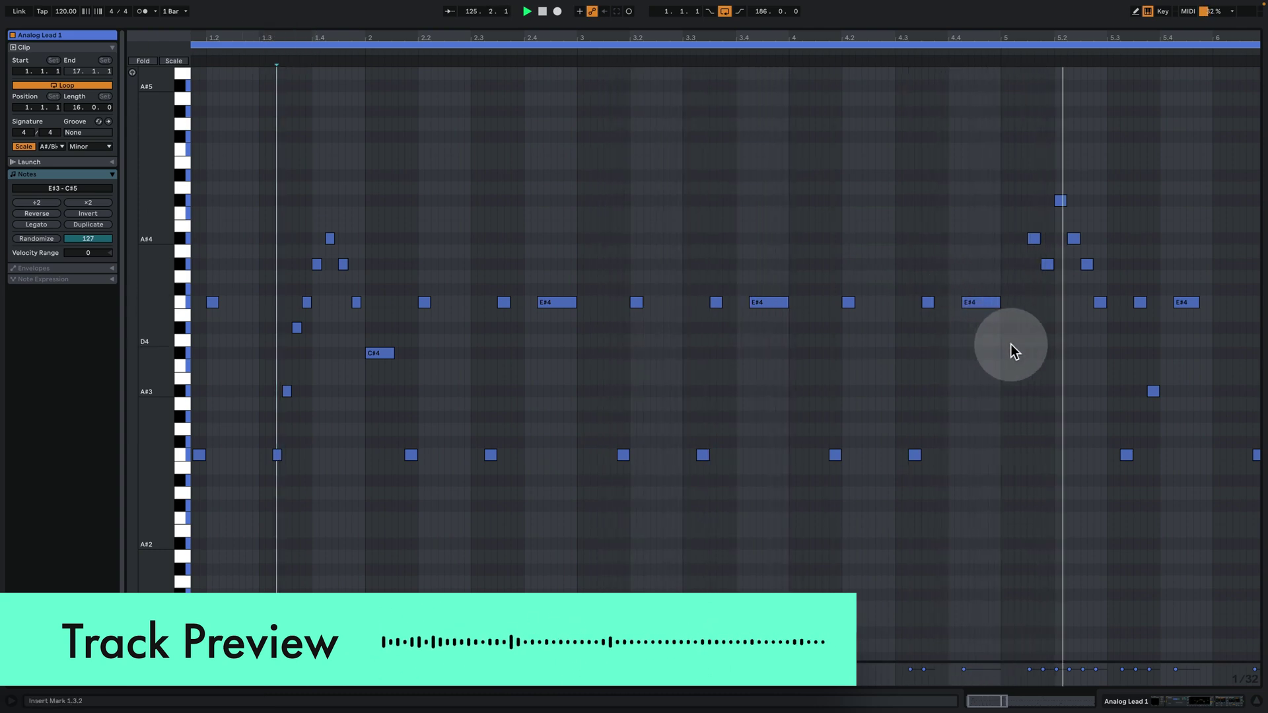
# Return from the Analog Lead 1 notes to the arrangement and place the insert marker at bar 129 in the second Drop
pyautogui.click(1143, 702)
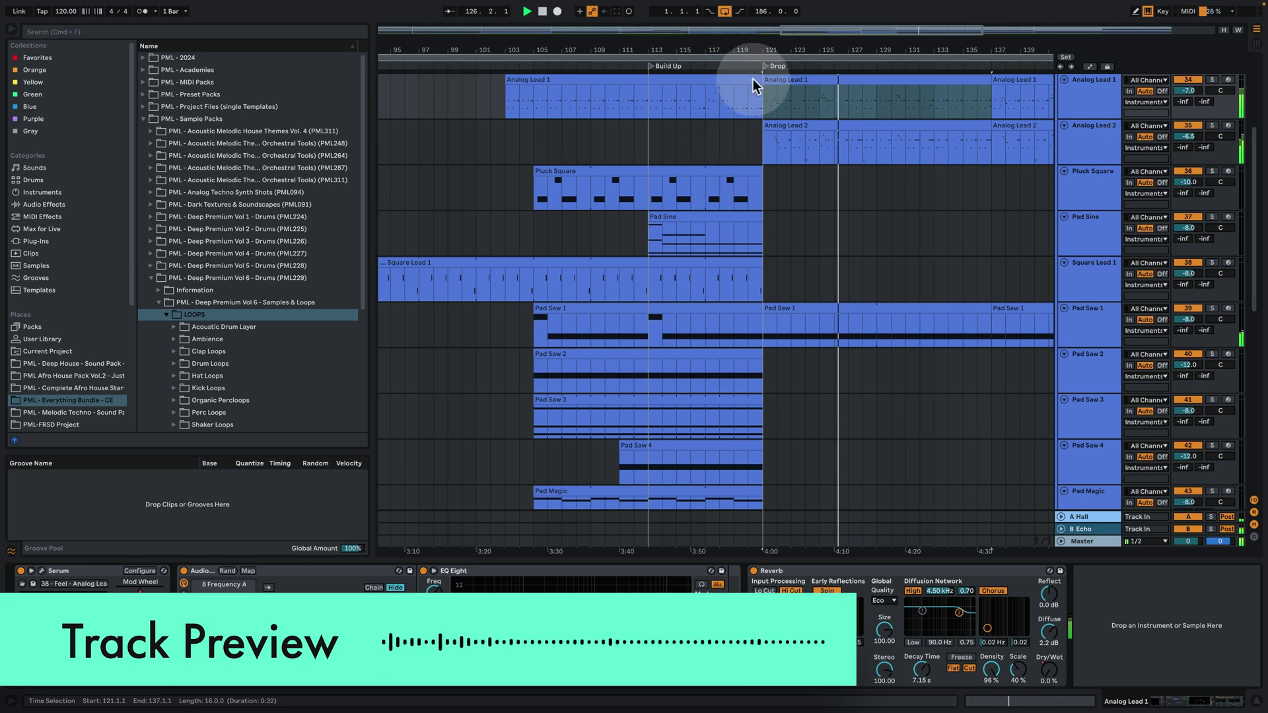
pyautogui.moveTo(770, 51); pyautogui.dragTo(772, 36)
pyautogui.scroll(3, 791, 286)
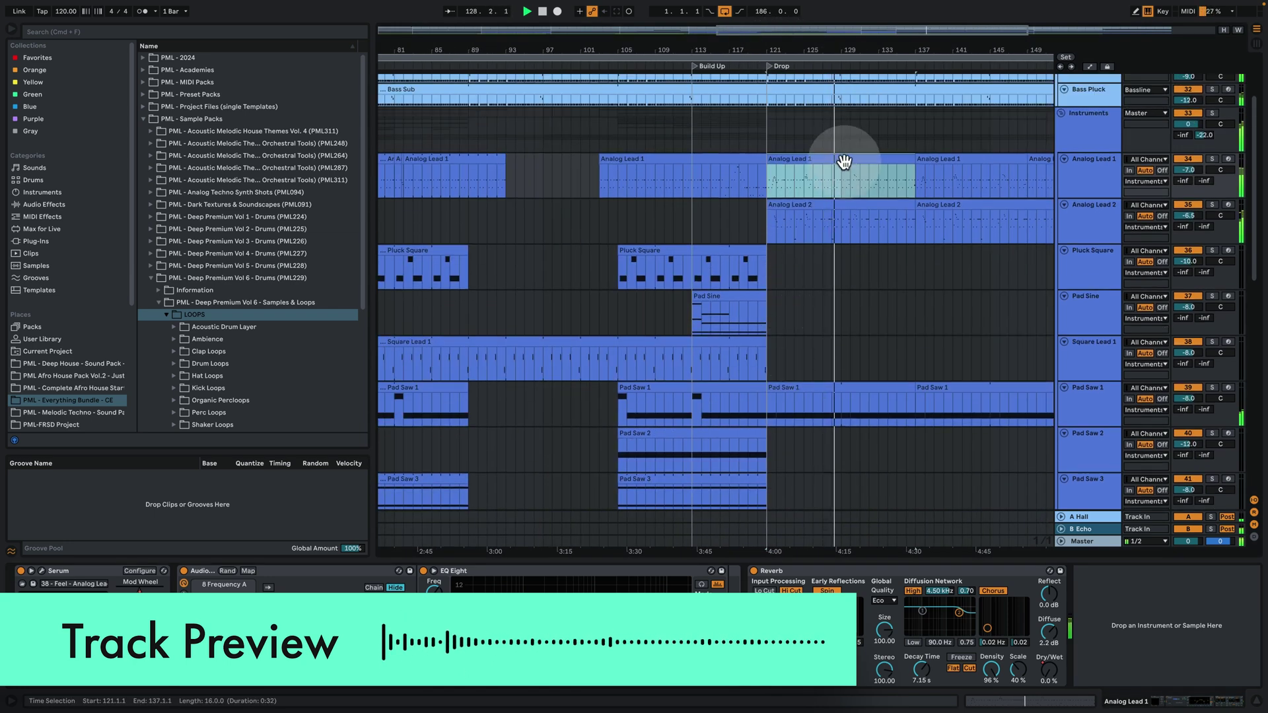
pyautogui.click(845, 221)
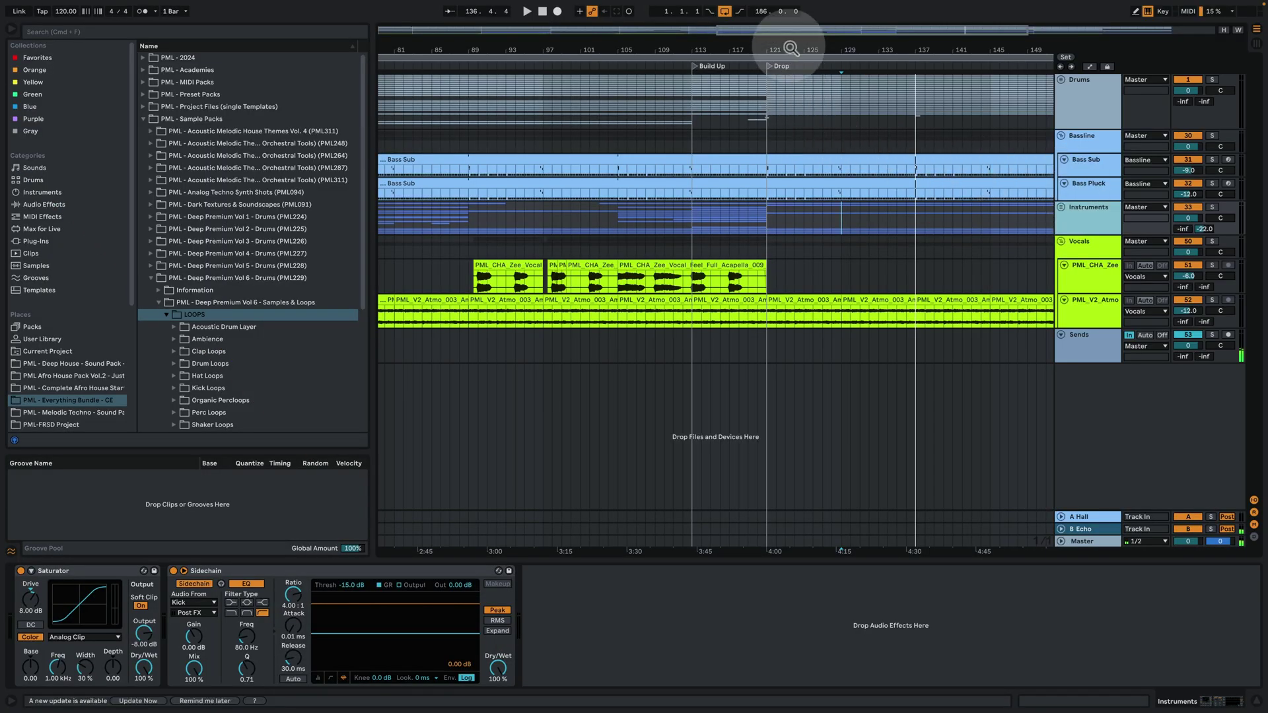
# Fit the whole arrangement in view and look through the drum tracks, from the kicks and shakers to the percussion and toms
pyautogui.press('w')
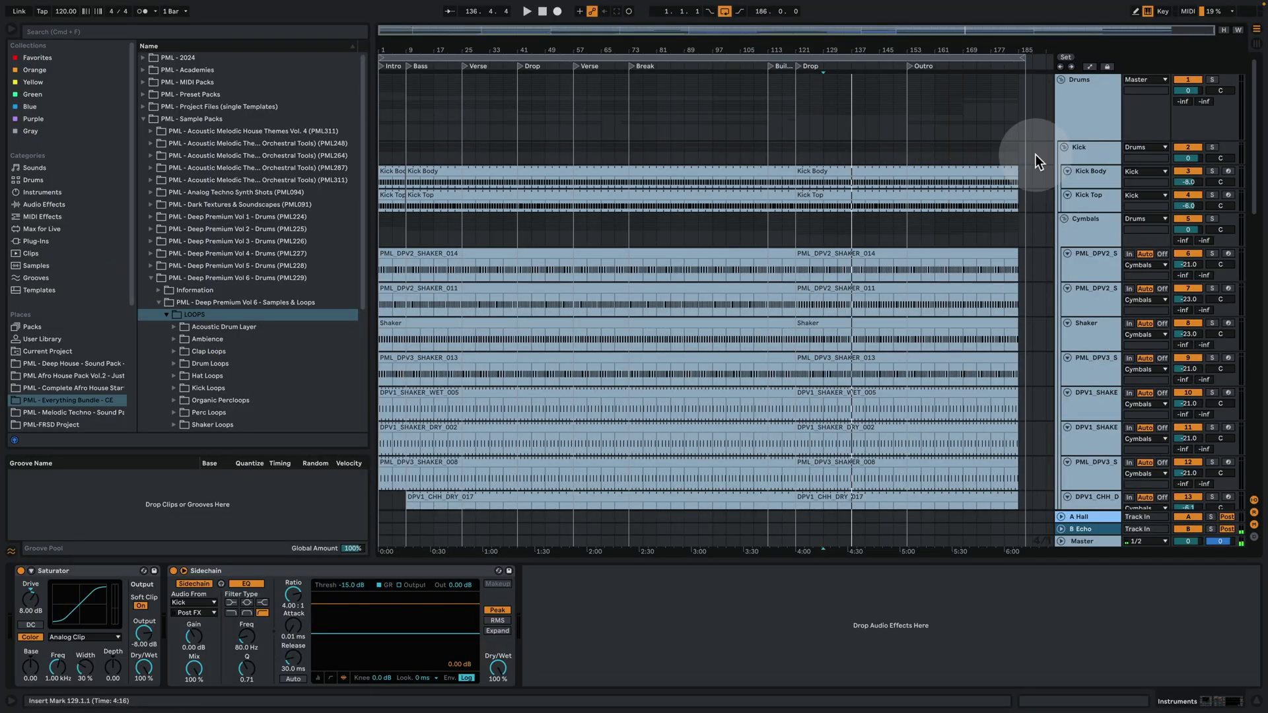
pyautogui.scroll(-4, 964, 260)
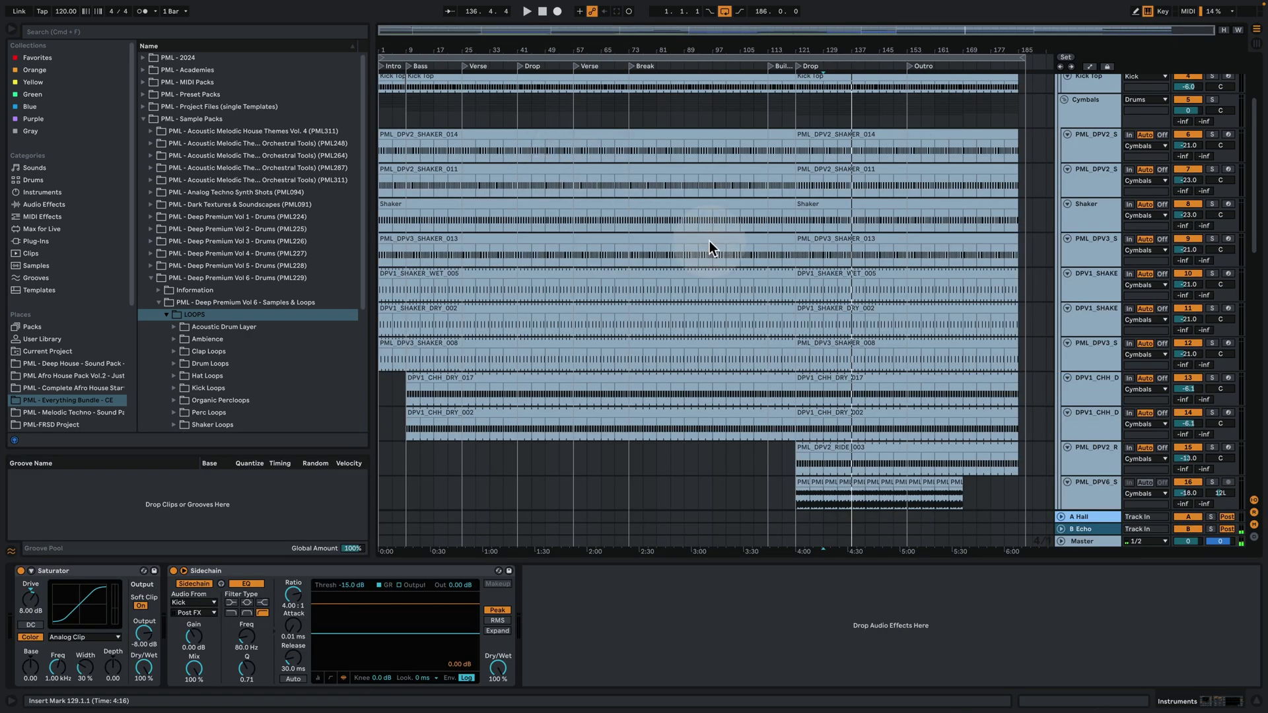
pyautogui.scroll(-4, 713, 271)
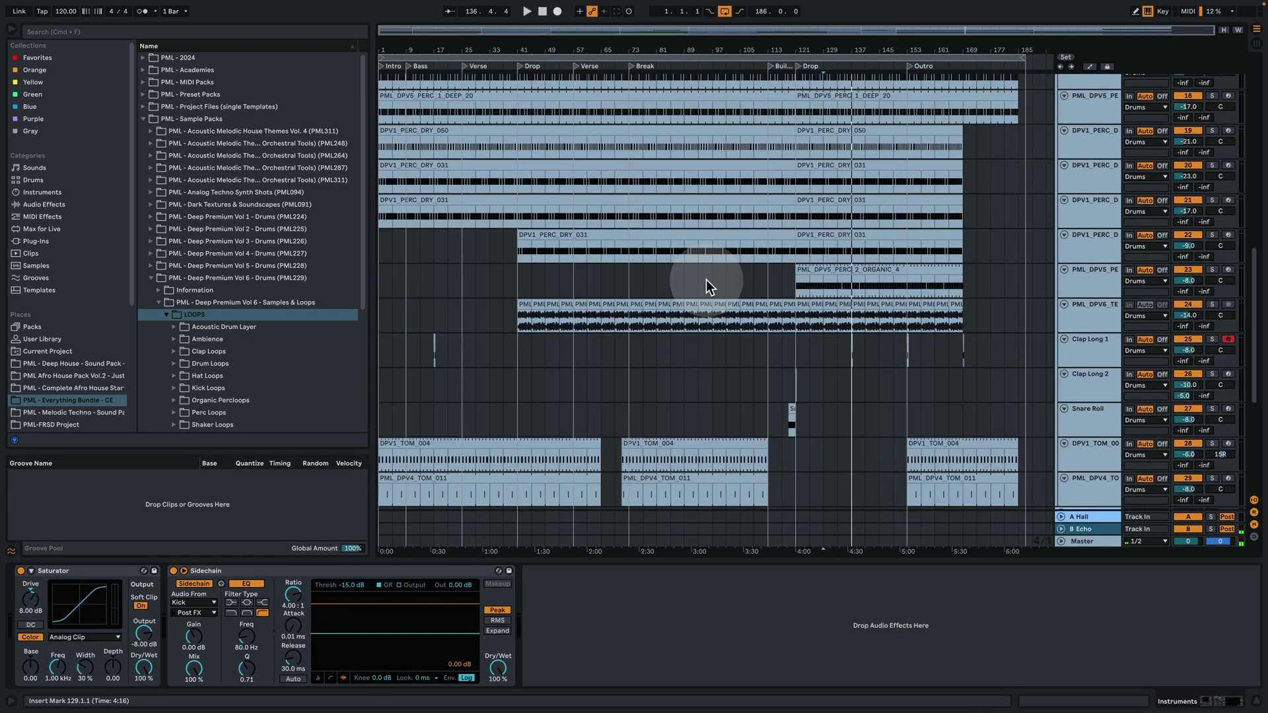
pyautogui.scroll(10, 660, 264)
pyautogui.click(391, 92)
pyautogui.scroll(-5, 422, 152)
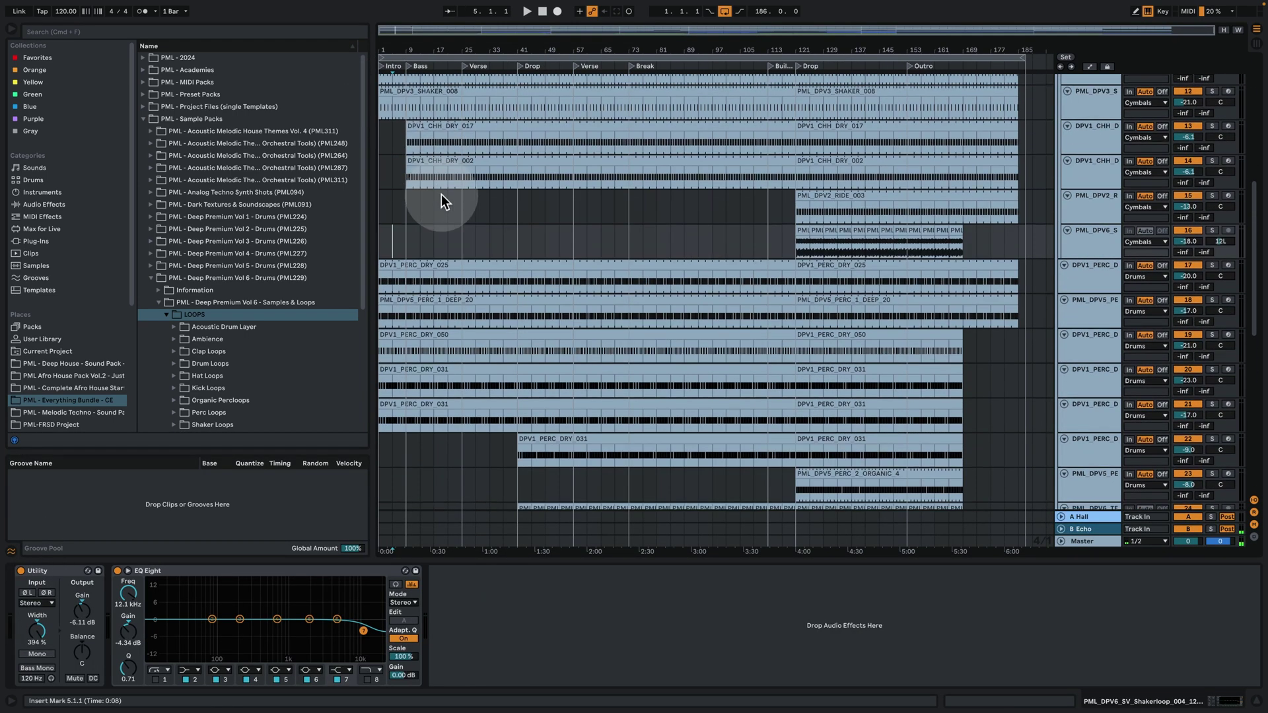
# Play back the Intro from bar 1 and collapse the Cymbals group
pyautogui.scroll(7, 441, 194)
pyautogui.click(390, 113)
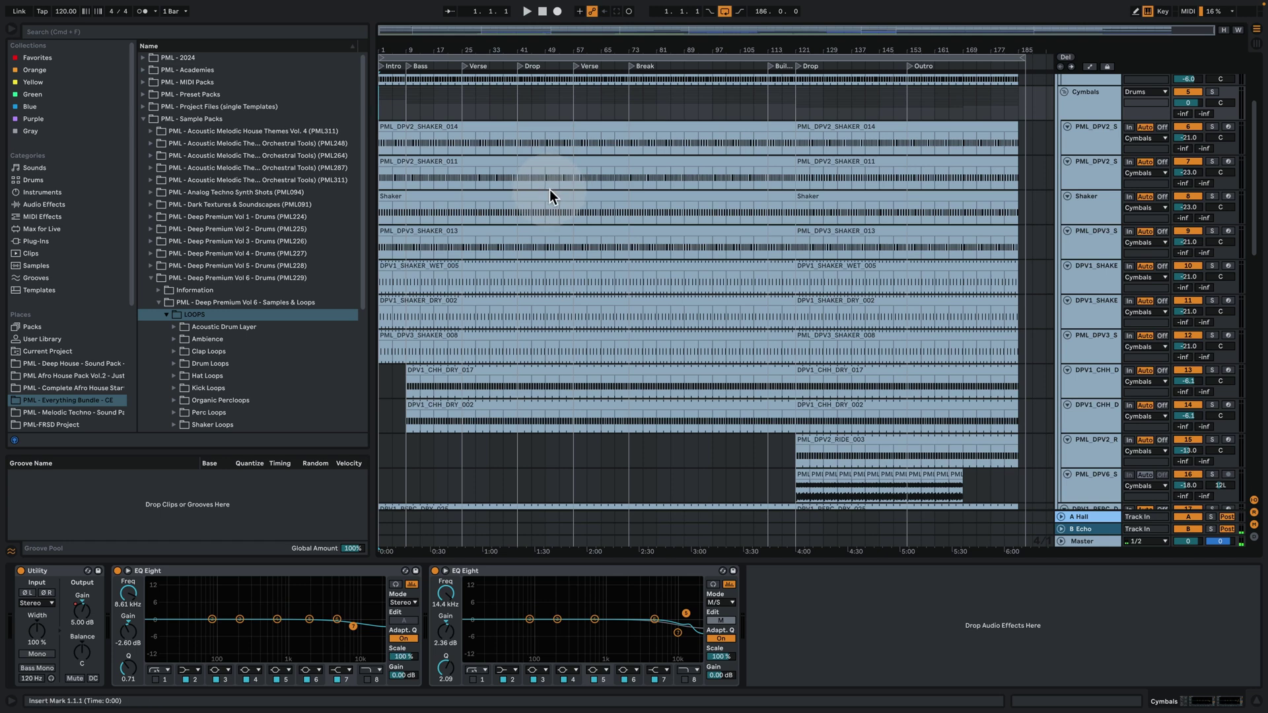
pyautogui.press('space')
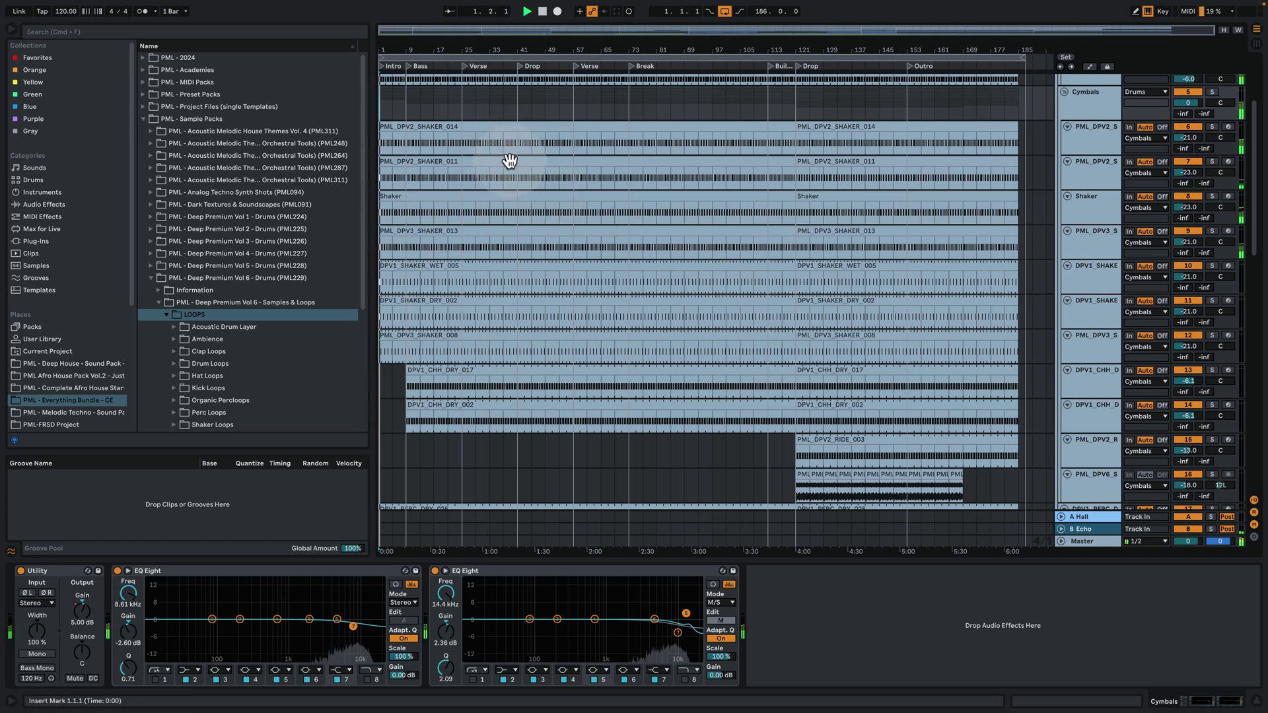
pyautogui.click(1064, 93)
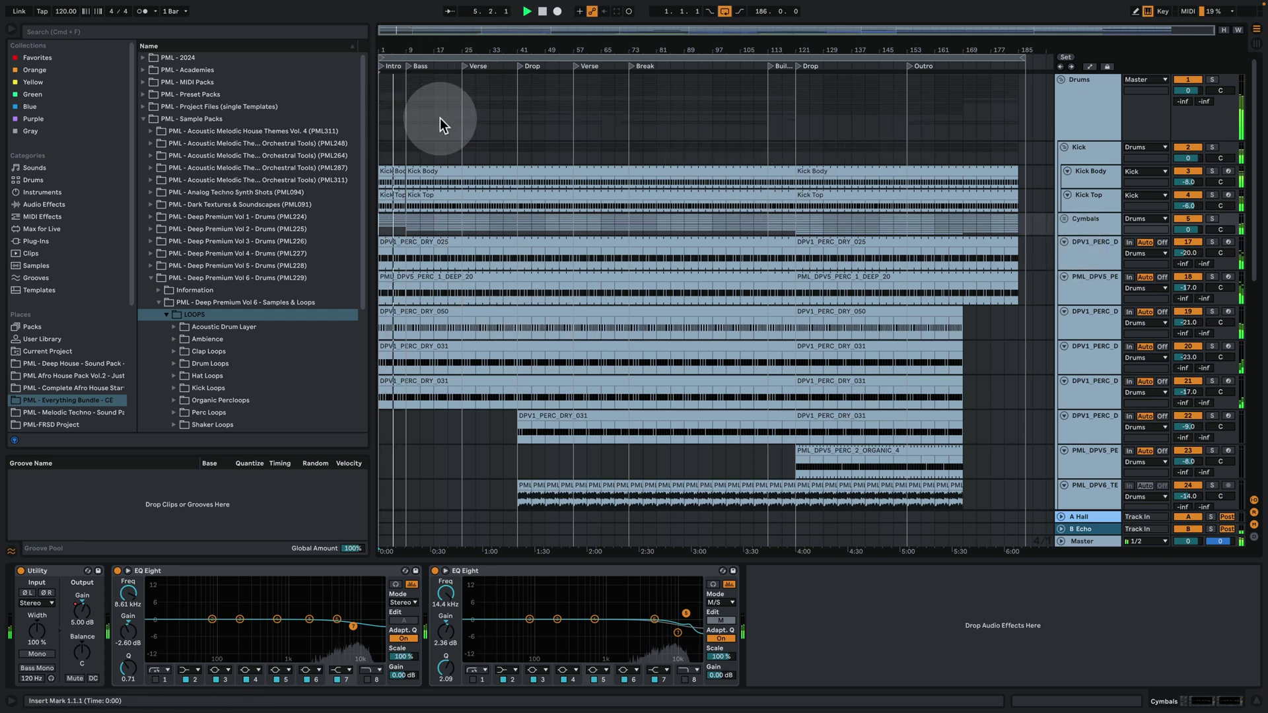
pyautogui.press('space')
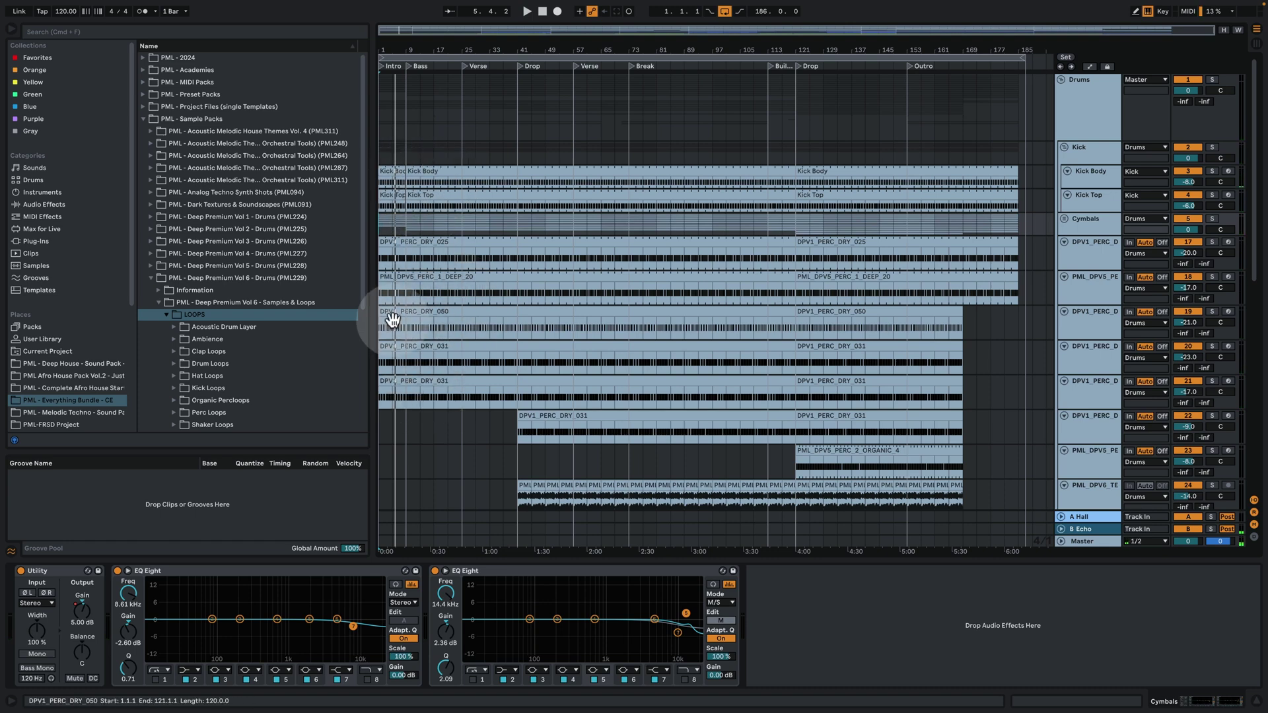
# Play back the Bass section from bar 9 and collapse the Kick group
pyautogui.scroll(-10, 513, 339)
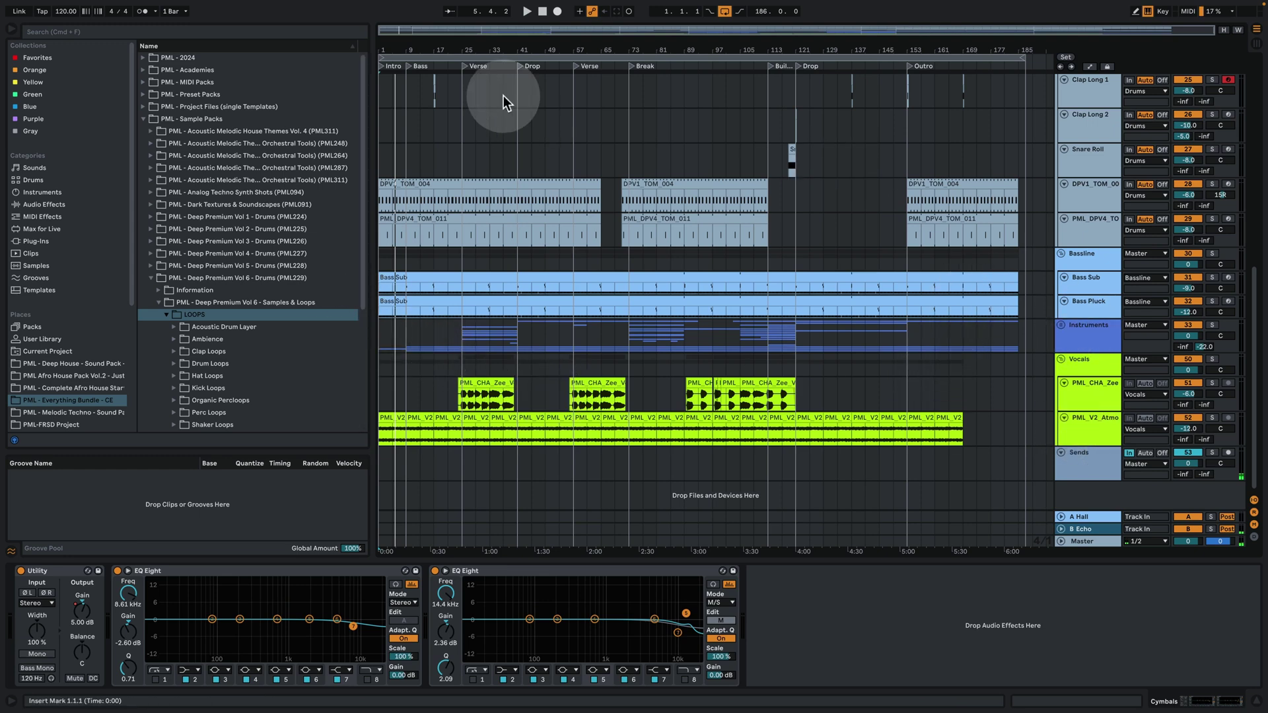
pyautogui.click(406, 100)
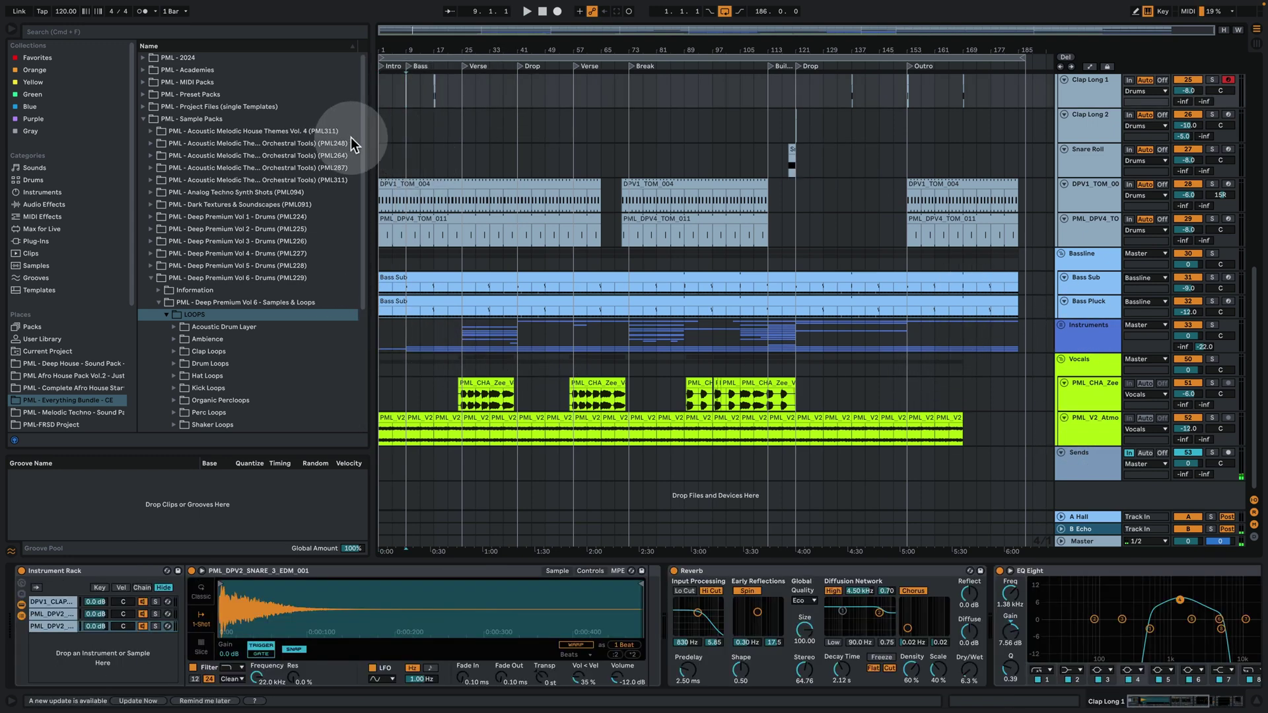
pyautogui.press('space')
pyautogui.scroll(10, 456, 218)
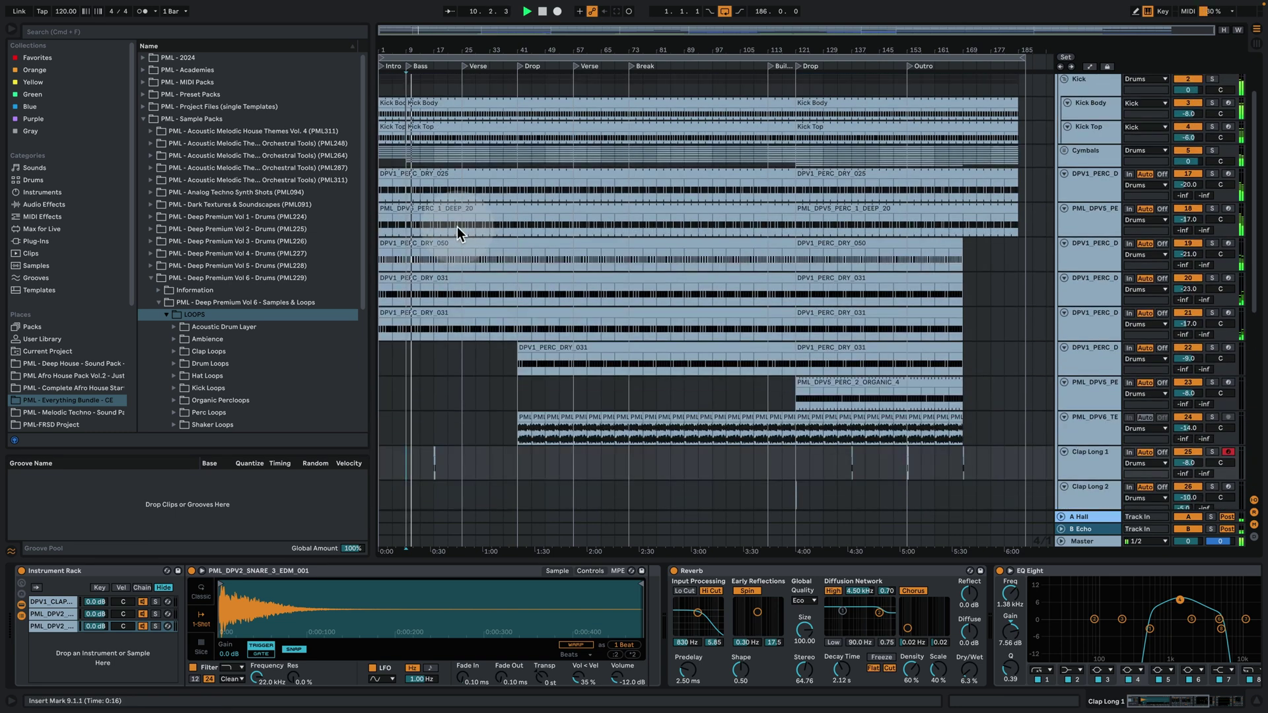
pyautogui.click(1064, 79)
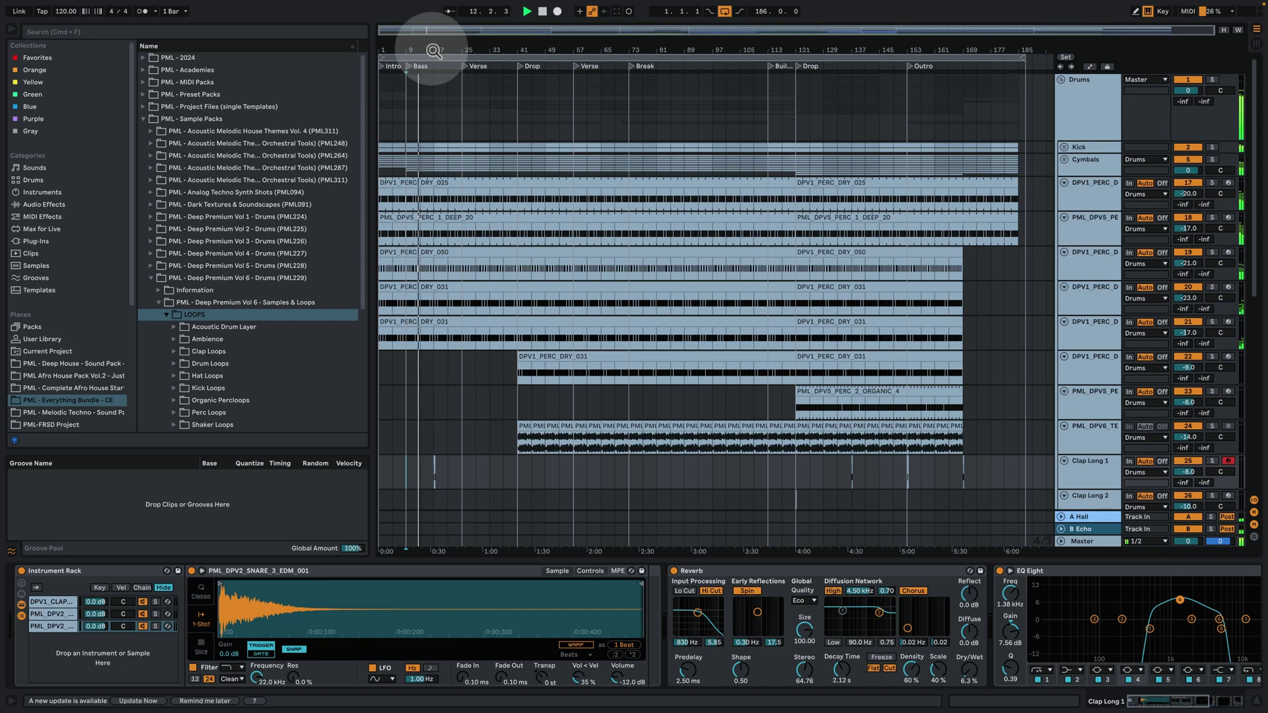
# Play back the Bass section from the Clap Long 1 clip at bar 17
pyautogui.moveTo(432, 50); pyautogui.dragTo(433, 165)
pyautogui.scroll(-5, 726, 285)
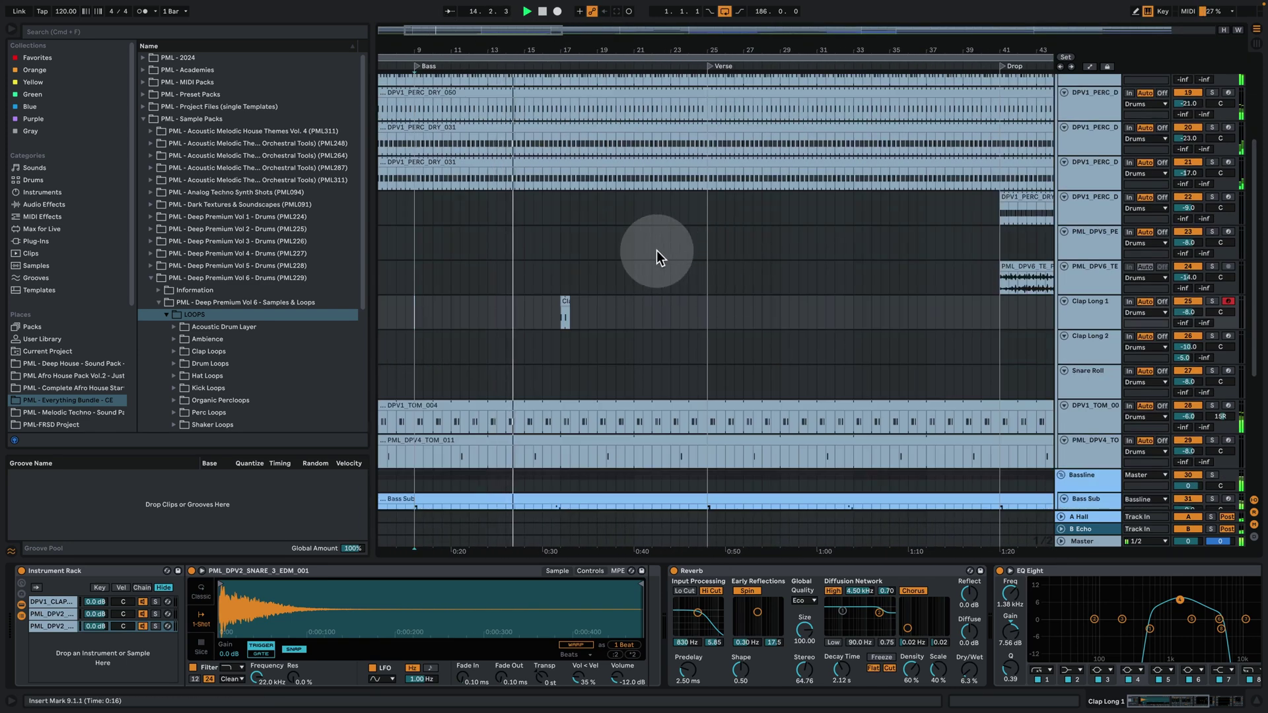
pyautogui.click(563, 311)
pyautogui.press('space')
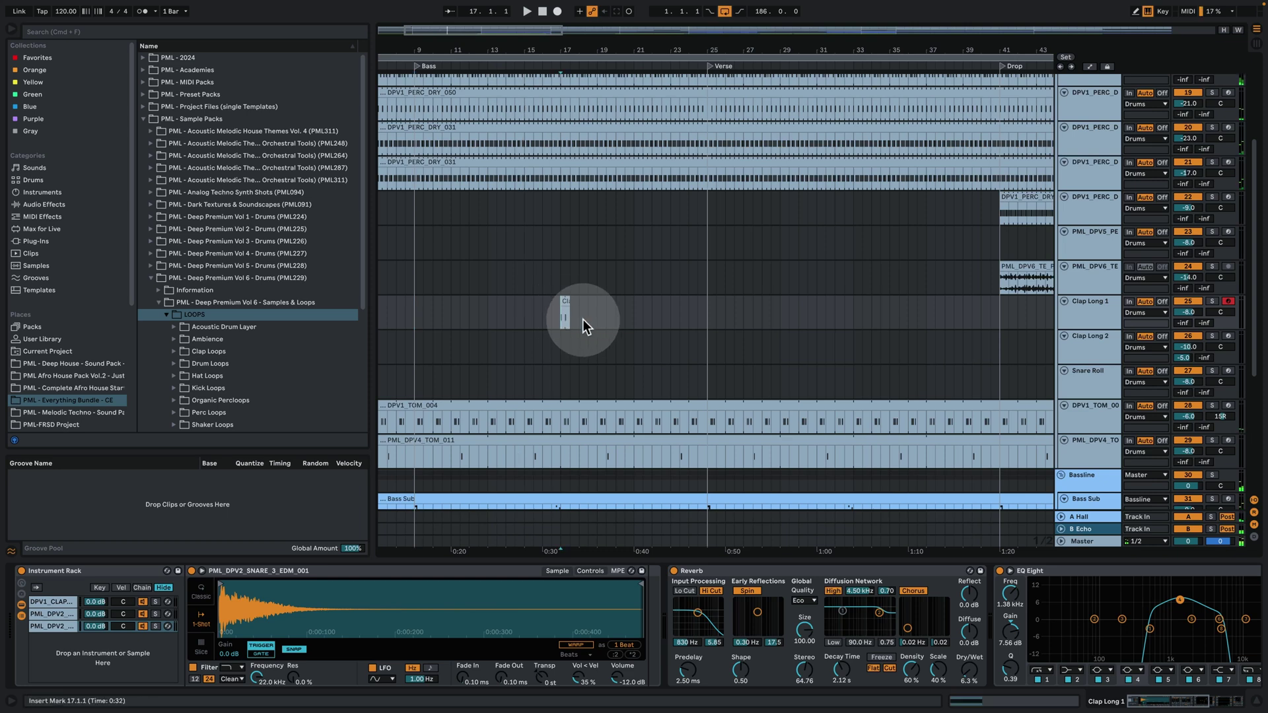
pyautogui.press('space')
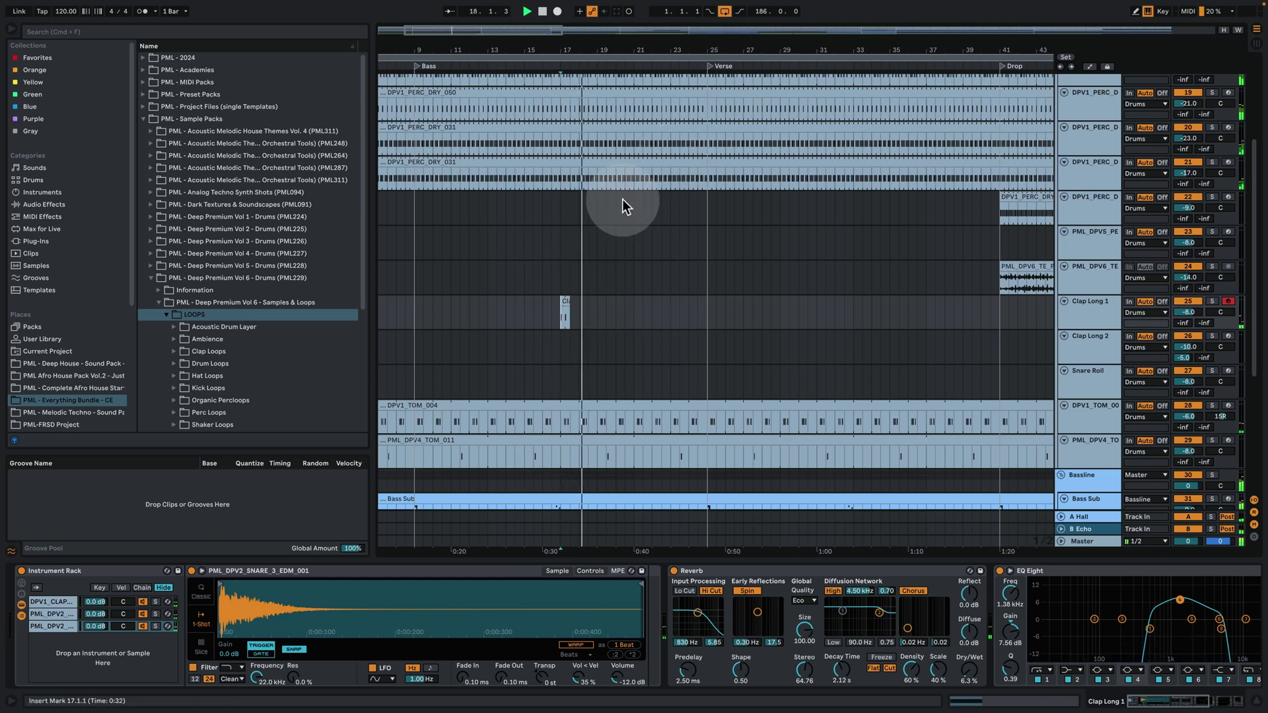
pyautogui.moveTo(685, 41); pyautogui.dragTo(758, 25)
pyautogui.scroll(-3, 687, 263)
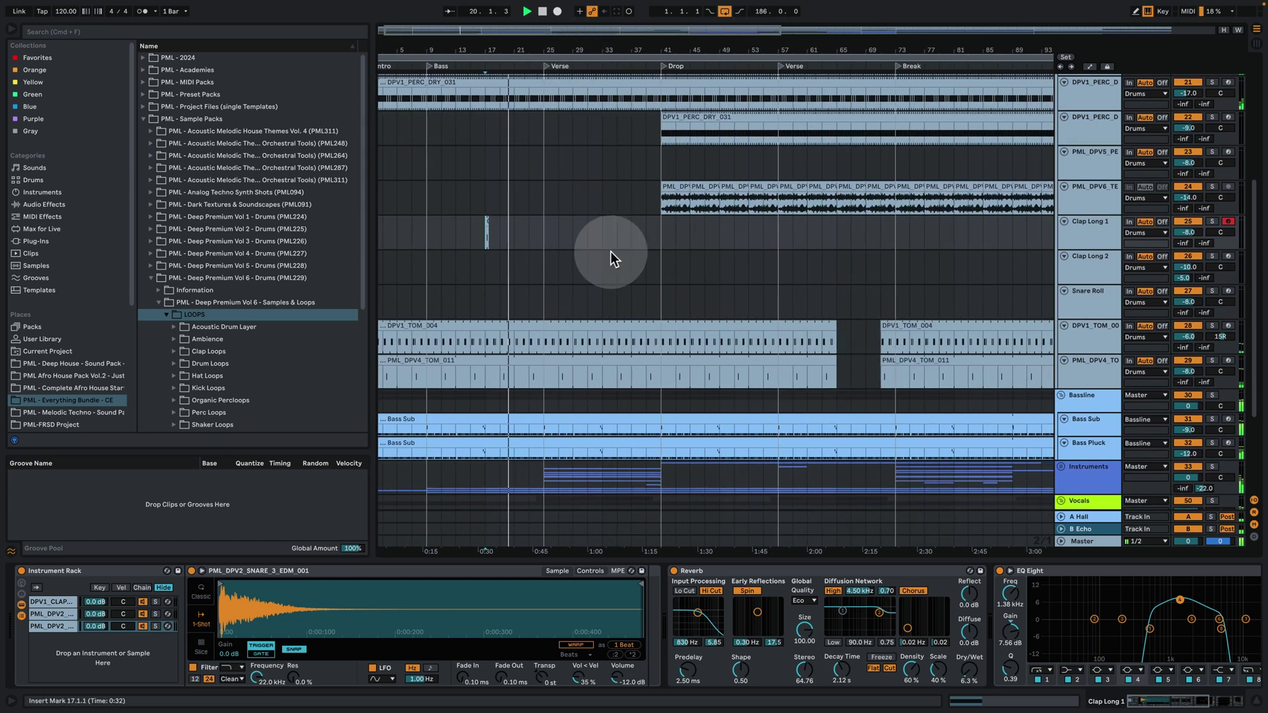
pyautogui.scroll(-4, 611, 252)
pyautogui.press('space')
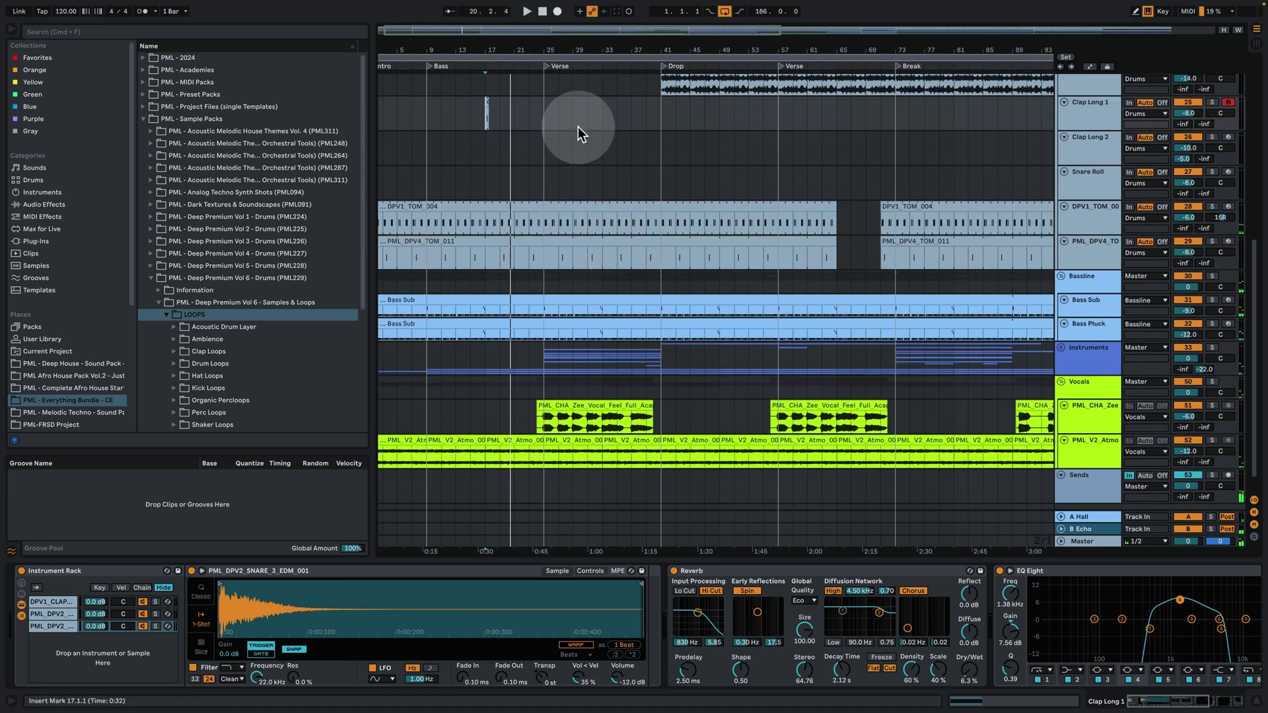
# Play back the first Verse from bar 25
pyautogui.click(544, 117)
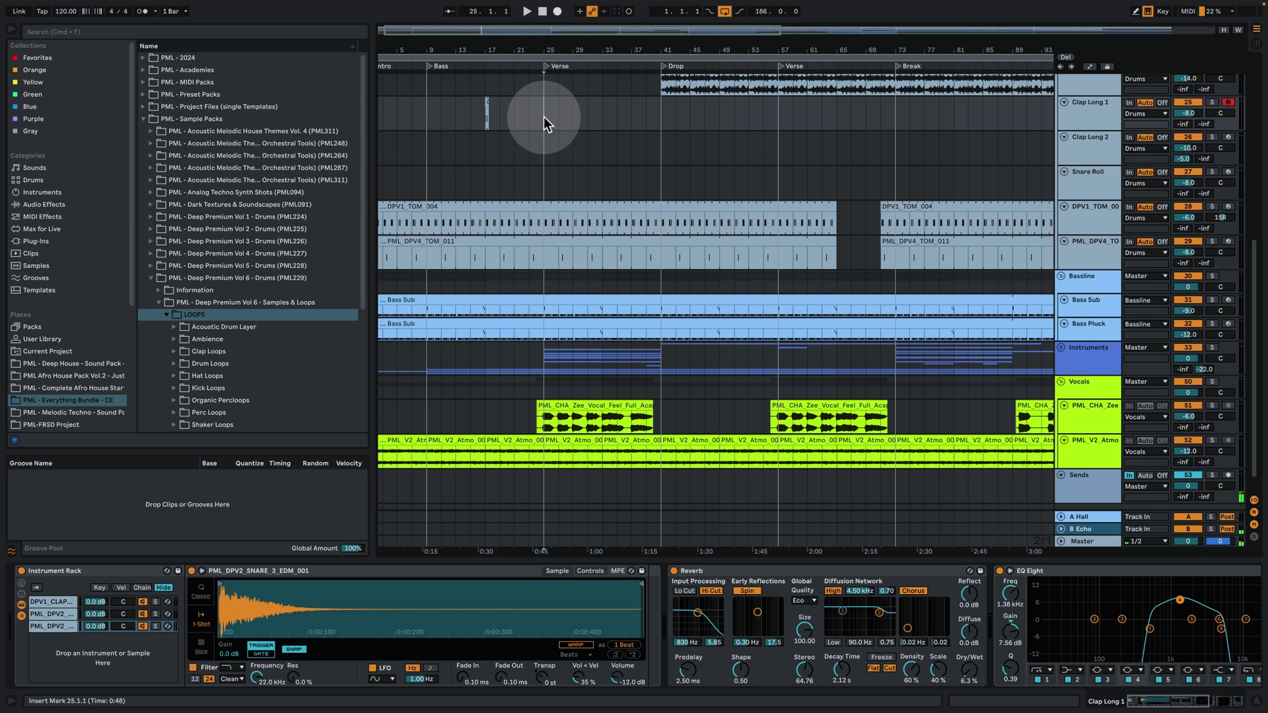
pyautogui.press('space')
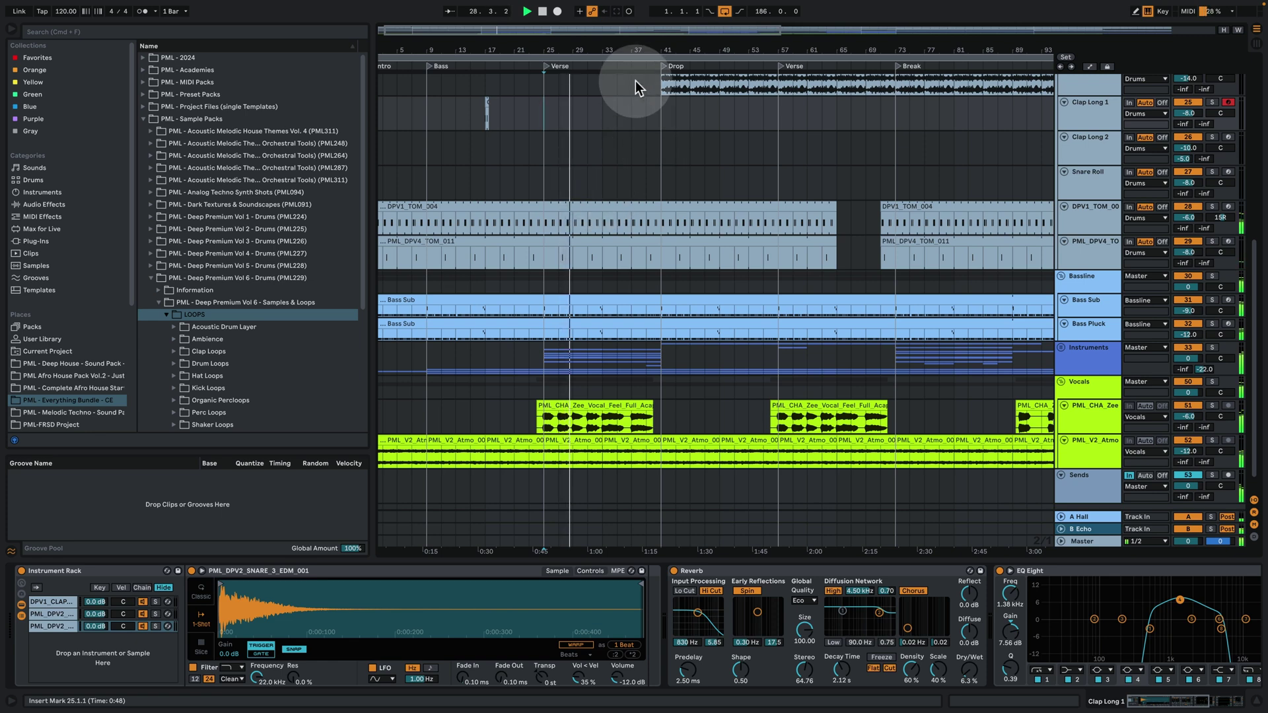
pyautogui.scroll(-3, 621, 50)
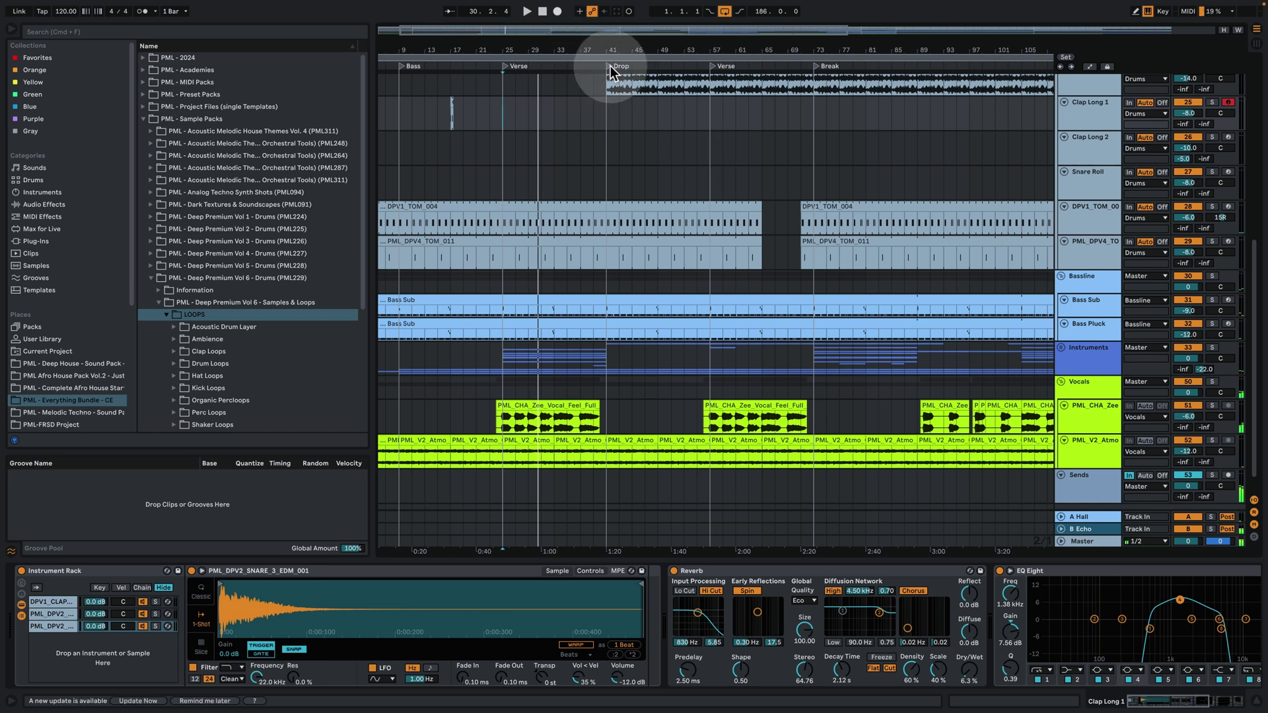
# Play back the first Drop from bar 41 and expand the Instruments group
pyautogui.scroll(10, 634, 231)
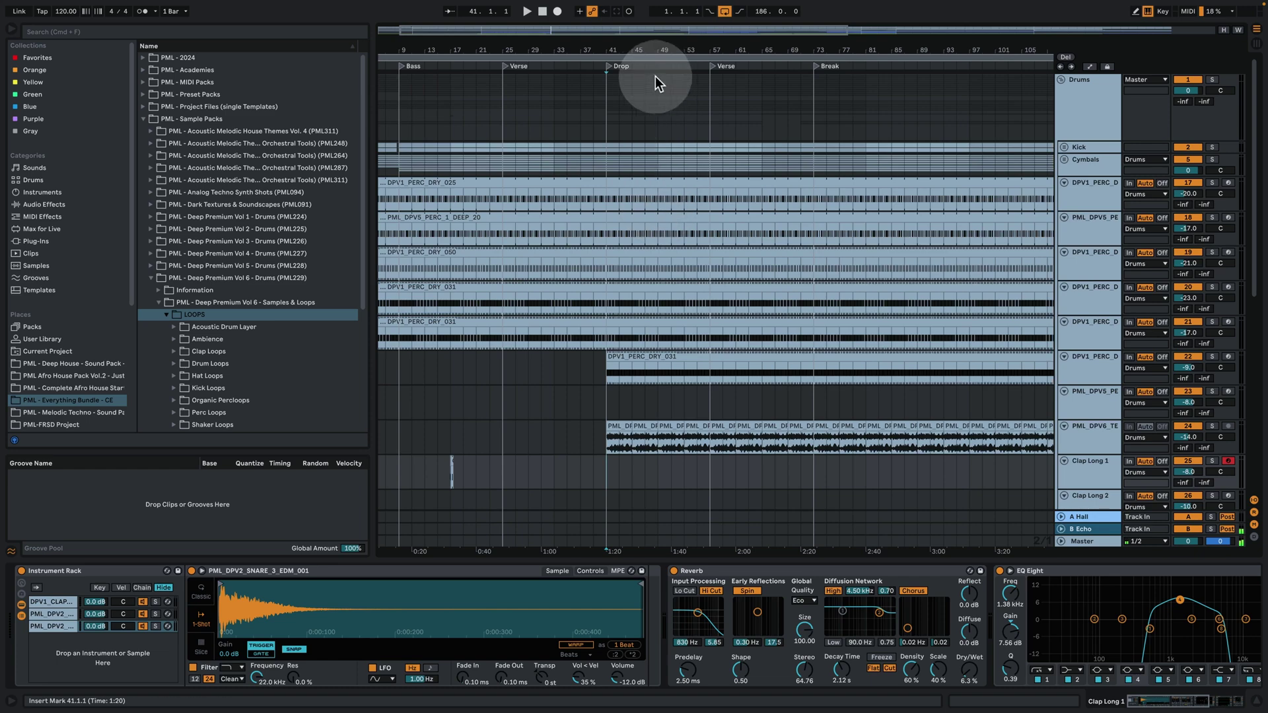
pyautogui.press('space')
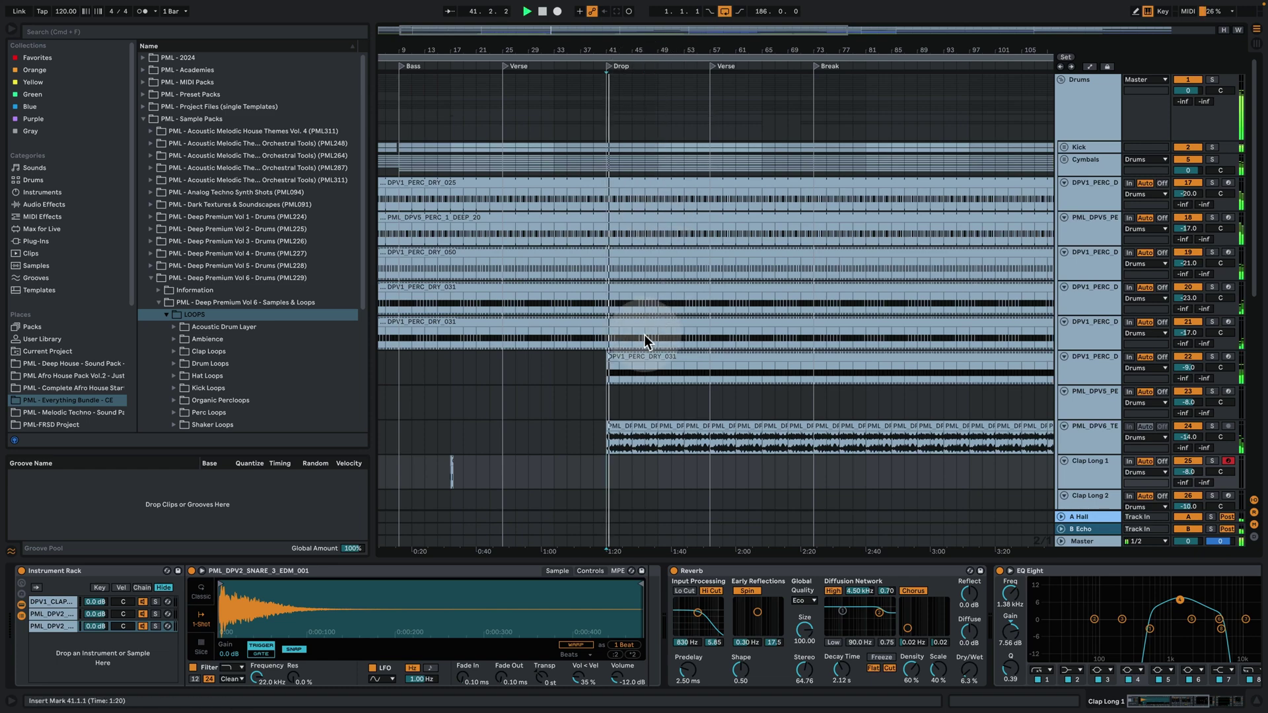
pyautogui.scroll(-10, 644, 335)
pyautogui.scroll(-3, 689, 357)
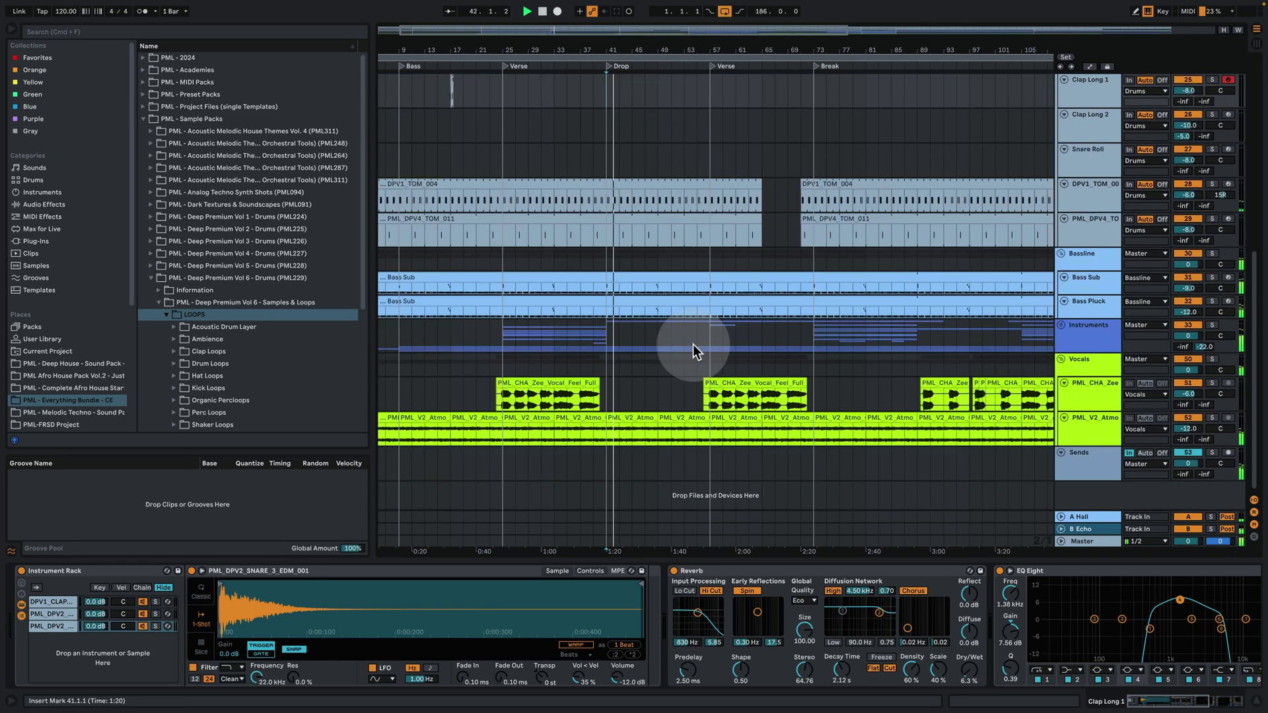
pyautogui.click(1061, 325)
pyautogui.scroll(-4, 858, 350)
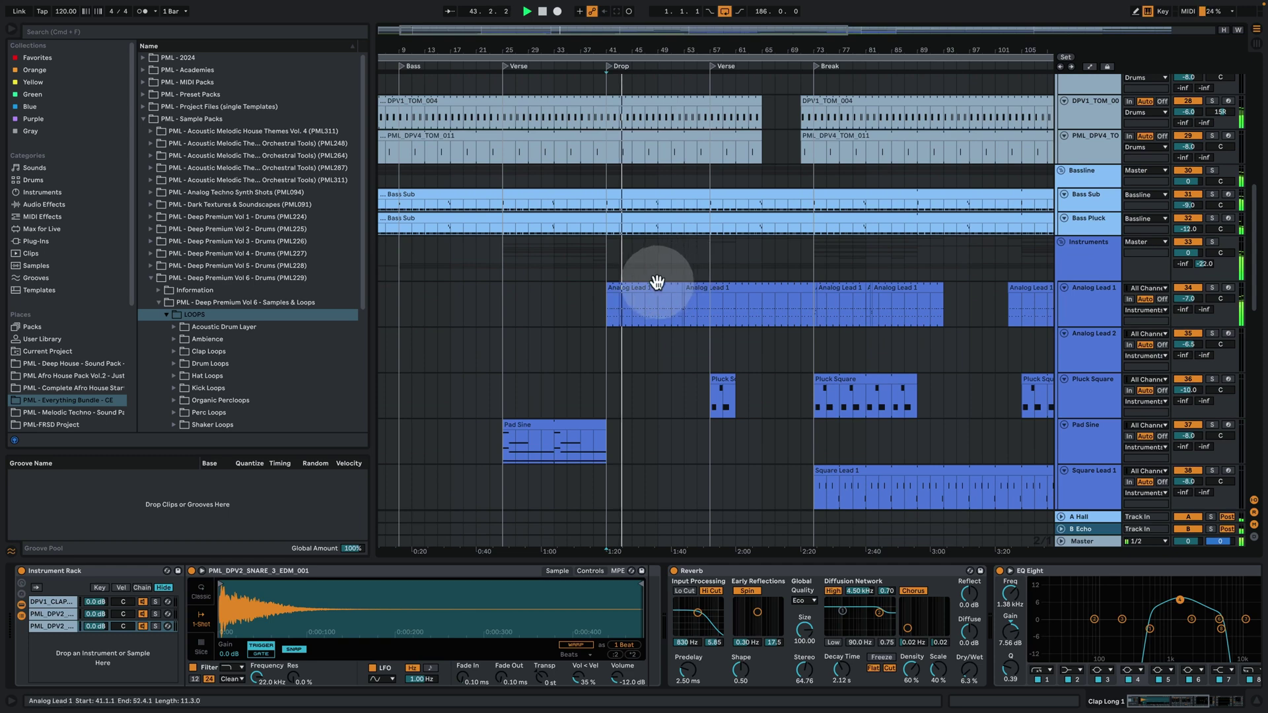
# View the notes of the first Analog Lead 1 clip in the Drop, return to the arrangement and stop playback
pyautogui.doubleClick(637, 283)
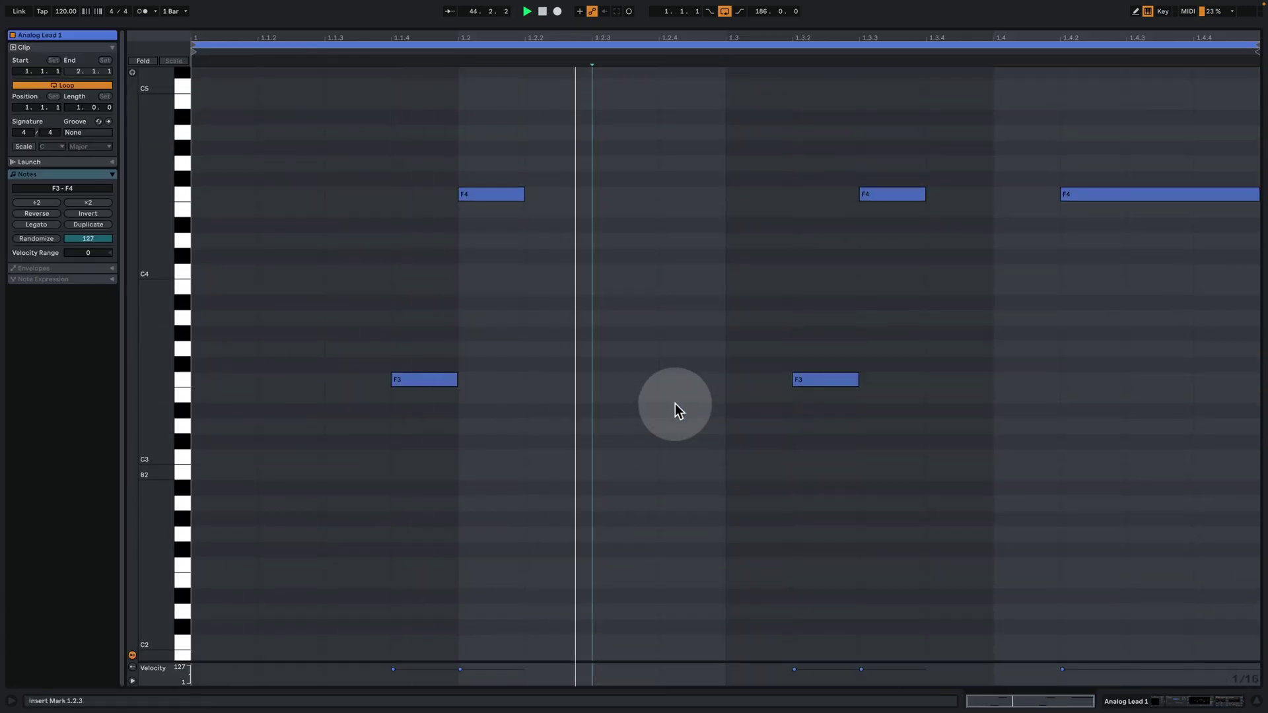
pyautogui.click(1161, 706)
pyautogui.scroll(3, 727, 271)
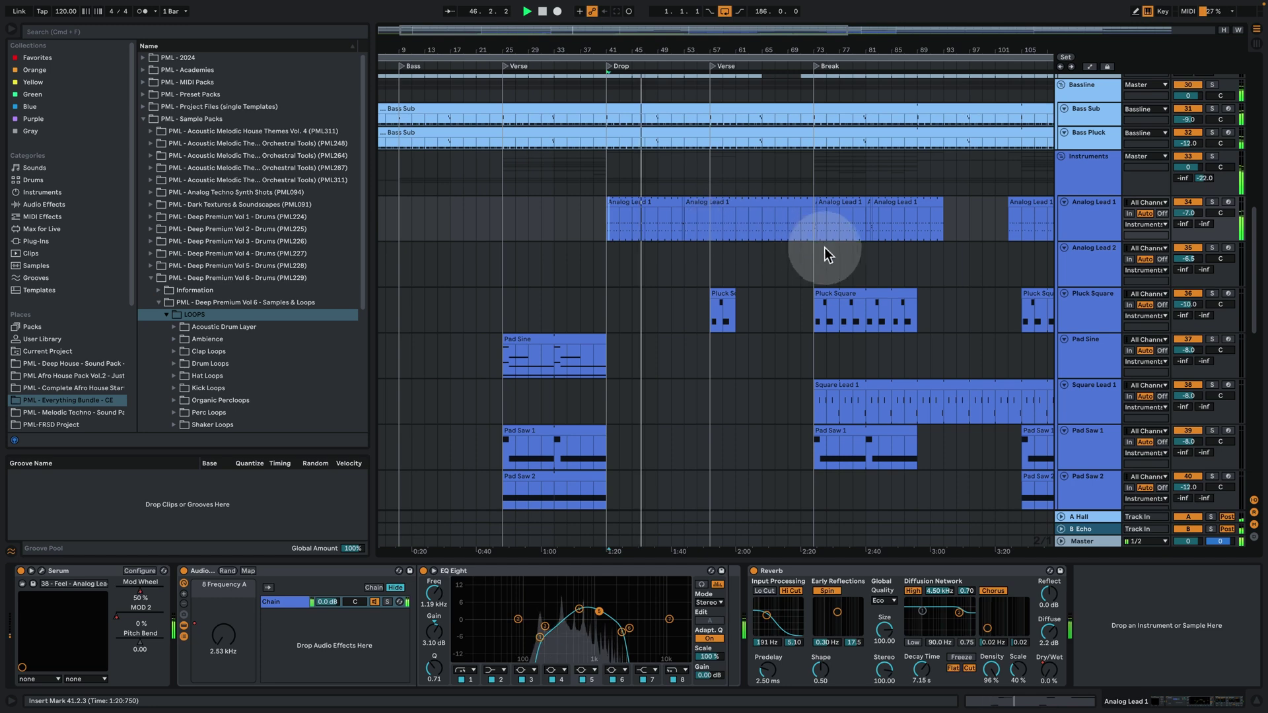
pyautogui.press('space')
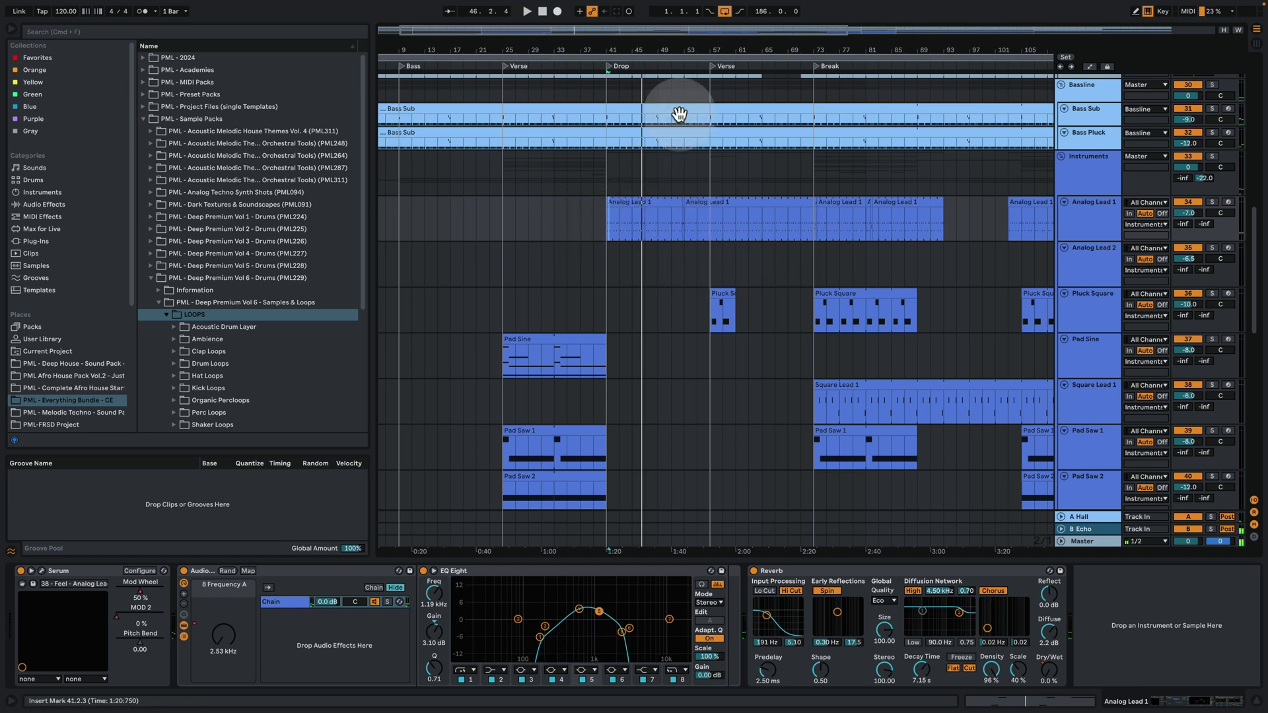
# Play back the second Verse from bar 57 and collapse the Instruments group to view the drum, bass and vocal tracks
pyautogui.moveTo(668, 51); pyautogui.dragTo(594, 51)
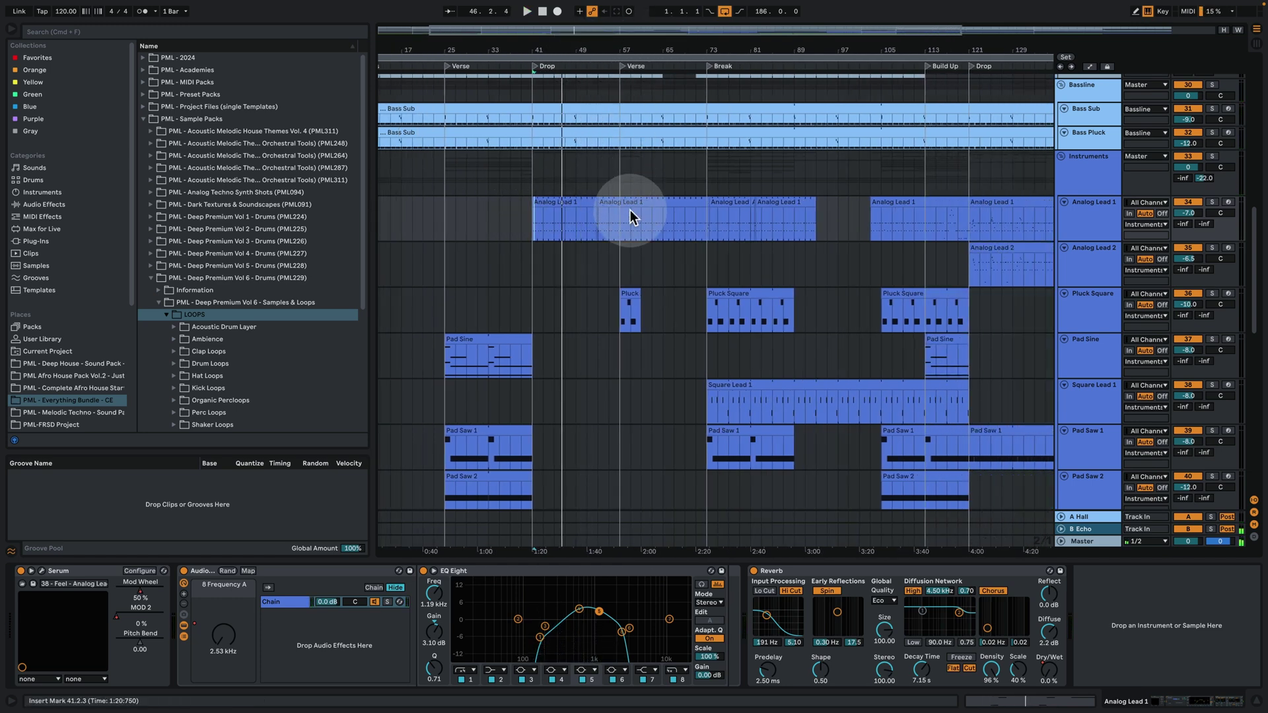
pyautogui.click(616, 176)
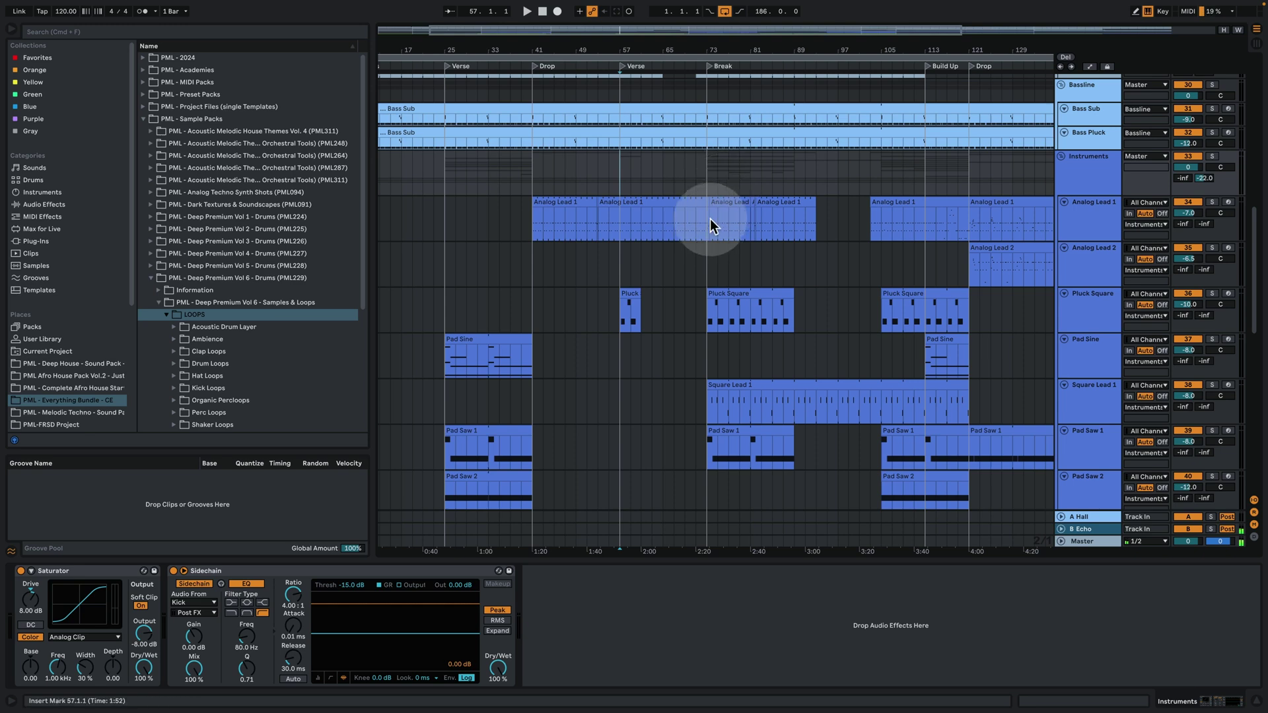
pyautogui.press('space')
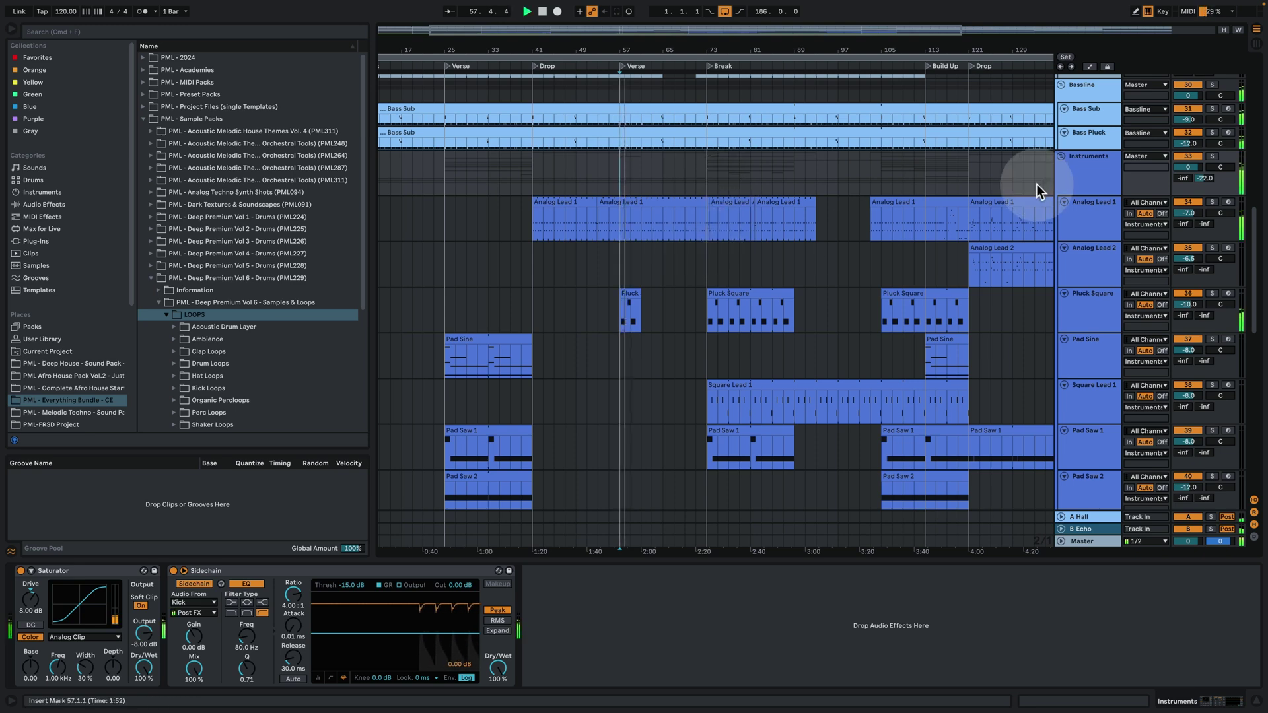
pyautogui.click(1060, 156)
pyautogui.scroll(5, 974, 280)
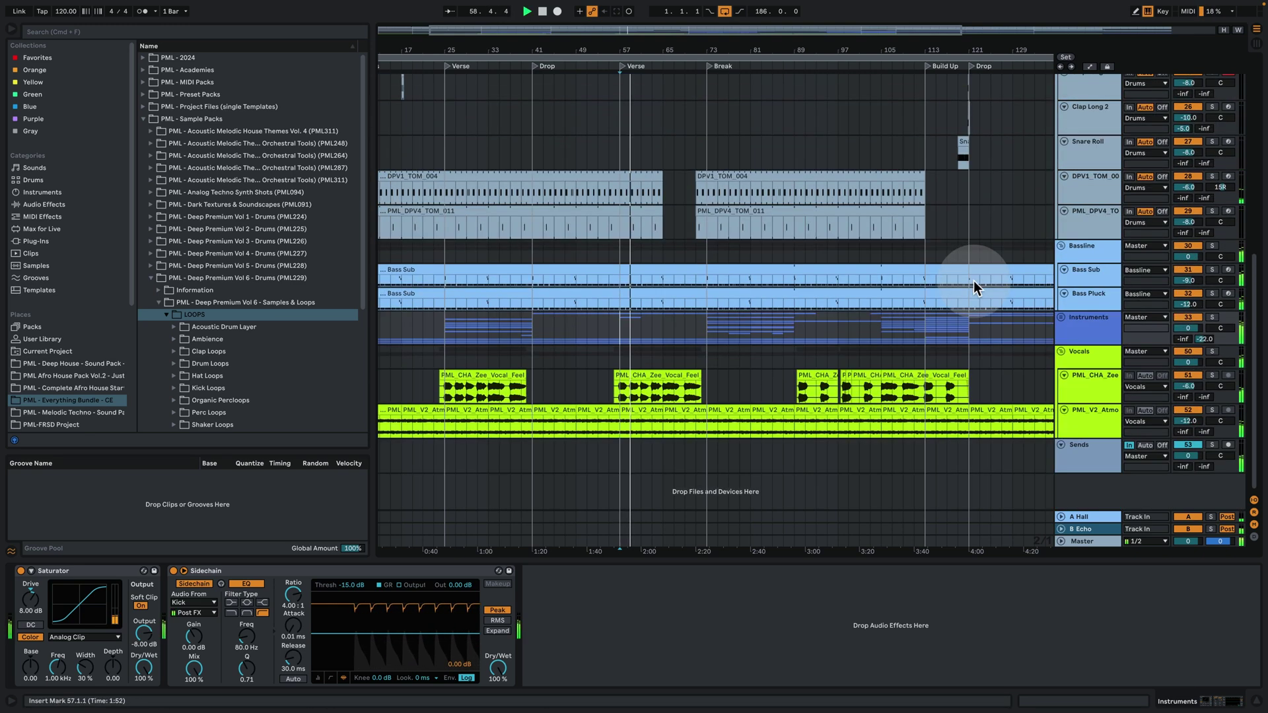
pyautogui.scroll(3, 974, 280)
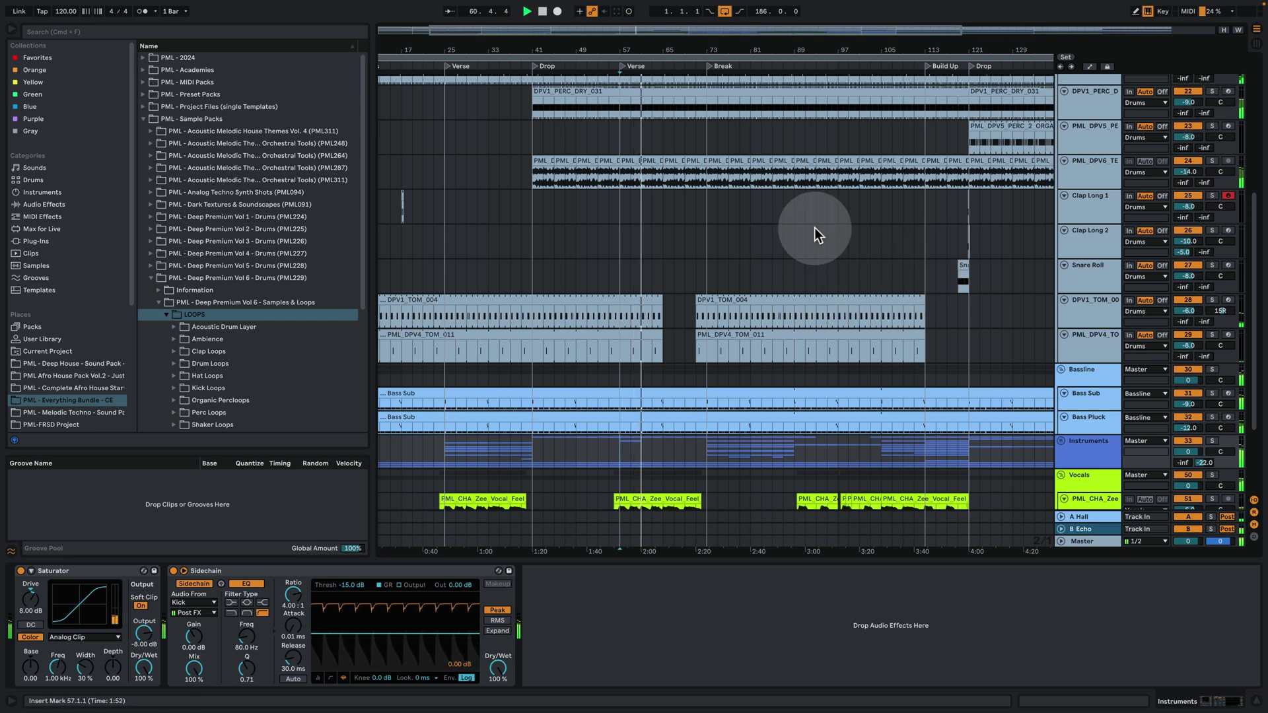
# Collapse the Drums group and play back the Break from bar 73
pyautogui.scroll(6, 835, 185)
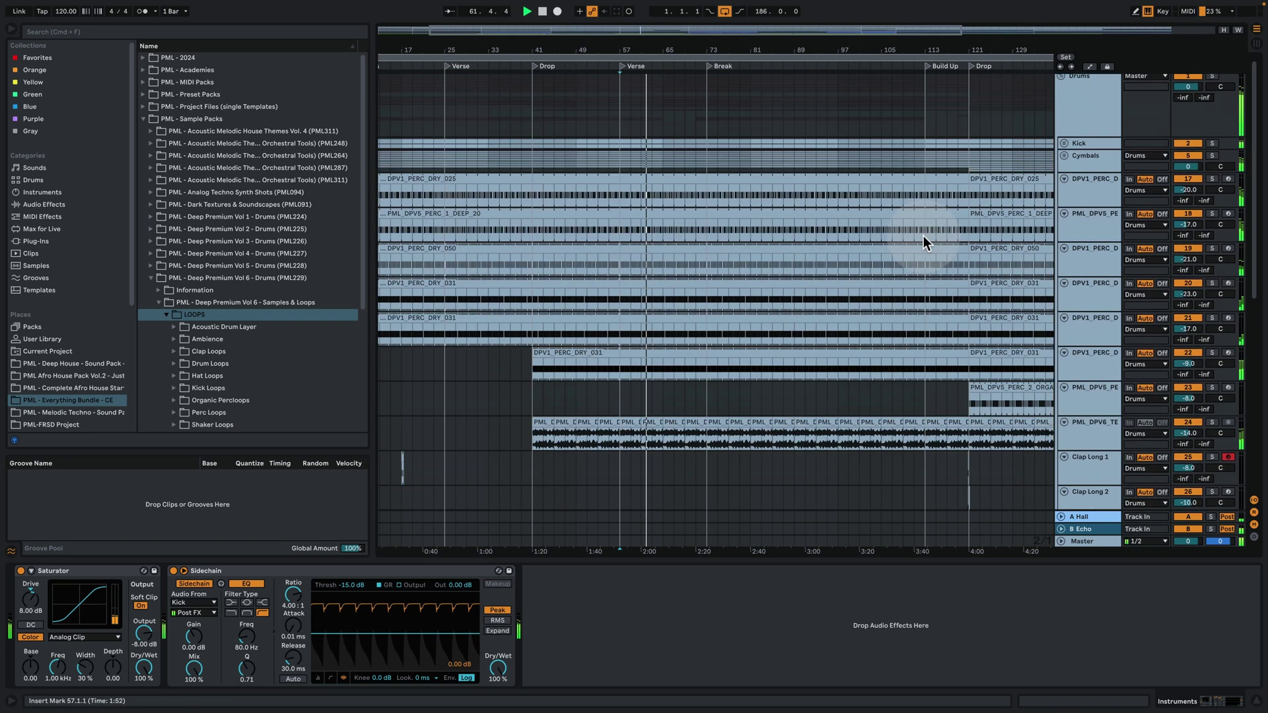
pyautogui.click(1062, 79)
pyautogui.click(735, 66)
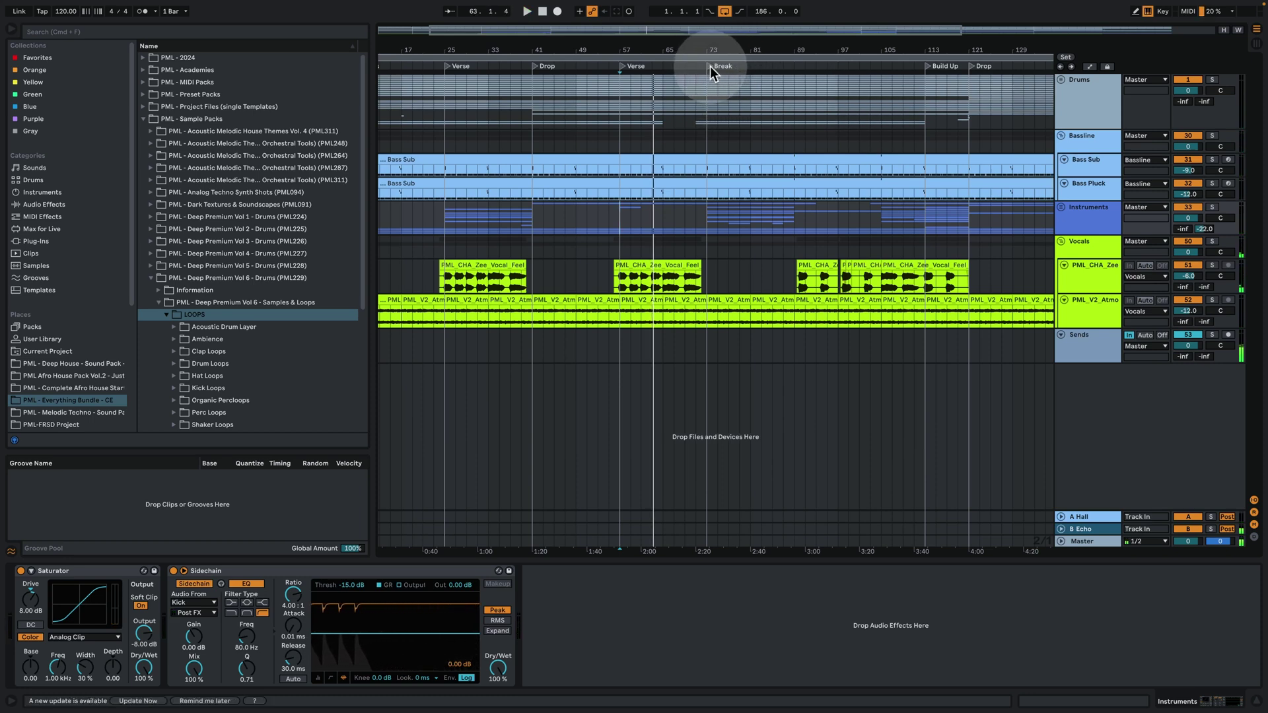
pyautogui.click(711, 69)
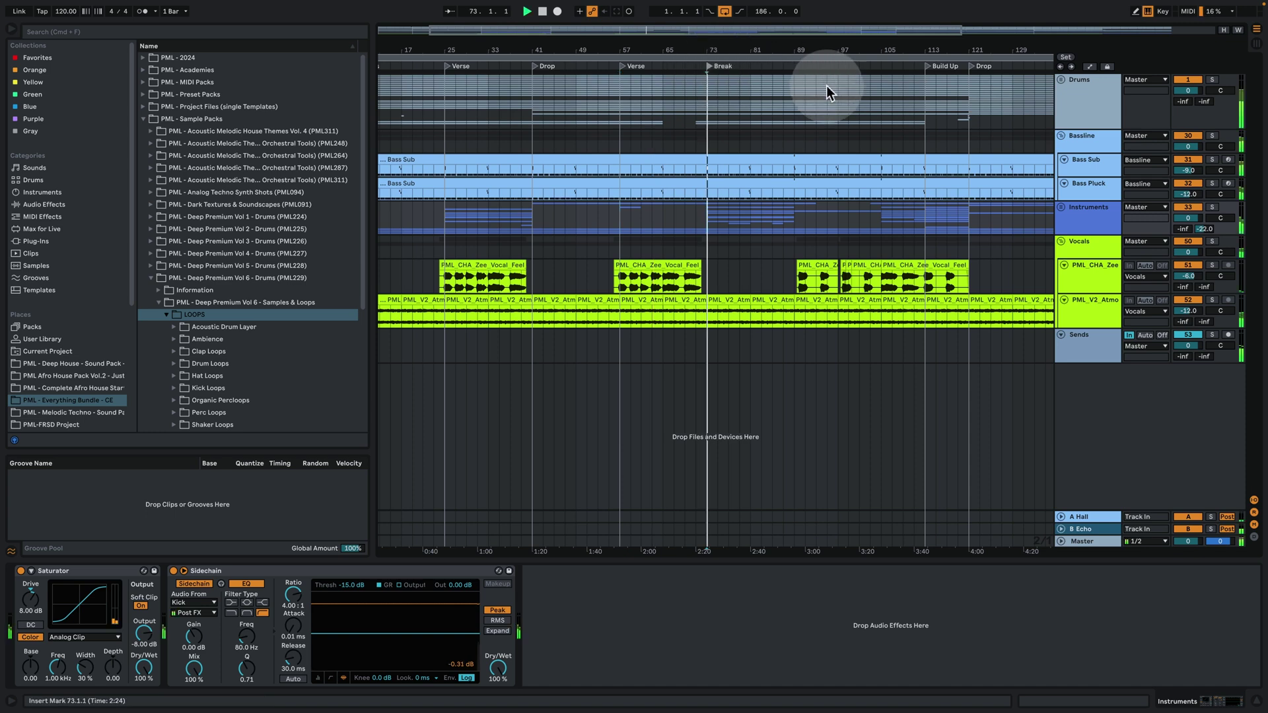
# Expand the Instruments group, examine the lead, pluck and pad clips in the Break and stop playback
pyautogui.click(1061, 207)
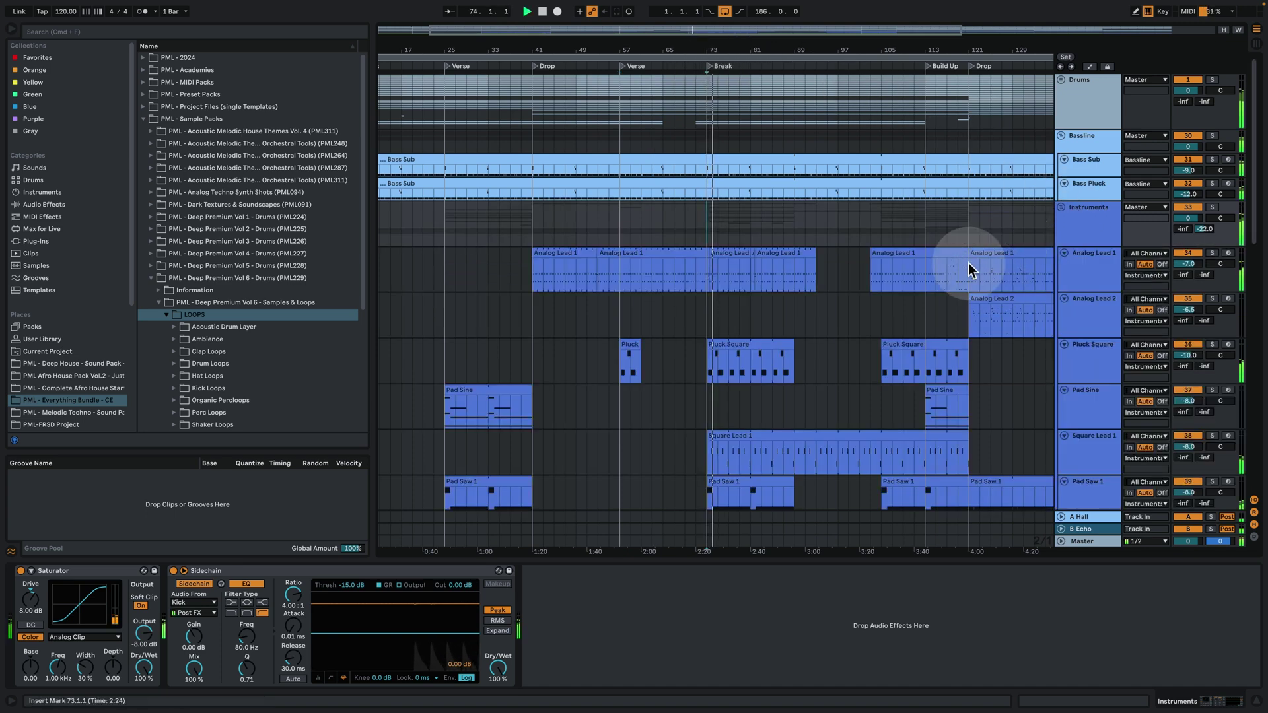
pyautogui.moveTo(765, 48); pyautogui.dragTo(765, 105)
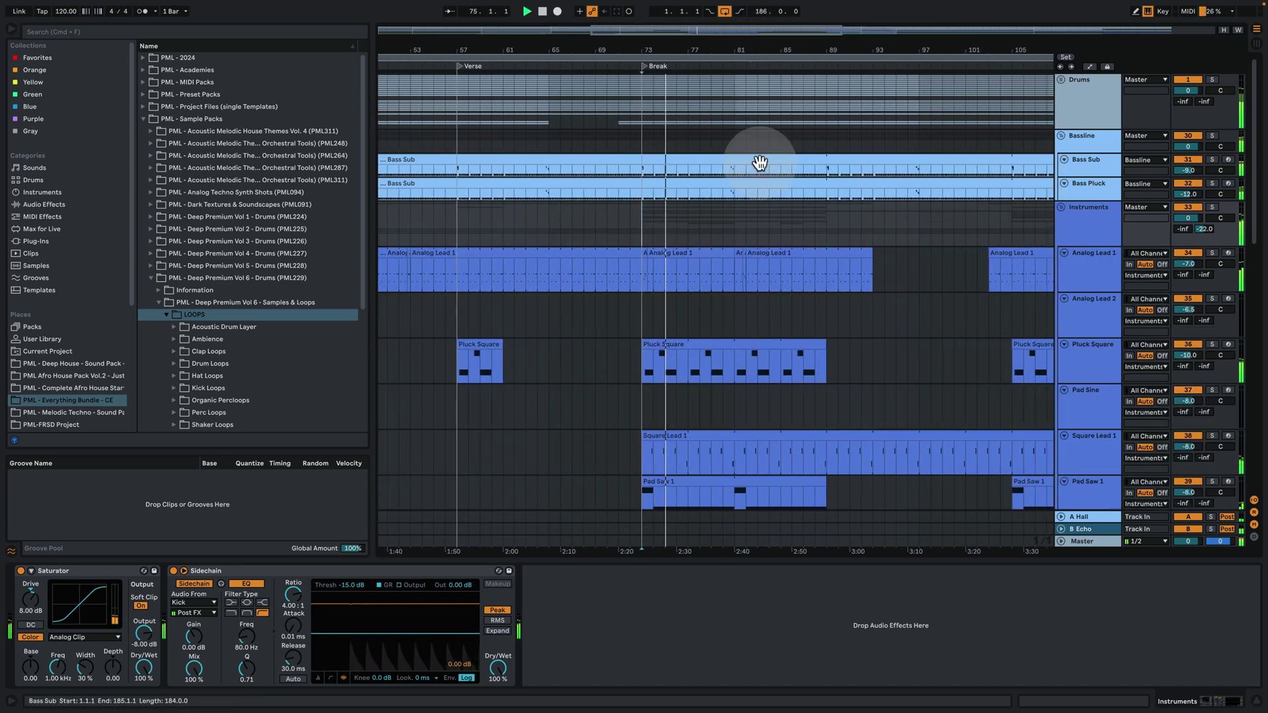
pyautogui.scroll(-5, 761, 166)
pyautogui.scroll(-5, 782, 244)
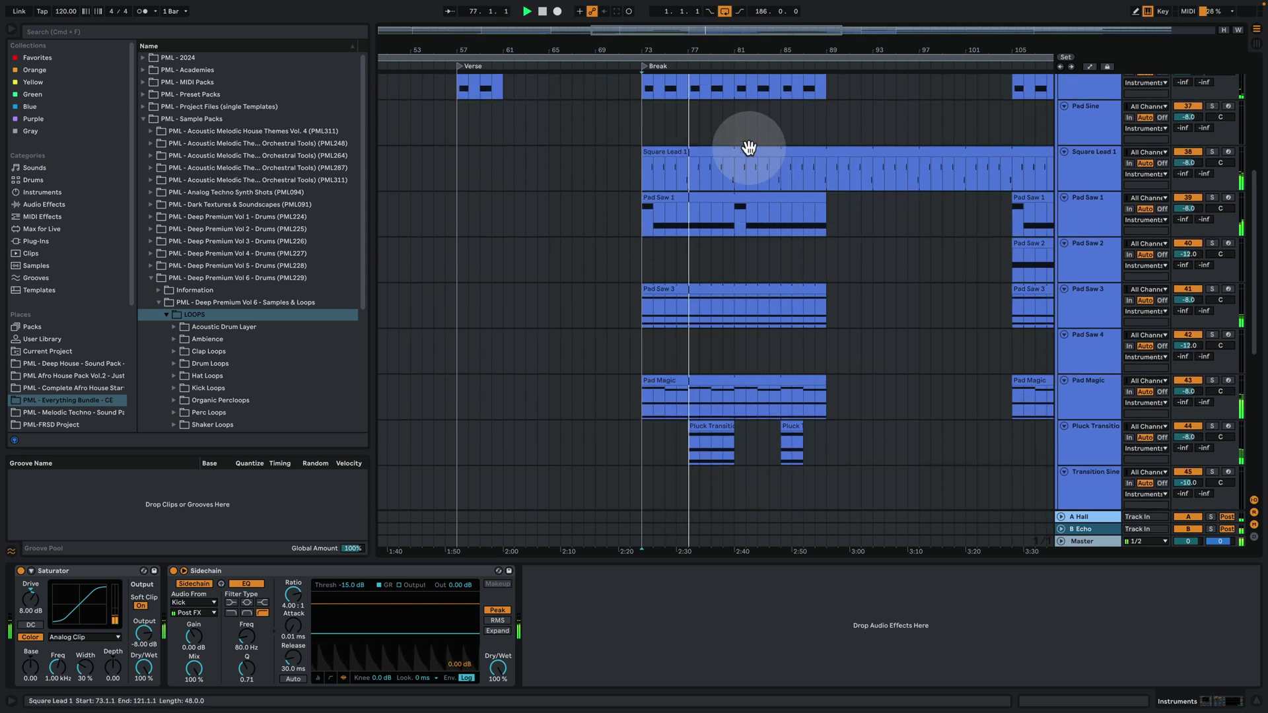
pyautogui.press('space')
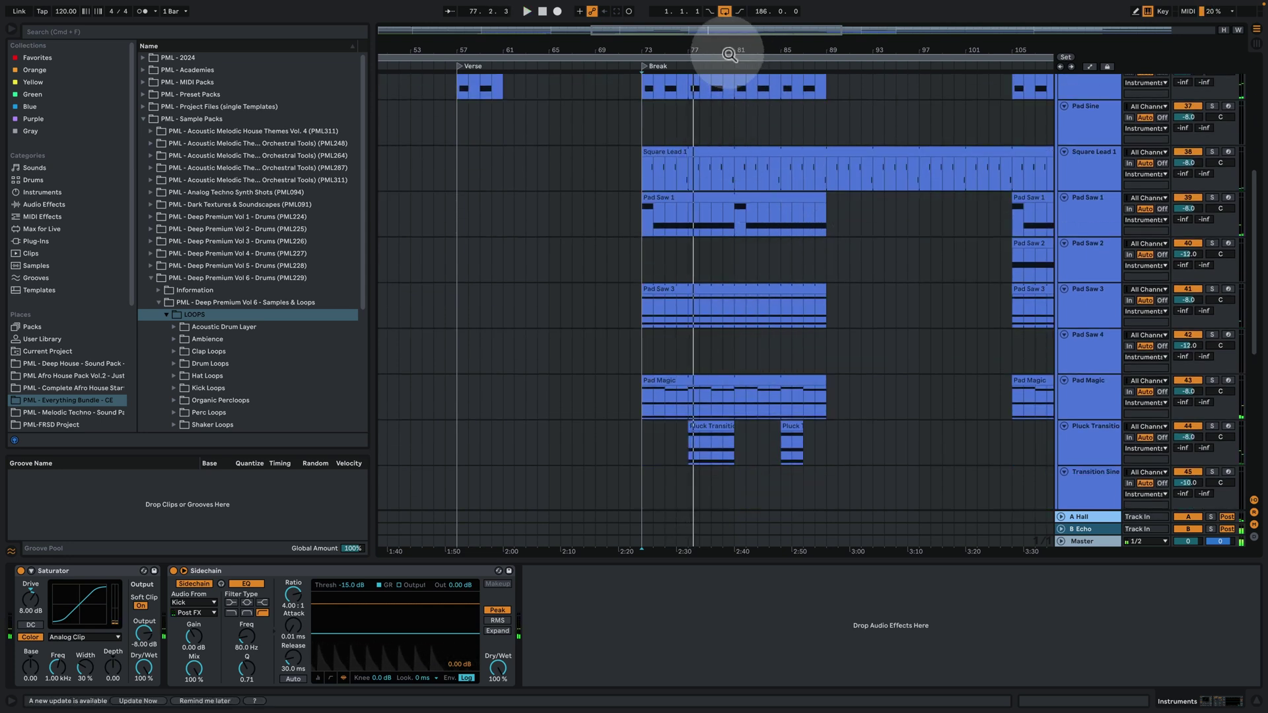
# Play the Break from around its middle, view the notes of the Pad Magic clip and return to the arrangement
pyautogui.moveTo(732, 53); pyautogui.dragTo(730, 80)
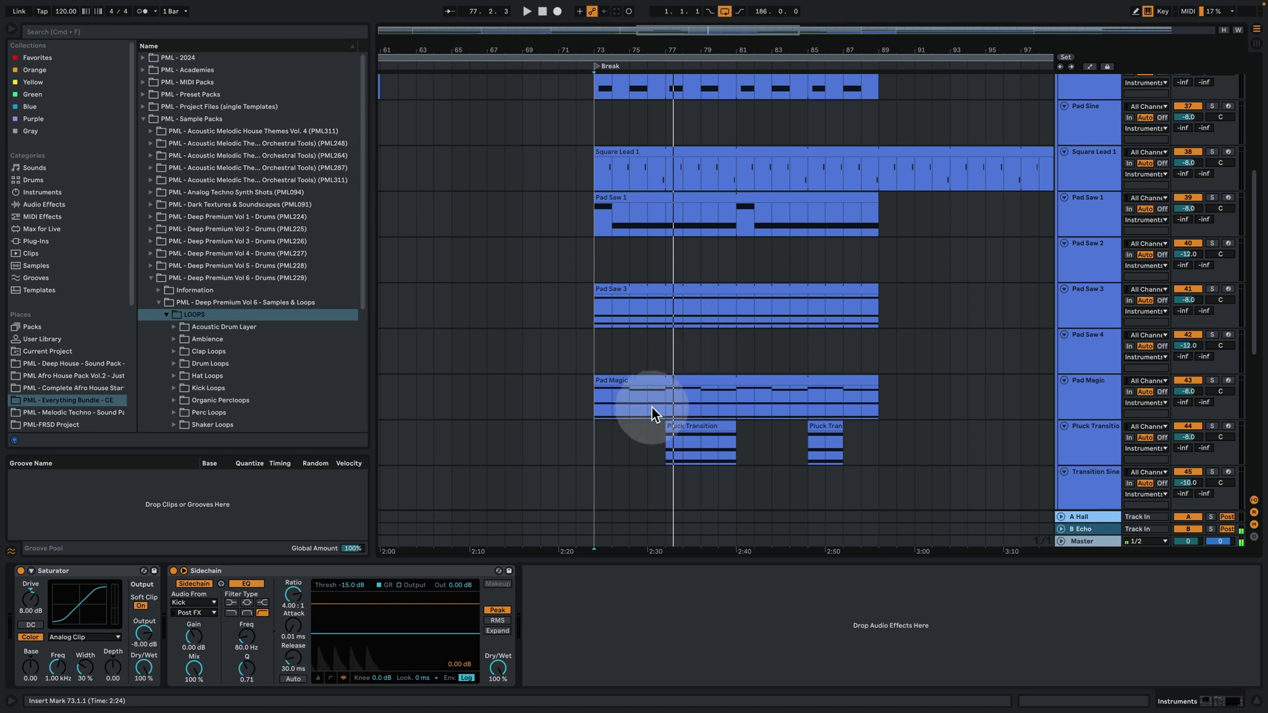
pyautogui.click(739, 399)
pyautogui.press('space')
pyautogui.doubleClick(773, 382)
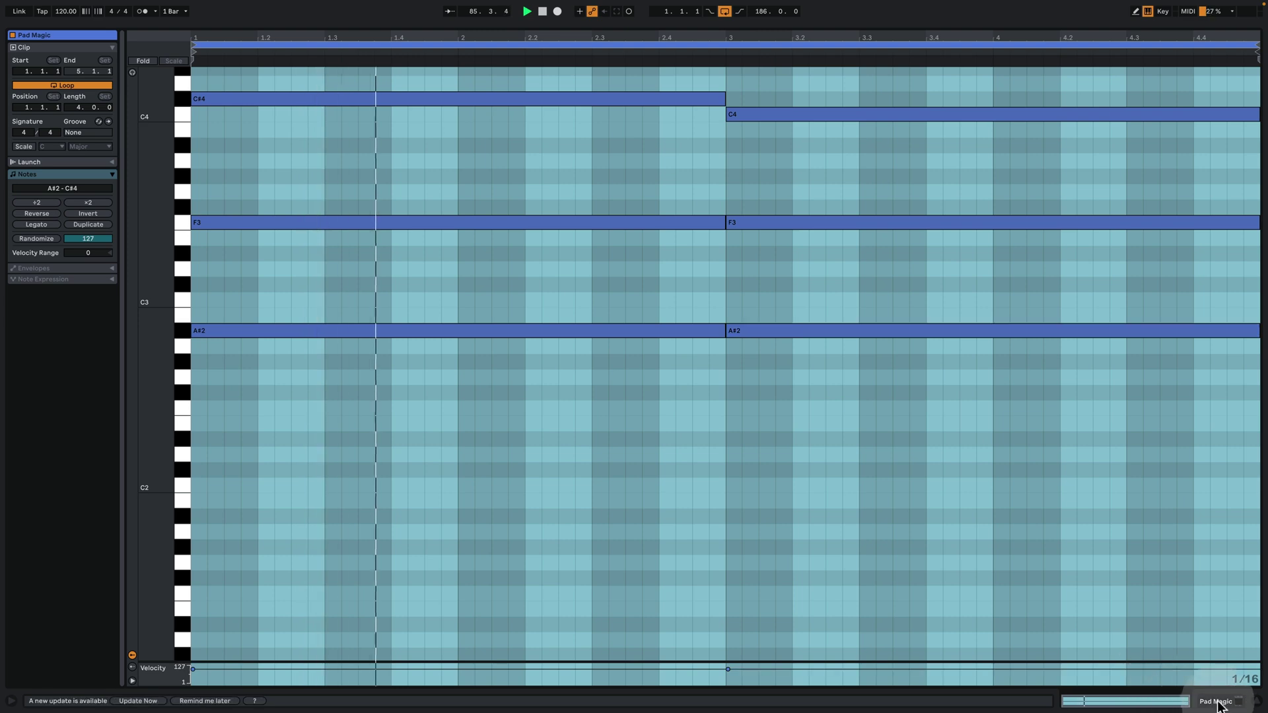
pyautogui.click(1240, 701)
# Look through the Break's instrument layers, stop playback and select the second Pluck Transition clip at bar 85
pyautogui.scroll(3, 898, 248)
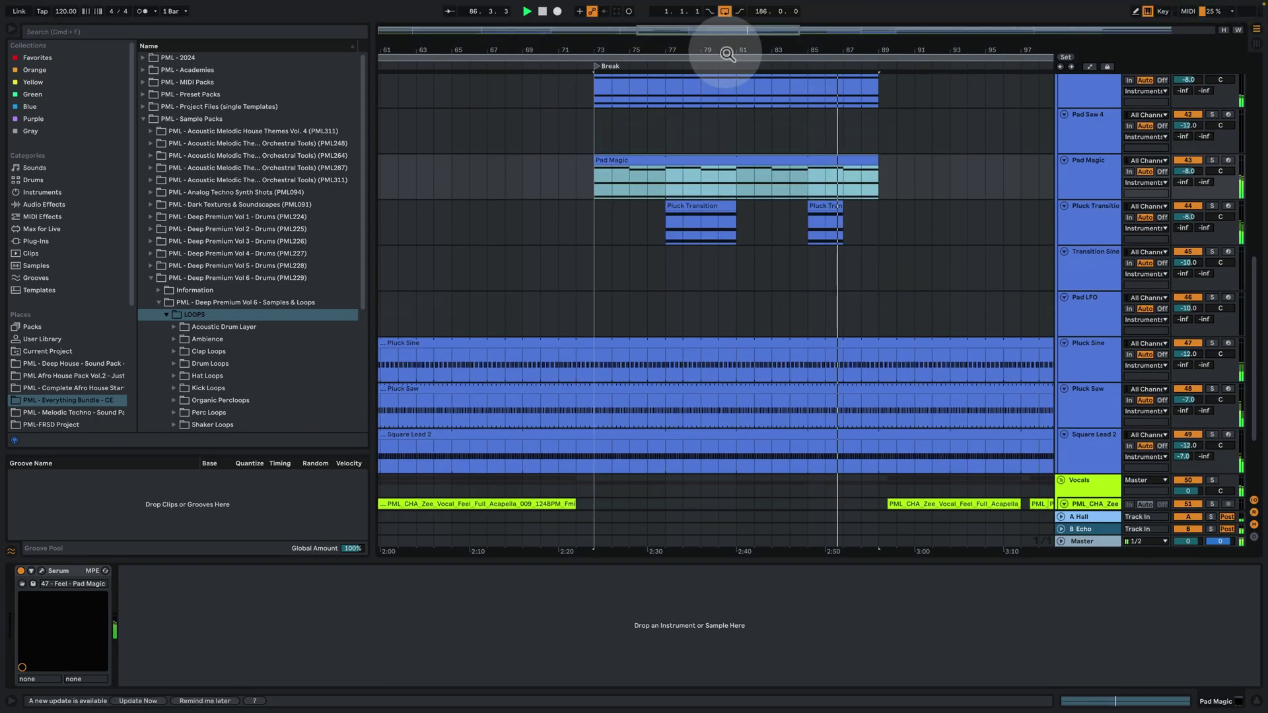
pyautogui.moveTo(725, 48); pyautogui.dragTo(724, 39)
pyautogui.scroll(-2, 766, 273)
pyautogui.scroll(-5, 767, 274)
pyautogui.scroll(6, 767, 283)
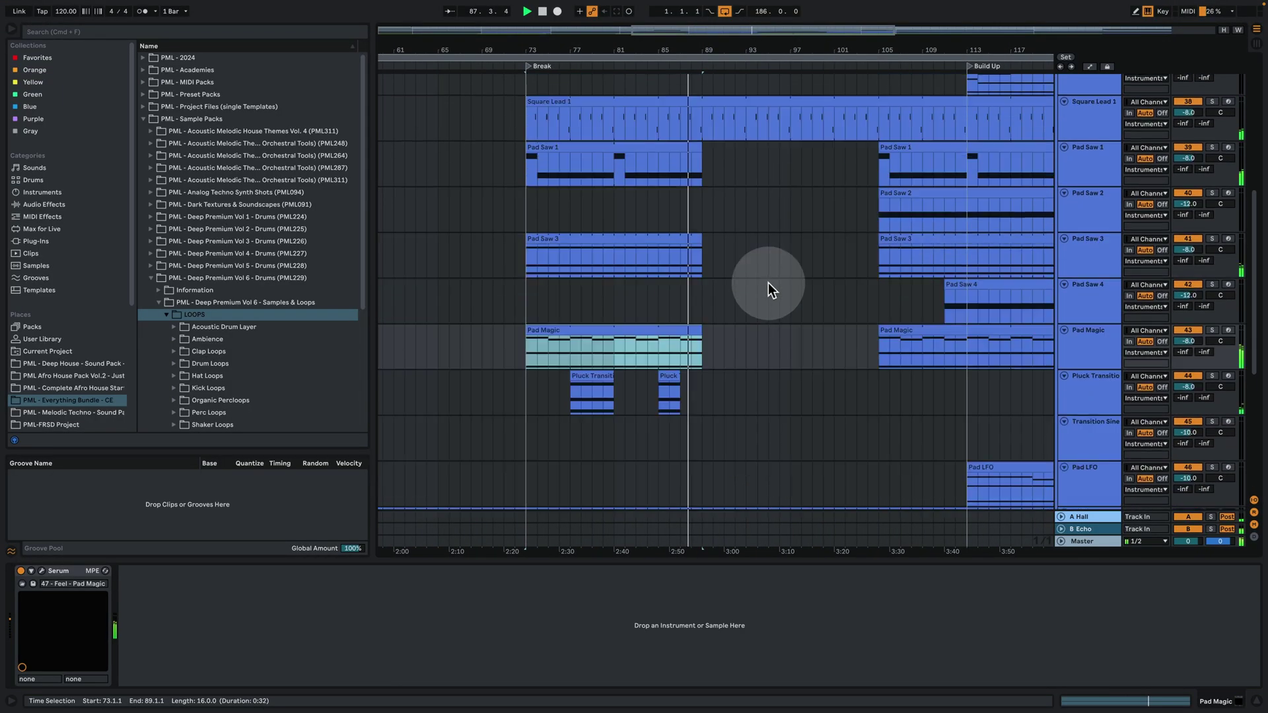
pyautogui.press('space')
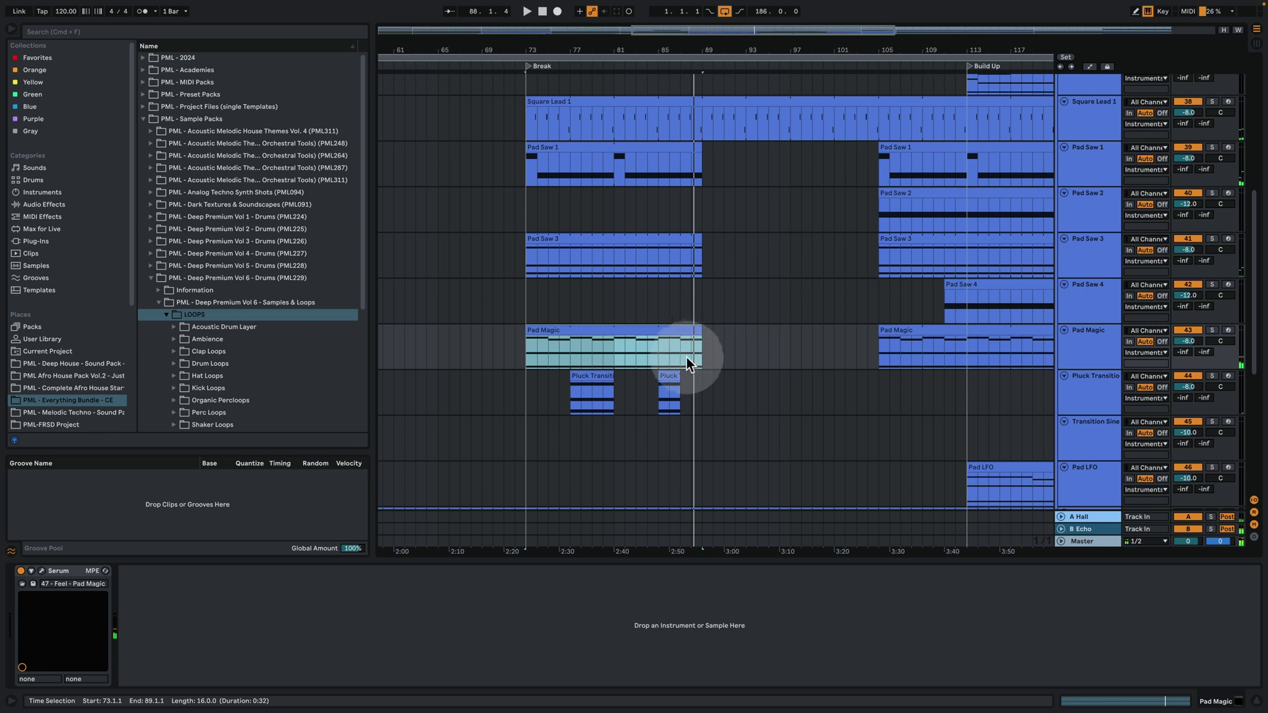
pyautogui.click(669, 379)
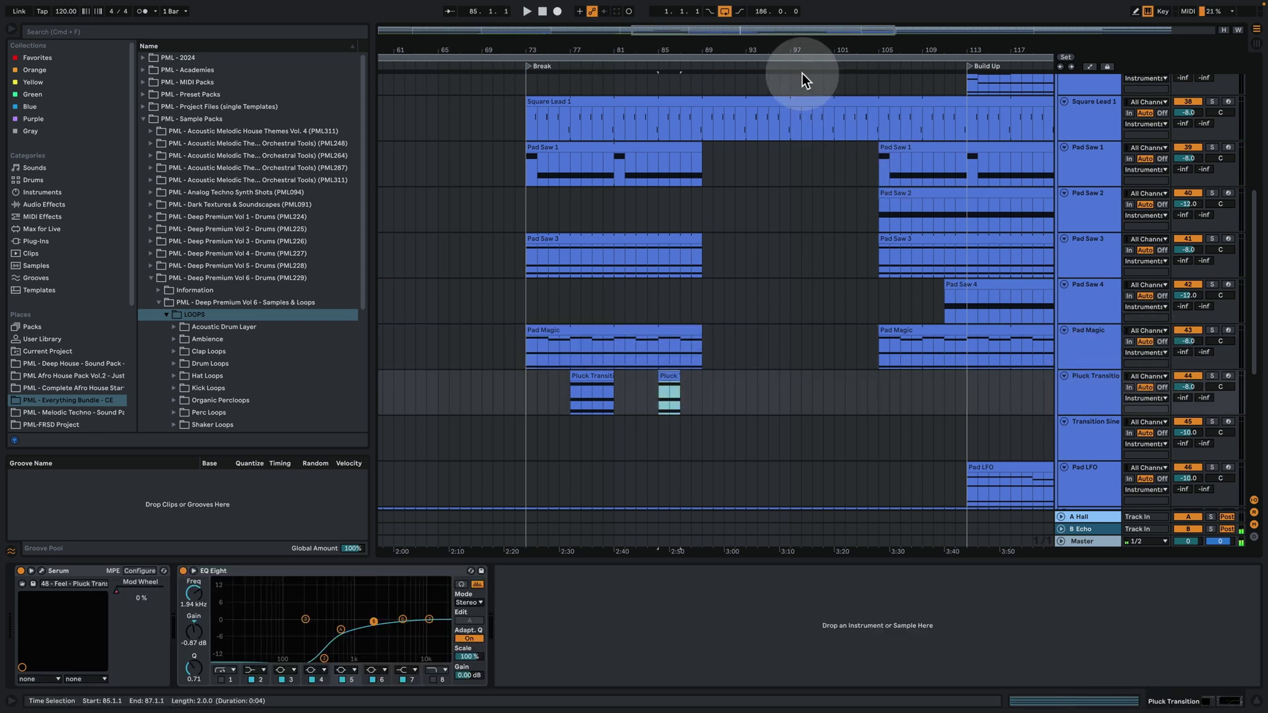
# Play back the Build Up from bar 113 and hide the device view to examine its instrument layers
pyautogui.moveTo(803, 49); pyautogui.dragTo(628, 48)
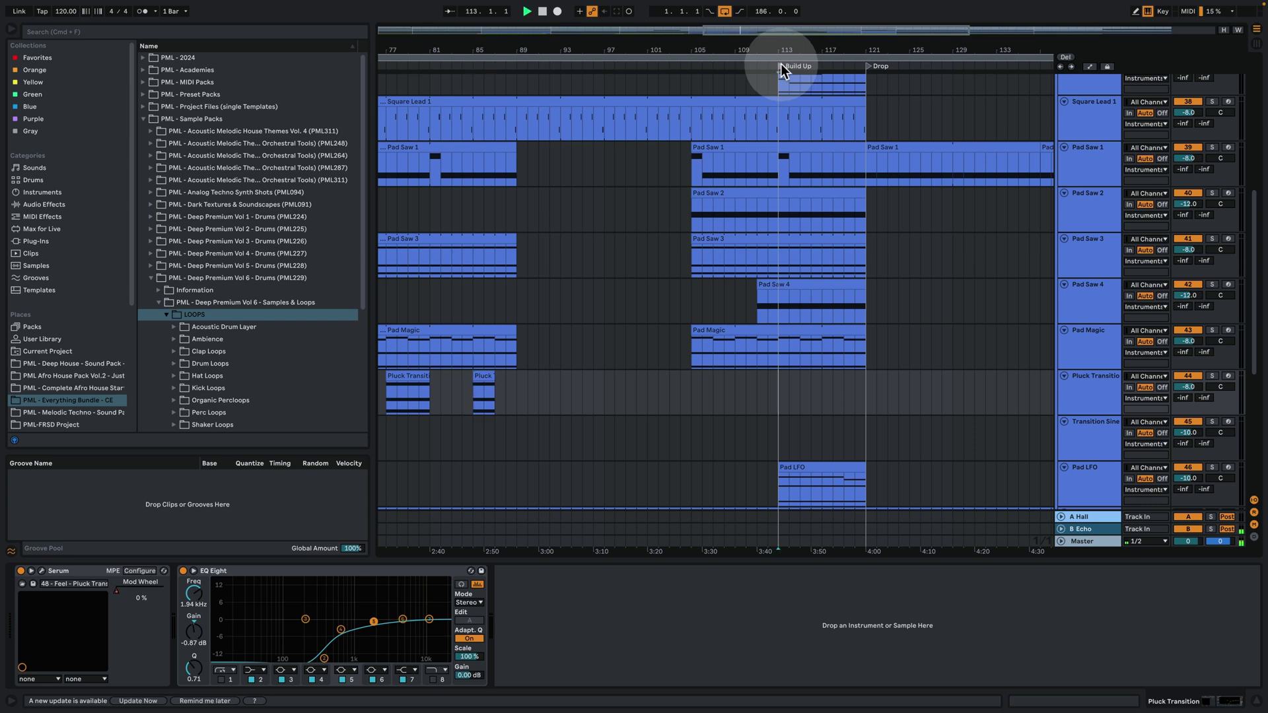
pyautogui.click(1255, 700)
pyautogui.scroll(5, 1001, 356)
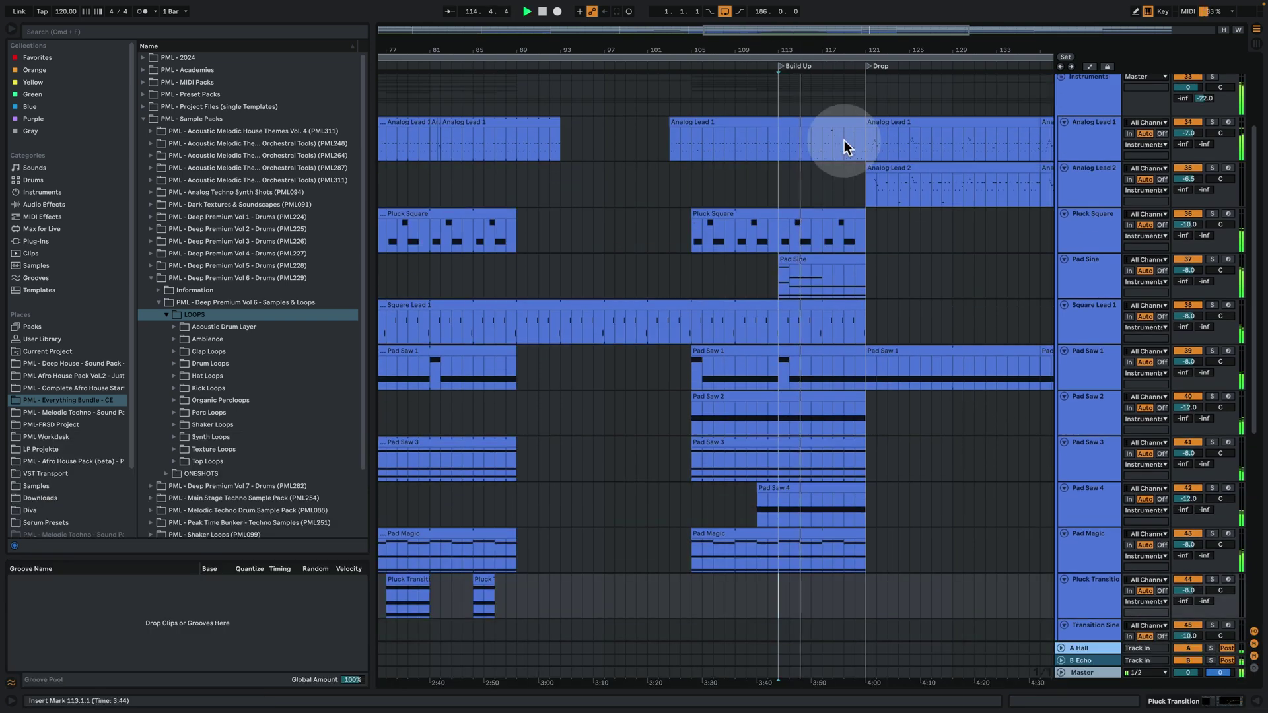
pyautogui.moveTo(821, 51); pyautogui.dragTo(821, 26)
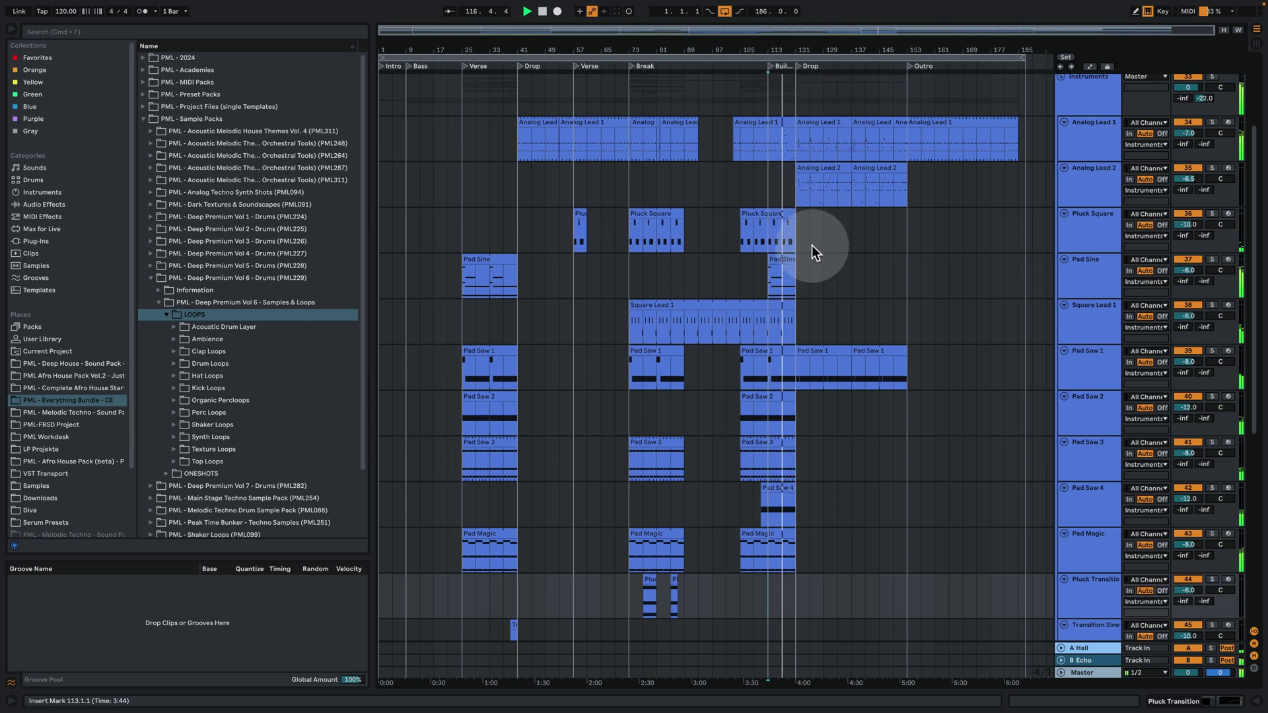
pyautogui.scroll(3, 804, 275)
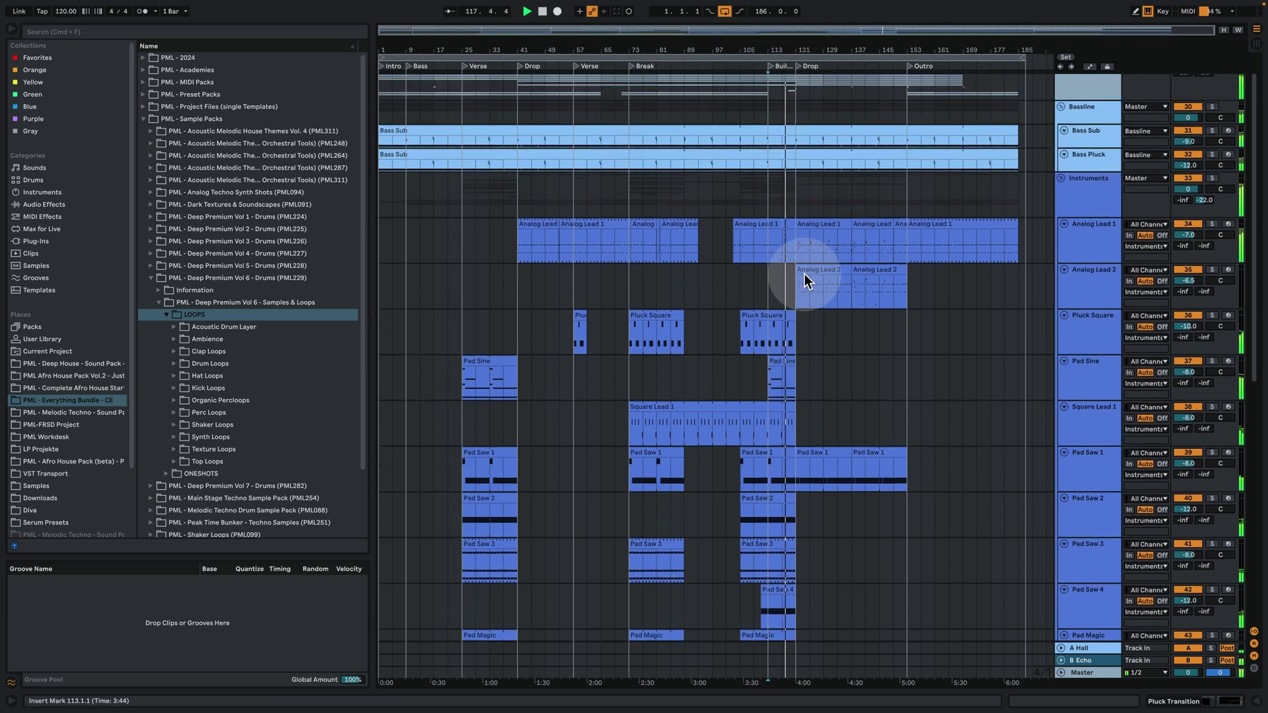
# Collapse the Instruments group and expand the Drums group to examine the second Drop's drum, bass and vocal tracks
pyautogui.click(1060, 178)
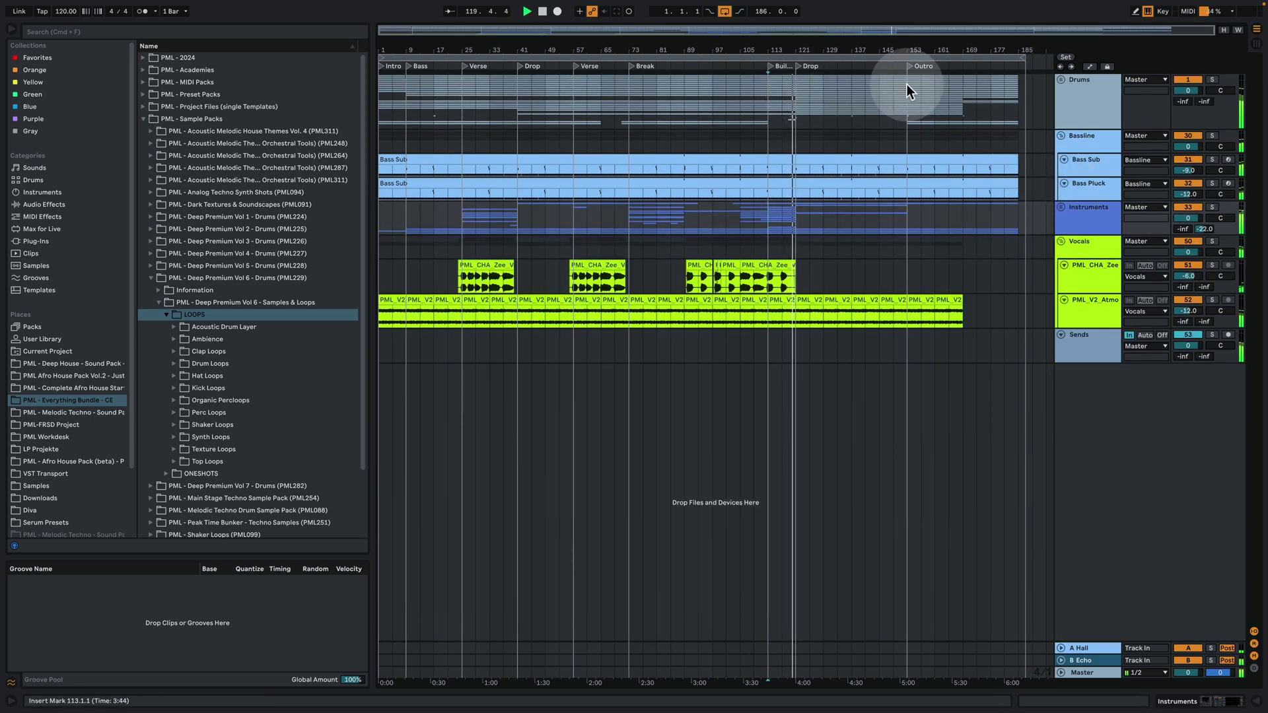
pyautogui.click(1059, 81)
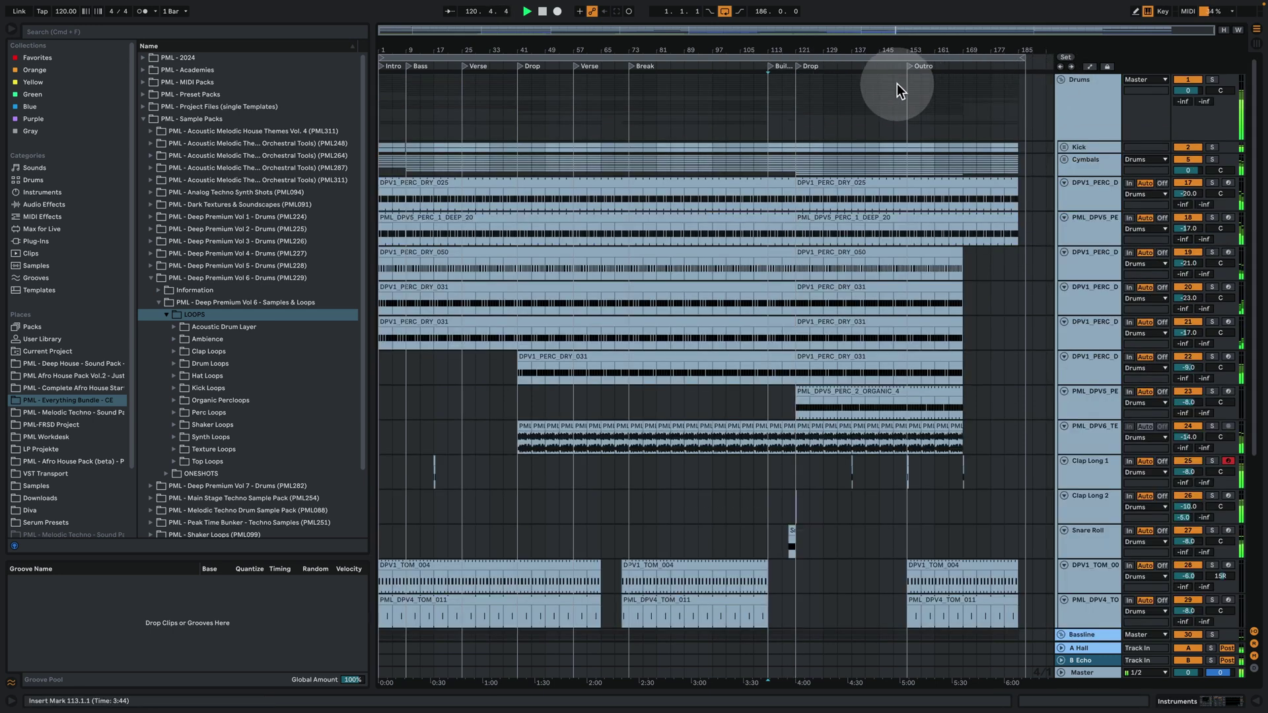
pyautogui.moveTo(830, 54); pyautogui.dragTo(671, 42)
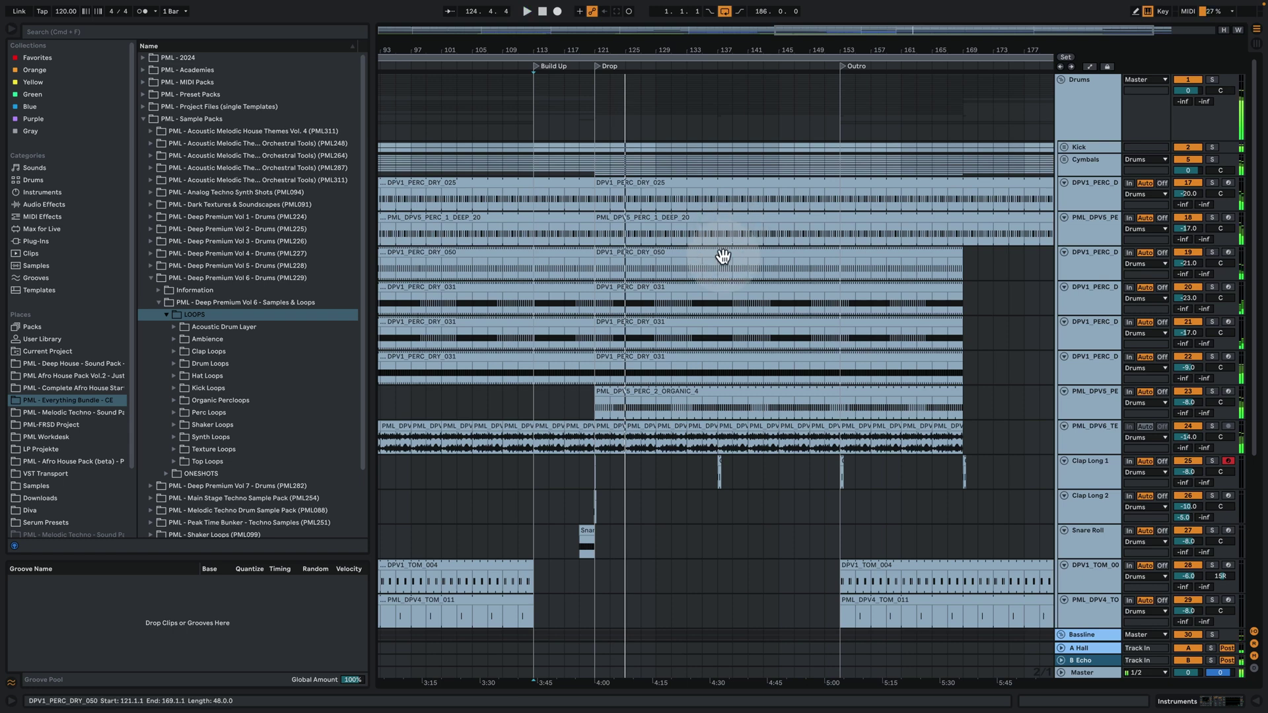
pyautogui.scroll(-3, 676, 280)
pyautogui.scroll(-4, 684, 251)
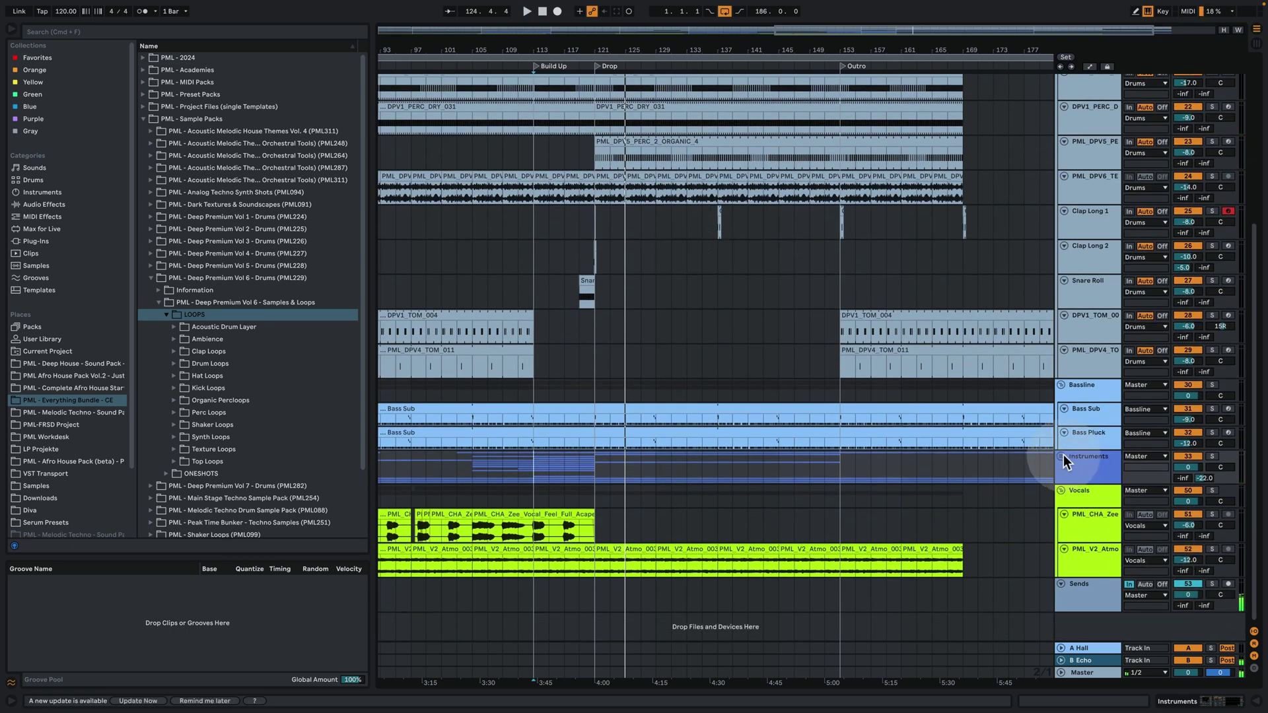
# Expand the Instruments group and play back the second Drop from bar 137, then stop playback
pyautogui.click(1061, 456)
pyautogui.scroll(-2, 723, 407)
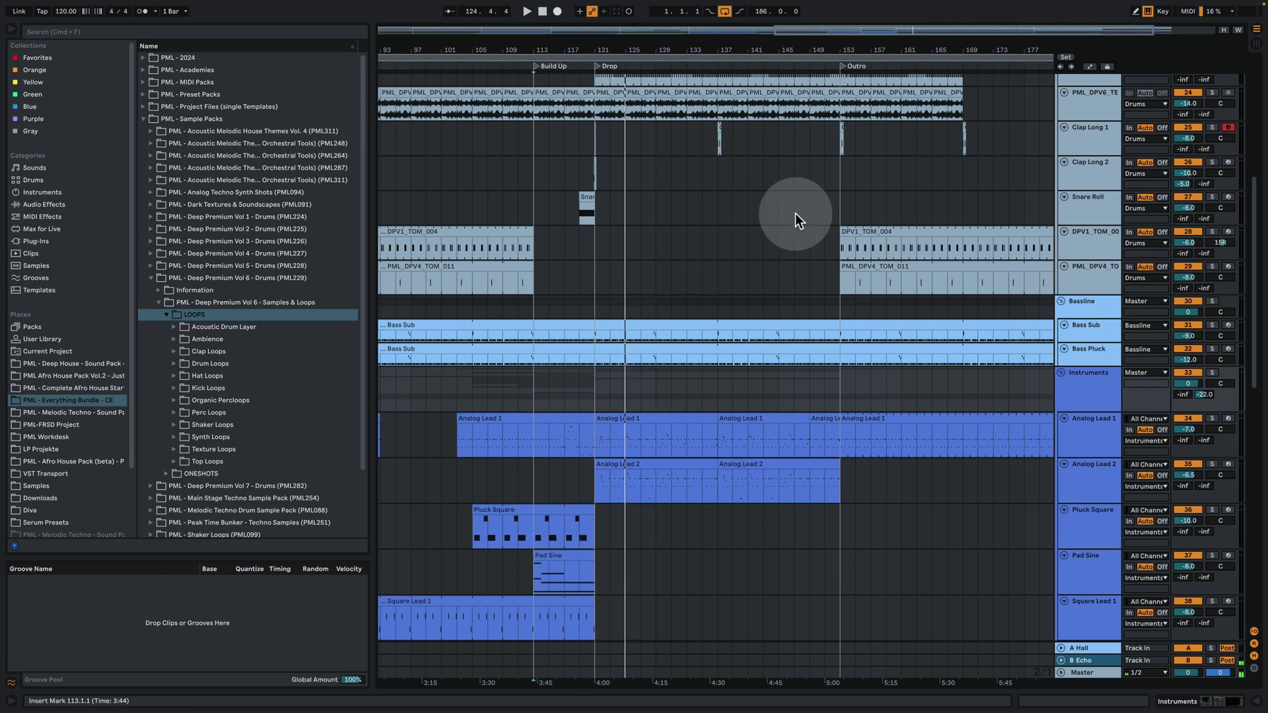
pyautogui.click(724, 440)
pyautogui.press('space')
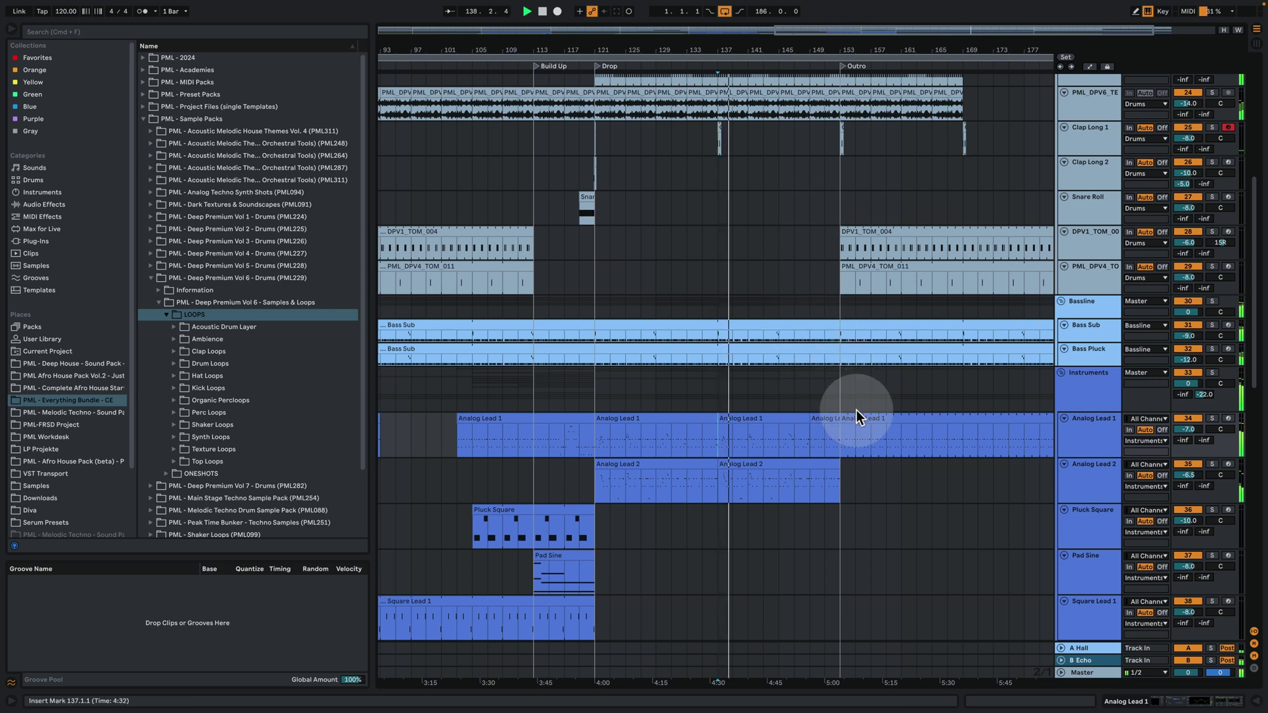
pyautogui.press('space')
# Play back the Outro from bar 153
pyautogui.moveTo(794, 50)
pyautogui.mouseDown()
pyautogui.moveTo(690, 51)
pyautogui.moveTo(782, 40)
pyautogui.mouseUp()
pyautogui.click(818, 187)
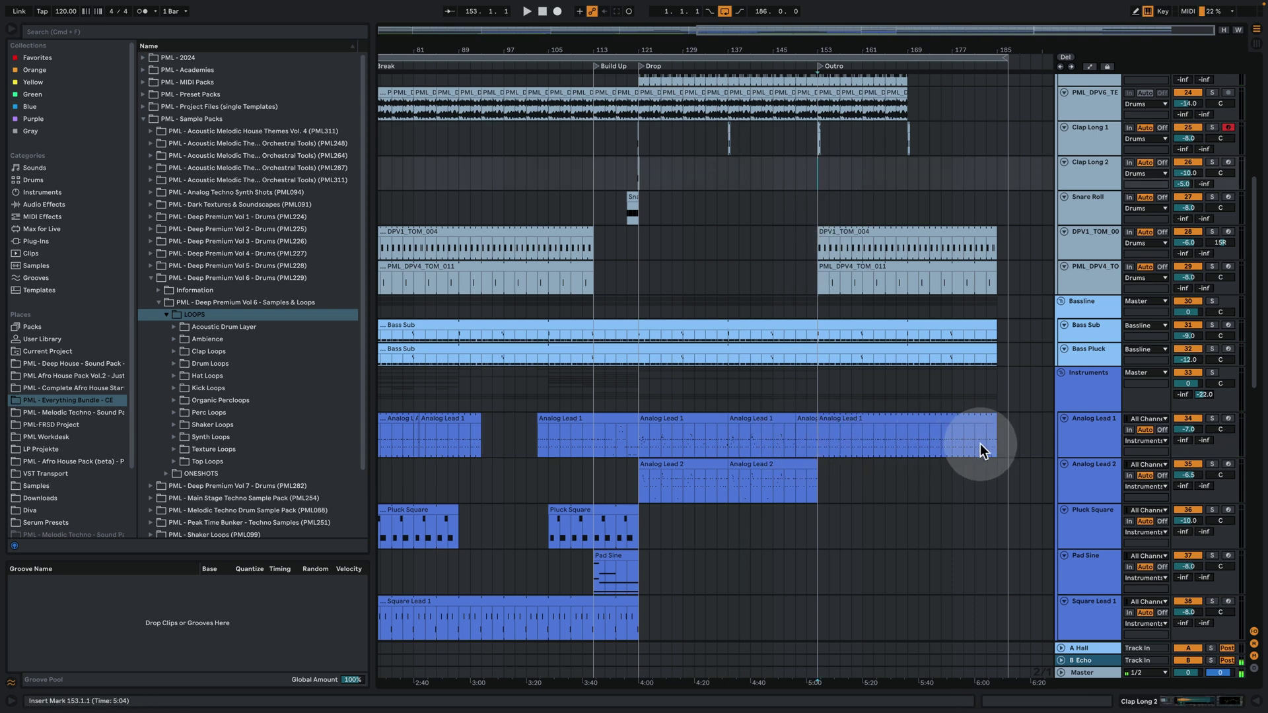
pyautogui.press('space')
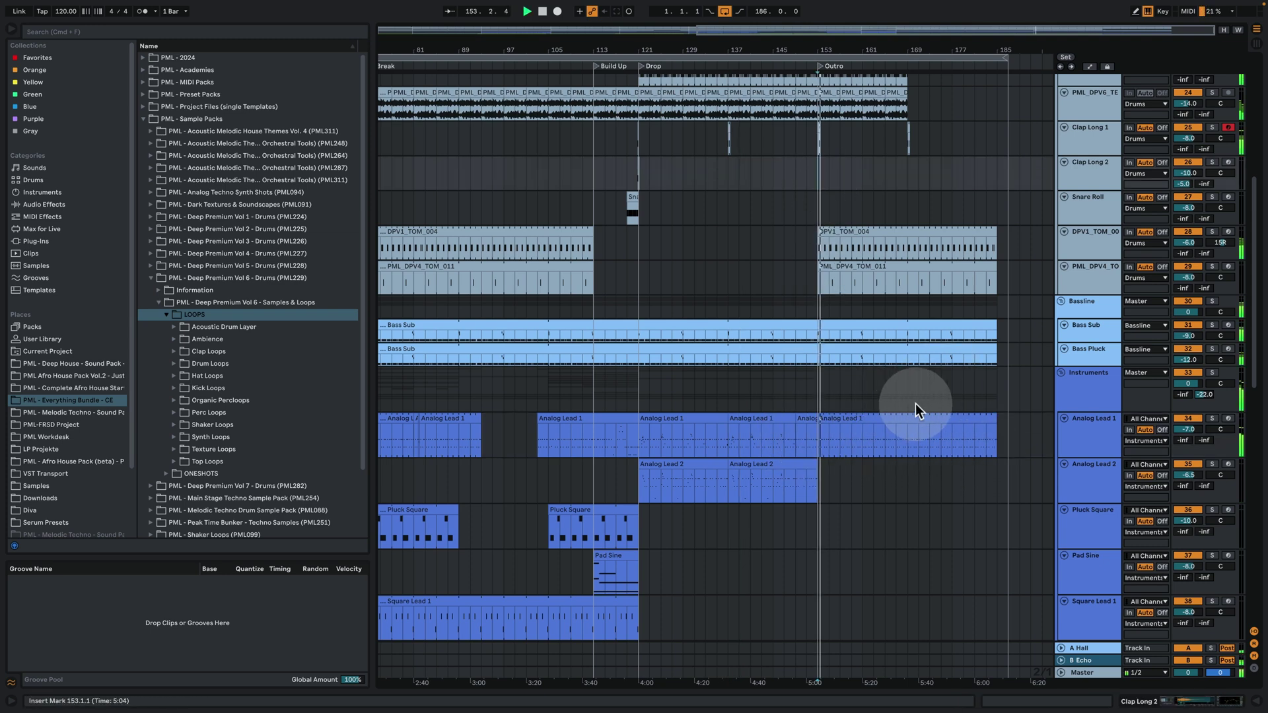
# Show the automation lanes to examine the Analog Lead 1 curves, then hide them again
pyautogui.click(1076, 421)
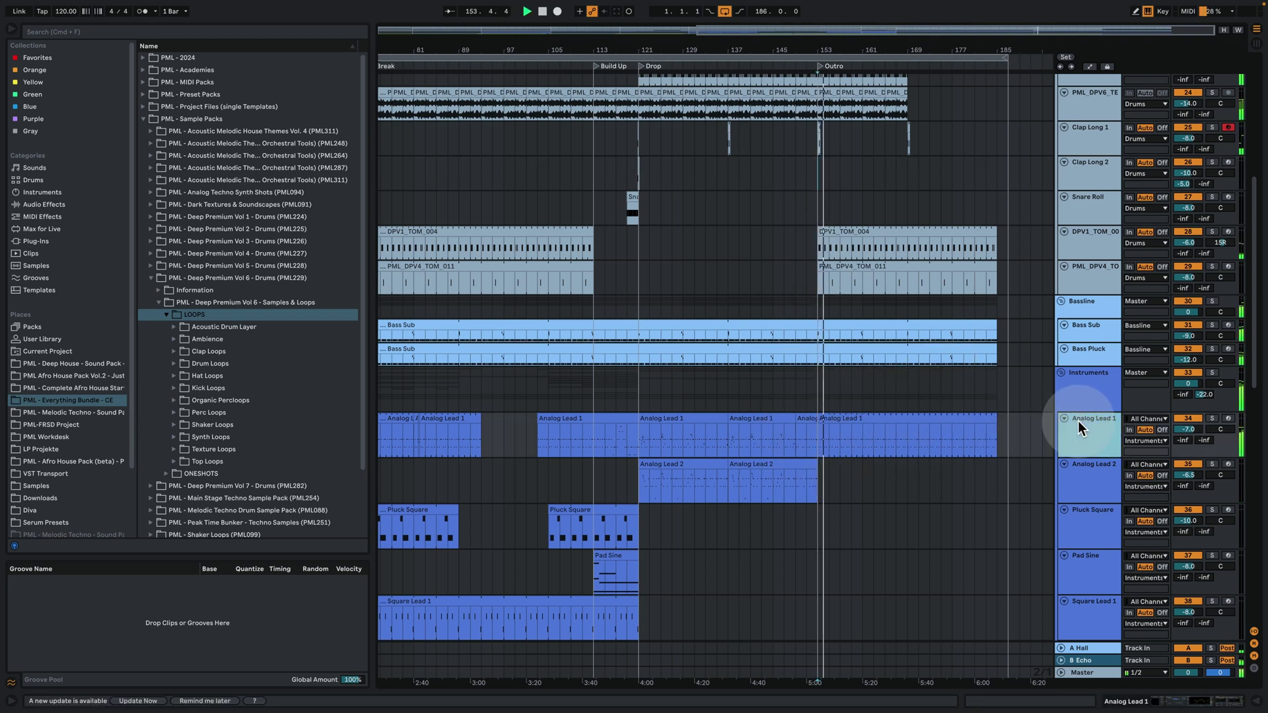
pyautogui.click(1089, 66)
pyautogui.scroll(-3, 962, 355)
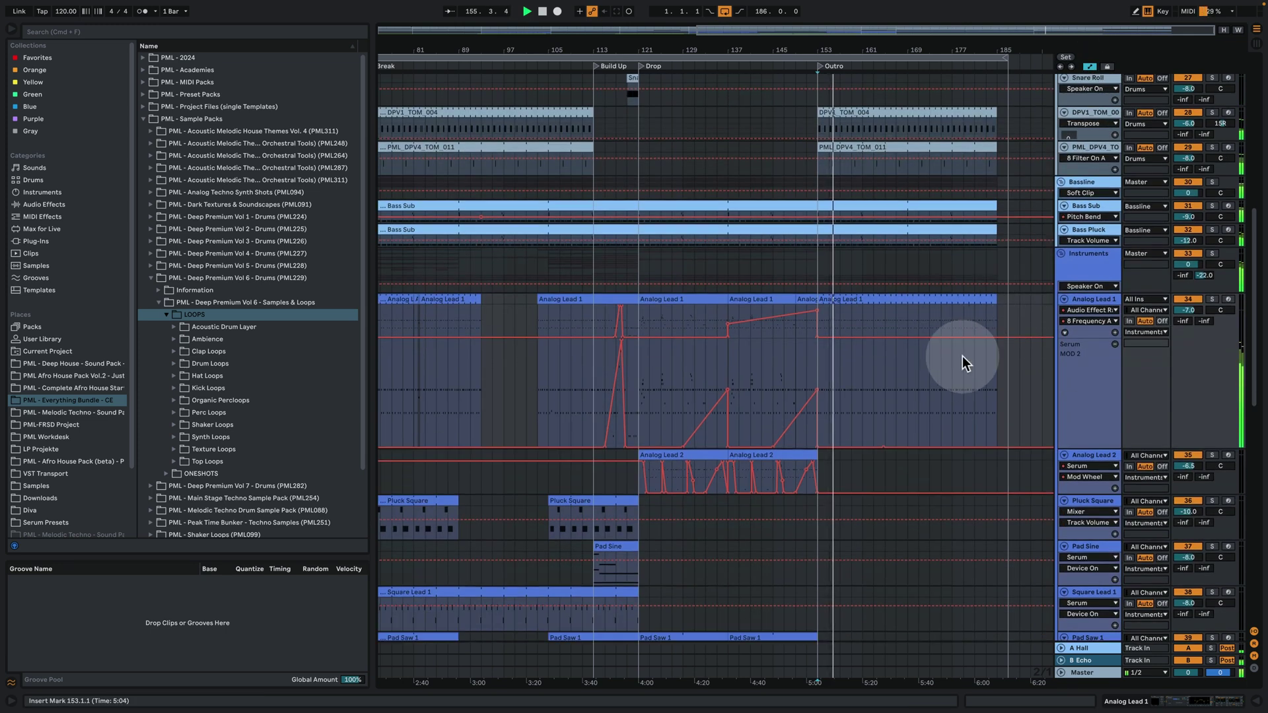
pyautogui.scroll(-1, 962, 355)
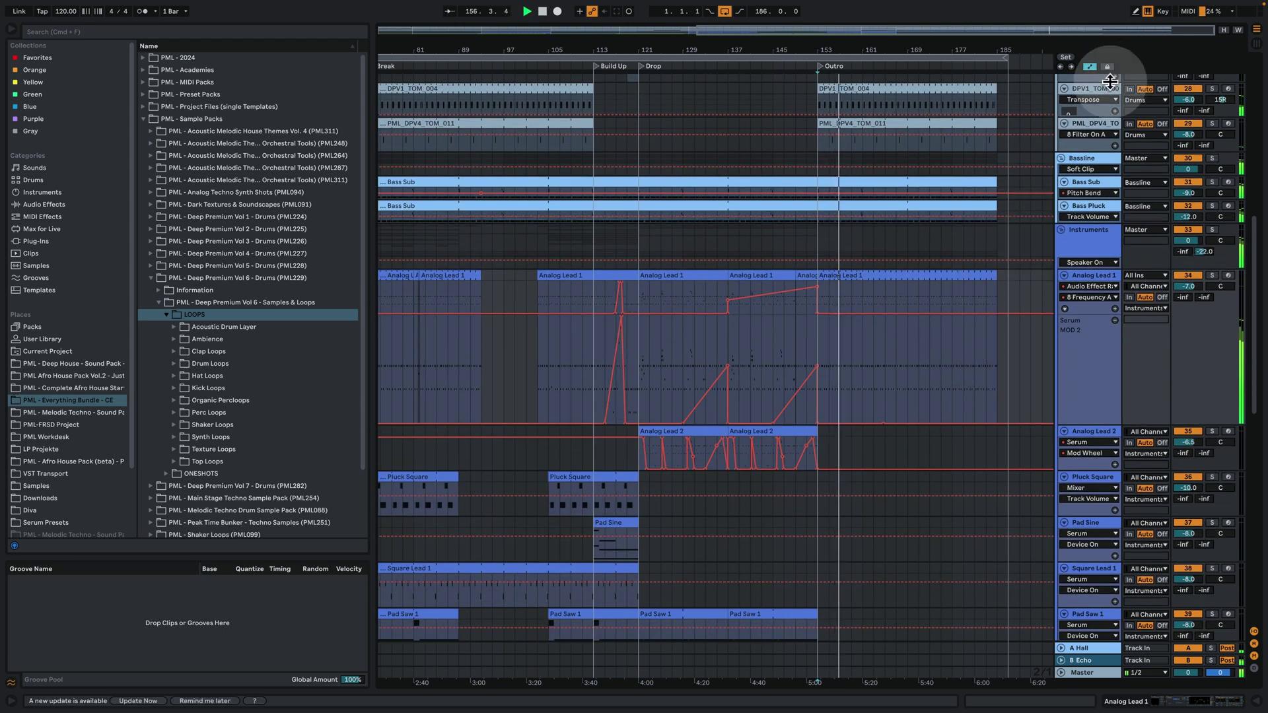
pyautogui.click(1094, 68)
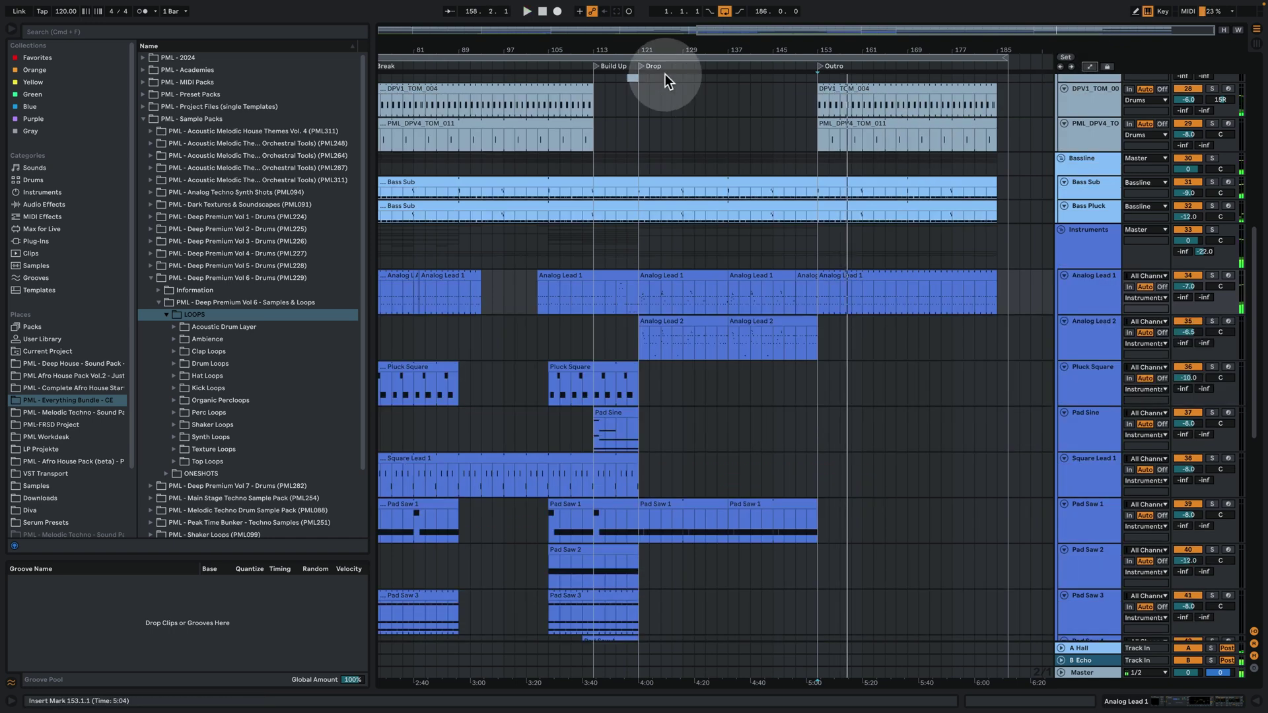
# View the effects on the B Echo return track, then hide the device view and examine the whole arrangement
pyautogui.doubleClick(679, 33)
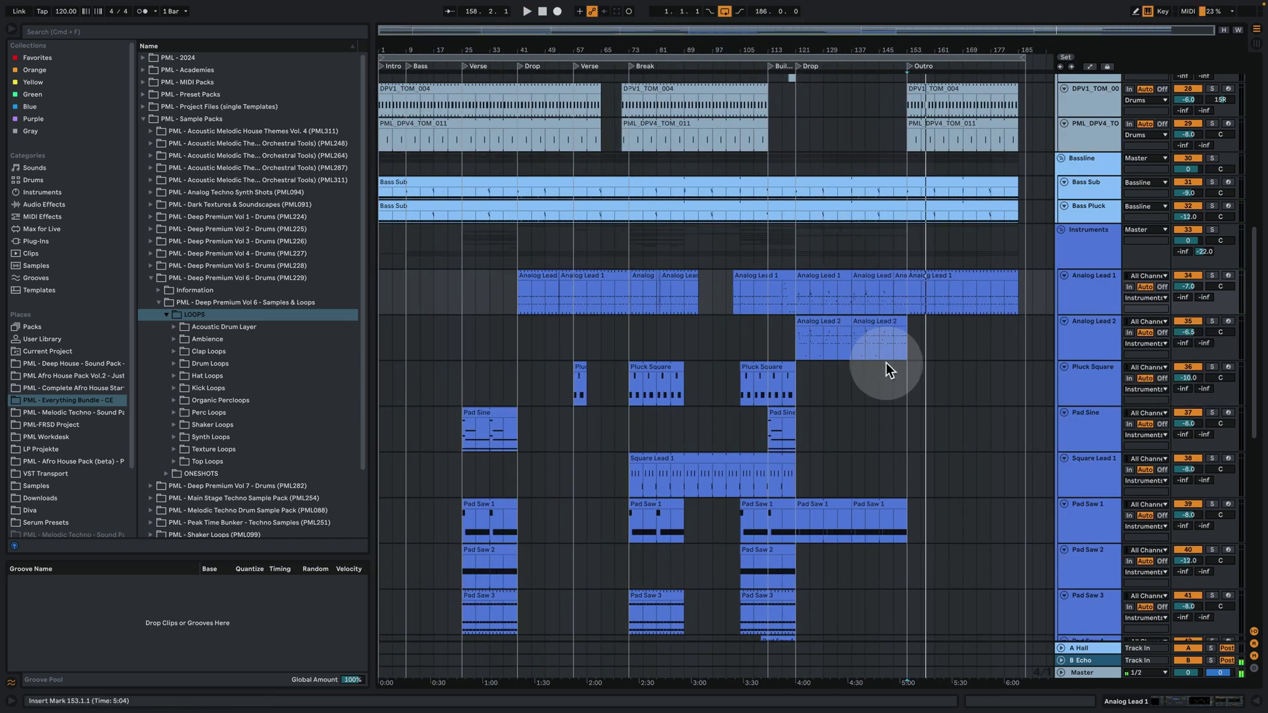
pyautogui.scroll(-2, 918, 391)
pyautogui.doubleClick(1091, 660)
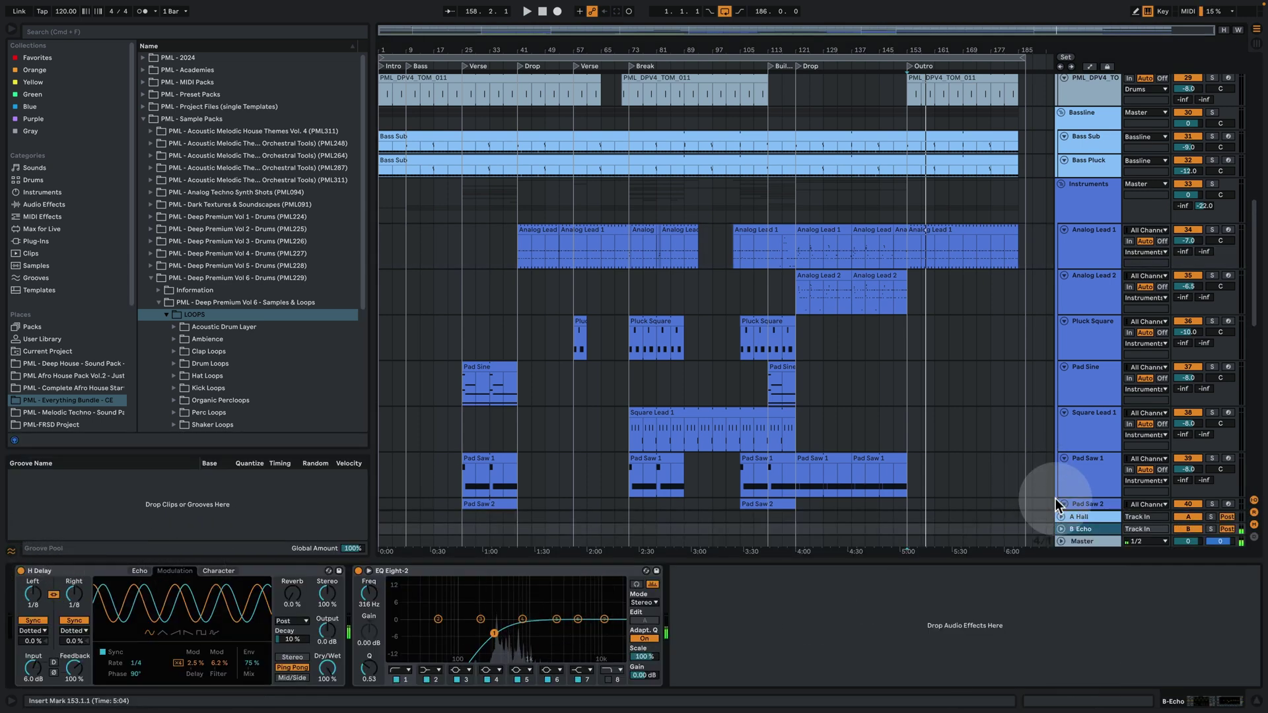
pyautogui.scroll(-2, 1209, 528)
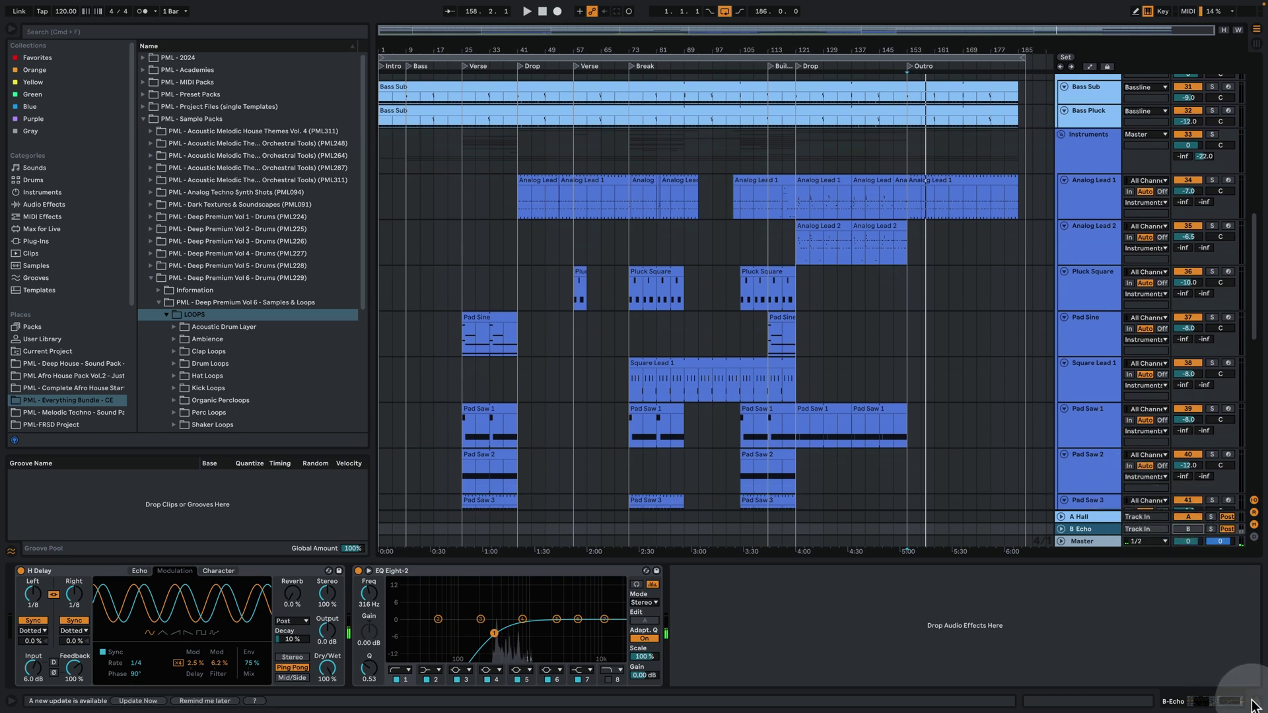
pyautogui.press('super+alt+l')
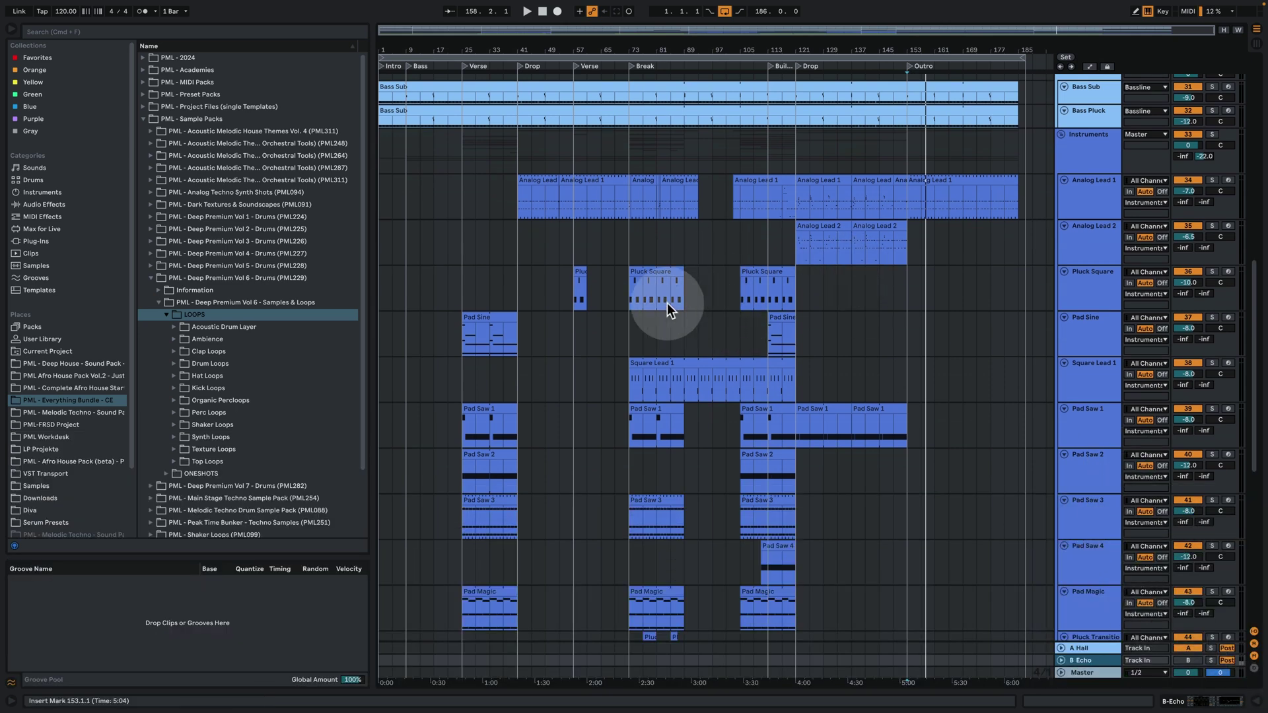
# Solo the Drums group and play it back from the second Drop at bar 121, then stop playback
pyautogui.scroll(6, 696, 363)
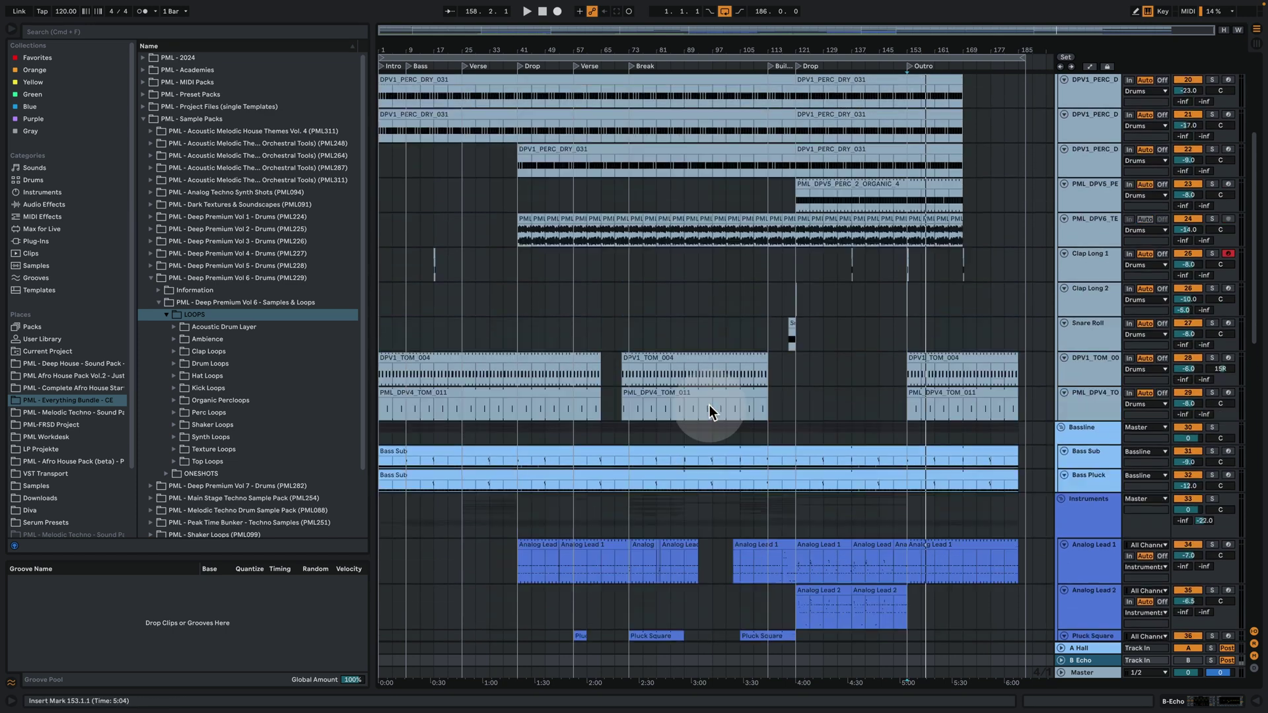
pyautogui.scroll(5, 709, 406)
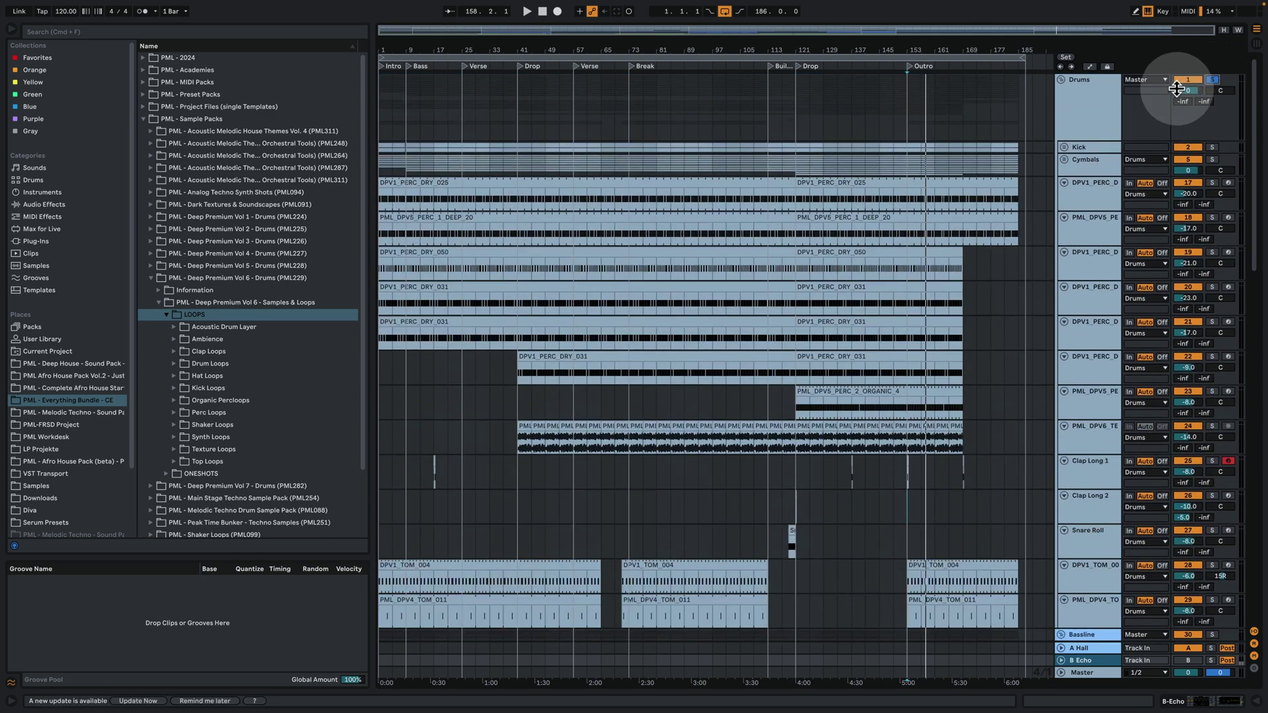
pyautogui.click(796, 100)
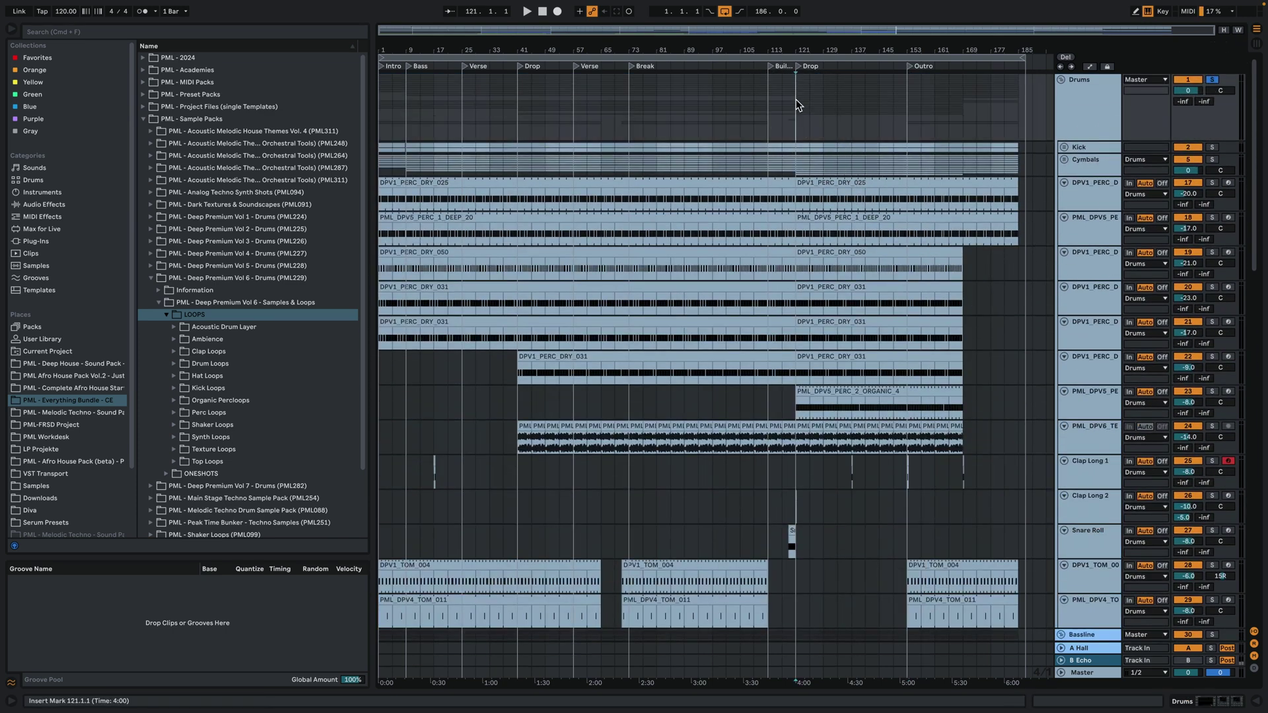
pyautogui.press('space')
pyautogui.click(797, 79)
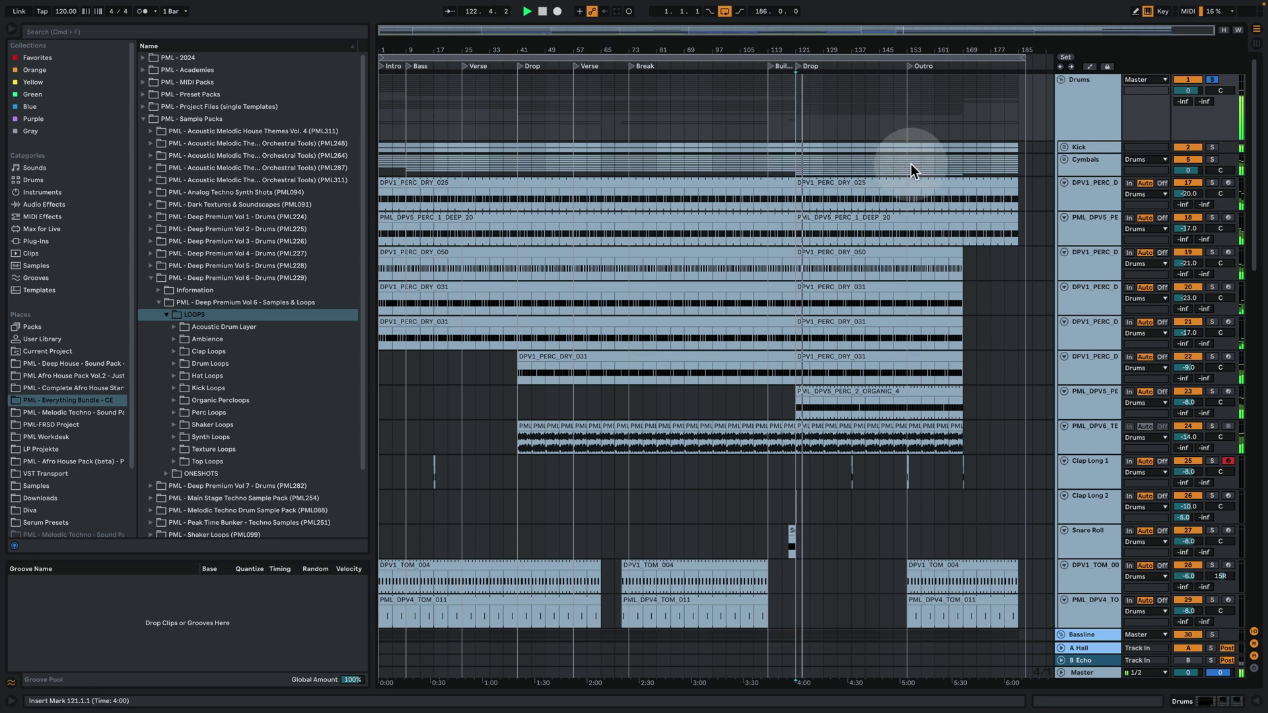
pyautogui.click(894, 288)
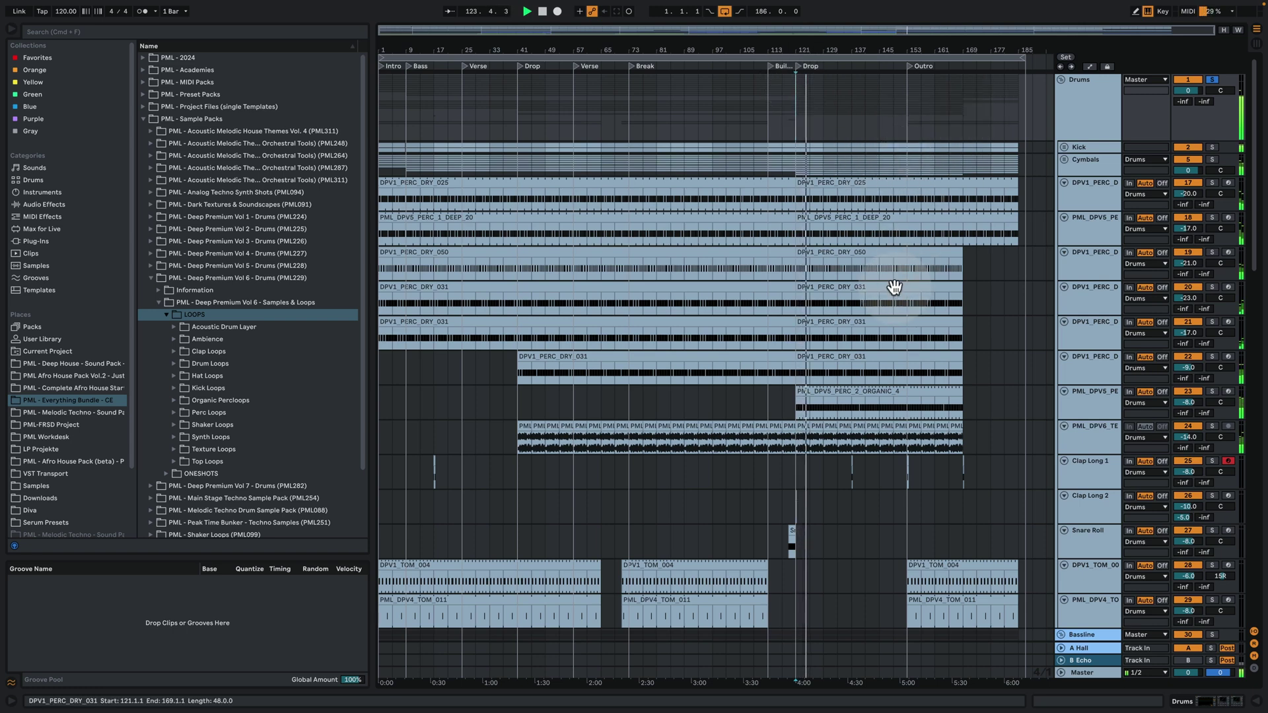
pyautogui.press('space')
# Solo the Bassline group and play it back from the second Drop at bar 121
pyautogui.scroll(-3, 890, 299)
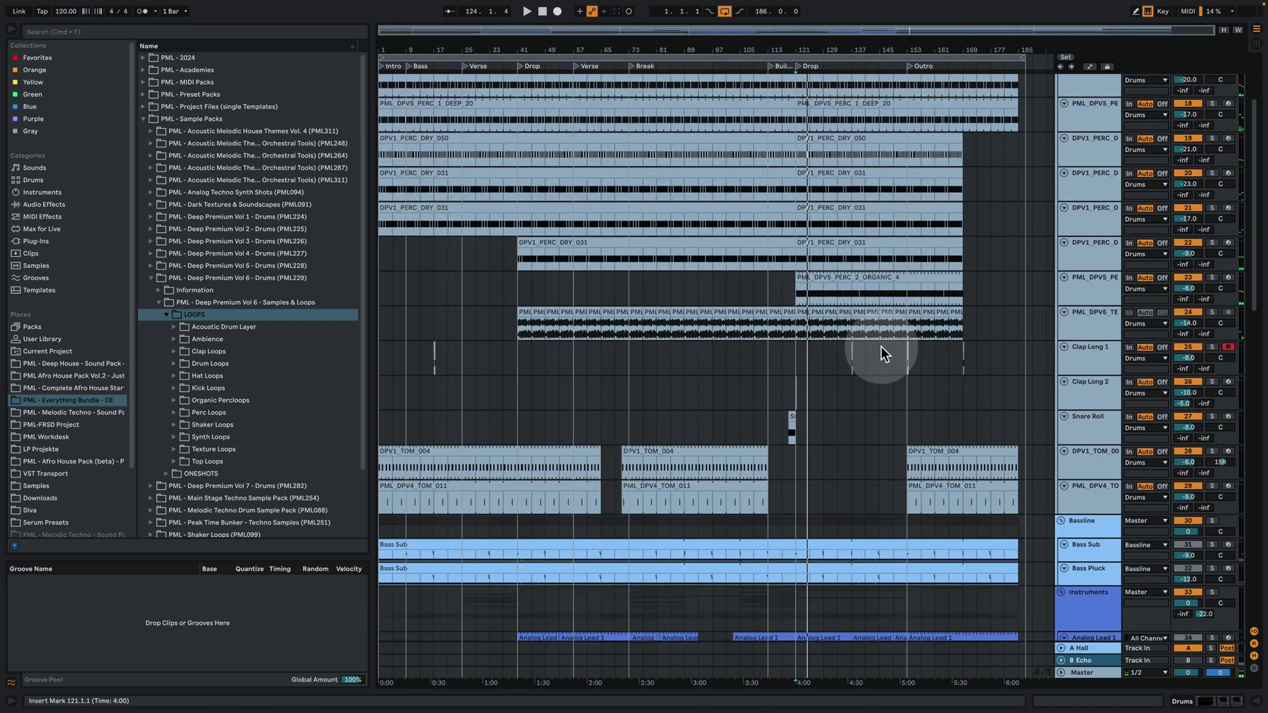
pyautogui.scroll(-5, 881, 354)
pyautogui.click(1211, 355)
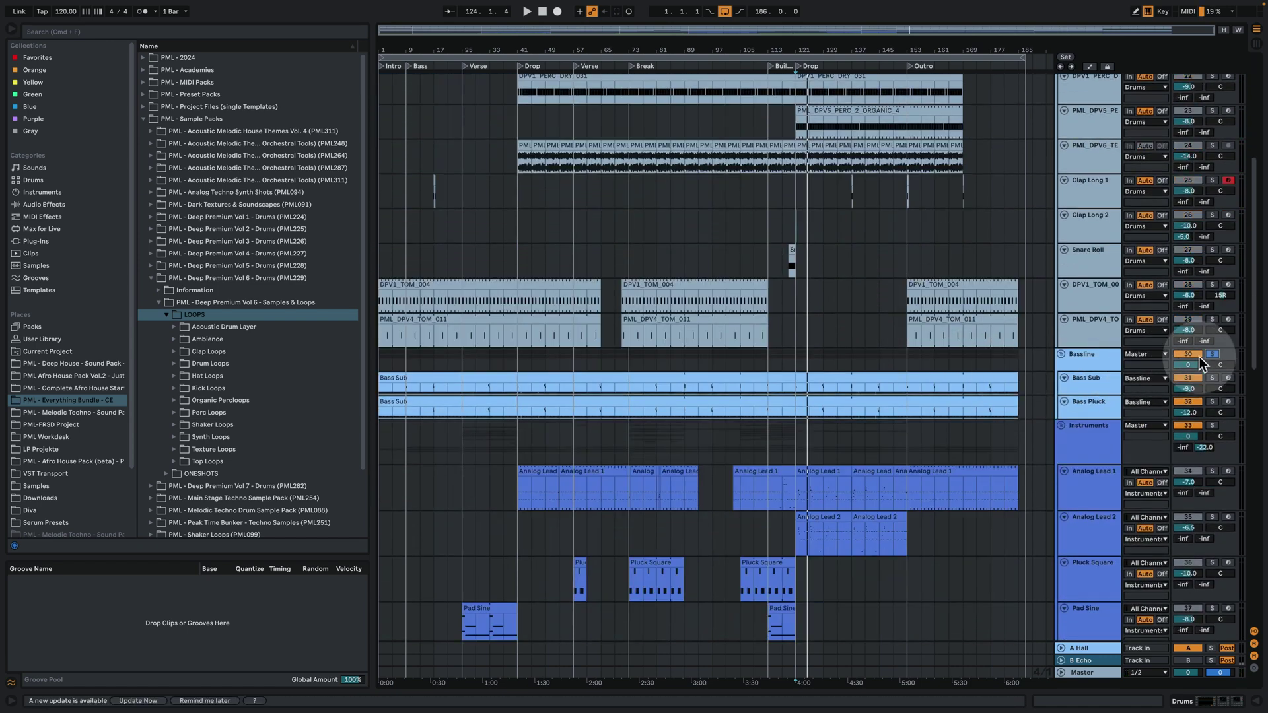
pyautogui.click(1083, 367)
pyautogui.press('space')
pyautogui.click(902, 289)
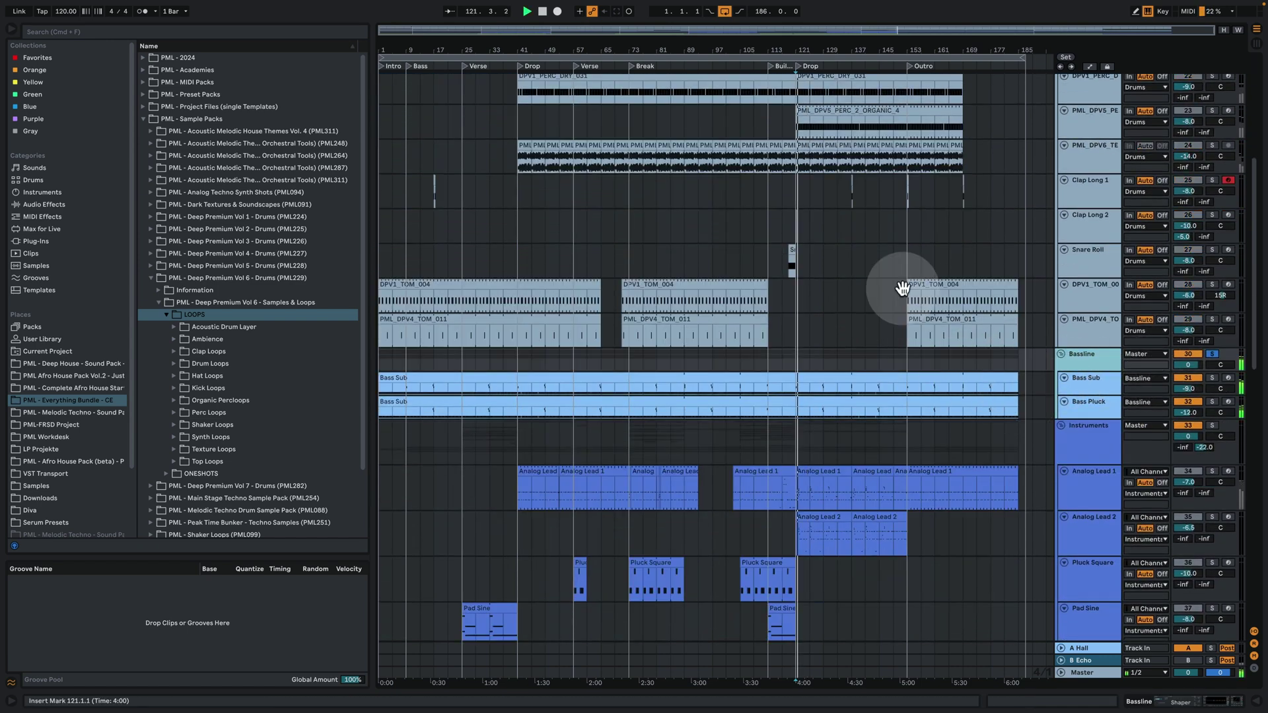
# Play the soloed bassline around bar 128 and open the Bass Sub MIDI clip to examine its notes during playback
pyautogui.moveTo(801, 32); pyautogui.dragTo(785, 244)
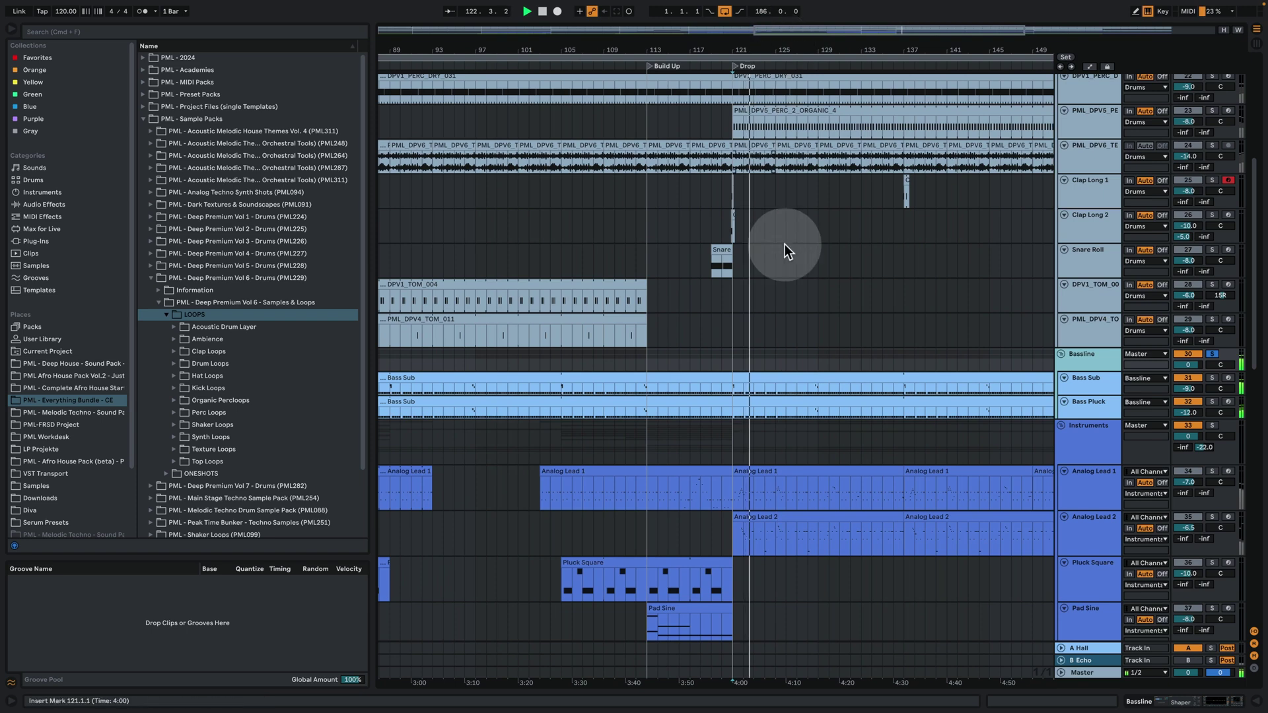
pyautogui.click(821, 395)
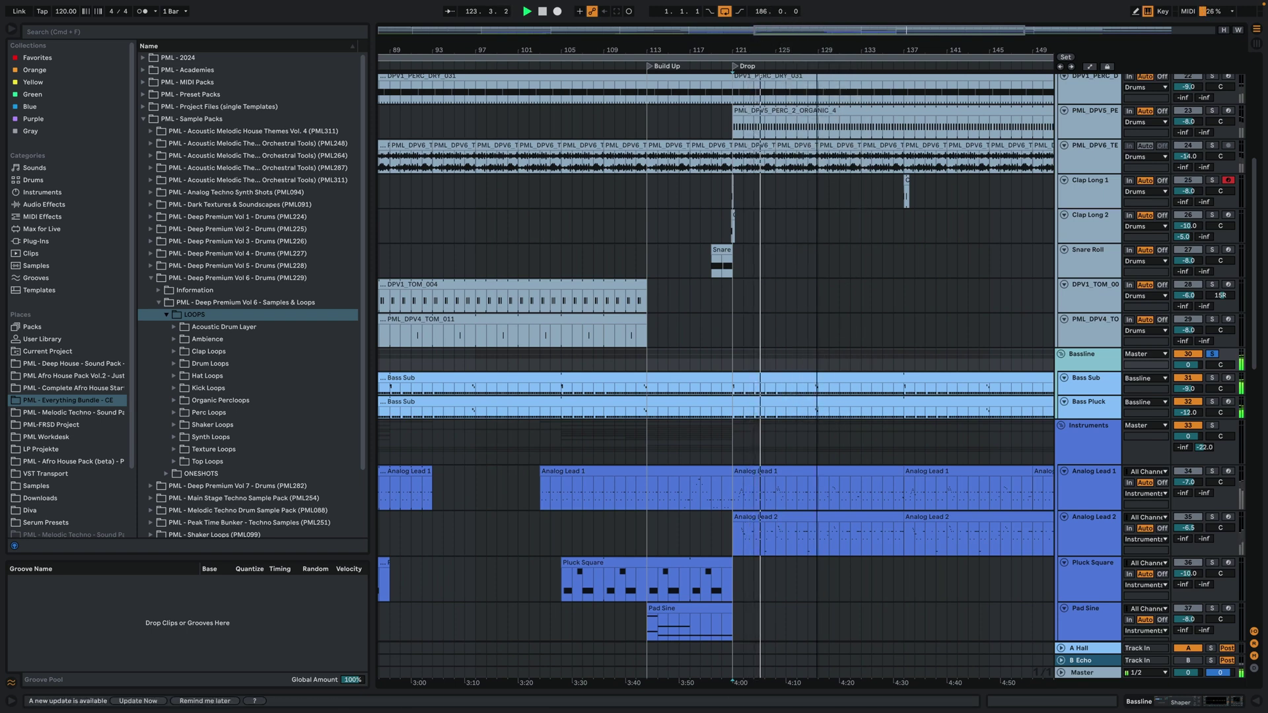
pyautogui.scroll(5, 821, 395)
pyautogui.click(816, 387)
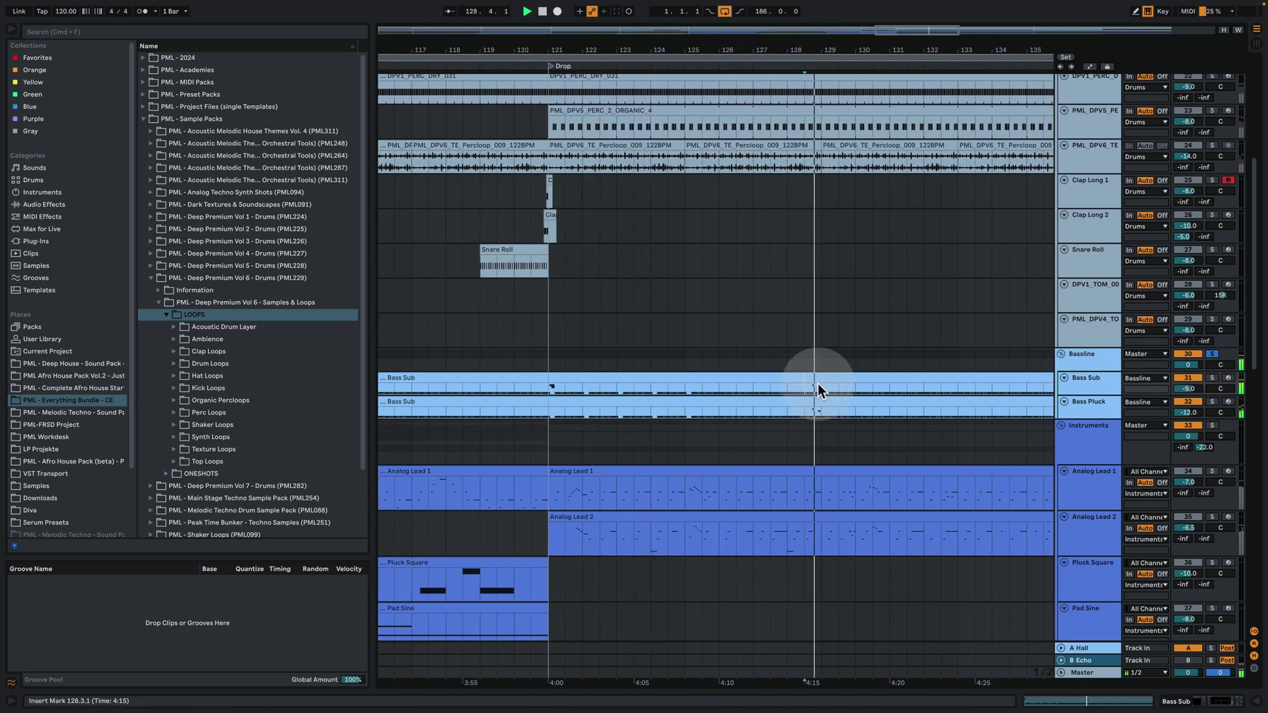
pyautogui.doubleClick(818, 384)
pyautogui.click(813, 370)
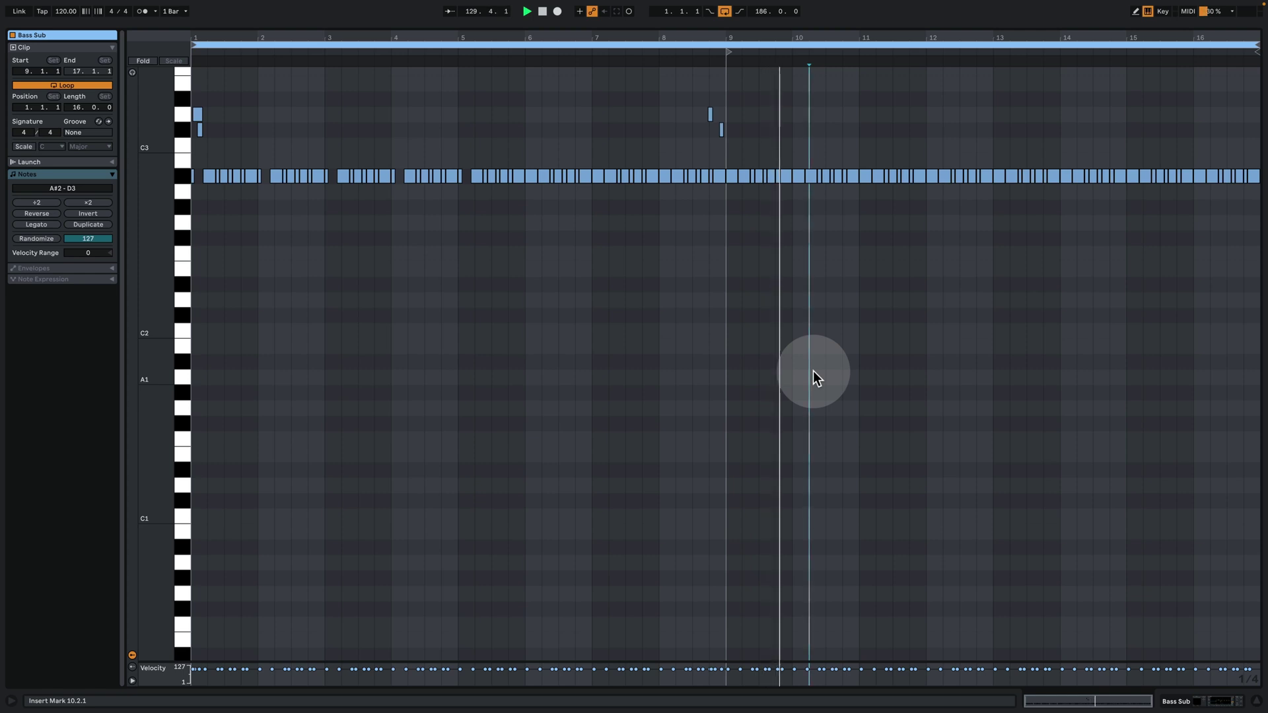
pyautogui.press('space')
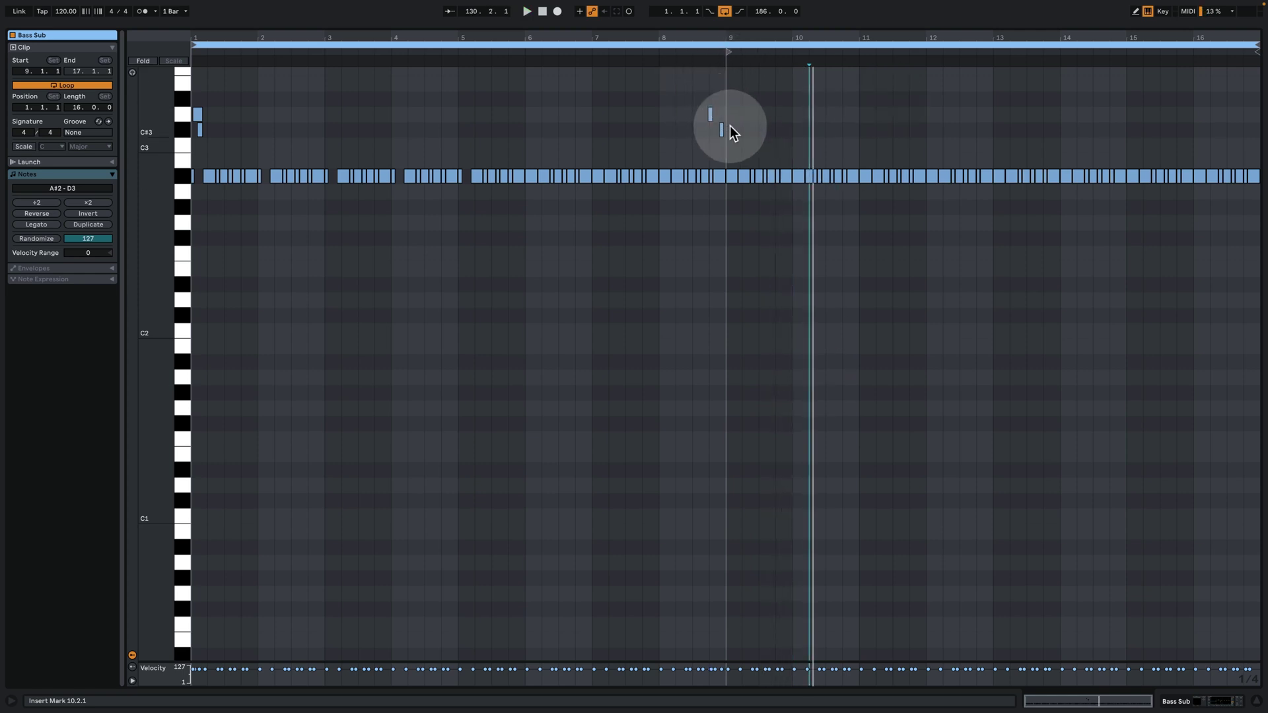
pyautogui.press('space')
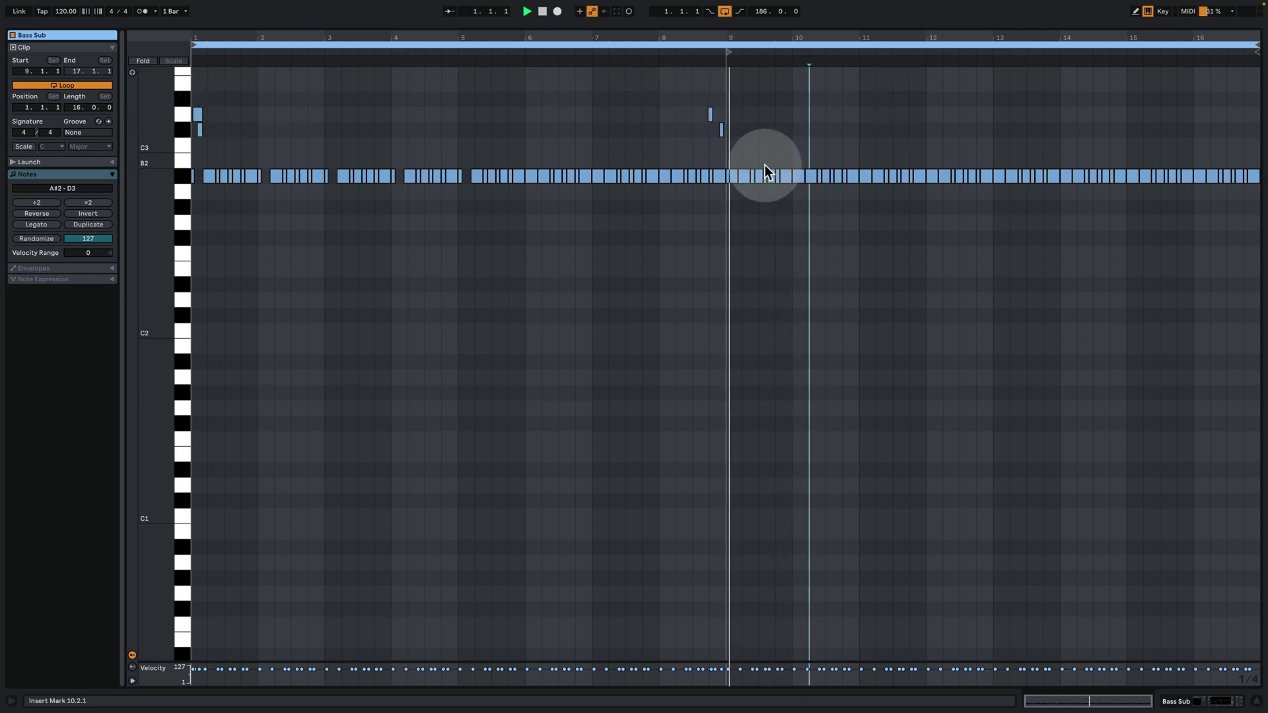
# View the Bass Sub track's device chain in the arrangement, then stop playback
pyautogui.click(1188, 698)
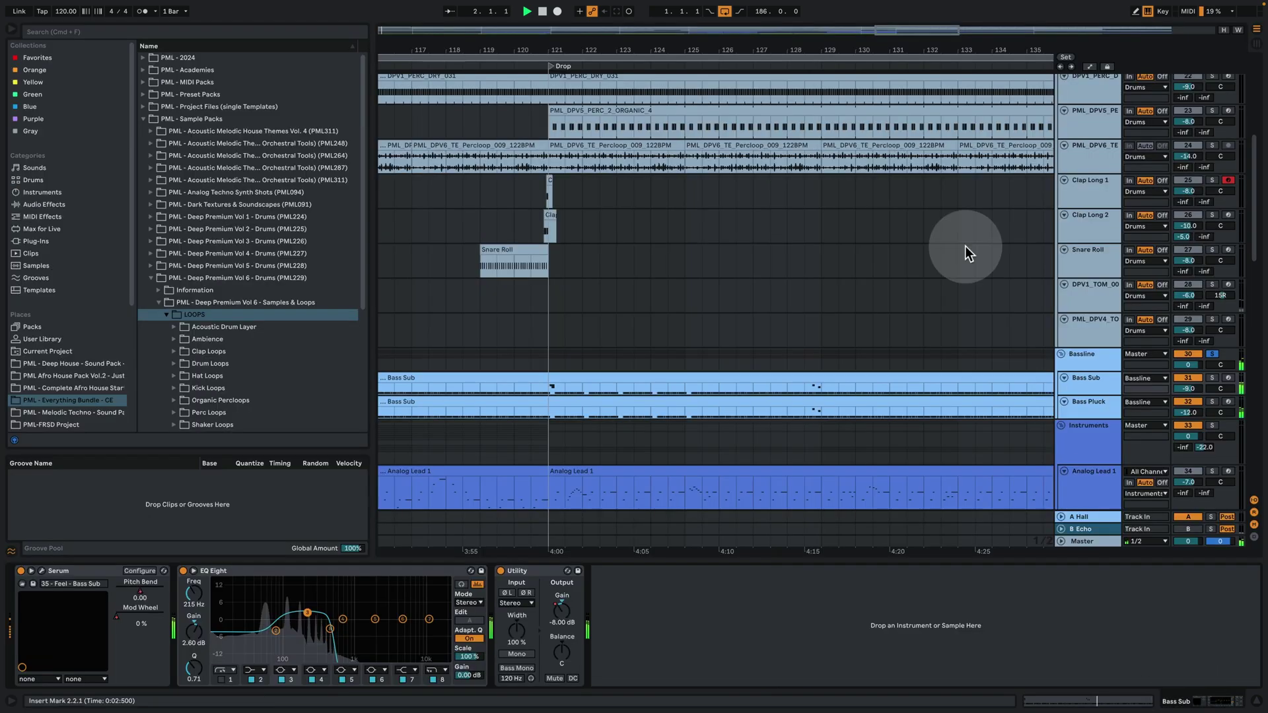
pyautogui.scroll(-5, 847, 260)
pyautogui.press('space')
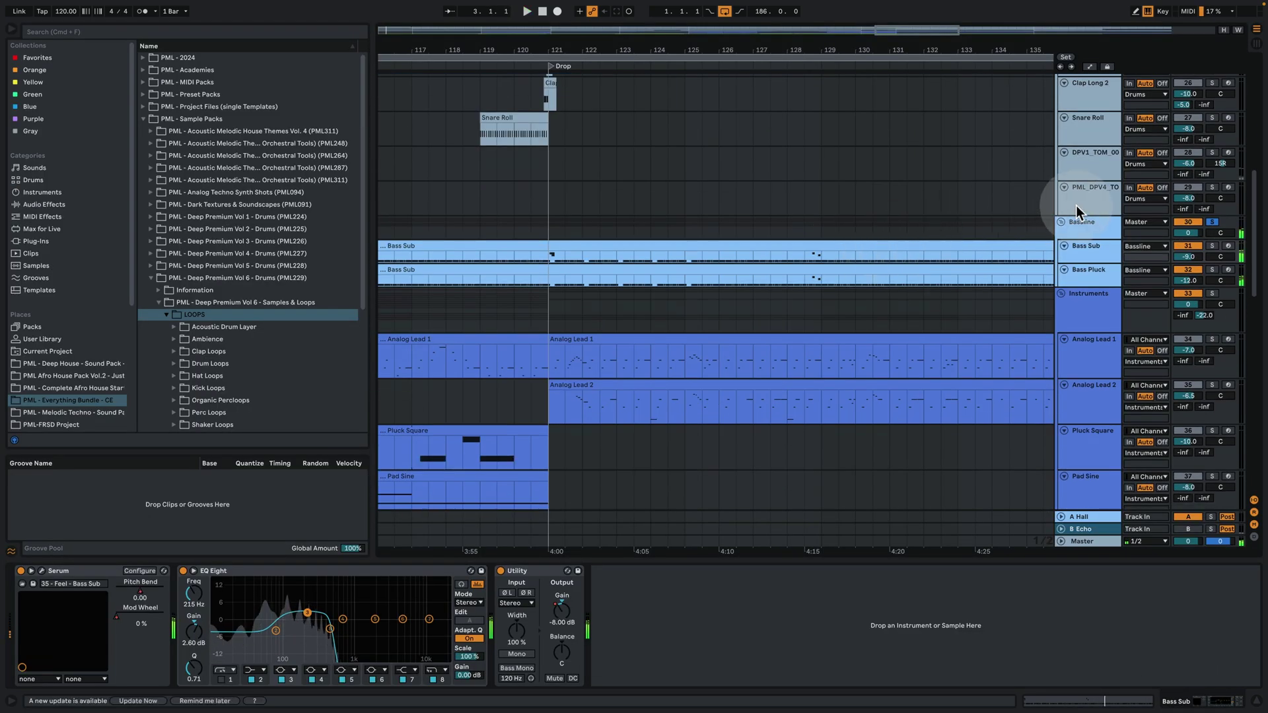
# Solo the Instruments group and play it from the Drop at bar 121, hiding the device view to examine its tracks
pyautogui.click(1097, 315)
pyautogui.click(1212, 295)
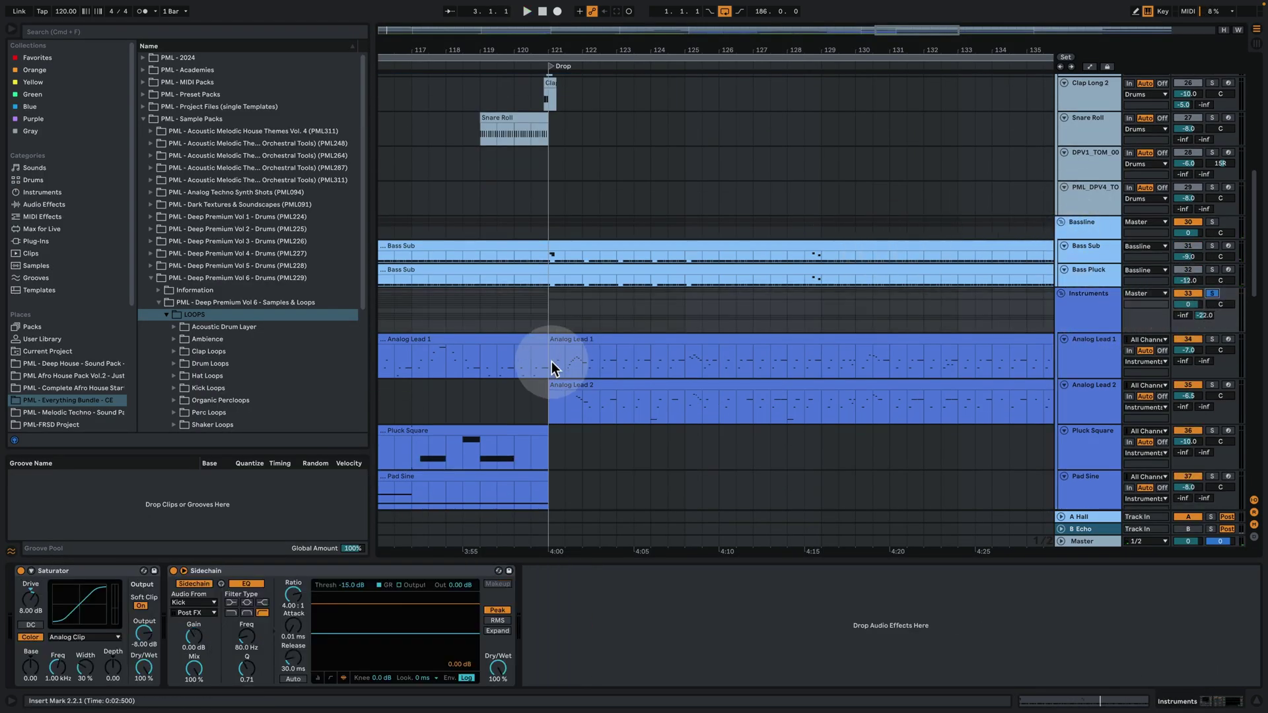
pyautogui.press('space')
pyautogui.click(549, 359)
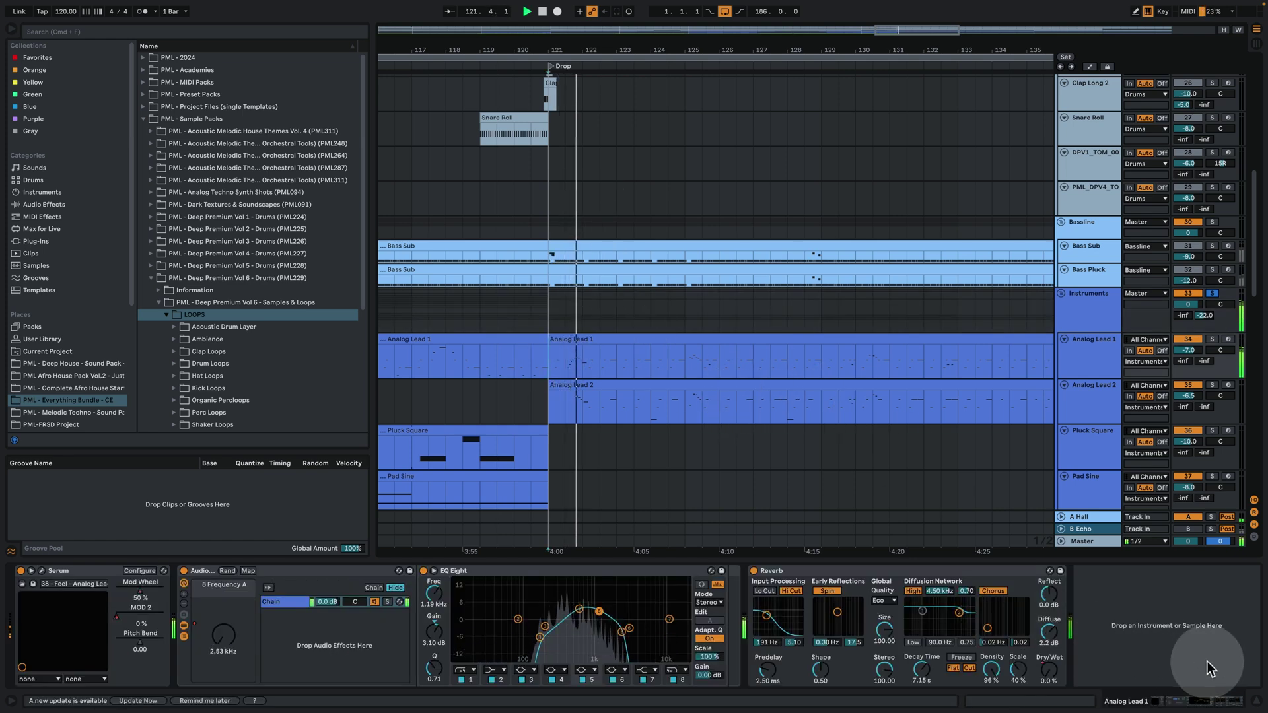
pyautogui.click(1256, 701)
pyautogui.scroll(-4, 760, 284)
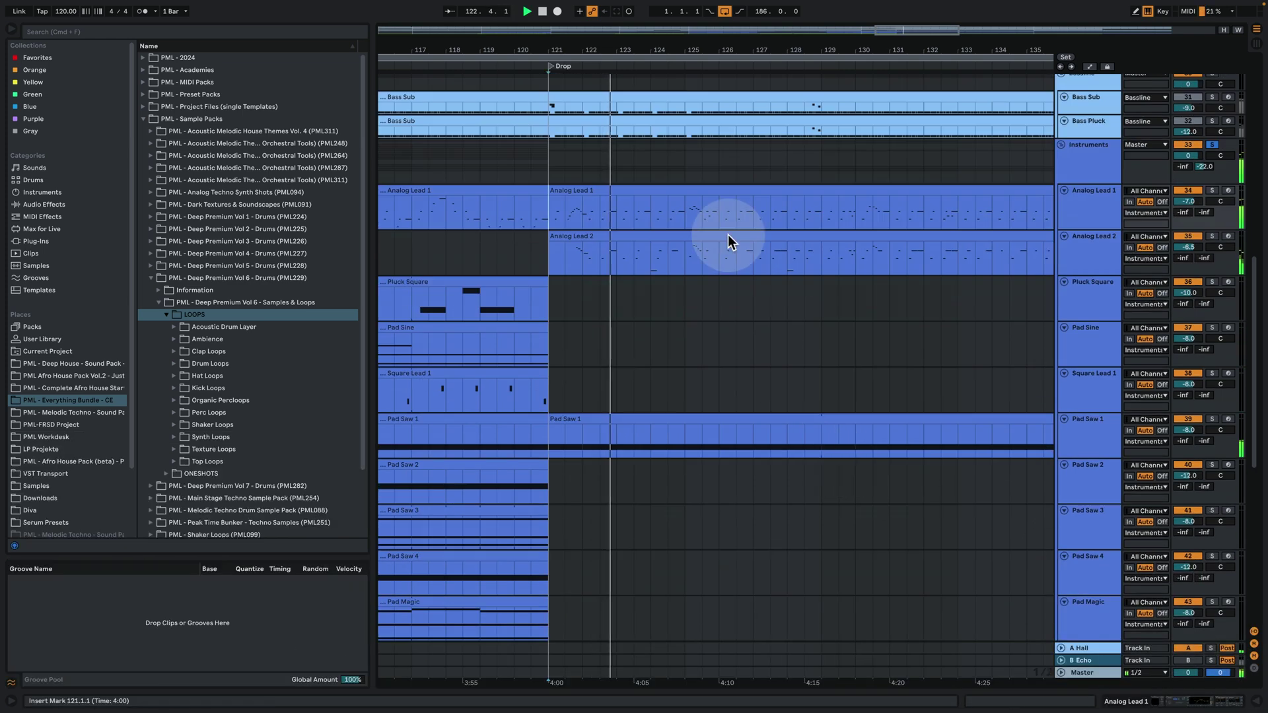
pyautogui.moveTo(676, 49); pyautogui.dragTo(676, 26)
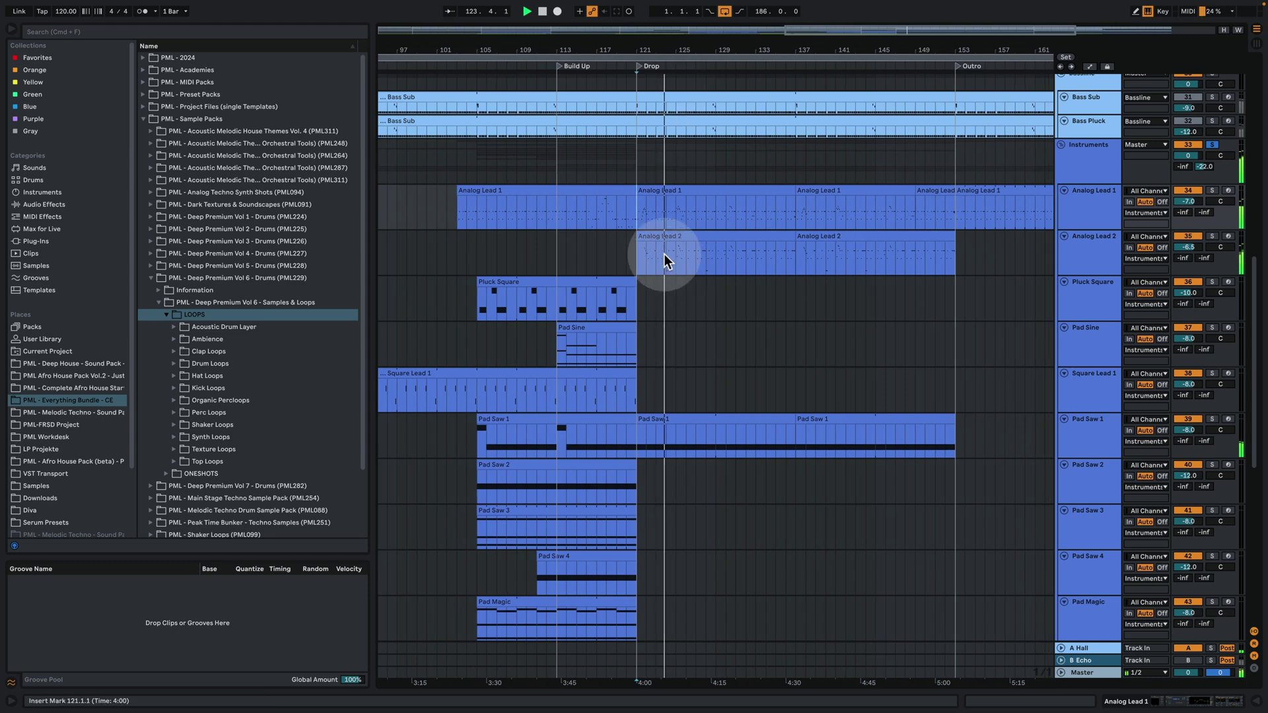
pyautogui.scroll(-3, 666, 255)
pyautogui.scroll(-1, 658, 288)
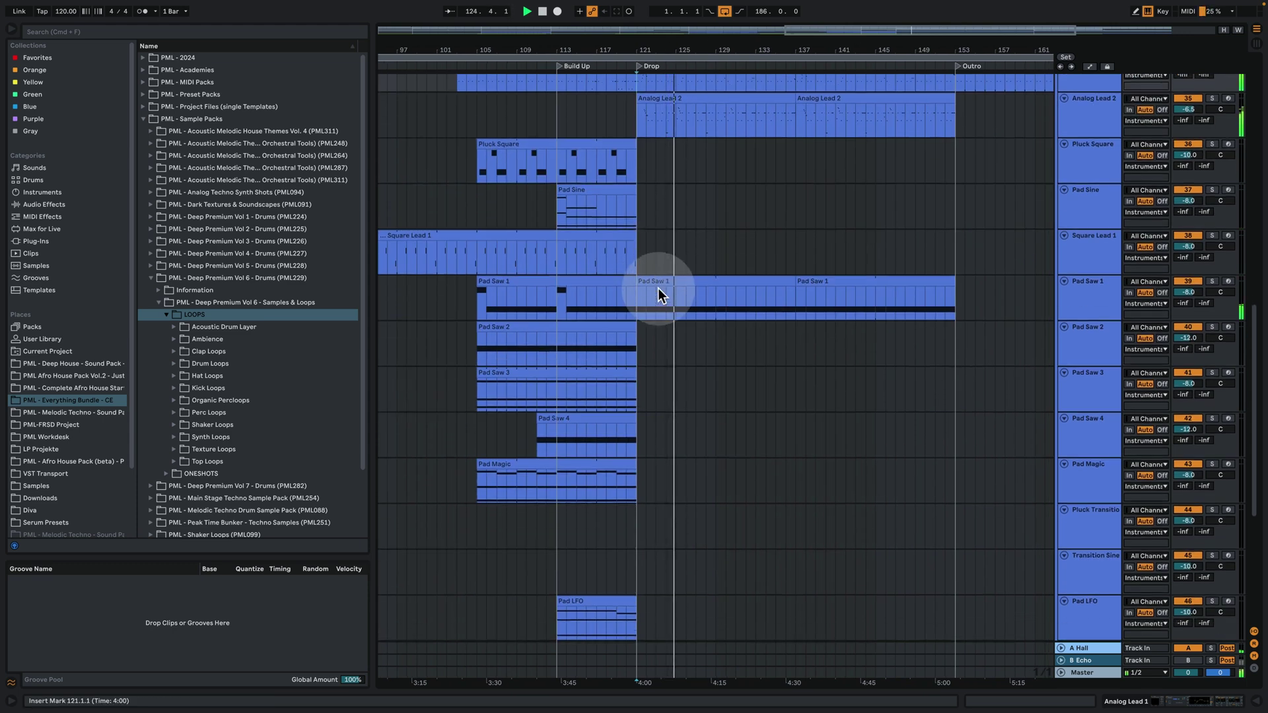
# Play back the soloed instruments from the Build Up at bar 113 and examine the layered tracks
pyautogui.click(557, 205)
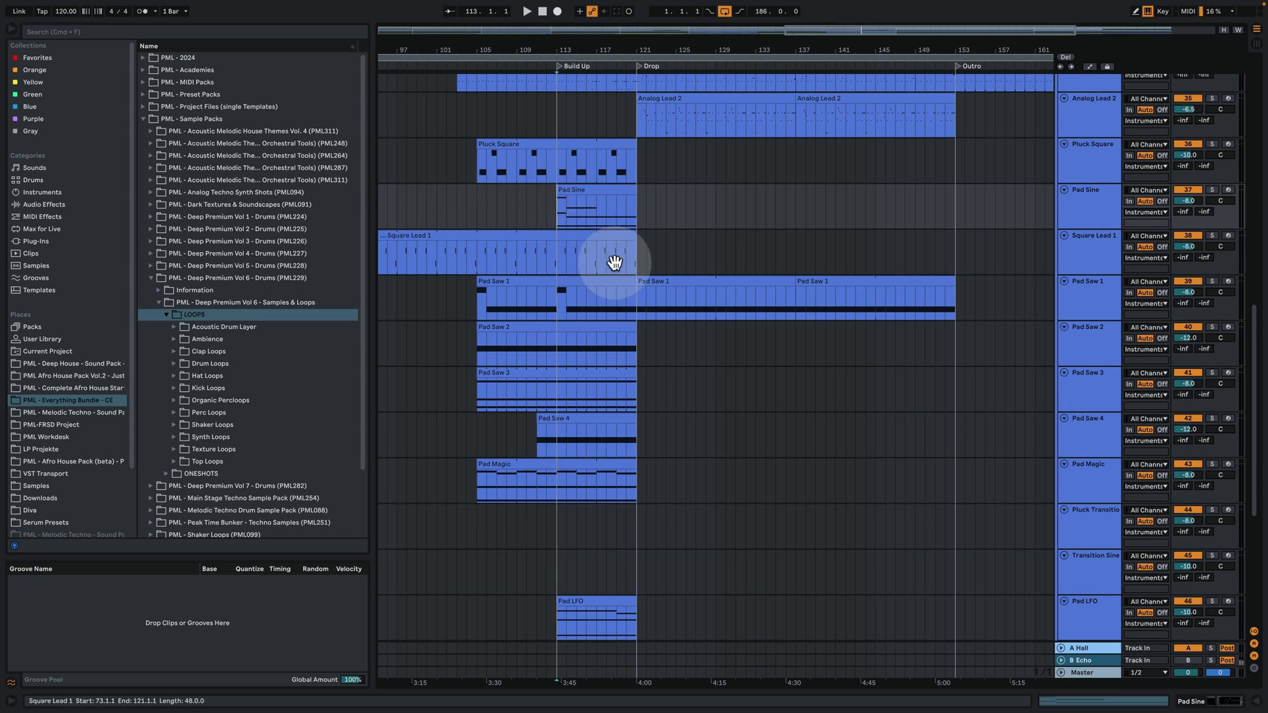
pyautogui.press('space')
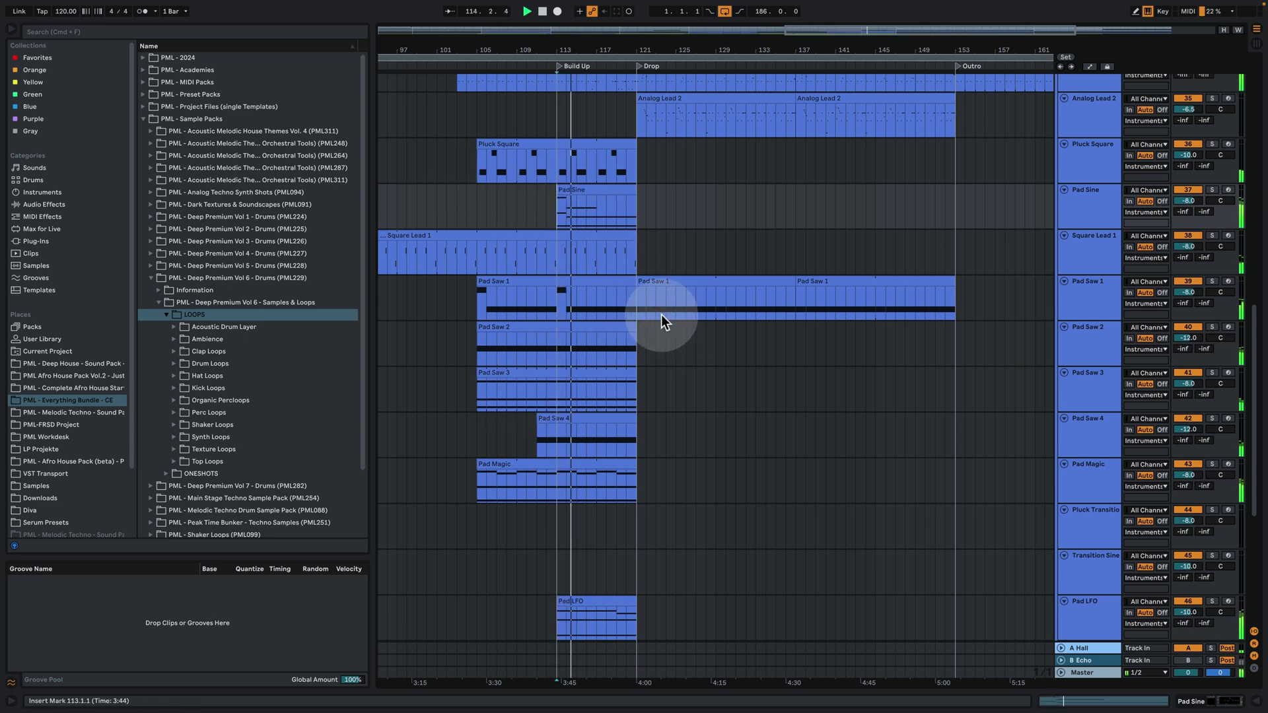
pyautogui.scroll(3, 647, 333)
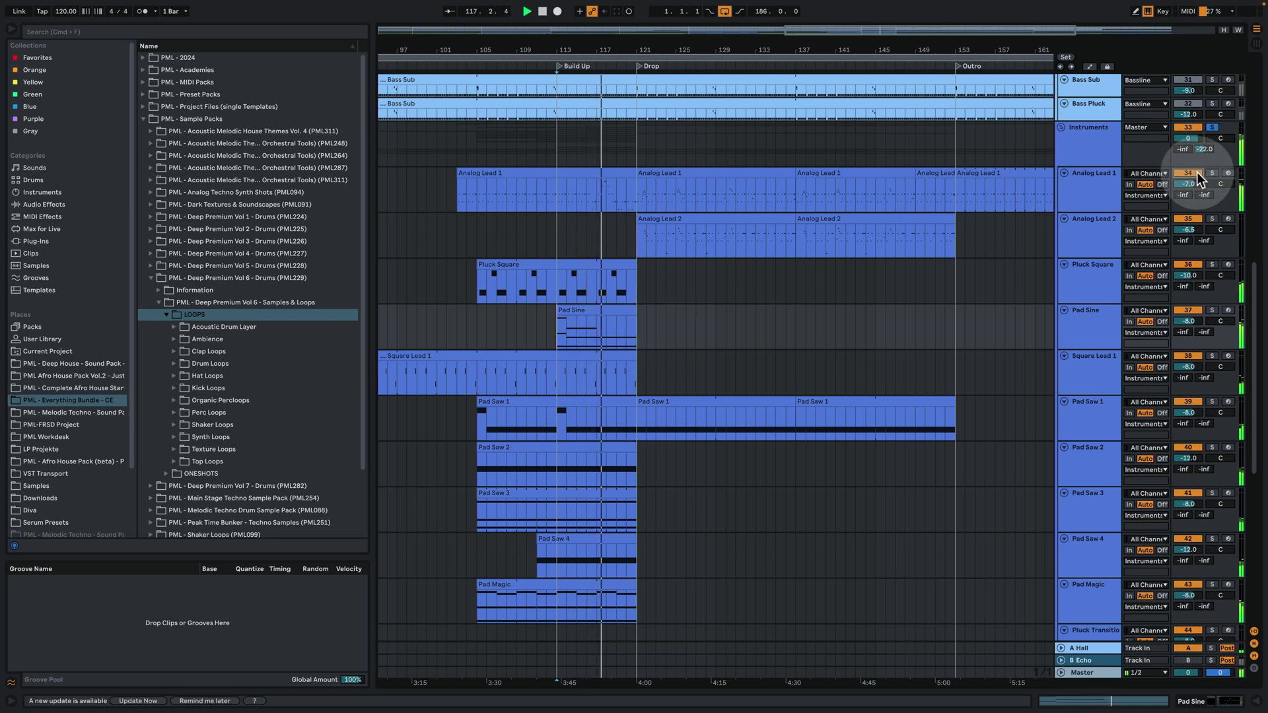
pyautogui.scroll(-1, 992, 305)
# Solo the Vocals group, play it back from the Build Up at bar 113, then stop and unsolo it
pyautogui.scroll(-8, 933, 274)
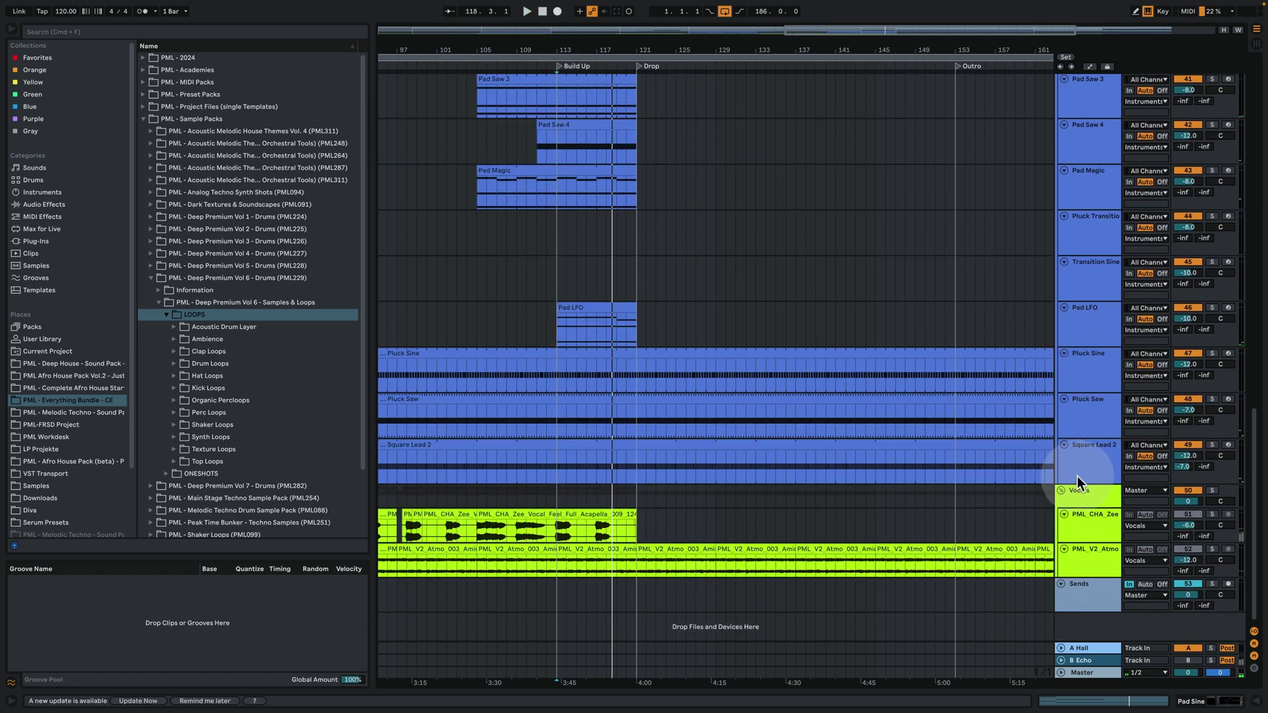
pyautogui.click(1088, 486)
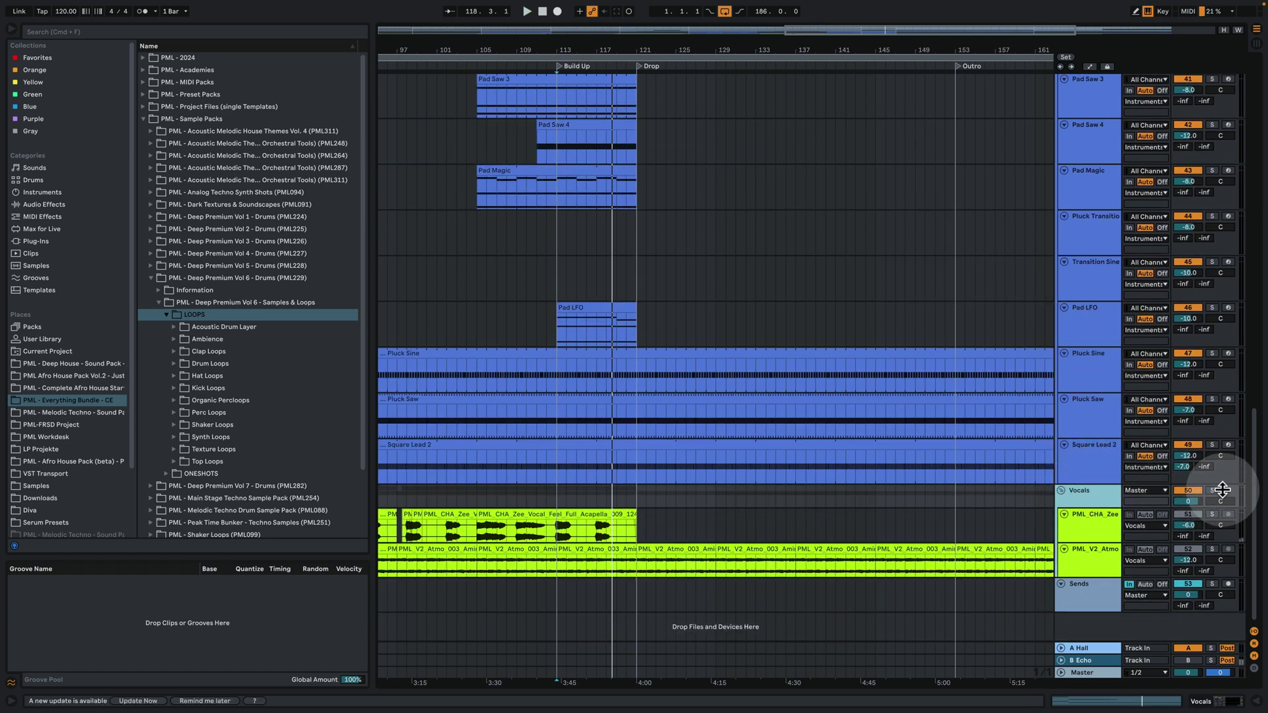
pyautogui.click(1213, 491)
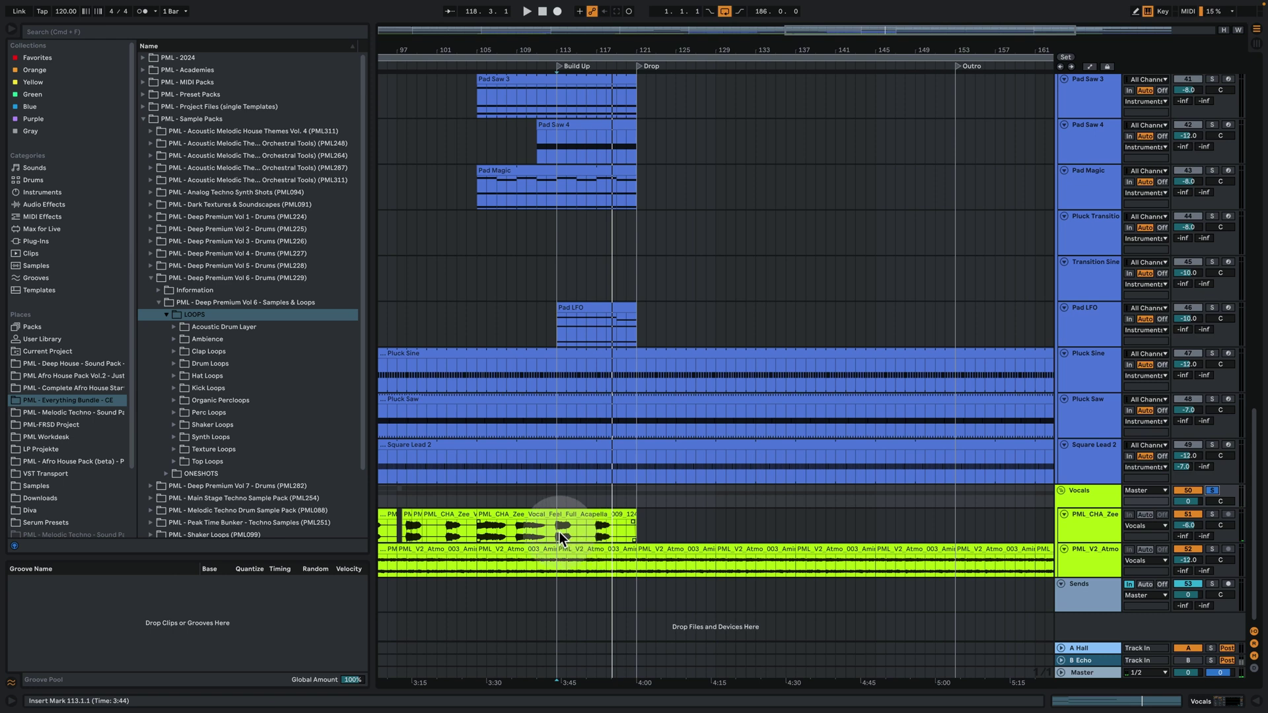
pyautogui.press('space')
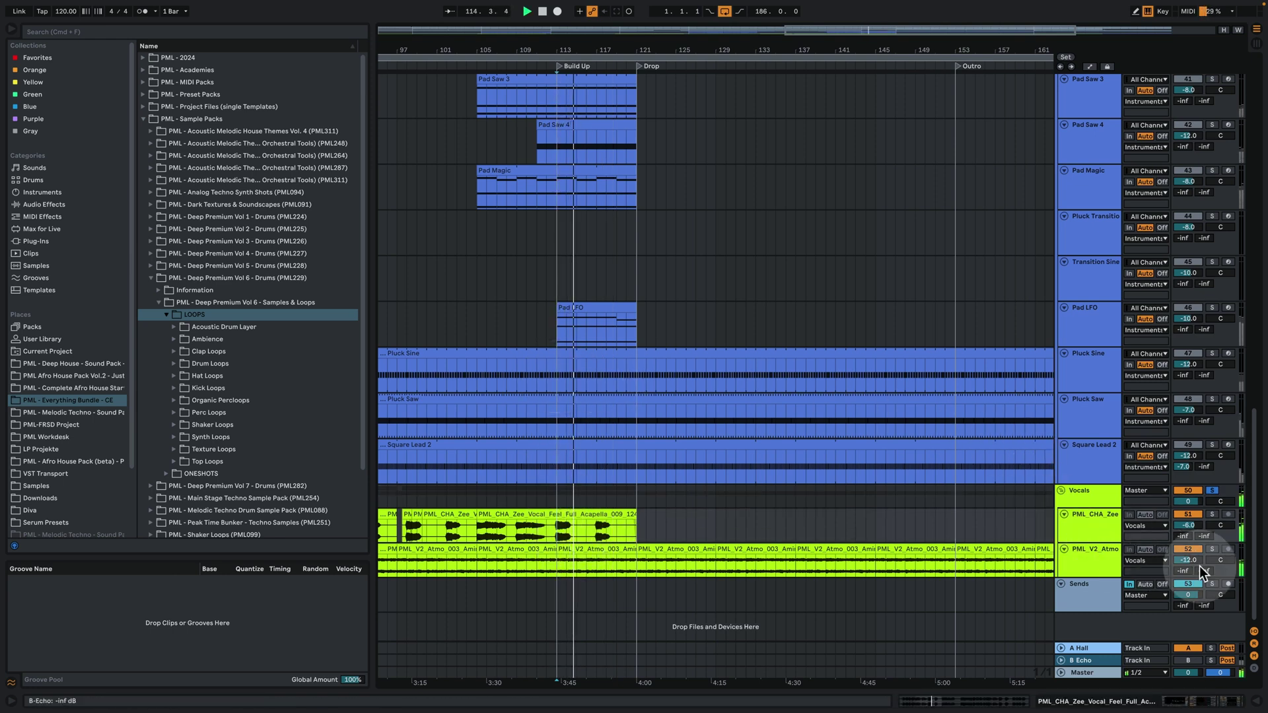
pyautogui.press('space')
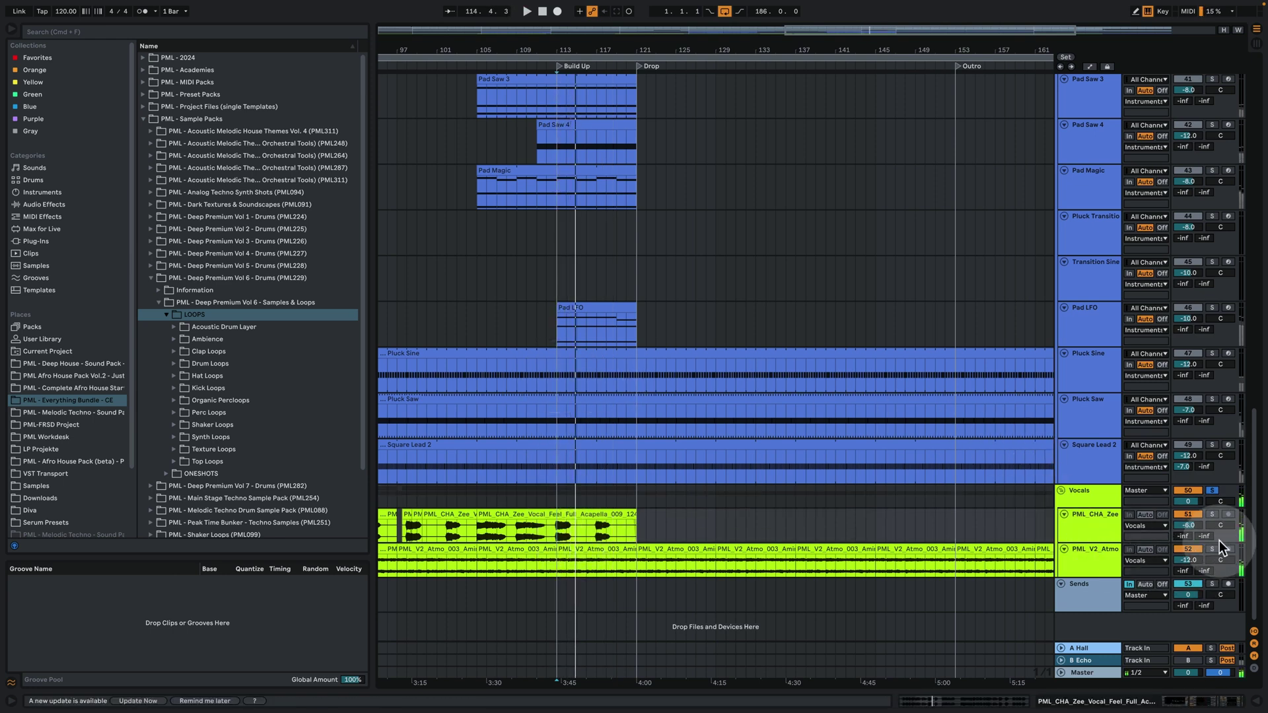
pyautogui.click(1211, 490)
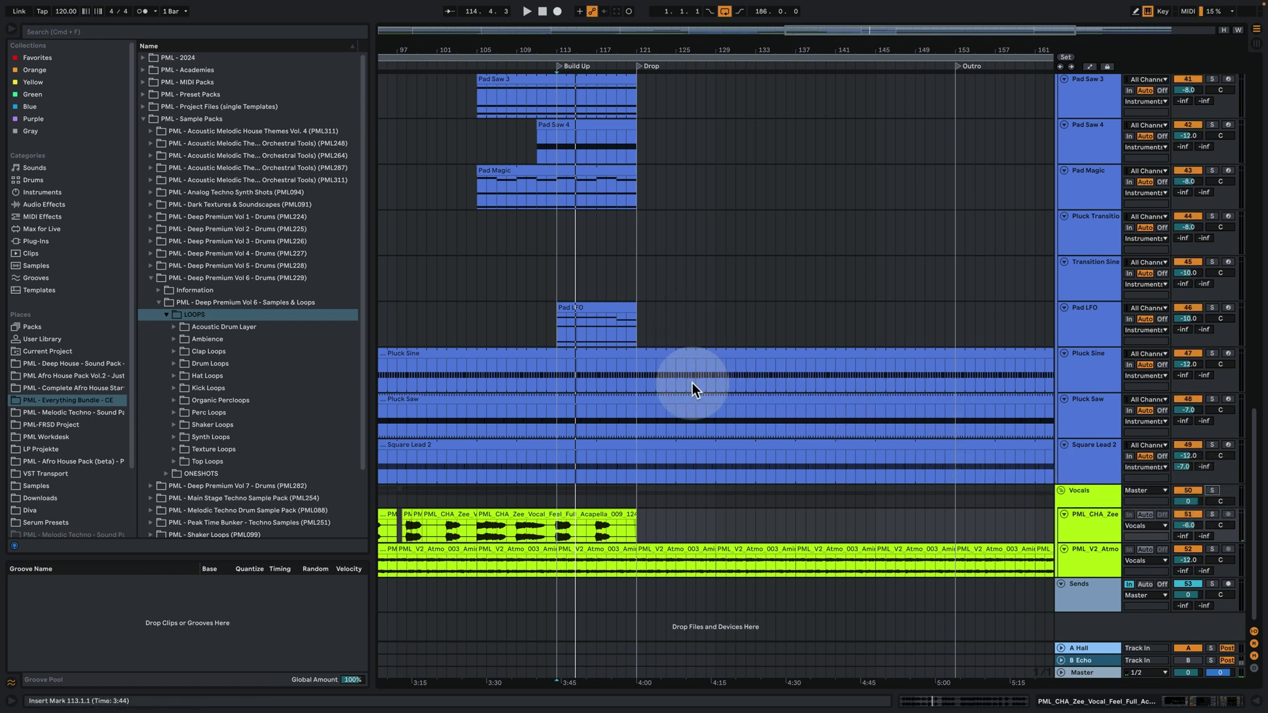
# Return to the Drums group around the Drop and unfold its Kick group to reveal the layers
pyautogui.moveTo(706, 50); pyautogui.dragTo(705, 13)
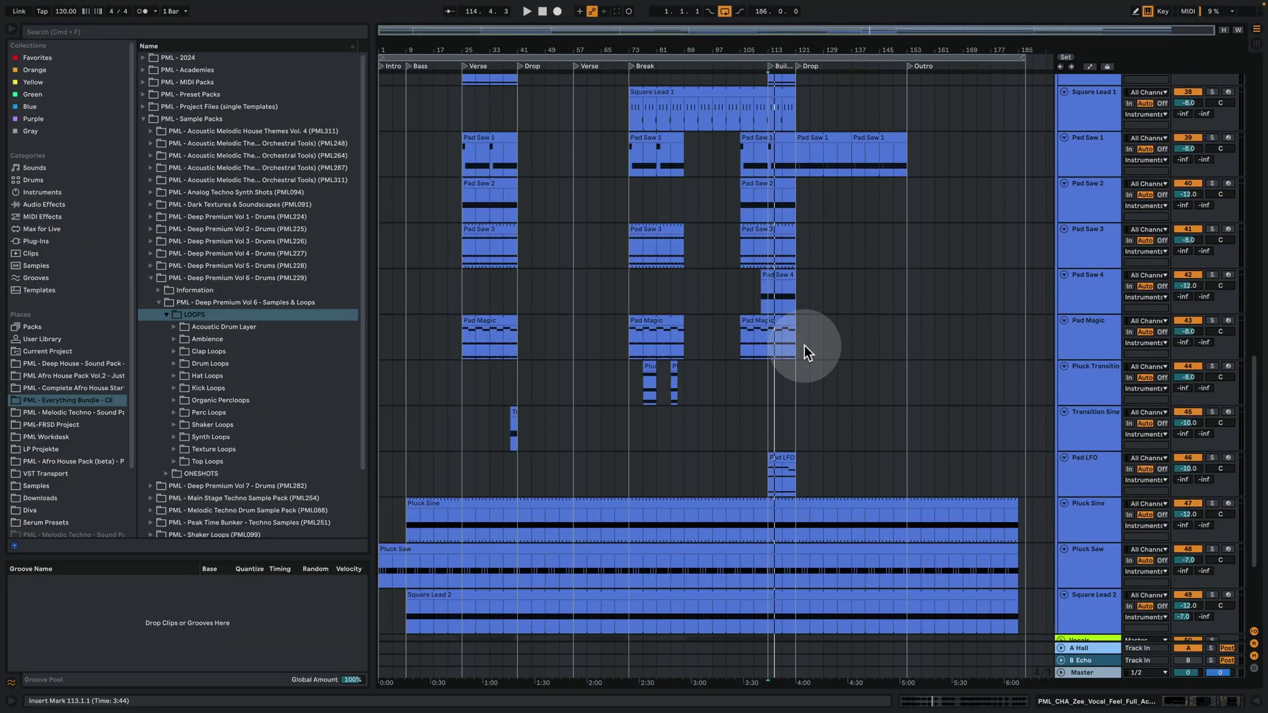
pyautogui.scroll(15, 819, 370)
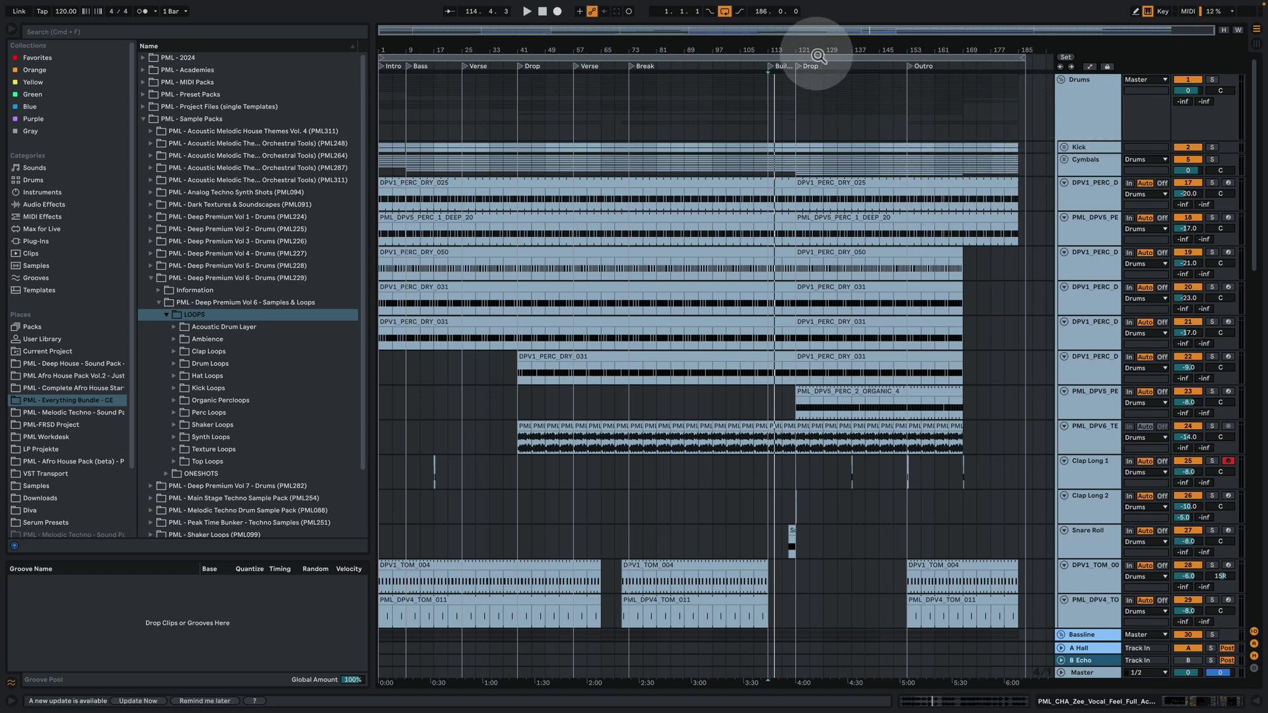
pyautogui.moveTo(819, 56); pyautogui.dragTo(746, 60)
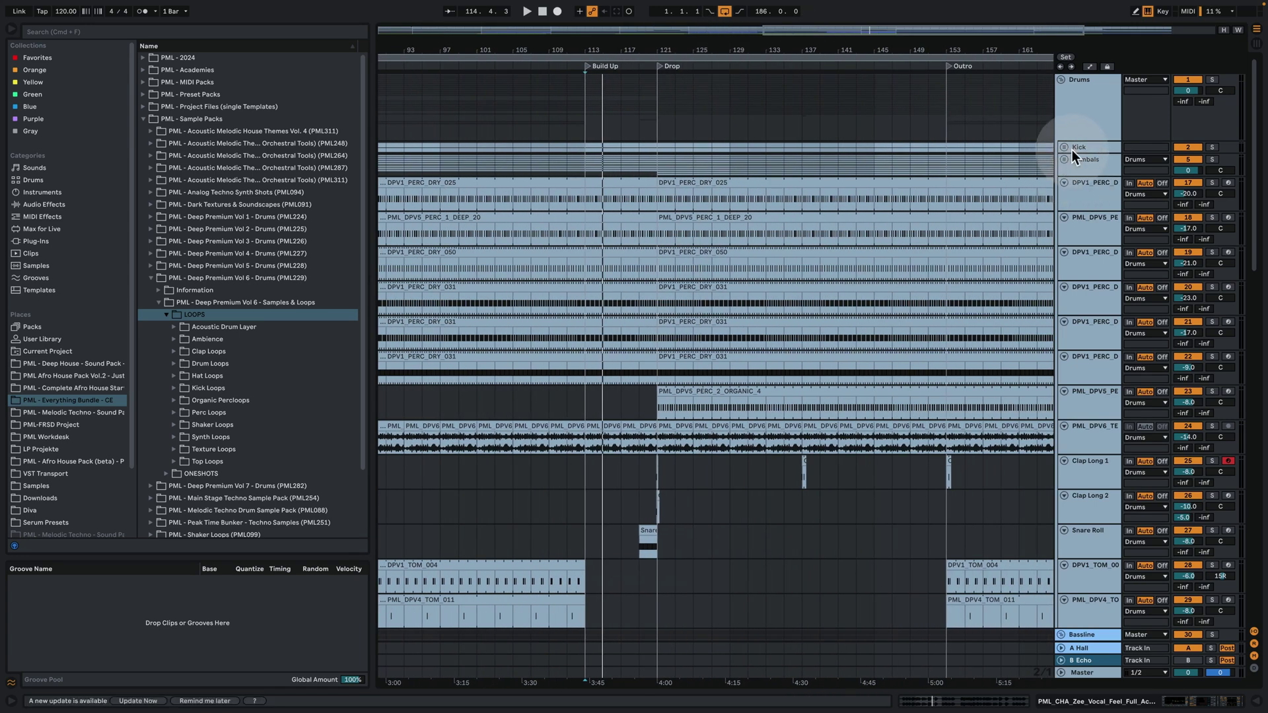
pyautogui.click(1064, 146)
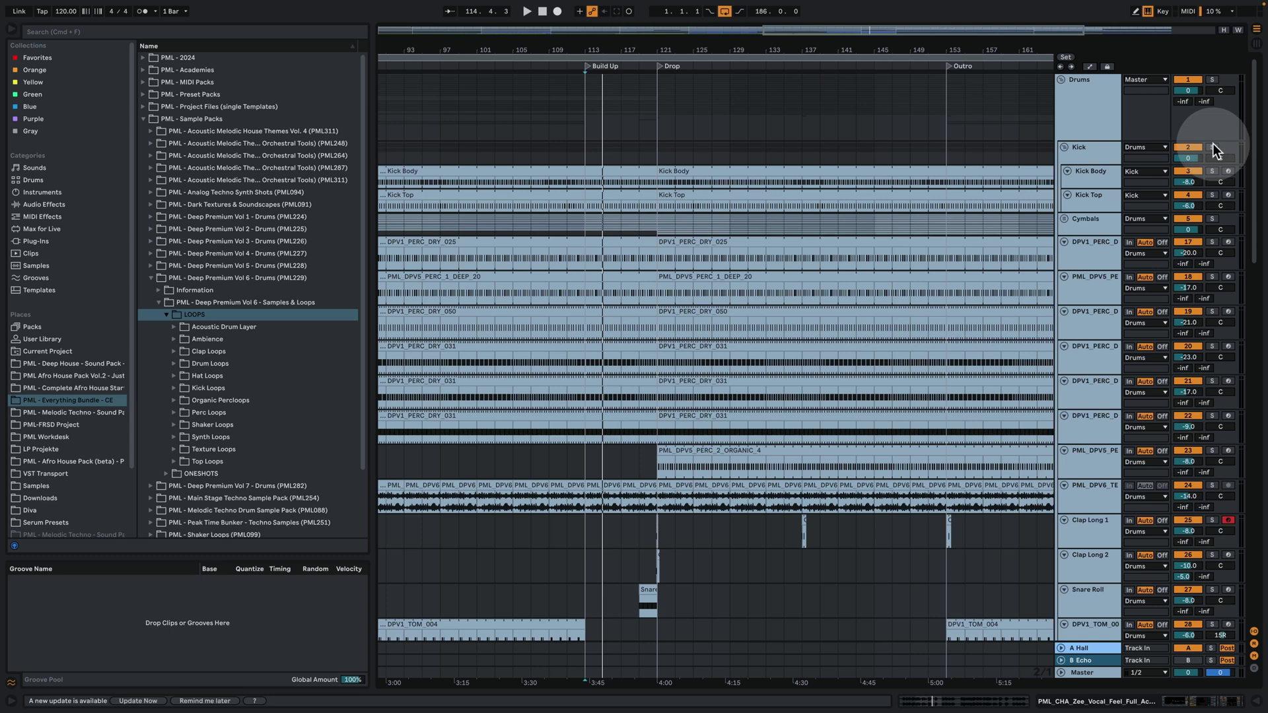
# Solo the Kick group and play it back from the Build Up at bar 113 and from the Drop
pyautogui.click(1213, 146)
pyautogui.click(1116, 151)
pyautogui.press('space')
pyautogui.click(656, 182)
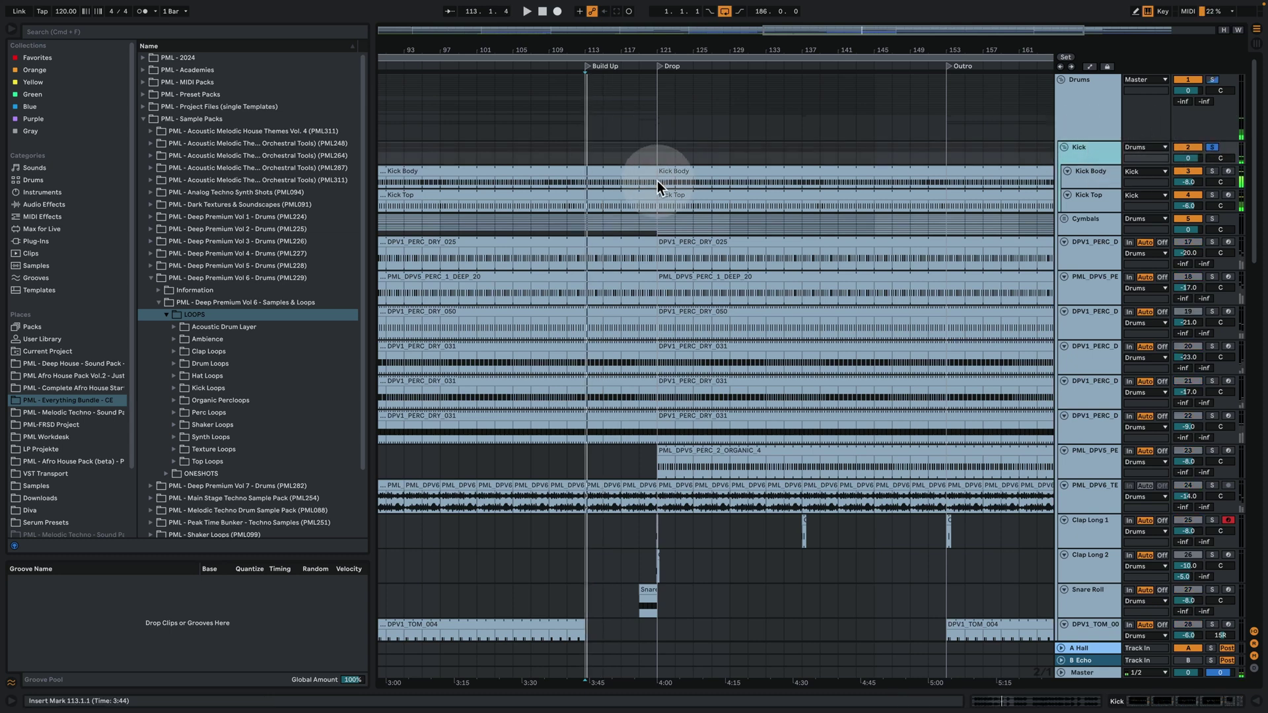
# Examine the Kick Body clip's MIDI notes at the Drop, stop playback and return to the track's device chain
pyautogui.doubleClick(699, 173)
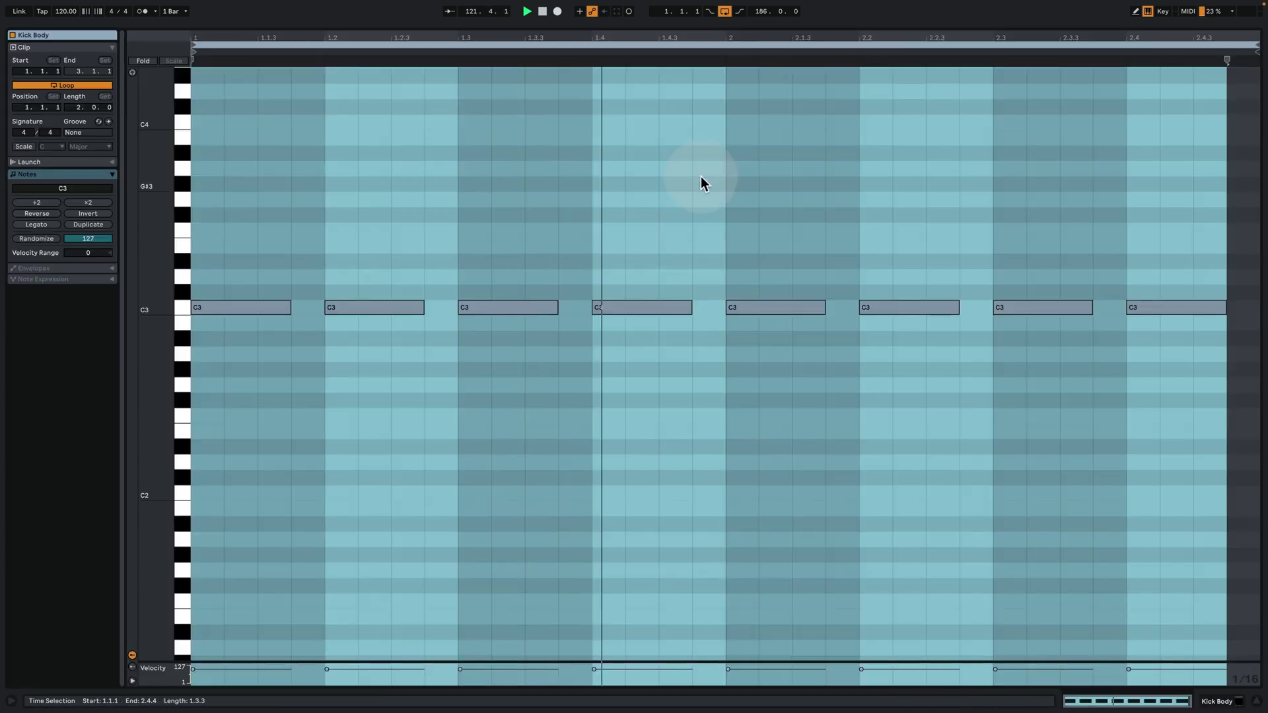
pyautogui.click(725, 195)
pyautogui.press('space')
pyautogui.click(1202, 703)
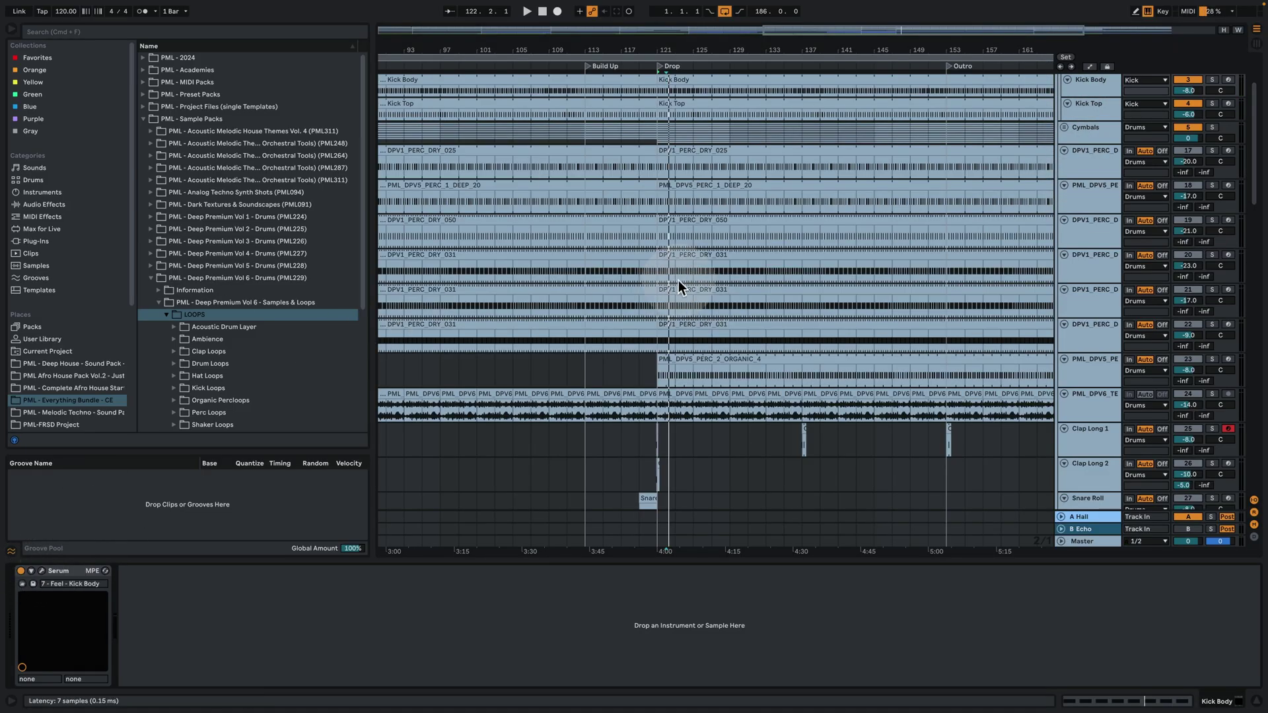
# Open the Serum instrument on Kick Body, solo the track and play it back from the Drop at bar 121
pyautogui.scroll(3, 970, 121)
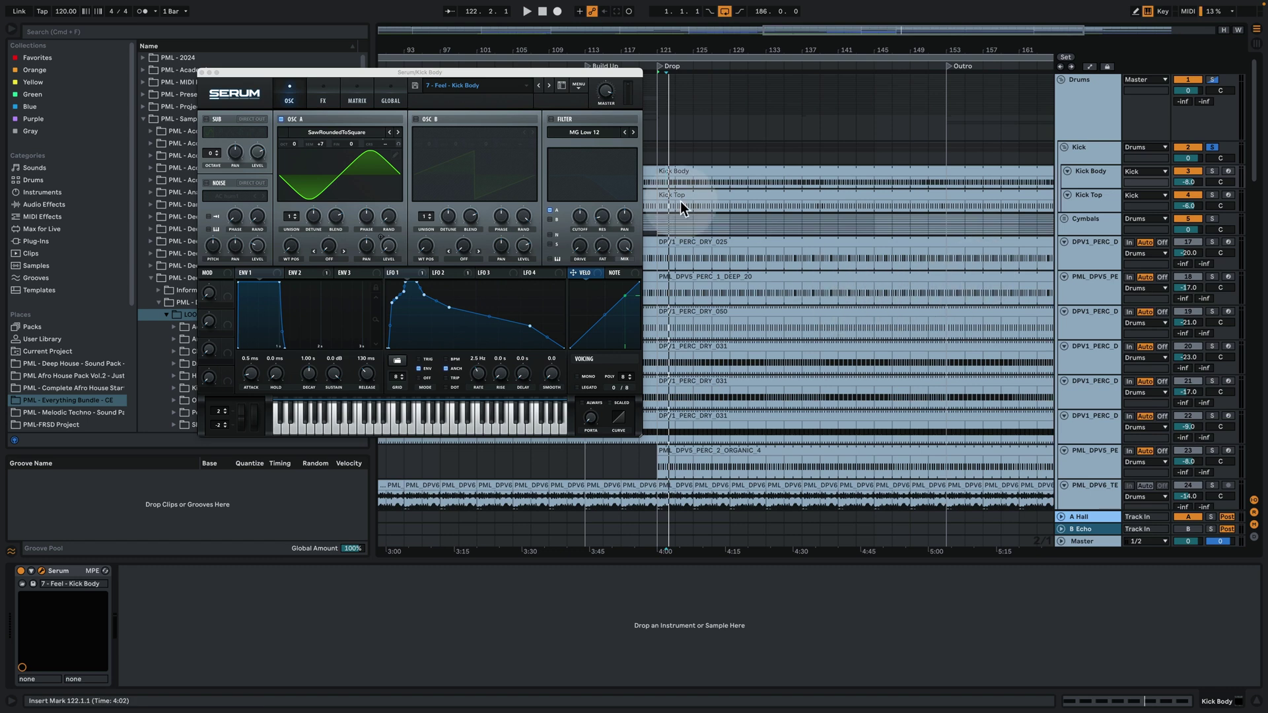
pyautogui.moveTo(451, 66); pyautogui.dragTo(297, 107)
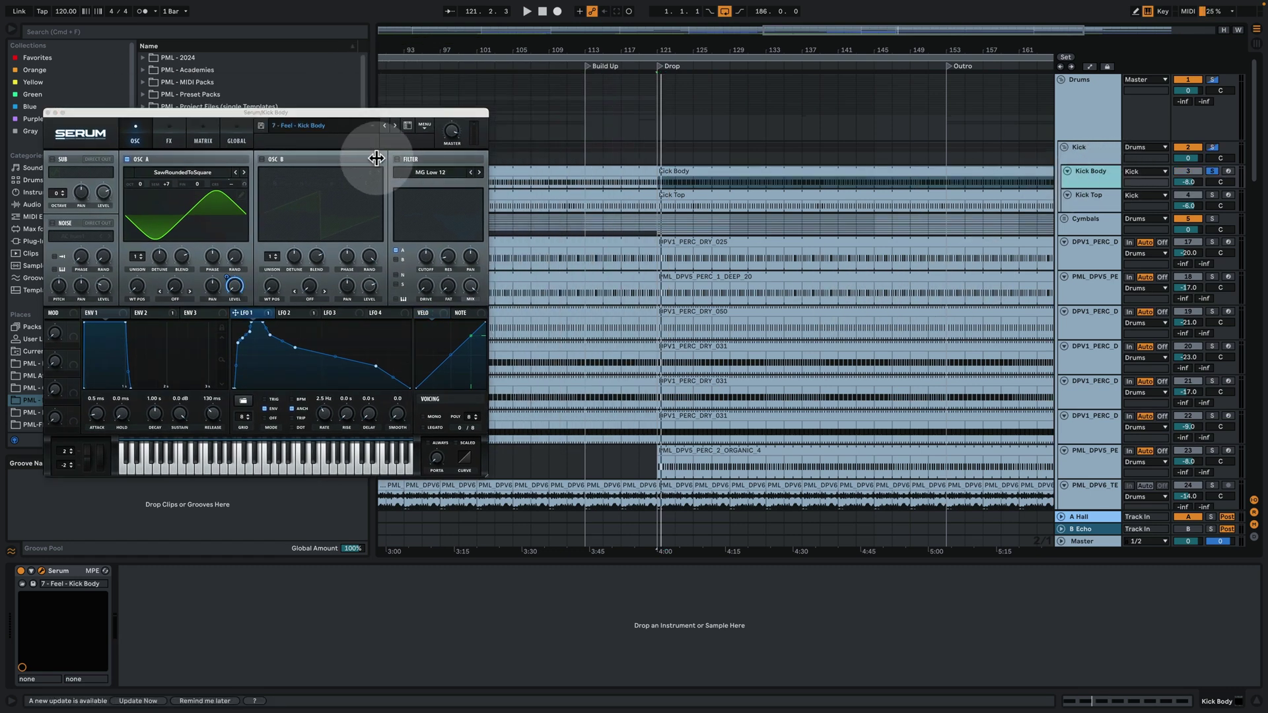
pyautogui.press('space')
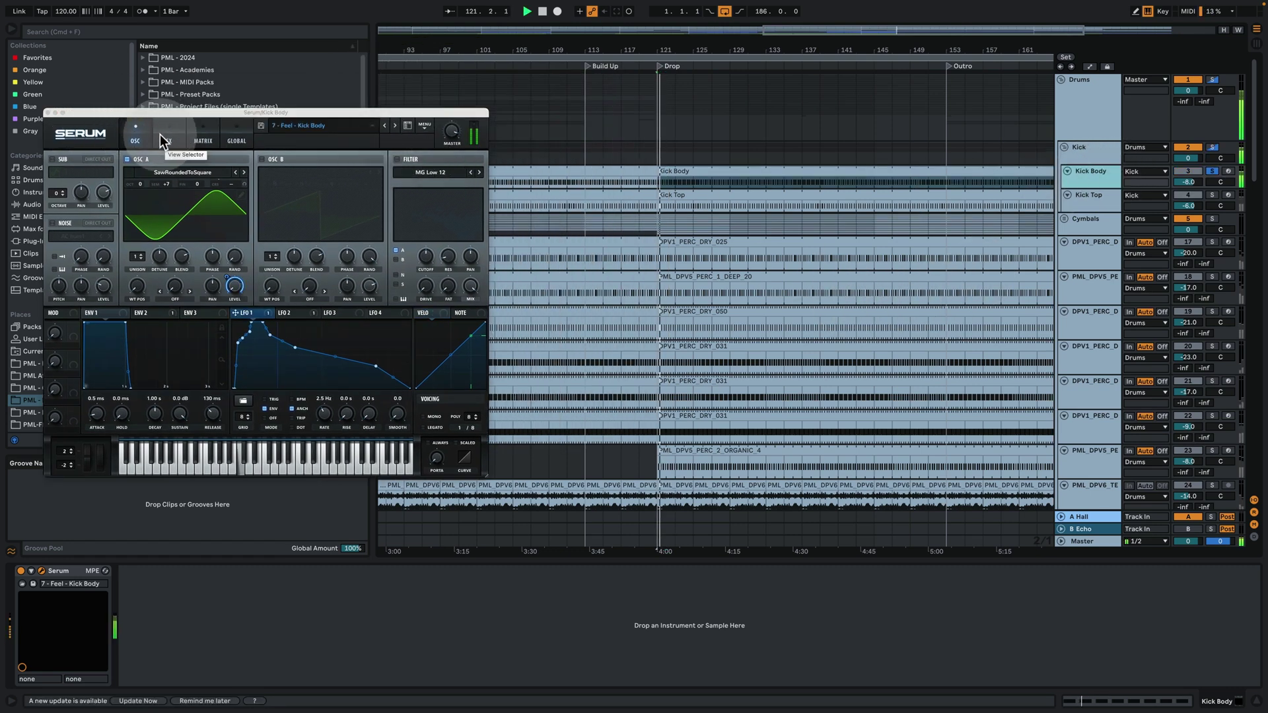
pyautogui.moveTo(288, 112); pyautogui.dragTo(400, 182)
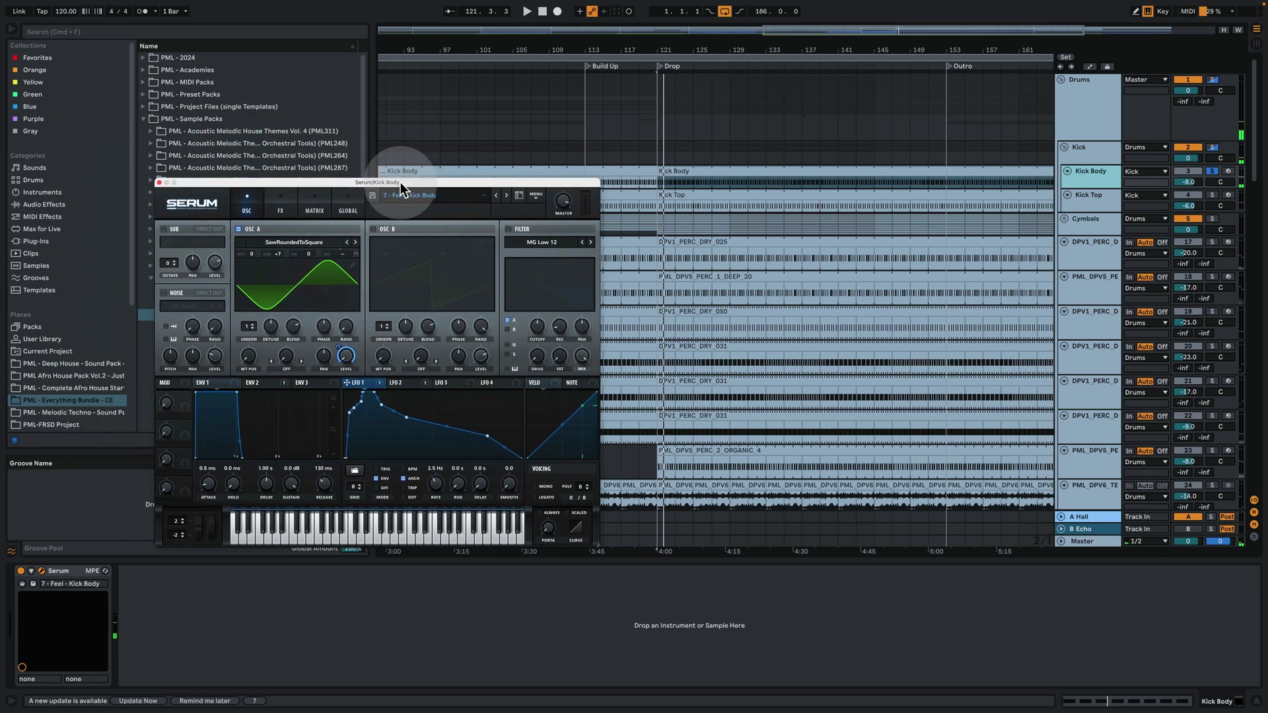
# Examine the Kick Body patch's LFO shapes, modulation matrix, oscillator and distortion effect in Serum, then close the plug-in window
pyautogui.click(375, 383)
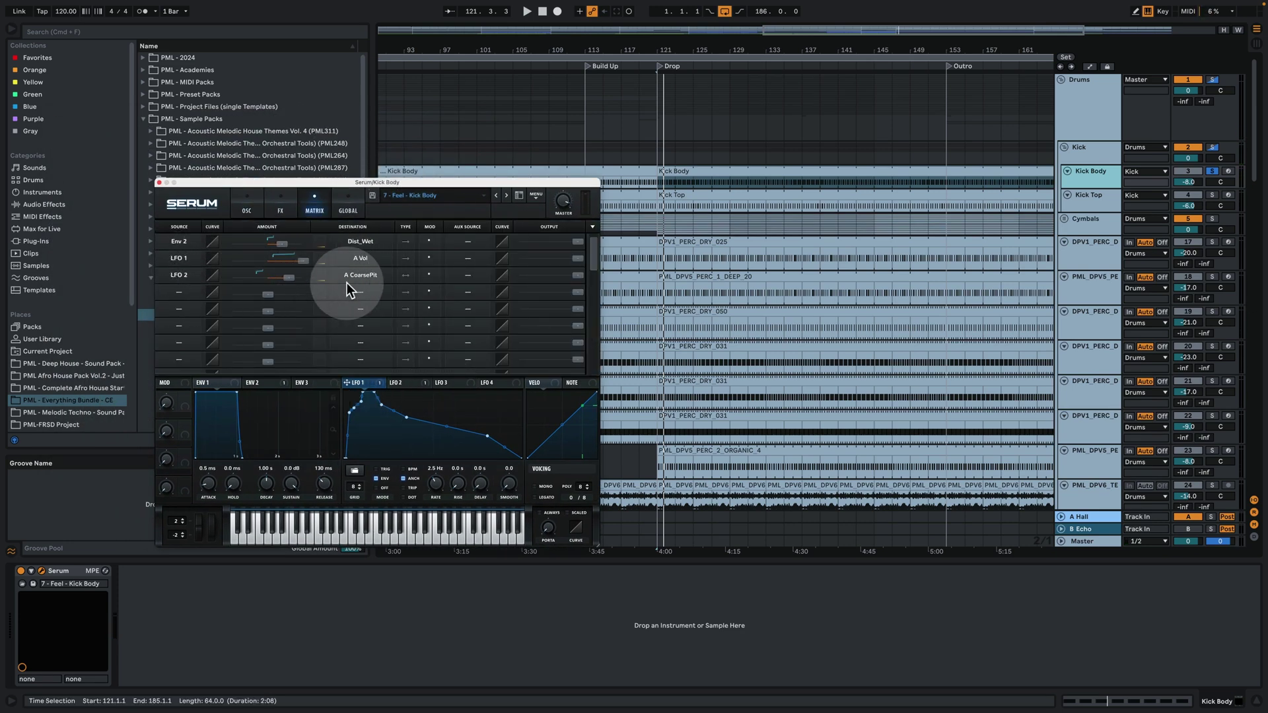
pyautogui.click(243, 211)
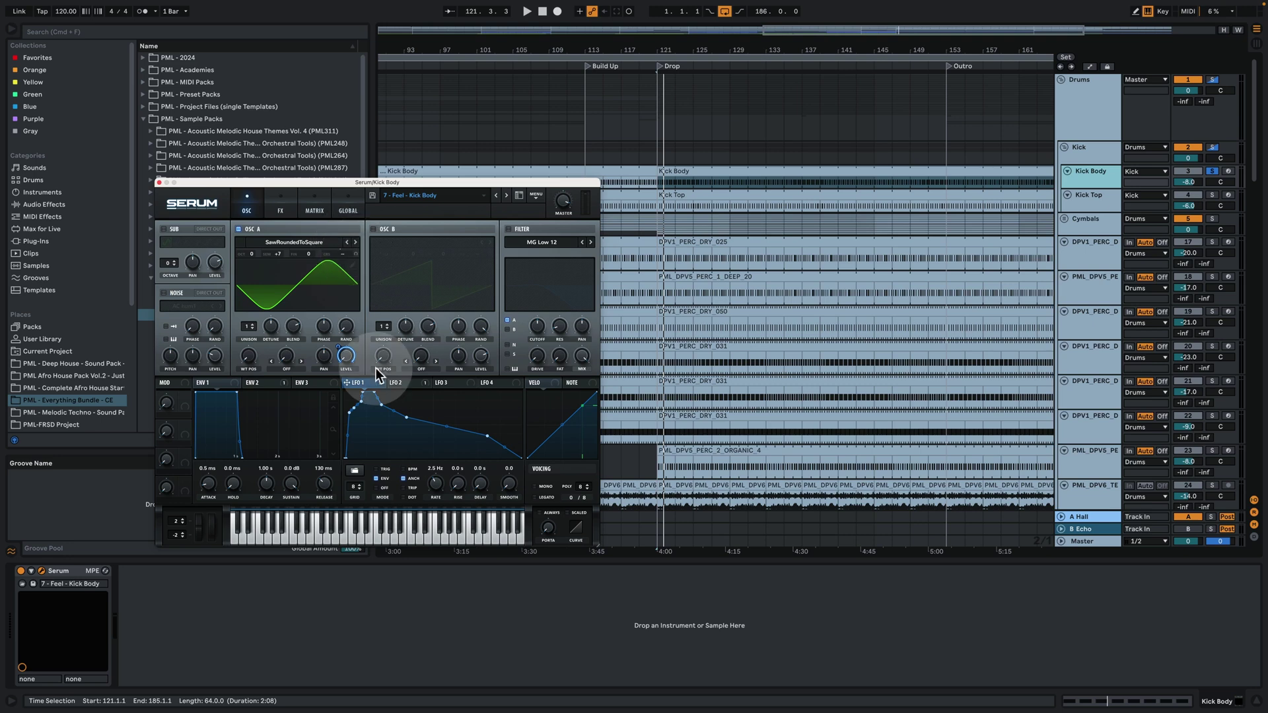
pyautogui.click(401, 383)
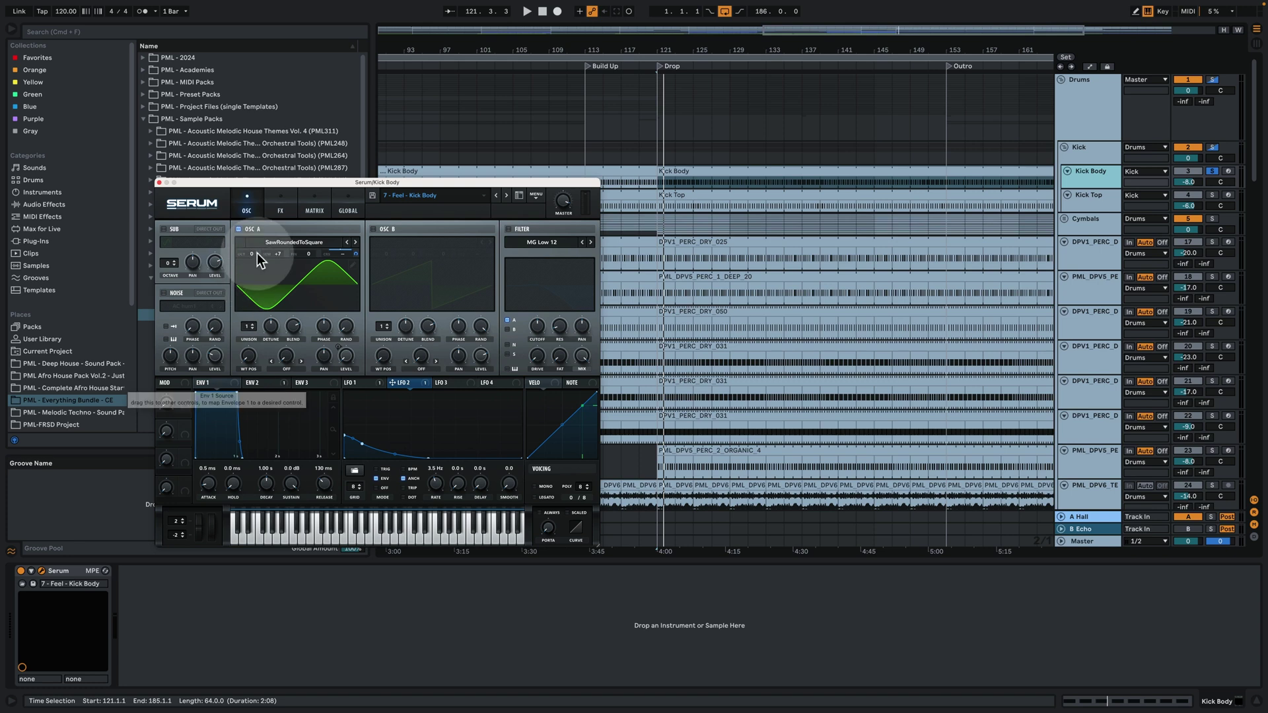
pyautogui.click(281, 204)
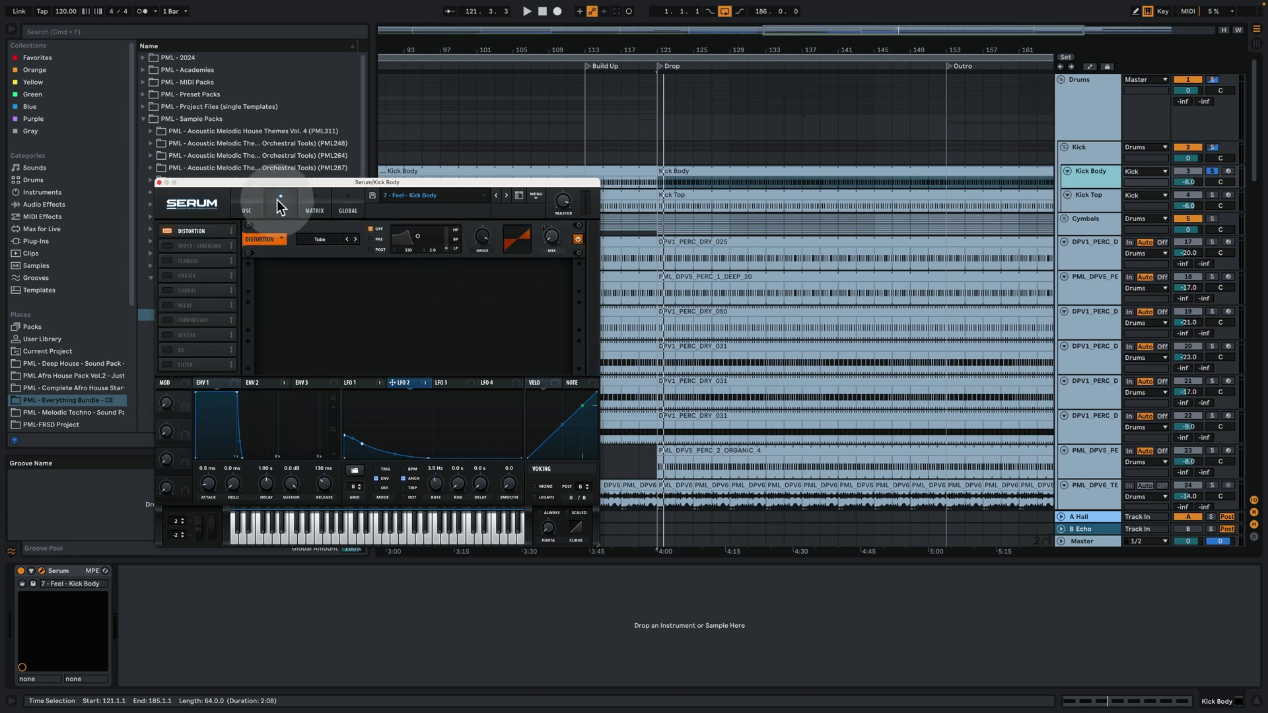
pyautogui.click(159, 182)
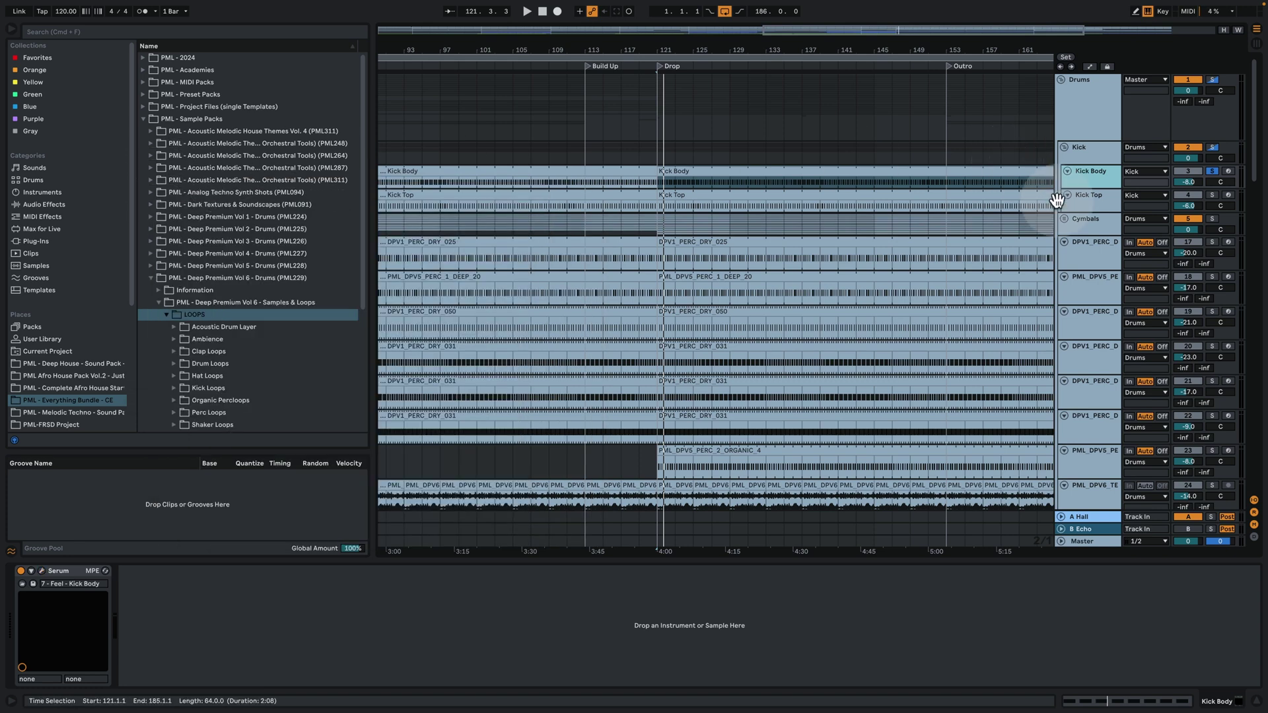
# Switch the solo to Kick Top and back to Kick Body, then play Kick Body from the Drop
pyautogui.click(1212, 195)
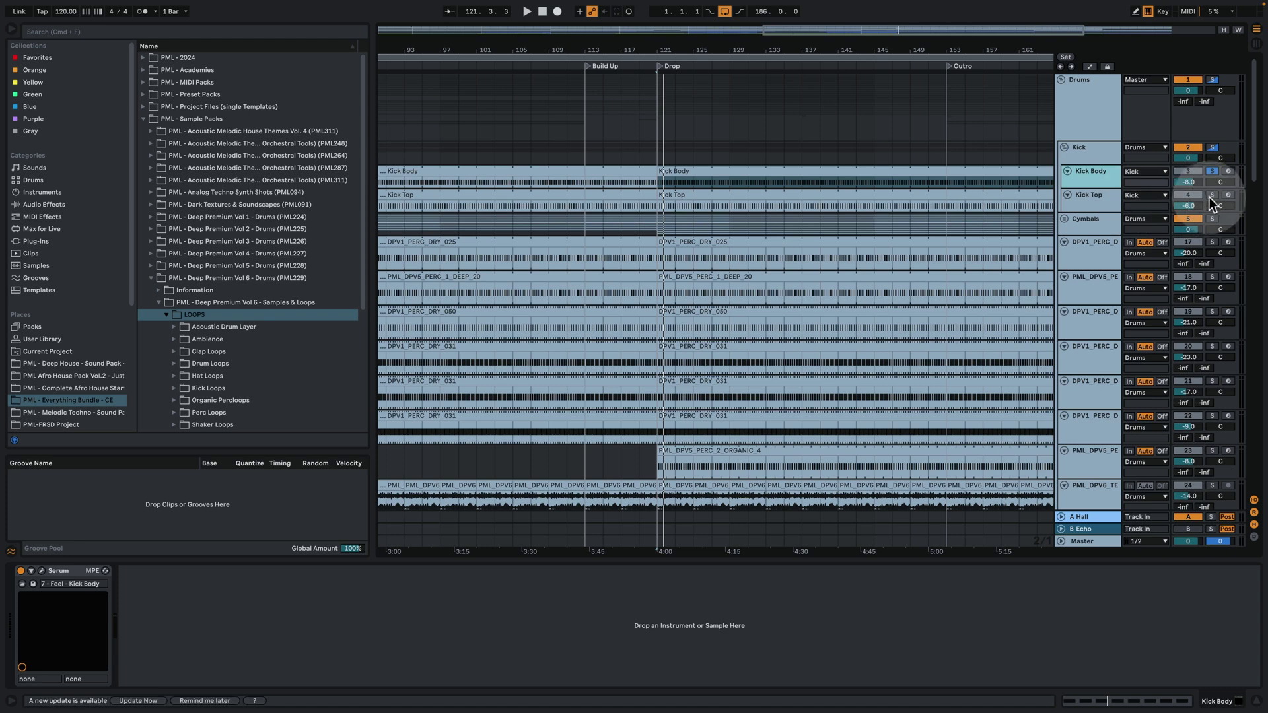
pyautogui.click(1107, 197)
pyautogui.click(1094, 176)
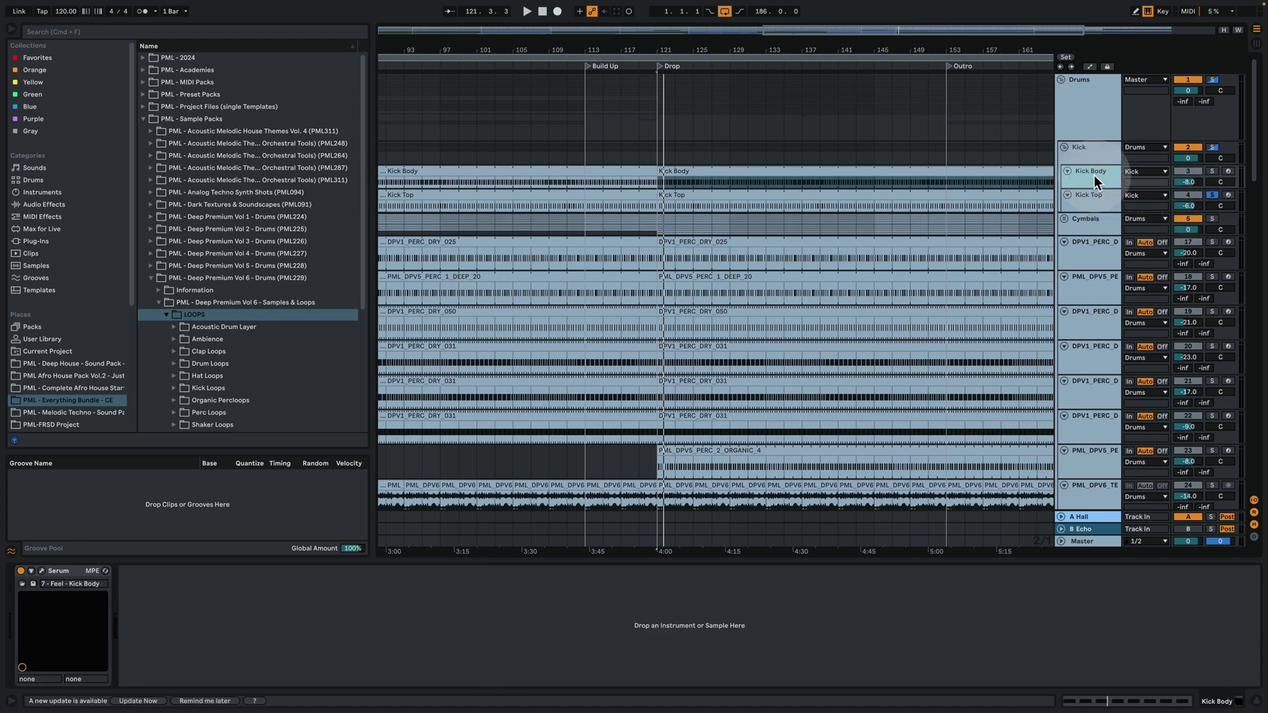
pyautogui.click(1212, 171)
pyautogui.press('space')
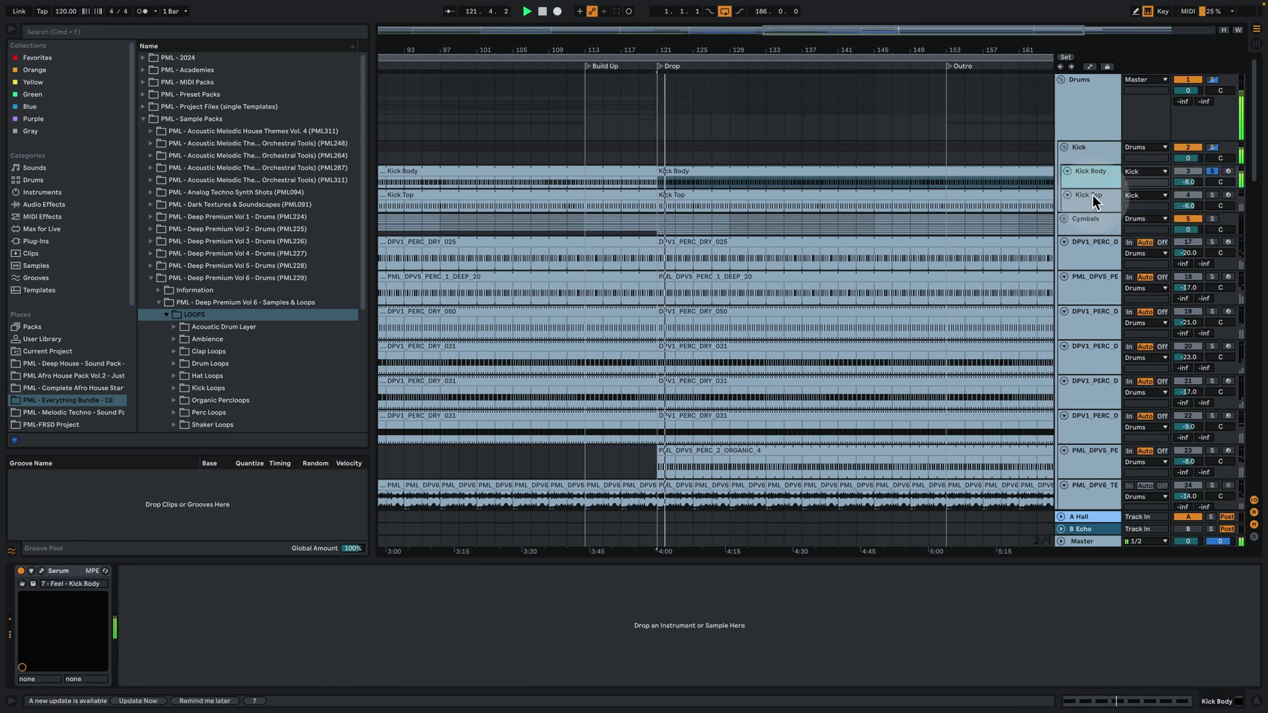
# Solo Kick Top, play it back with its DPV1_KICK_007 sample, and unfold its two EQ Eight devices to examine the curves
pyautogui.click(1093, 196)
pyautogui.click(1212, 195)
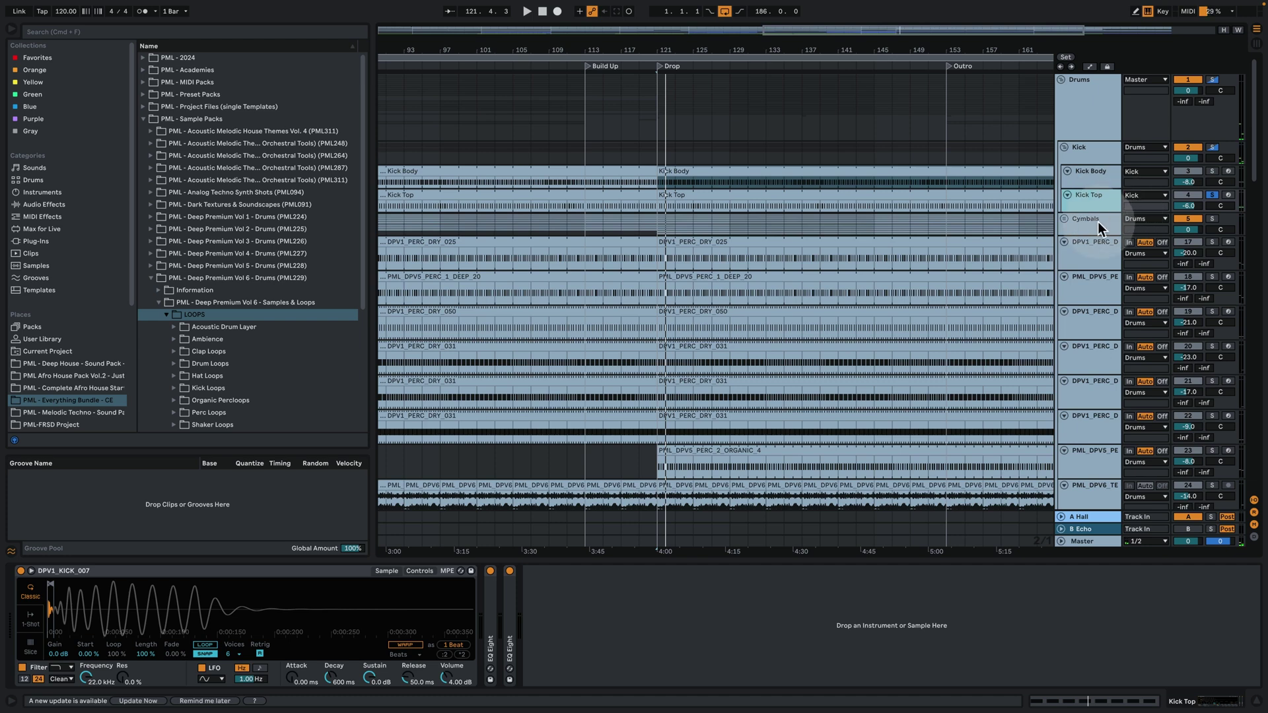
pyautogui.press('space')
pyautogui.press('space')
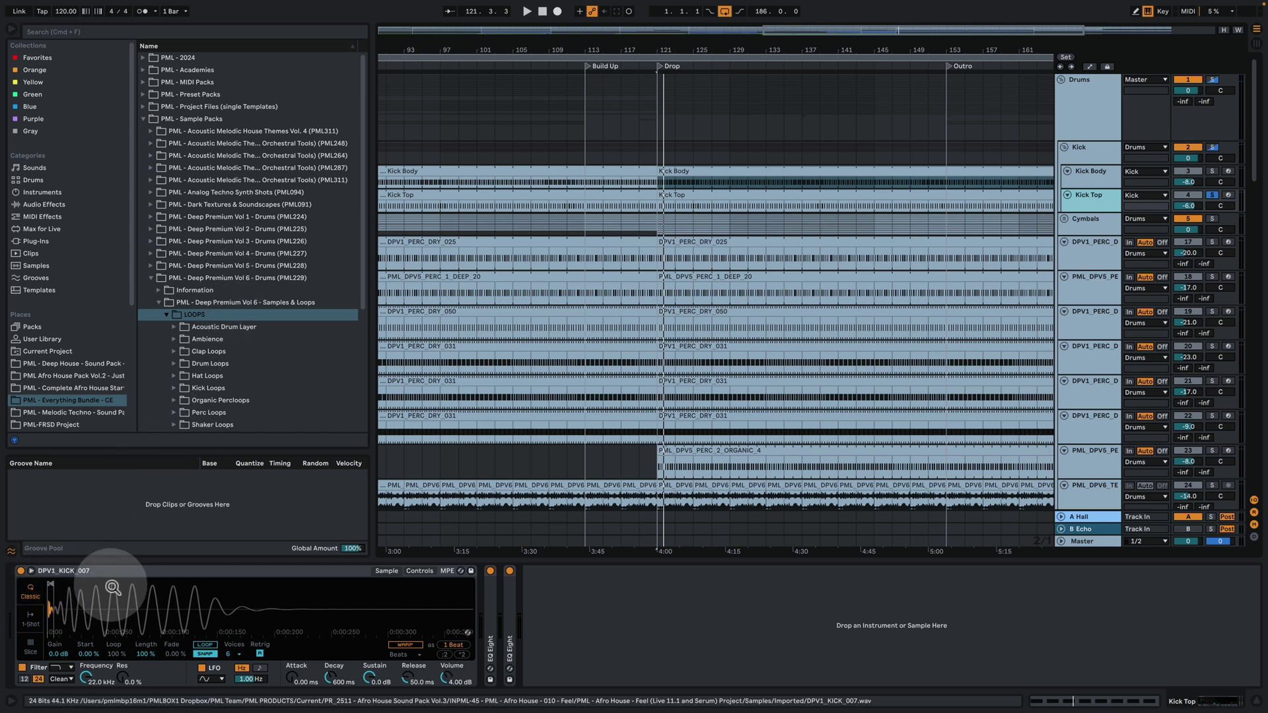
pyautogui.doubleClick(491, 603)
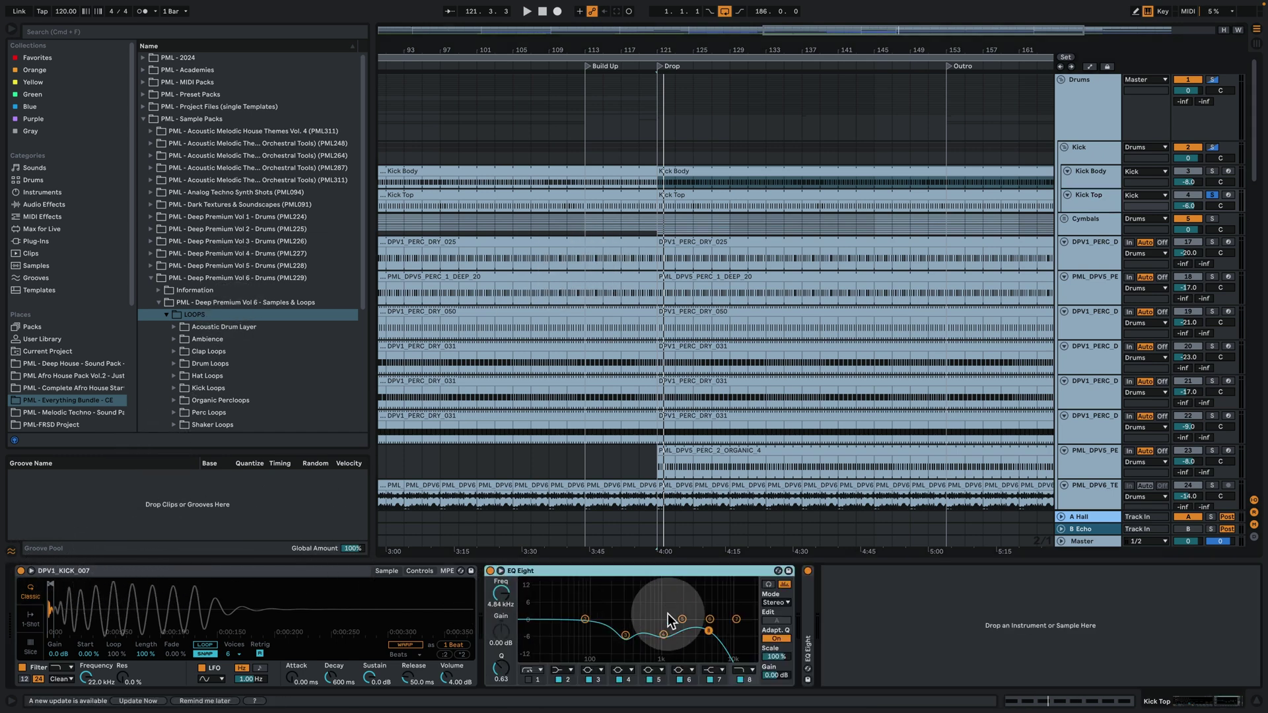
pyautogui.doubleClick(805, 609)
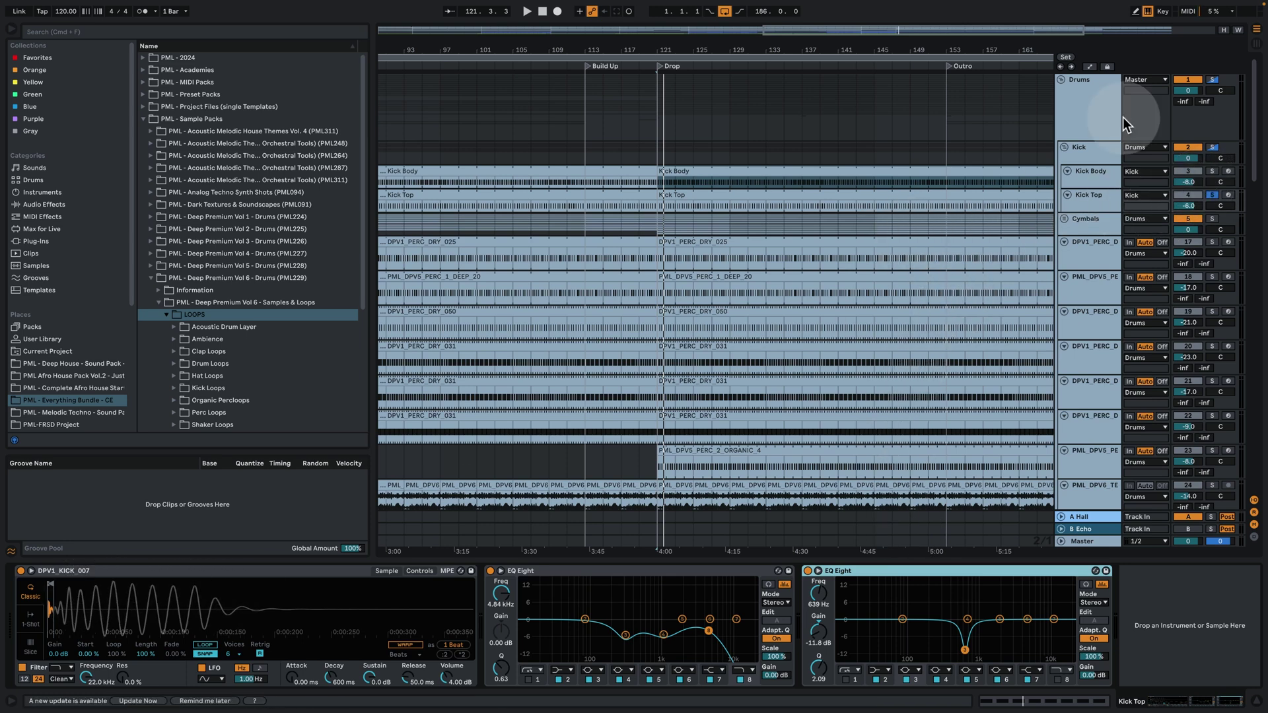
# Solo Kick Body together with Kick Top and play both kick layers from the Drop at bar 121
pyautogui.click(1212, 171)
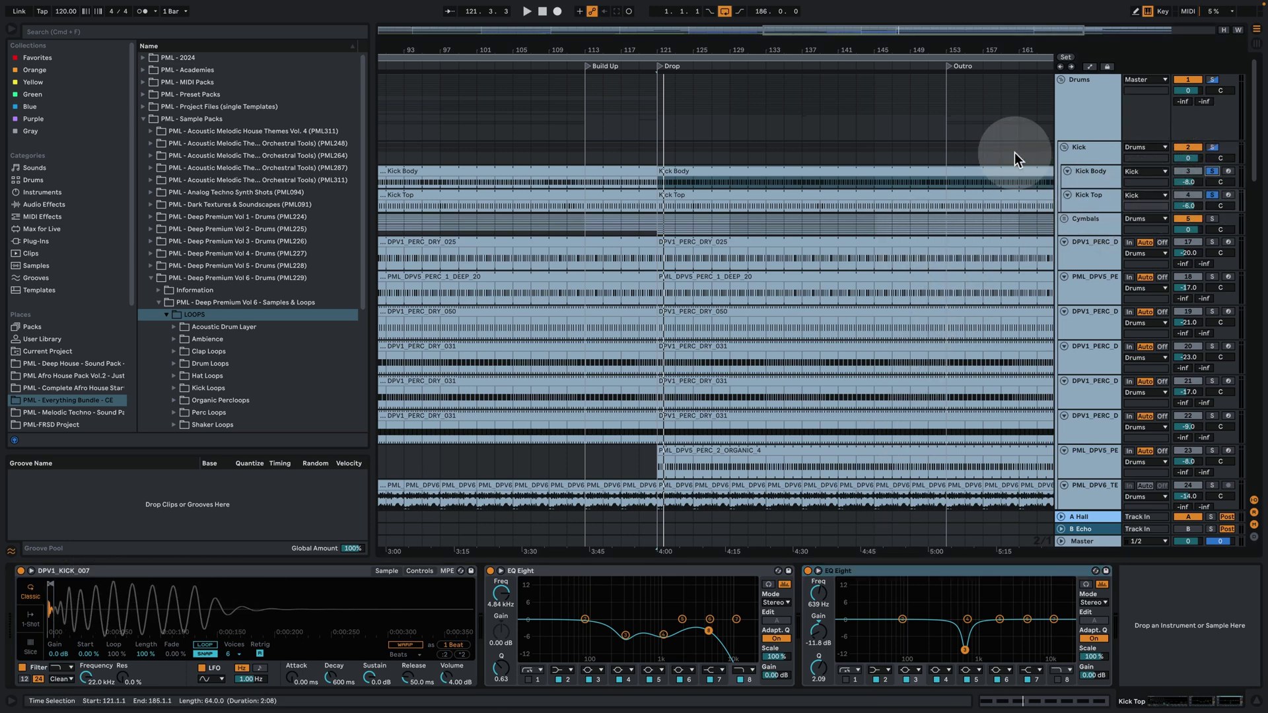
pyautogui.press('space')
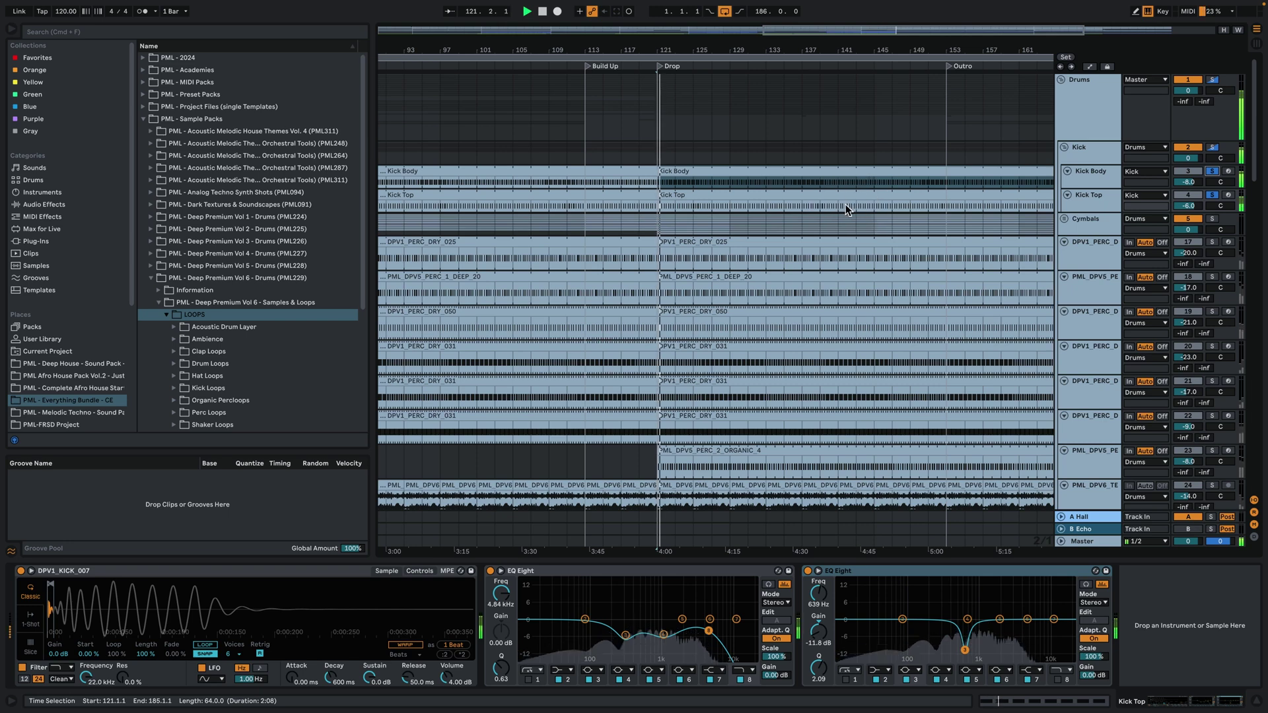
pyautogui.press('space')
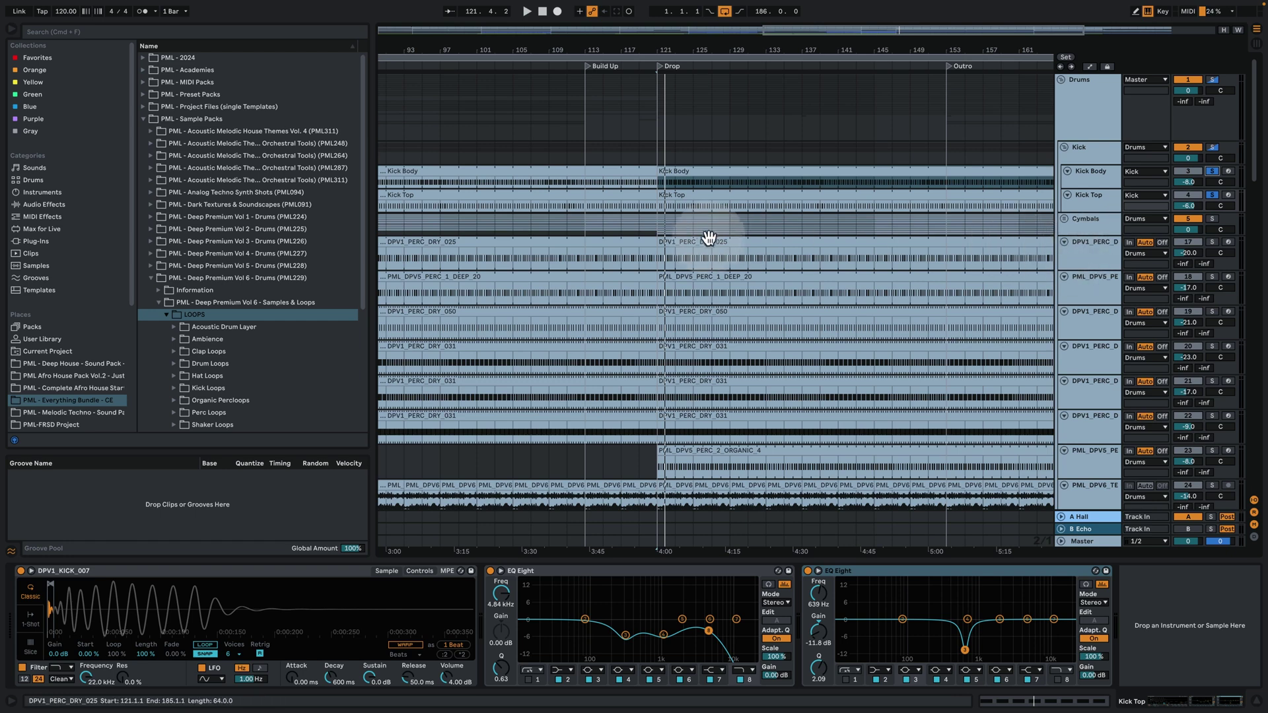
# Add the DPV1_PERC_DRY_025 percussion track to the soloed kick layers and play them from the Drop
pyautogui.click(706, 242)
pyautogui.click(1211, 241)
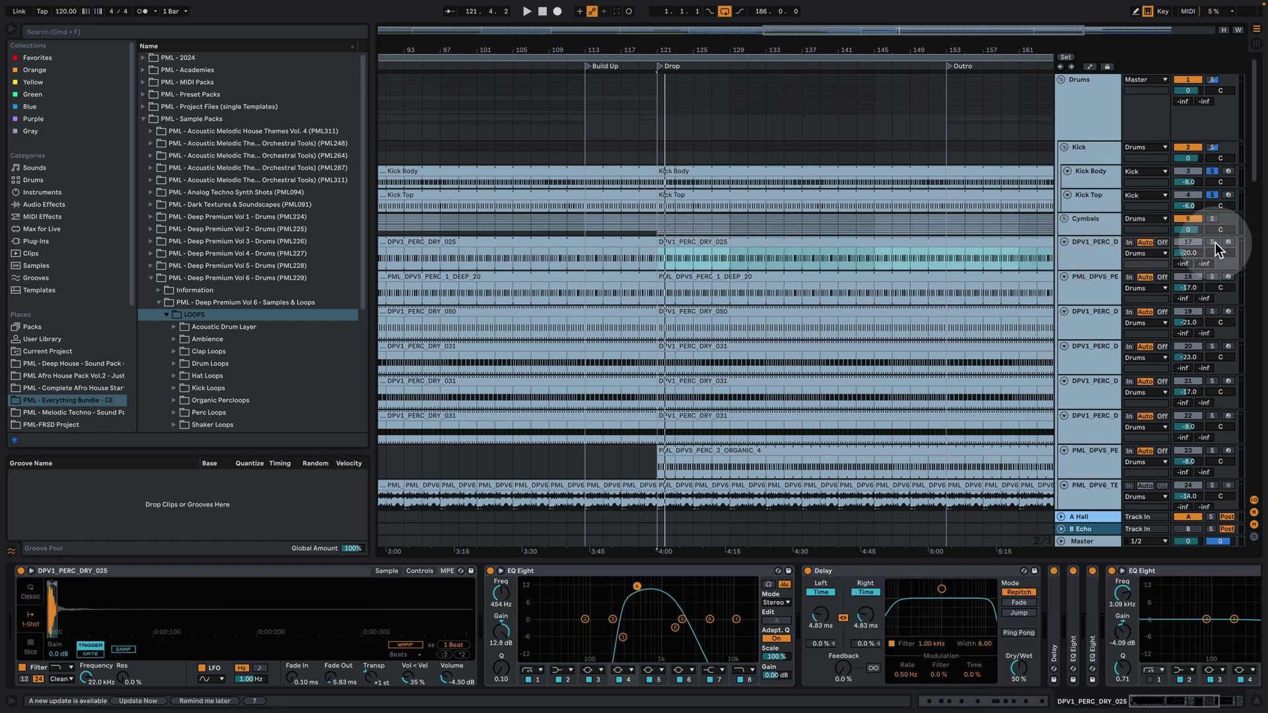
pyautogui.click(682, 242)
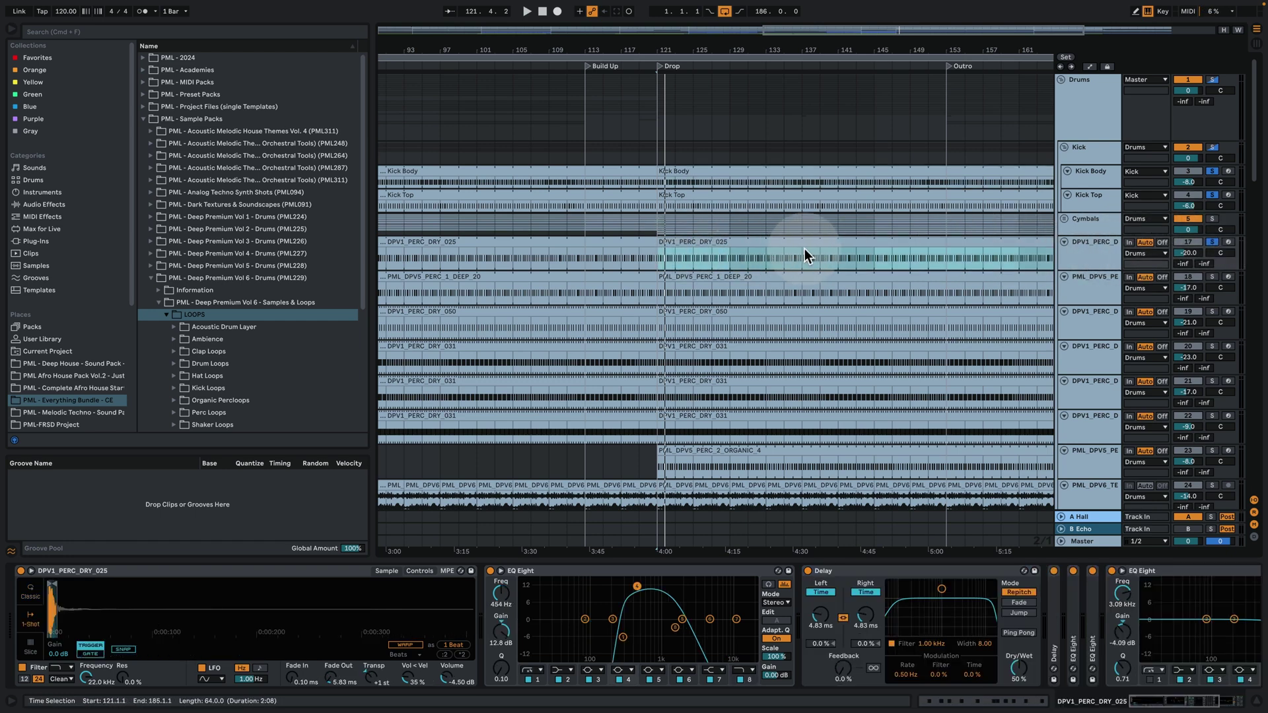
pyautogui.press('space')
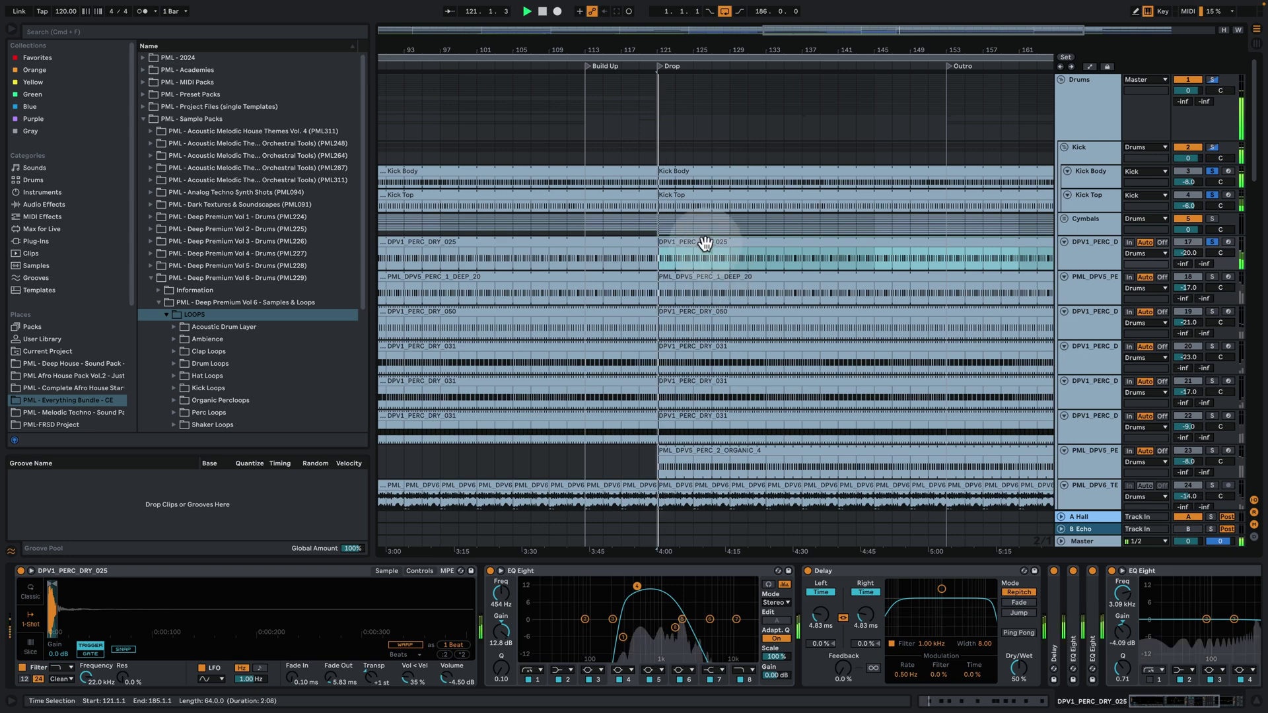
# Leave only Kick Top soloed with the DPV1_PERC_DRY_025 percussion and play the combination from the Drop
pyautogui.click(1212, 195)
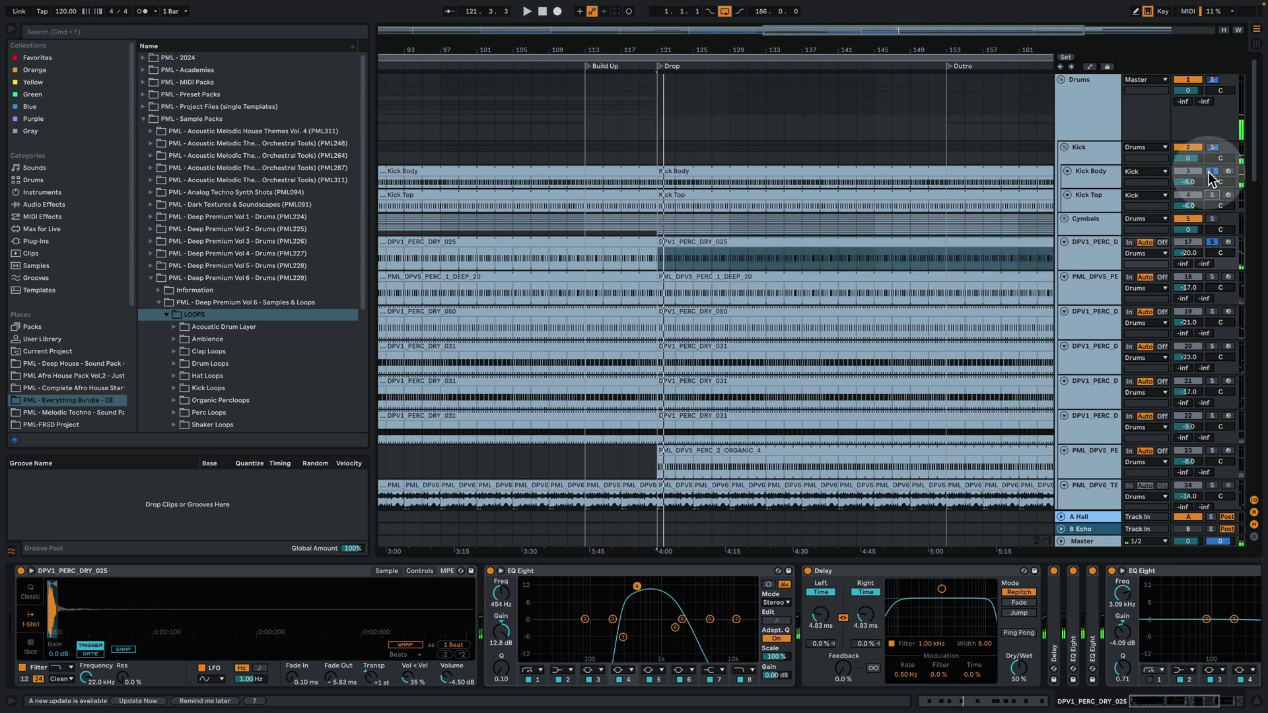
pyautogui.click(1213, 194)
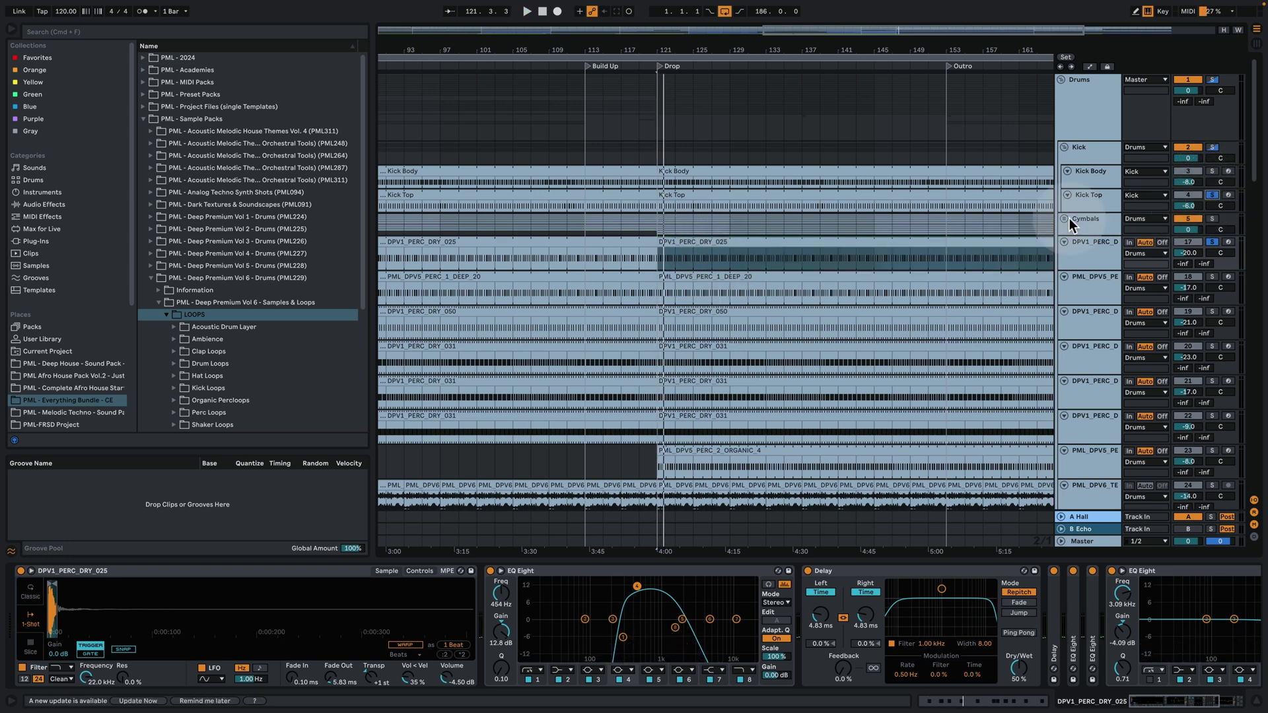
pyautogui.click(730, 243)
pyautogui.press('space')
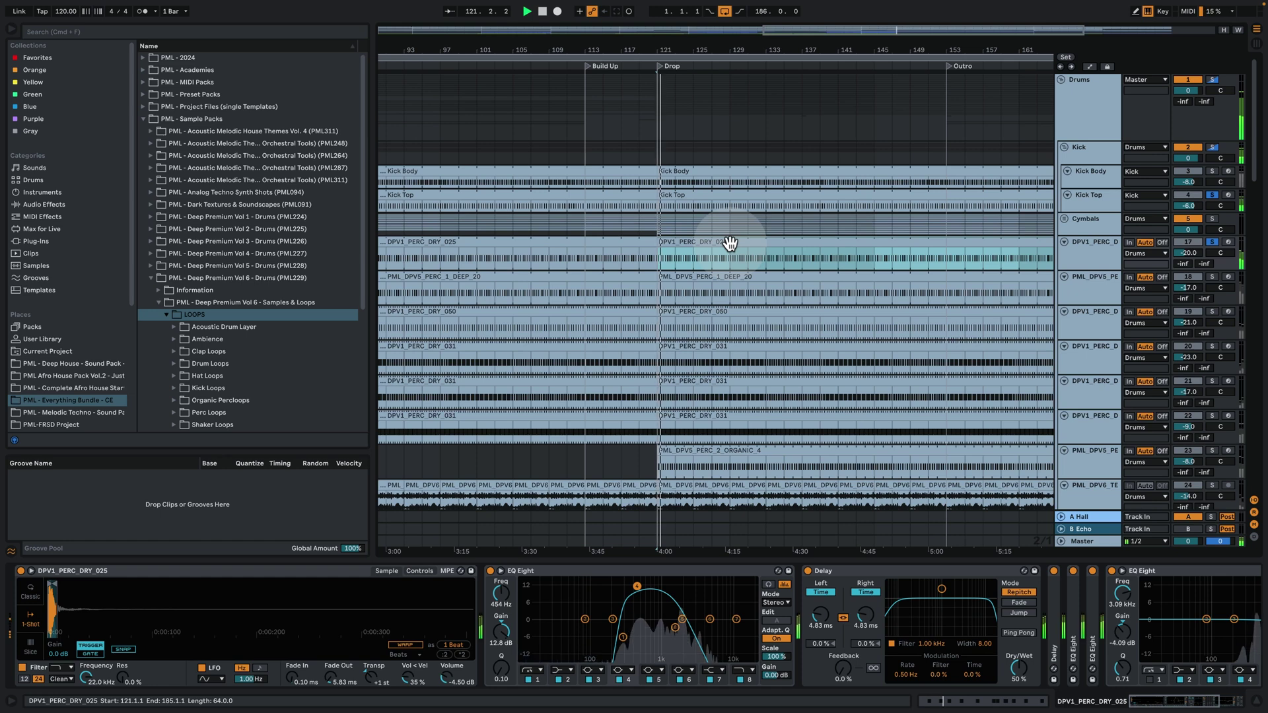
# Examine the MIDI note pattern of the DPV1_PERC_DRY_025 clip at the Drop, then return to its device chain
pyautogui.doubleClick(729, 243)
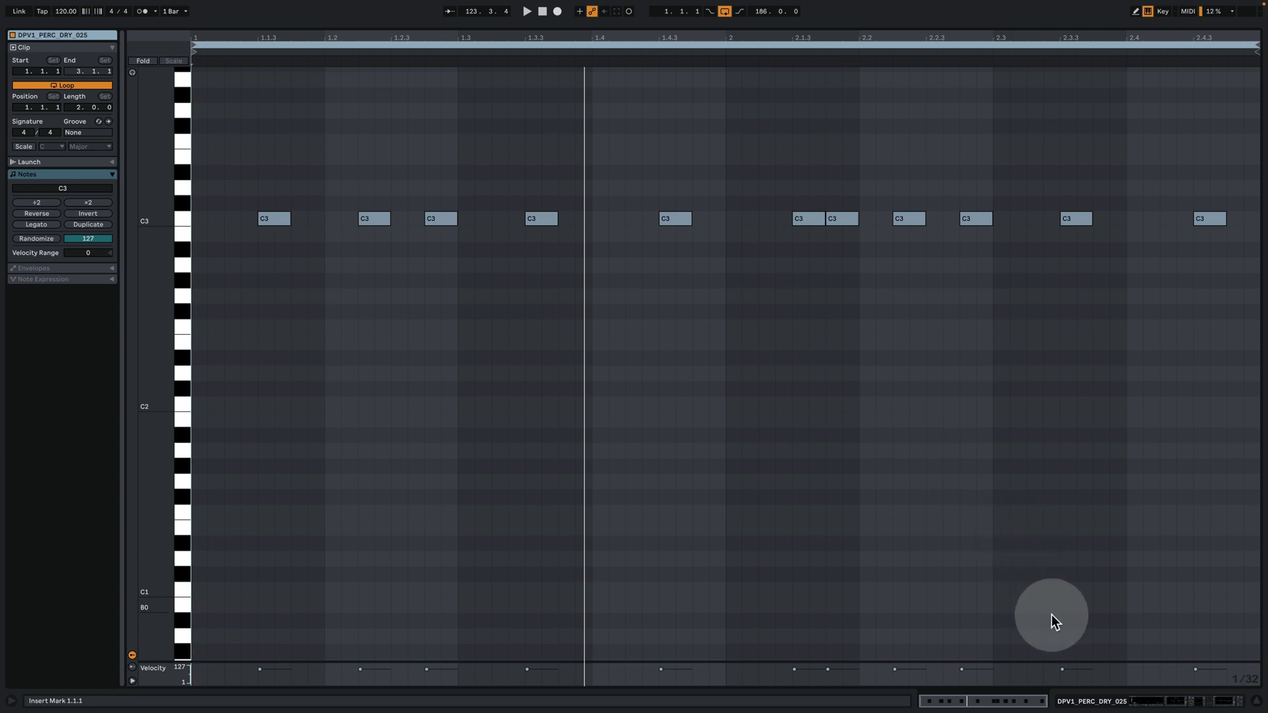
pyautogui.click(1148, 700)
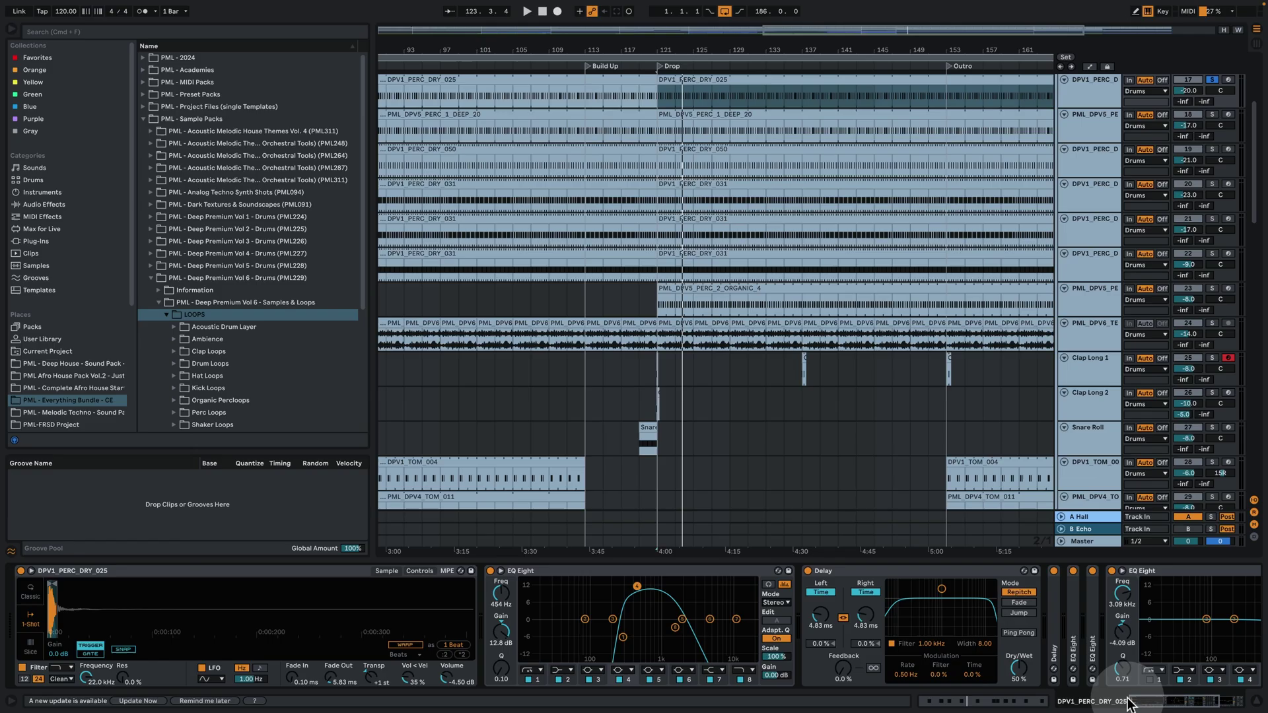
pyautogui.scroll(3, 924, 191)
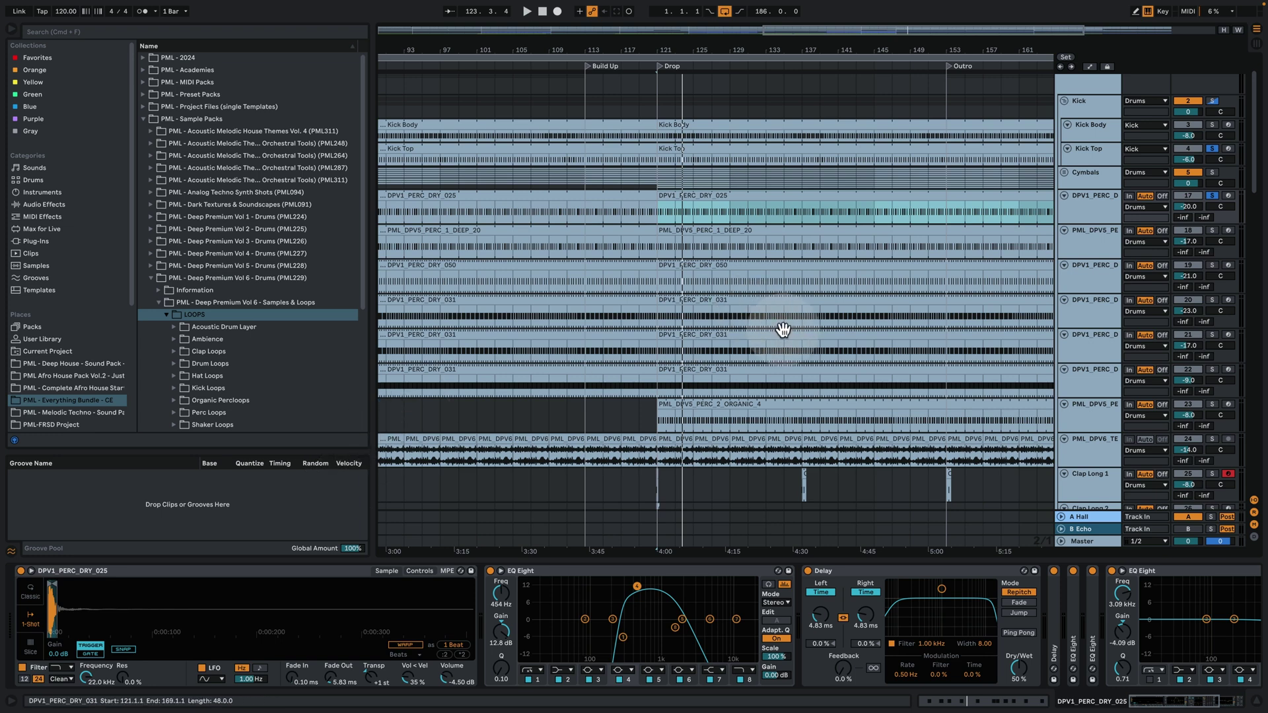
# Add the PML_DPV5_PERC_1_DEEP_20 percussion track to the soloed drum layers and play them from the Drop
pyautogui.click(1093, 242)
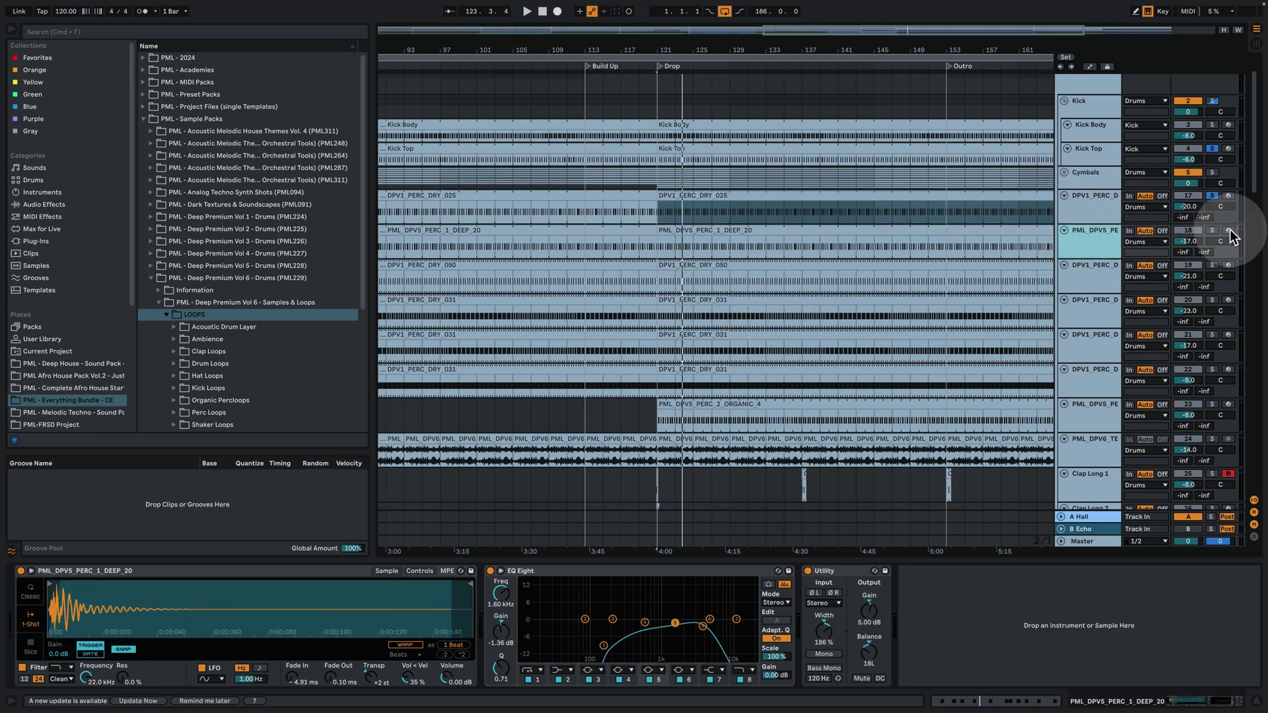
pyautogui.click(1212, 230)
pyautogui.click(753, 231)
pyautogui.press('space')
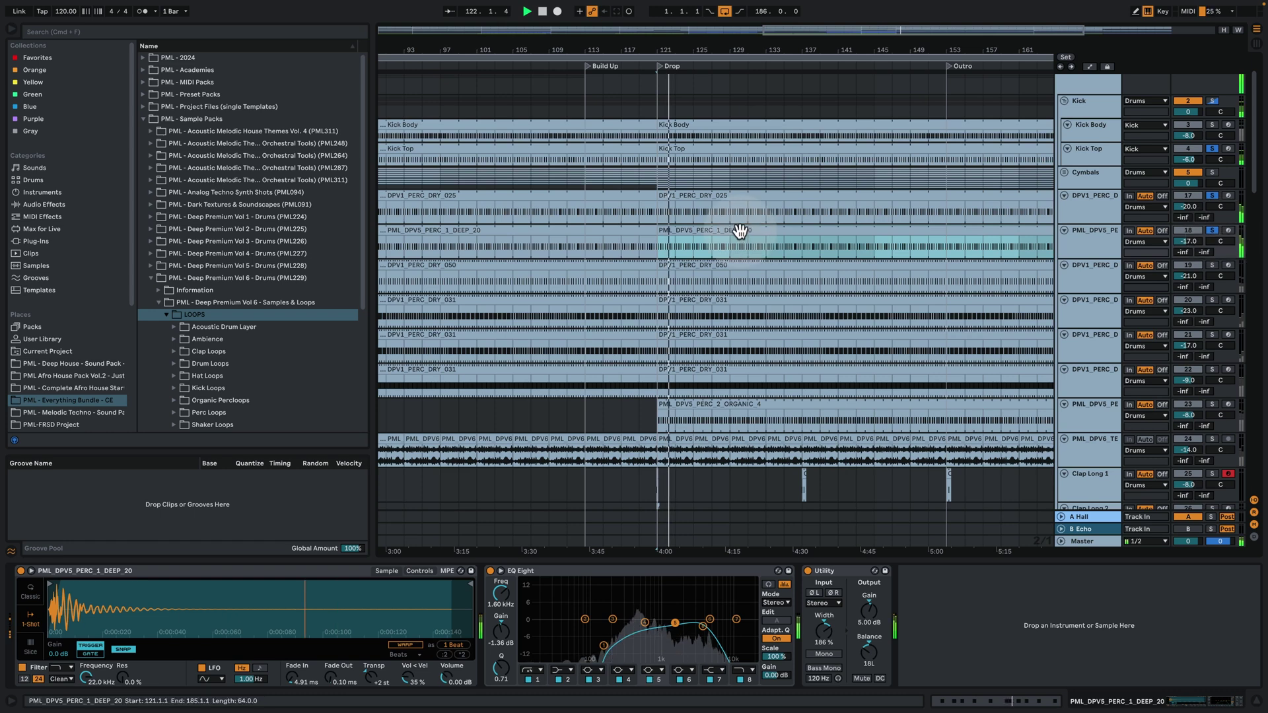
# Solo PML_DPV5_PERC_1_DEEP_20 on its own and examine its clip's MIDI note pattern while it plays from the Drop
pyautogui.click(1212, 230)
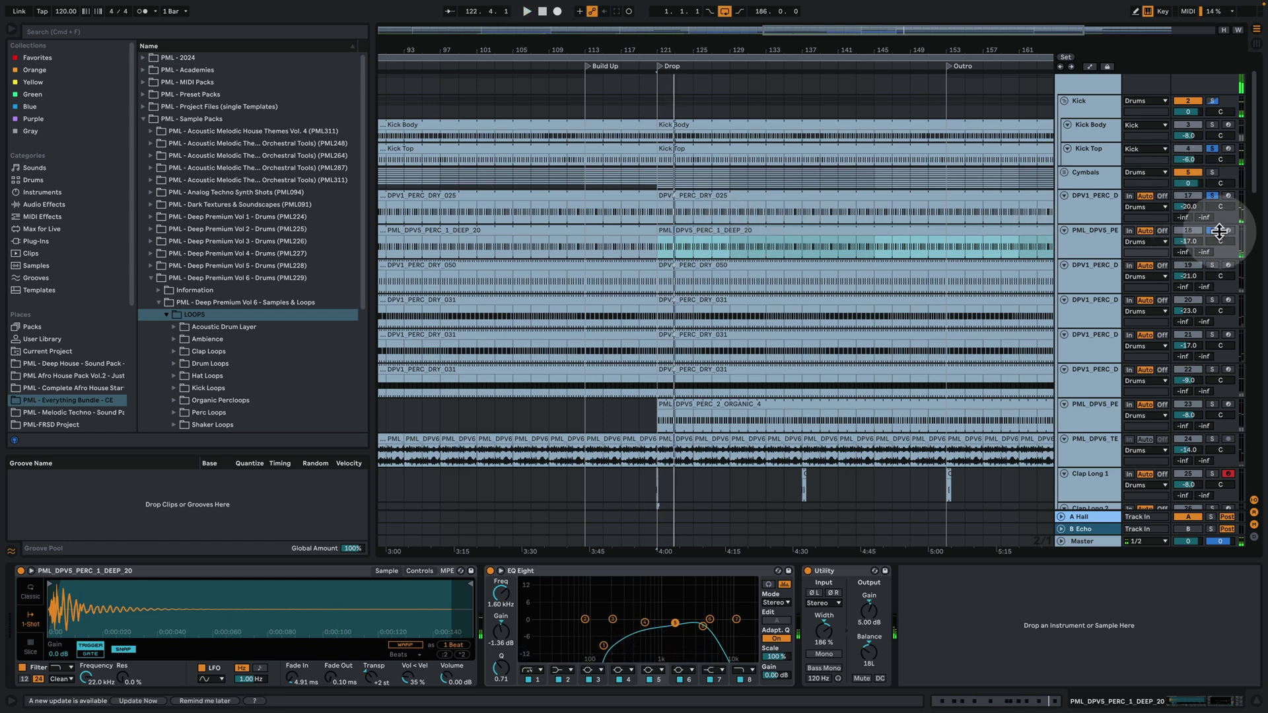
pyautogui.click(687, 232)
pyautogui.doubleClick(730, 204)
pyautogui.press('space')
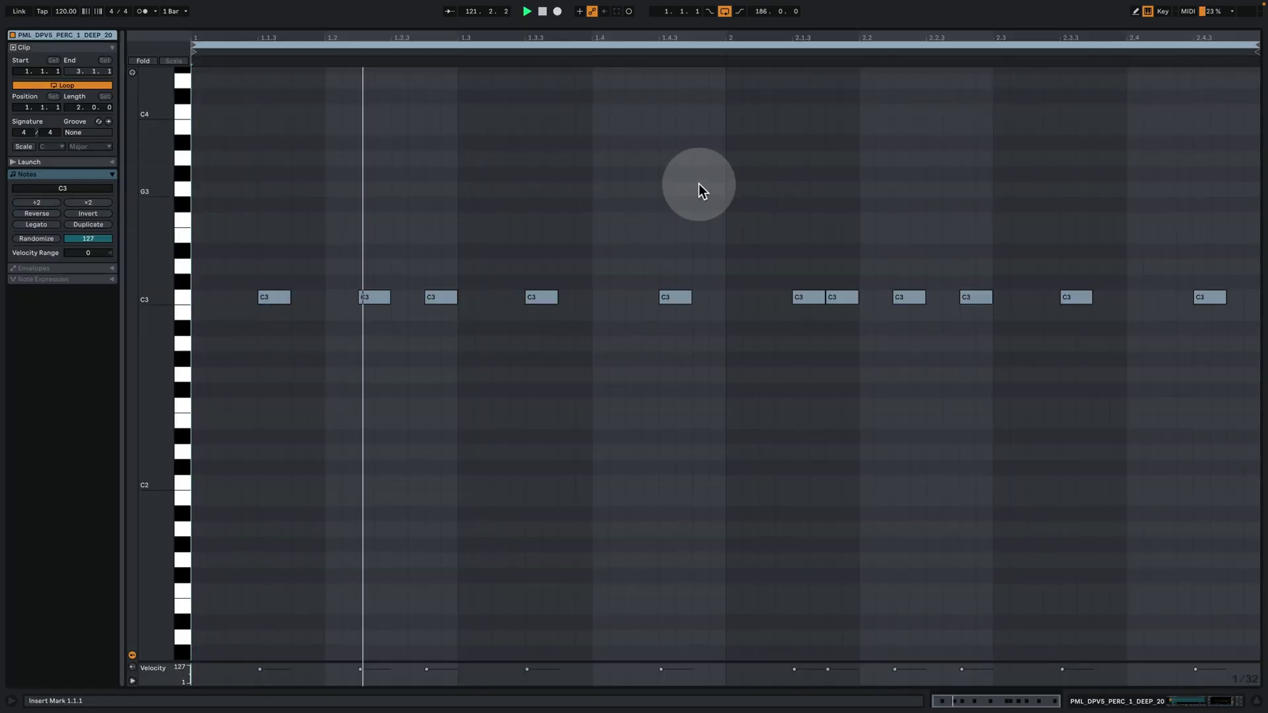
# Return to the PML_DPV5_PERC_1_DEEP_20 device chain and solo DPV1_PERC_DRY_025 alongside it to hear both percussion parts
pyautogui.click(1162, 690)
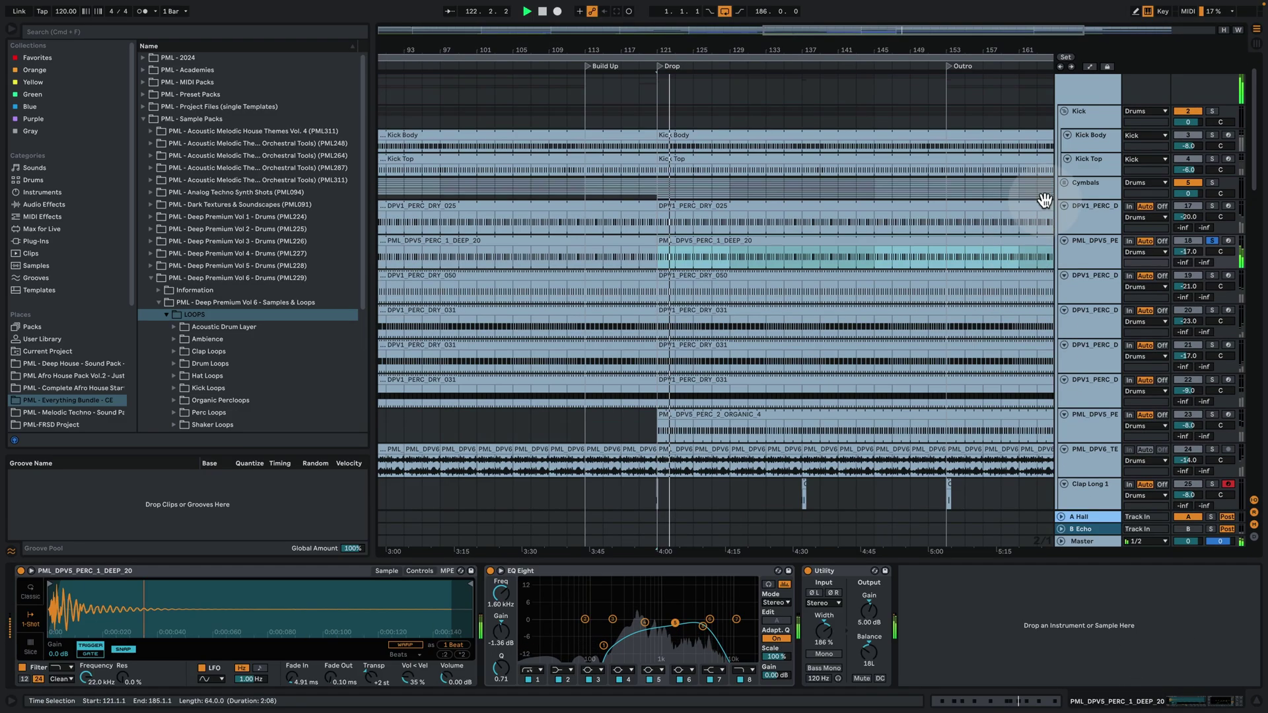
pyautogui.press('space')
pyautogui.click(1212, 207)
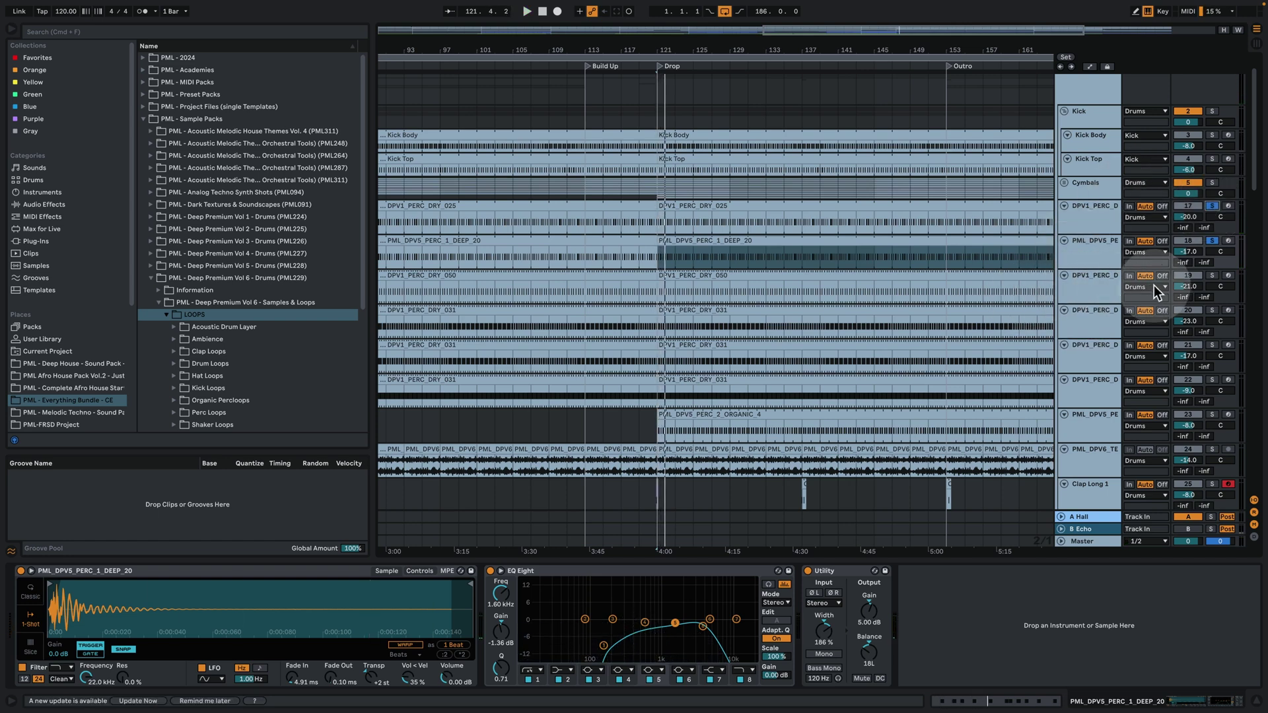
# Show the DPV1_PERC_DRY_050 device chain, solo that track alone and play it from the Drop
pyautogui.click(716, 280)
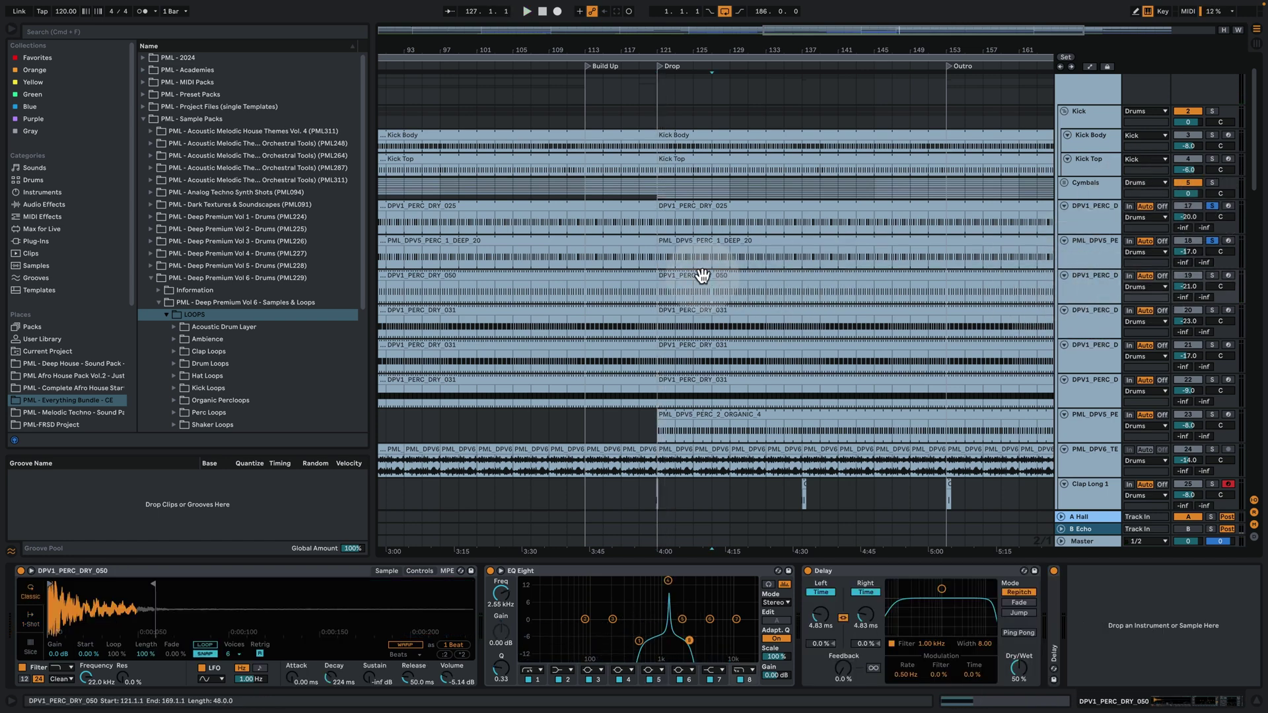
pyautogui.click(1212, 275)
pyautogui.press('space')
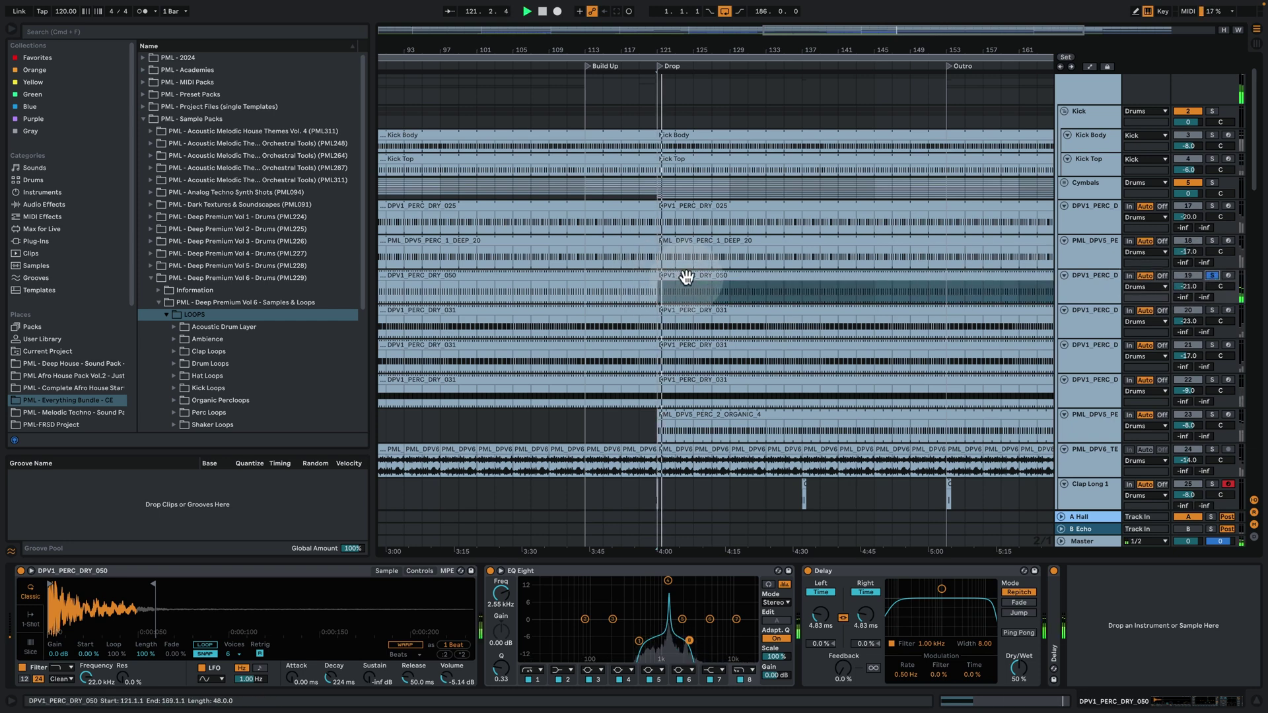
pyautogui.press('space')
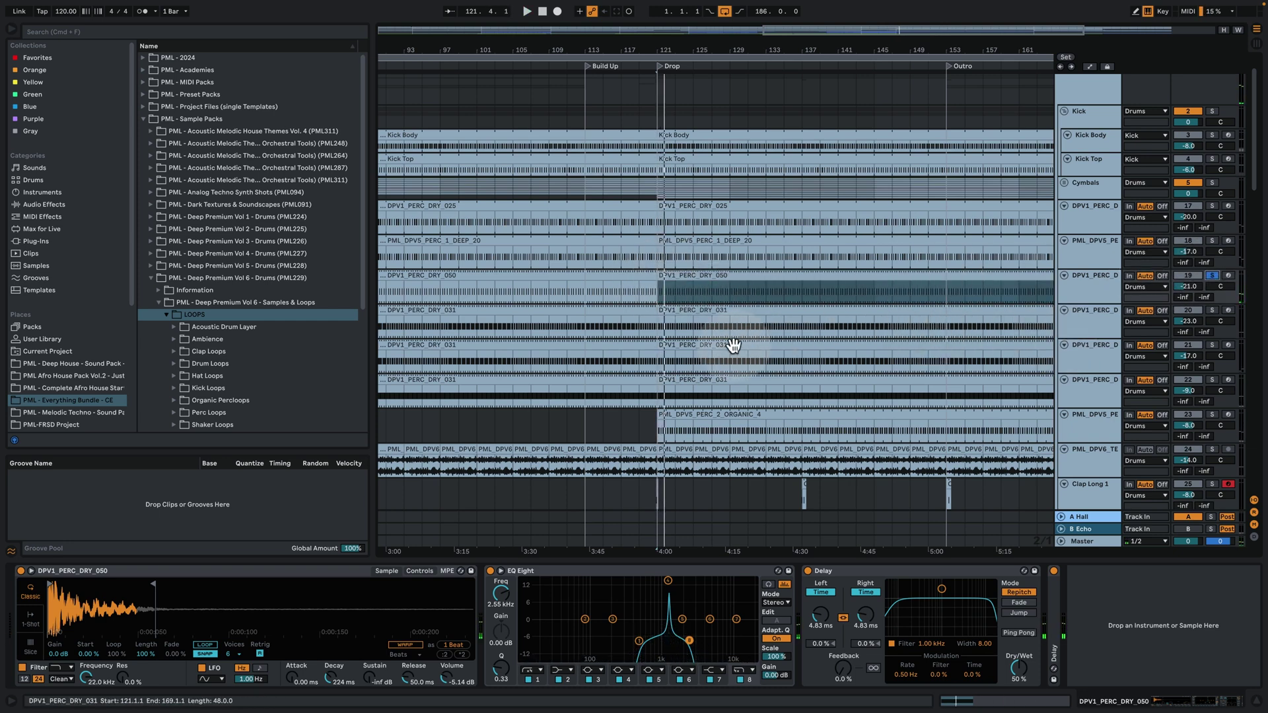
# Solo the DPV1_PERC_DRY_031 percussion on track 20, examine its MIDI notes during playback, and return to its device chain
pyautogui.click(1212, 310)
pyautogui.press('space')
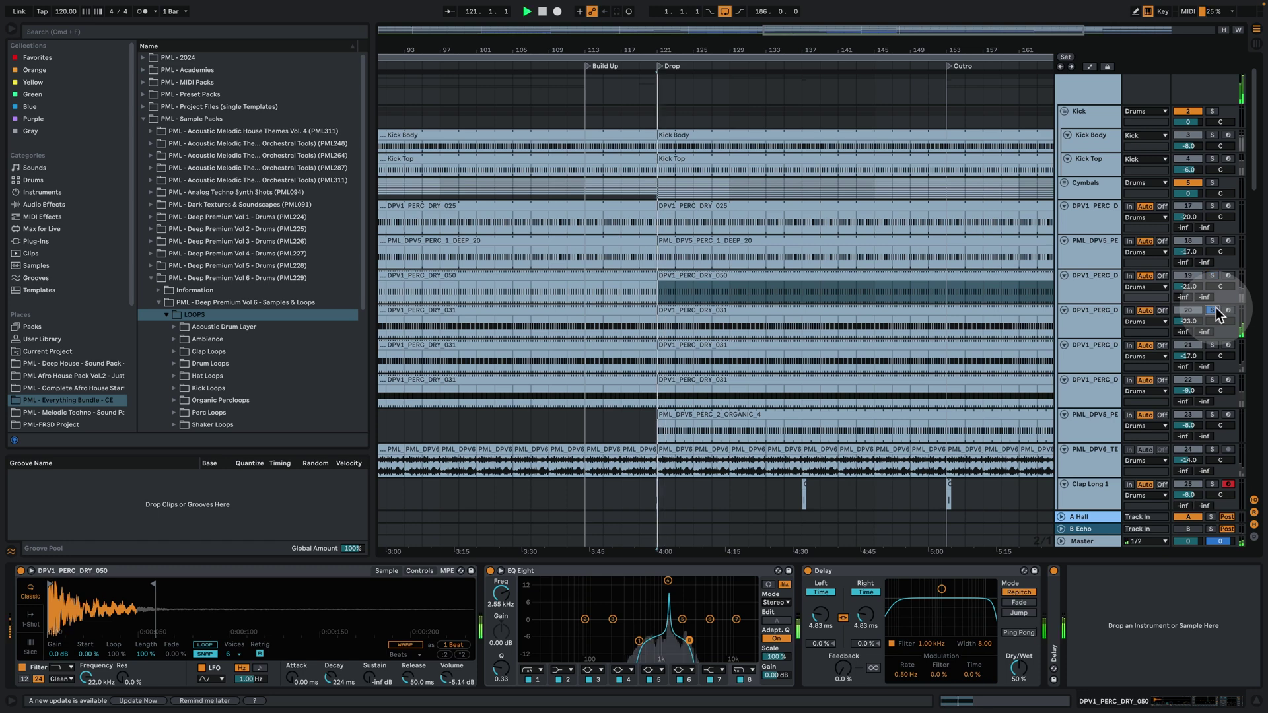
pyautogui.doubleClick(733, 306)
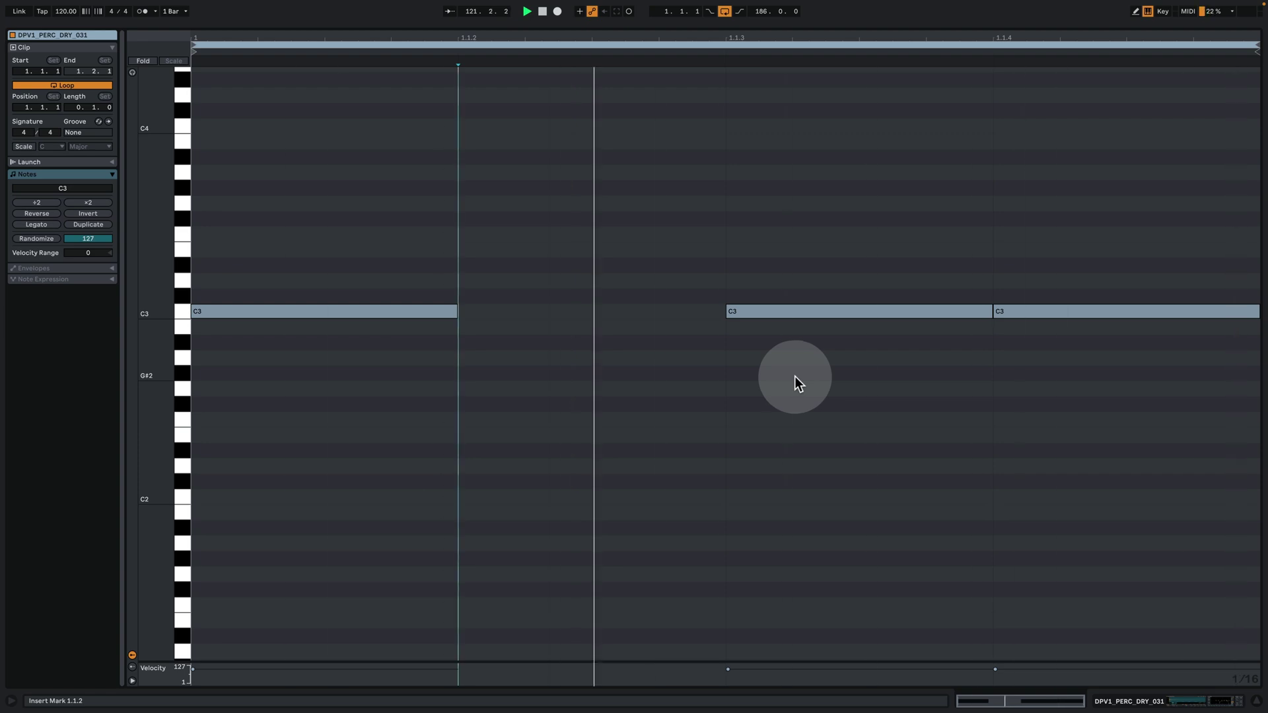
pyautogui.click(1134, 689)
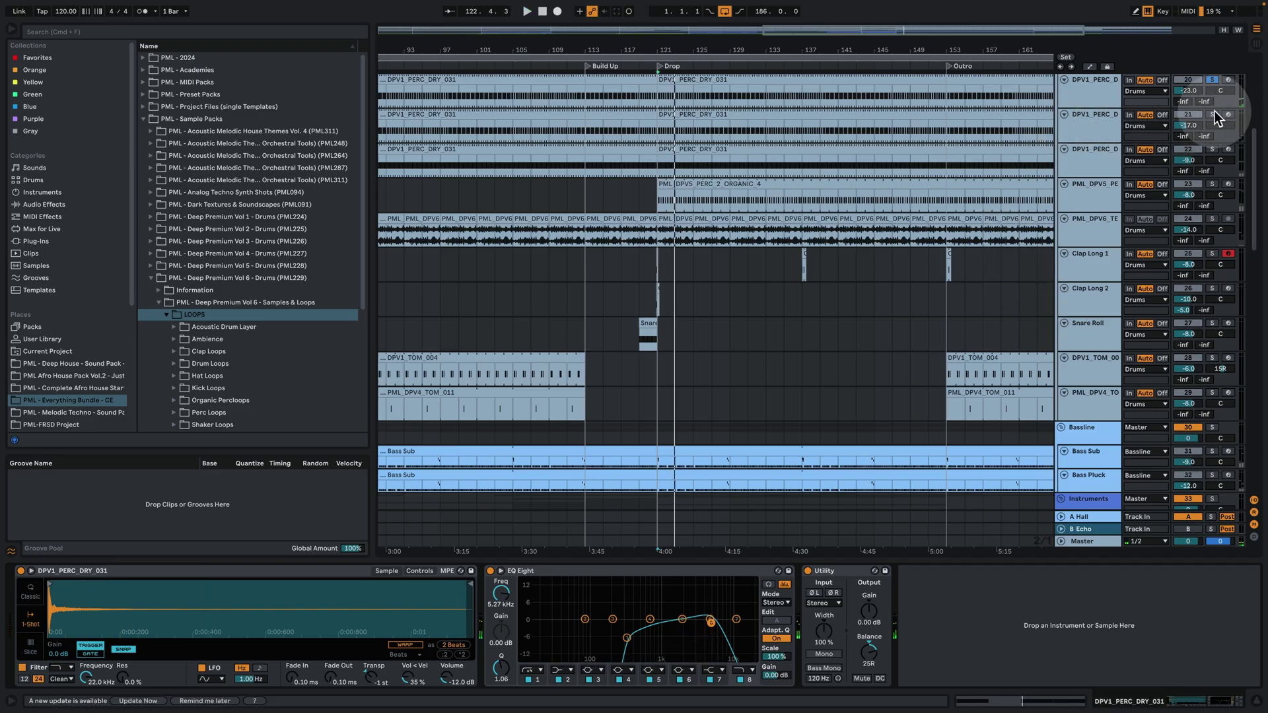
# Solo the DPV1_PERC_DRY_031 percussion on track 21, play it while examining its MIDI notes, and return to its devices
pyautogui.click(1094, 112)
pyautogui.scroll(4, 1064, 243)
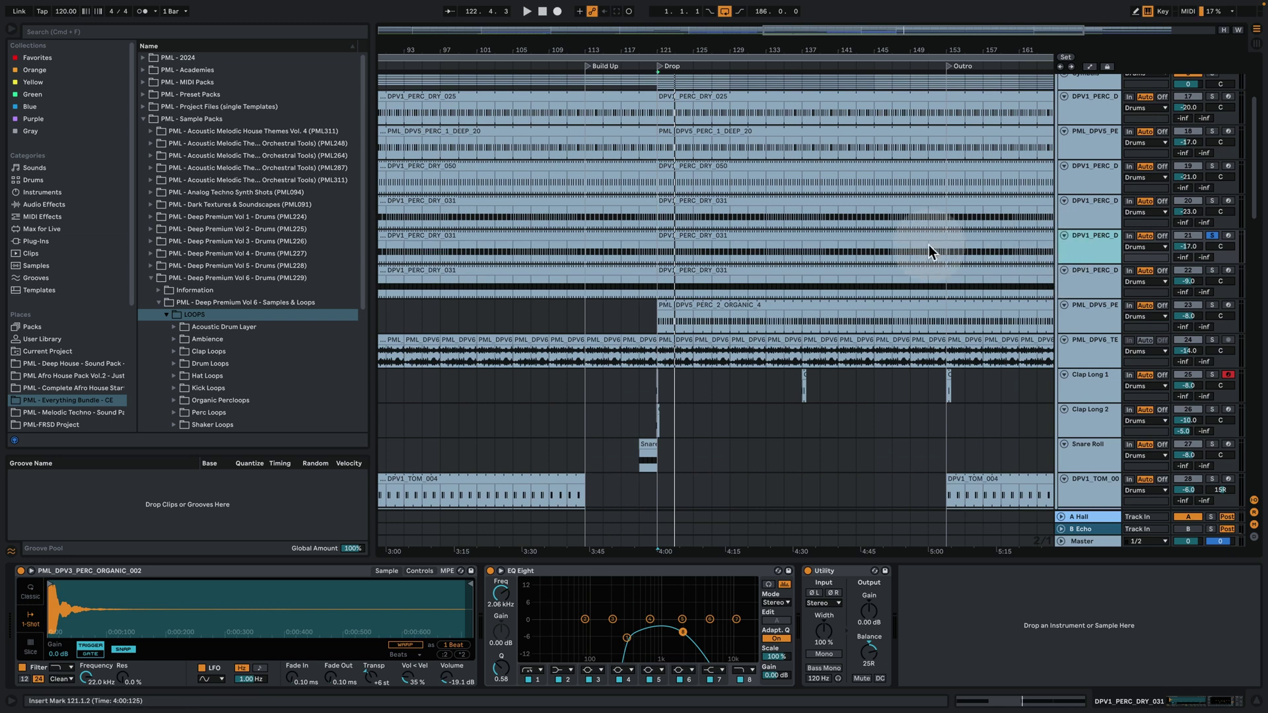
pyautogui.doubleClick(787, 236)
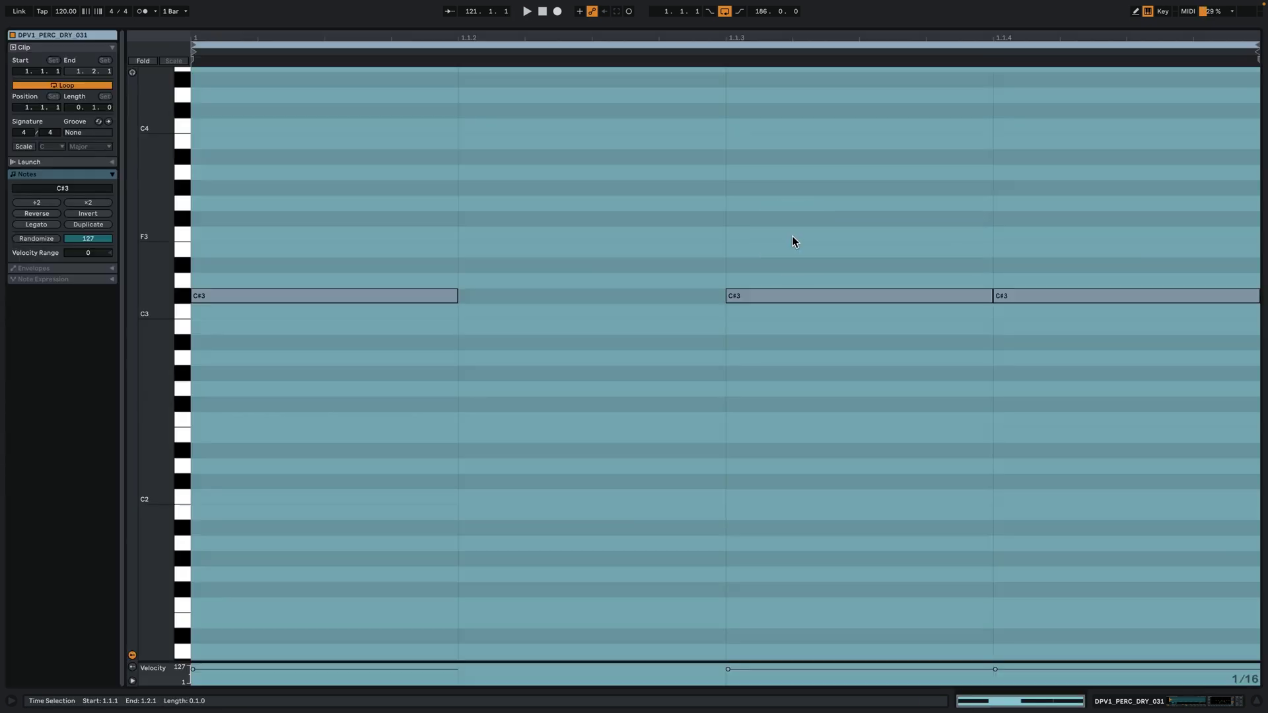
pyautogui.click(793, 237)
pyautogui.press('space')
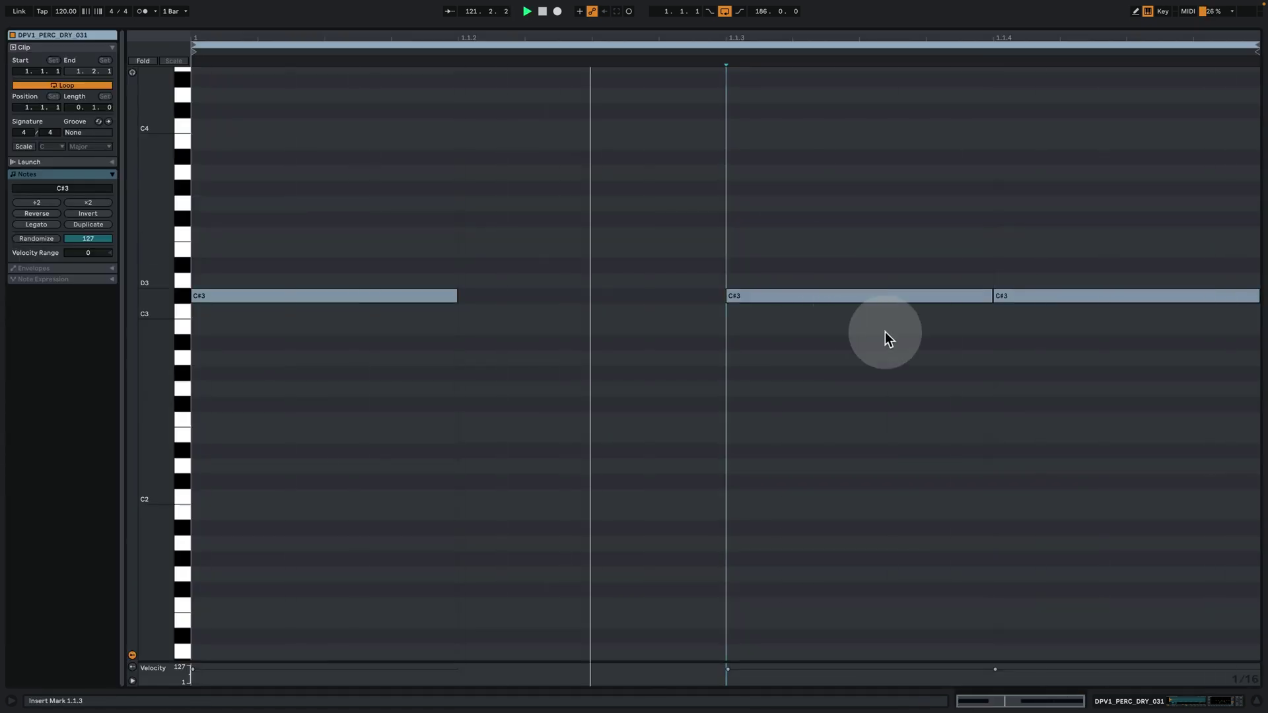
pyautogui.click(1148, 697)
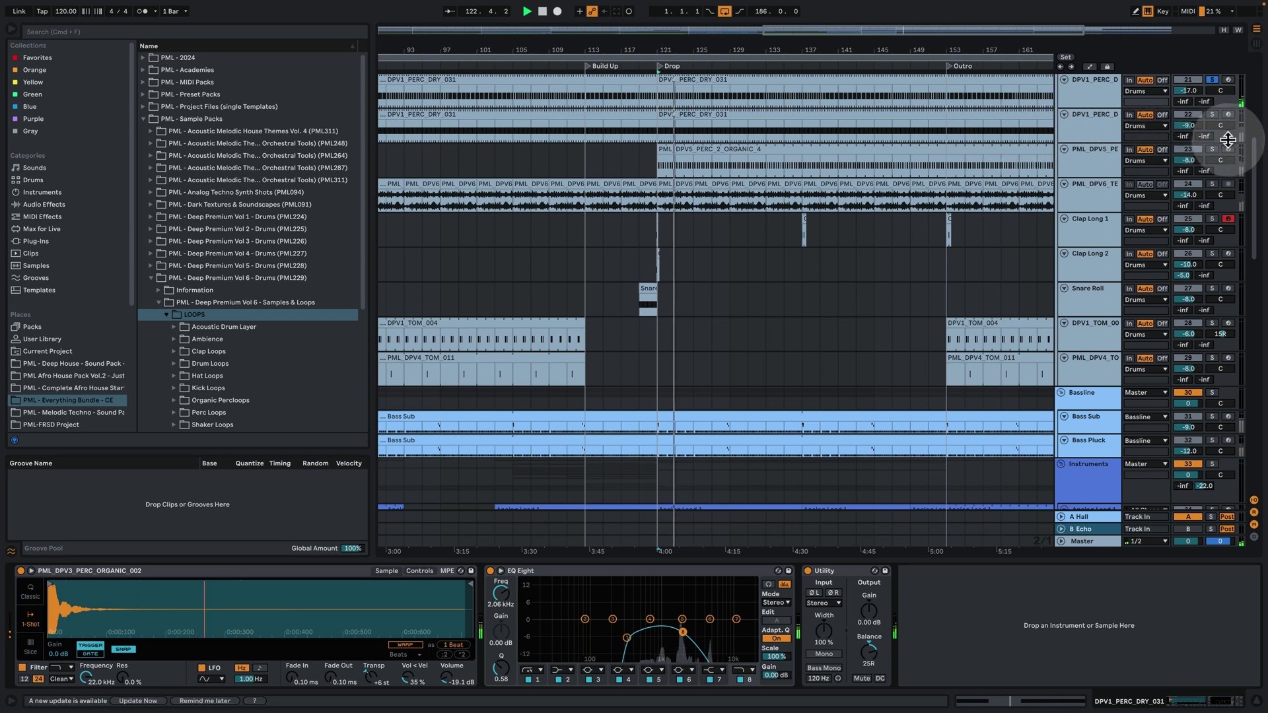
# Play the soloed DPV1_PERC_DRY_031 percussion on track 22 and examine its MIDI note velocities in an enlarged velocity lane
pyautogui.click(680, 116)
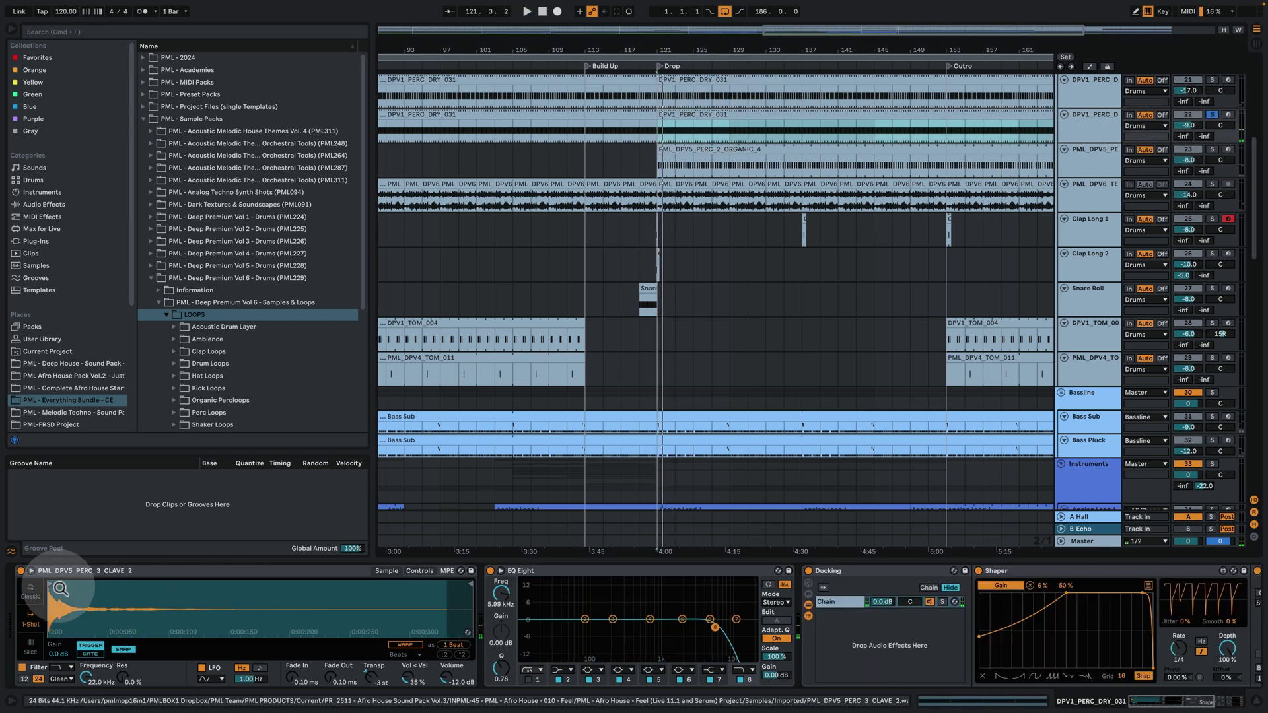
pyautogui.doubleClick(687, 110)
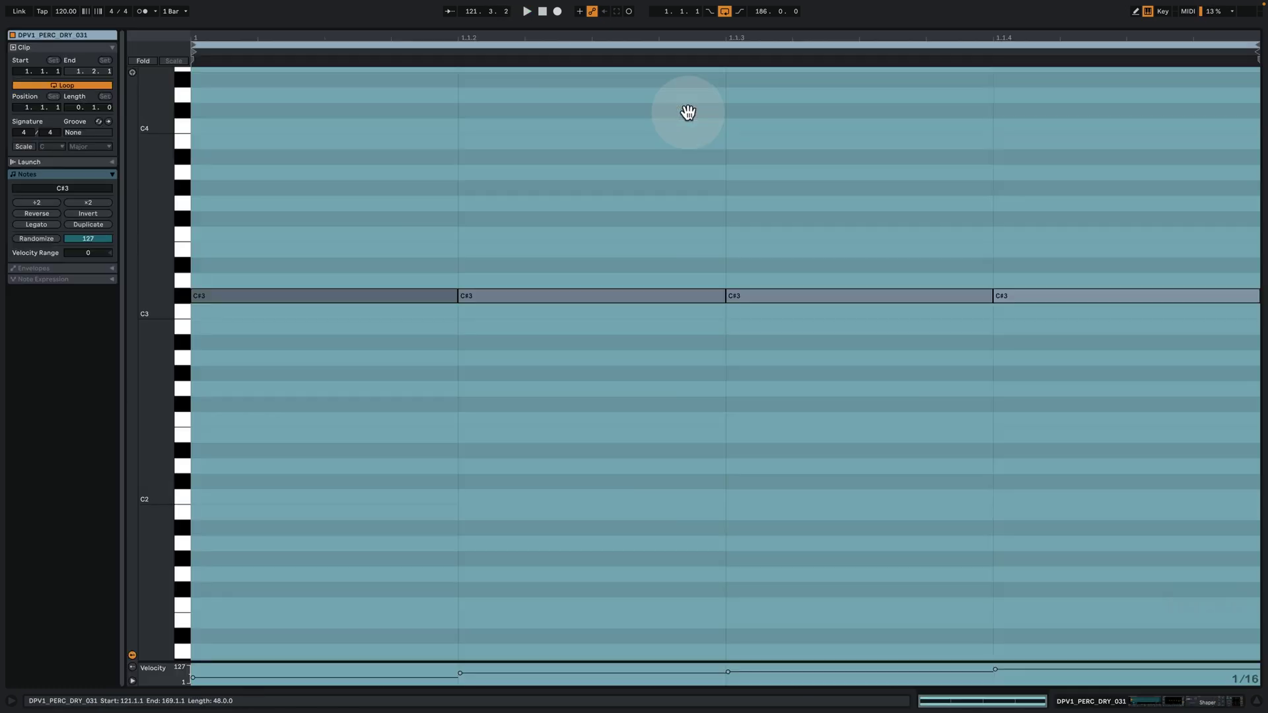
pyautogui.click(472, 430)
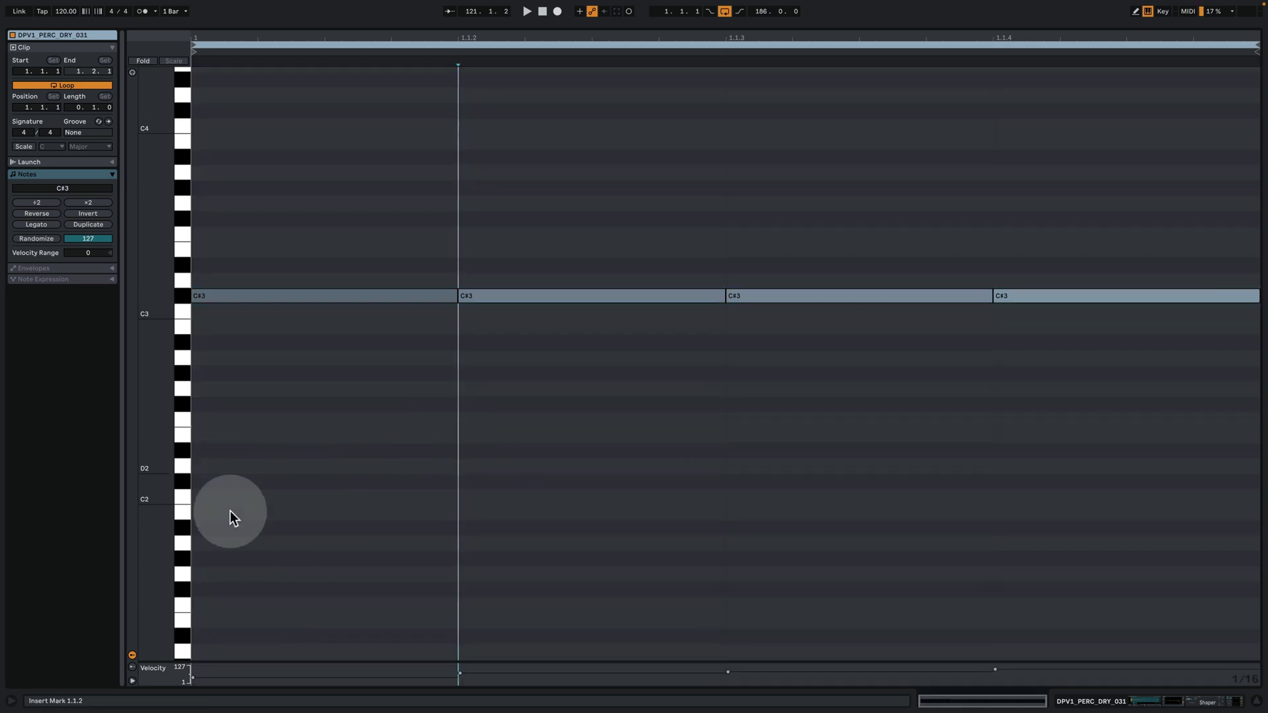
pyautogui.moveTo(264, 660); pyautogui.dragTo(292, 416)
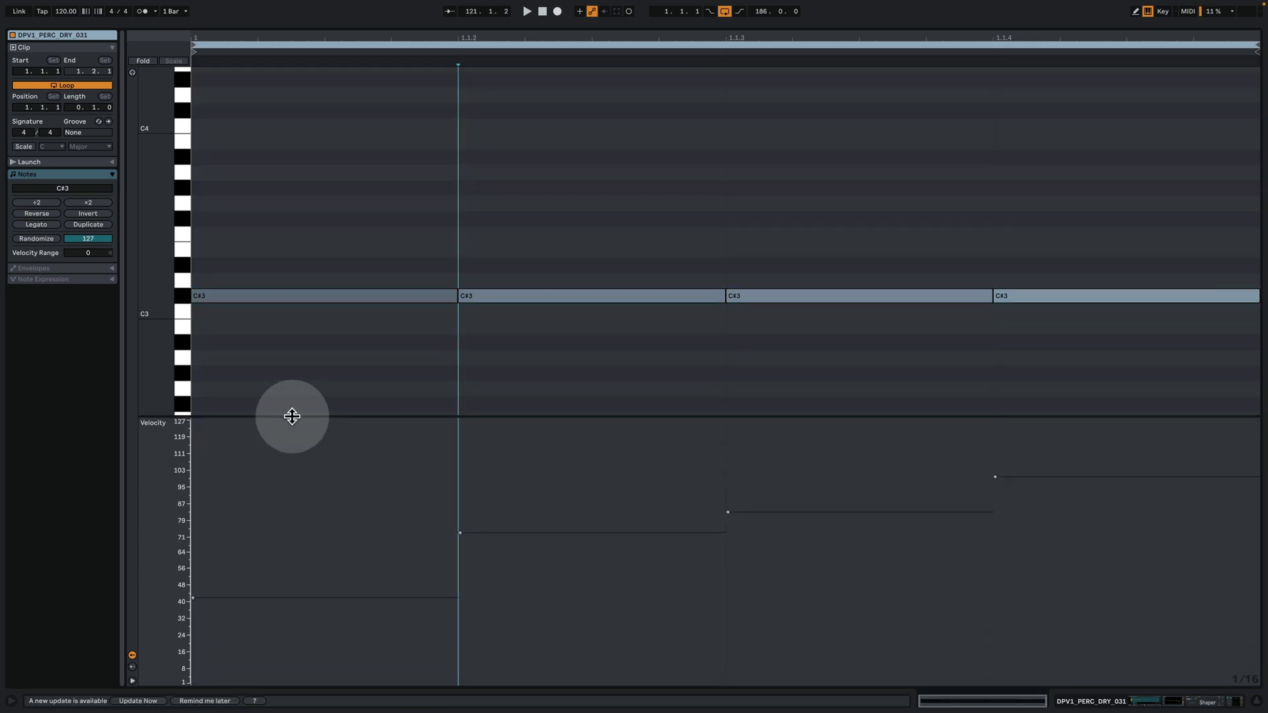
pyautogui.press('space')
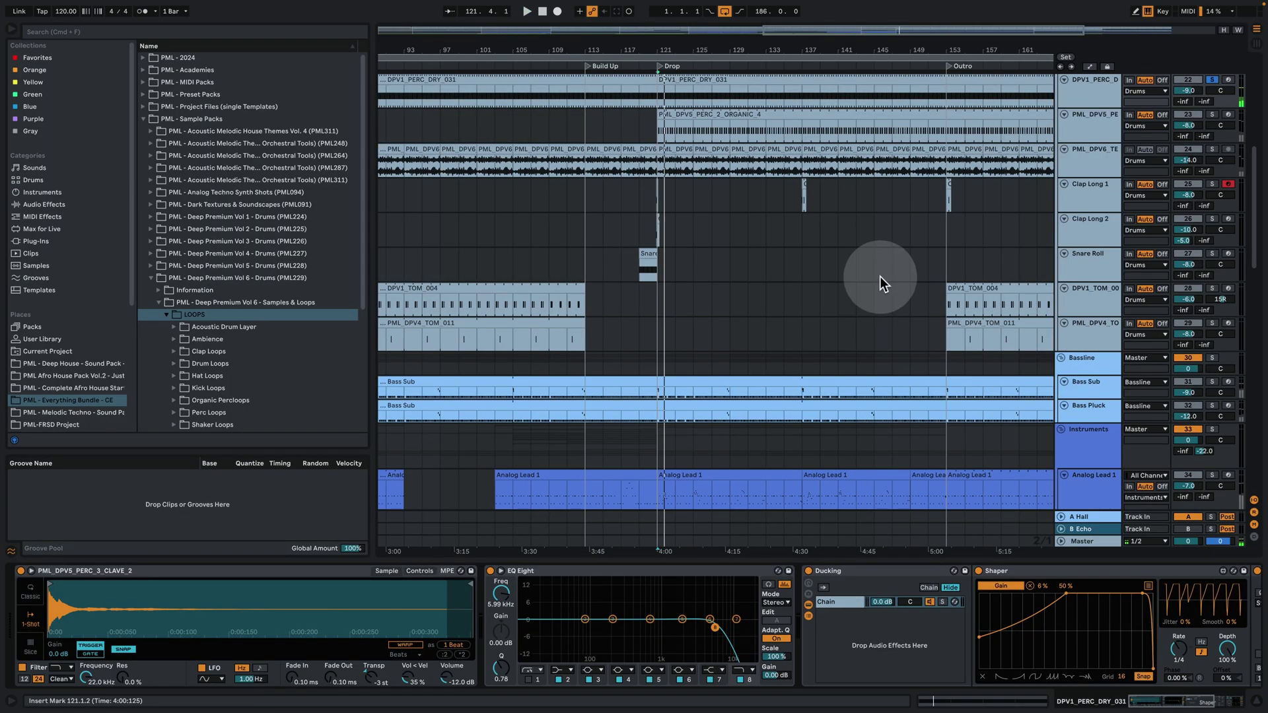
# Solo the PML_DPV5_PERC_2_ORGANIC_4 percussion track and play its clip from the Drop at bar 121
pyautogui.scroll(3, 1009, 230)
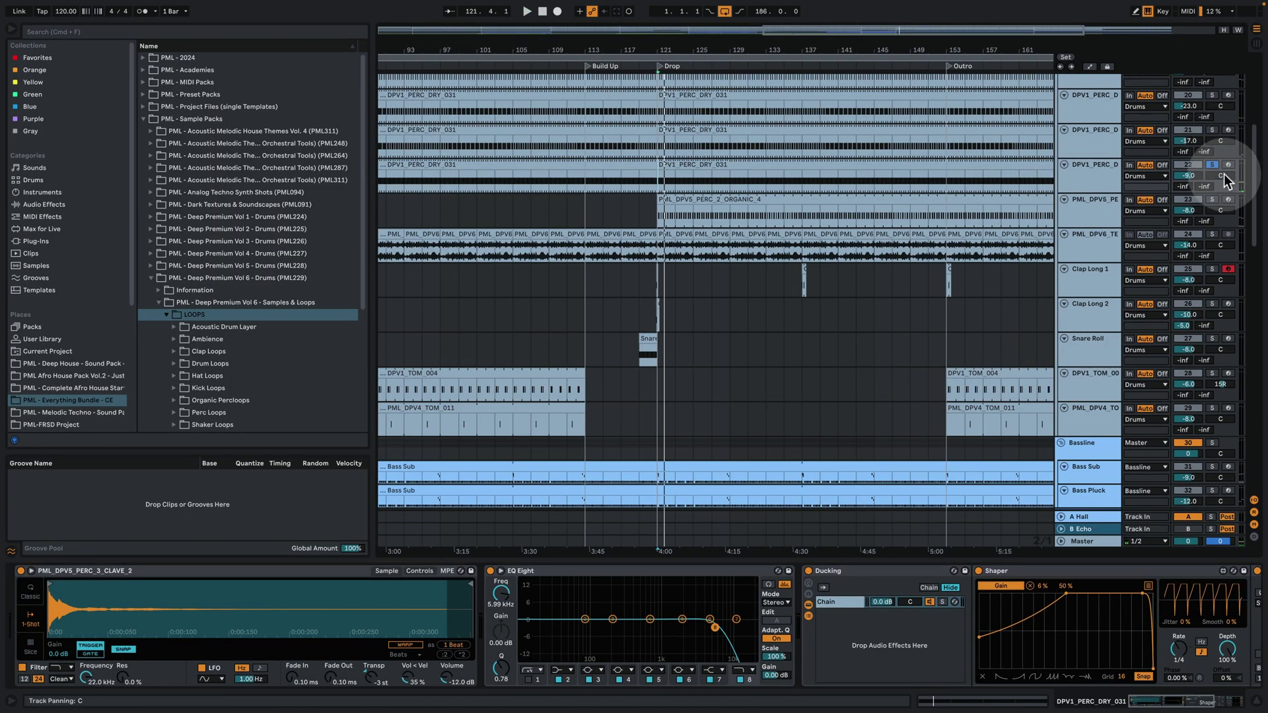
pyautogui.click(1093, 199)
pyautogui.click(714, 200)
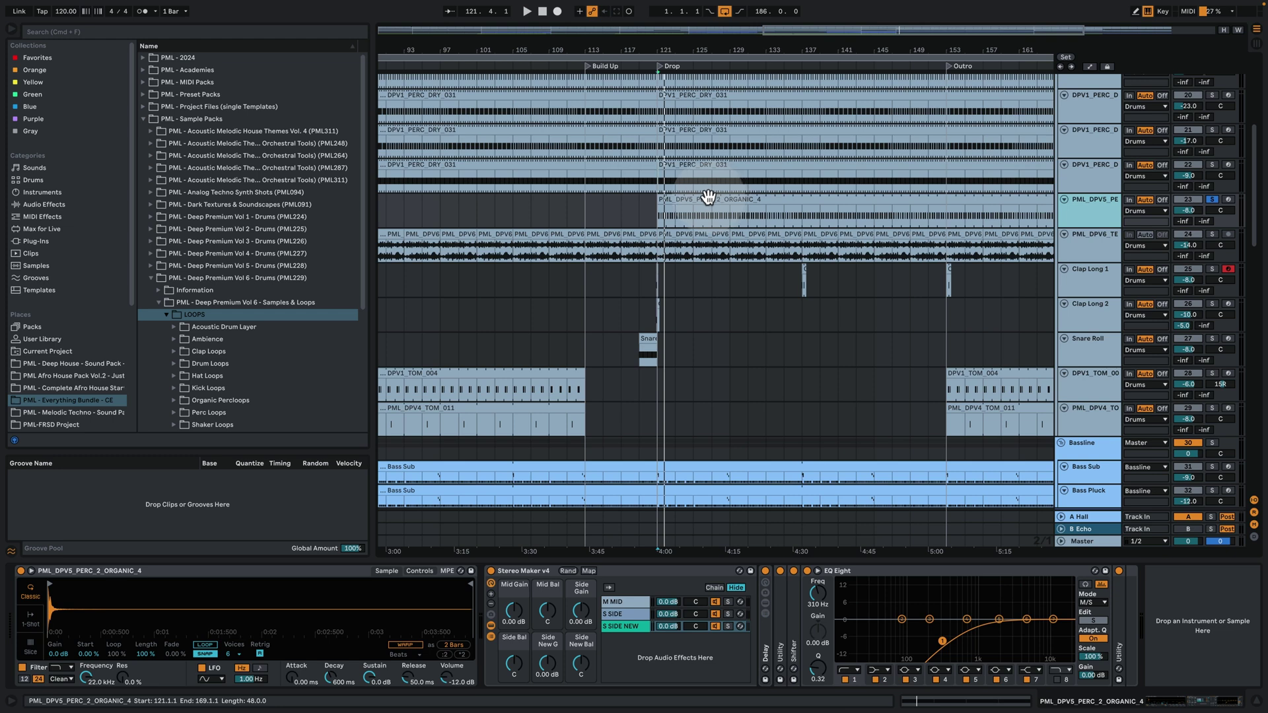
pyautogui.click(708, 198)
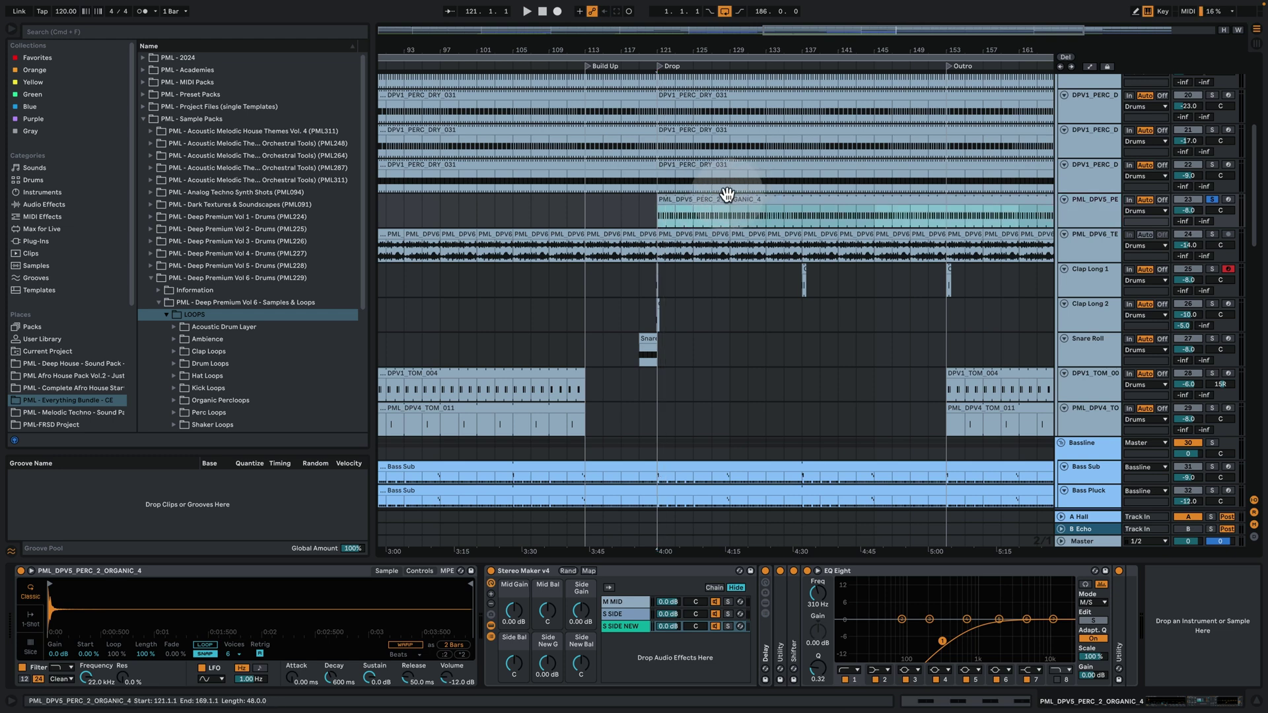
pyautogui.press('space')
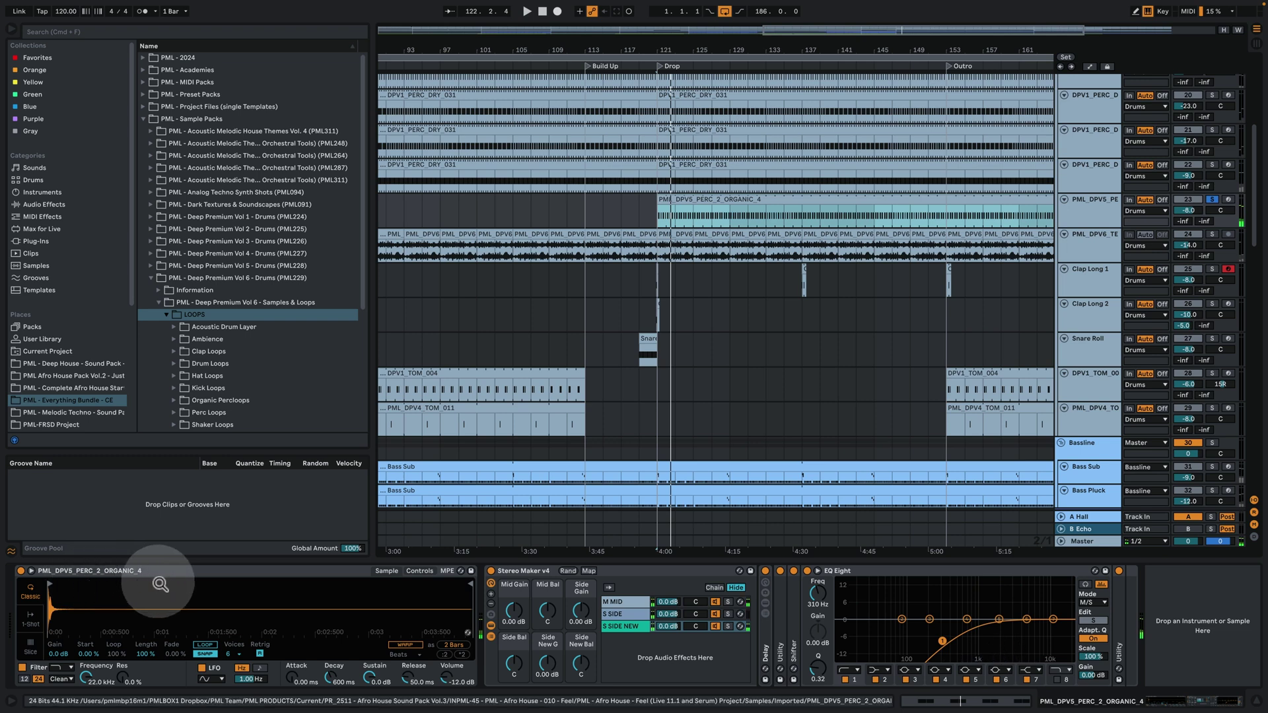
# Compare the PML_DPV5_PERC_2_ORGANIC_4 percussion with its audio effects bypassed and re-enabled, playing each version from the Drop
pyautogui.click(494, 572)
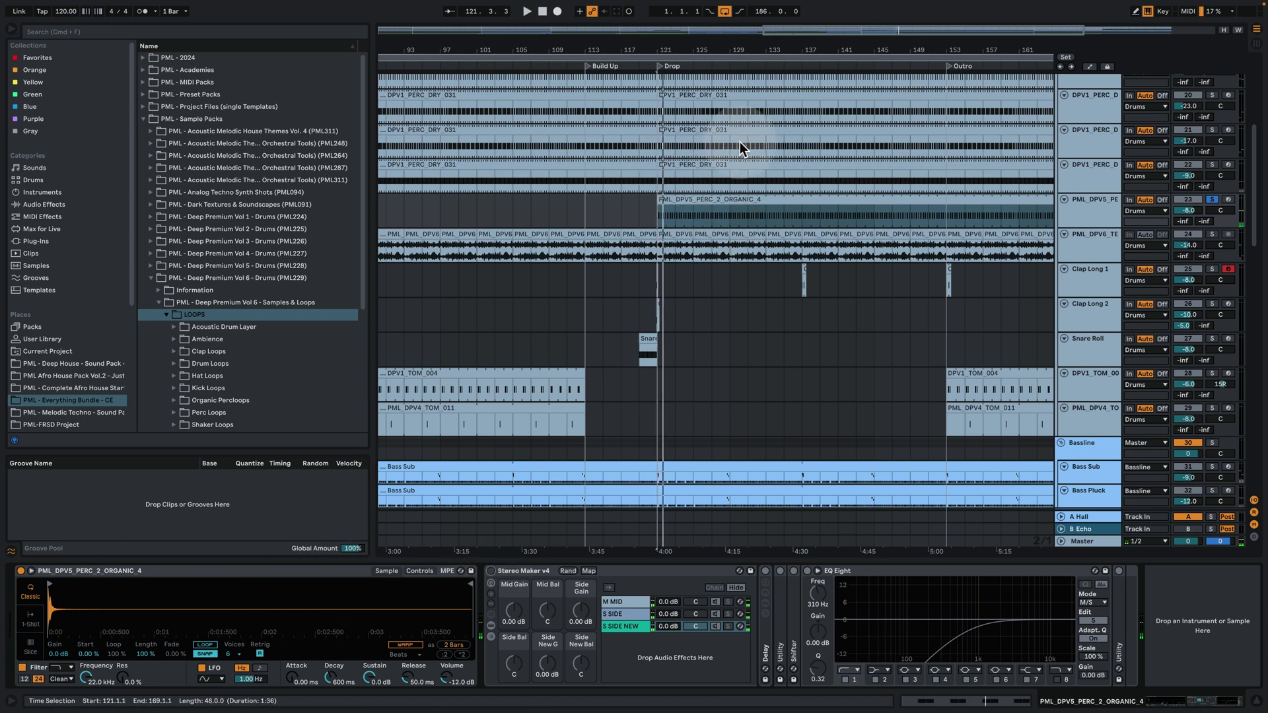
pyautogui.press('space')
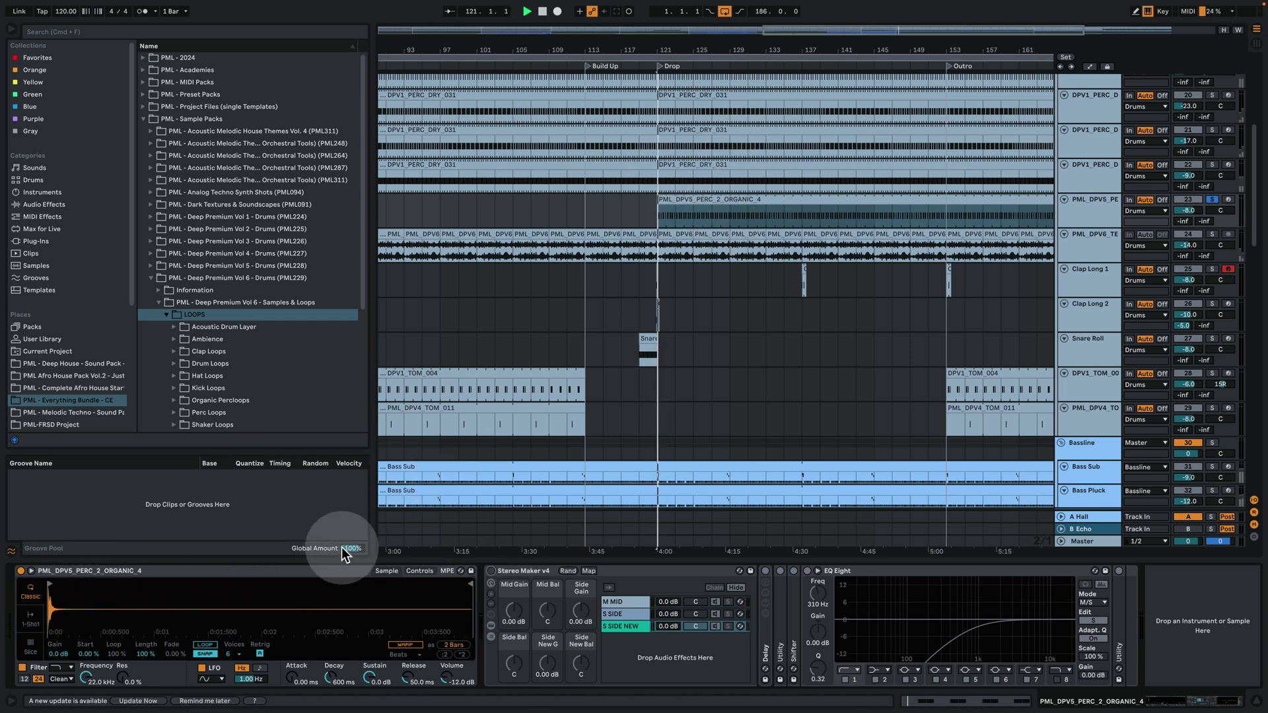
pyautogui.press('space')
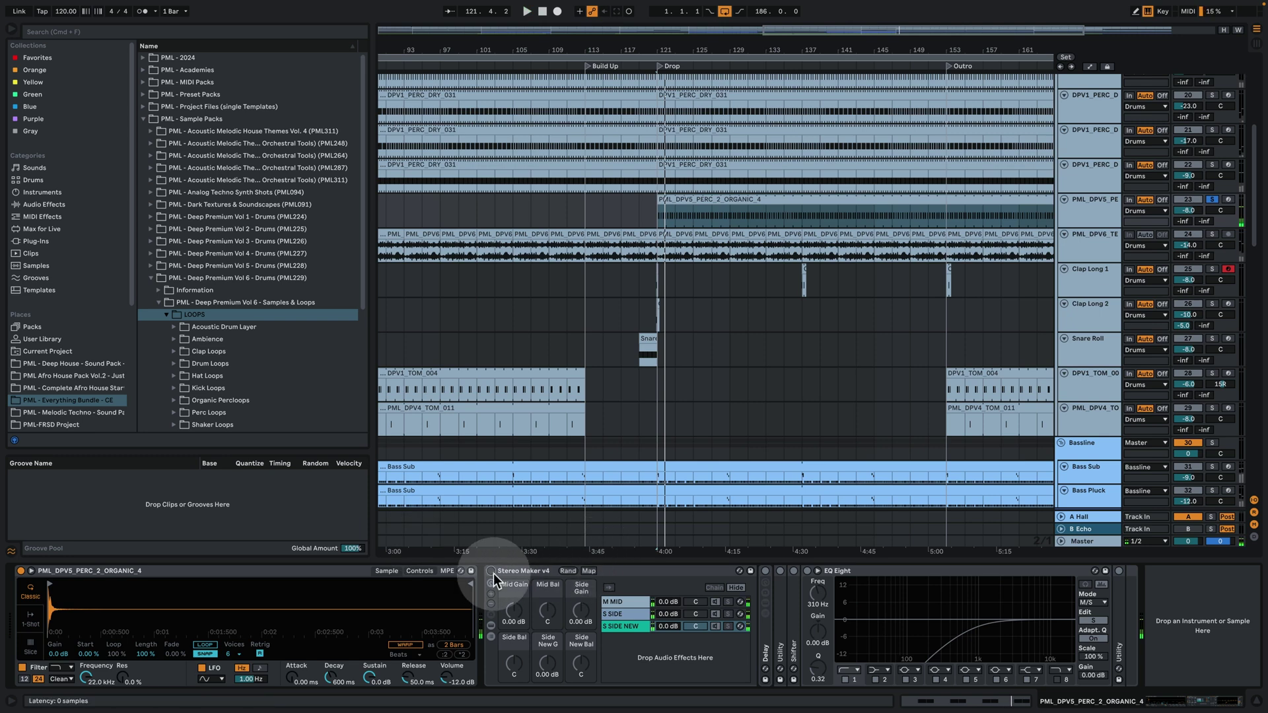
pyautogui.click(490, 571)
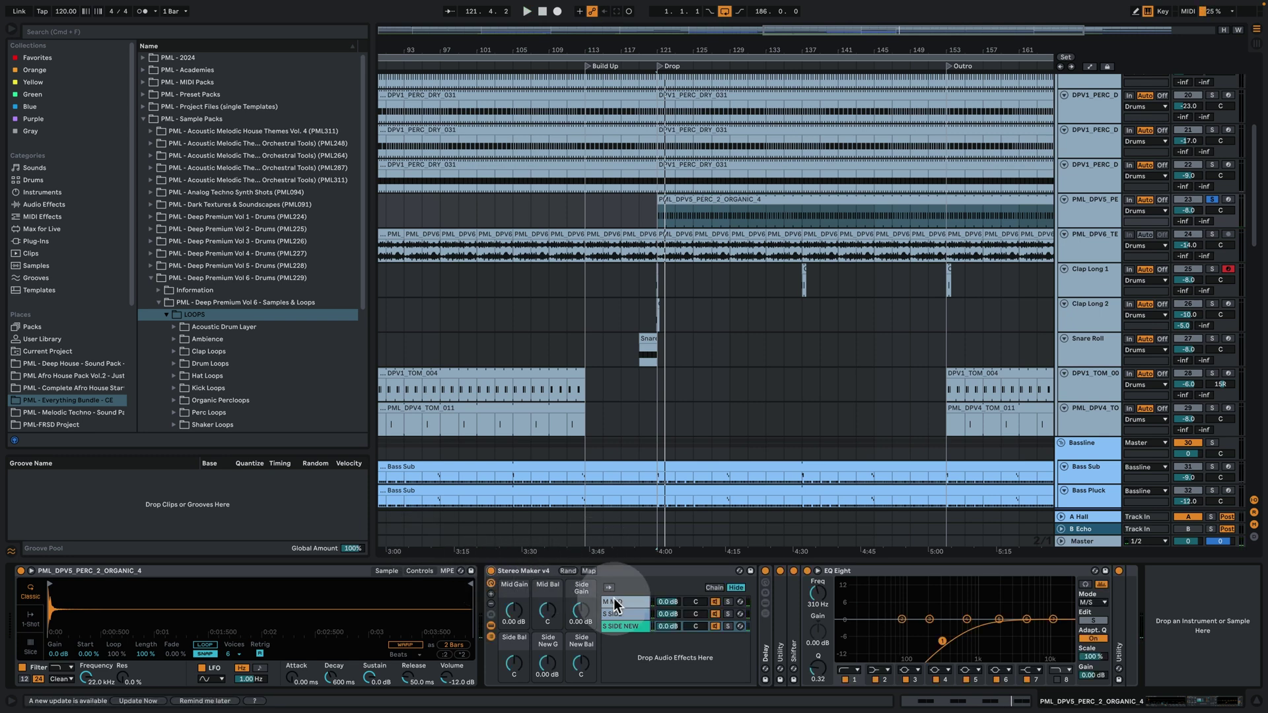
pyautogui.press('space')
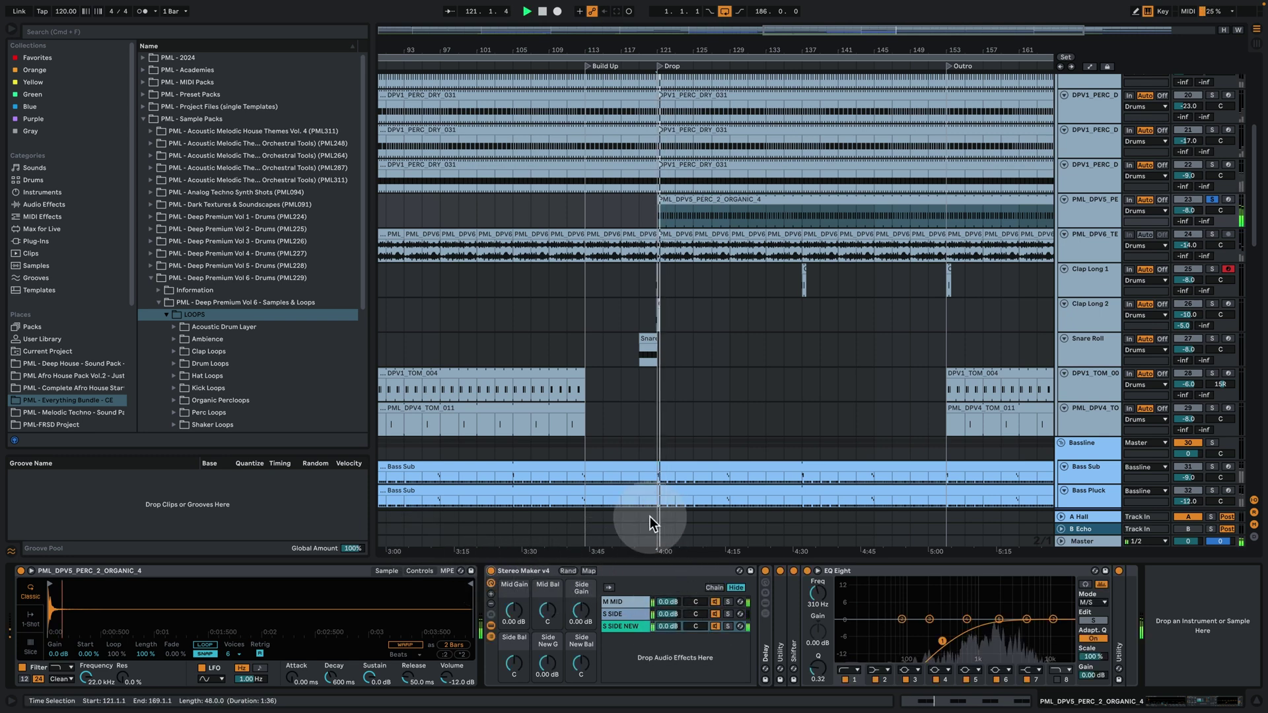
pyautogui.press('space')
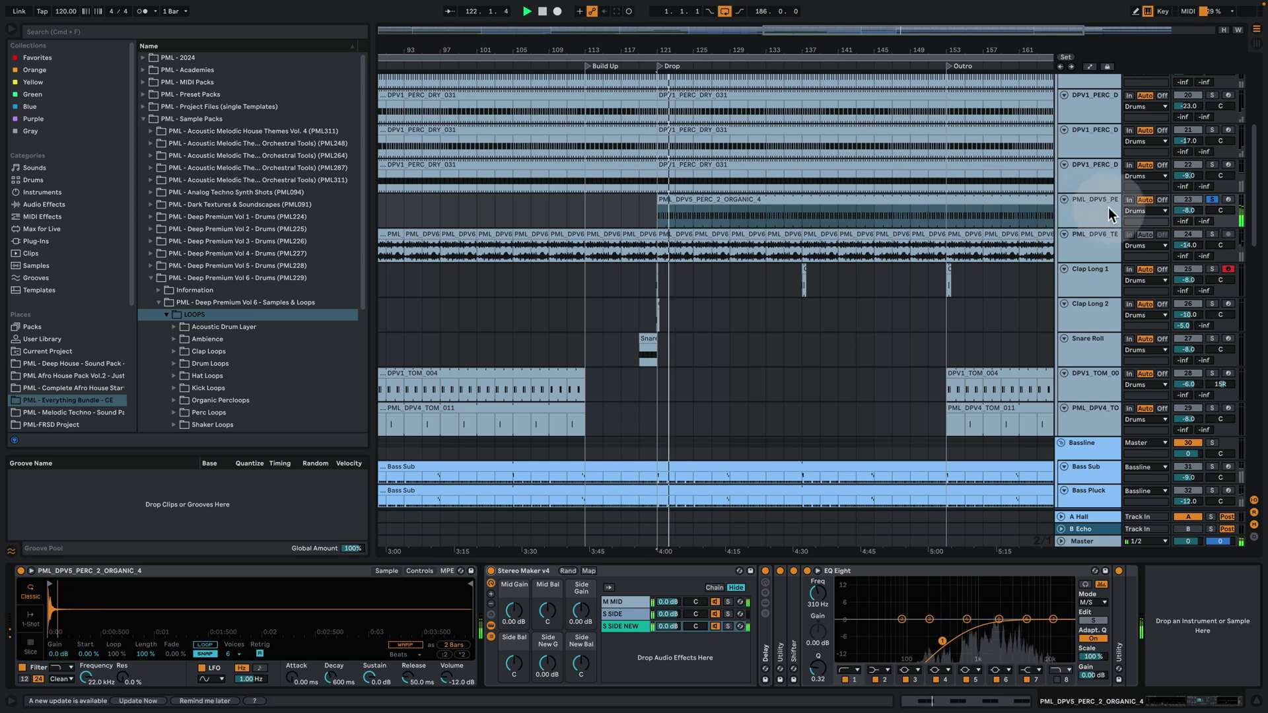
# Solo all the percussion tracks from DPV1_PERC_DRY_025 to PML_DPV5_PERC_2_ORGANIC_4 and play them together from the Drop
pyautogui.scroll(2, 1188, 193)
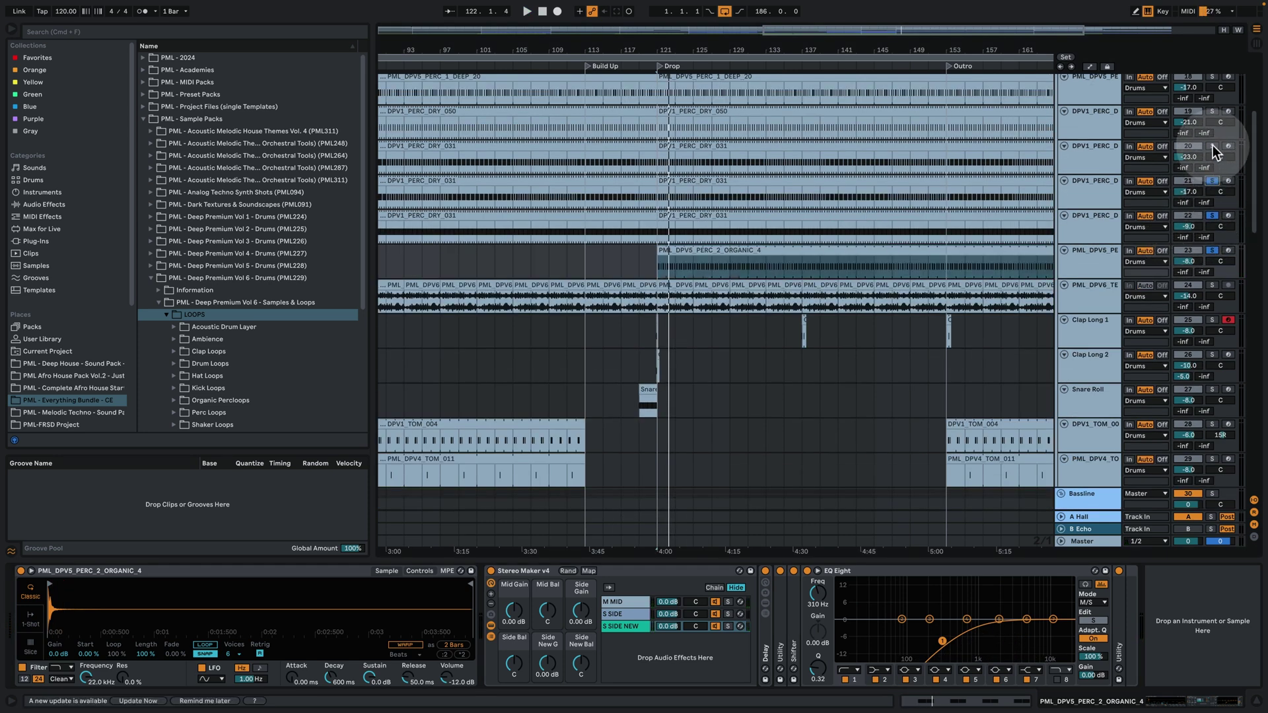
pyautogui.click(1212, 112)
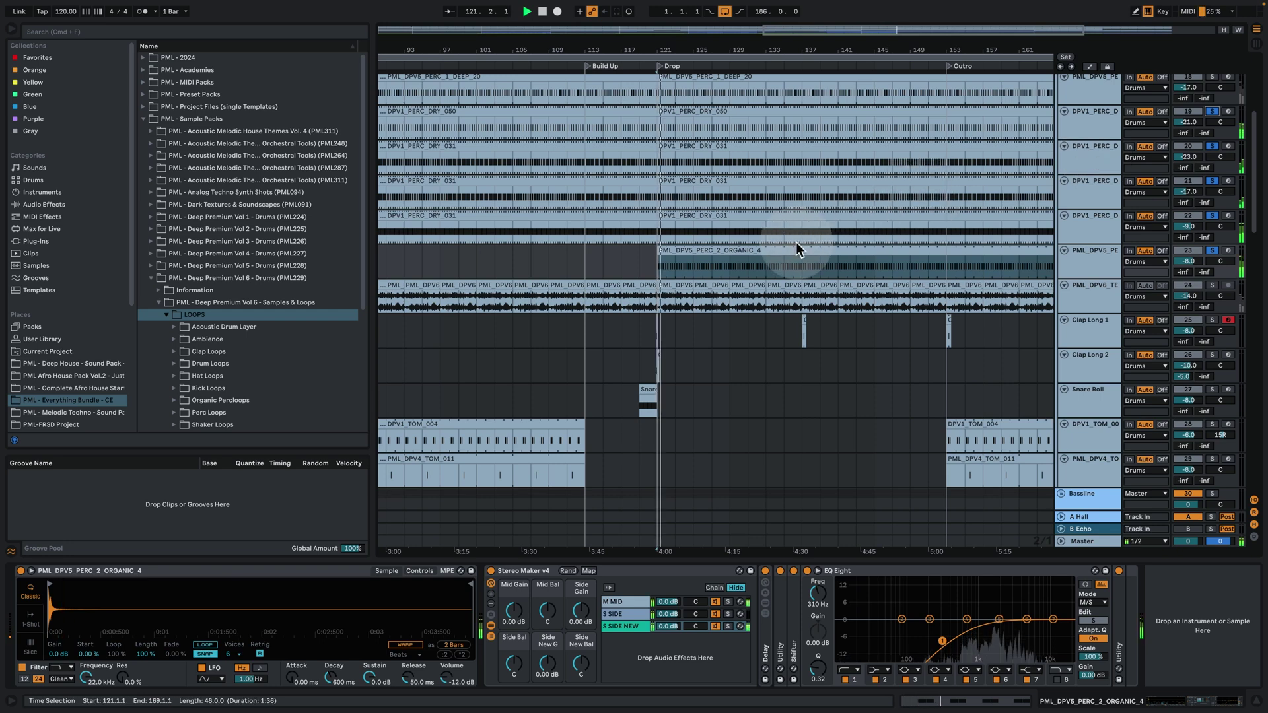
pyautogui.click(760, 250)
pyautogui.press('space')
pyautogui.scroll(2, 956, 279)
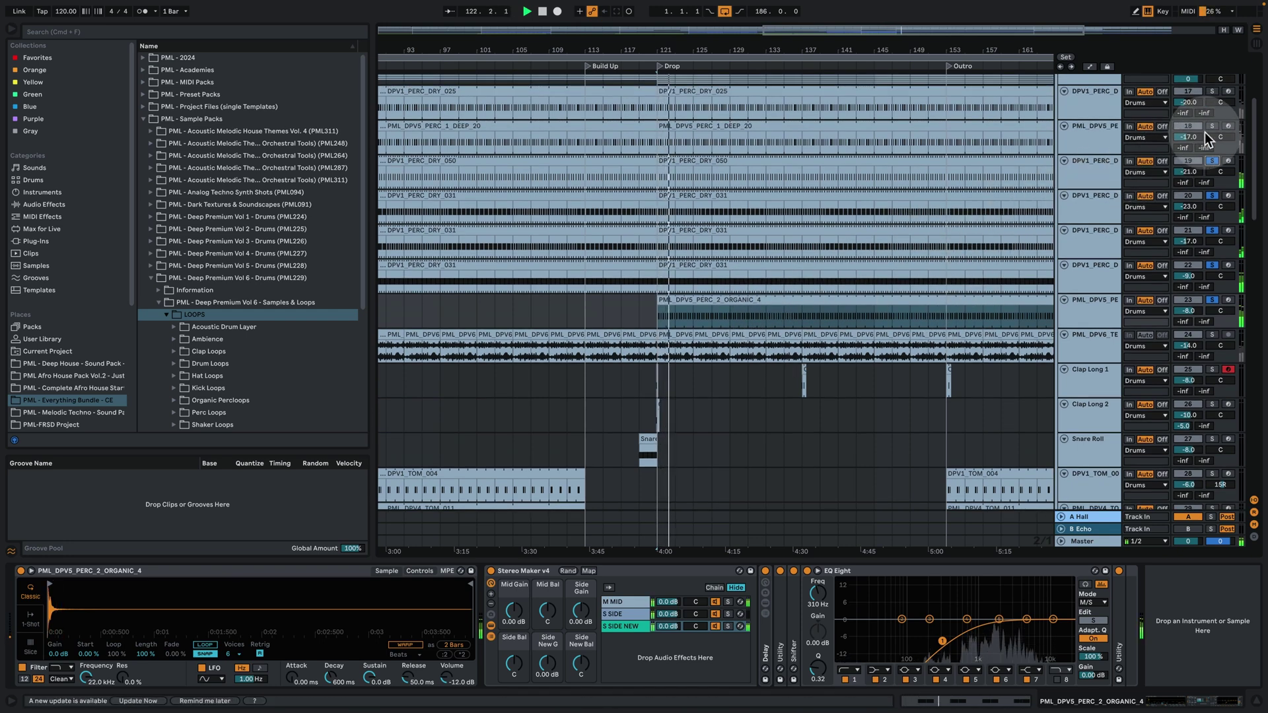
pyautogui.click(1212, 126)
pyautogui.scroll(2, 1213, 133)
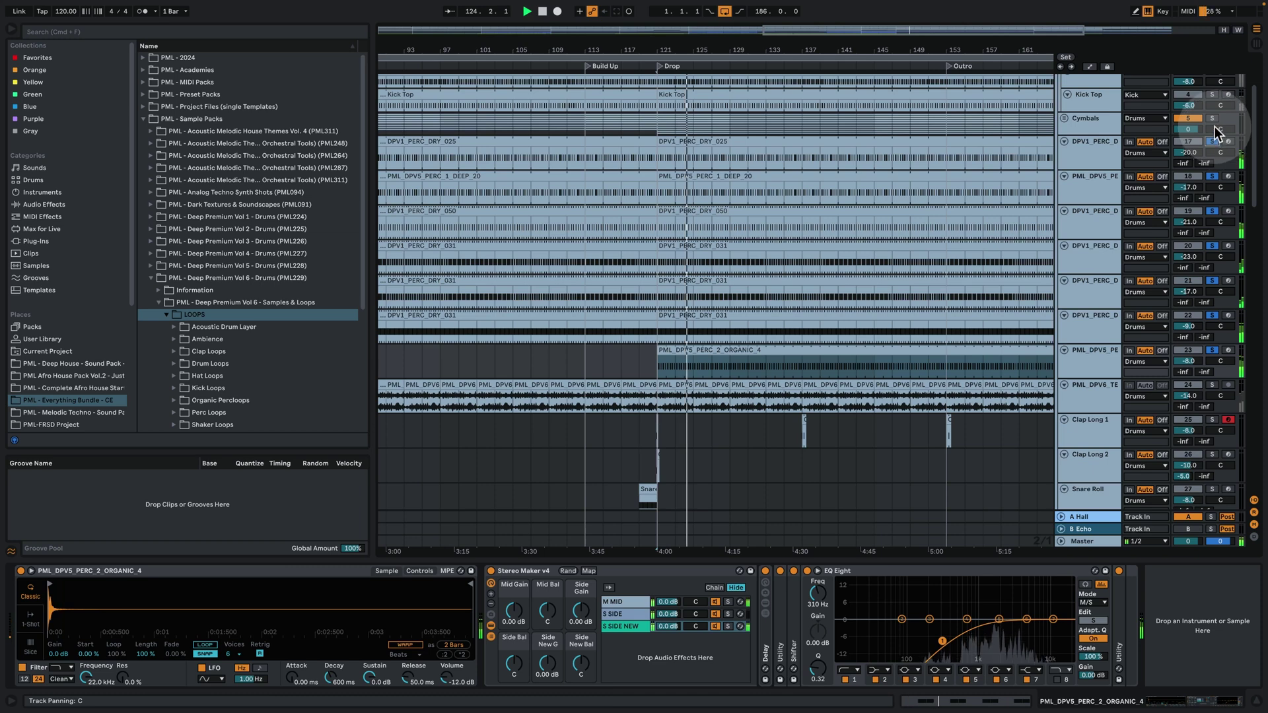
# Play the soloed percussion tracks together with the soloed Kick group from the Drop
pyautogui.scroll(3, 1218, 132)
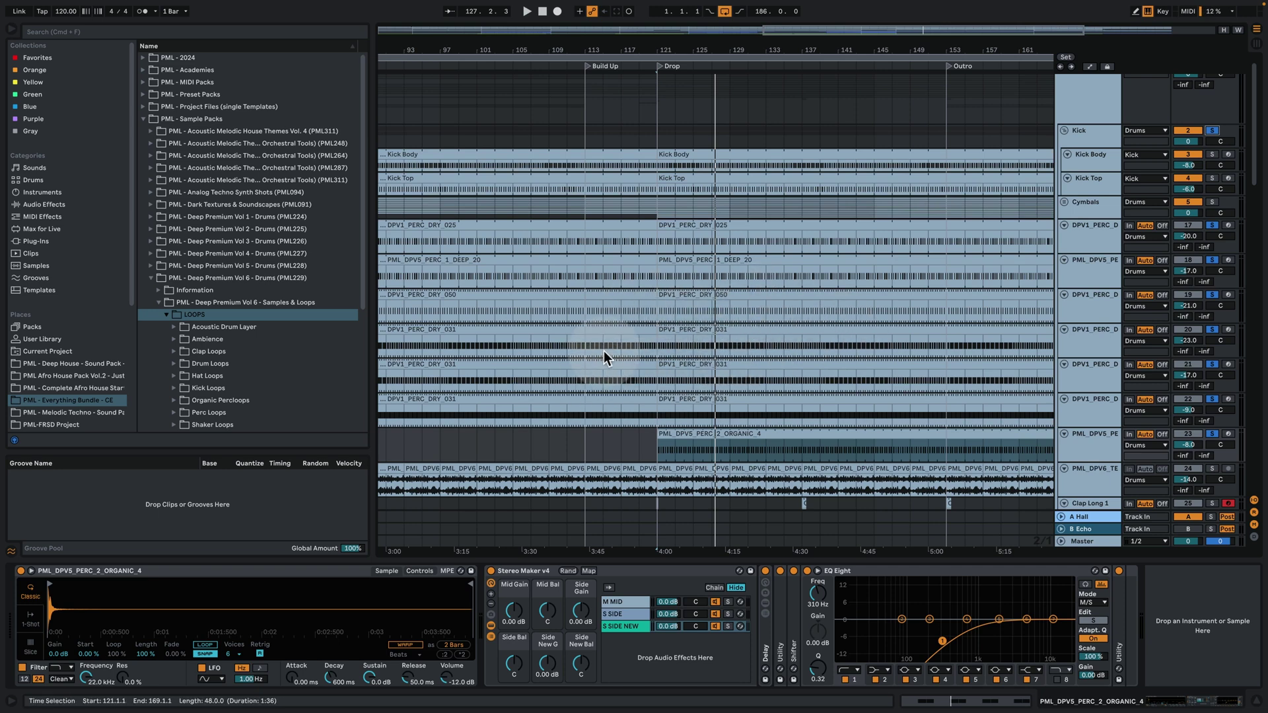
pyautogui.scroll(-3, 846, 406)
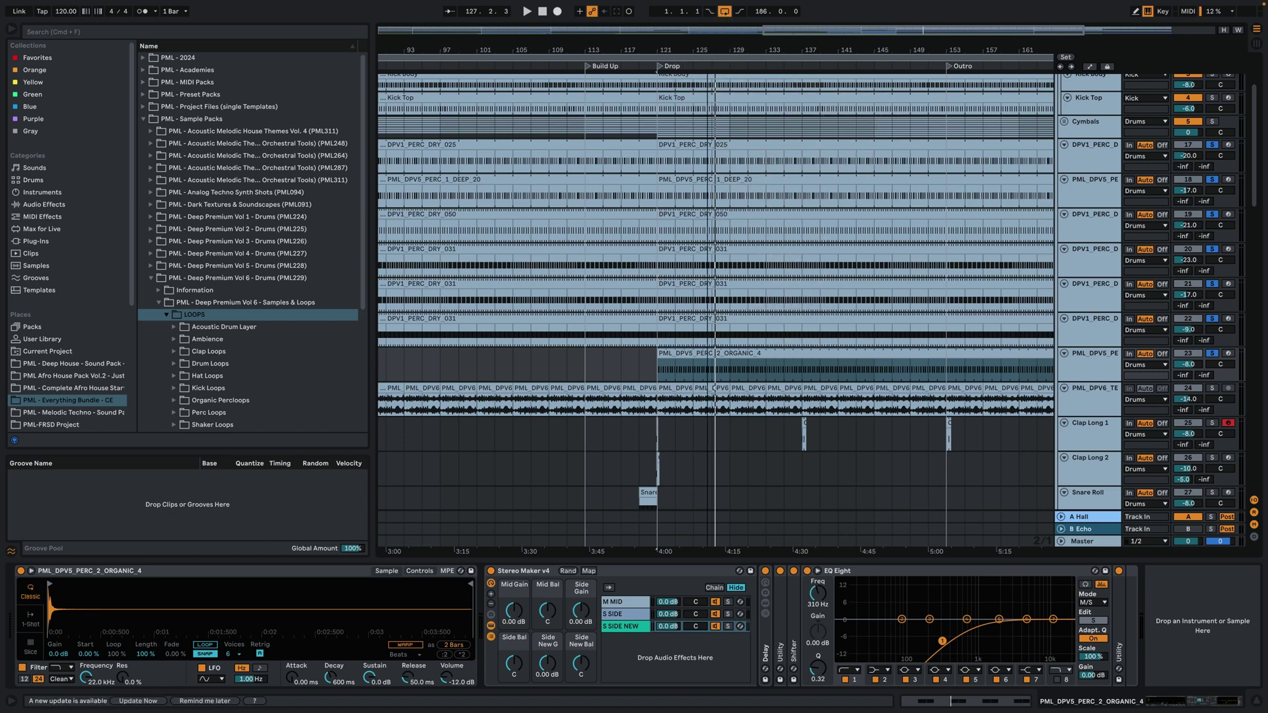
# Solo the PML_DPV6_TE_Percloop_009_122BPM track and play its loop from the Drop at bar 121
pyautogui.moveTo(706, 52); pyautogui.dragTo(745, 87)
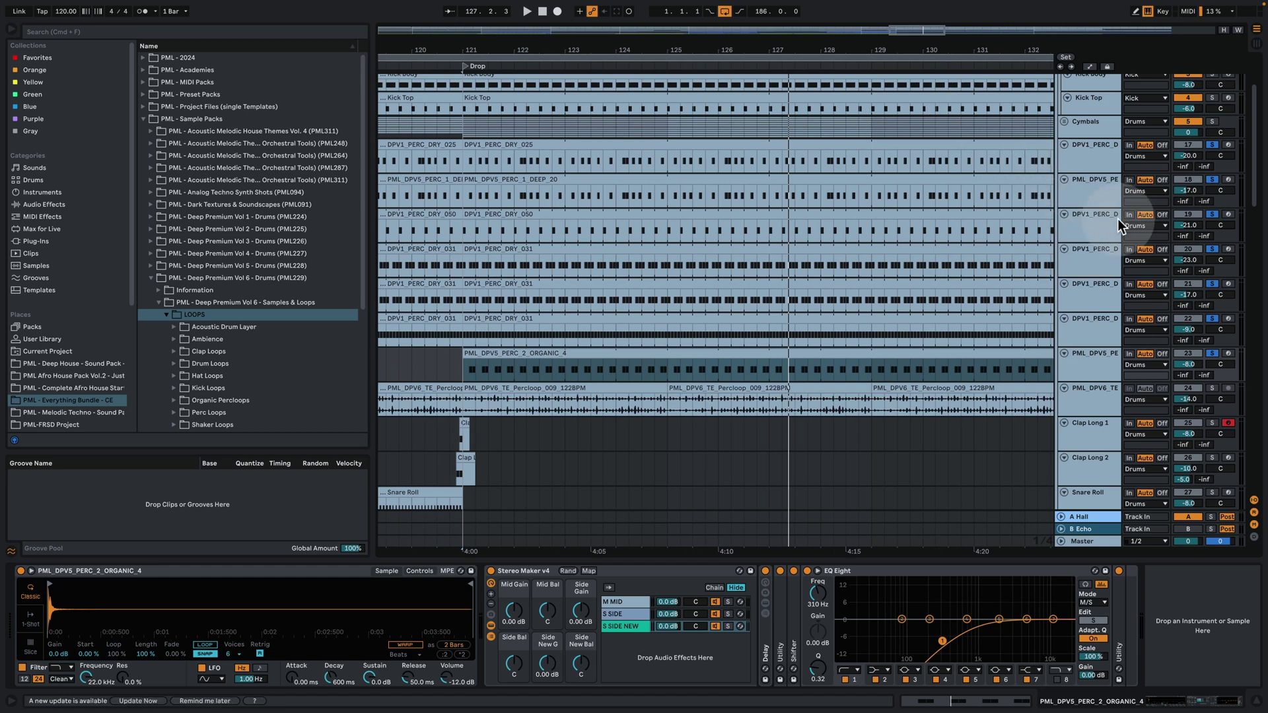
pyautogui.click(1212, 388)
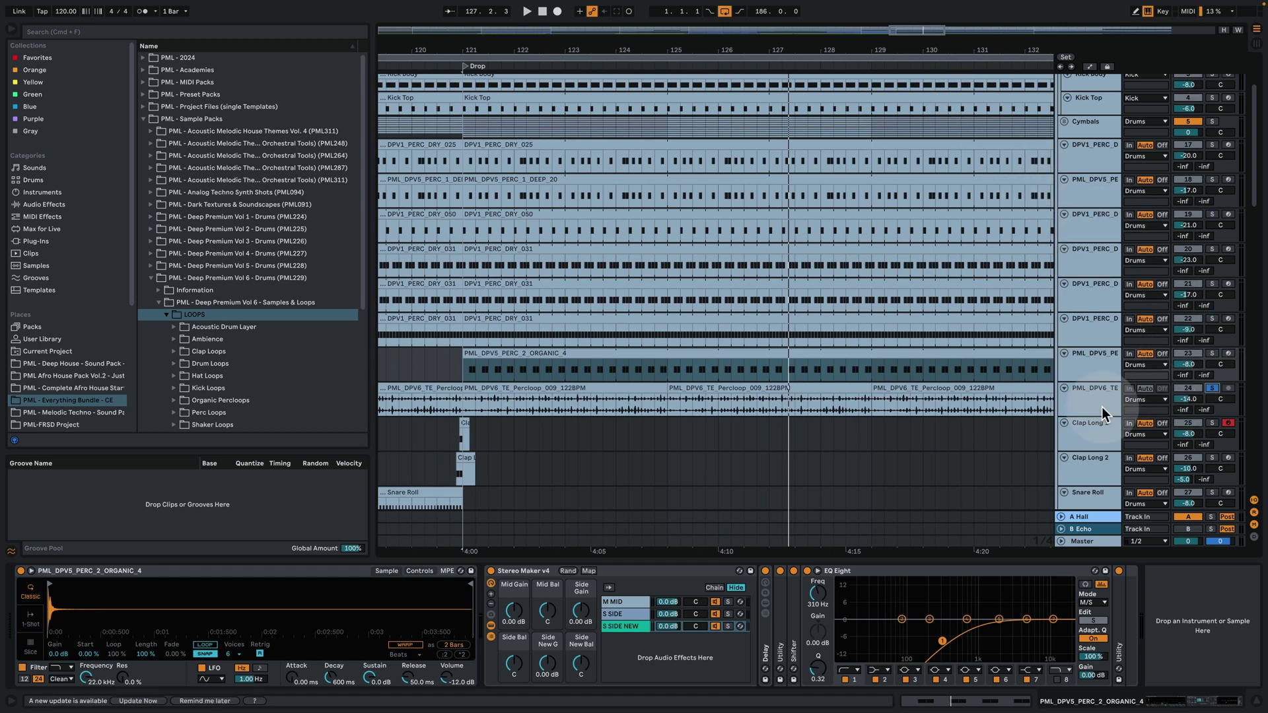
pyautogui.click(564, 387)
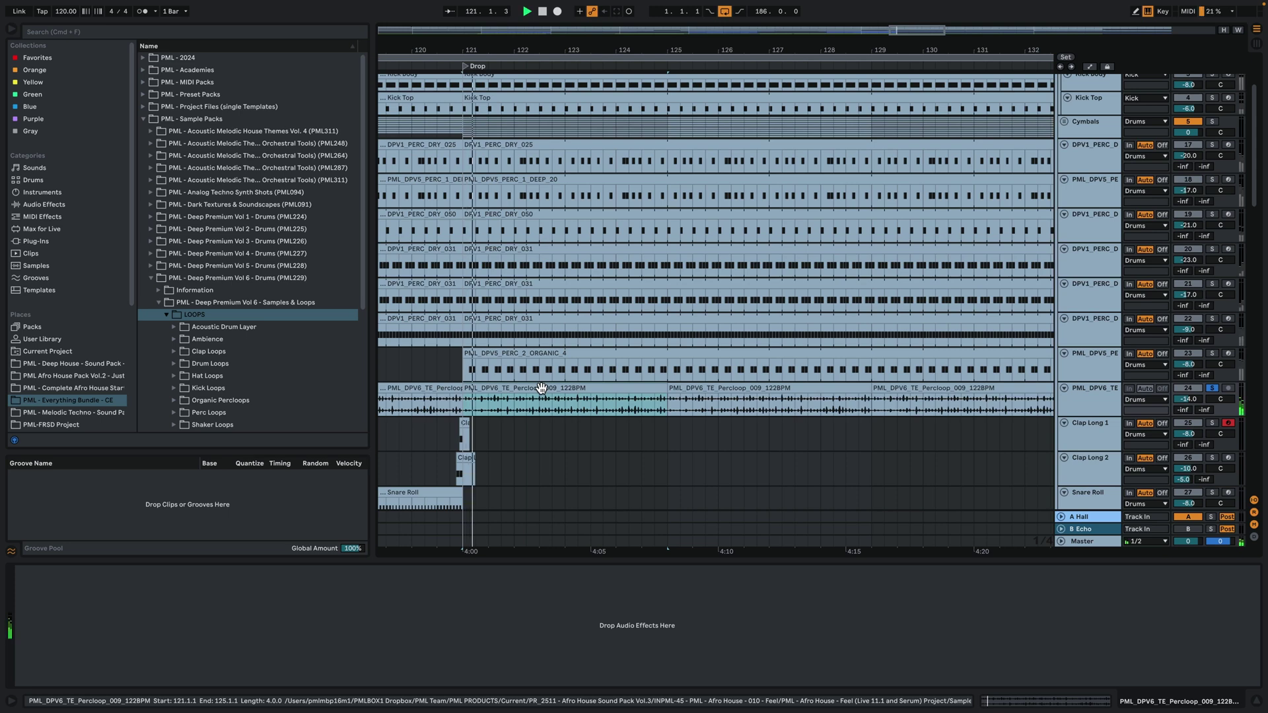
pyautogui.press('space')
# Solo the Kick group along with the Percloop_009 track and play the two together from bar 121
pyautogui.scroll(2, 917, 351)
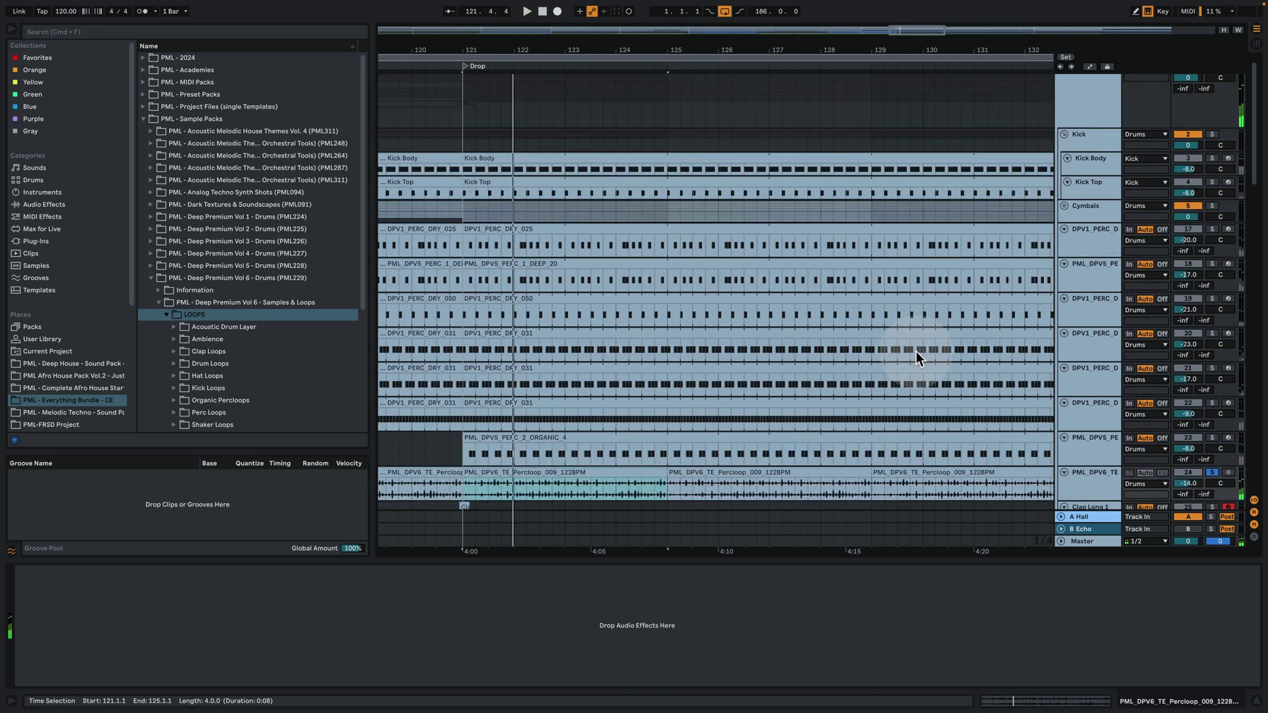
pyautogui.scroll(2, 950, 283)
pyautogui.click(1211, 127)
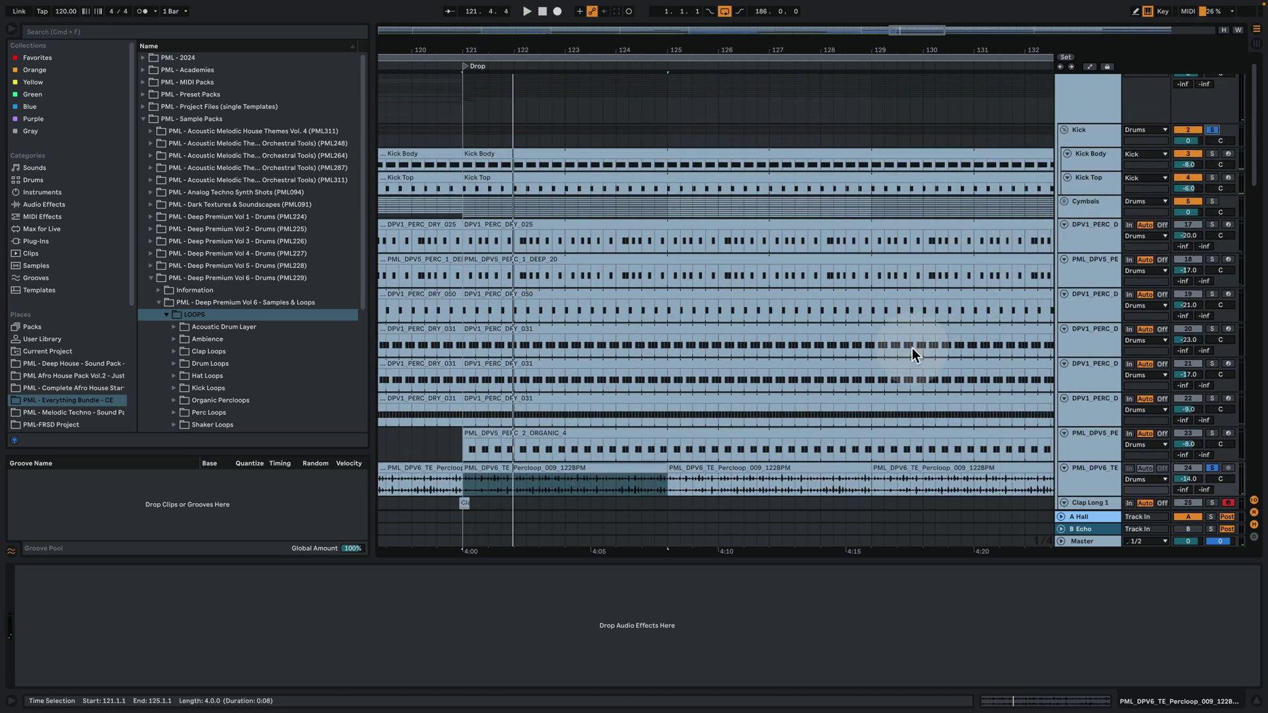
pyautogui.scroll(-2, 859, 331)
pyautogui.press('space')
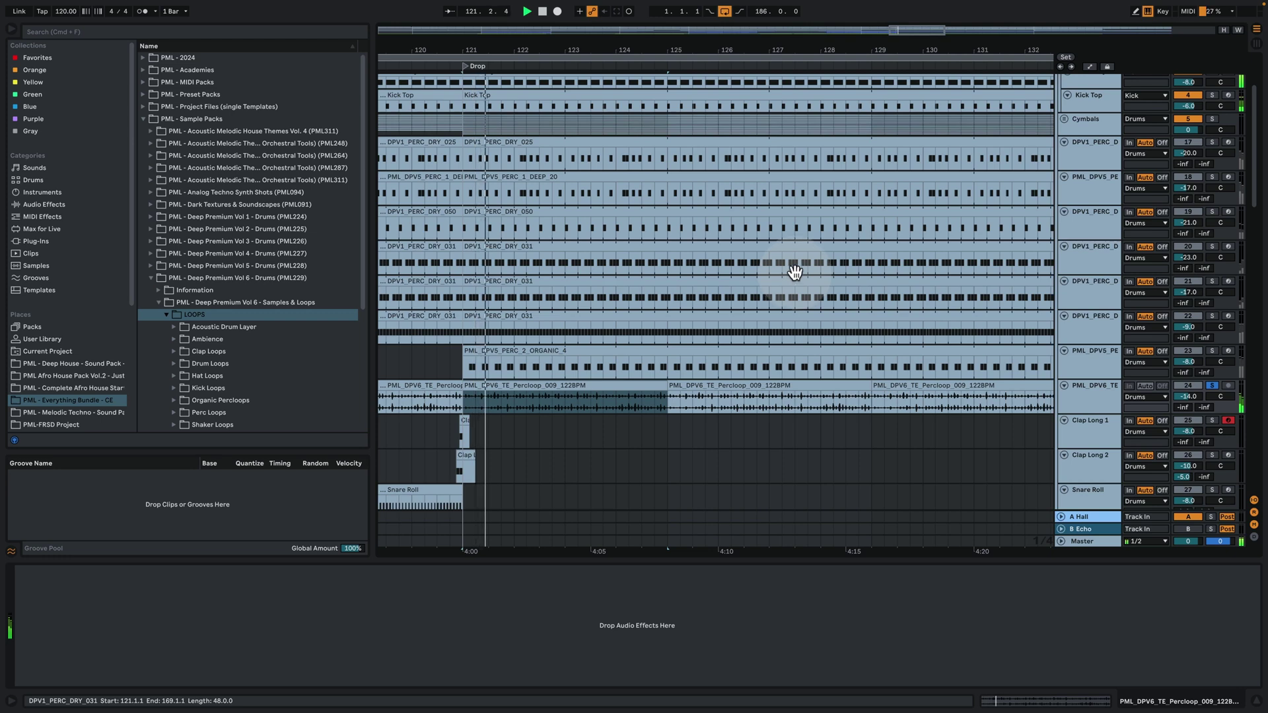
pyautogui.click(490, 367)
pyautogui.press('space')
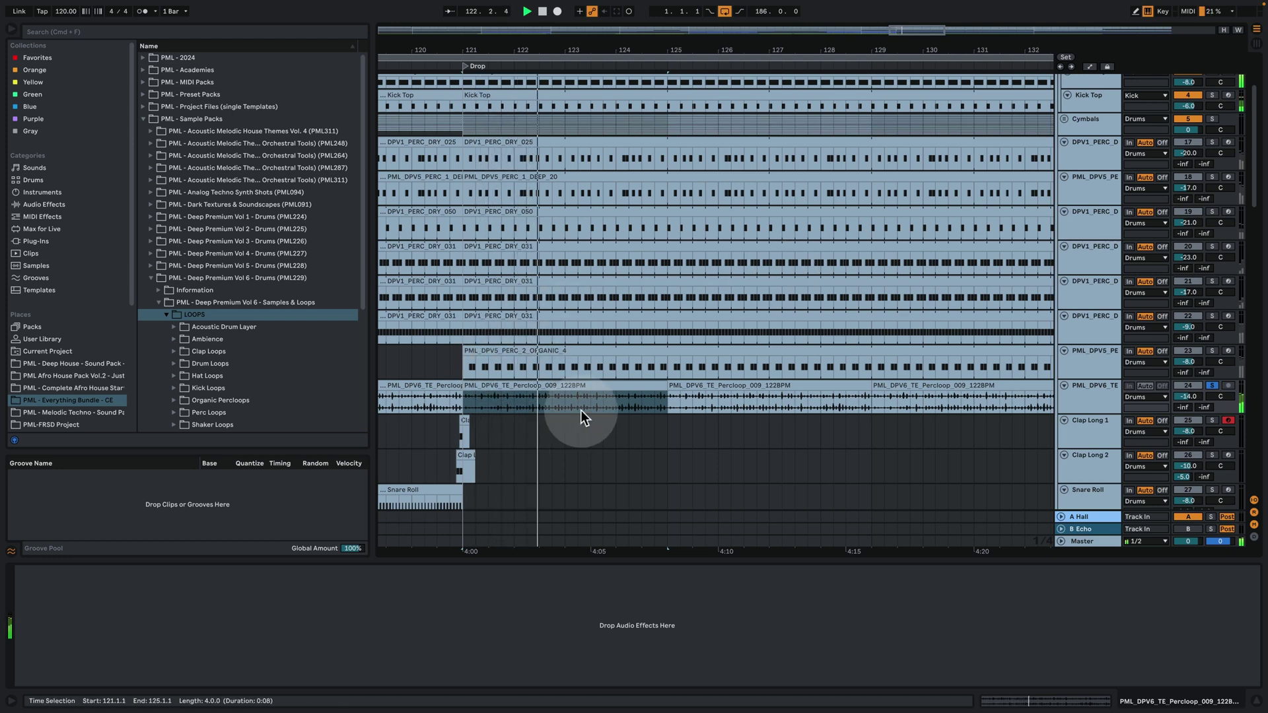
pyautogui.click(514, 405)
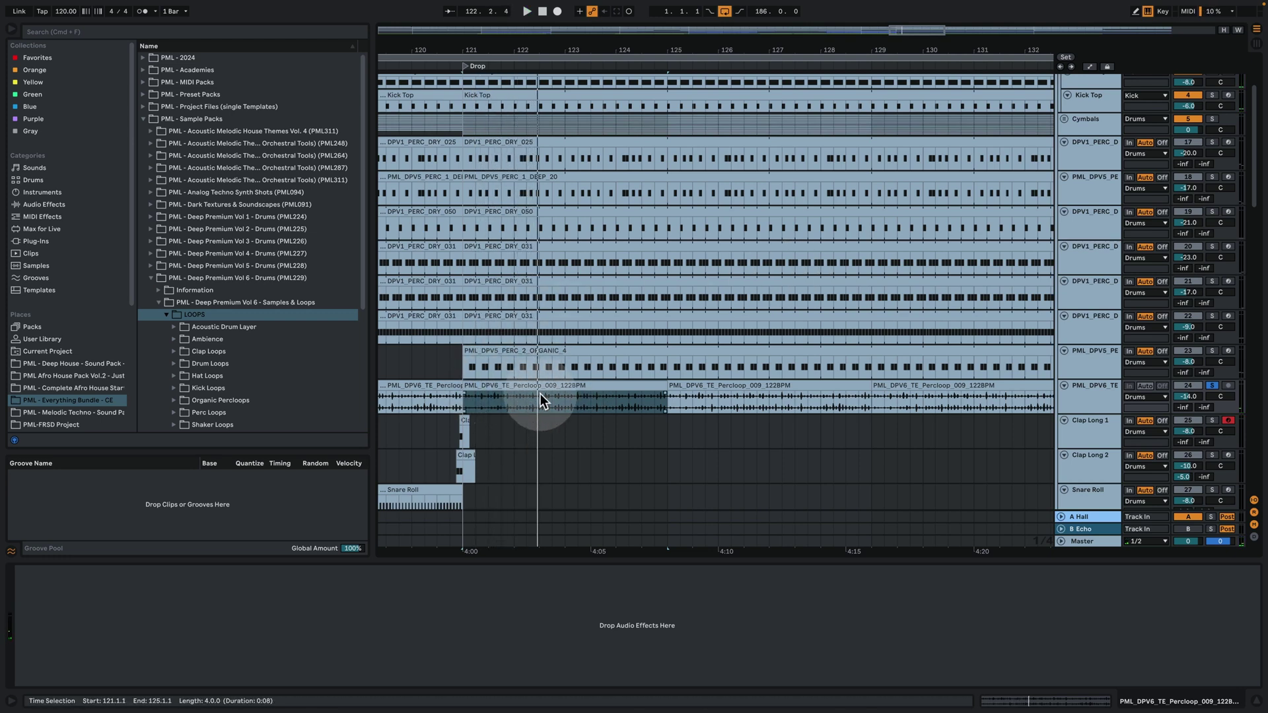
pyautogui.click(513, 390)
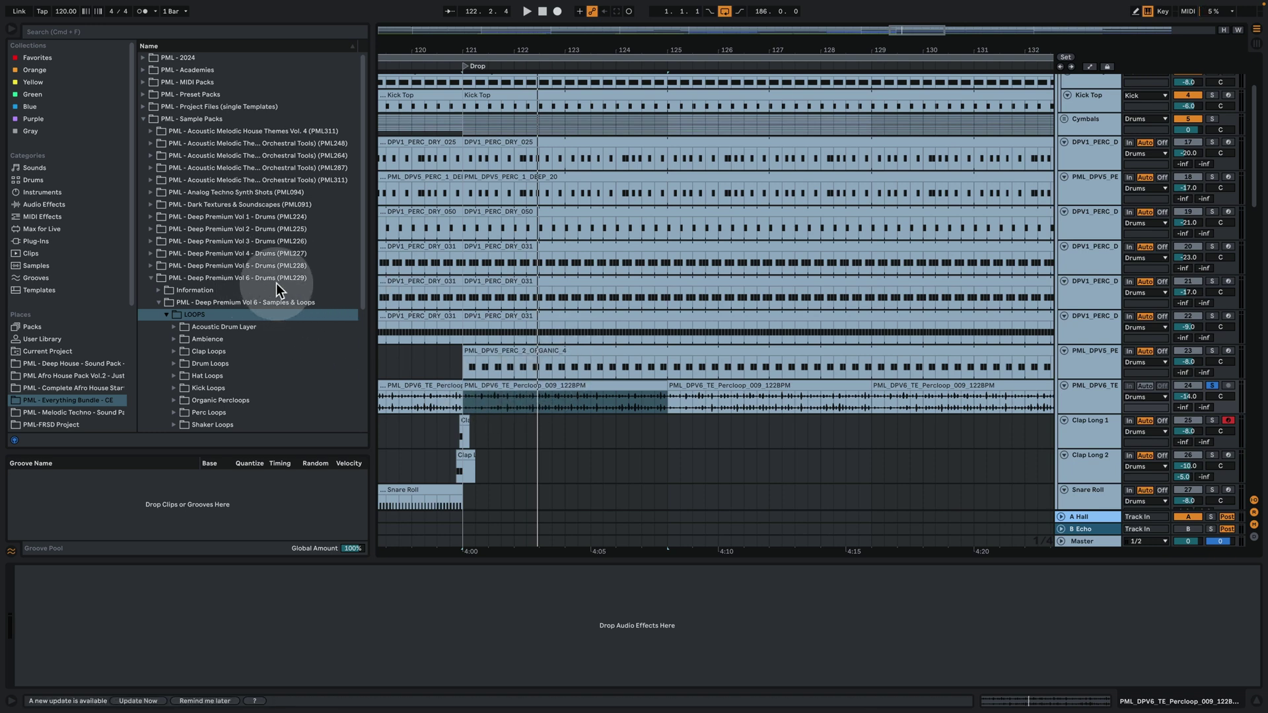
# Solo and unfold the Cymbals group, then play all its shaker, hi-hat and ride layers from the Drop
pyautogui.scroll(3, 764, 283)
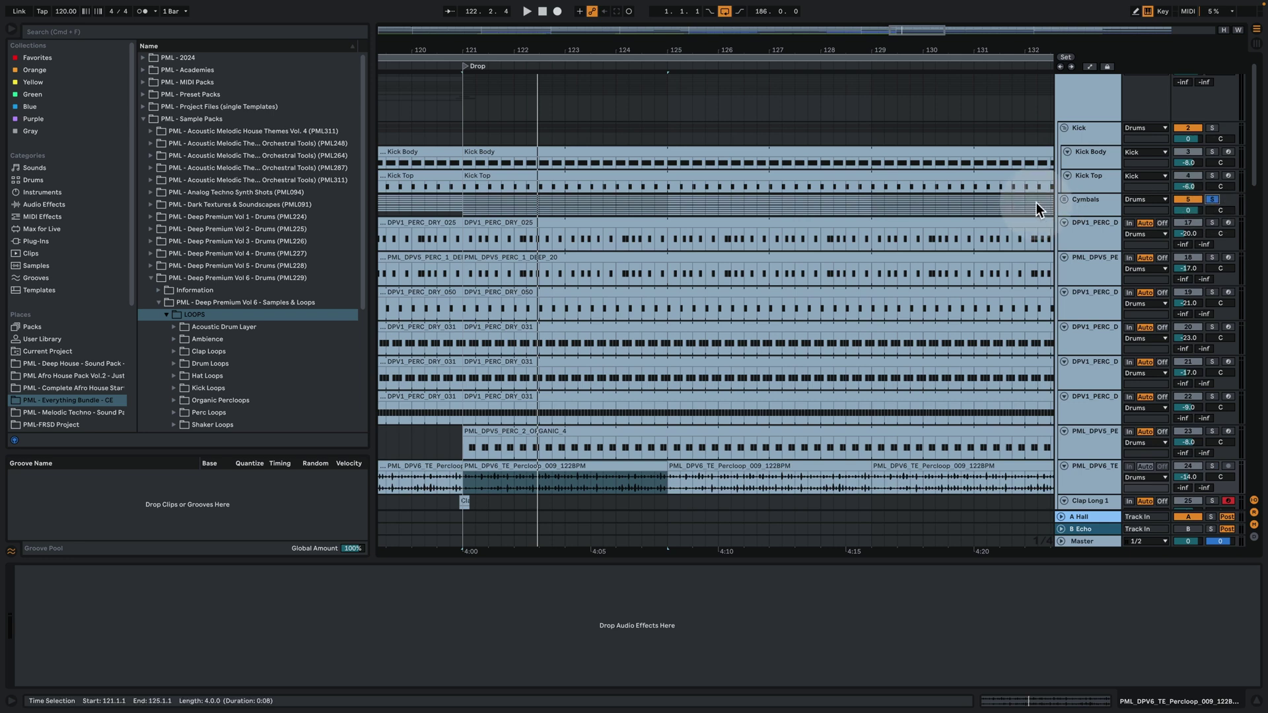
pyautogui.click(1065, 200)
pyautogui.press('space')
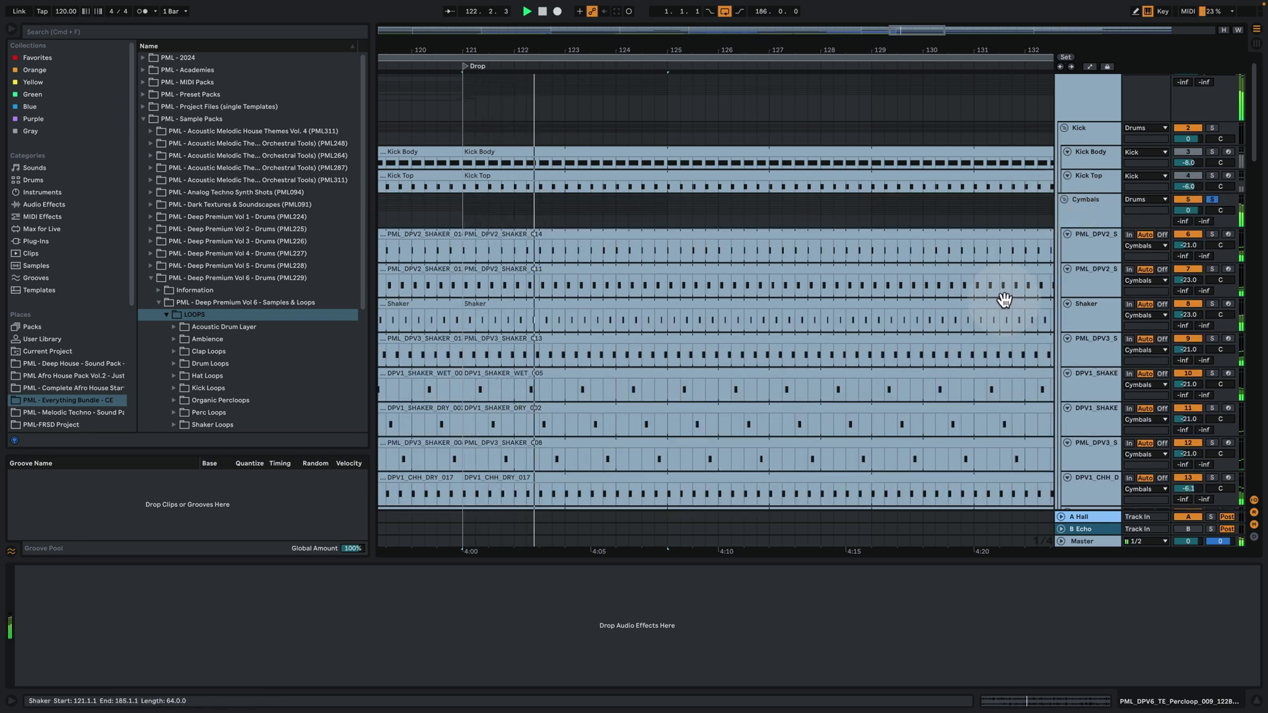
pyautogui.scroll(-2, 1007, 300)
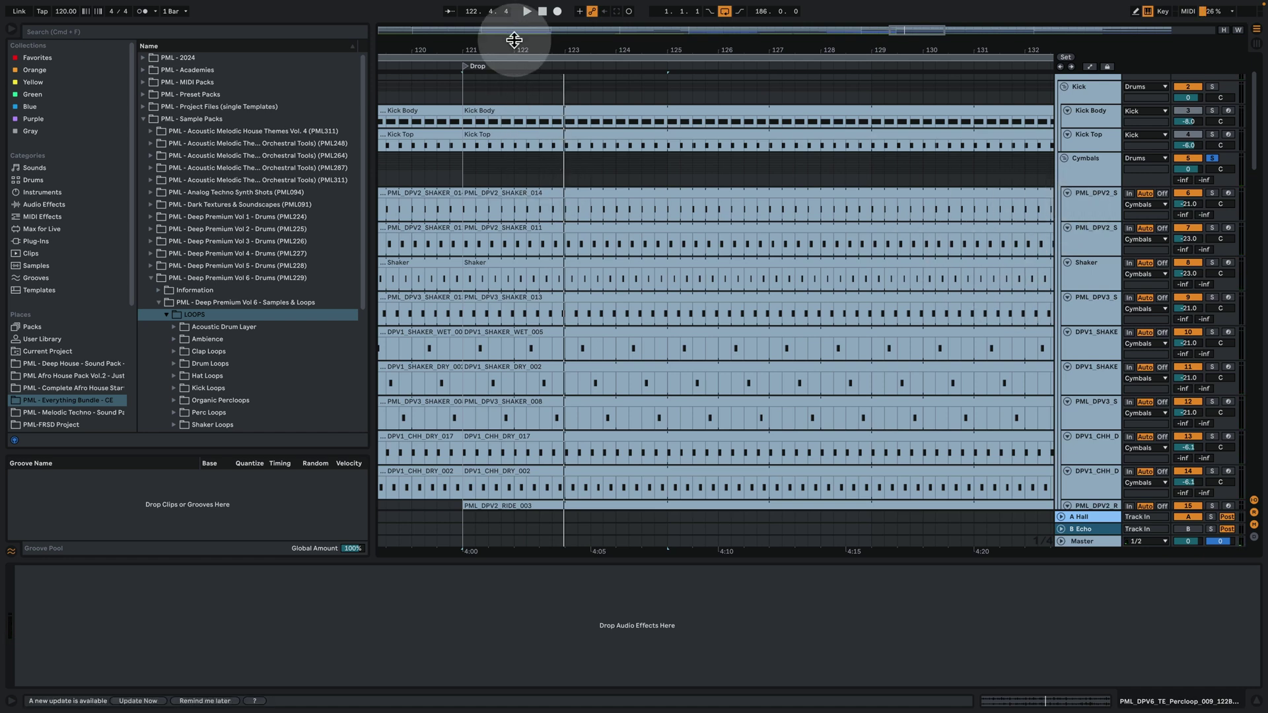
# Solo the PML_DPV6_SV_Shakerloop_004_121BPM track in the Cymbals group and play it from the Drop with its effects displayed
pyautogui.moveTo(519, 47); pyautogui.dragTo(690, 149)
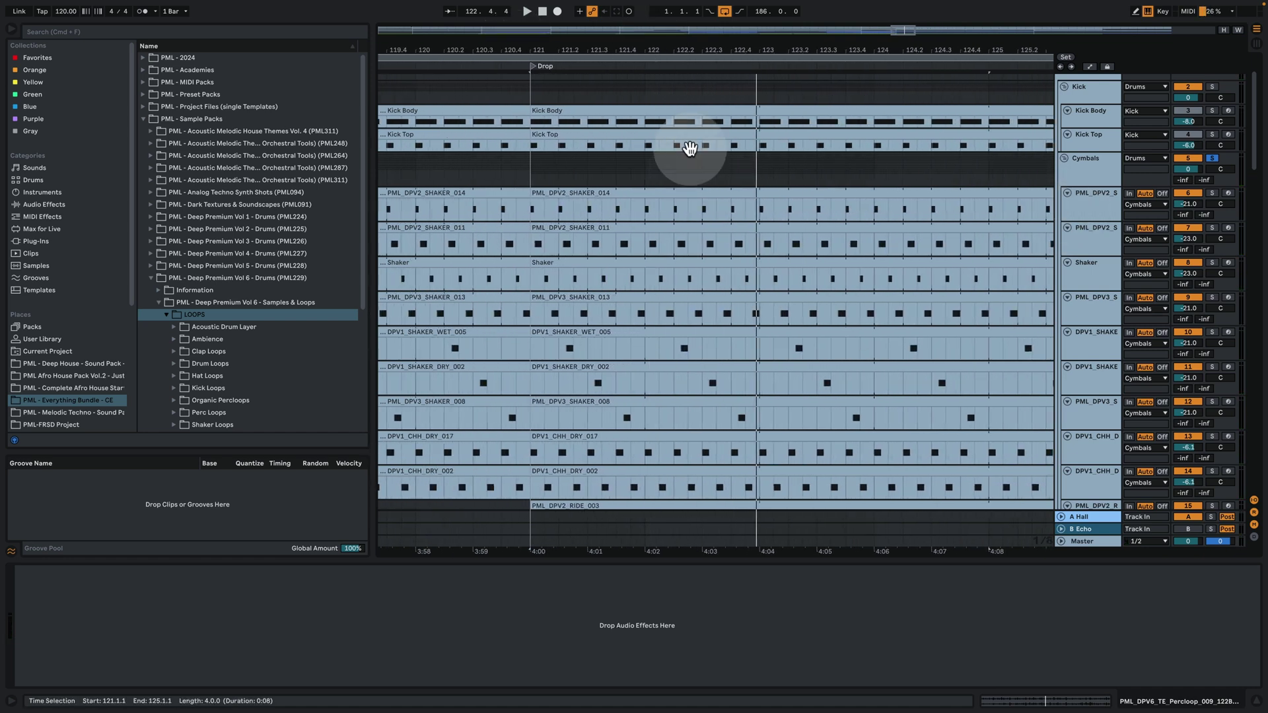
pyautogui.scroll(-4, 772, 276)
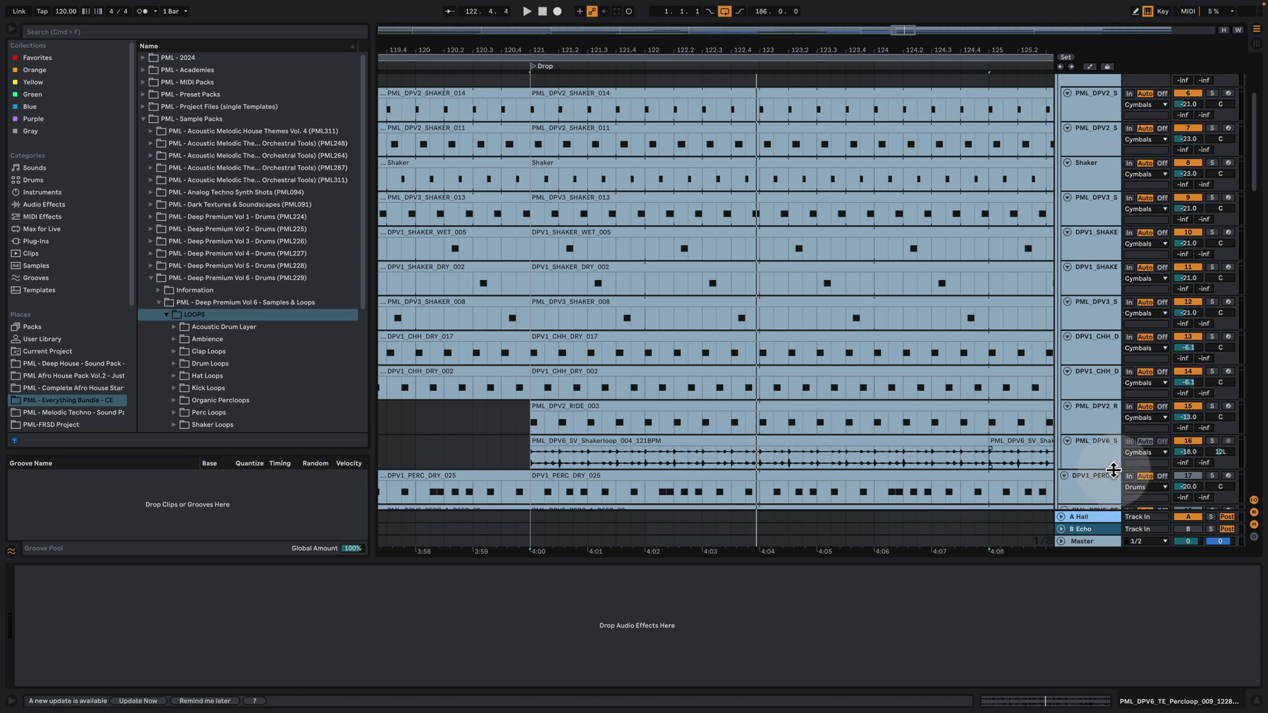
pyautogui.click(1098, 448)
pyautogui.click(1223, 440)
pyautogui.click(1213, 442)
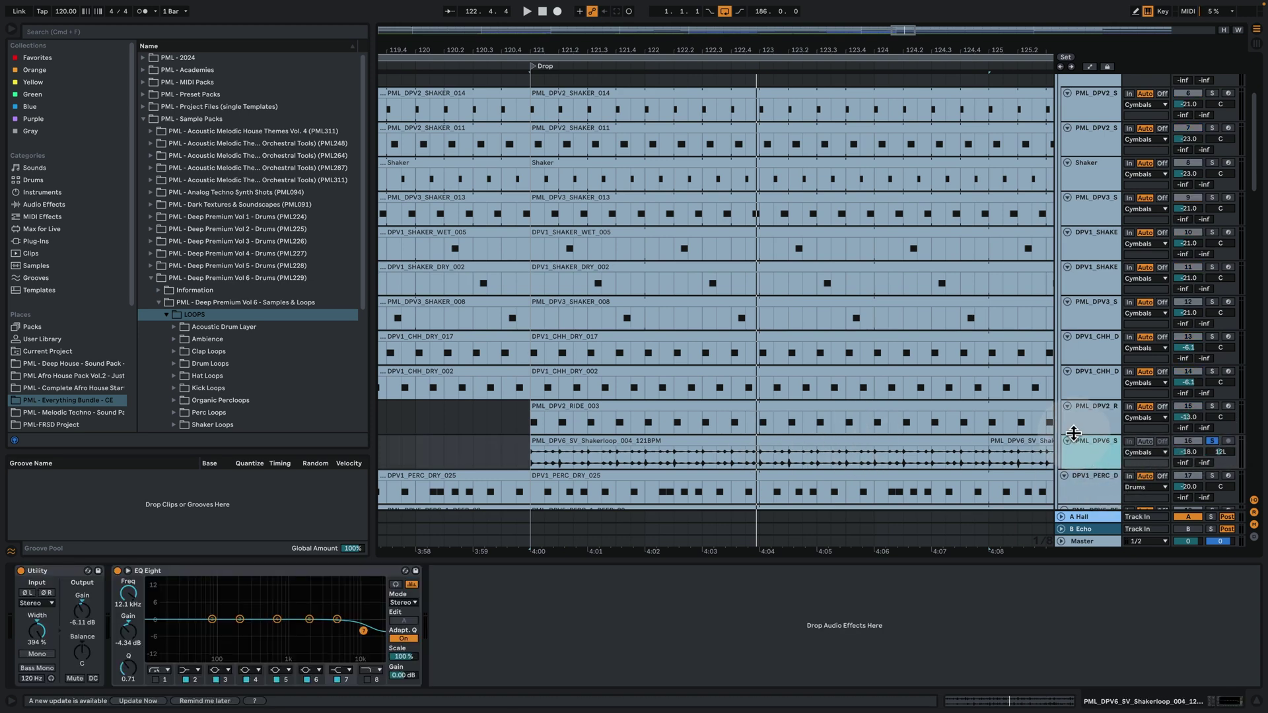
pyautogui.click(1146, 437)
pyautogui.press('space')
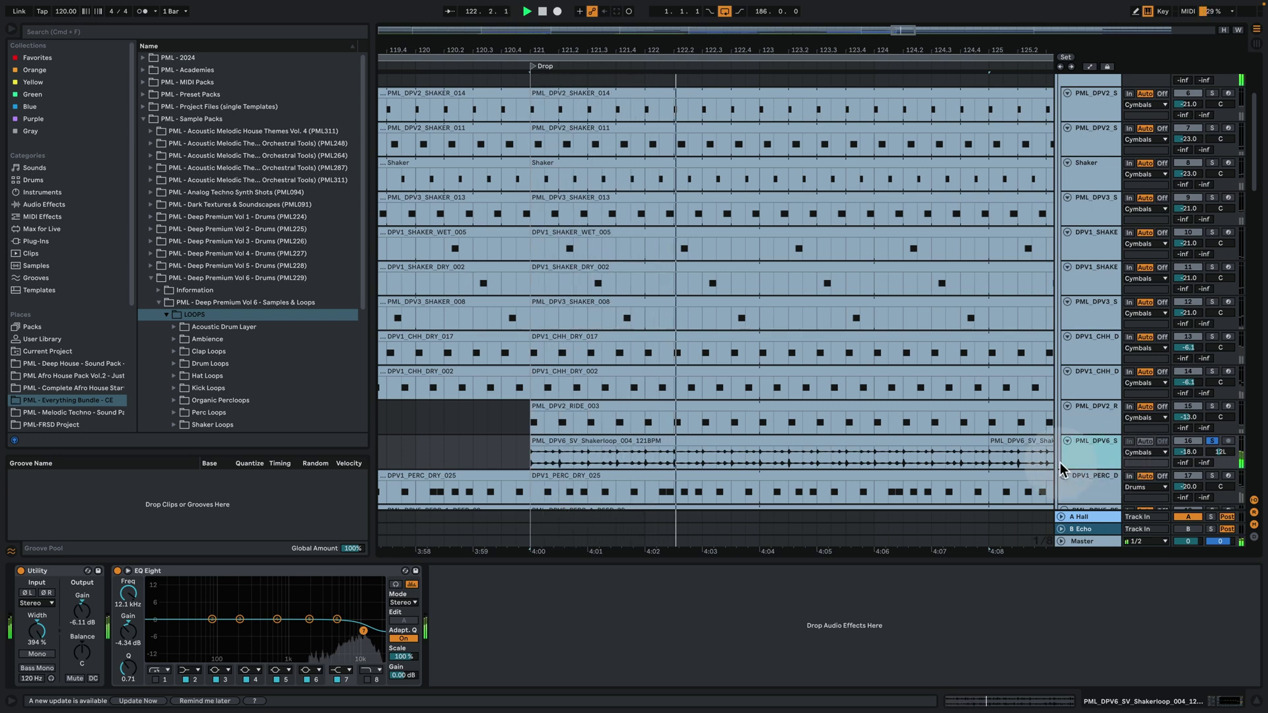
pyautogui.click(826, 433)
pyautogui.press('space')
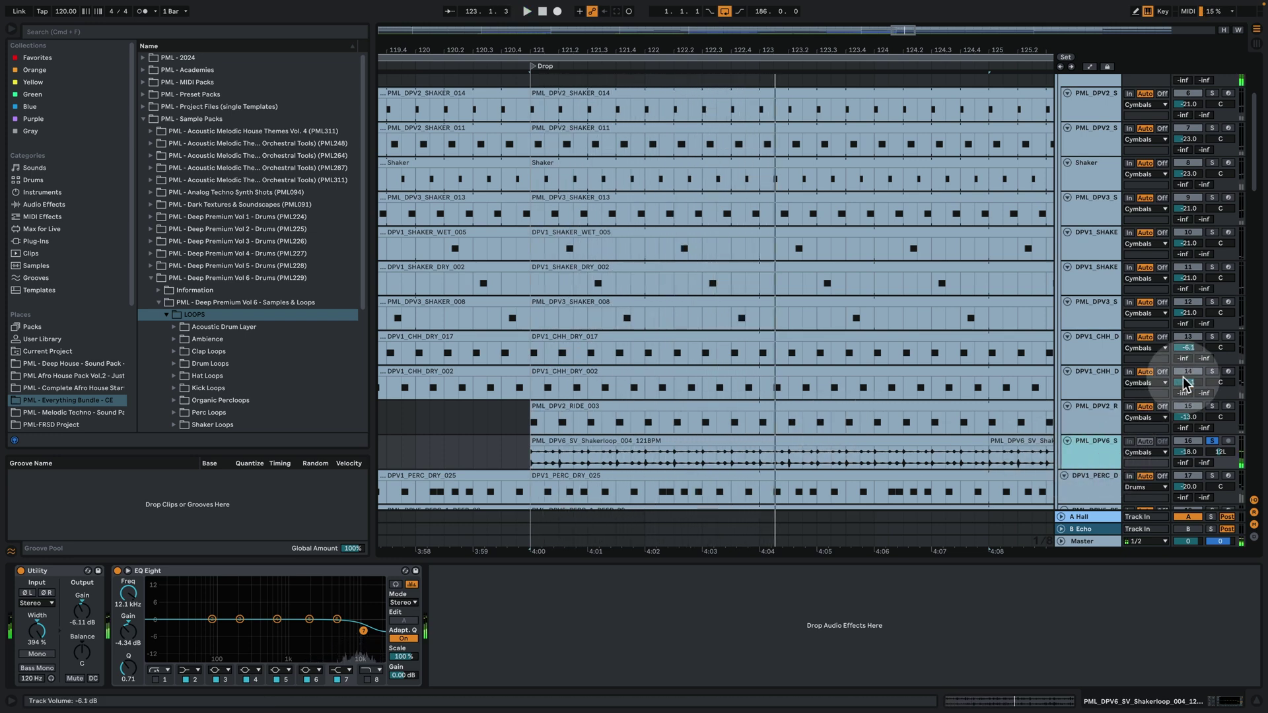
# Return from the shaker loop's solo to the whole soloed Cymbals group and play it from bar 121
pyautogui.click(1212, 440)
pyautogui.scroll(2, 1214, 96)
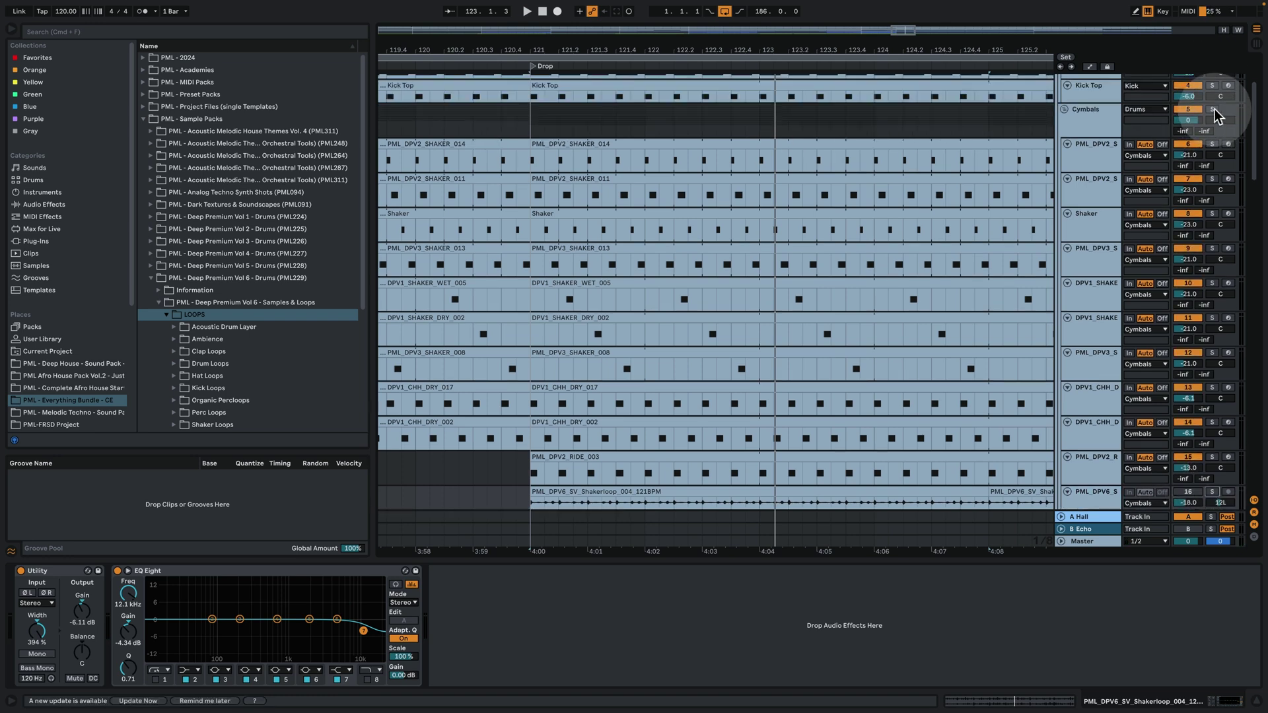
pyautogui.press('space')
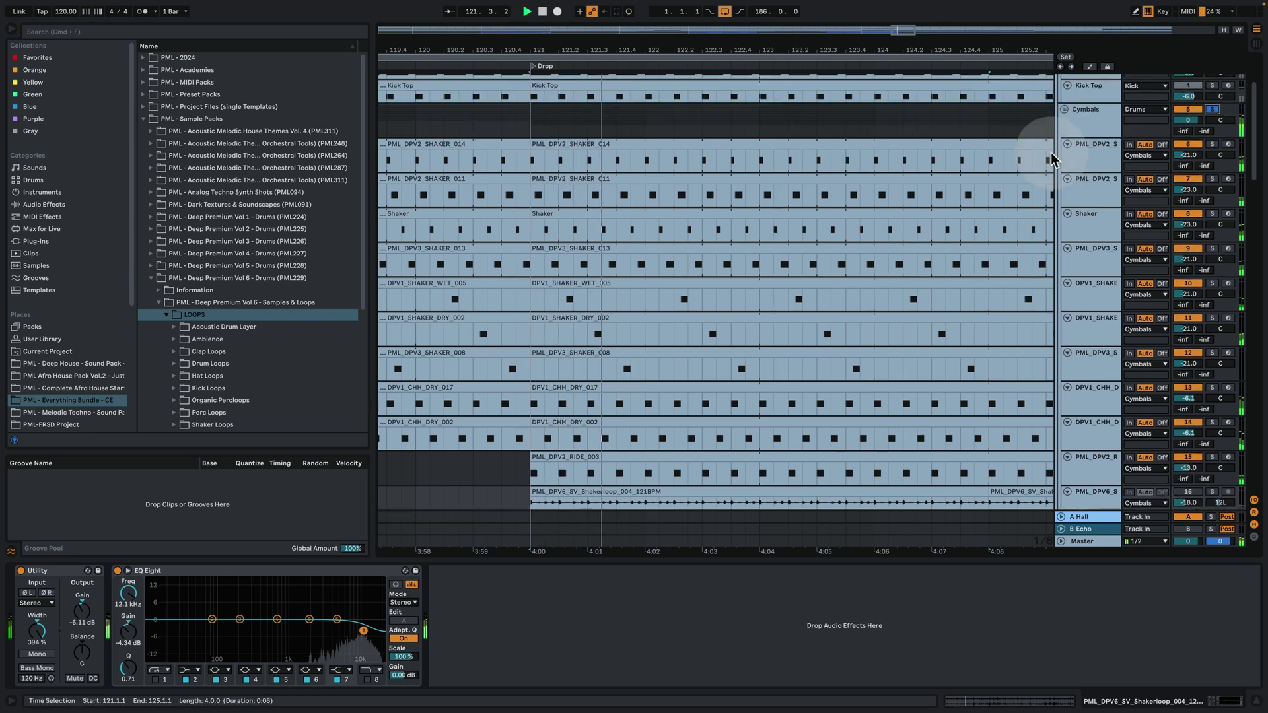
pyautogui.click(715, 141)
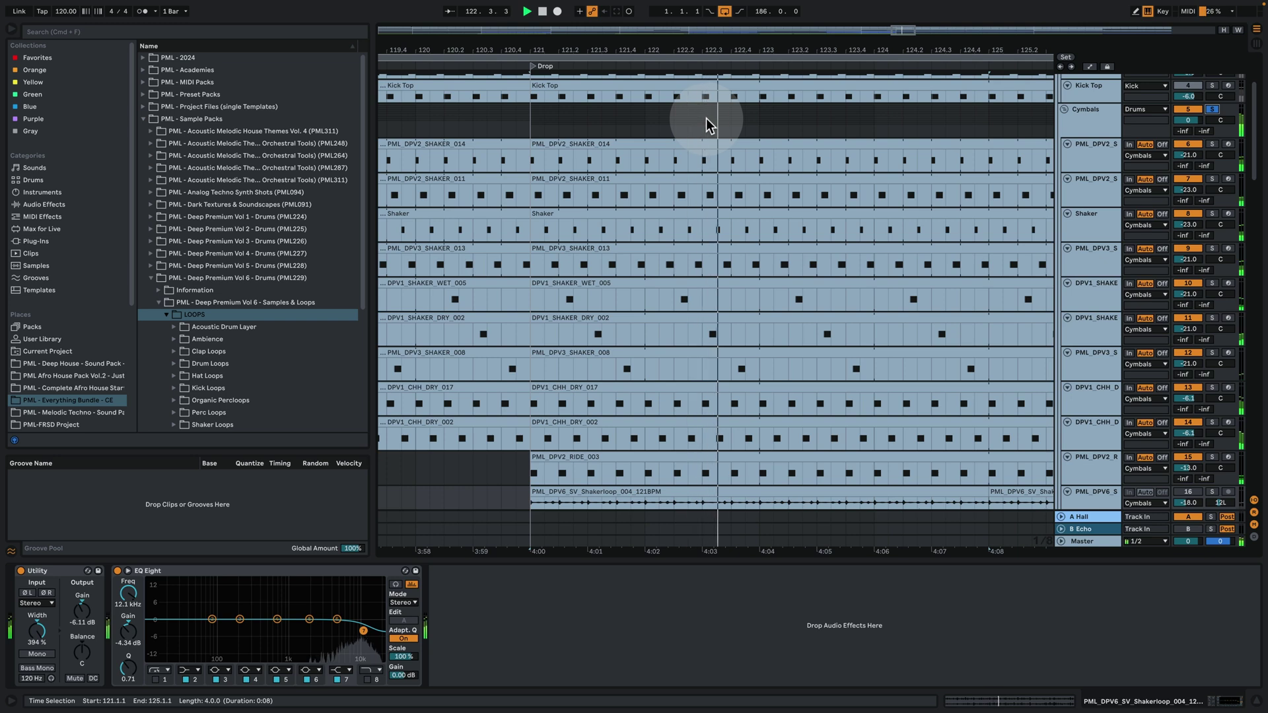
# Solo the PML_DPV2_SHAKER_014 track on its own and play it from the Drop
pyautogui.click(1212, 144)
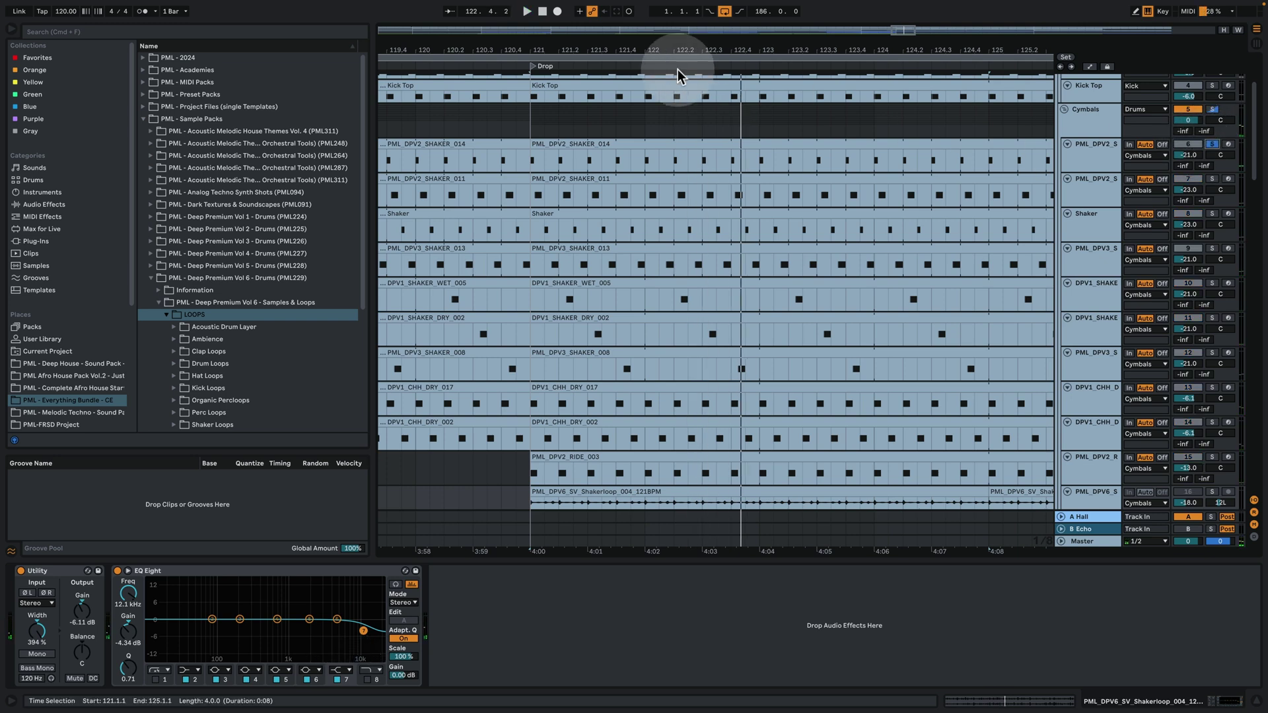
pyautogui.moveTo(606, 48); pyautogui.dragTo(580, 48)
pyautogui.press('space')
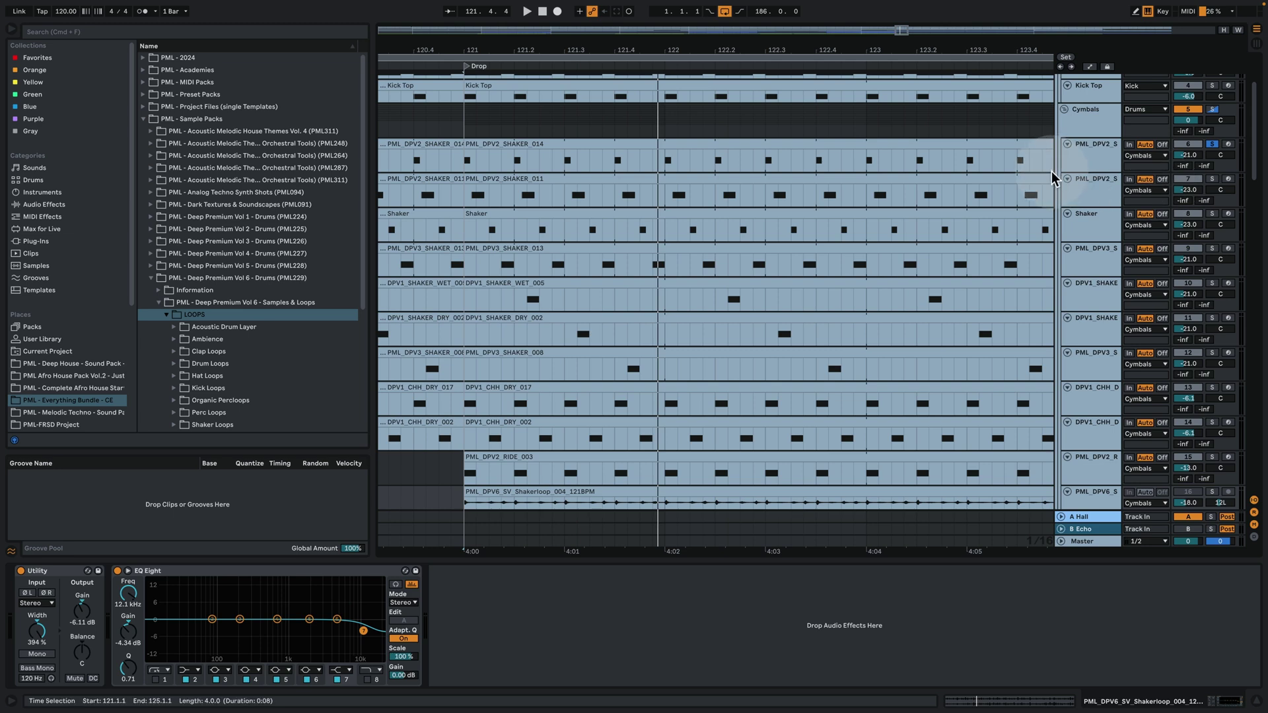
# Add PML_DPV2_SHAKER_011 to the soloed SHAKER_014, play both from the Drop and compare their note positions up close
pyautogui.click(1212, 178)
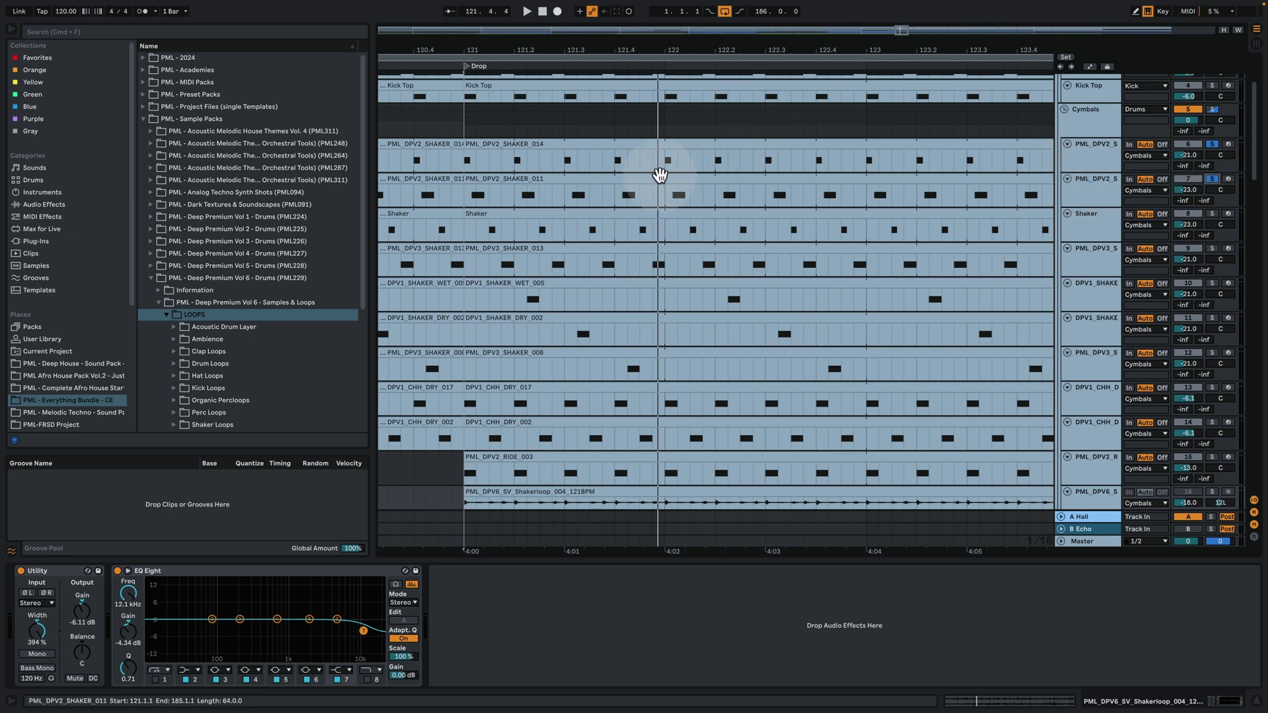
pyautogui.moveTo(475, 62); pyautogui.dragTo(478, 96)
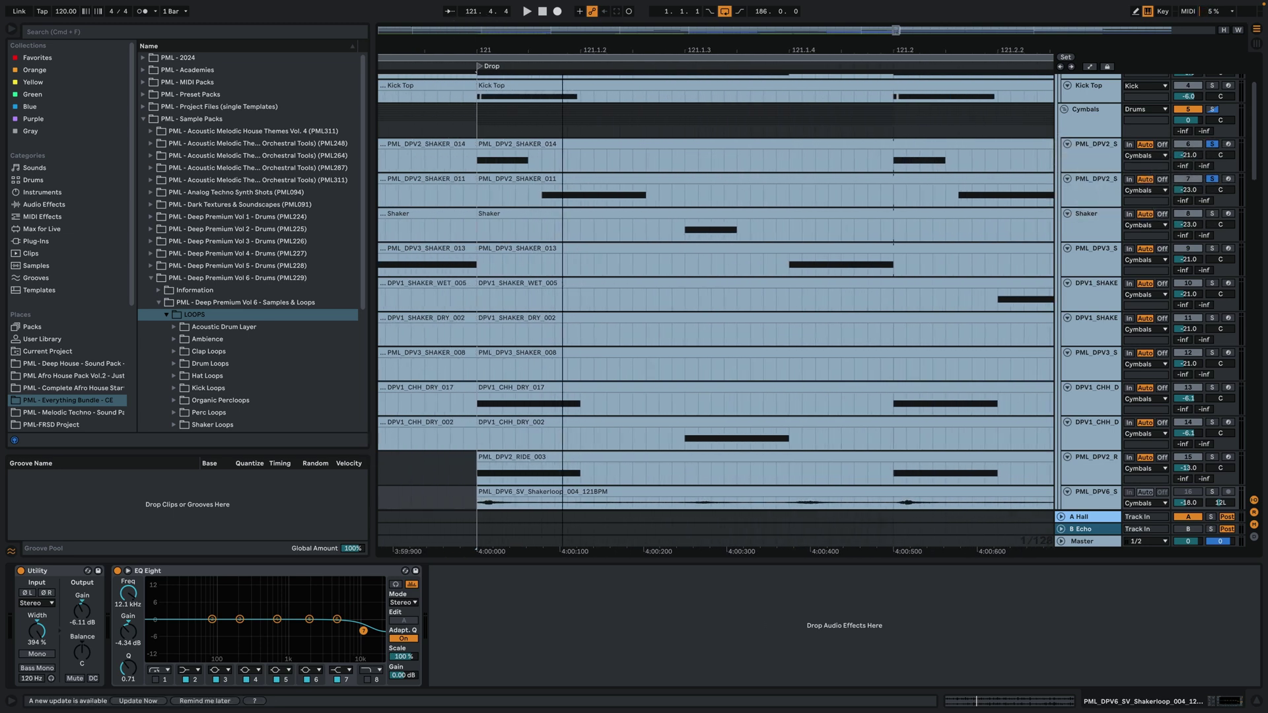
pyautogui.click(547, 198)
pyautogui.moveTo(581, 70); pyautogui.dragTo(568, 20)
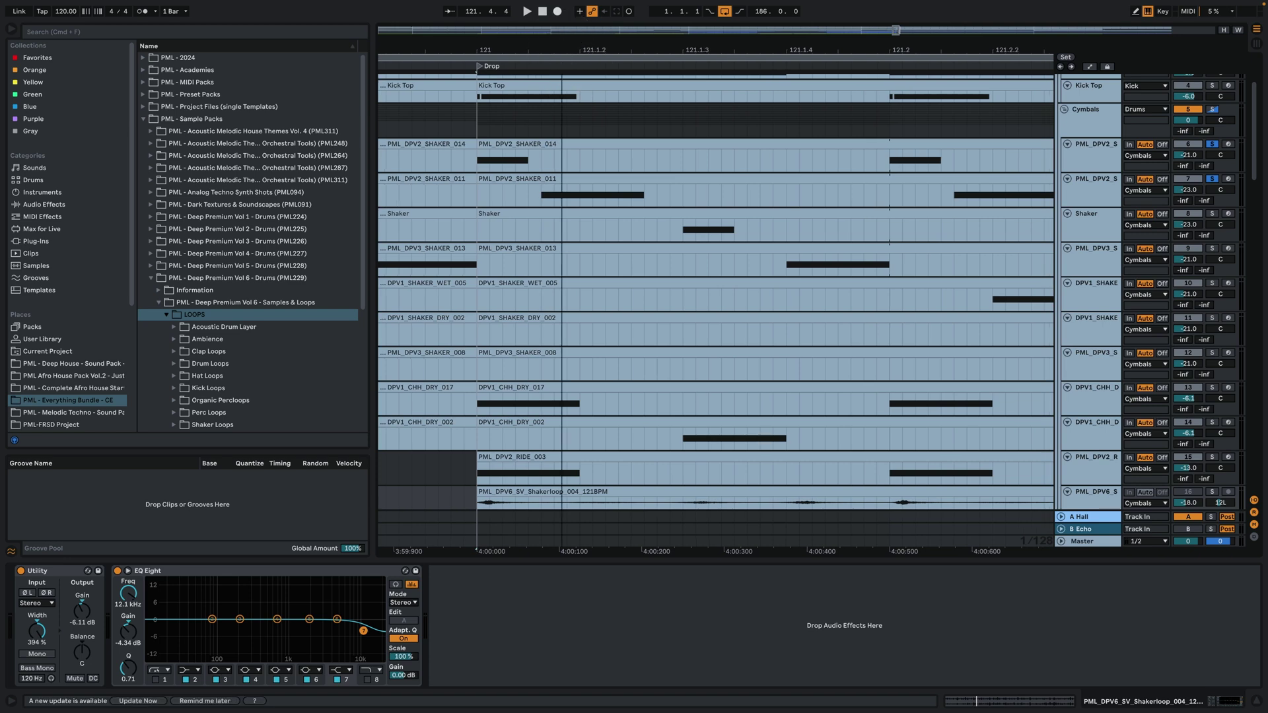
pyautogui.press('space')
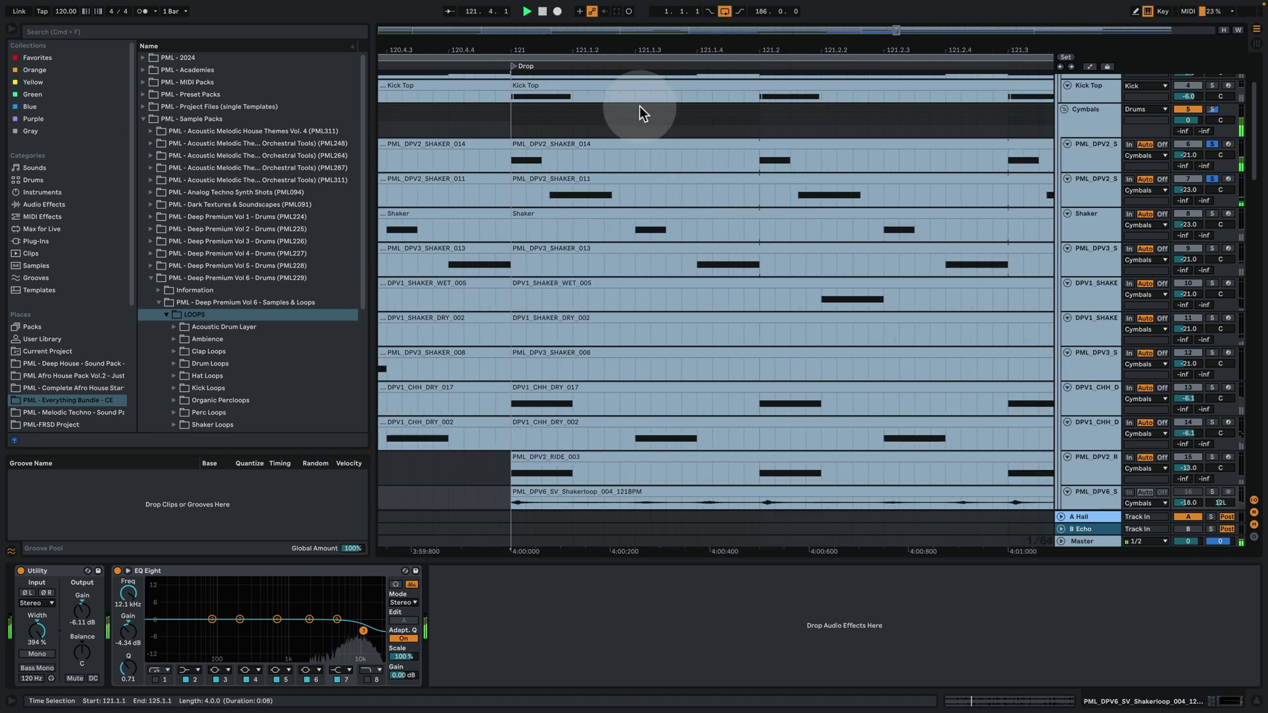
pyautogui.press('space')
pyautogui.moveTo(599, 48); pyautogui.dragTo(601, 13)
pyautogui.click(624, 295)
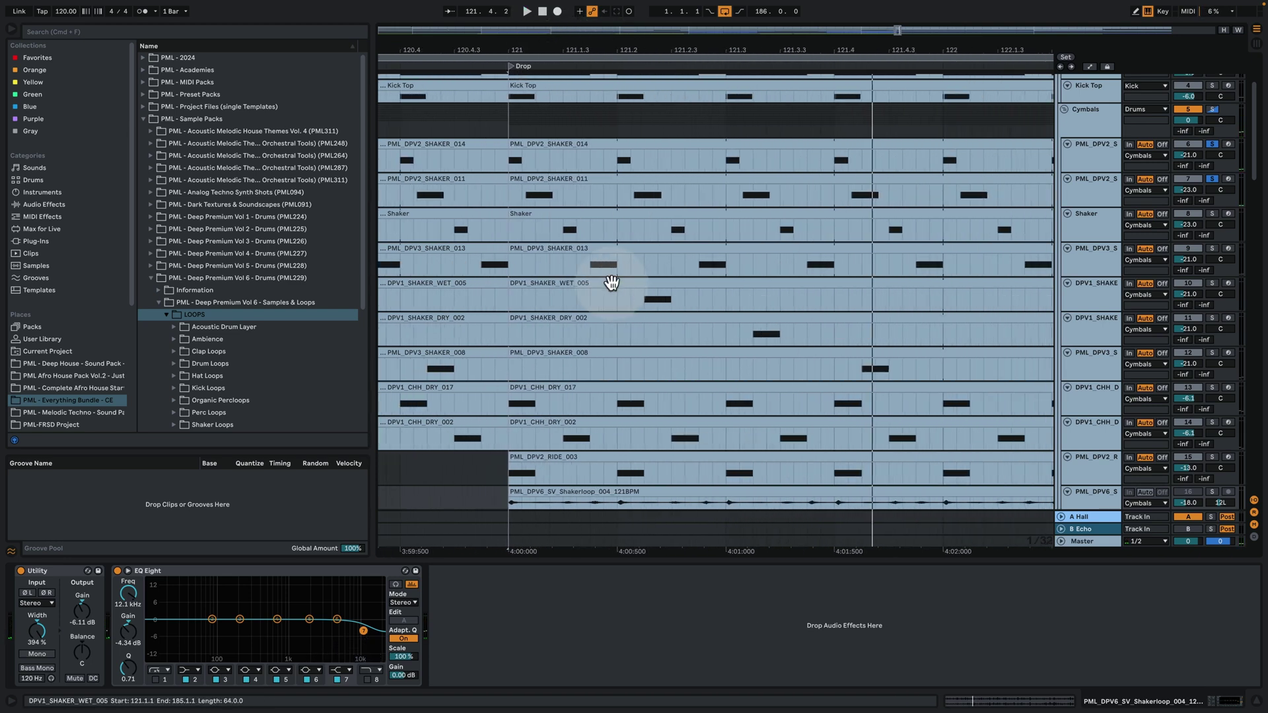
pyautogui.moveTo(521, 47); pyautogui.dragTo(523, 76)
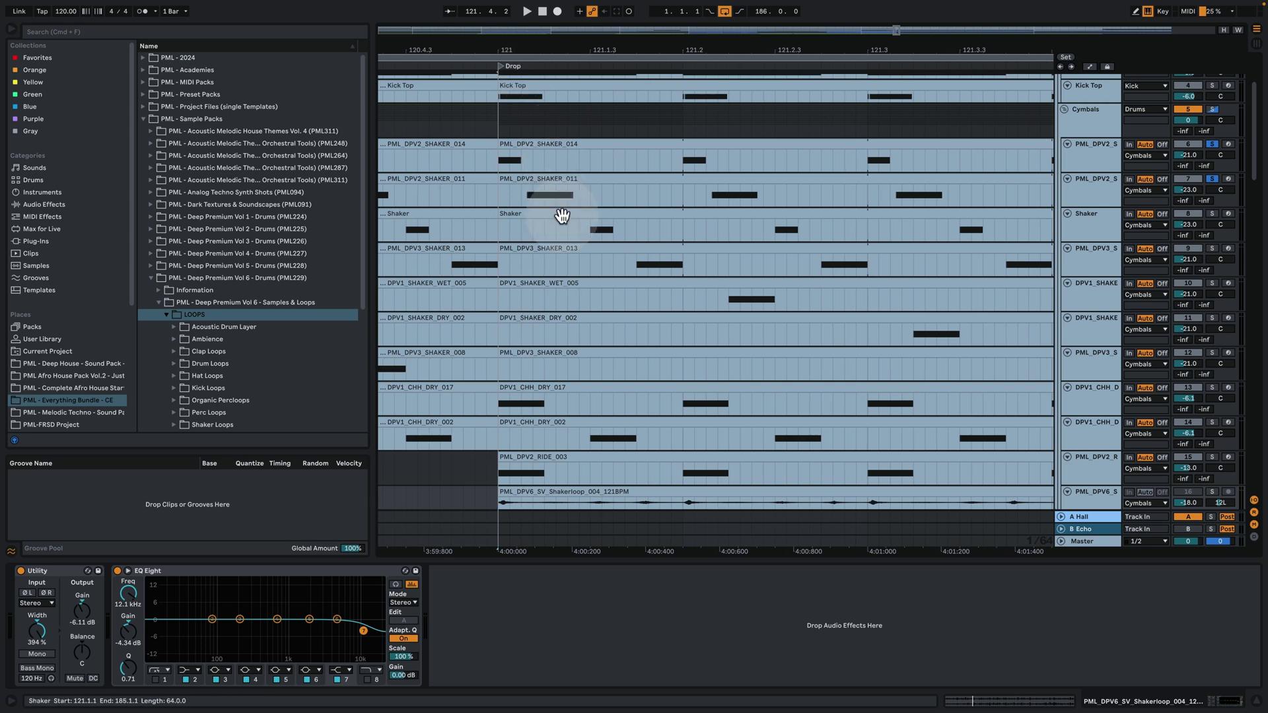
# Open the PML_DPV2_SHAKER_011 MIDI clip, examine its C3 note's offset timing during playback, and return to the track's devices
pyautogui.doubleClick(555, 177)
pyautogui.click(498, 278)
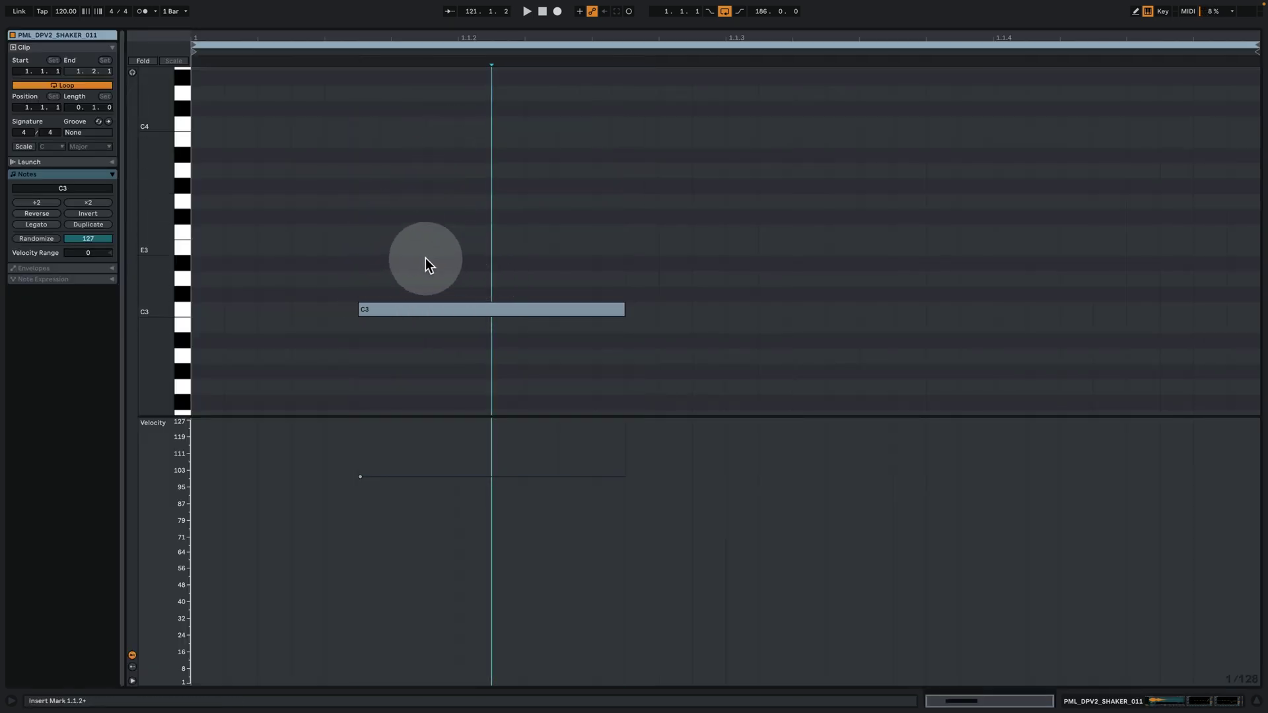
pyautogui.press('space')
pyautogui.click(469, 313)
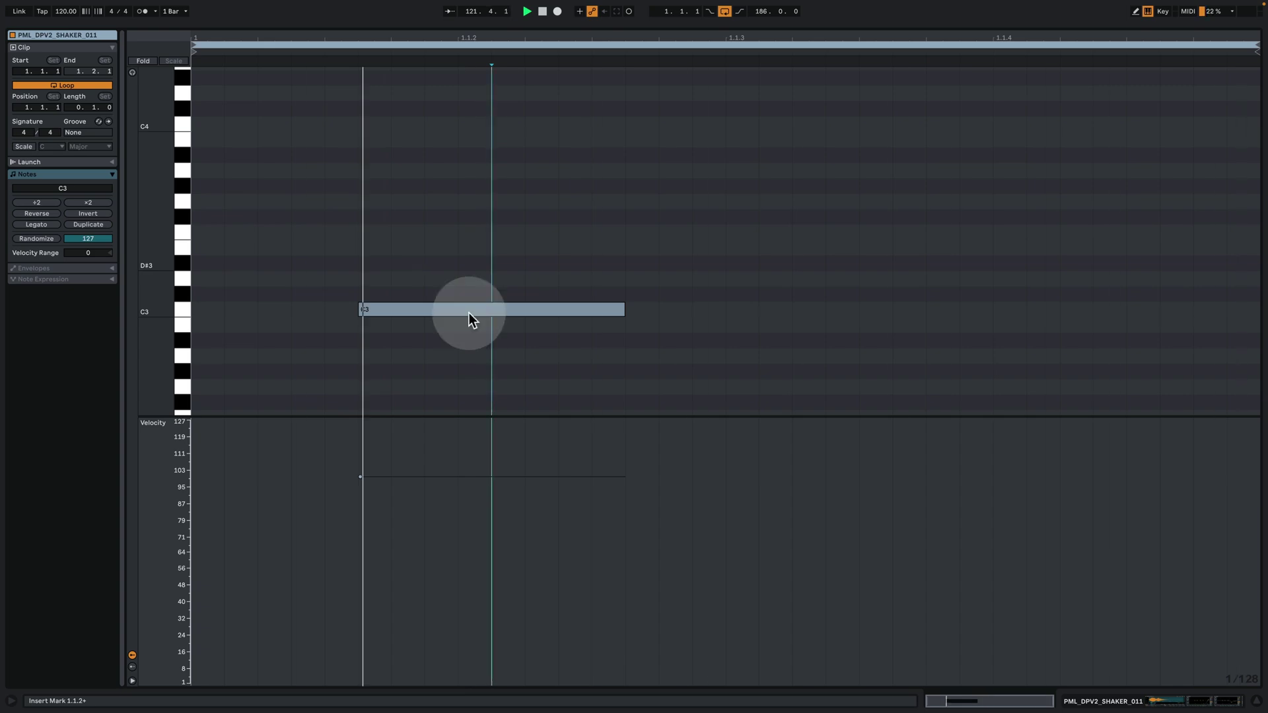
pyautogui.click(1194, 701)
pyautogui.scroll(4, 712, 204)
pyautogui.press('space')
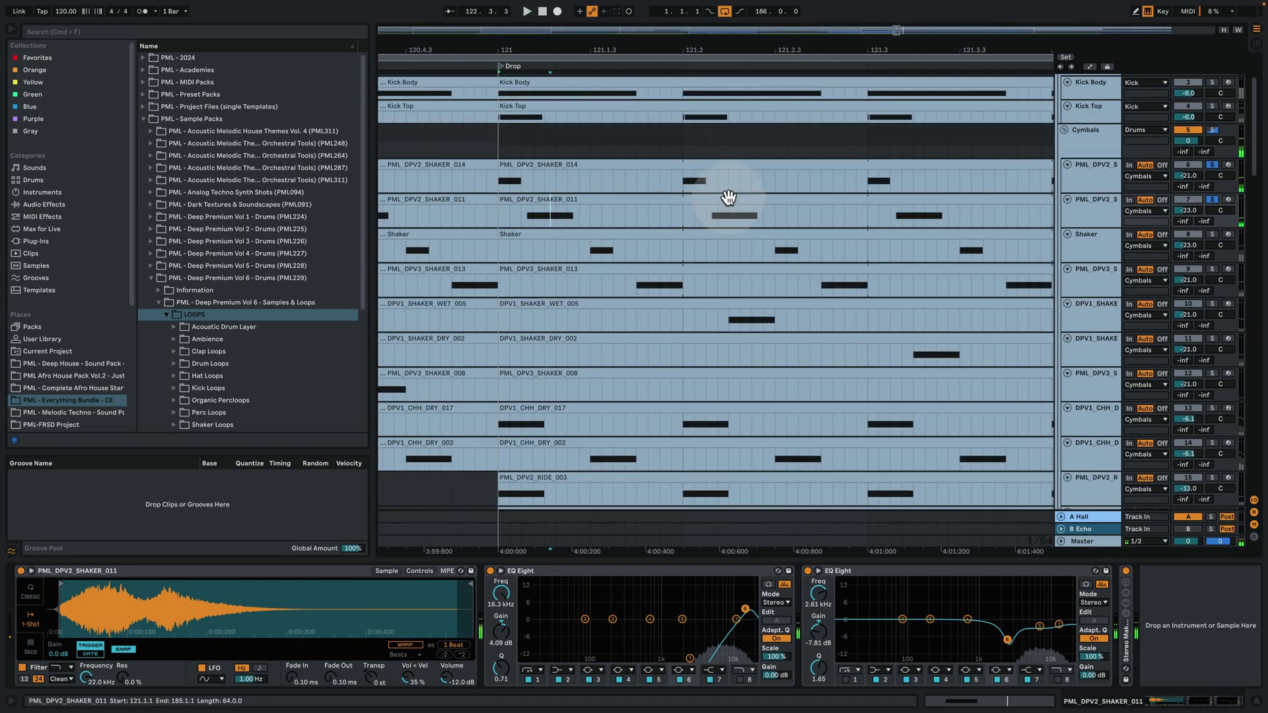
# Add the Shaker track to the two soloed PML_DPV2 shakers and play all three from the Drop
pyautogui.scroll(-1, 617, 249)
pyautogui.click(603, 211)
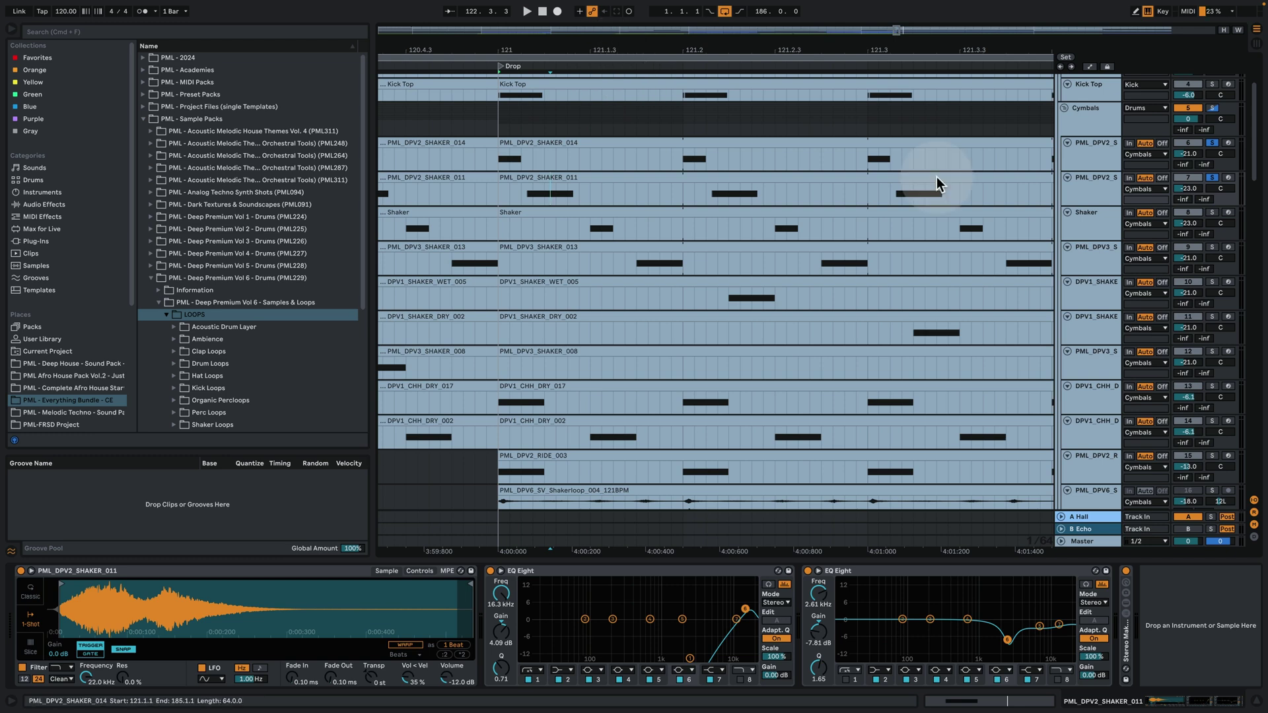
pyautogui.click(1212, 213)
pyautogui.press('space')
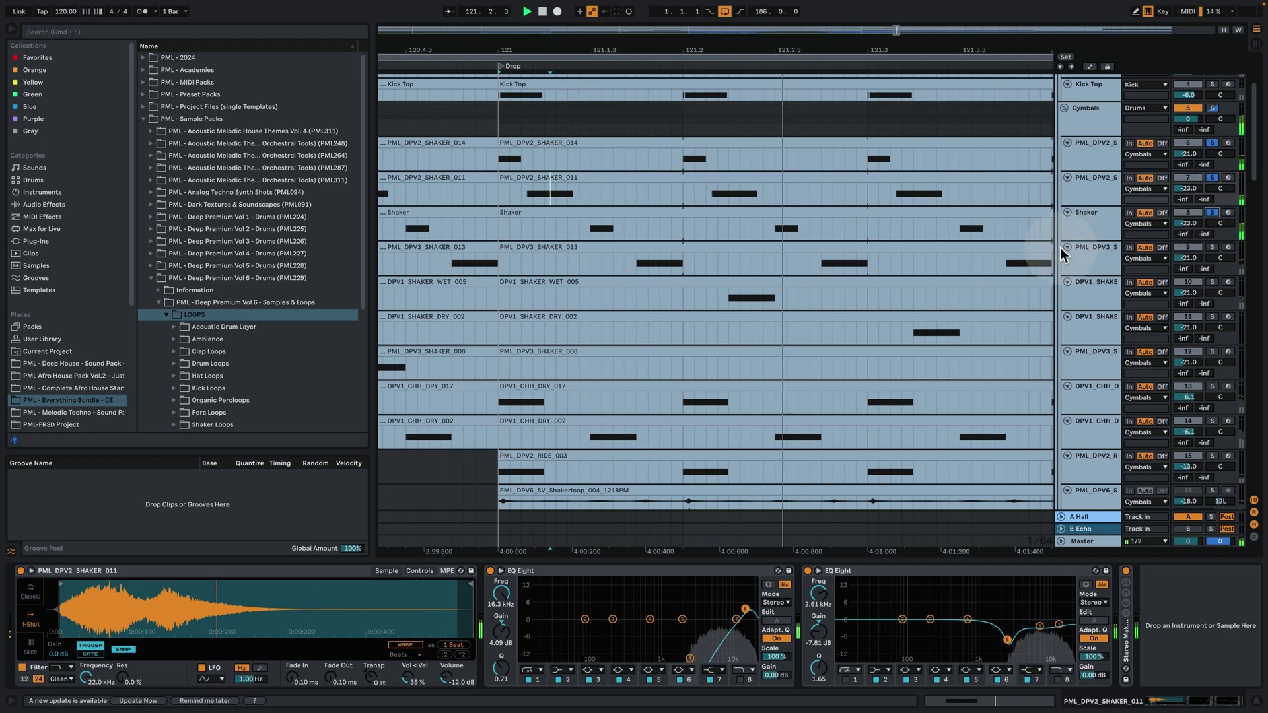
# Select the Shaker clip at the Drop and compare its note positions with the other two soloed shakers during playback
pyautogui.click(617, 212)
pyautogui.press('space')
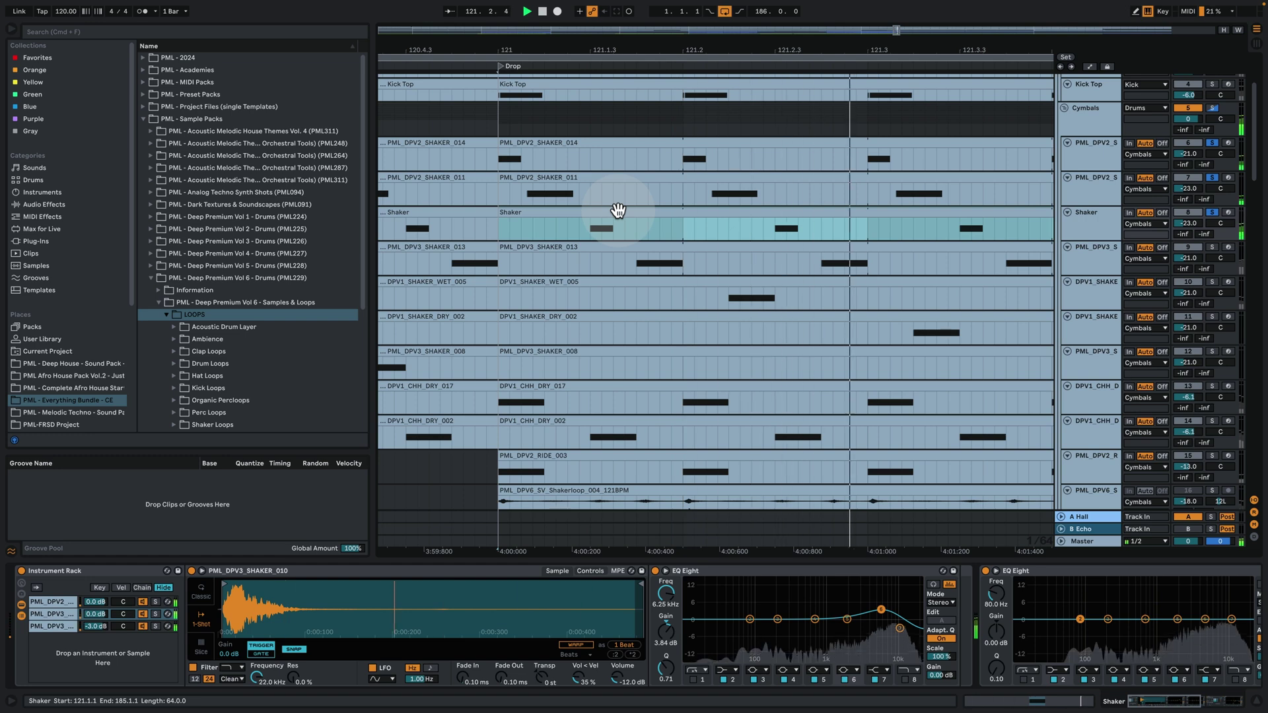
pyautogui.moveTo(651, 57); pyautogui.dragTo(628, 48)
pyautogui.press('space')
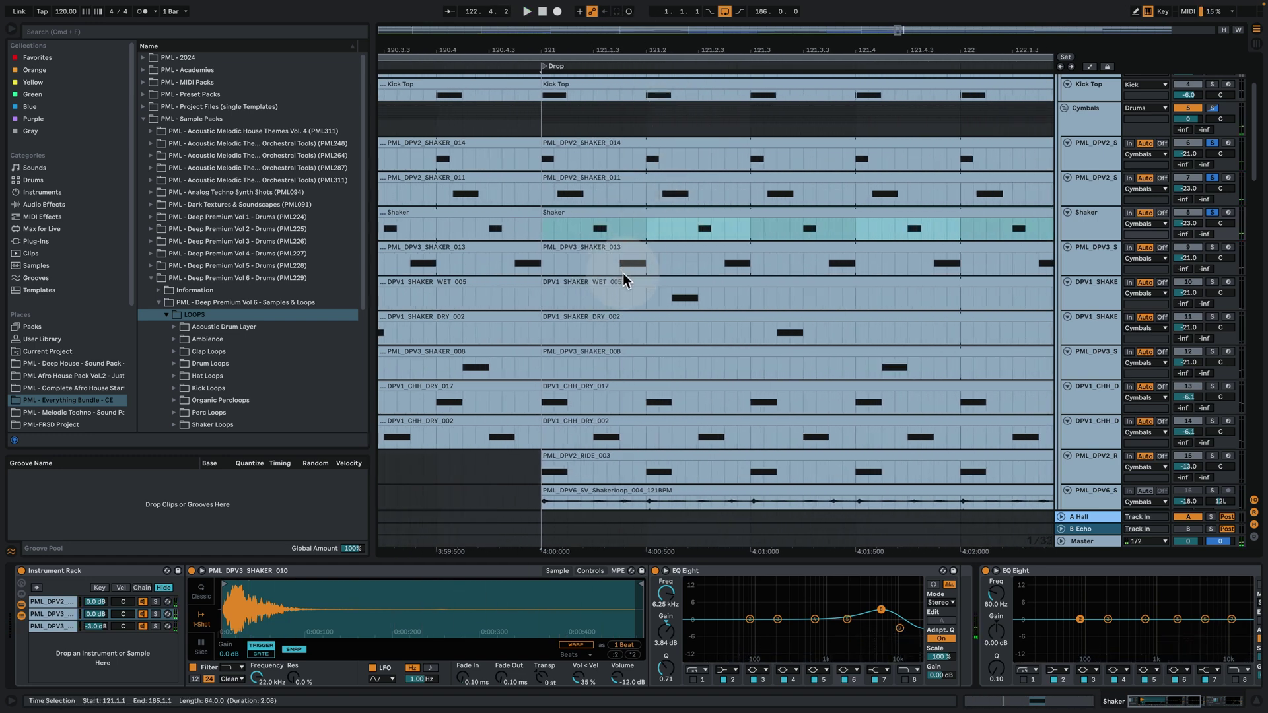
# Add PML_DPV3_SHAKER_013 to the three soloed shakers and play all four together from the Drop
pyautogui.click(1212, 247)
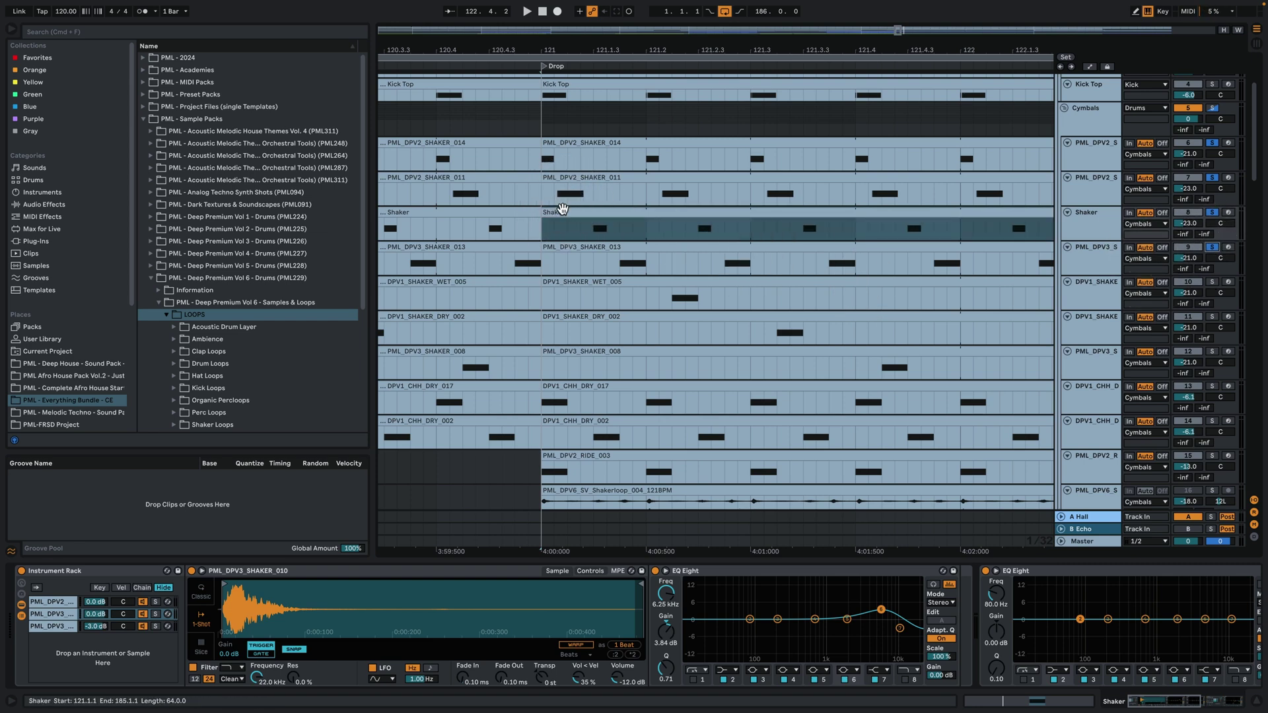
pyautogui.press('space')
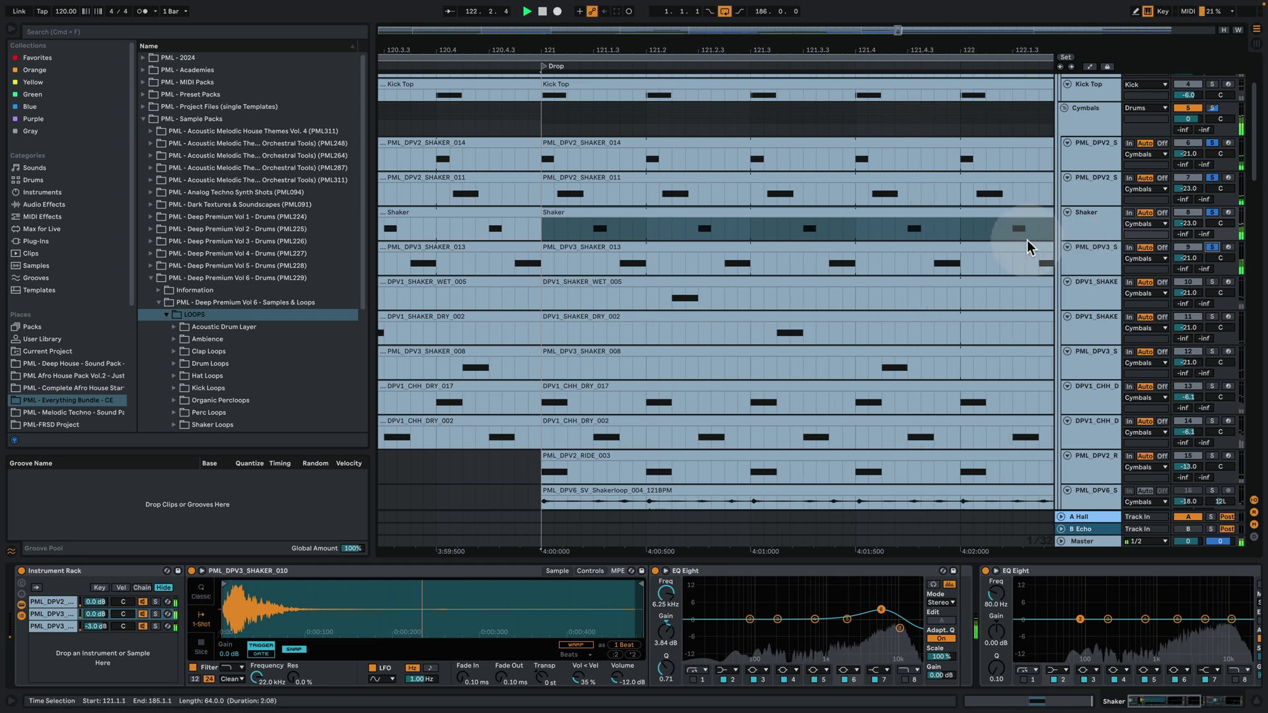
pyautogui.press('space')
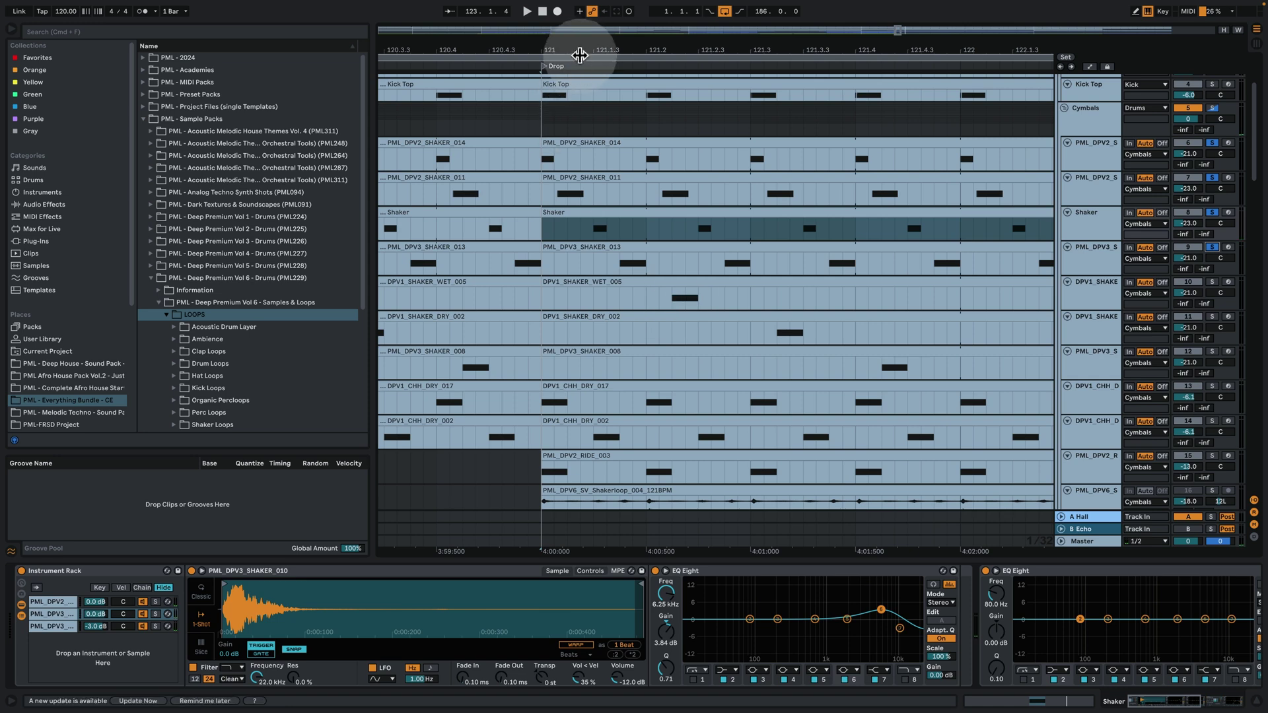
pyautogui.moveTo(580, 51); pyautogui.dragTo(478, 46)
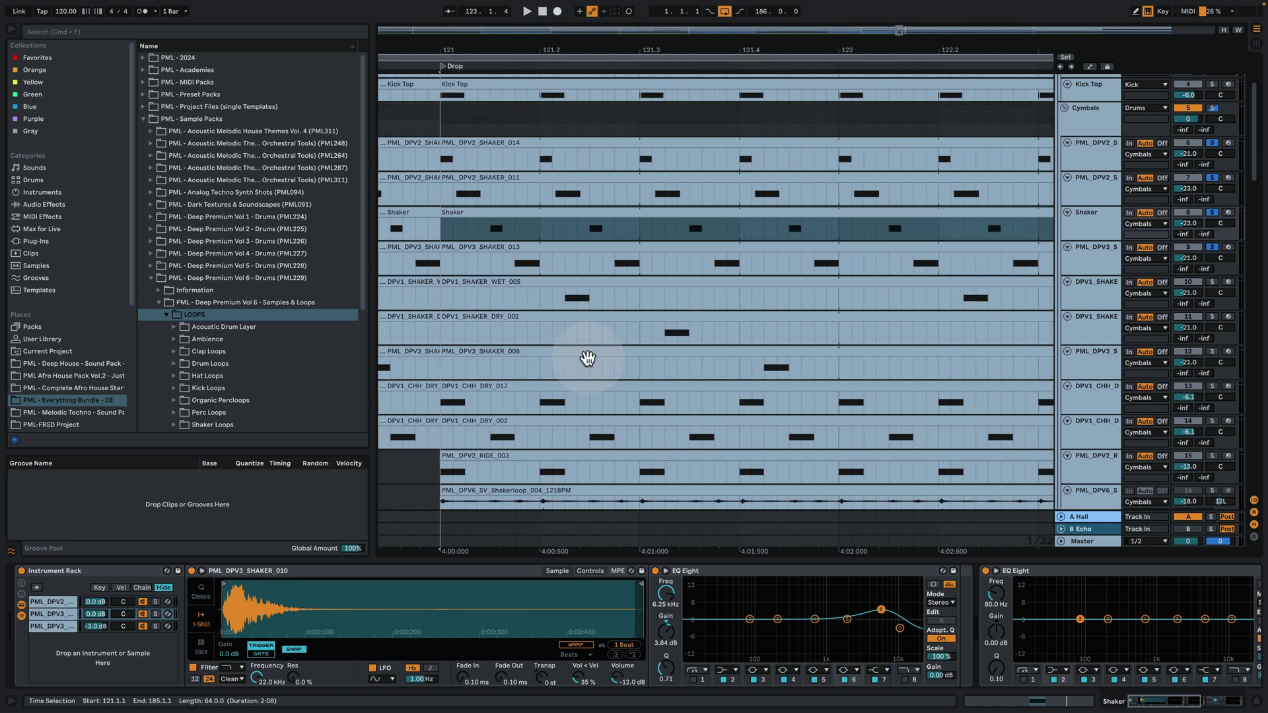
# Solo the DPV1_SHAKER_WET_005 track on its own and play it from just before its first note in the Drop
pyautogui.click(565, 296)
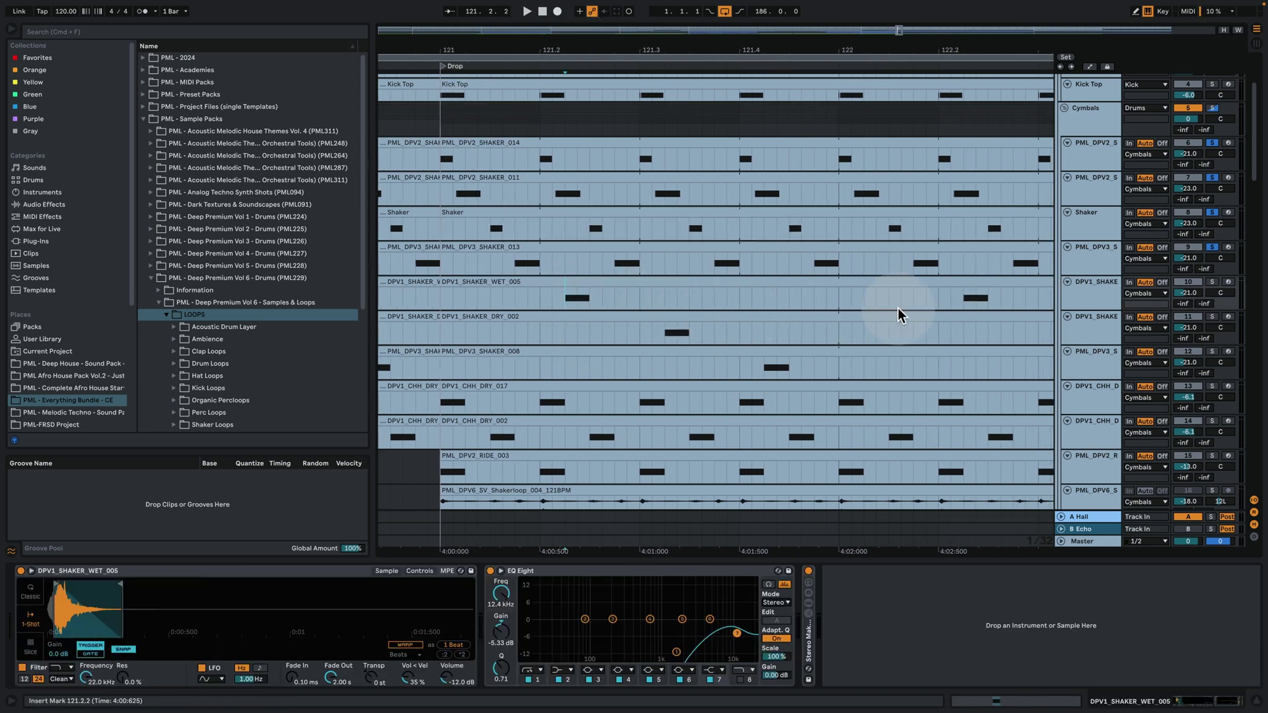
pyautogui.click(1212, 282)
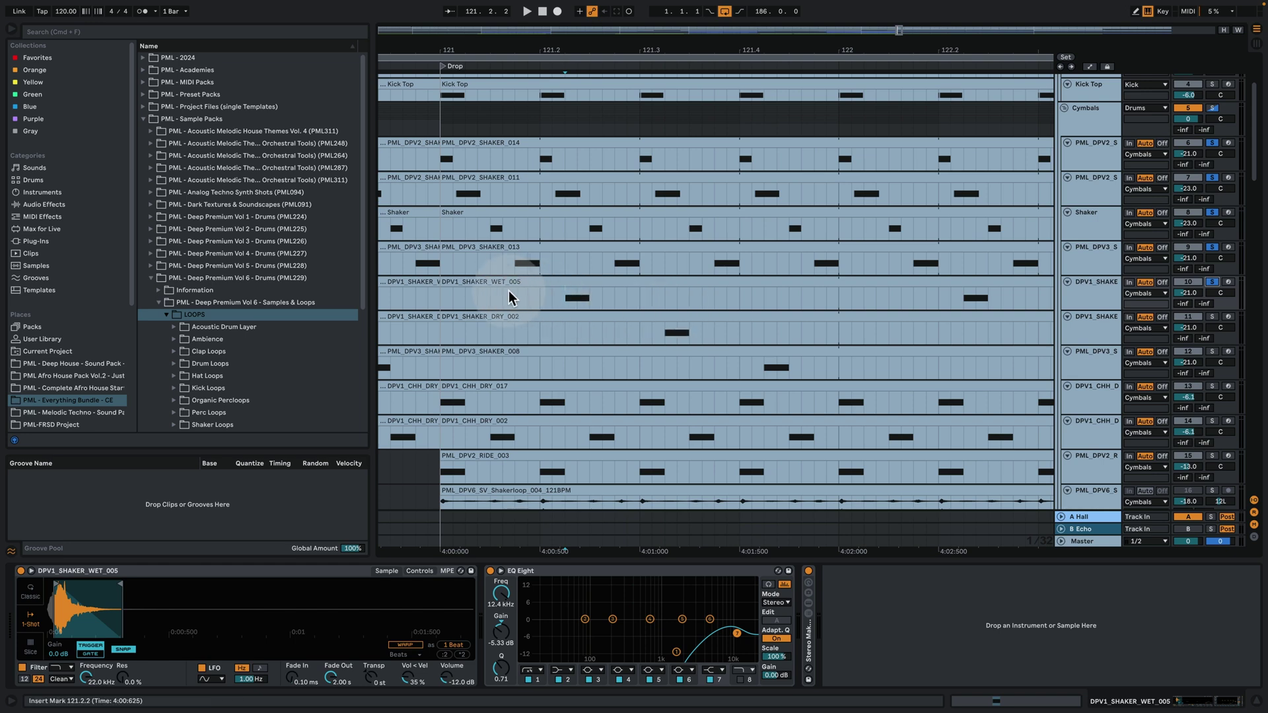
pyautogui.click(1212, 282)
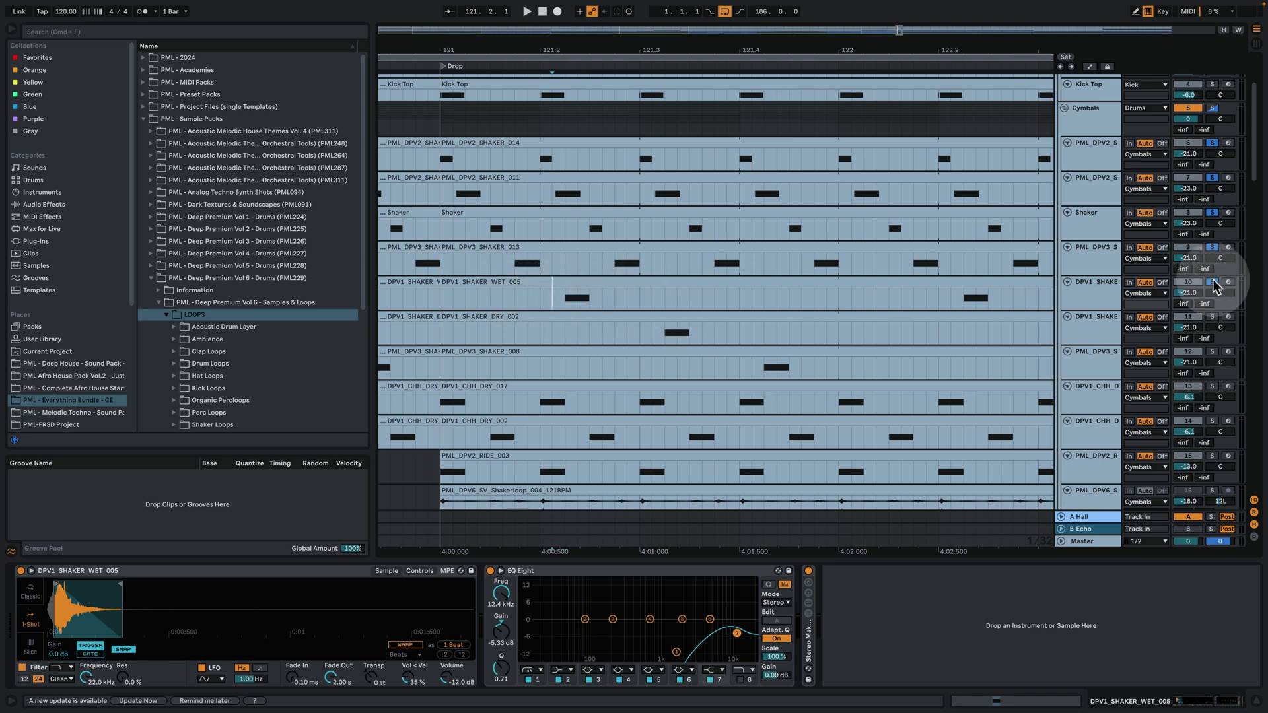
pyautogui.click(525, 296)
pyautogui.press('space')
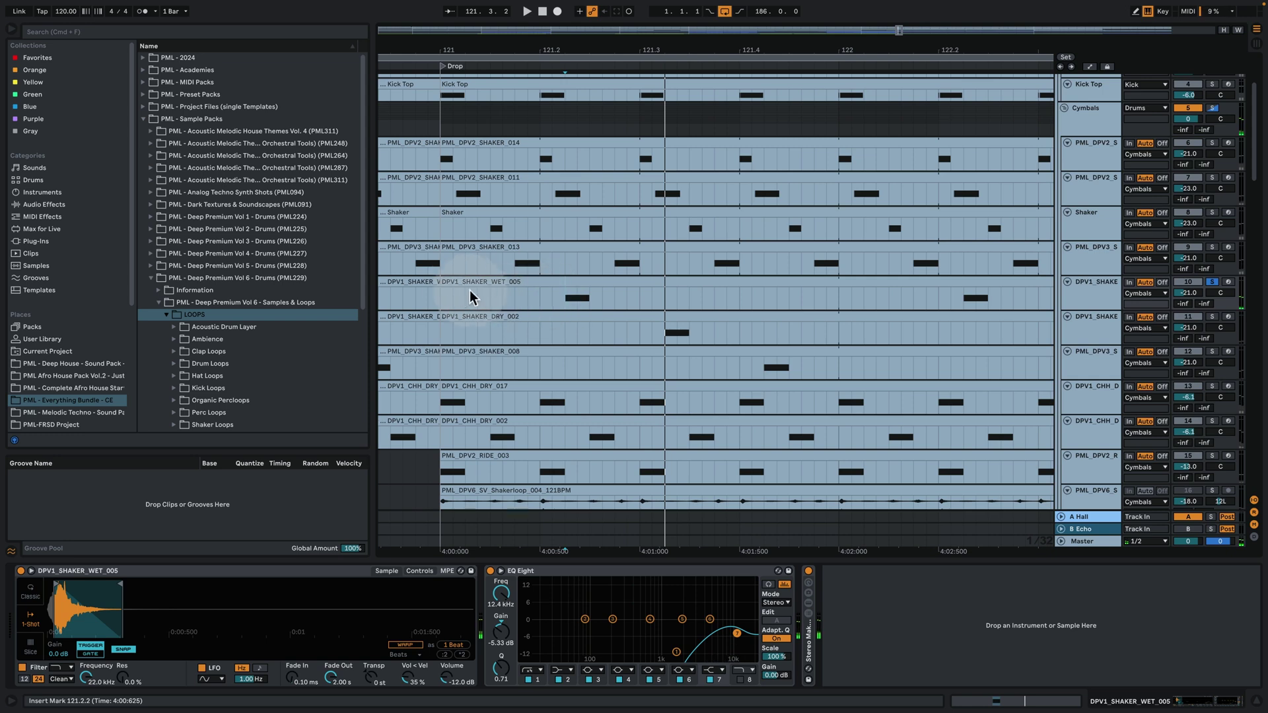
# Add the four preceding shaker tracks to the soloed DPV1_SHAKER_WET_005 and play all five from the Drop
pyautogui.click(438, 292)
pyautogui.press('space')
pyautogui.moveTo(1212, 247); pyautogui.dragTo(1212, 177)
pyautogui.click(1213, 144)
pyautogui.press('space')
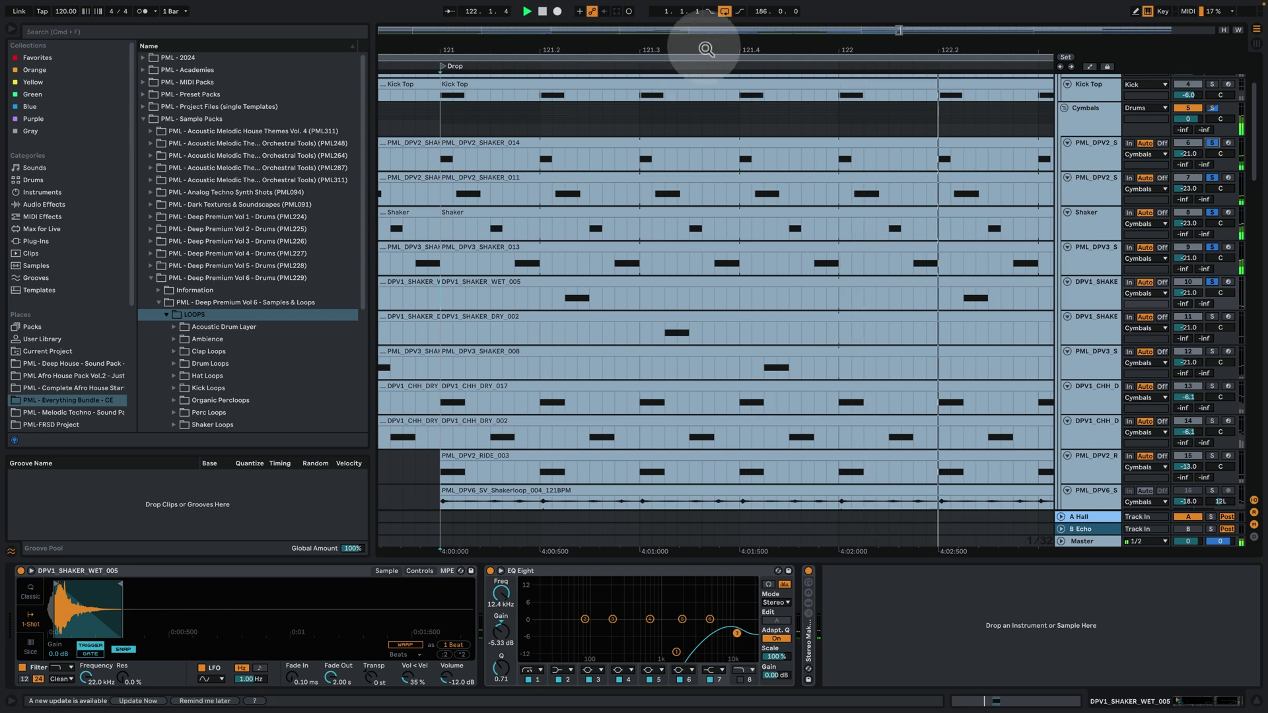
pyautogui.moveTo(707, 49); pyautogui.dragTo(612, 14)
pyautogui.click(763, 167)
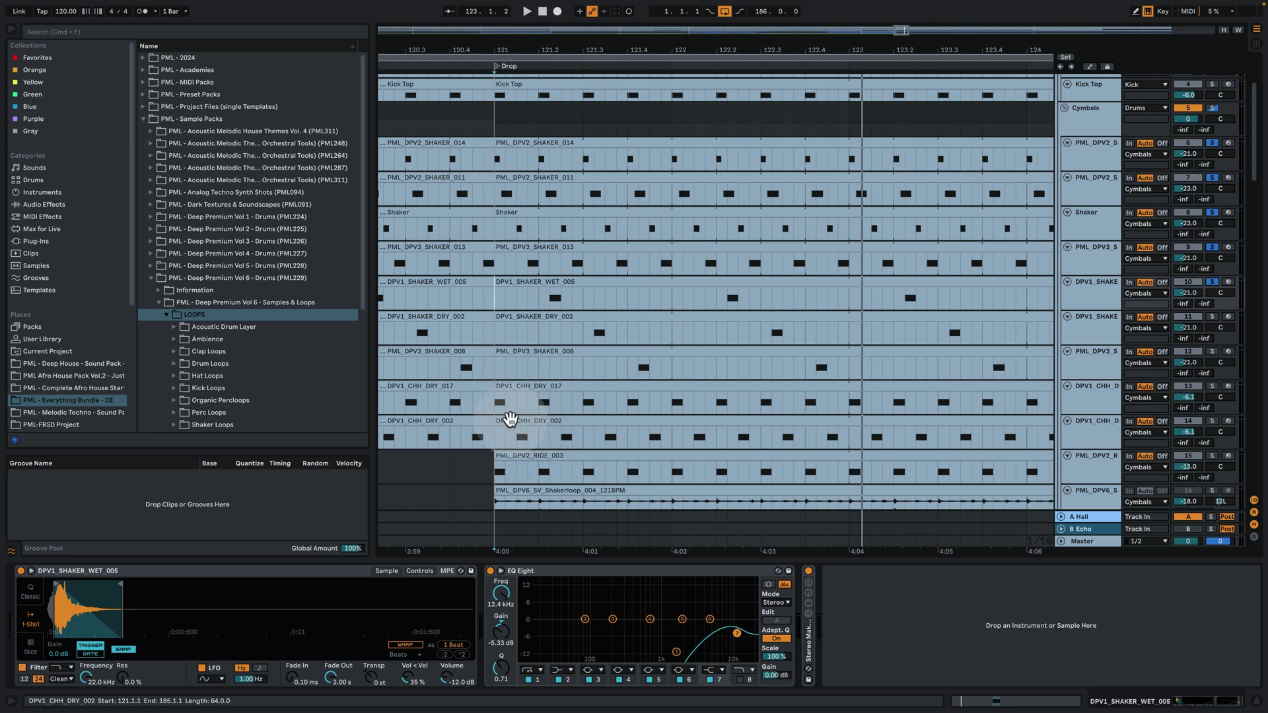
# Add DPV1_SHAKER_DRY_002, PML_DPV3_SHAKER_008 and DPV1_CHH_DRY_017 to the soloed shakers and play them from the Drop
pyautogui.click(496, 473)
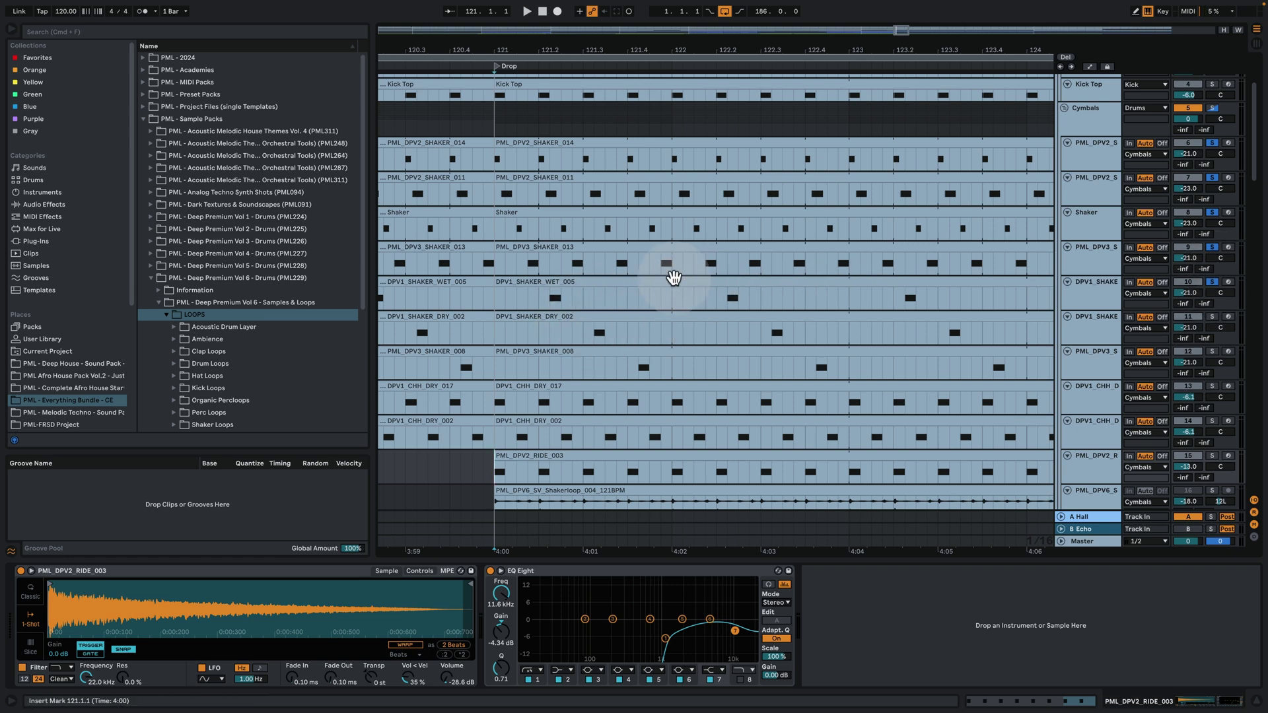
pyautogui.click(1213, 317)
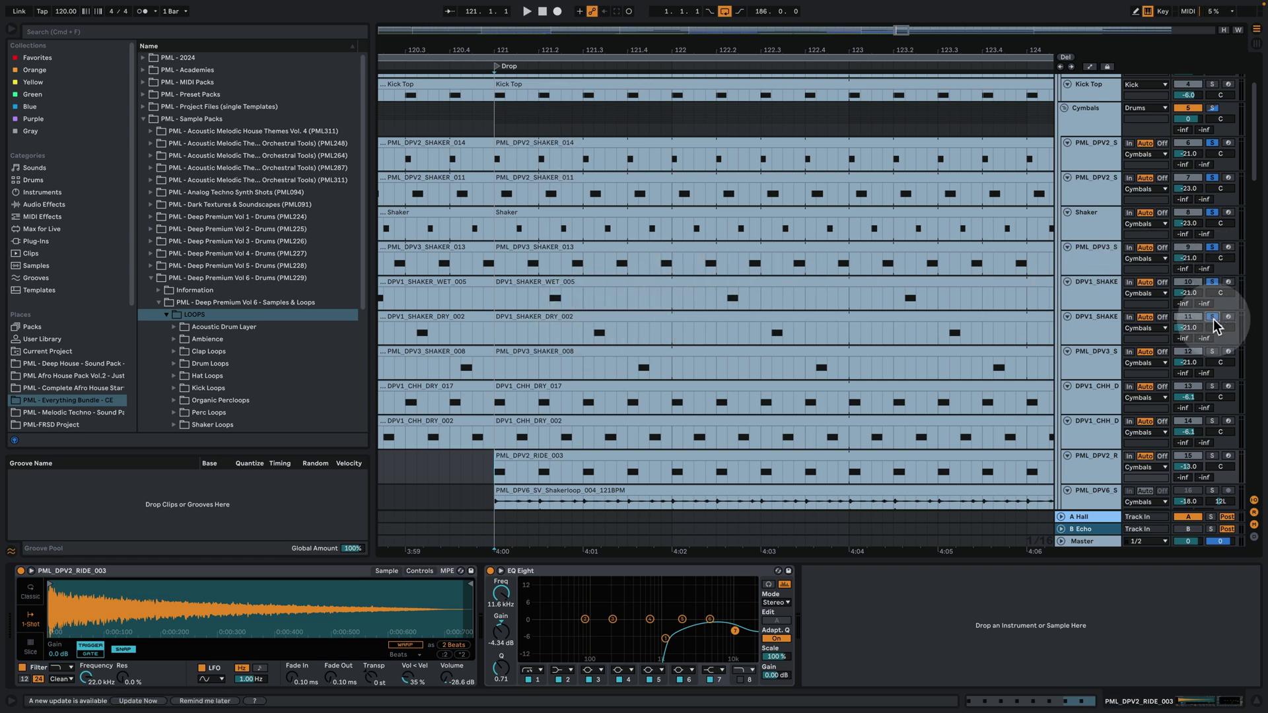
pyautogui.click(1214, 351)
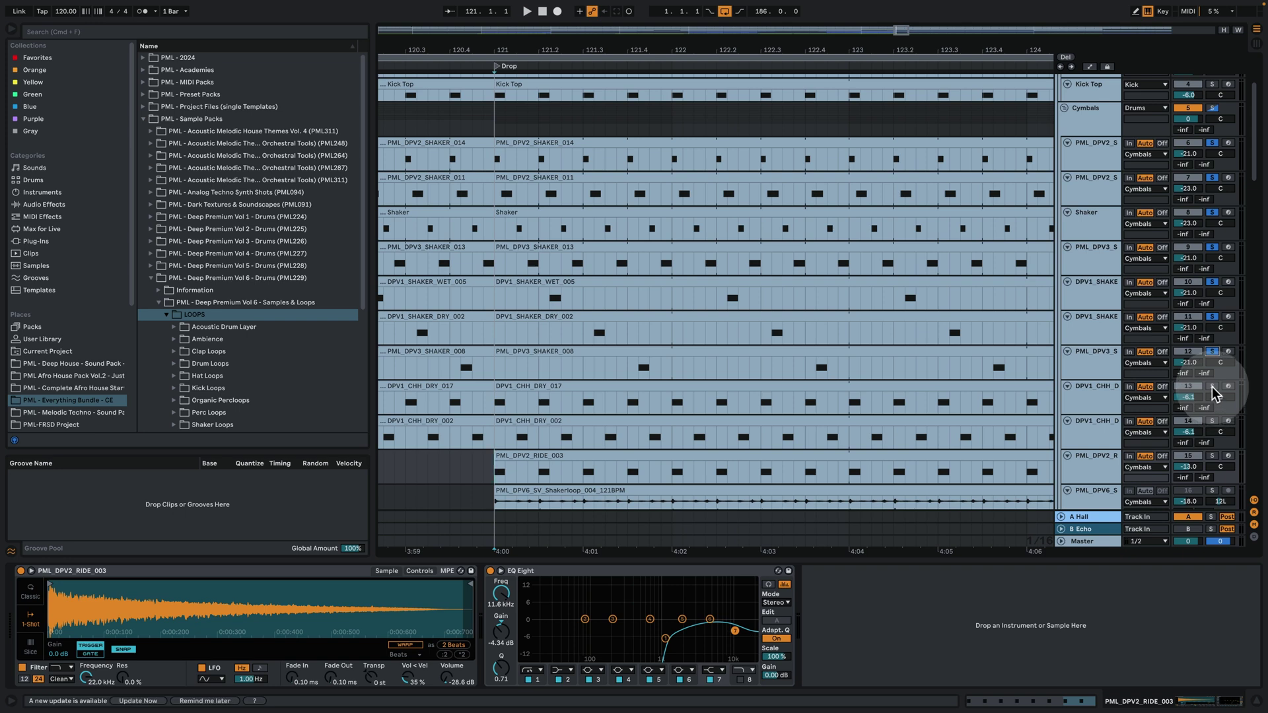
pyautogui.click(1213, 386)
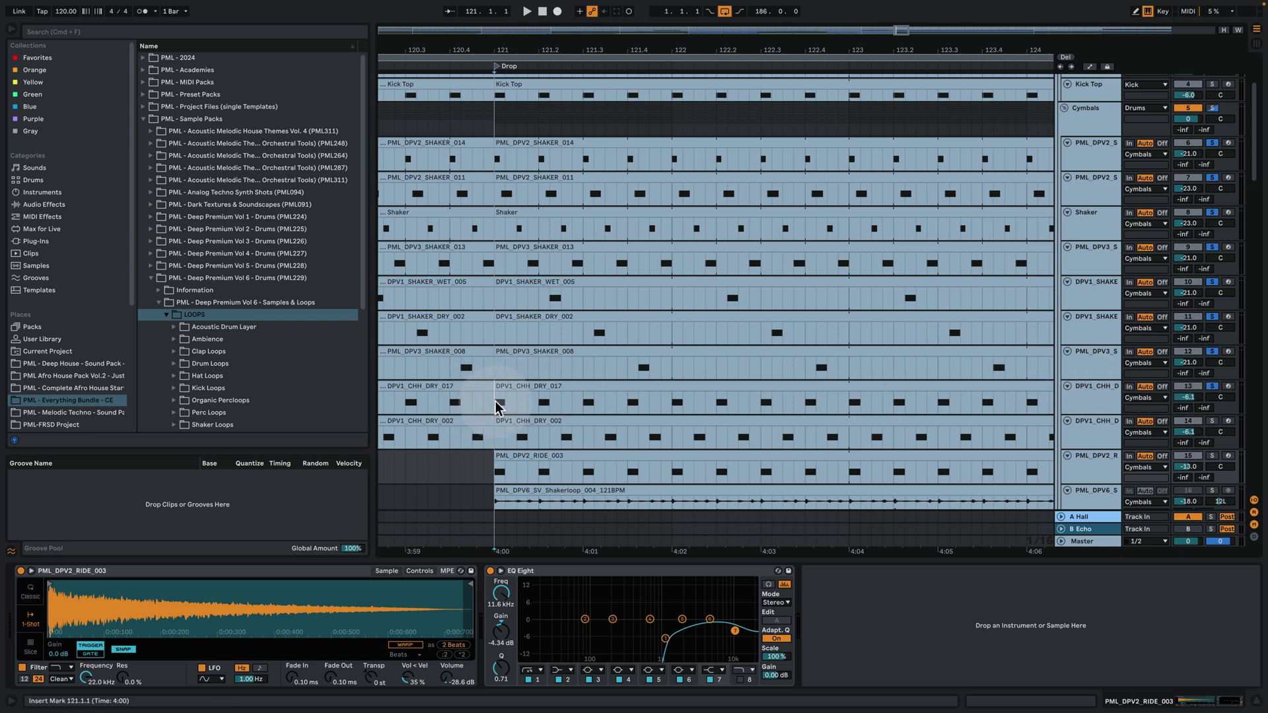
pyautogui.click(495, 401)
pyautogui.press('space')
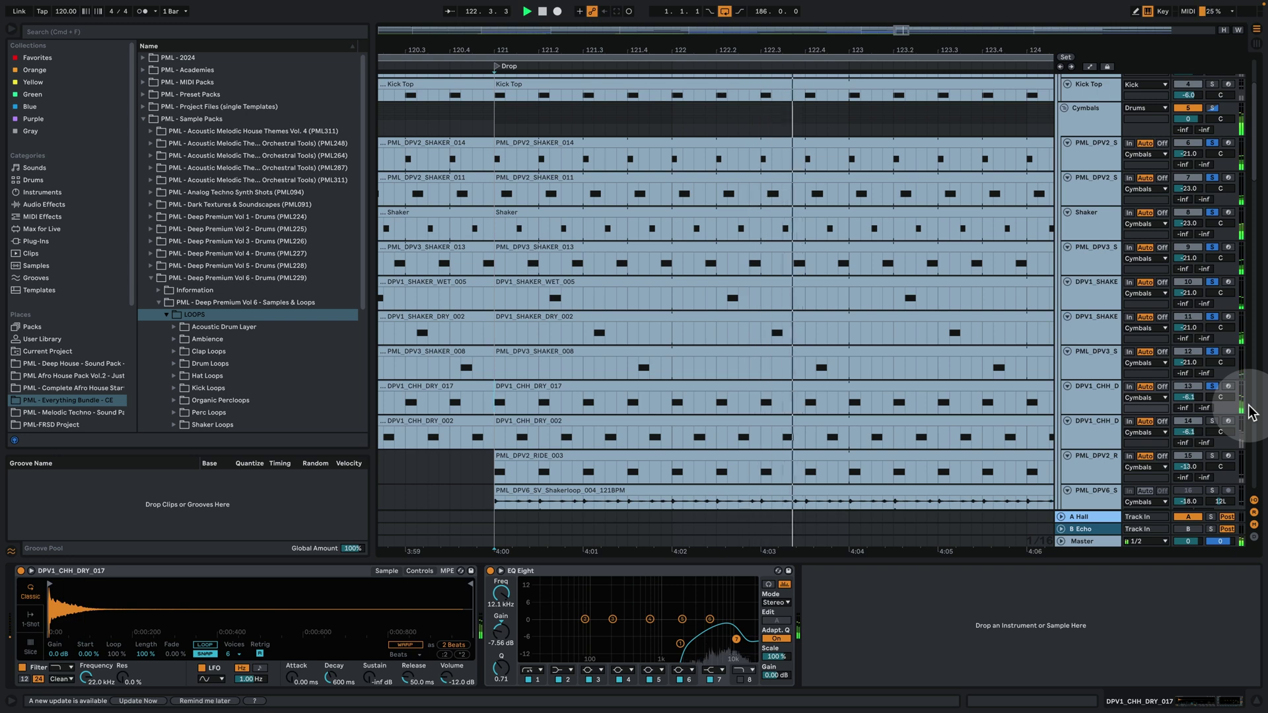
pyautogui.press('space')
# Solo only DPV1_SHAKER_DRY_002 and PML_DPV3_SHAKER_008 and play them from 121.2.1
pyautogui.click(582, 330)
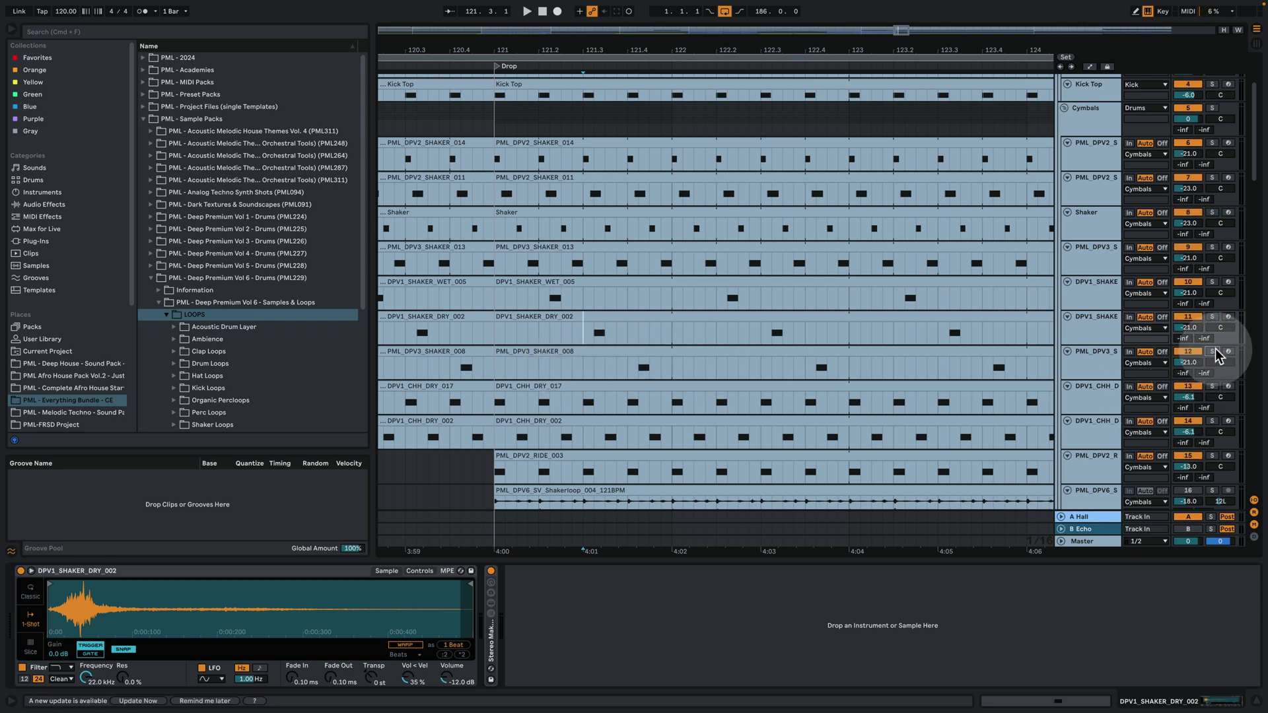
pyautogui.click(1213, 317)
pyautogui.click(1212, 317)
pyautogui.click(1212, 351)
pyautogui.click(537, 295)
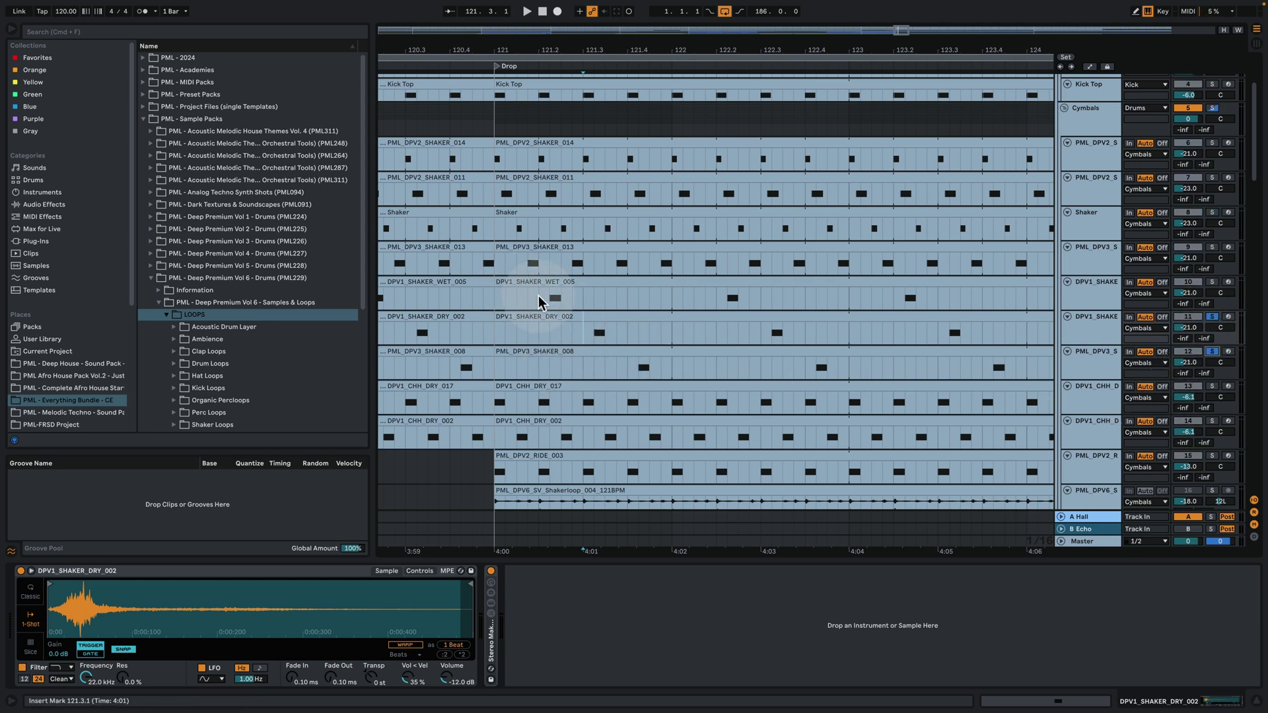
pyautogui.press('space')
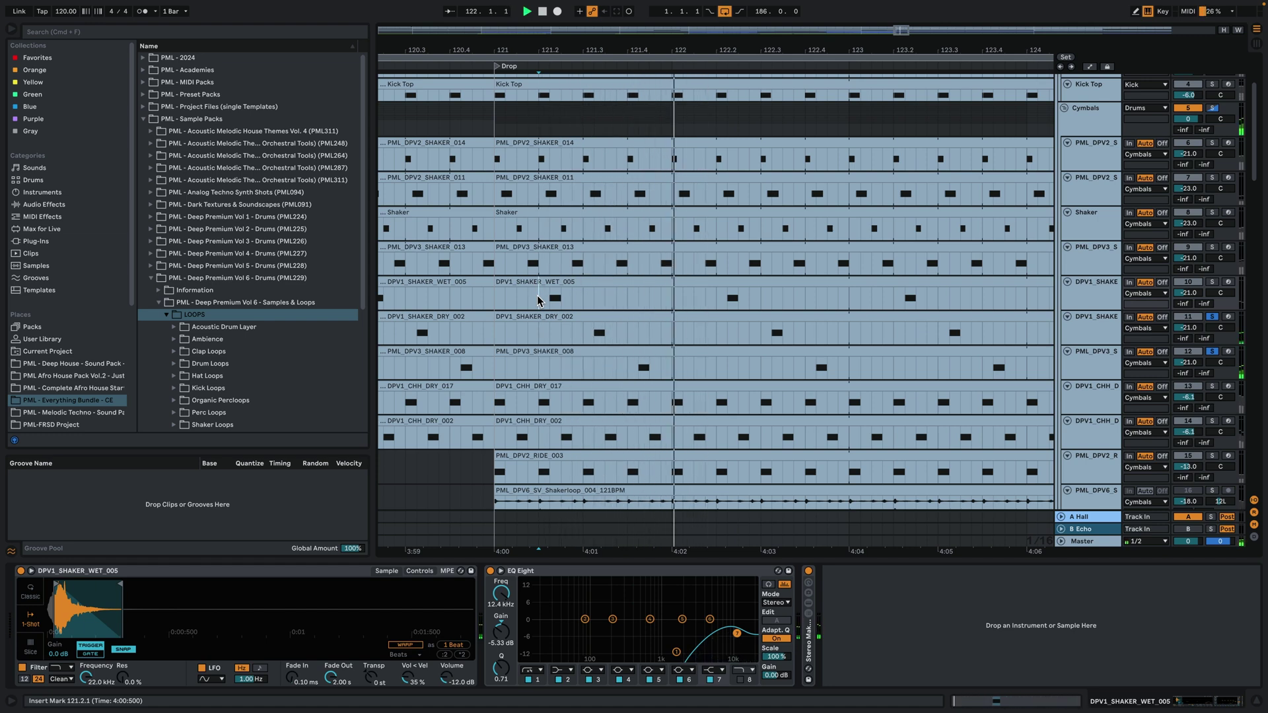
# Clear the individual shaker solos and play all the drum layers together
pyautogui.click(1212, 283)
pyautogui.click(1211, 315)
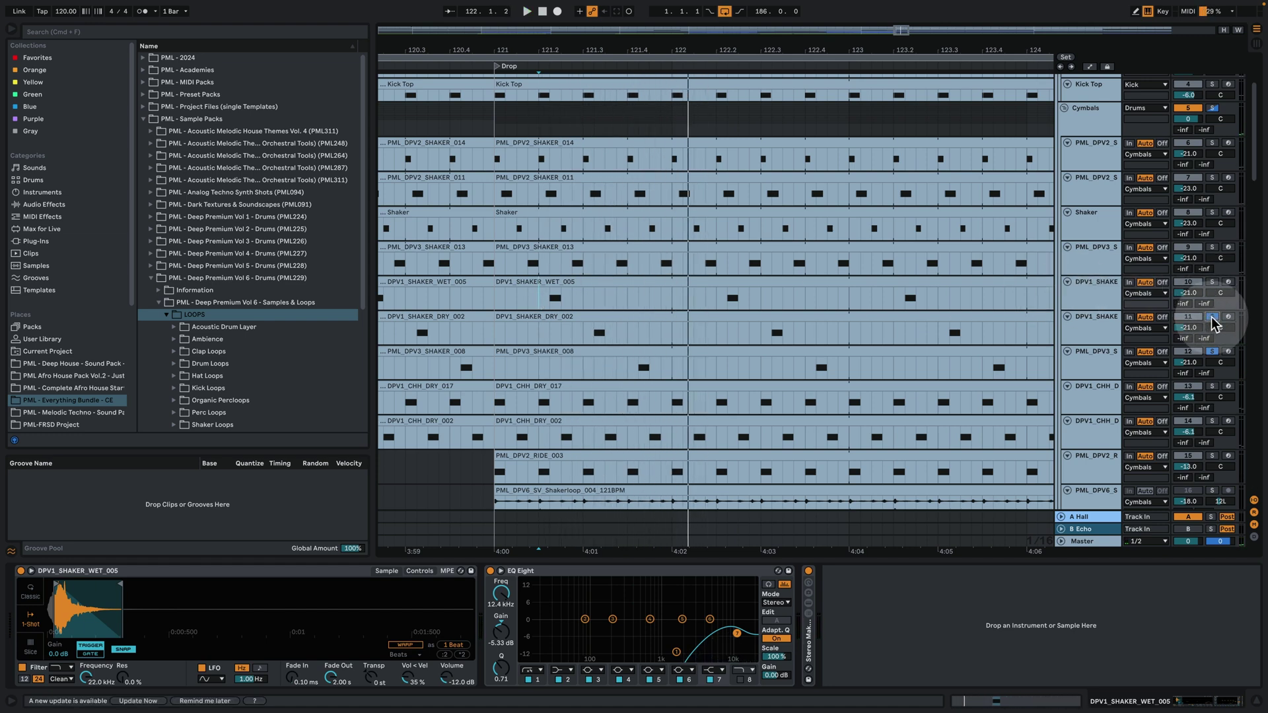
pyautogui.press('space')
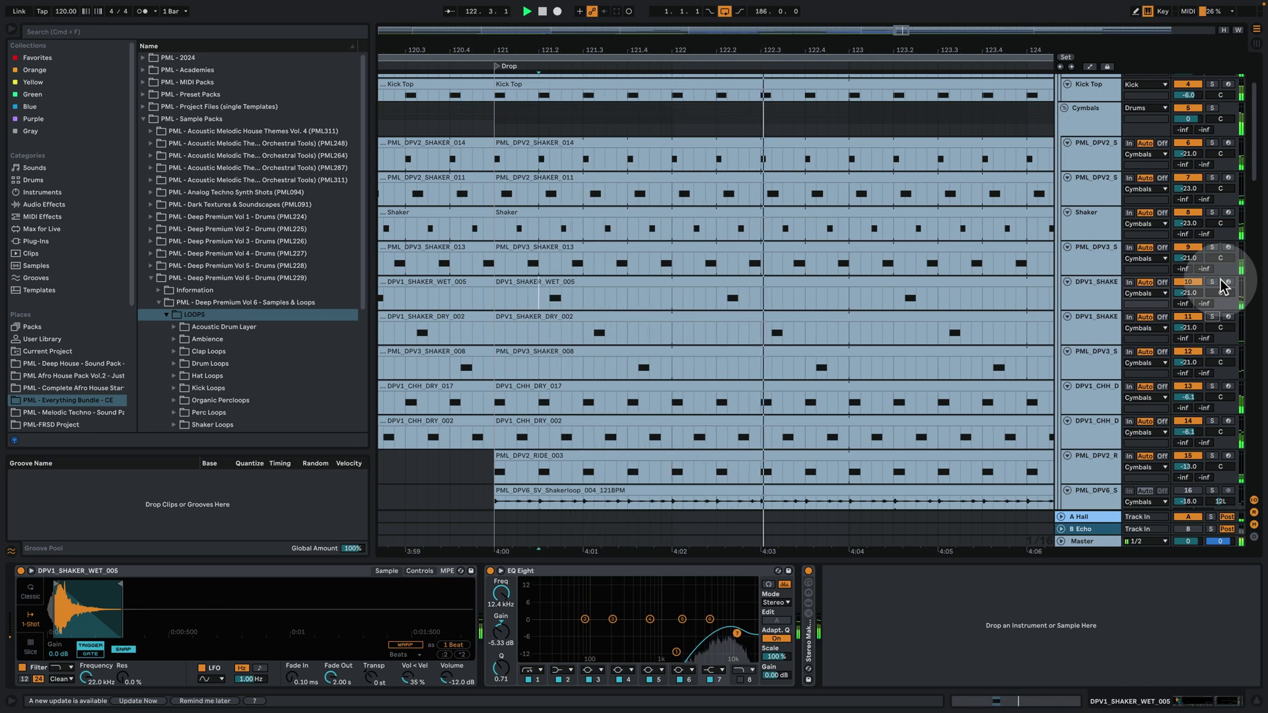
pyautogui.press('space')
# Solo the closed hats DPV1_CHH_DRY_017 and DPV1_CHH_DRY_002 and play both from the Drop
pyautogui.click(500, 401)
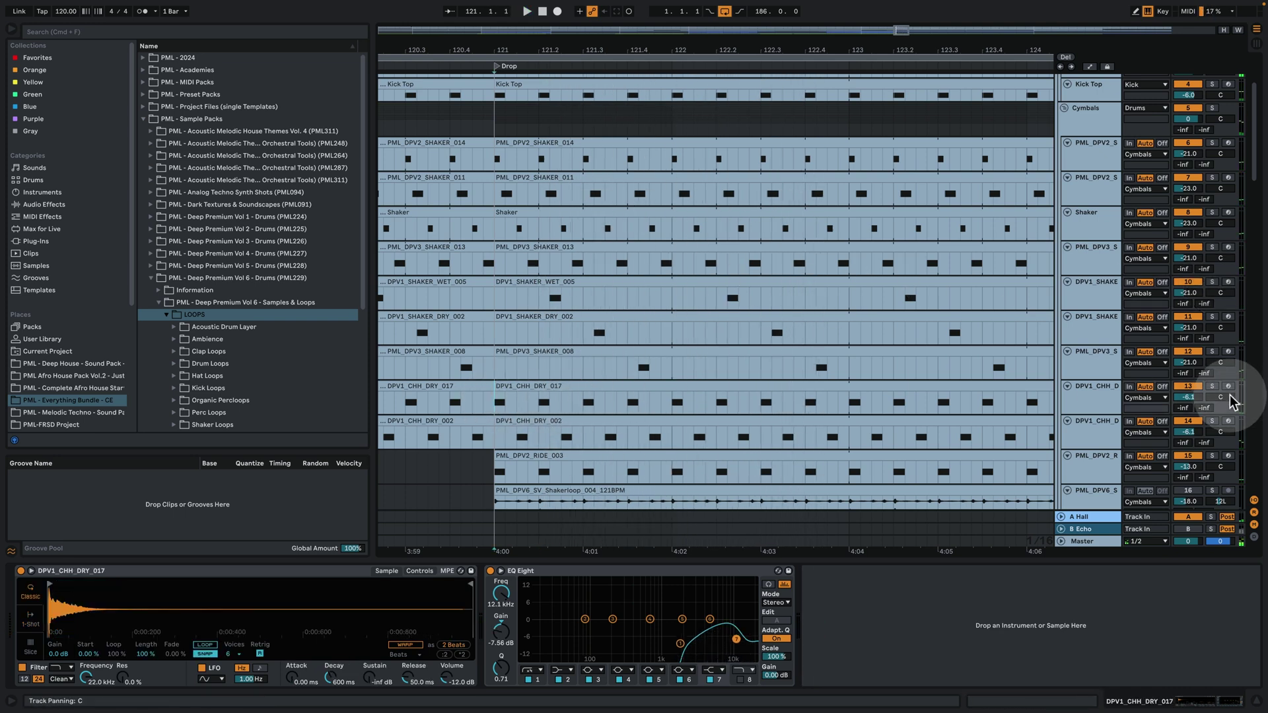
pyautogui.click(1212, 386)
pyautogui.click(1212, 422)
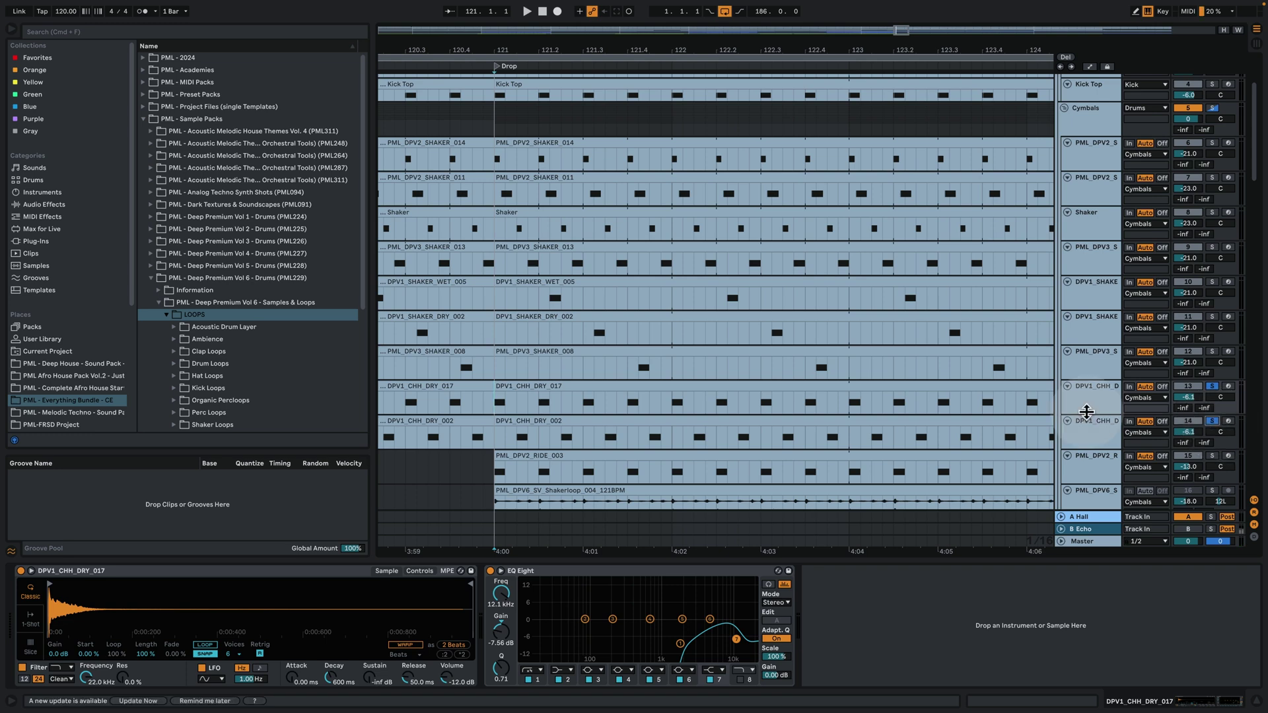
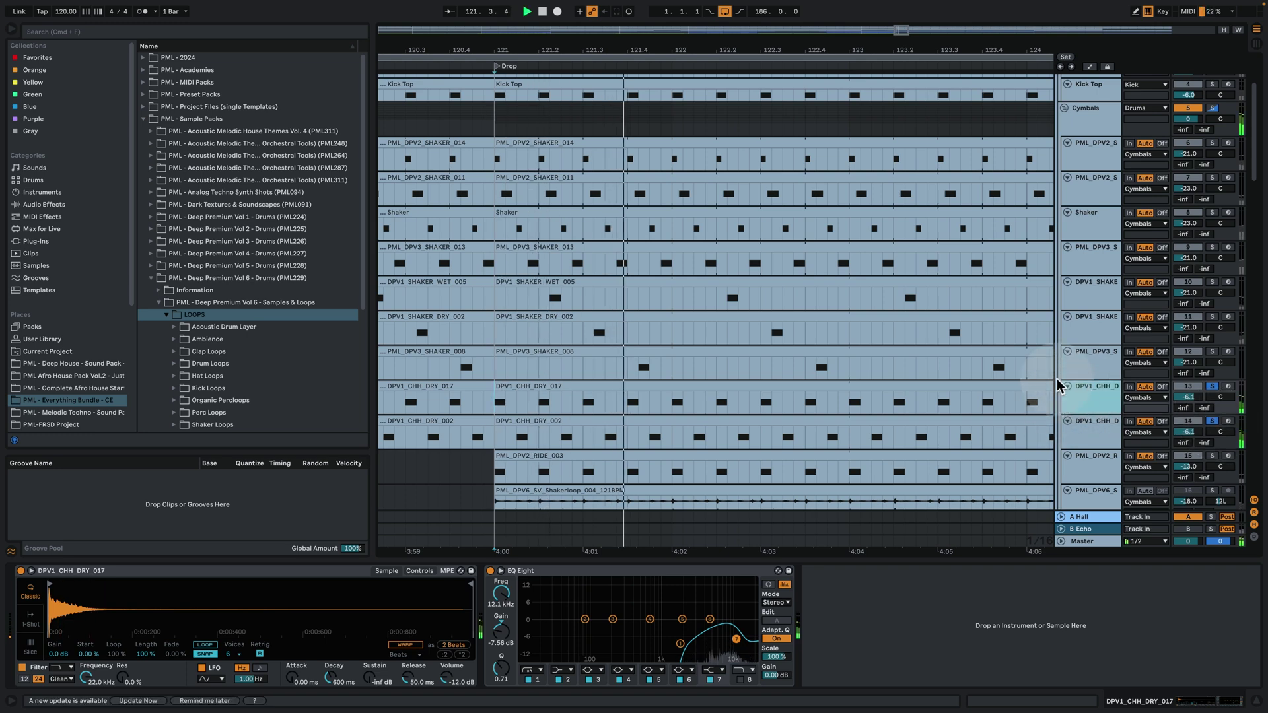
# Add the Kick group and the PML_DPV2_SHAKER_014 and 011 tracks to the soloed hats and play them from the Drop
pyautogui.scroll(3, 911, 397)
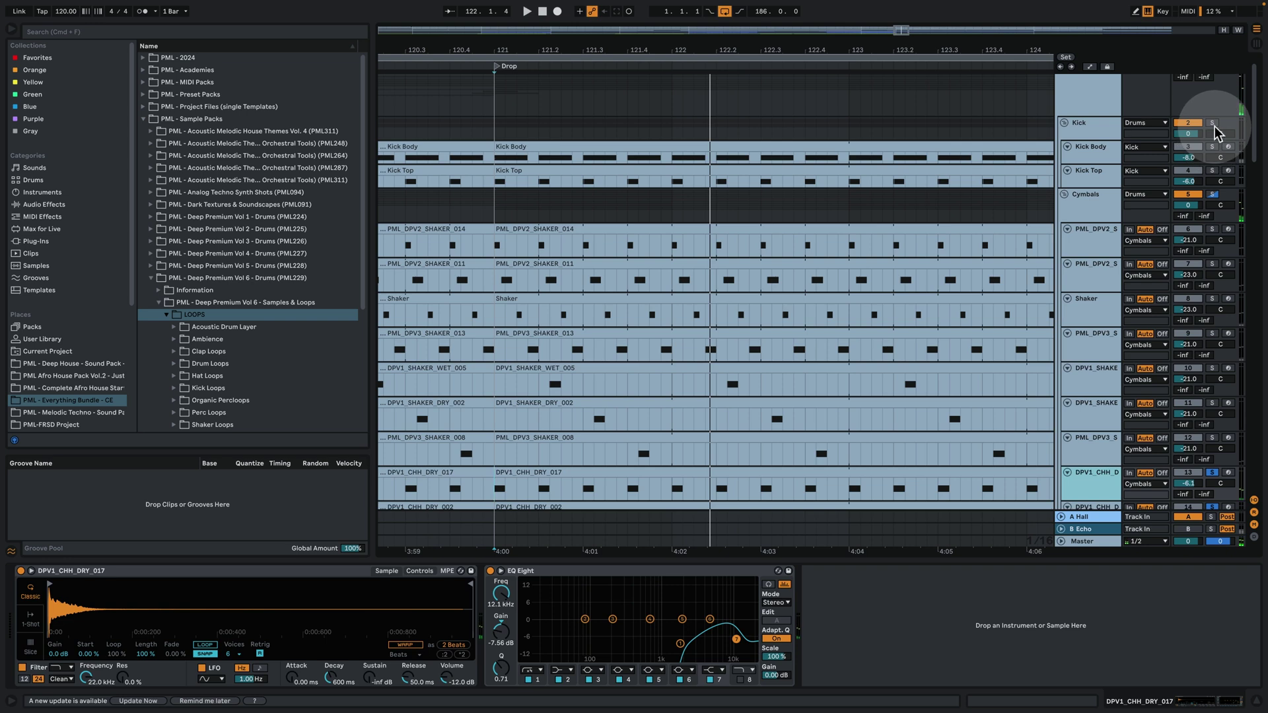
pyautogui.press('space')
pyautogui.scroll(-3, 1116, 221)
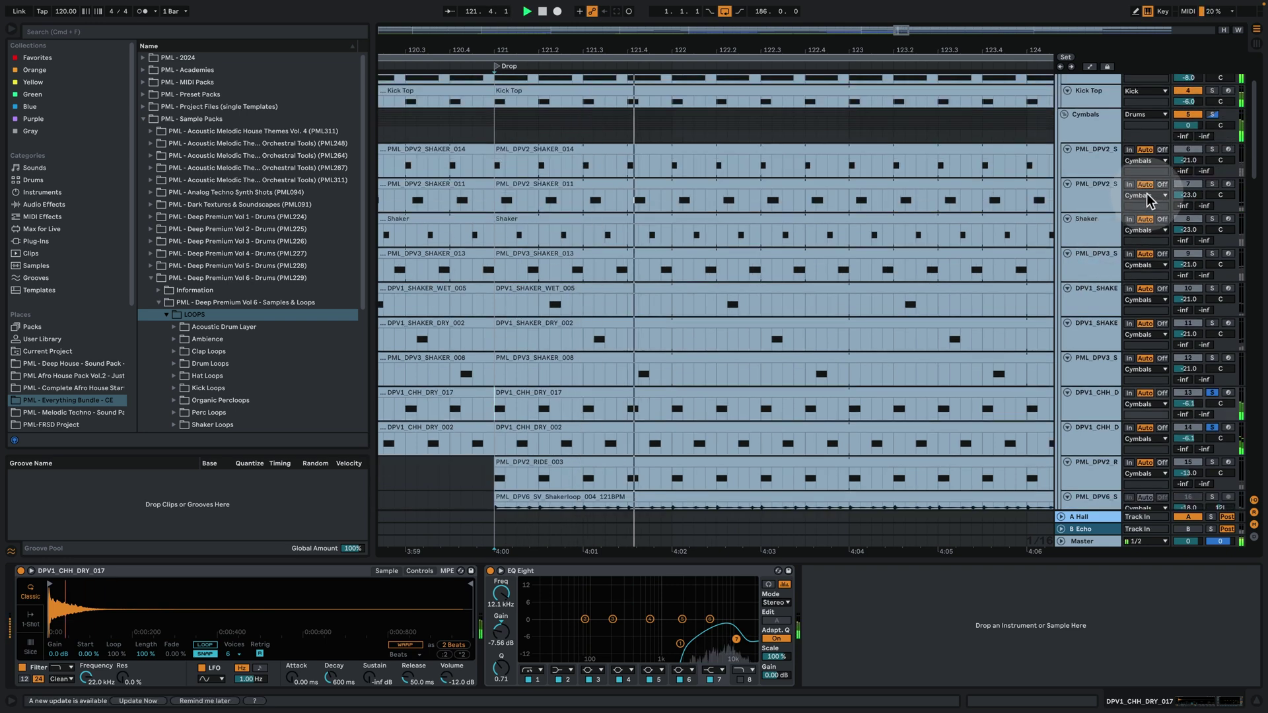
pyautogui.click(1212, 149)
pyautogui.click(1211, 185)
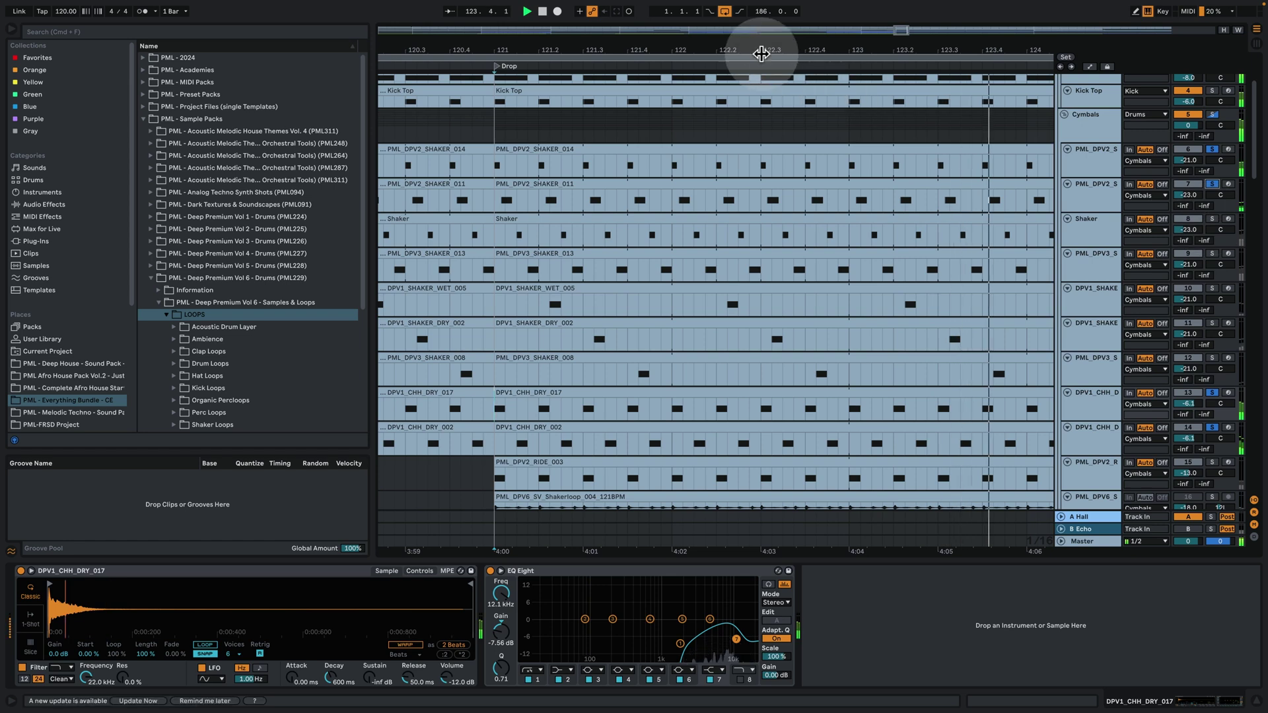
pyautogui.moveTo(760, 50); pyautogui.dragTo(733, 32)
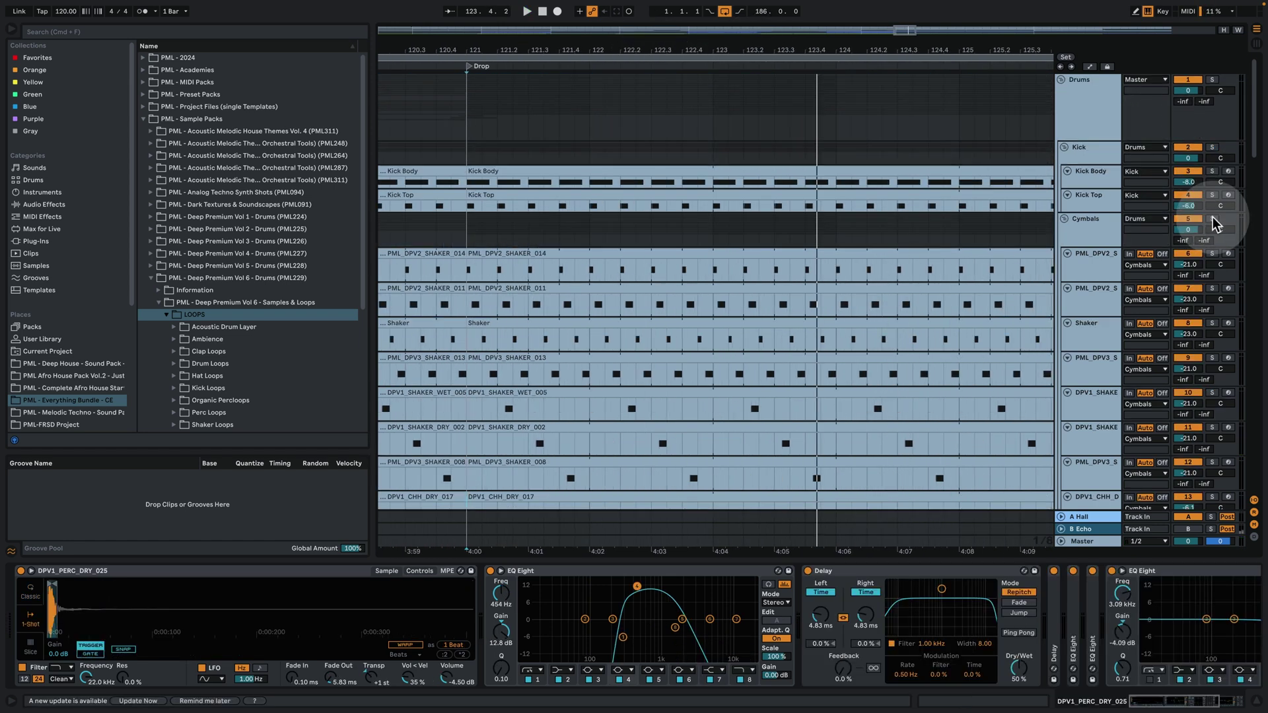
# Solo the whole Cymbals group, show its device chain and play it from the Drop
pyautogui.click(1211, 219)
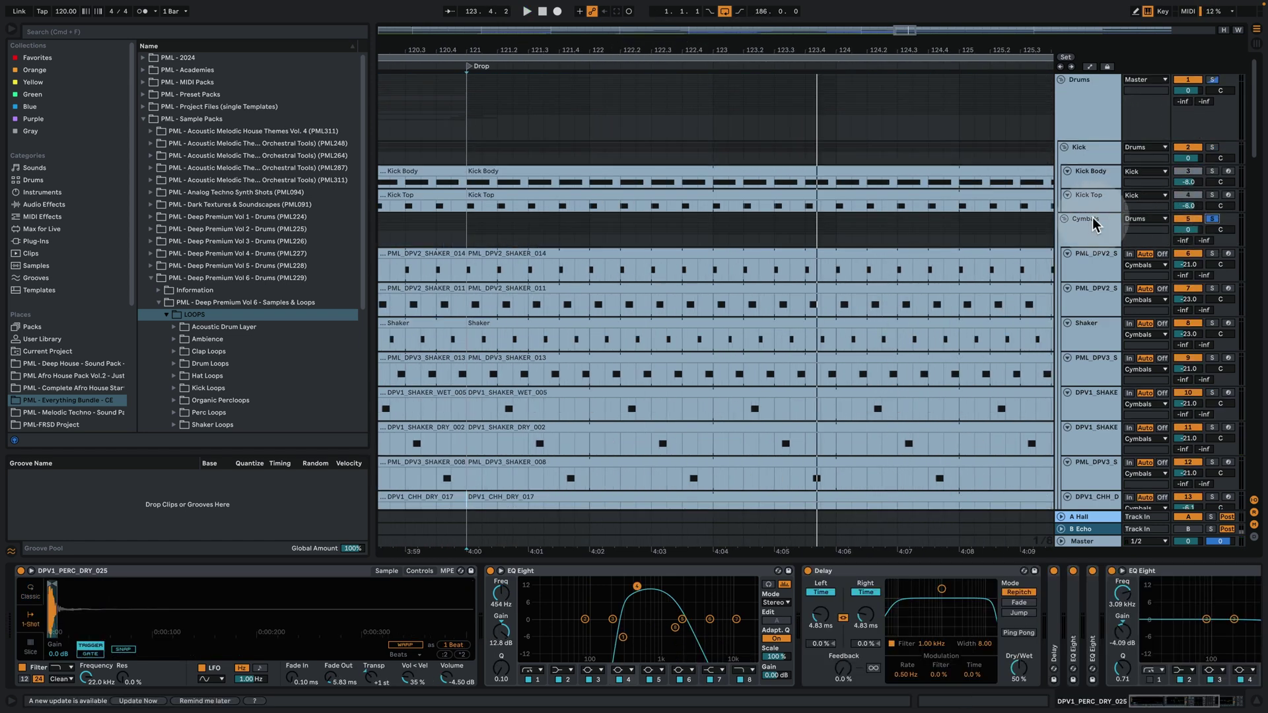
pyautogui.click(1088, 225)
pyautogui.press('space')
# Activate the PML_DPV6_SV_Shakerloop_004_121BPM track and play its clip with the soloed cymbals from the Drop
pyautogui.scroll(-8, 885, 306)
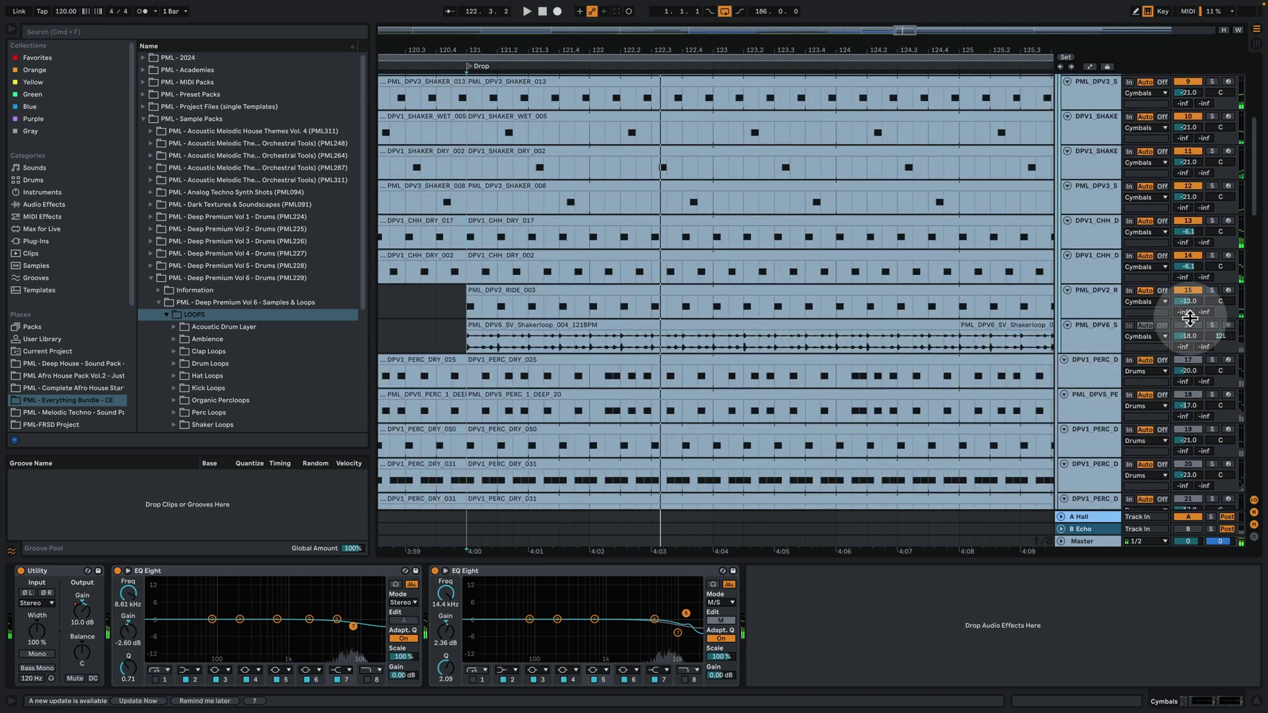
pyautogui.click(521, 325)
pyautogui.press('space')
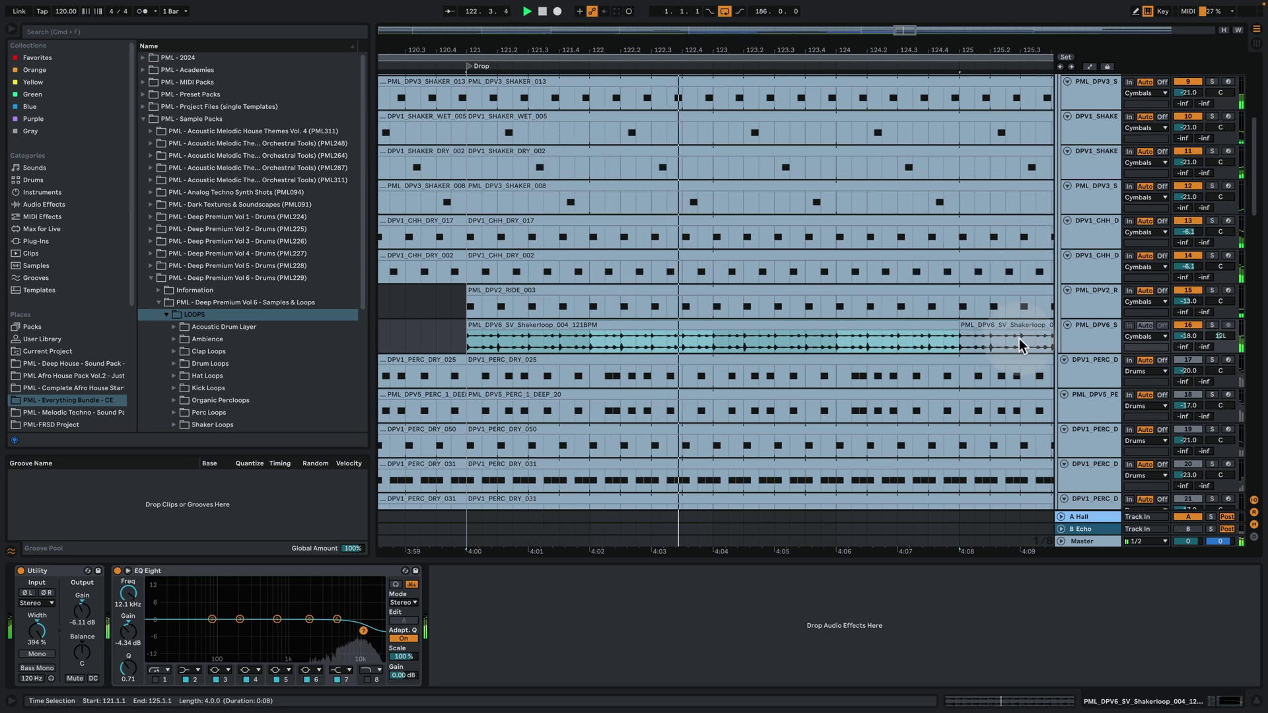
# Clear the Cymbals group solo and play the percussion tracks together with the cymbals from the Drop
pyautogui.scroll(1, 1022, 342)
pyautogui.scroll(8, 990, 311)
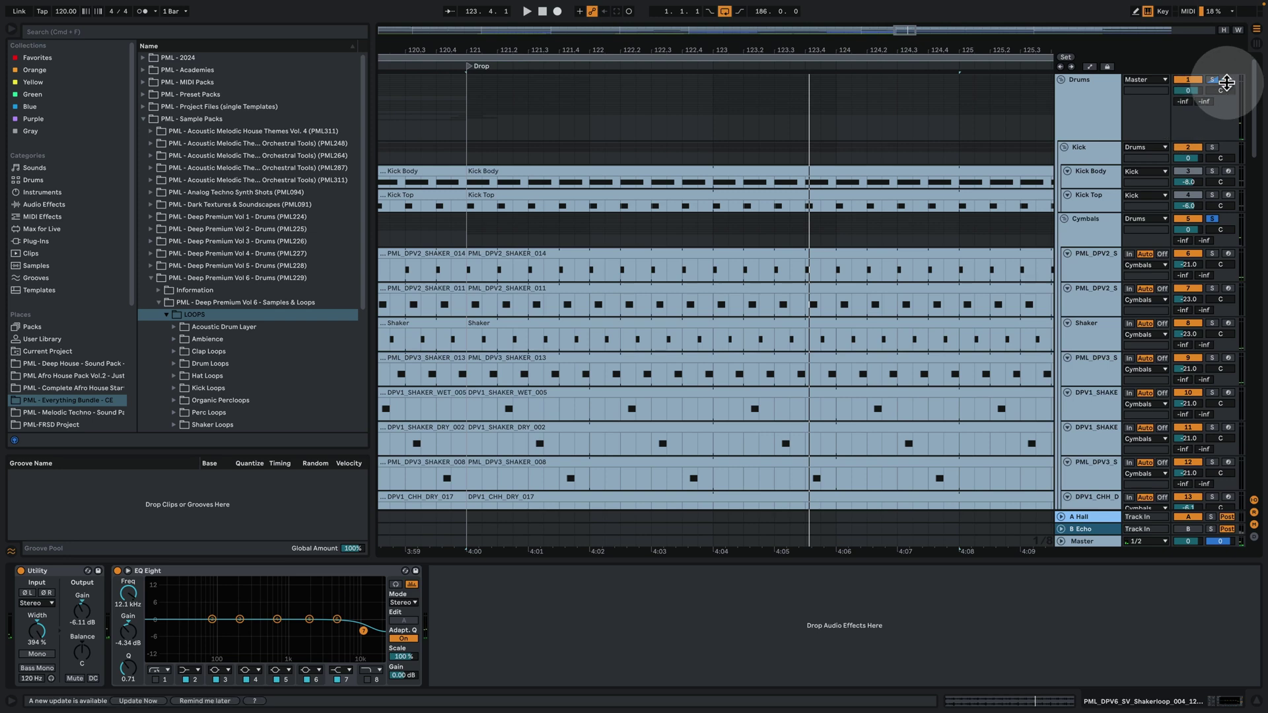
pyautogui.scroll(-12, 931, 314)
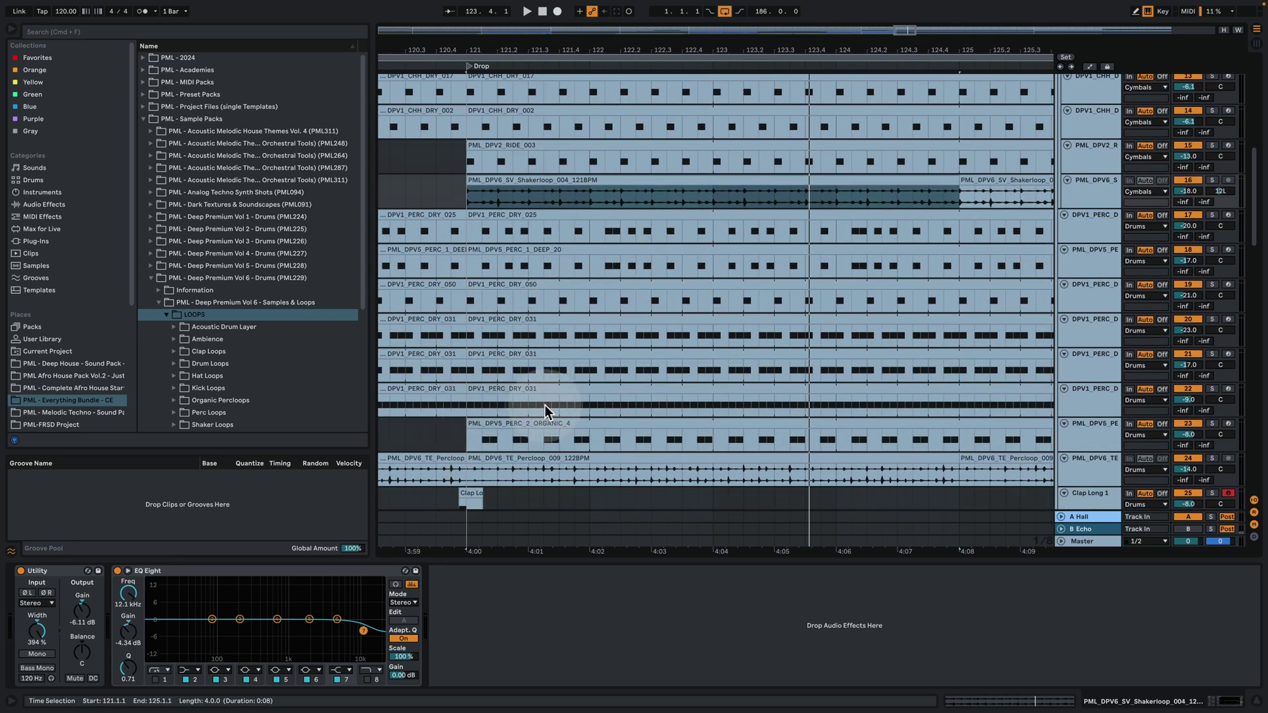
pyautogui.press('space')
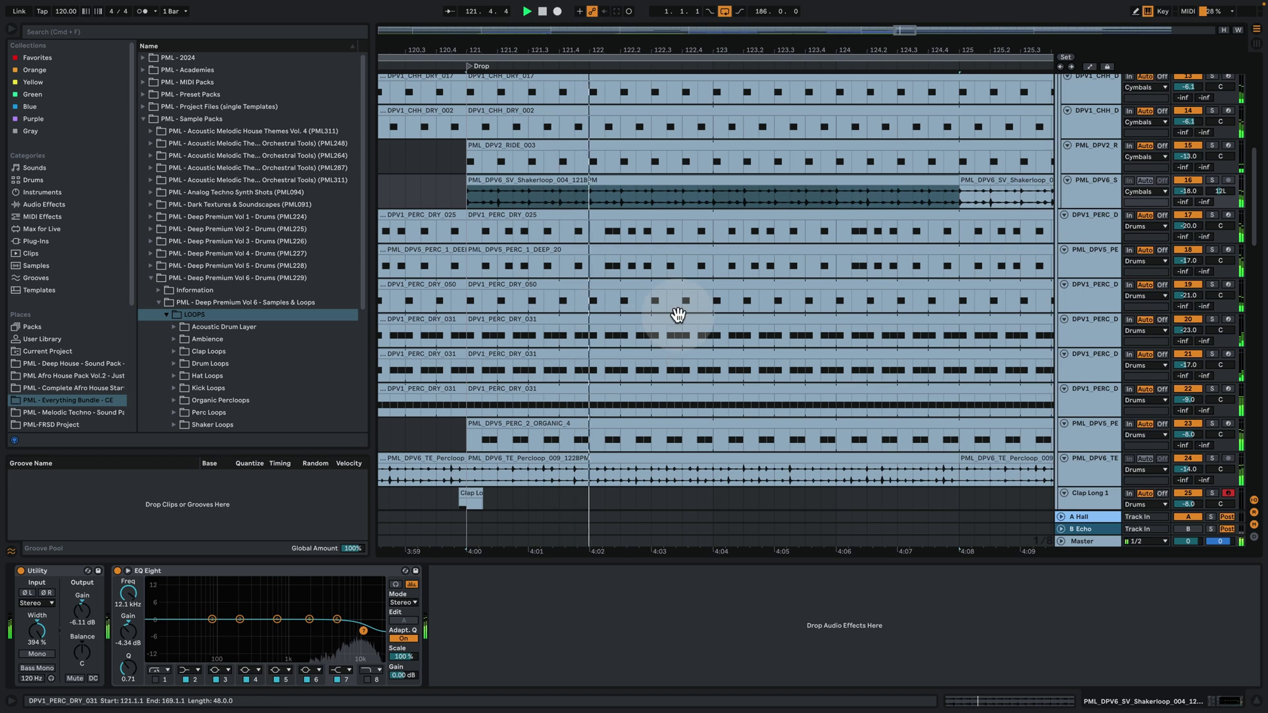
# Show the B Echo return track's device chain and play the drums from the Drop
pyautogui.scroll(-3, 679, 318)
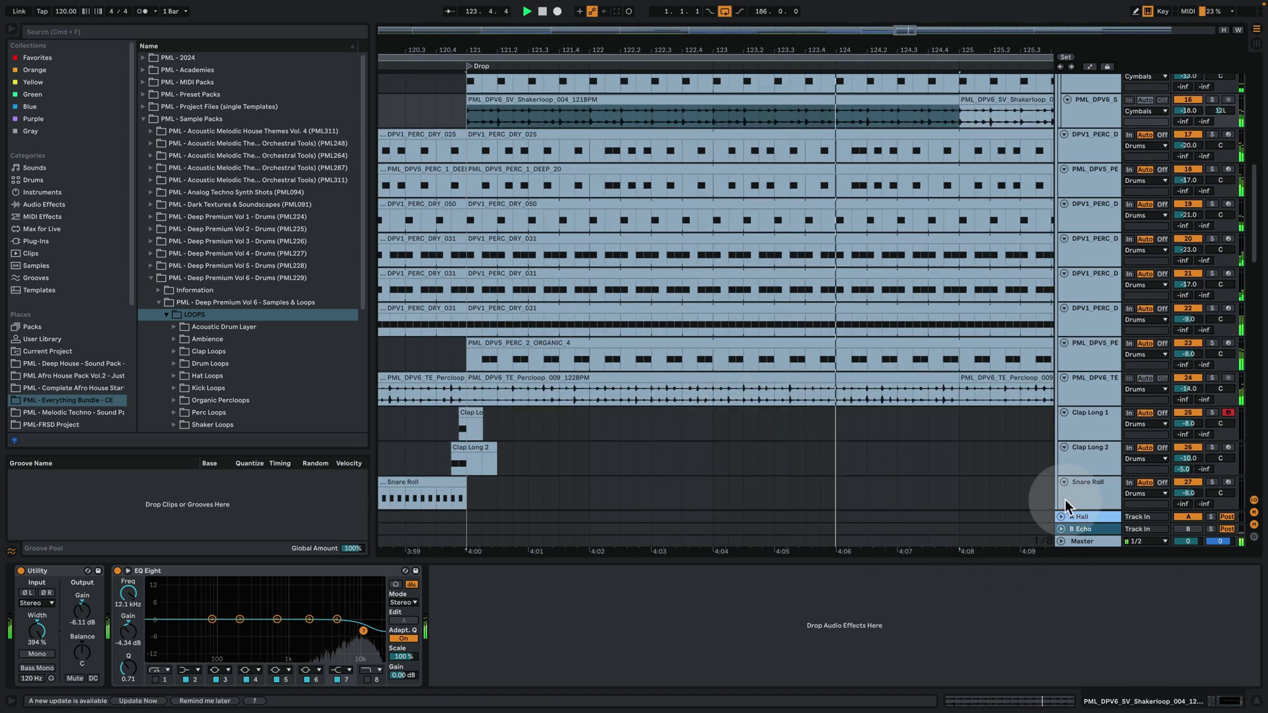
pyautogui.moveTo(702, 40); pyautogui.dragTo(749, 119)
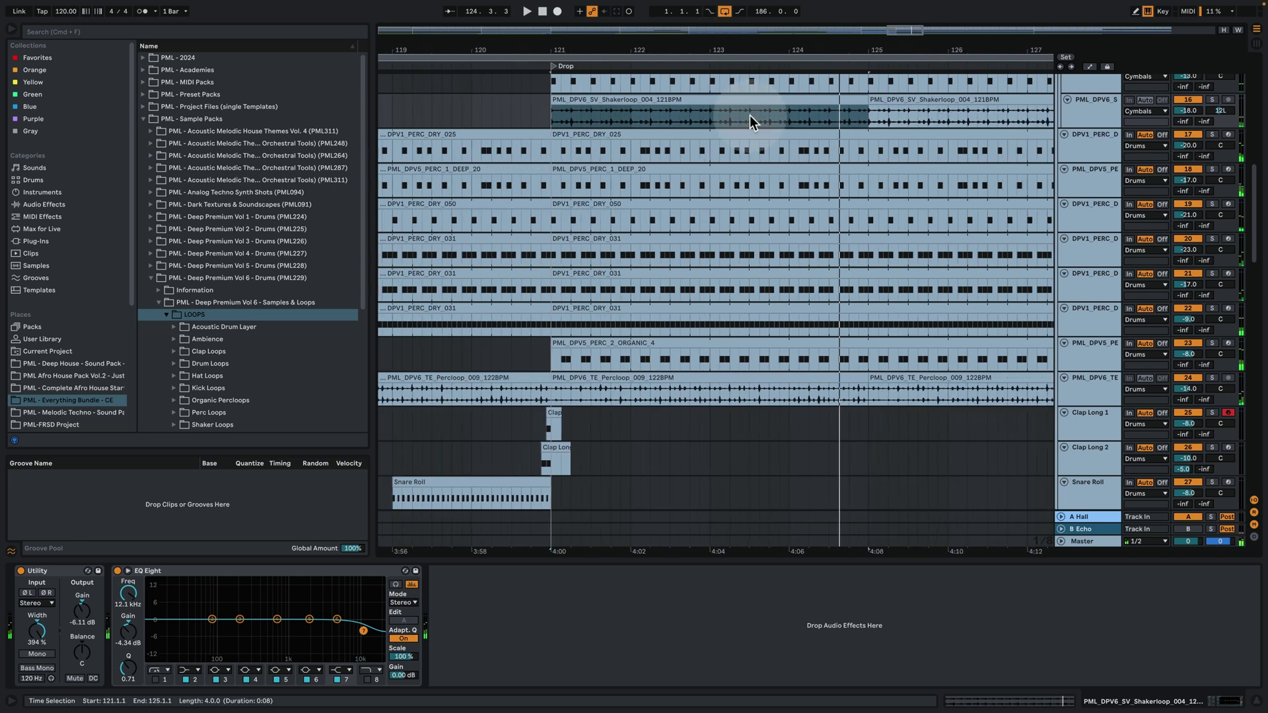
pyautogui.click(1188, 529)
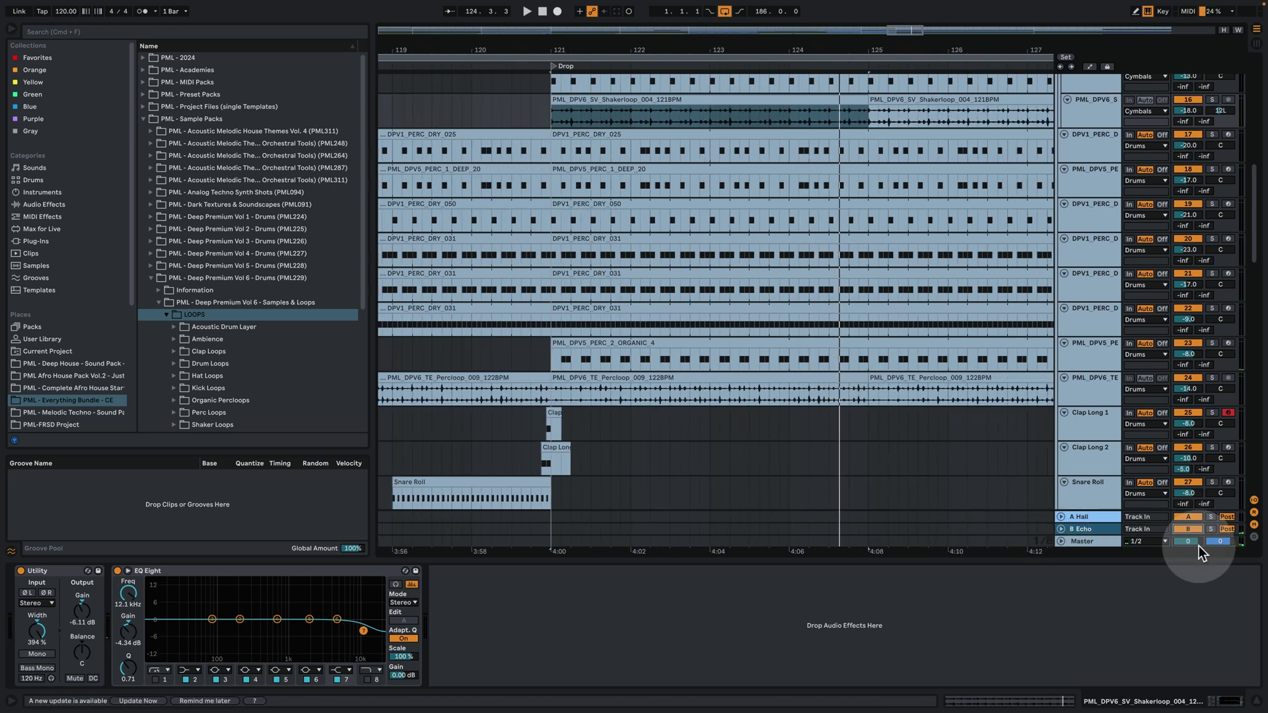
pyautogui.click(1101, 531)
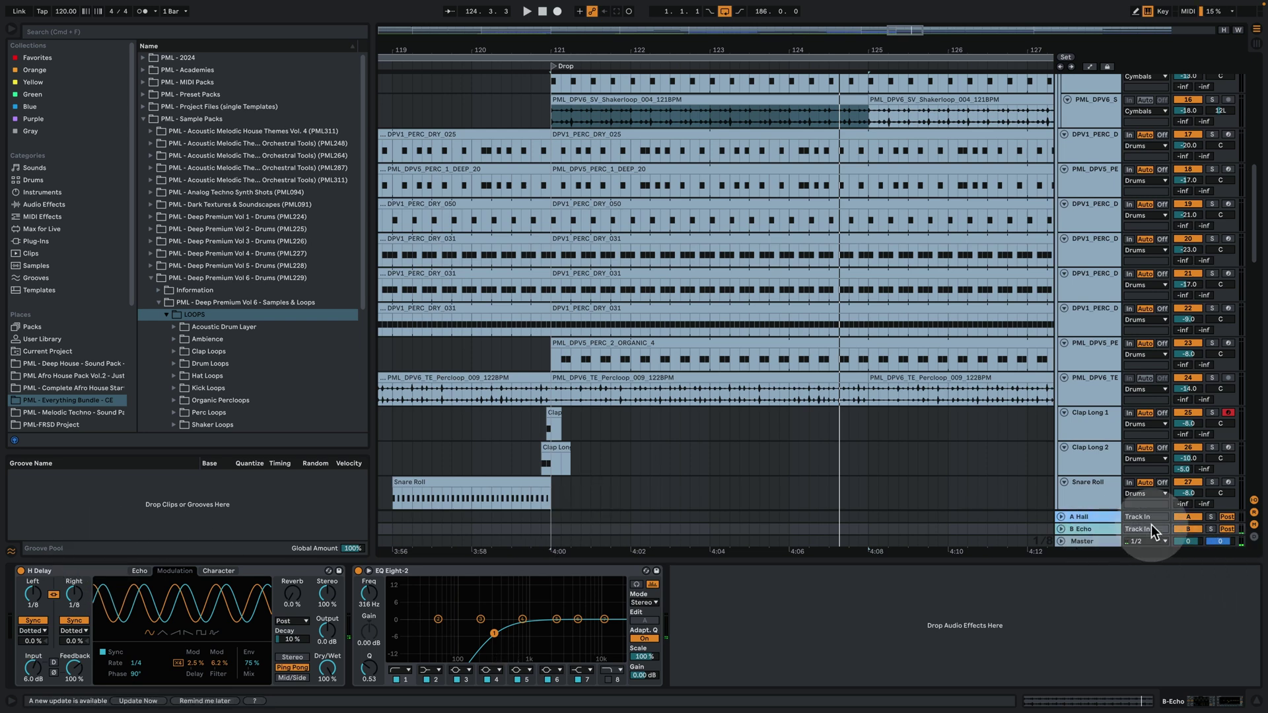
pyautogui.press('space')
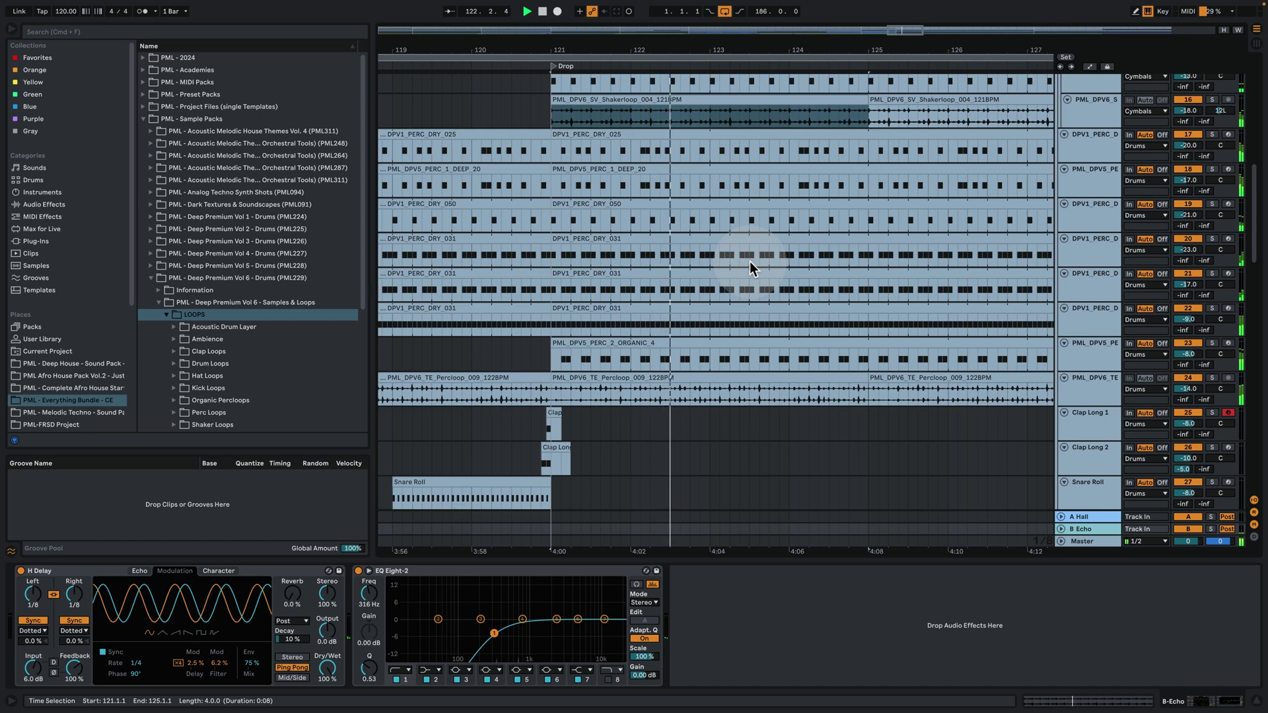
# Hide the device view, stop playback and examine where the drum layers start and end across the whole arrangement
pyautogui.click(1253, 705)
pyautogui.moveTo(637, 44); pyautogui.dragTo(647, 2)
pyautogui.press('space')
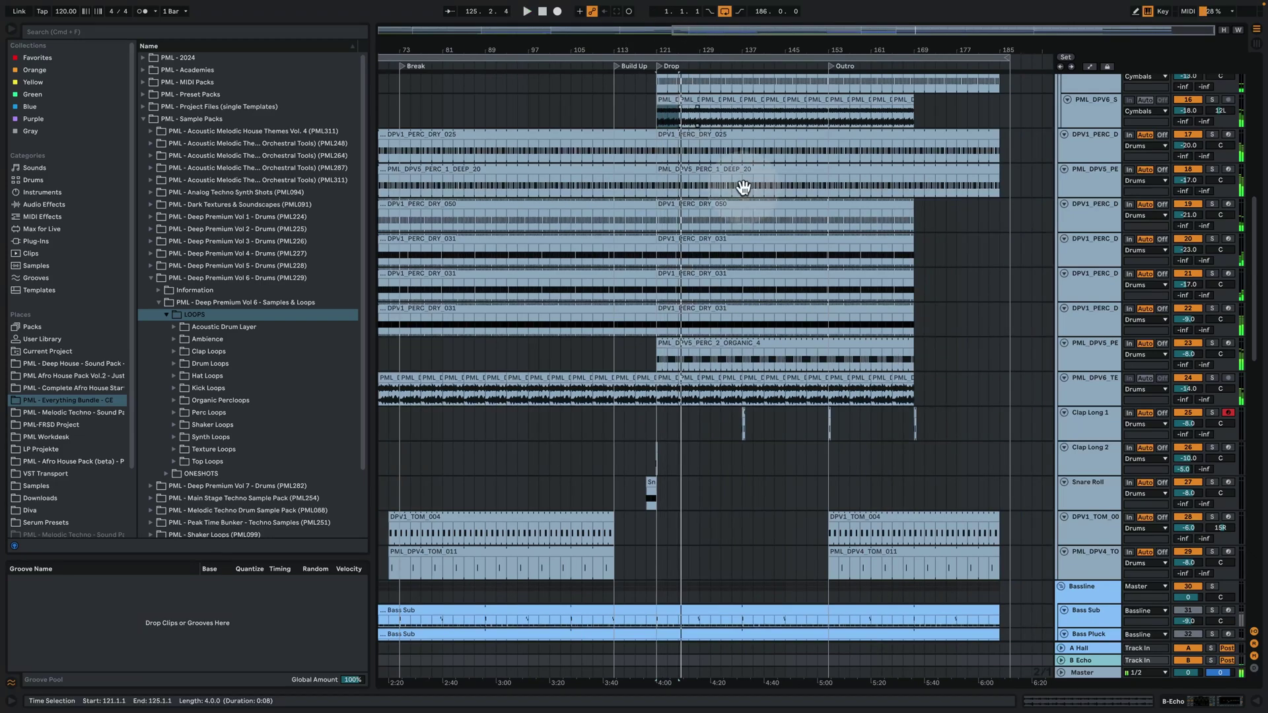
pyautogui.scroll(8, 743, 187)
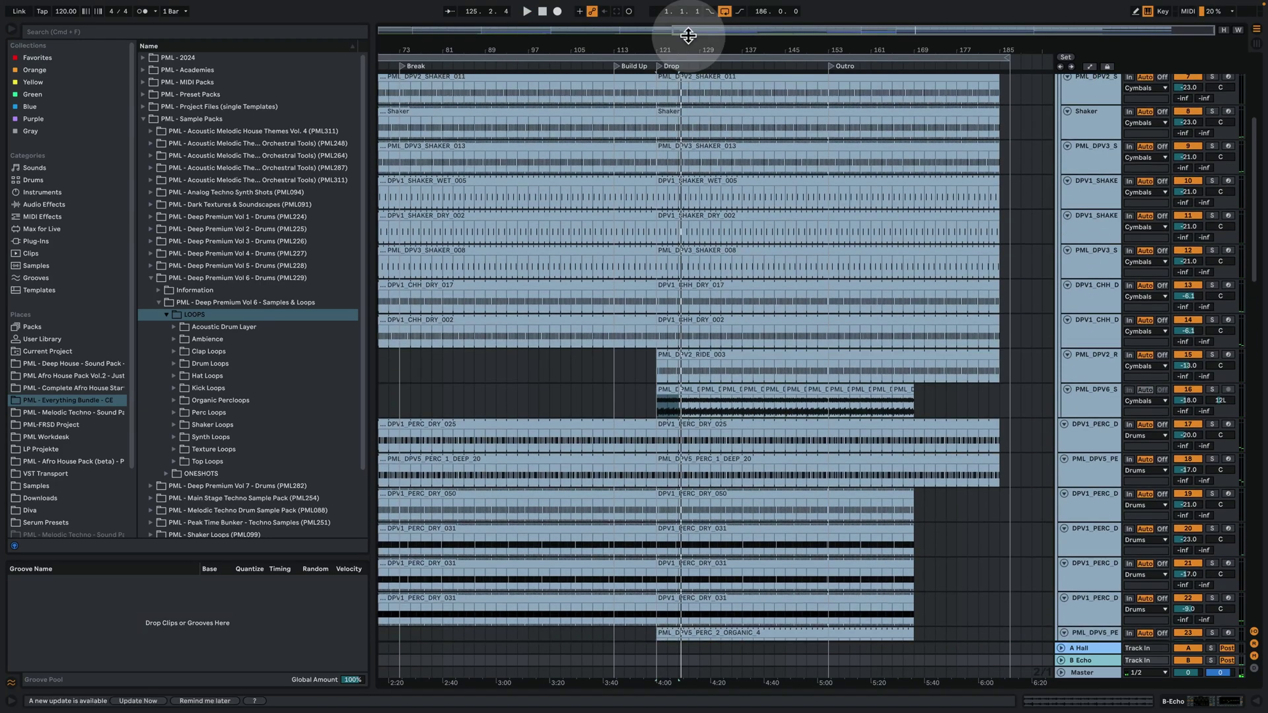
pyautogui.moveTo(694, 49); pyautogui.dragTo(695, 13)
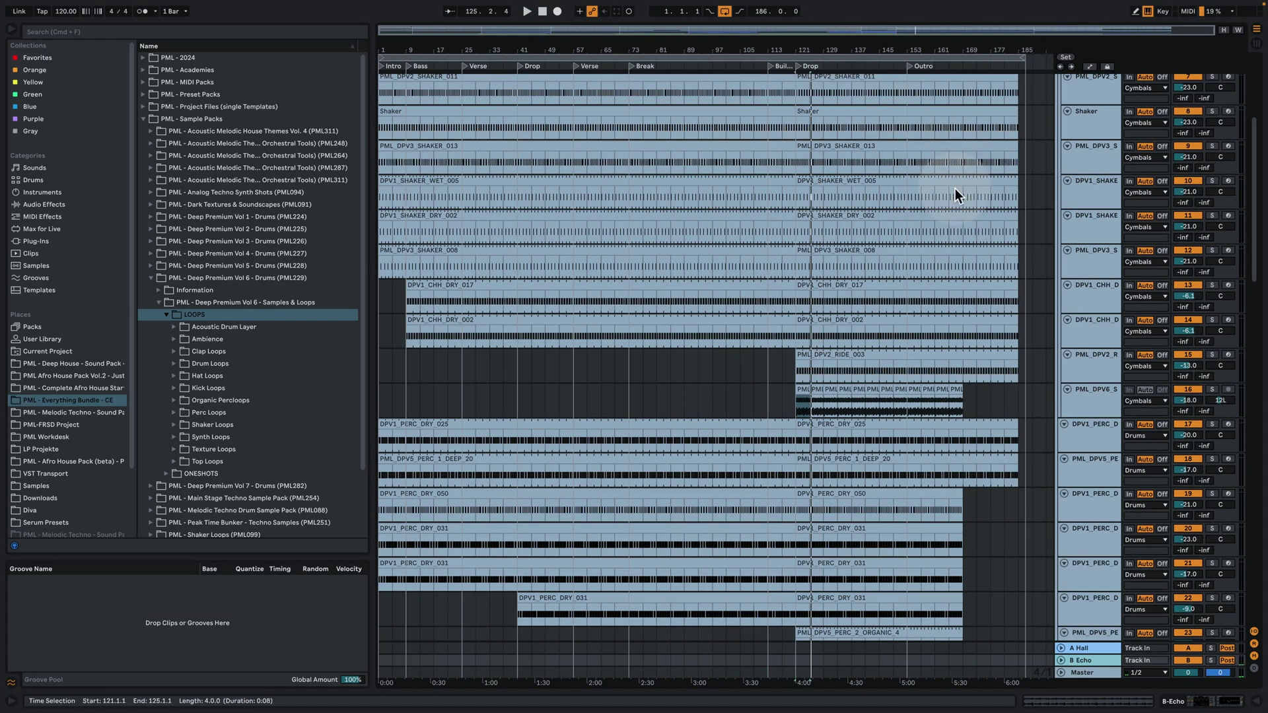
pyautogui.scroll(-3, 954, 386)
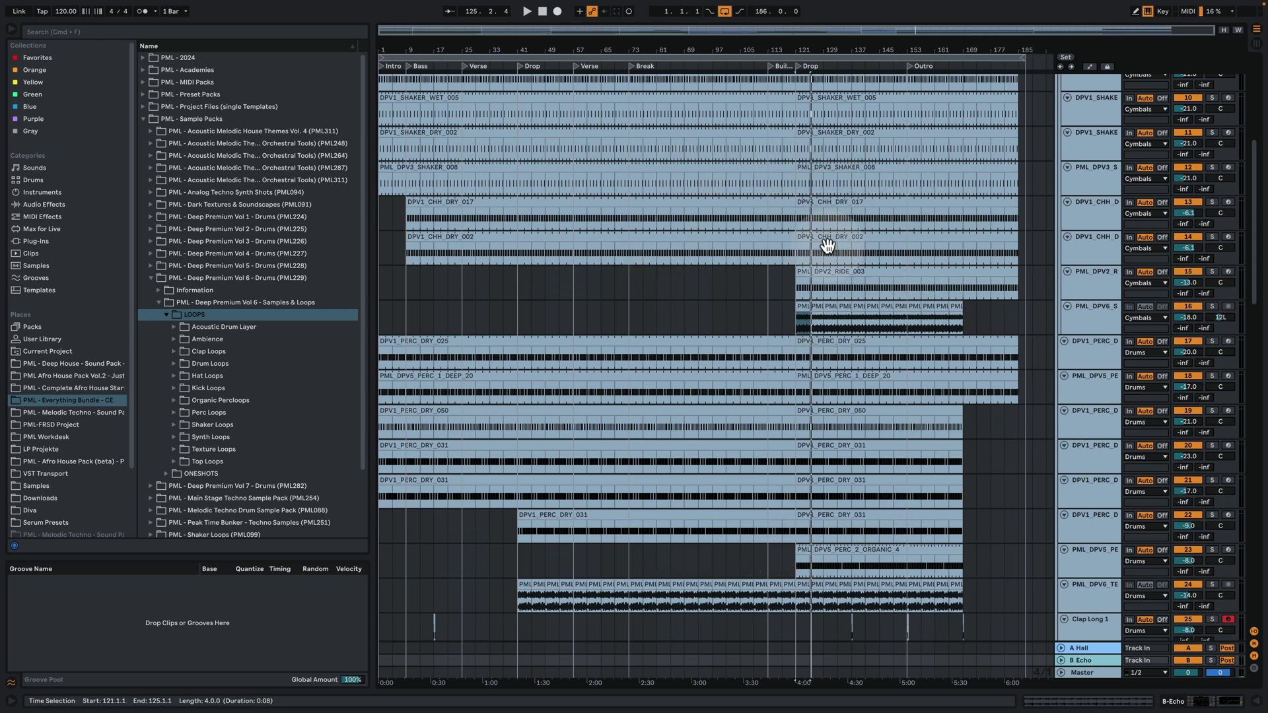
pyautogui.scroll(-2, 680, 346)
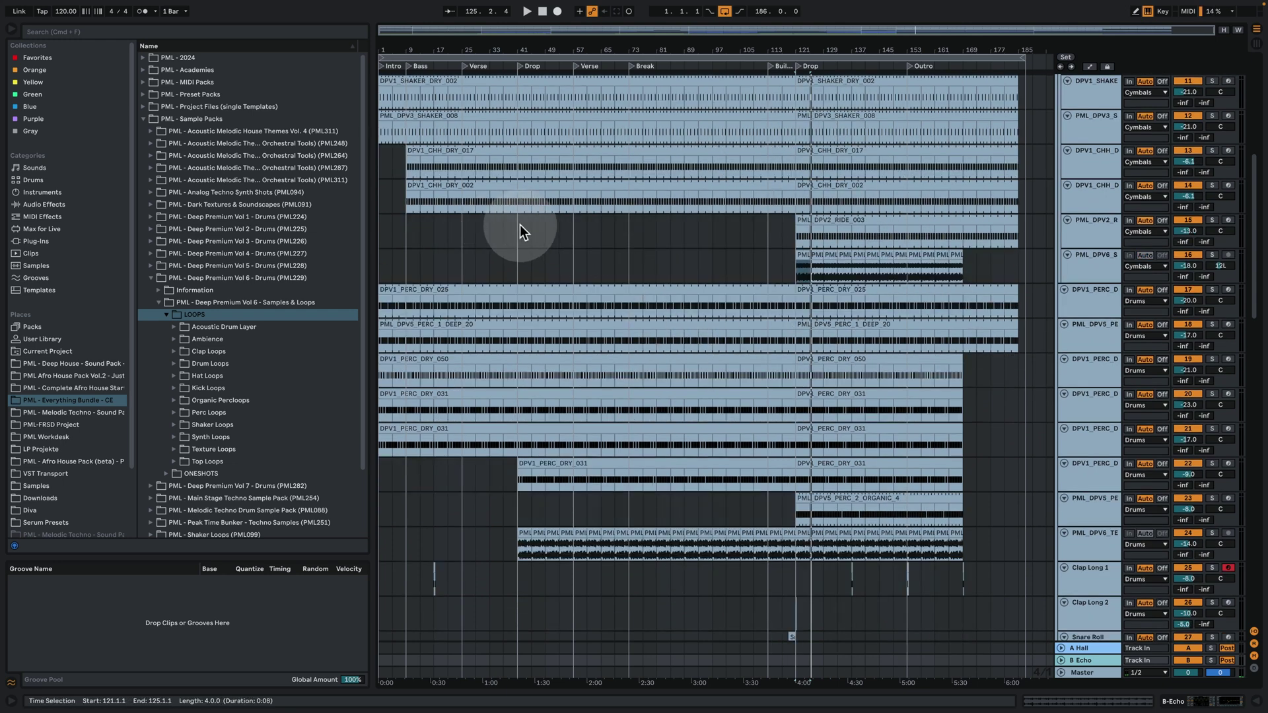
# Play the drum layers from the first Drop at bar 41
pyautogui.click(521, 224)
pyautogui.click(512, 254)
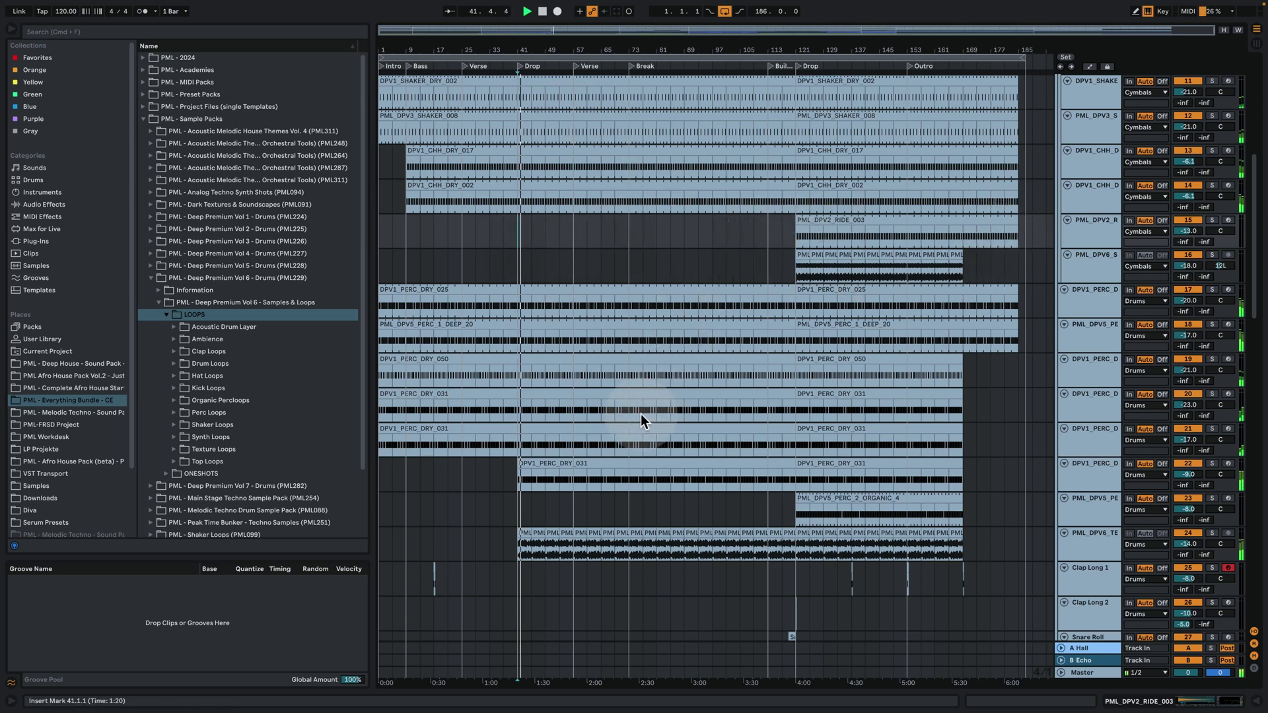
pyautogui.scroll(-5, 640, 414)
pyautogui.press('space')
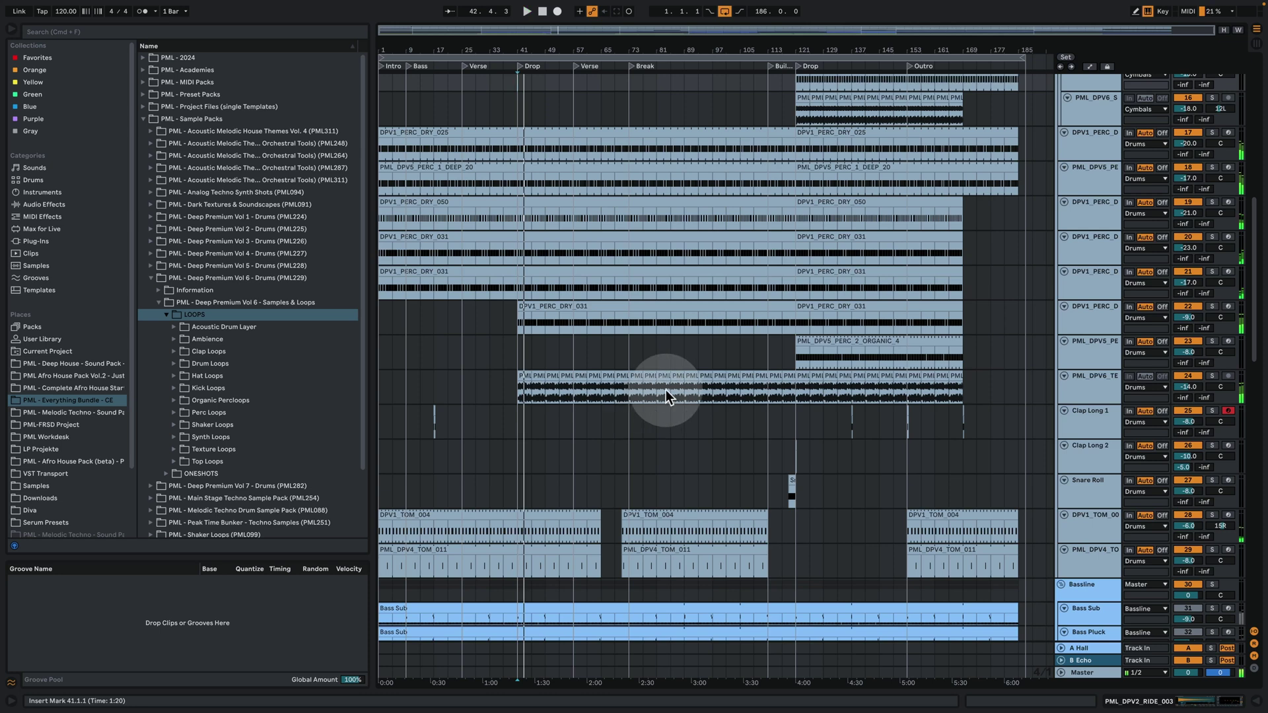
# Solo the DPV1_TOM_004 track and play its first clip with the MIDI notes open
pyautogui.click(1211, 515)
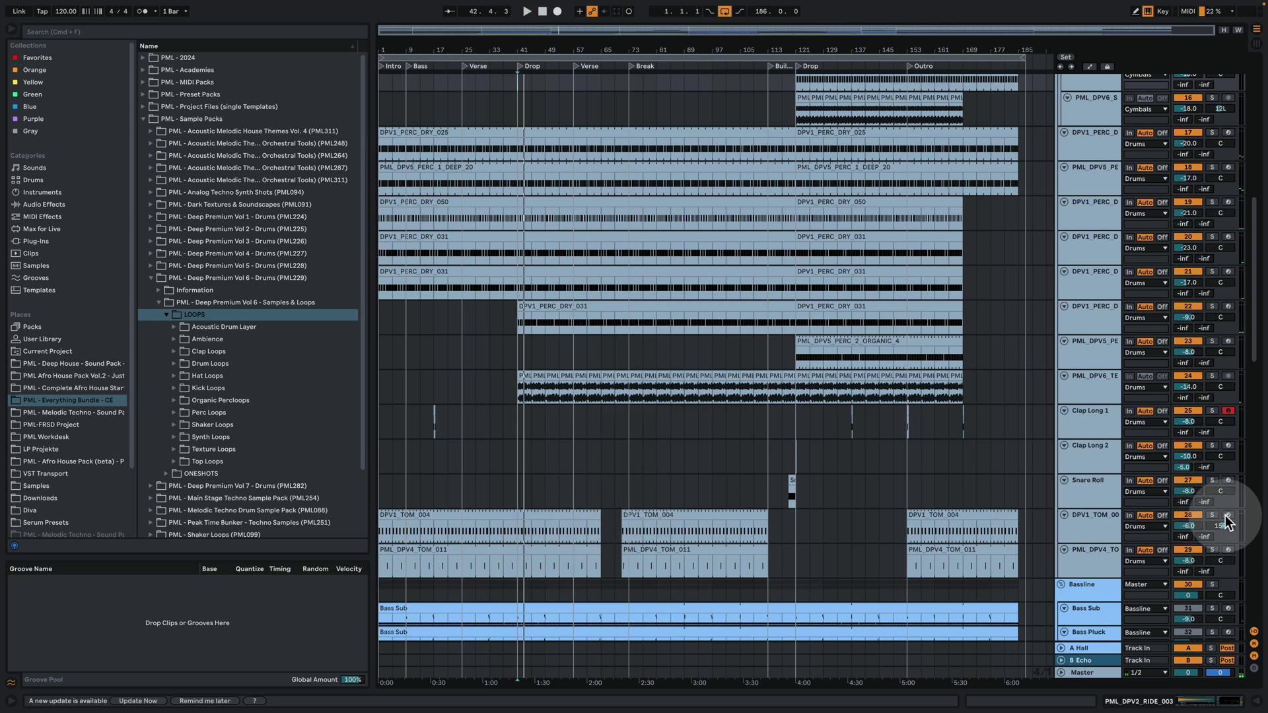
pyautogui.click(526, 525)
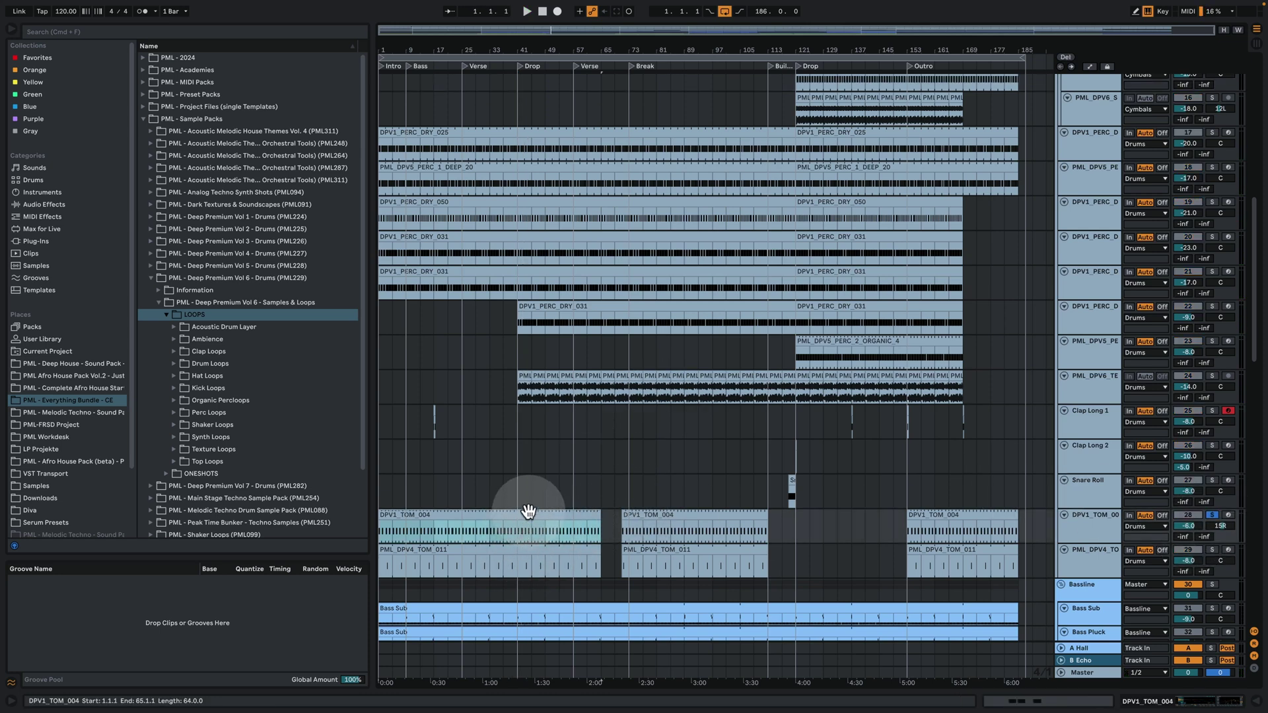
pyautogui.doubleClick(528, 512)
pyautogui.press('space')
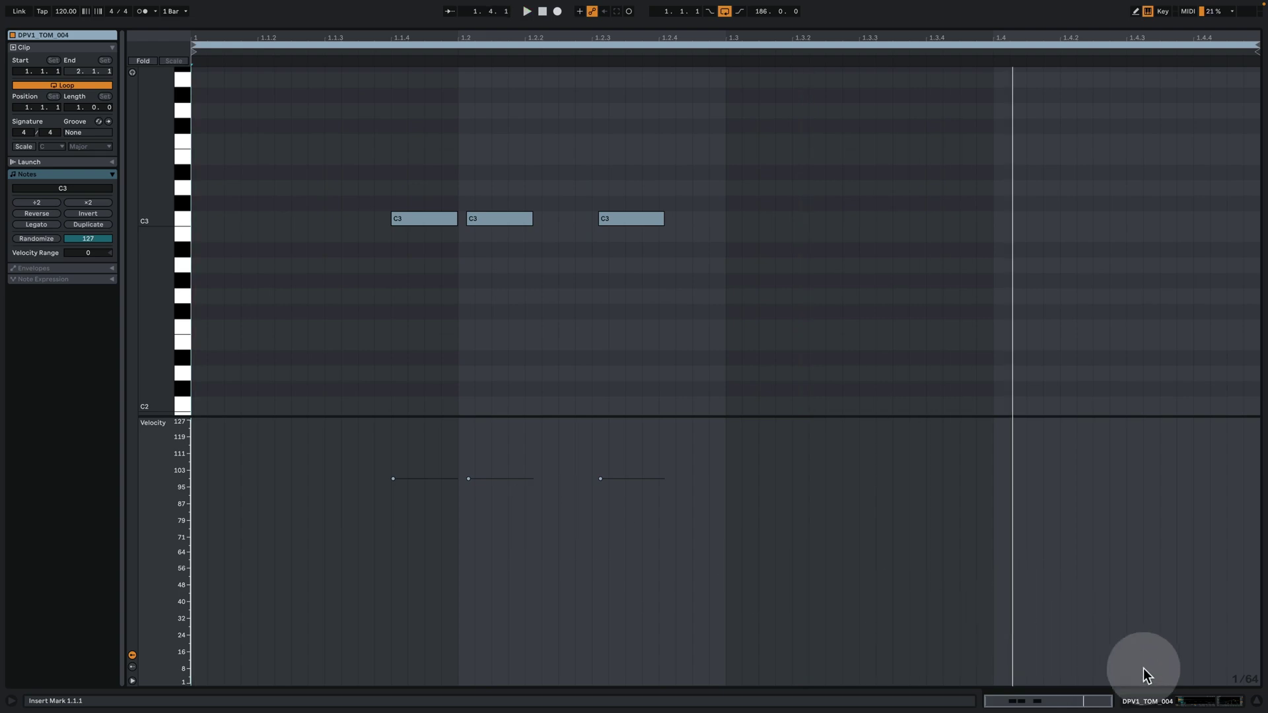
pyautogui.click(1169, 700)
# Solo the PML_DPV4_TOM_011 track instead and play it from bar 43 in the first Drop
pyautogui.scroll(3, 749, 302)
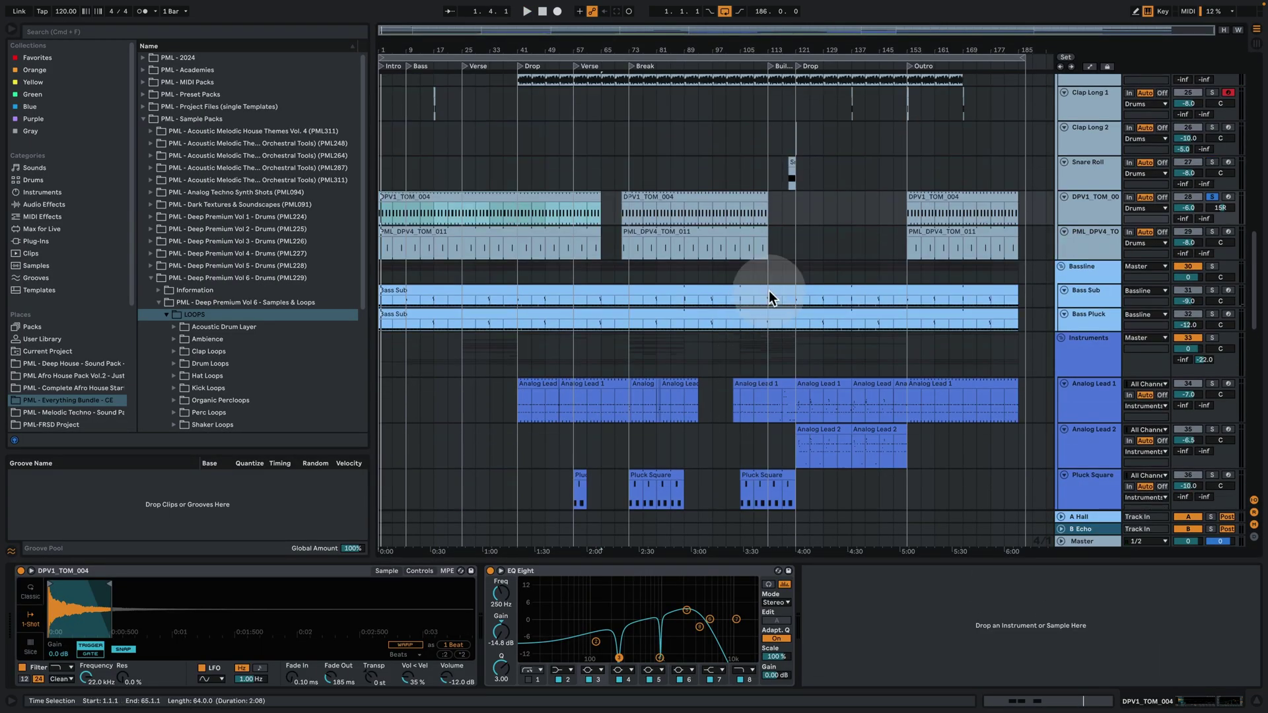
pyautogui.click(1191, 235)
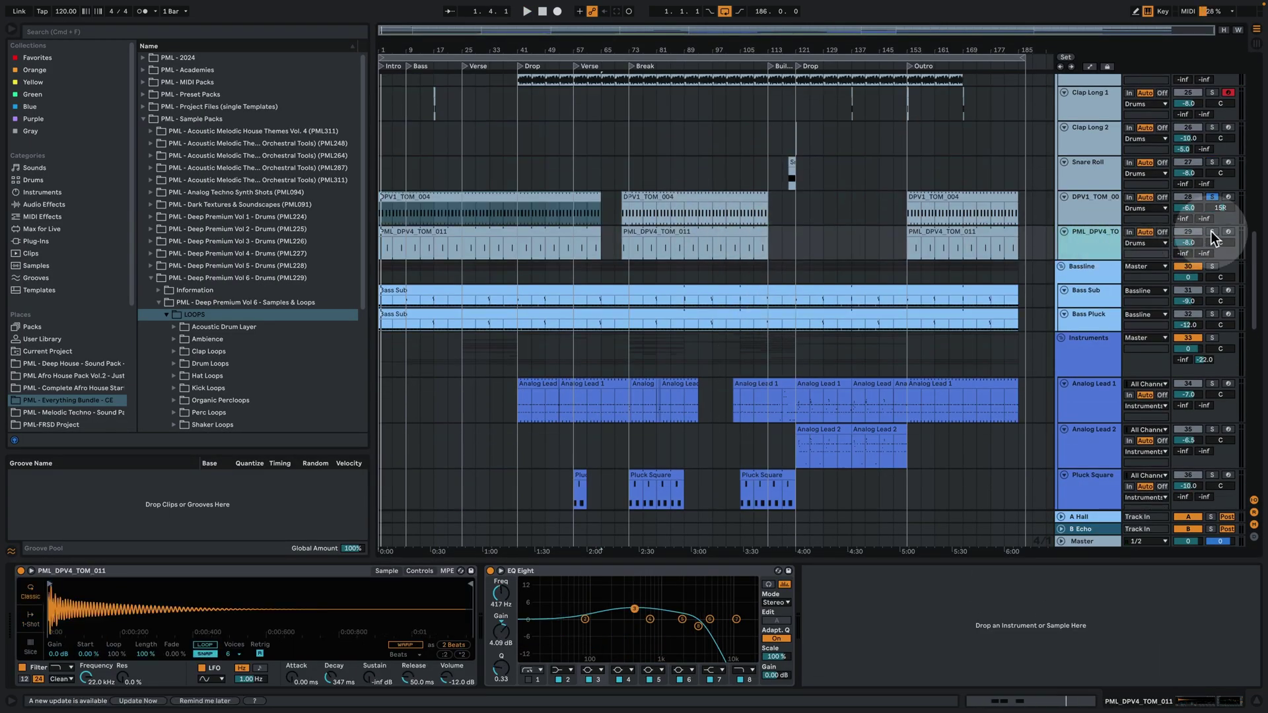
pyautogui.click(1212, 233)
pyautogui.click(548, 64)
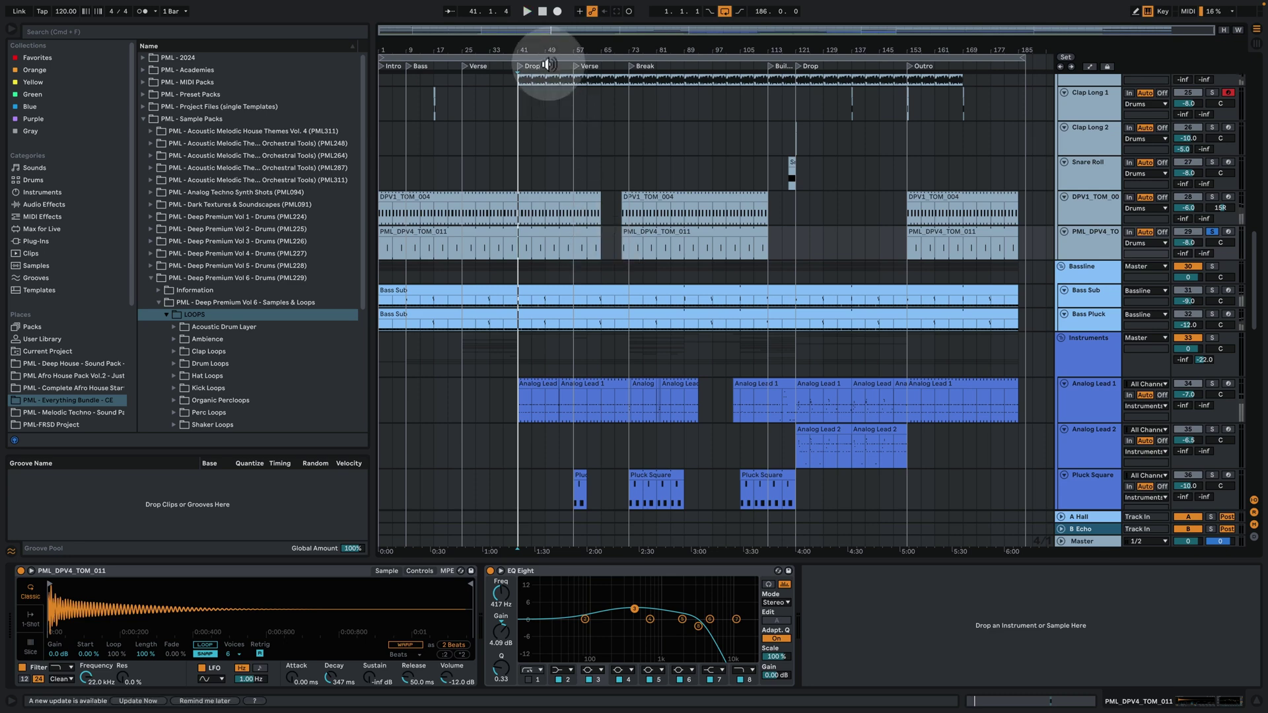
pyautogui.scroll(5, 486, 219)
pyautogui.click(480, 244)
pyautogui.press('space')
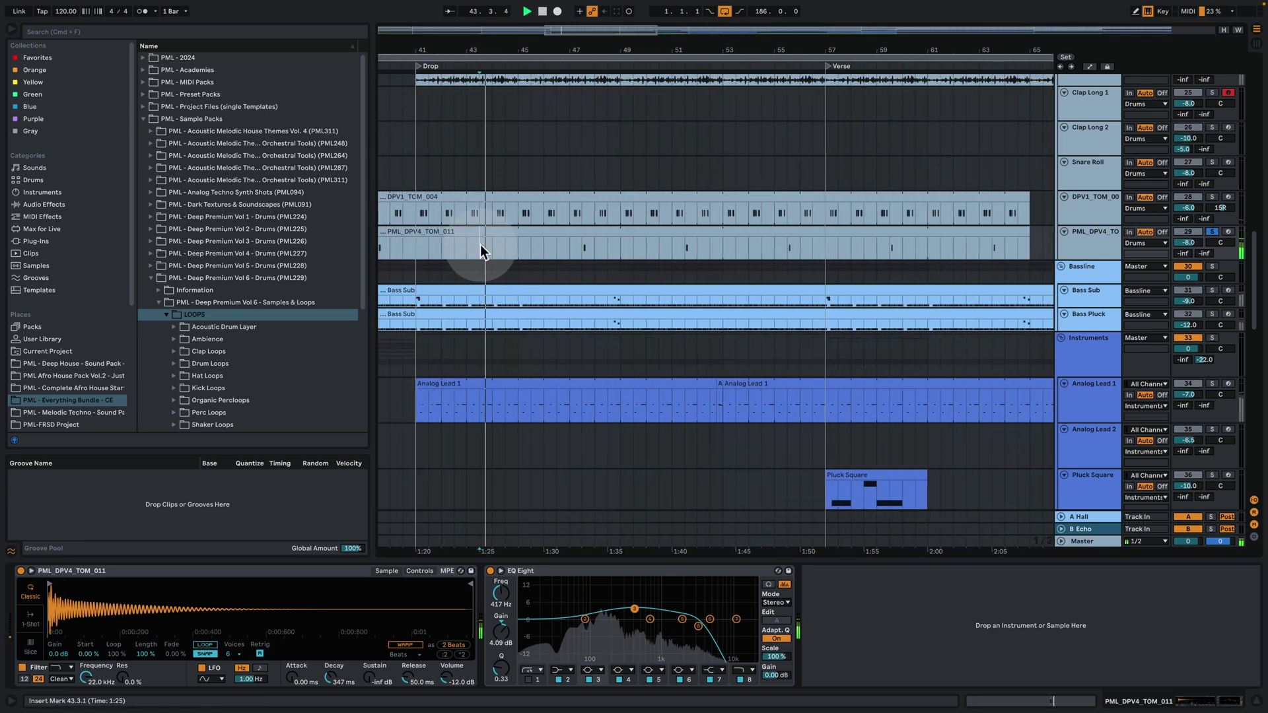
pyautogui.press('space')
# Add DPV1_TOM_004 to the solo and play both tom tracks together from bar 43
pyautogui.click(1213, 197)
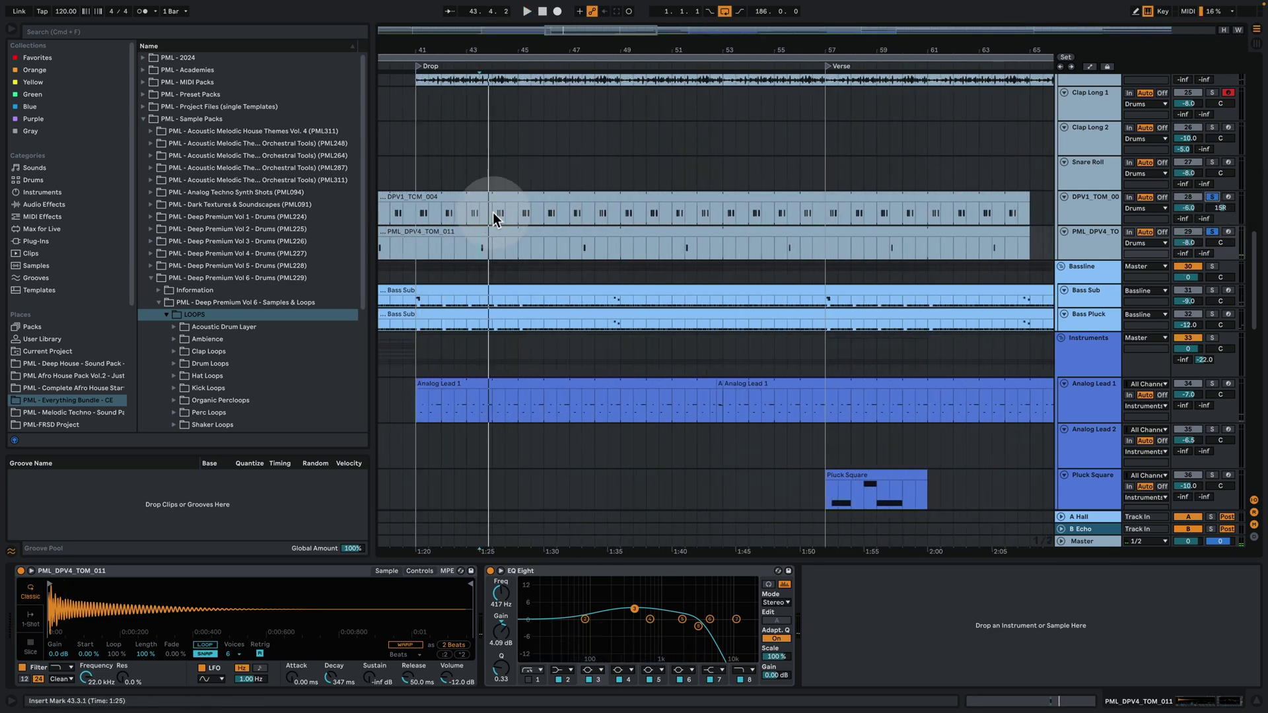
pyautogui.click(469, 212)
pyautogui.press('space')
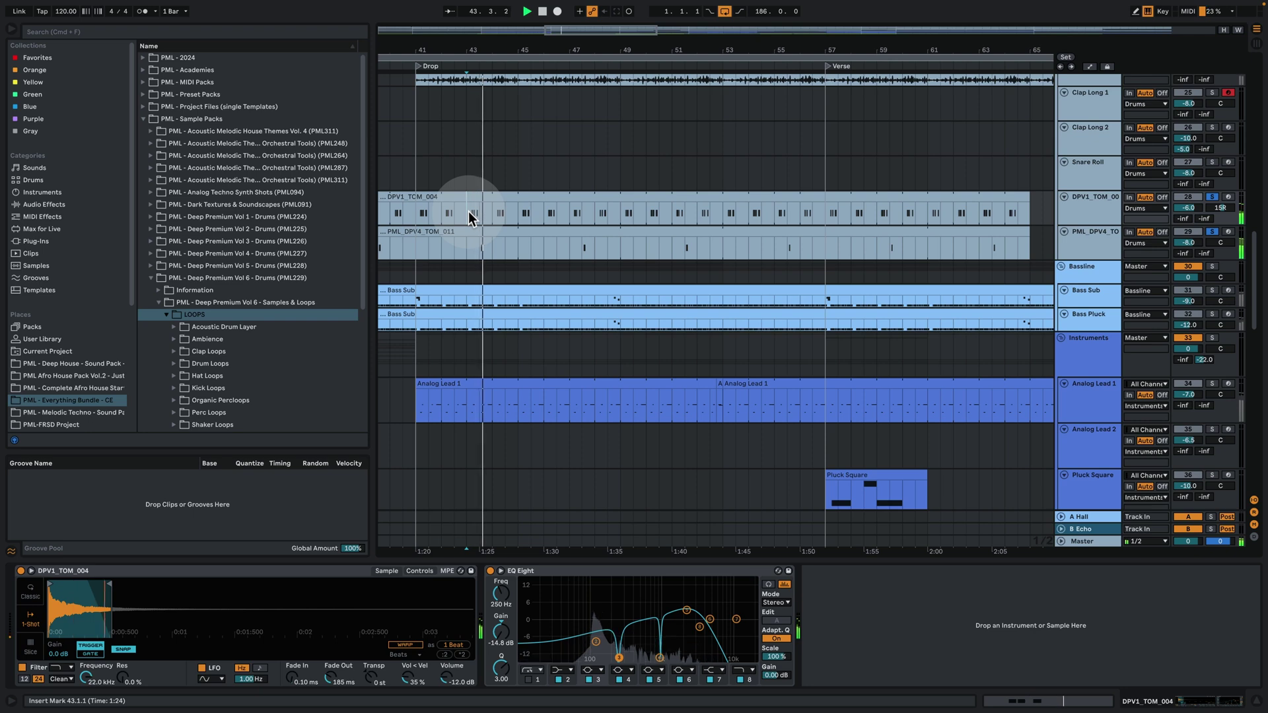
pyautogui.scroll(2, 798, 242)
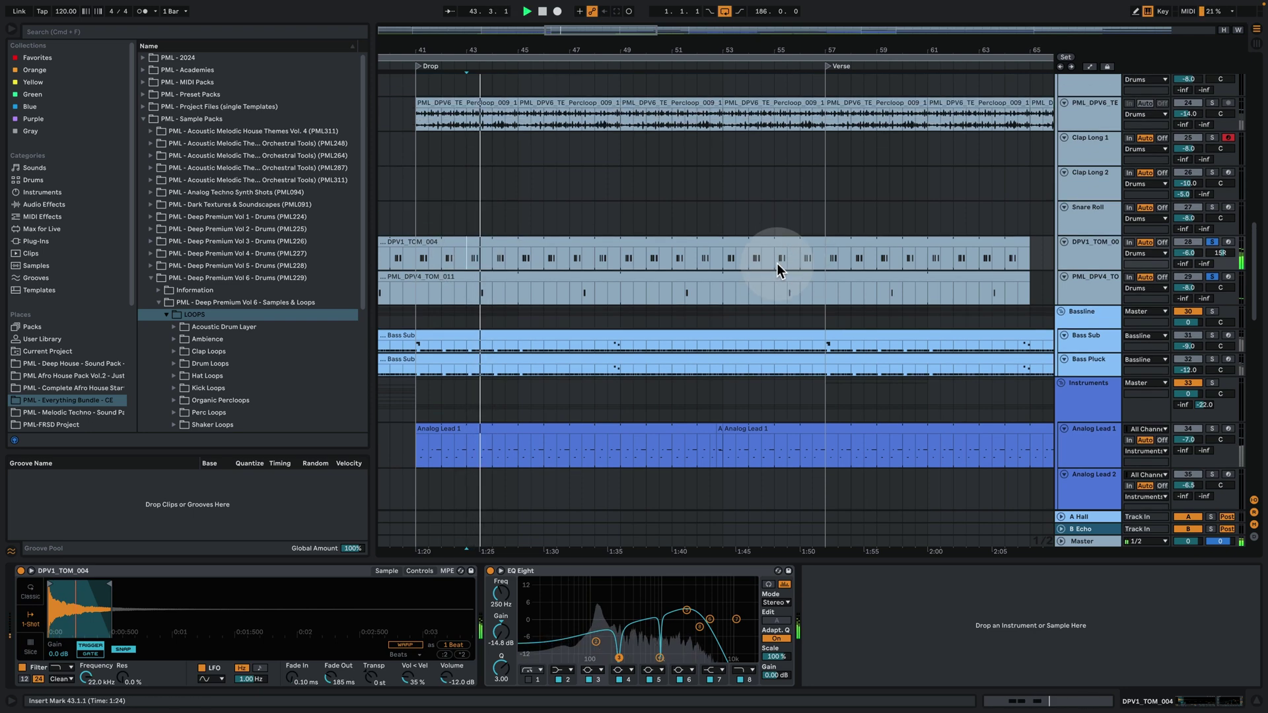
pyautogui.press('space')
# Add the Kick group to the soloed toms and play them together from bar 43
pyautogui.scroll(10, 786, 300)
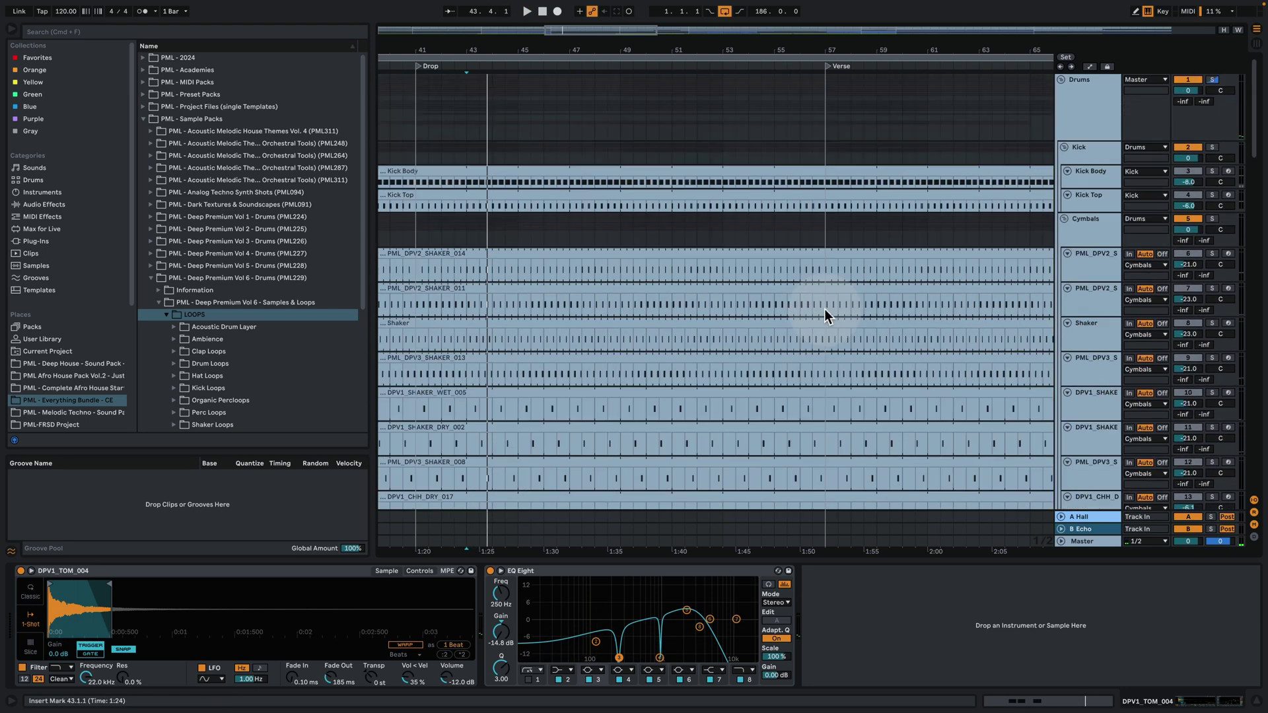
pyautogui.press('space')
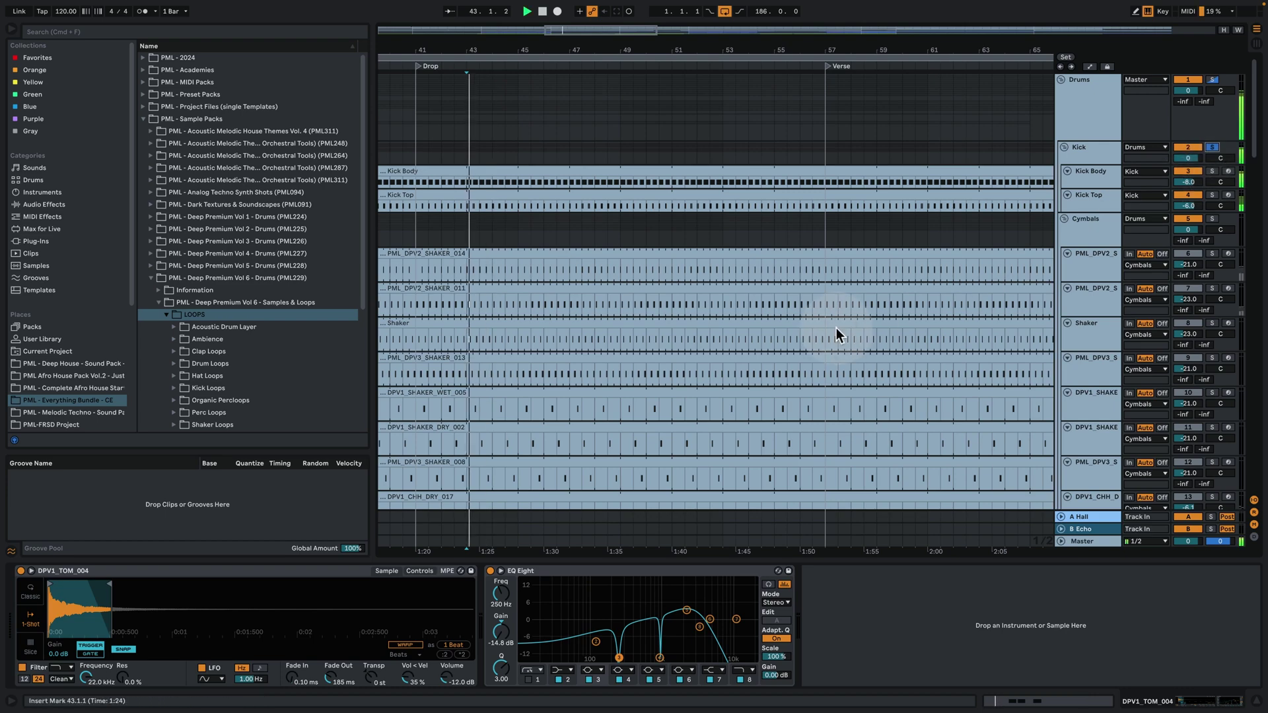
pyautogui.scroll(-9, 806, 343)
pyautogui.scroll(-10, 756, 346)
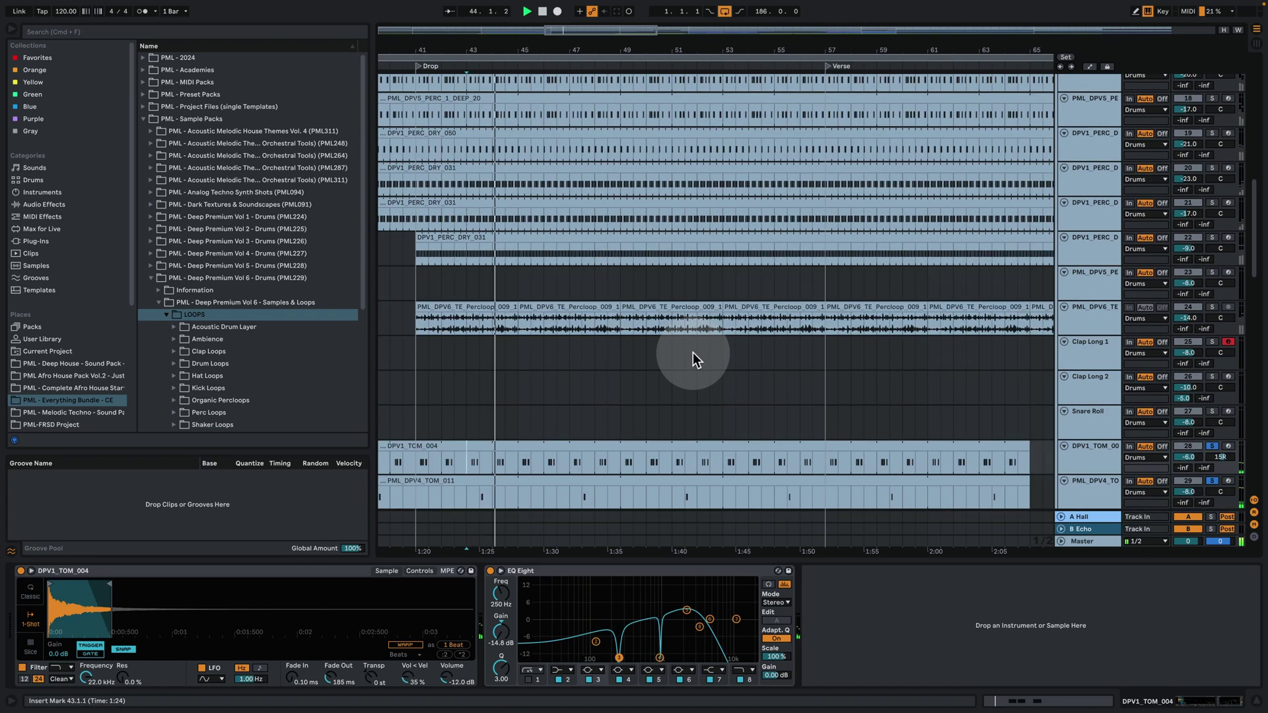
pyautogui.scroll(2, 1090, 315)
pyautogui.press('space')
pyautogui.scroll(10, 1144, 277)
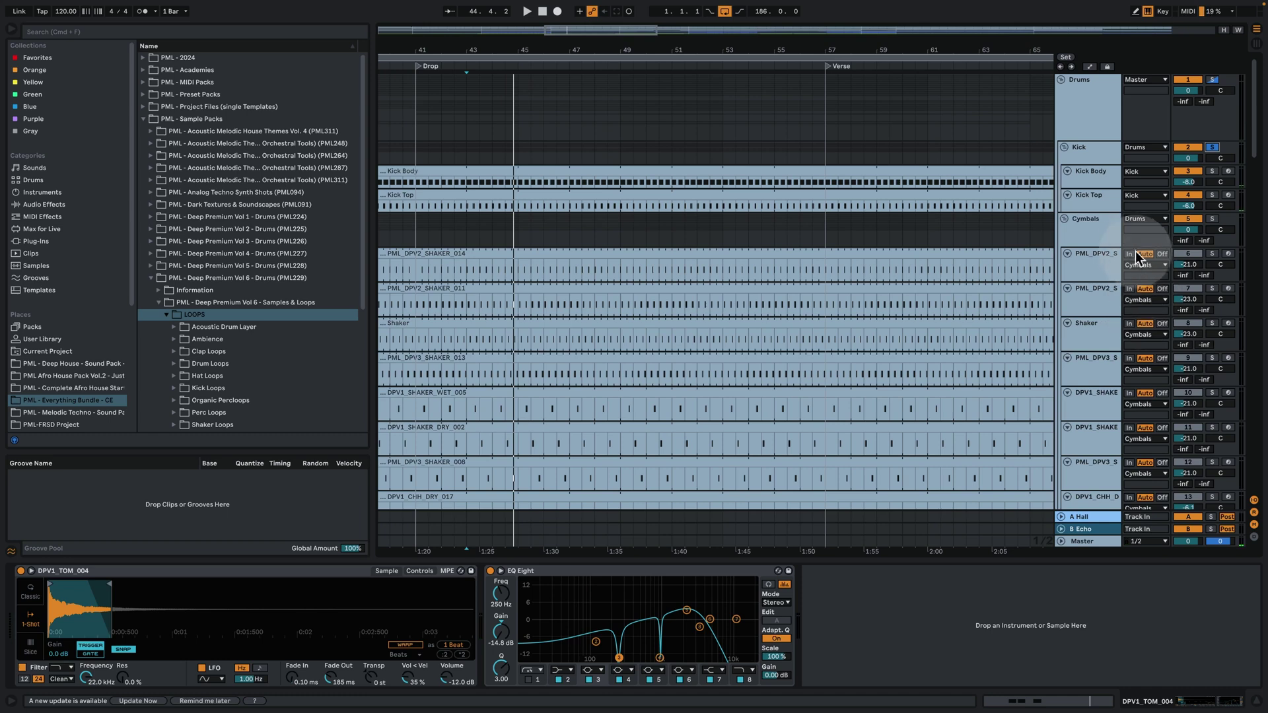
# Clear the Kick solo, solo the whole Drums group and play it around the tom hits at bar 43
pyautogui.click(1214, 148)
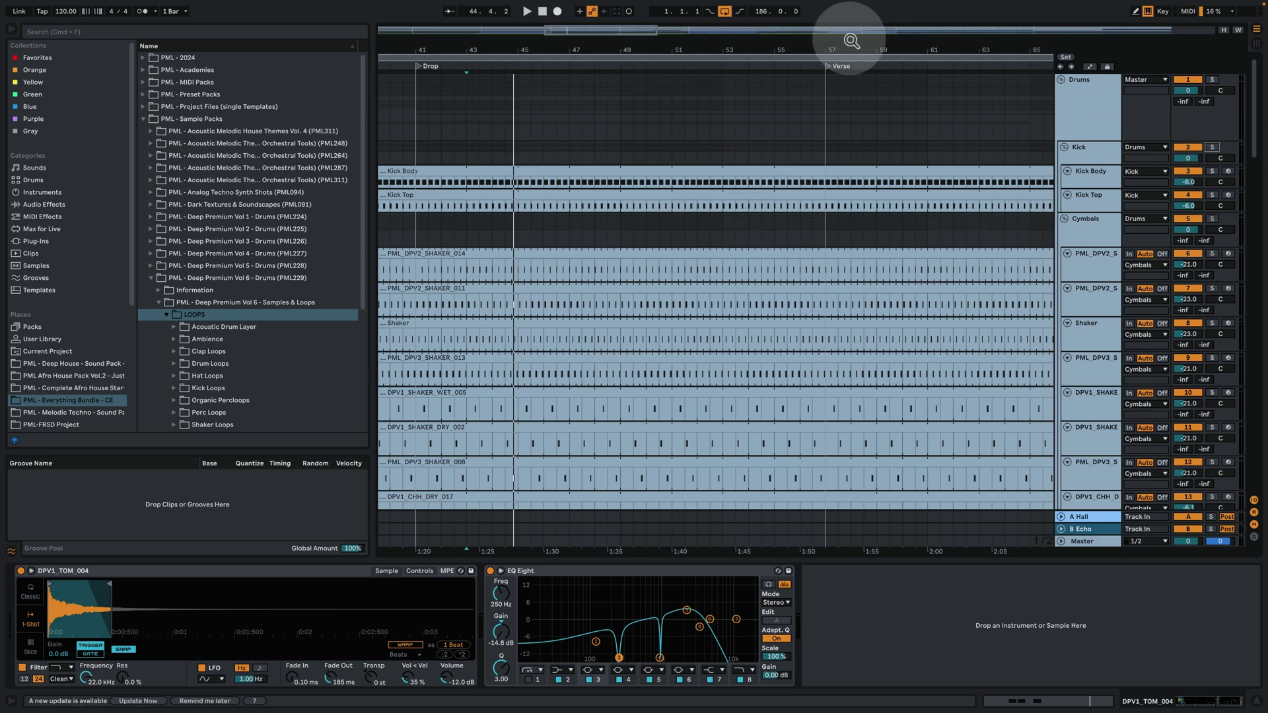
pyautogui.click(1212, 80)
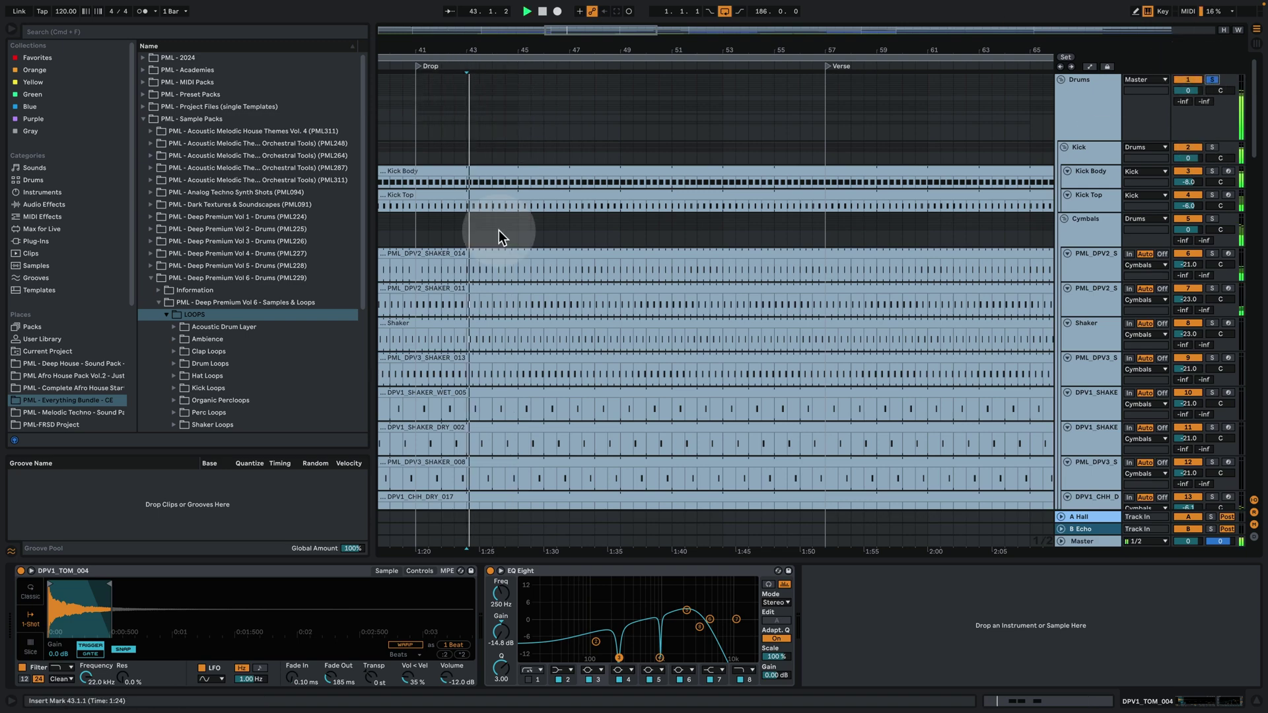
pyautogui.scroll(-10, 528, 293)
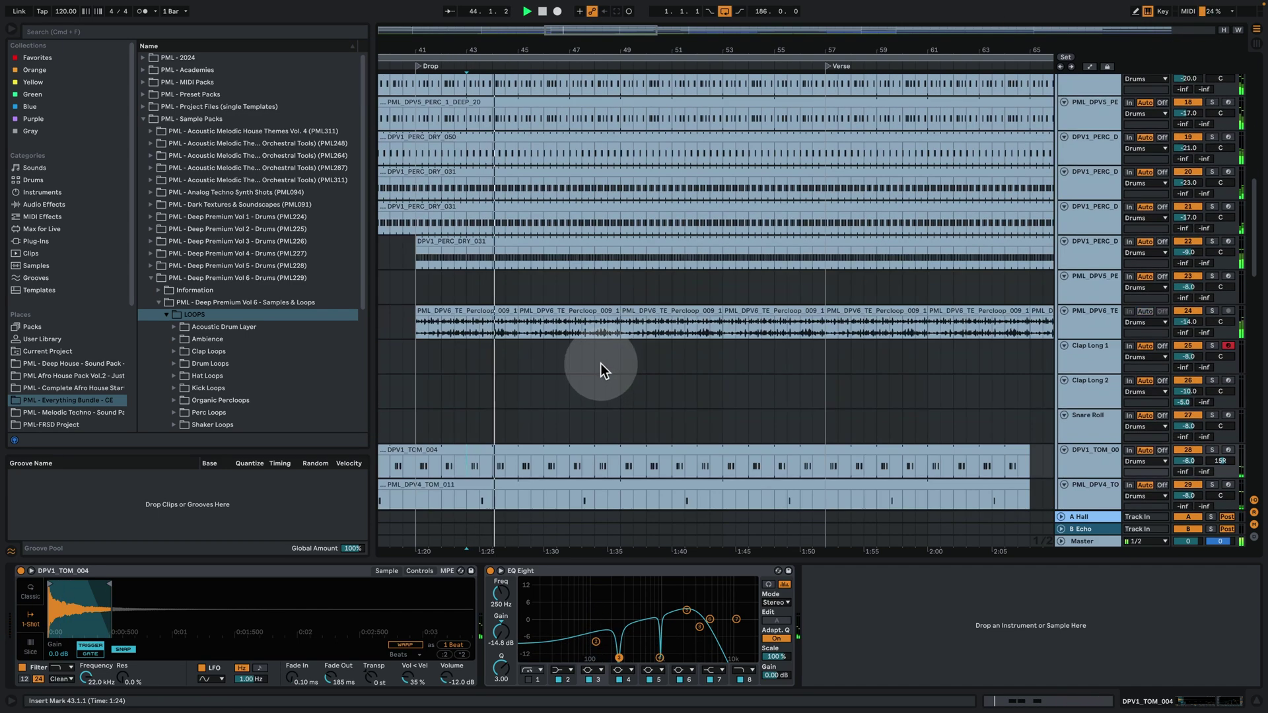
pyautogui.scroll(-3, 600, 363)
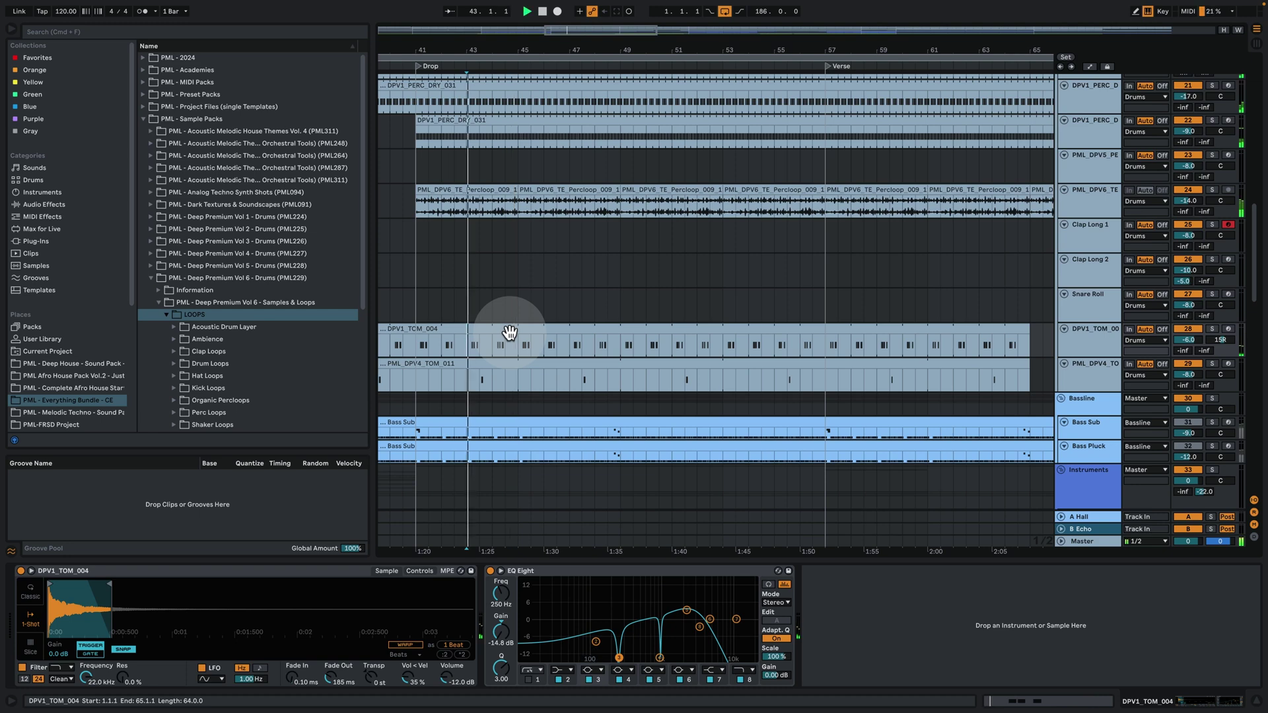
pyautogui.click(483, 382)
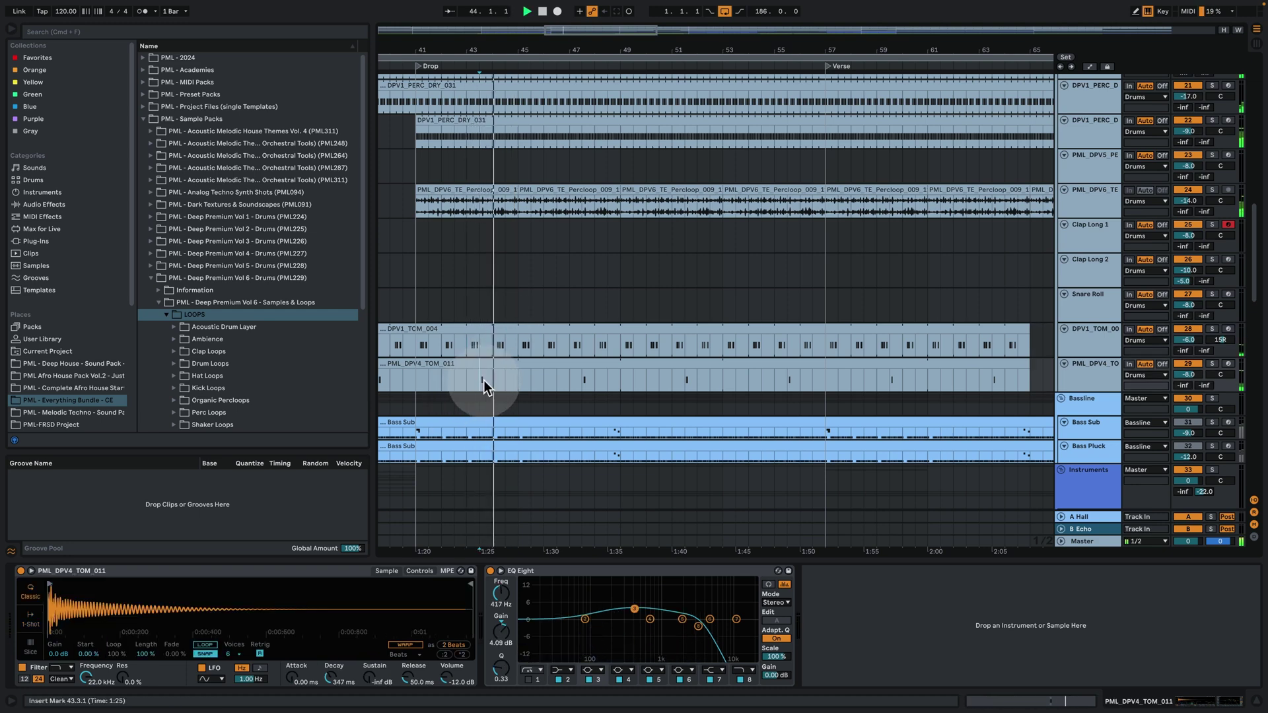
# Listen to the first drop with both tom loops playing, starting from bar 43
pyautogui.press('space')
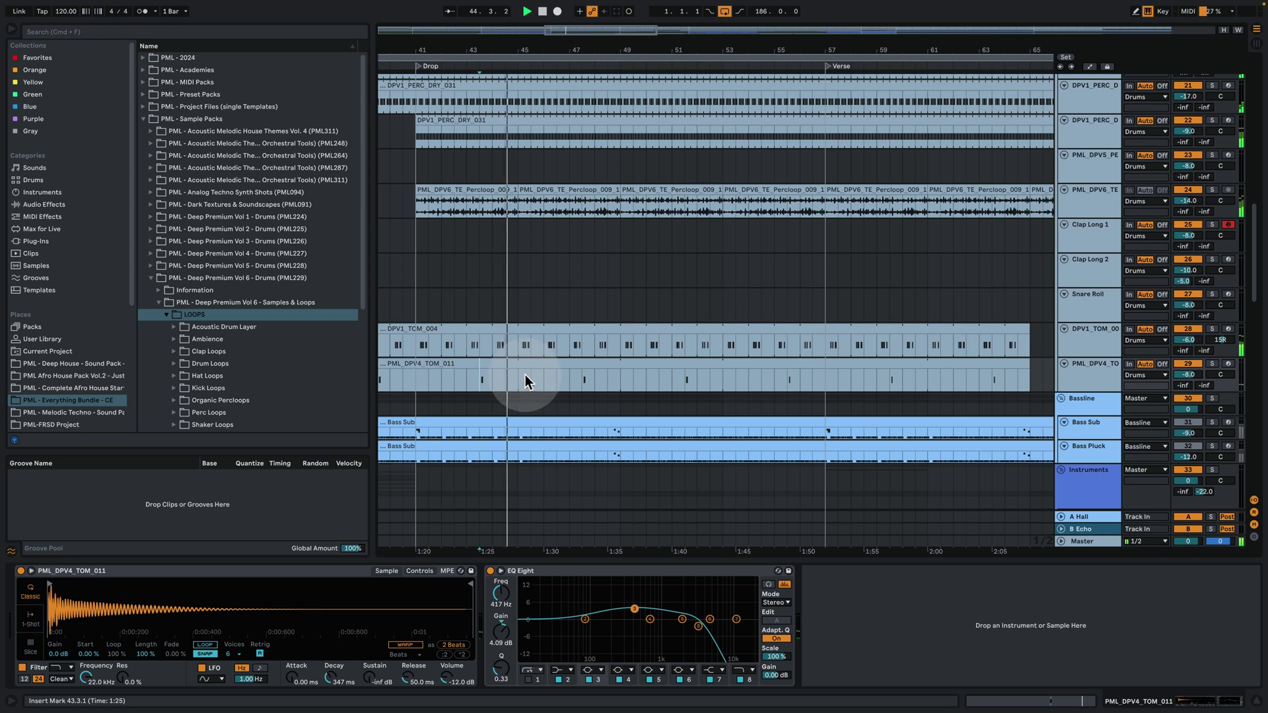
pyautogui.scroll(-4, 539, 370)
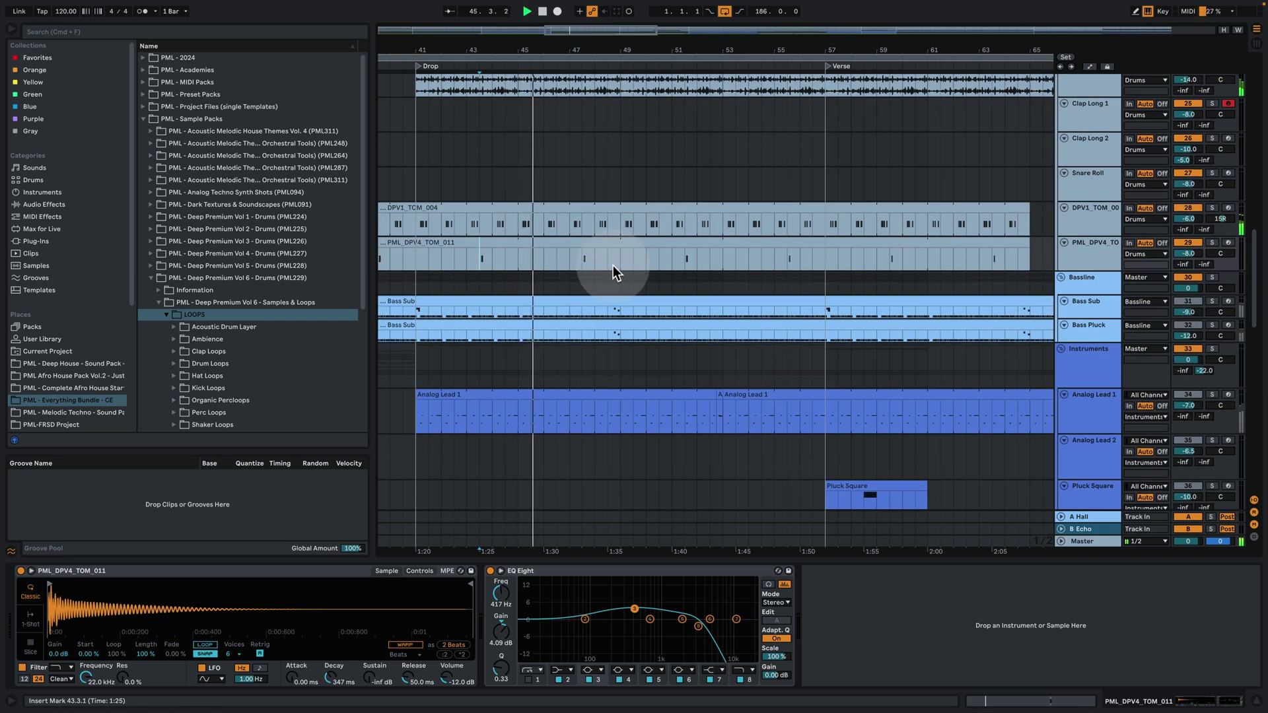
pyautogui.scroll(4, 612, 265)
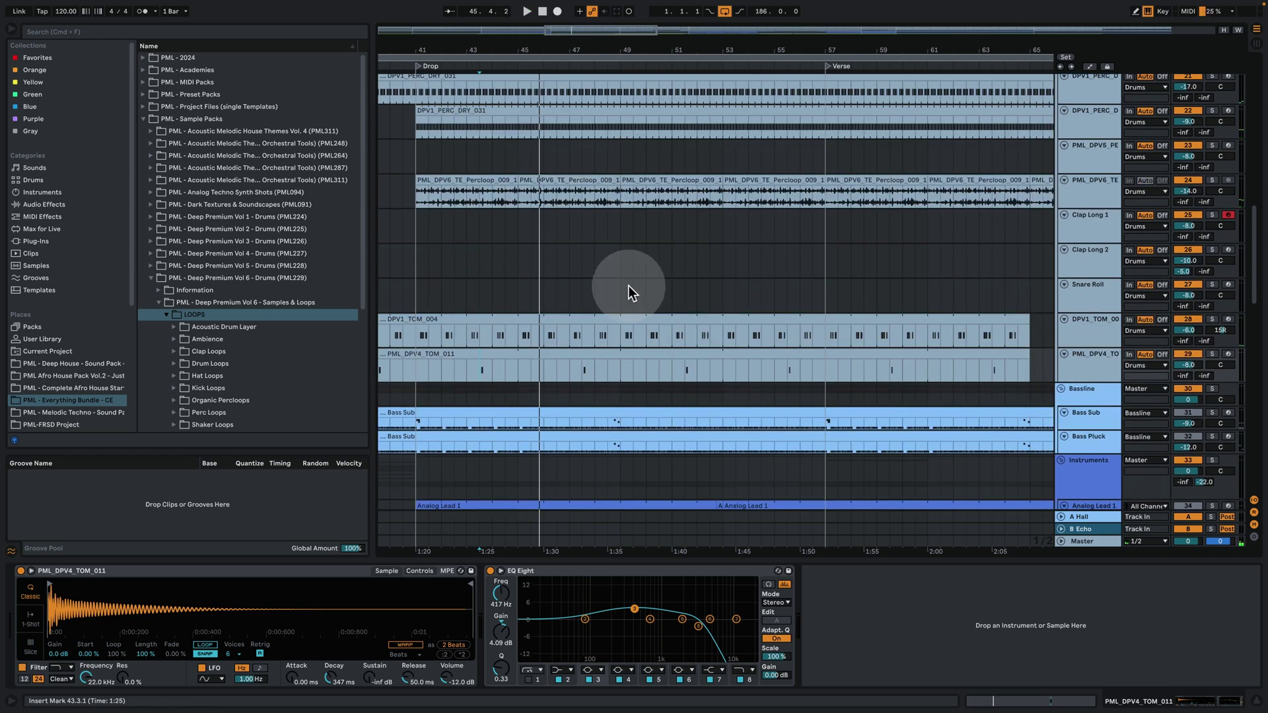
# Audition the soloed Snare Roll clip before the second drop from bar 120 and inspect both snare chains in its Instrument Rack
pyautogui.moveTo(713, 48); pyautogui.dragTo(713, 6)
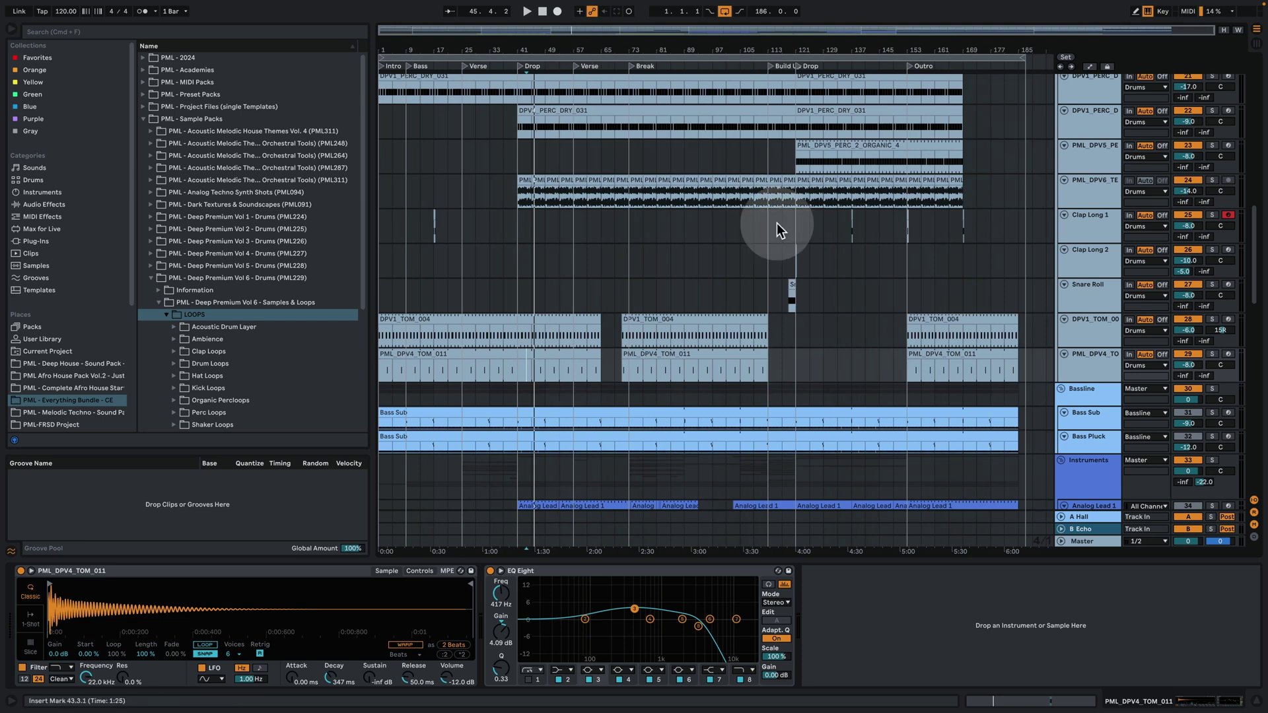
pyautogui.moveTo(793, 55); pyautogui.dragTo(792, 92)
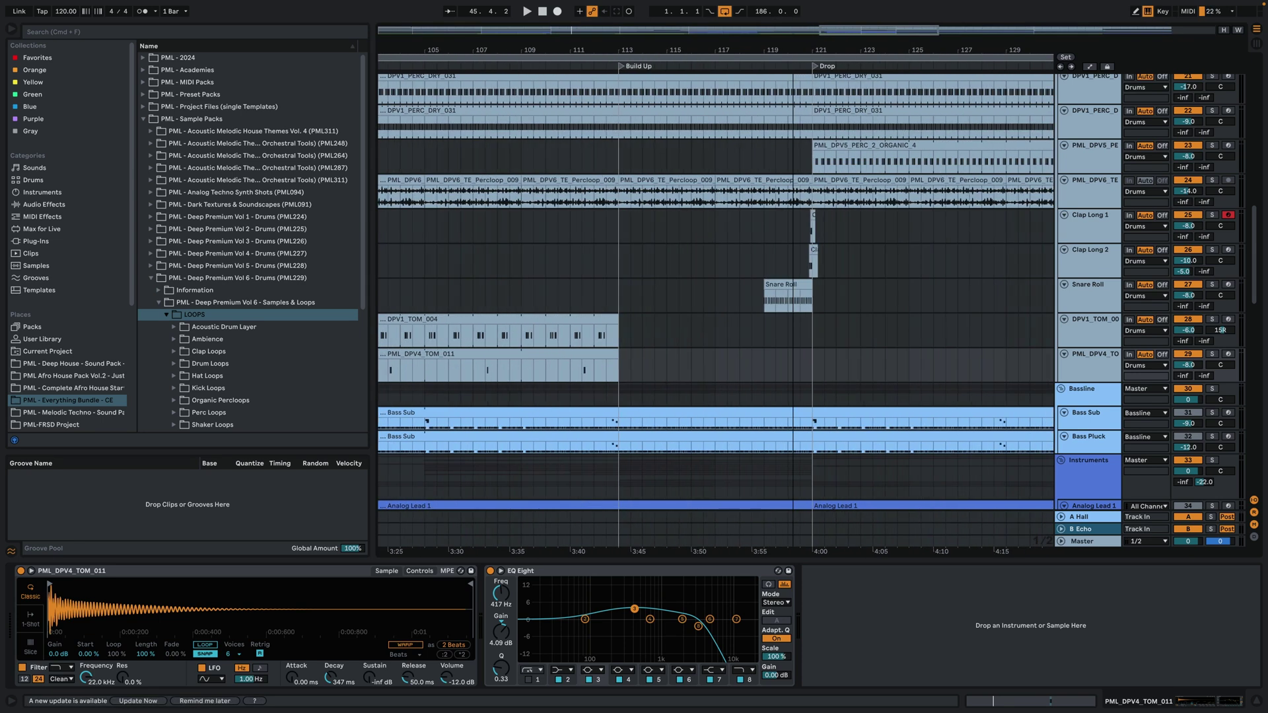
pyautogui.click(782, 305)
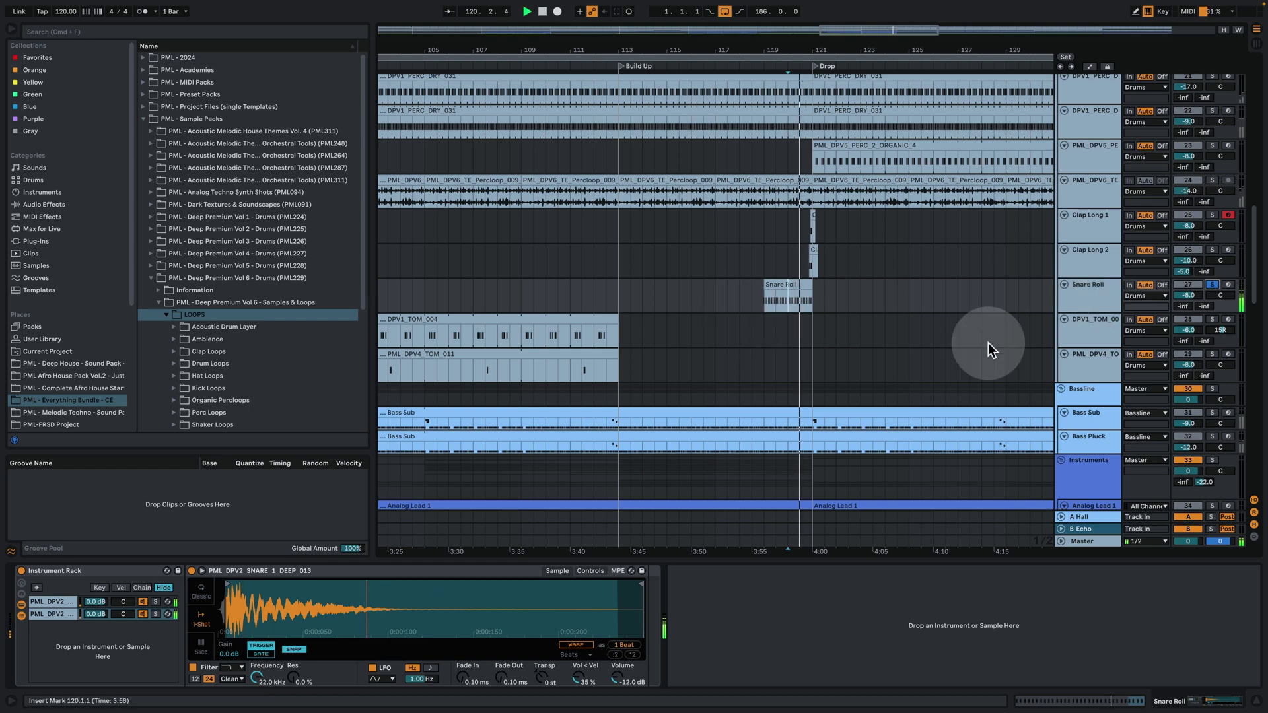
pyautogui.click(1080, 285)
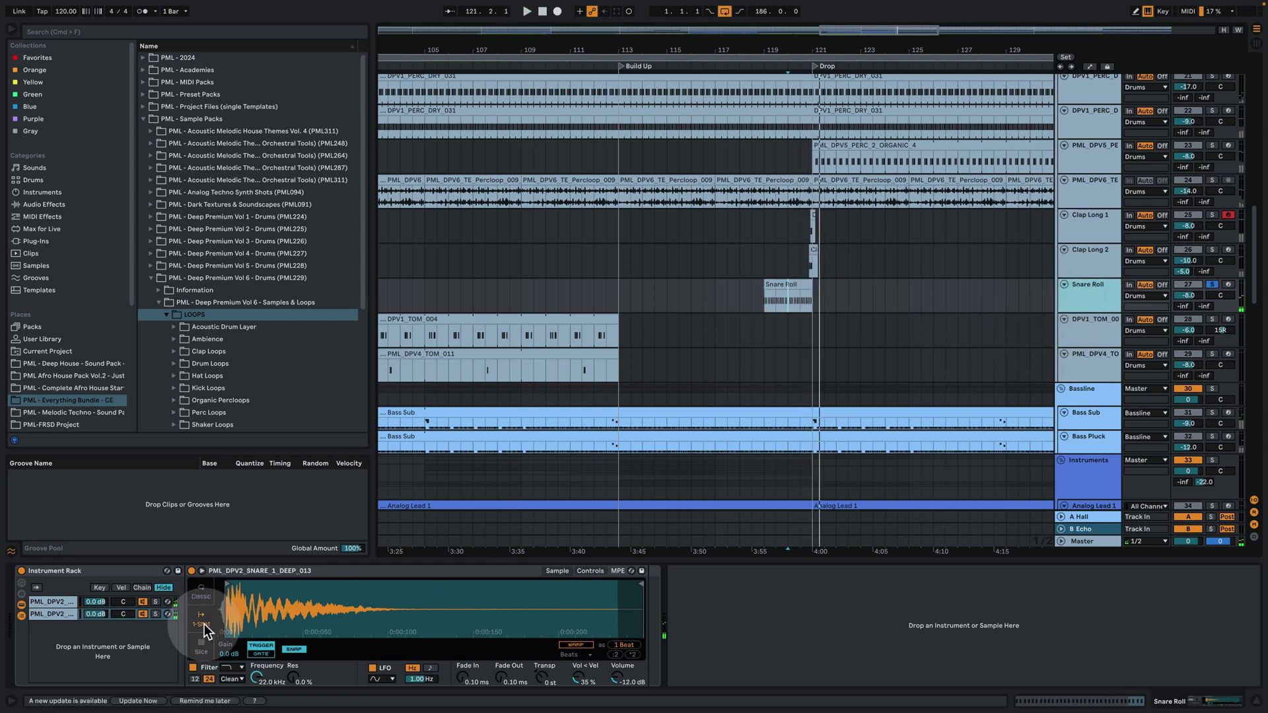
pyautogui.click(57, 603)
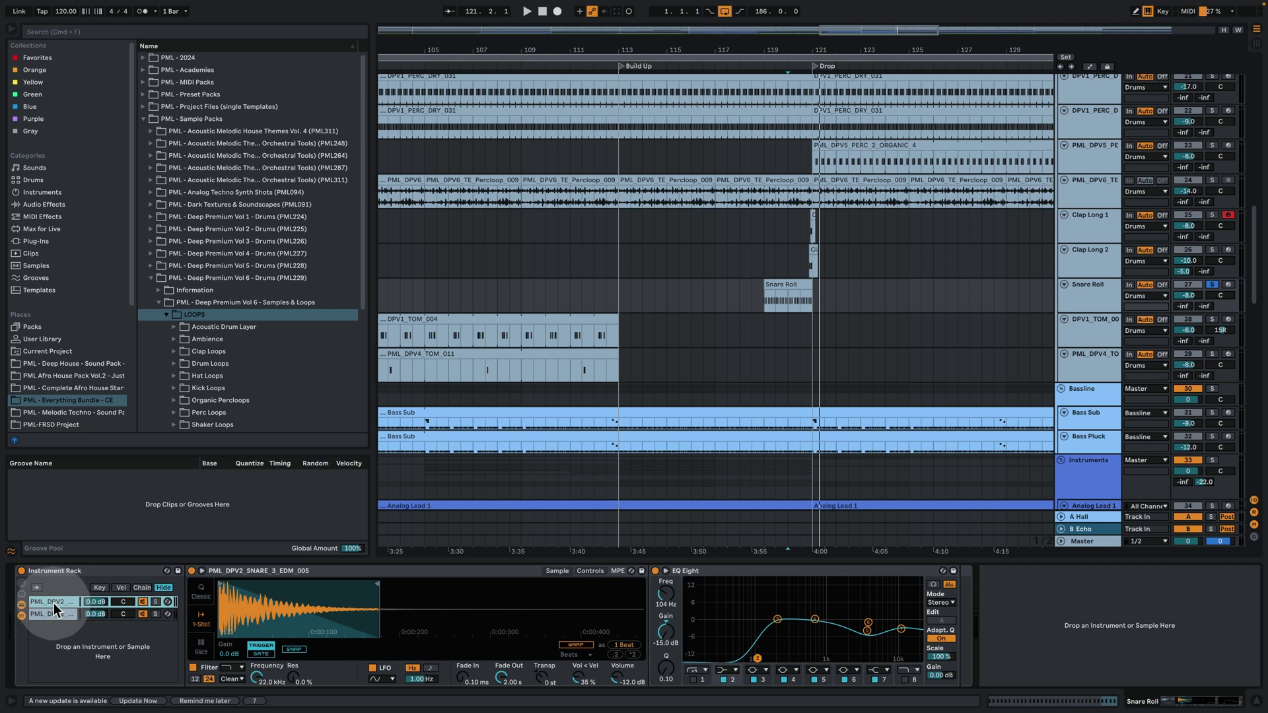
pyautogui.click(53, 614)
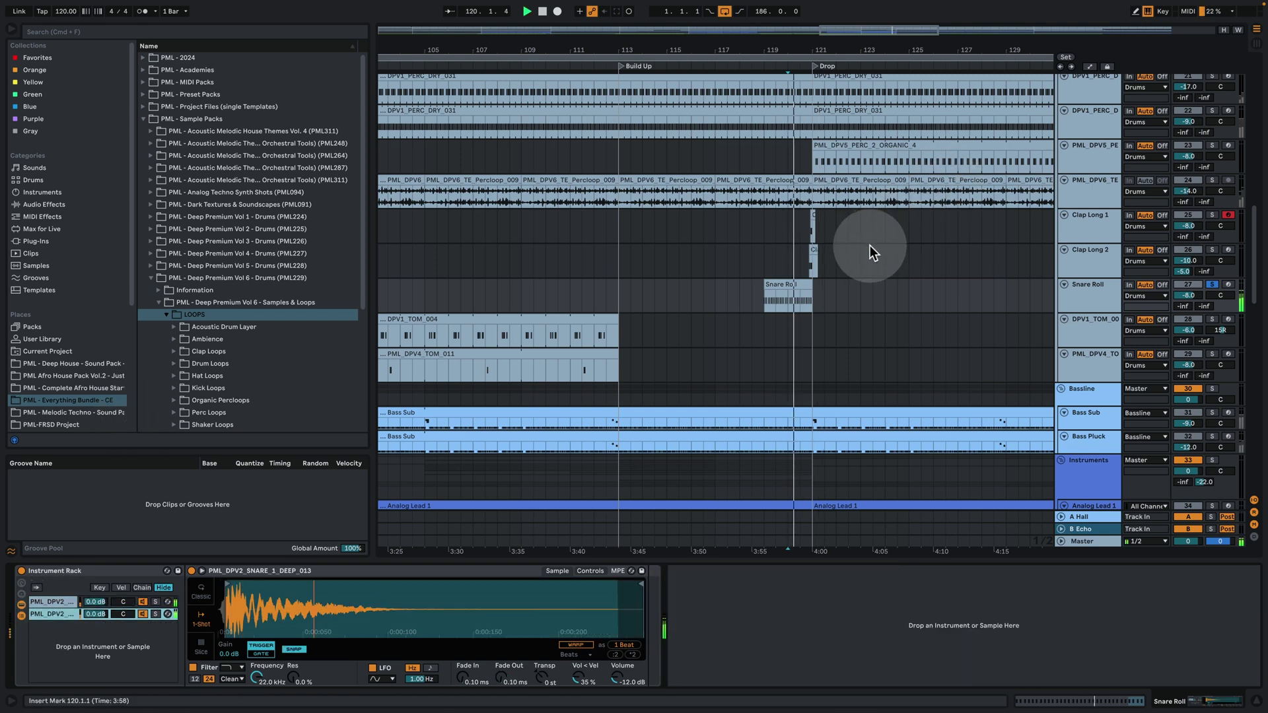
pyautogui.press('space')
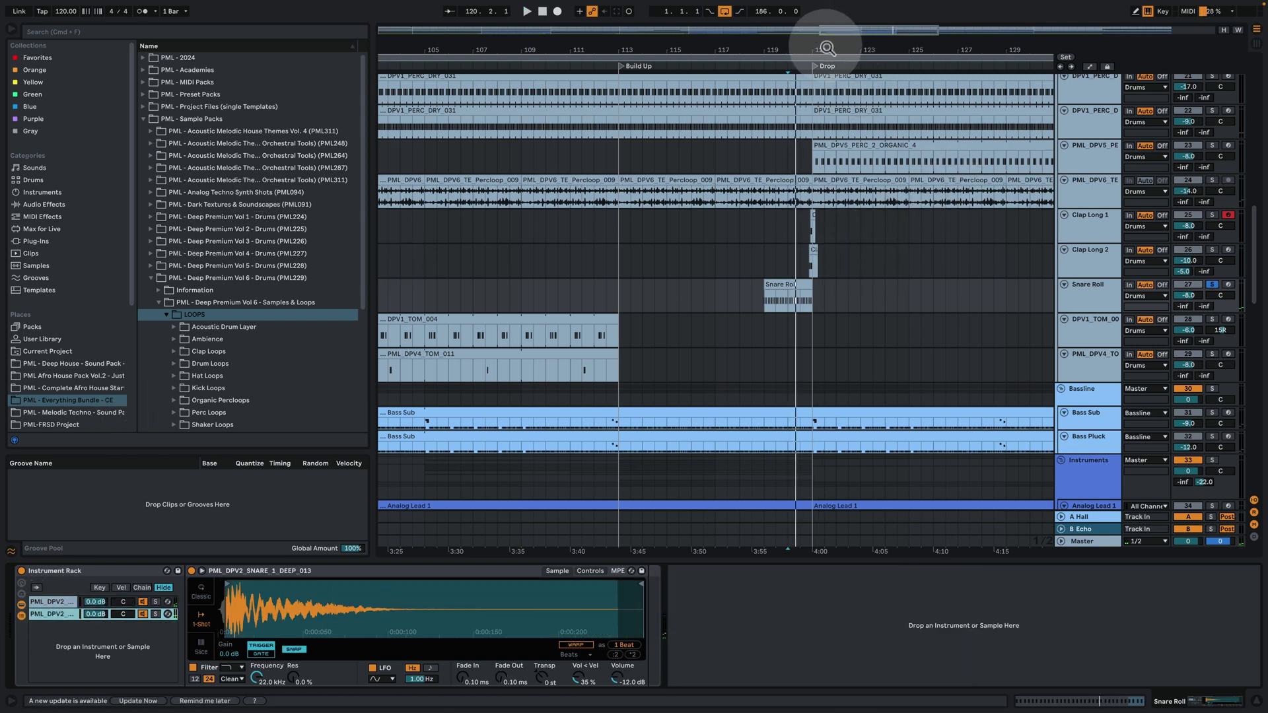
# Solo the Clap Long 2 track and audition its clip from 120.4.3, just before the second drop
pyautogui.moveTo(827, 48); pyautogui.dragTo(580, 236)
pyautogui.click(466, 267)
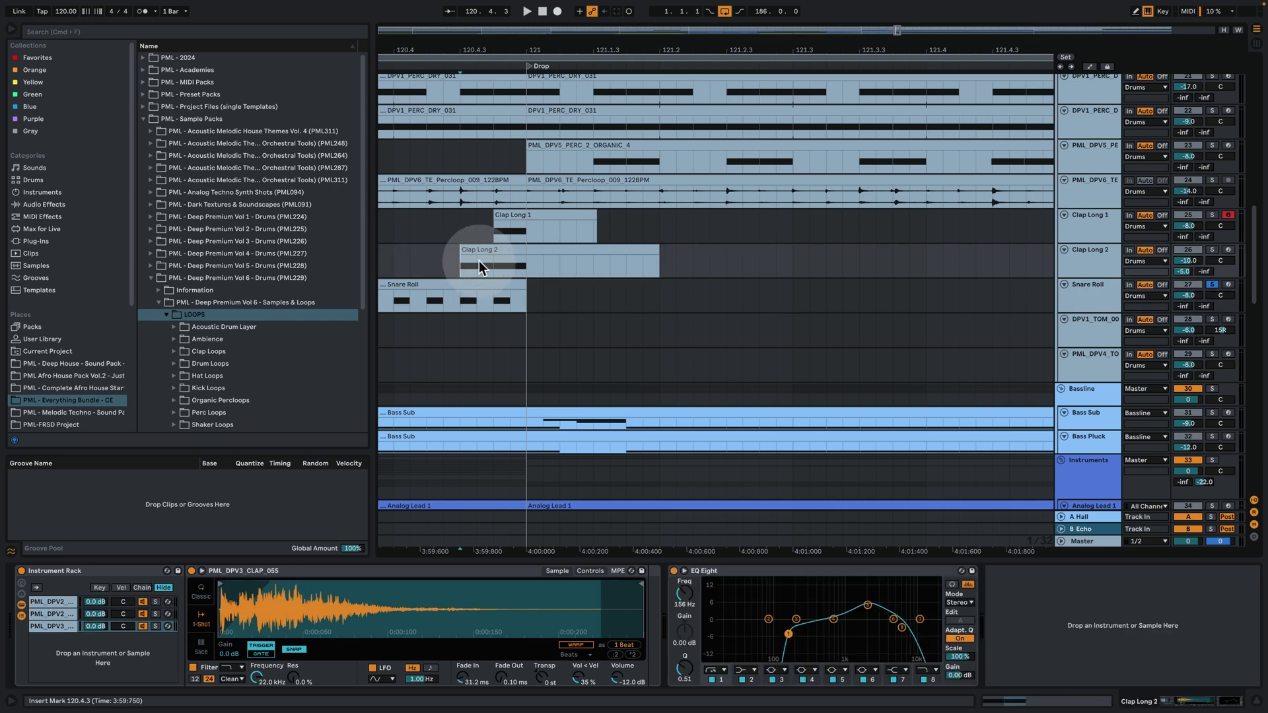
pyautogui.click(1212, 249)
pyautogui.press('space')
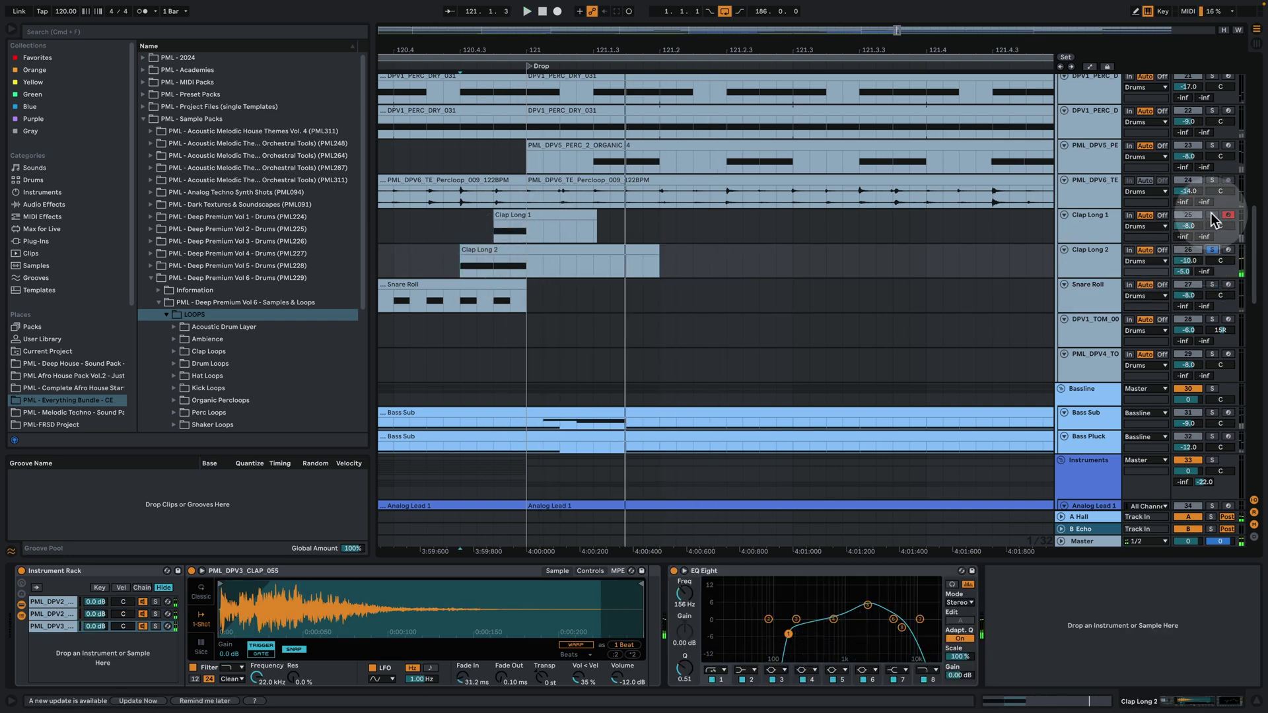
# Audition the Clap Long 1 clip in solo from 120.4.4, and turn the track's solo off again
pyautogui.click(495, 230)
pyautogui.press('space')
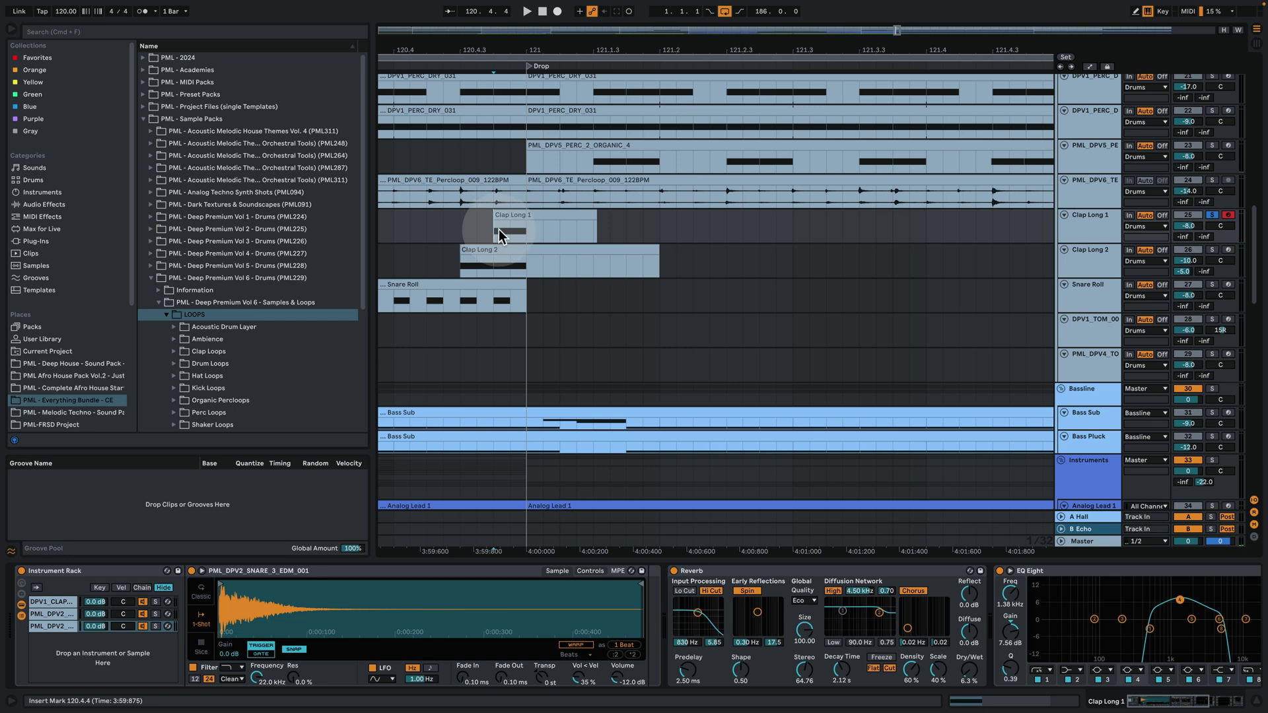
pyautogui.press('space')
pyautogui.press('space')
pyautogui.press('space')
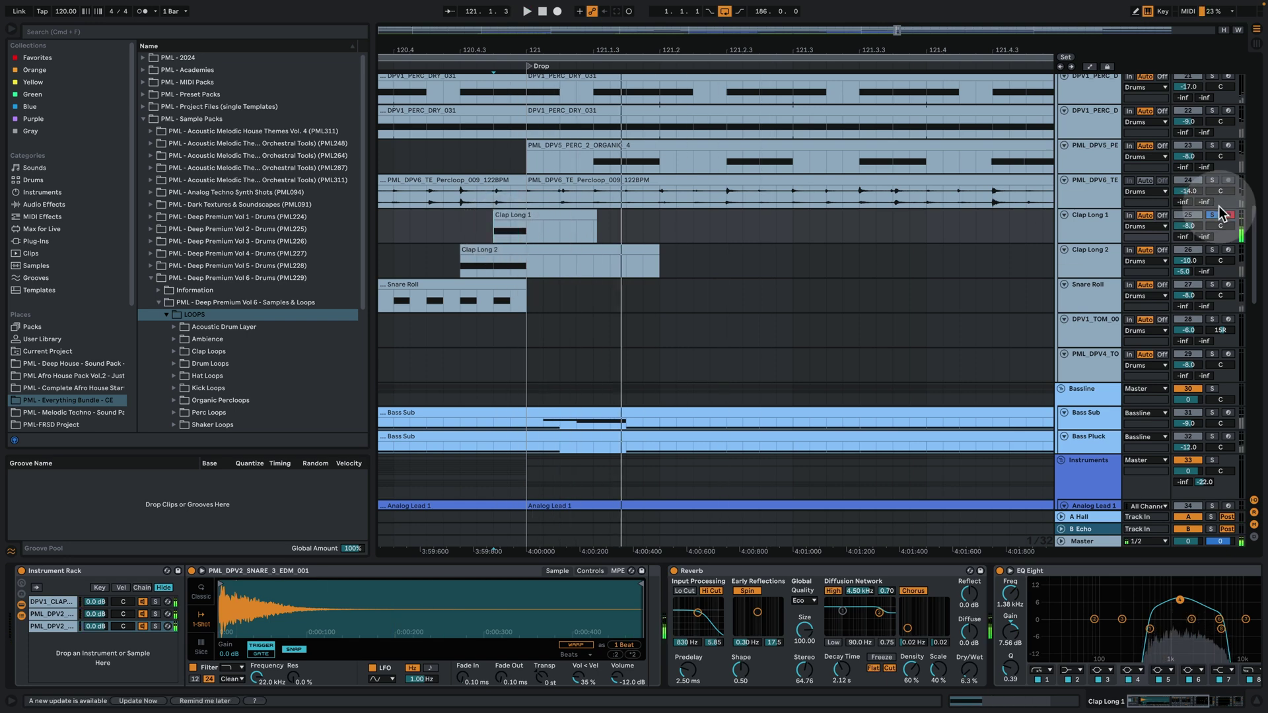
pyautogui.click(1214, 215)
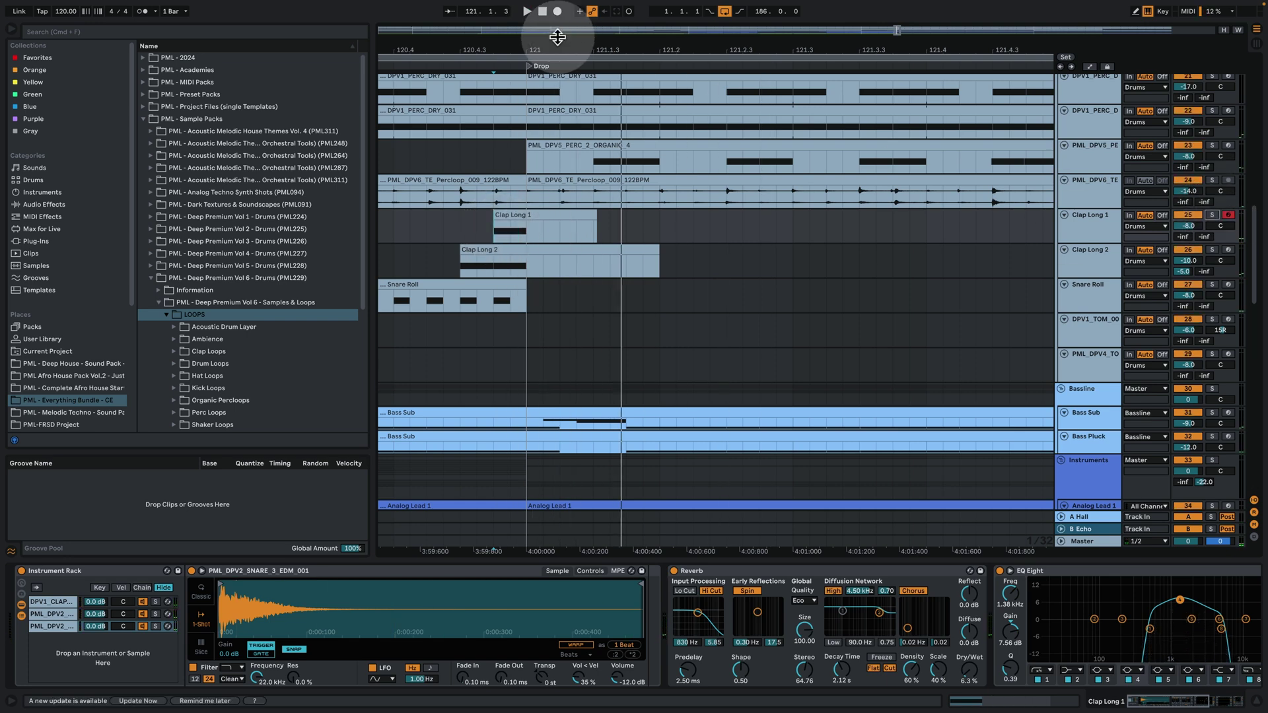
# Play the full arrangement into the second drop from 120.3.1 to hear all percussion layers, and hide the device view
pyautogui.moveTo(557, 38); pyautogui.dragTo(621, 241)
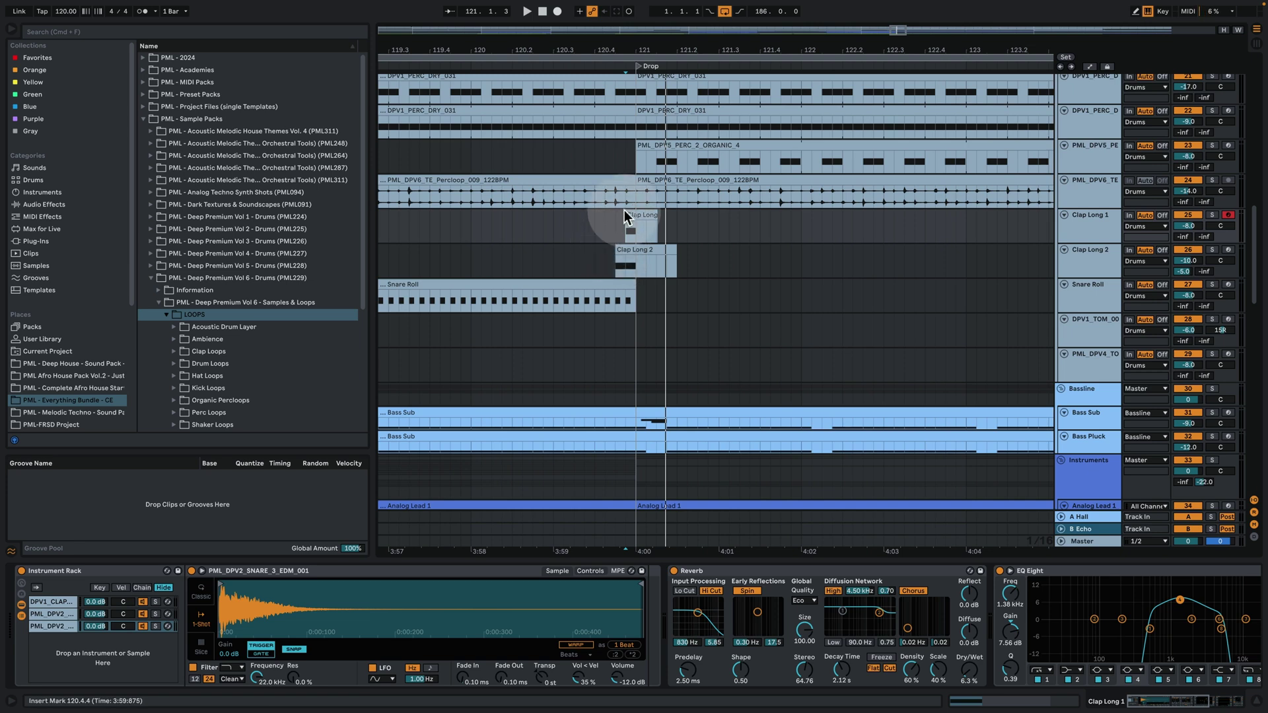
pyautogui.click(574, 223)
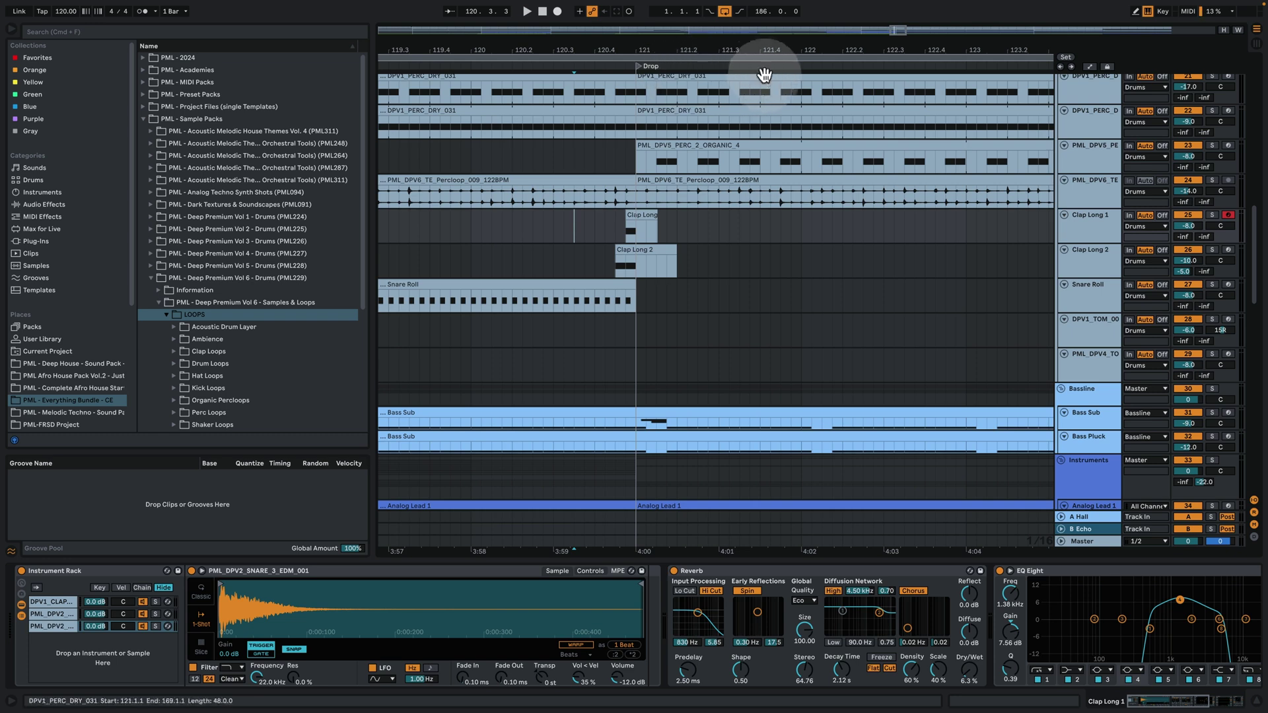
pyautogui.click(577, 156)
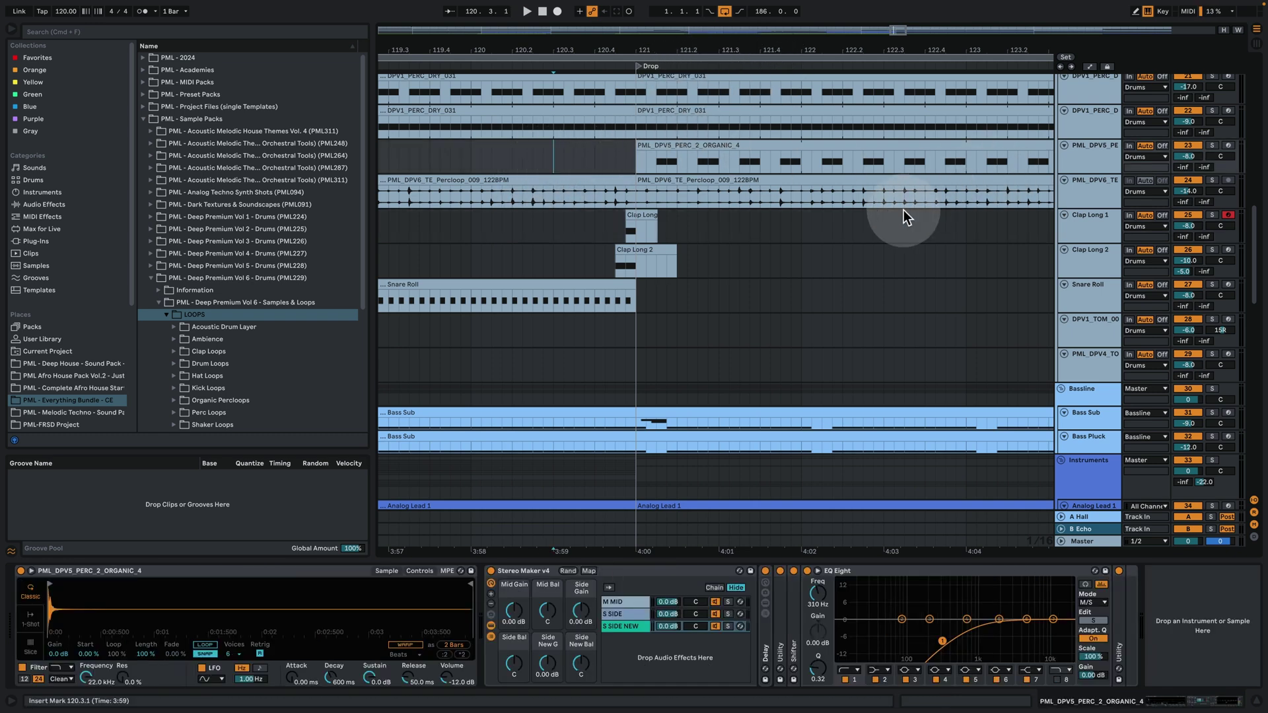
pyautogui.scroll(8, 945, 218)
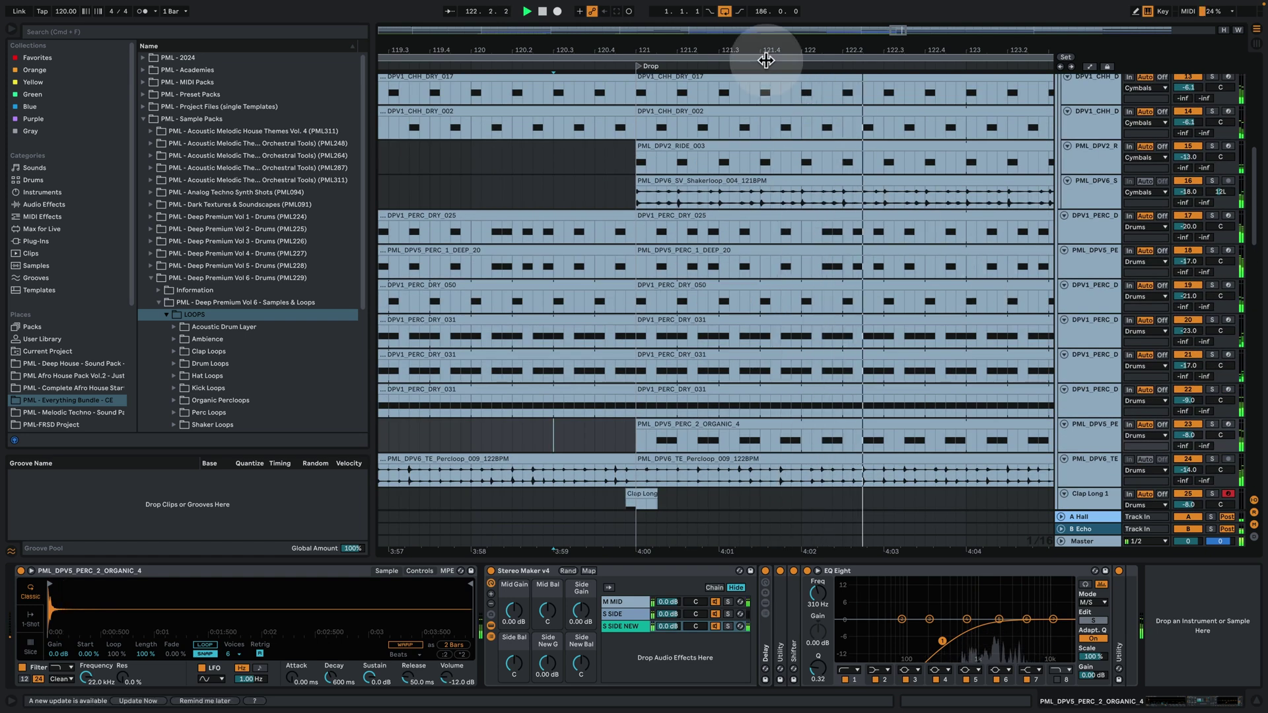
pyautogui.moveTo(687, 39); pyautogui.dragTo(688, 23)
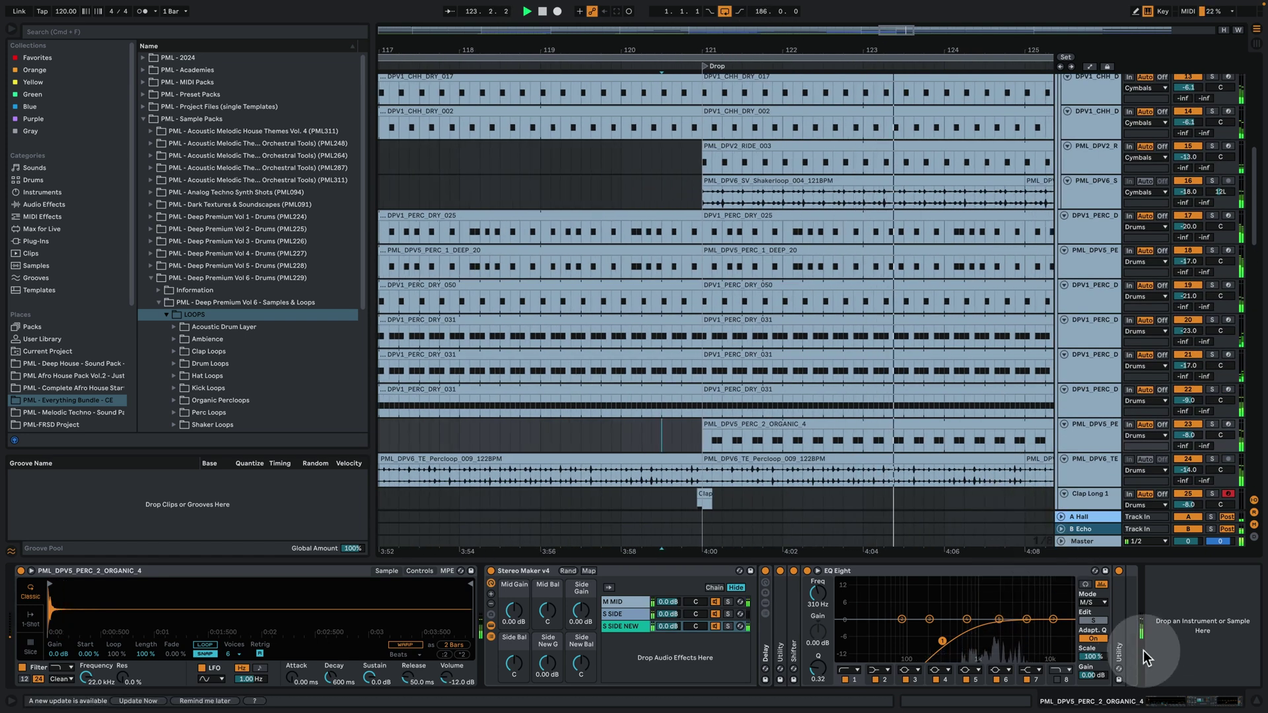
pyautogui.click(1253, 705)
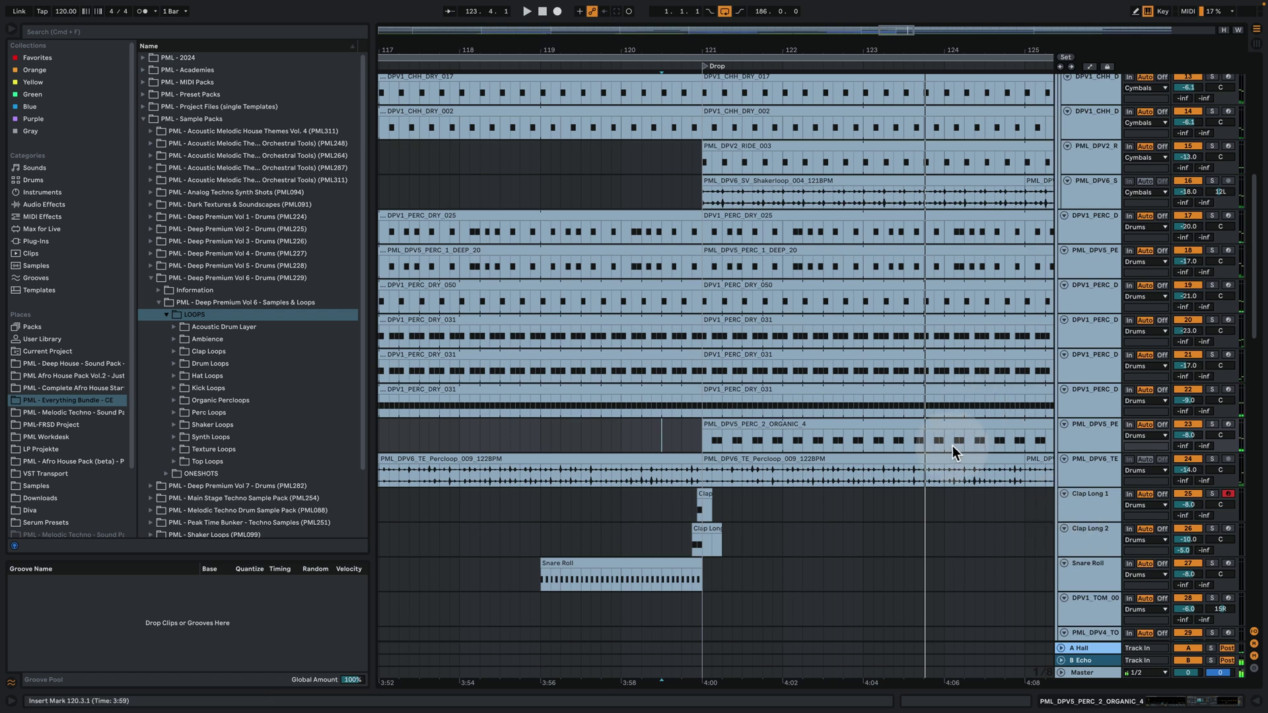
# Solo the Bass Sub track in the Bassline group and switch off the B Echo return track
pyautogui.scroll(-8, 953, 447)
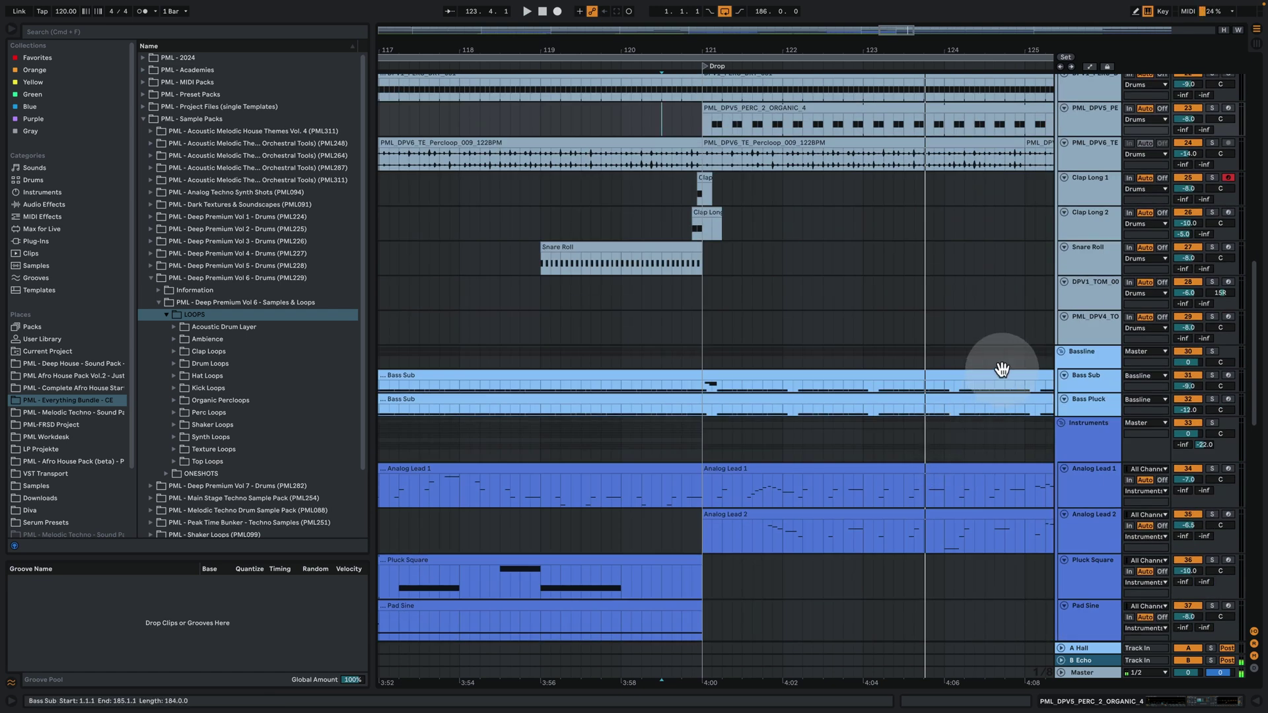
pyautogui.click(1083, 353)
pyautogui.click(1103, 377)
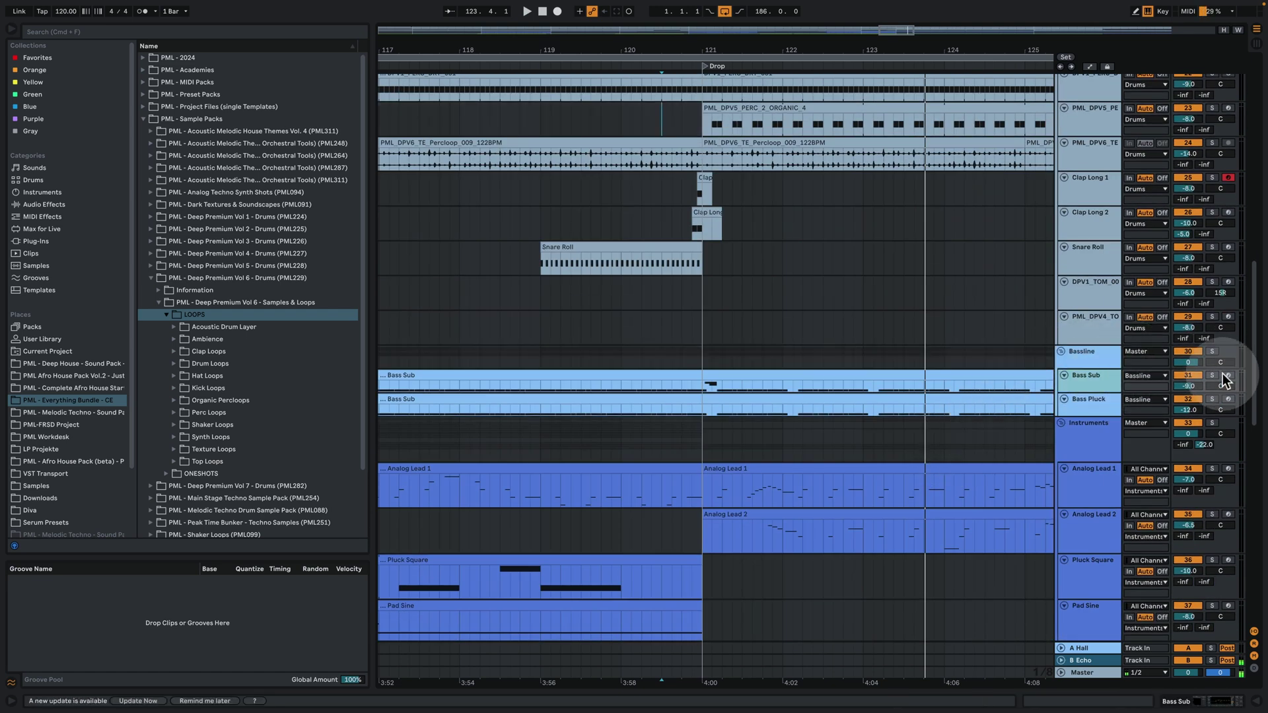
pyautogui.click(1097, 354)
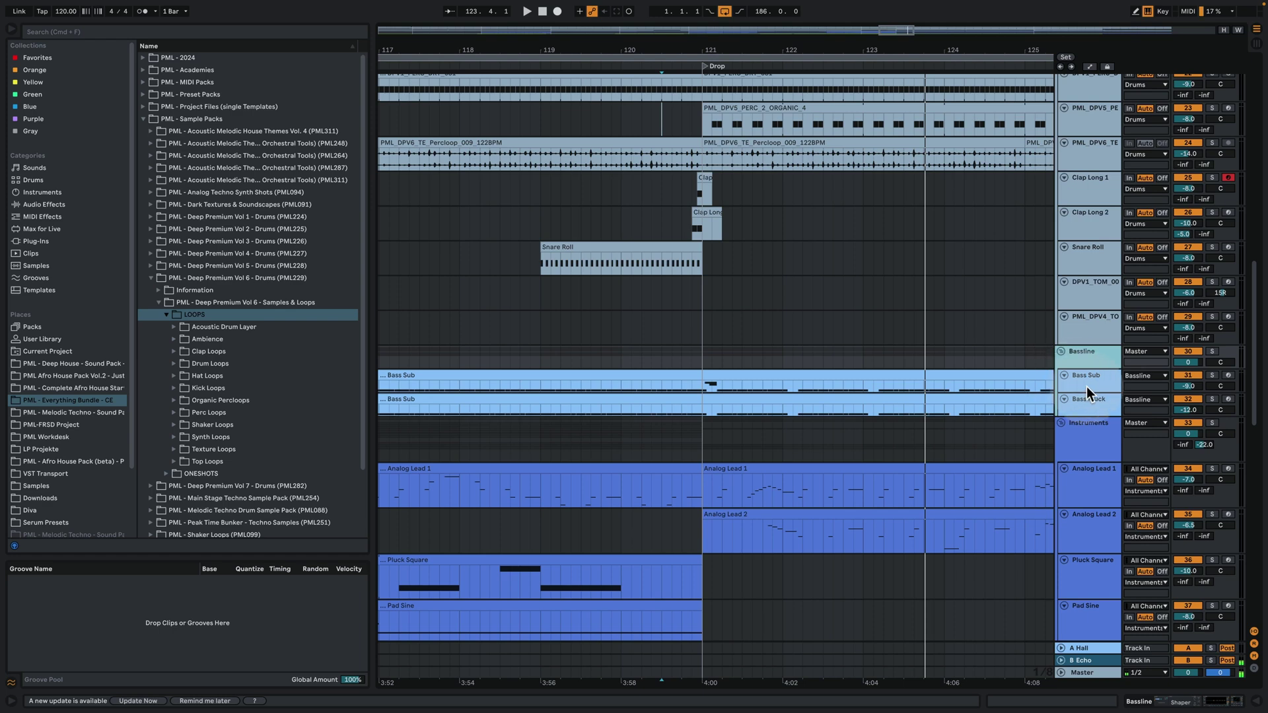
pyautogui.click(1083, 378)
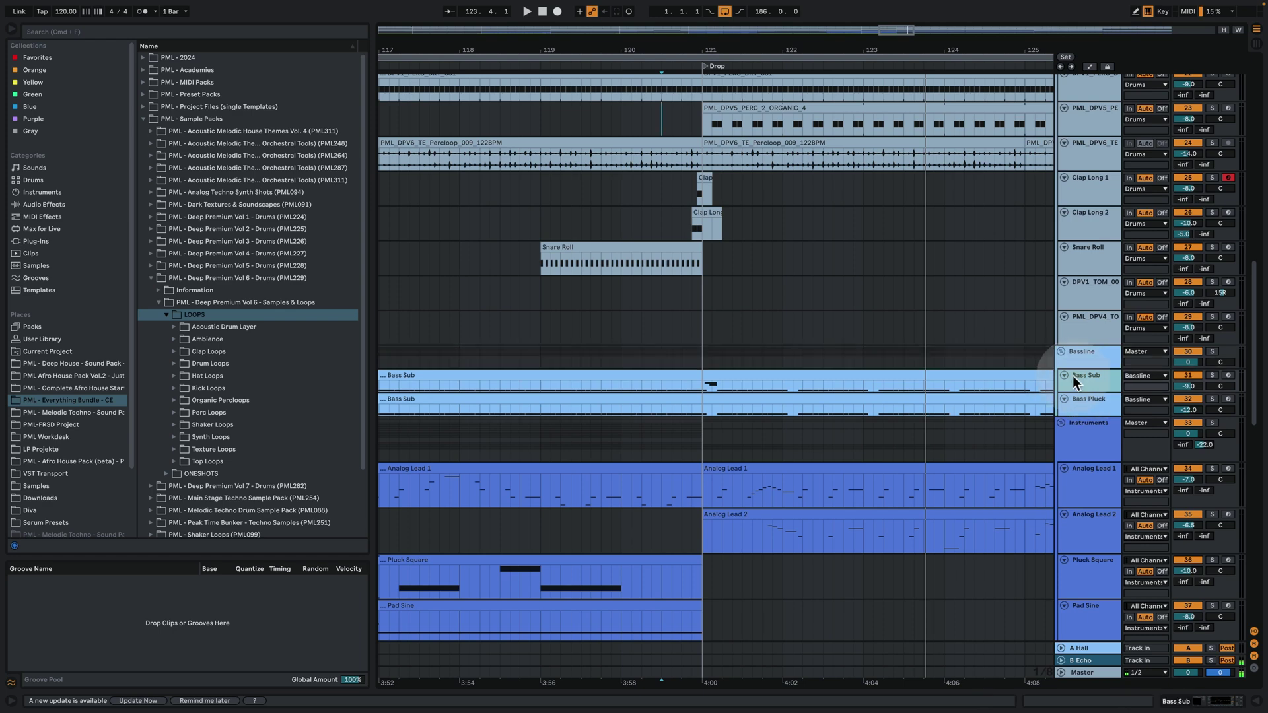
pyautogui.click(1212, 375)
pyautogui.click(1187, 660)
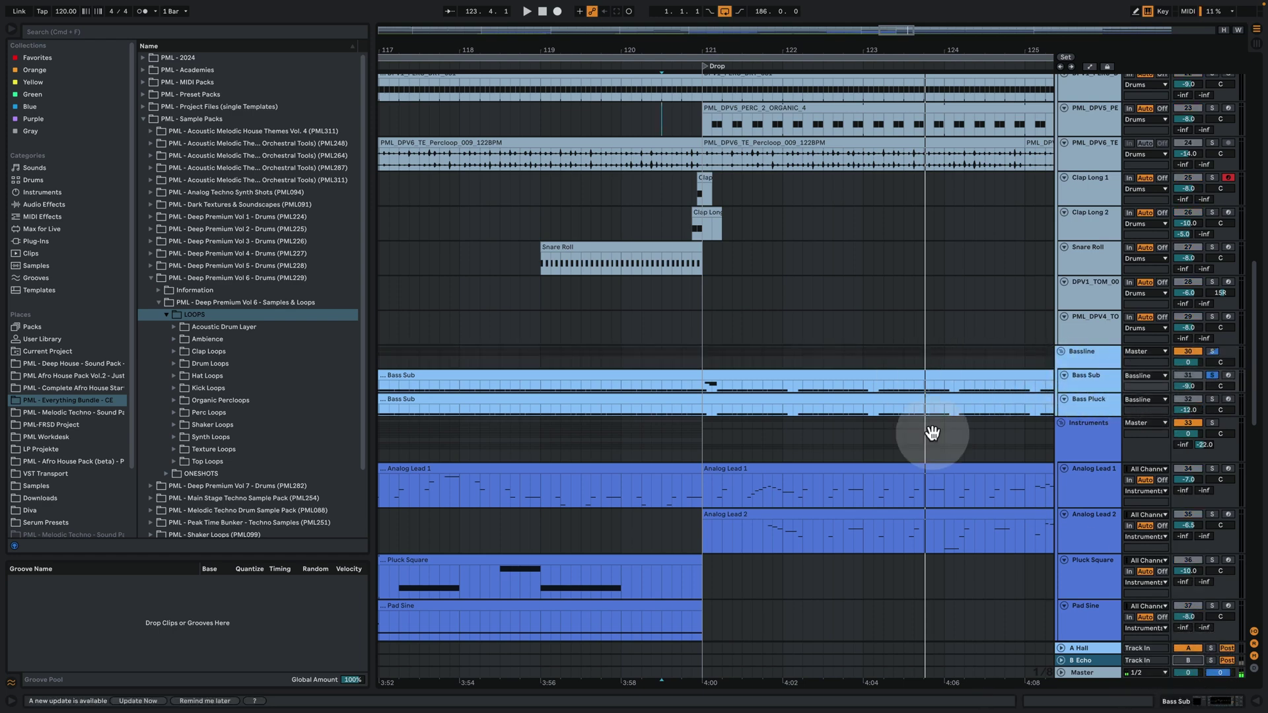
# Play the soloed Bass Sub from the start of the second drop and open its MIDI clip in the note editor
pyautogui.click(722, 390)
pyautogui.press('space')
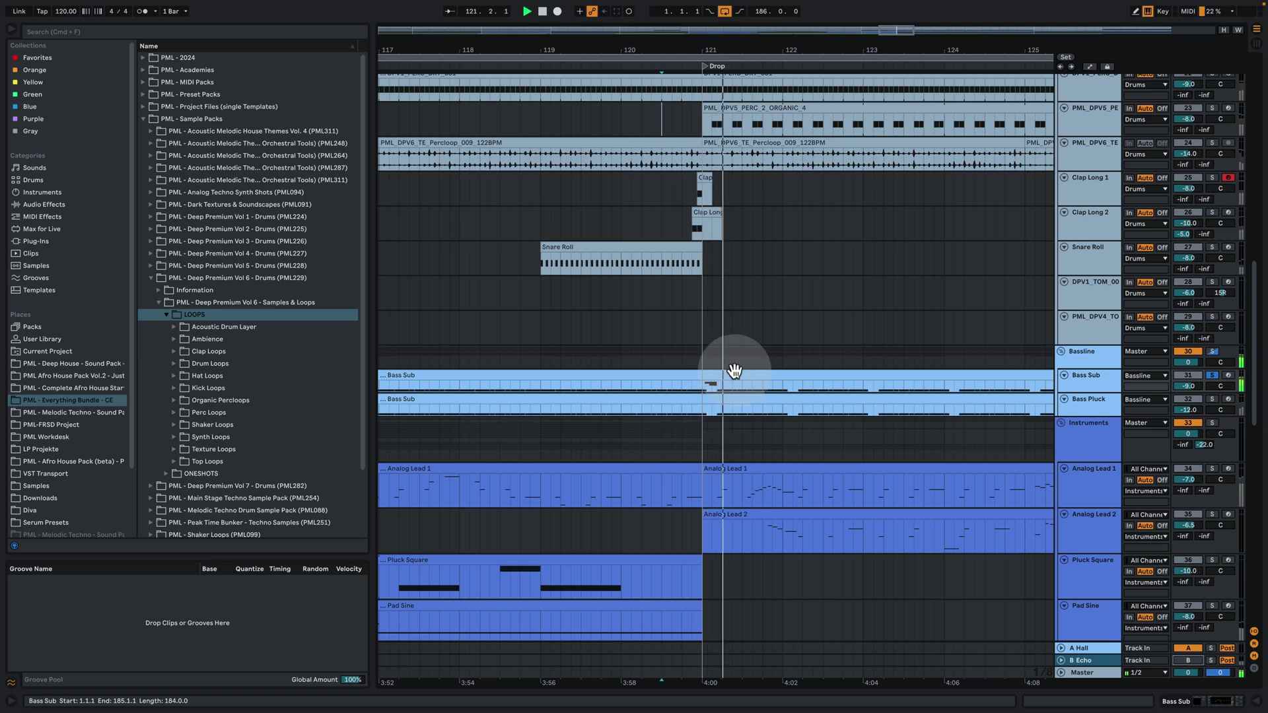
pyautogui.doubleClick(735, 371)
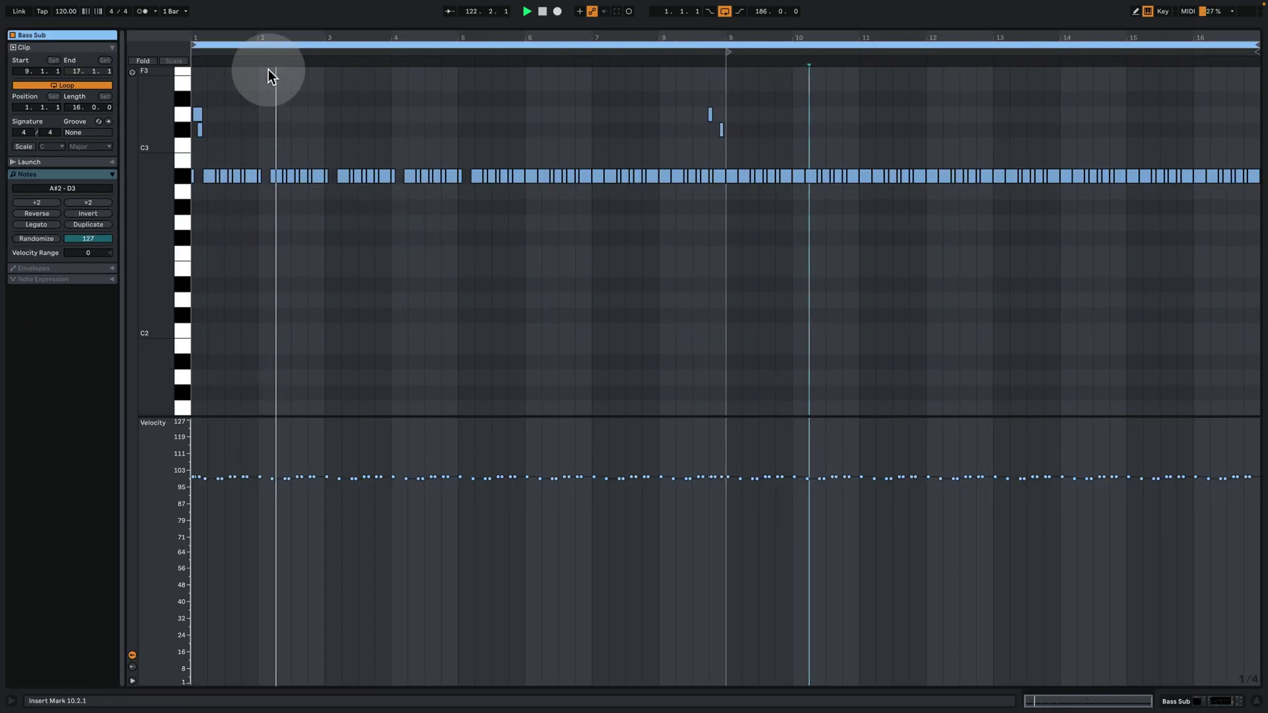
# Examine the overlapping notes in the first bar of the Bass Sub clip and play the clip from its start
pyautogui.moveTo(193, 35); pyautogui.dragTo(193, 79)
pyautogui.moveTo(191, 38); pyautogui.dragTo(191, 67)
pyautogui.click(197, 123)
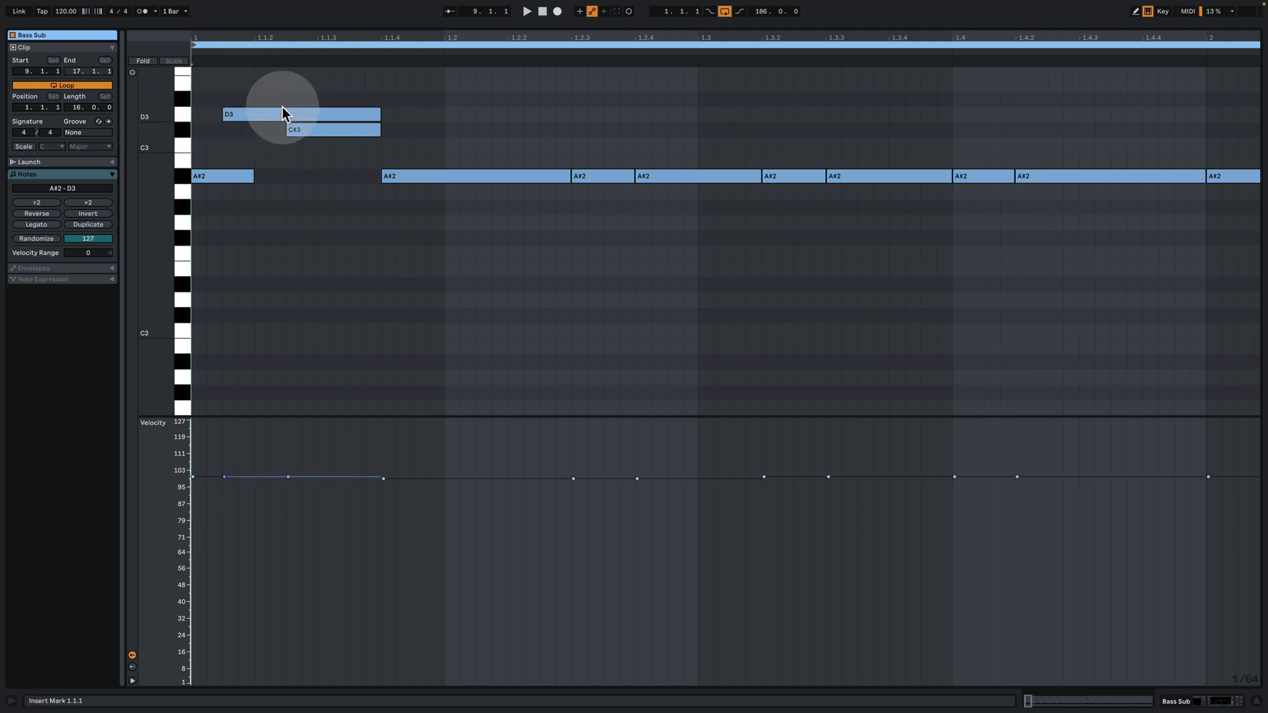
pyautogui.click(209, 52)
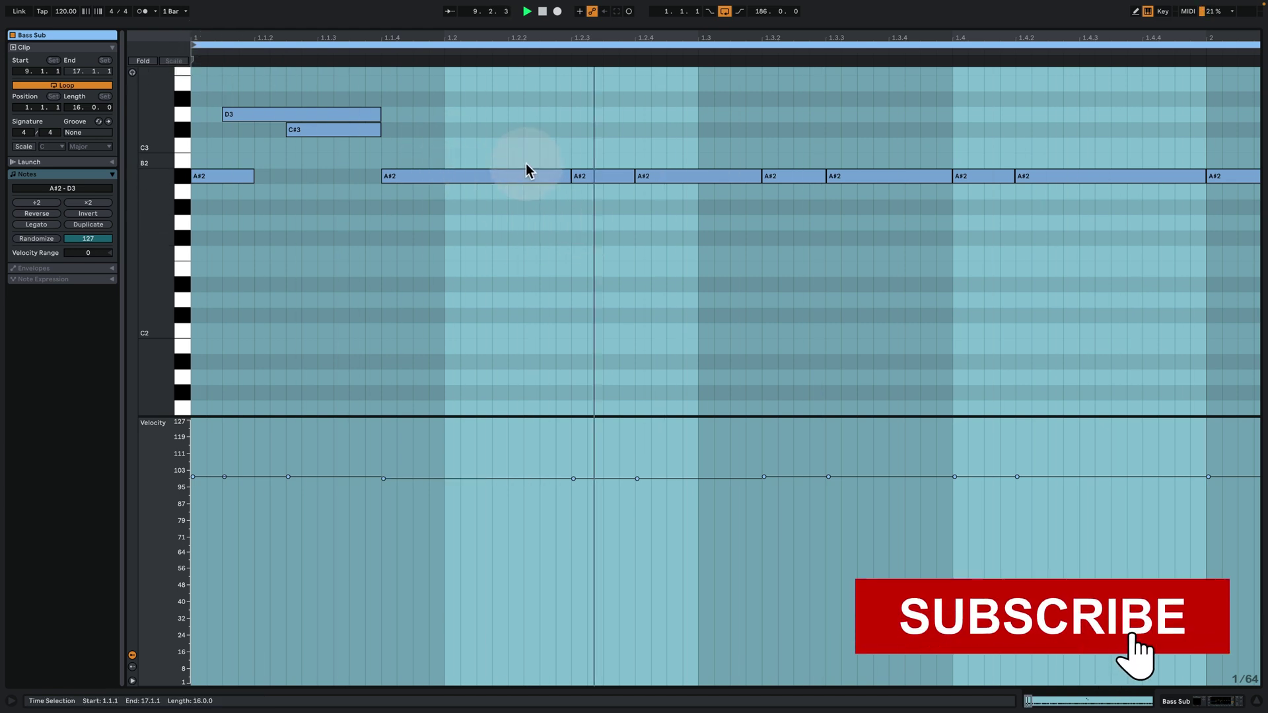
pyautogui.click(559, 135)
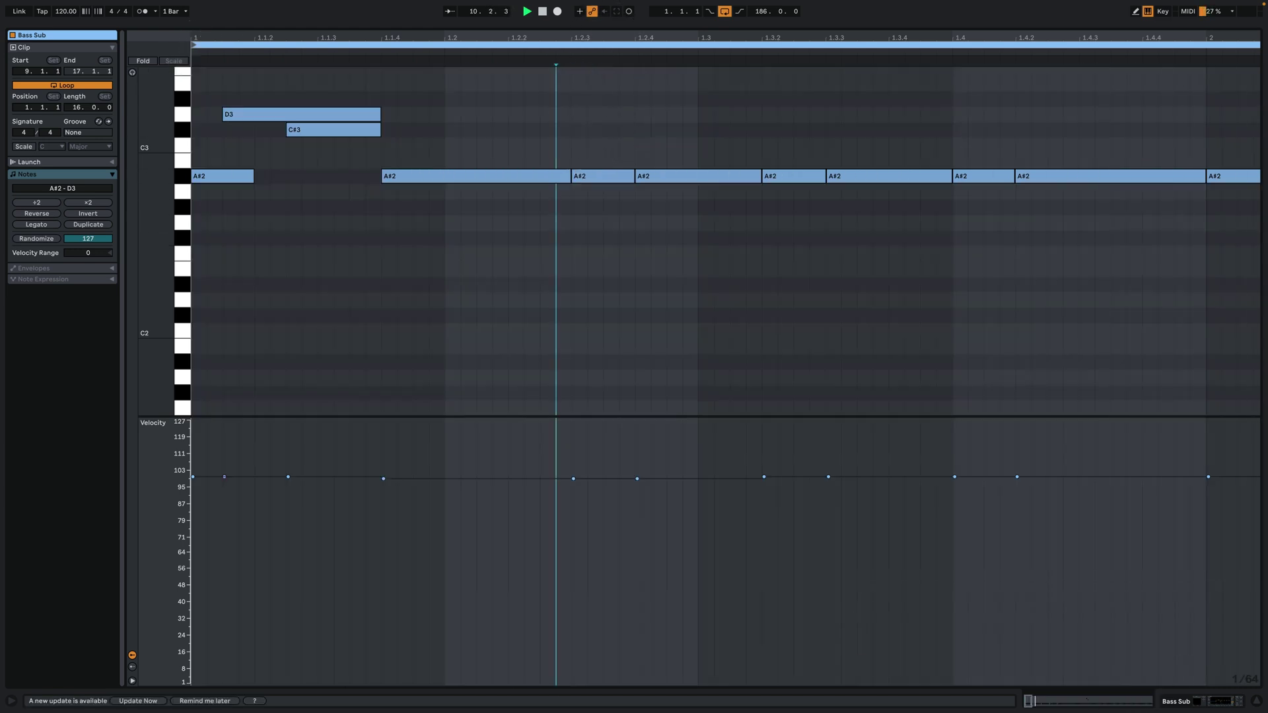
pyautogui.hotkey('shift', 'z')
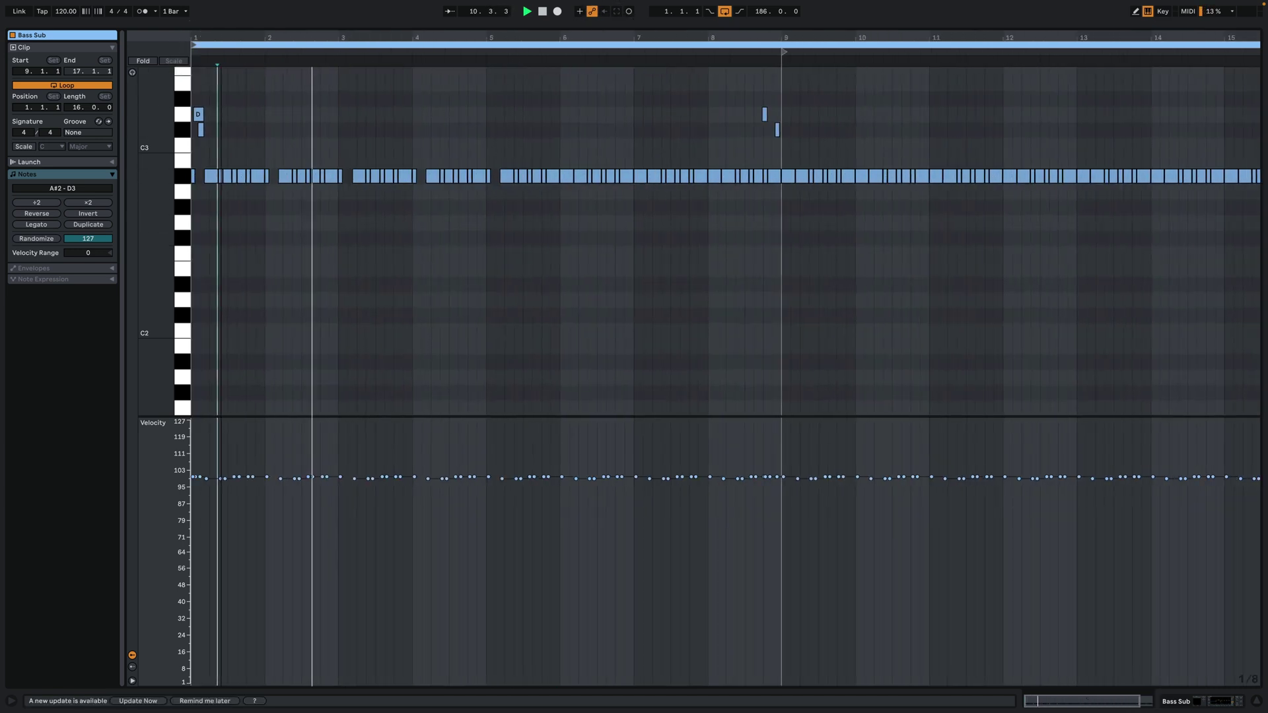
# Audition the Bass Sub clip around the short high notes at the end of bar 8, and show the track's devices
pyautogui.click(742, 52)
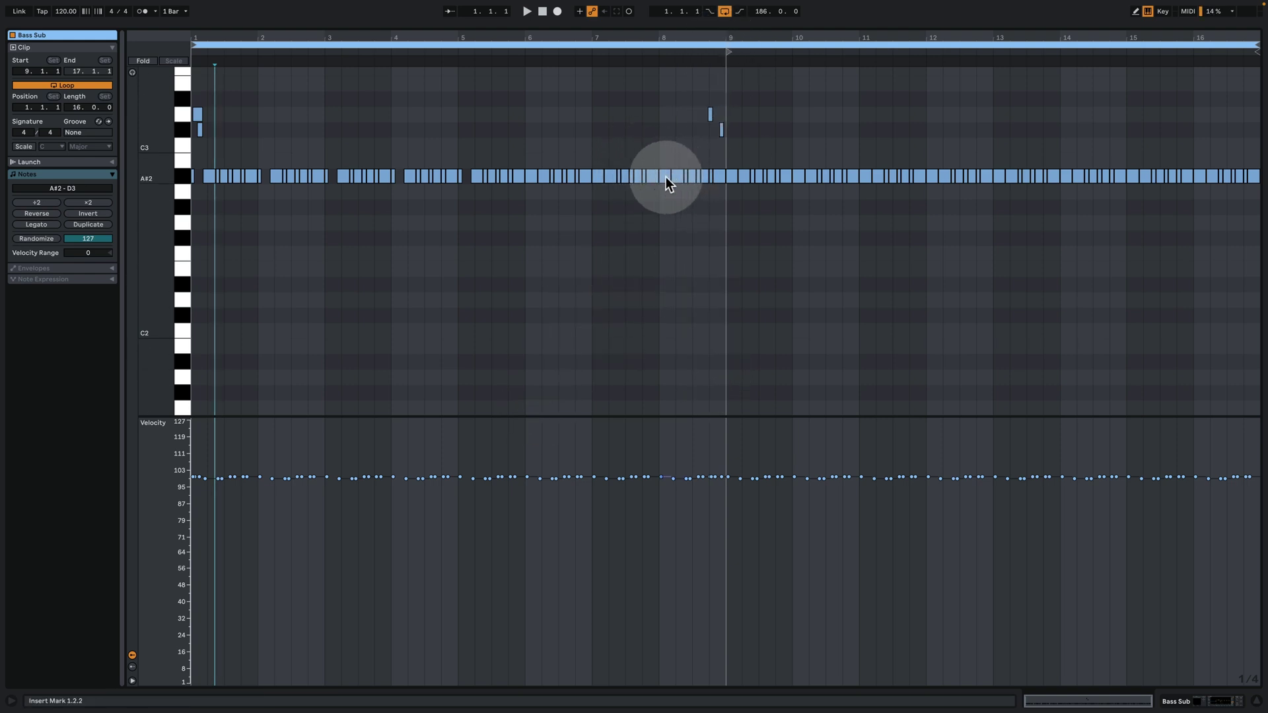
pyautogui.click(665, 51)
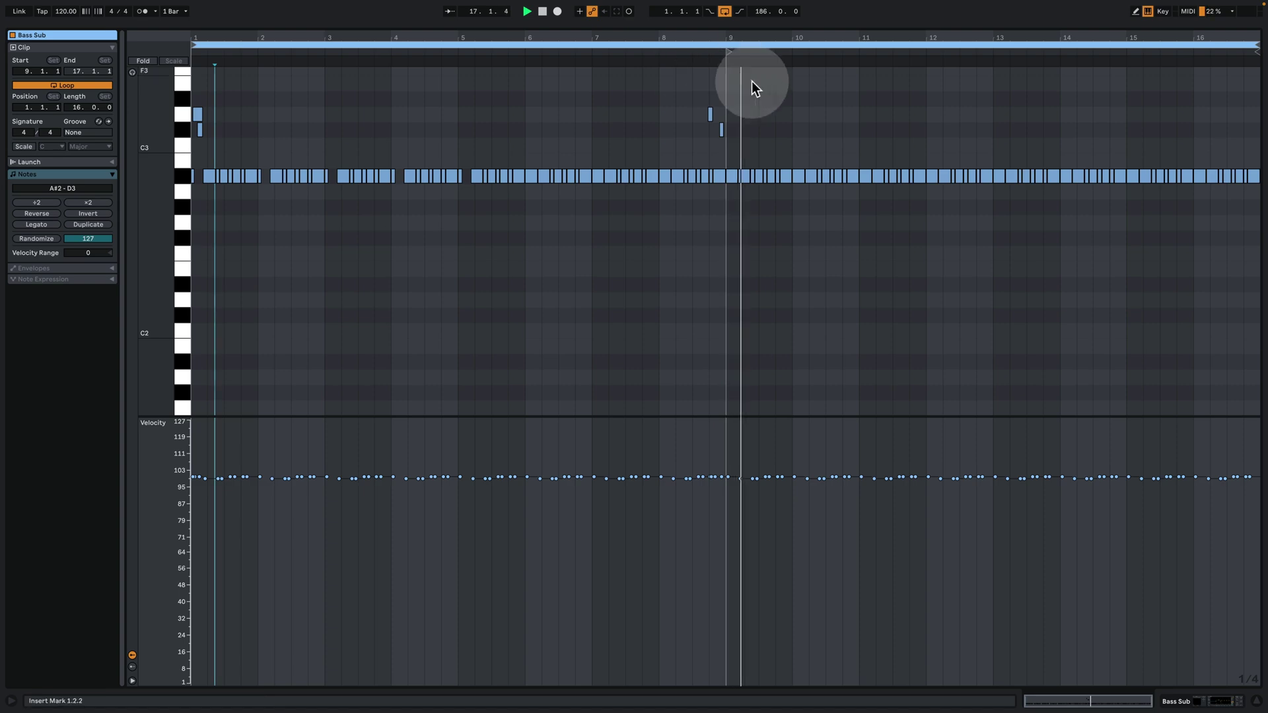
pyautogui.click(1185, 698)
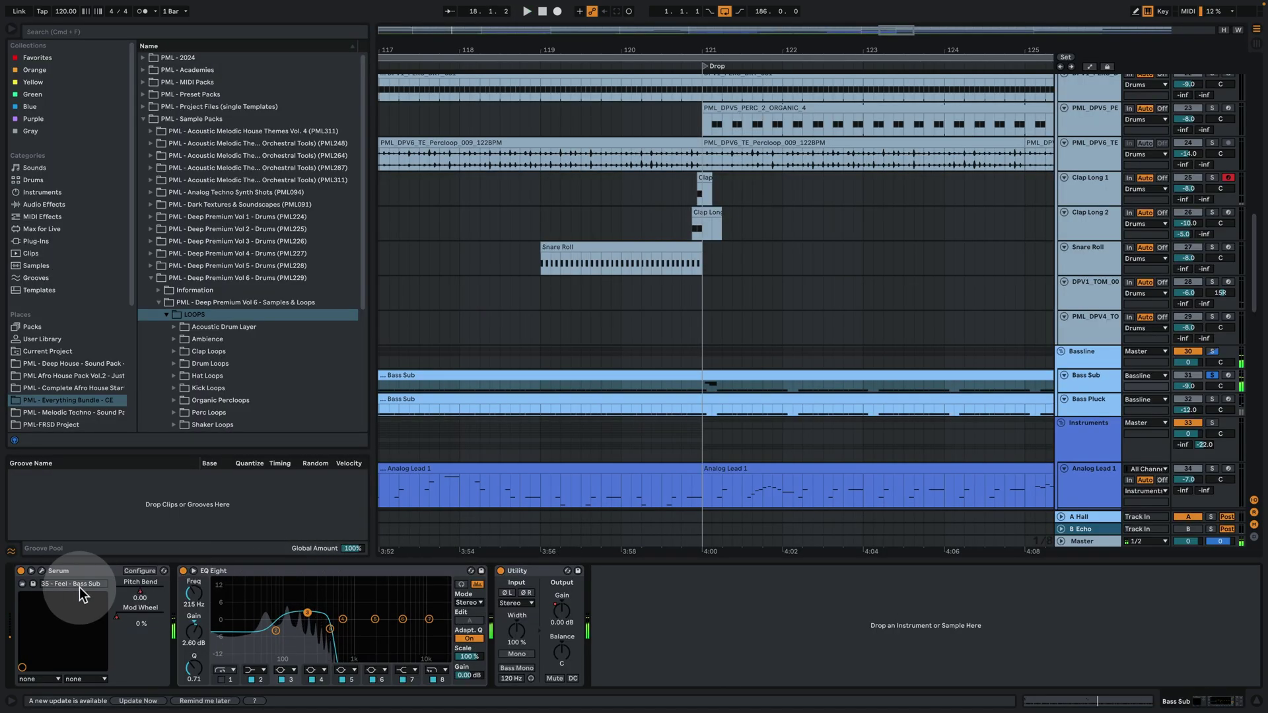
# Open Serum on the Bass Sub track and inspect its effects, modulation matrix and oscillator pages
pyautogui.click(45, 572)
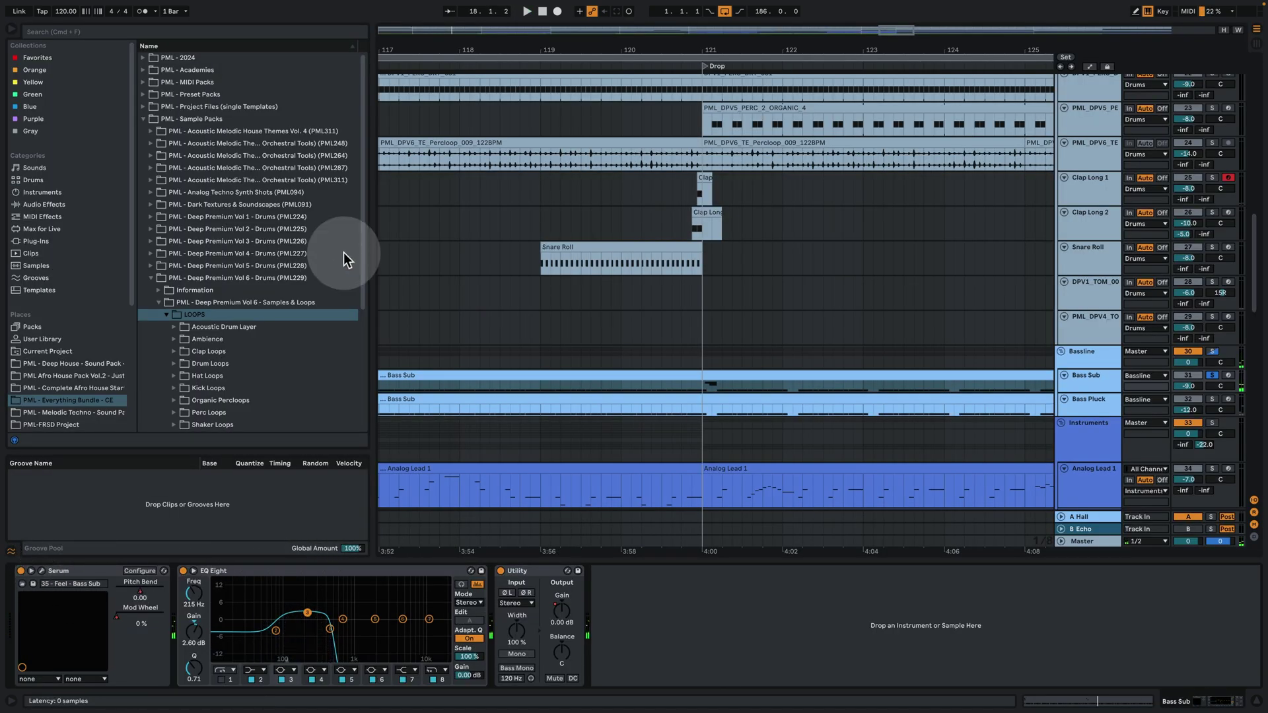
pyautogui.click(418, 200)
pyautogui.moveTo(287, 200); pyautogui.dragTo(355, 215)
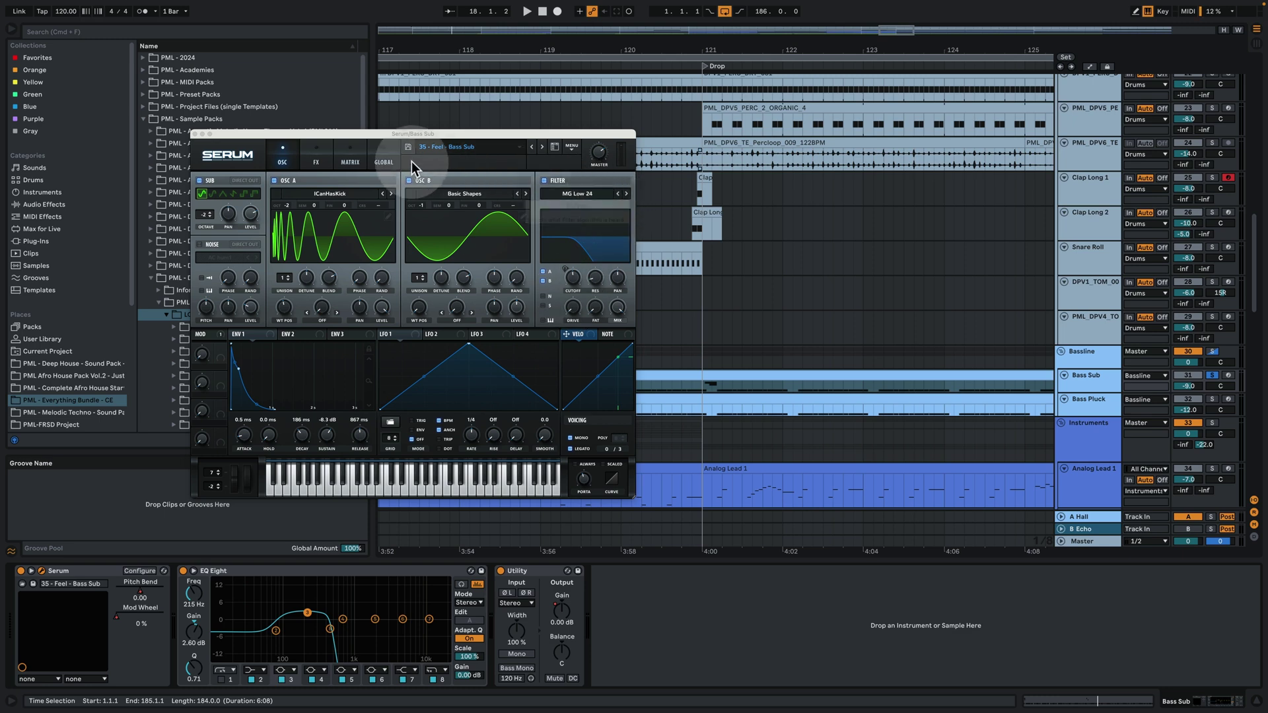
pyautogui.click(315, 154)
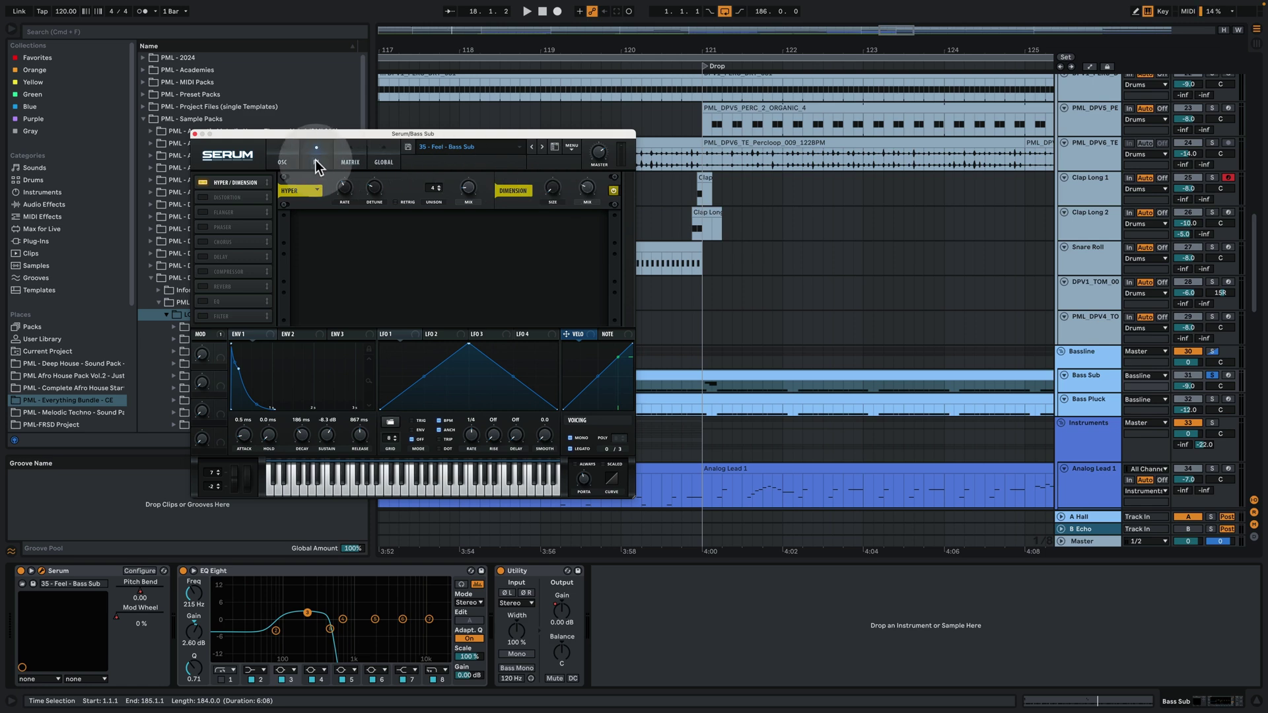
pyautogui.click(350, 160)
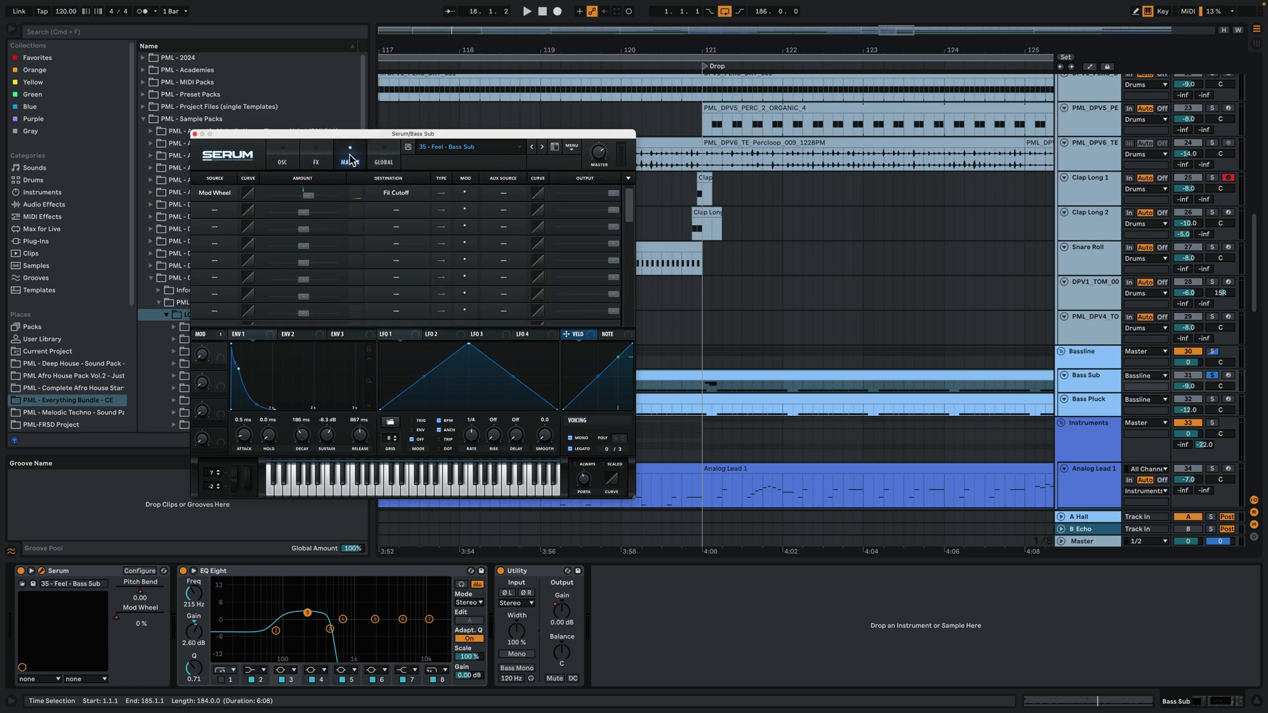
pyautogui.click(352, 161)
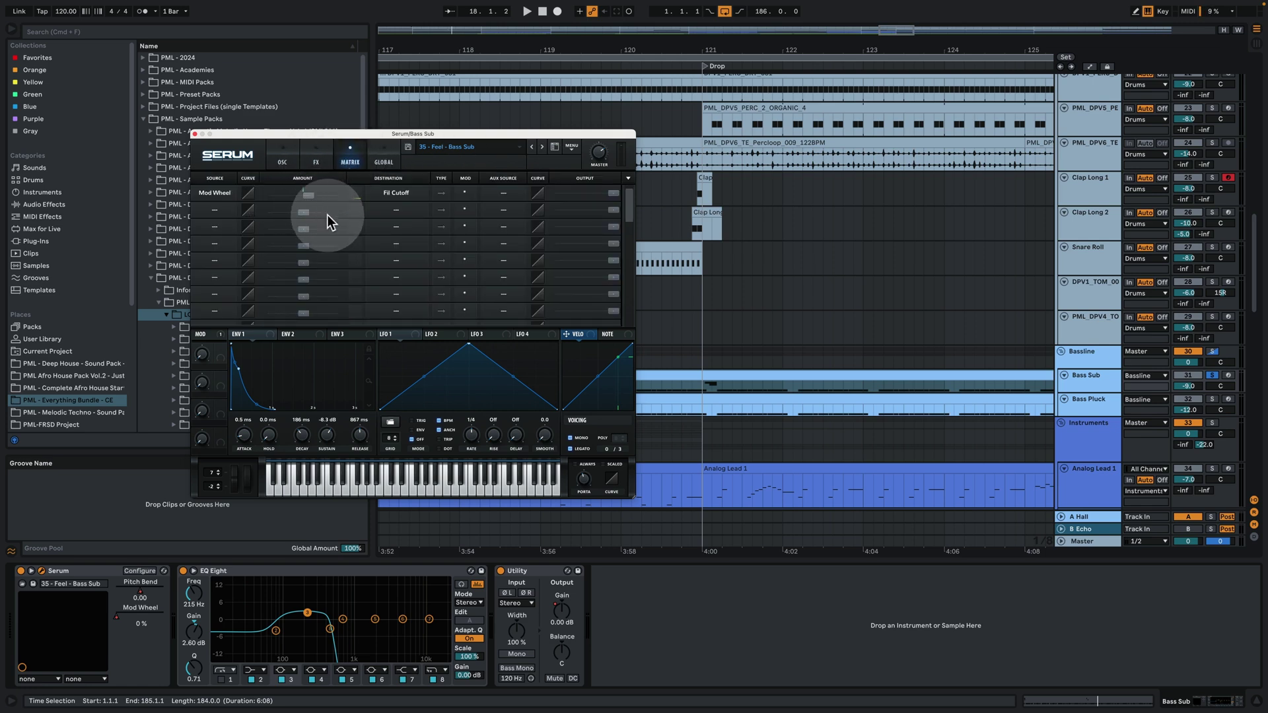
pyautogui.click(301, 154)
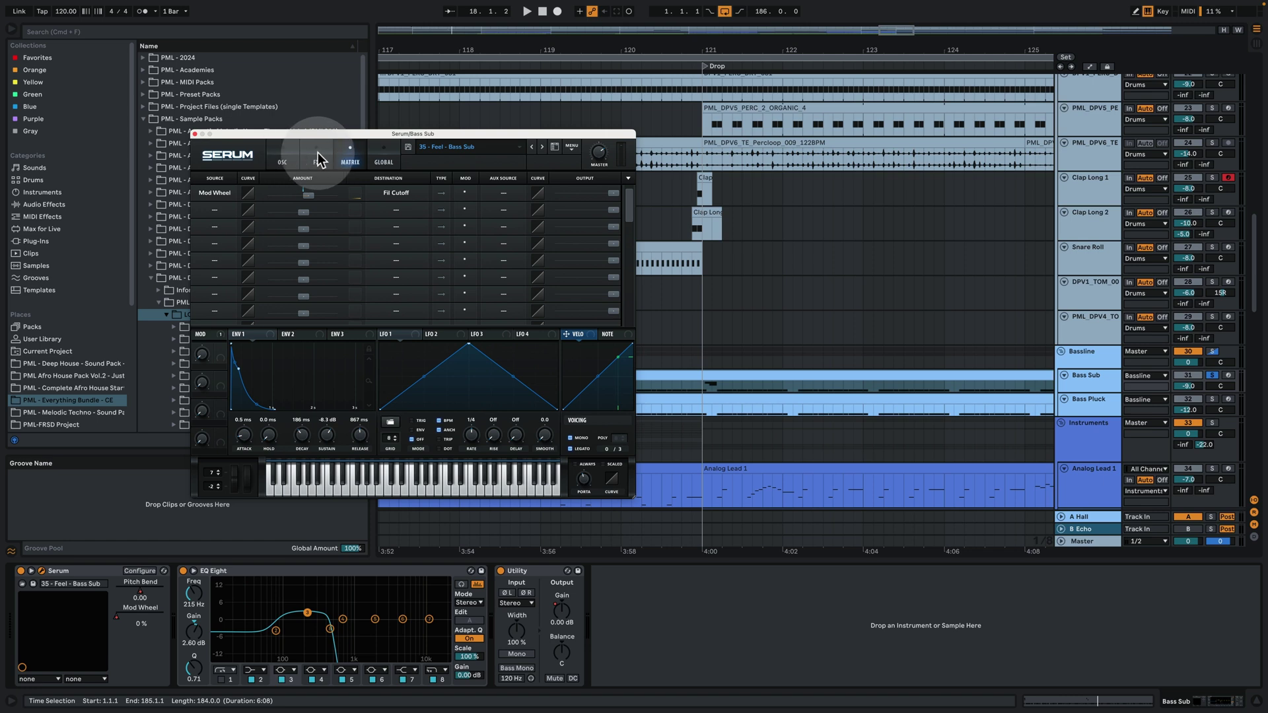
pyautogui.click(283, 153)
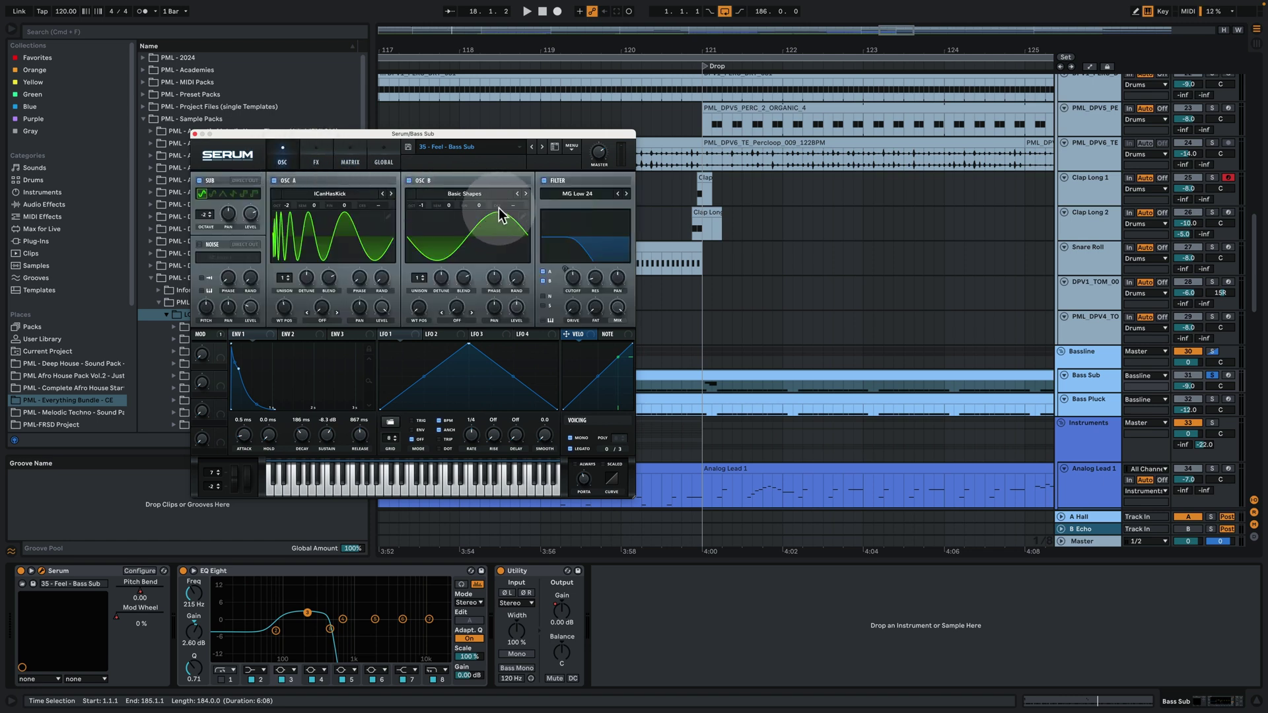
# Audition the Bass Sub while examining Serum's Env 1, oscillator unison and voicing settings, and close the plug-in window
pyautogui.click(321, 326)
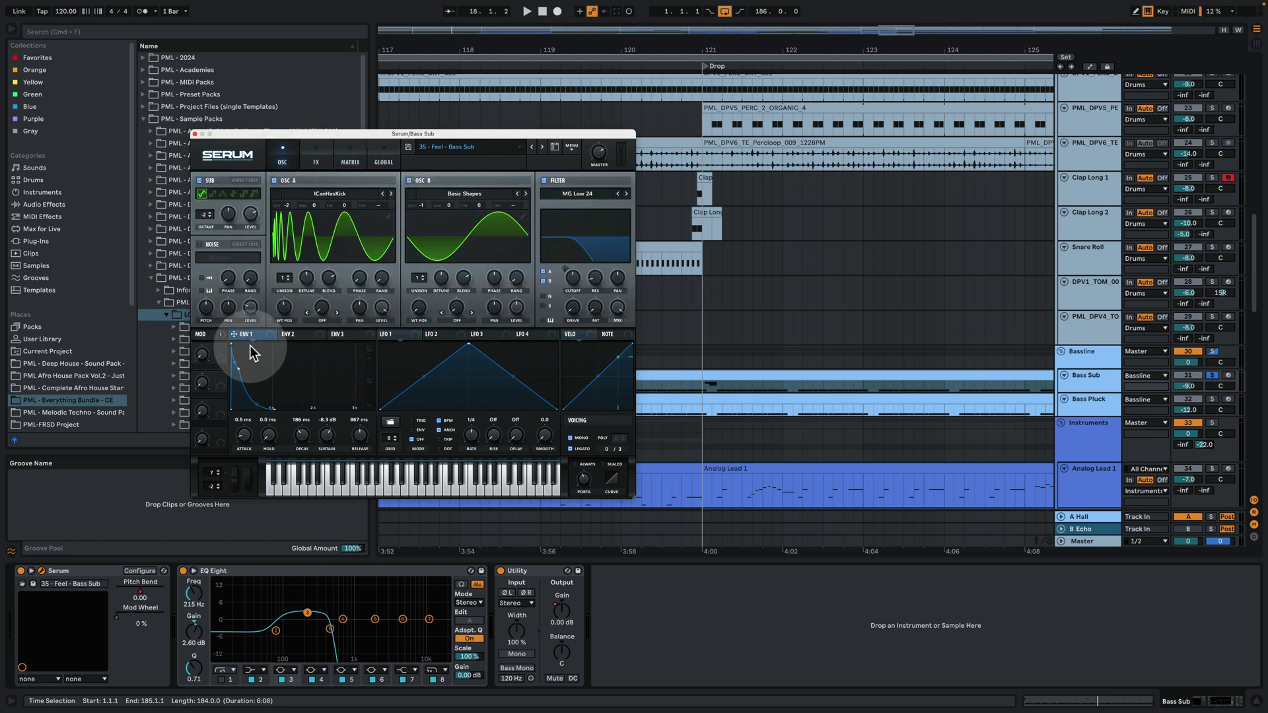
pyautogui.click(325, 426)
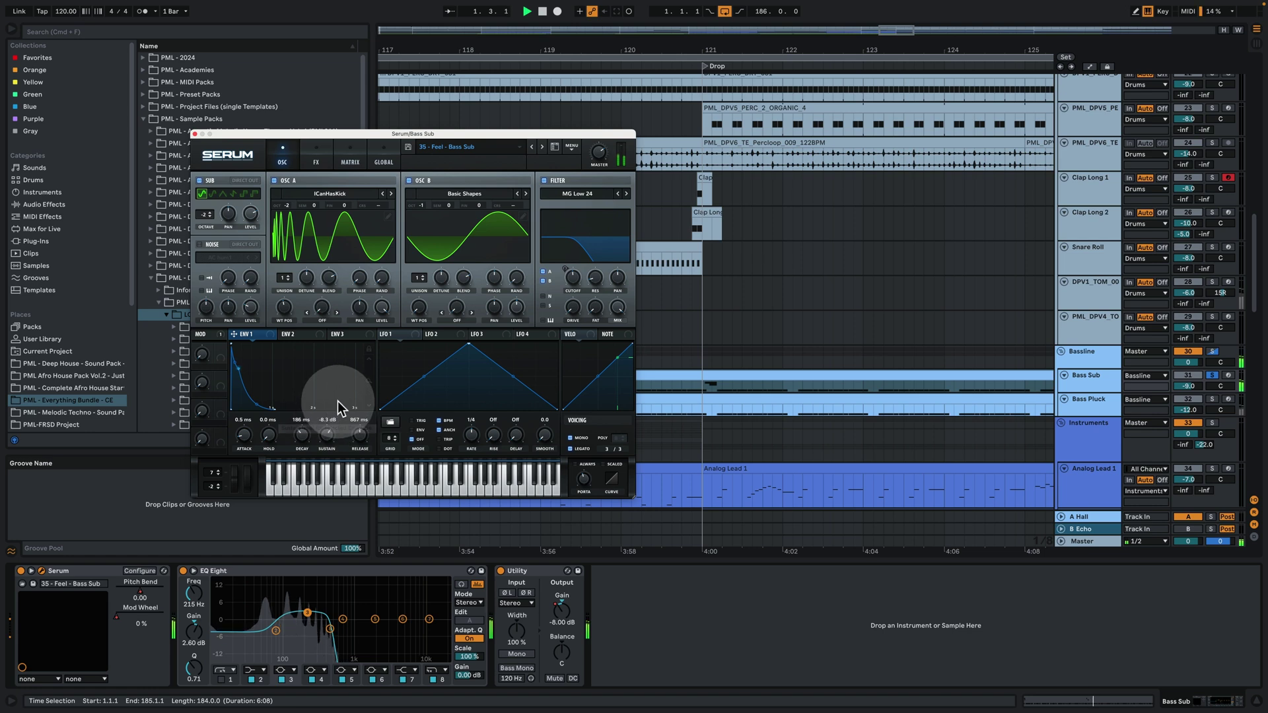
pyautogui.click(387, 391)
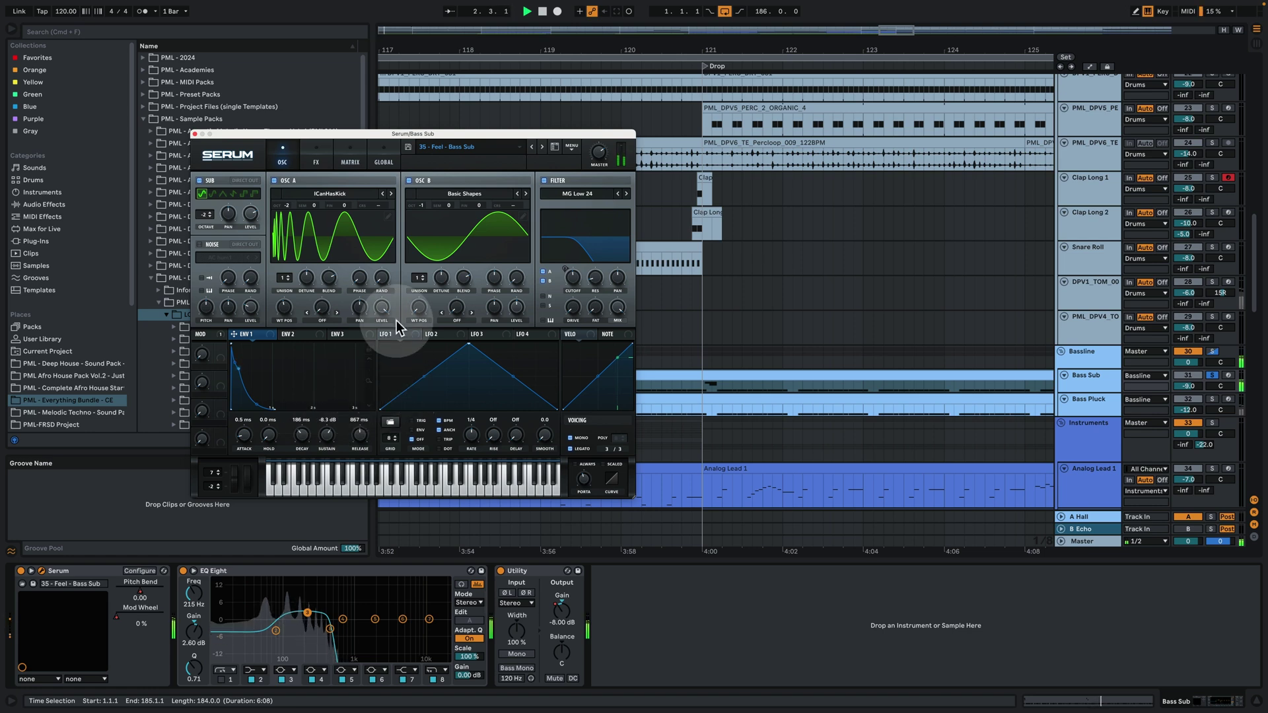
pyautogui.click(433, 280)
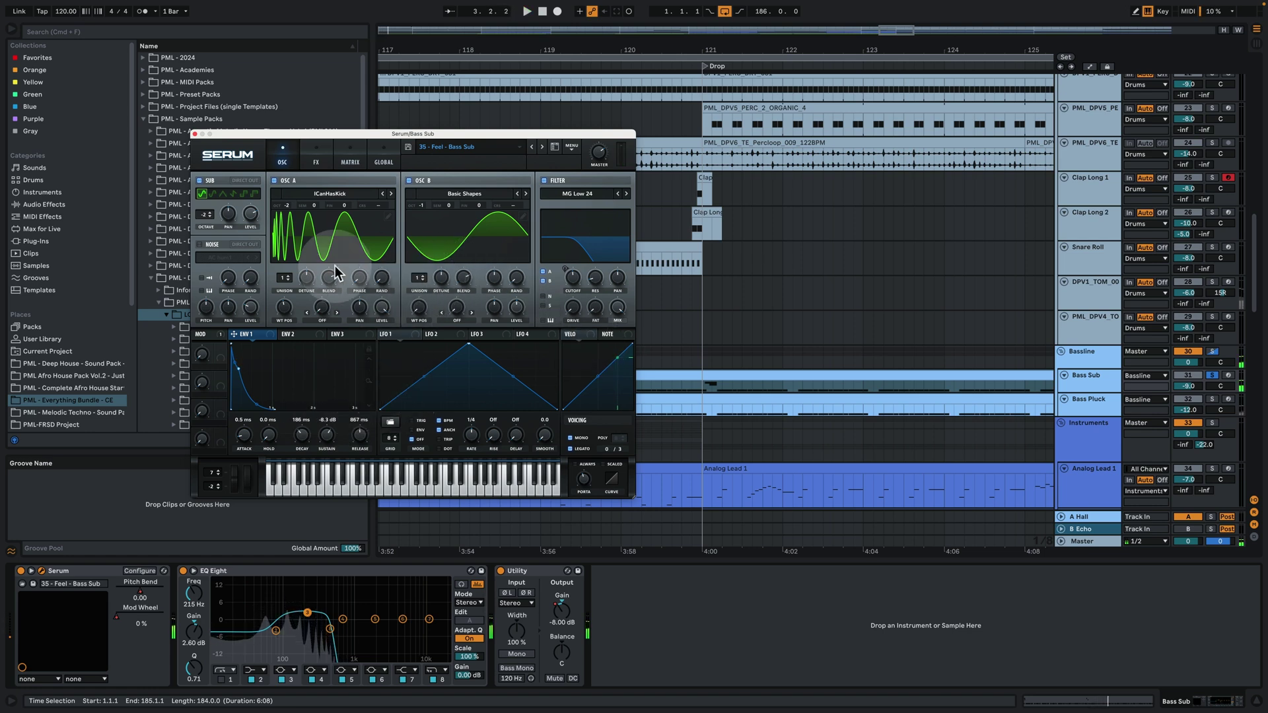
pyautogui.click(464, 275)
pyautogui.click(591, 439)
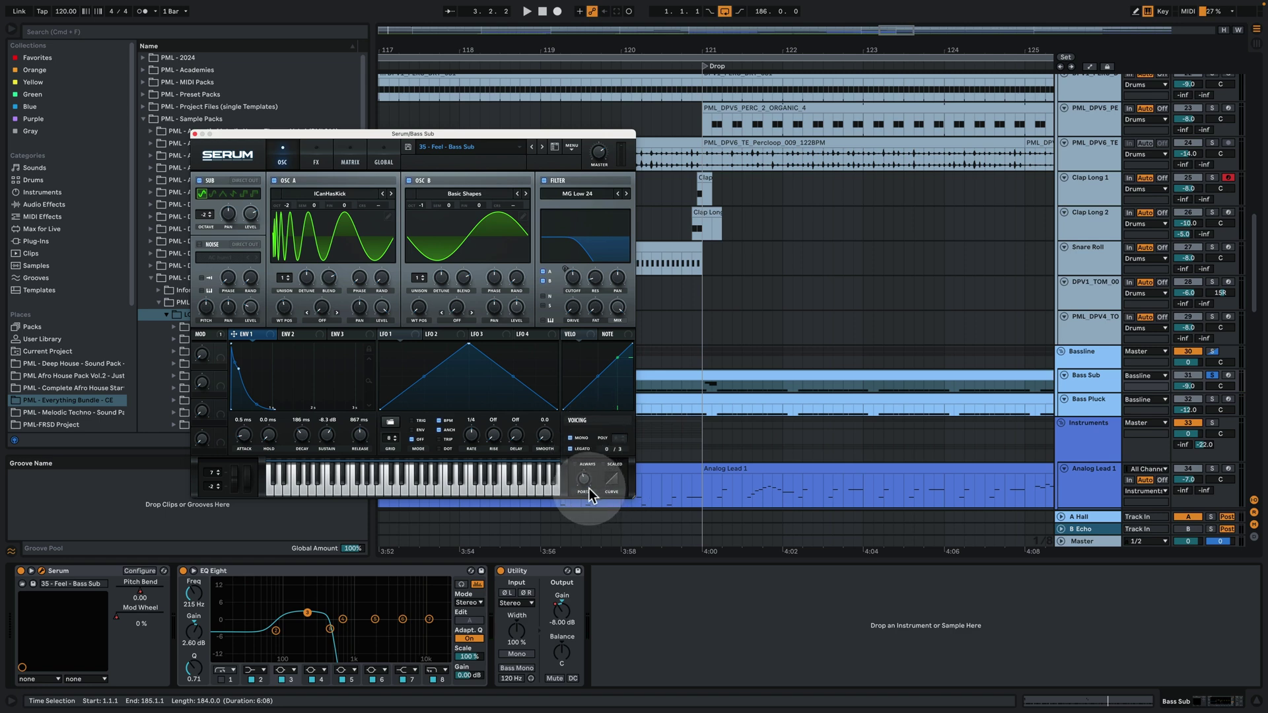
pyautogui.click(195, 134)
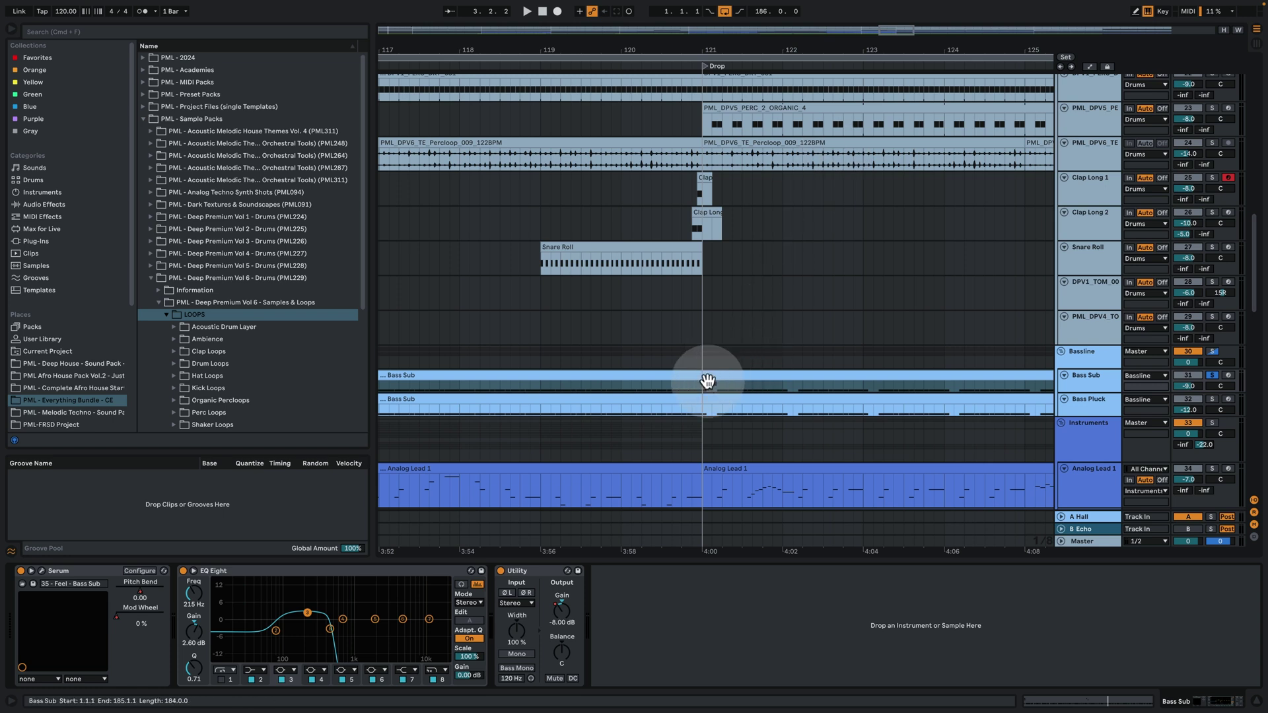
# Solo the Bass Pluck track in place of the Bass Sub and play it from the start of the second drop
pyautogui.scroll(-2, 720, 370)
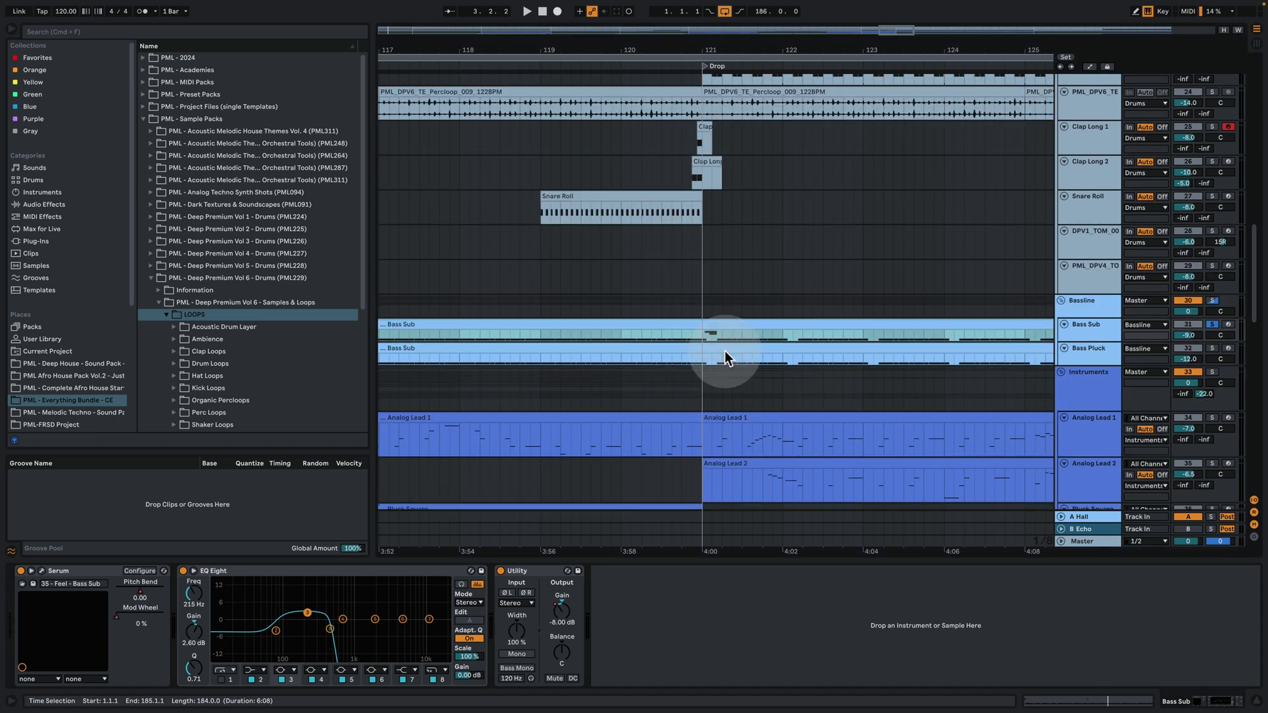
pyautogui.click(1094, 347)
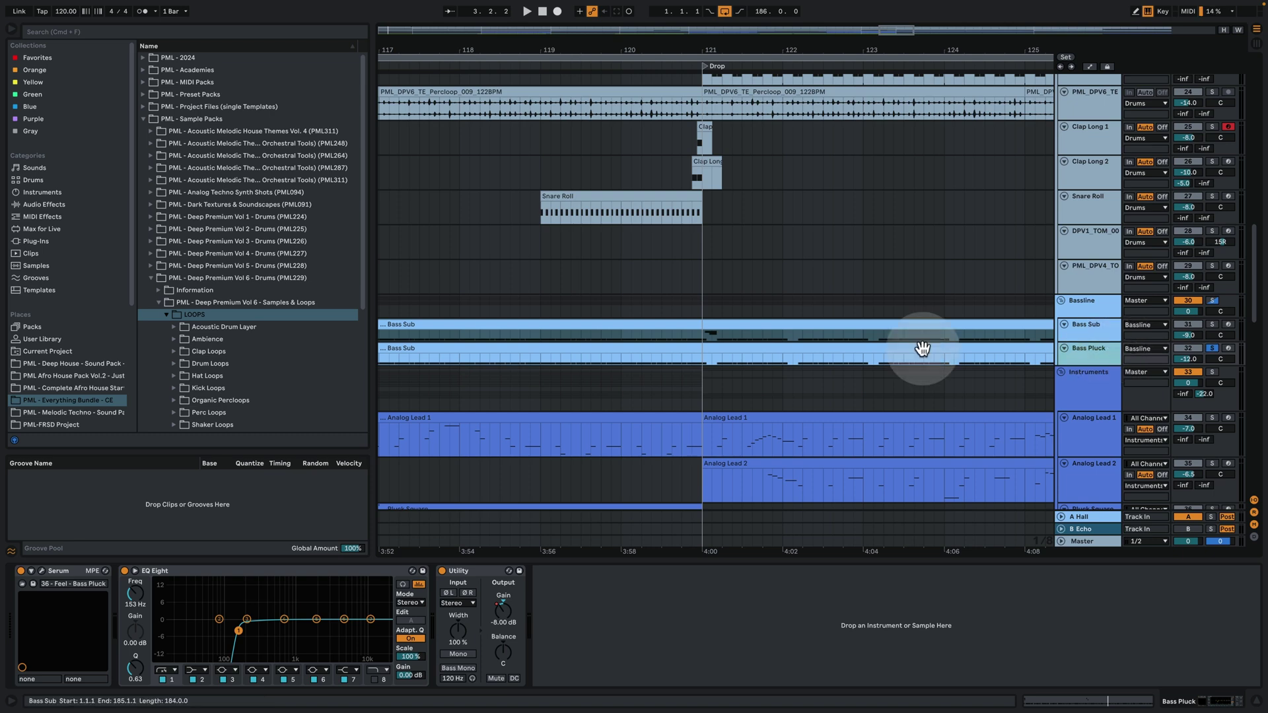
pyautogui.click(703, 355)
pyautogui.press('space')
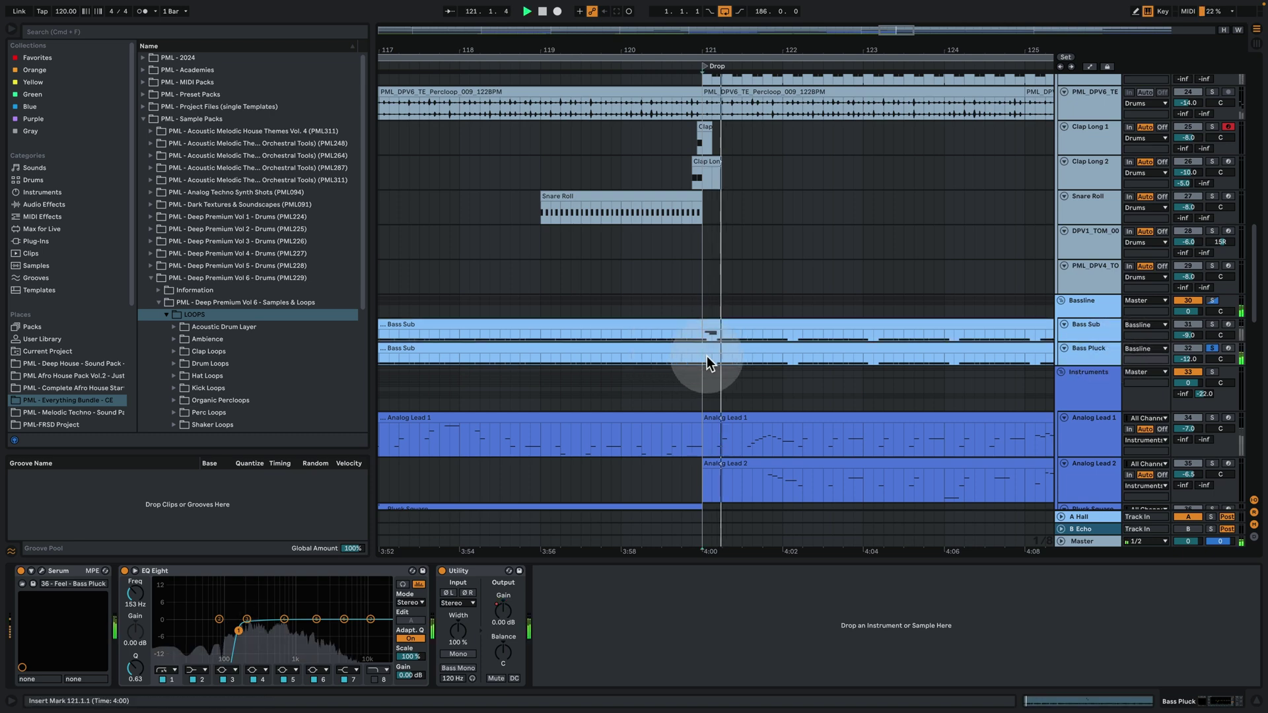
# Open the Bass Pluck track's MIDI clip in the note editor and examine its repeated notes up close and across the full clip
pyautogui.press('super+alt+e')
pyautogui.click(505, 184)
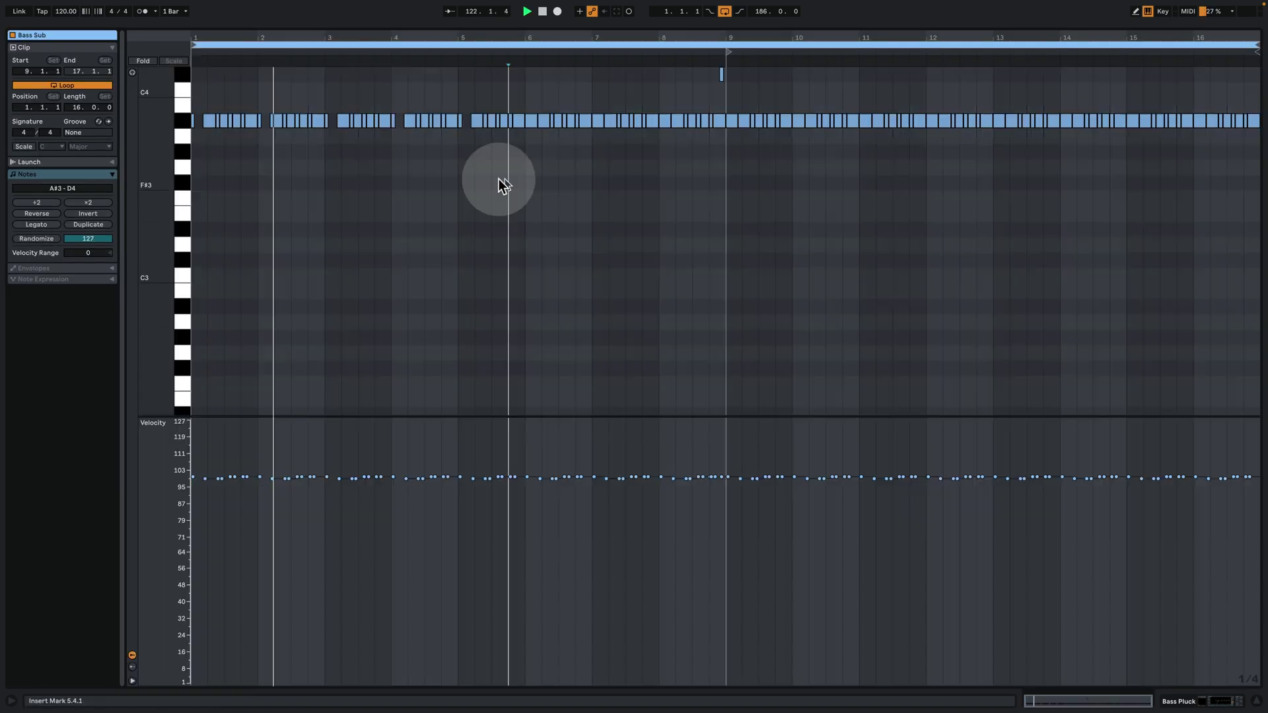
pyautogui.scroll(4, 317, 334)
pyautogui.moveTo(350, 60); pyautogui.dragTo(388, 221)
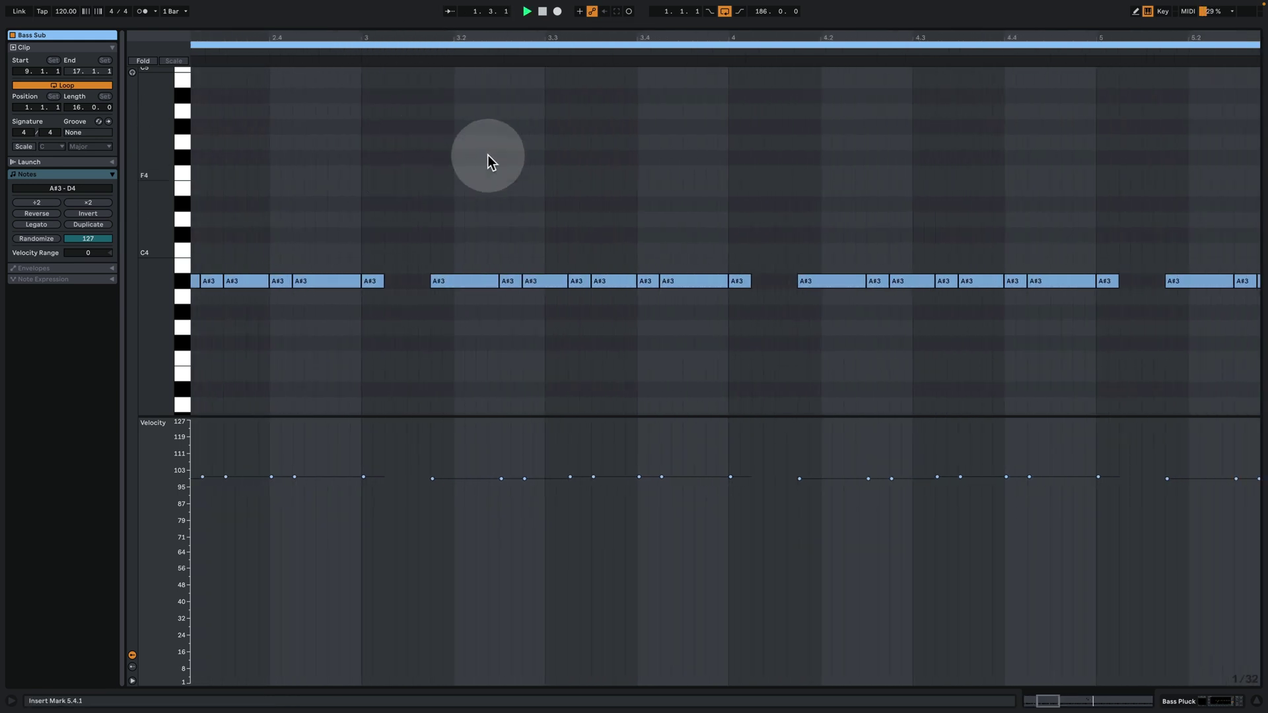
pyautogui.moveTo(478, 40); pyautogui.dragTo(534, 72)
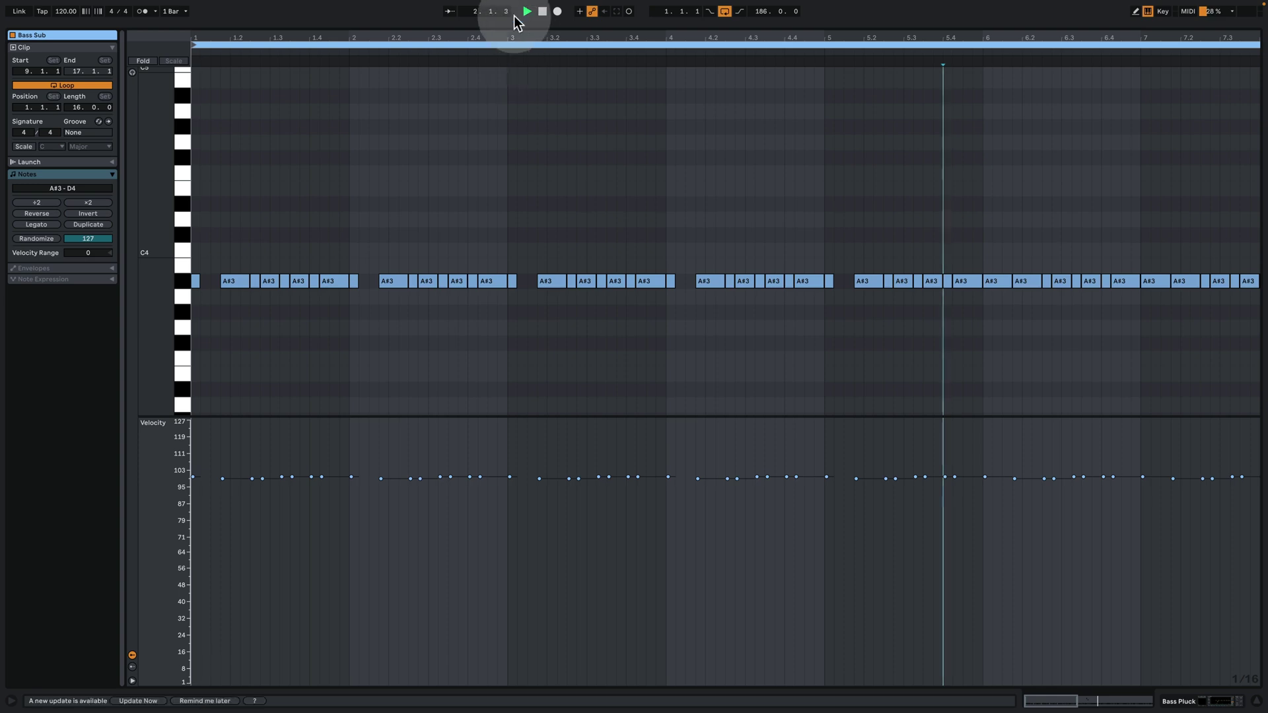
pyautogui.moveTo(519, 36); pyautogui.dragTo(329, 36)
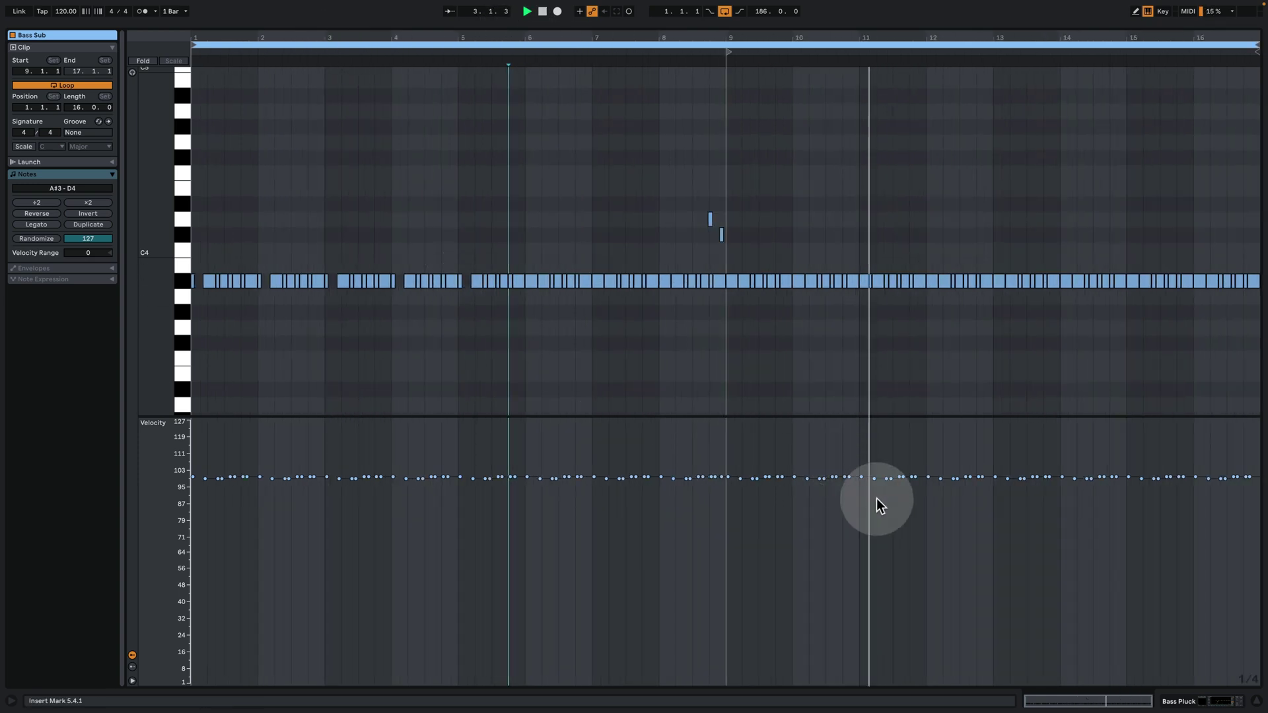
# Show the Bass Pluck track's devices, open its Serum and inspect the effects page, modulation matrix and Env 2
pyautogui.click(1166, 698)
pyautogui.press('space')
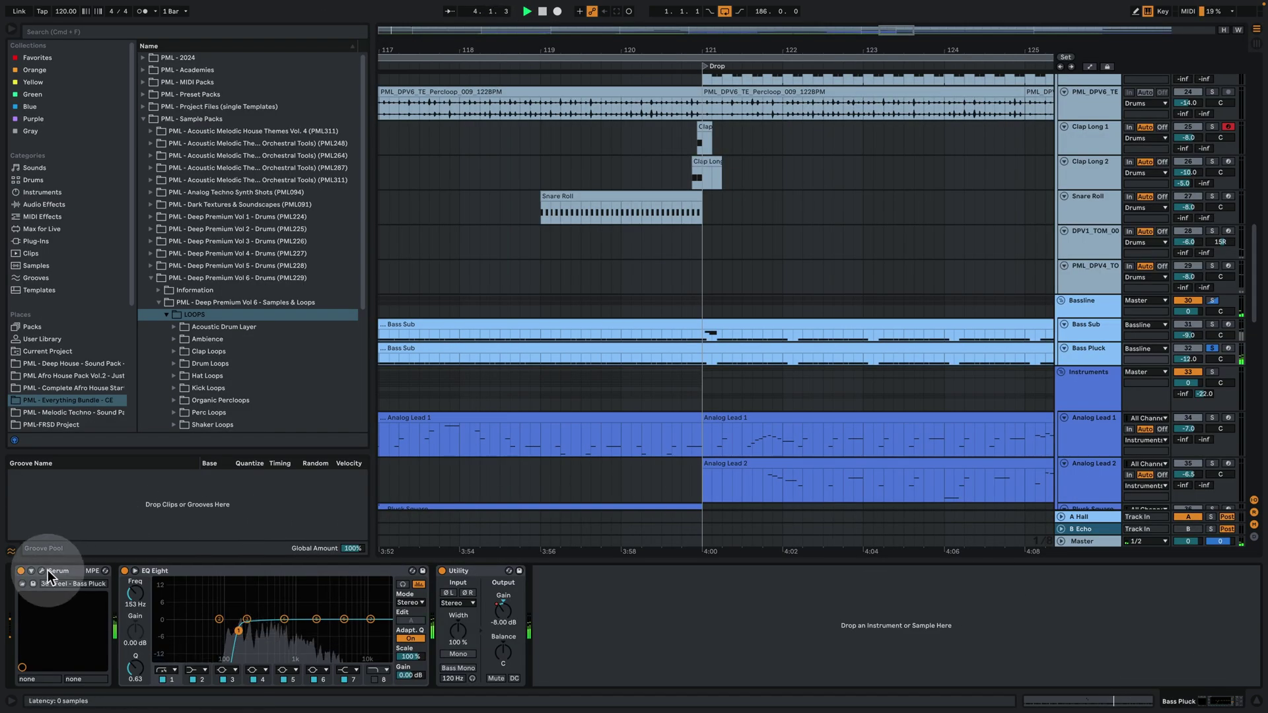
pyautogui.press('super+alt+p')
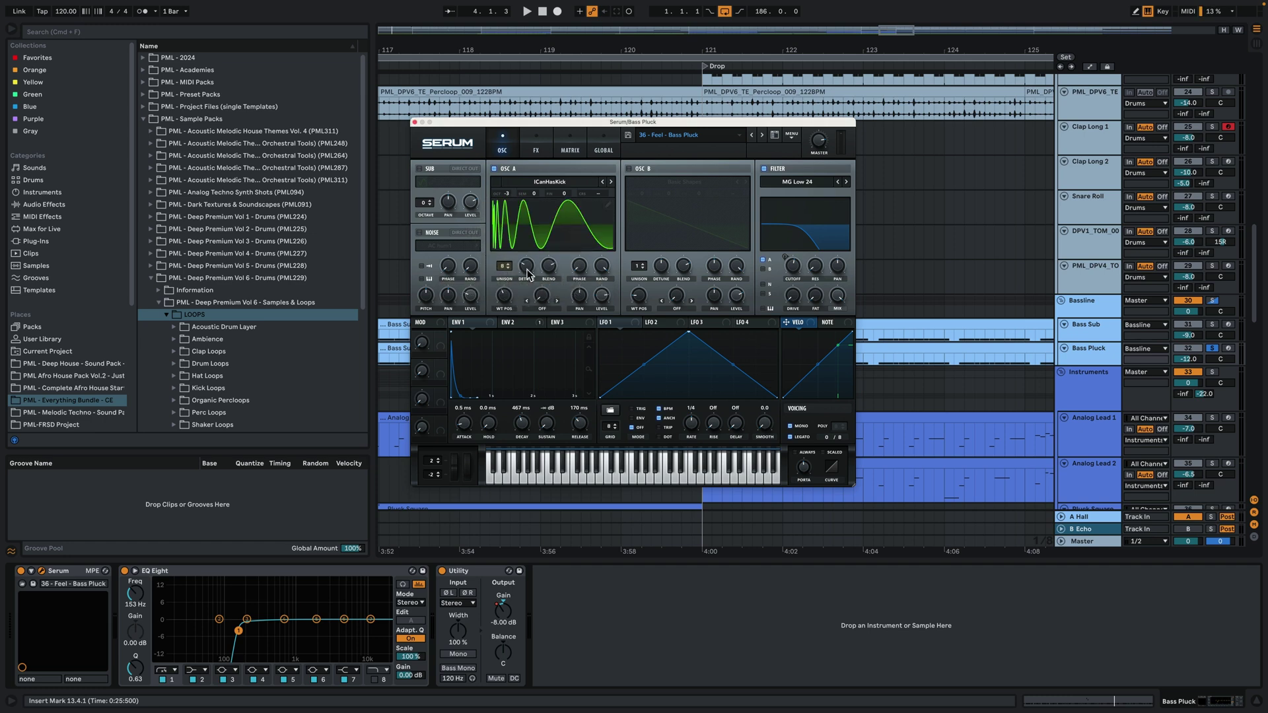
pyautogui.click(536, 146)
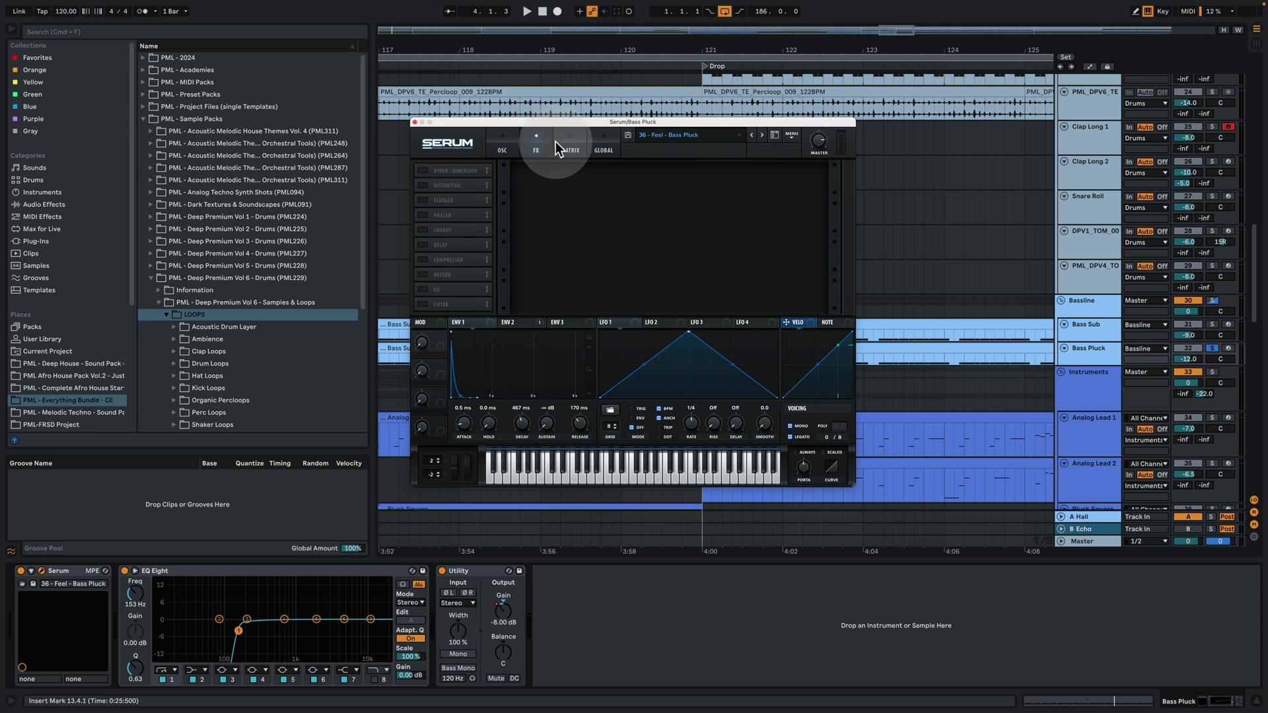
pyautogui.click(570, 147)
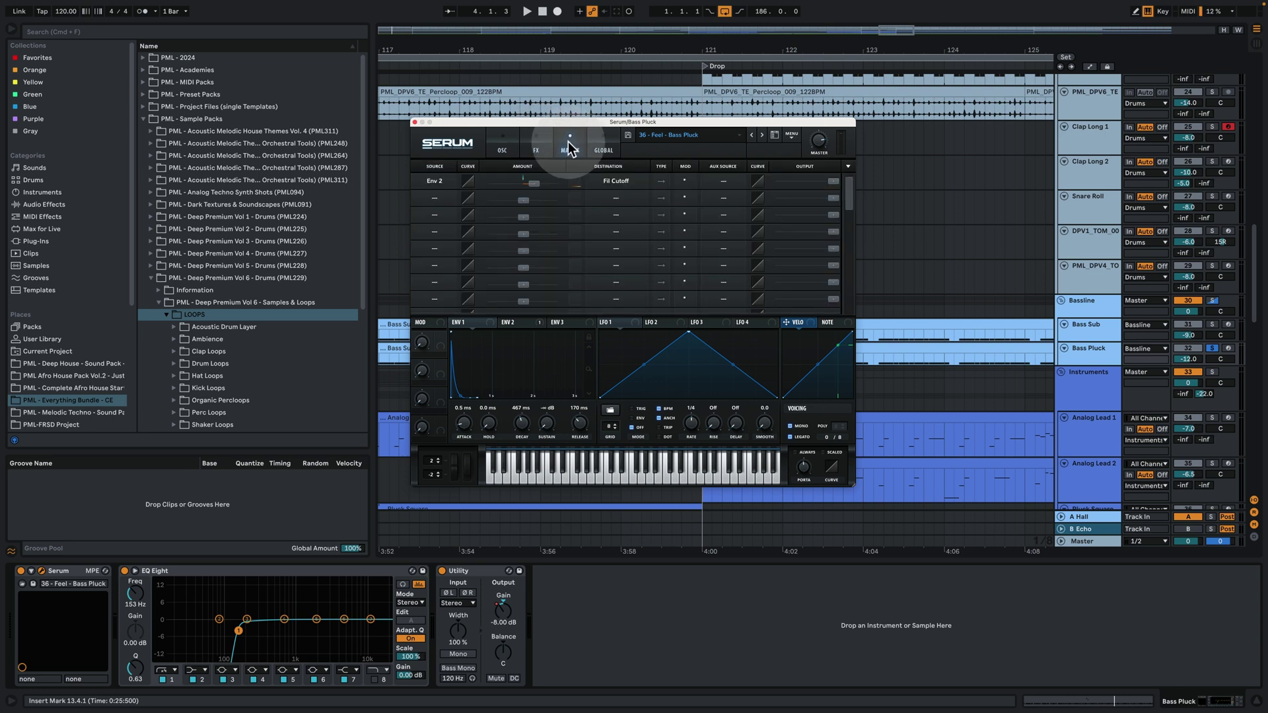
pyautogui.click(516, 322)
pyautogui.click(502, 146)
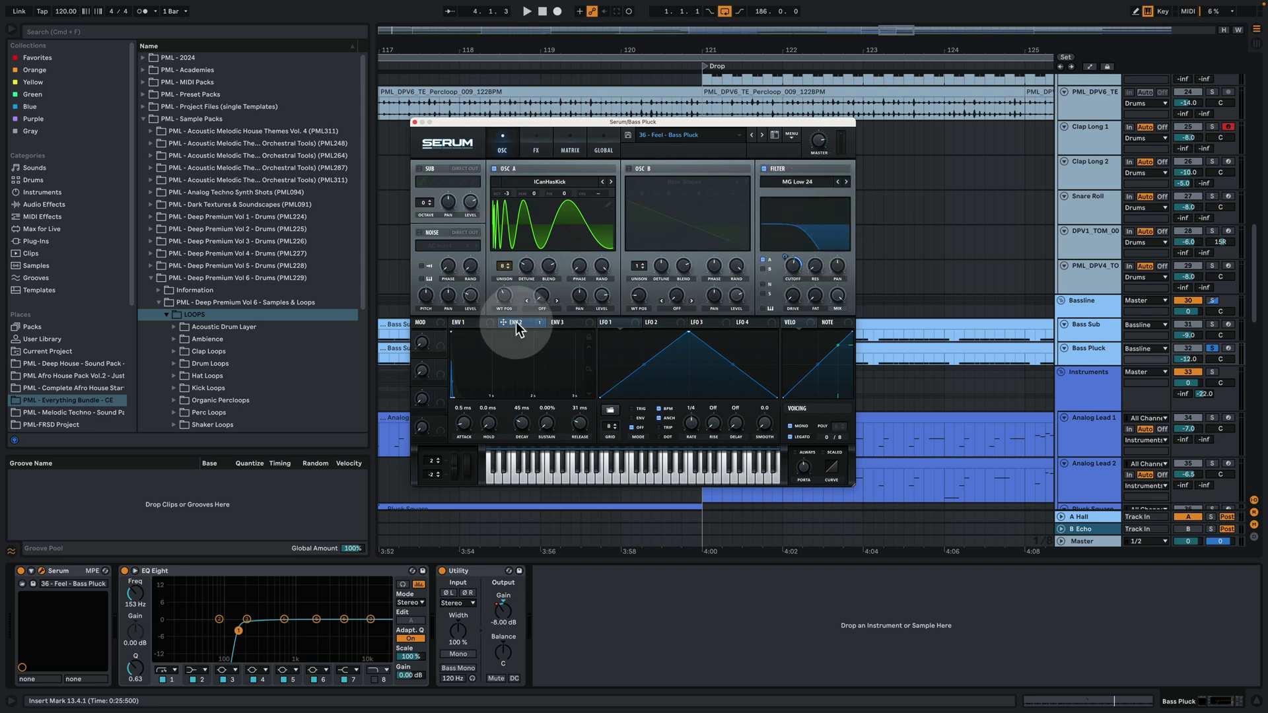
# Audition the Bass Pluck, examine the decay and sustain of Serum's Env 1, and close the plug-in window
pyautogui.press('space')
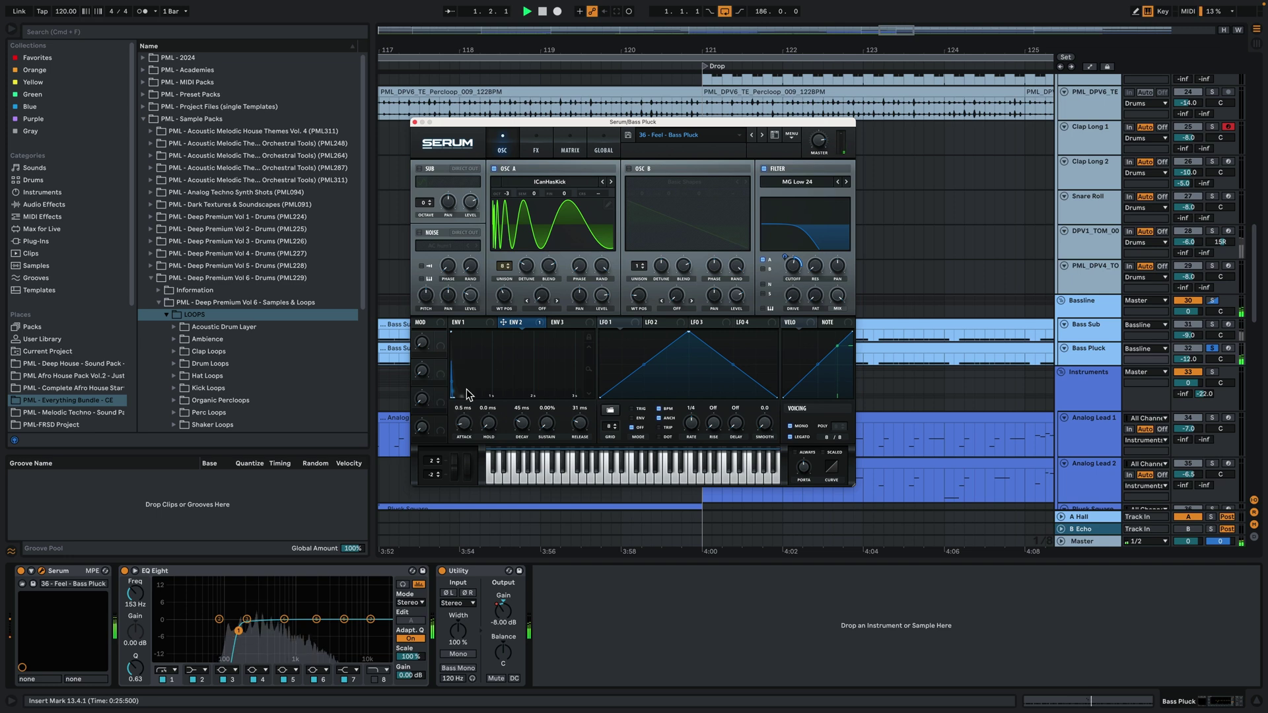
pyautogui.click(416, 122)
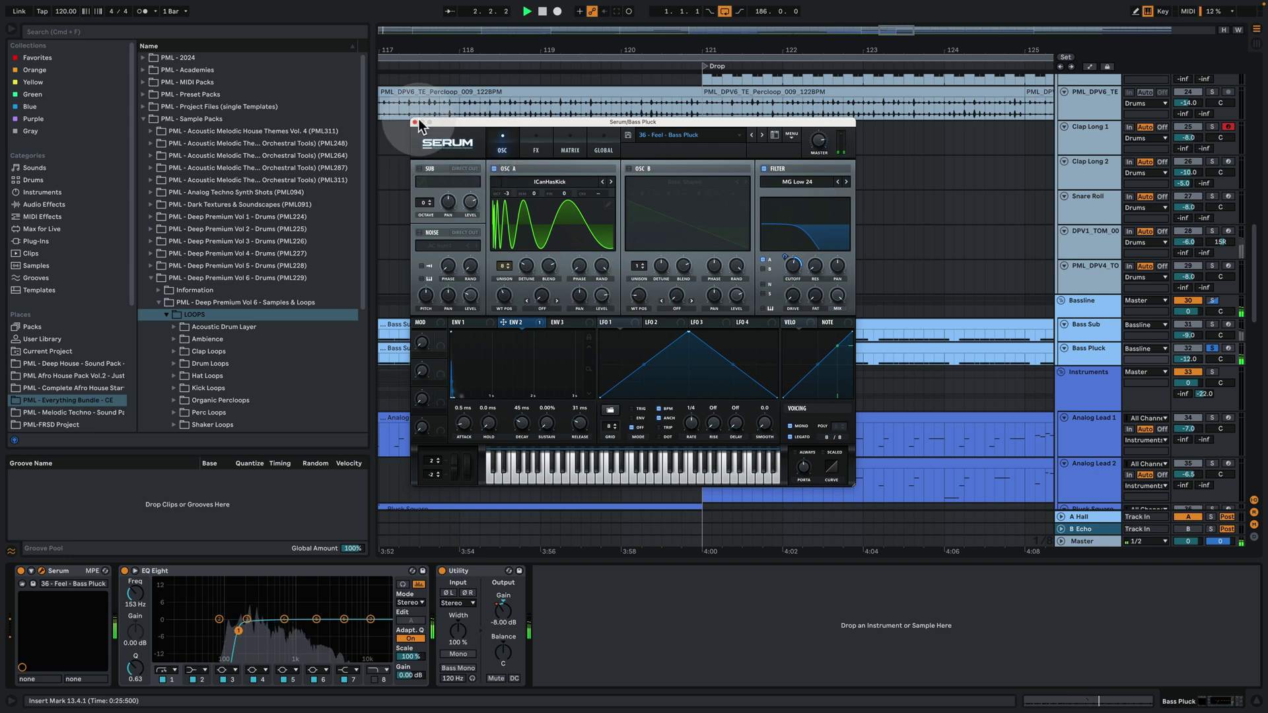
pyautogui.click(486, 330)
pyautogui.click(474, 325)
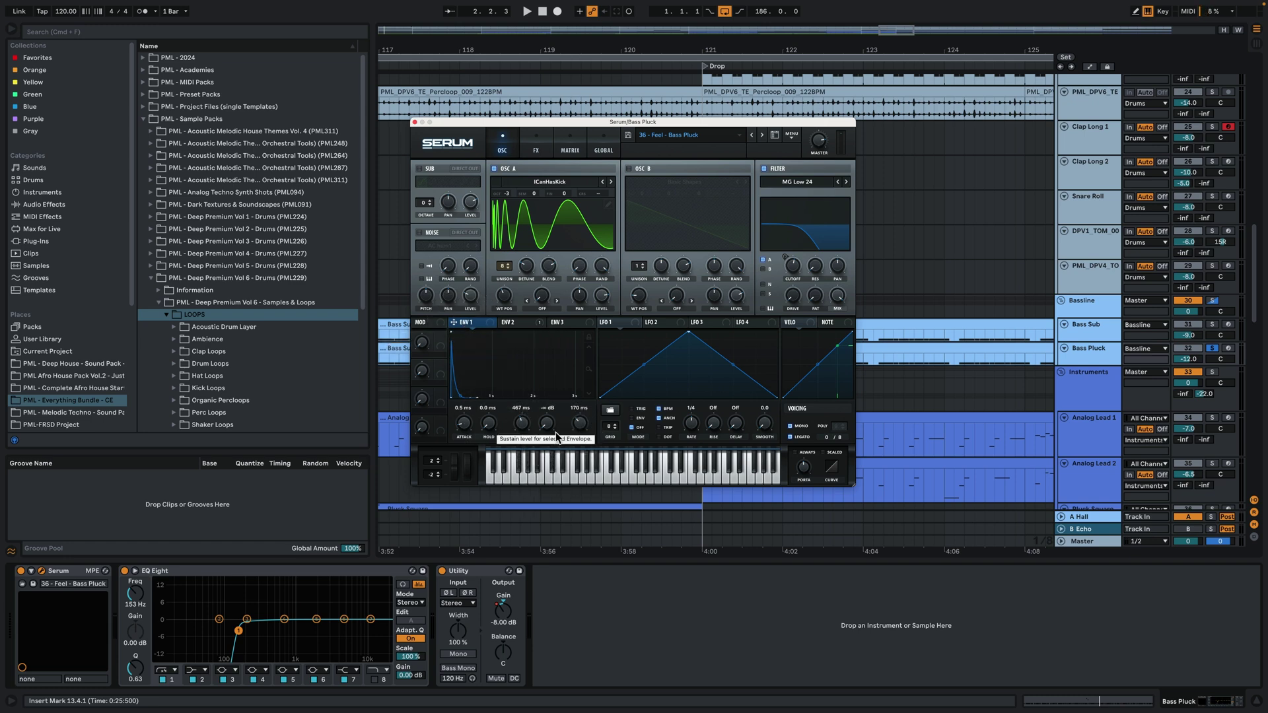
pyautogui.click(415, 122)
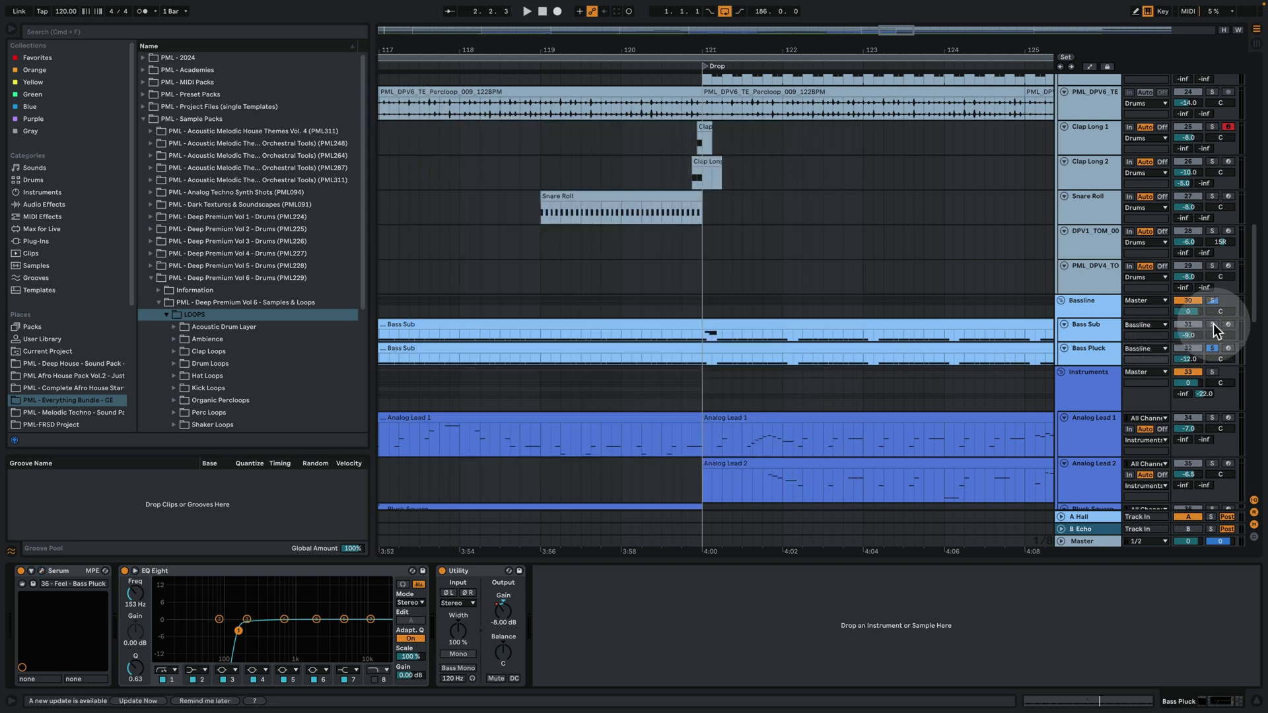
# Solo the Bass Sub together with the Bass Pluck and play both from 120.4.1, just before the second drop
pyautogui.press('space')
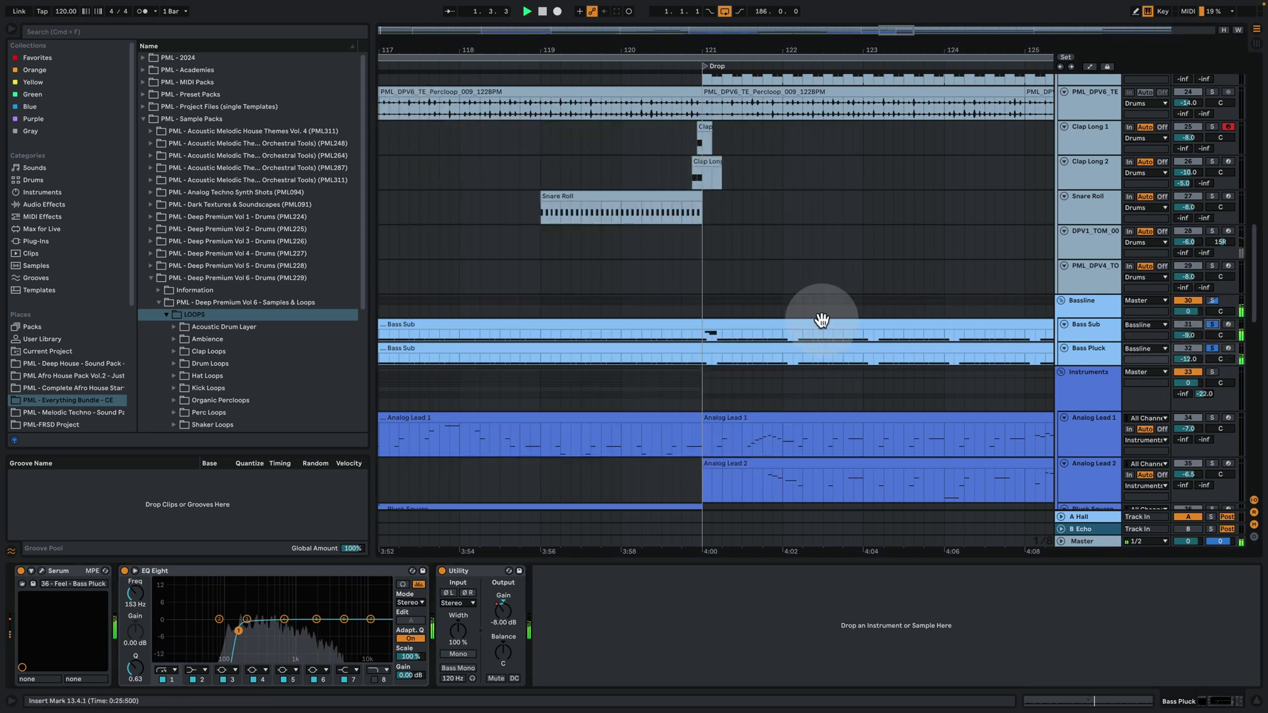
pyautogui.click(685, 333)
pyautogui.press('space')
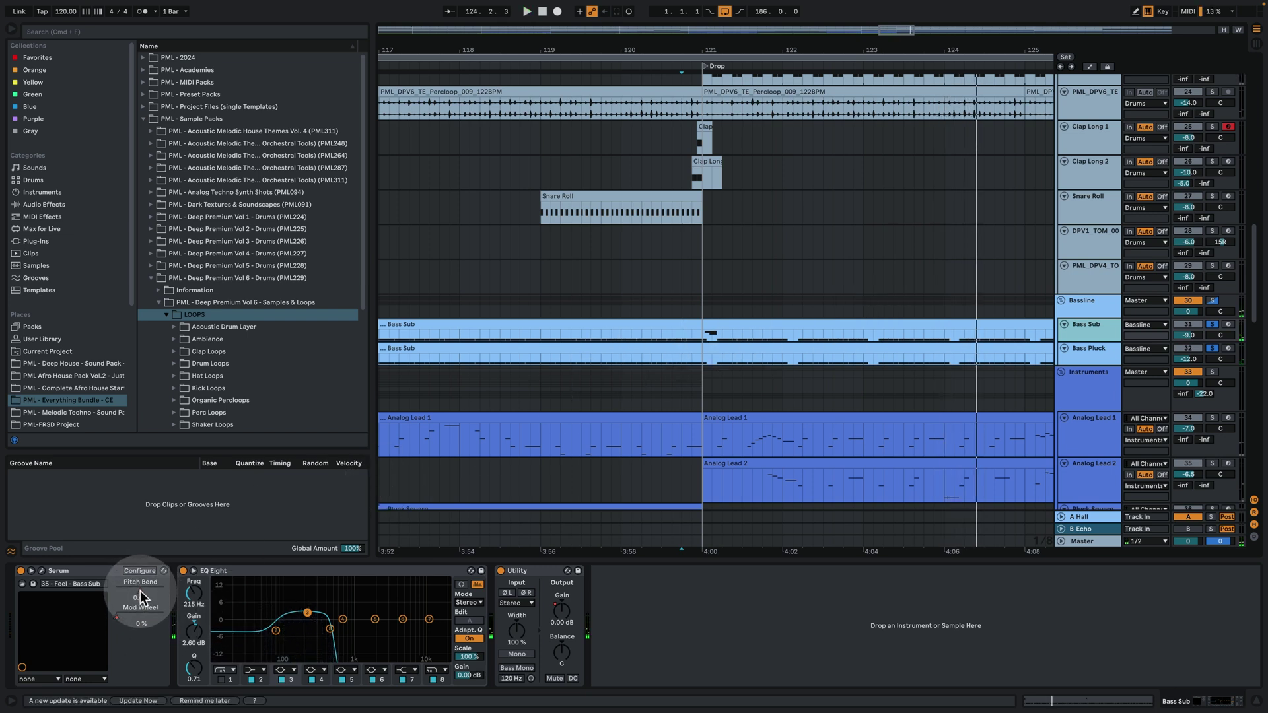
# Try moving Serum's Pitch Bend on the Bass Sub track during playback, and re-enable the overridden automation
pyautogui.moveTo(139, 598)
pyautogui.mouseDown()
pyautogui.moveTo(139, 572)
pyautogui.moveTo(137, 598)
pyautogui.mouseUp()
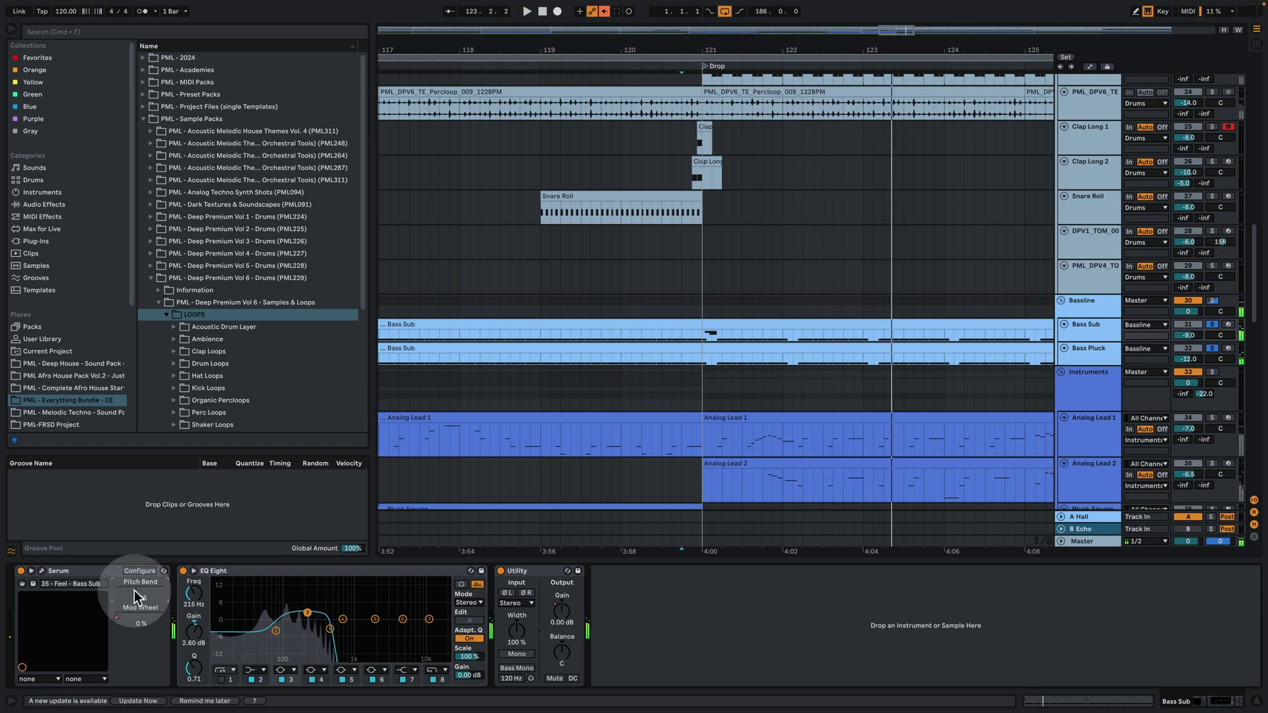
pyautogui.click(604, 11)
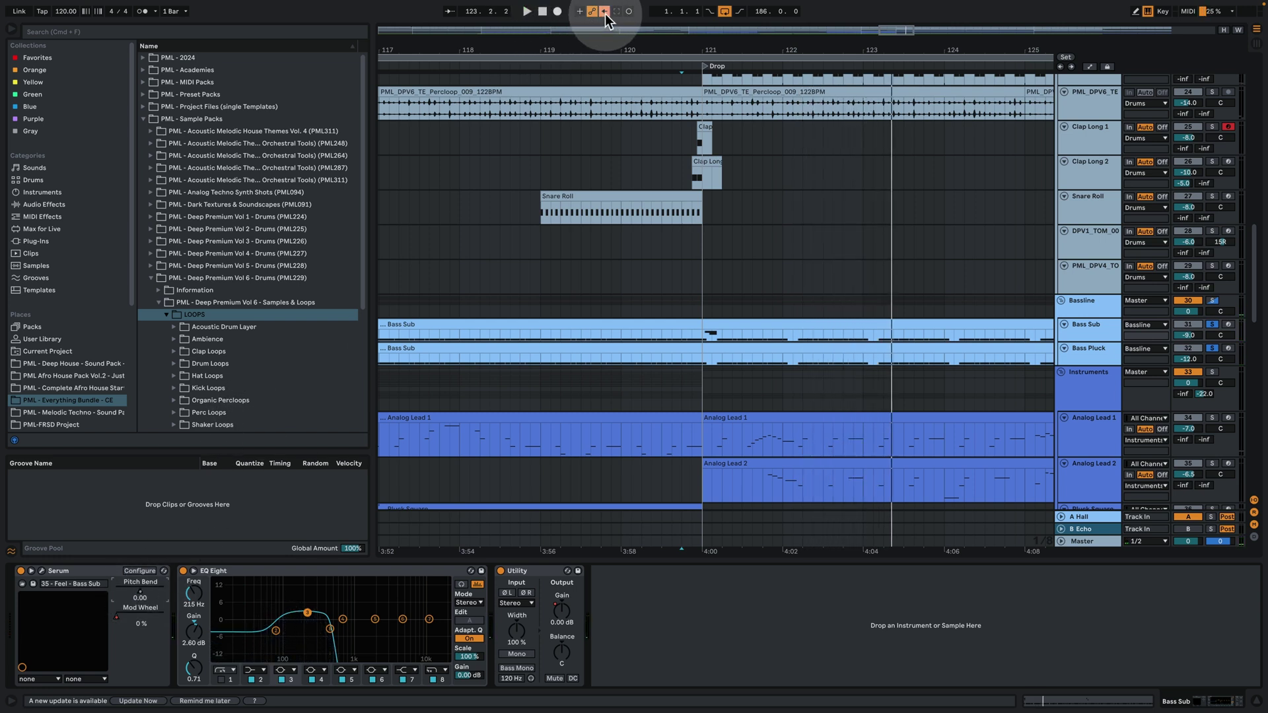
# Show the device chain of the Bassline group track
pyautogui.scroll(-3, 784, 360)
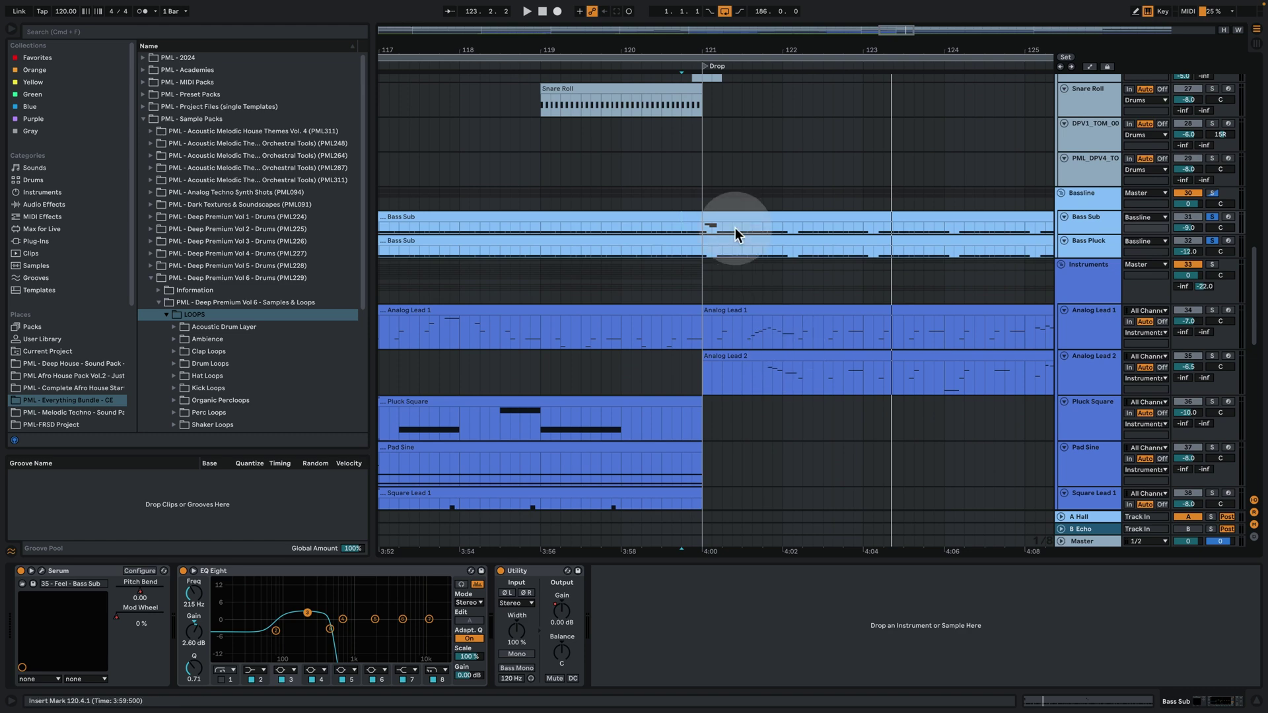
pyautogui.click(1091, 194)
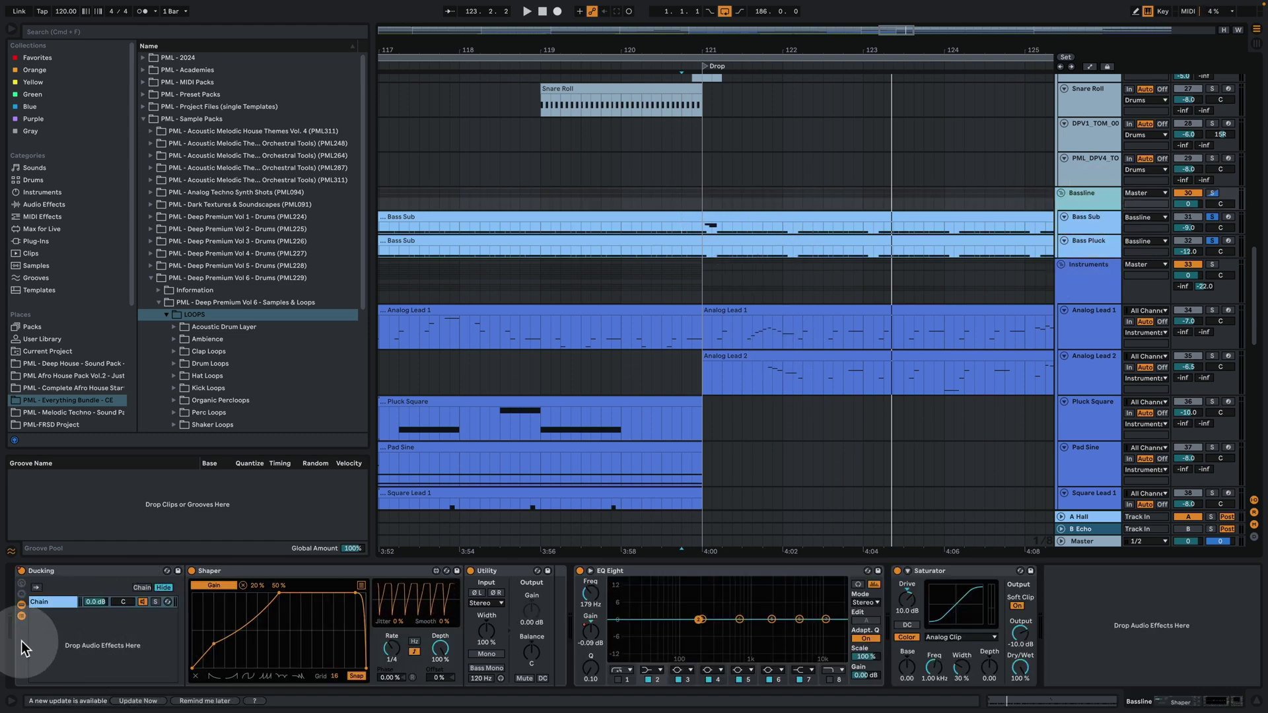
# Show the device chain of the Instruments group track
pyautogui.click(732, 60)
pyautogui.moveTo(786, 66); pyautogui.dragTo(786, 30)
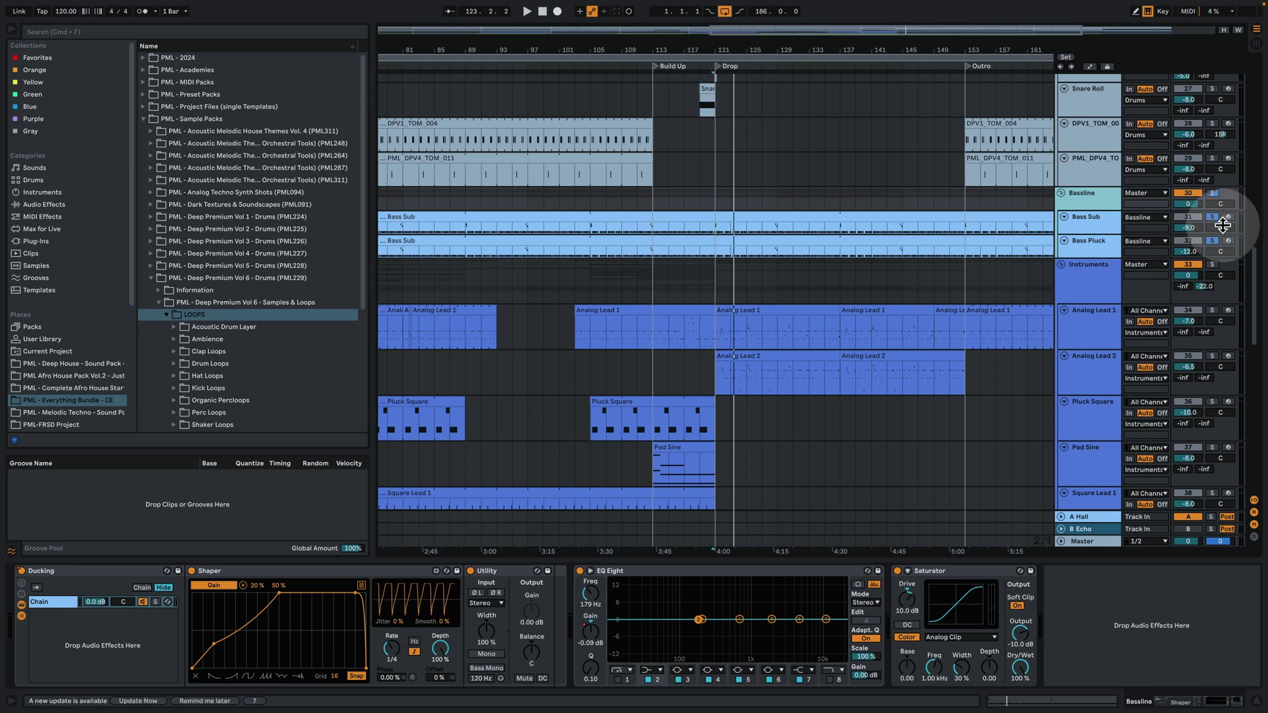
pyautogui.click(1080, 279)
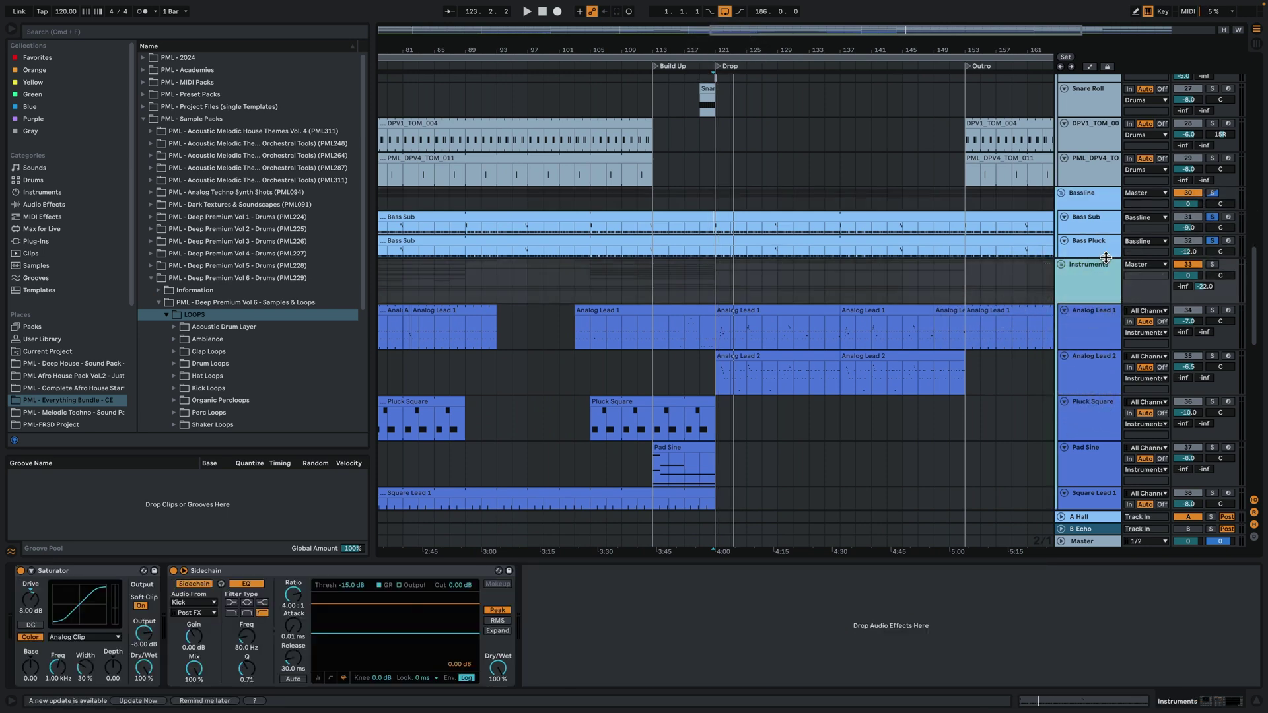
# Show the Analog Lead 1 device chain, solo the track, and play it in the second drop
pyautogui.click(1087, 323)
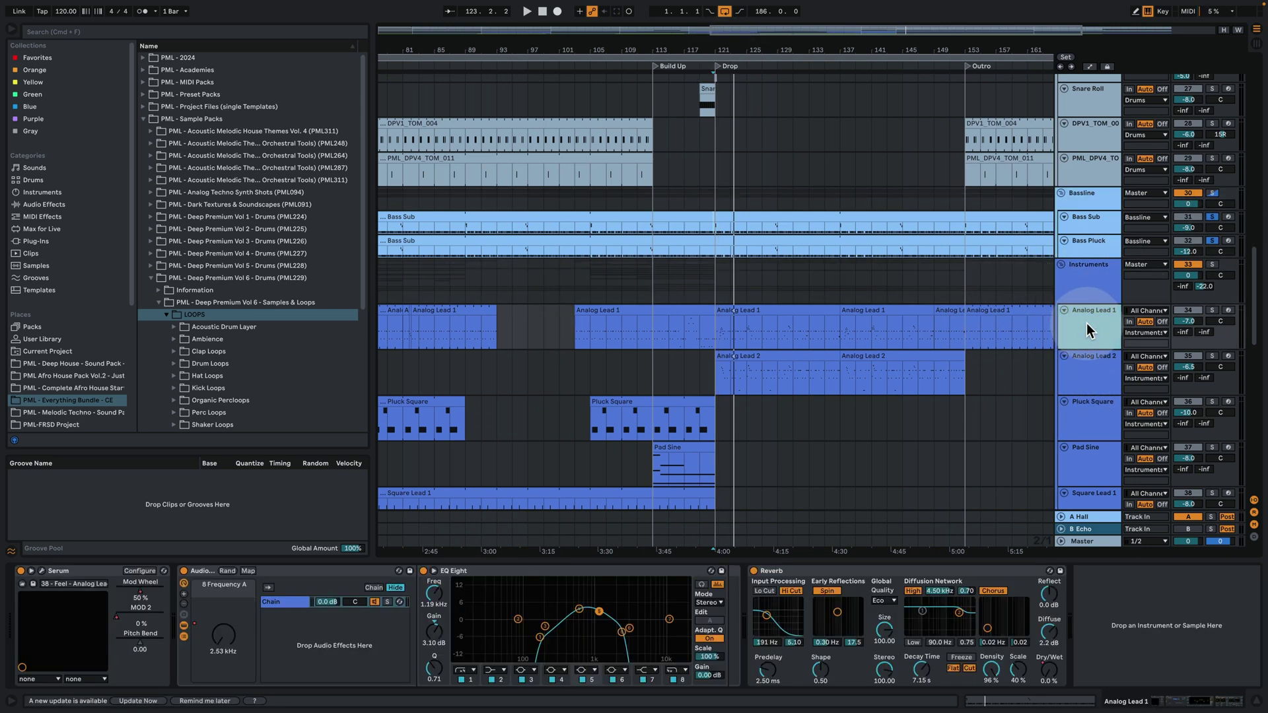
pyautogui.click(1215, 308)
pyautogui.press('space')
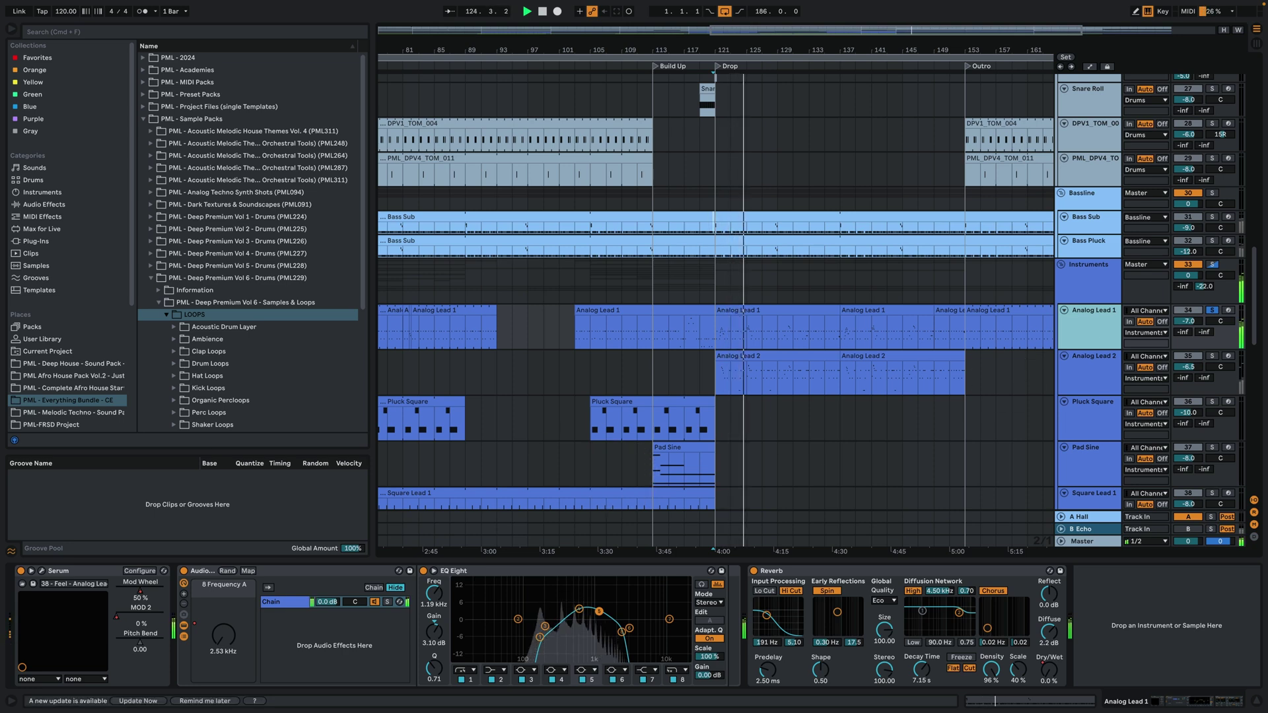
# Open the Analog Lead 1 clip at the second drop, stop playback, and examine its MIDI notes
pyautogui.doubleClick(769, 325)
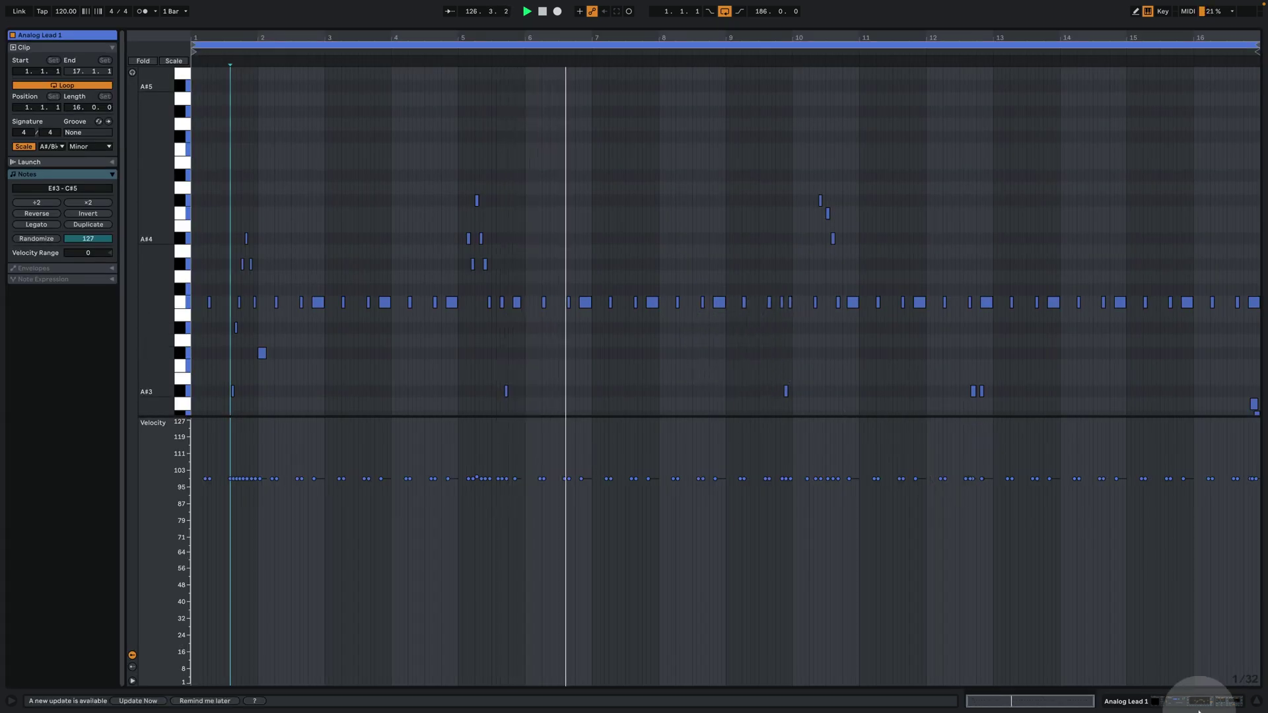
pyautogui.press('space')
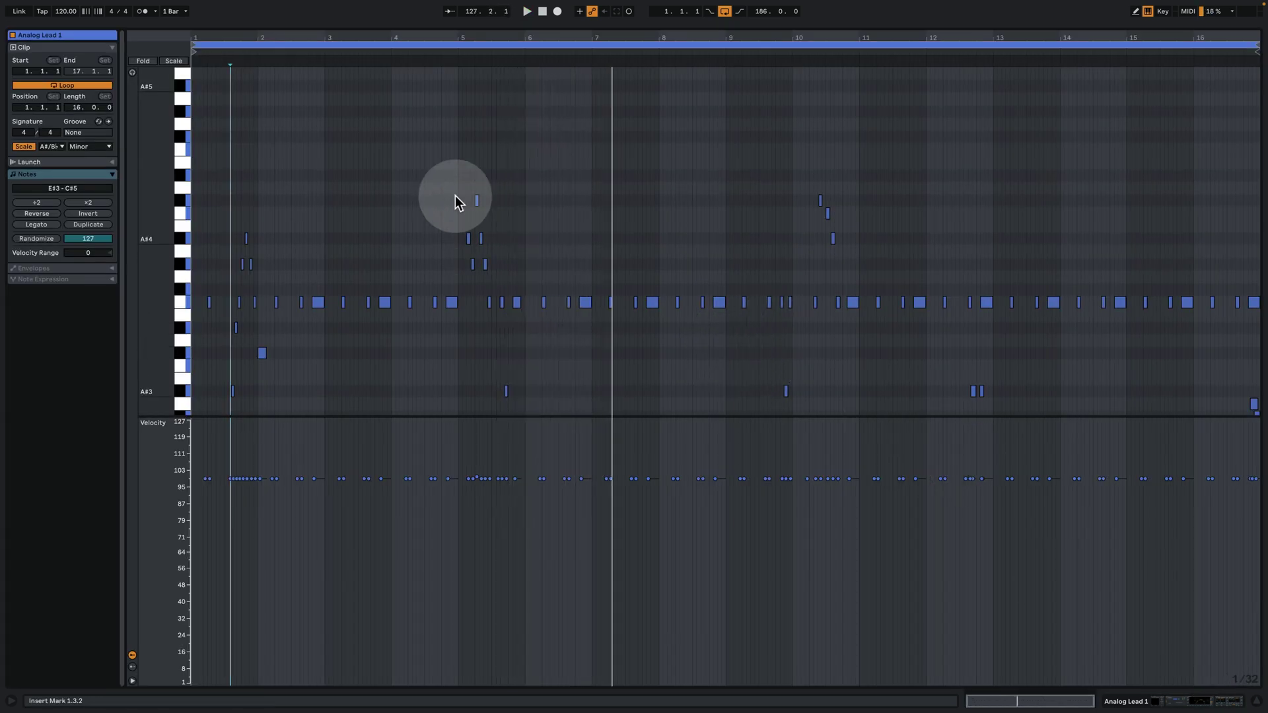
pyautogui.moveTo(249, 34); pyautogui.dragTo(905, 278)
# Open Serum from the Analog Lead 1 device chain and play the lead from 121.1.1
pyautogui.click(1156, 700)
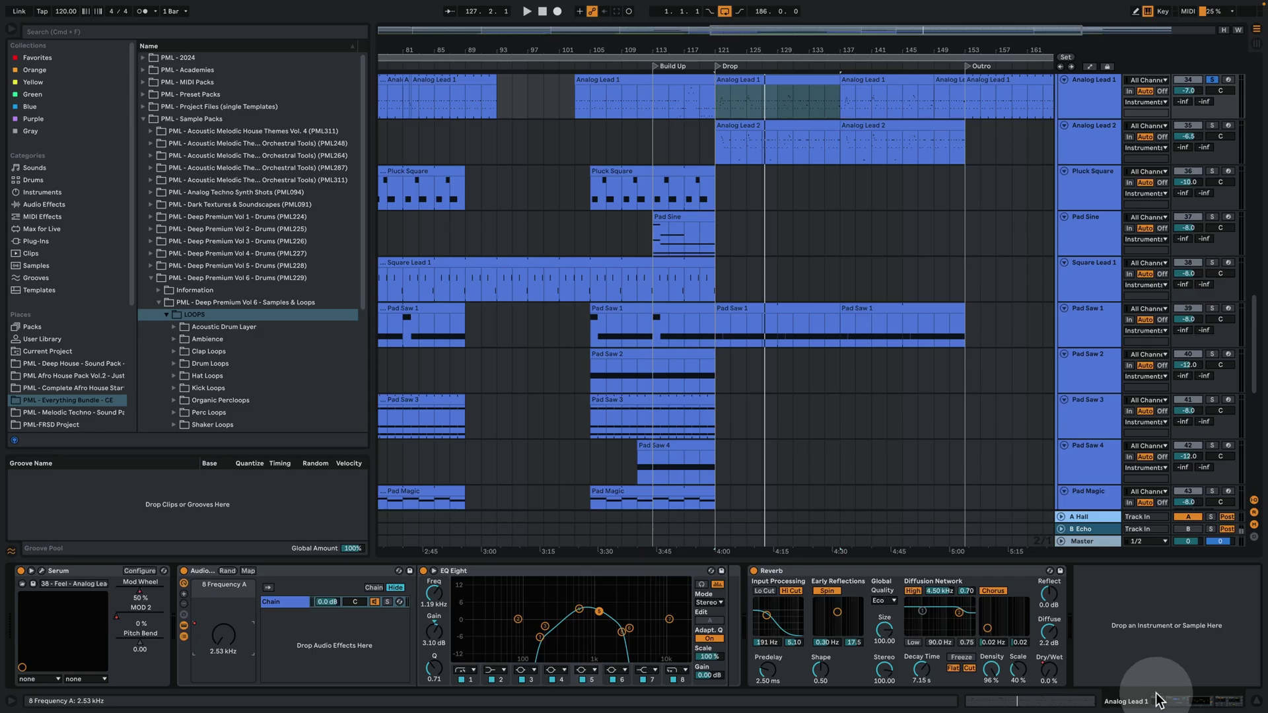
pyautogui.click(93, 583)
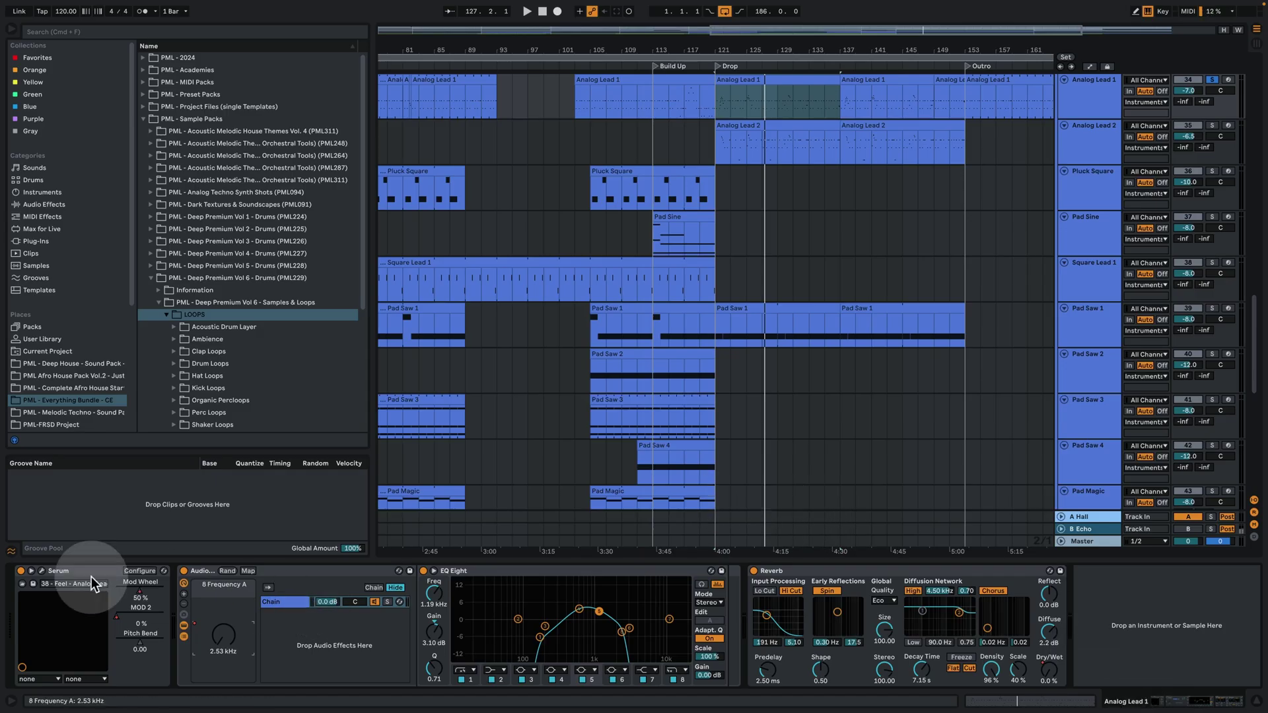
pyautogui.click(42, 569)
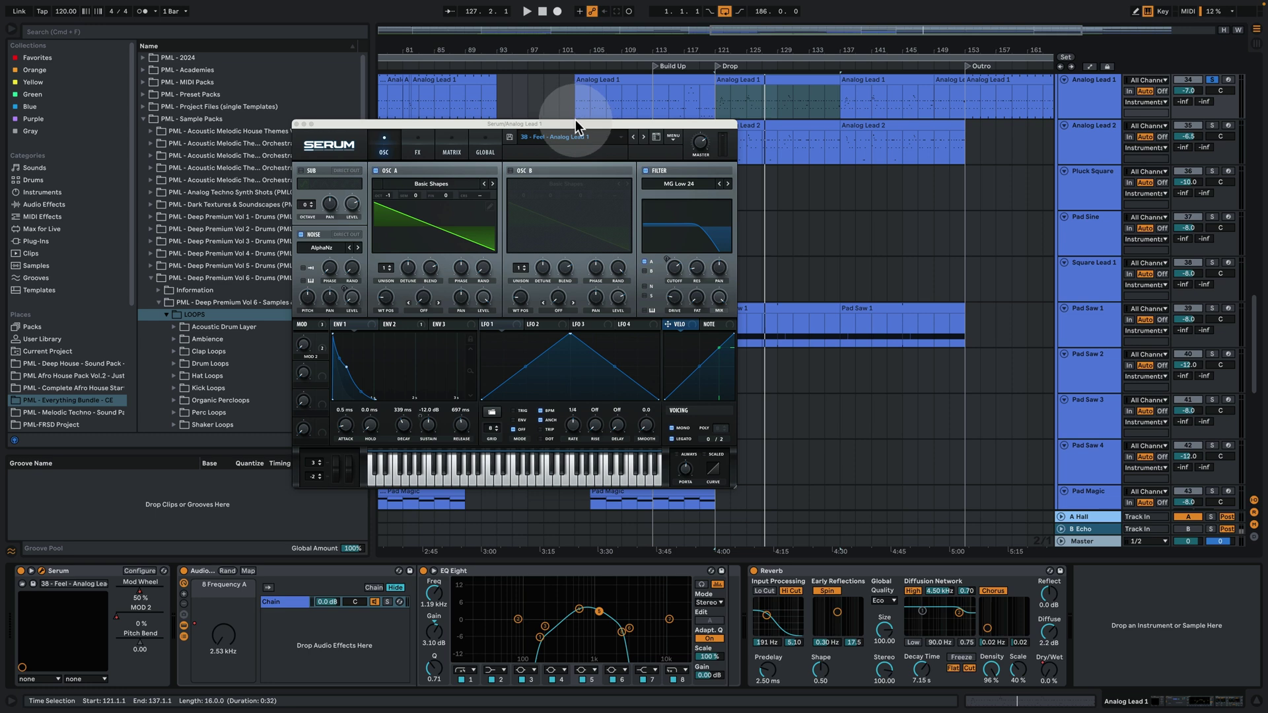
pyautogui.moveTo(576, 125); pyautogui.dragTo(417, 89)
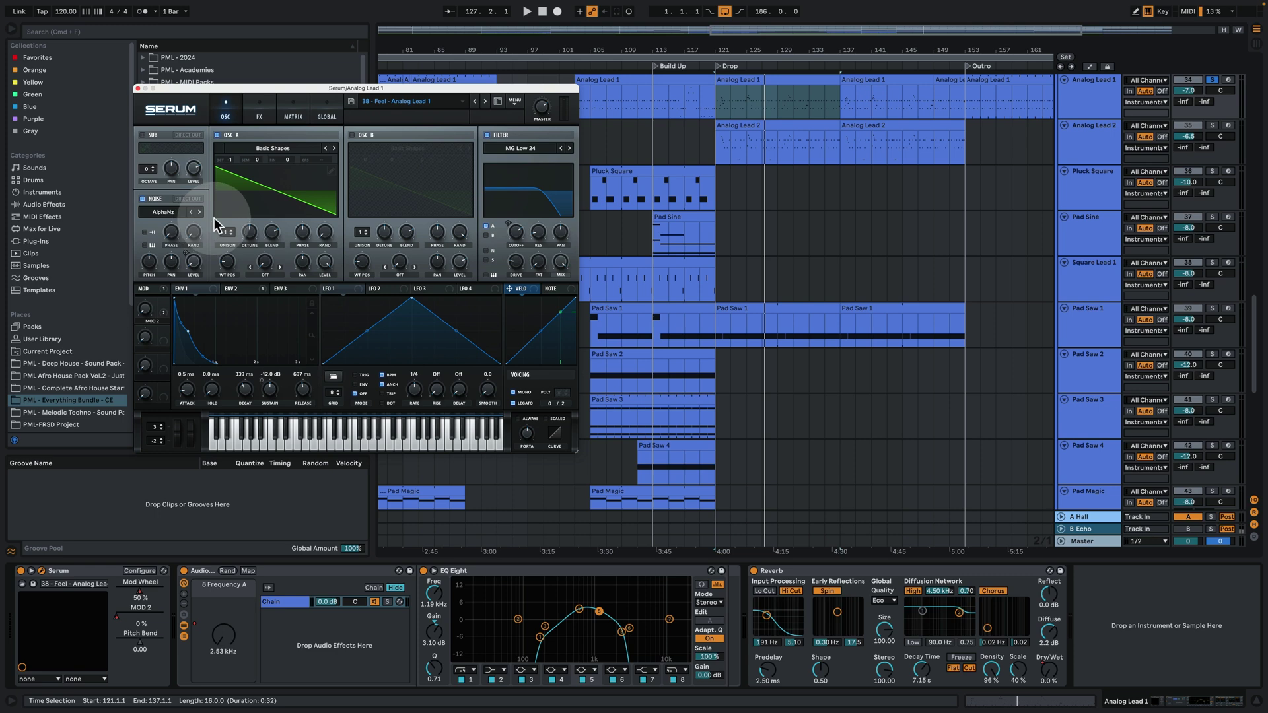
pyautogui.press('space')
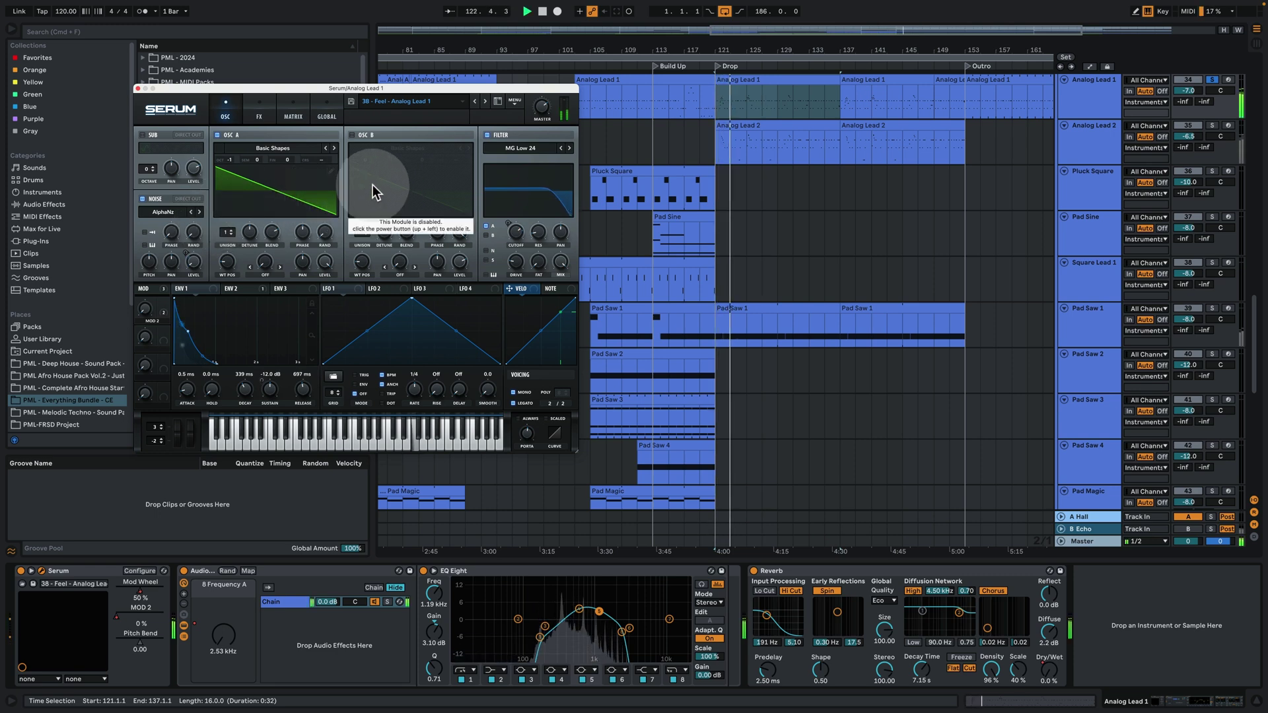
# Examine the Hyper/Dimension, EQ, Reverb and Filter effects in Serum's FX section while playing Analog Lead 1
pyautogui.click(273, 106)
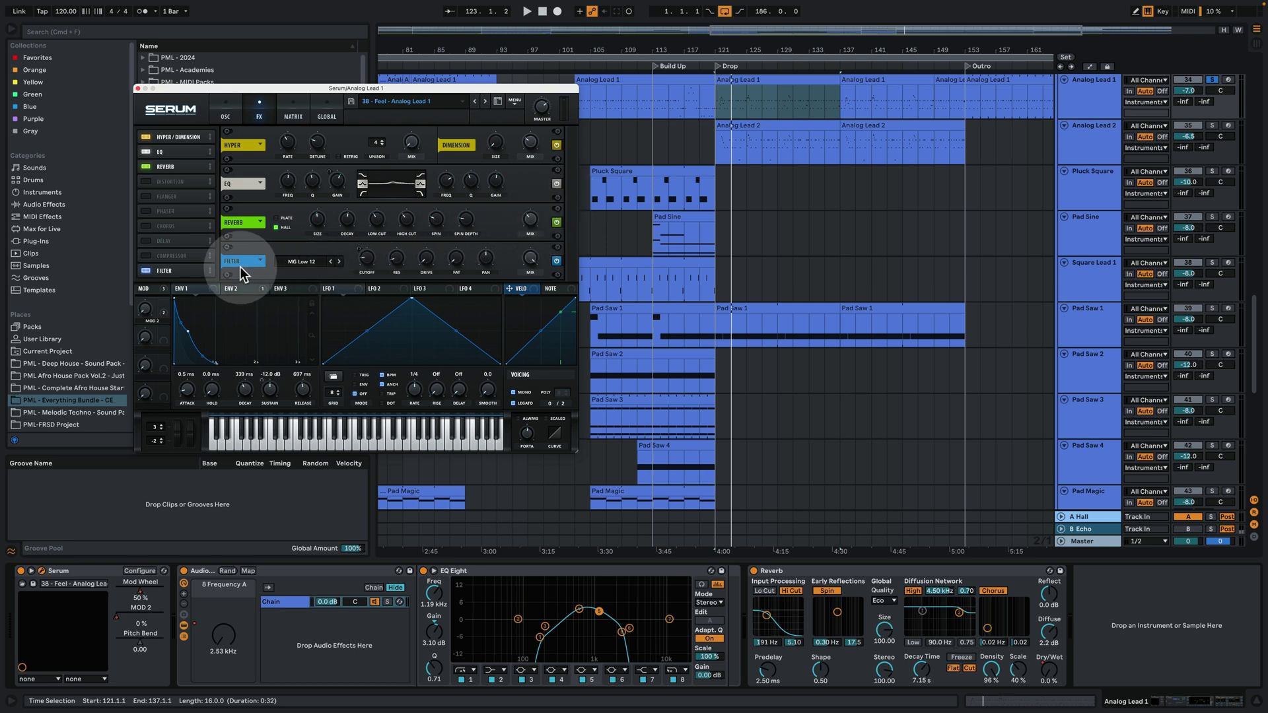
pyautogui.click(332, 266)
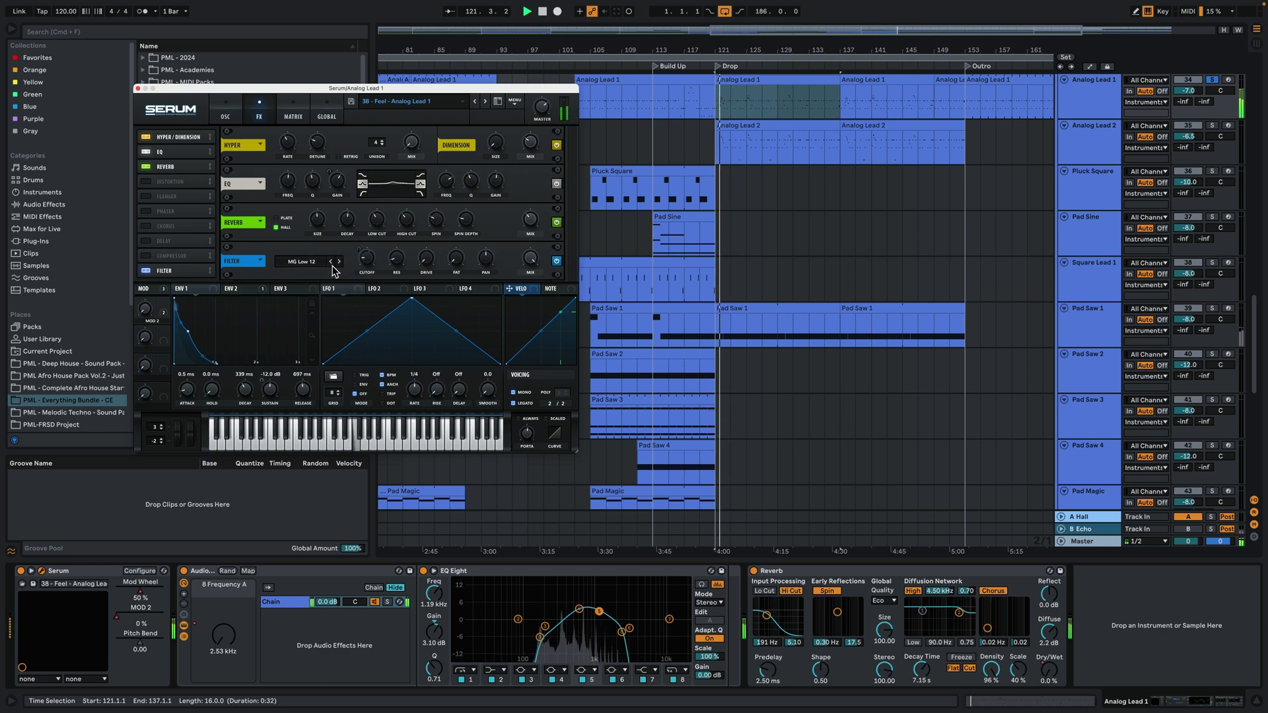
pyautogui.click(243, 160)
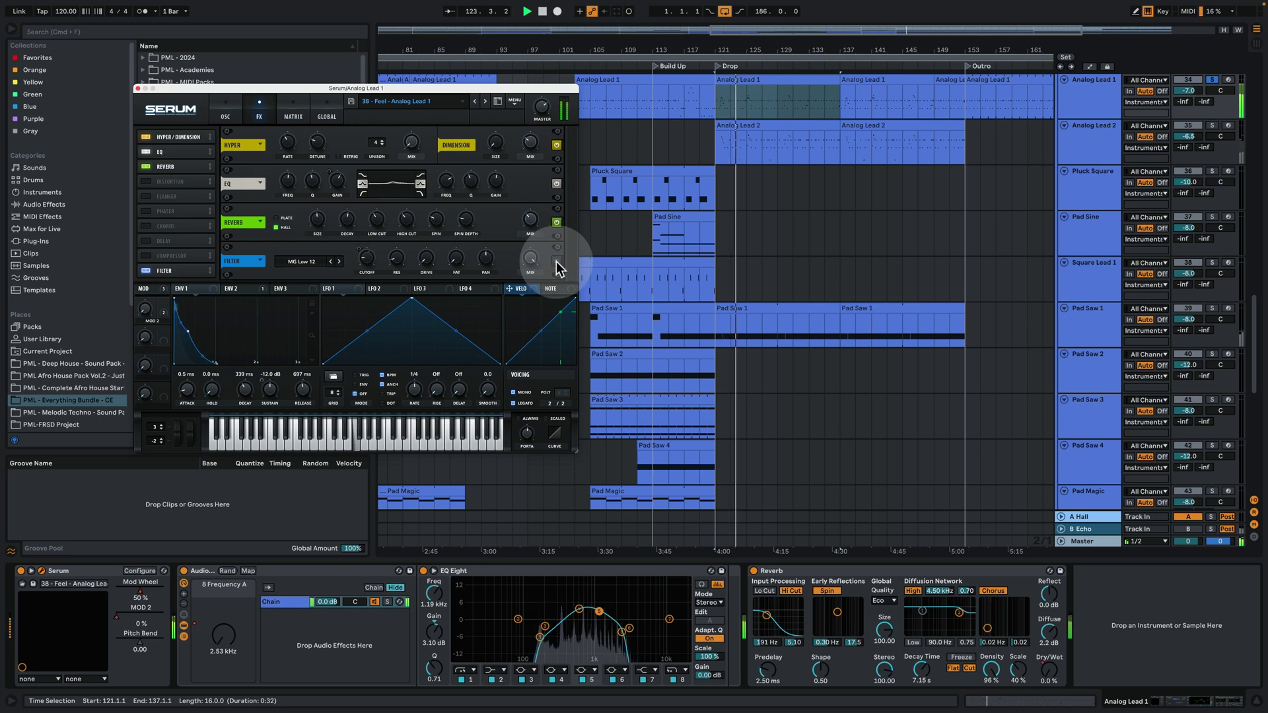
# Examine Serum's oscillator and filter section for Analog Lead 1, stop playback, and close the plug-in window
pyautogui.click(228, 117)
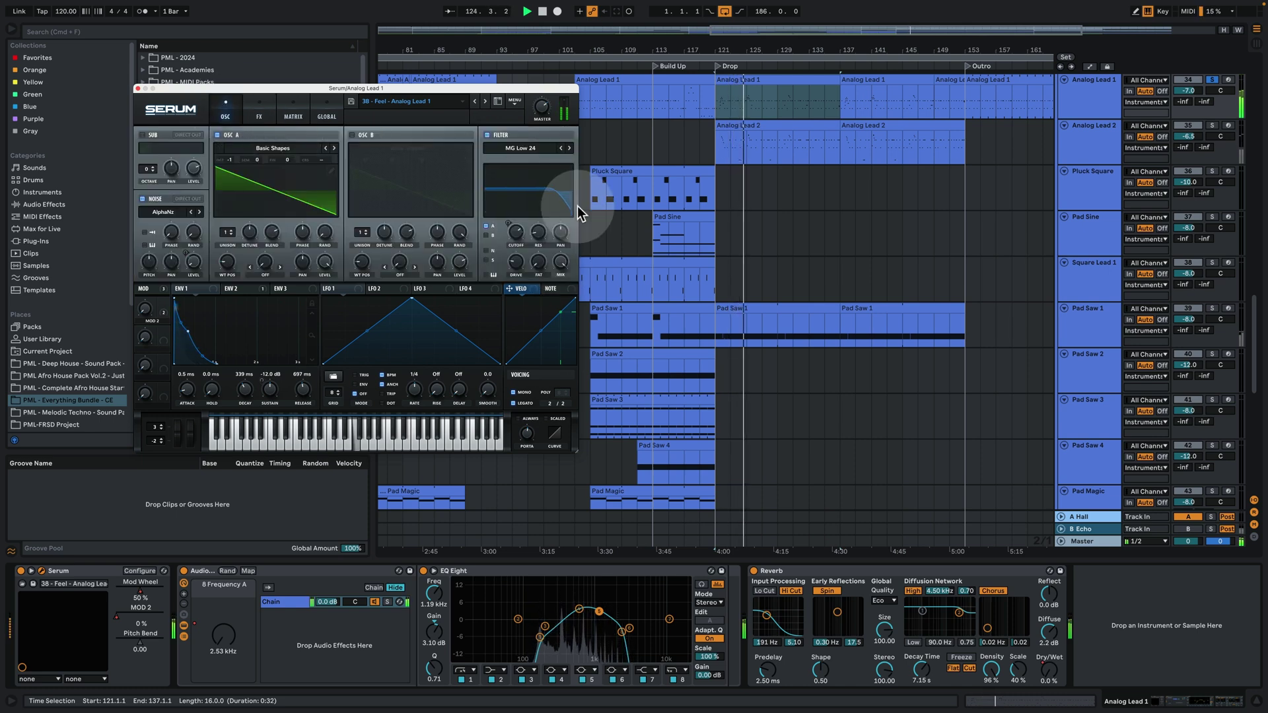
pyautogui.press('space')
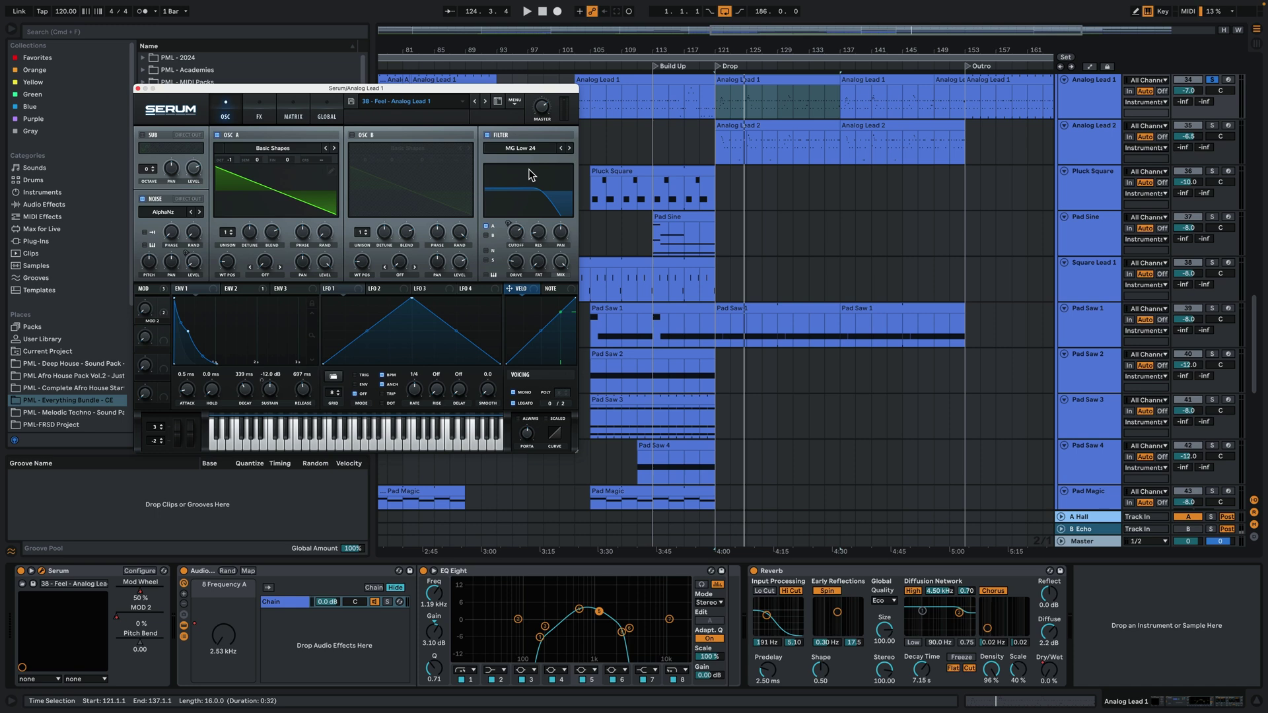
pyautogui.click(137, 88)
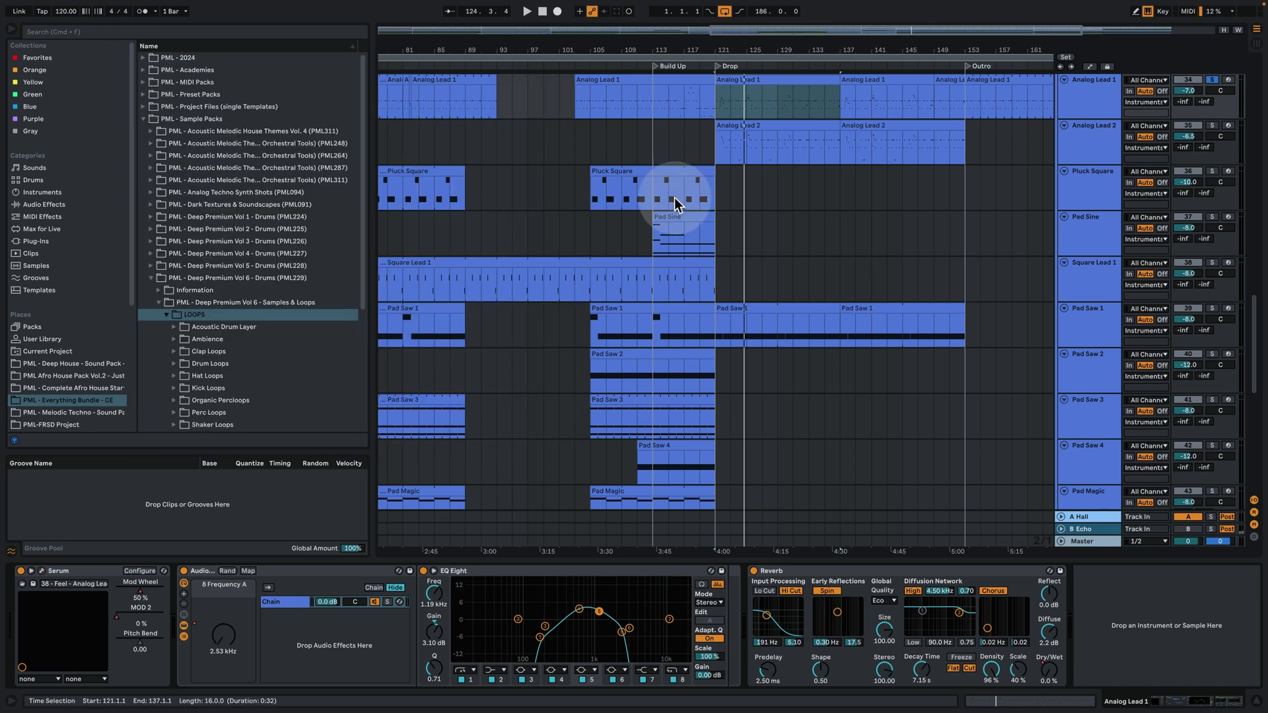
# Solo Analog Lead 2 on its own and play it from near the start of the second drop
pyautogui.scroll(2, 923, 292)
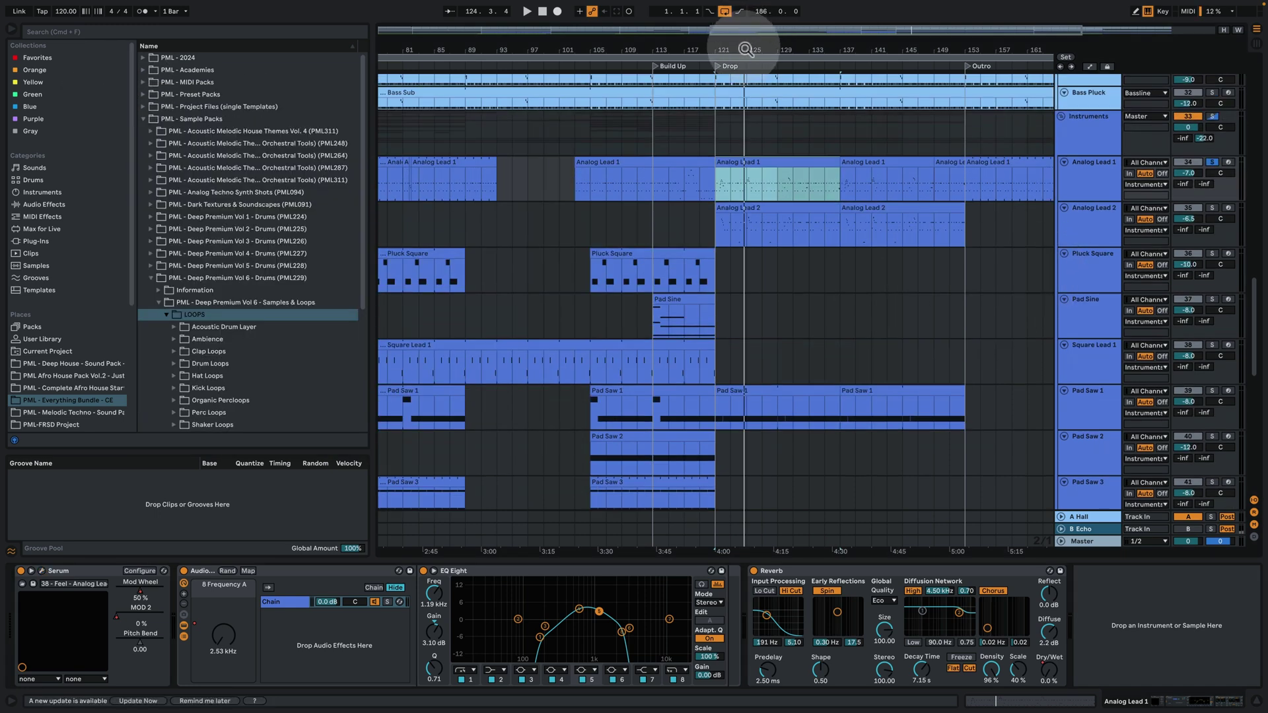
pyautogui.moveTo(745, 50); pyautogui.dragTo(722, 77)
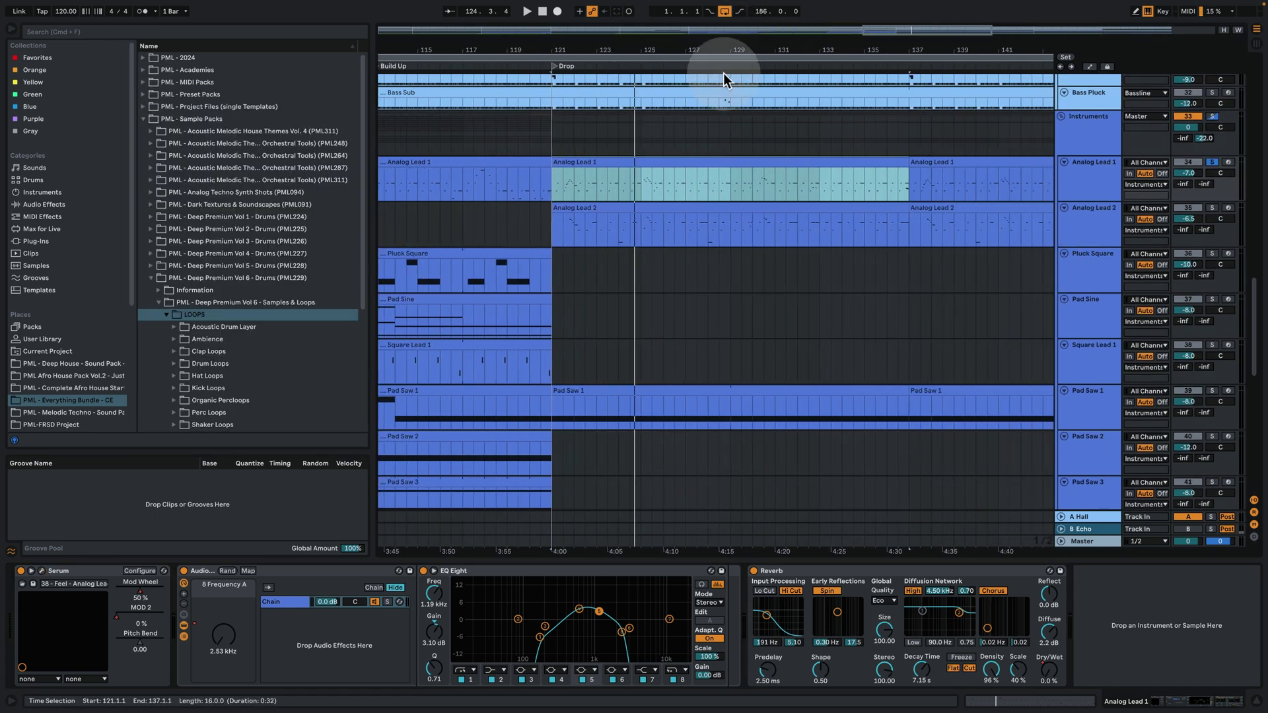
pyautogui.click(1214, 208)
pyautogui.click(1088, 213)
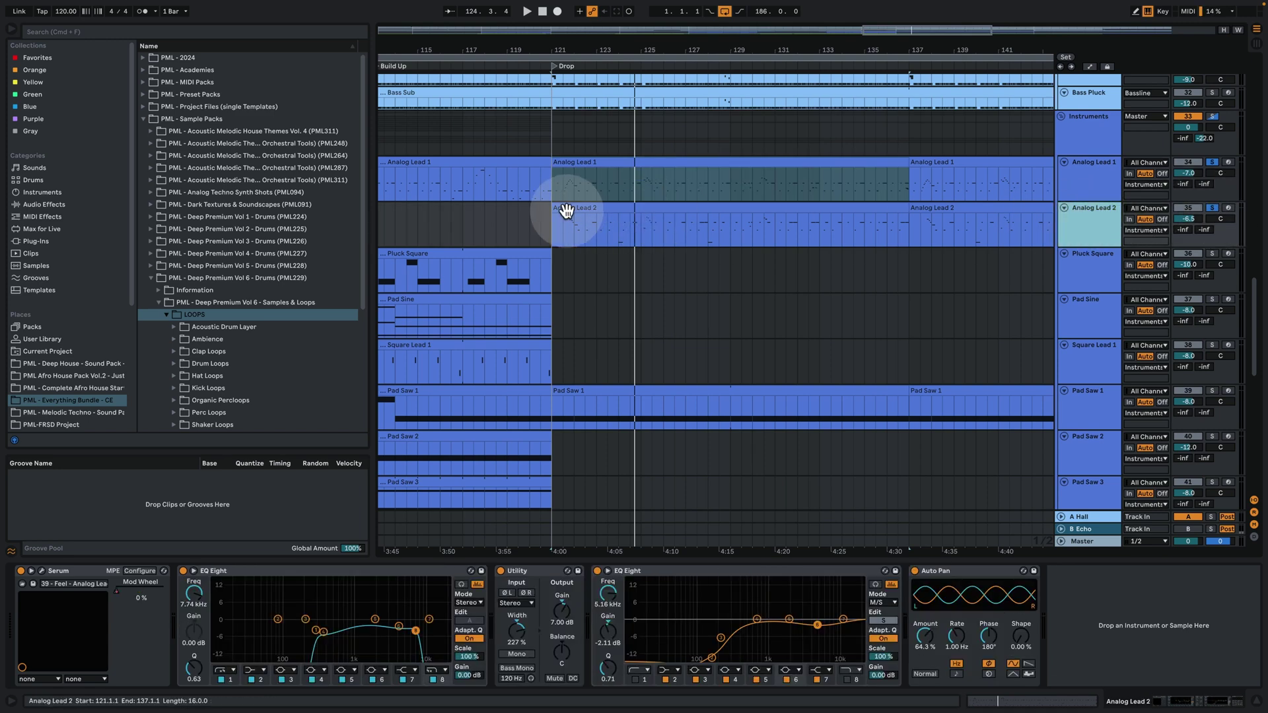
pyautogui.click(566, 210)
pyautogui.click(1213, 209)
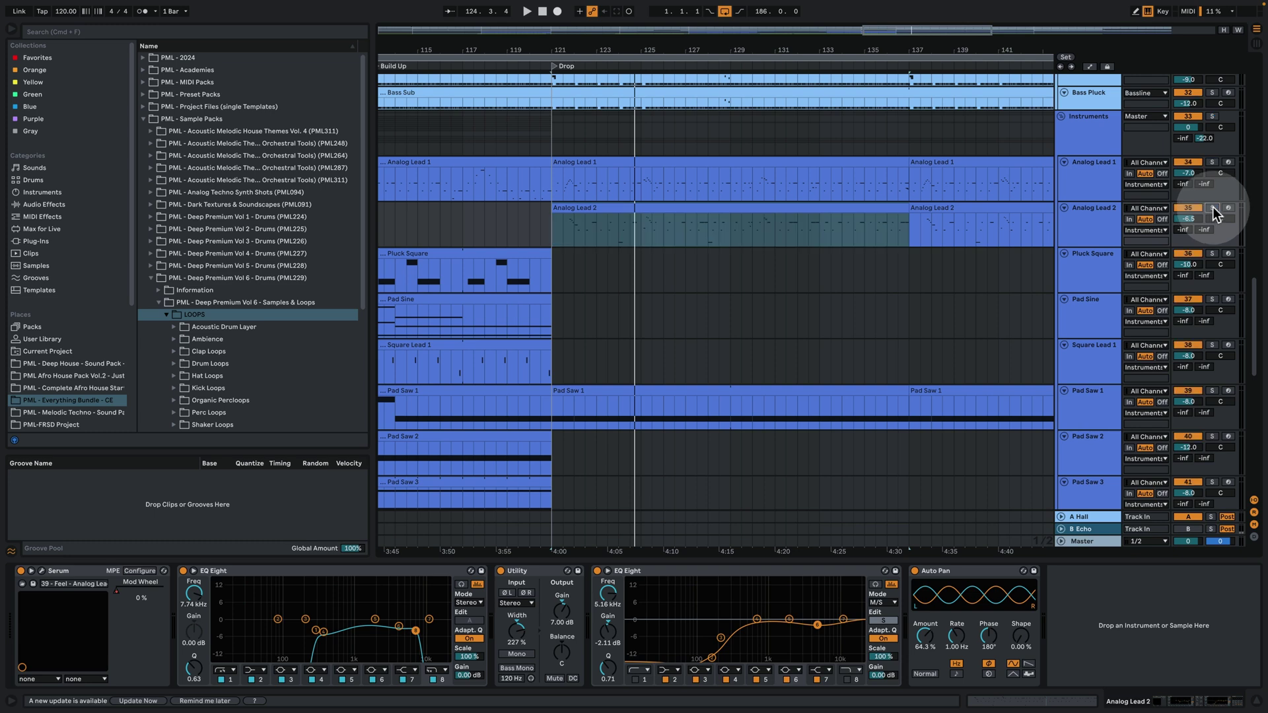
pyautogui.click(580, 220)
pyautogui.press('space')
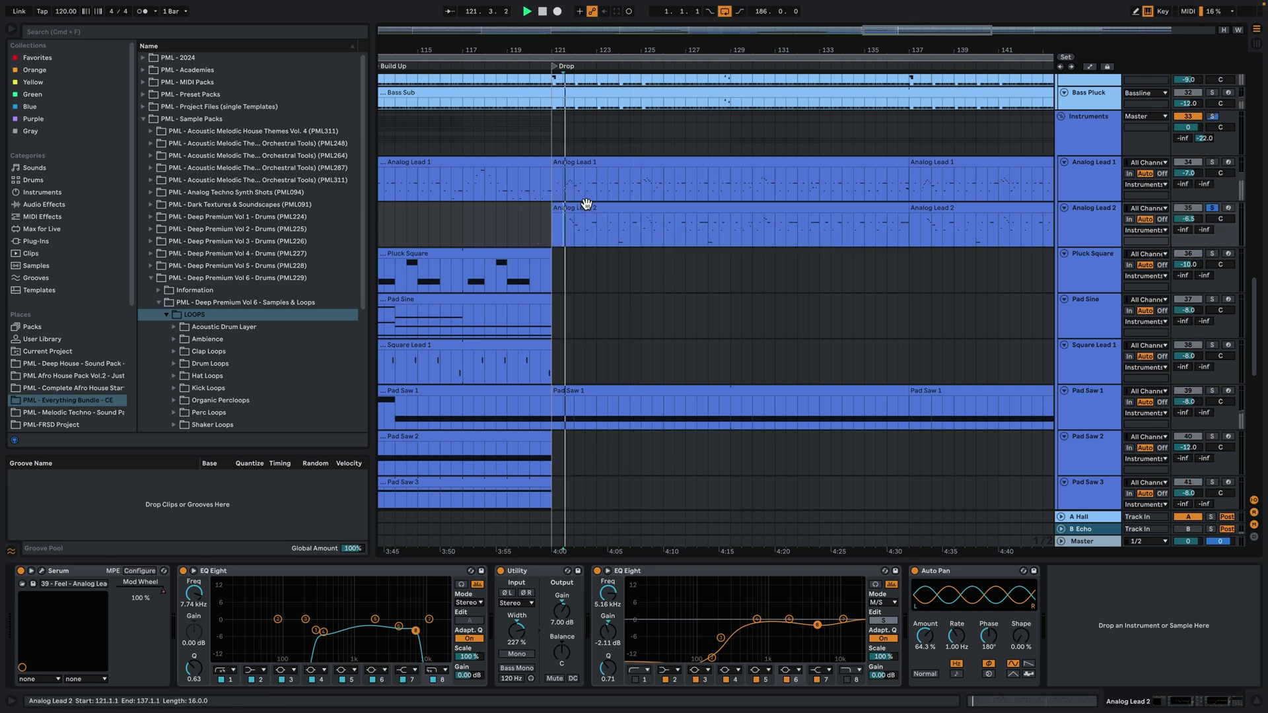
pyautogui.moveTo(586, 49); pyautogui.dragTo(586, 49)
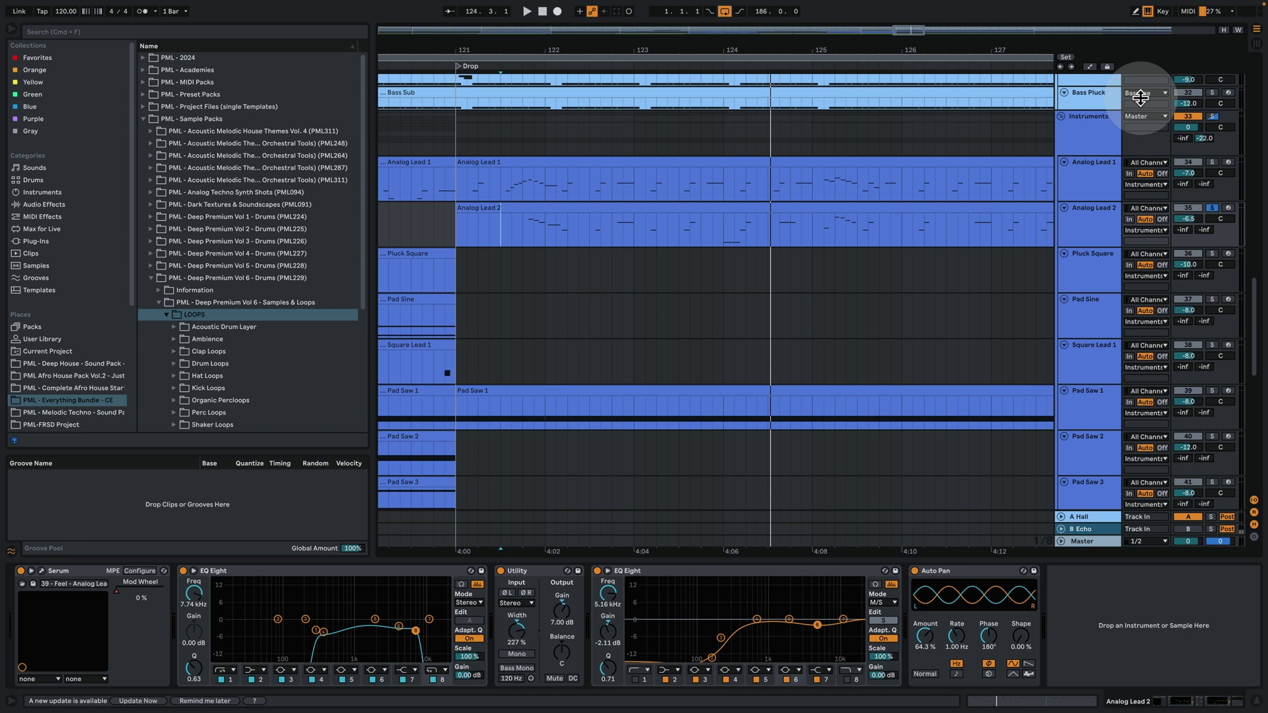
# Solo Analog Lead 1 together with Analog Lead 2 and play both leads in the second drop
pyautogui.click(1213, 163)
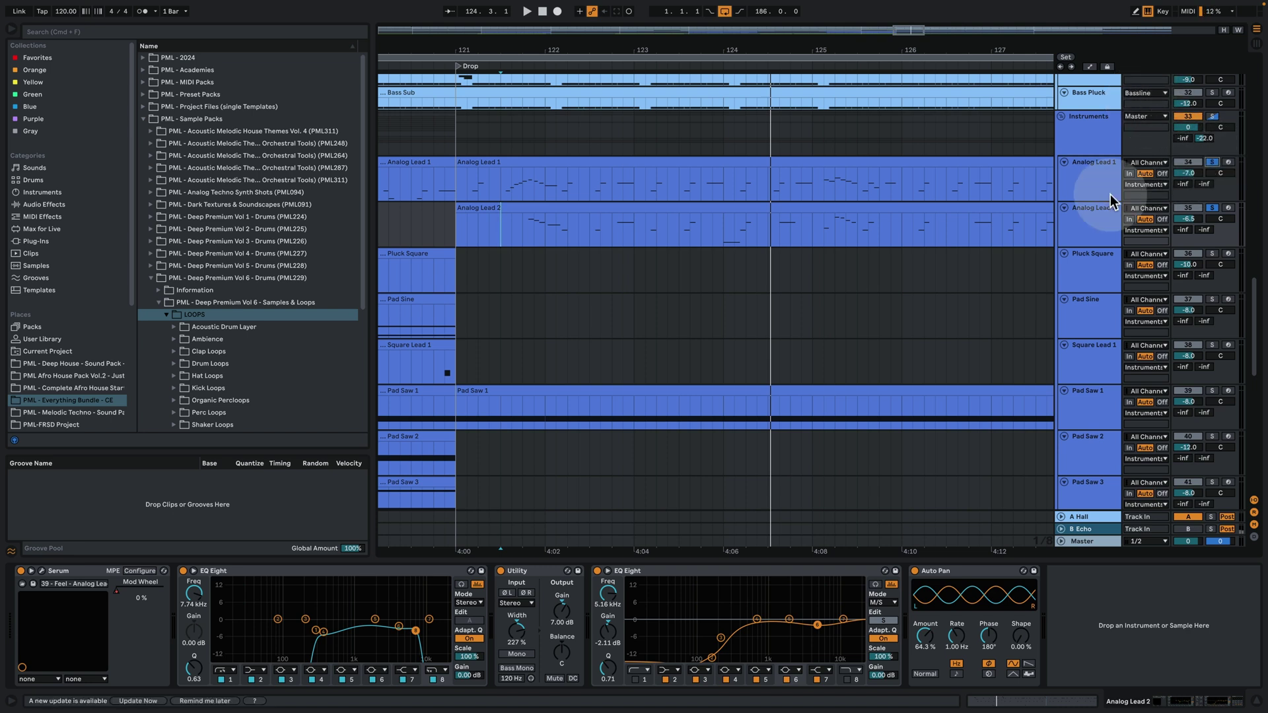
pyautogui.press('space')
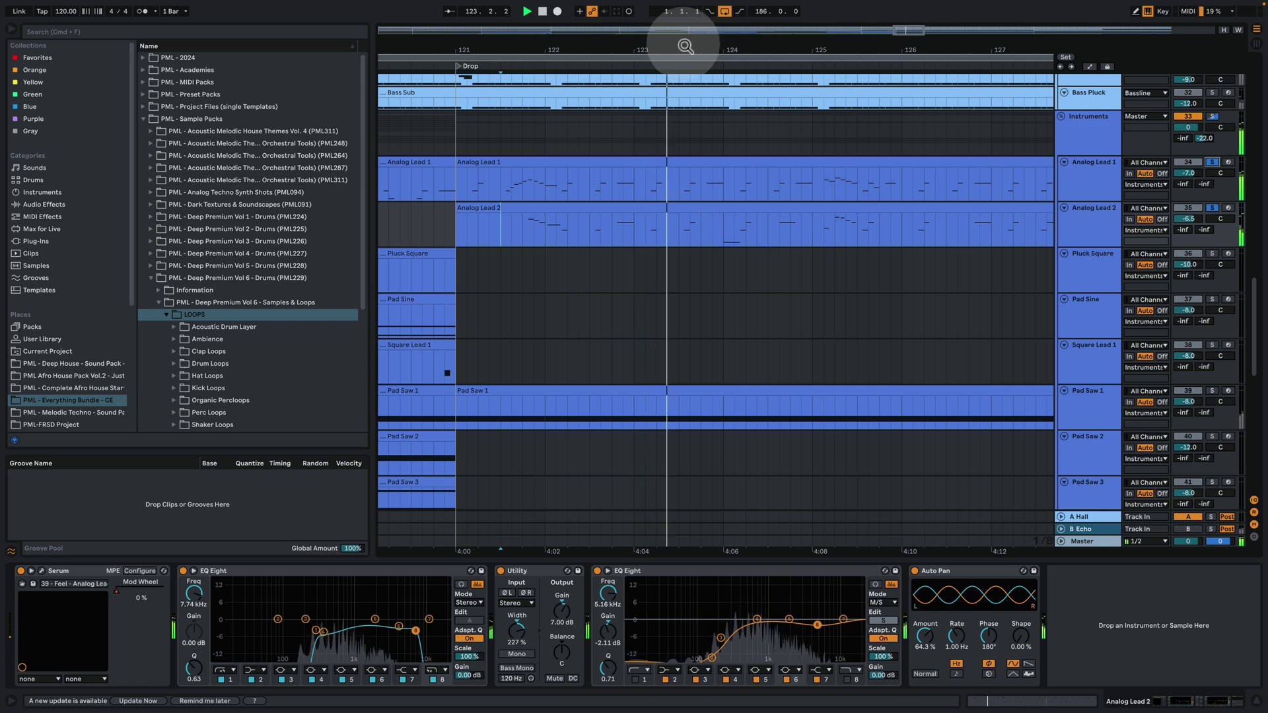
pyautogui.moveTo(680, 41)
pyautogui.mouseDown()
pyautogui.moveTo(681, 66)
pyautogui.moveTo(696, 39)
pyautogui.mouseUp()
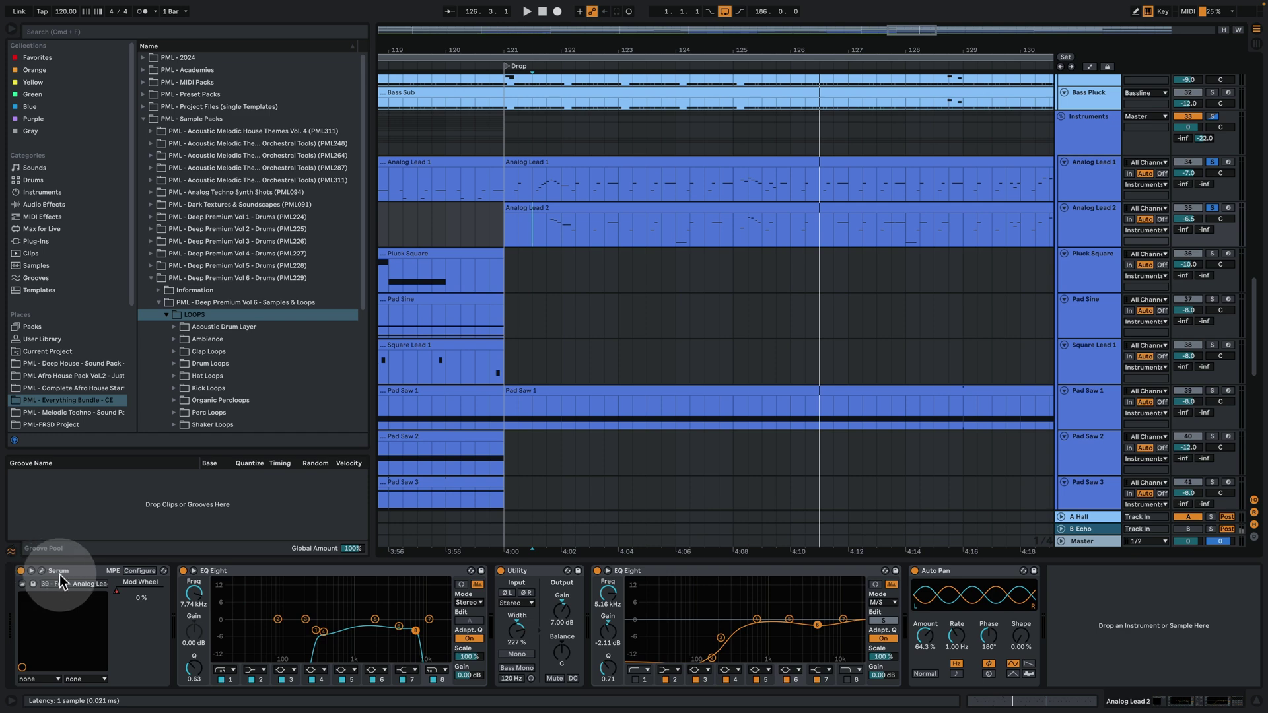
# Open Serum on Analog Lead 2, solo only that track, and play it
pyautogui.press('super+alt+p')
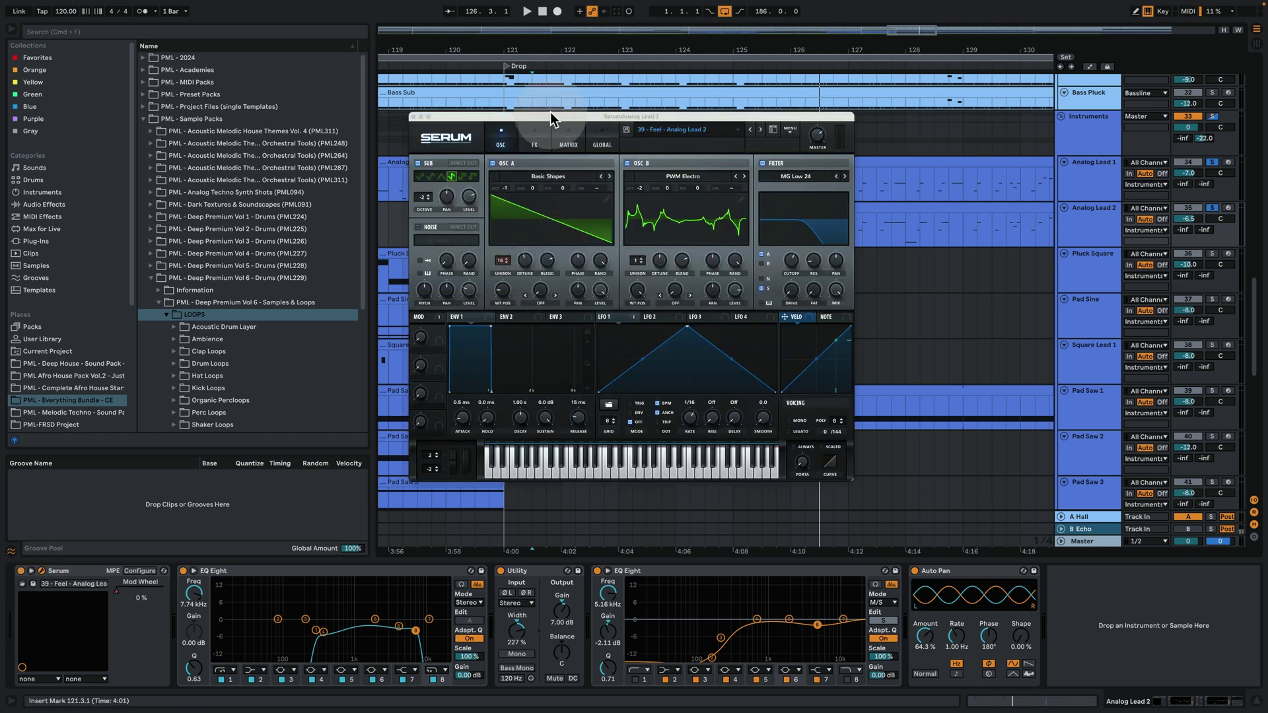
pyautogui.moveTo(525, 118); pyautogui.dragTo(274, 136)
pyautogui.click(1211, 208)
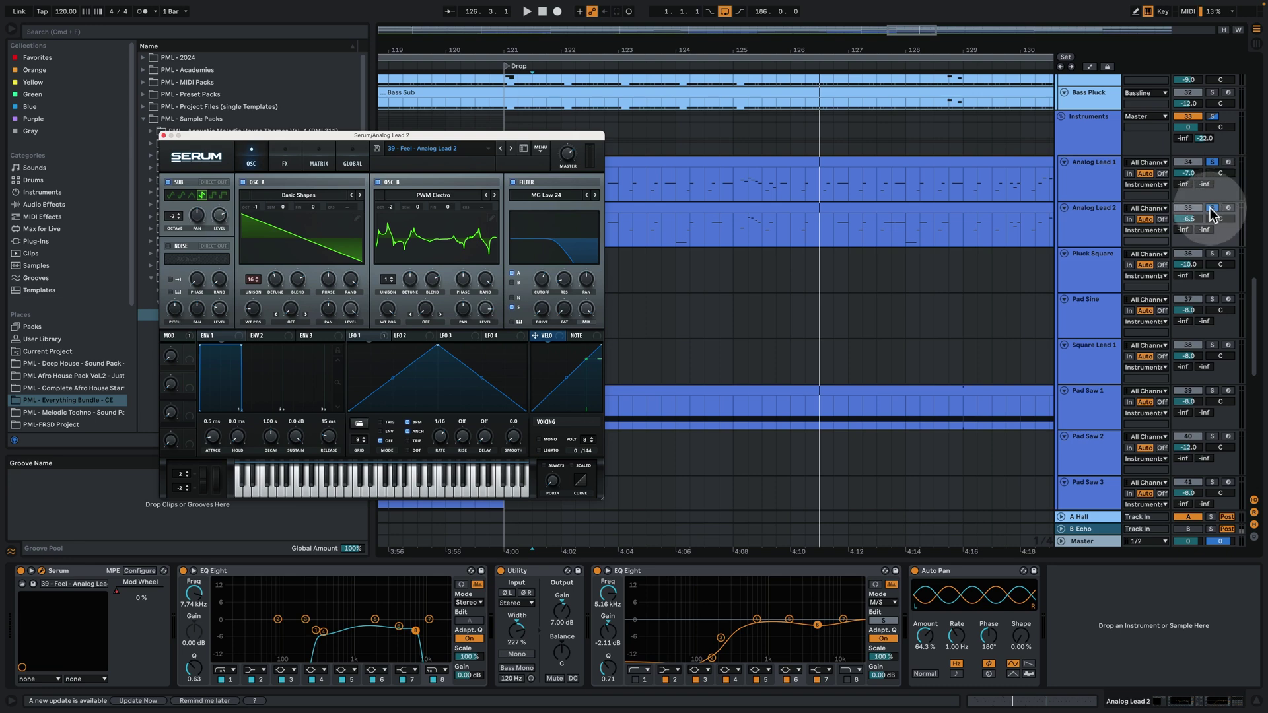
pyautogui.click(1211, 209)
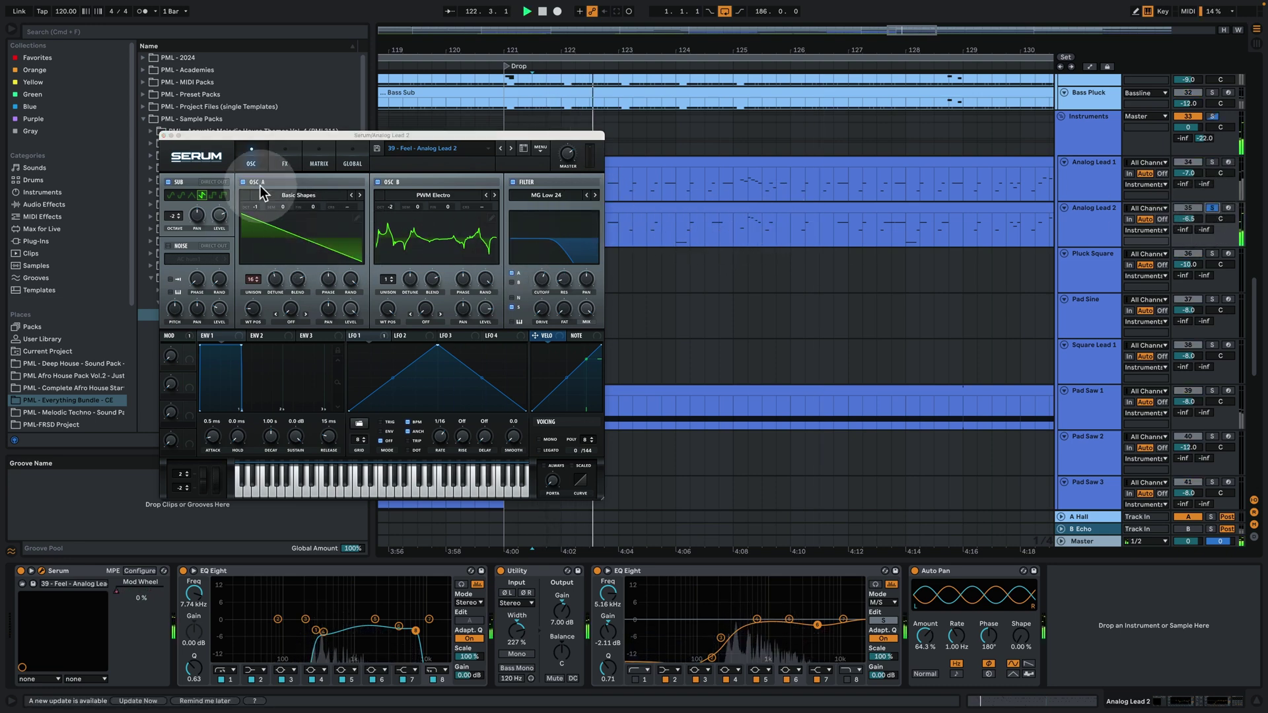
# Switch off Serum's Sub on Analog Lead 2 and audition Osc A and Osc B each on its own
pyautogui.click(377, 182)
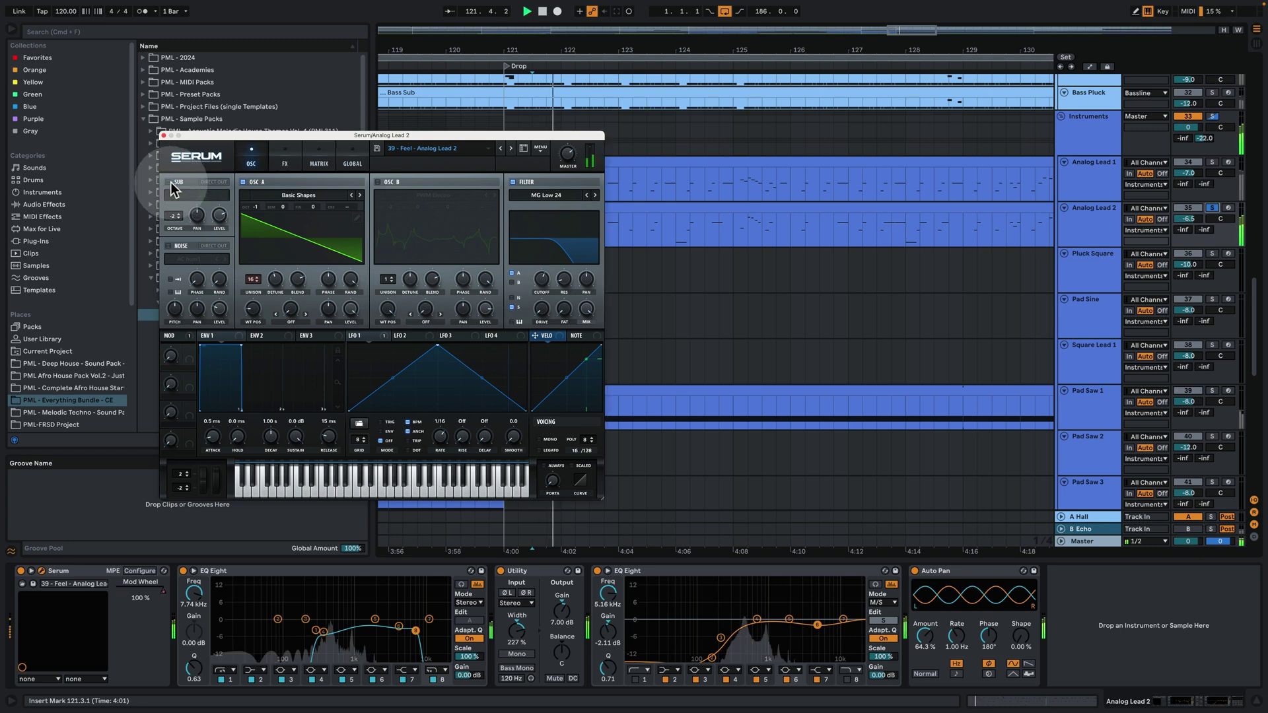
pyautogui.click(377, 183)
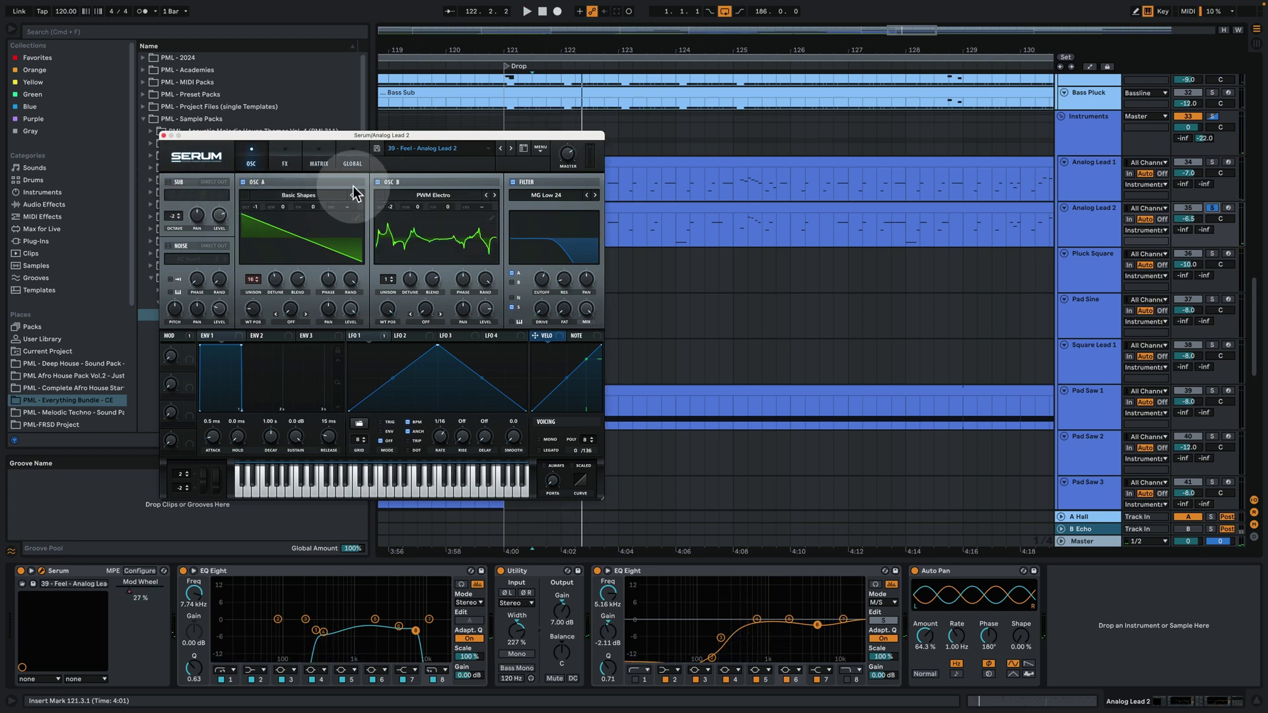
pyautogui.click(244, 182)
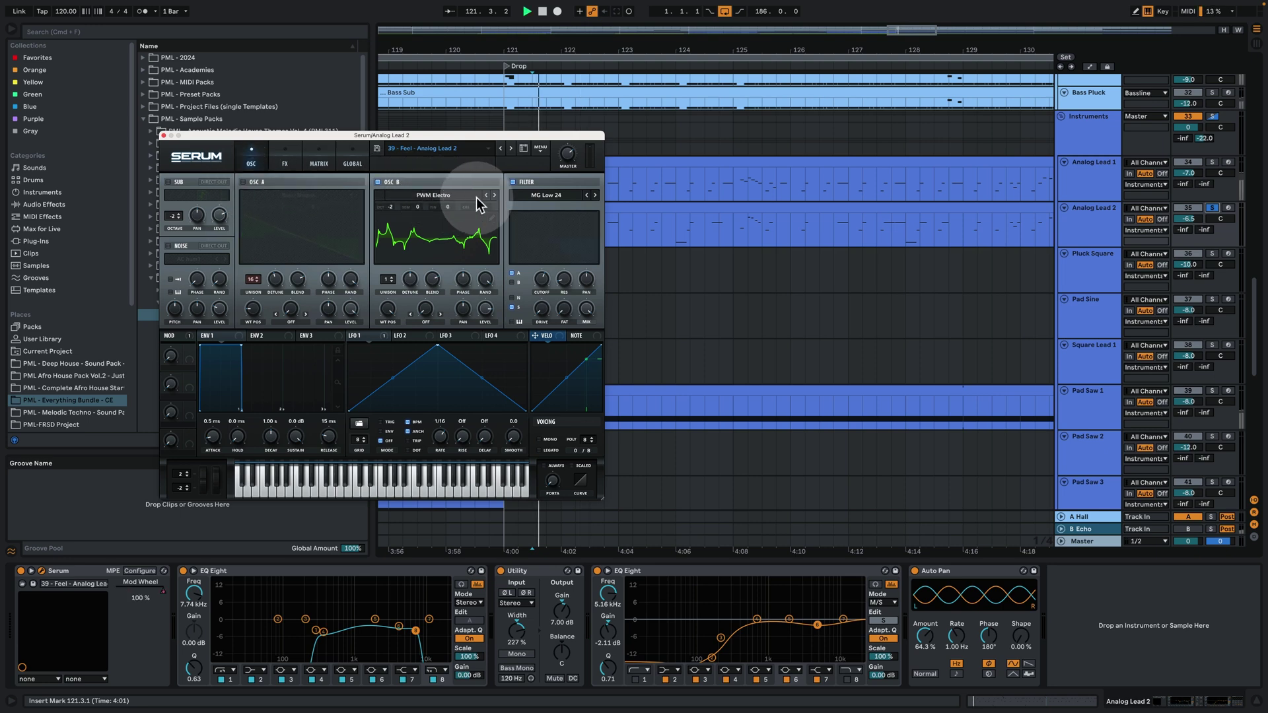
pyautogui.press('space')
pyautogui.moveTo(482, 136); pyautogui.dragTo(393, 107)
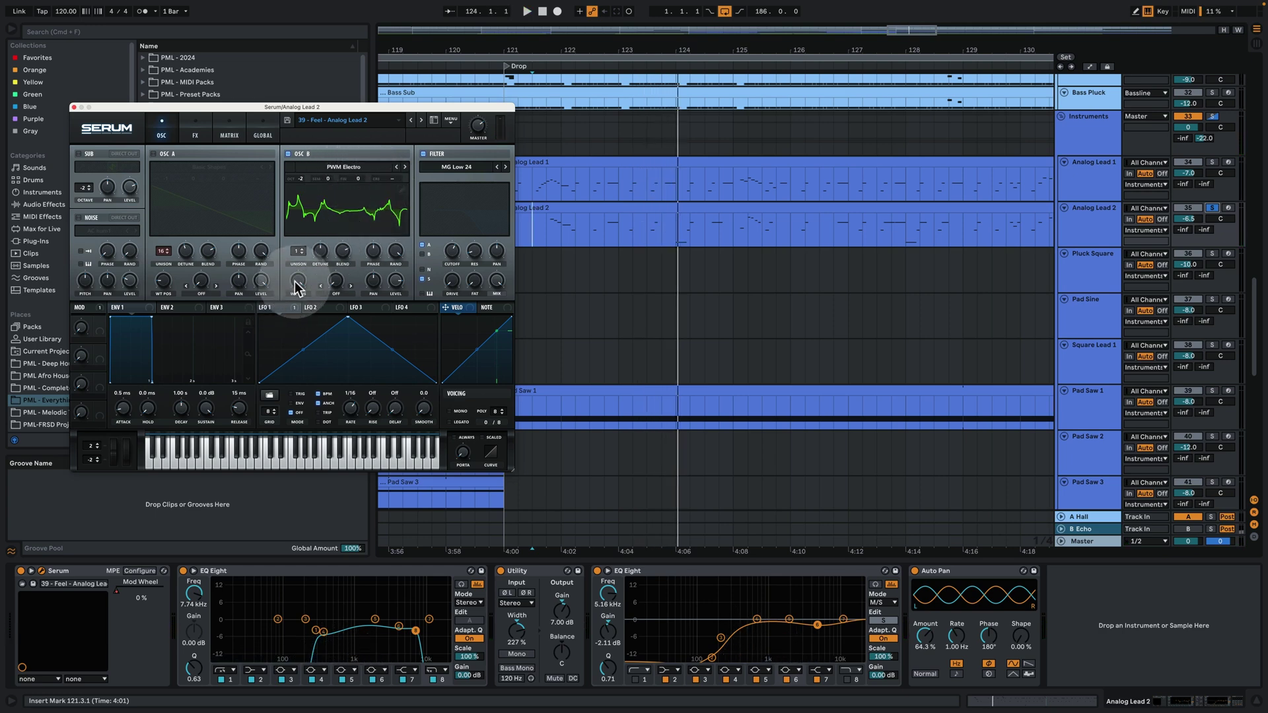
# Re-enable Osc A and the Sub in Serum and play the full Analog Lead 2 patch
pyautogui.click(154, 153)
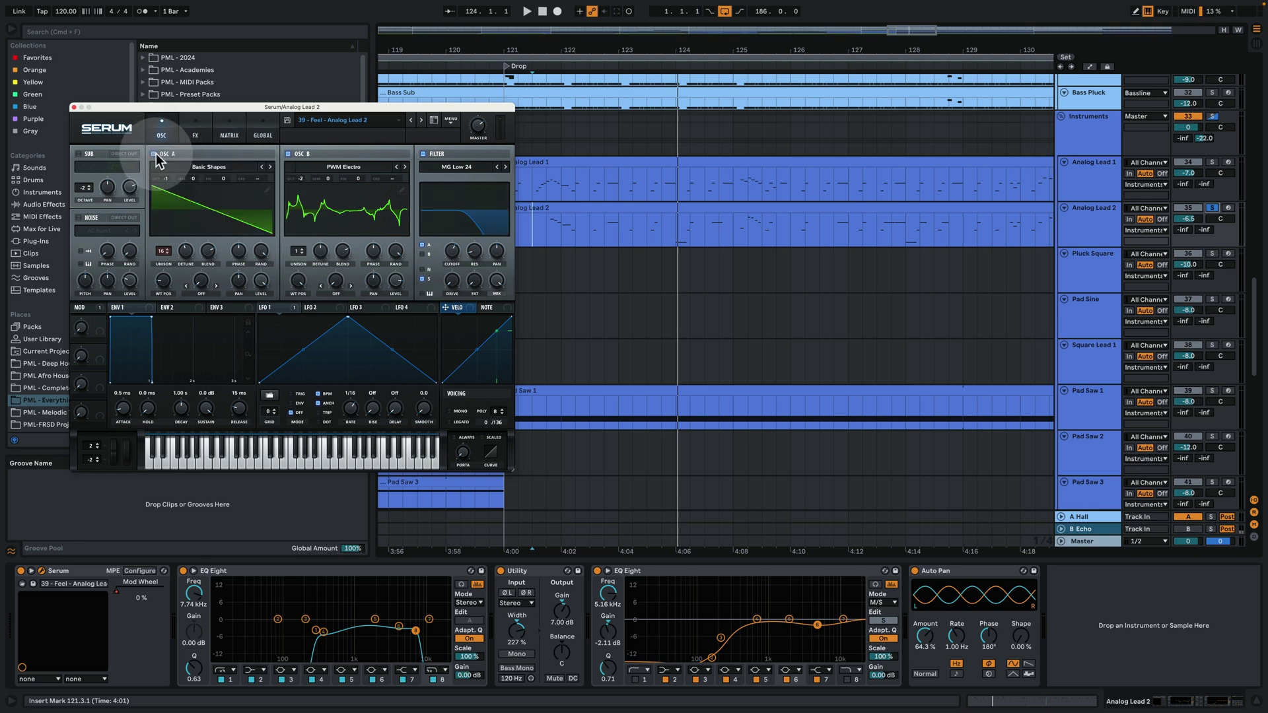
pyautogui.click(79, 154)
pyautogui.press('space')
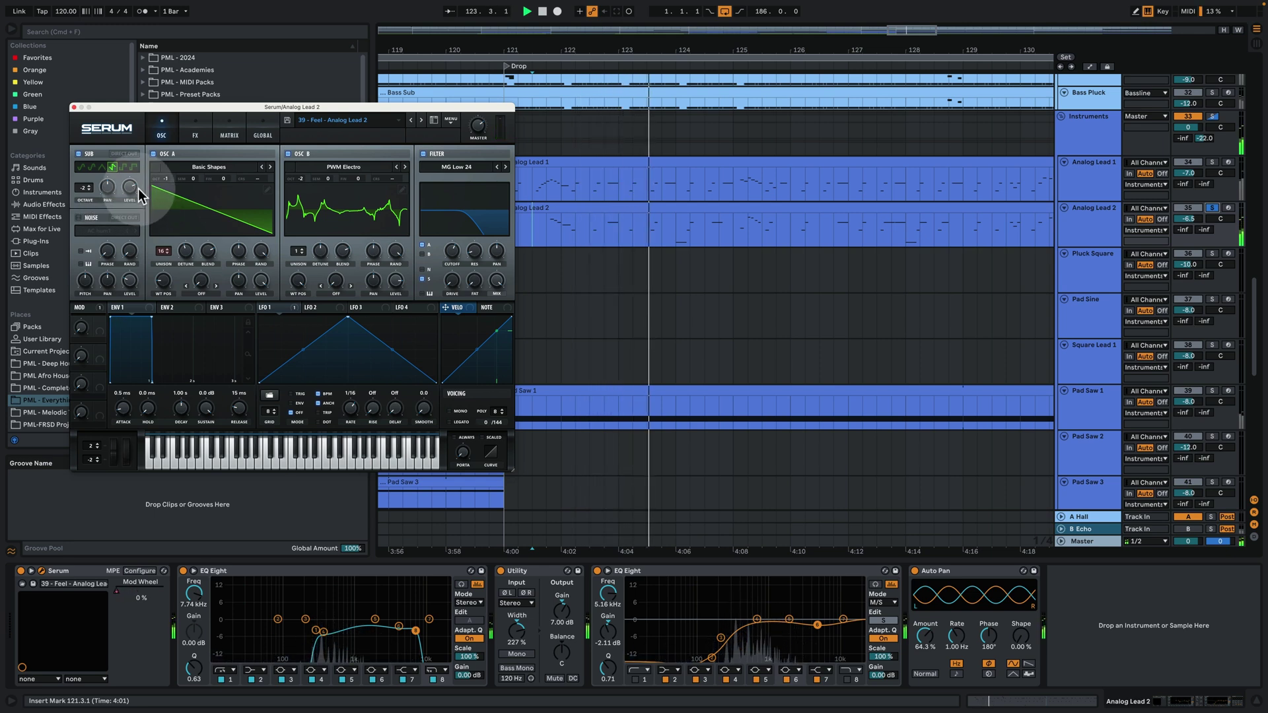
# Inspect Env 1 and the FX settings of Analog Lead 2's Serum patch, playing it to audition the Hyper/Dimension effect
pyautogui.click(127, 309)
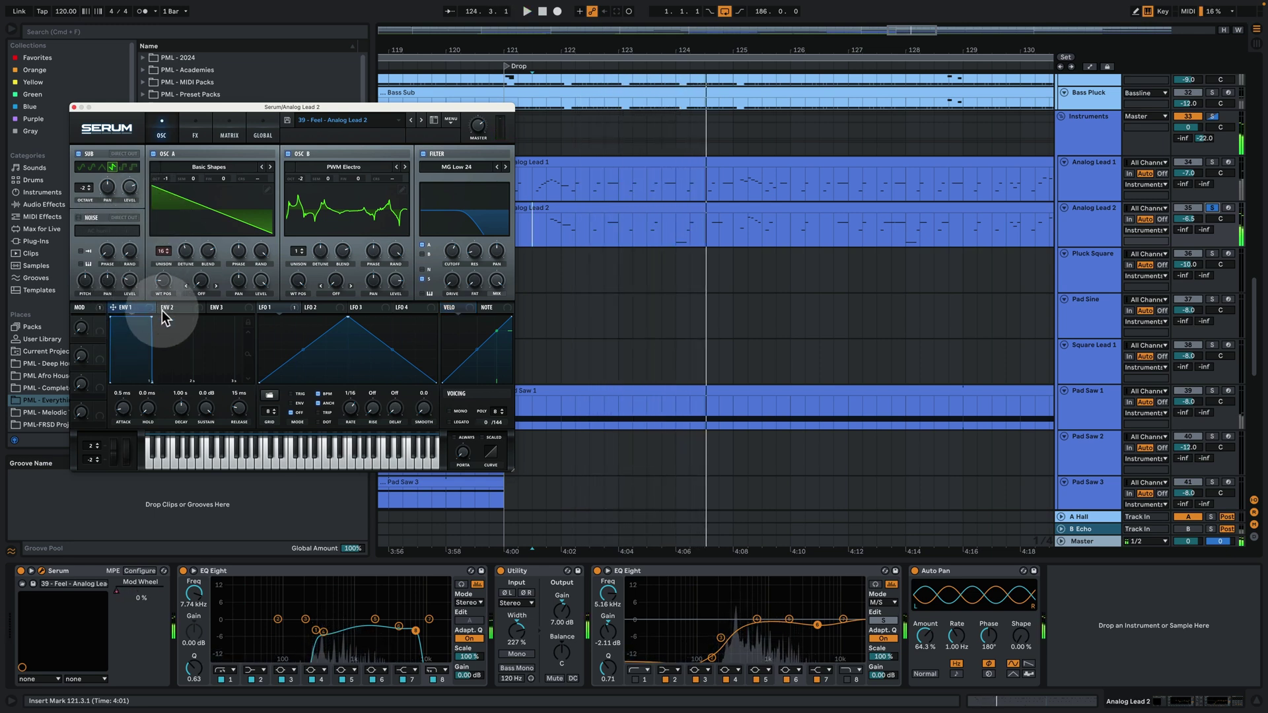
pyautogui.press('space')
pyautogui.click(197, 129)
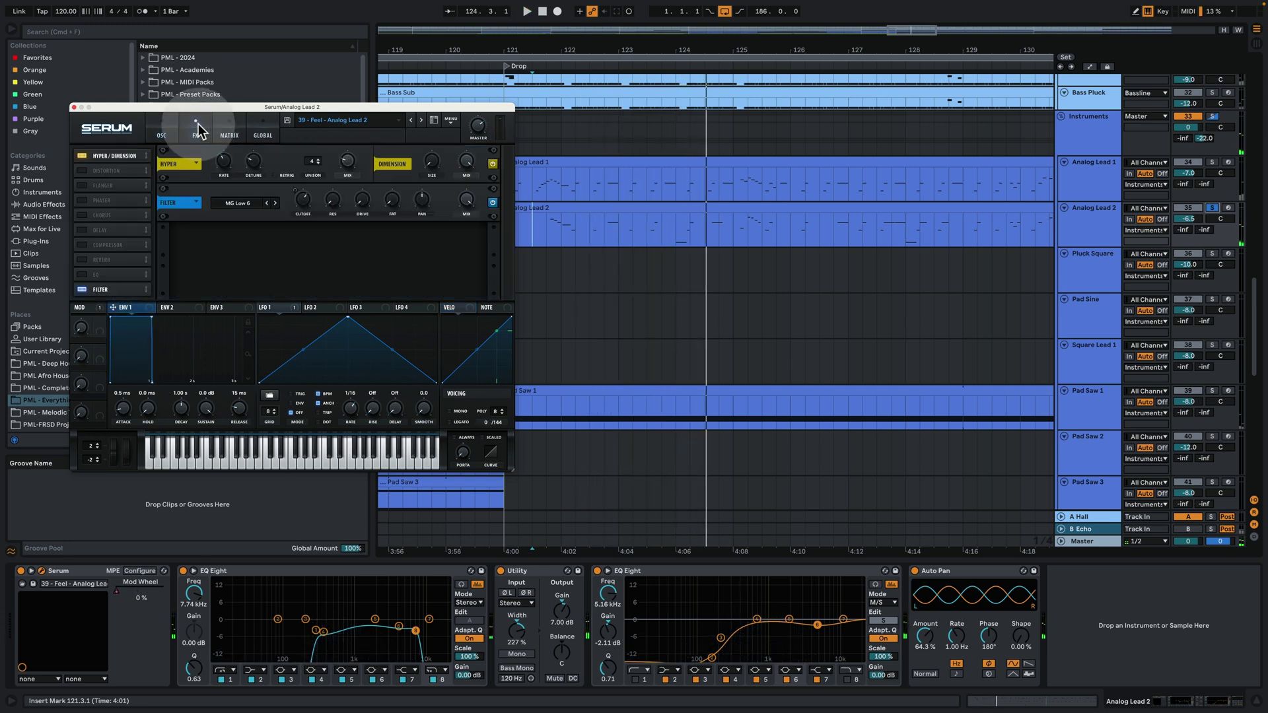
pyautogui.click(493, 164)
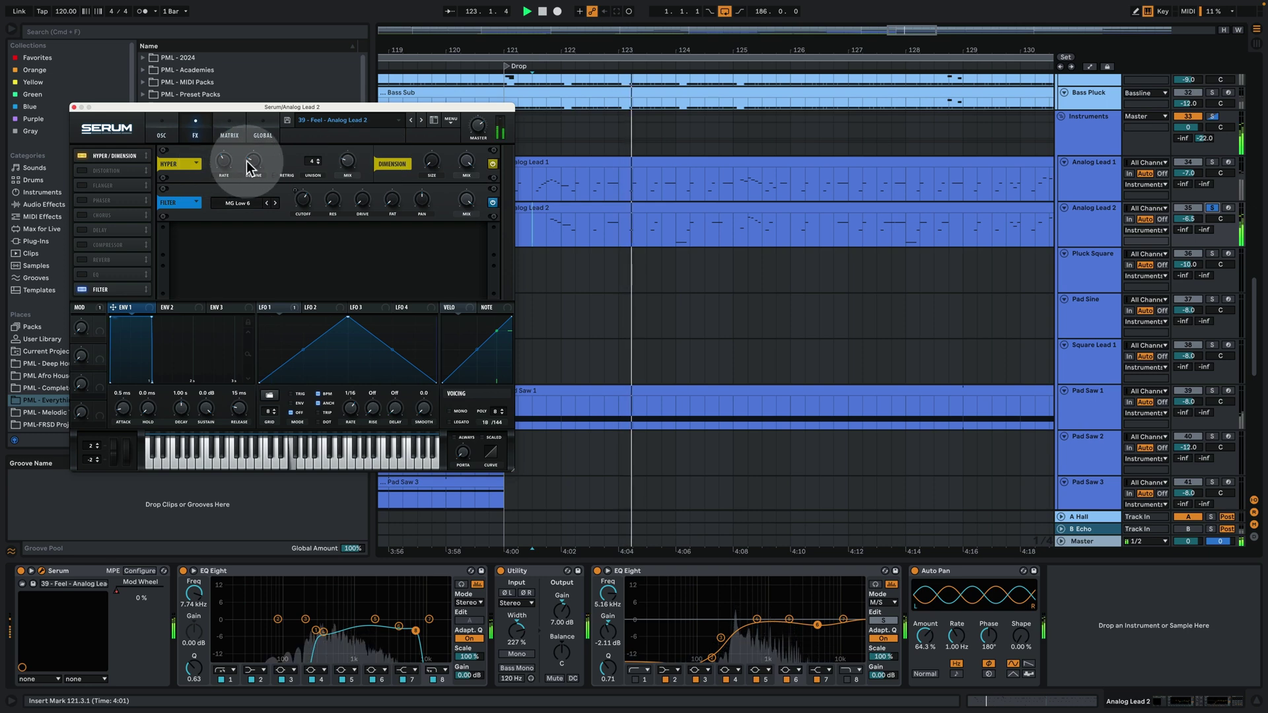
pyautogui.press('space')
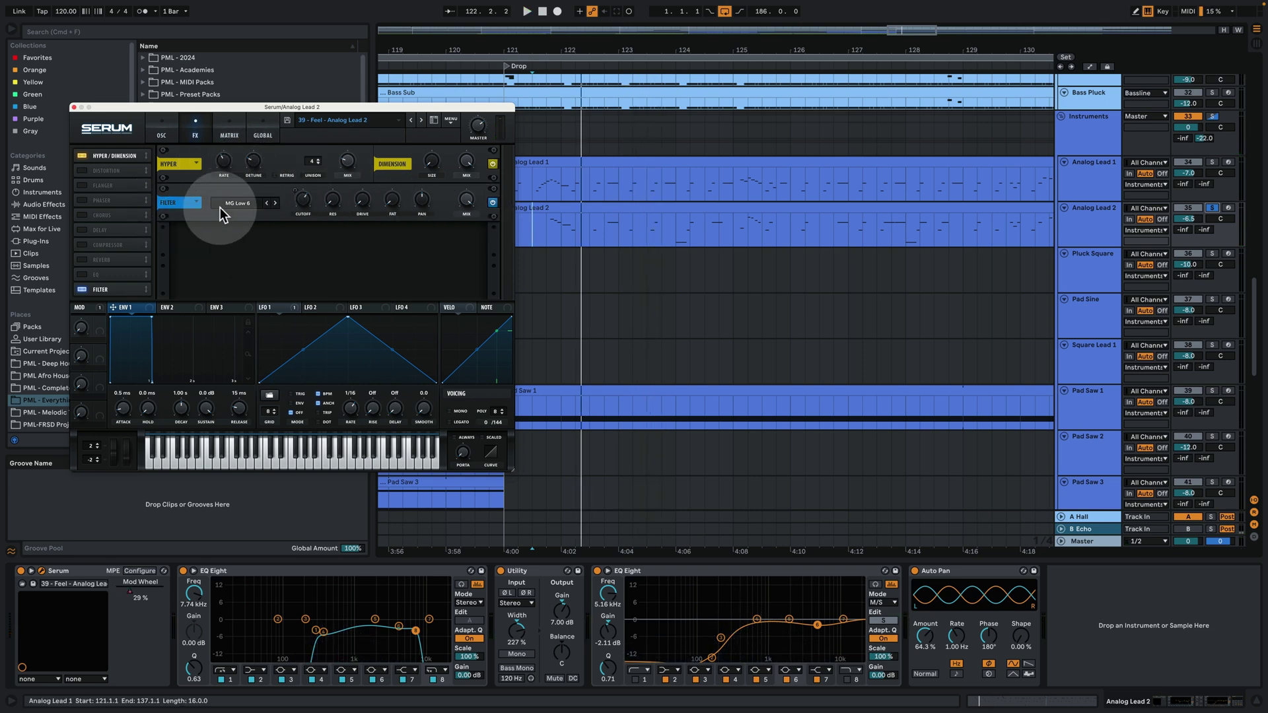
pyautogui.click(166, 130)
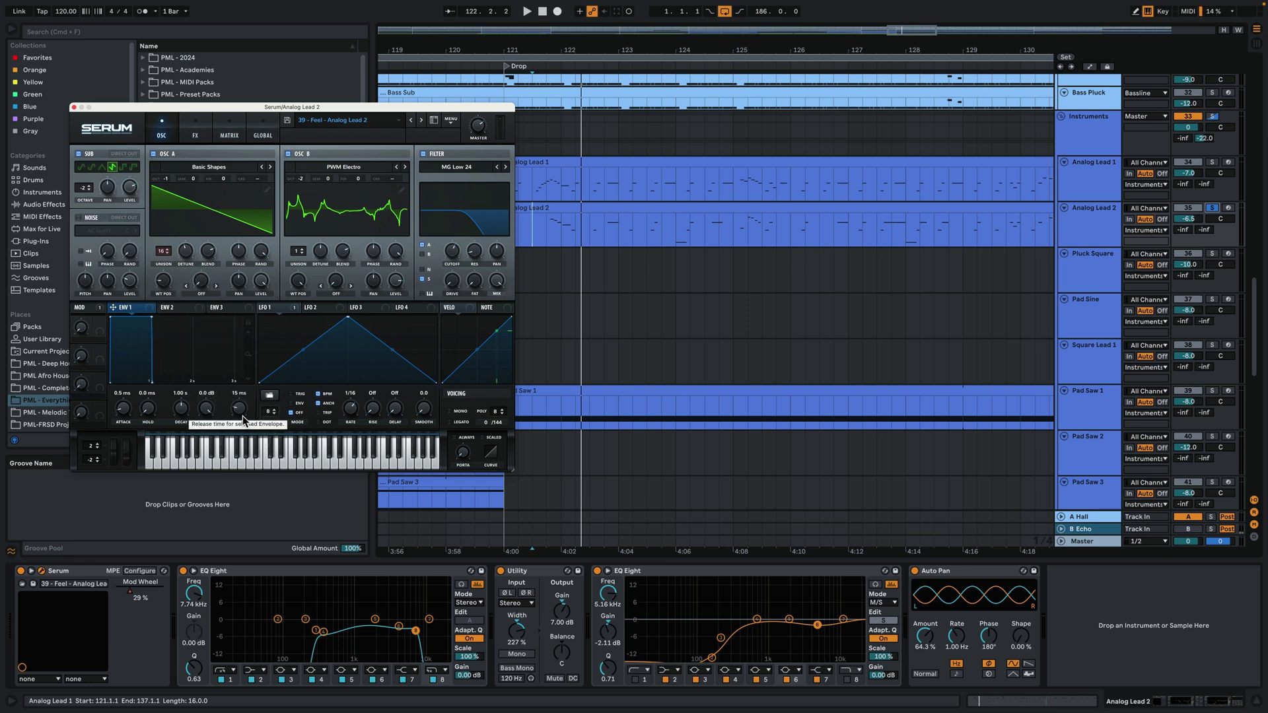
# Turn on the B Echo return track, play Analog Lead 2 through it, add Analog Lead 1 to the solo, and close Serum
pyautogui.click(829, 414)
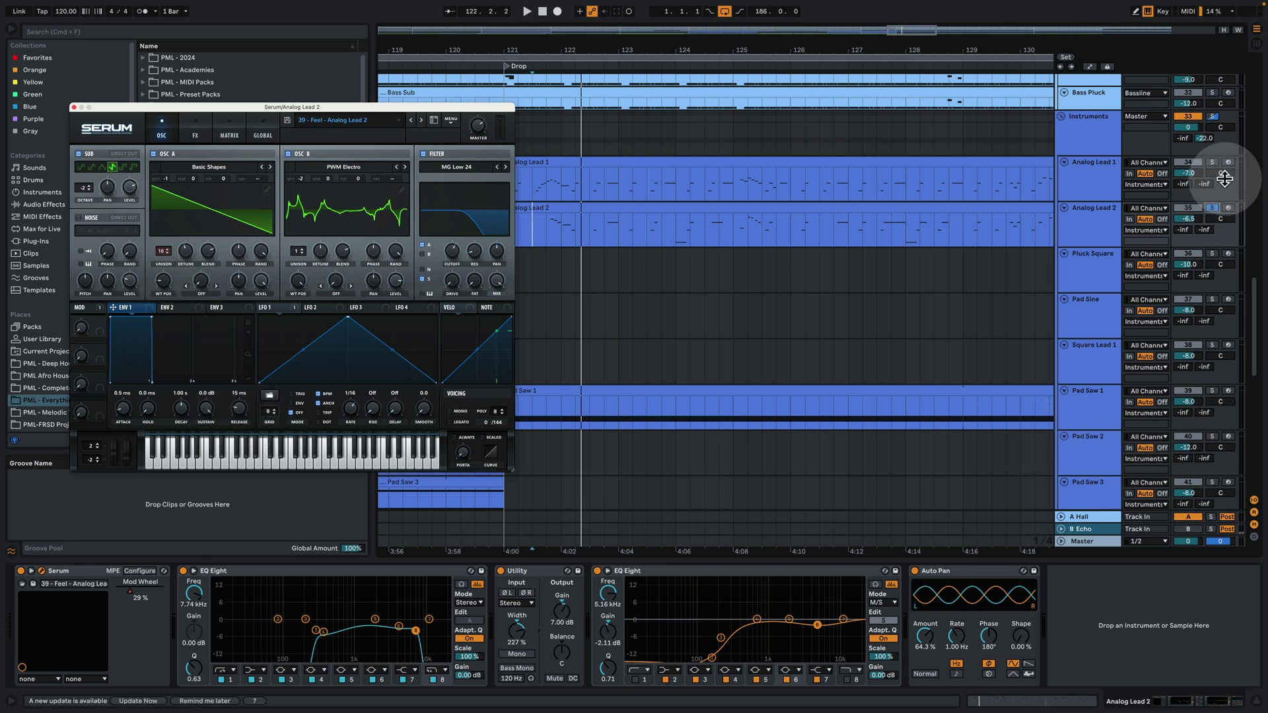
pyautogui.click(1100, 245)
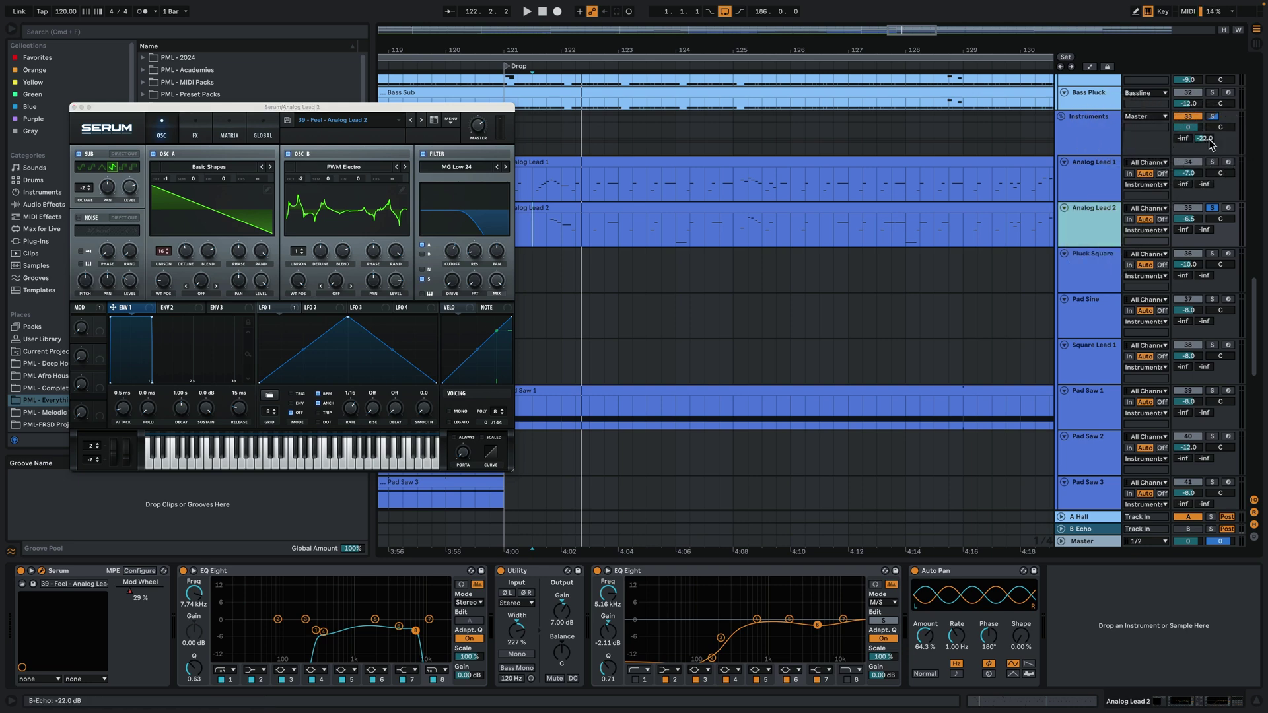
pyautogui.click(1188, 529)
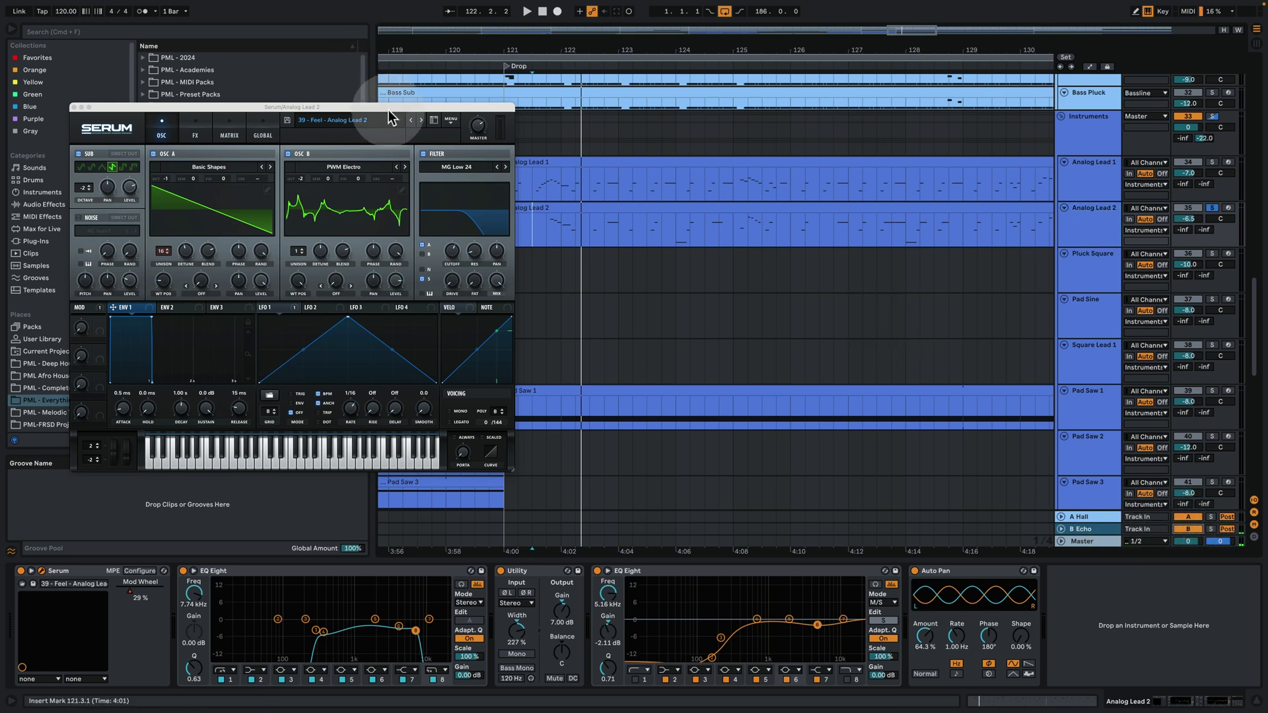
pyautogui.moveTo(387, 106)
pyautogui.mouseDown()
pyautogui.moveTo(314, 104)
pyautogui.moveTo(386, 120)
pyautogui.mouseUp()
pyautogui.press('space')
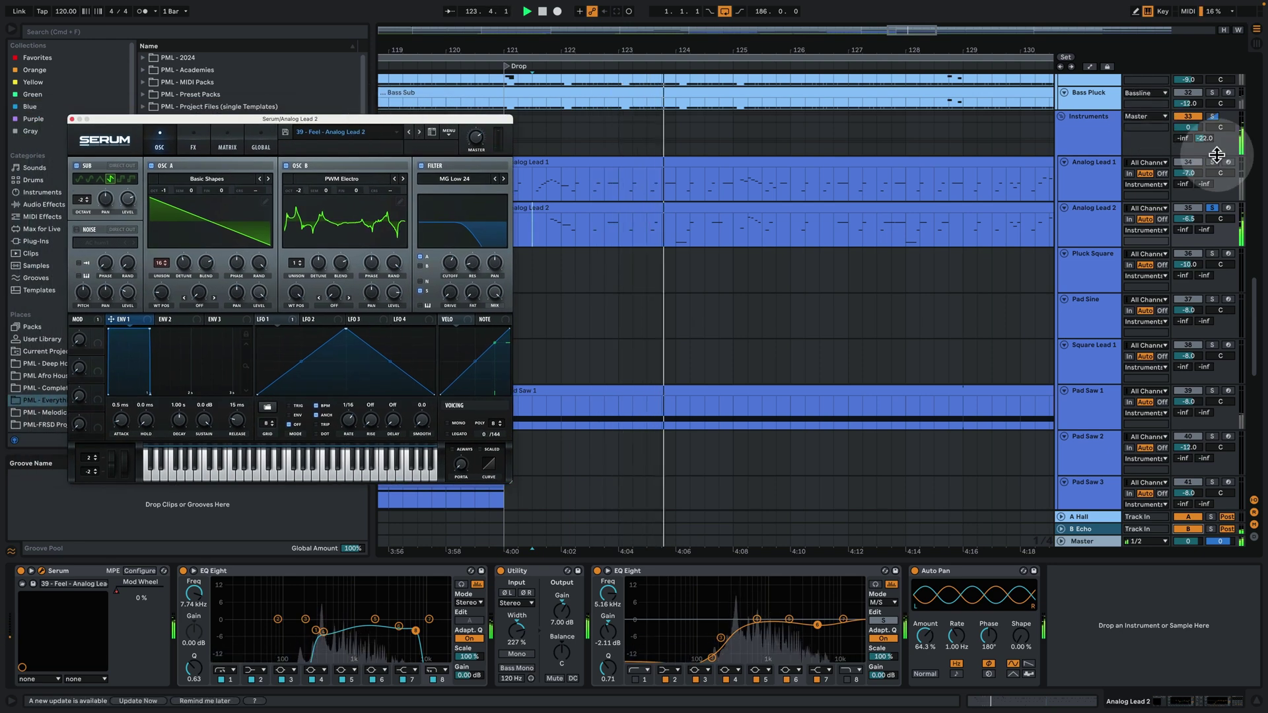
pyautogui.moveTo(742, 51); pyautogui.dragTo(742, 30)
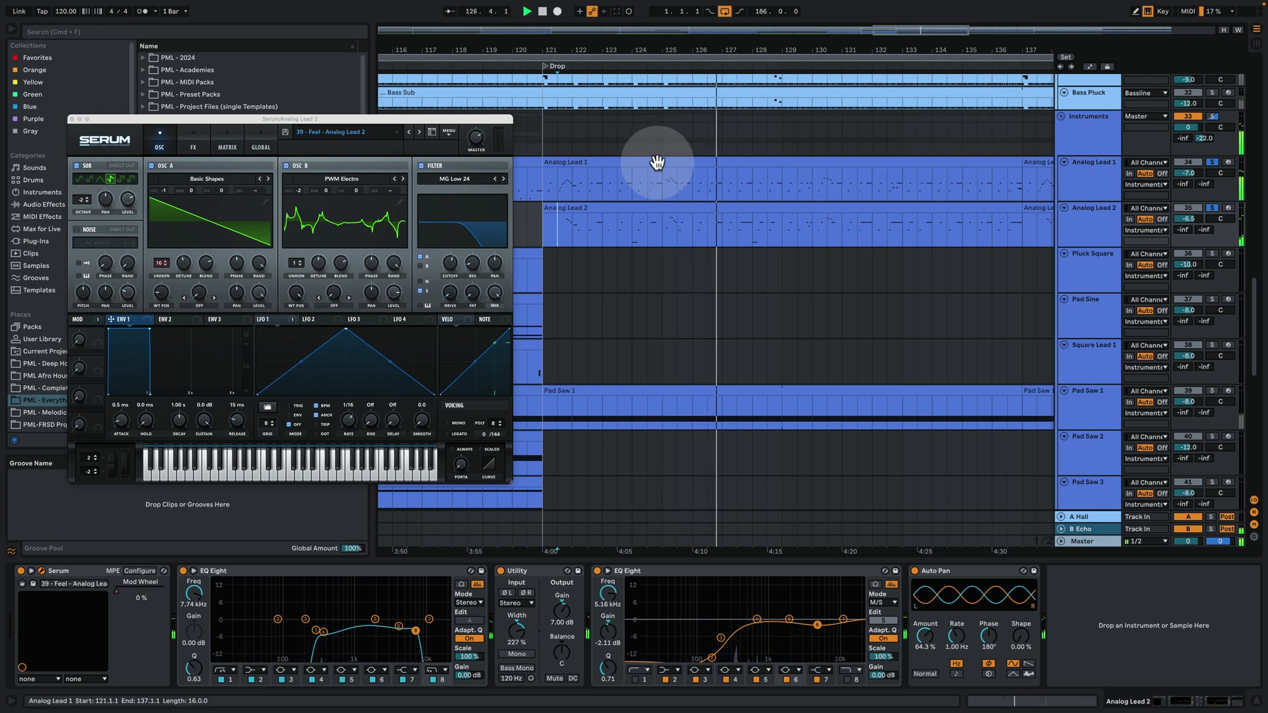
pyautogui.click(72, 118)
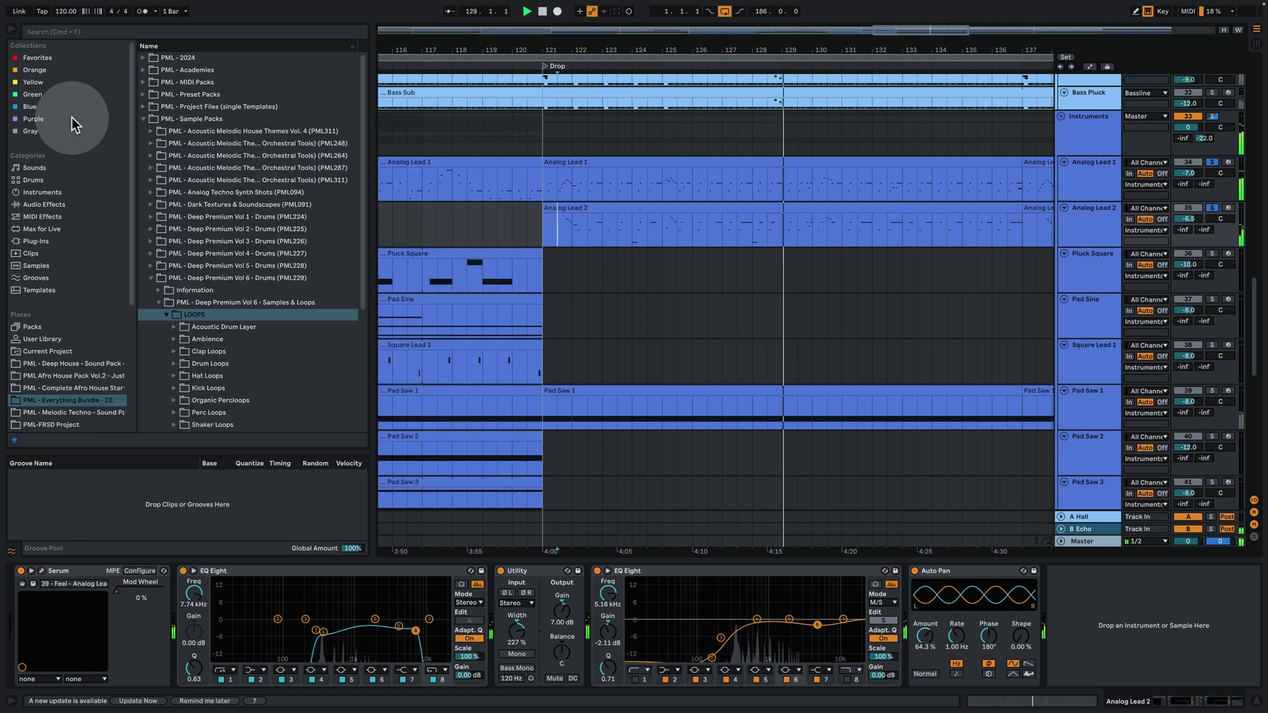
# Open the Analog Lead 1 clip from the second drop, stop playback, and enlarge the note area above the velocity lane
pyautogui.doubleClick(655, 161)
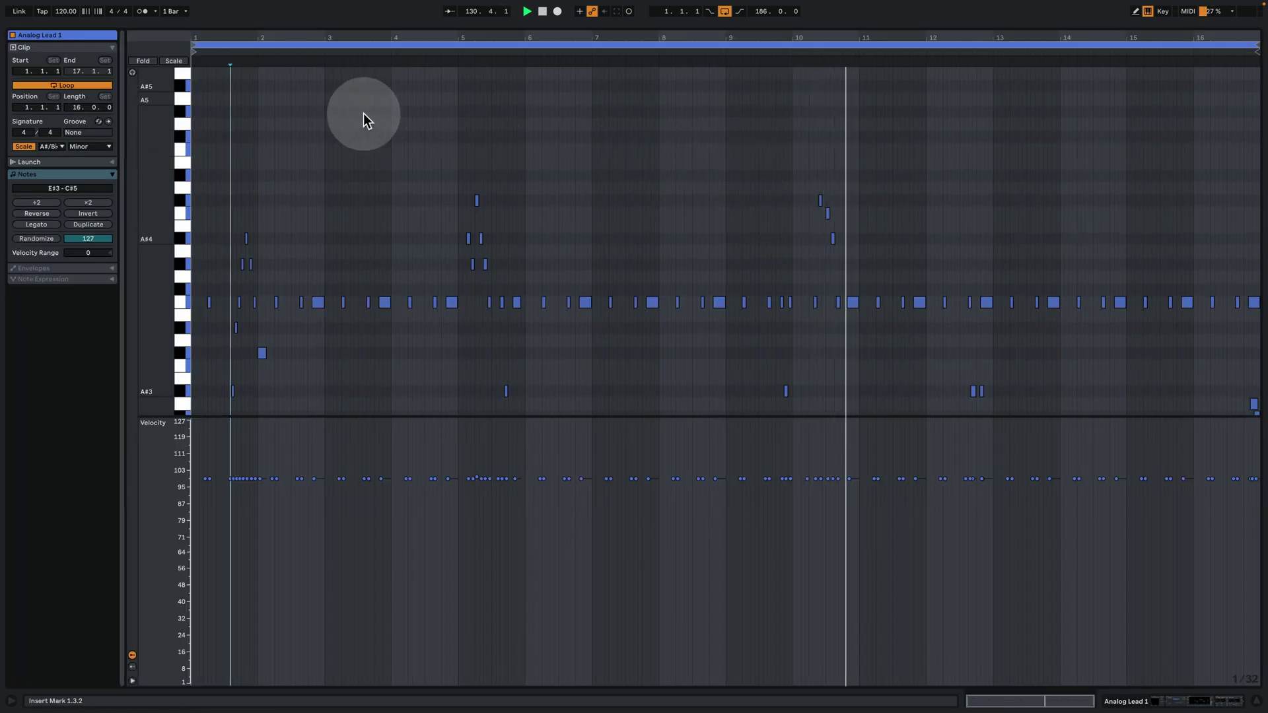
pyautogui.press('space')
pyautogui.moveTo(232, 39); pyautogui.dragTo(509, 34)
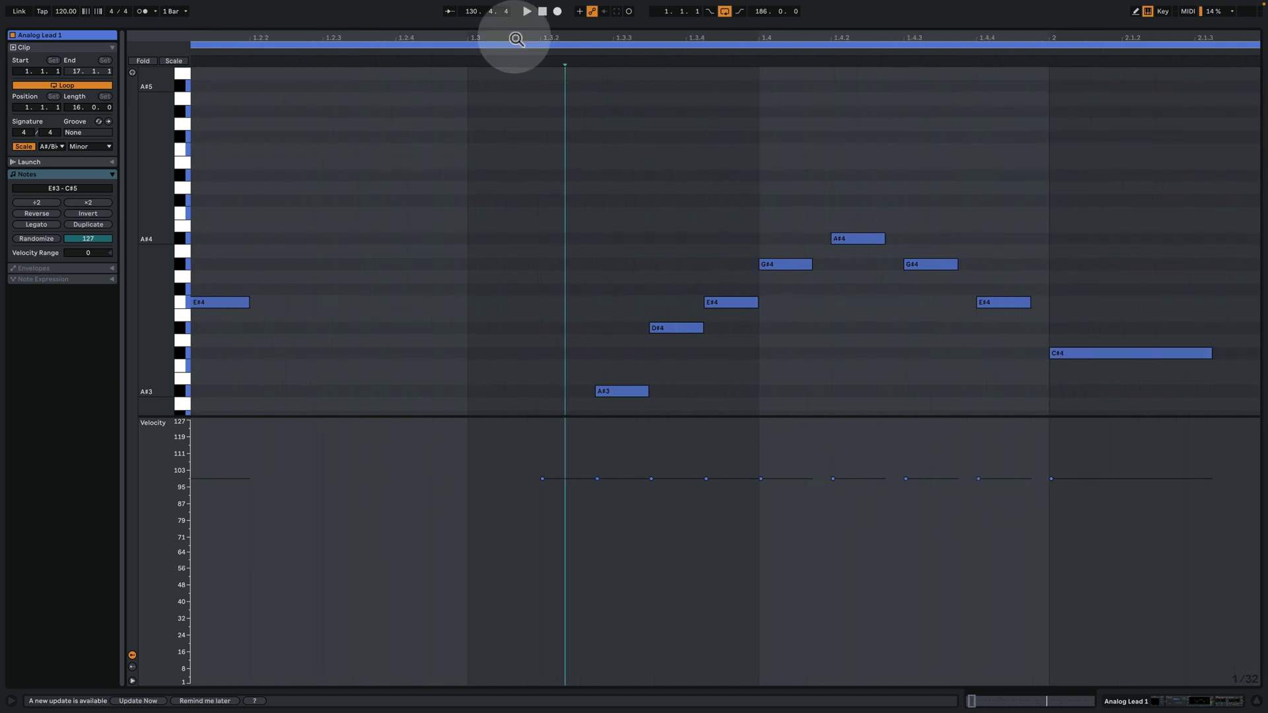
pyautogui.moveTo(519, 415); pyautogui.dragTo(561, 603)
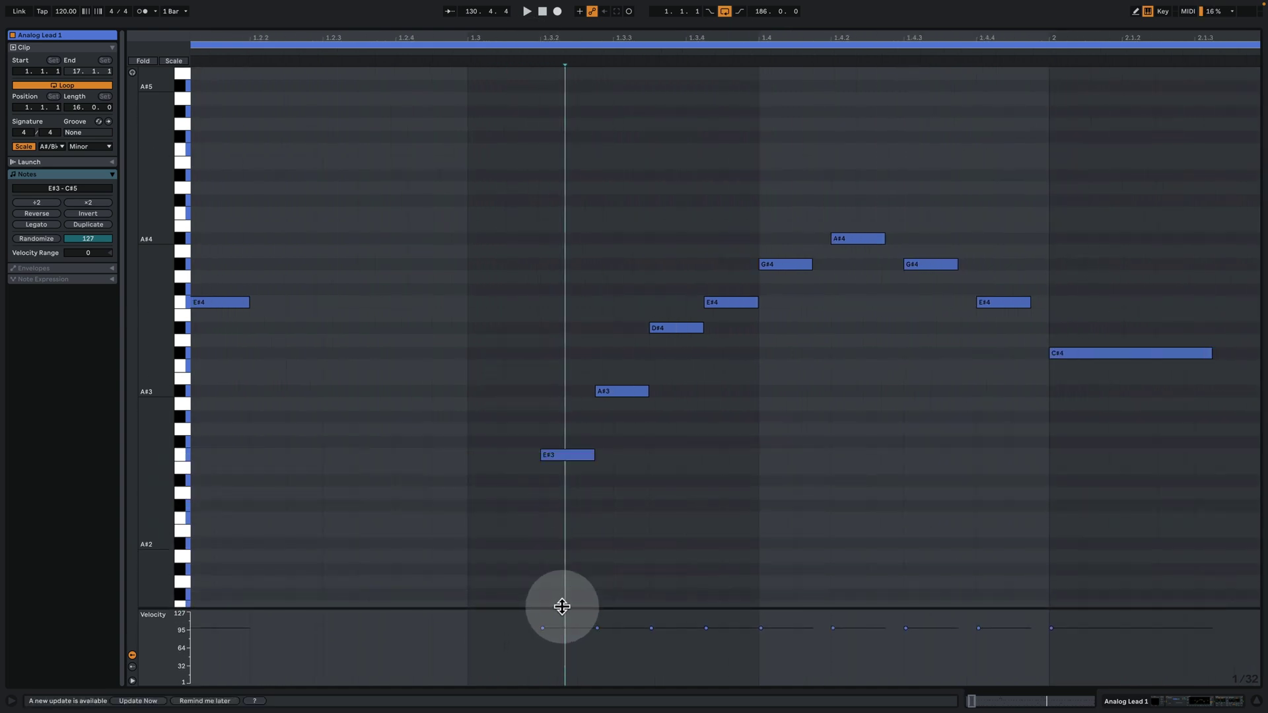
pyautogui.moveTo(603, 39); pyautogui.dragTo(603, 20)
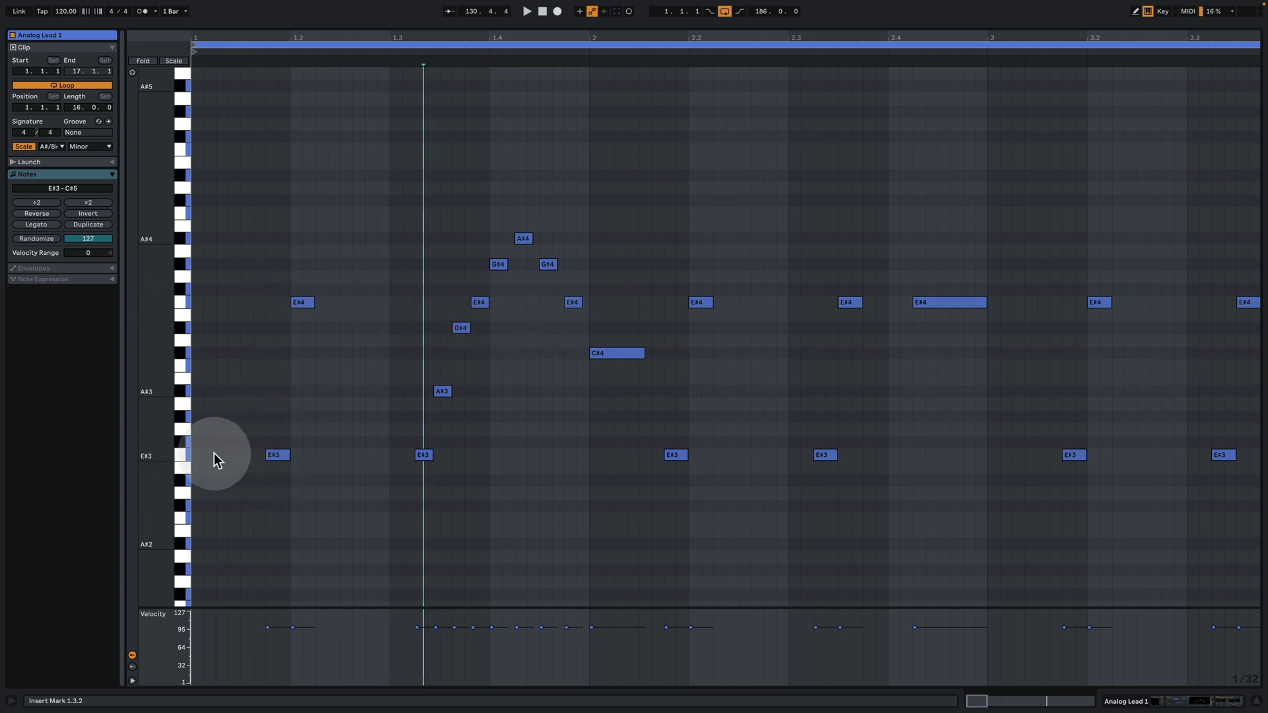
# Turn on note preview and audition the repeating E#3 and E#4 notes across the clip's opening bars
pyautogui.moveTo(214, 453); pyautogui.dragTo(1236, 456)
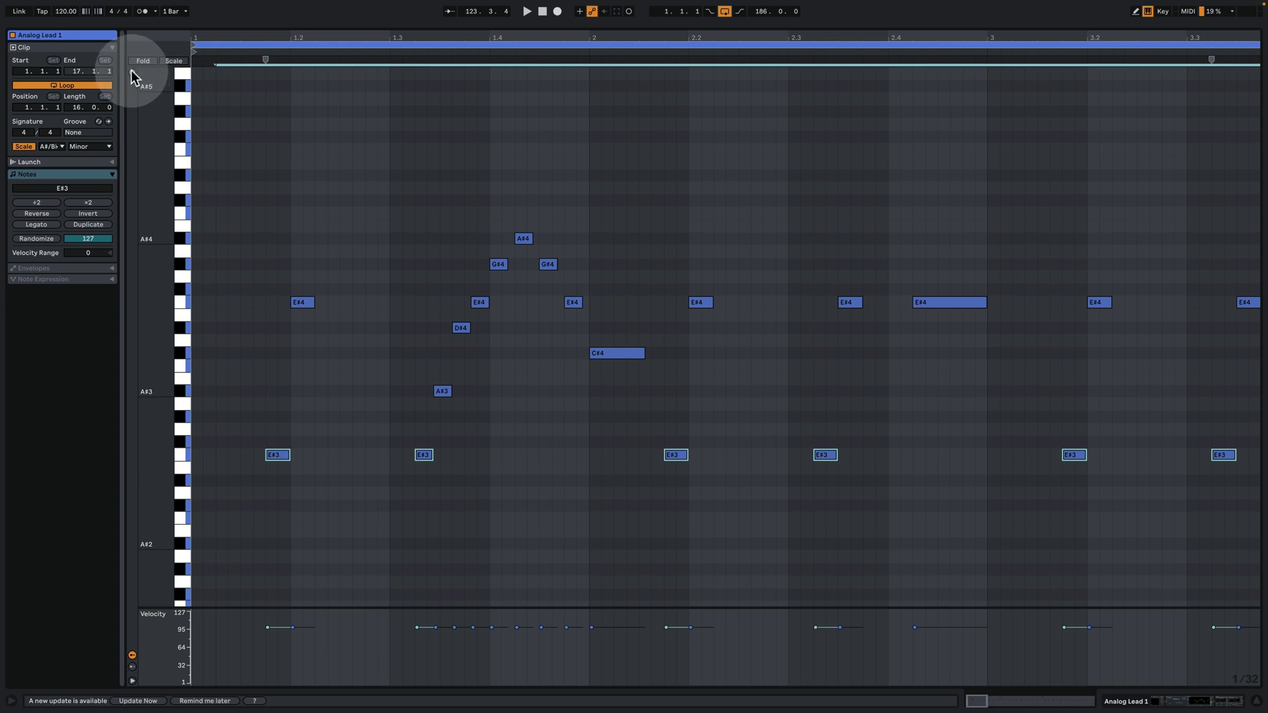
pyautogui.moveTo(239, 445); pyautogui.dragTo(1241, 542)
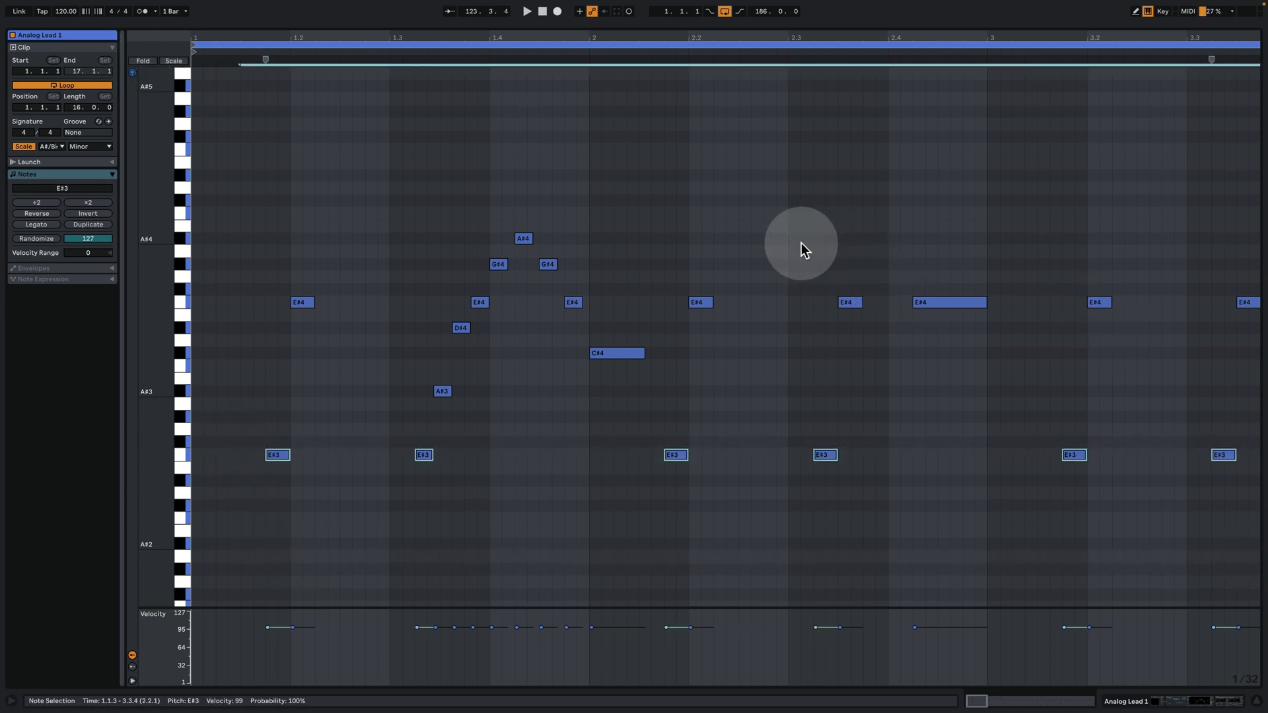
pyautogui.moveTo(765, 231); pyautogui.dragTo(1255, 323)
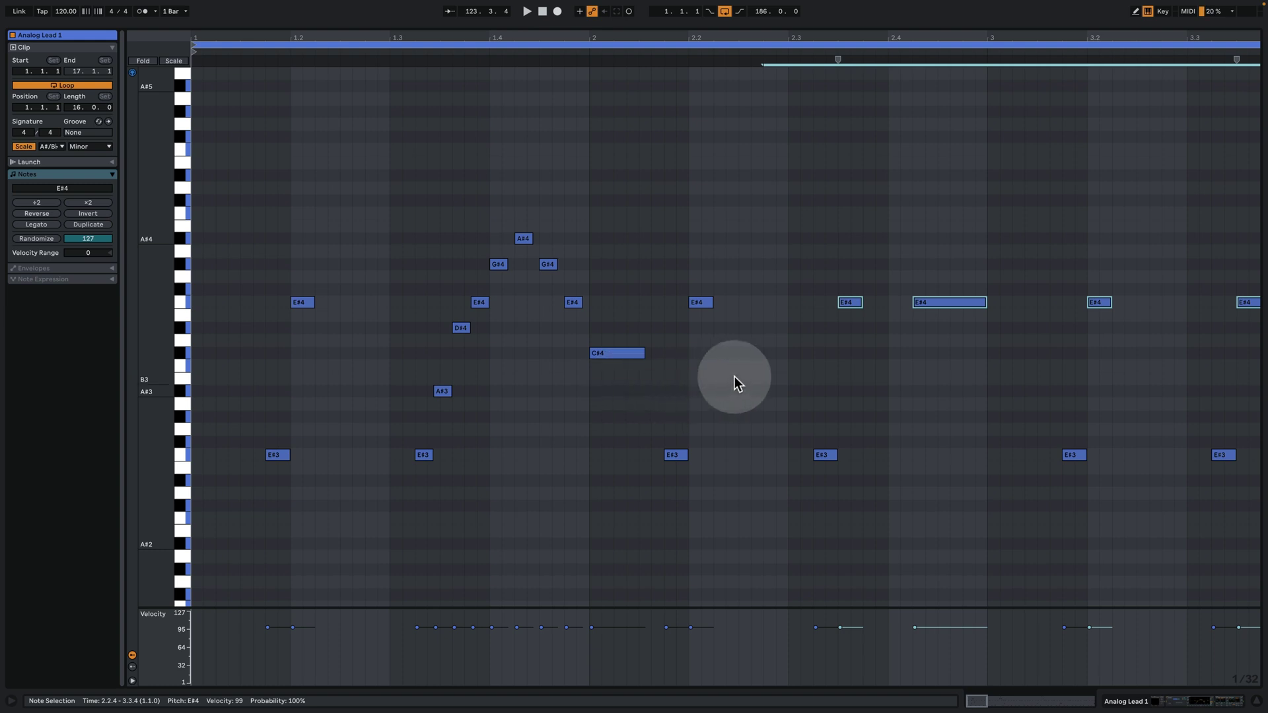
# Audition the notes of the melodic run between beats 1.3 and 2.2, from A#3 up to A#4 and back to C#4
pyautogui.moveTo(821, 381); pyautogui.dragTo(601, 333)
pyautogui.moveTo(502, 407); pyautogui.dragTo(416, 377)
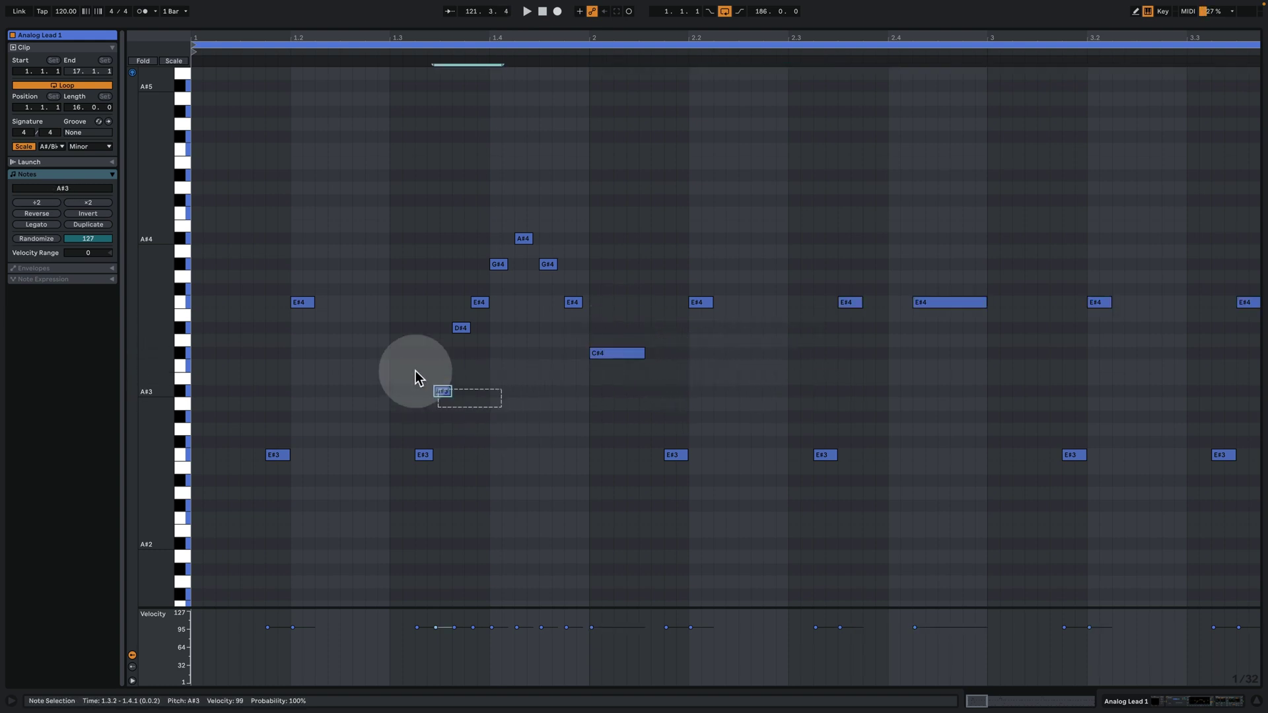
pyautogui.moveTo(599, 417); pyautogui.dragTo(634, 329)
pyautogui.moveTo(682, 246); pyautogui.dragTo(764, 329)
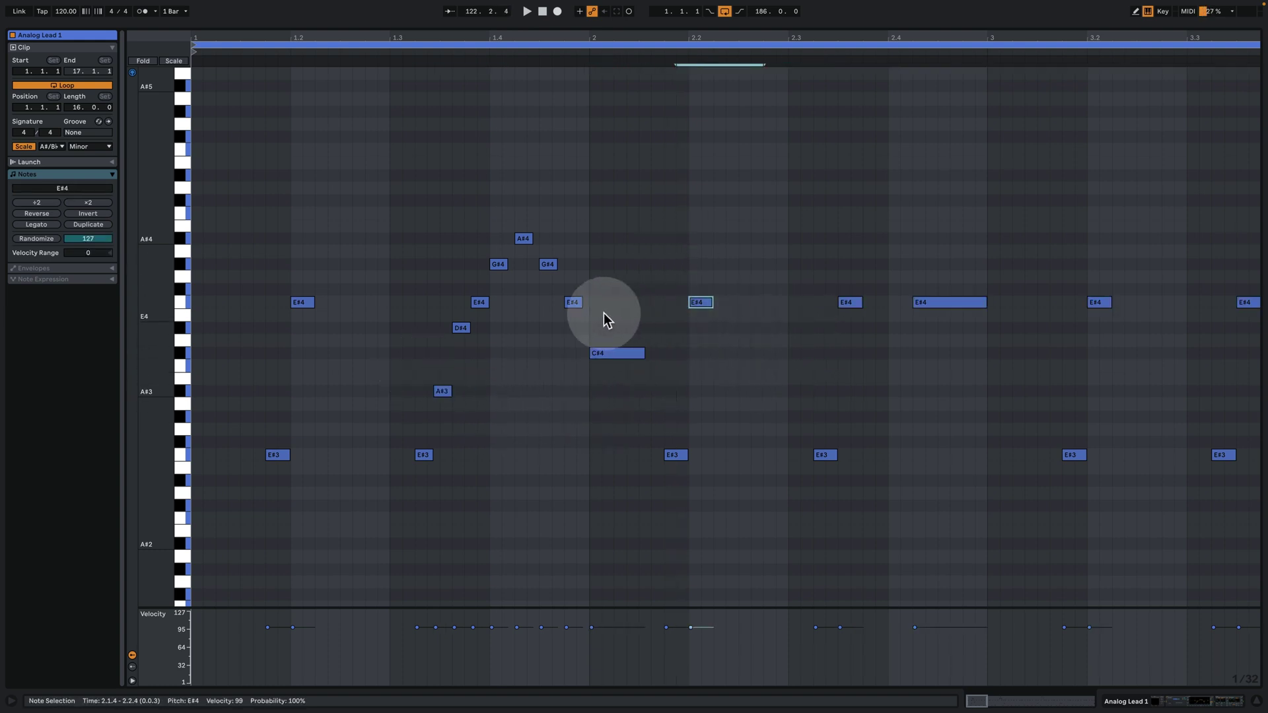
pyautogui.moveTo(658, 418); pyautogui.dragTo(633, 327)
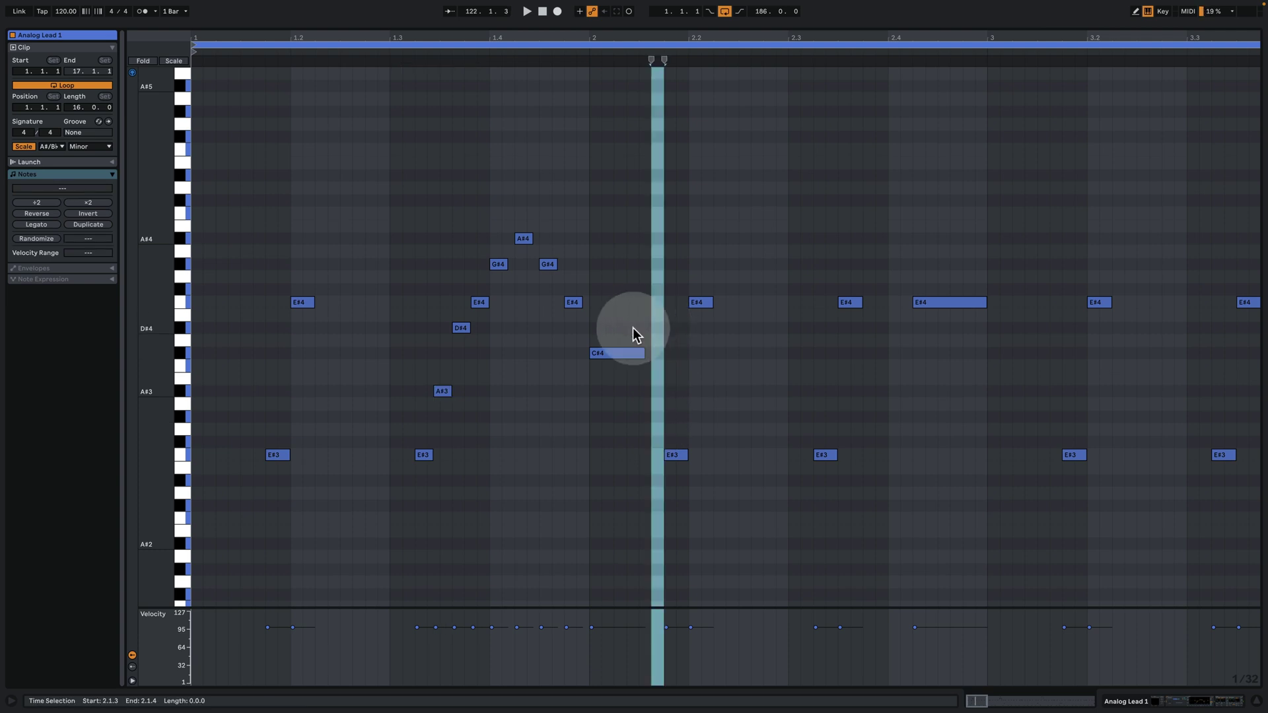
pyautogui.moveTo(685, 262); pyautogui.dragTo(790, 335)
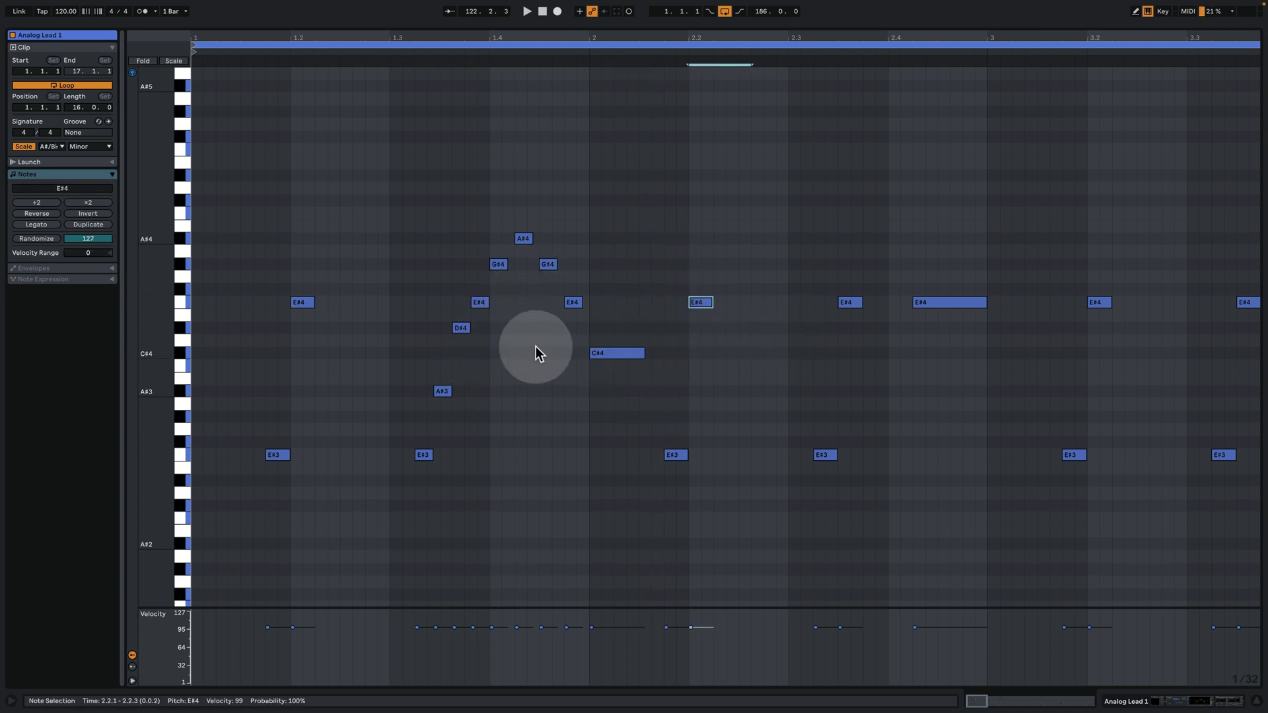
pyautogui.moveTo(524, 354); pyautogui.dragTo(506, 223)
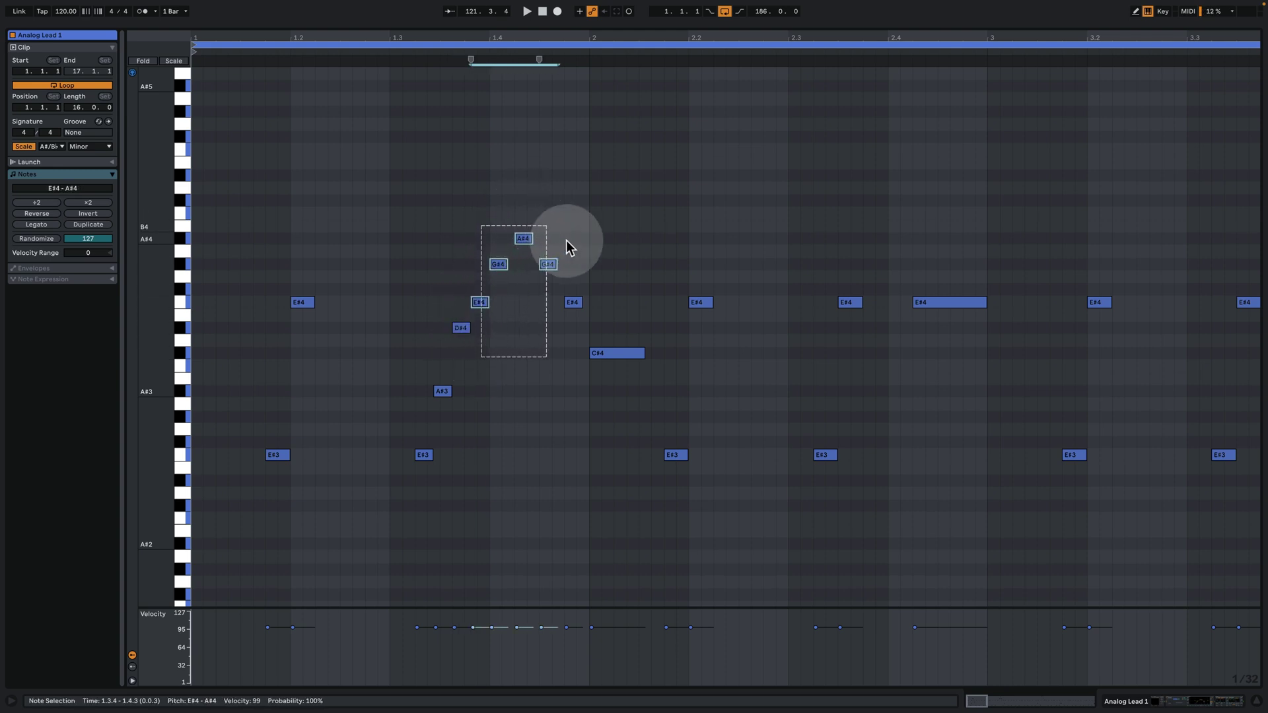
pyautogui.moveTo(585, 292); pyautogui.dragTo(610, 299)
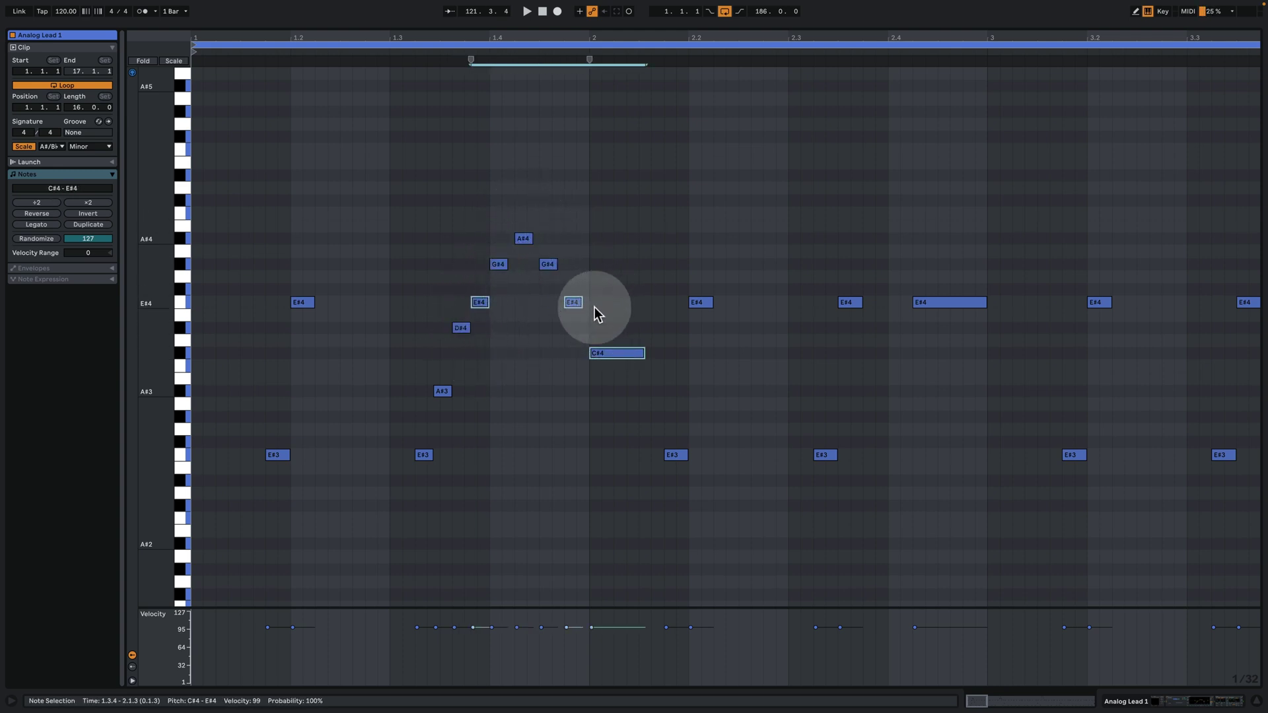
# Choose the fixed 1/32 note grid and examine the timing of the fast run up close
pyautogui.rightClick(395, 275)
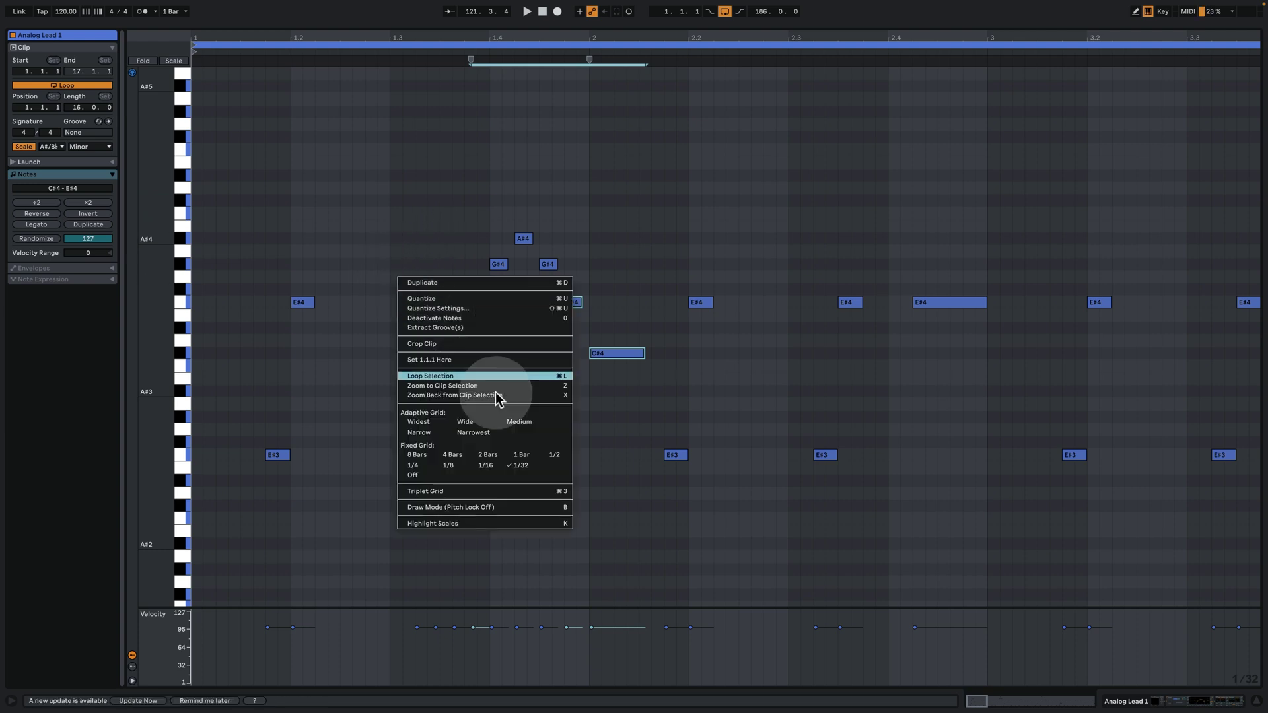
pyautogui.click(521, 466)
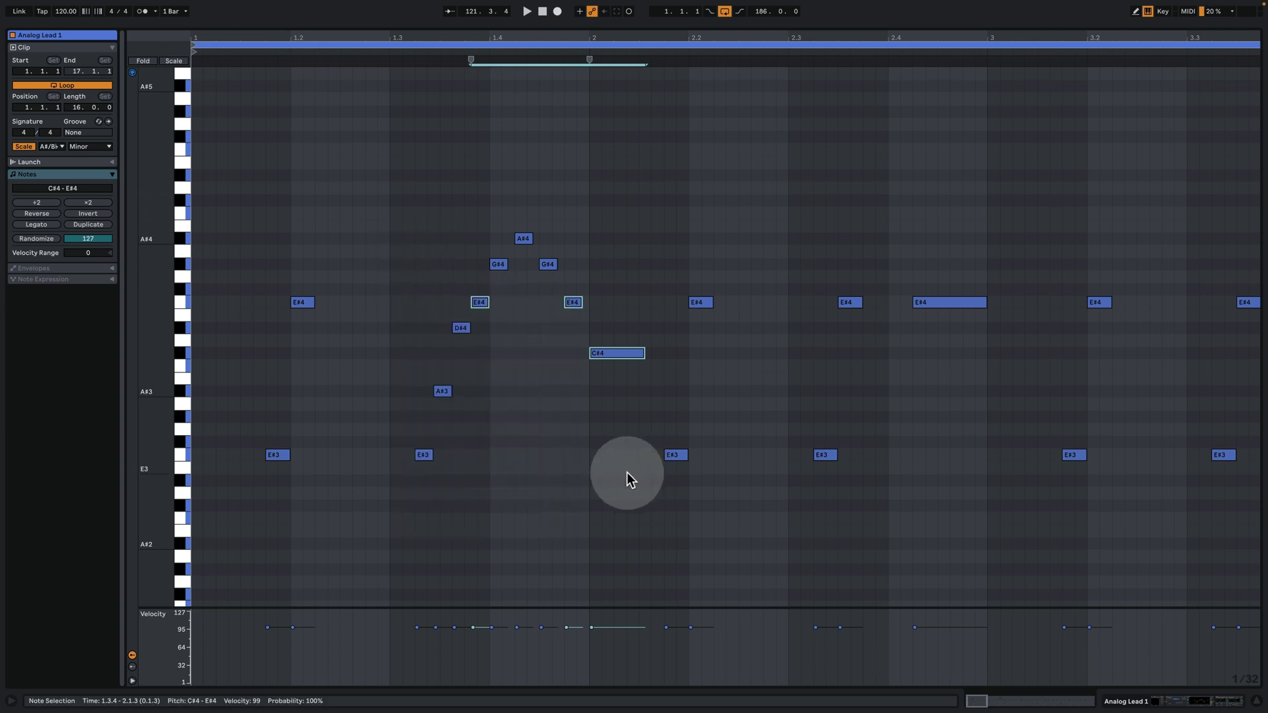
pyautogui.moveTo(497, 49); pyautogui.dragTo(453, 99)
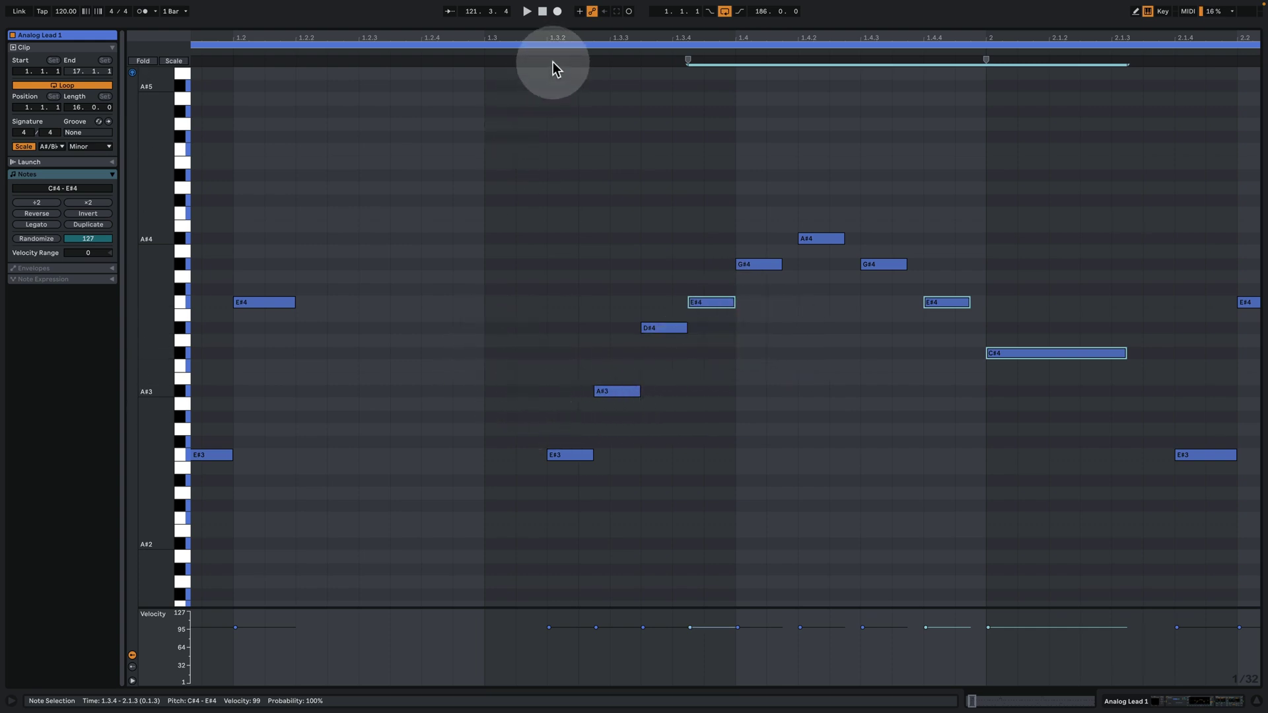
# Play the Analog Lead 1 clip with the metronome switched on briefly and off again
pyautogui.moveTo(546, 37); pyautogui.dragTo(546, 16)
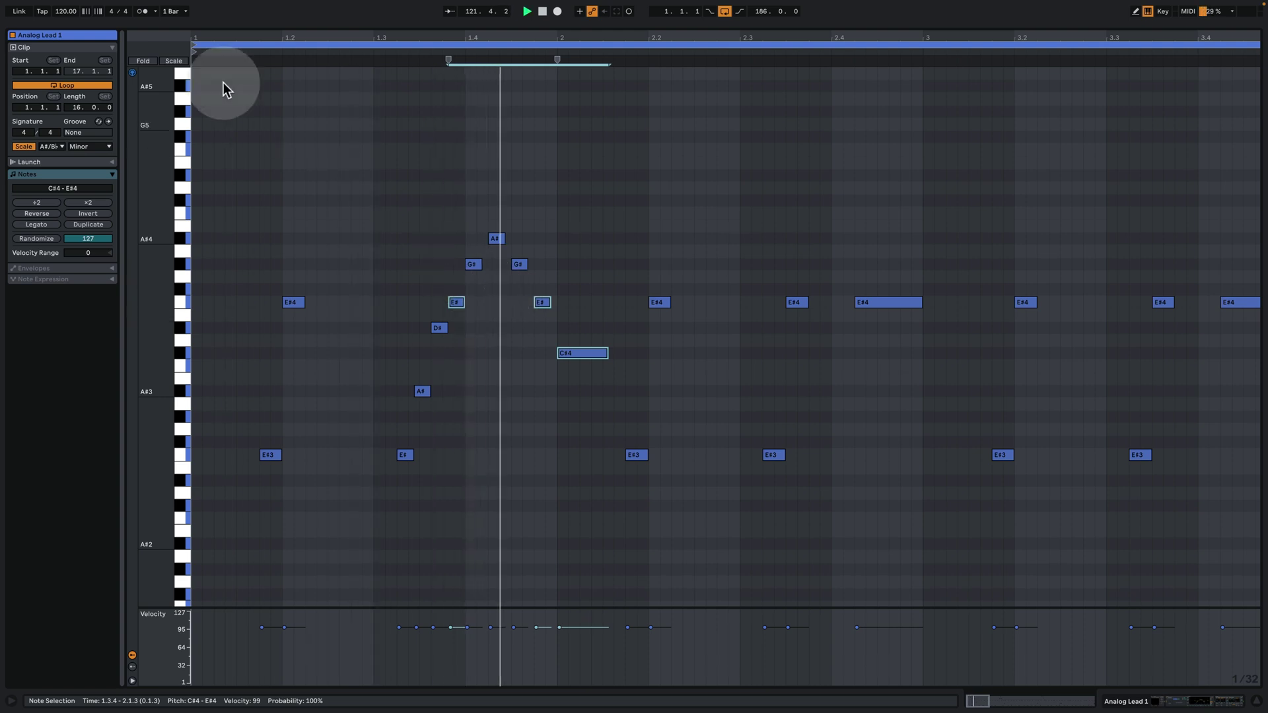
pyautogui.click(138, 12)
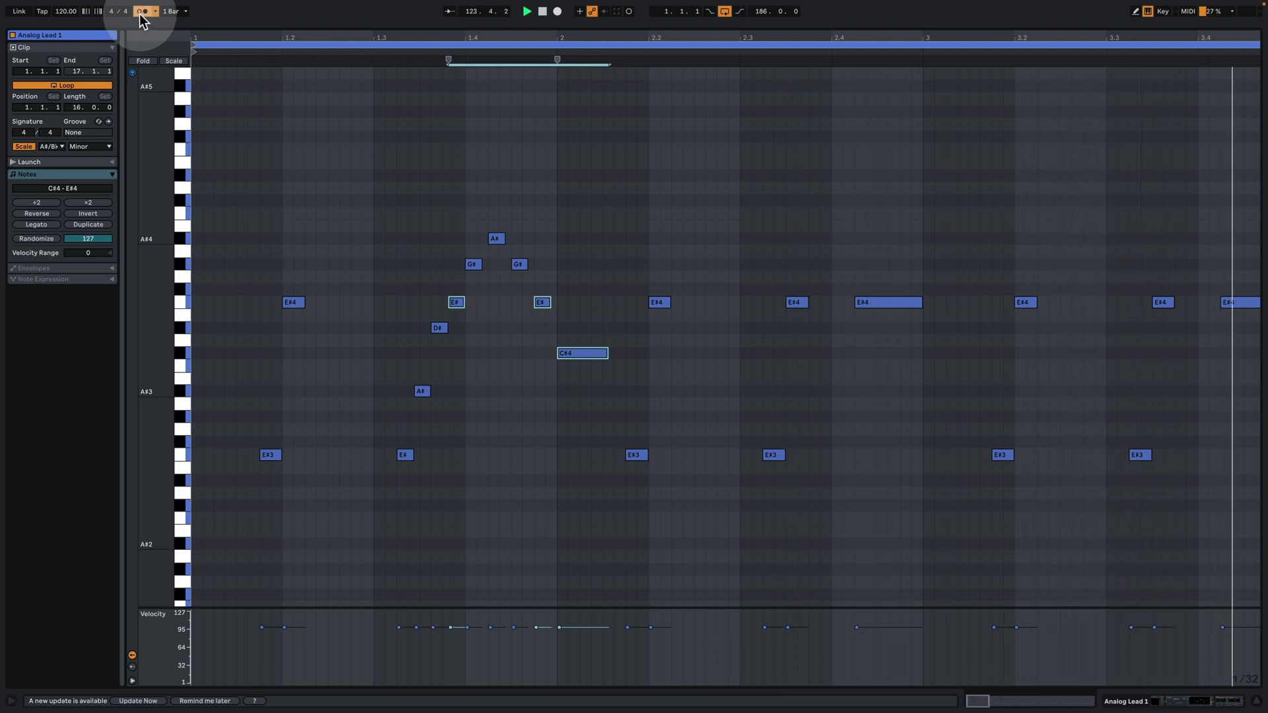
pyautogui.click(140, 13)
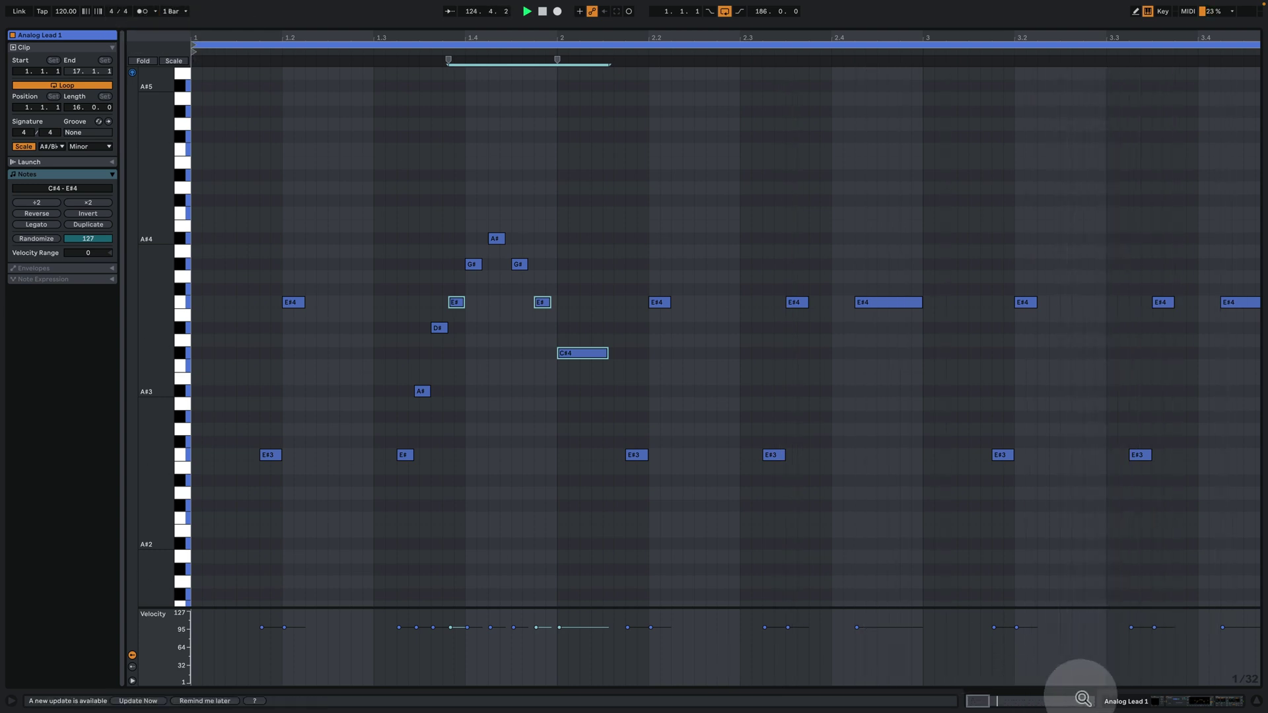
# Return to the arrangement, clear the solos, play the full mix from the drop at bar 121, and show Analog Lead 1's devices
pyautogui.click(1162, 699)
pyautogui.scroll(3, 891, 165)
pyautogui.press('space')
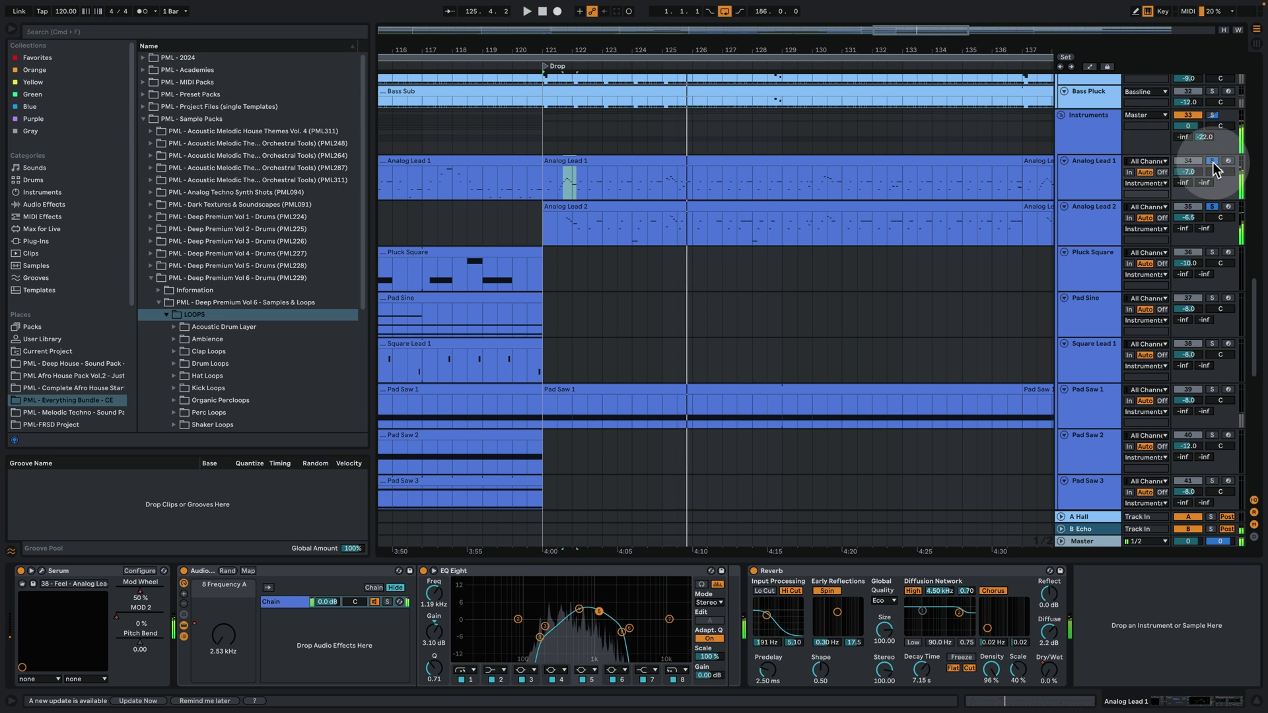
pyautogui.click(545, 136)
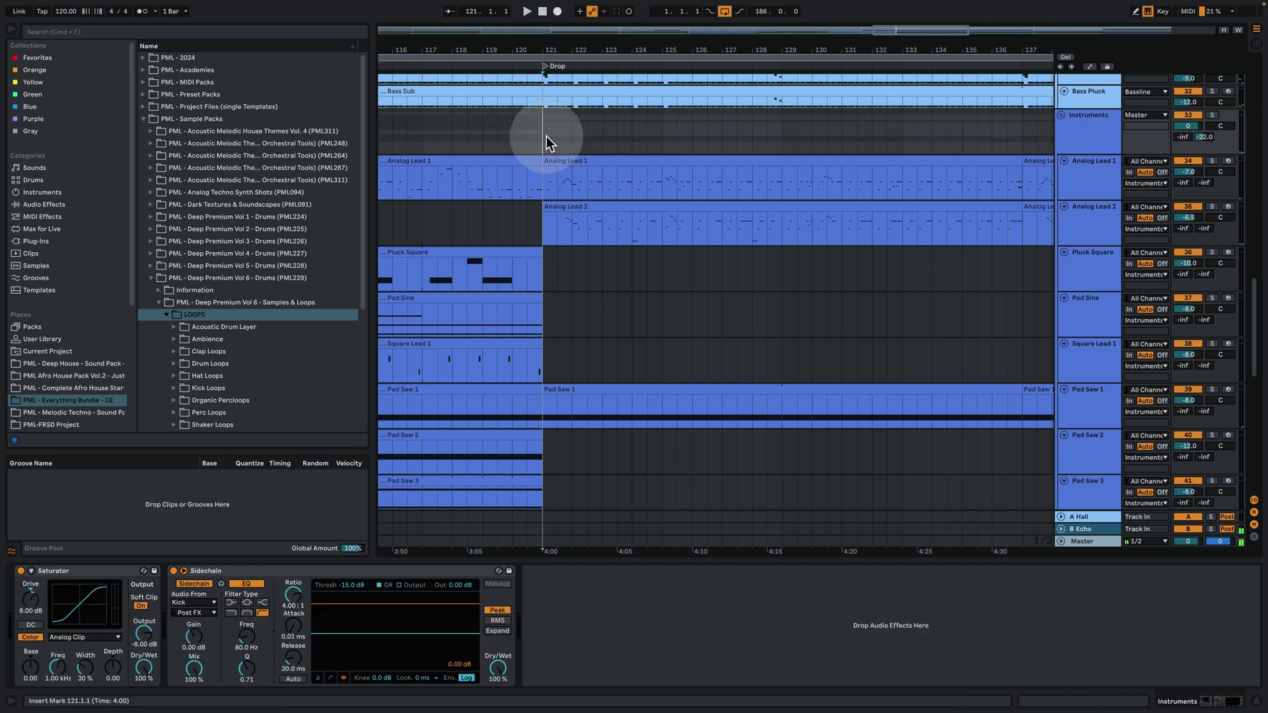
pyautogui.press('space')
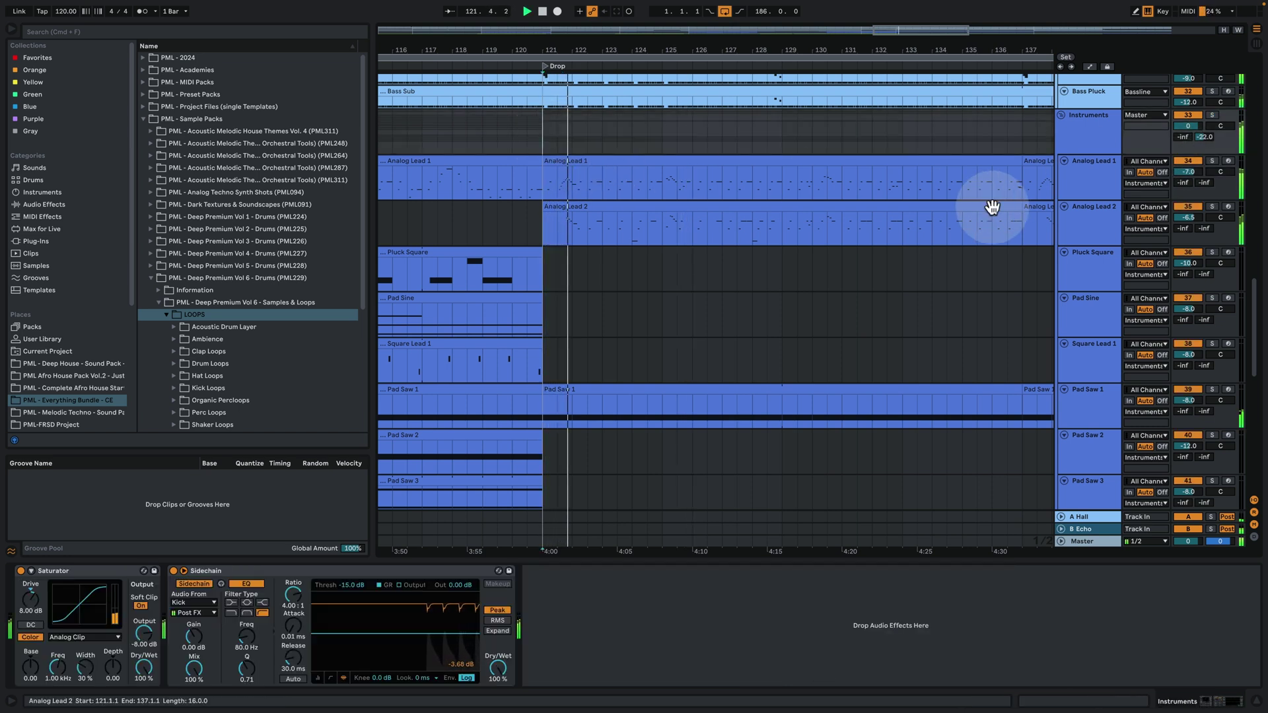
pyautogui.click(1097, 177)
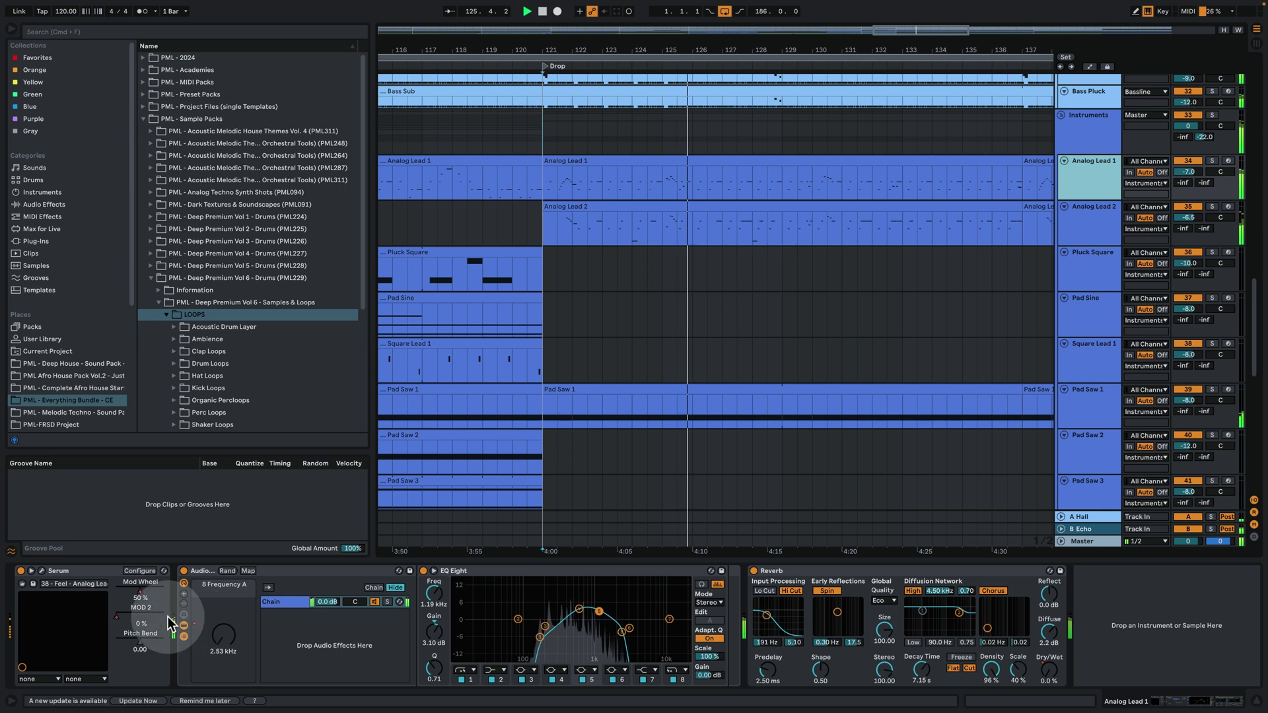
pyautogui.press('space')
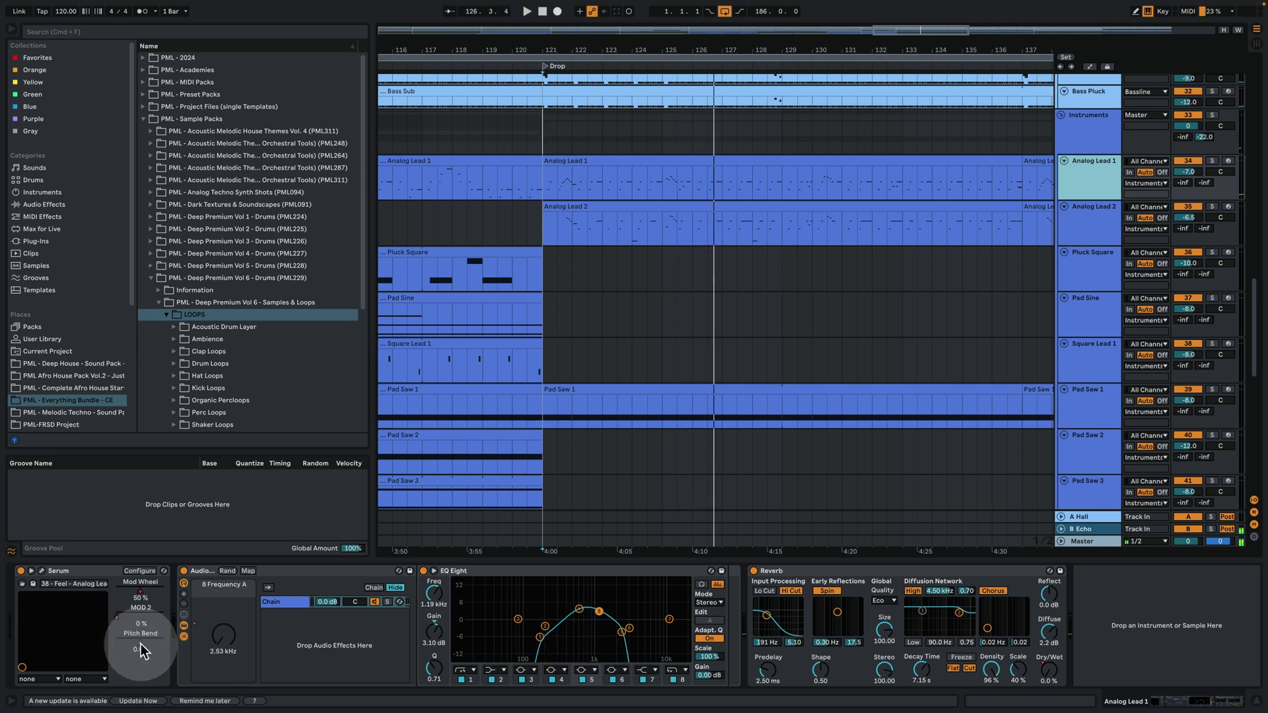
# Play the drop while moving Analog Lead 1's modulation controls, and examine its Serum oscillator, effects and matrix pages
pyautogui.press('space')
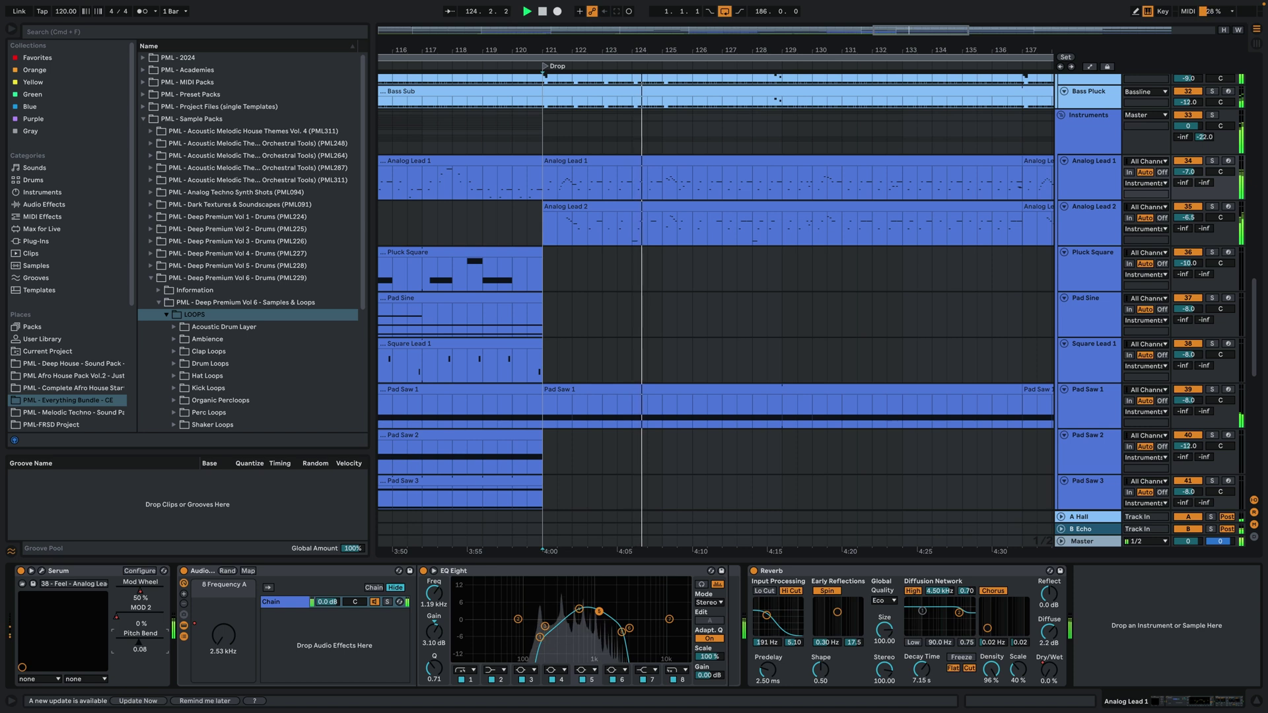
pyautogui.moveTo(149, 590); pyautogui.dragTo(183, 555)
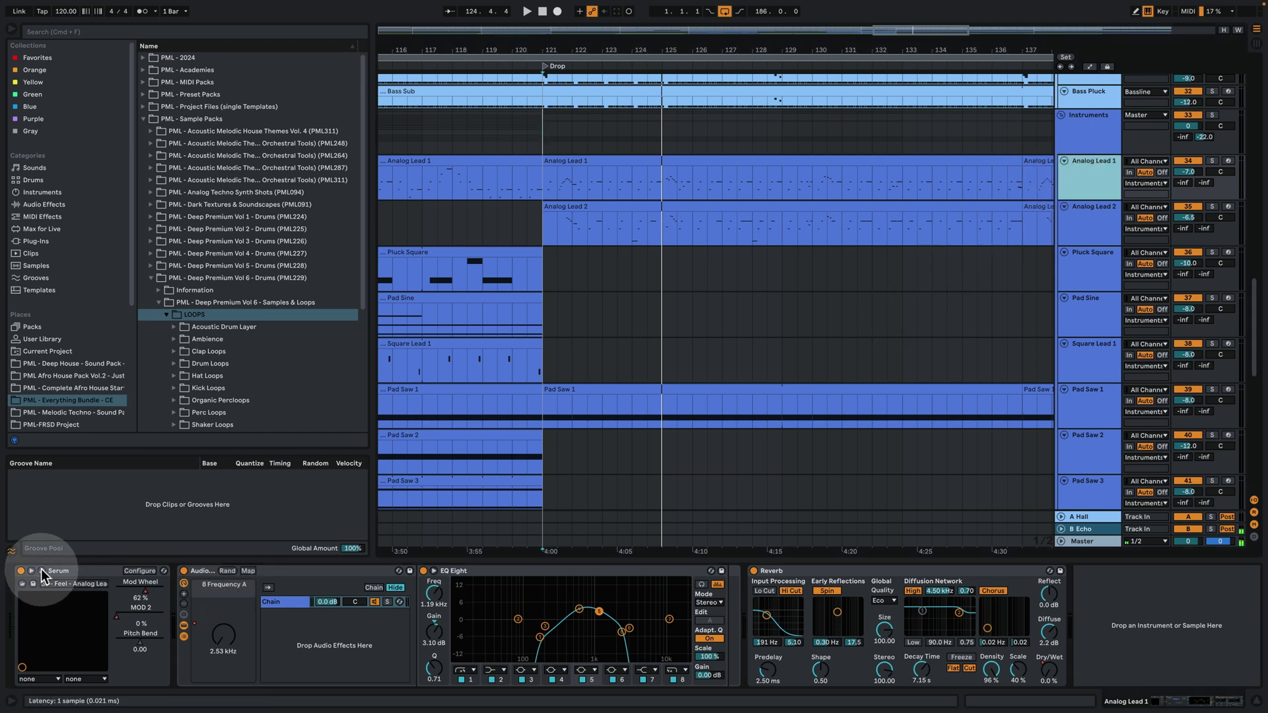
pyautogui.click(33, 584)
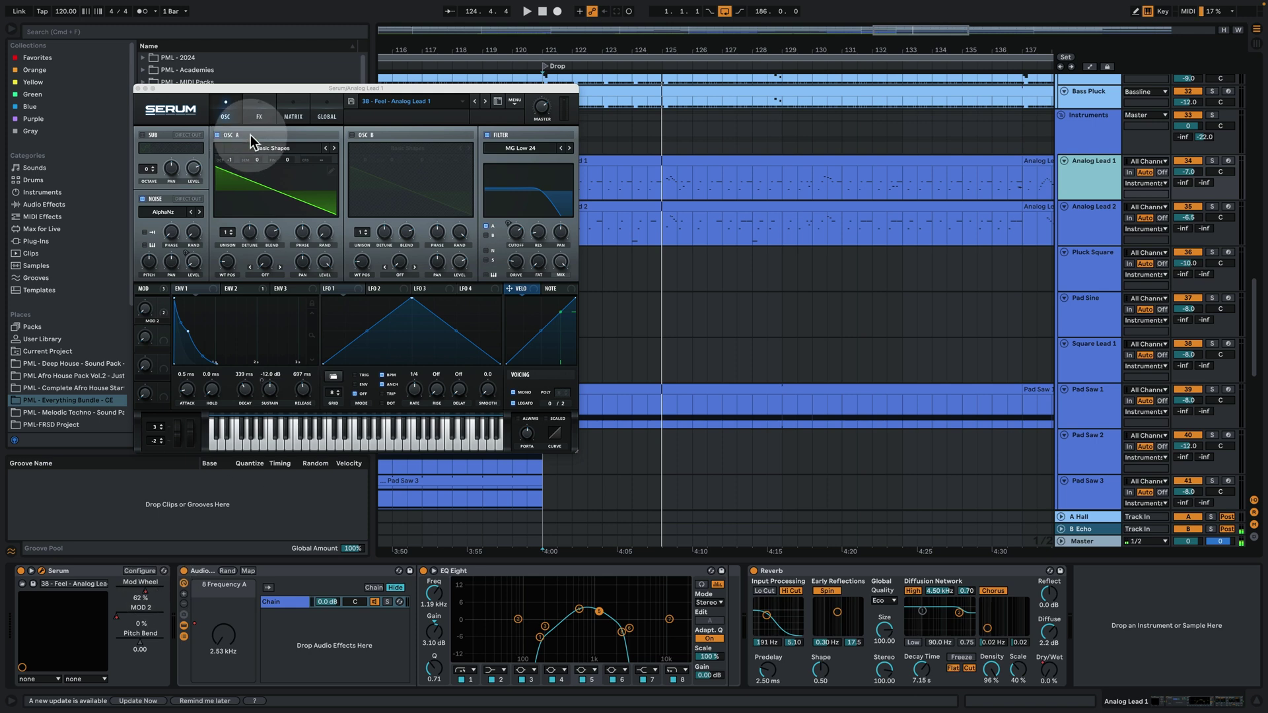
pyautogui.click(295, 103)
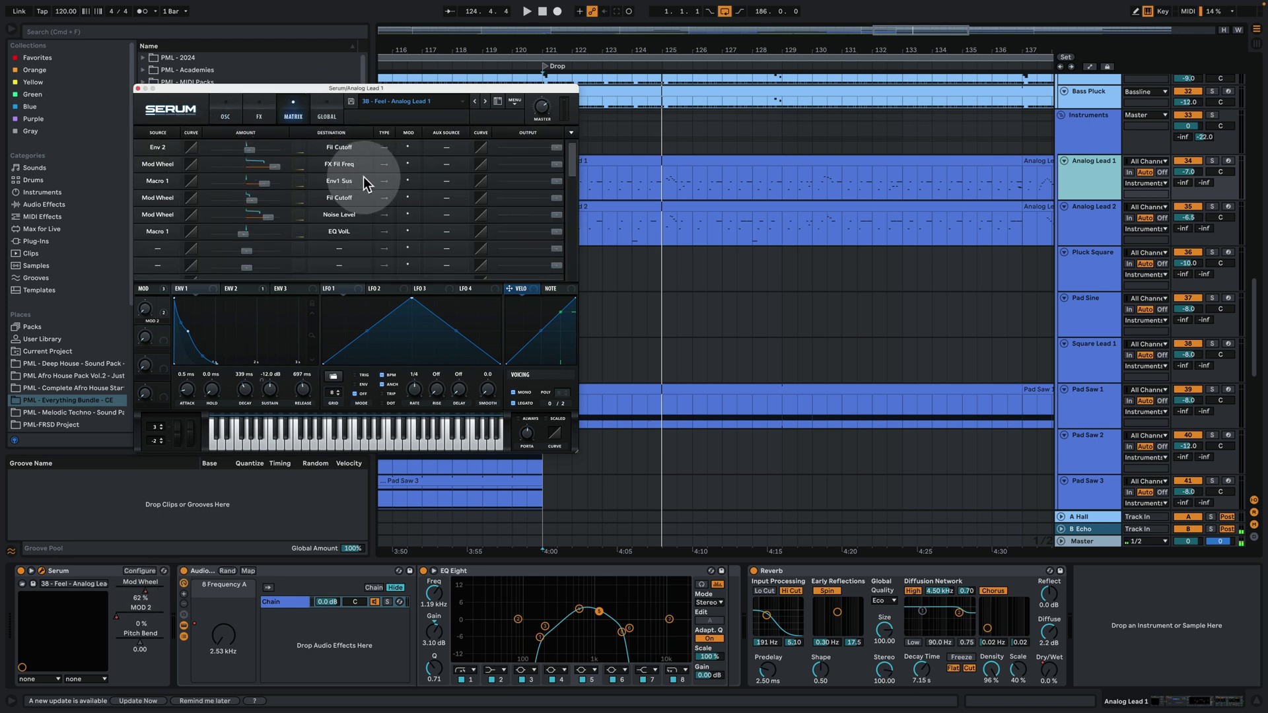
pyautogui.click(259, 111)
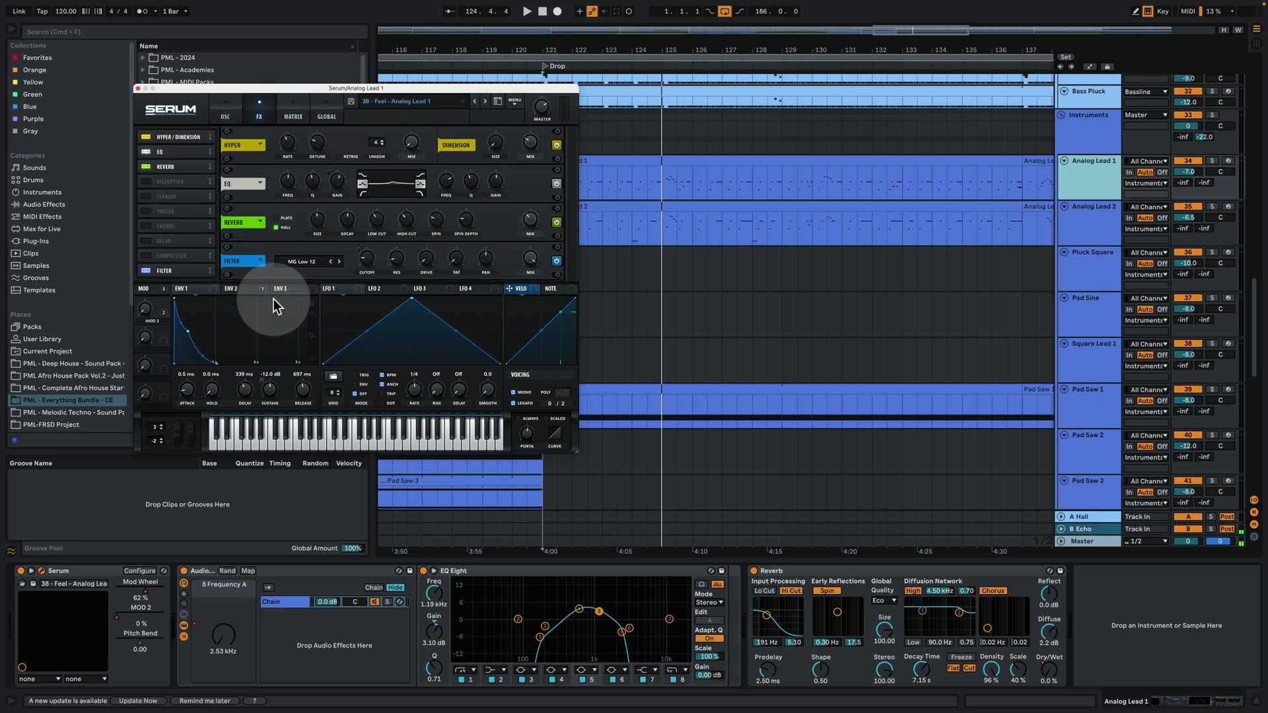
pyautogui.click(228, 111)
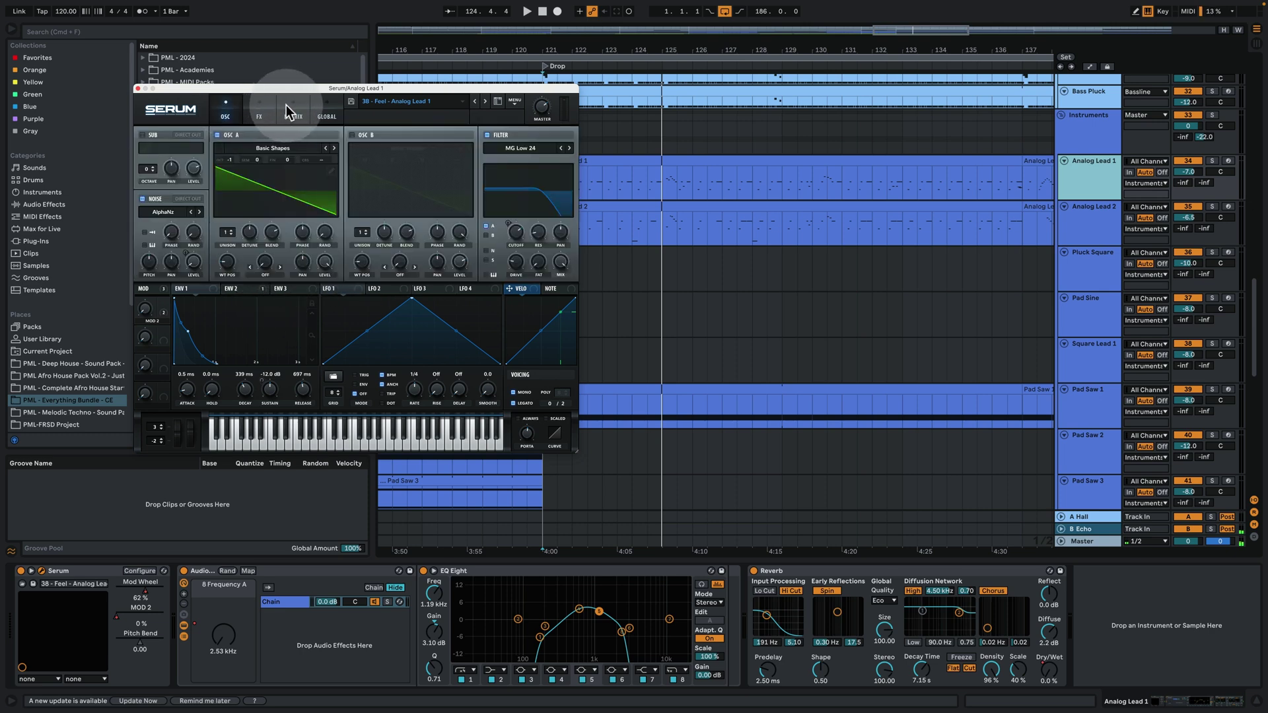
pyautogui.click(294, 111)
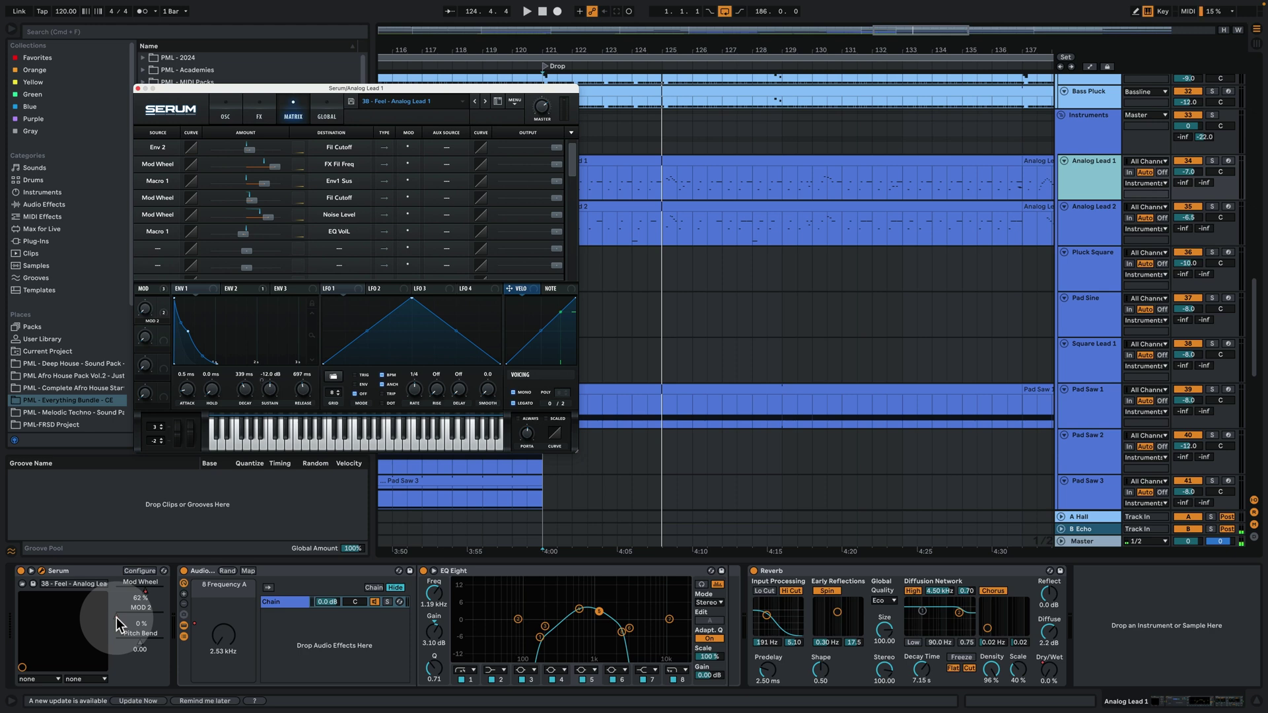
# Audition Analog Lead 1 with MOD 2 at 100%, touch the rack's 8 Frequency A knob, and re-enable the overridden automation
pyautogui.press('space')
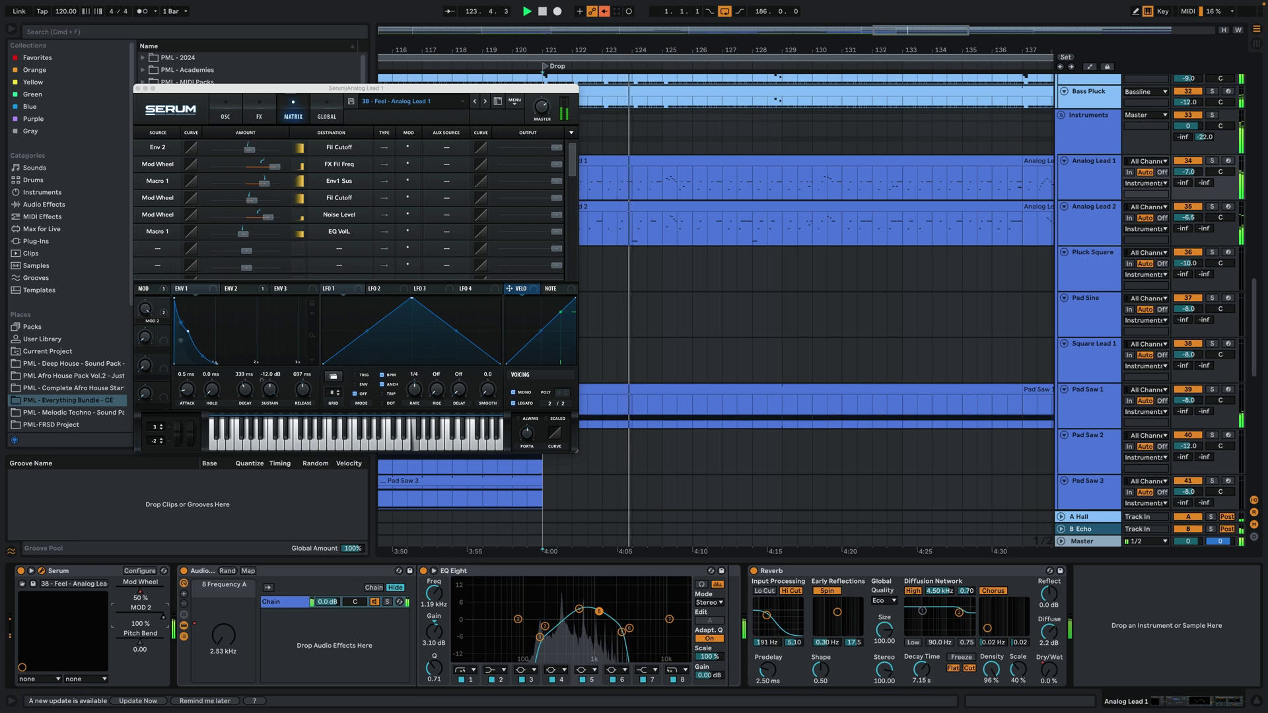
pyautogui.press('space')
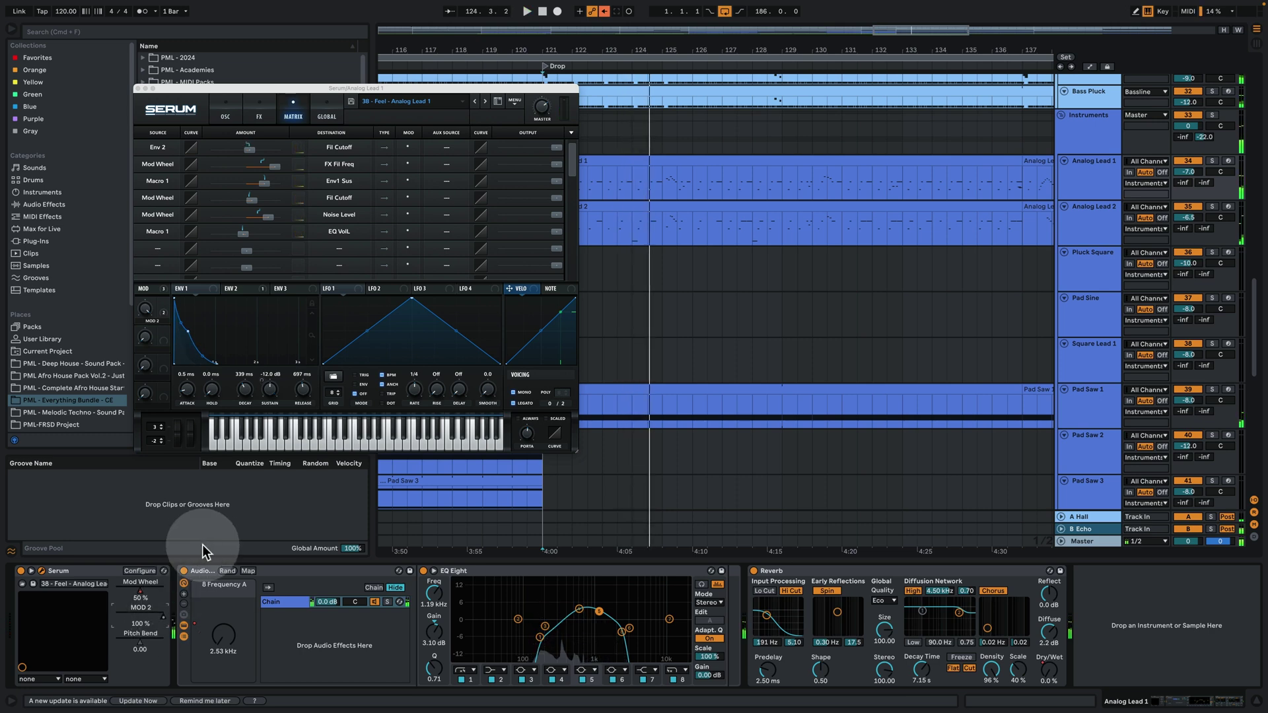
pyautogui.click(604, 11)
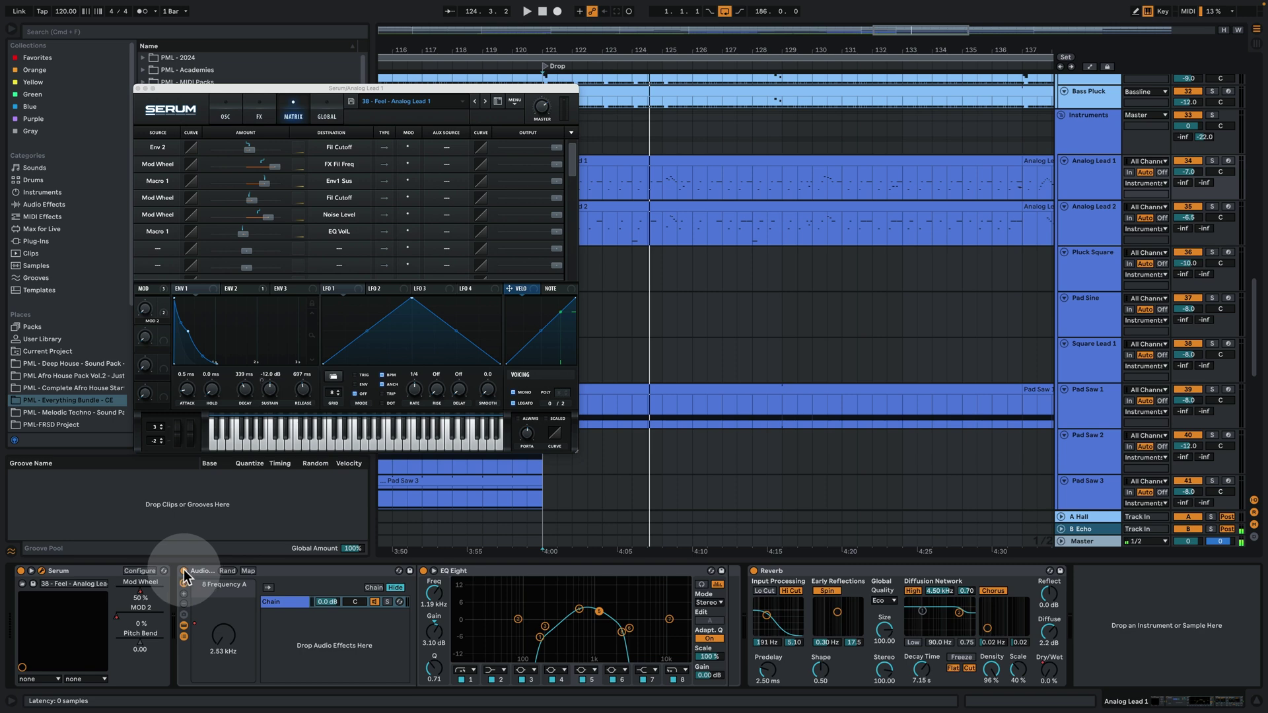
pyautogui.click(231, 641)
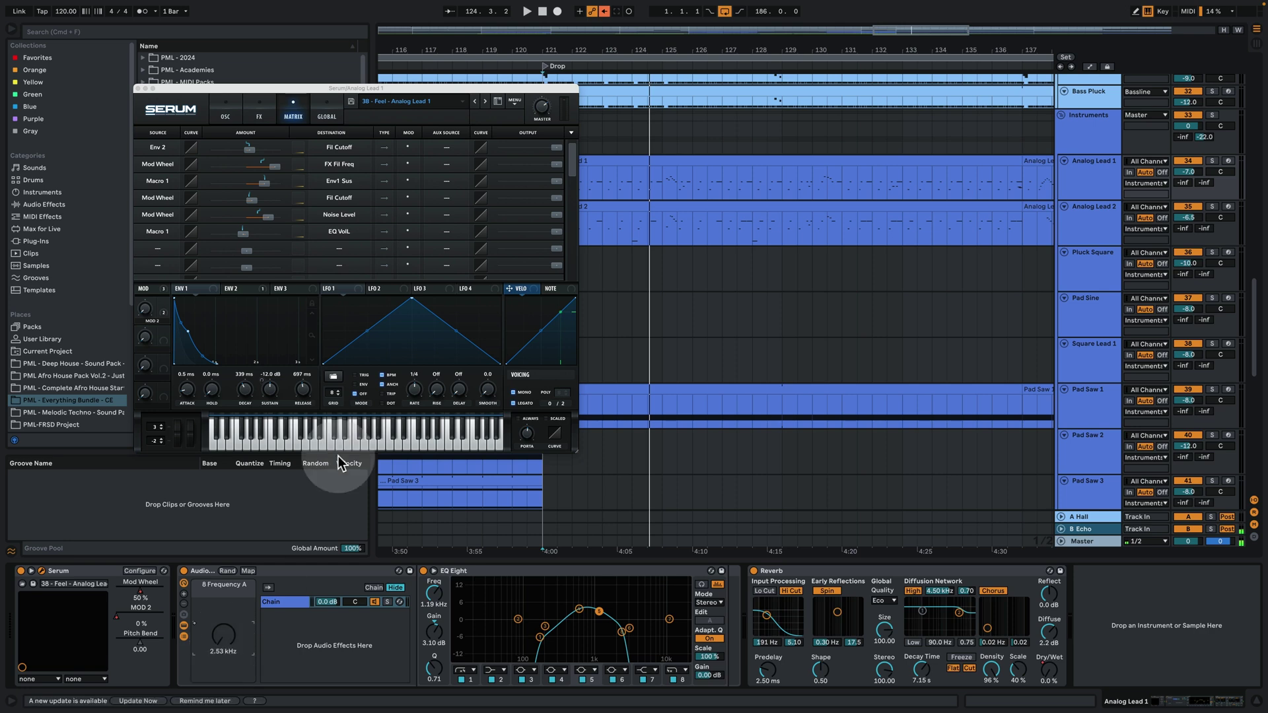
pyautogui.click(605, 11)
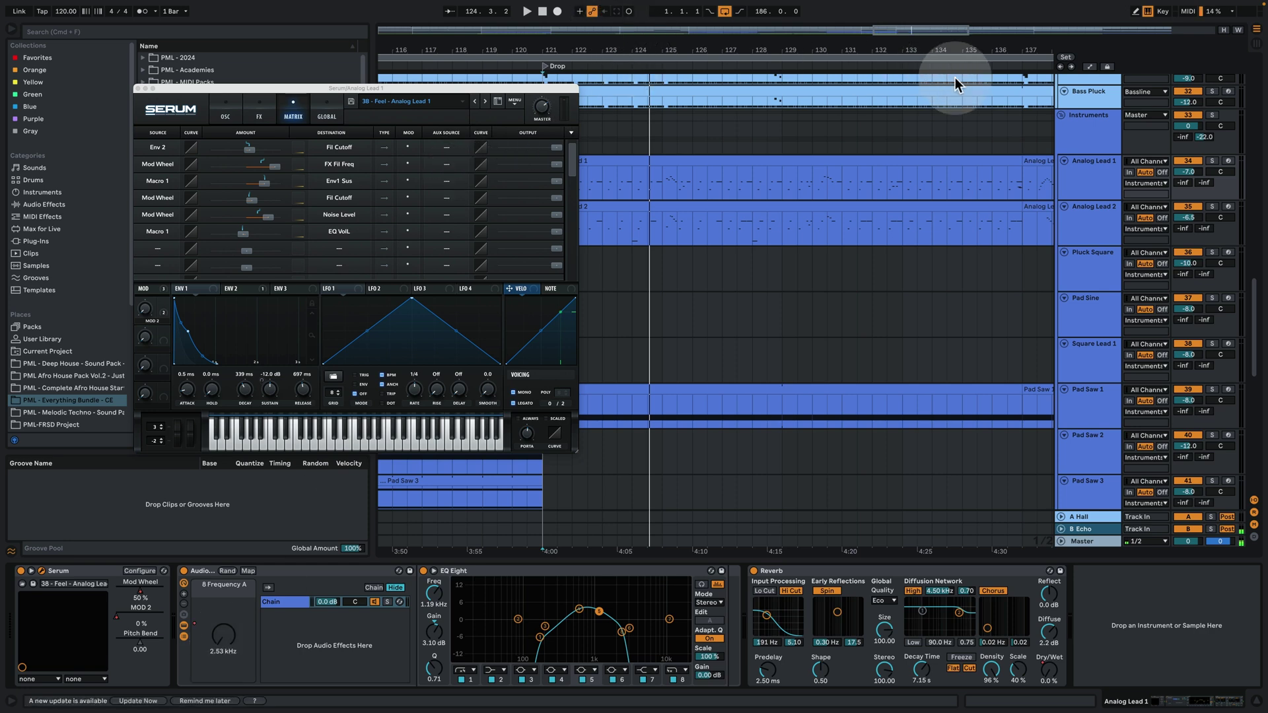
# Show the automation lanes and play the drop from bar 135 over Analog Lead 1's MOD 2 ramp
pyautogui.click(1090, 68)
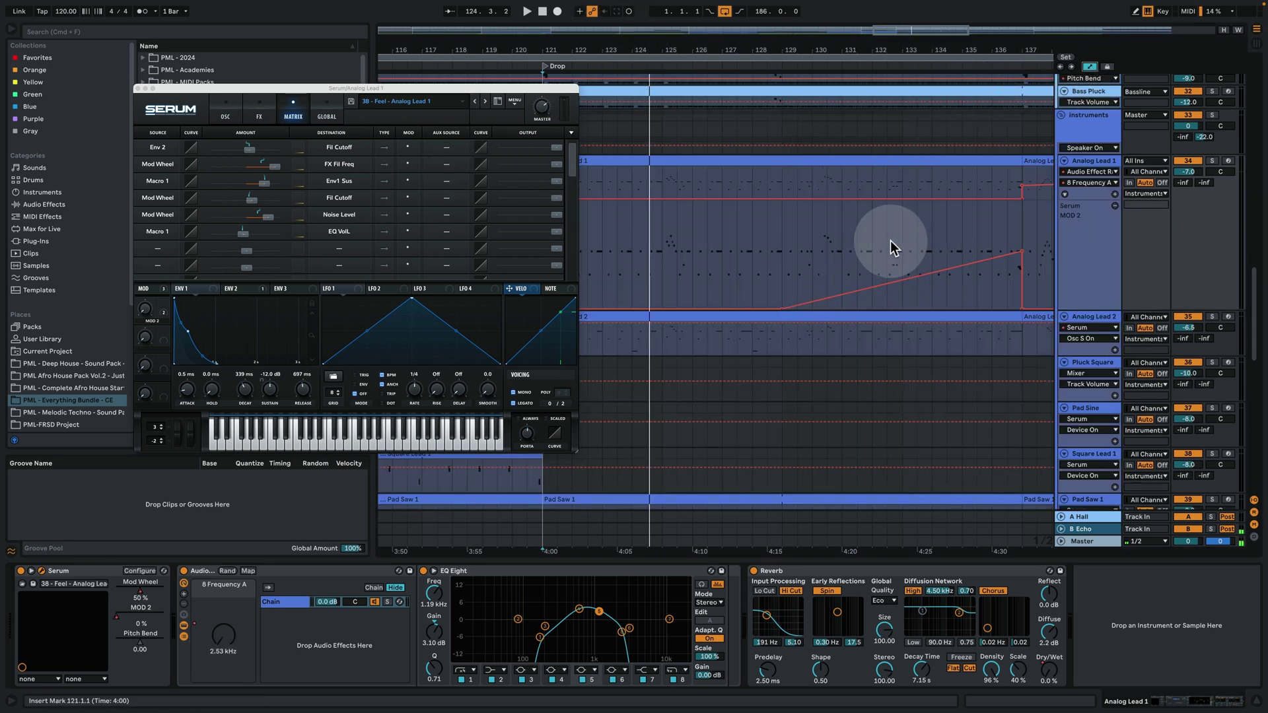
pyautogui.moveTo(859, 49)
pyautogui.mouseDown()
pyautogui.moveTo(859, 10)
pyautogui.moveTo(859, 32)
pyautogui.mouseUp()
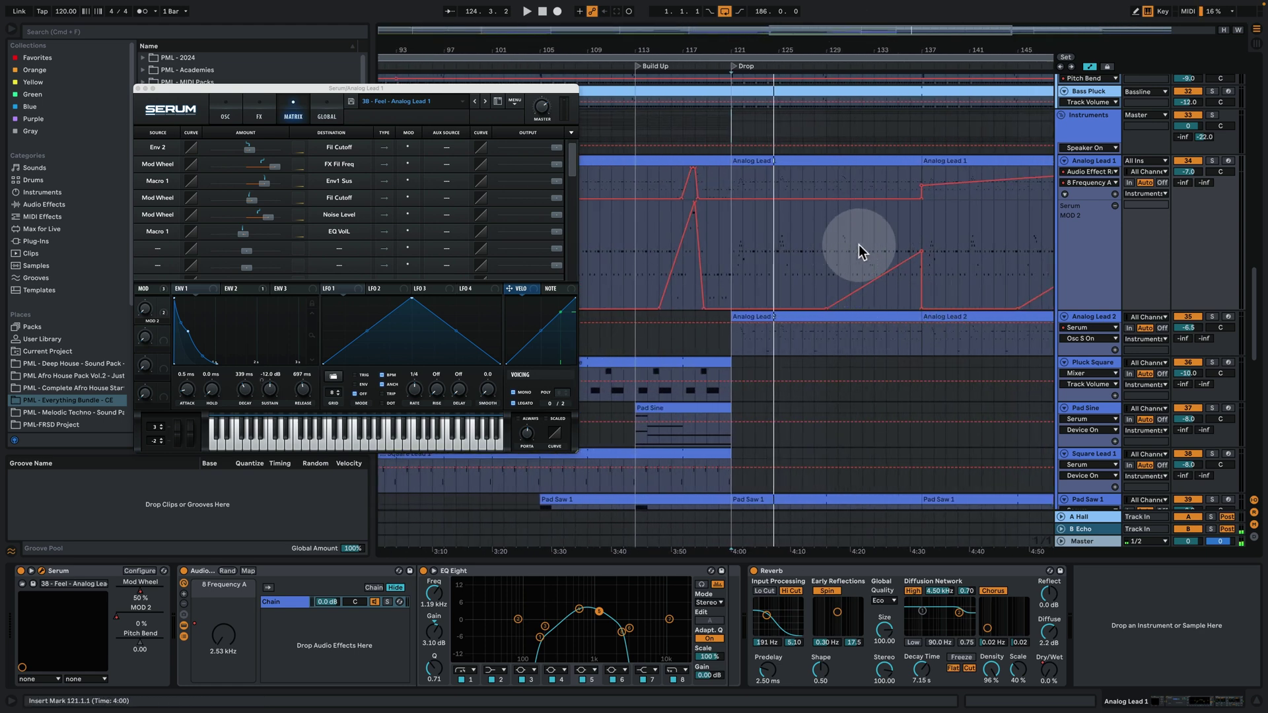
pyautogui.click(838, 263)
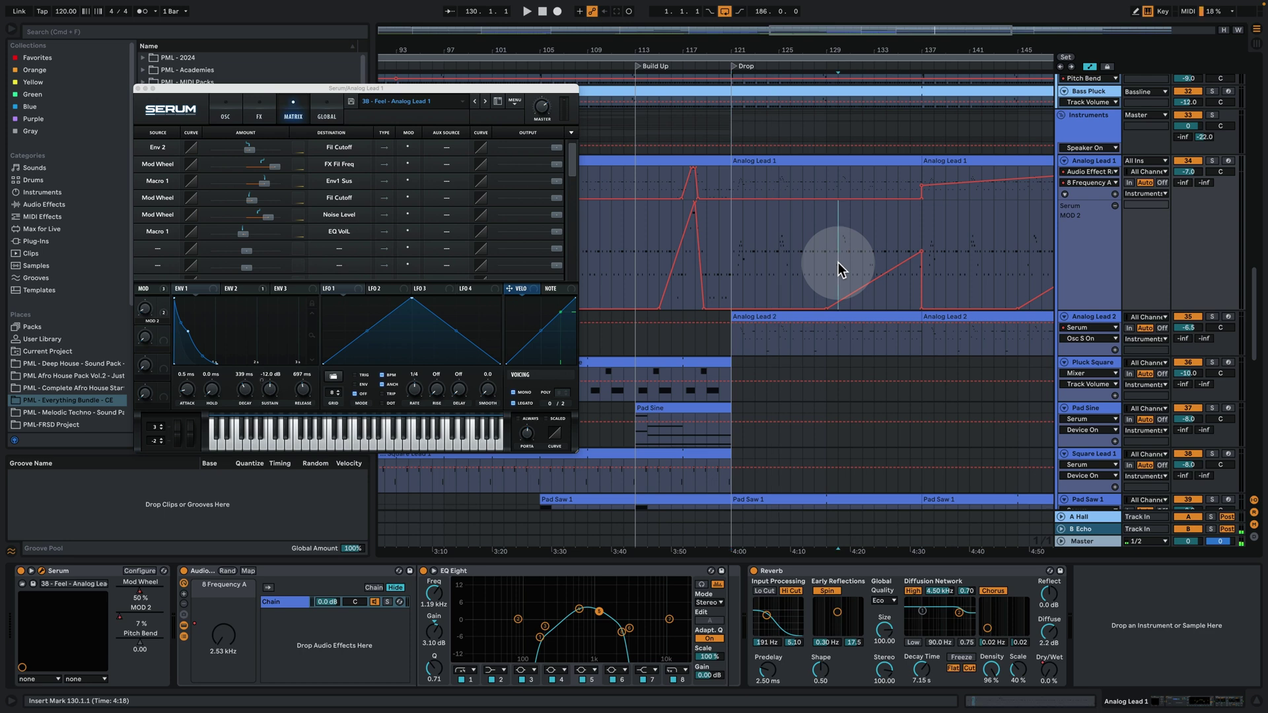
pyautogui.click(826, 259)
pyautogui.click(868, 247)
pyautogui.press('space')
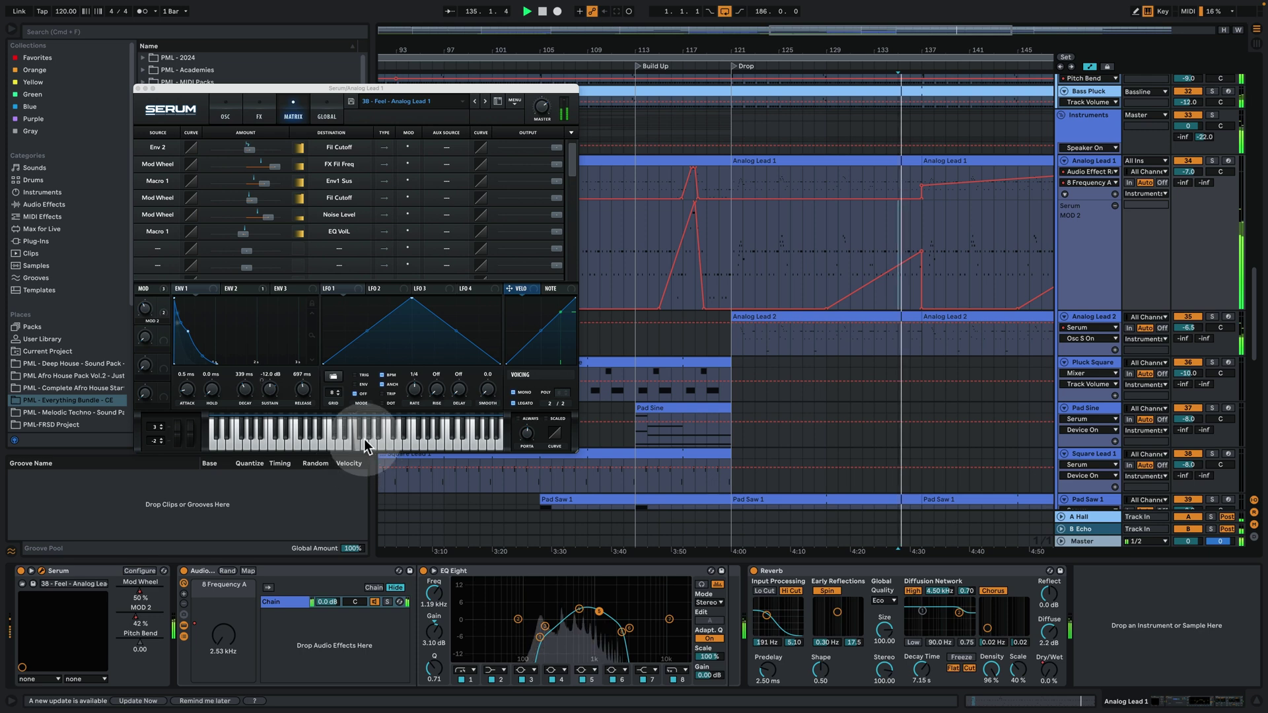
pyautogui.click(911, 225)
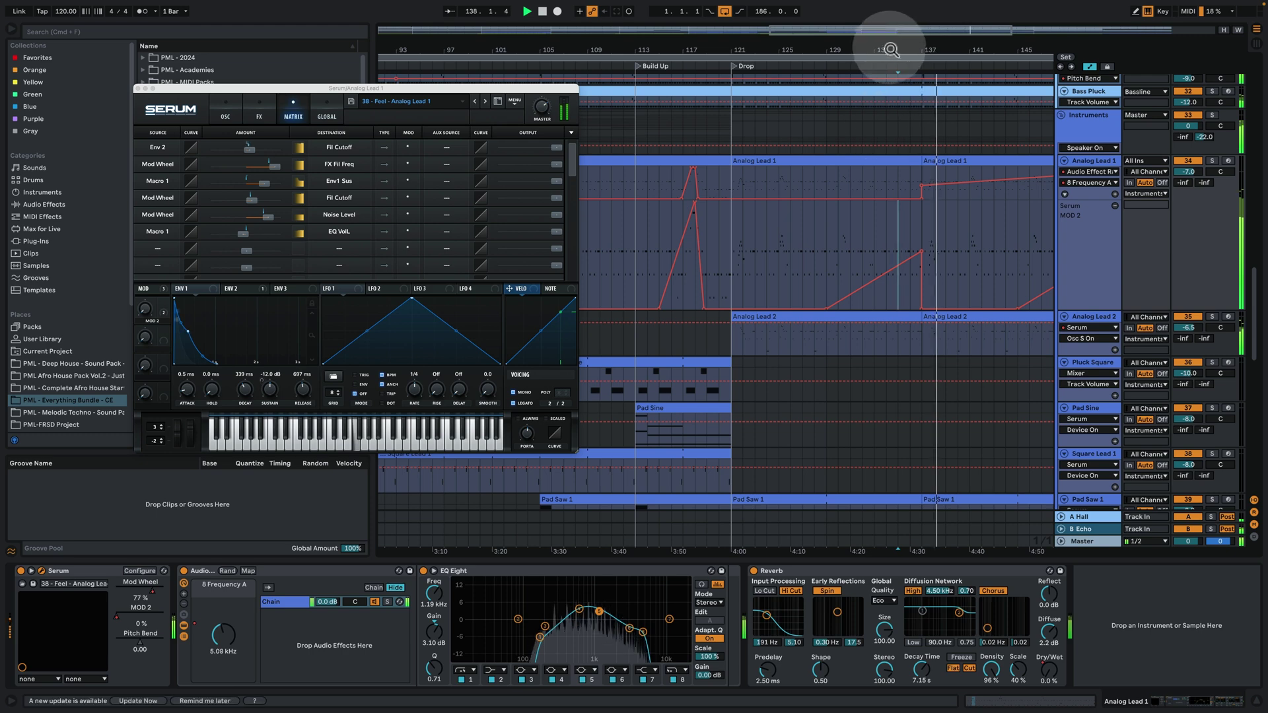
# Enlarge Analog Lead 1's 8 Frequency A automation lane and audition the filter rise leading up to the Outro
pyautogui.moveTo(886, 34); pyautogui.dragTo(887, 20)
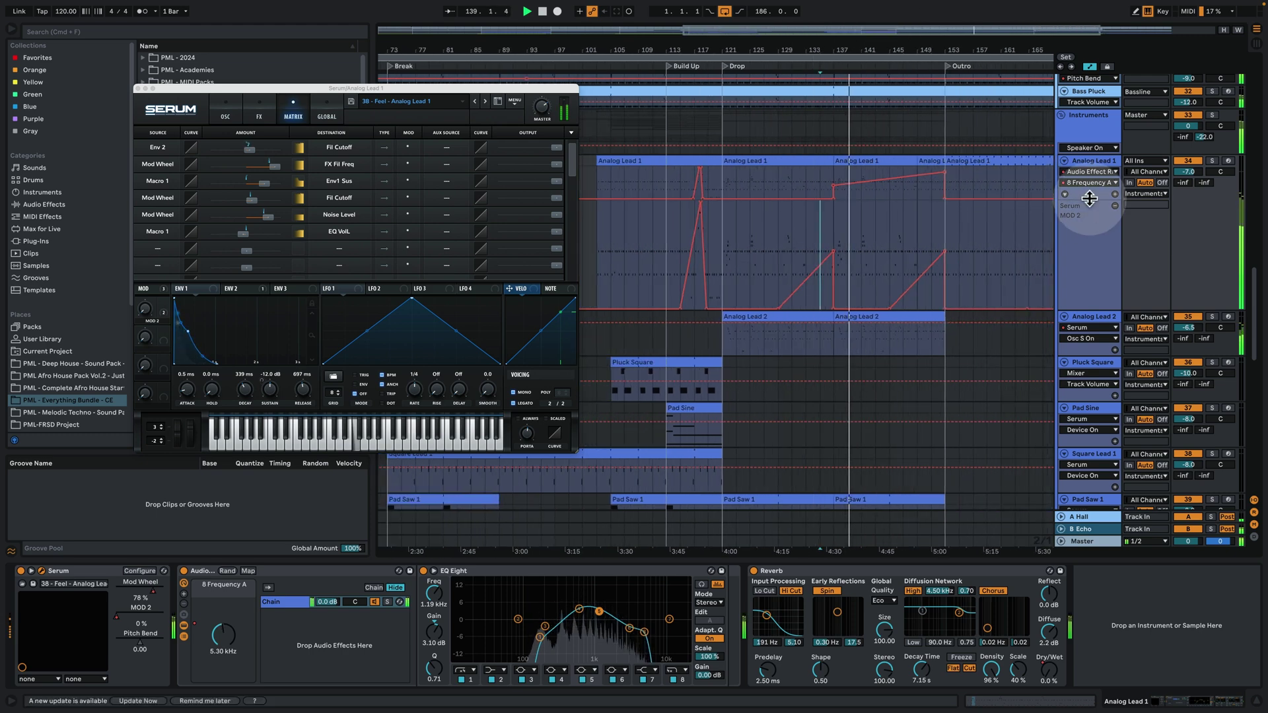
pyautogui.moveTo(1084, 192); pyautogui.dragTo(1095, 286)
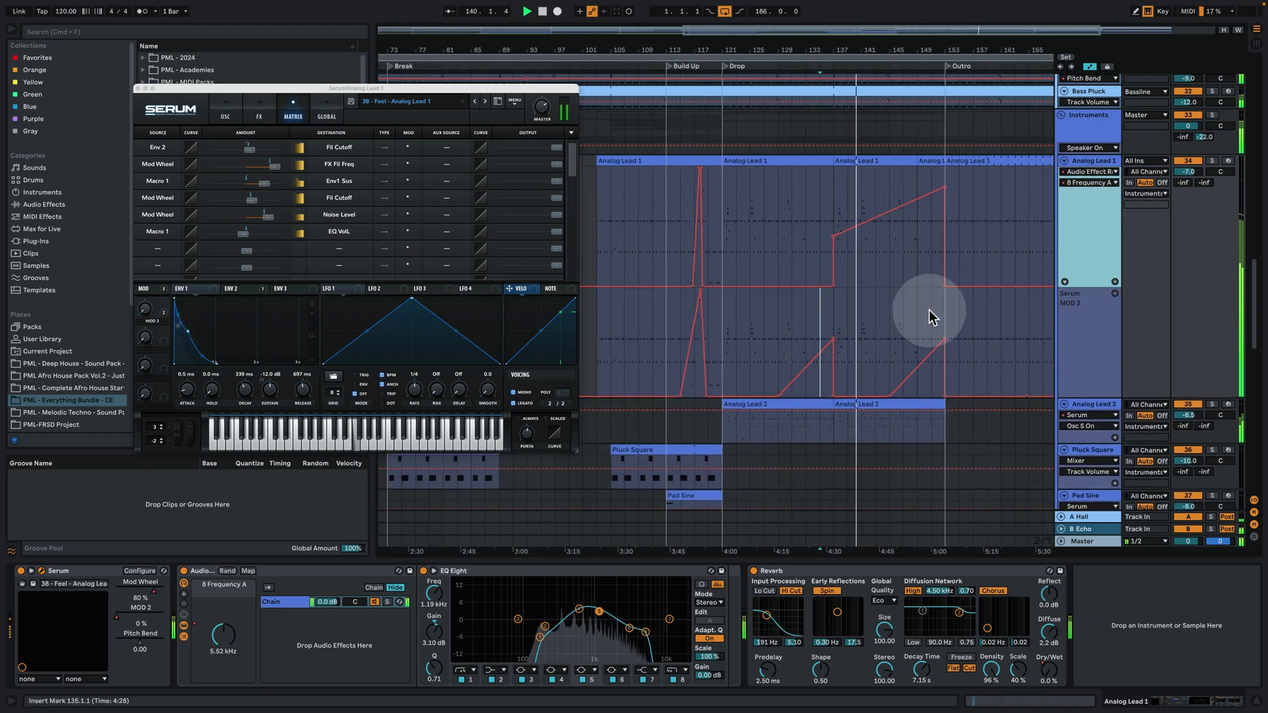
pyautogui.click(918, 253)
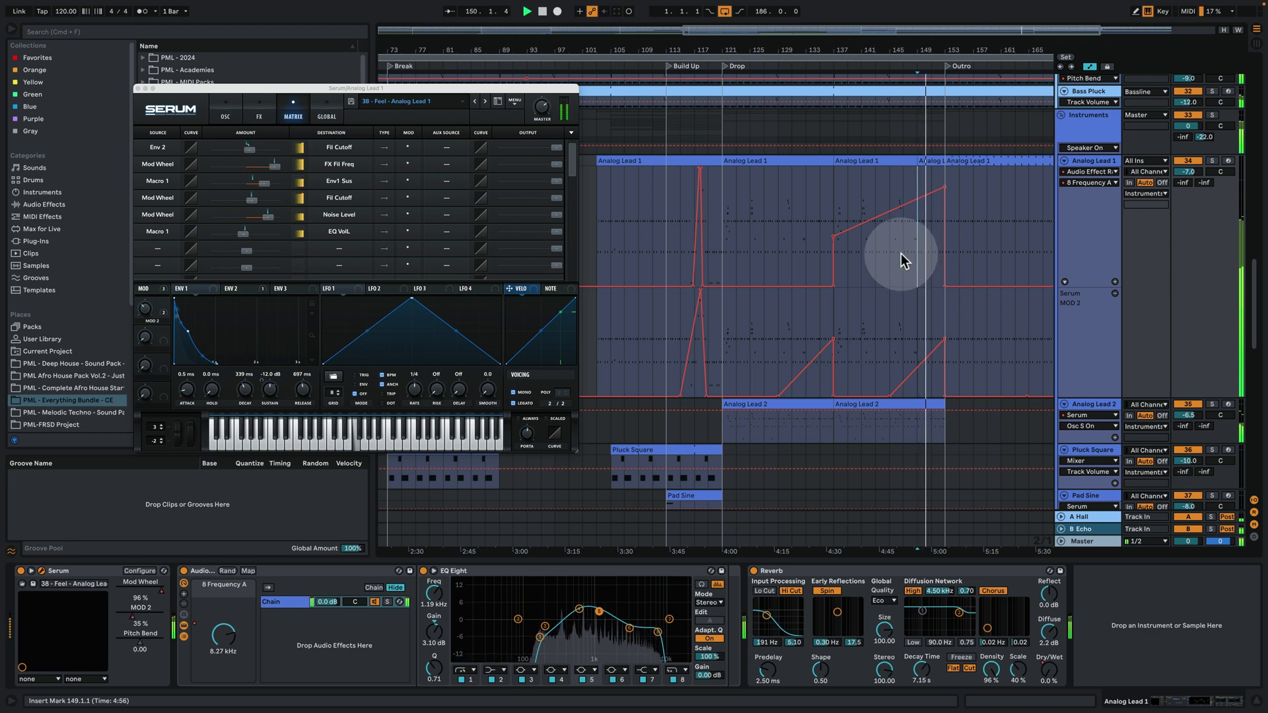
pyautogui.moveTo(877, 54); pyautogui.dragTo(877, 42)
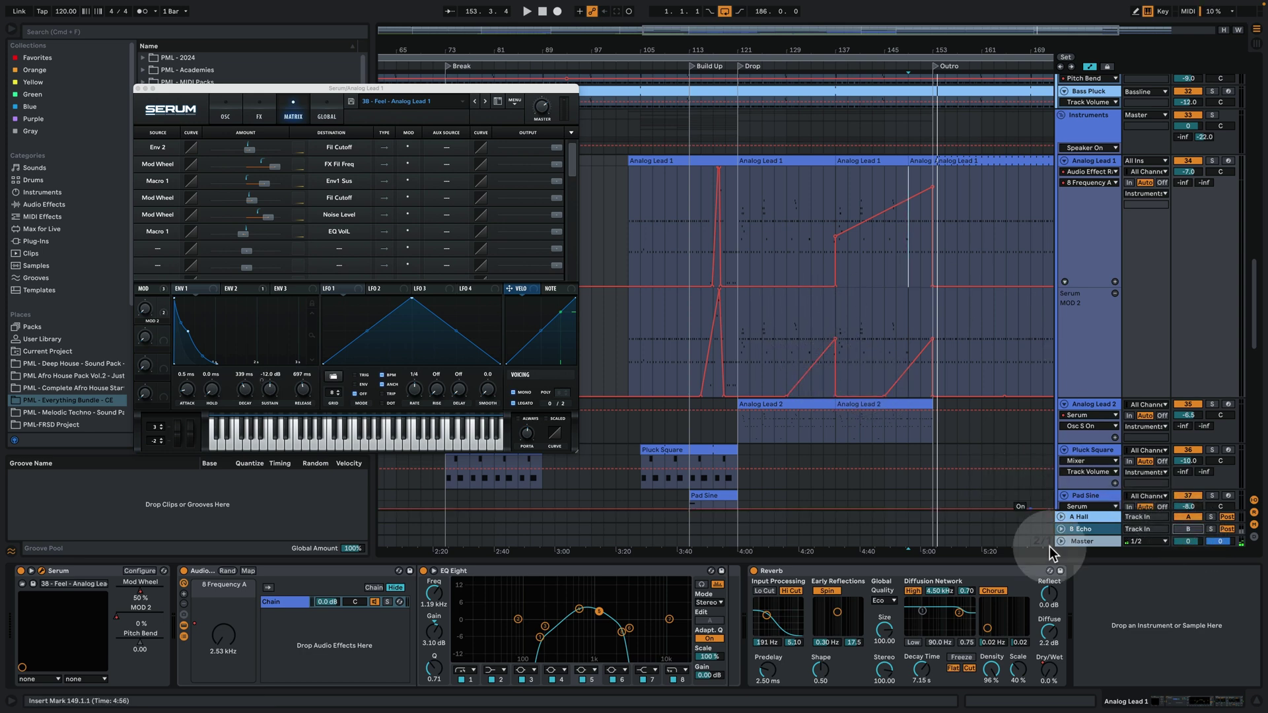
# Close the Serum window, solo Pad Saw 1, and examine the notes in its clip at the drop
pyautogui.click(138, 89)
pyautogui.scroll(-5, 629, 337)
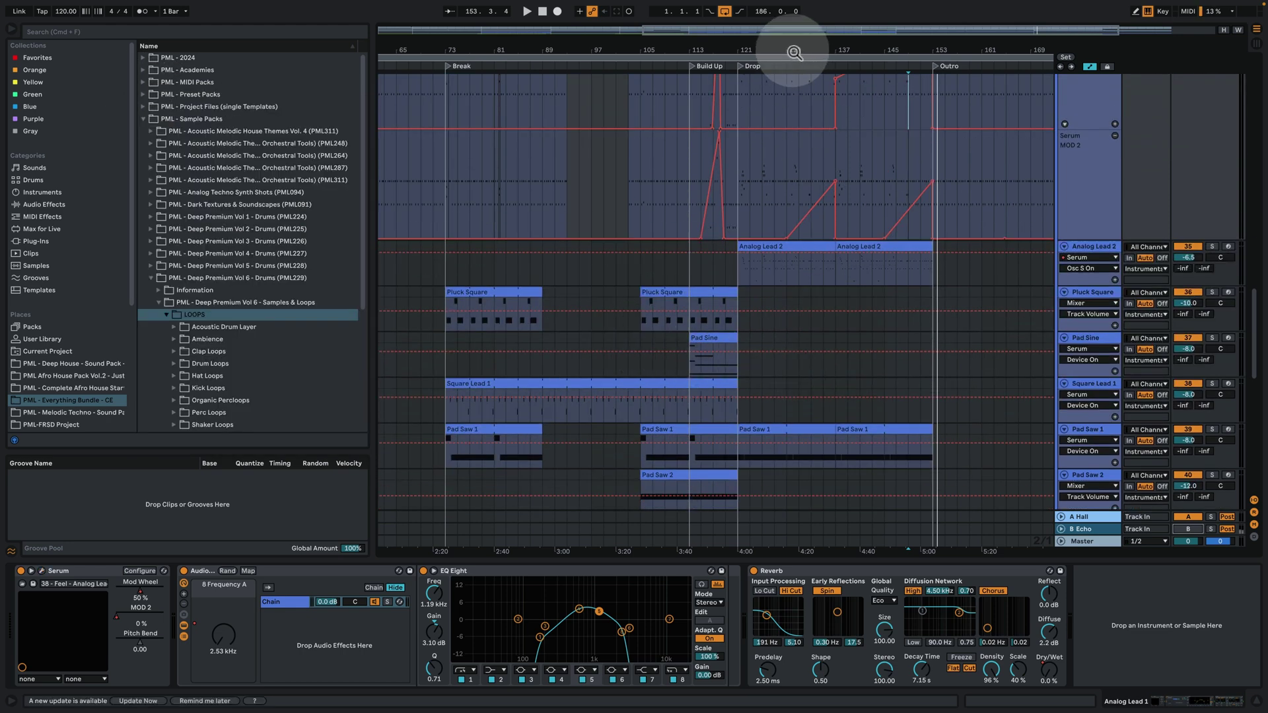
pyautogui.moveTo(793, 50); pyautogui.dragTo(759, 231)
pyautogui.scroll(-3, 739, 318)
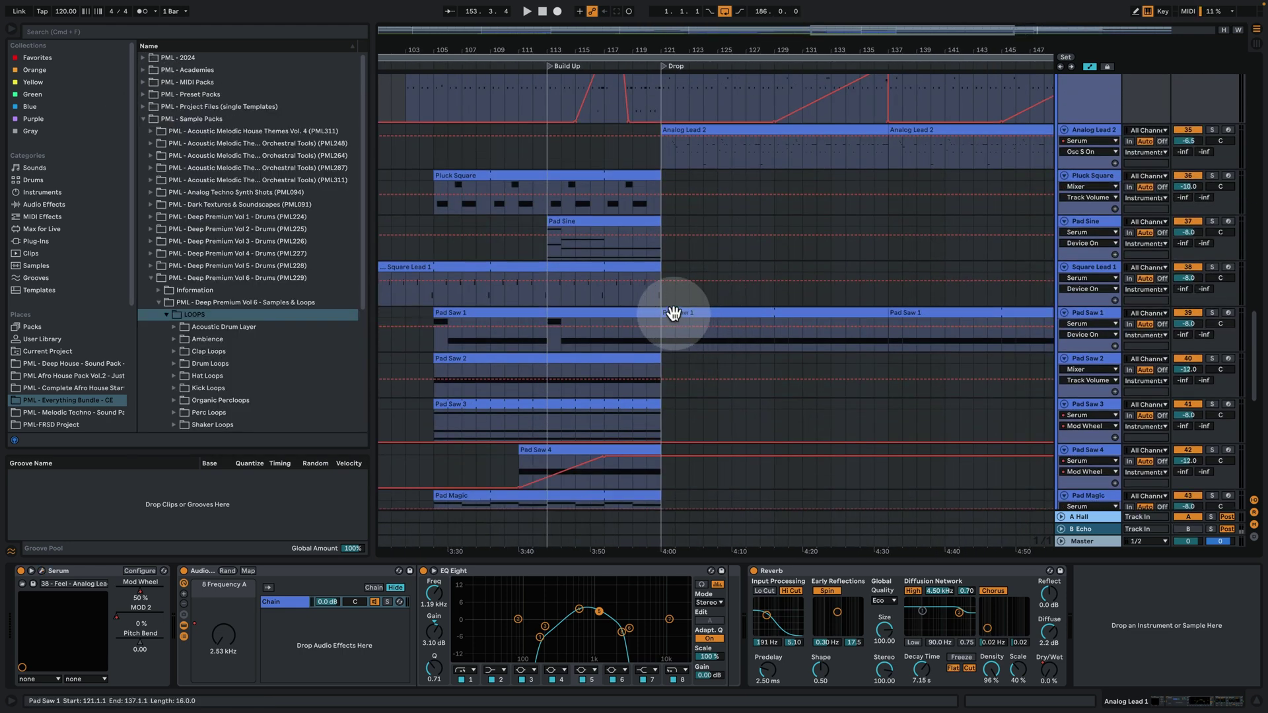
pyautogui.click(672, 313)
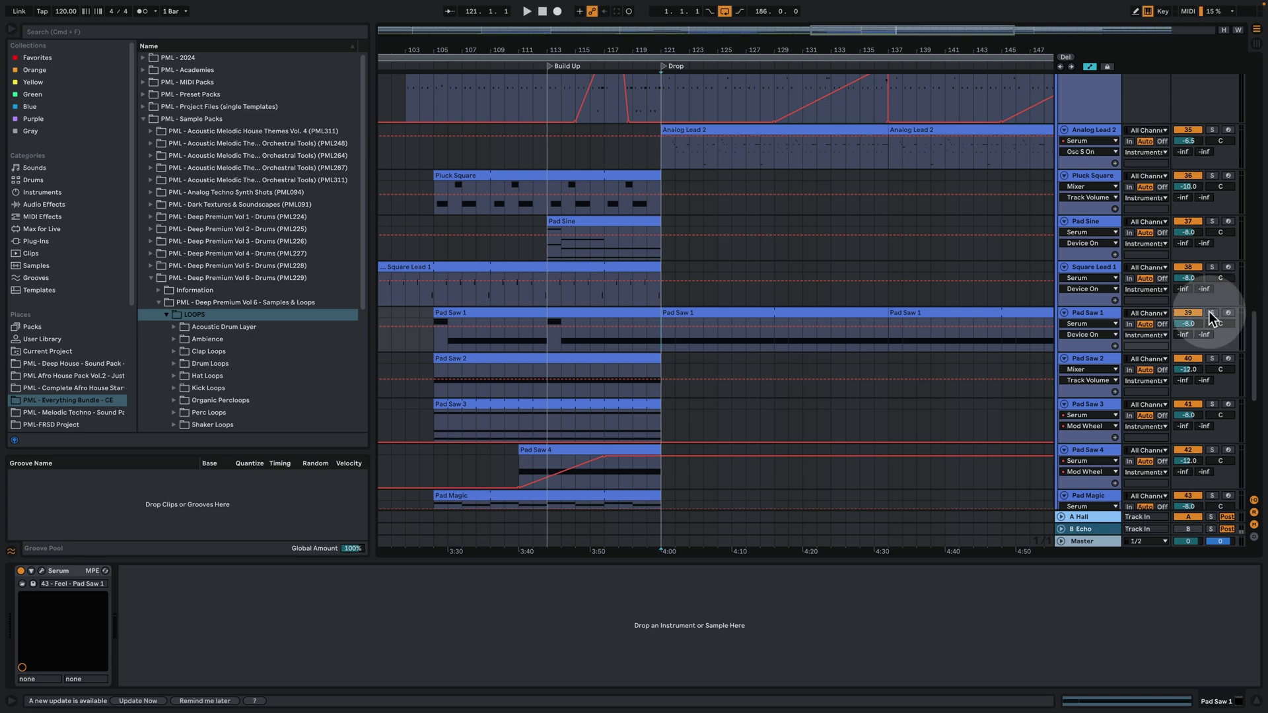
pyautogui.doubleClick(694, 310)
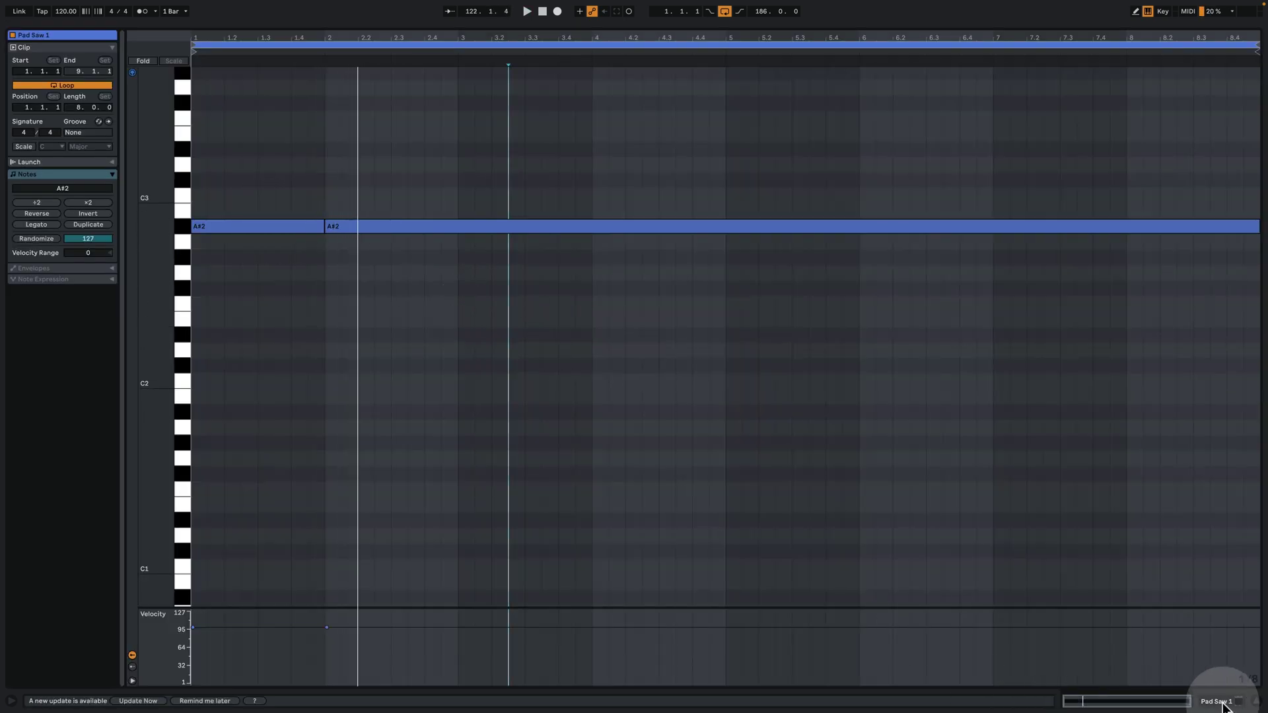
pyautogui.click(1215, 700)
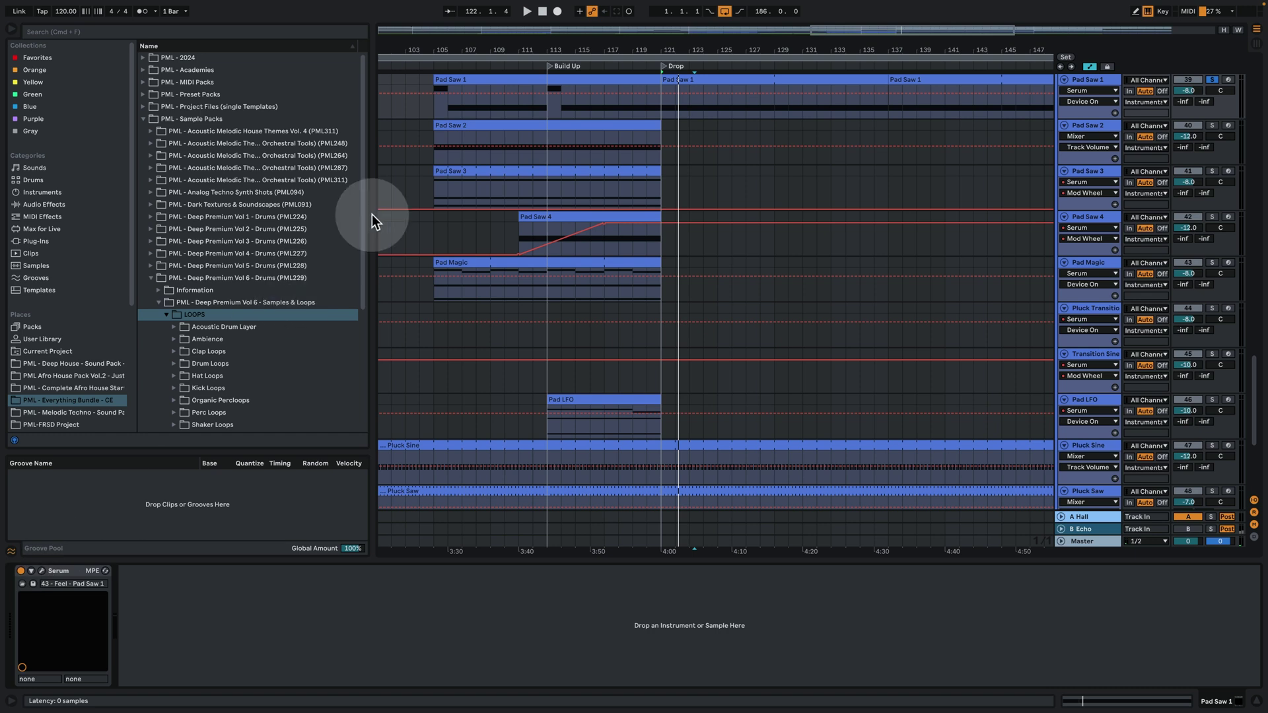
# Open Pad Saw 1's Serum patch, audition the pad from the drop, and close the patch window
pyautogui.press('super+alt+p')
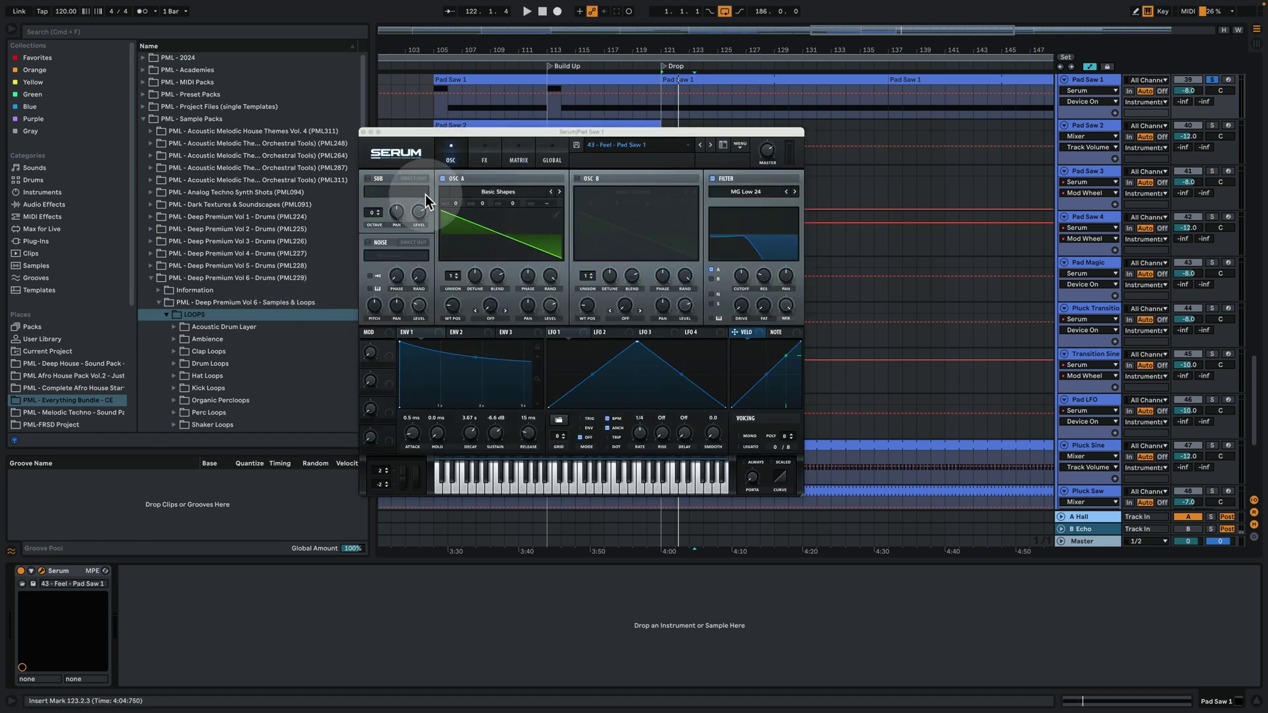
pyautogui.press('space')
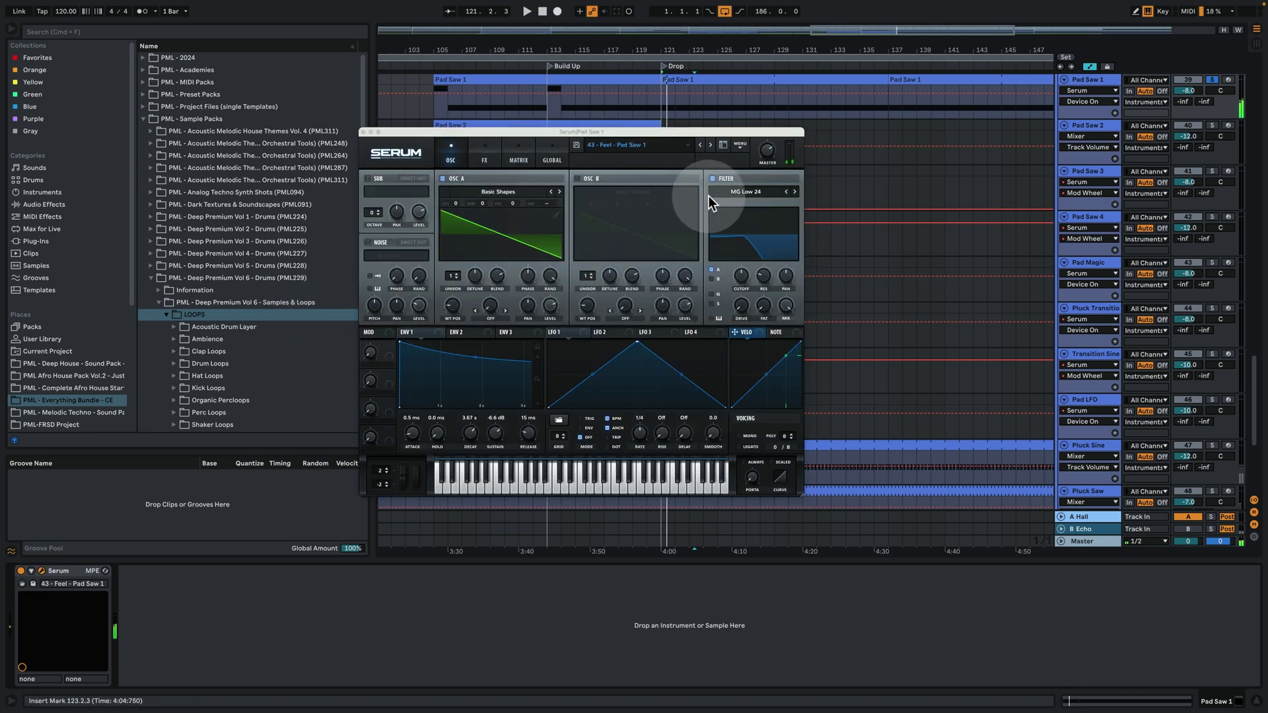
pyautogui.click(363, 132)
# Solo Pluck Sine, Pluck Saw and Square Lead 2, and examine the note pattern in the Pluck Sine clip
pyautogui.scroll(-5, 611, 291)
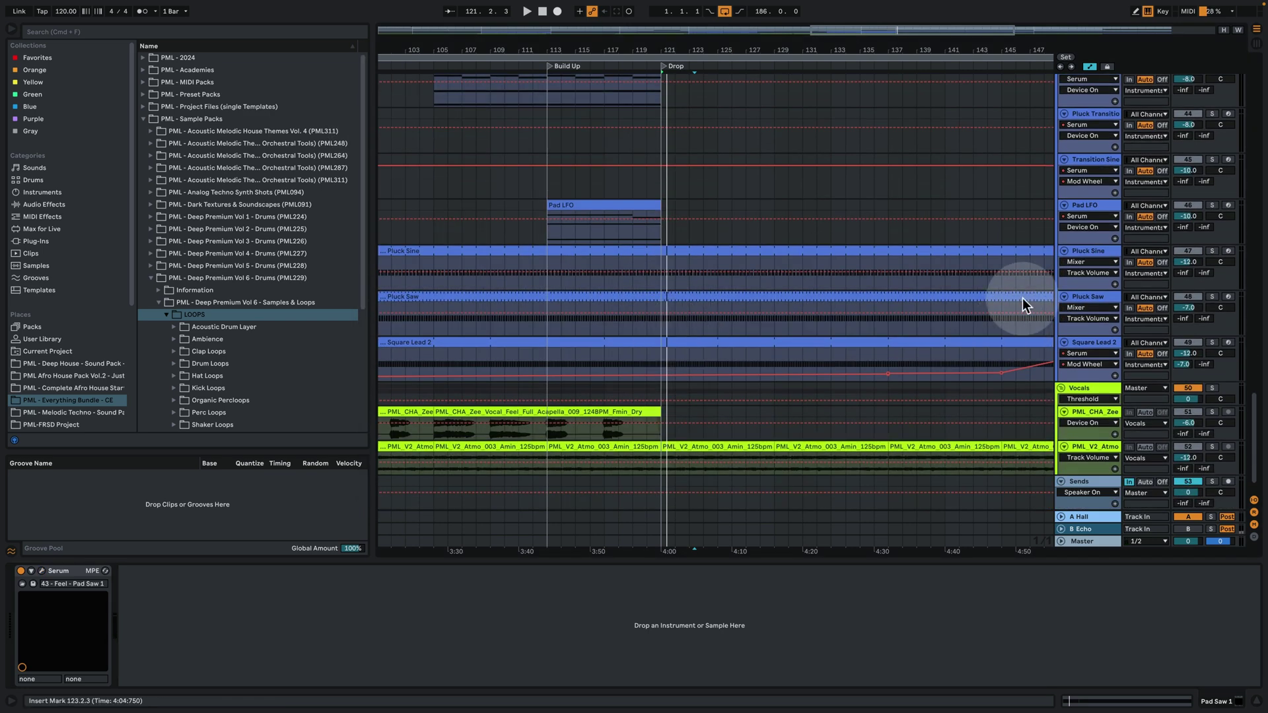
pyautogui.click(1214, 252)
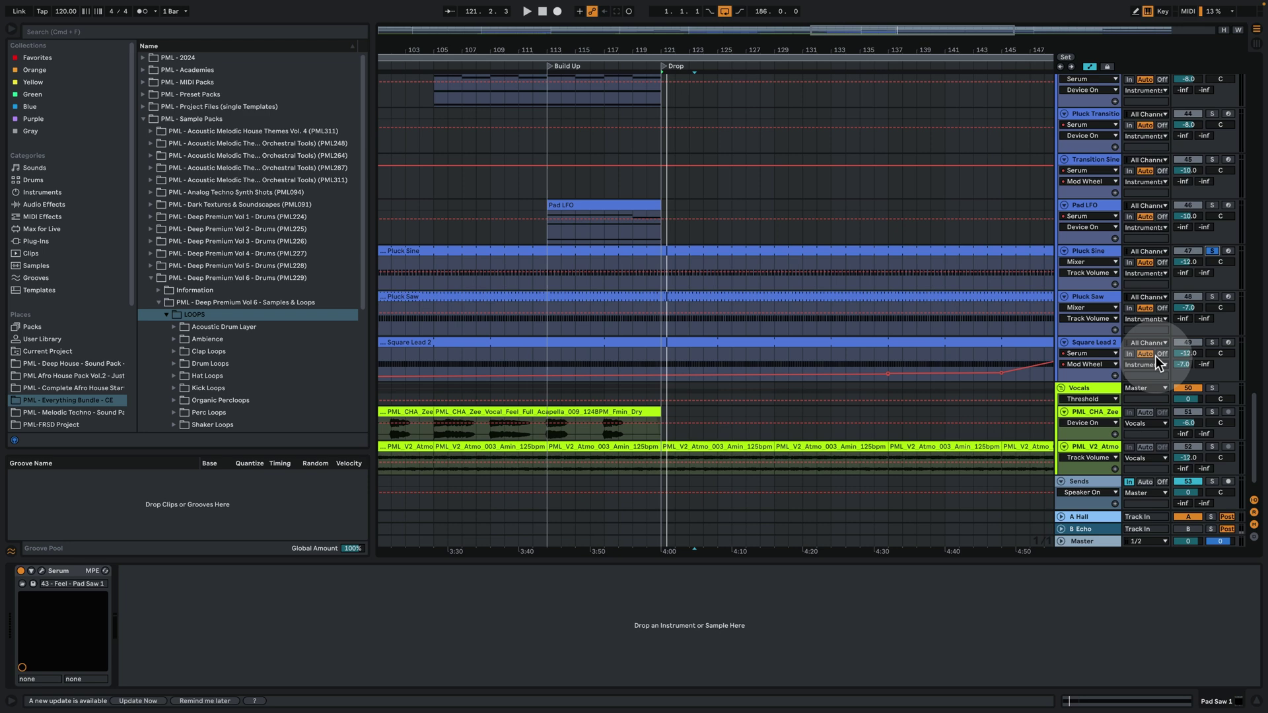
pyautogui.click(1212, 298)
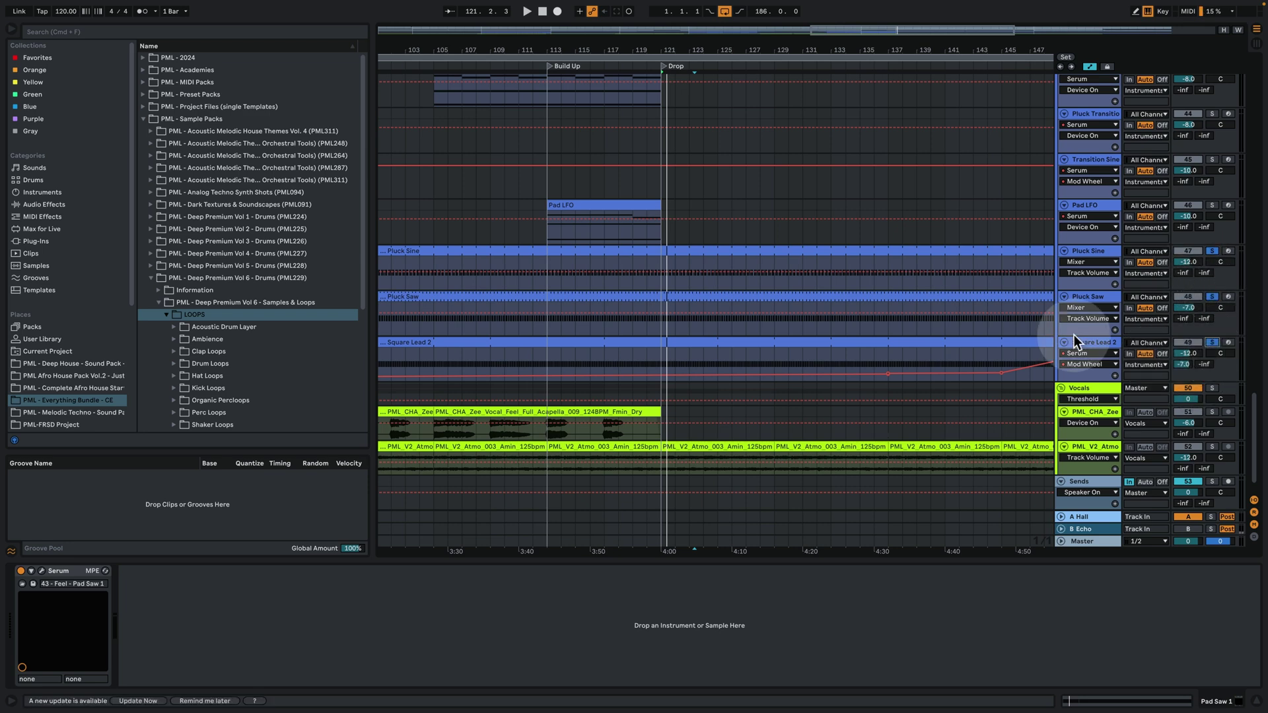
pyautogui.doubleClick(707, 251)
pyautogui.click(661, 289)
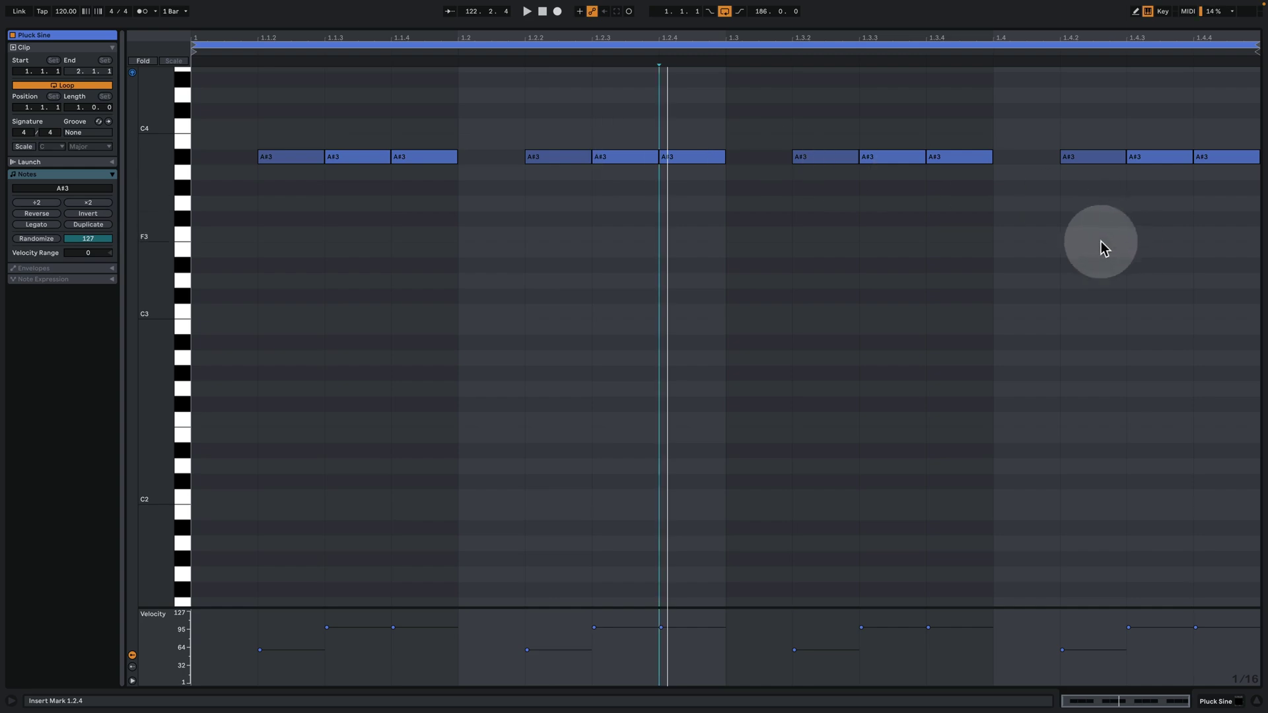
# Solo Pluck Sine, open its Serum patch, and audition it while checking the oscillator settings and Env 1
pyautogui.click(1226, 706)
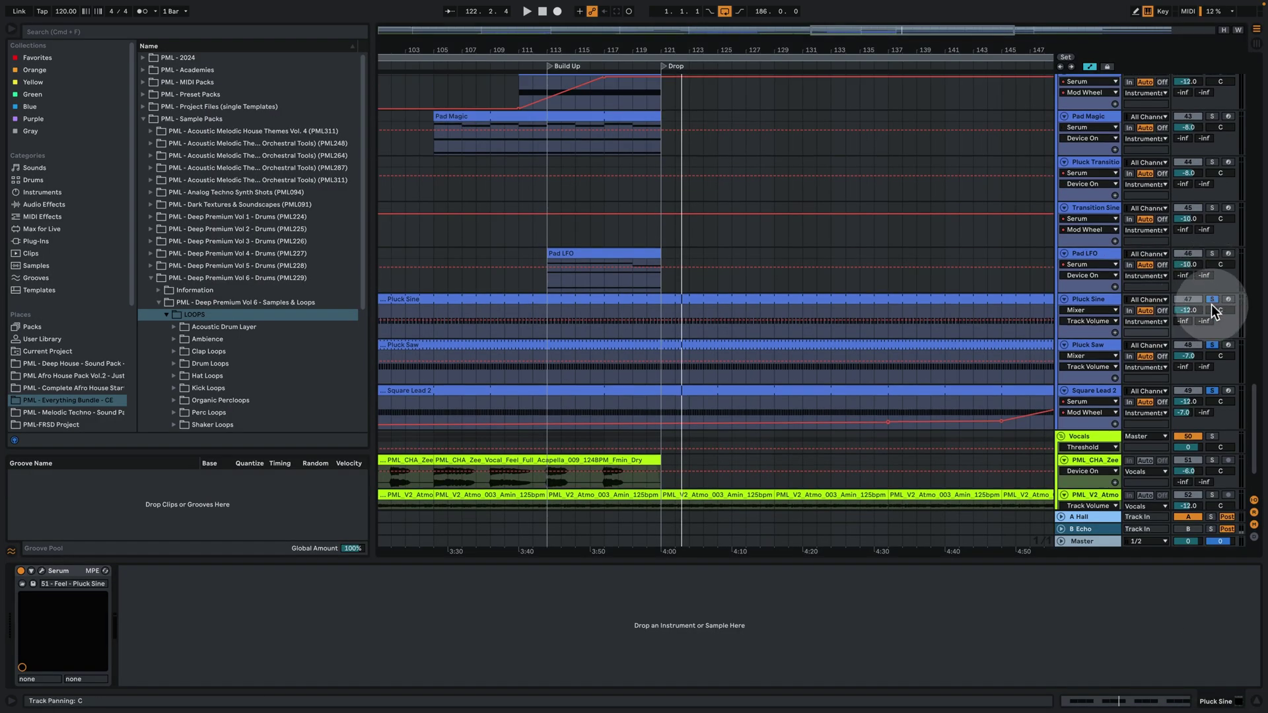
pyautogui.click(1212, 300)
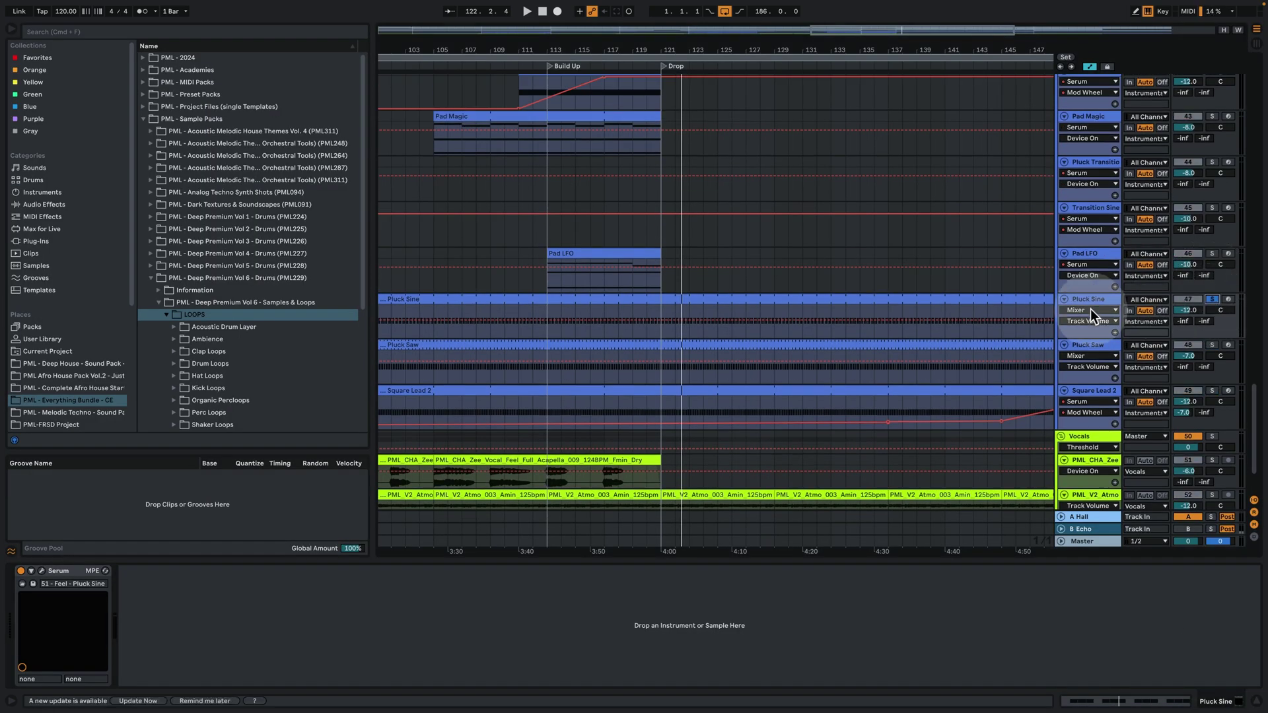
pyautogui.click(65, 572)
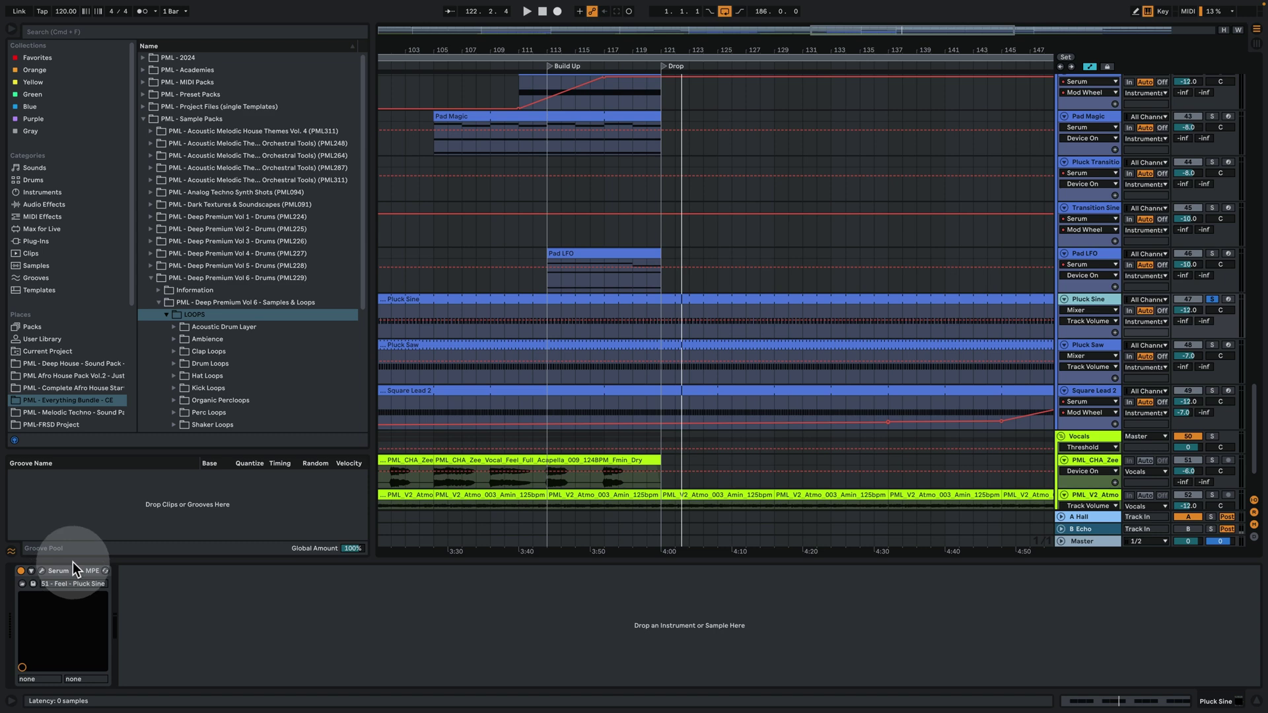
pyautogui.press('space')
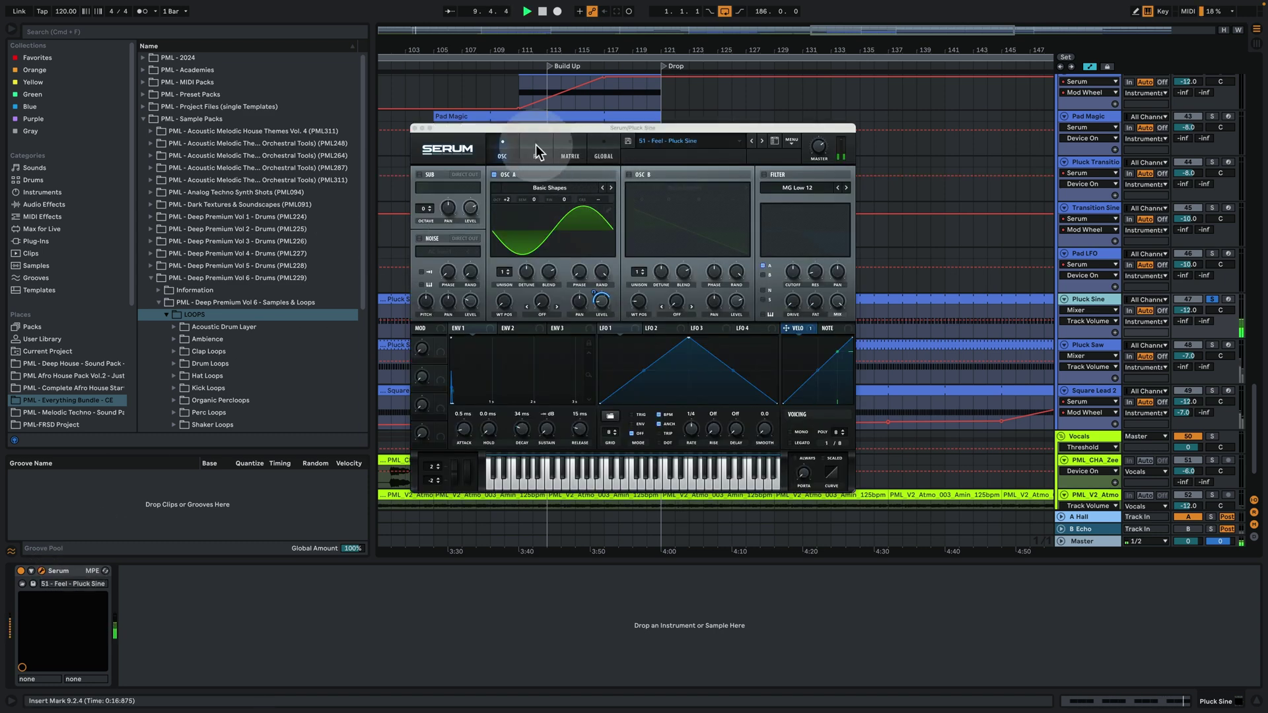
pyautogui.click(502, 153)
pyautogui.click(465, 328)
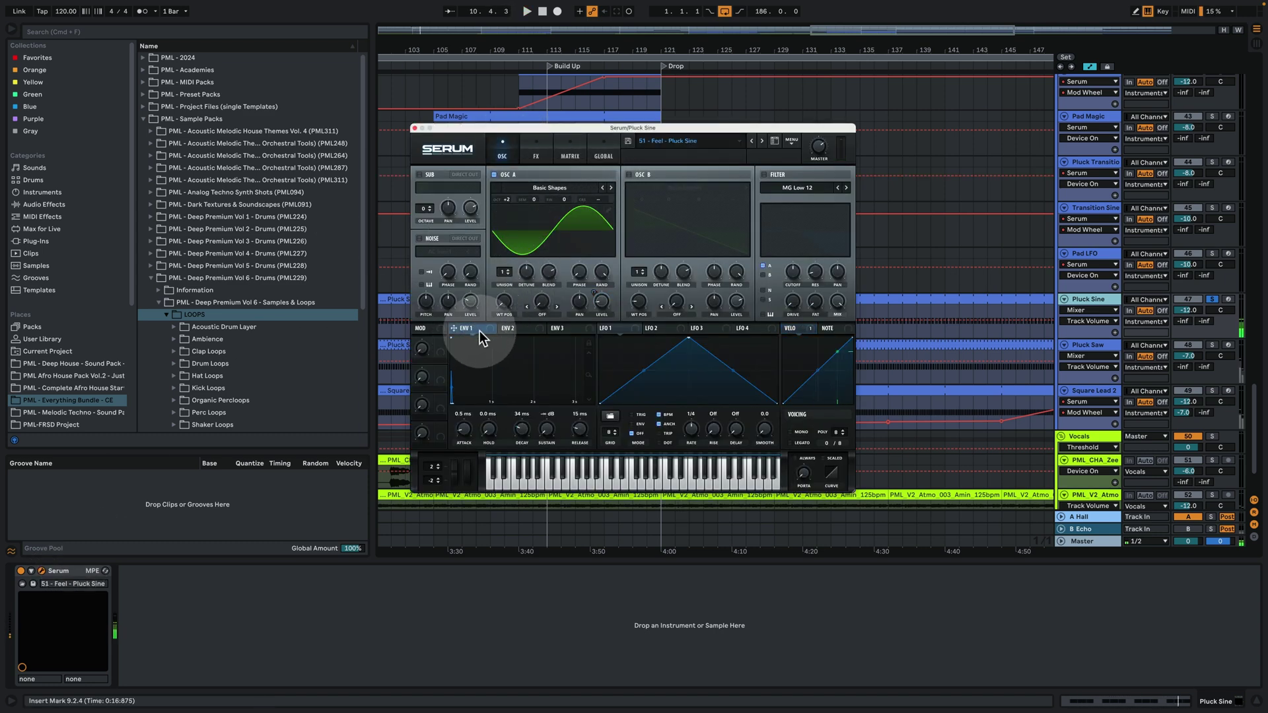
# Examine the effects and modulation matrix of Pluck Sine's Serum patch during playback, and close the patch window
pyautogui.click(537, 151)
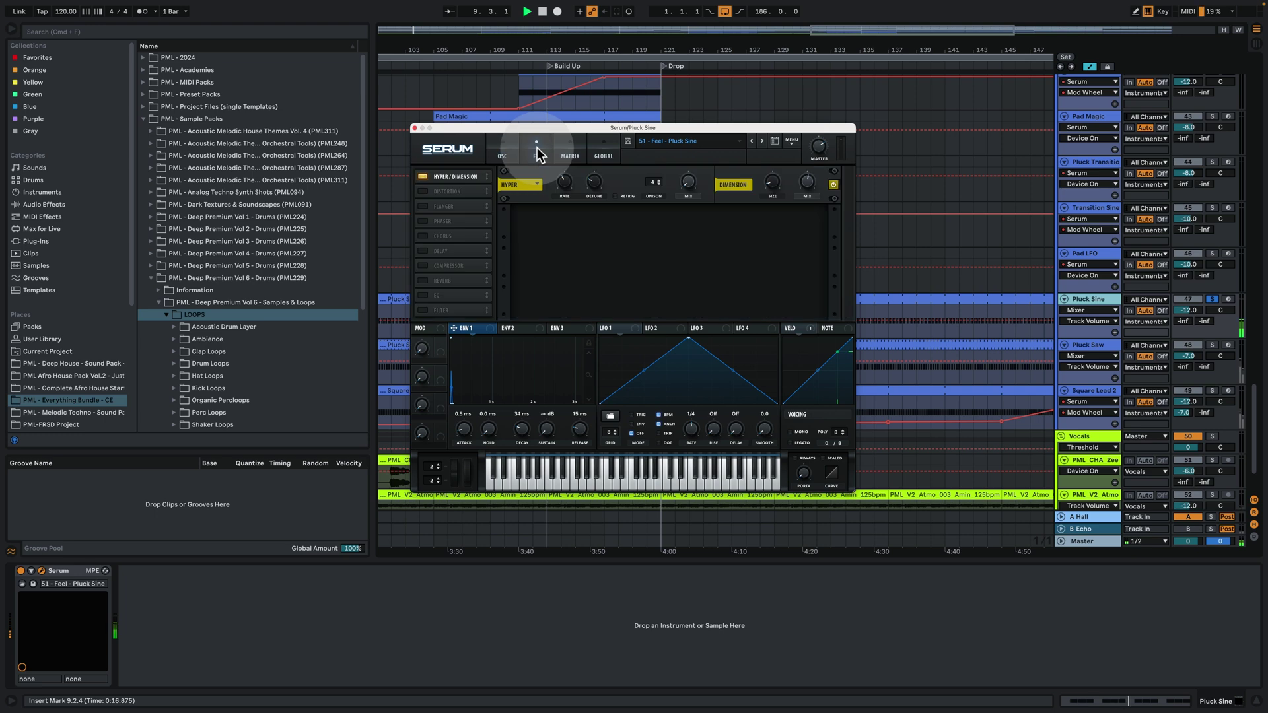
pyautogui.click(568, 150)
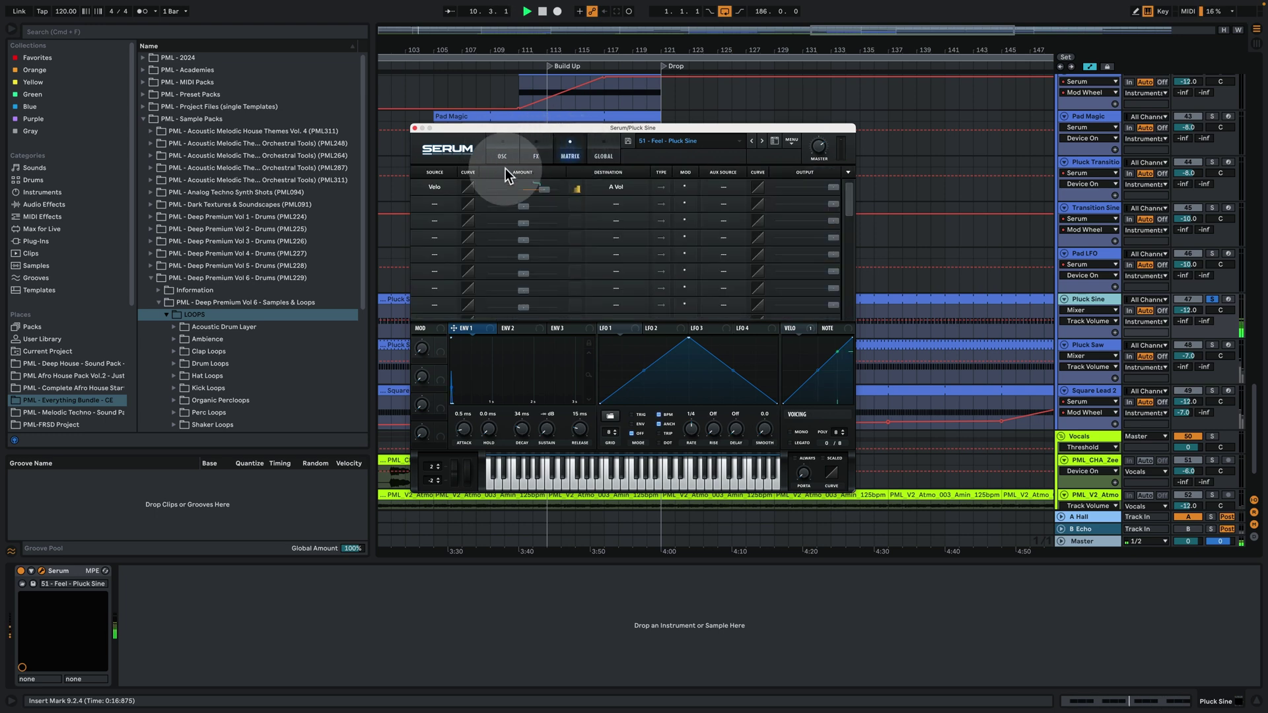
pyautogui.click(537, 153)
pyautogui.click(500, 152)
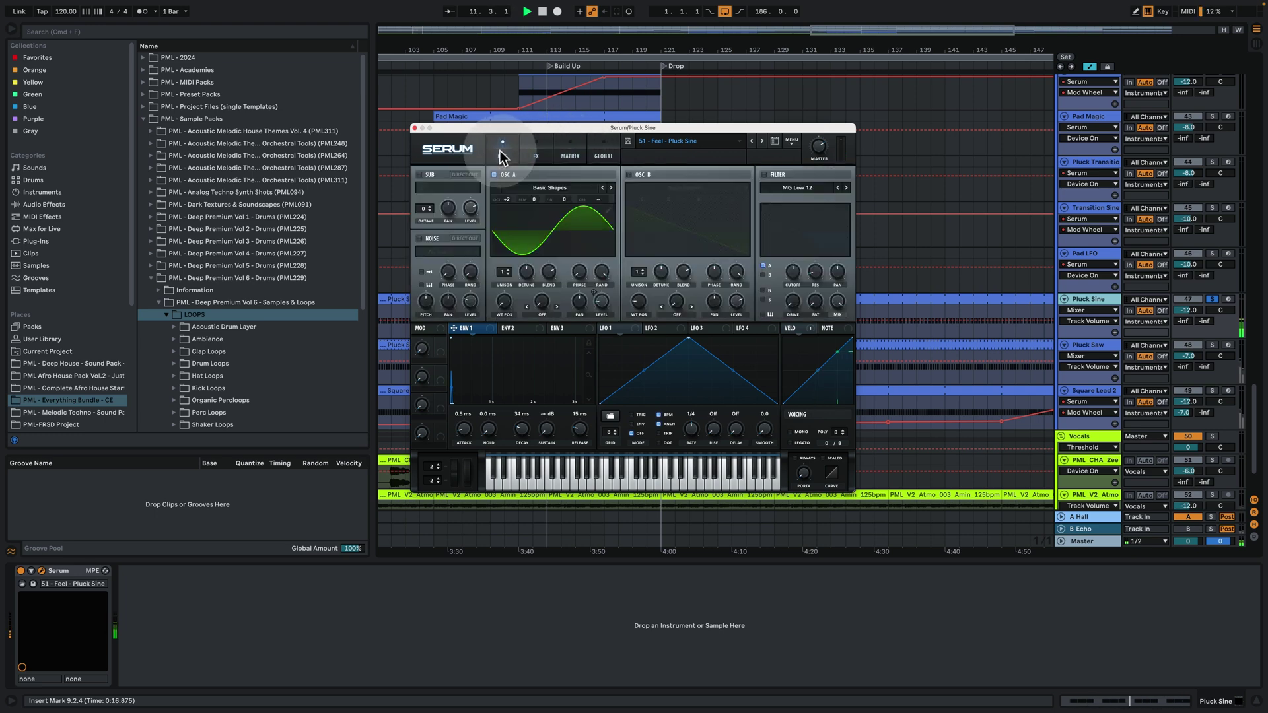
pyautogui.click(535, 152)
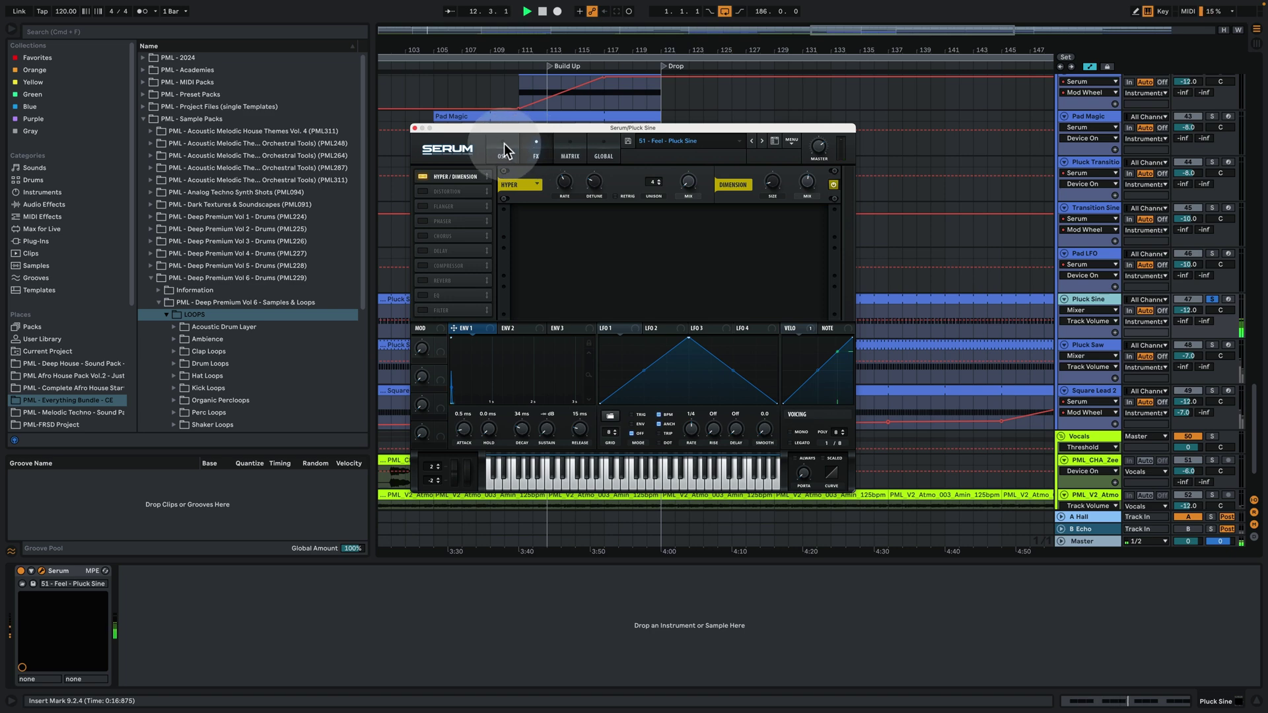
pyautogui.click(504, 145)
pyautogui.moveTo(418, 128); pyautogui.dragTo(418, 128)
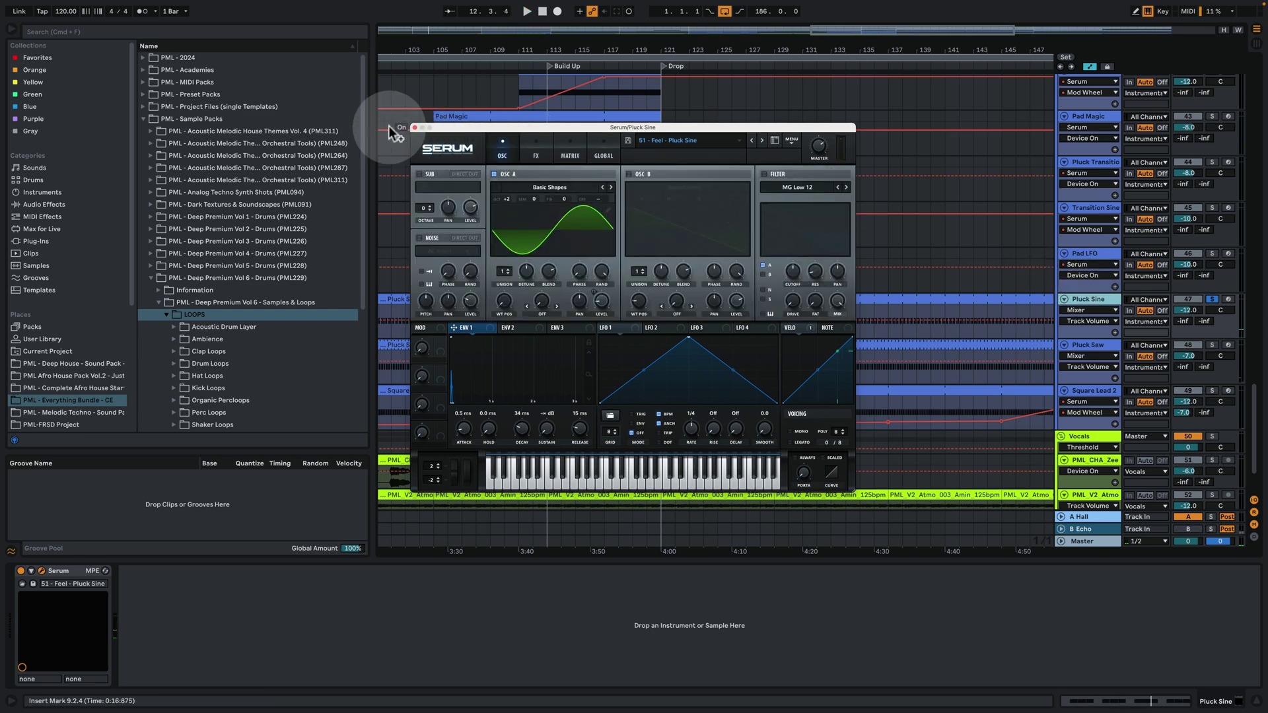
pyautogui.click(414, 127)
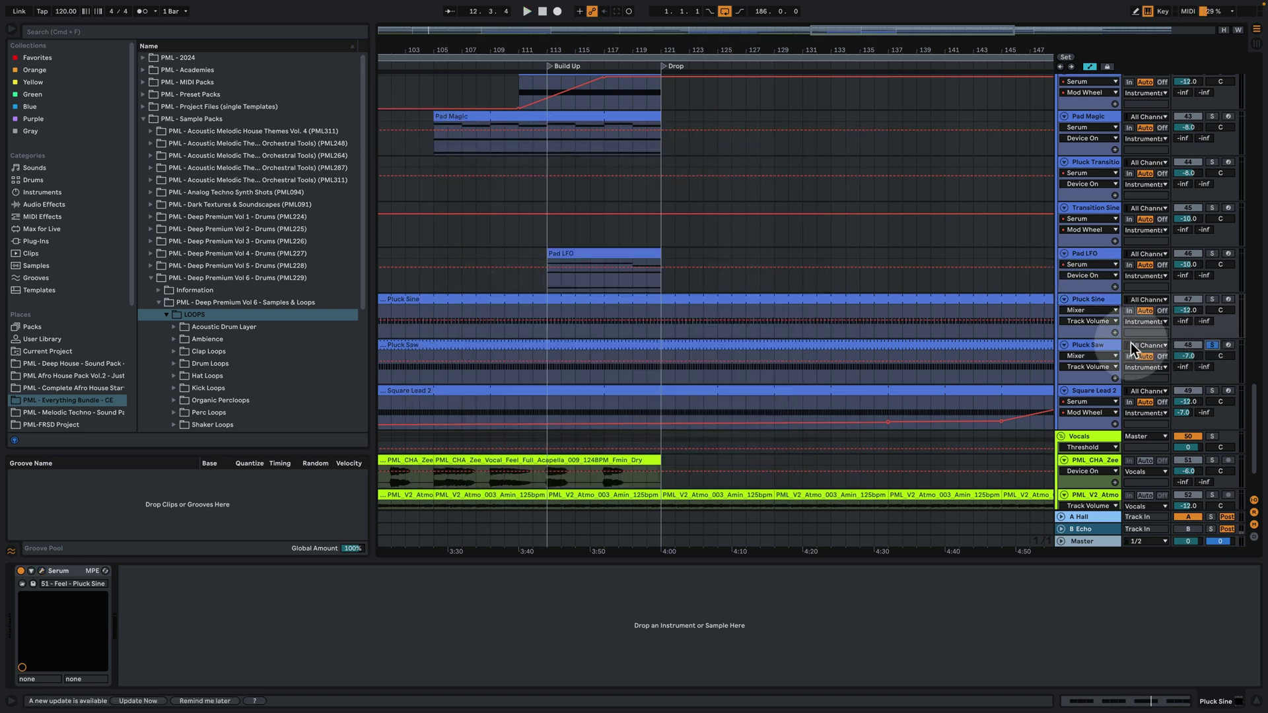
# Solo Pluck Saw, examine and audition the notes in its clip, and set the note editor's grid to 1/16
pyautogui.click(1131, 343)
pyautogui.doubleClick(708, 346)
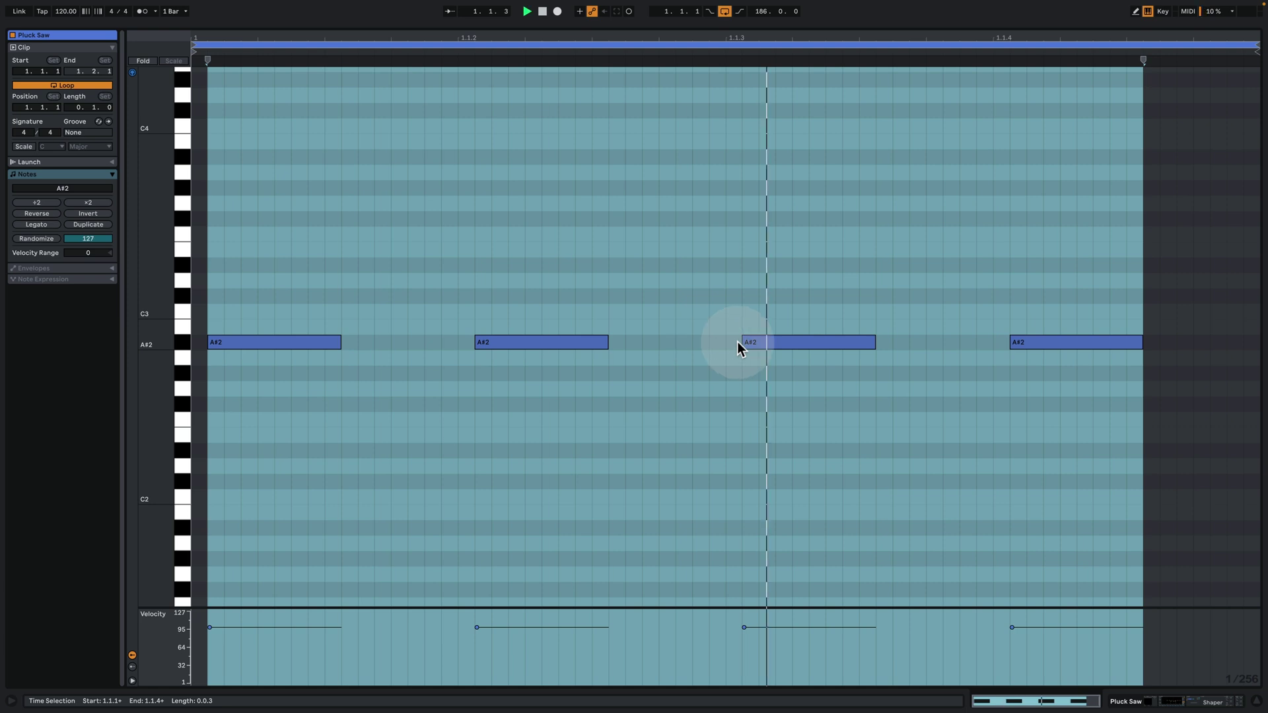
pyautogui.click(711, 397)
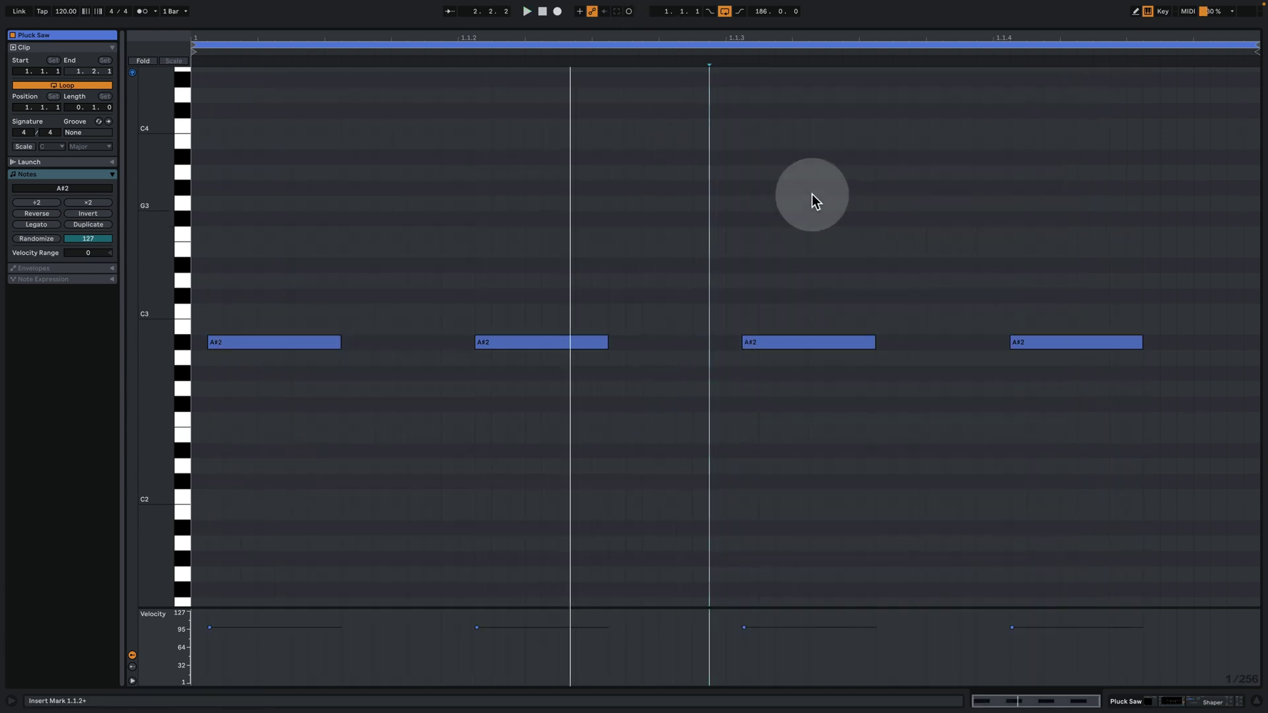
pyautogui.rightClick(421, 511)
pyautogui.click(504, 631)
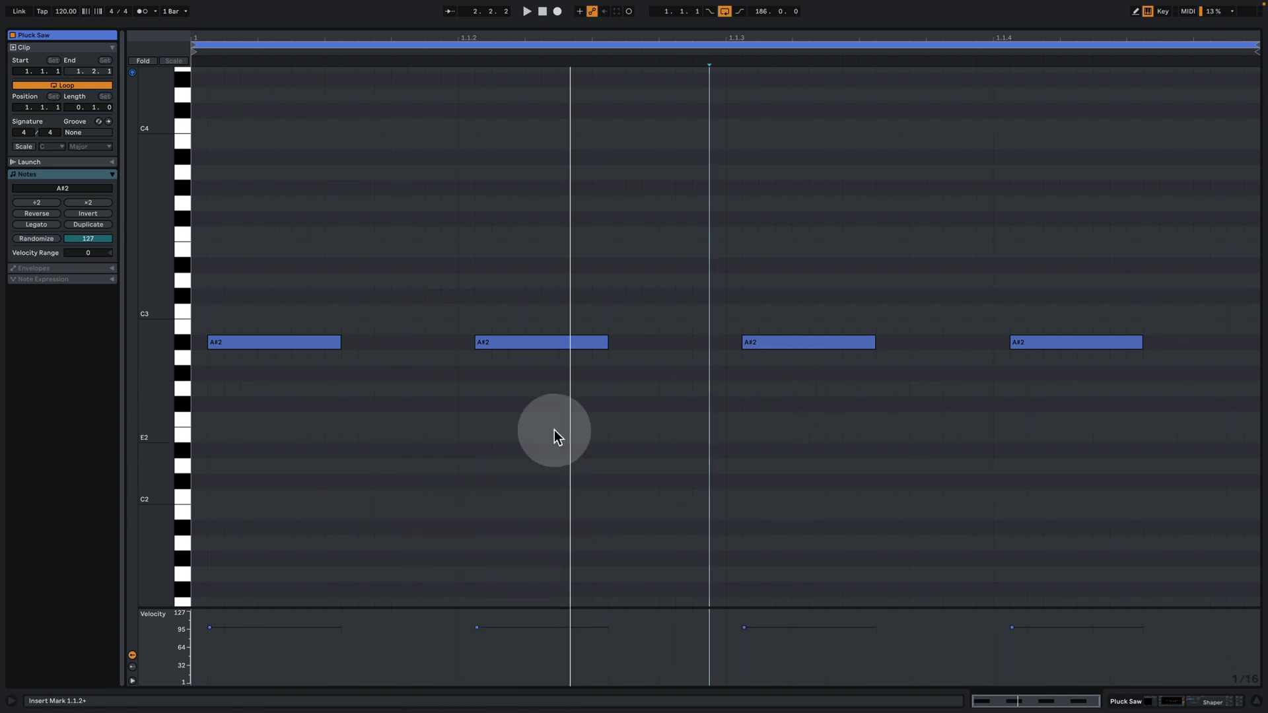
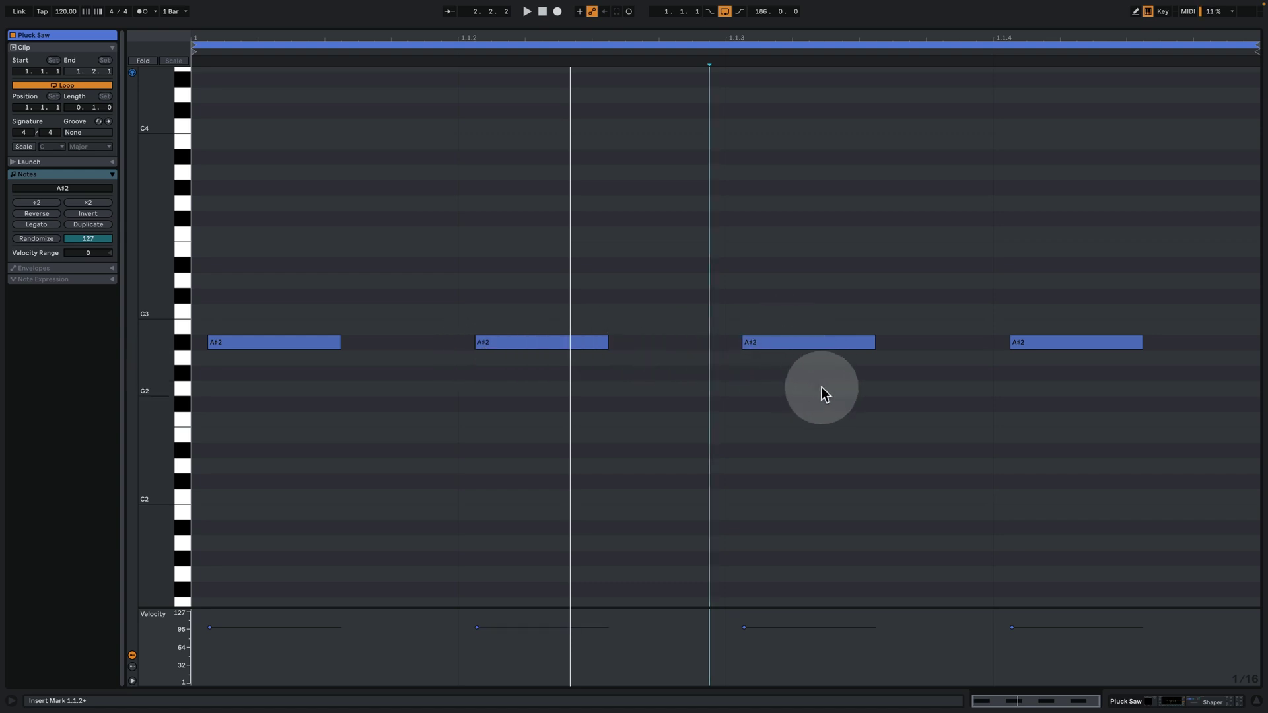
pyautogui.click(1170, 701)
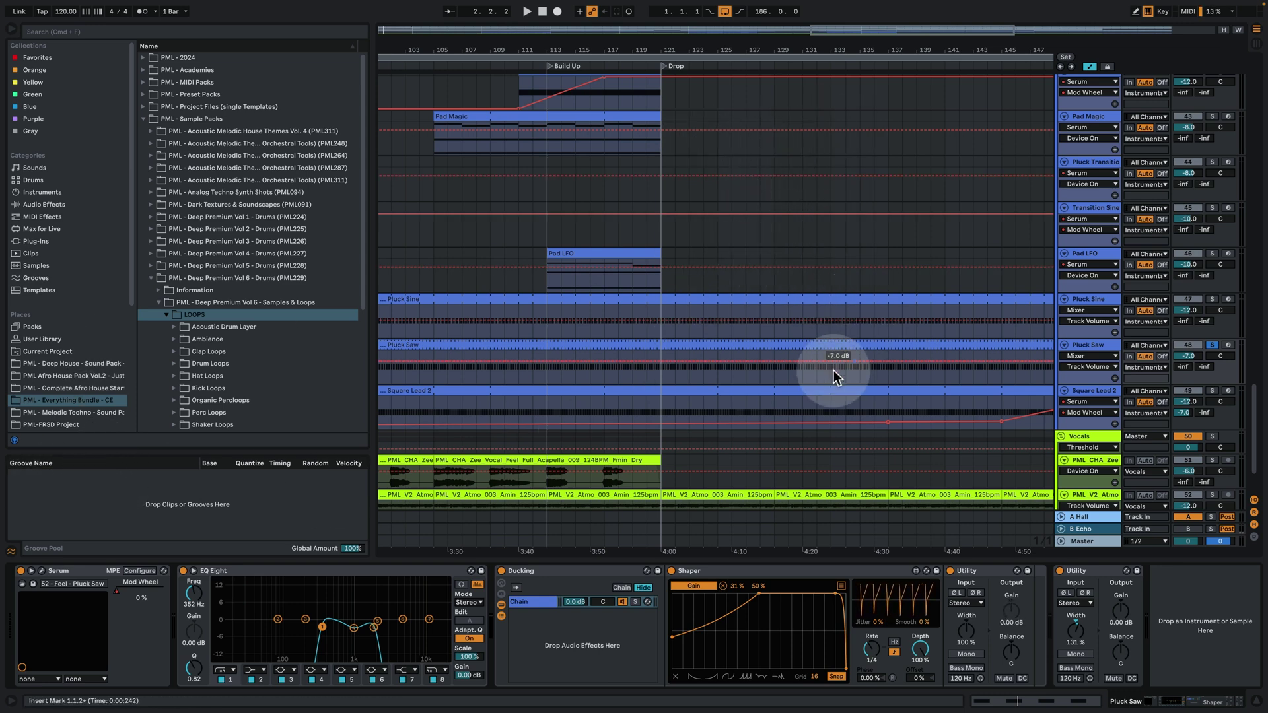
pyautogui.scroll(-3, 705, 392)
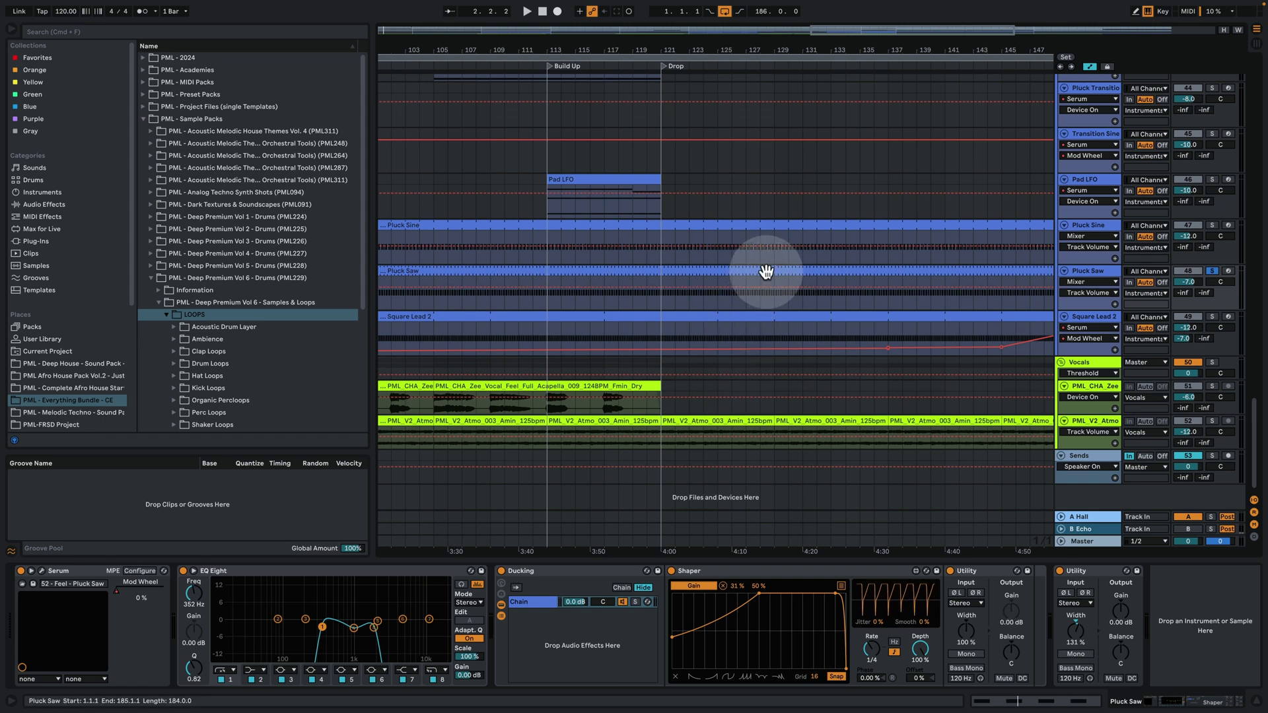
pyautogui.click(42, 570)
pyautogui.press('space')
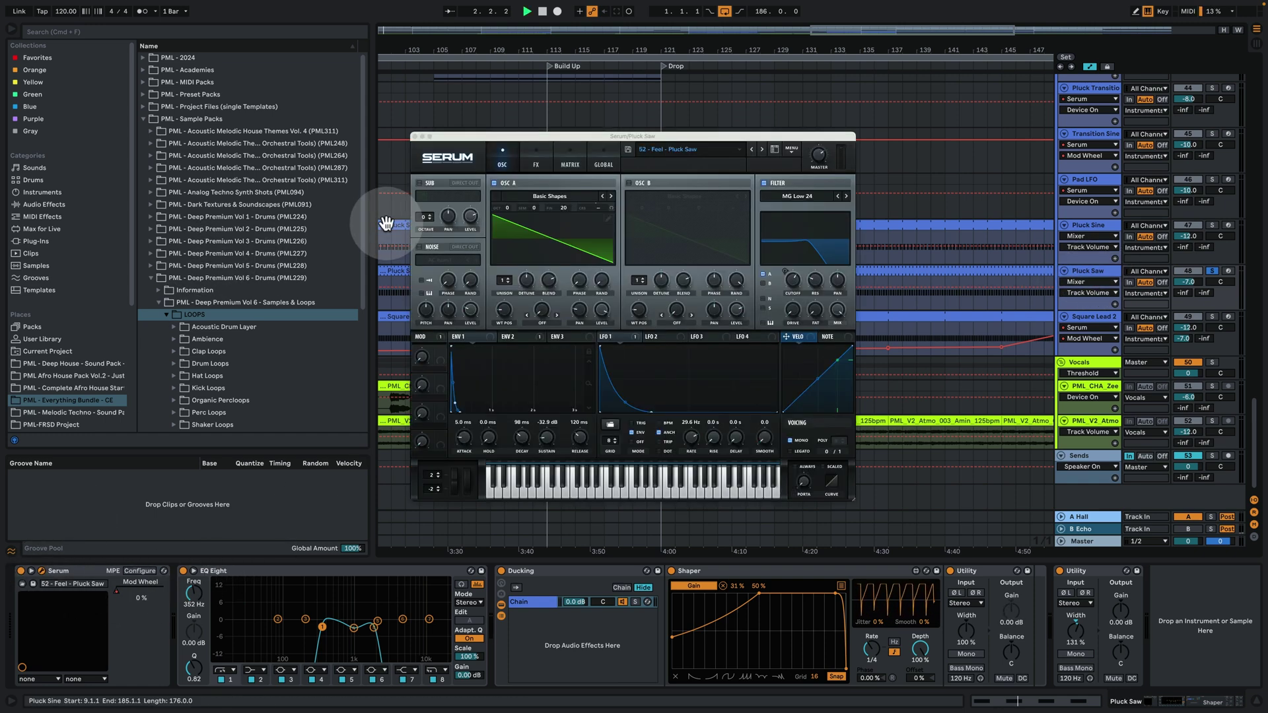
pyautogui.press('space')
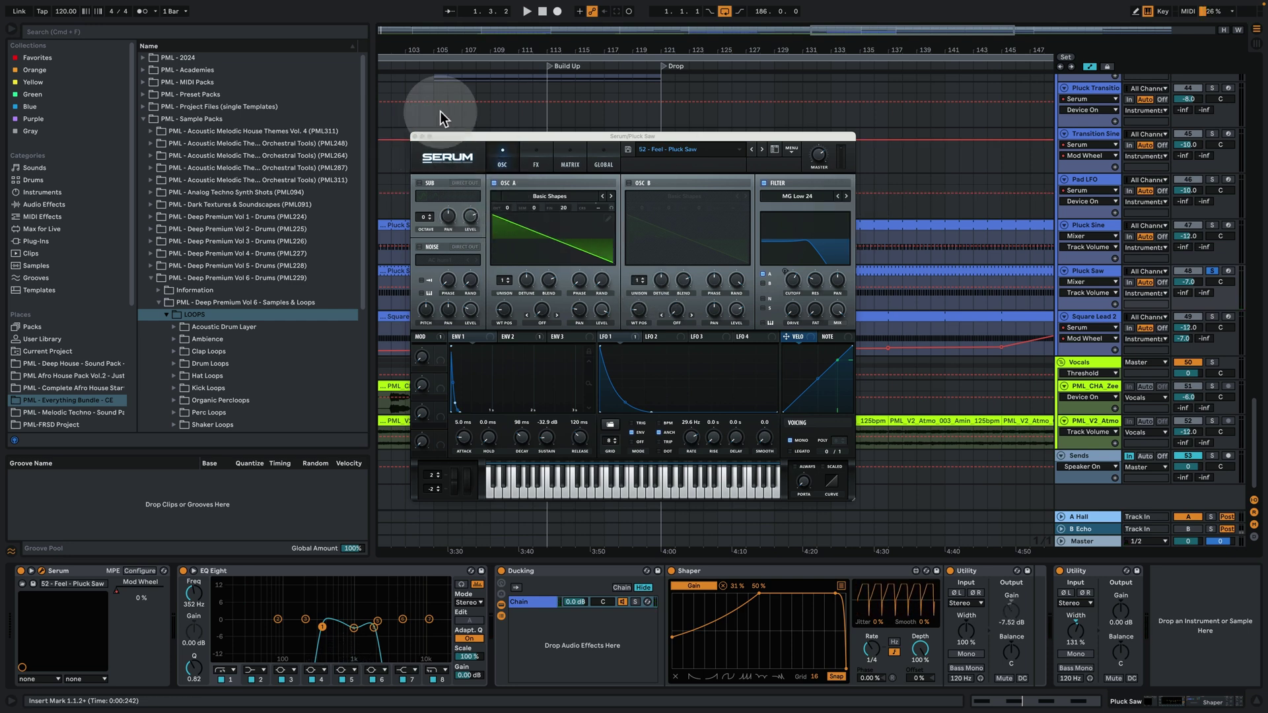
pyautogui.click(415, 136)
# Solo Square Lead 2, undo the stray automation point at bar 124, and audition the notes in its clip
pyautogui.click(1090, 314)
pyautogui.click(1213, 317)
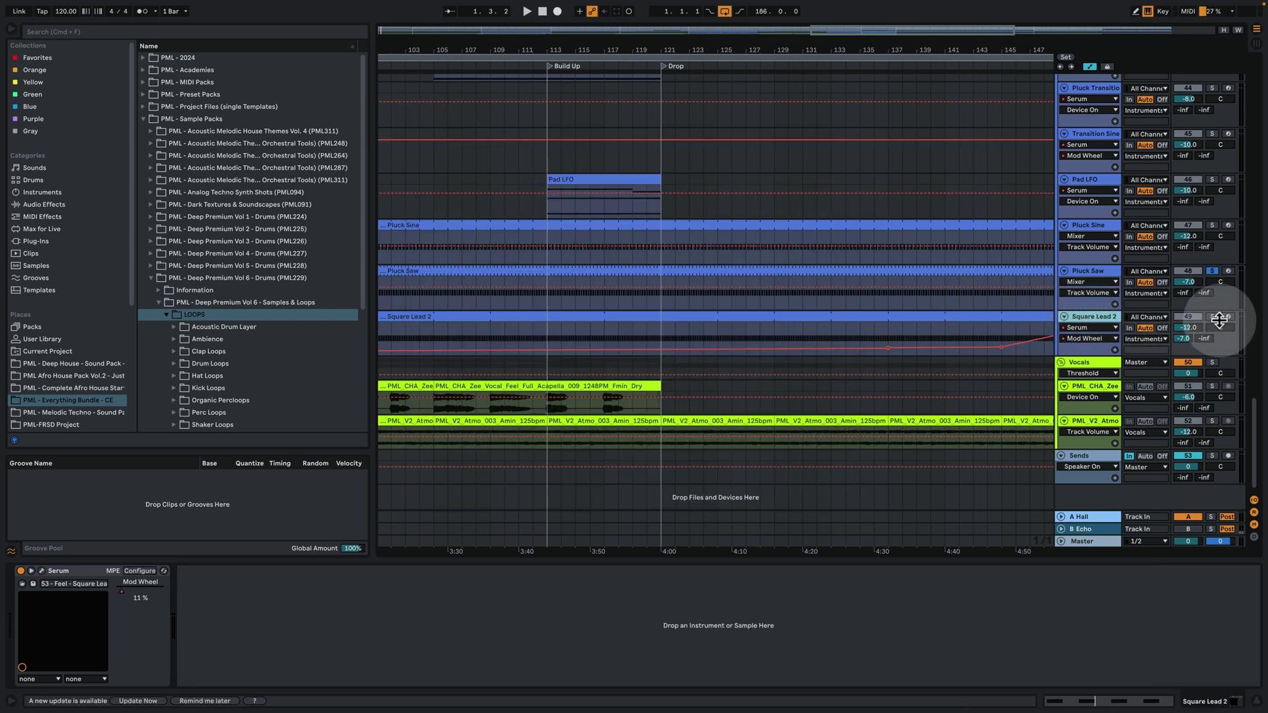
pyautogui.click(704, 329)
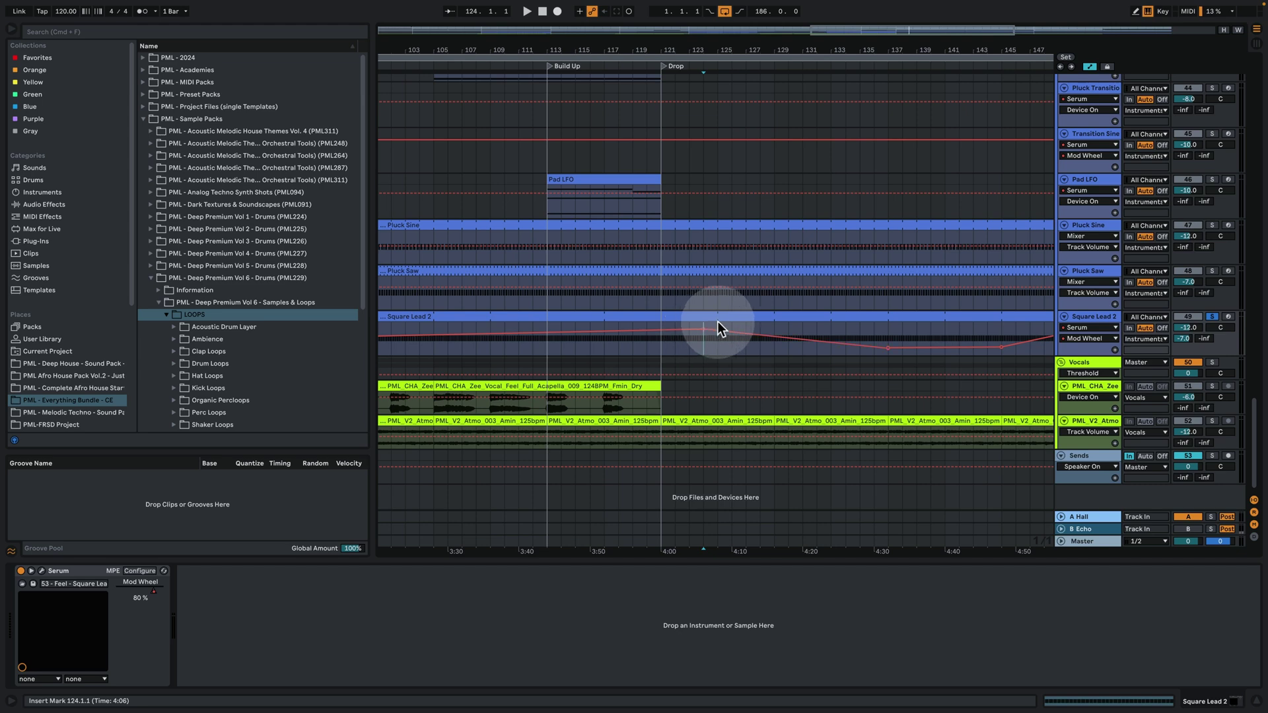
pyautogui.press('super+z')
pyautogui.doubleClick(728, 316)
pyautogui.press('space')
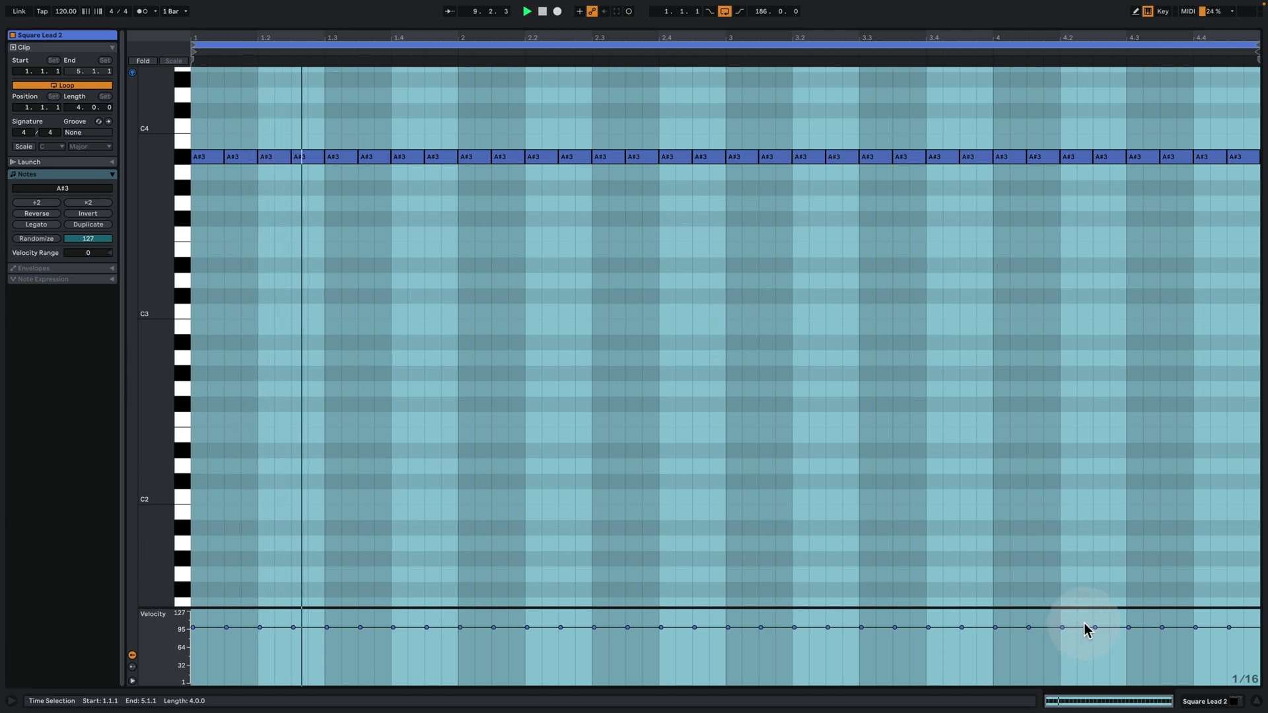
# Audition Square Lead 2 with its Serum Mod Wheel raised by hand, and re-enable the overridden automation
pyautogui.click(1188, 703)
pyautogui.click(256, 608)
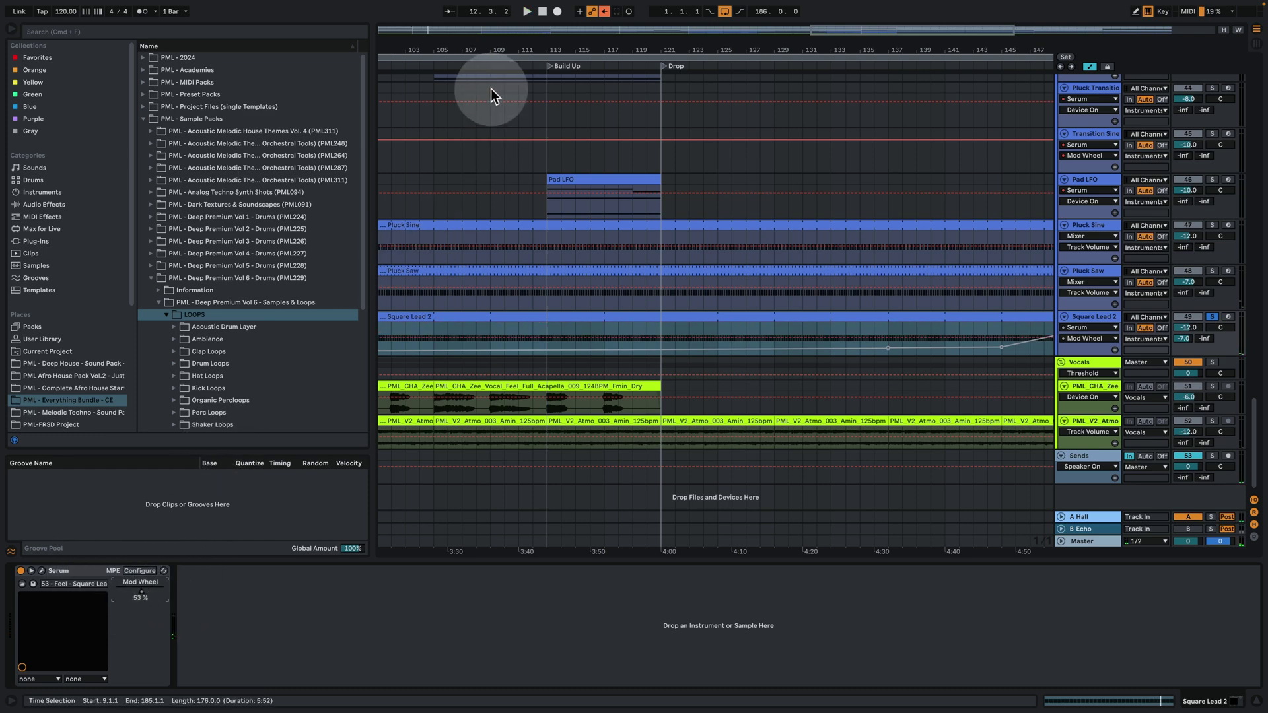
pyautogui.click(603, 11)
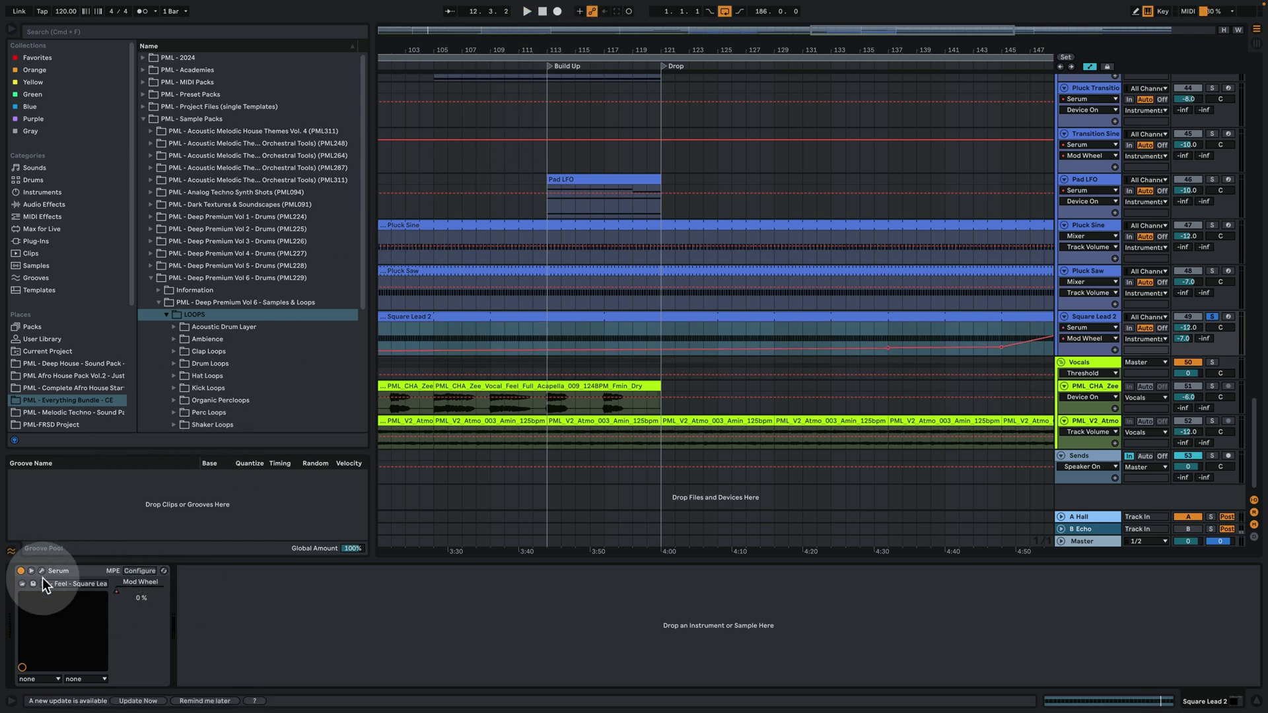
# Open Square Lead 2's Serum patch, audition the sound while viewing both oscillators, and close the patch window
pyautogui.press('super+alt+p')
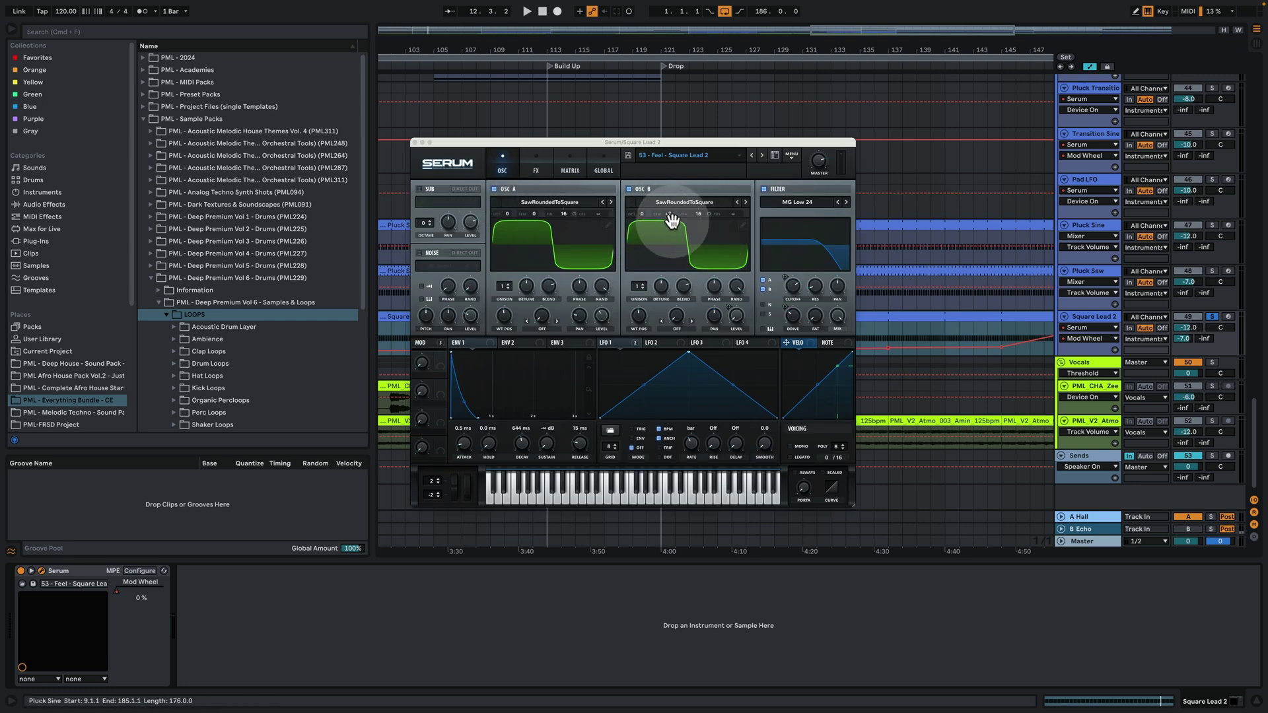
pyautogui.press('space')
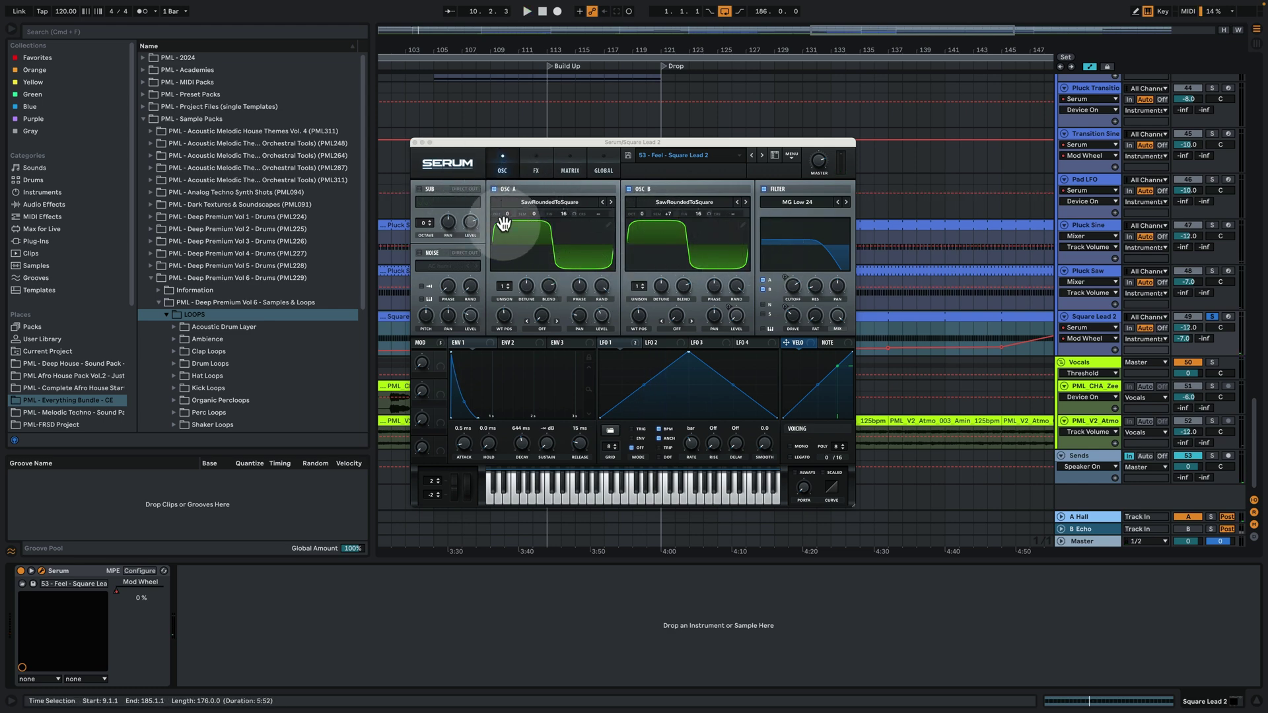
pyautogui.click(414, 142)
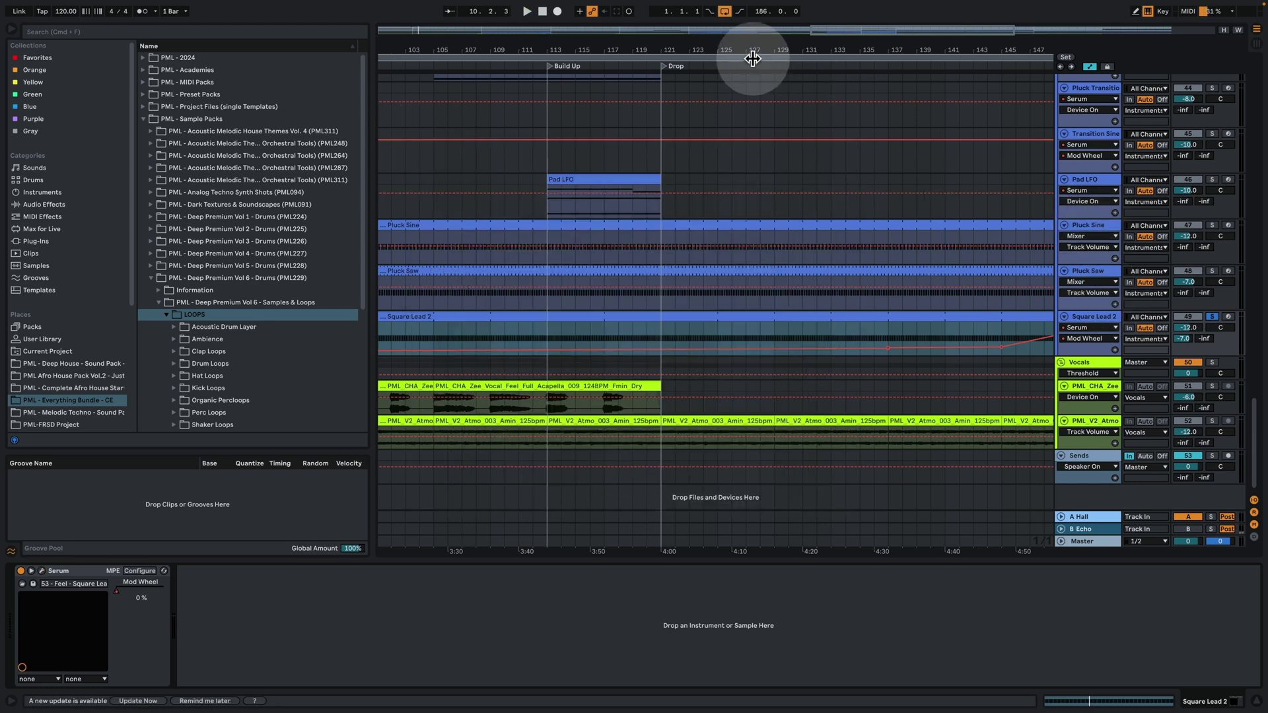
# Solo the Instruments group, hide the device view, and play the arrangement from the drop at bar 121
pyautogui.moveTo(755, 56); pyautogui.dragTo(752, 24)
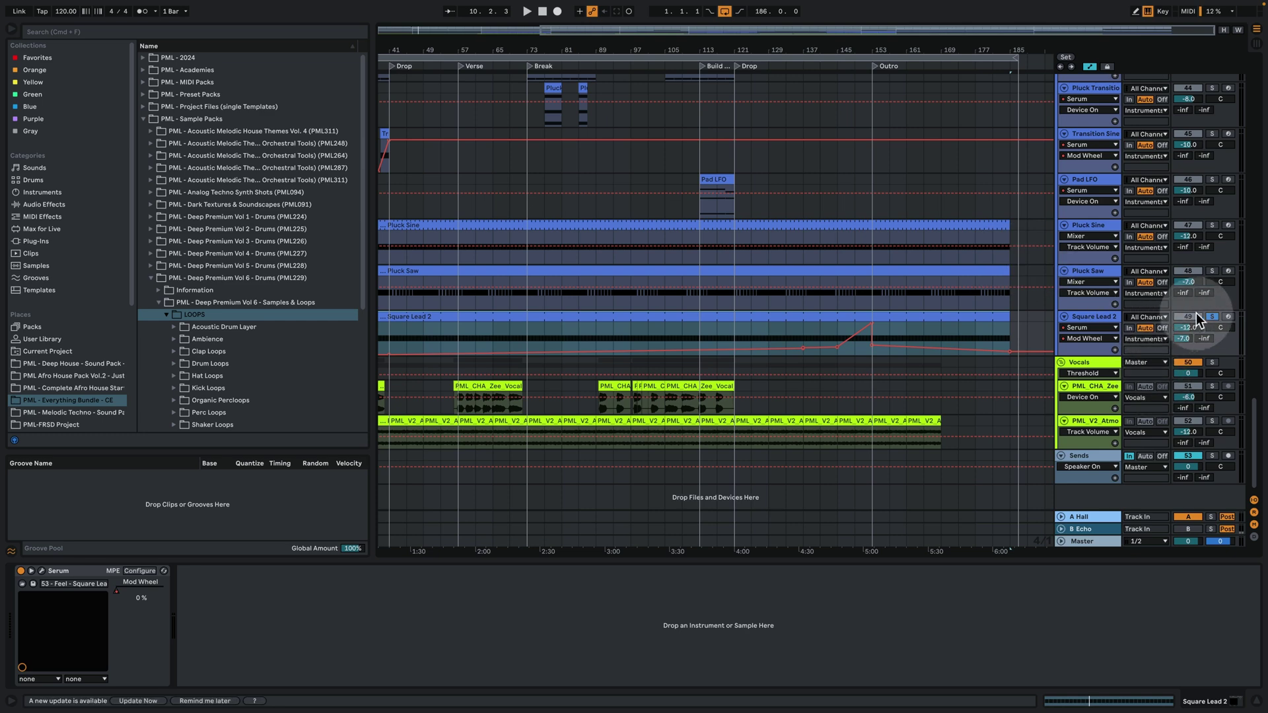
pyautogui.scroll(10, 1202, 323)
pyautogui.scroll(6, 1153, 350)
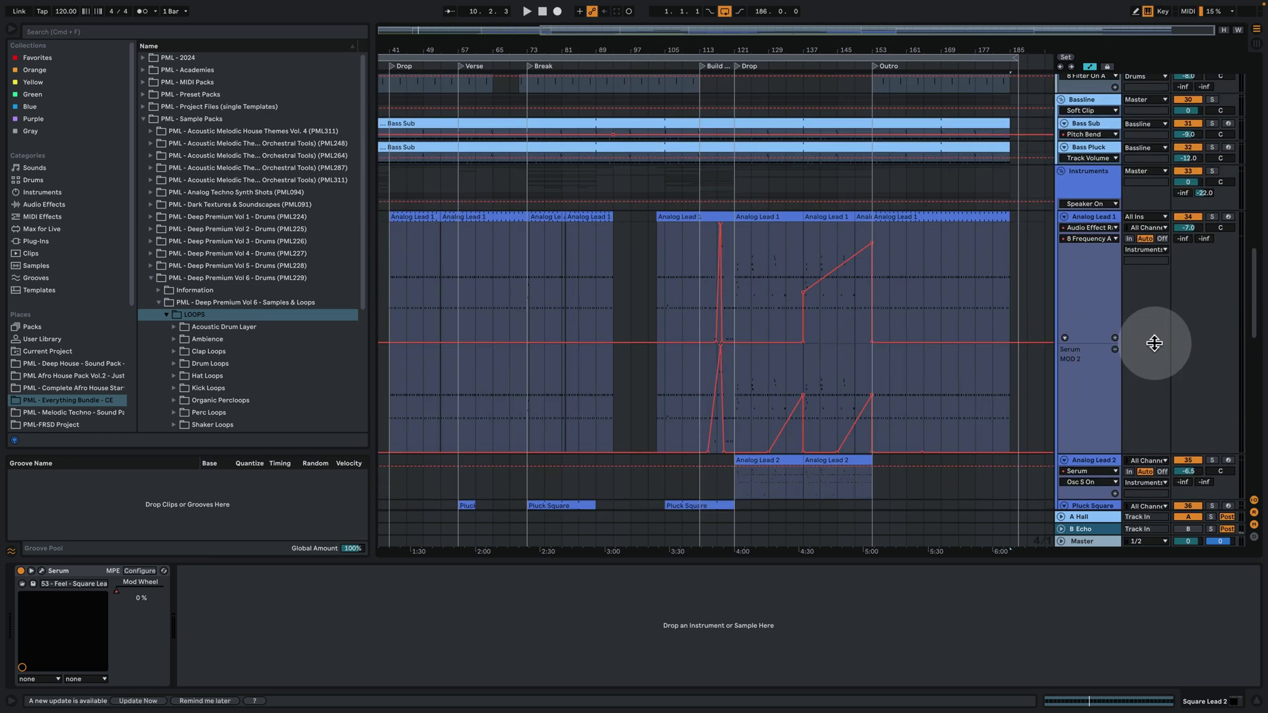
pyautogui.click(1212, 258)
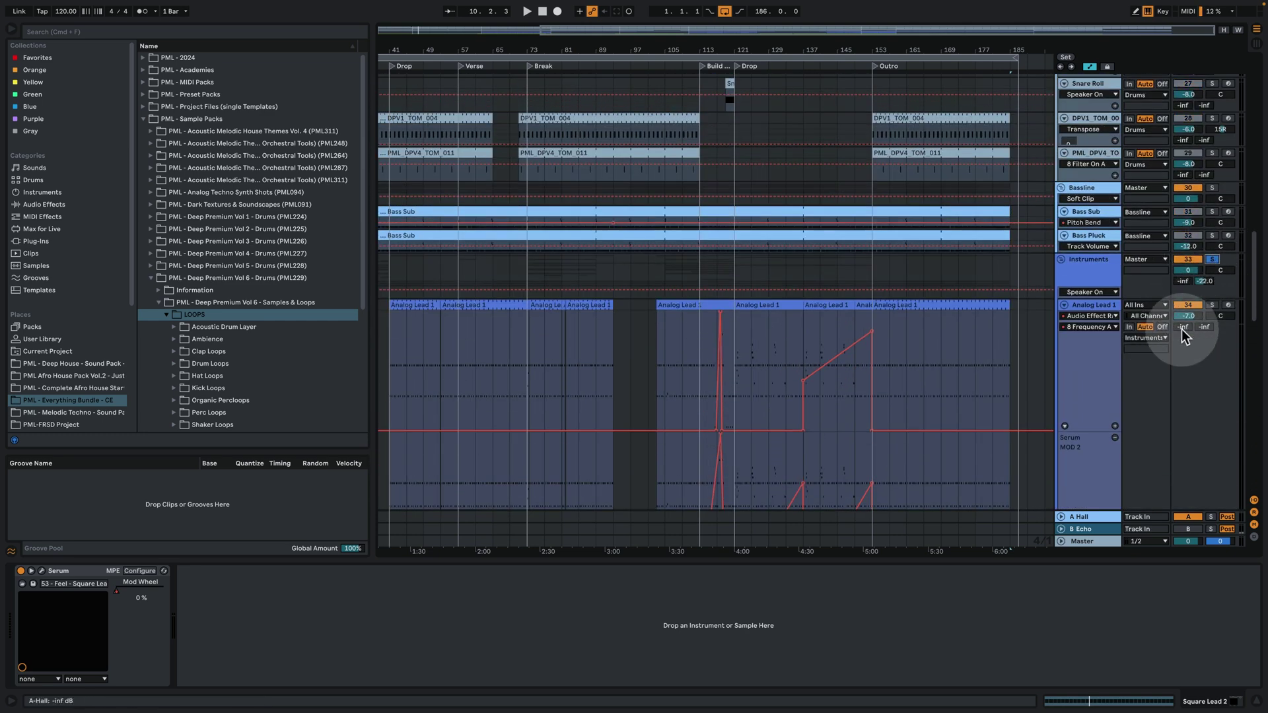
pyautogui.press('space')
pyautogui.click(1255, 702)
pyautogui.click(793, 358)
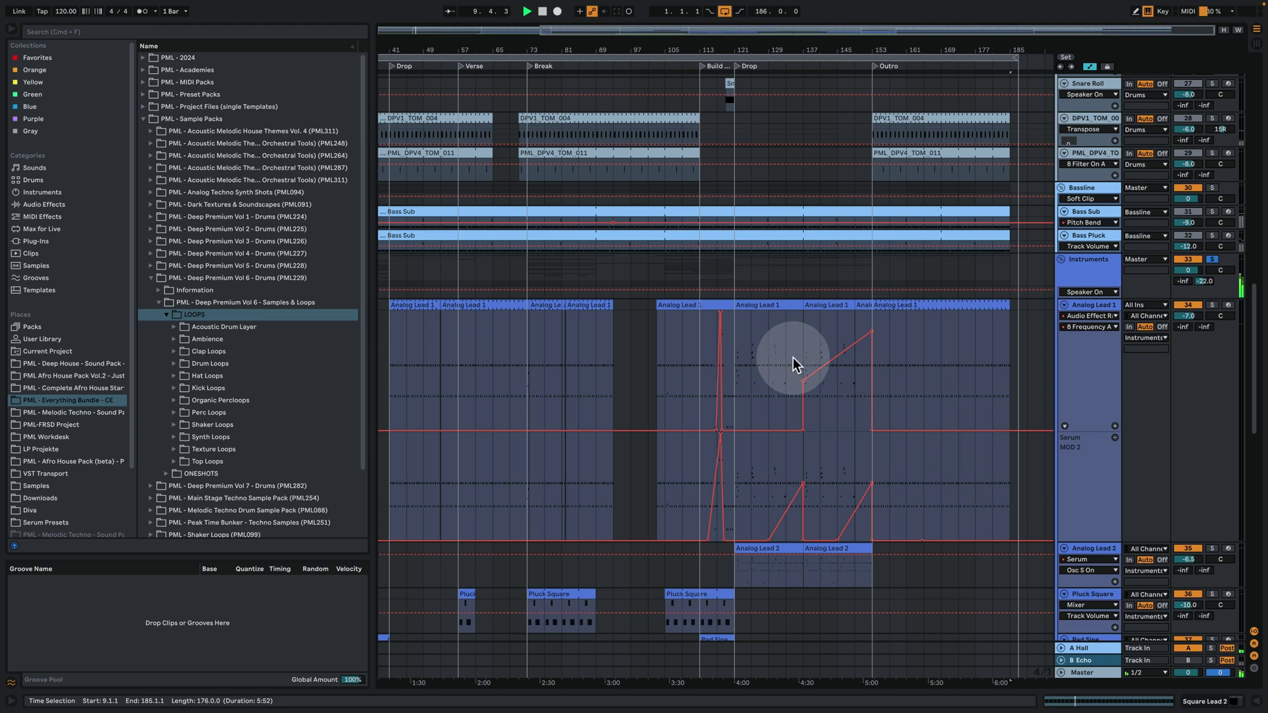
pyautogui.click(735, 324)
pyautogui.press('space')
# Review the instrument tracks while the drop plays, and shrink the height of Analog Lead 1's automation lanes
pyautogui.scroll(-4, 766, 396)
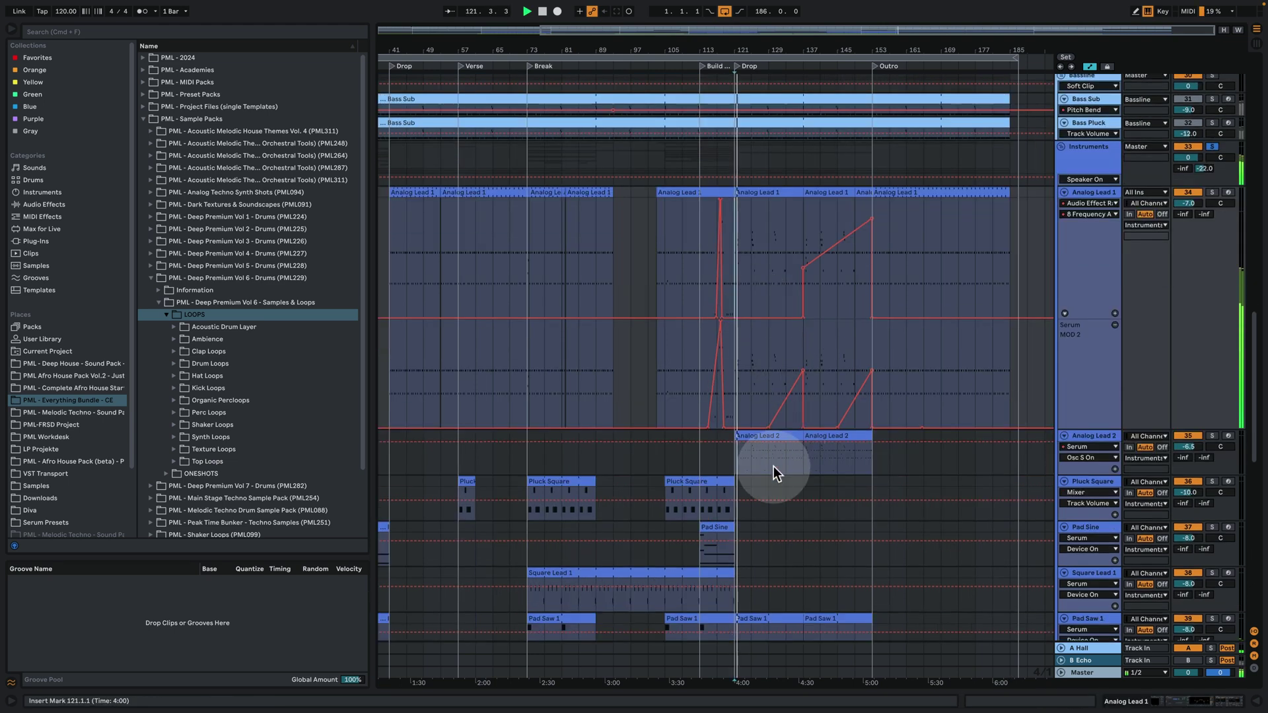
pyautogui.scroll(-6, 756, 454)
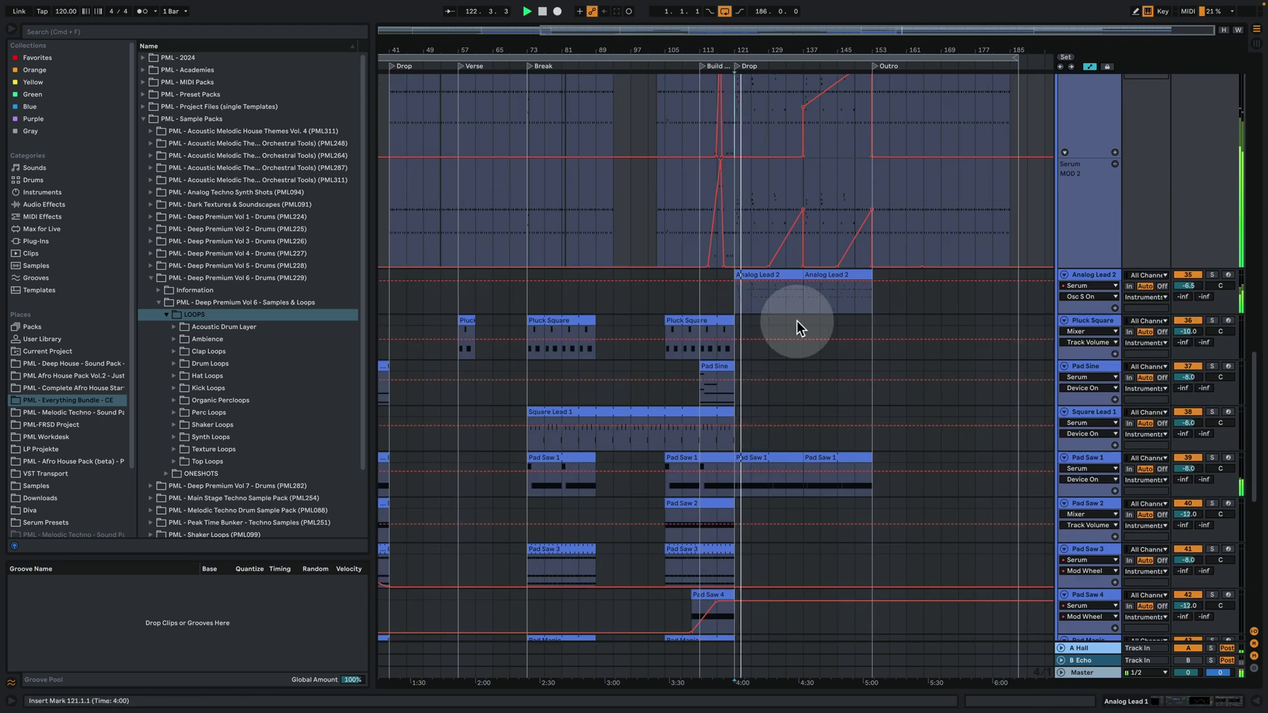
pyautogui.scroll(3, 812, 369)
pyautogui.scroll(4, 824, 390)
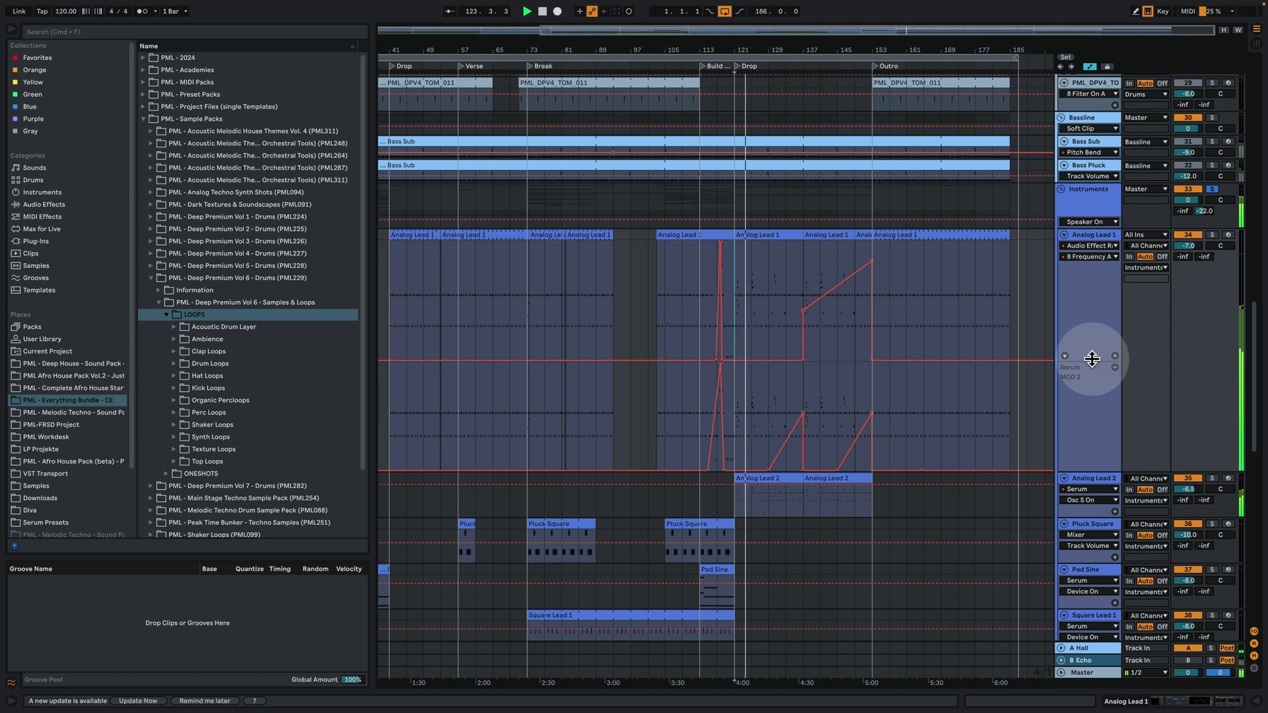
pyautogui.moveTo(1090, 356); pyautogui.dragTo(1106, 282)
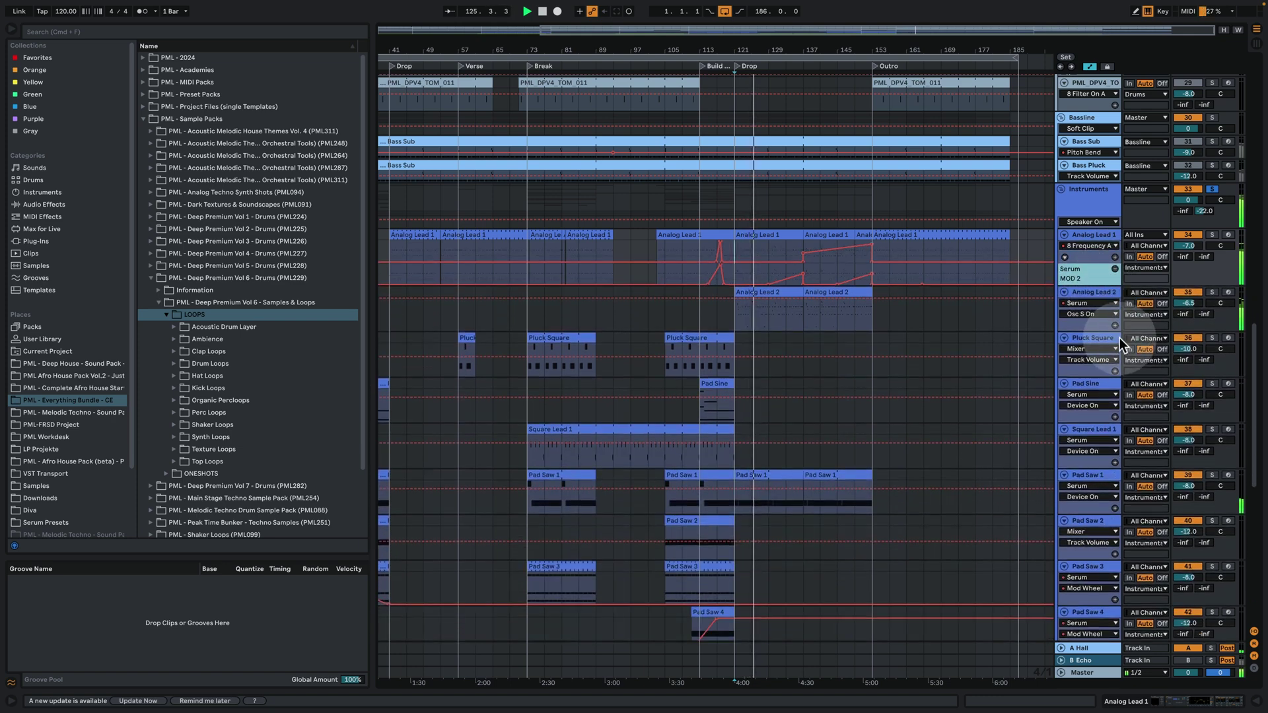
# Stop playback and bring the instrument clips of the break section starting at bar 73 into view
pyautogui.press('space')
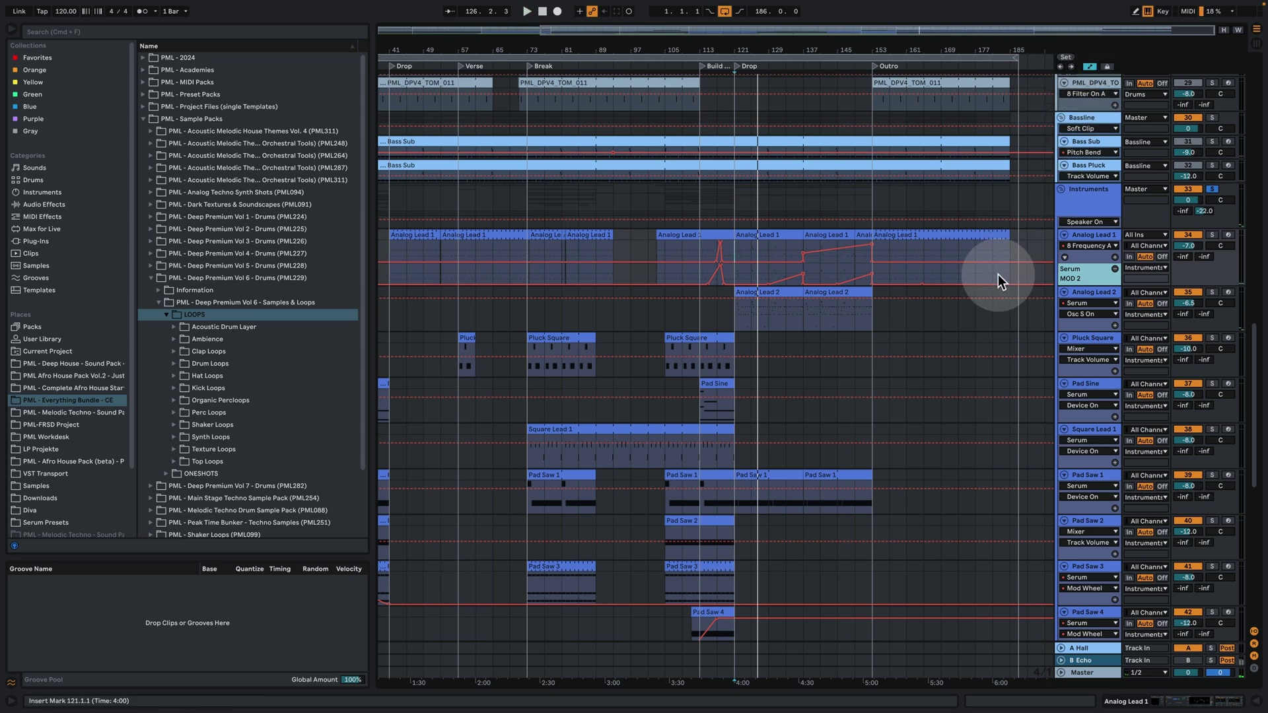
pyautogui.scroll(-10, 925, 327)
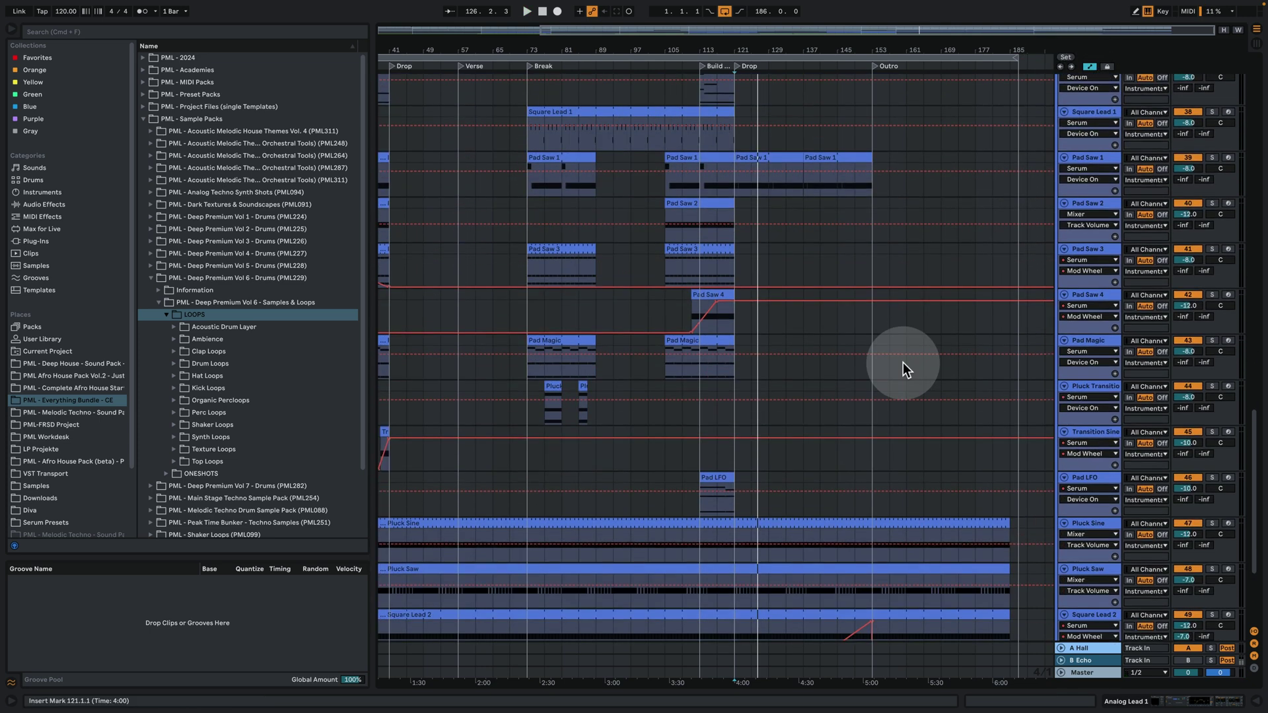
pyautogui.click(701, 159)
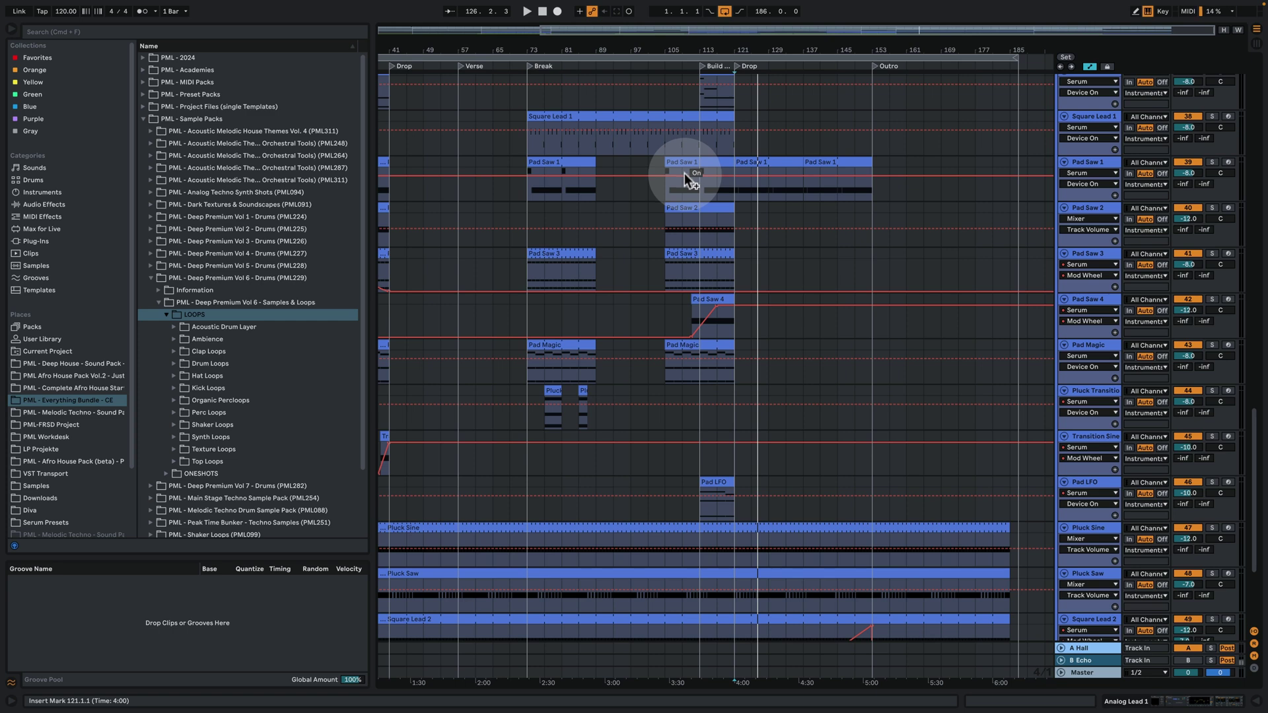
pyautogui.moveTo(554, 47); pyautogui.dragTo(597, 294)
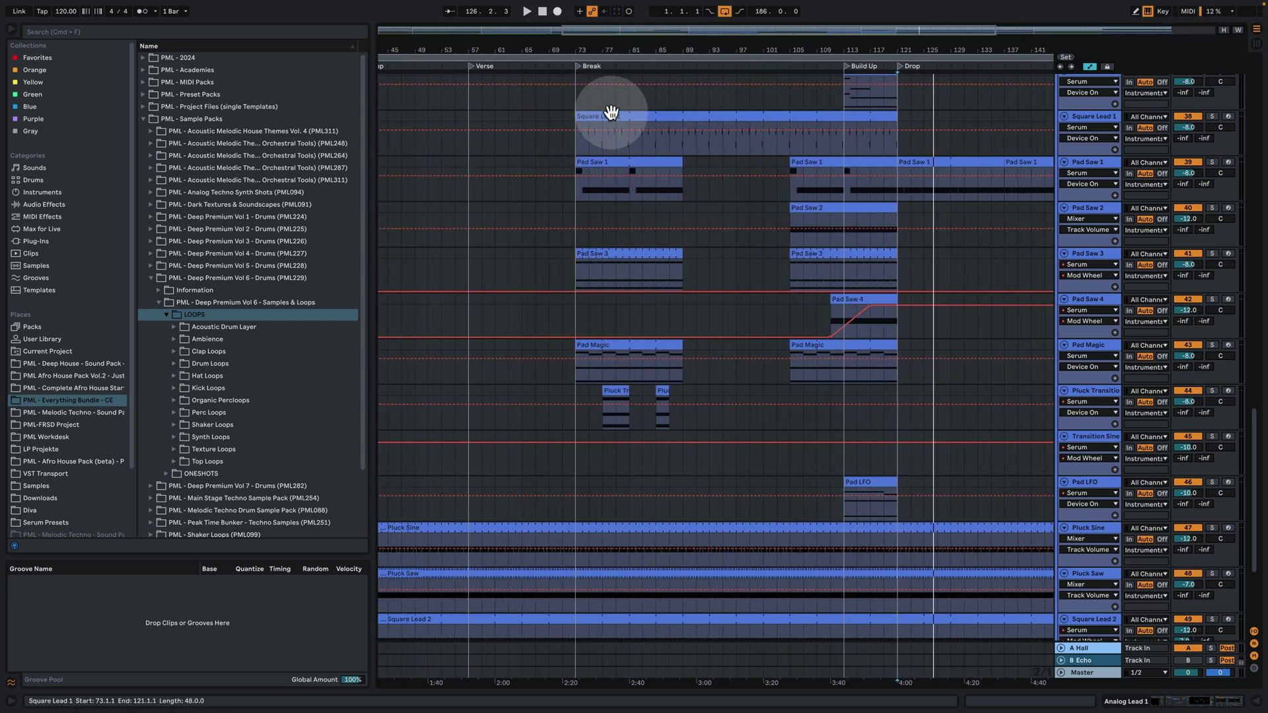
pyautogui.scroll(3, 637, 239)
pyautogui.scroll(2, 648, 274)
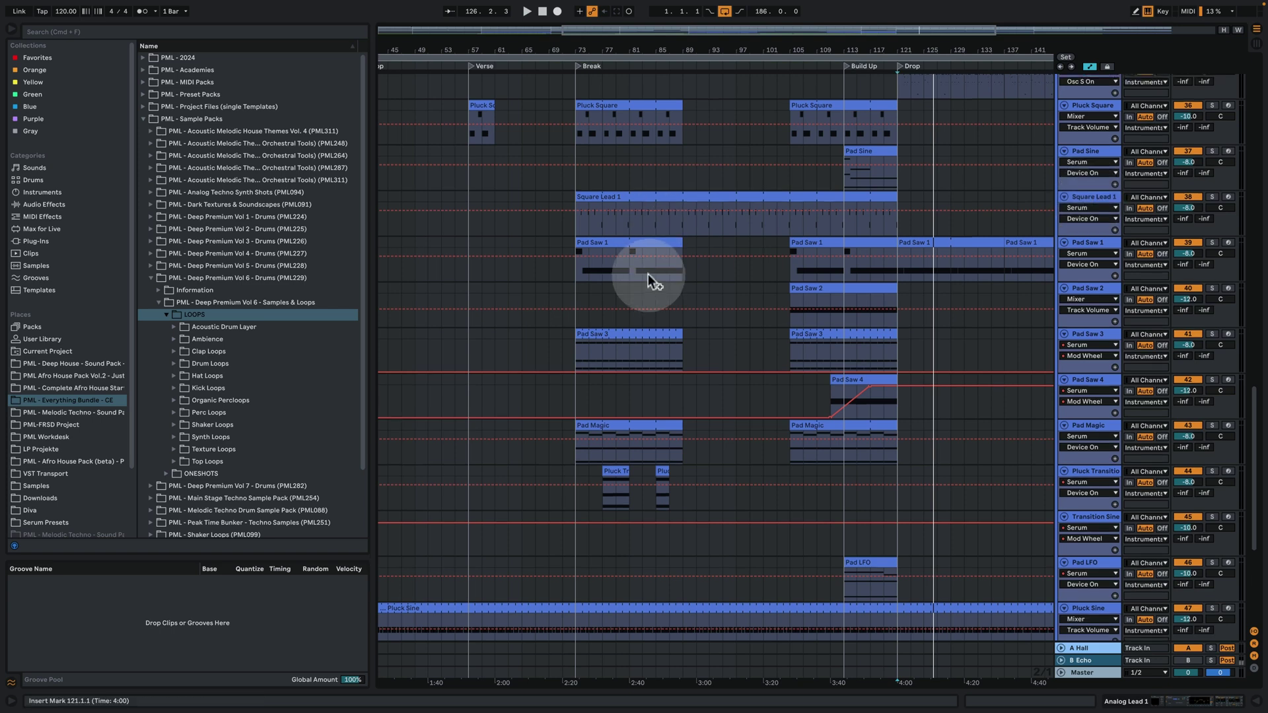
# Solo Pluck Square, play its clip from the start of the break at bar 73, and lift the solo again
pyautogui.click(1113, 154)
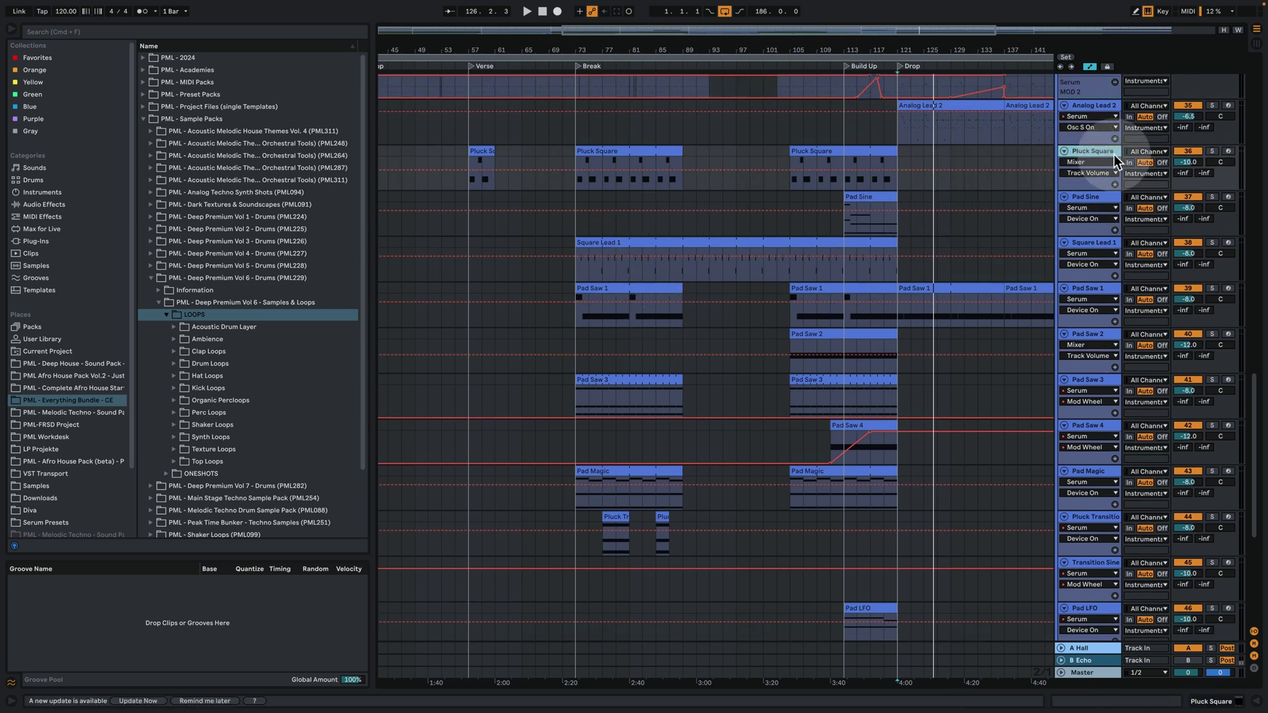
pyautogui.click(1212, 151)
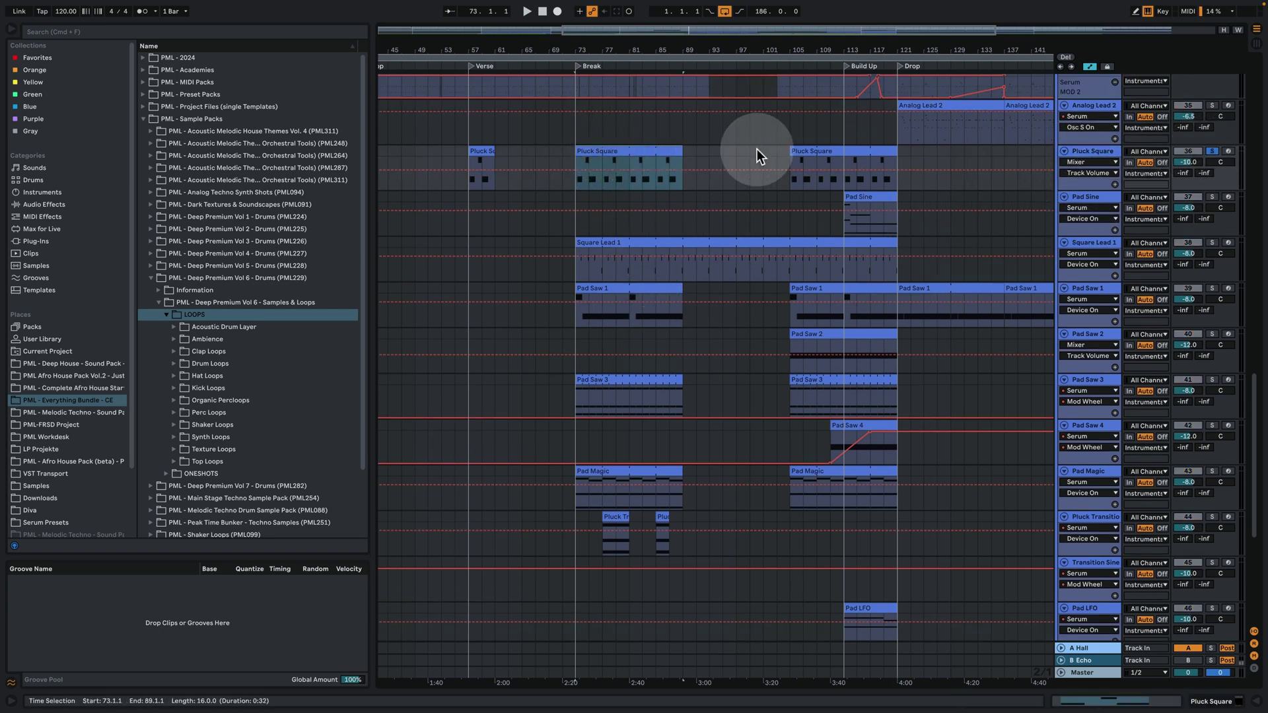
pyautogui.press('space')
pyautogui.moveTo(590, 42); pyautogui.dragTo(600, 73)
pyautogui.moveTo(653, 147); pyautogui.dragTo(654, 218)
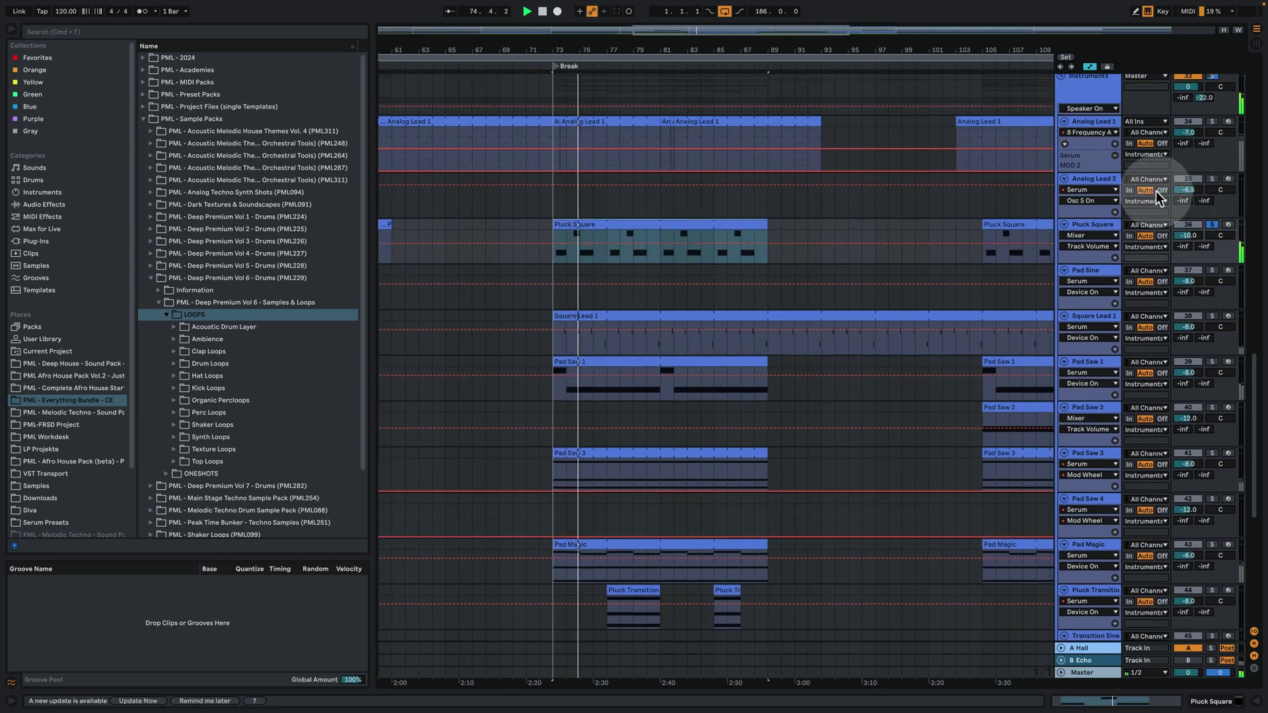
pyautogui.click(1211, 224)
# Play the break from bar 73 with the other instruments and hide the automation lanes in the arrangement
pyautogui.click(600, 182)
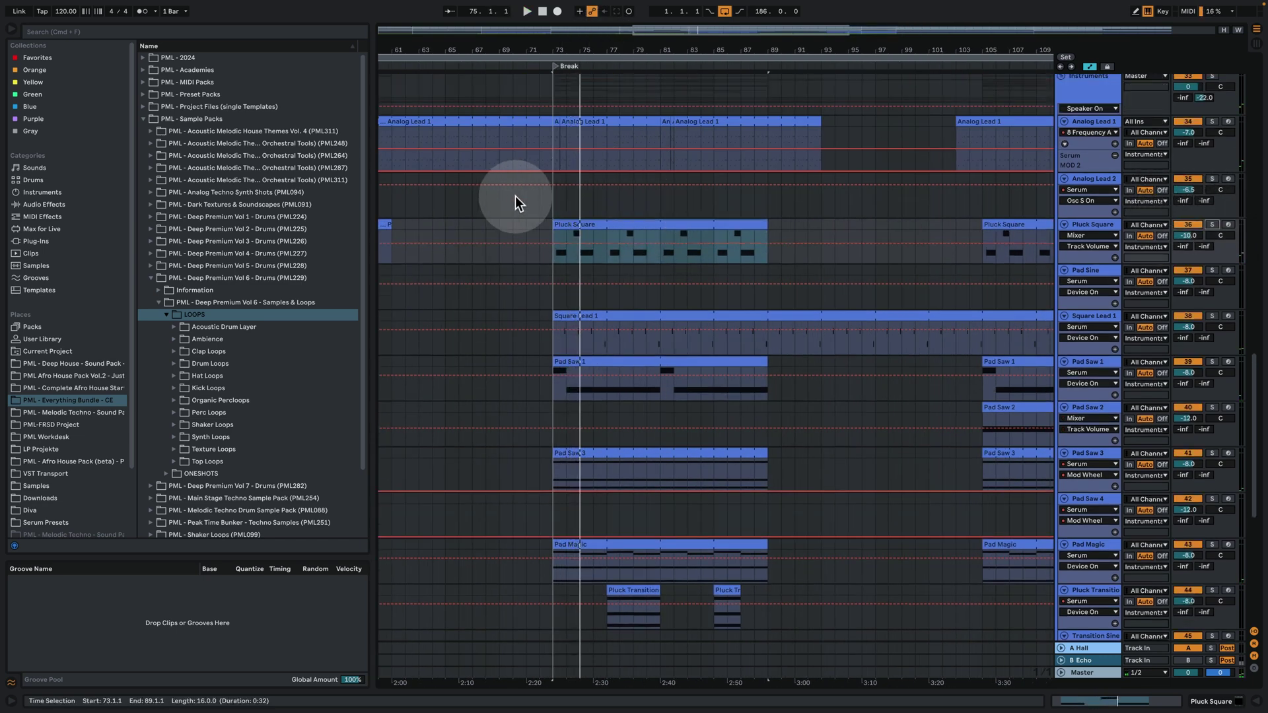
pyautogui.click(551, 203)
pyautogui.press('space')
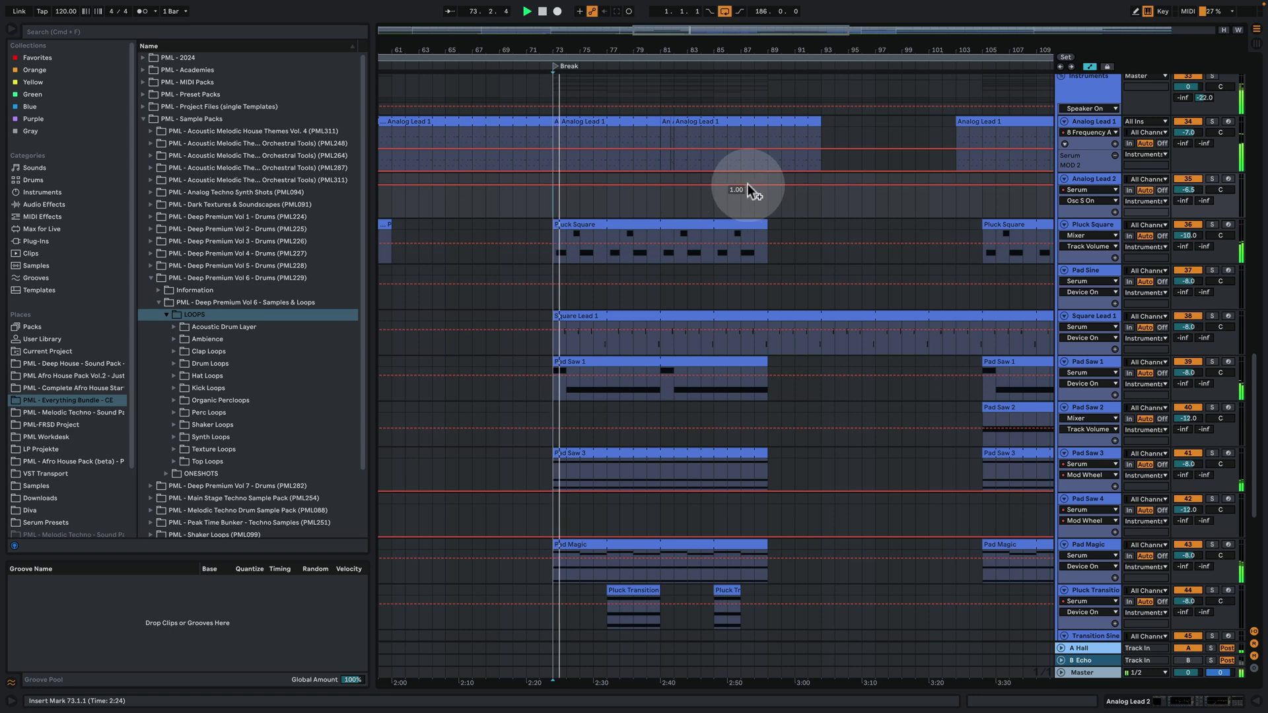
pyautogui.click(1090, 66)
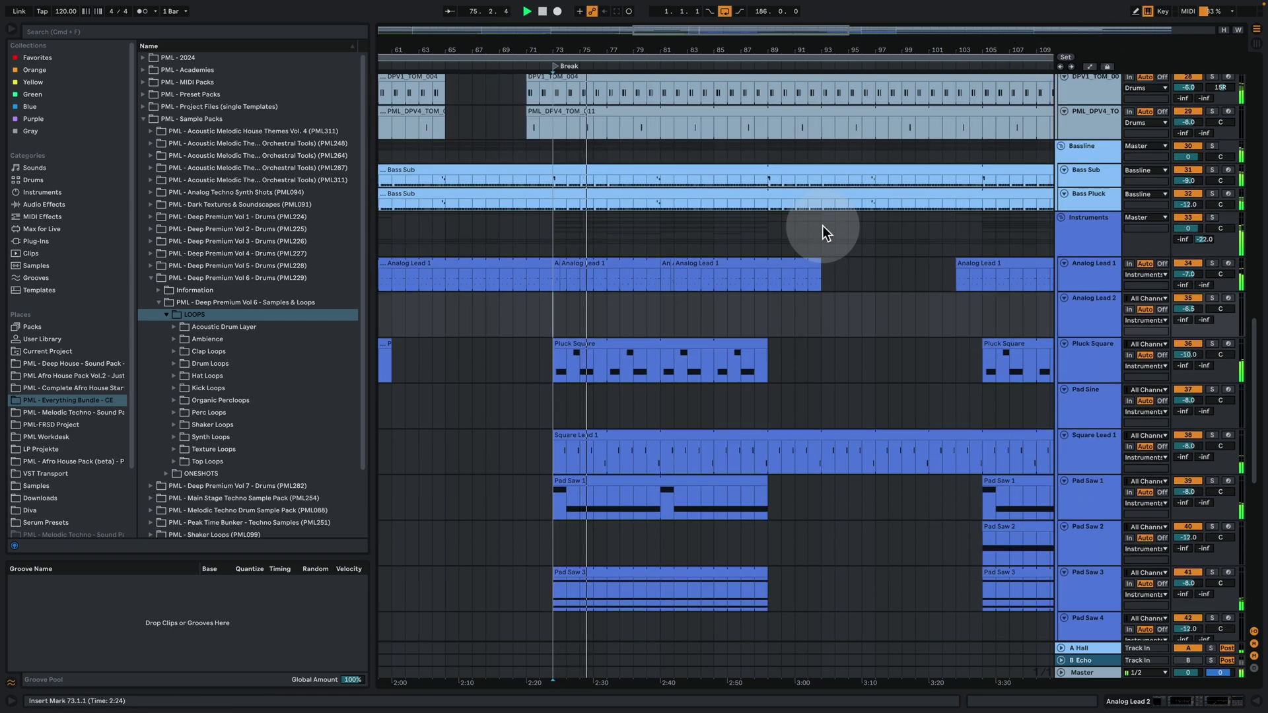
pyautogui.scroll(-3, 819, 230)
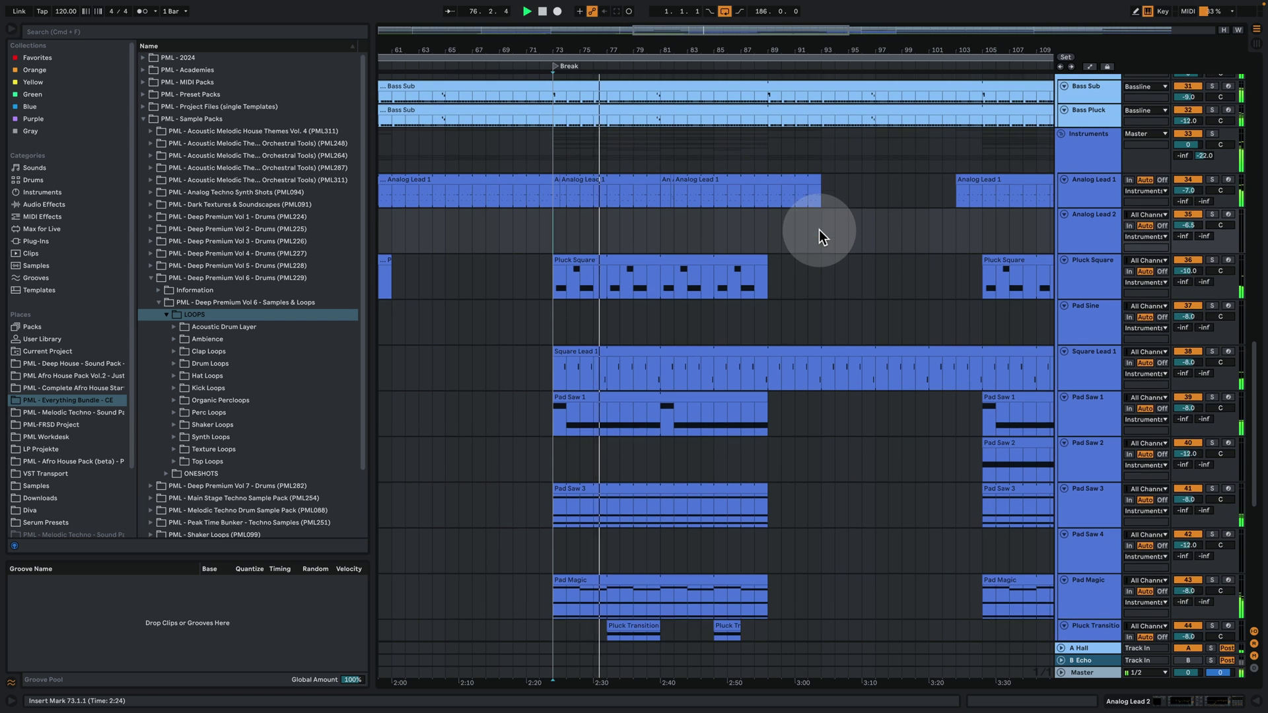
# Play the full arrangement from bar 69 ahead of the break, and restart it from bar 73
pyautogui.click(502, 142)
pyautogui.press('space')
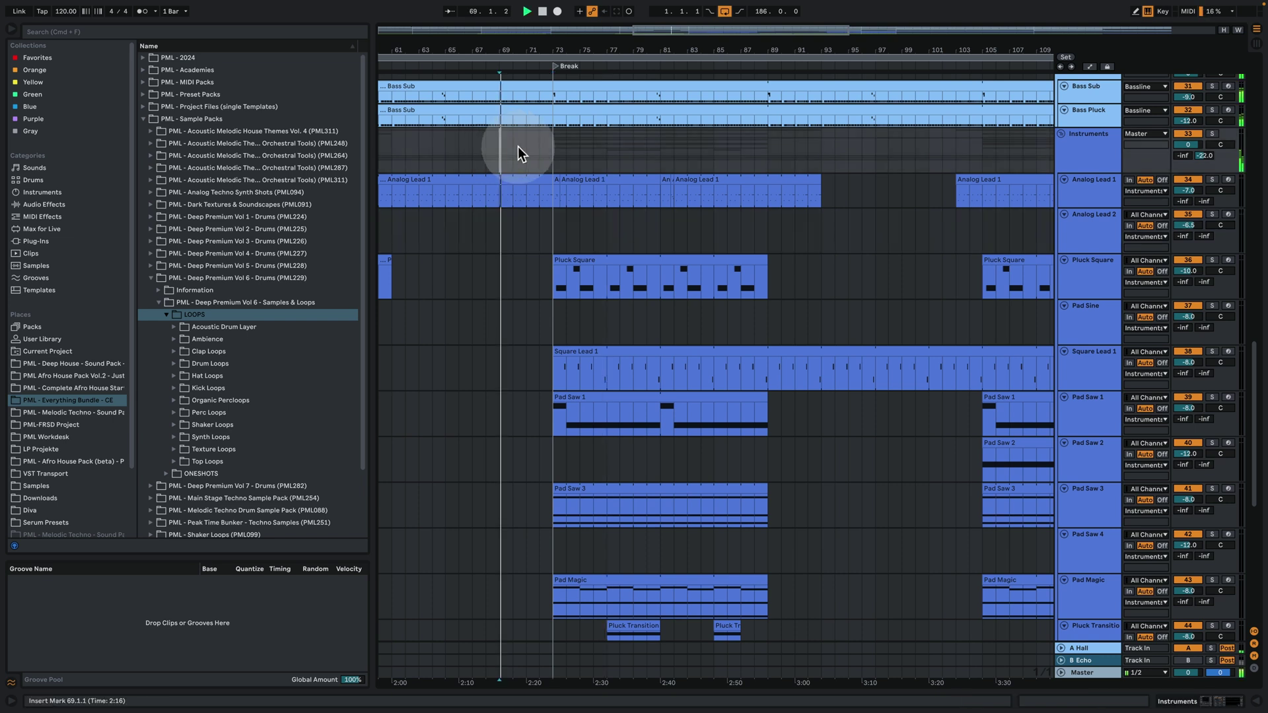
pyautogui.click(561, 141)
pyautogui.press('space')
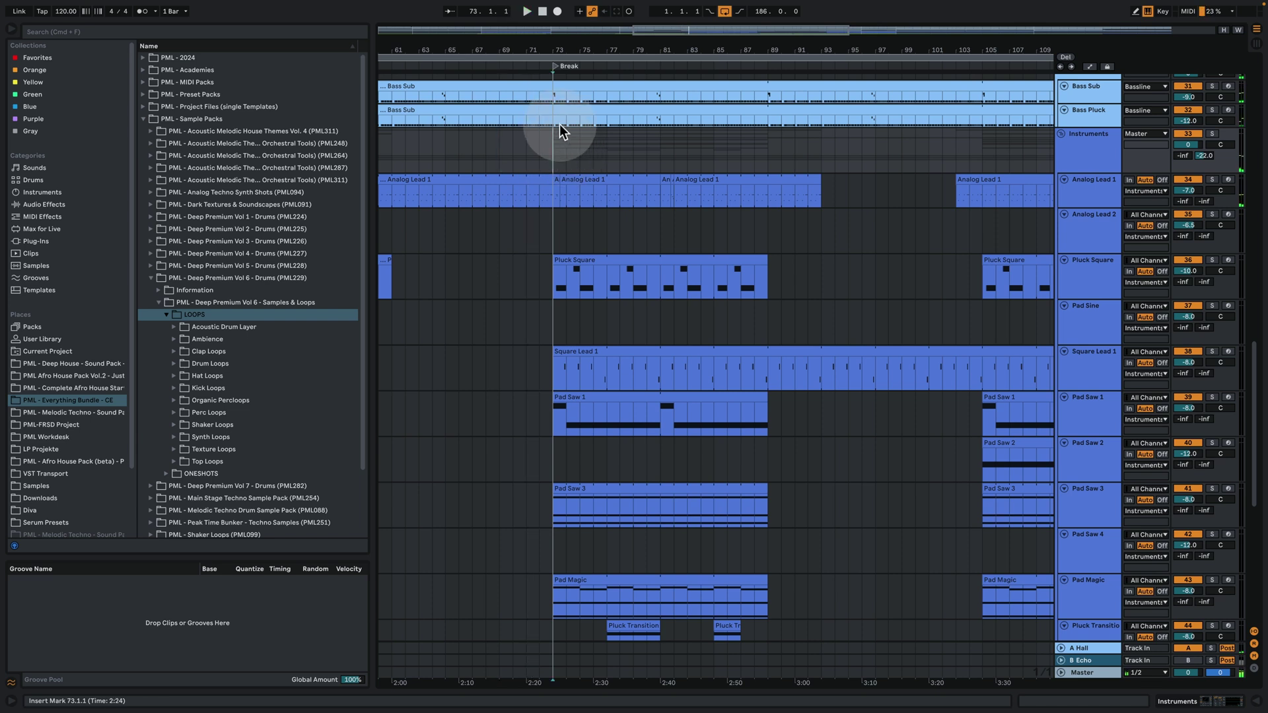
pyautogui.press('space')
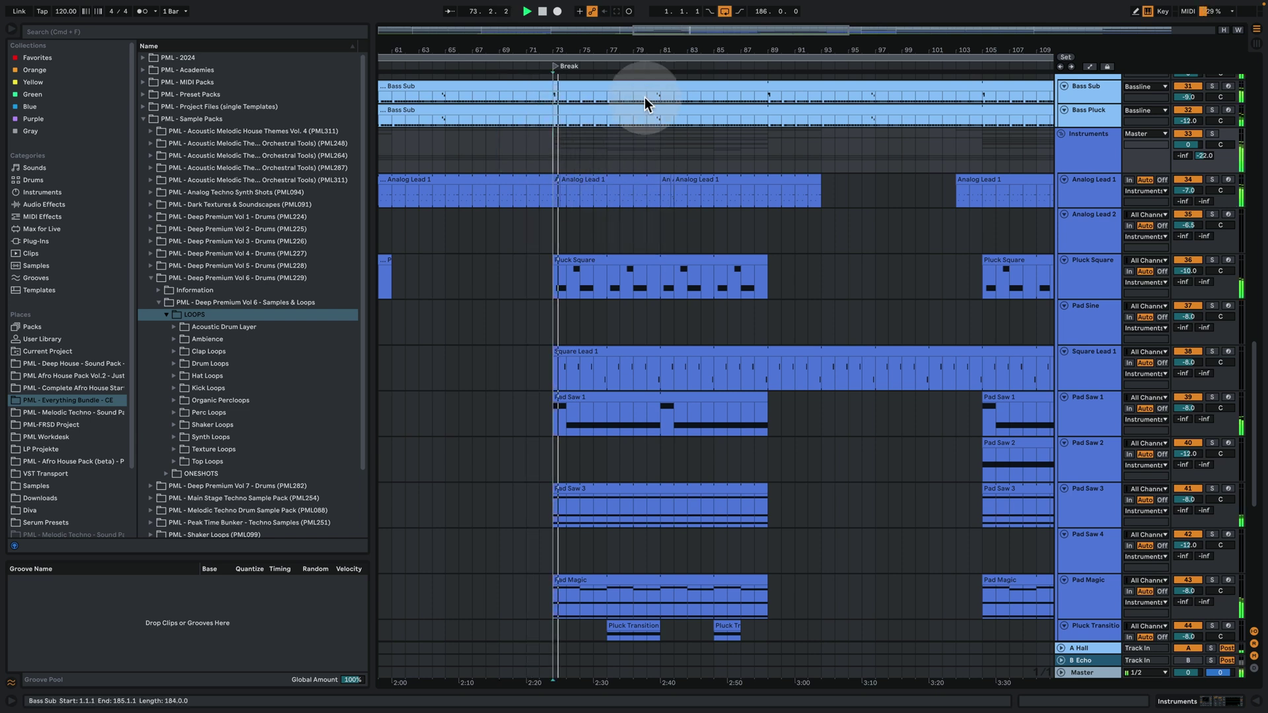
# Solo the Instruments group with Analog Lead 1 and Pluck Square to hear both together in the break, and stop playback
pyautogui.moveTo(638, 46); pyautogui.dragTo(638, 39)
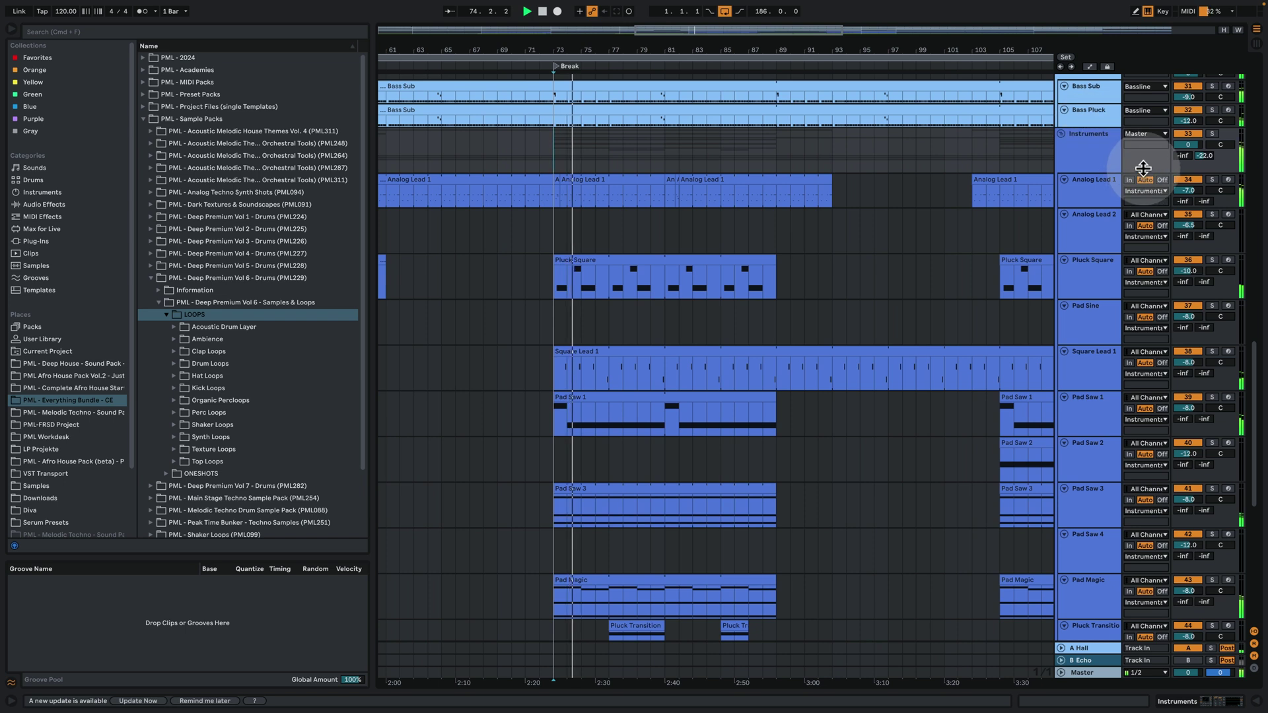
pyautogui.click(1212, 133)
pyautogui.click(1212, 178)
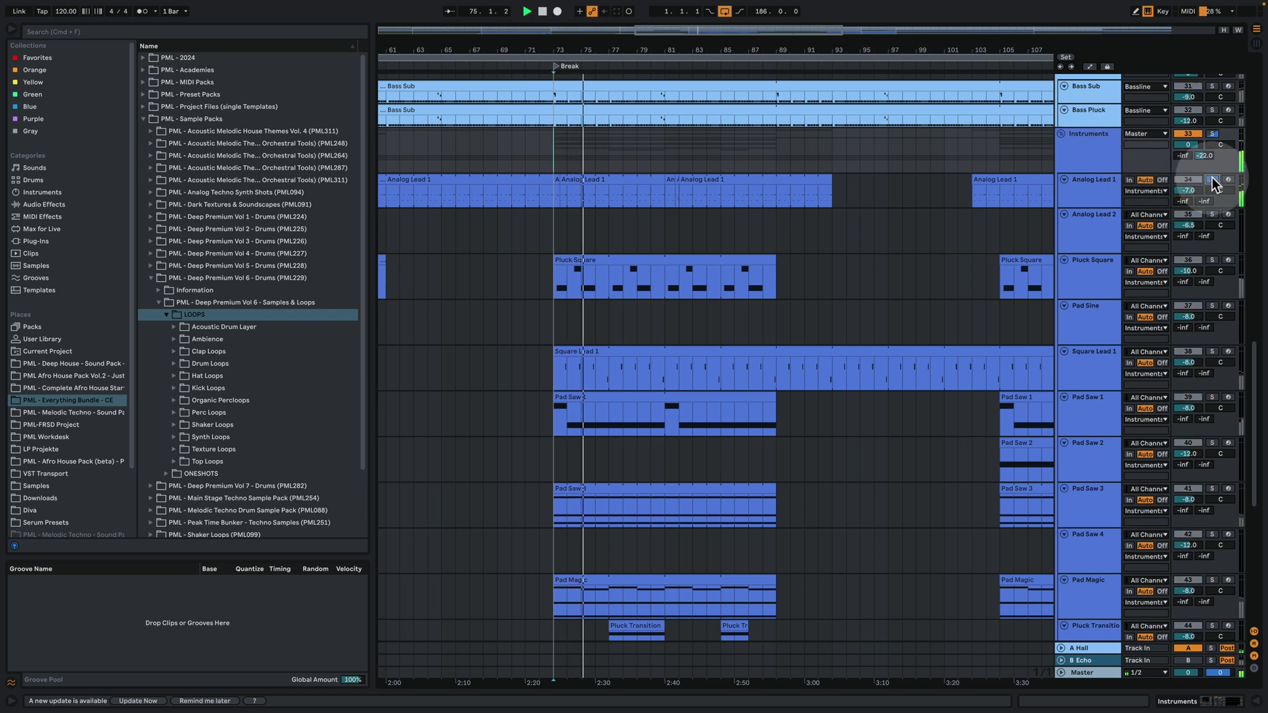
pyautogui.click(1212, 260)
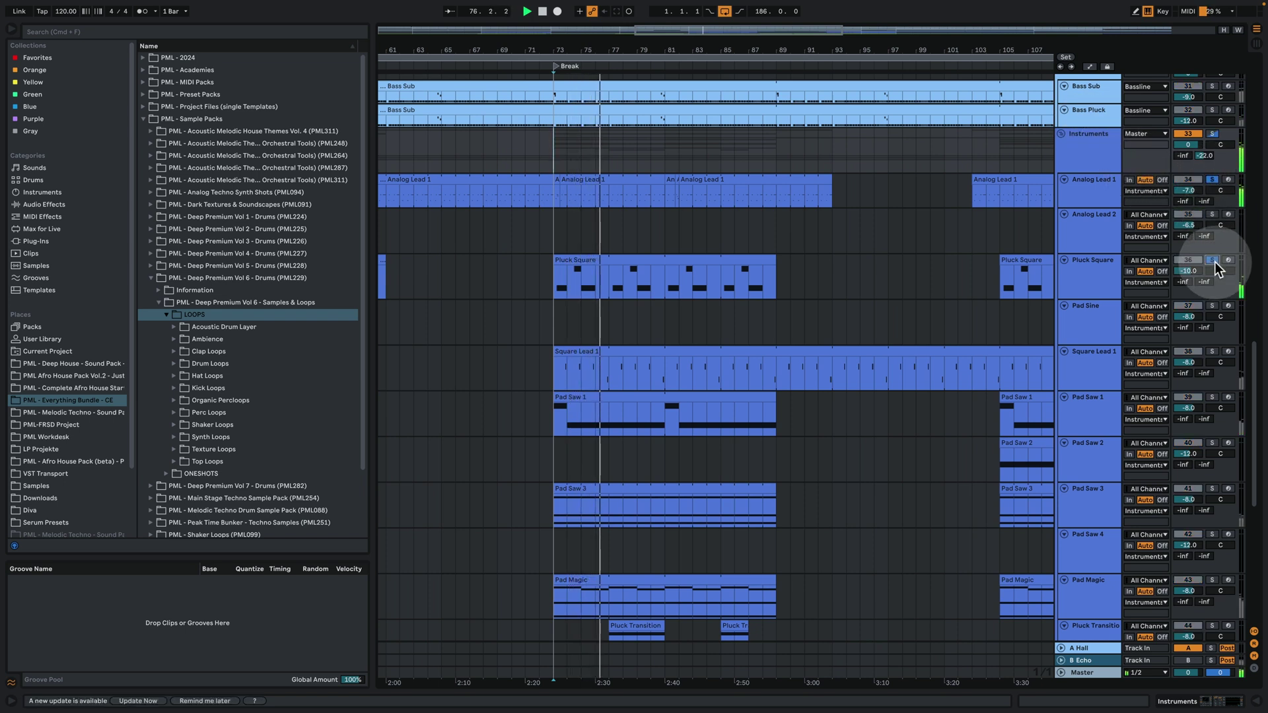
pyautogui.press('space')
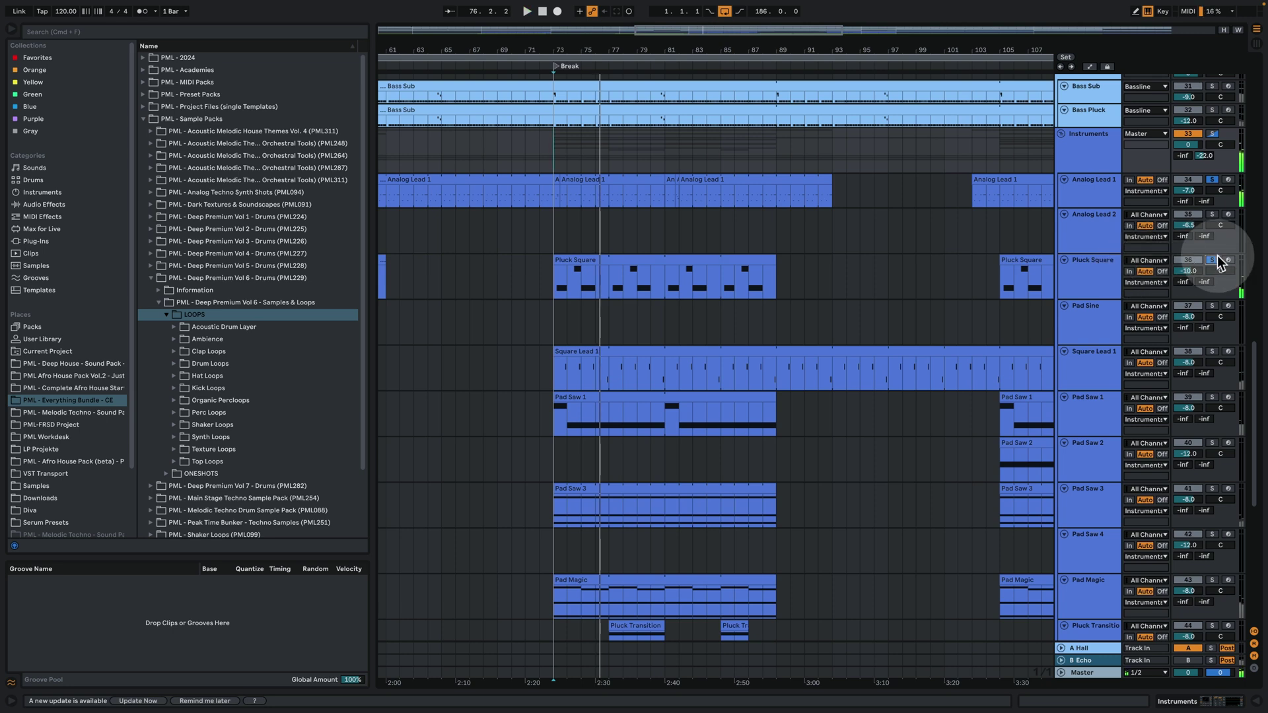
# Open the break's Pluck Square clip to view its MIDI notes, and open the track's Serum patch
pyautogui.click(1072, 265)
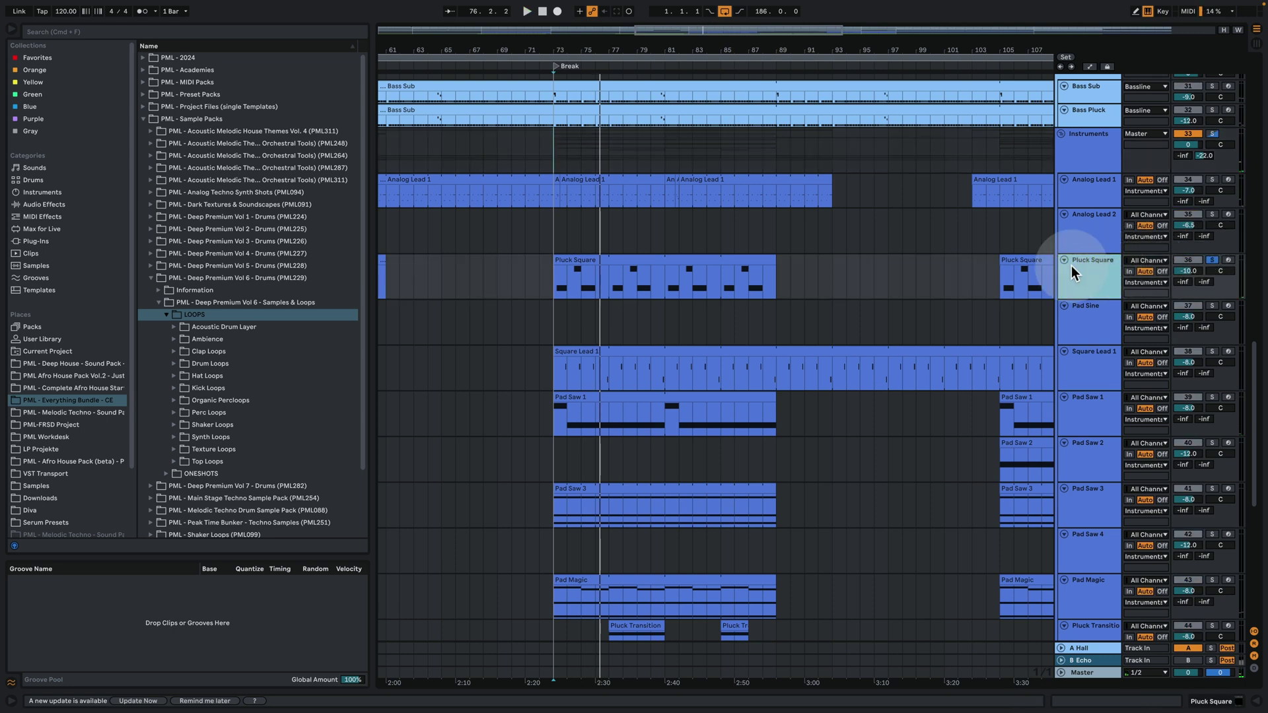
pyautogui.doubleClick(591, 261)
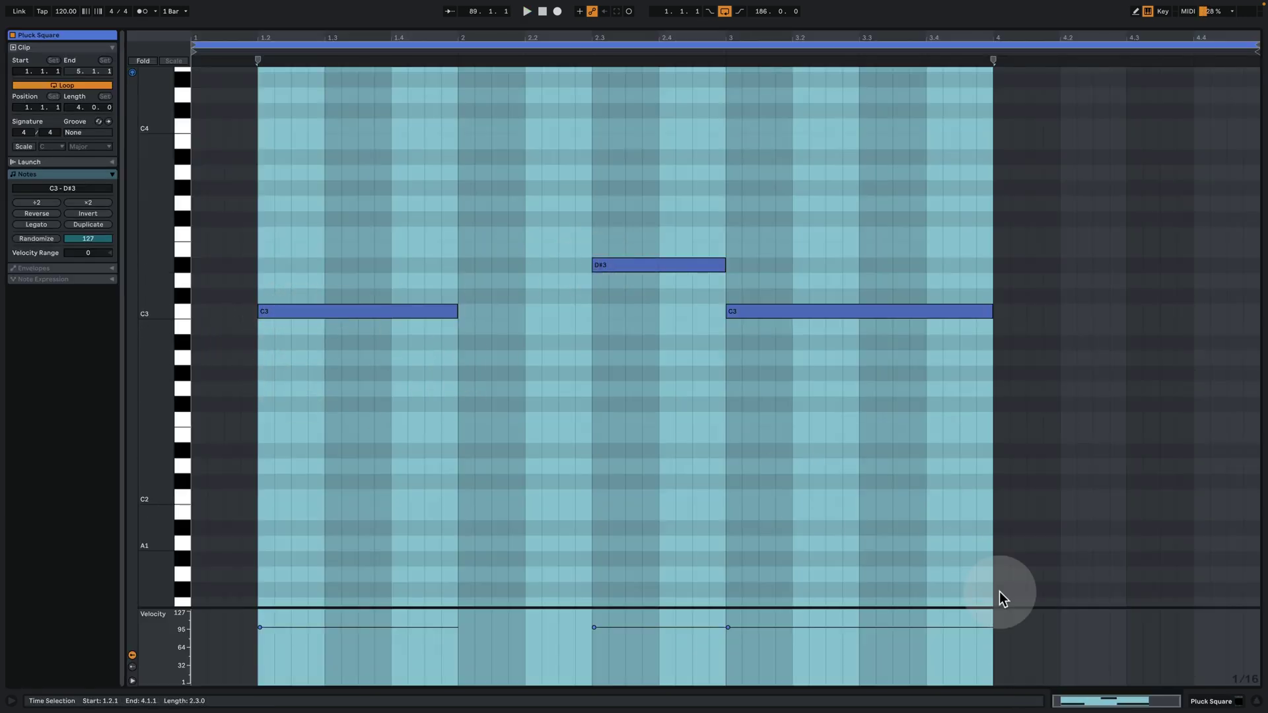
pyautogui.click(1188, 704)
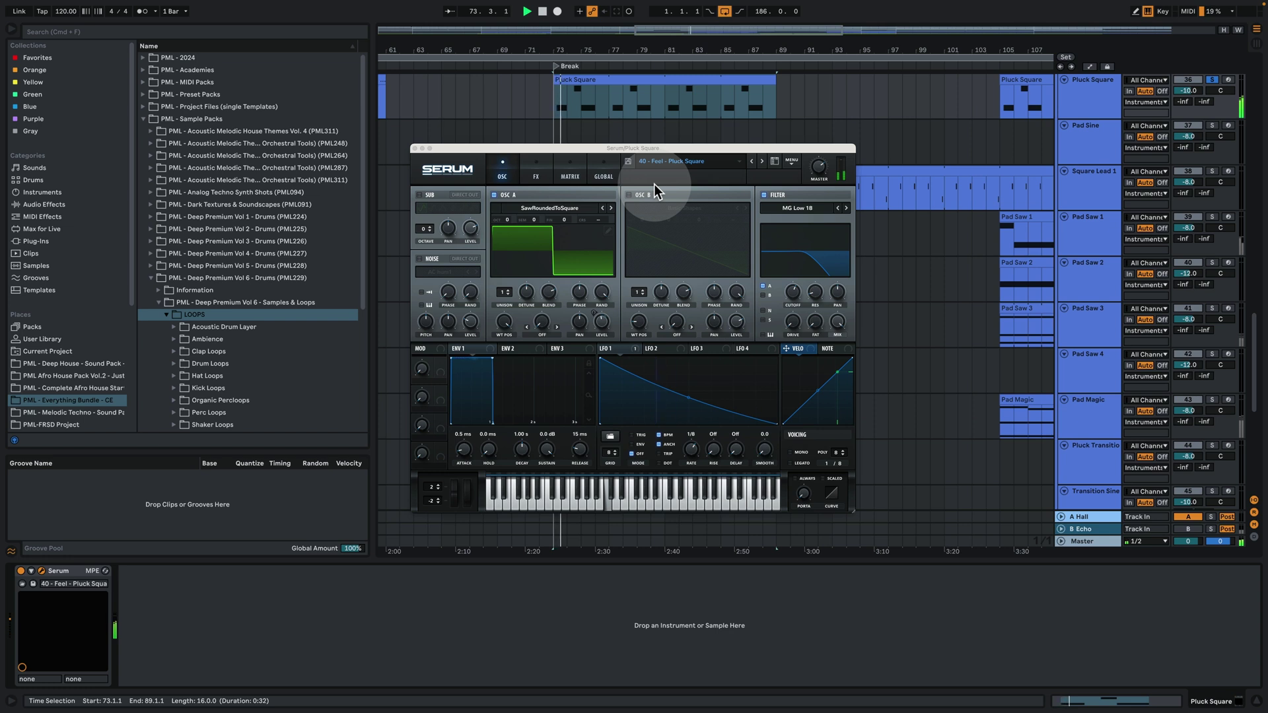
# Show LFO 1 in Pluck Square's Serum patch, audition the sound, and close the patch window
pyautogui.click(623, 347)
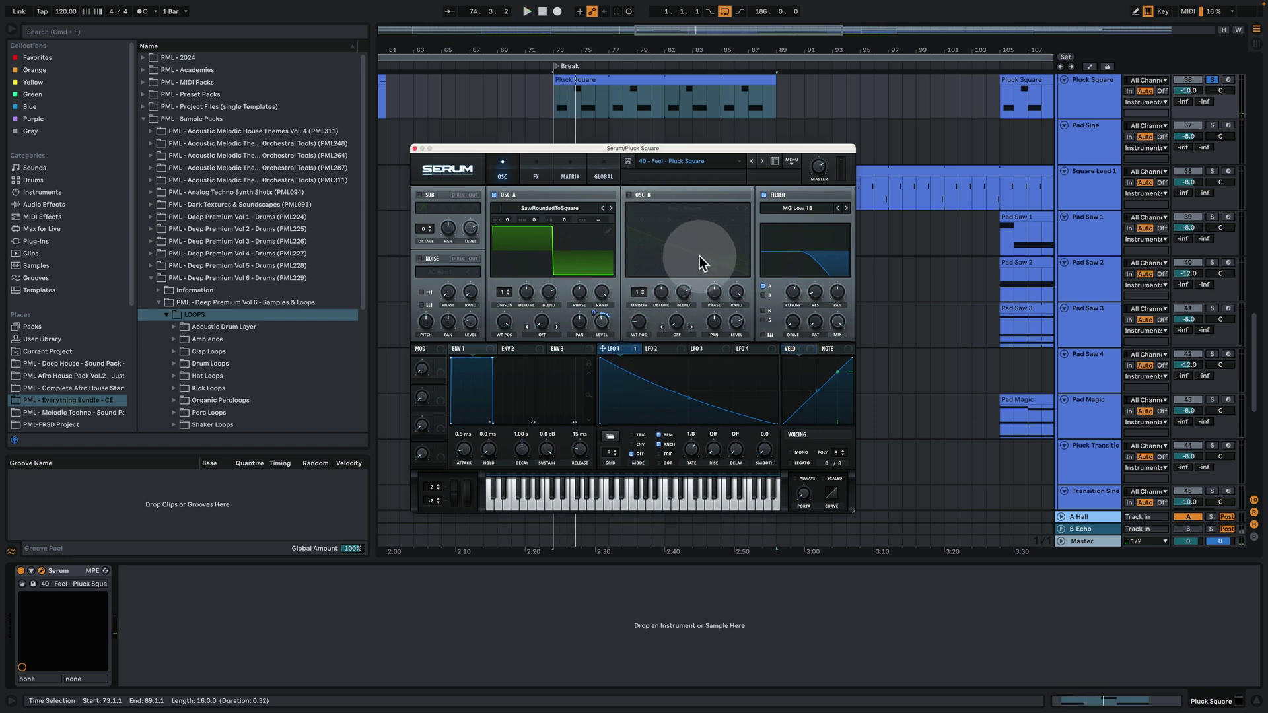
pyautogui.press('space')
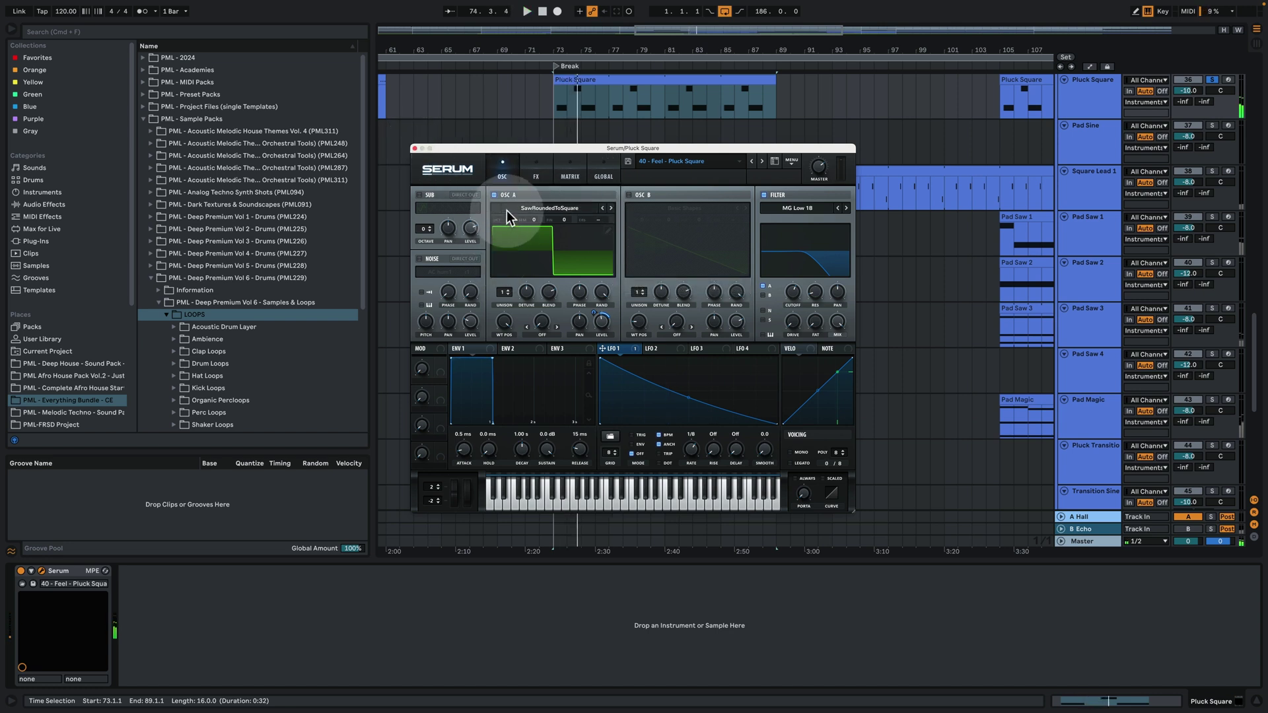
pyautogui.click(414, 135)
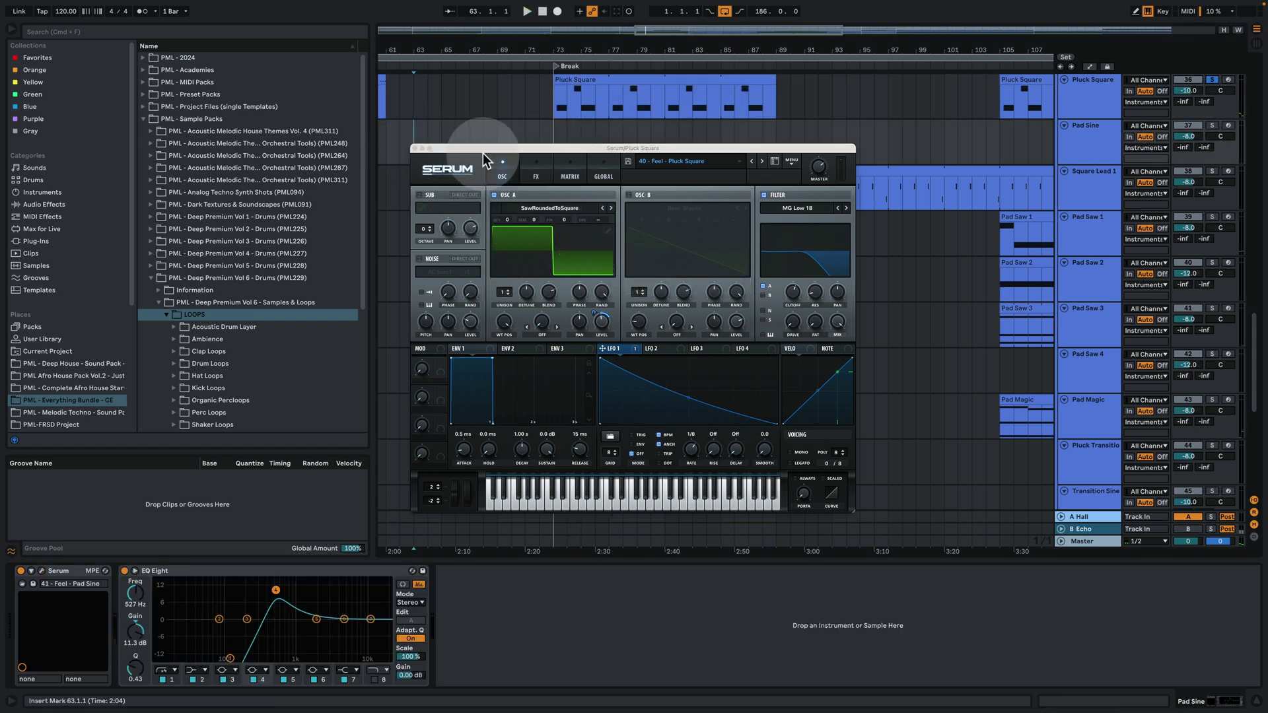
pyautogui.click(415, 149)
# Solo Square Lead 1 and play its clip in the break from position 74.4.1
pyautogui.scroll(1, 605, 260)
pyautogui.click(581, 196)
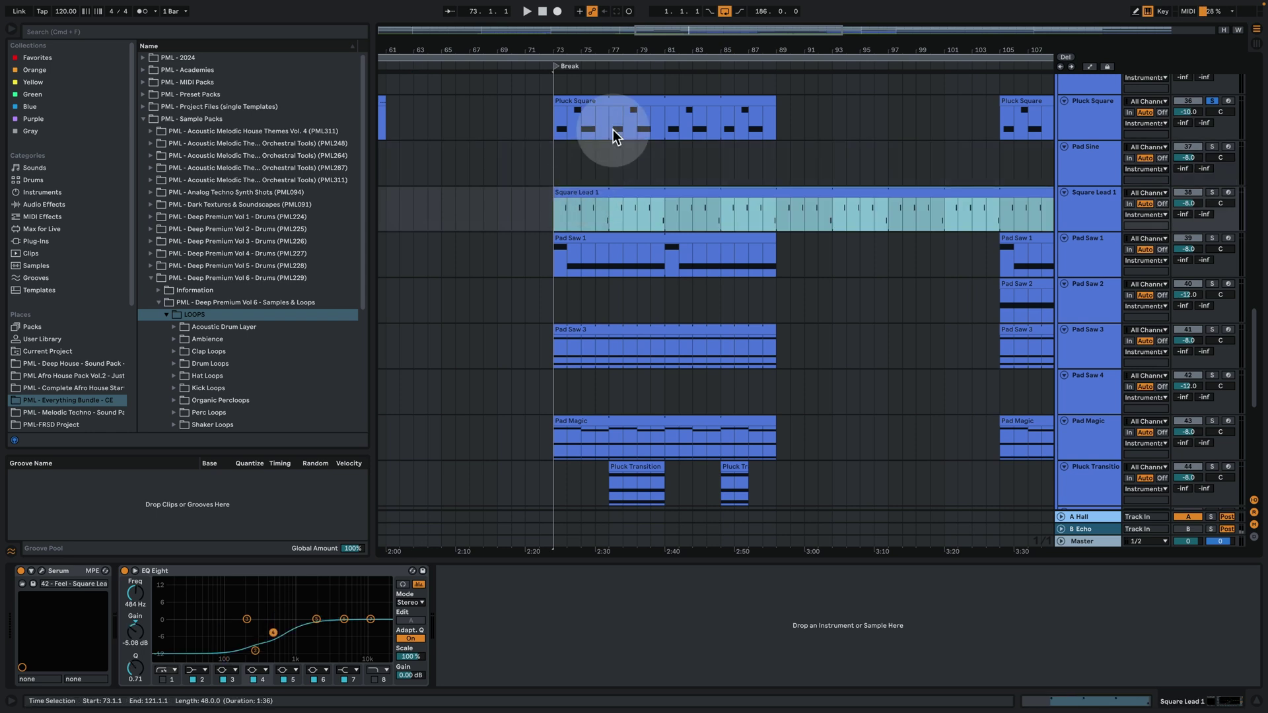
pyautogui.moveTo(574, 40); pyautogui.dragTo(580, 57)
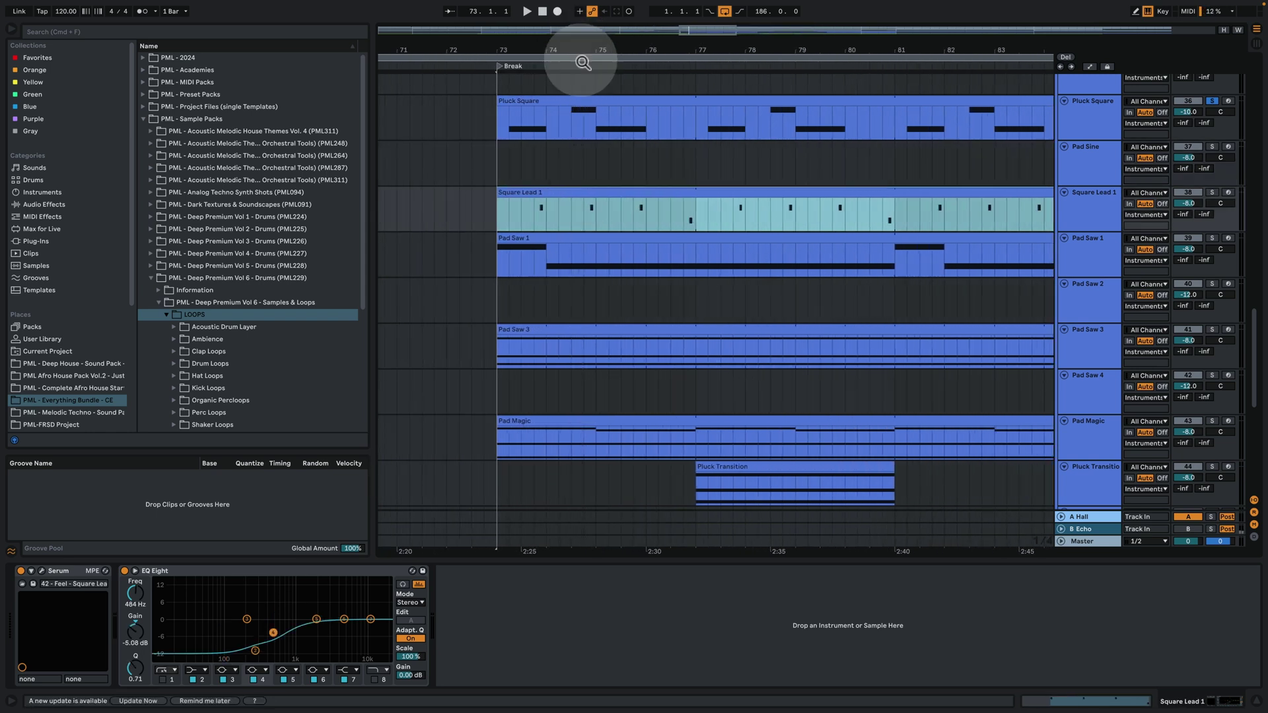
pyautogui.click(541, 204)
pyautogui.click(1212, 192)
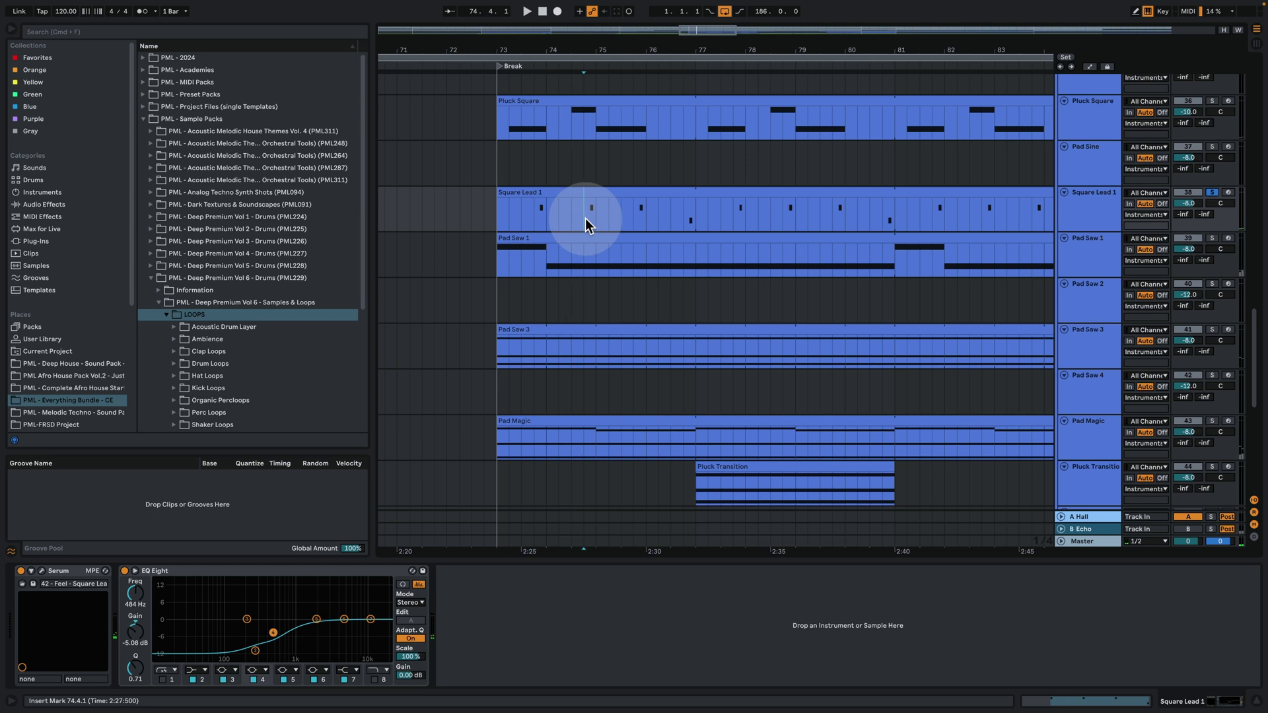
pyautogui.press('space')
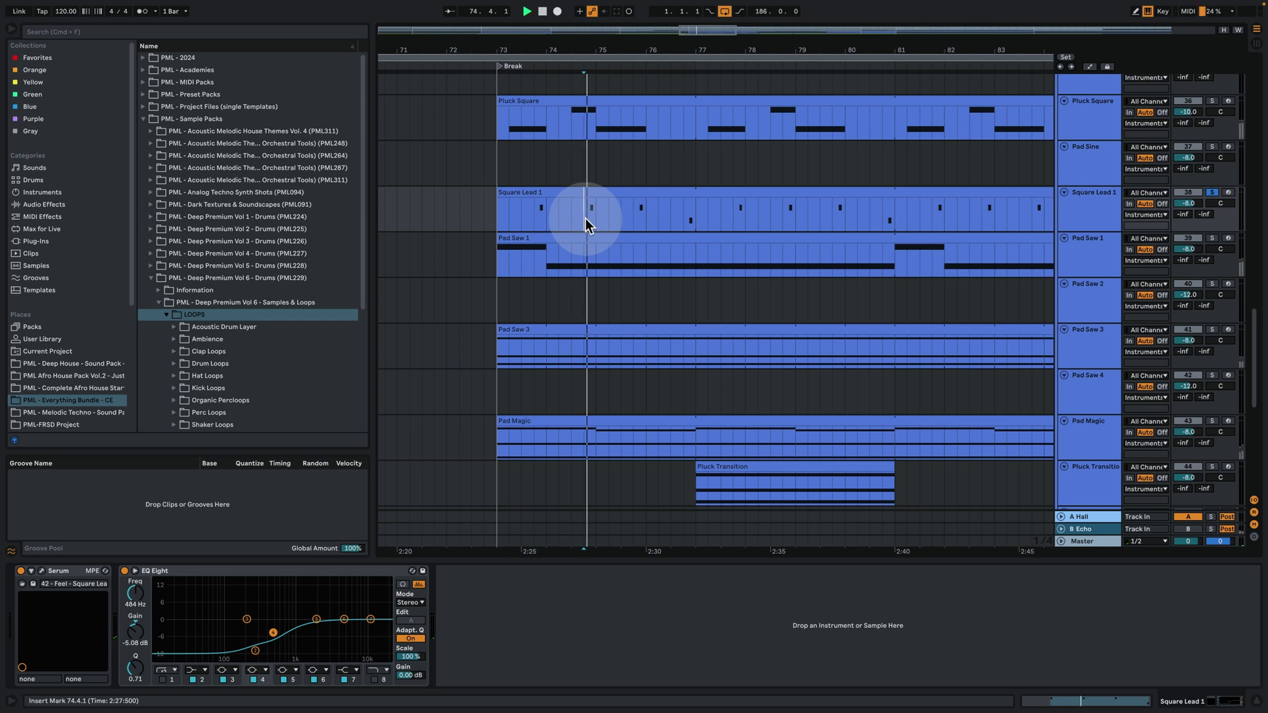
# Open Square Lead 1's Serum patch and view its modulation matrix together with the LFO 1 shape
pyautogui.click(41, 571)
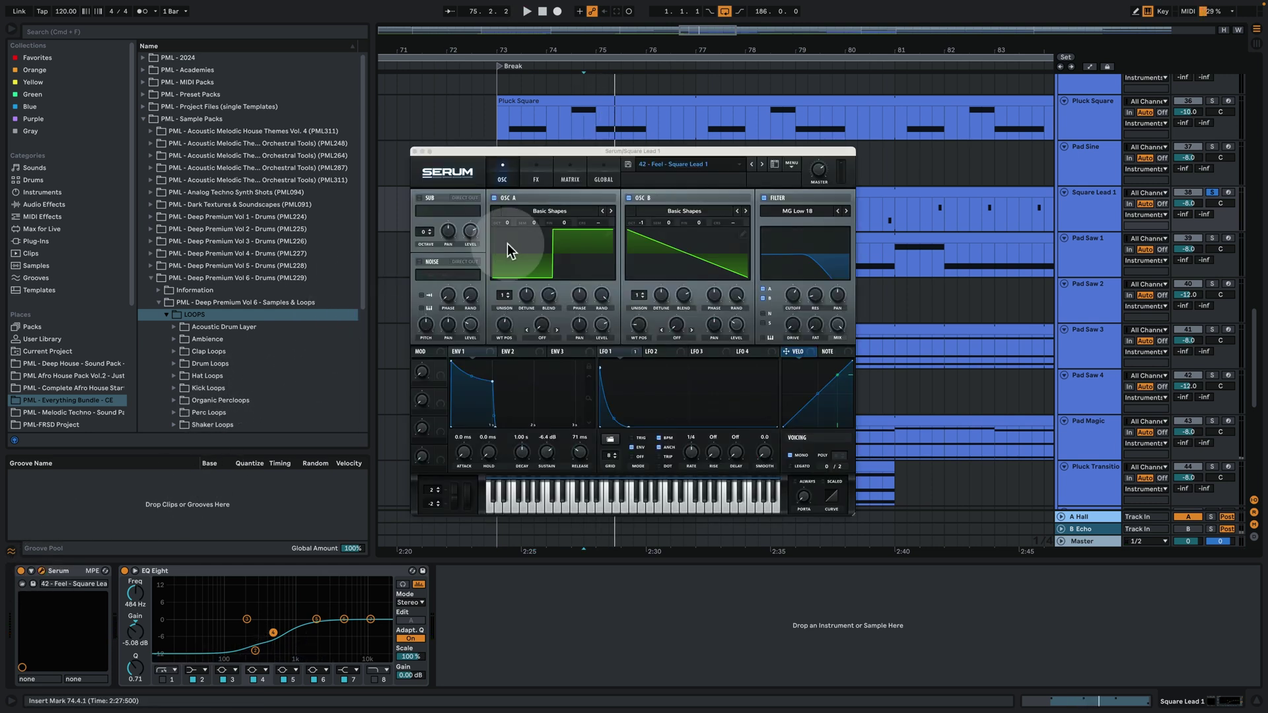
pyautogui.moveTo(579, 154); pyautogui.dragTo(486, 145)
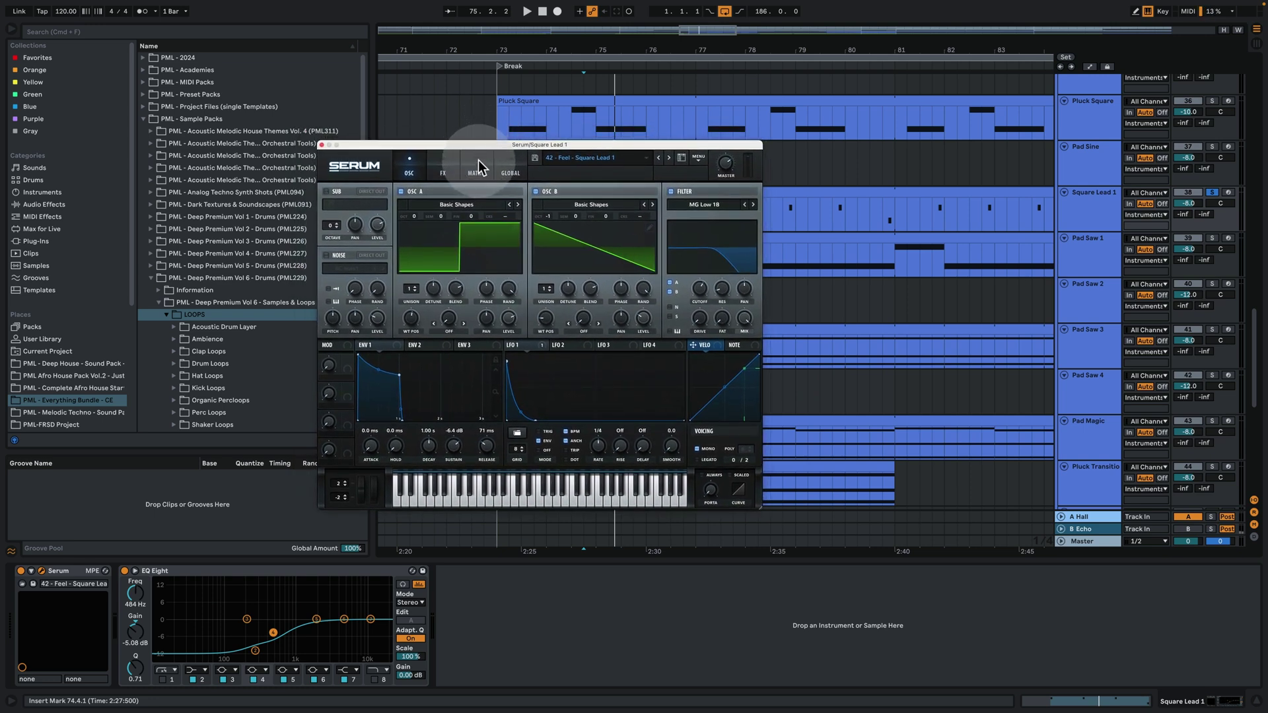
pyautogui.click(479, 166)
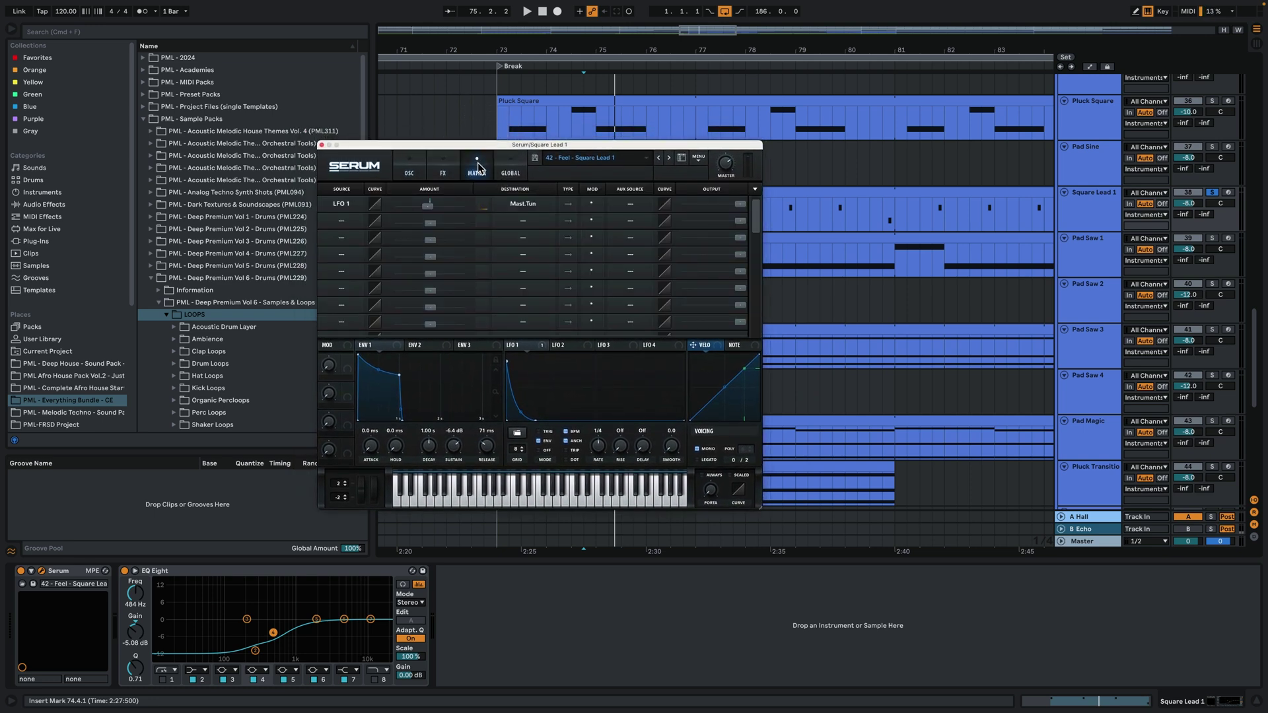
pyautogui.click(516, 345)
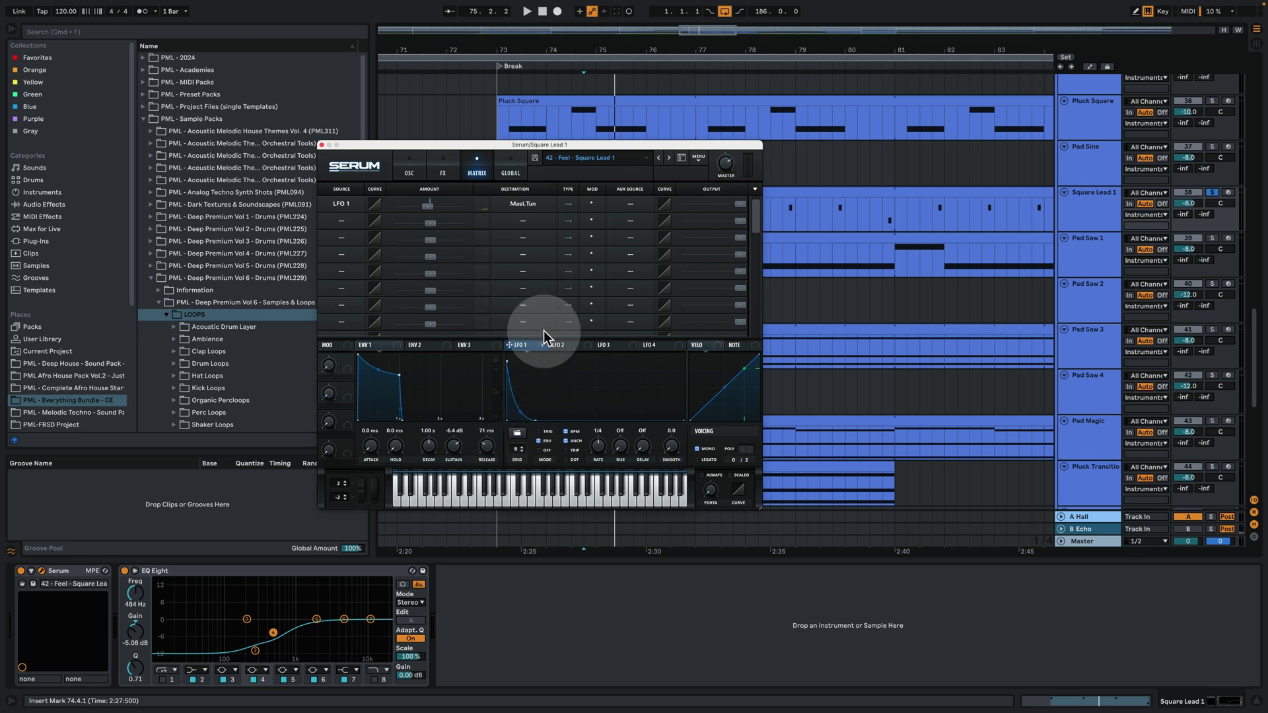
# Play Square Lead 1 while viewing the Serum oscillators, and close the patch window
pyautogui.press('space')
pyautogui.click(411, 169)
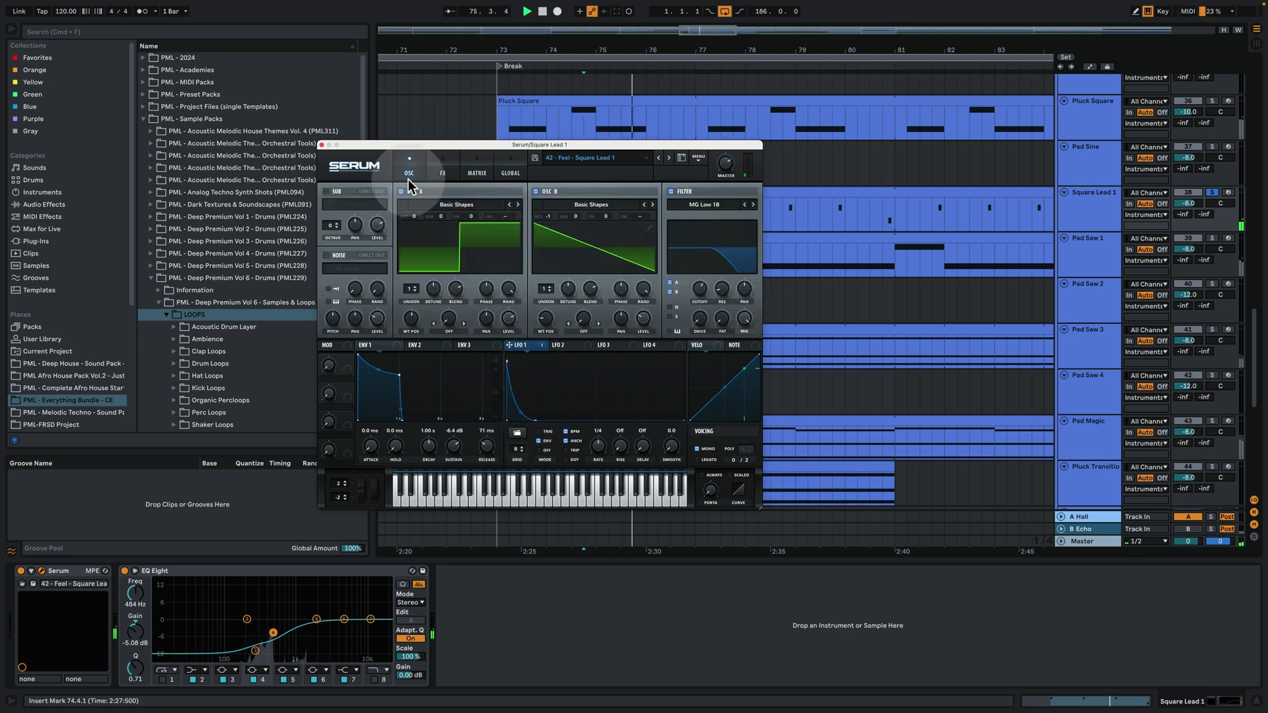
pyautogui.click(322, 145)
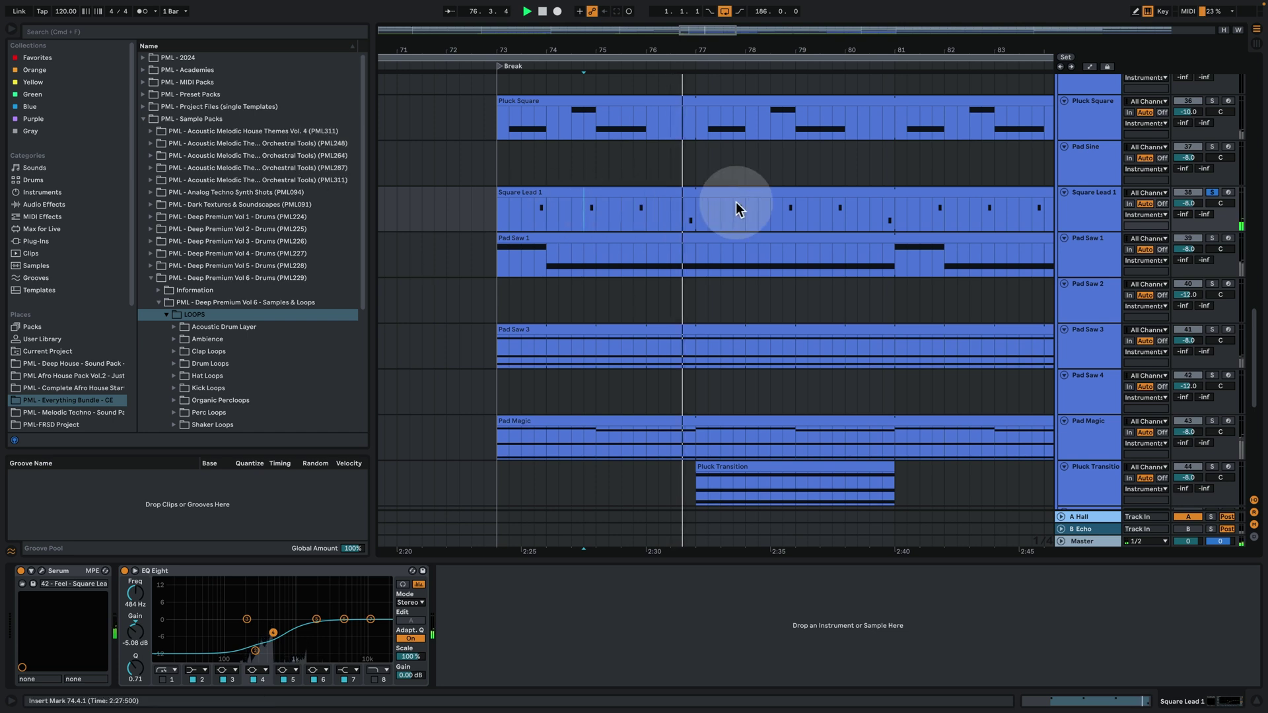
# Solo Pad Saw 1, play its clip in the break, and place the insert marker at 74.1.1
pyautogui.press('space')
pyautogui.click(724, 236)
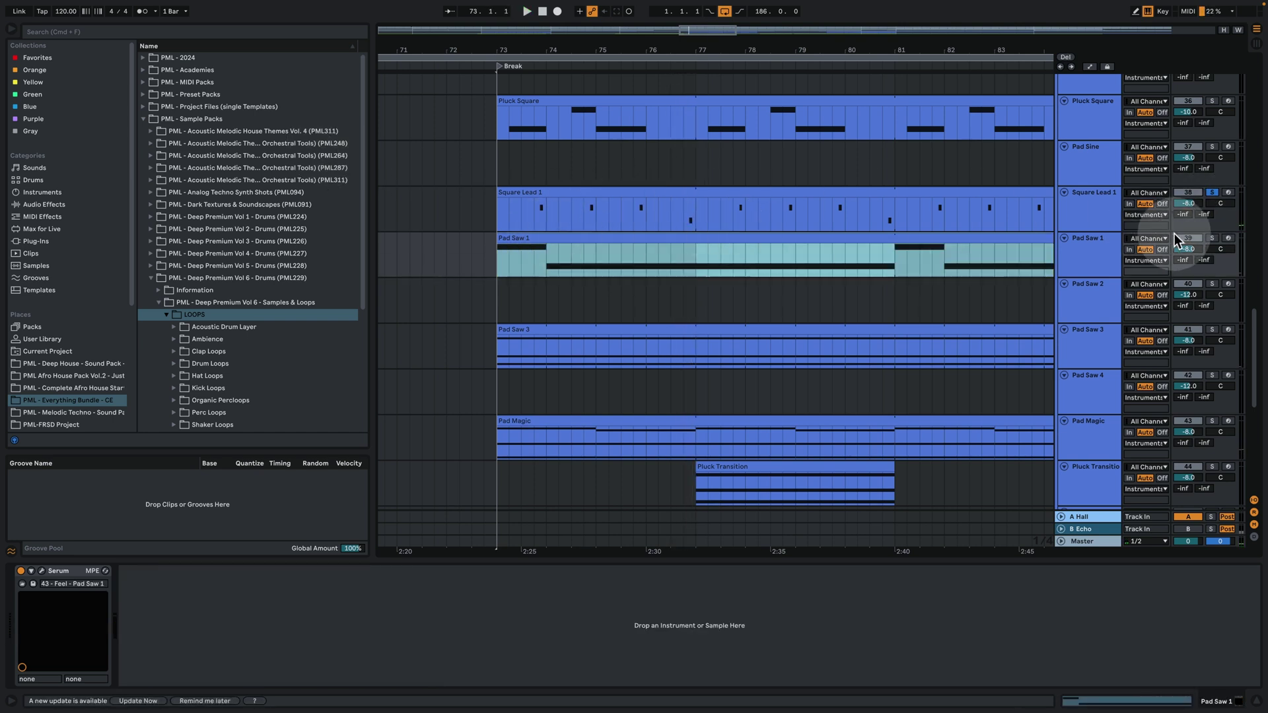
pyautogui.click(1212, 238)
pyautogui.press('space')
pyautogui.click(756, 253)
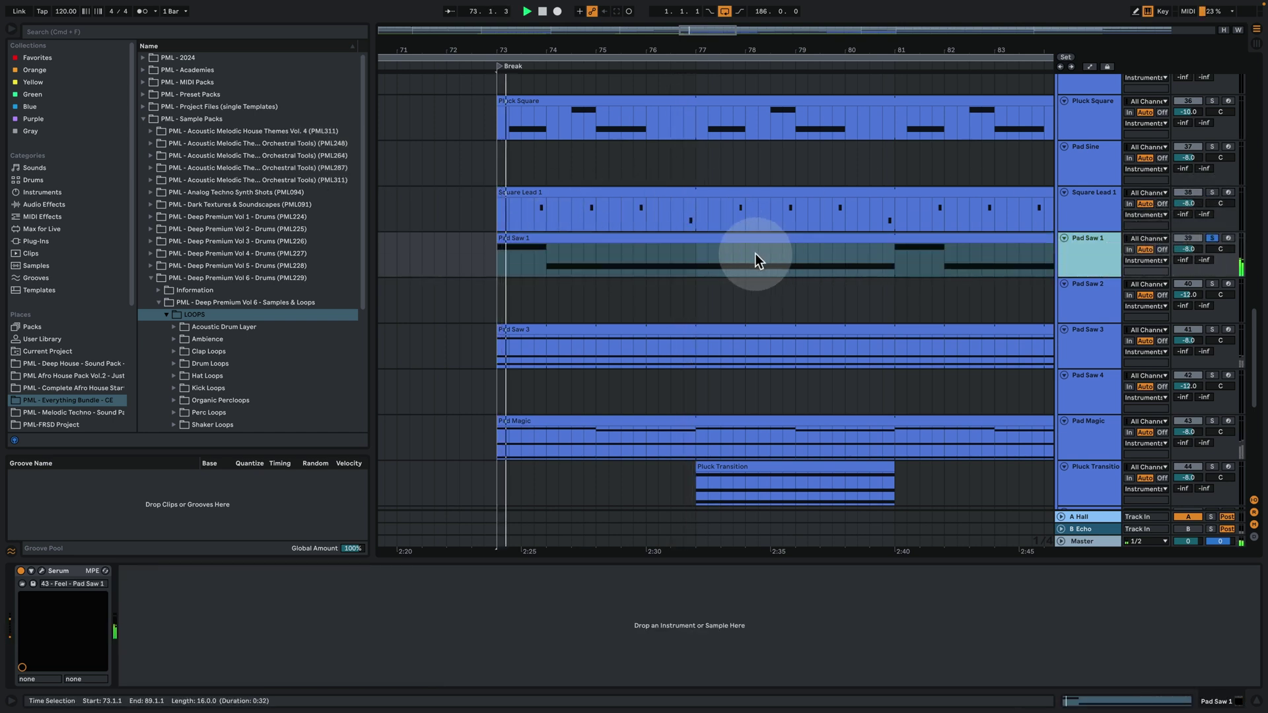
pyautogui.click(544, 258)
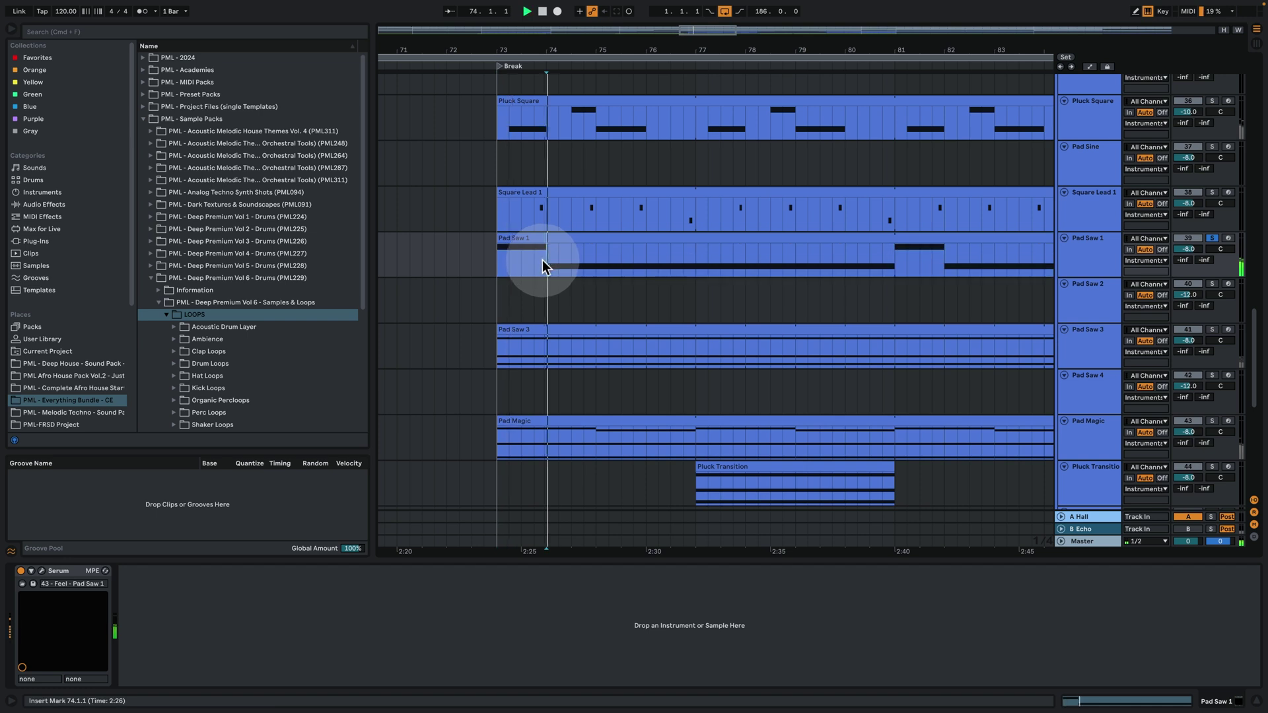
# Open Pad Saw 1's clip, examine its MIDI notes up to the long A#2, and return to the arrangement
pyautogui.doubleClick(565, 239)
pyautogui.press('space')
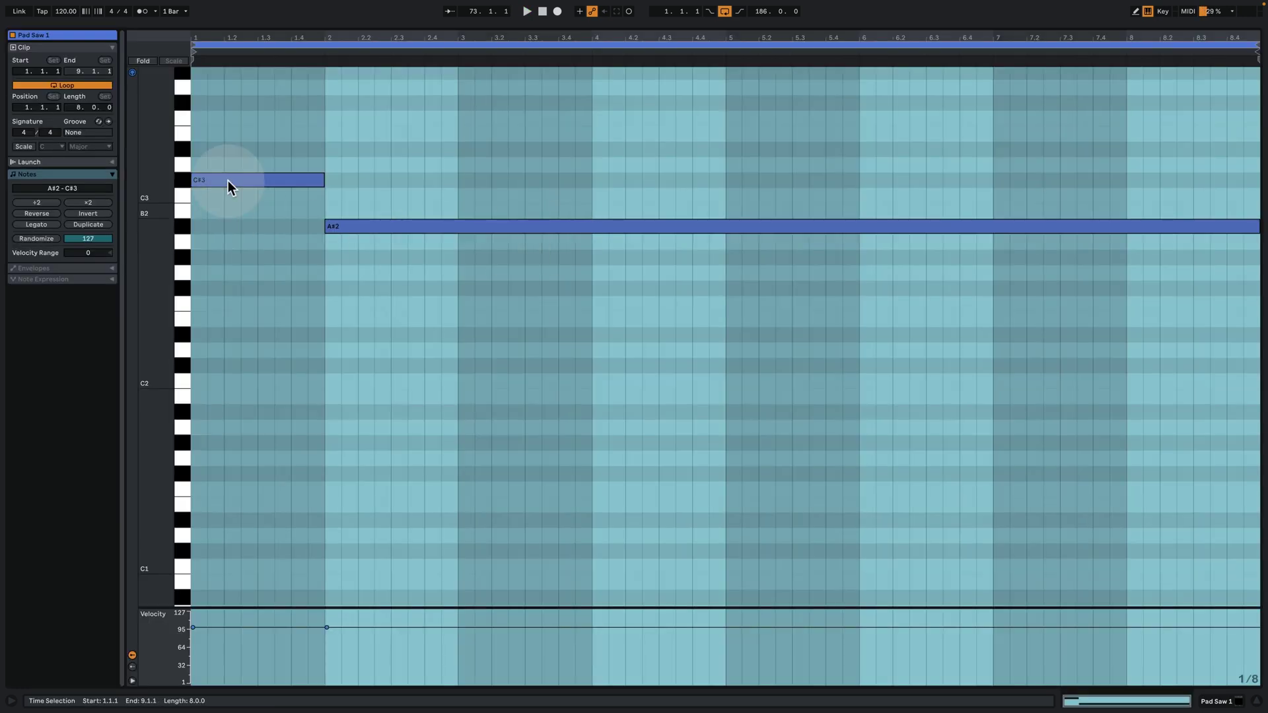
pyautogui.click(247, 218)
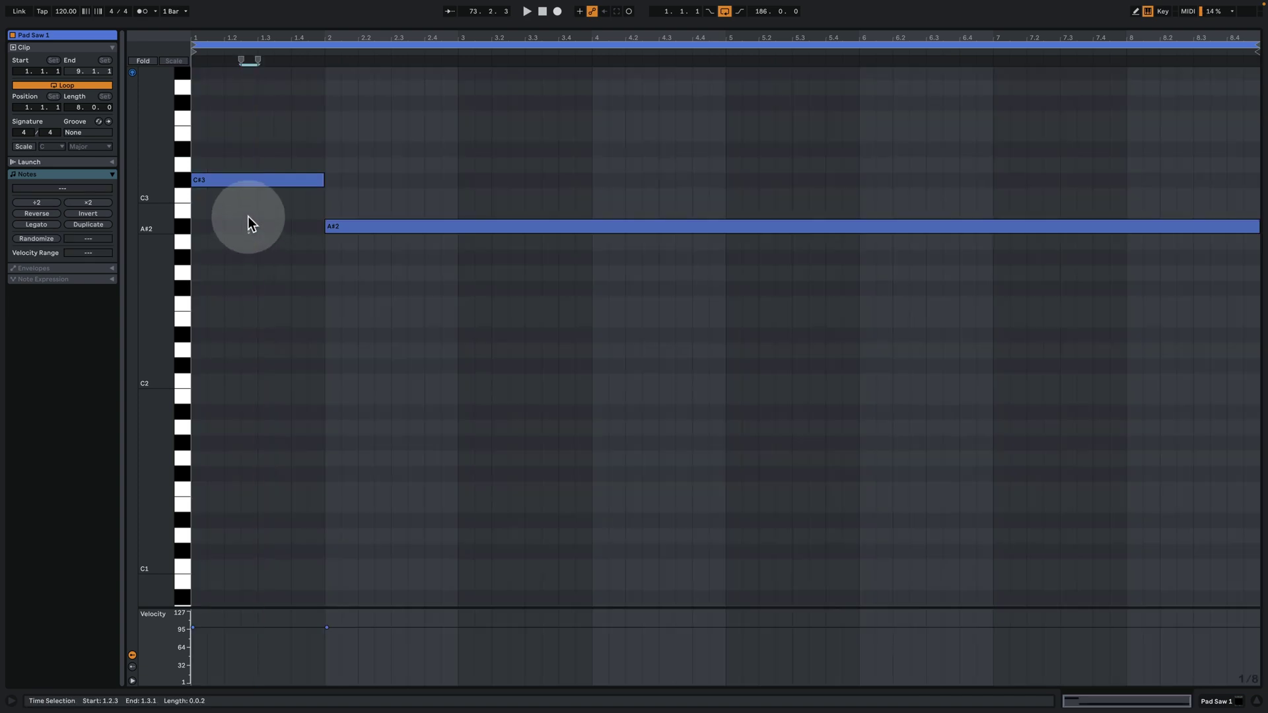
pyautogui.hotkey('alt', 'Right')
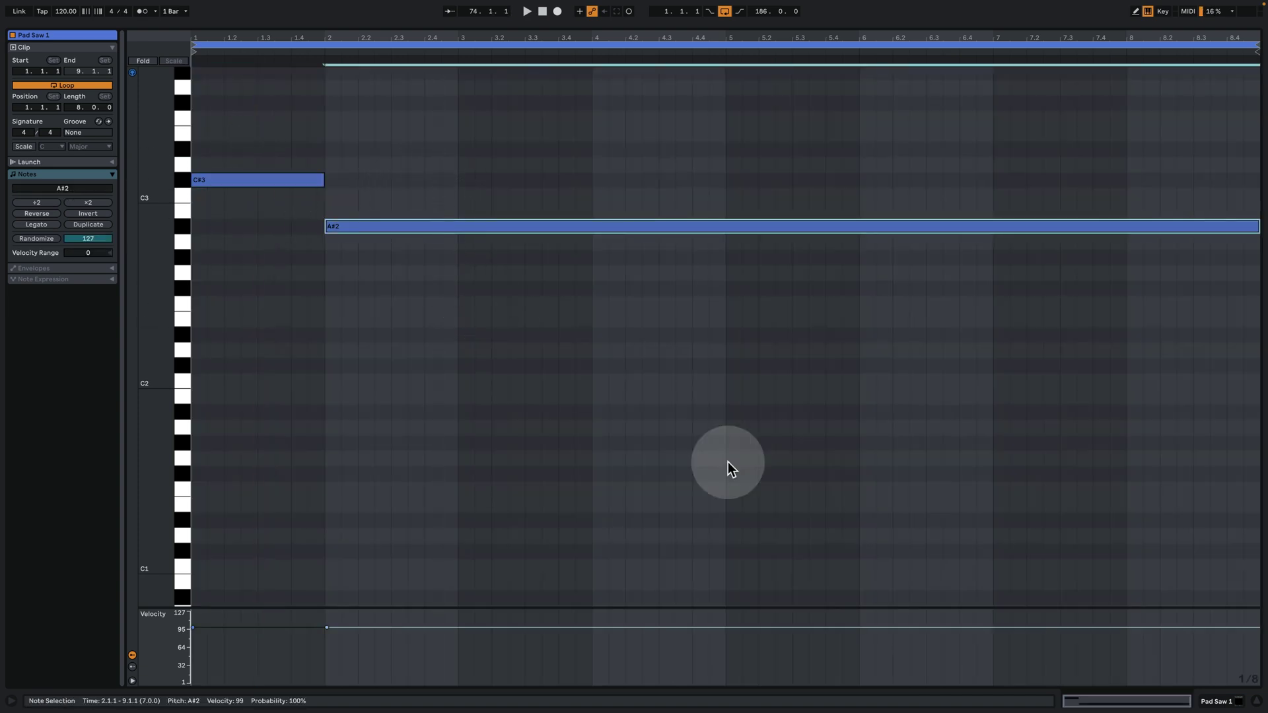
pyautogui.click(1212, 700)
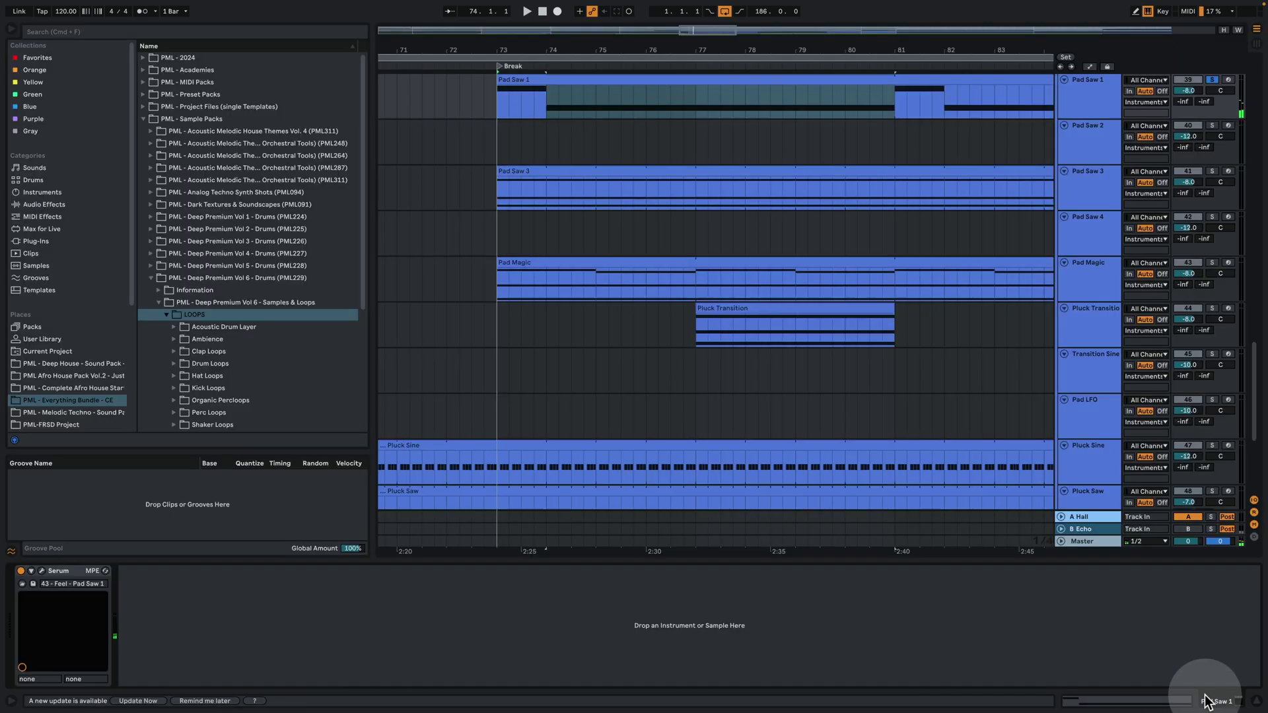
# Open Pad Saw 1's Serum patch and move its window clear of the arrangement
pyautogui.click(40, 573)
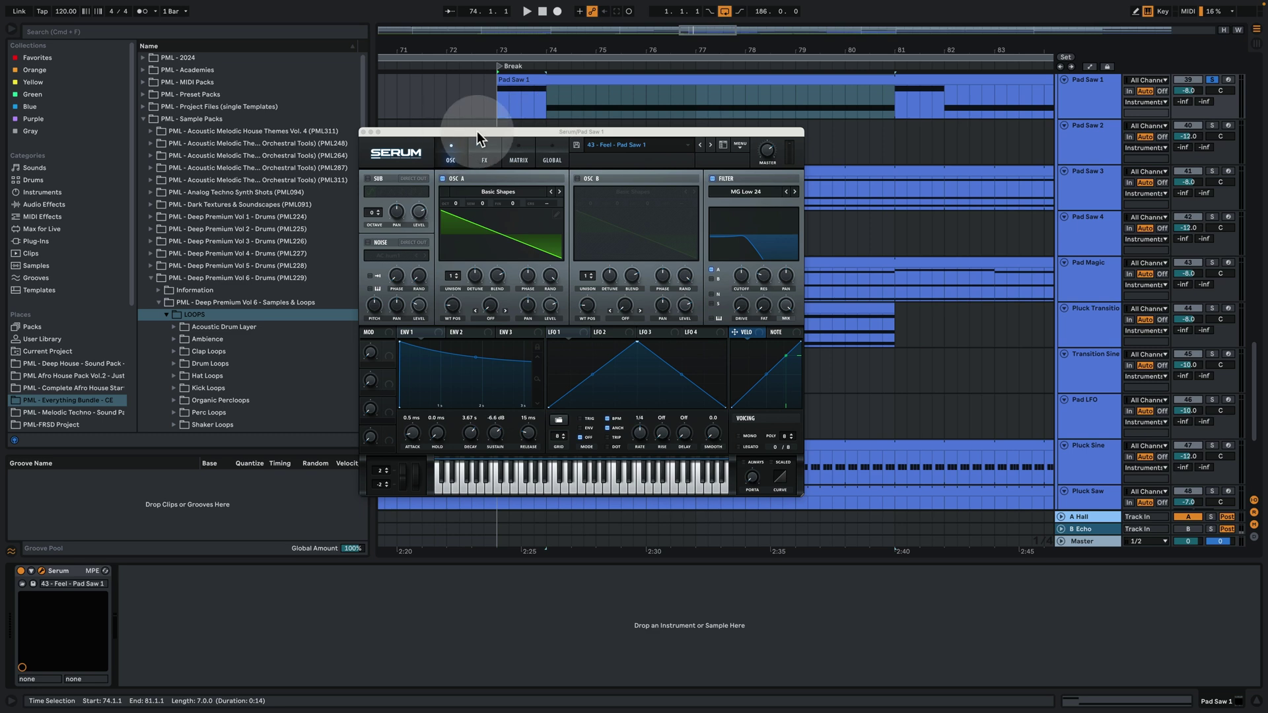
pyautogui.moveTo(477, 133); pyautogui.dragTo(147, 107)
pyautogui.scroll(2, 953, 265)
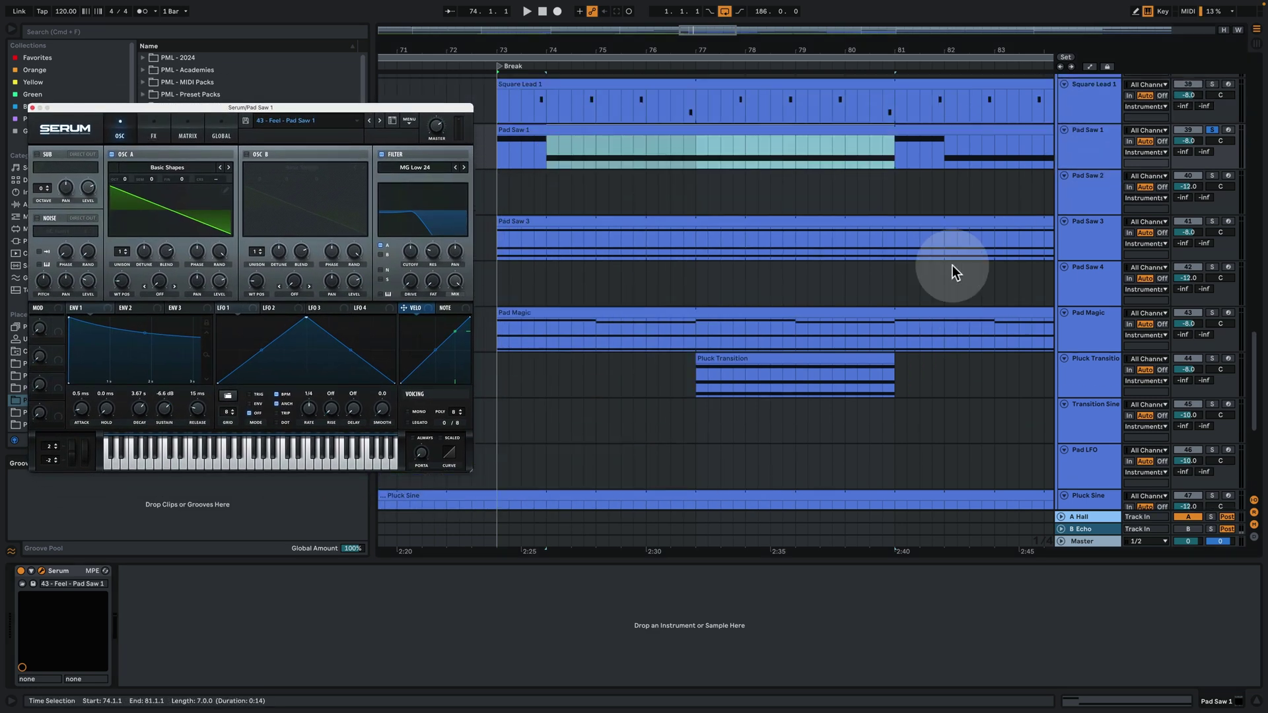
# Solo Pad Saw 3 and audition its clip from the start of the break
pyautogui.click(1213, 222)
pyautogui.click(1126, 228)
pyautogui.click(569, 222)
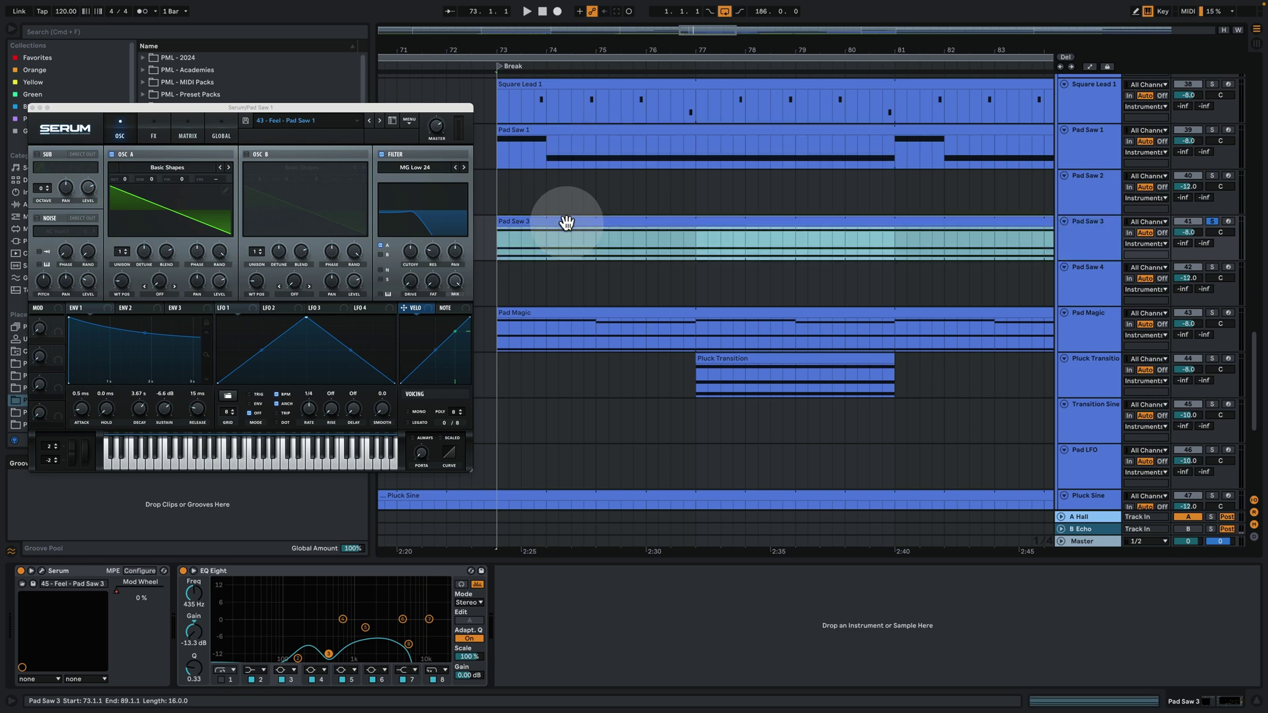
pyautogui.press('space')
pyautogui.click(567, 222)
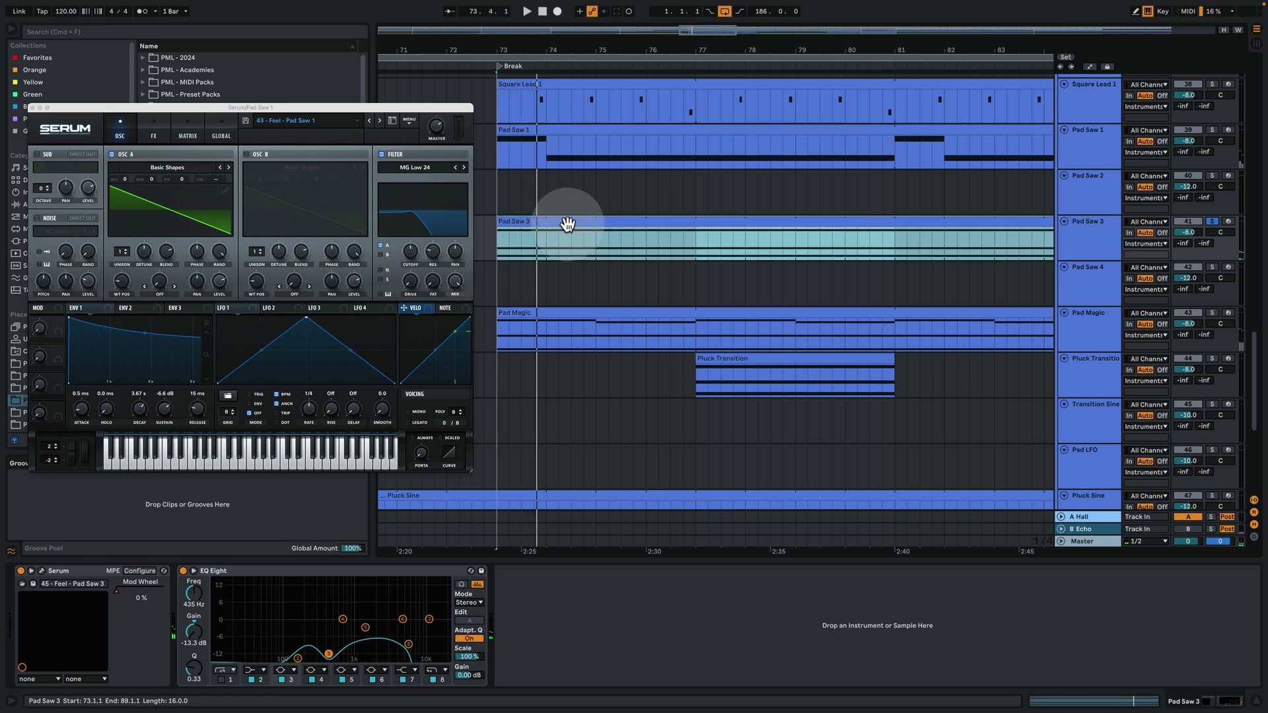
# Open Pad Saw 3's Serum patch, place it over the Pad Saw 1 patch, and play the sound while viewing both oscillators
pyautogui.click(53, 580)
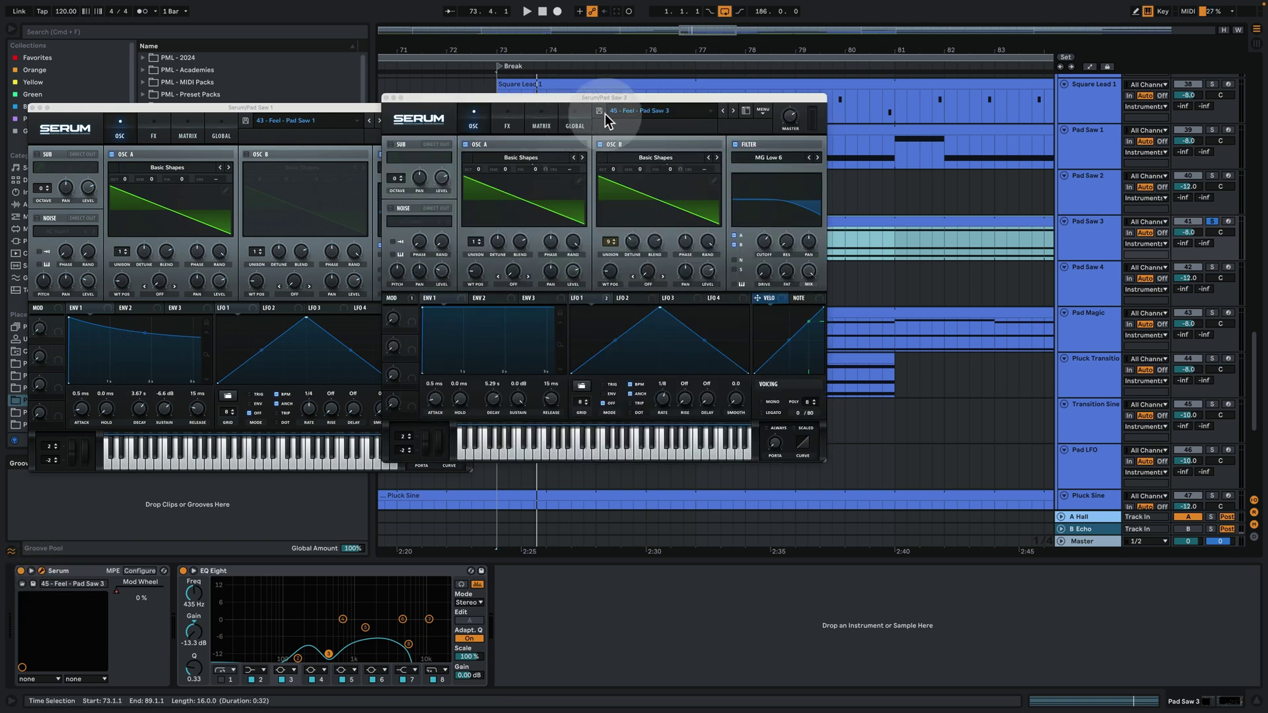
pyautogui.moveTo(617, 106); pyautogui.dragTo(256, 113)
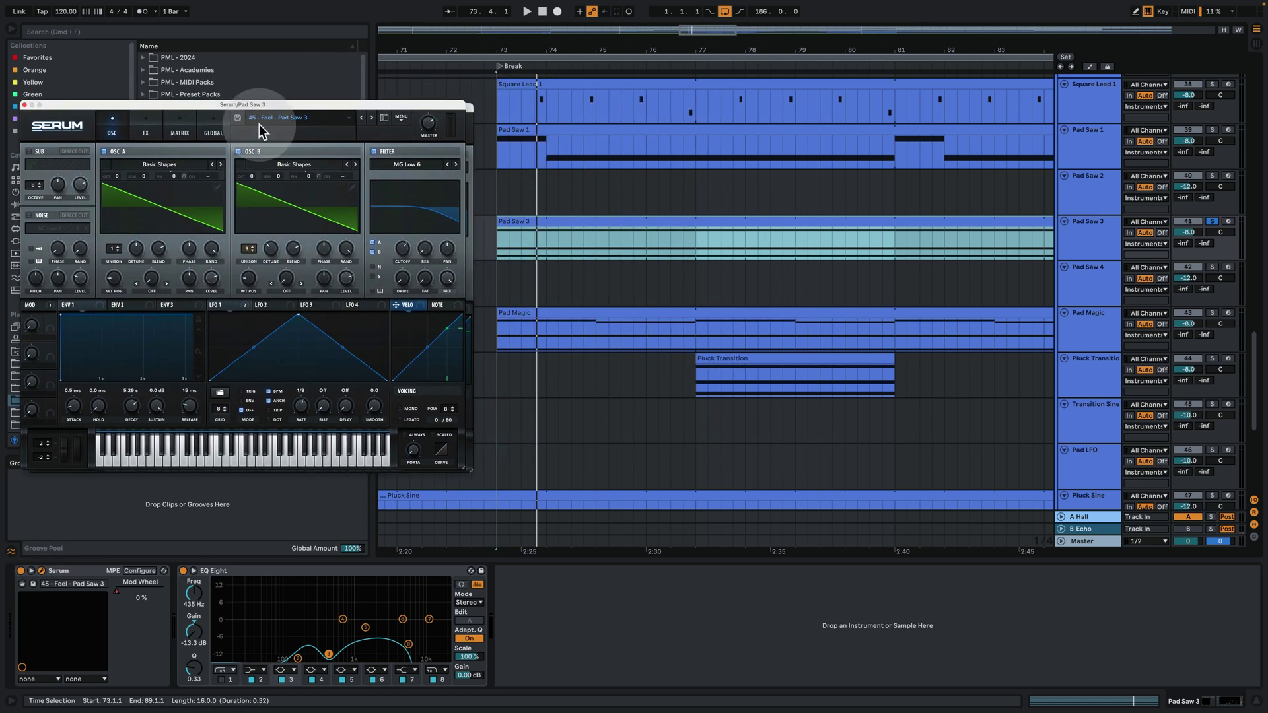
pyautogui.moveTo(248, 248); pyautogui.dragTo(237, 257)
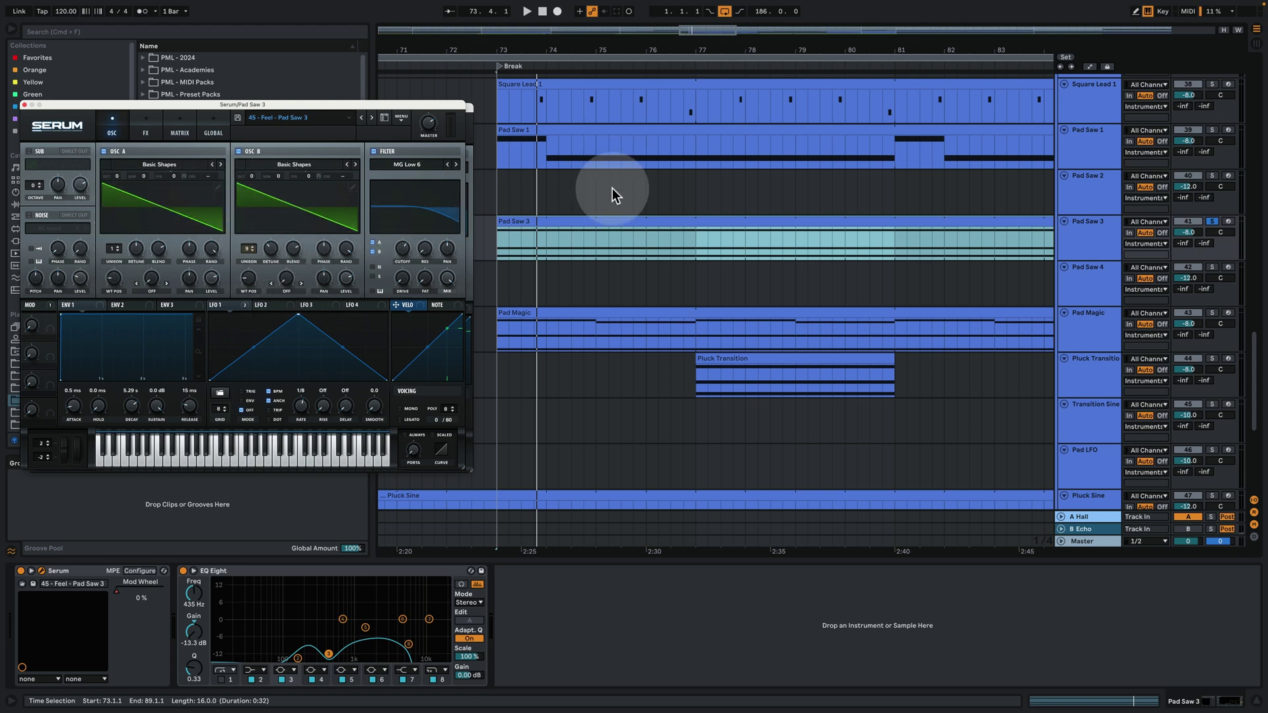
pyautogui.press('space')
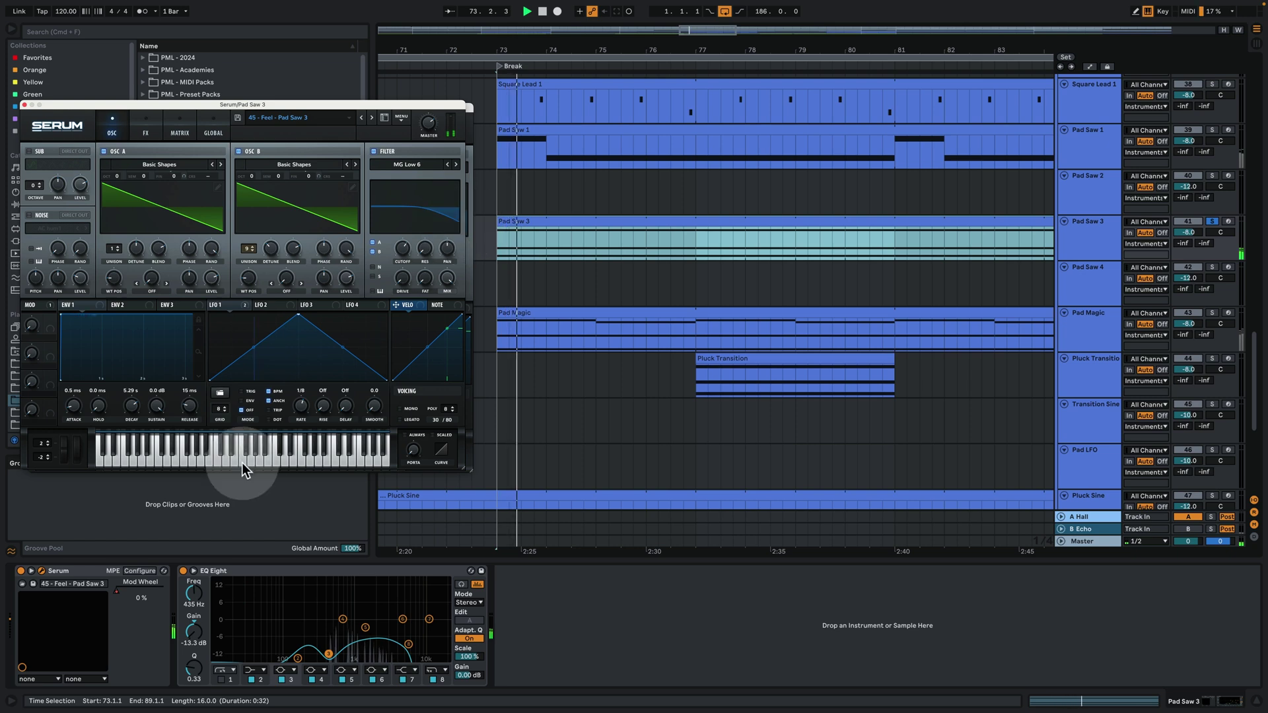
# Open Pad Saw 3's clip, close both Serum windows, and examine the chord's notes
pyautogui.doubleClick(577, 221)
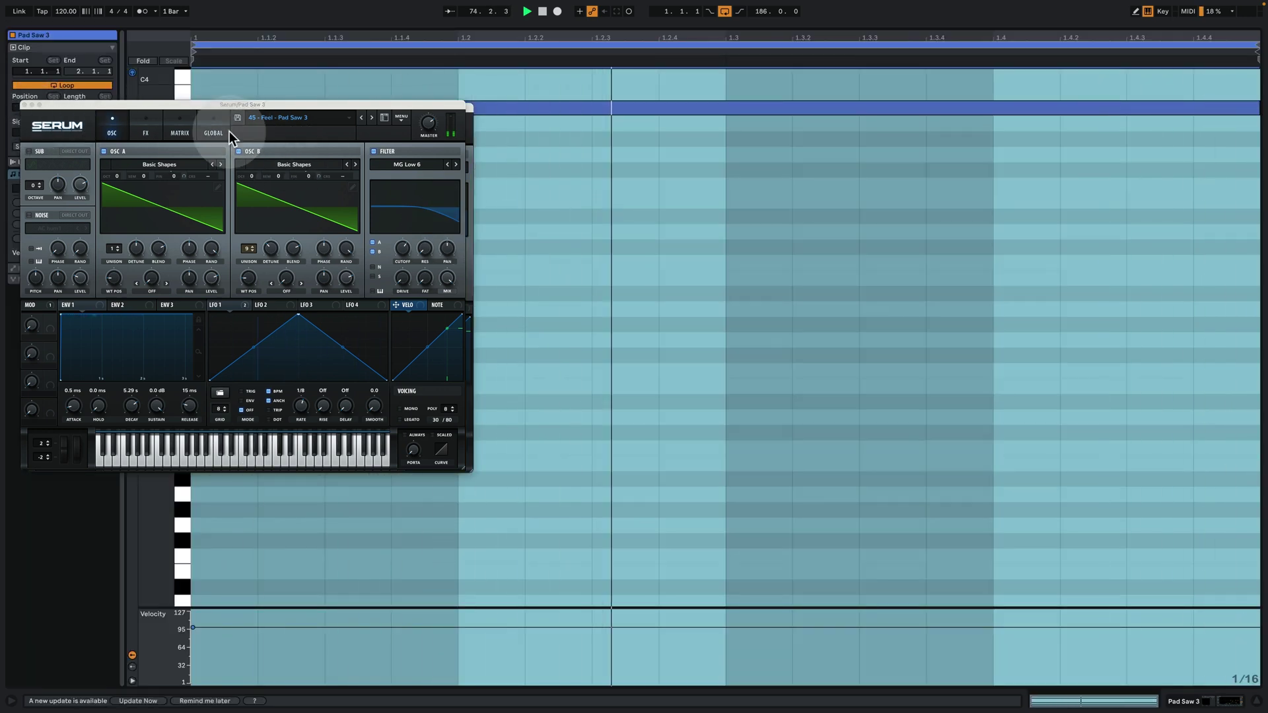
pyautogui.click(24, 103)
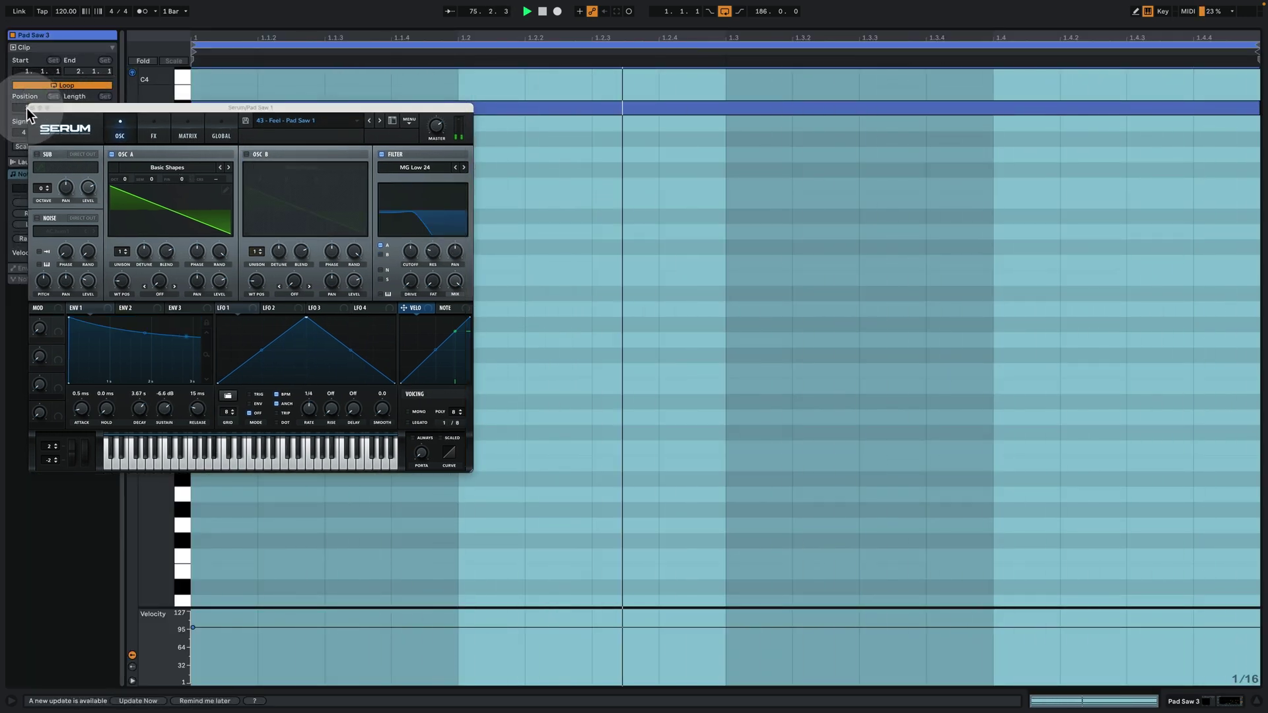
pyautogui.click(32, 107)
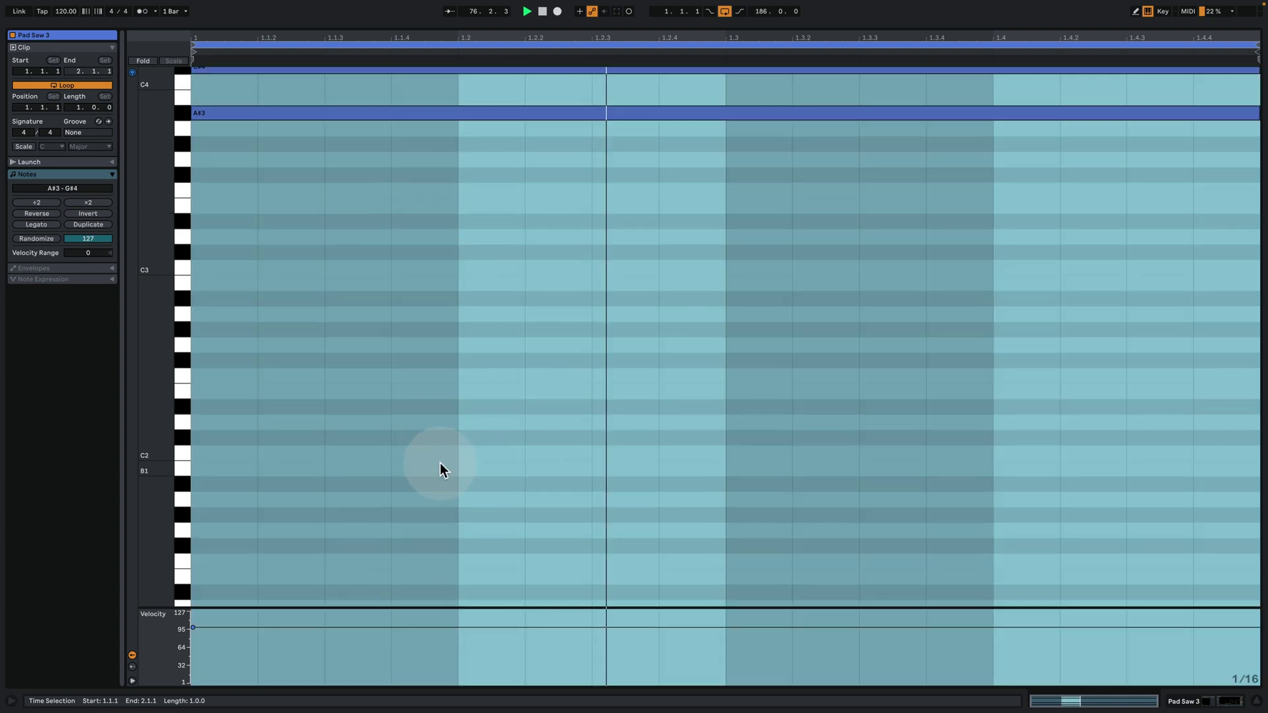
pyautogui.scroll(5, 440, 463)
pyautogui.scroll(2, 362, 367)
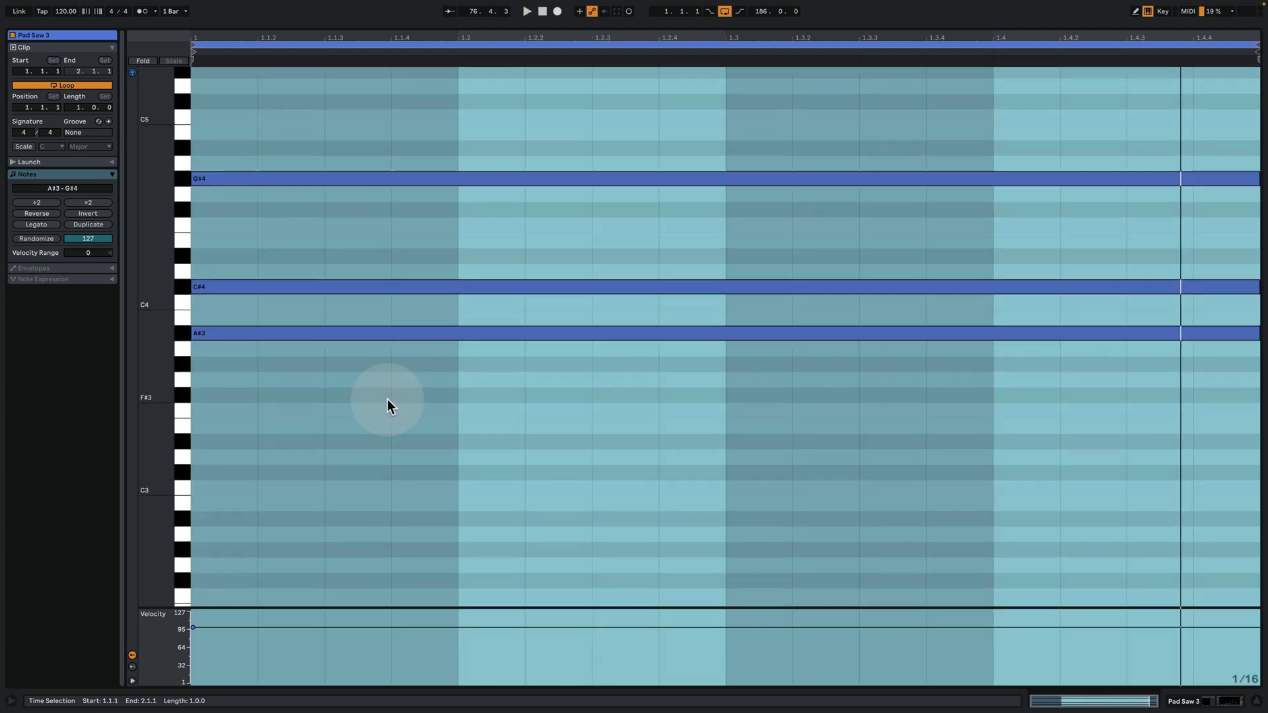
pyautogui.scroll(2, 395, 389)
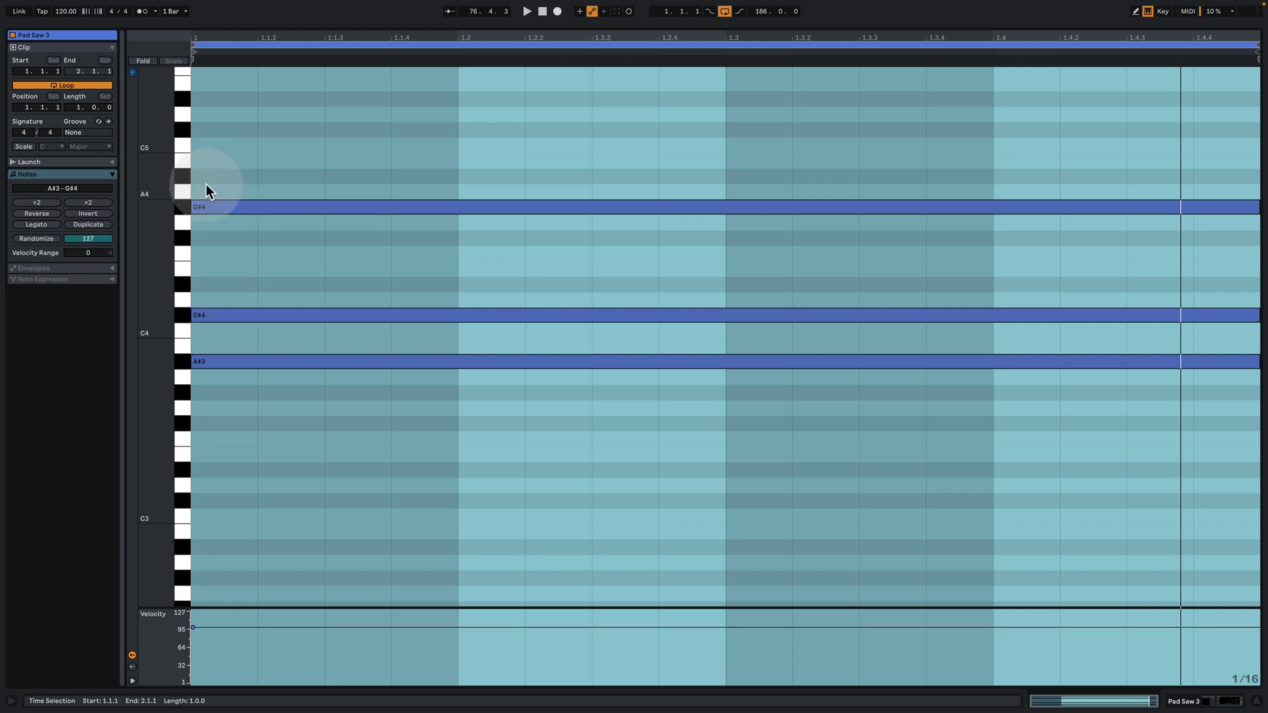
# Turn on the scale for the Pad Saw 3 clip and set it to A#/Bb Minor
pyautogui.click(33, 144)
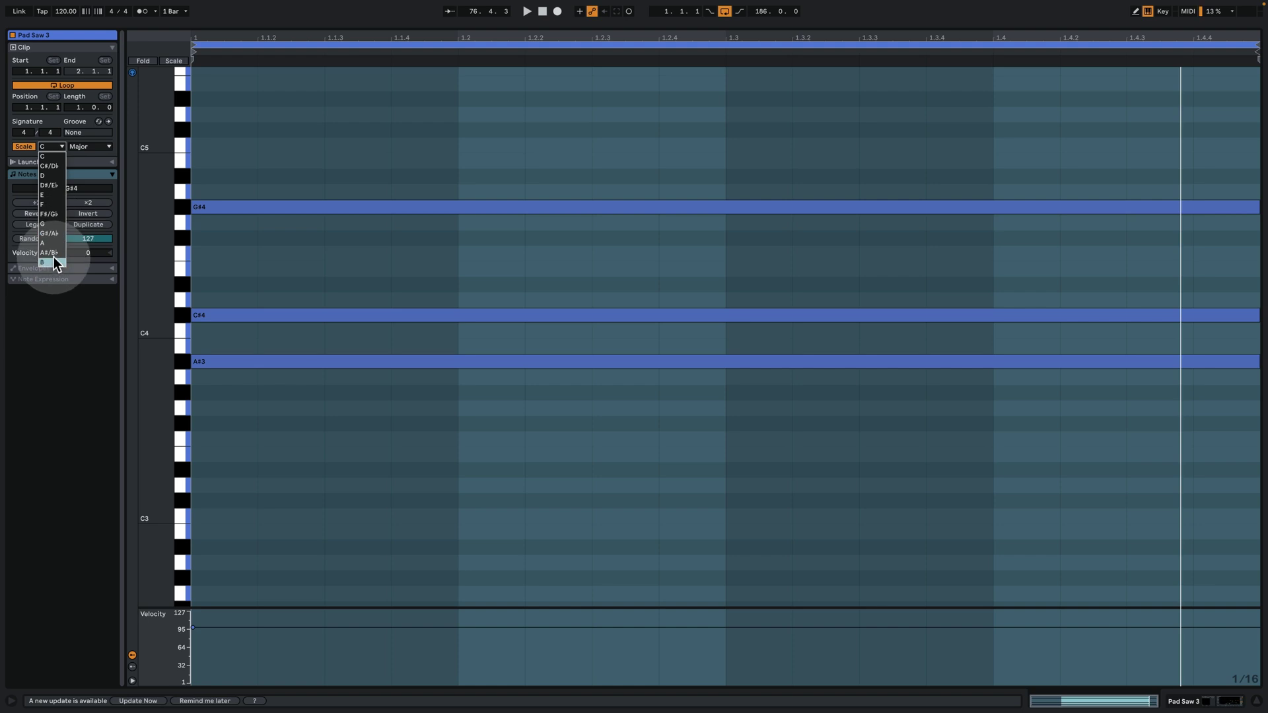
pyautogui.click(52, 252)
pyautogui.click(88, 146)
pyautogui.click(93, 164)
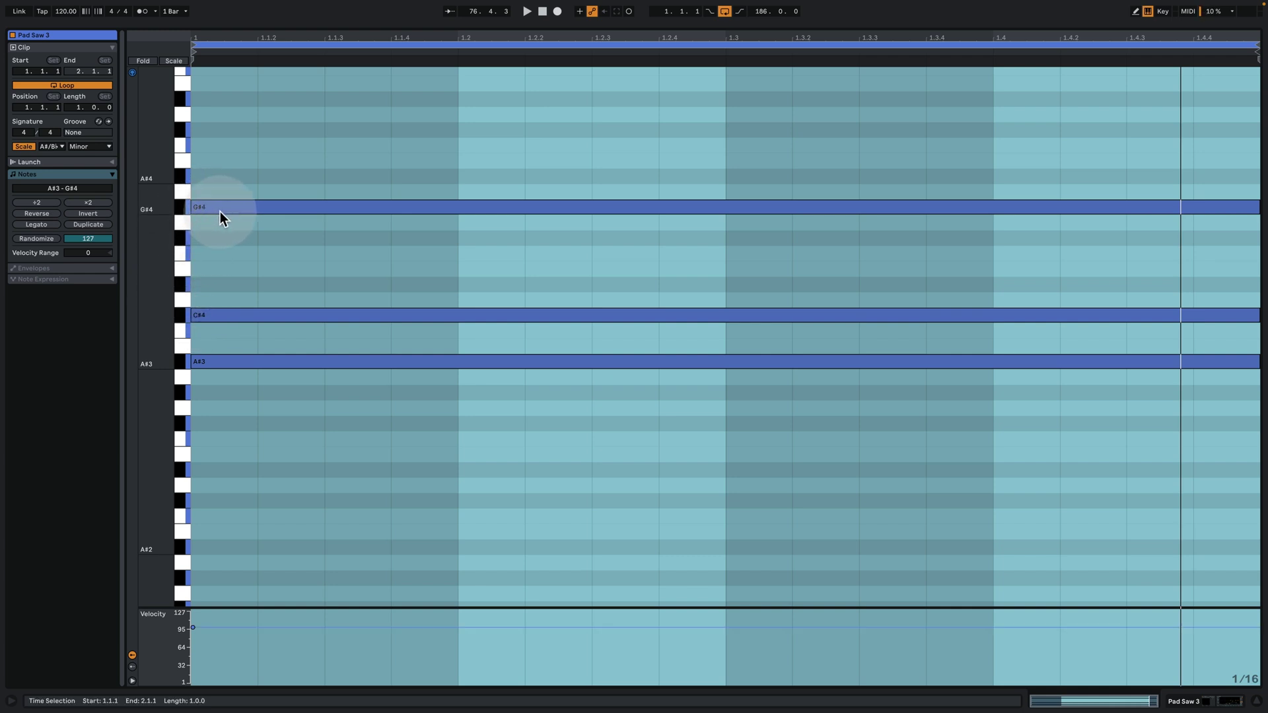
# Play the Pad Saw 3 chord, return to the arrangement, and stop playback
pyautogui.press('space')
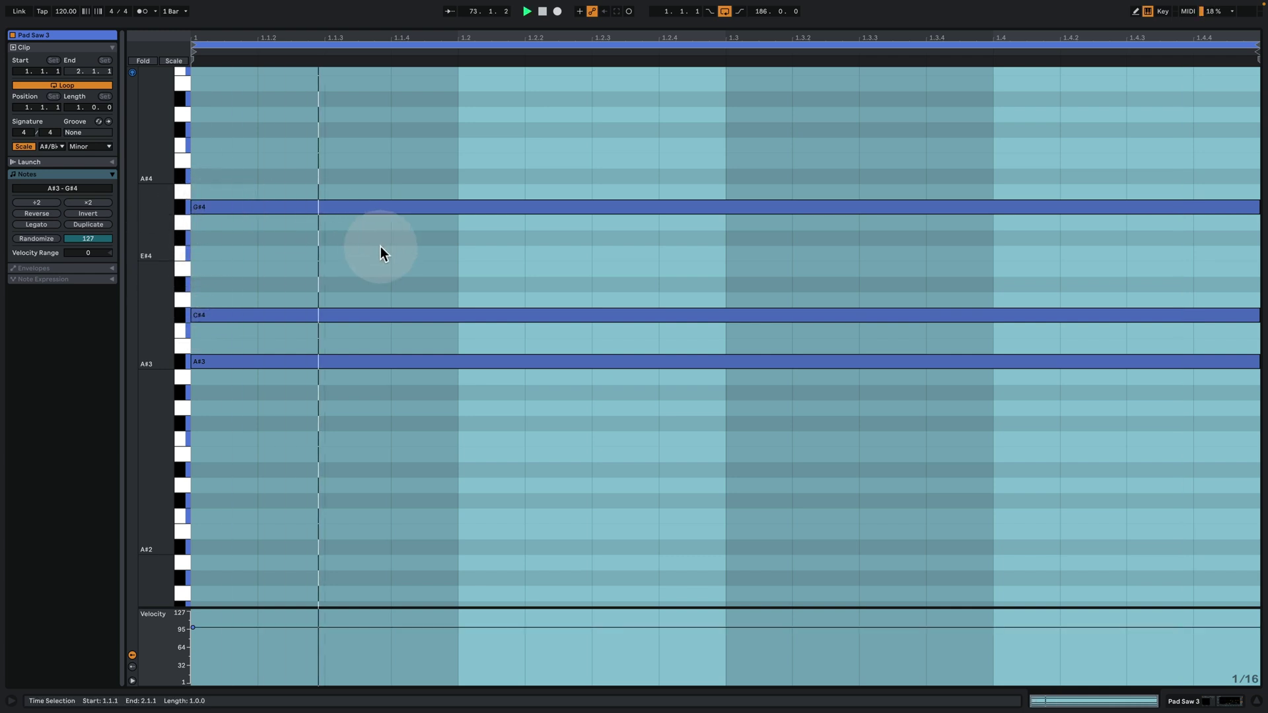
pyautogui.click(1208, 698)
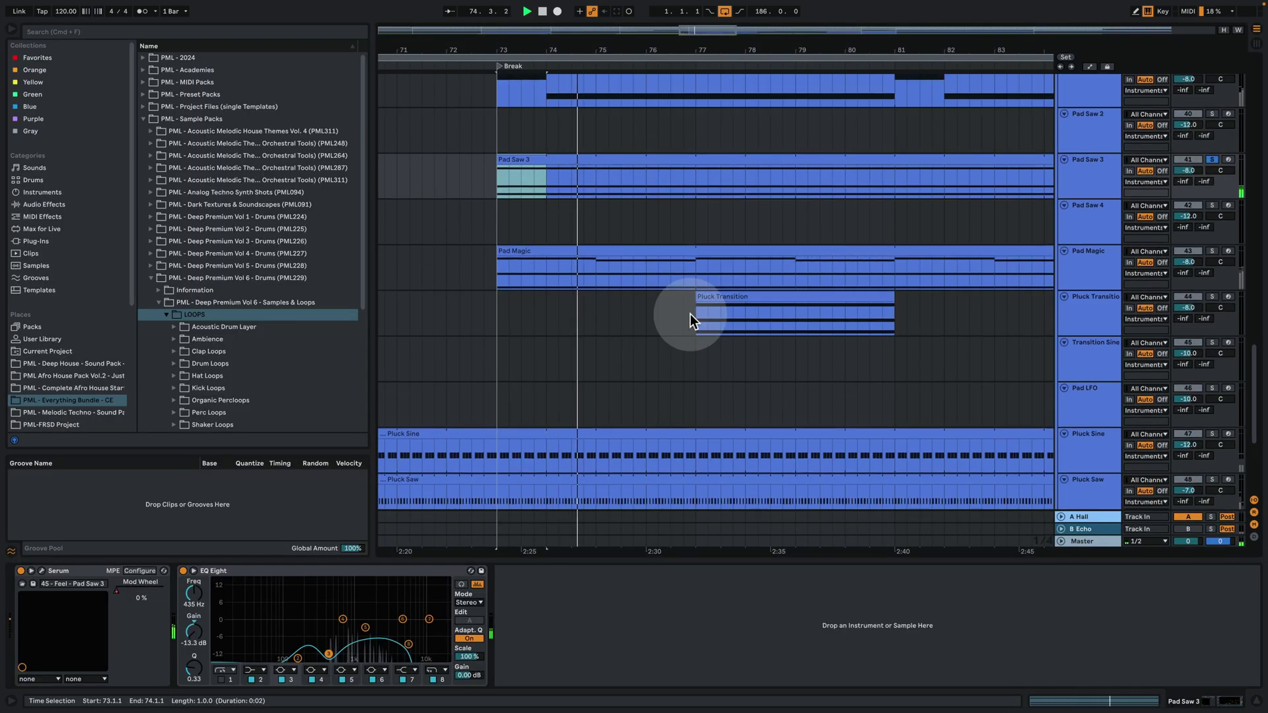
pyautogui.press('space')
# Solo Pad Magic and play its clip from the start of the break
pyautogui.click(1147, 251)
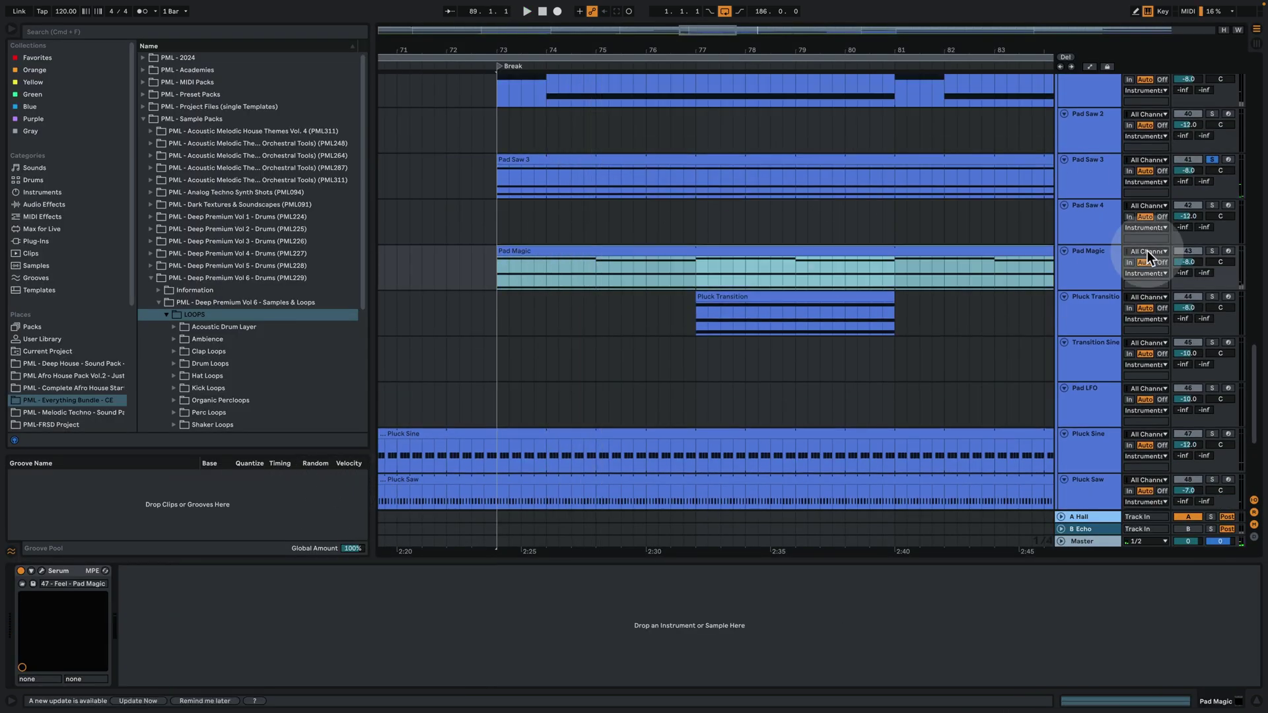
pyautogui.click(1212, 250)
pyautogui.click(1064, 263)
pyautogui.click(679, 246)
pyautogui.press('space')
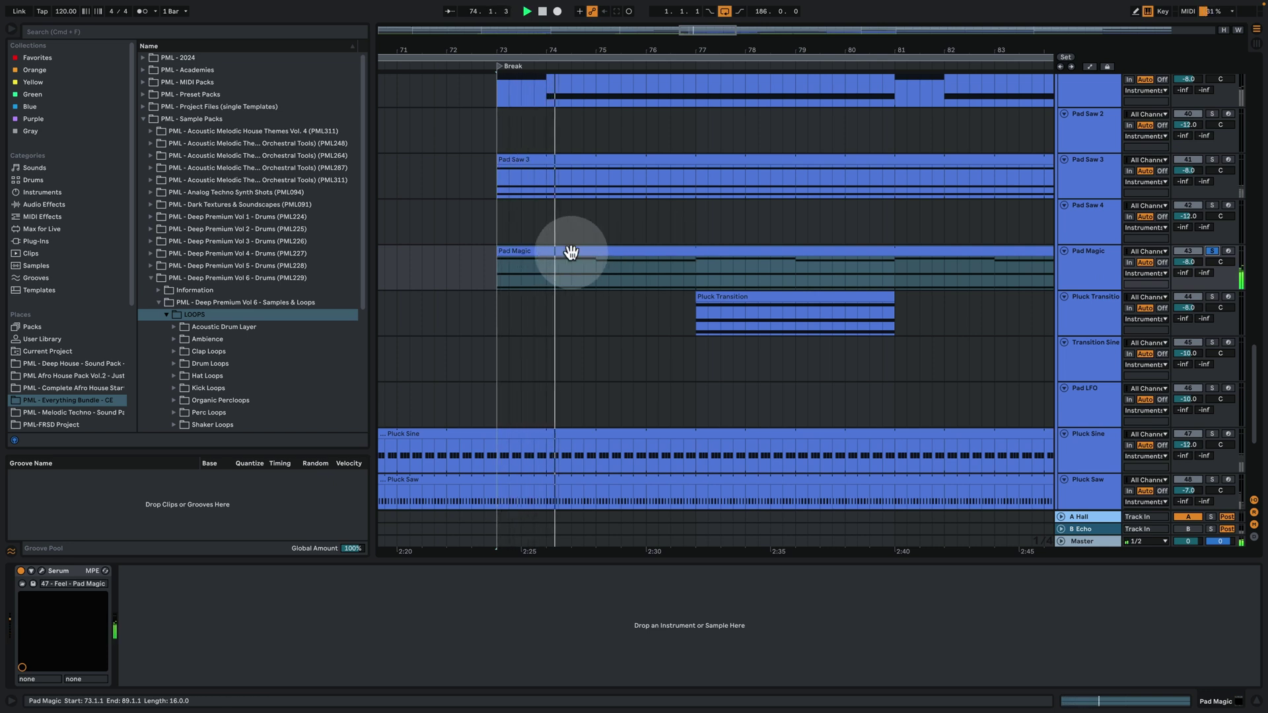
# Open the Serum instrument on the Pad Magic track and review its oscillator settings and effects
pyautogui.click(594, 276)
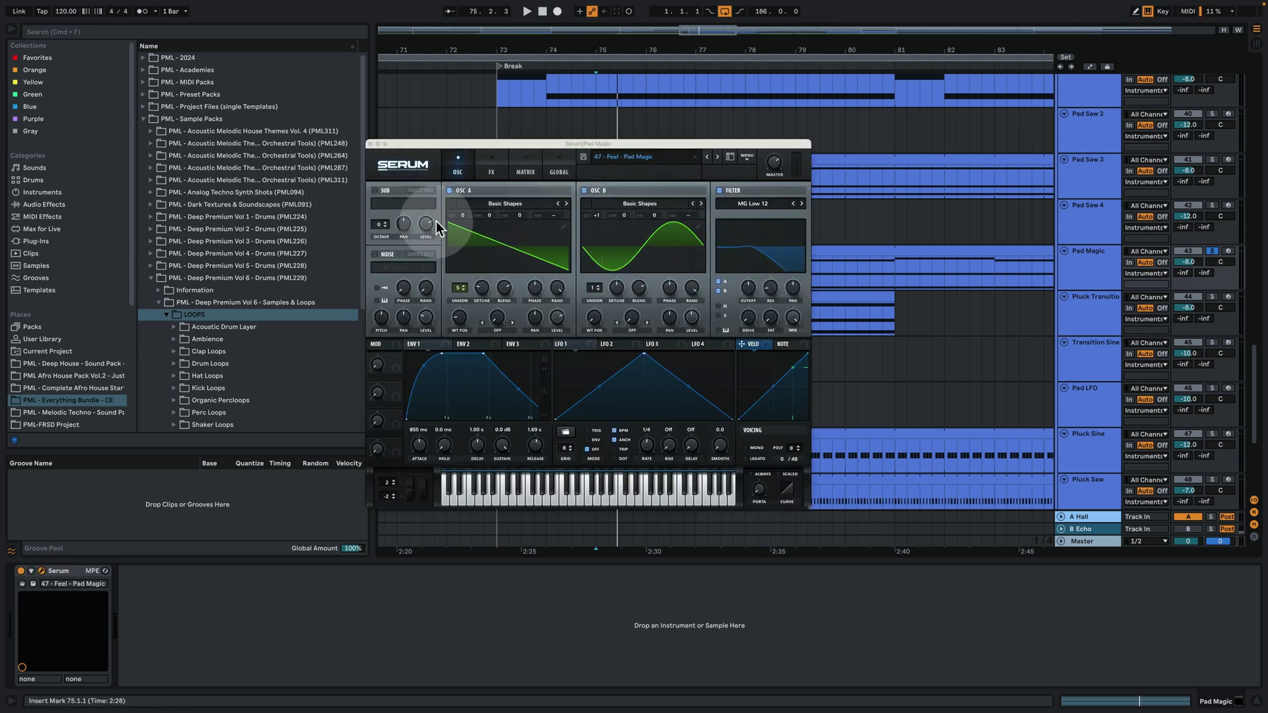
pyautogui.click(484, 291)
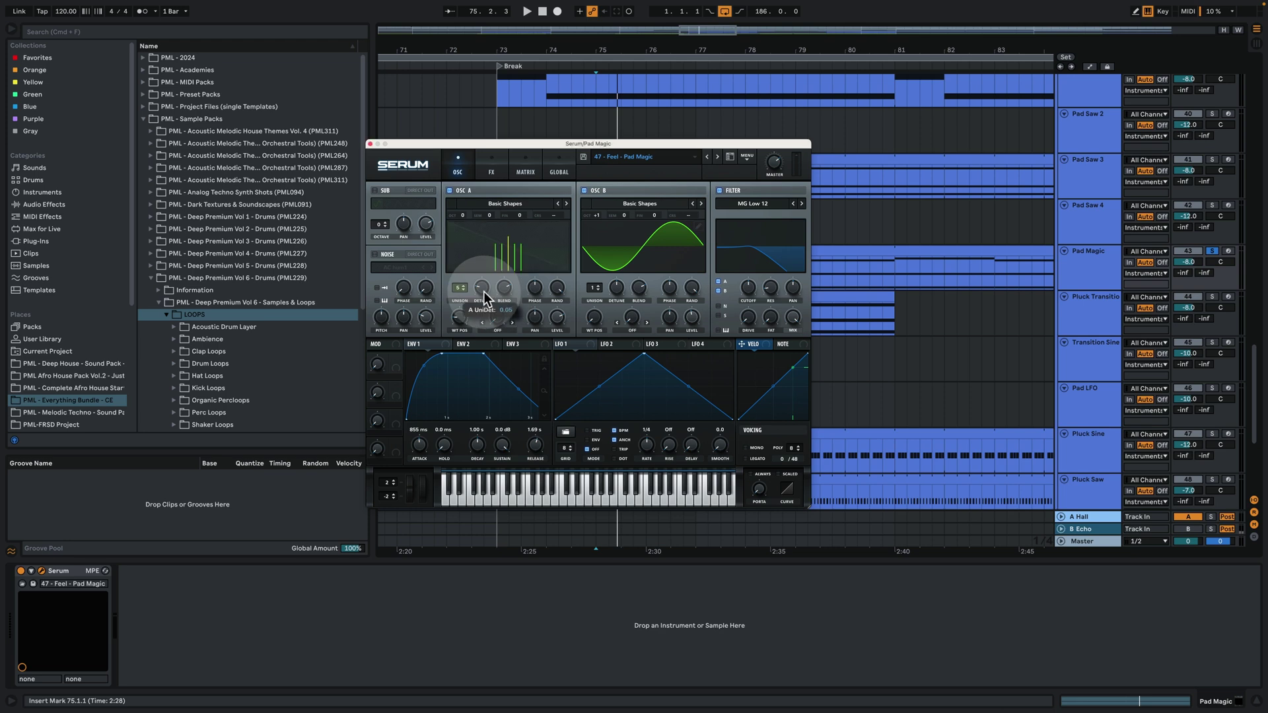
pyautogui.click(493, 158)
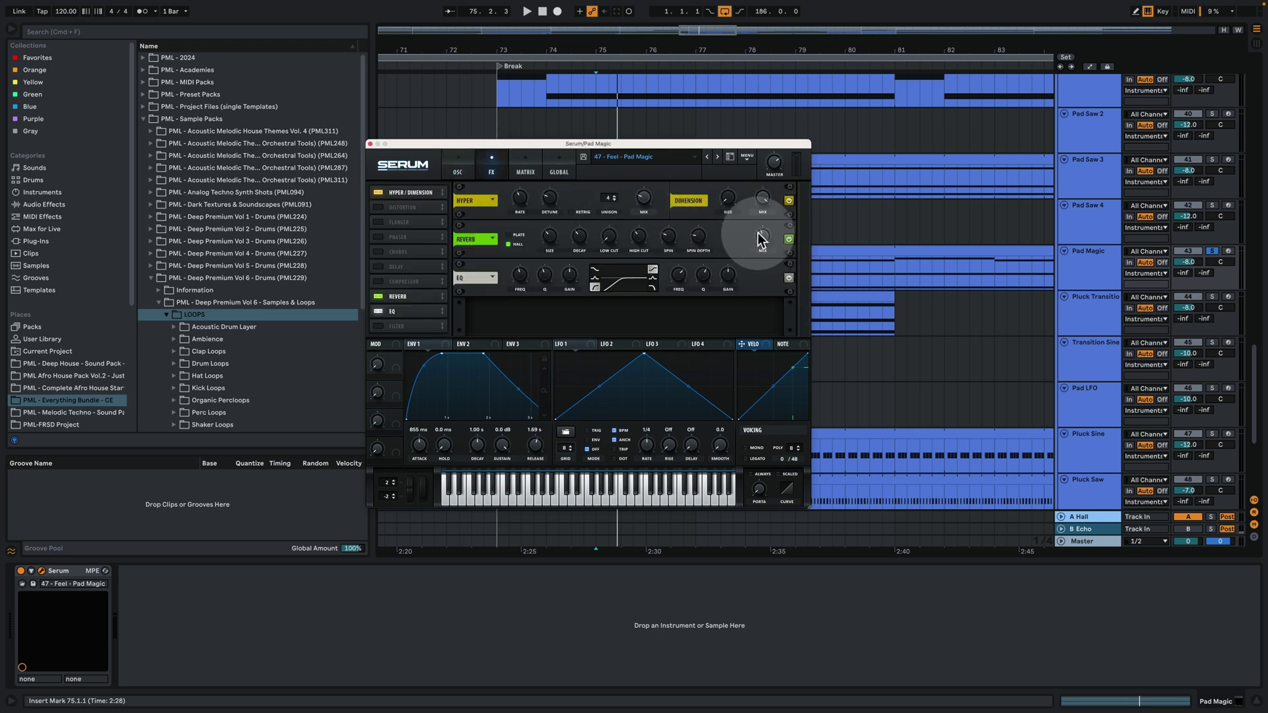
pyautogui.click(459, 169)
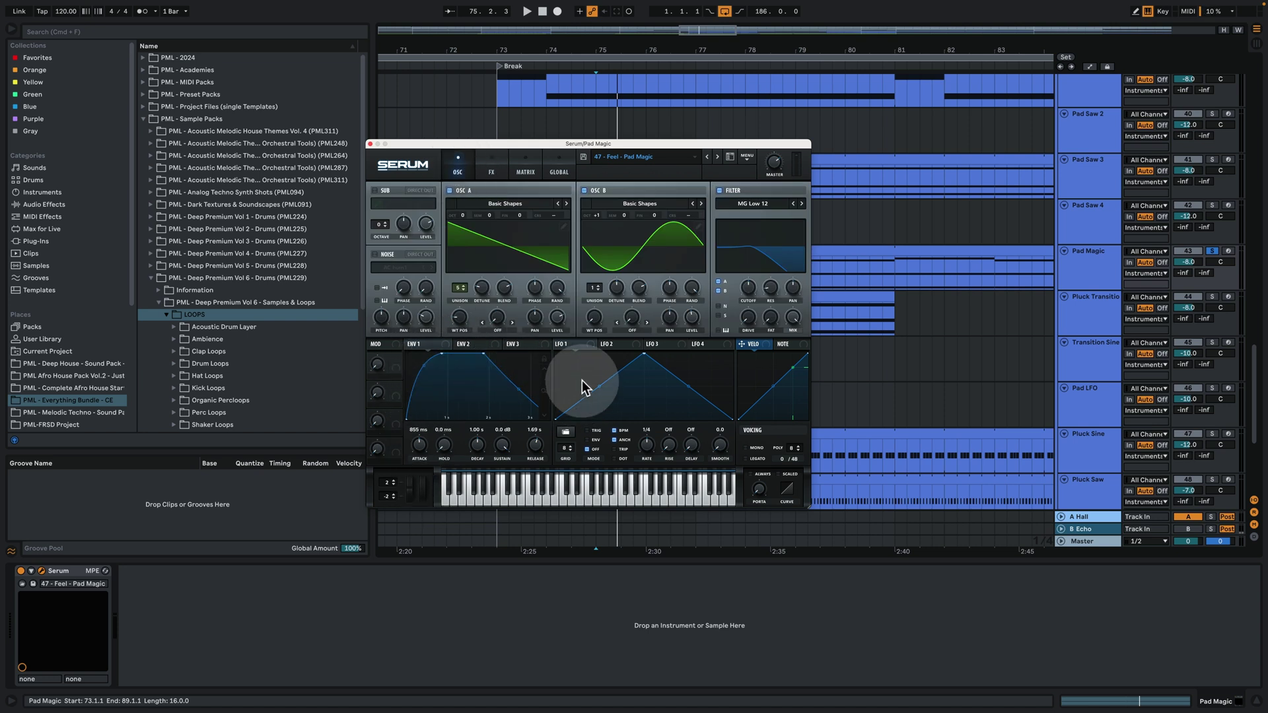
# Play the Pad Magic part from bar 75 and solo the Pad Saw 3 track together with it
pyautogui.press('space')
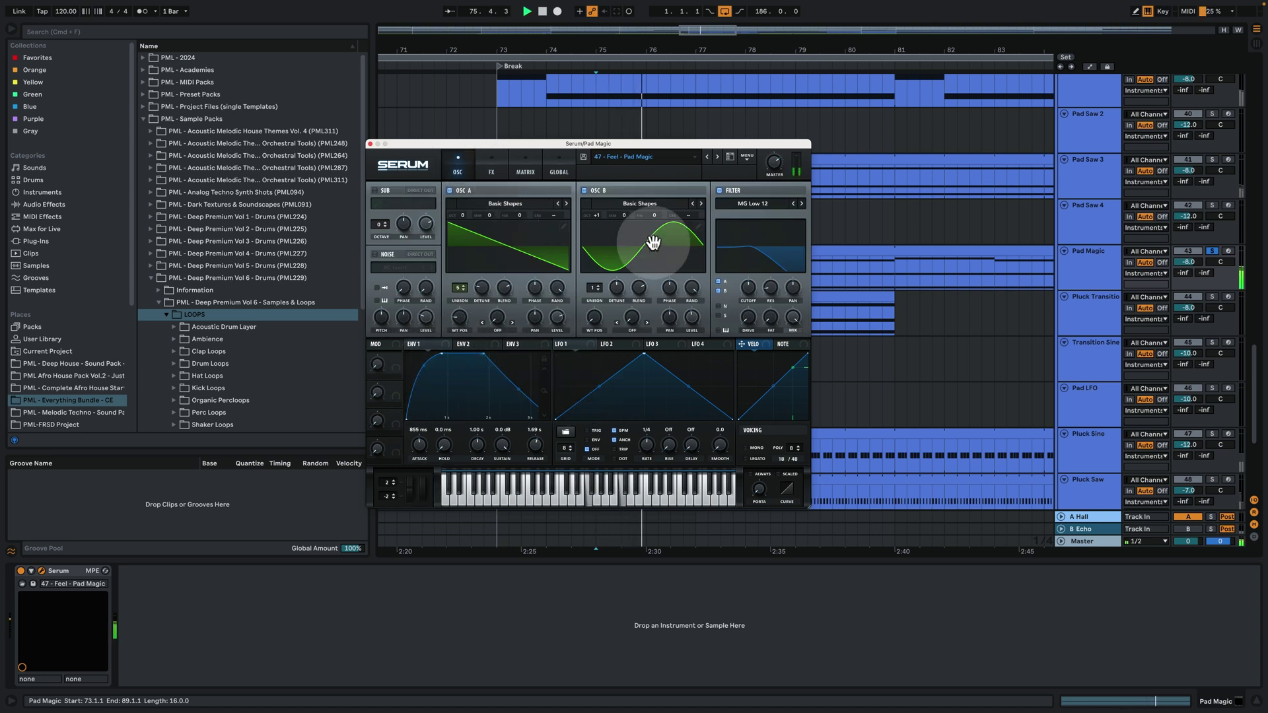
pyautogui.moveTo(628, 141); pyautogui.dragTo(244, 61)
pyautogui.click(1209, 160)
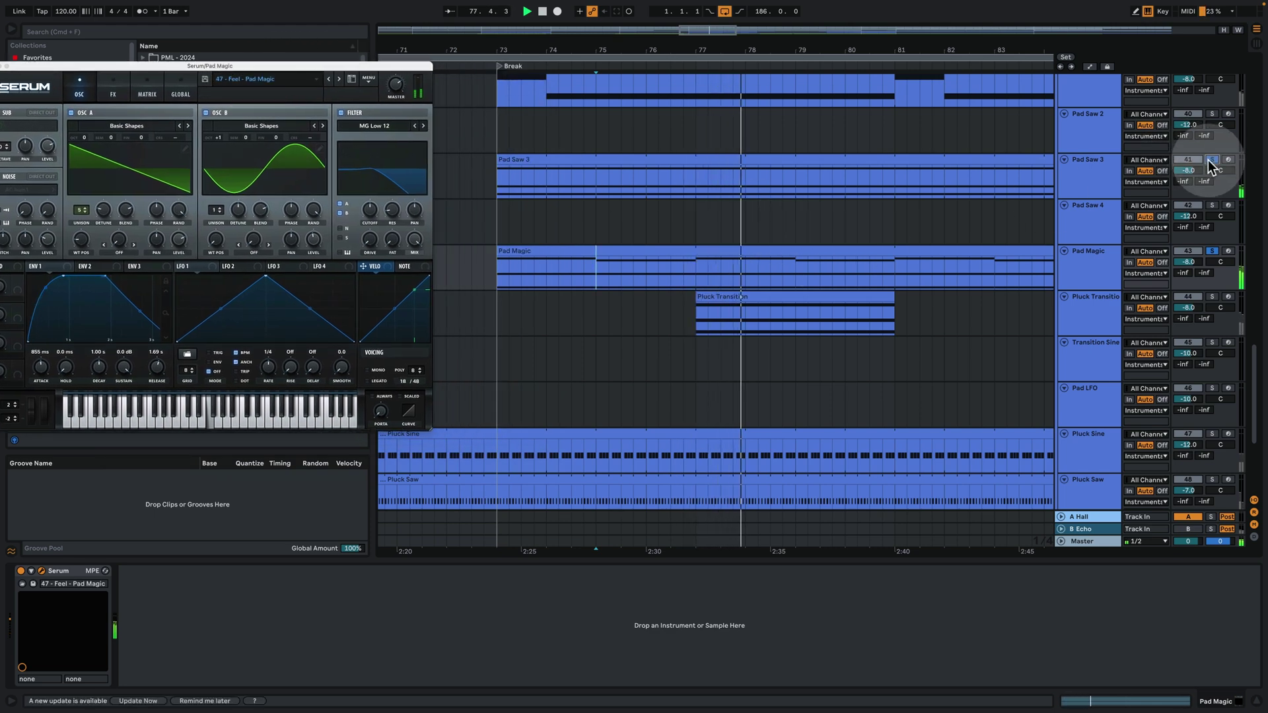
pyautogui.scroll(2, 1189, 297)
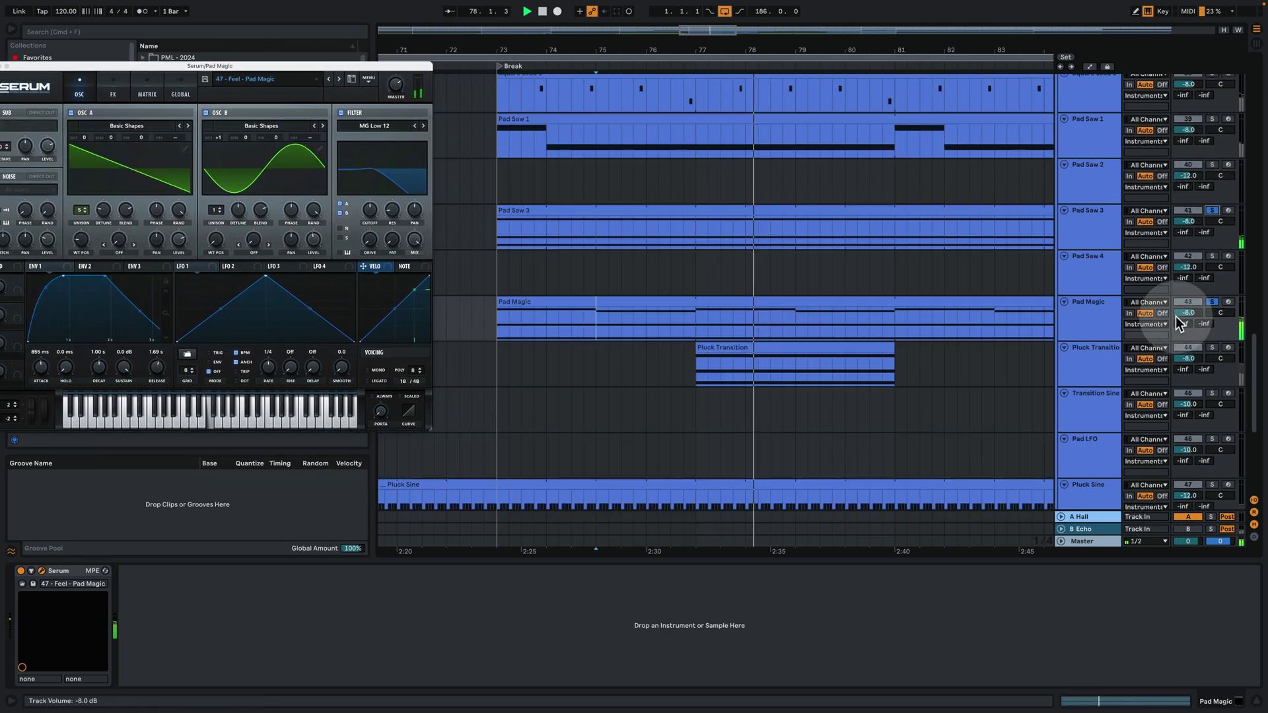
# Examine the chord notes inside the Pad Magic clip, close the Serum window and return to the arrangement
pyautogui.doubleClick(730, 310)
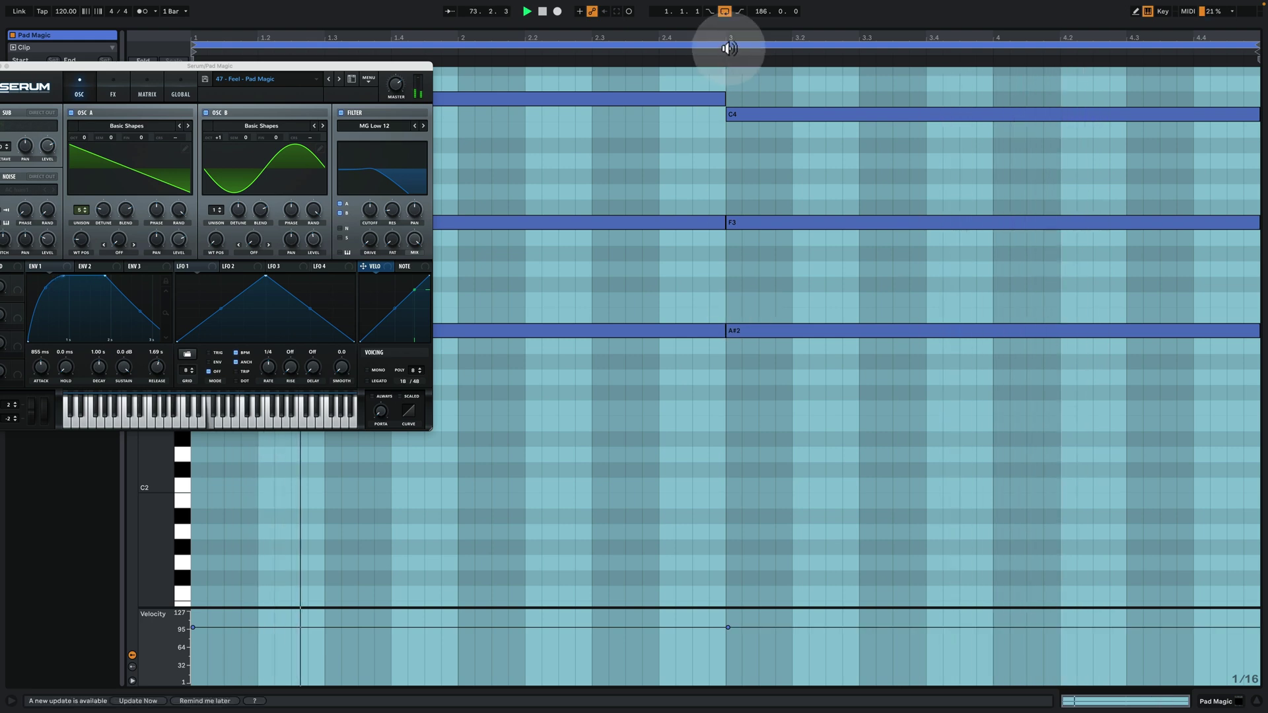
pyautogui.moveTo(251, 67); pyautogui.dragTo(382, 216)
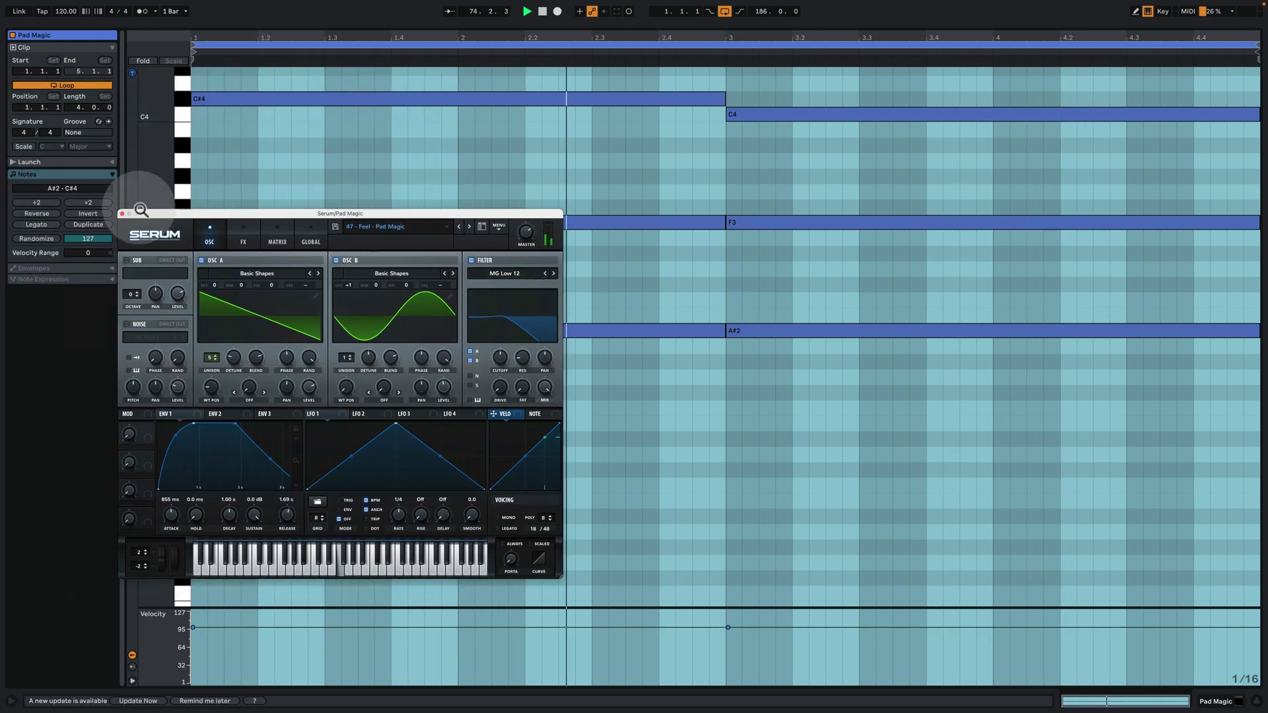
pyautogui.click(123, 214)
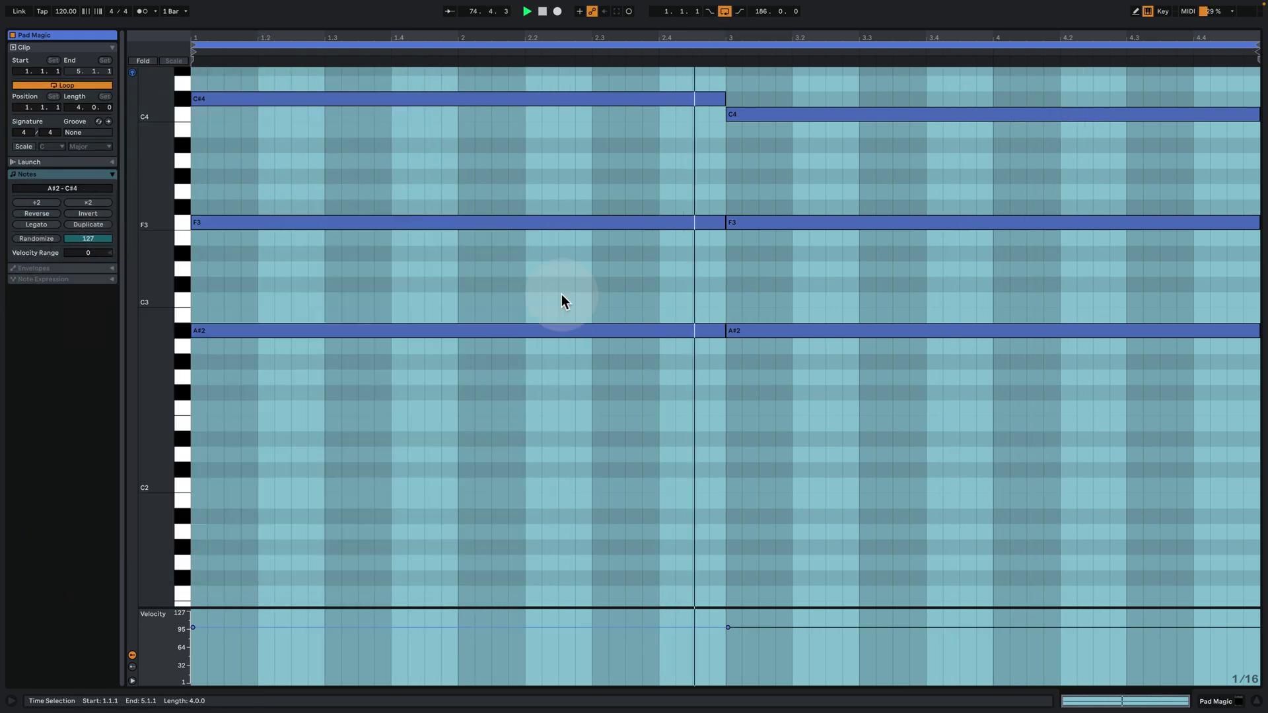
pyautogui.click(1237, 701)
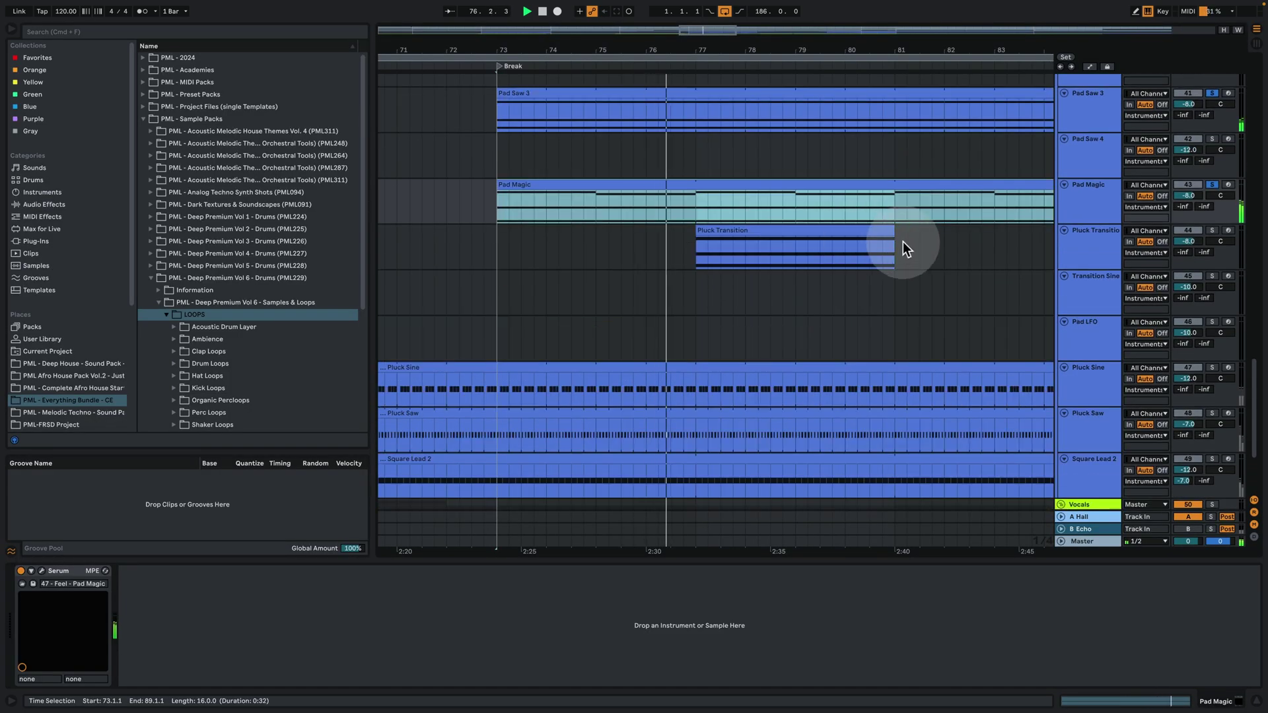
# Solo the Pluck Transition track and audition its first clip from bar 77
pyautogui.press('space')
pyautogui.click(736, 229)
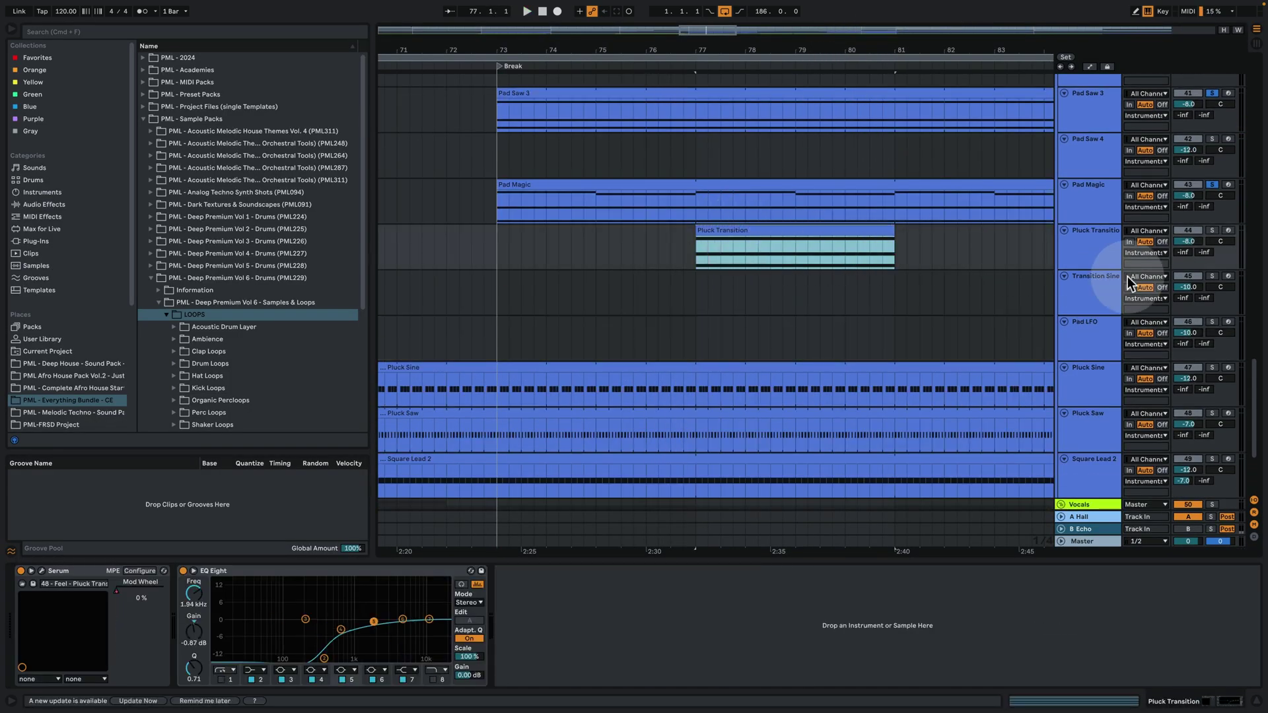
pyautogui.click(1212, 229)
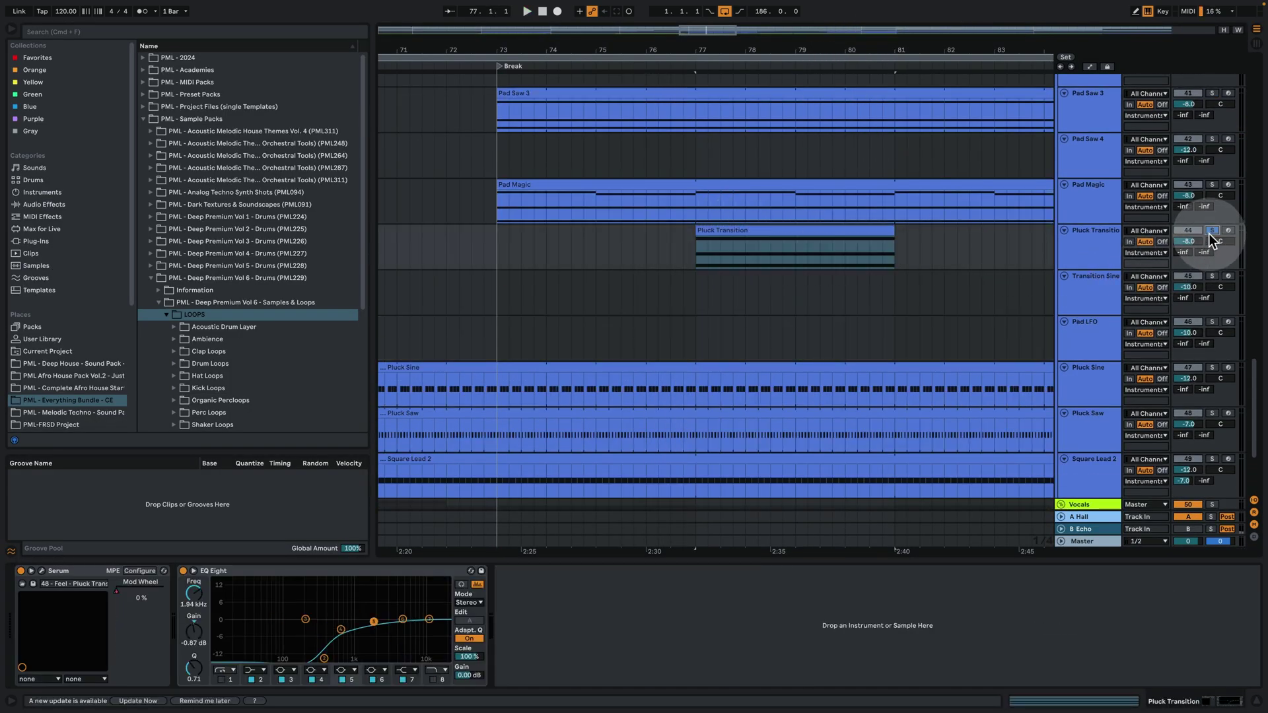
pyautogui.click(780, 227)
pyautogui.press('space')
pyautogui.click(734, 235)
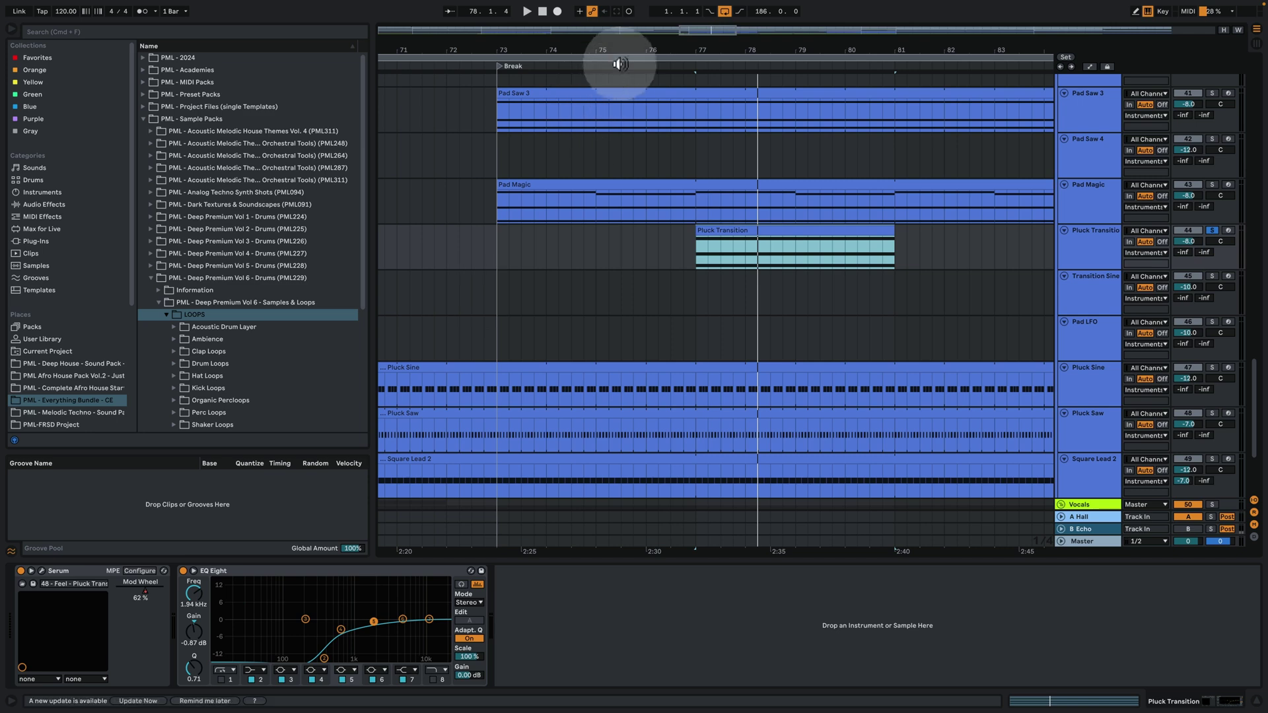
# Open Serum on the Pluck Transition track and review its oscillators, effects and modulation matrix while the clip plays
pyautogui.moveTo(614, 52); pyautogui.dragTo(574, 62)
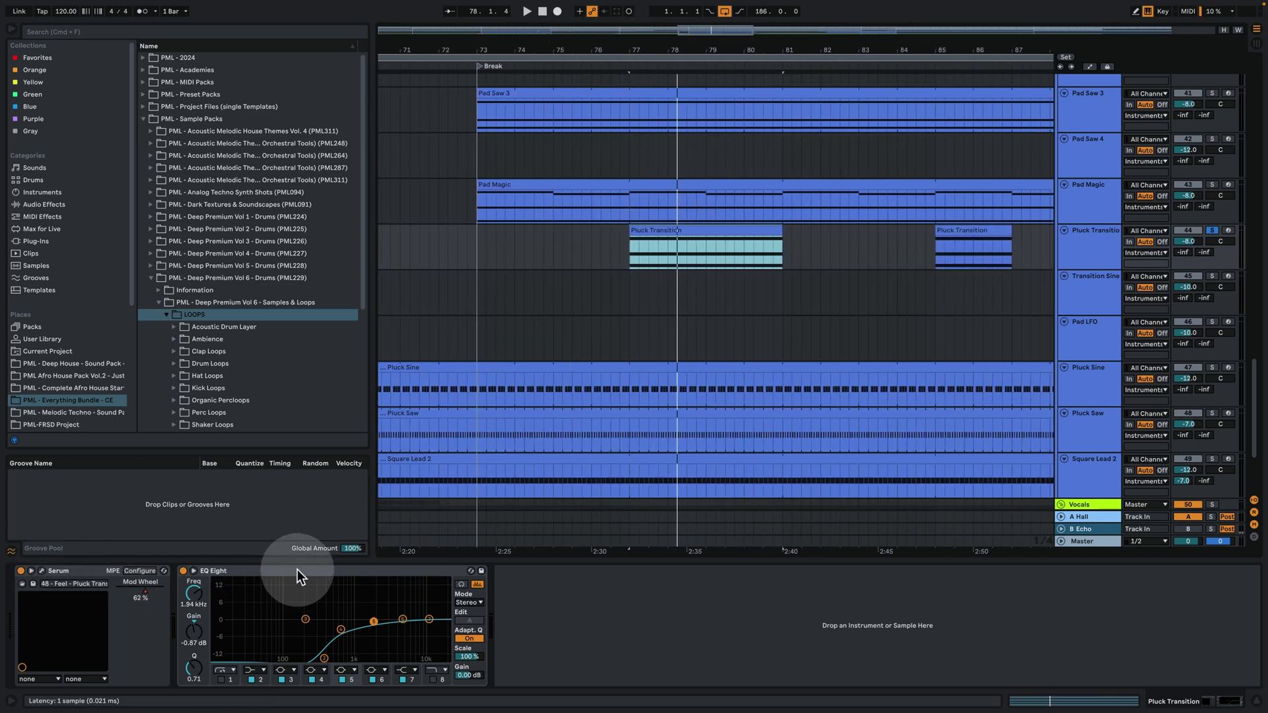
pyautogui.press('super+alt+p')
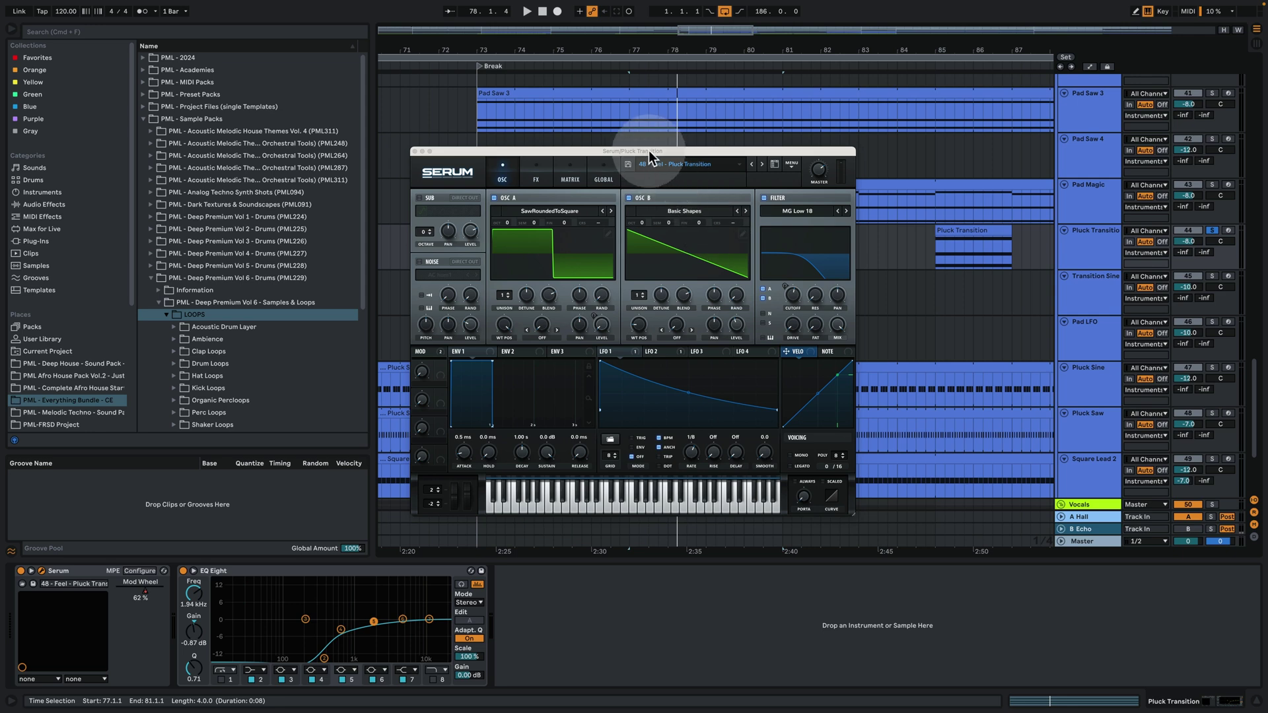
pyautogui.moveTo(651, 156); pyautogui.dragTo(376, 113)
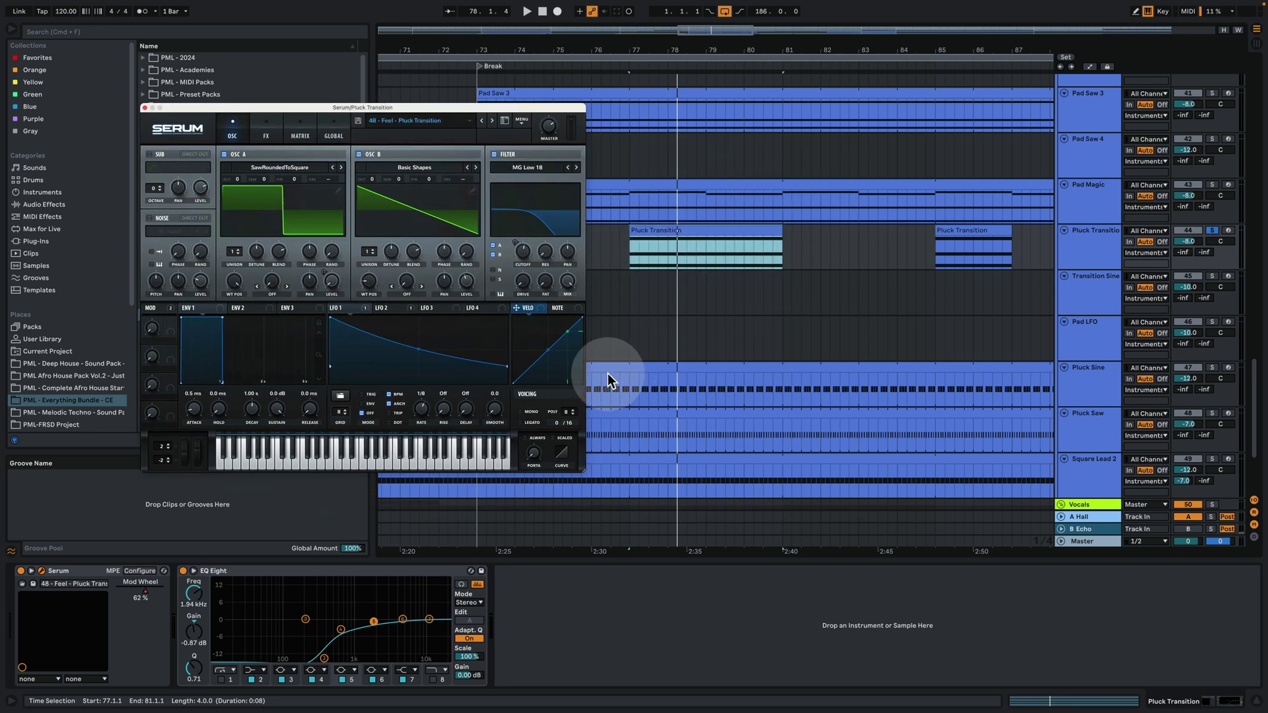
pyautogui.press('space')
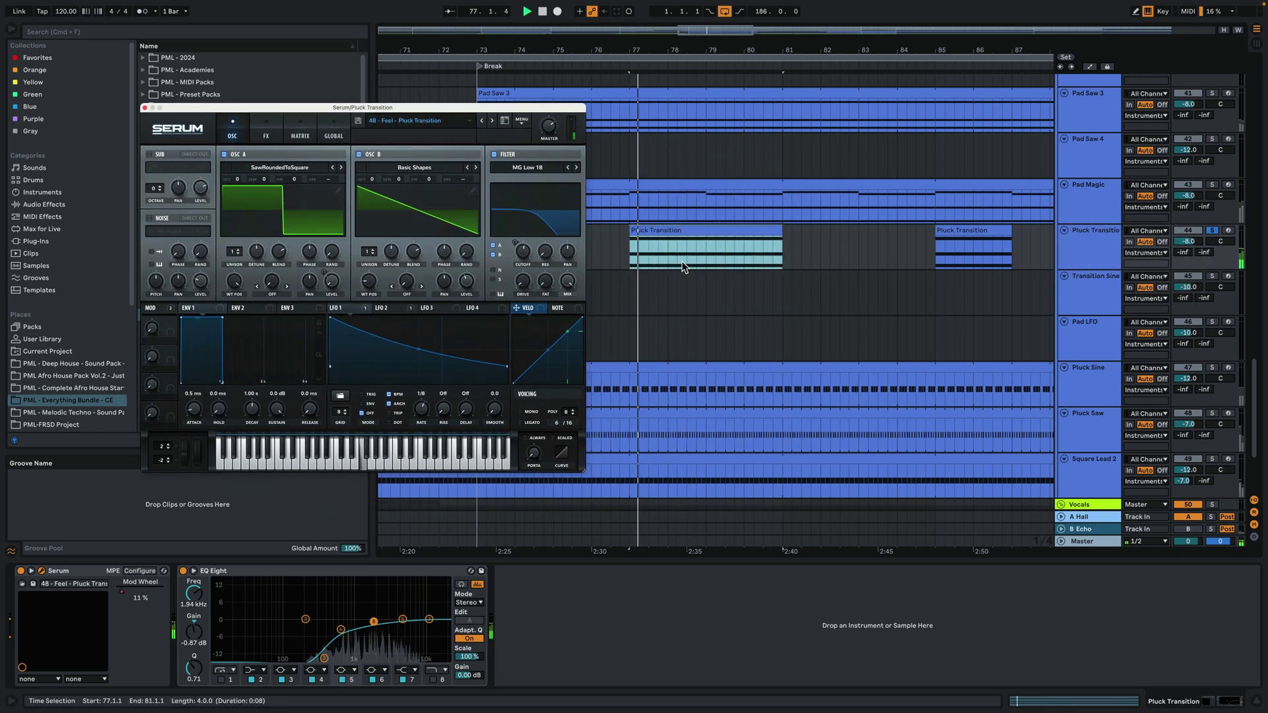
pyautogui.click(265, 136)
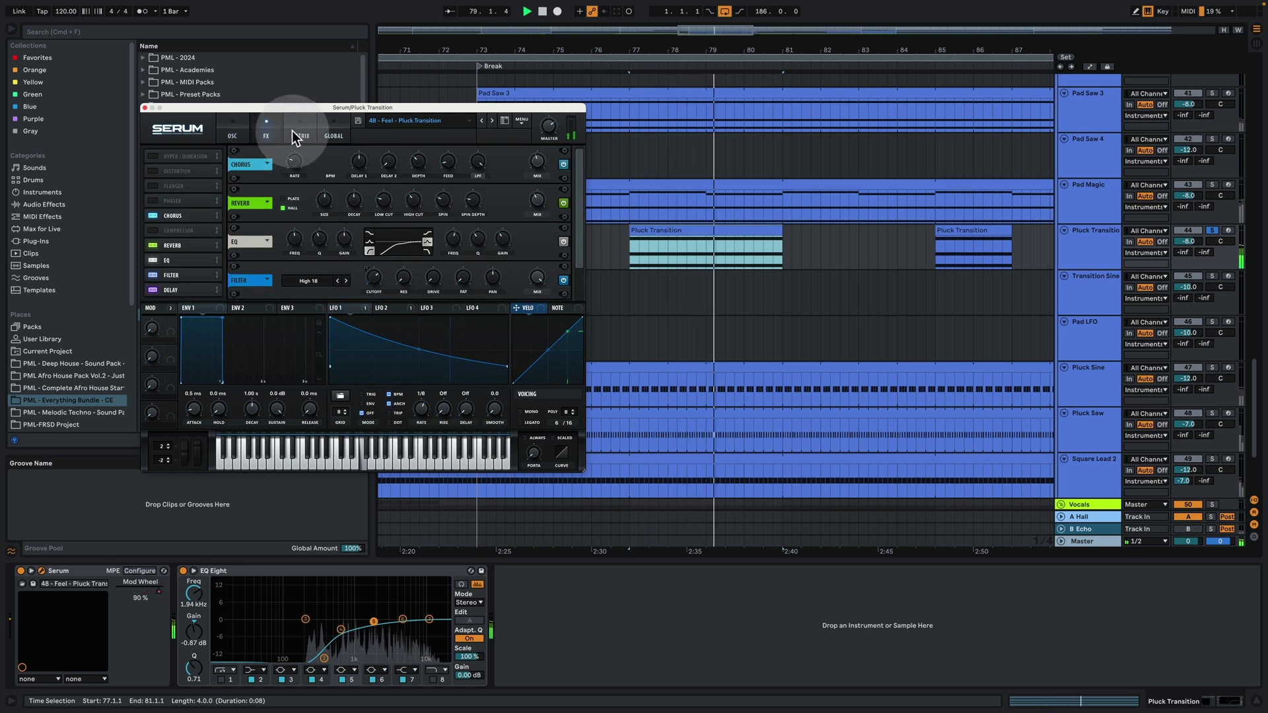
pyautogui.click(292, 131)
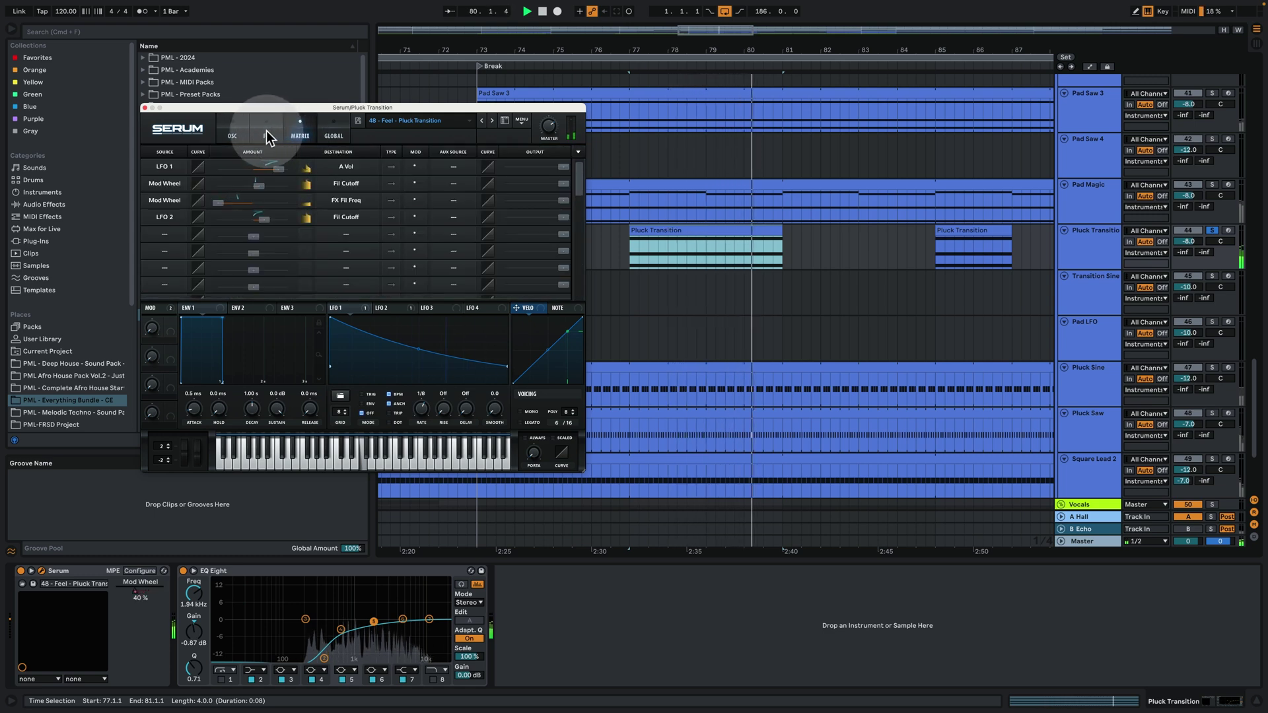
pyautogui.click(267, 132)
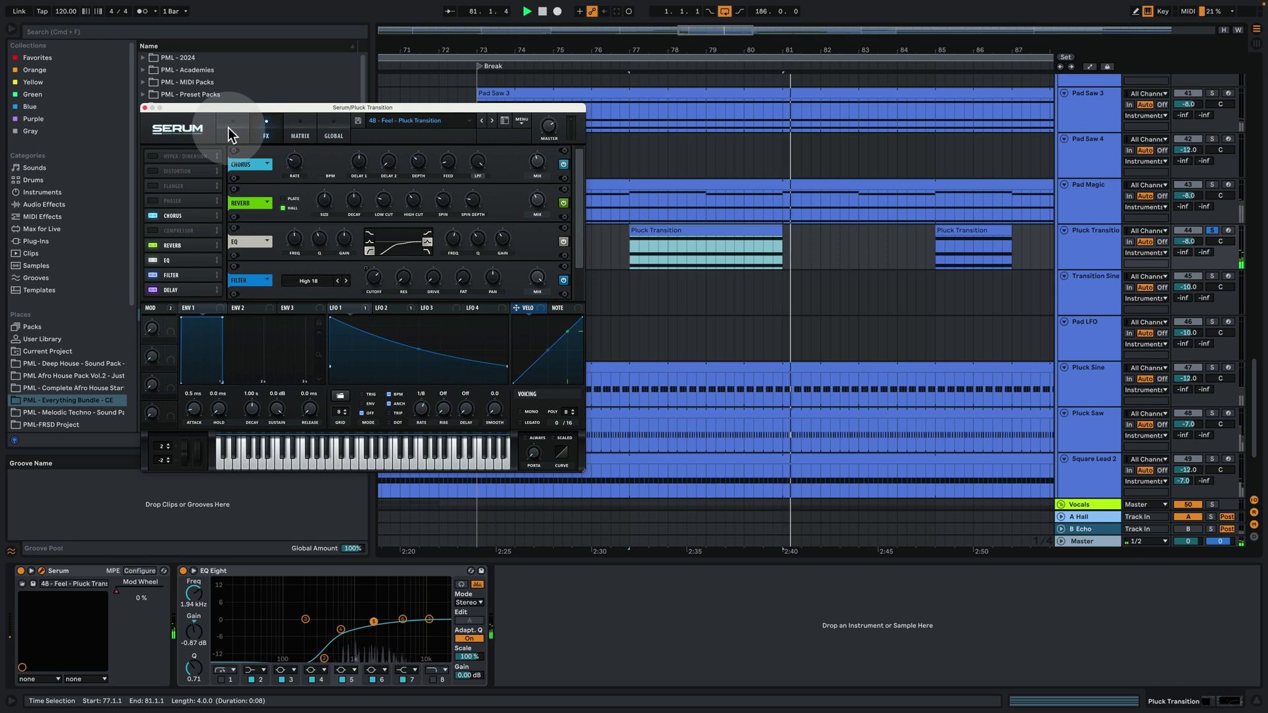
pyautogui.press('super+alt+p')
# Play the second Pluck Transition clip from bar 85
pyautogui.click(684, 256)
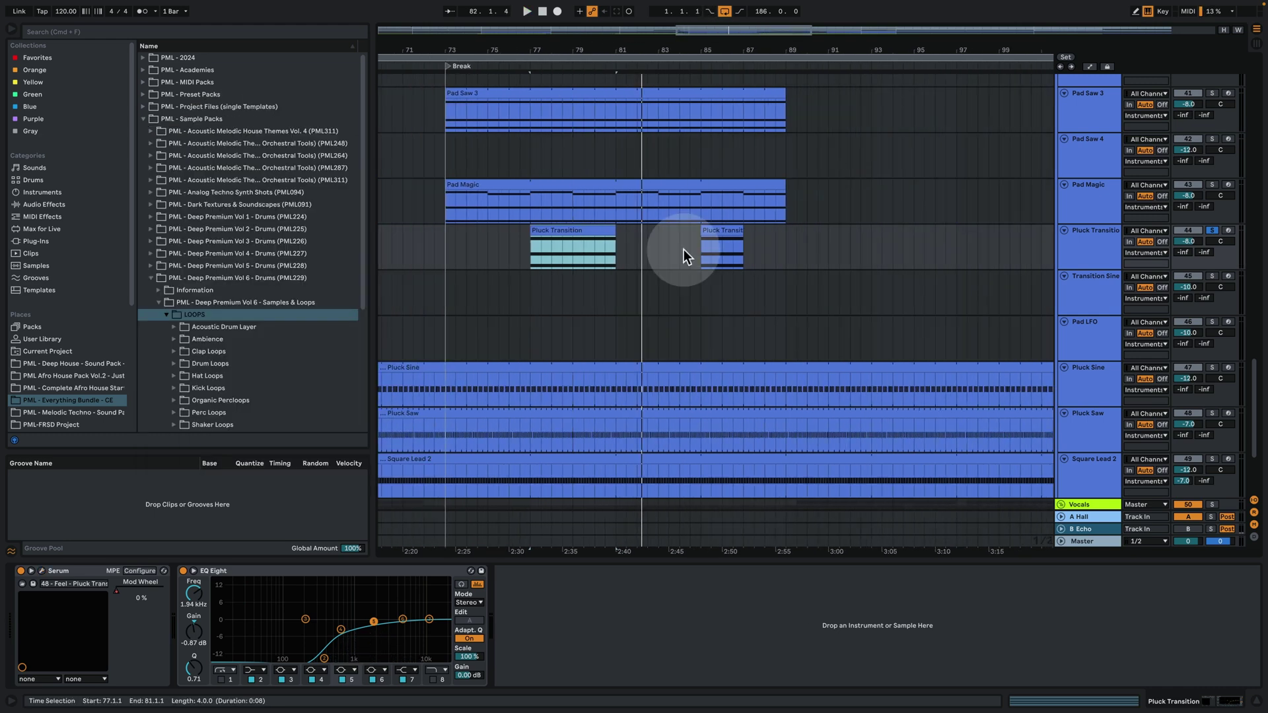
pyautogui.click(697, 260)
pyautogui.press('space')
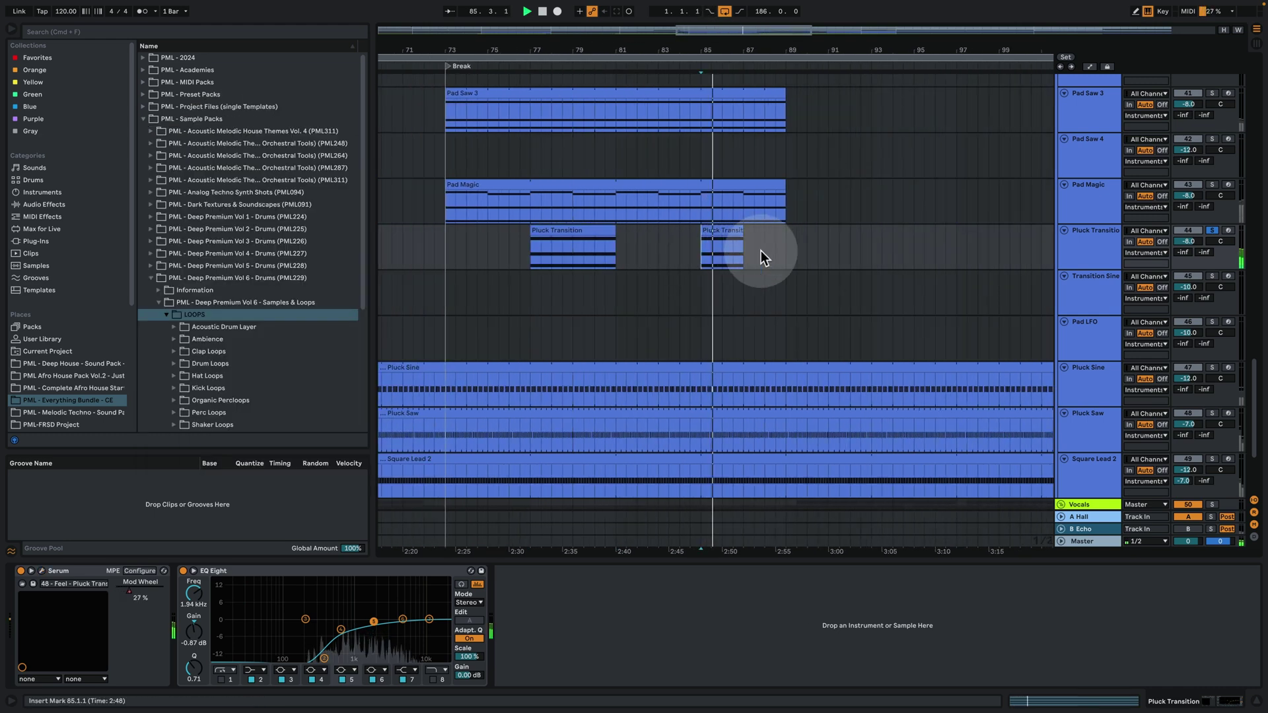
# Show automation in the arrangement and display Serum's Mod Wheel envelope on the Pluck Transition track
pyautogui.click(1090, 67)
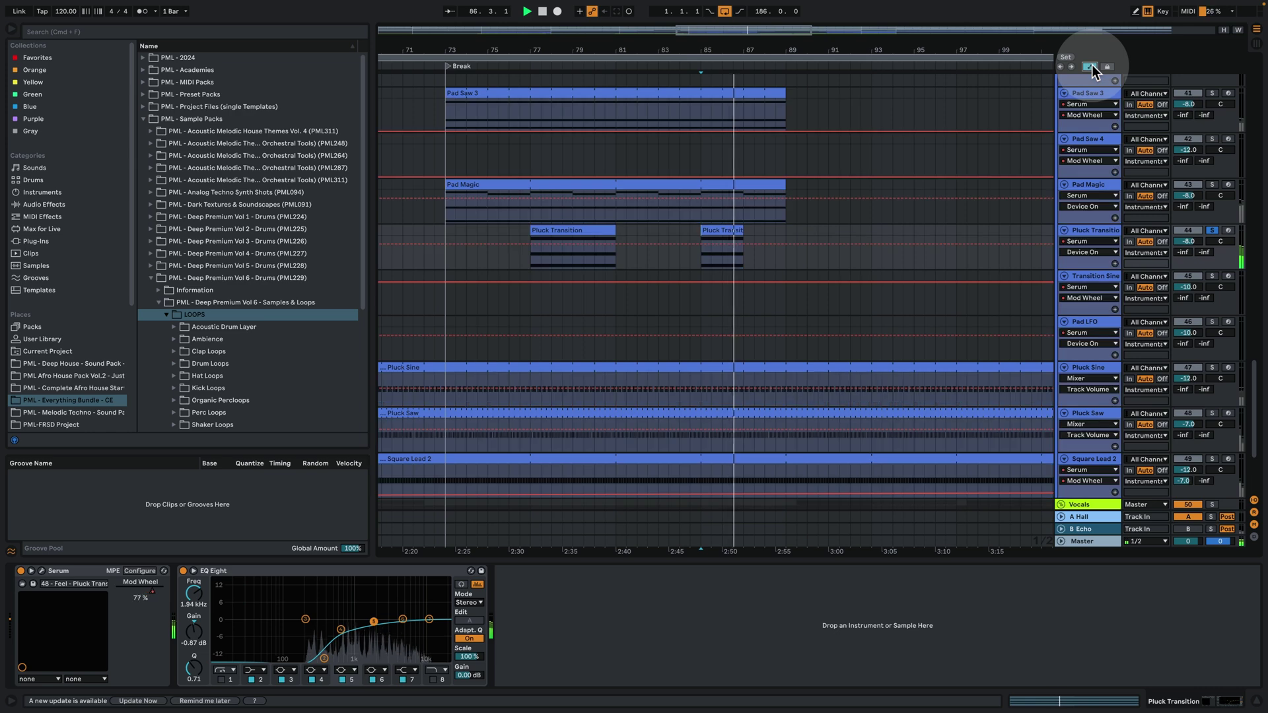
pyautogui.click(1089, 253)
pyautogui.click(1099, 273)
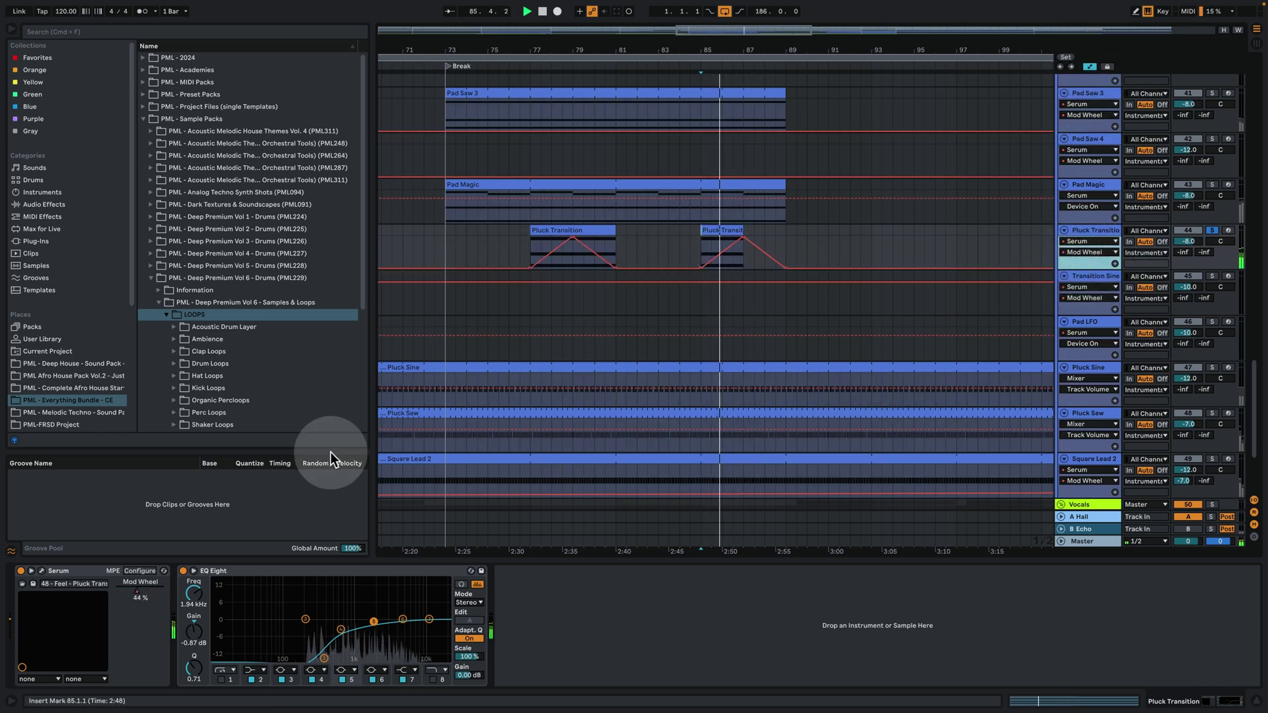
# Examine the Mod Wheel routings in the Pluck Transition Serum's matrix and the filter among its effects
pyautogui.click(42, 571)
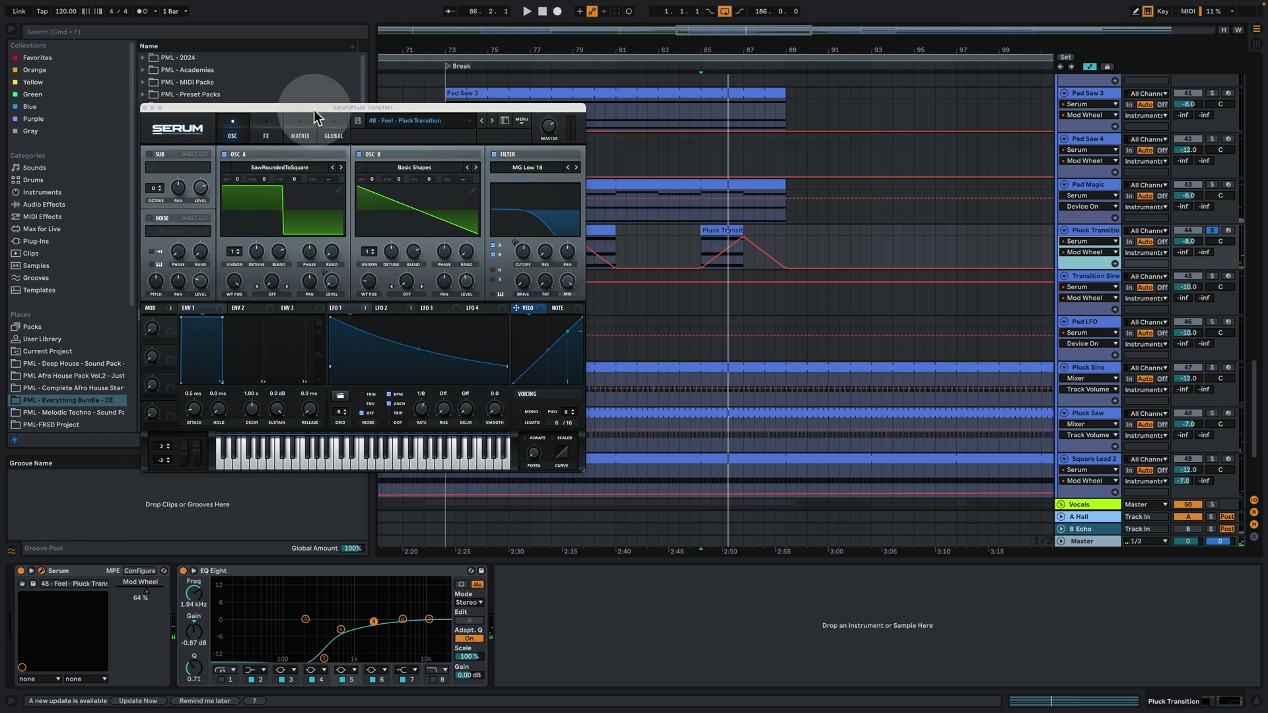
pyautogui.click(298, 129)
pyautogui.click(323, 361)
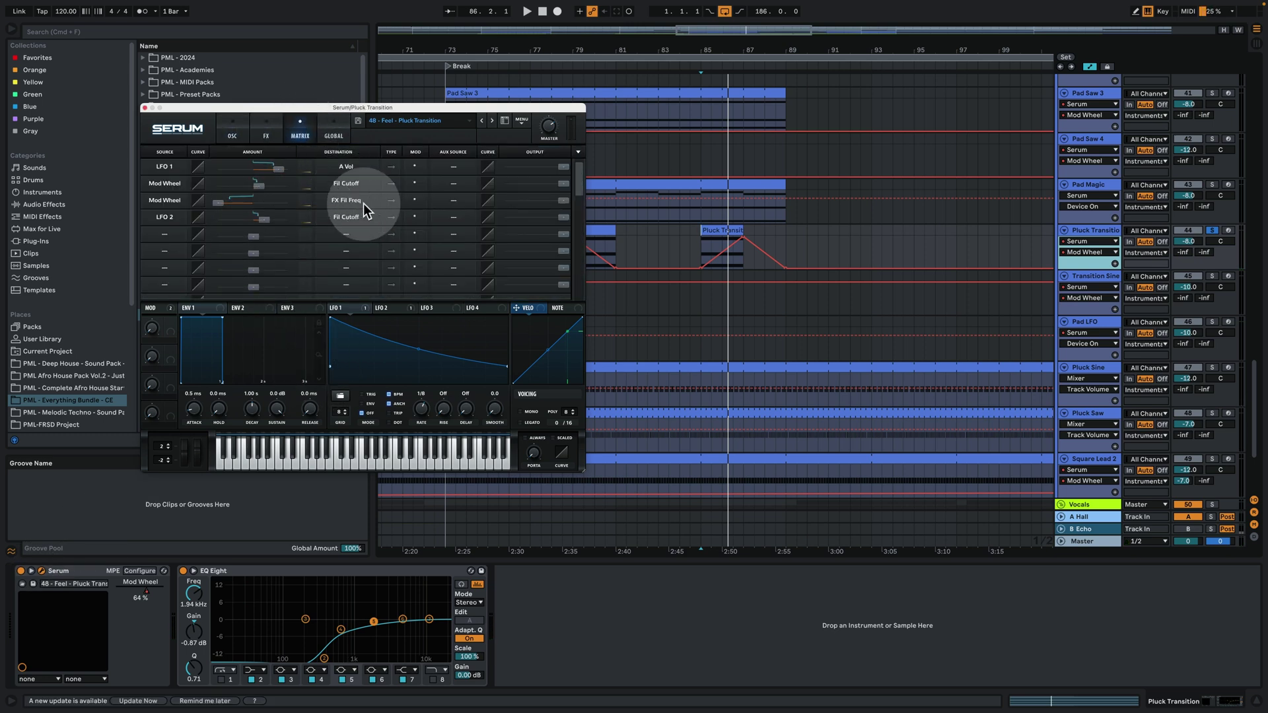
pyautogui.click(267, 137)
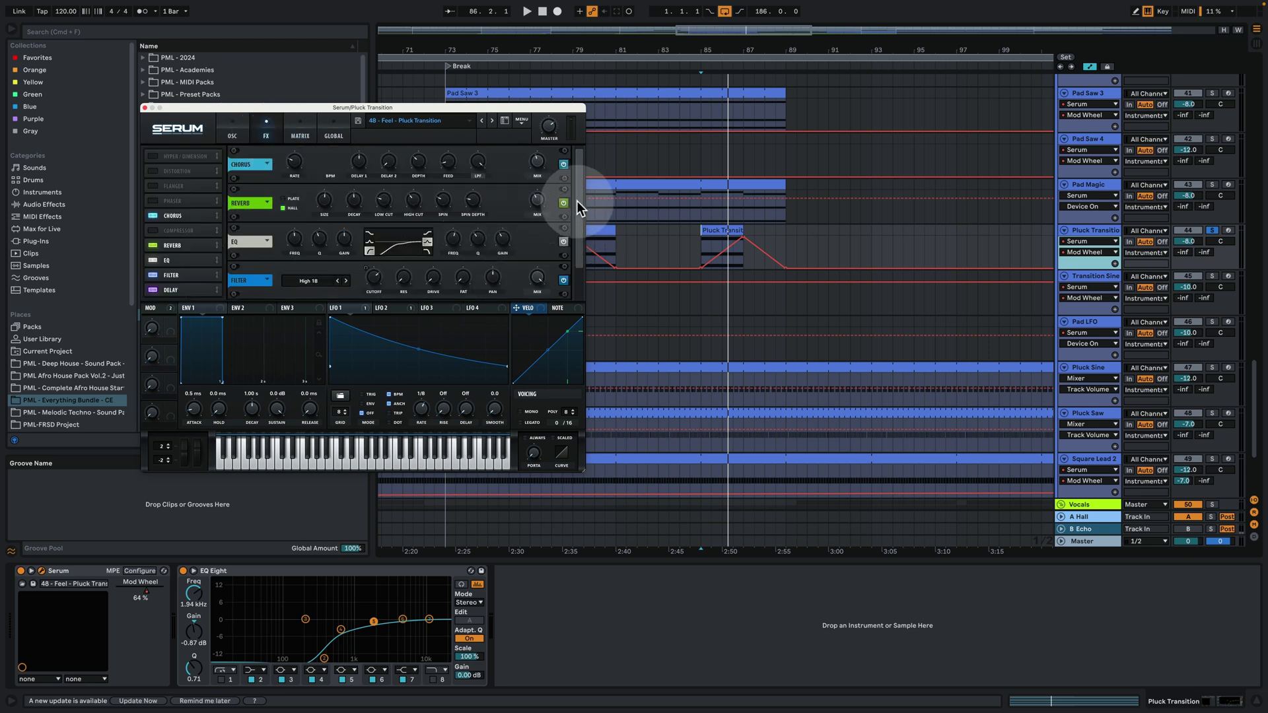
pyautogui.scroll(-2, 578, 208)
# Play from bar 85 while watching Serum's effects filter and main filter follow the mod wheel, and close the Serum window
pyautogui.press('space')
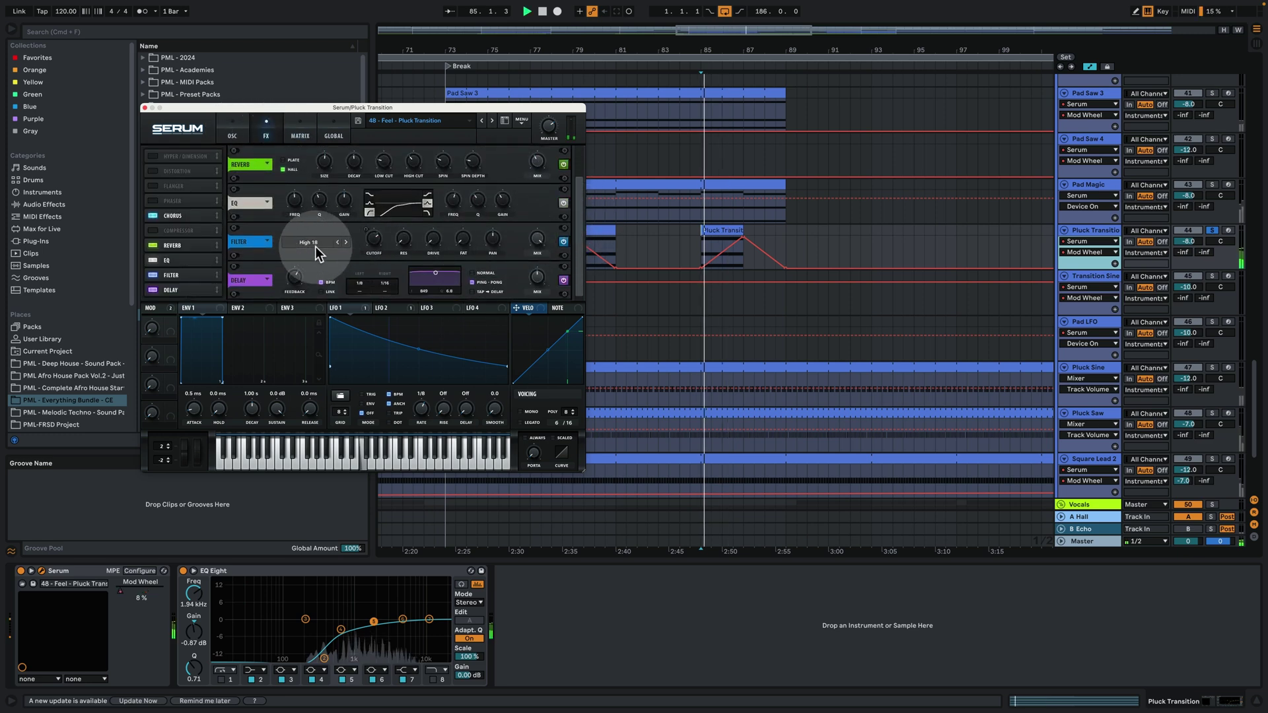
pyautogui.click(239, 125)
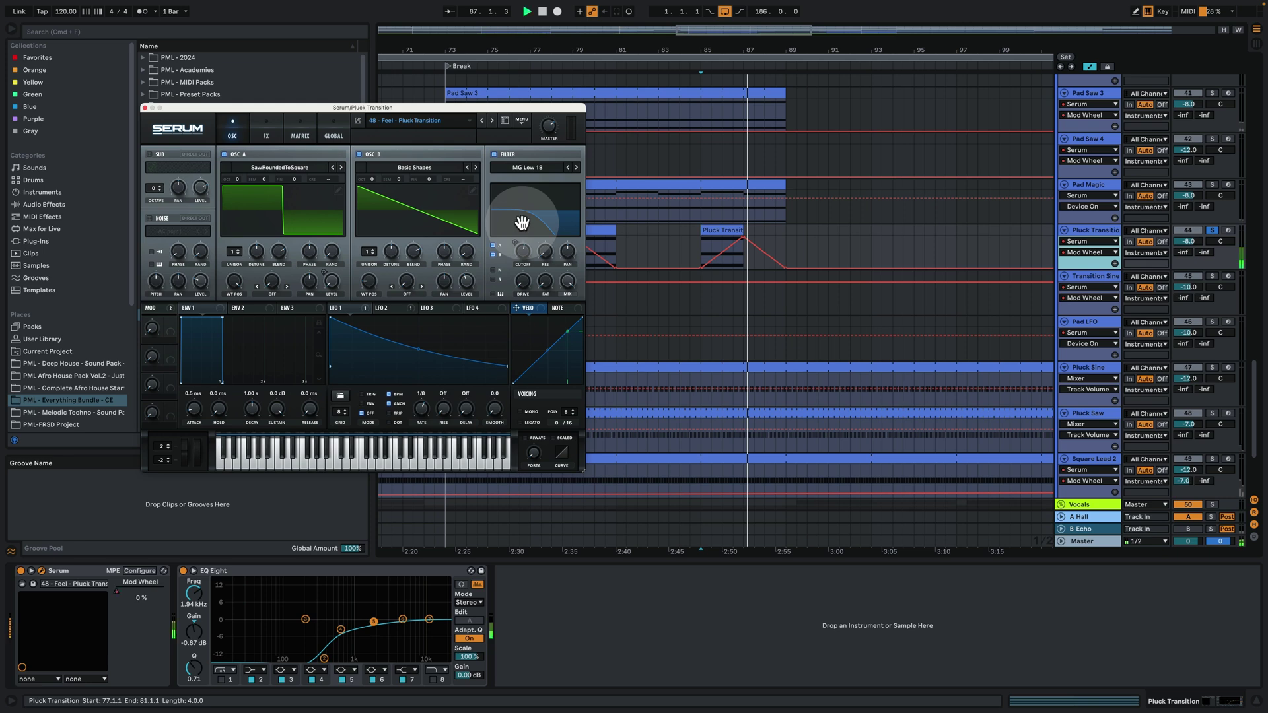
pyautogui.press('space')
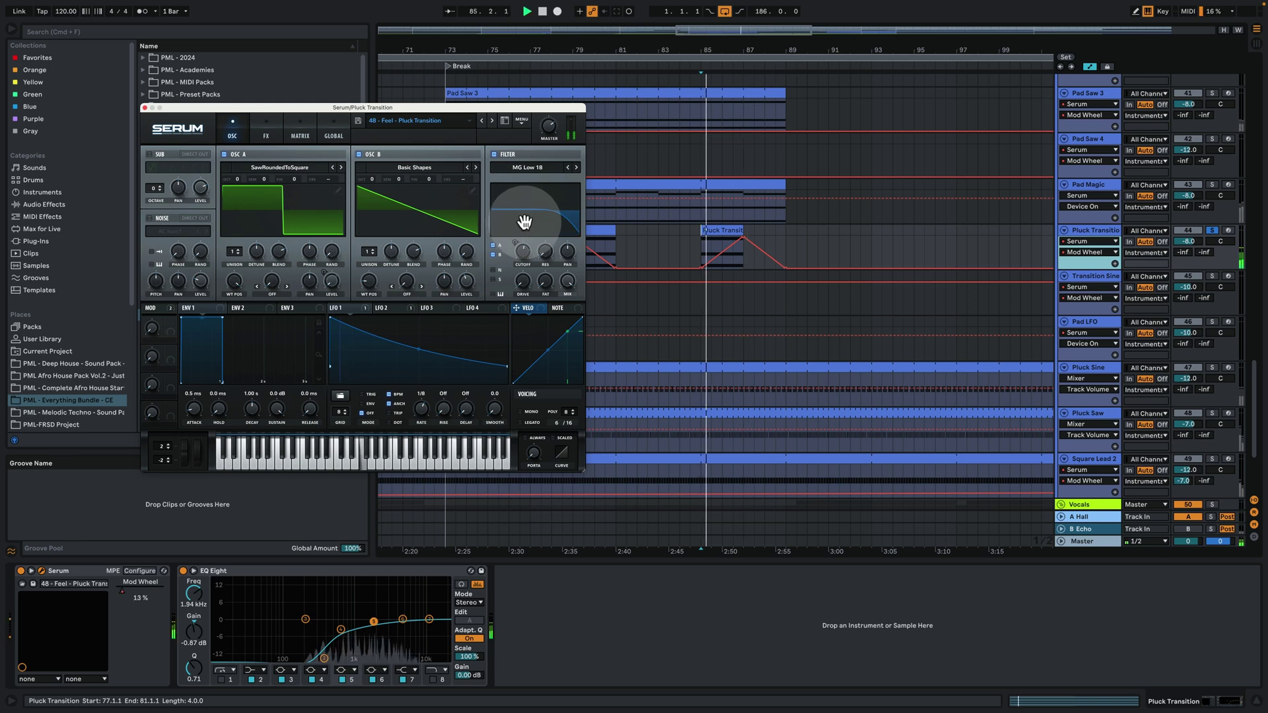
pyautogui.click(145, 108)
# Solo the Pad LFO track and audition its clip in the Build Up section
pyautogui.moveTo(502, 61); pyautogui.dragTo(531, 33)
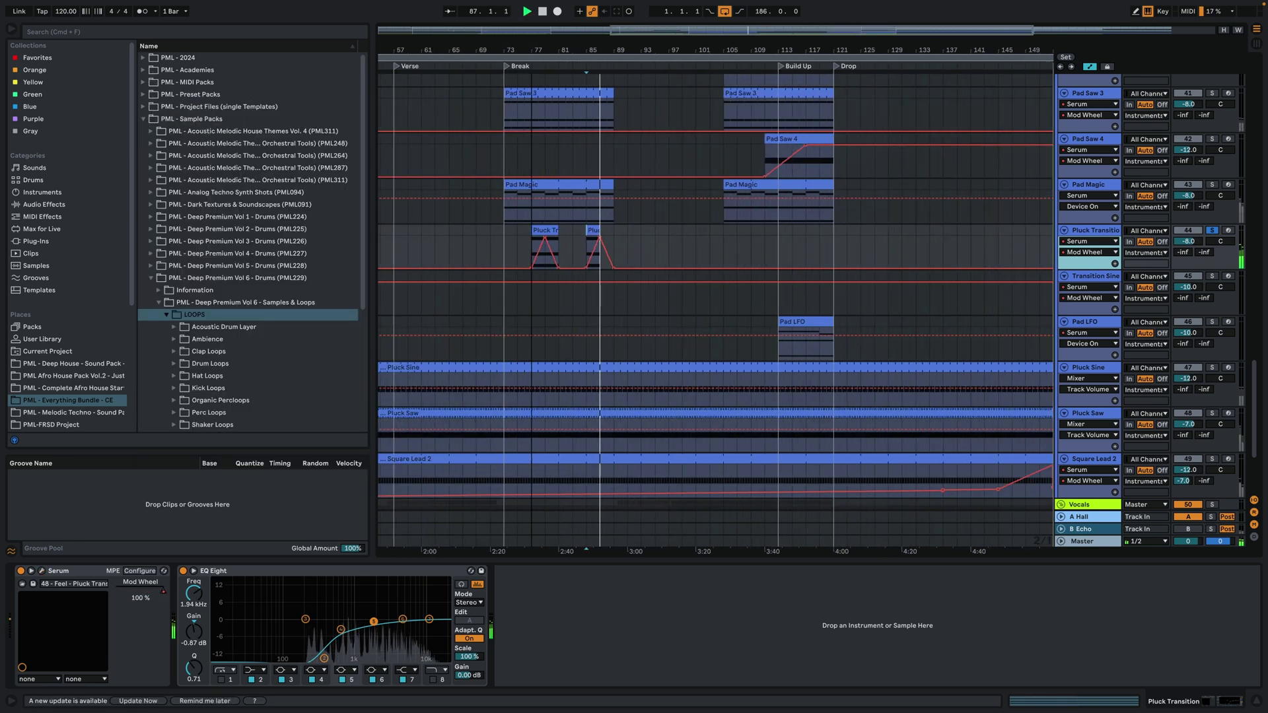
pyautogui.press('space')
pyautogui.click(811, 324)
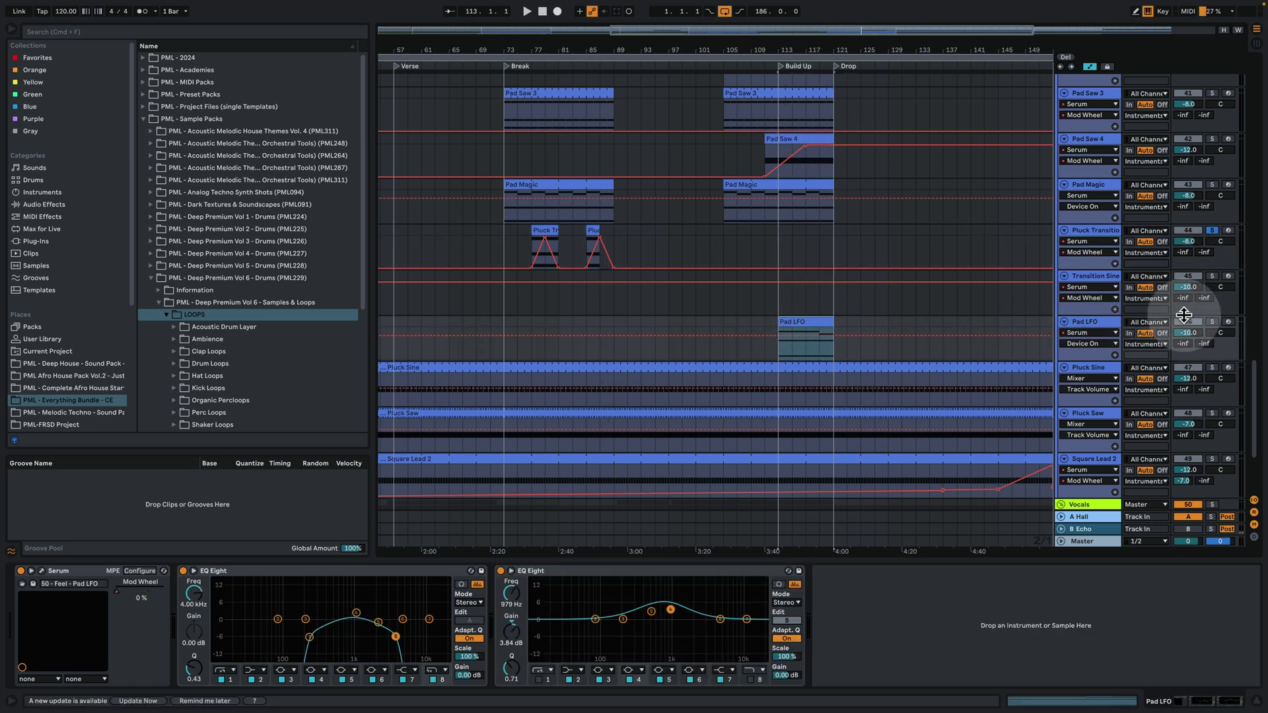
pyautogui.click(1212, 322)
pyautogui.click(800, 320)
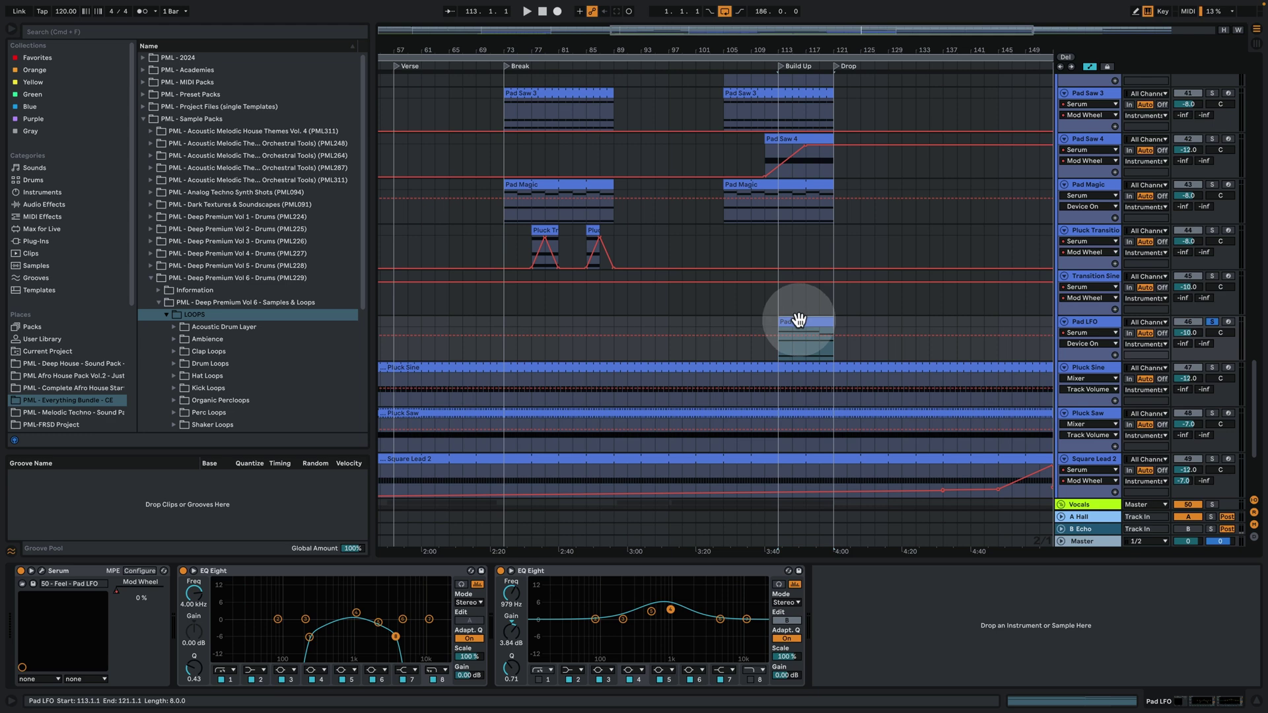
pyautogui.press('space')
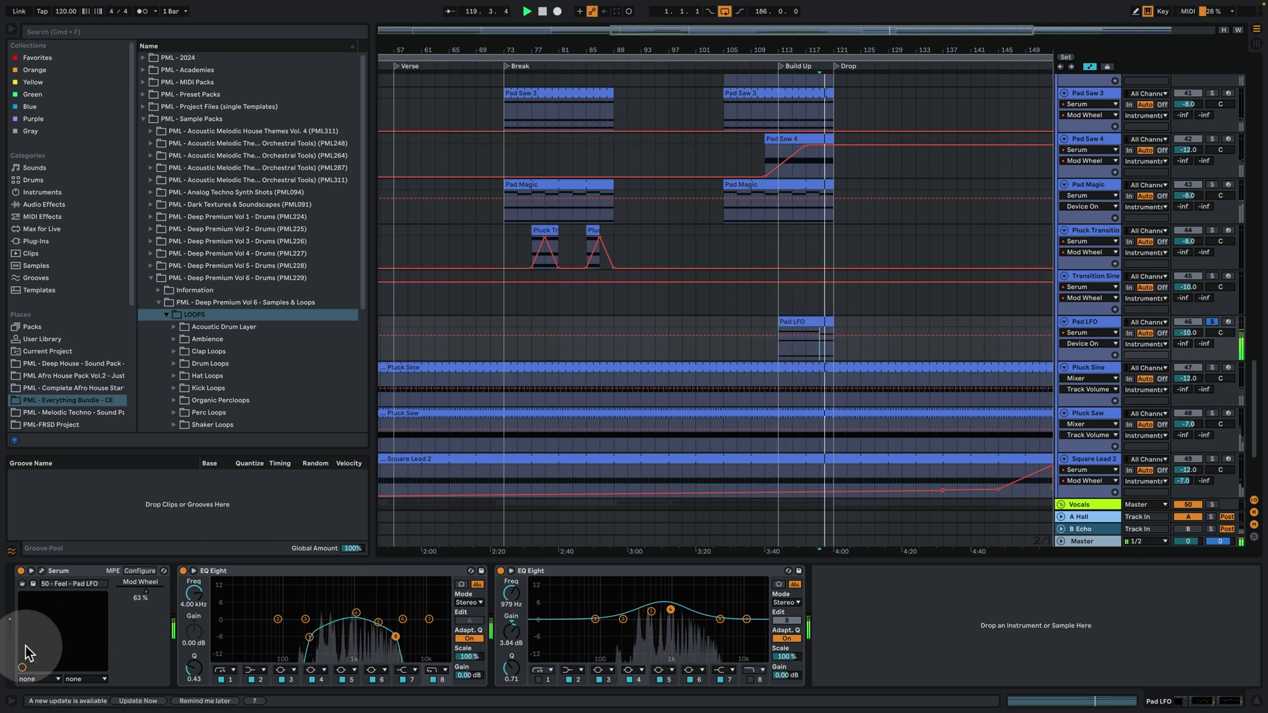
# Stop playback and open the Pad LFO track's Serum window, placing it clear of the Build Up section
pyautogui.press('space')
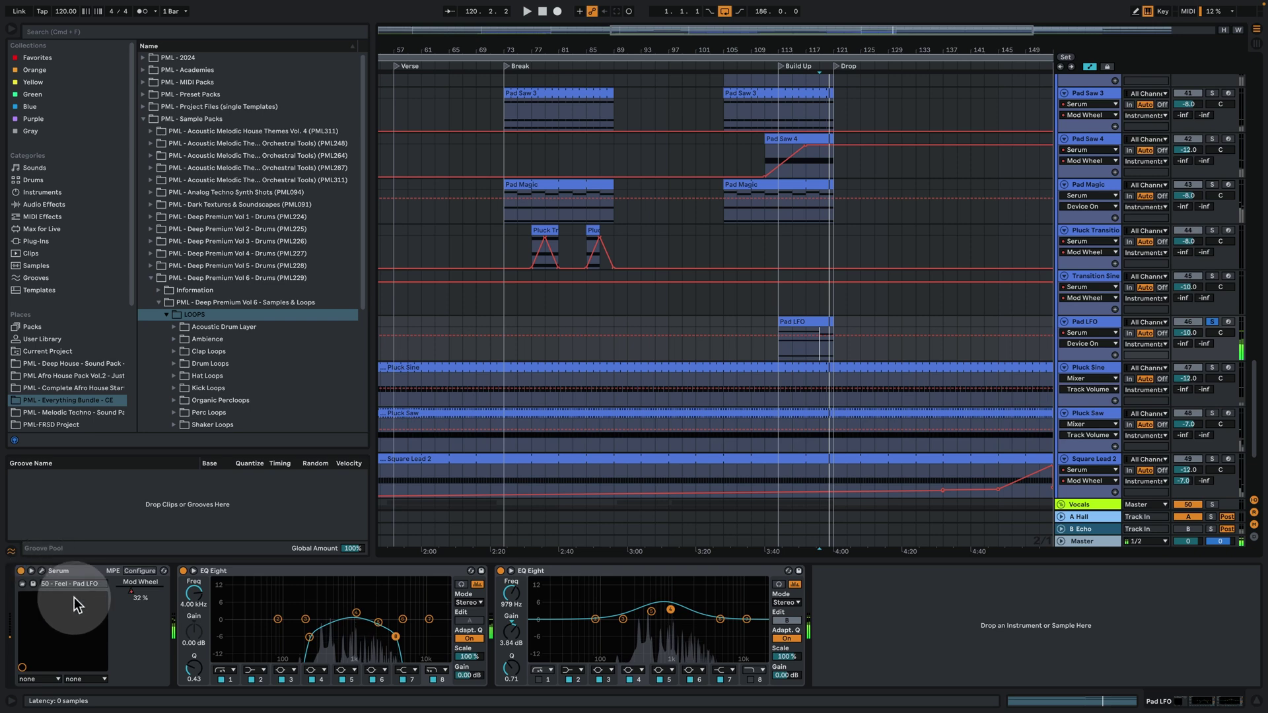
pyautogui.press('super+alt+p')
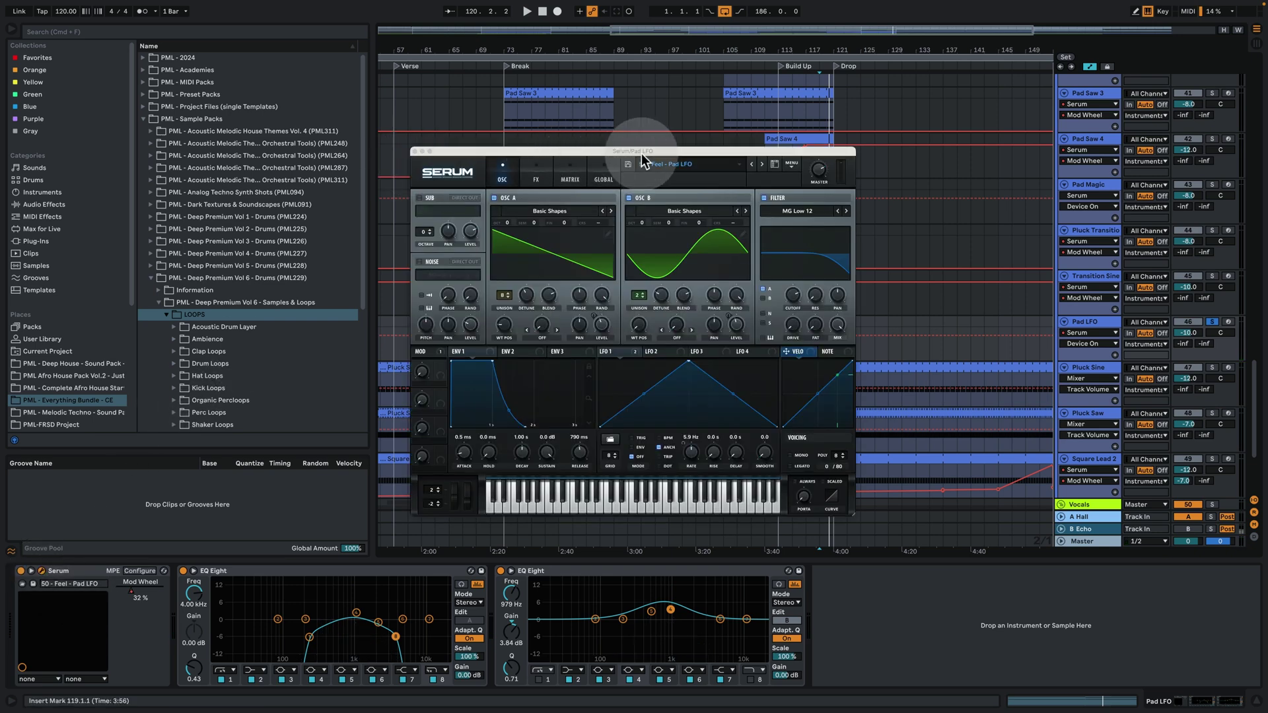
pyautogui.moveTo(638, 151); pyautogui.dragTo(368, 97)
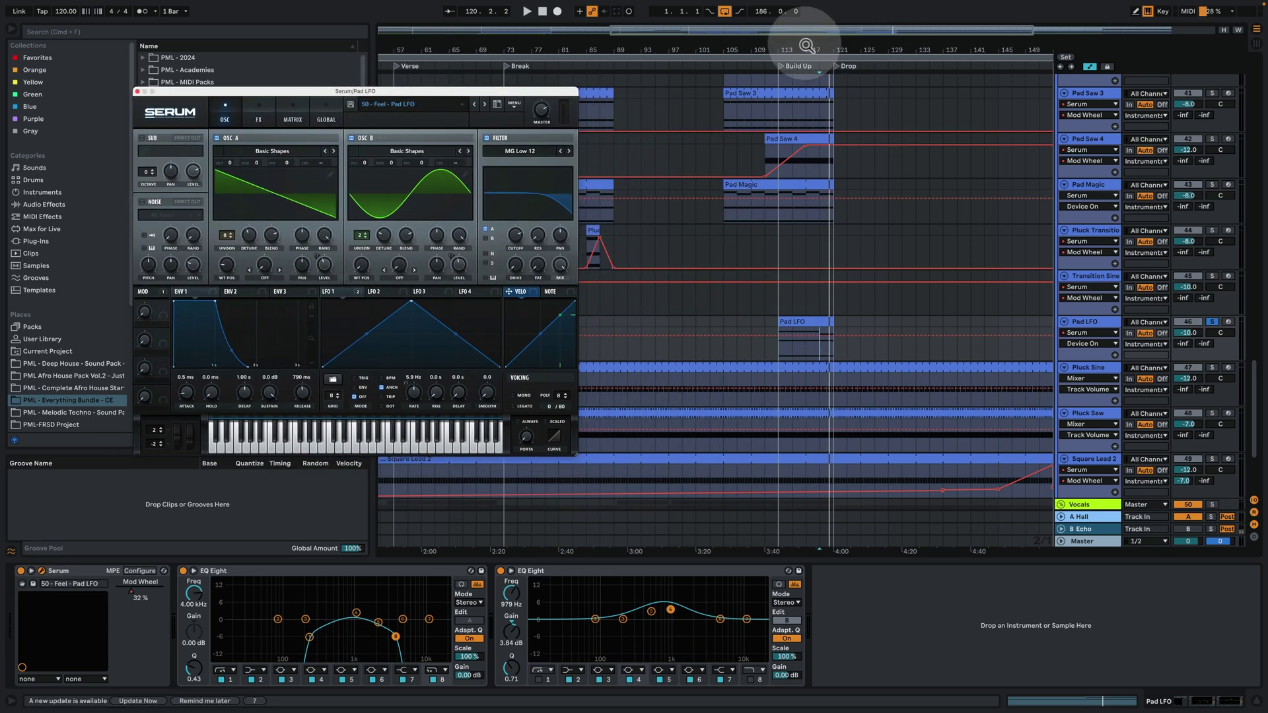
# Play the Pad LFO clip with its notes open, including the chord at clip bar 7, and return to the arrangement
pyautogui.moveTo(801, 53); pyautogui.dragTo(796, 86)
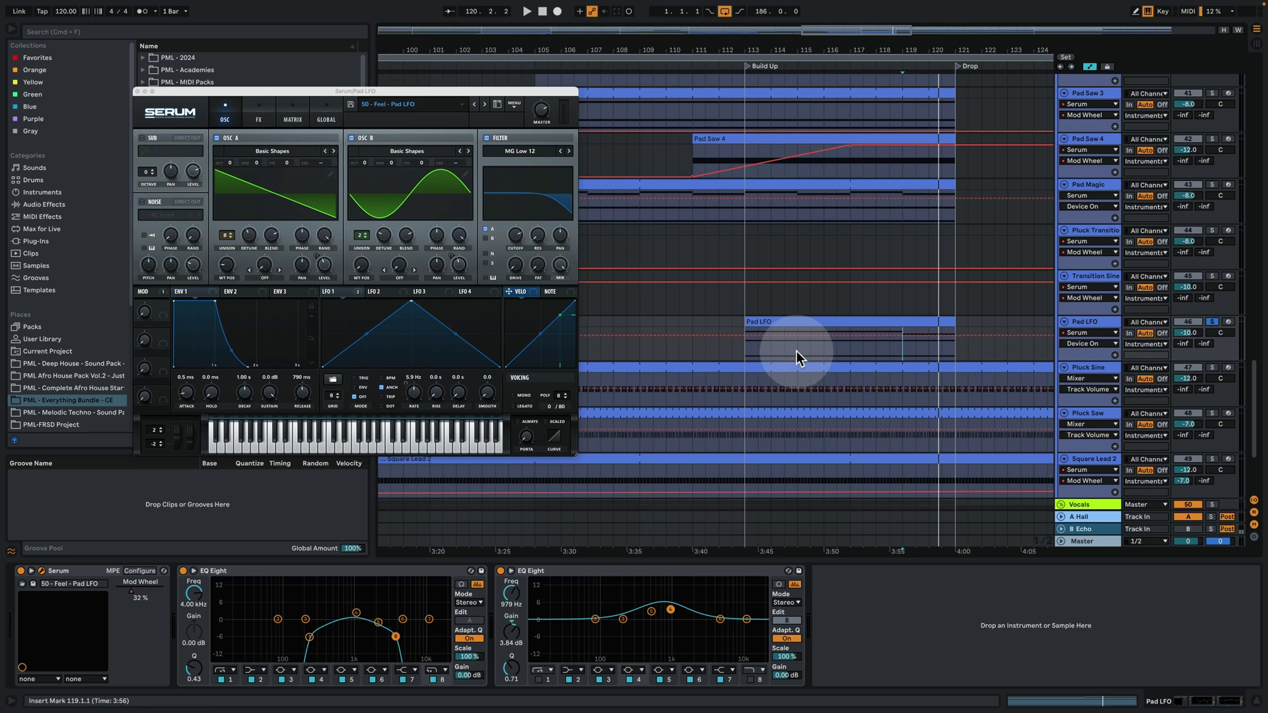
pyautogui.doubleClick(806, 328)
pyautogui.press('space')
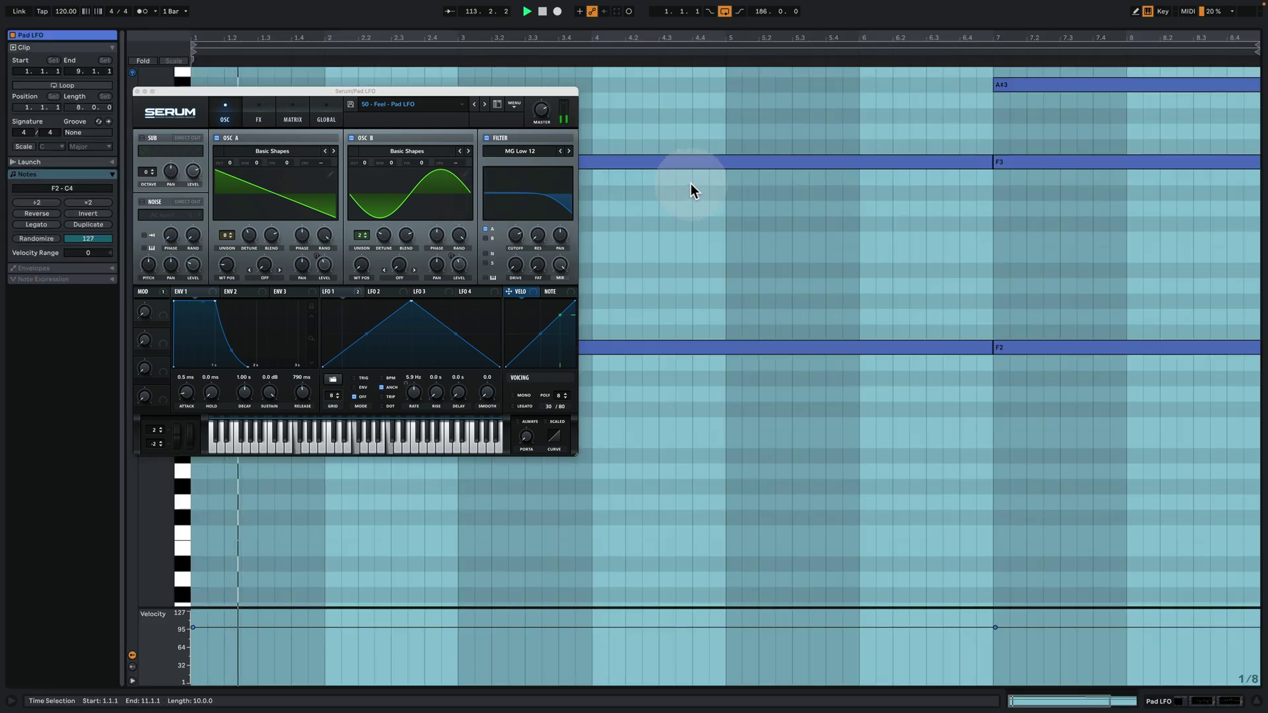
pyautogui.moveTo(420, 93); pyautogui.dragTo(340, 102)
pyautogui.click(990, 50)
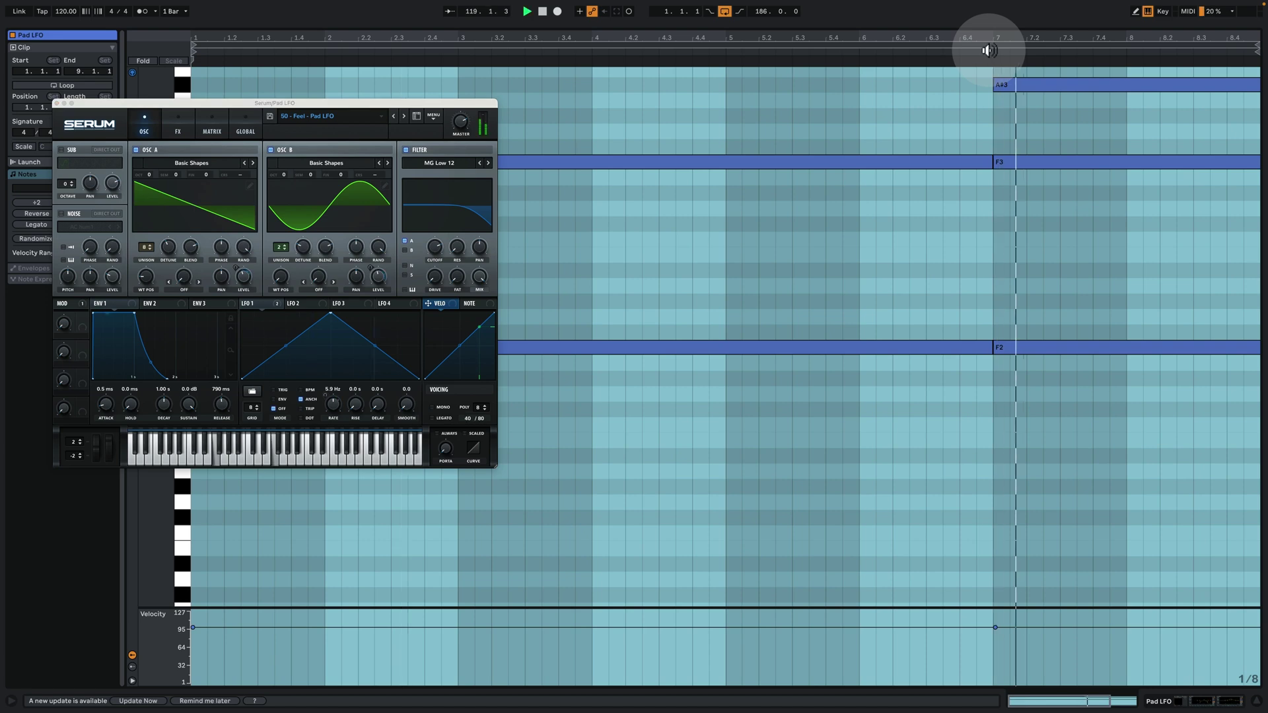
pyautogui.click(1187, 701)
pyautogui.press('space')
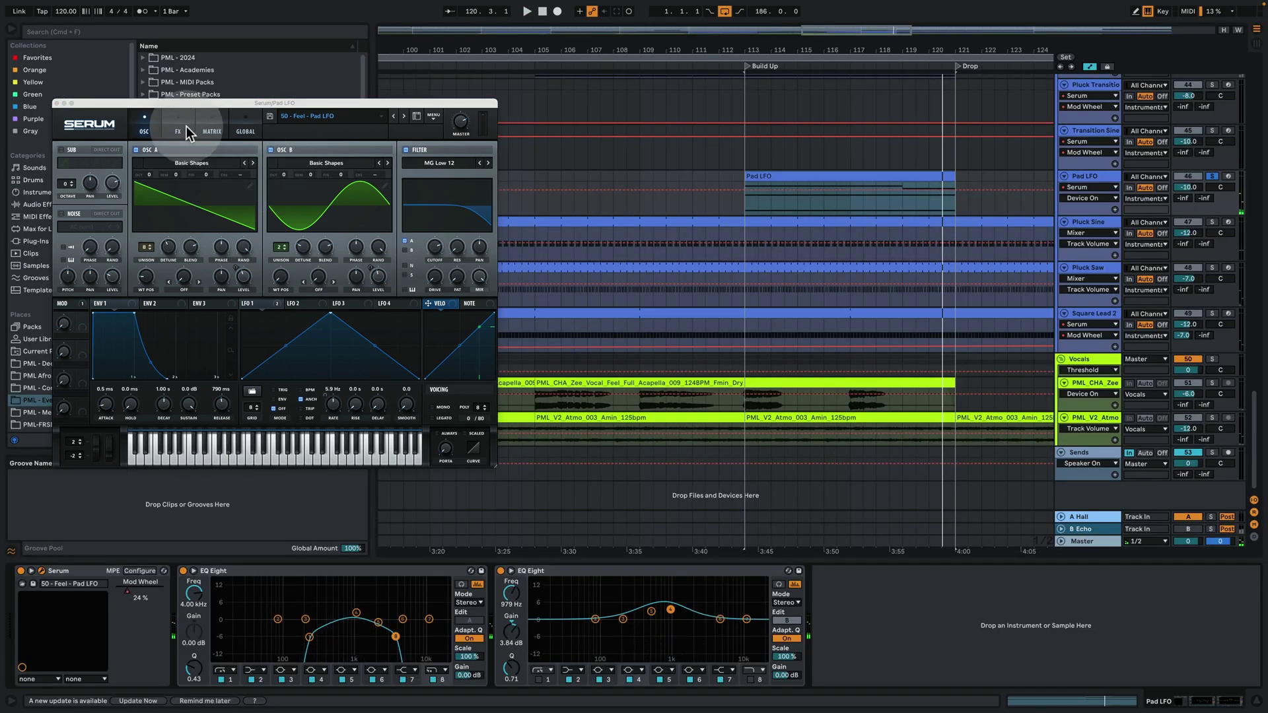
# Display Serum's Mod Wheel automation envelope on the Pad LFO track
pyautogui.click(864, 139)
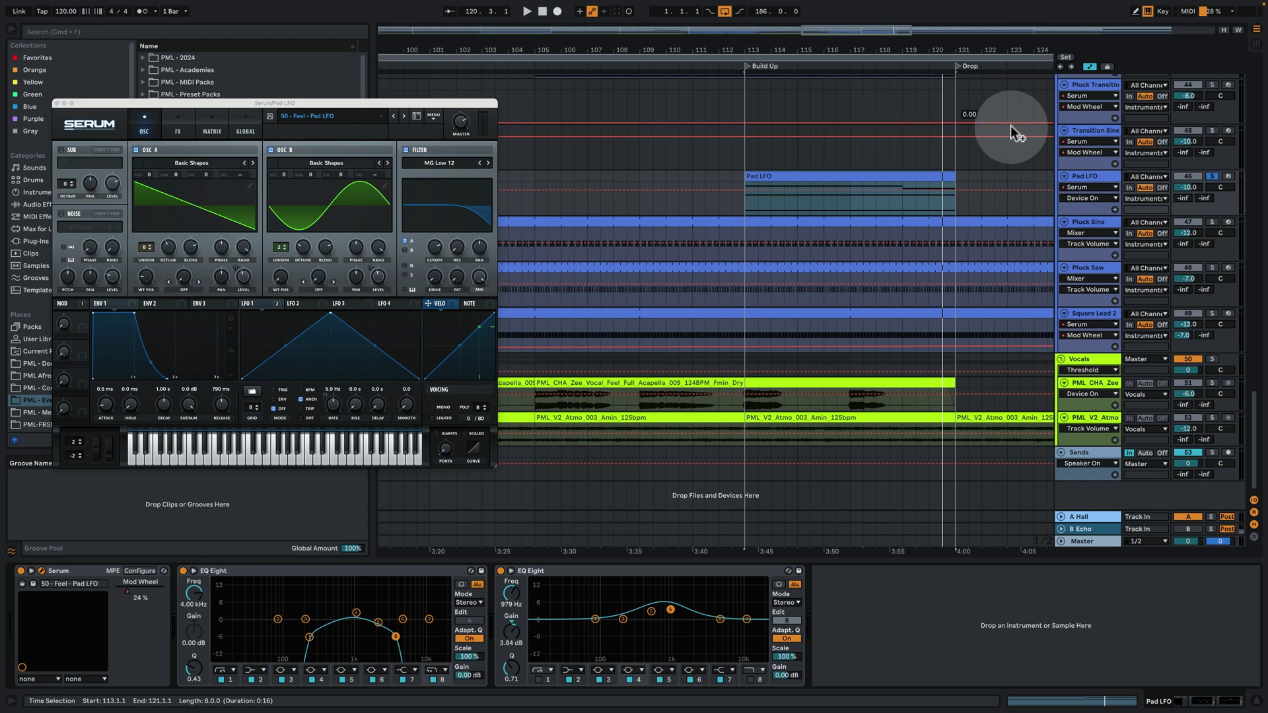
pyautogui.click(1096, 198)
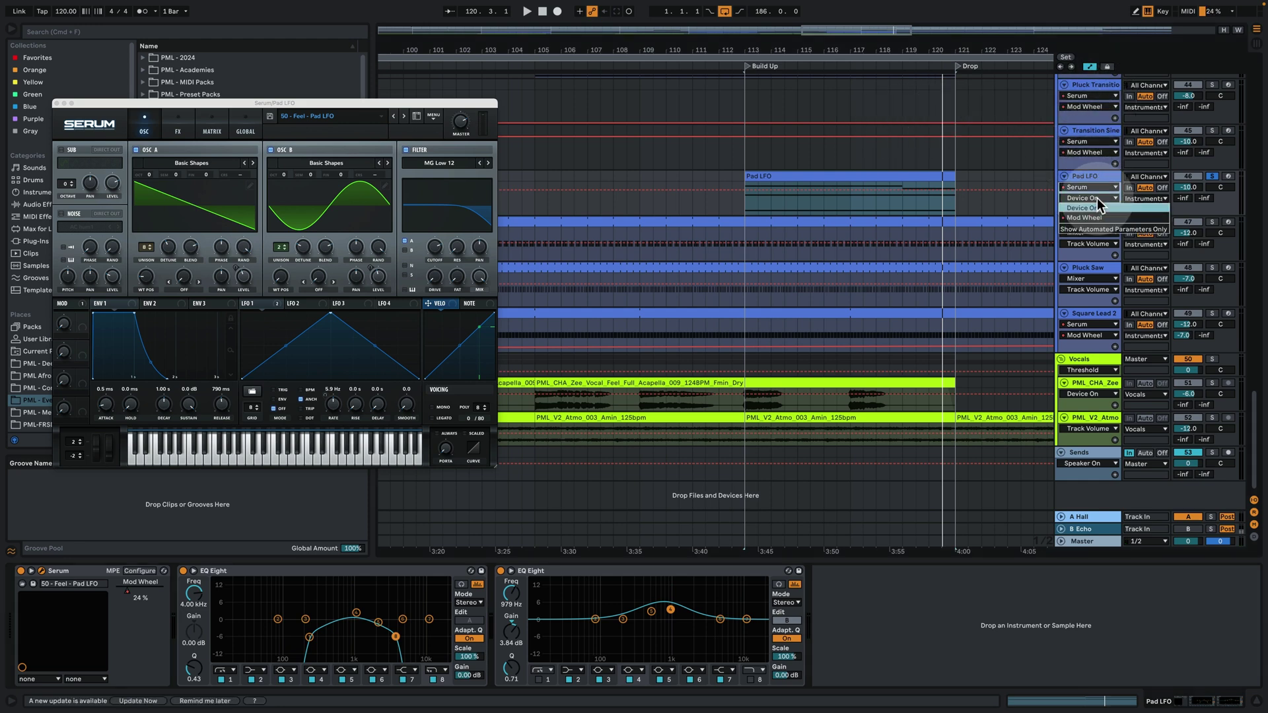
pyautogui.click(1095, 219)
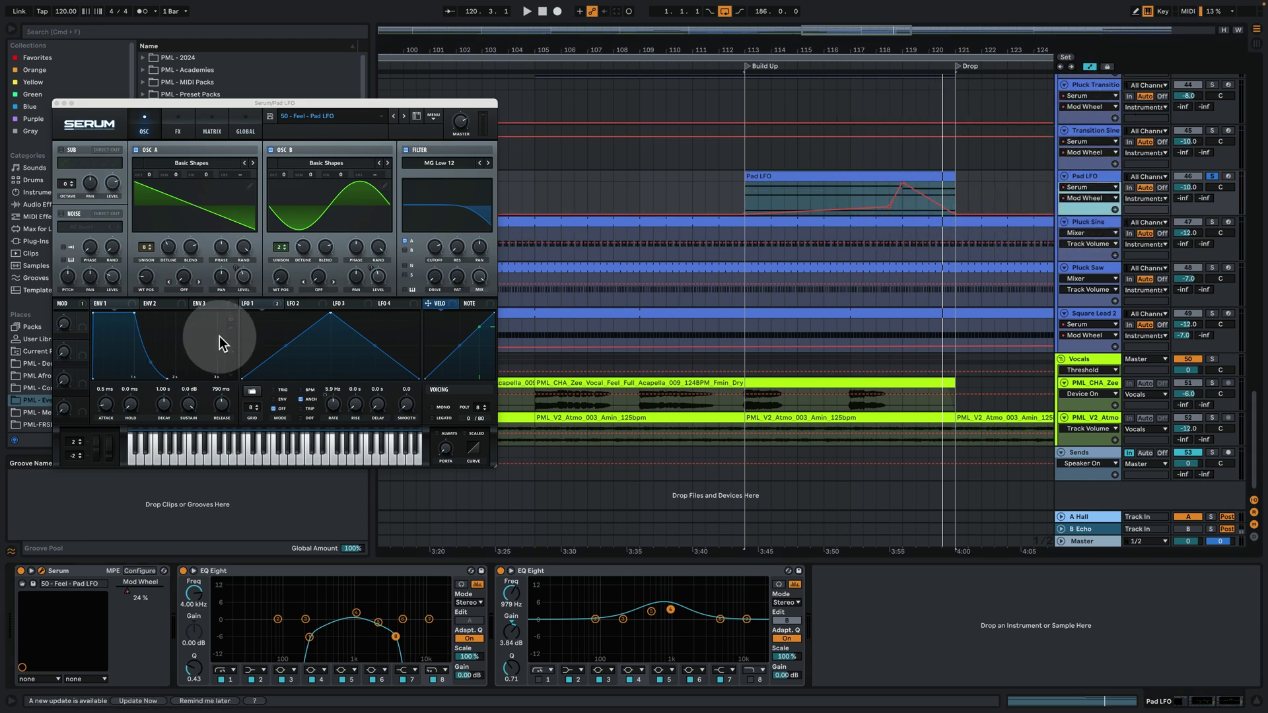
# Examine the Mod Wheel routing to LFO1 Rate in Serum's matrix and briefly play the clip while viewing LFO 1
pyautogui.click(217, 123)
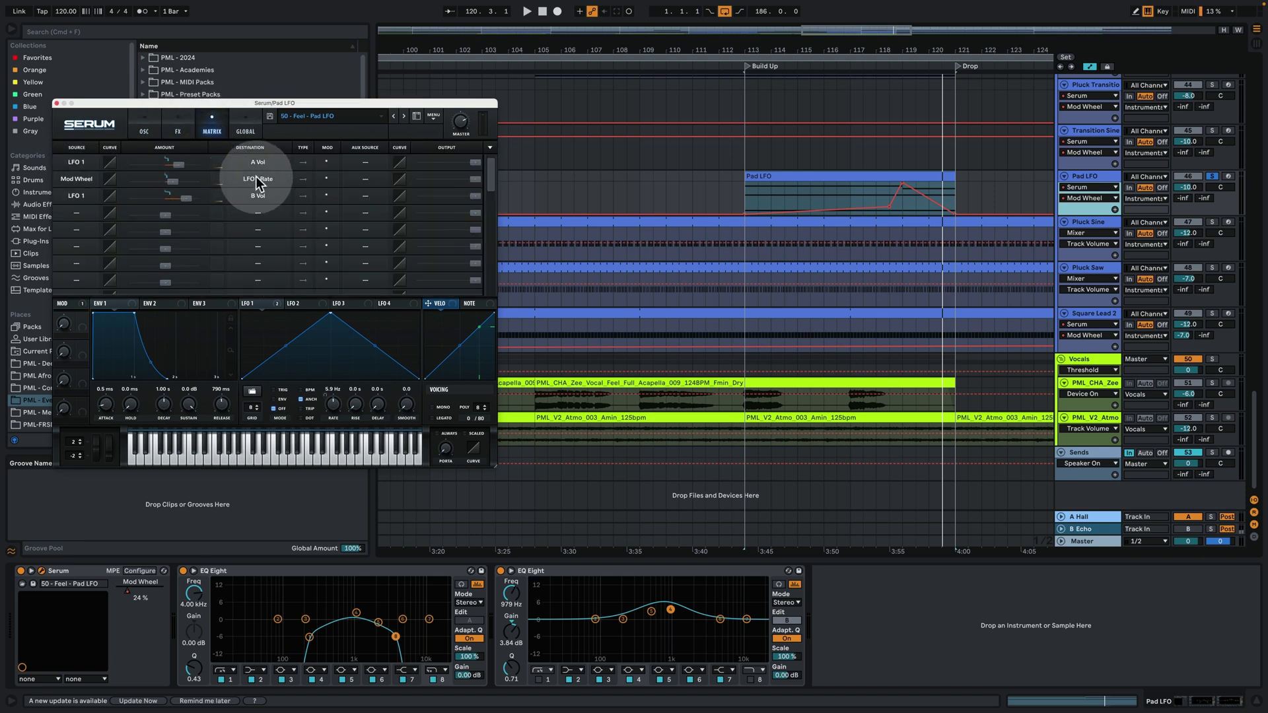
pyautogui.click(261, 304)
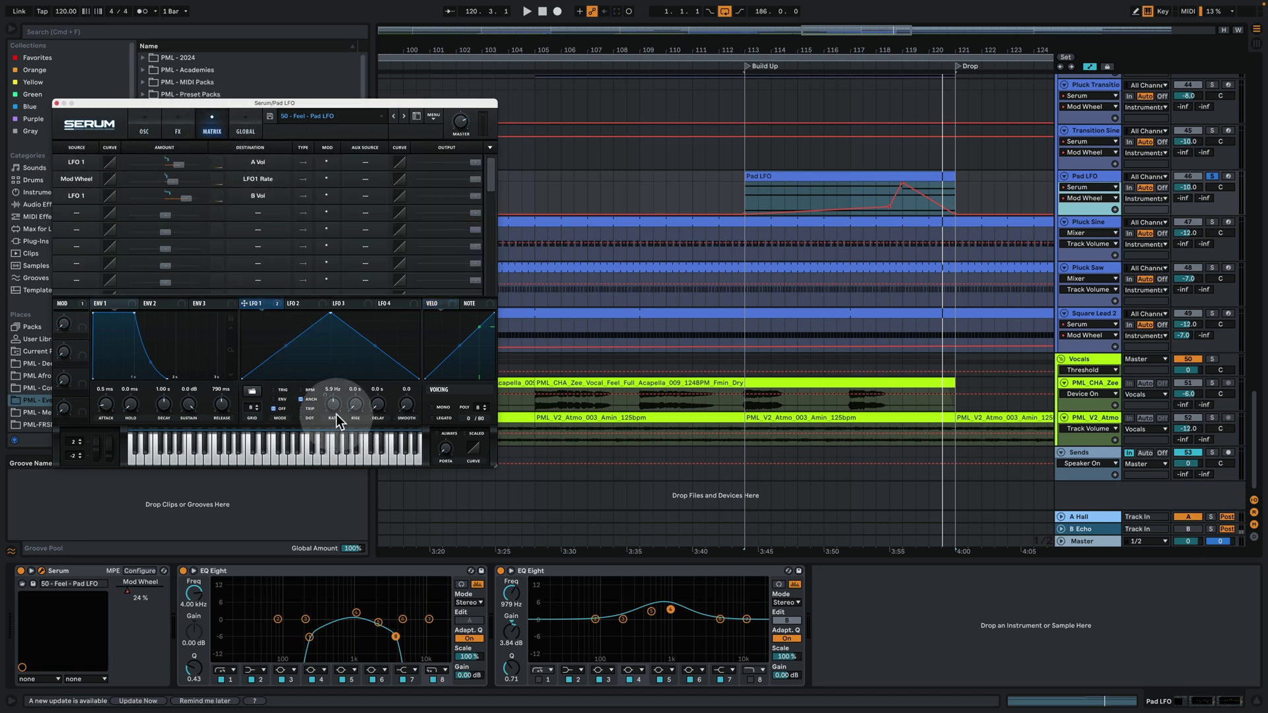
pyautogui.press('space')
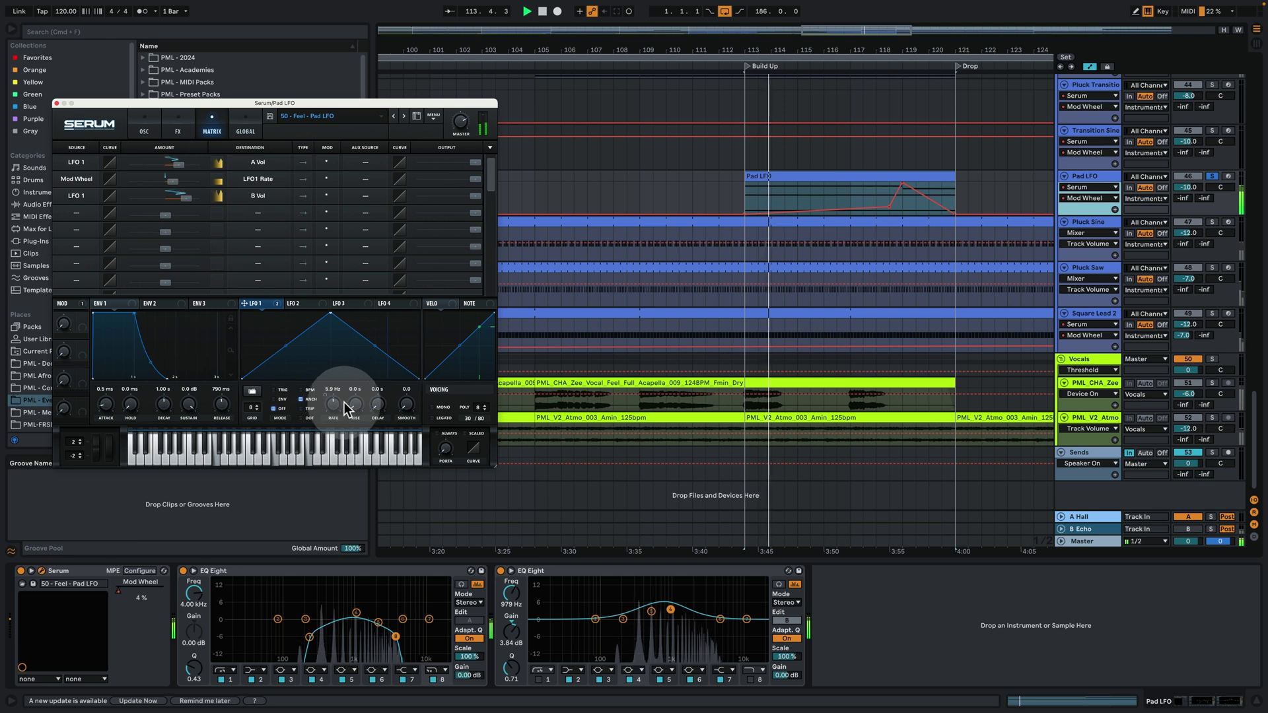
pyautogui.press('space')
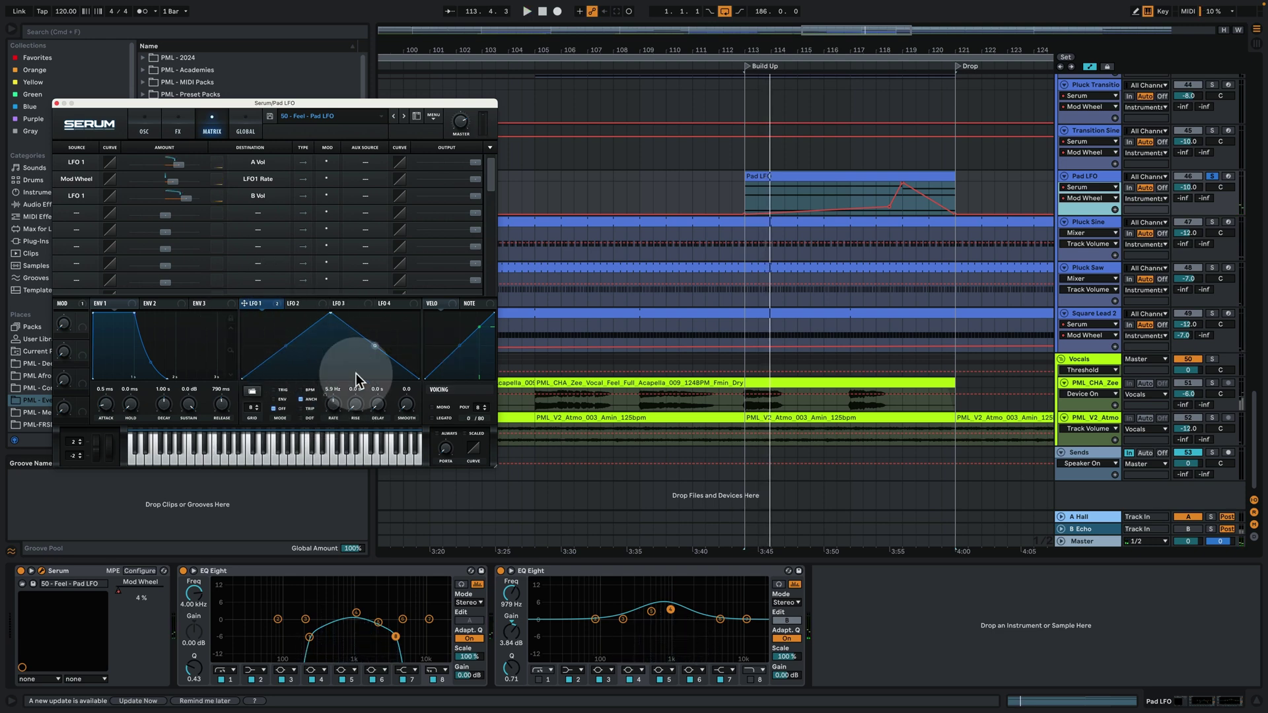
# Play the Pad LFO once more, switch Serum back to its oscillator view, and close the Serum window
pyautogui.press('space')
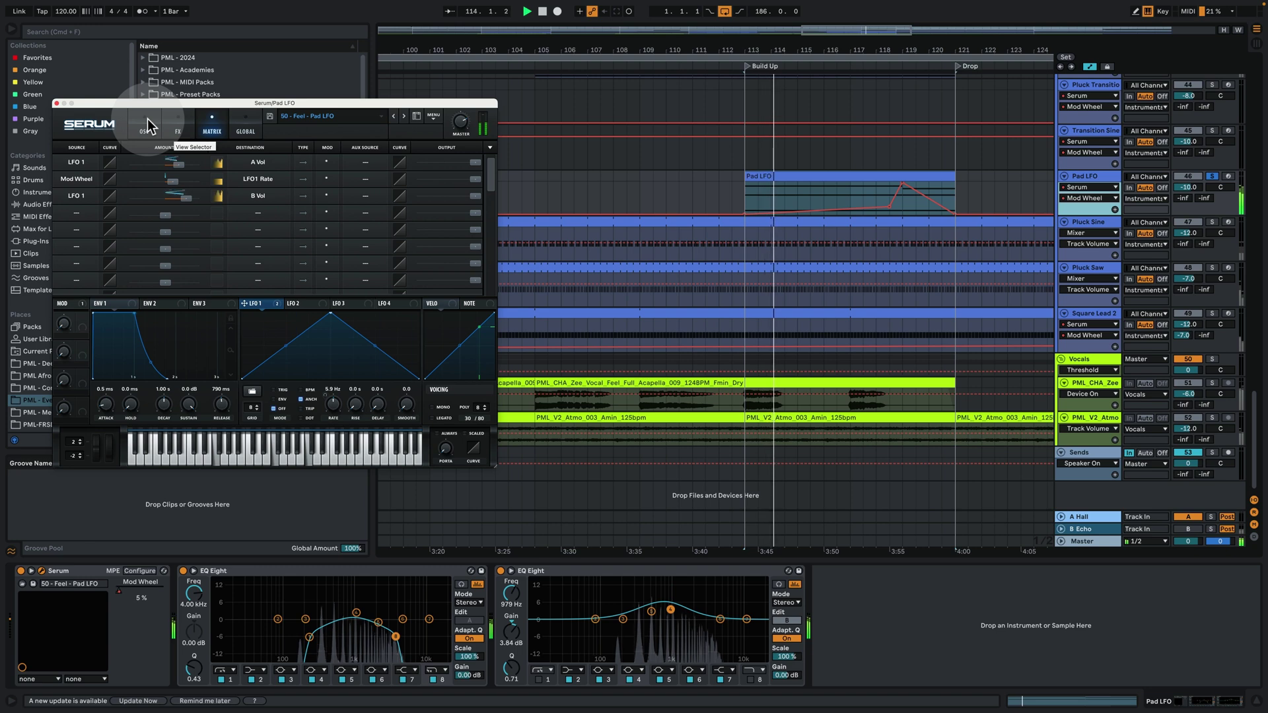
pyautogui.click(148, 118)
pyautogui.click(56, 104)
pyautogui.press('space')
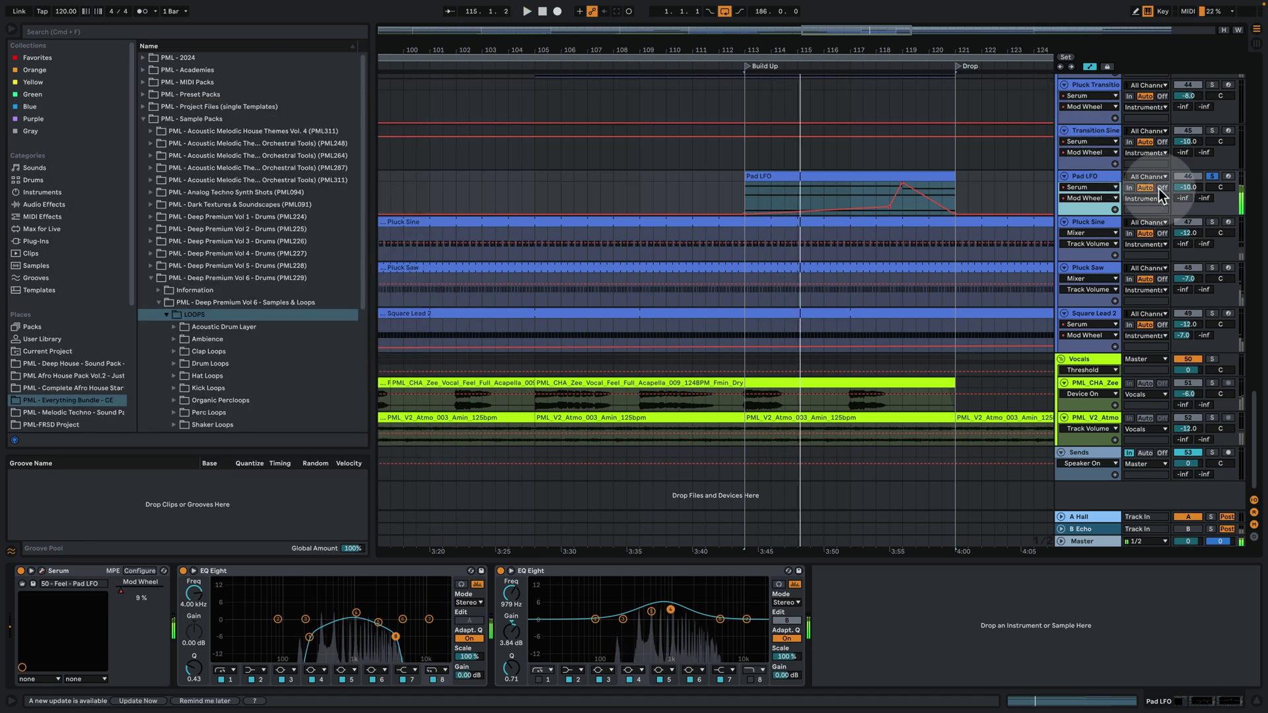
# Unsolo the Pad LFO track and play the full mix from the Build Up at bar 113 into the Drop
pyautogui.click(1212, 177)
pyautogui.click(755, 177)
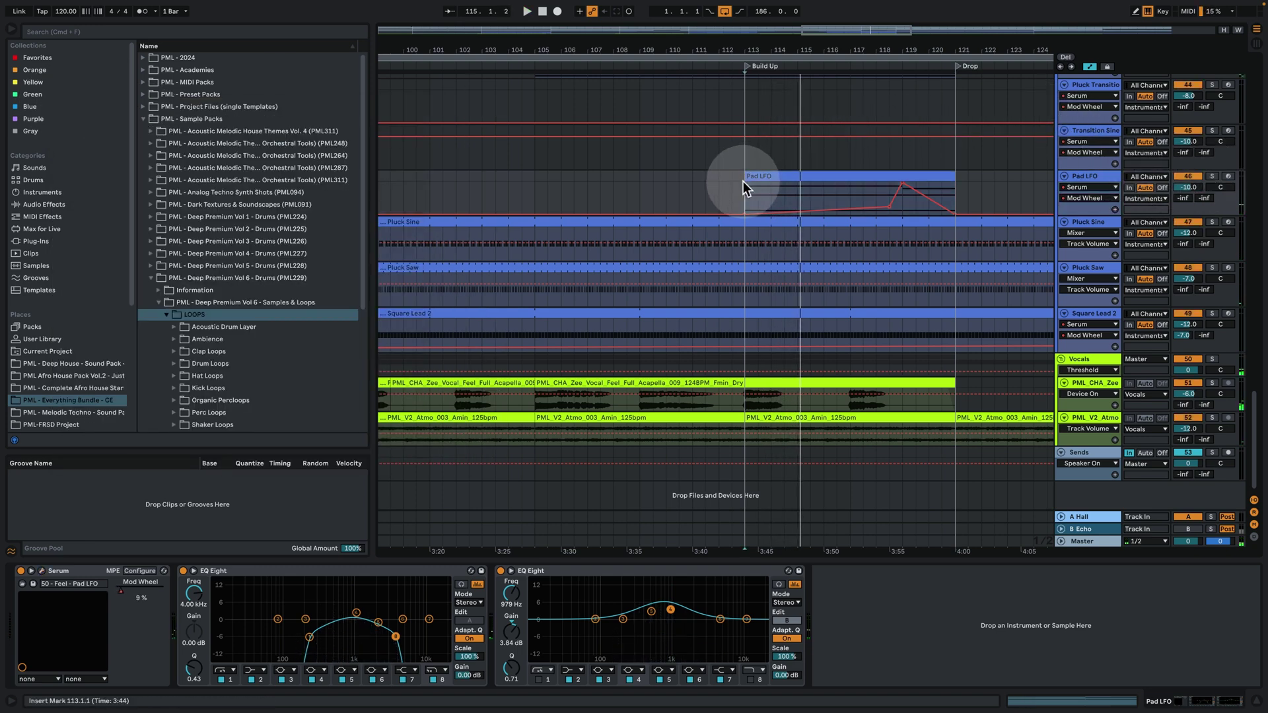
pyautogui.moveTo(764, 30); pyautogui.dragTo(764, 20)
pyautogui.click(759, 66)
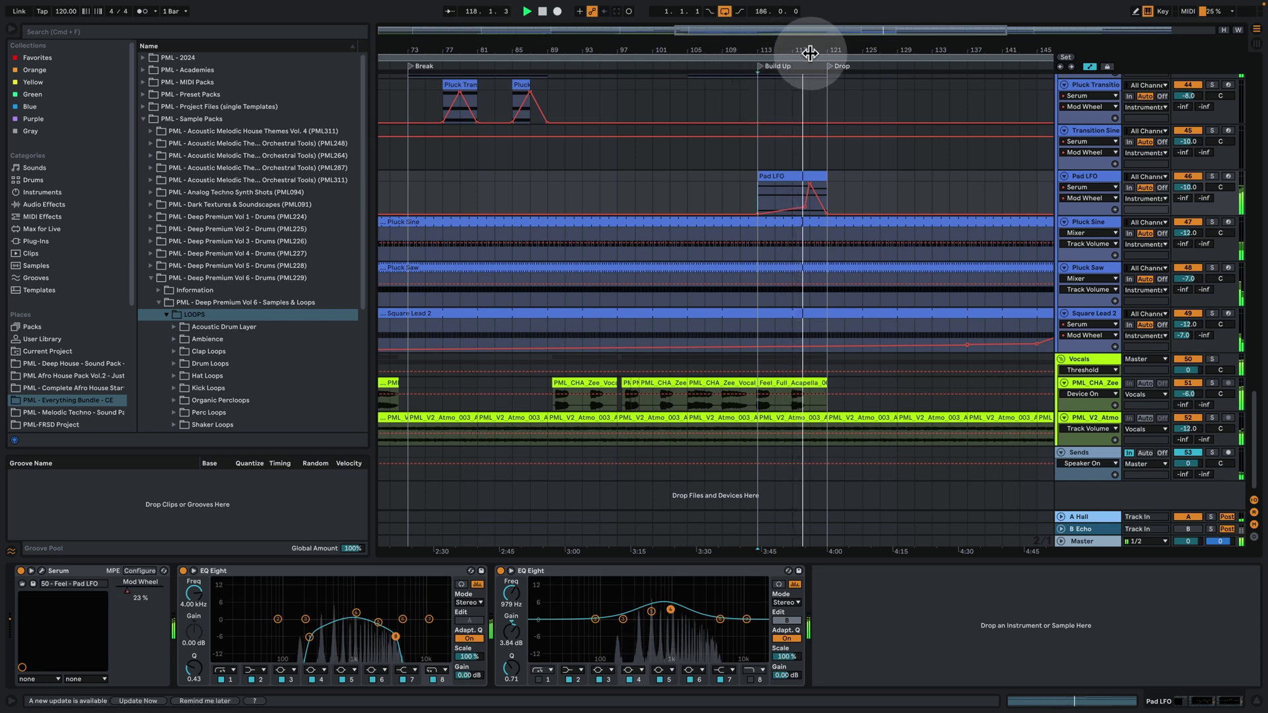
pyautogui.scroll(10, 885, 190)
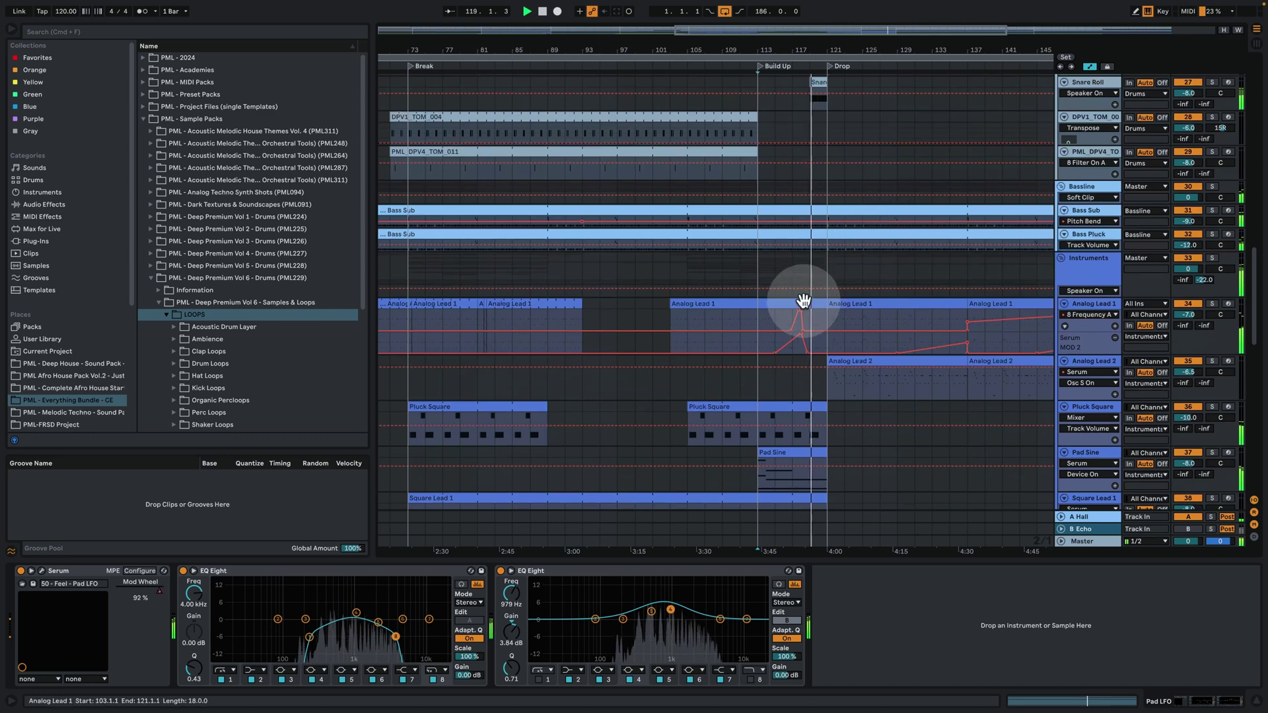
pyautogui.moveTo(830, 43)
pyautogui.mouseDown()
pyautogui.moveTo(830, 54)
pyautogui.moveTo(829, 33)
pyautogui.mouseUp()
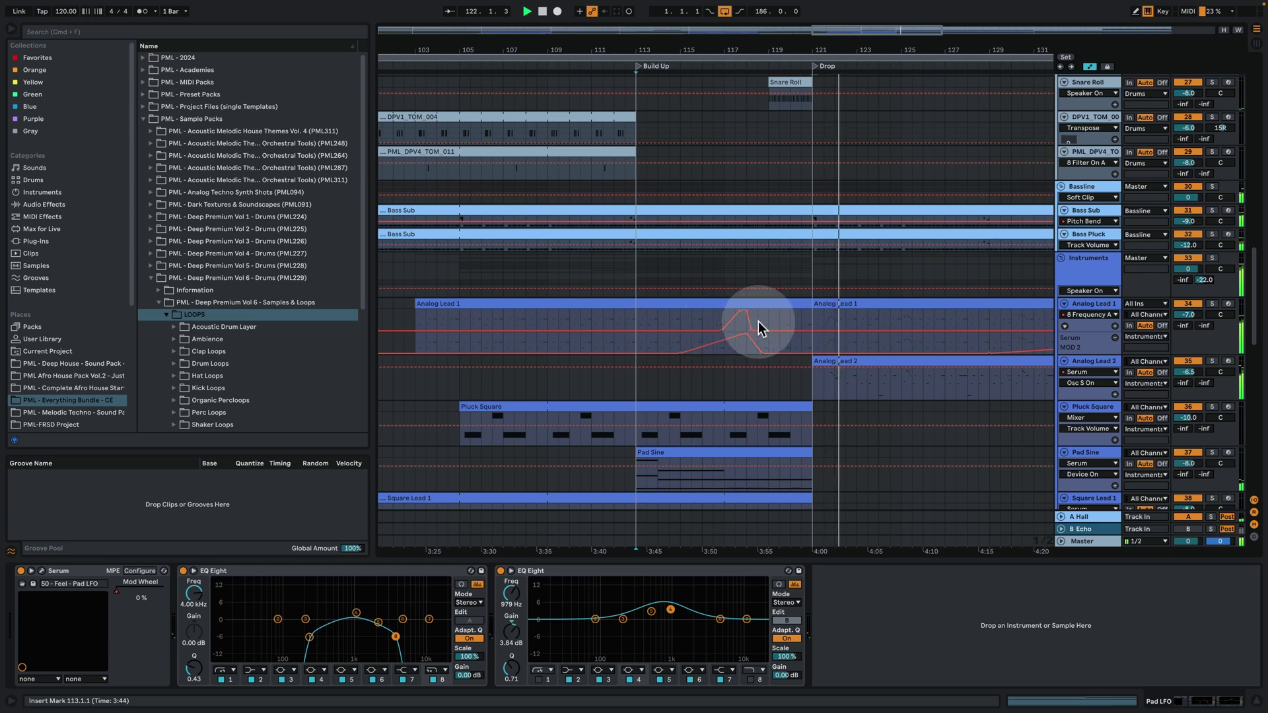
pyautogui.press('space')
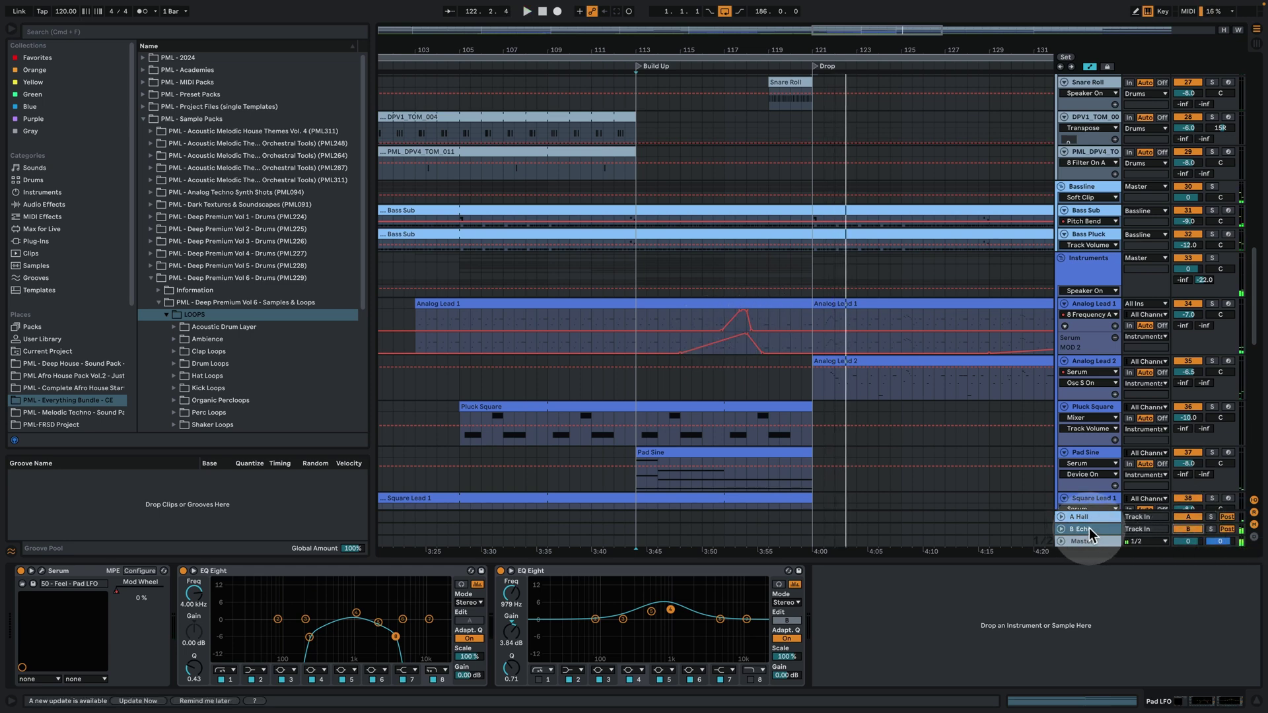
# Enlarge the 8 Frequency A and MOD 2 automation lanes of Analog Lead 1 around the Build Up
pyautogui.click(710, 315)
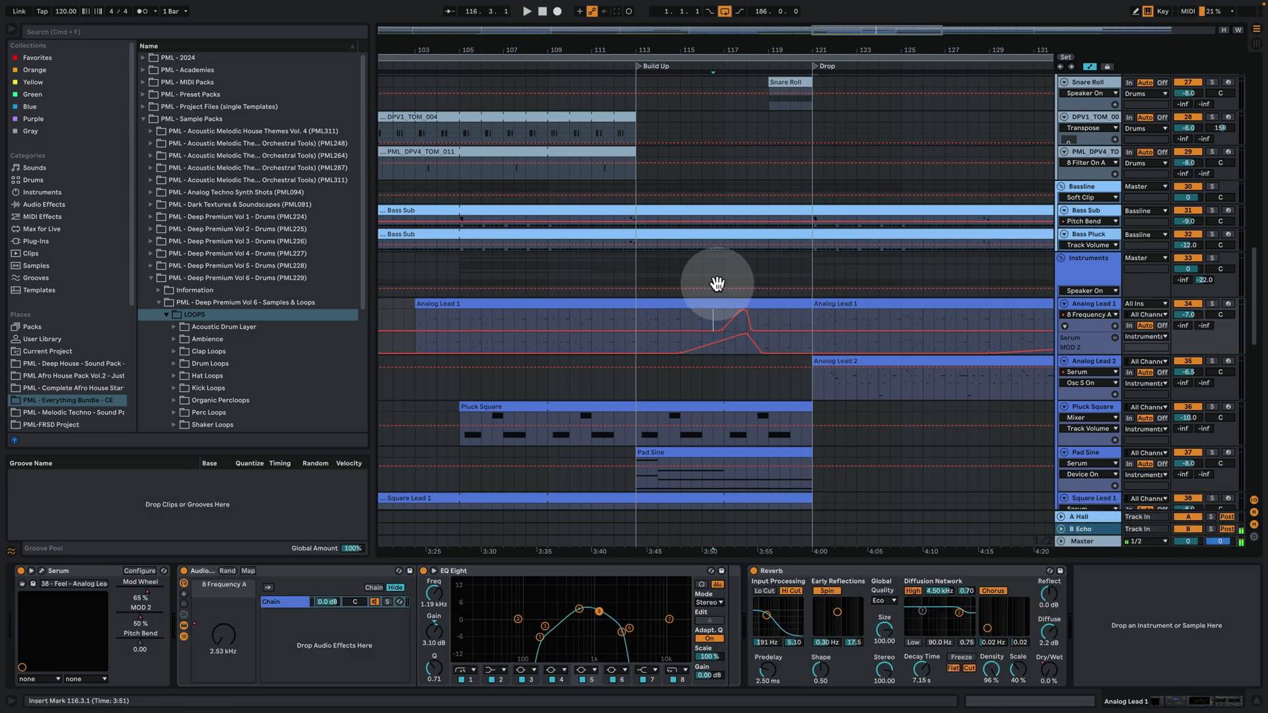
pyautogui.moveTo(748, 48)
pyautogui.mouseDown()
pyautogui.moveTo(746, 109)
pyautogui.moveTo(747, 70)
pyautogui.mouseUp()
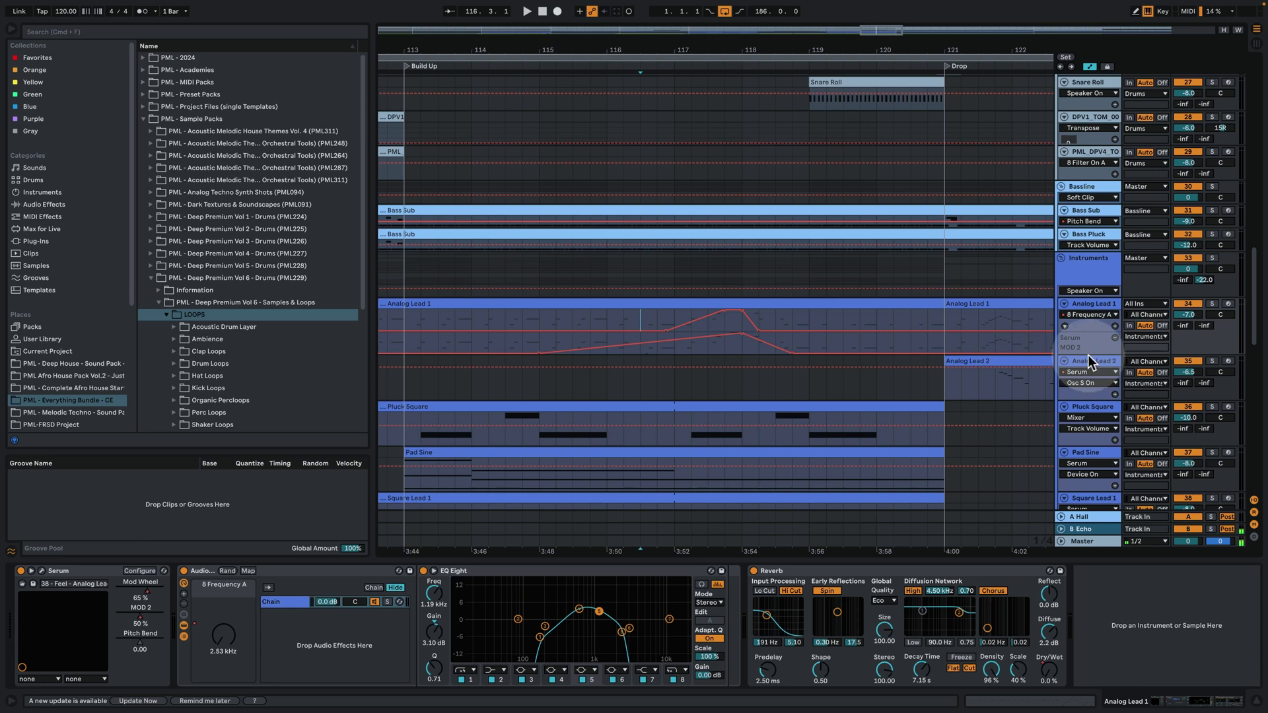
pyautogui.moveTo(1088, 356); pyautogui.dragTo(1086, 410)
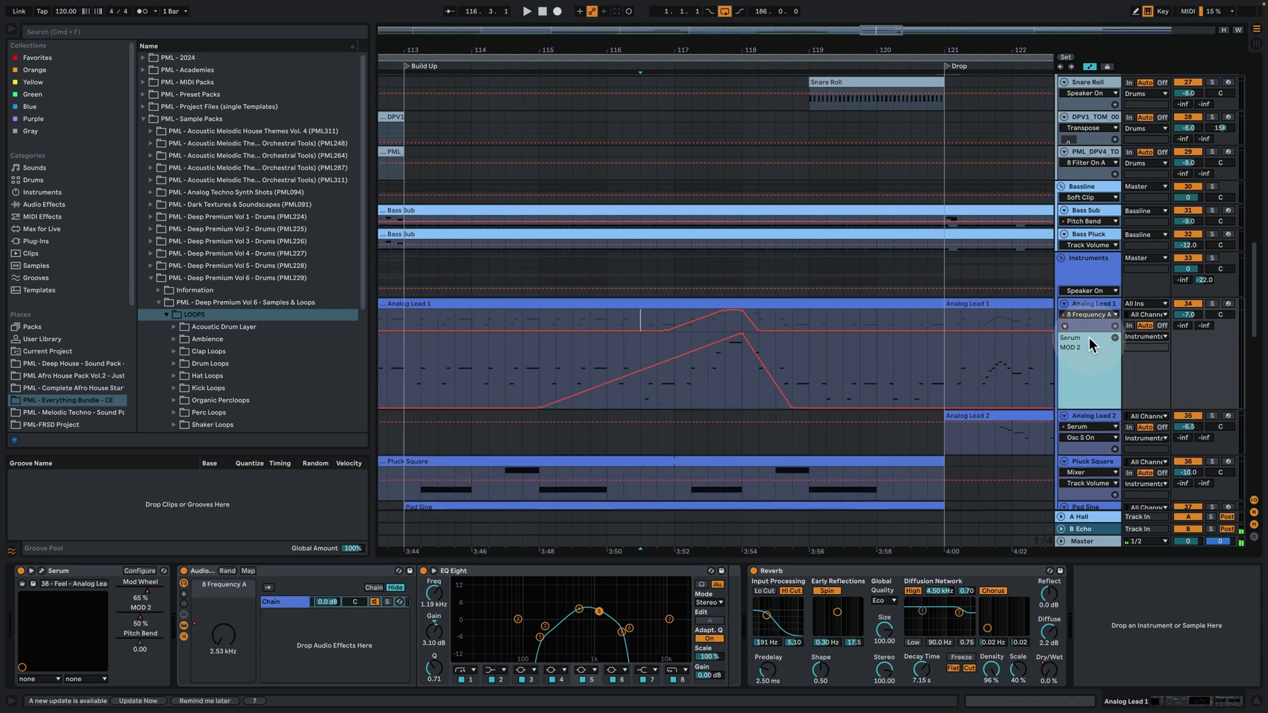
pyautogui.moveTo(1084, 332); pyautogui.dragTo(1091, 387)
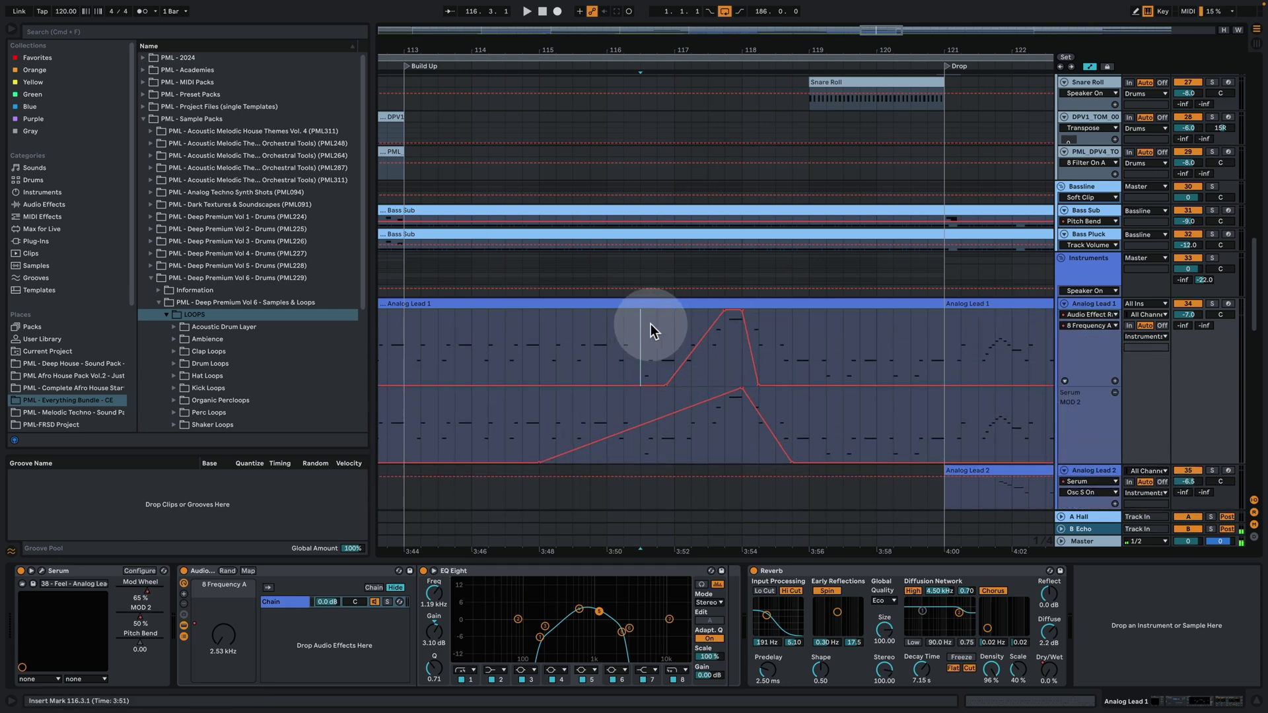
pyautogui.moveTo(677, 50); pyautogui.dragTo(674, 30)
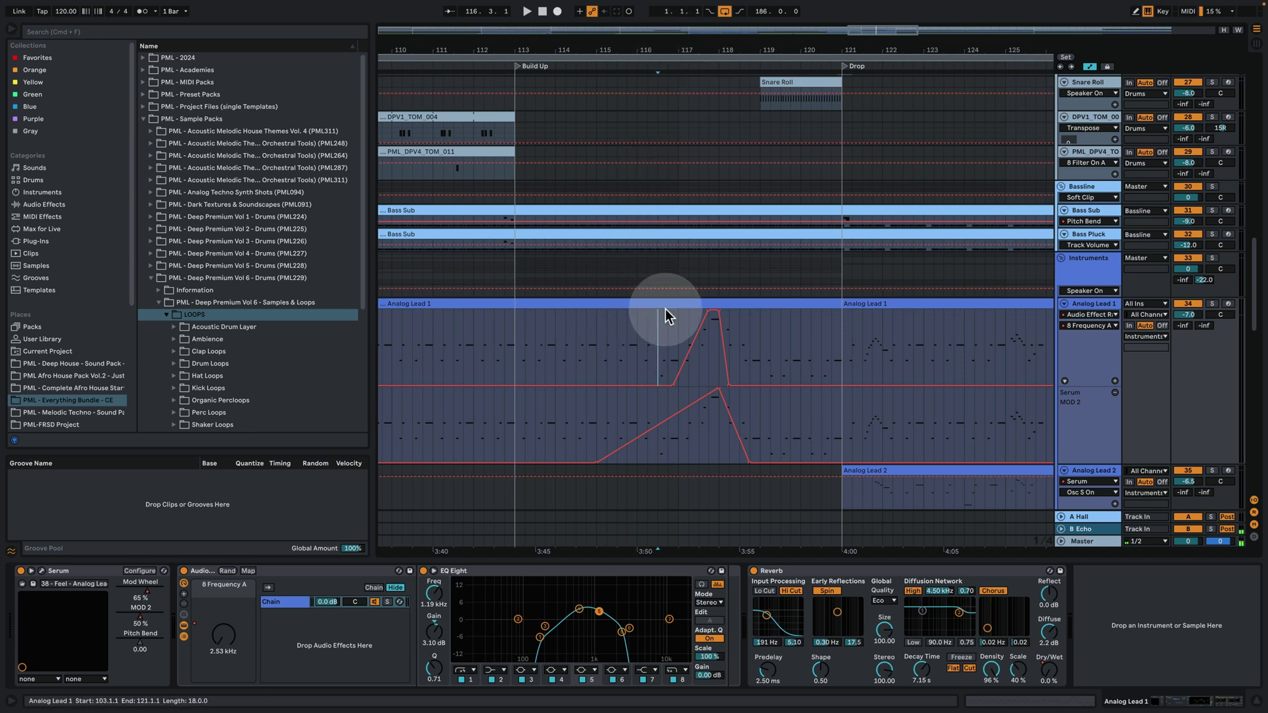
# Open the Analog Lead 1 clip before the Drop and play through its final bars' notes, returning to the arrangement
pyautogui.doubleClick(702, 312)
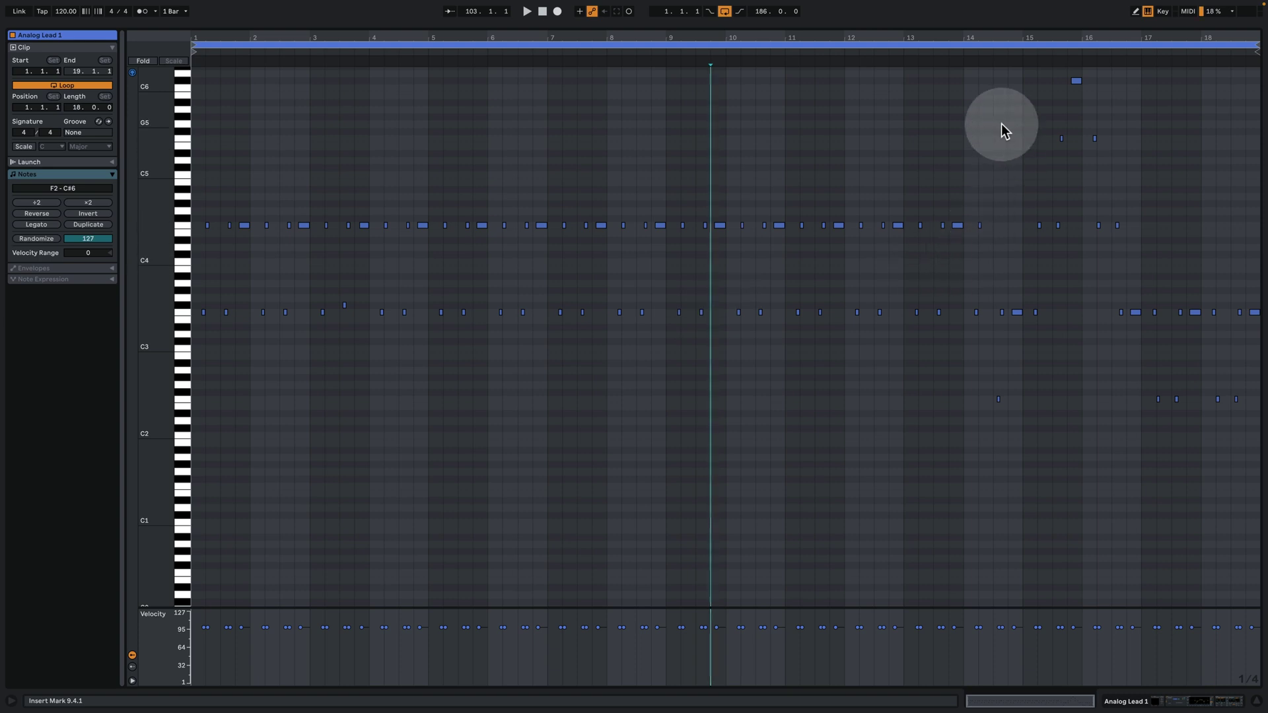
pyautogui.scroll(1, 1095, 244)
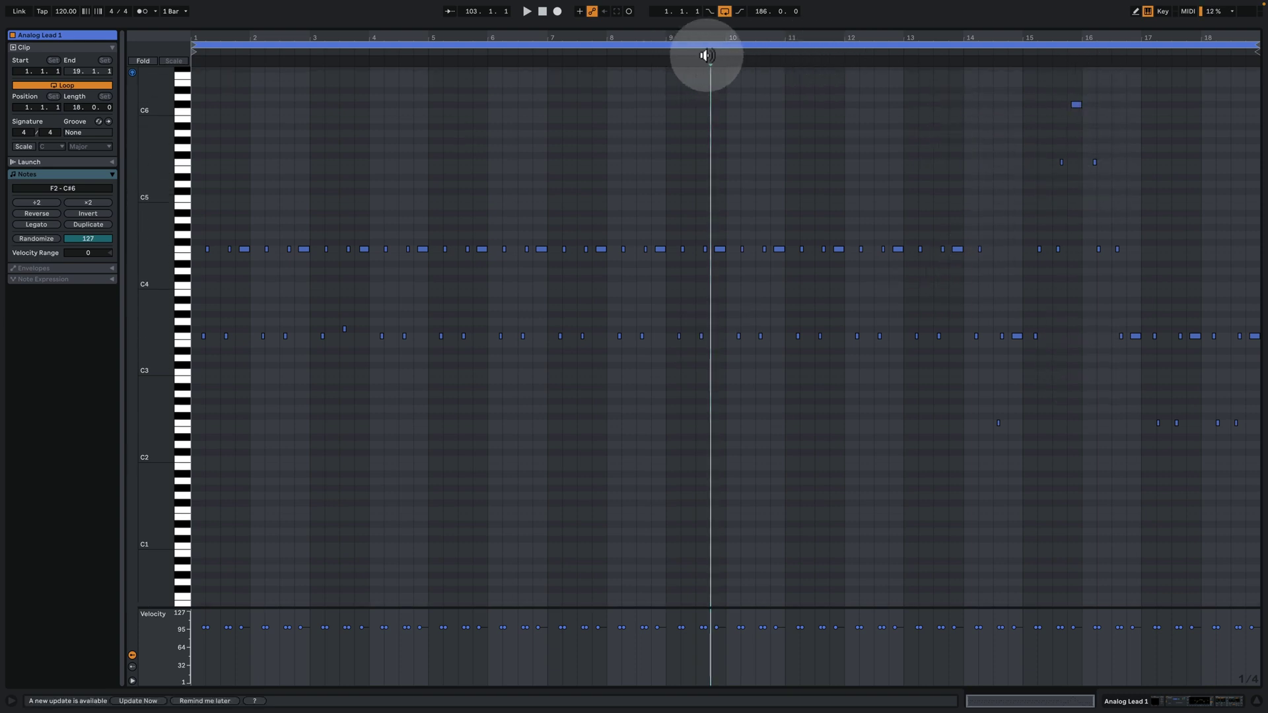
pyautogui.press('space')
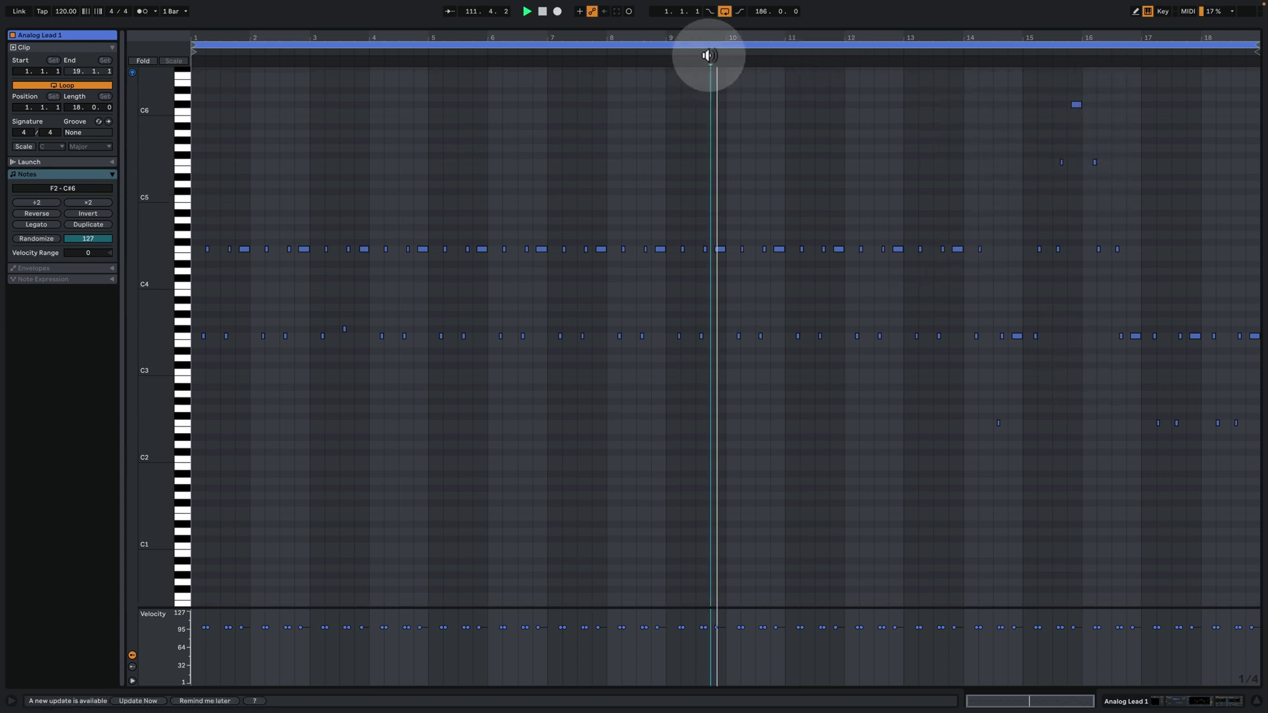
pyautogui.click(869, 53)
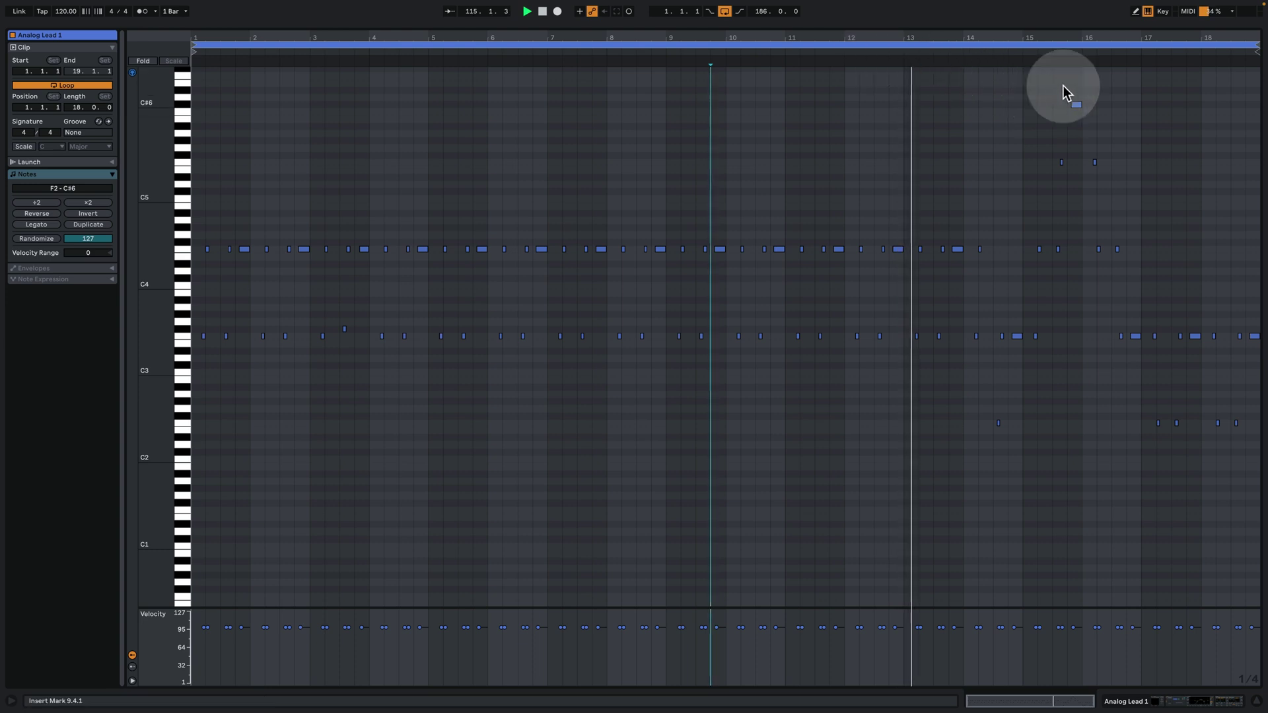
pyautogui.moveTo(1098, 37); pyautogui.dragTo(1099, 125)
pyautogui.moveTo(937, 126); pyautogui.dragTo(724, 119)
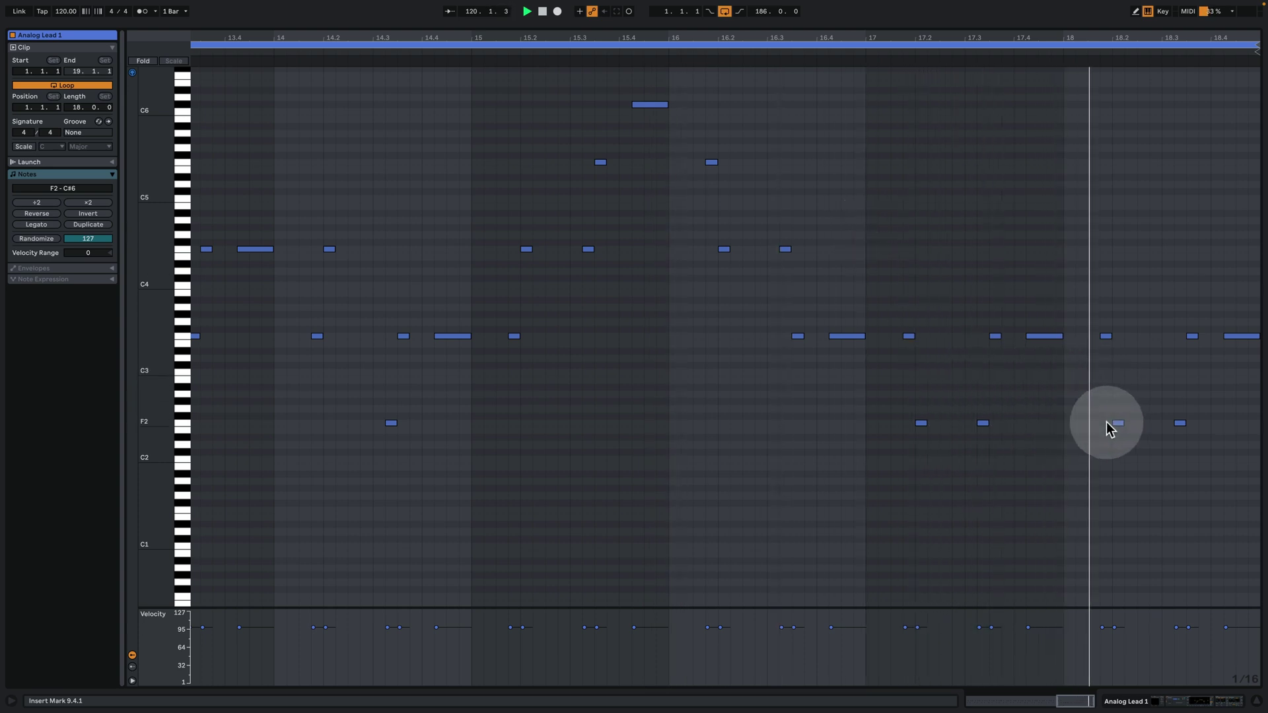
pyautogui.click(1209, 702)
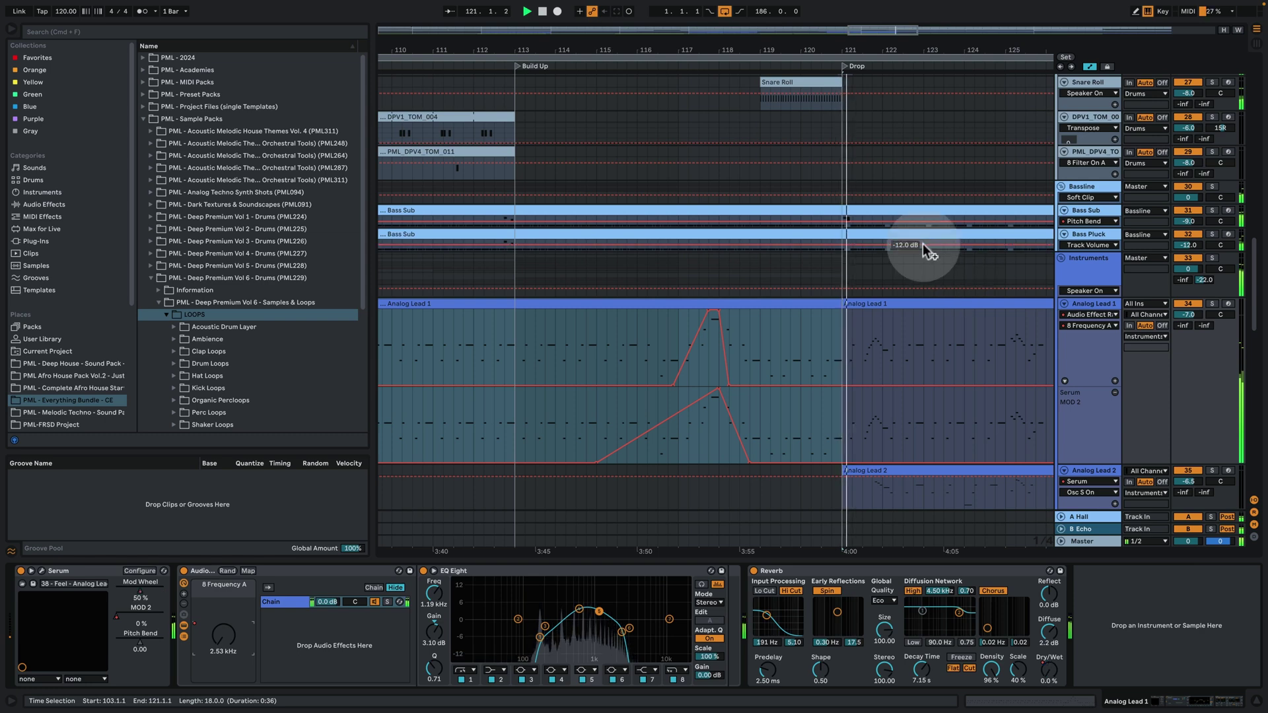
# Hide the device view, stop playback, and examine the last bars before the Drop around the Snare Roll clip
pyautogui.moveTo(821, 46); pyautogui.dragTo(821, 84)
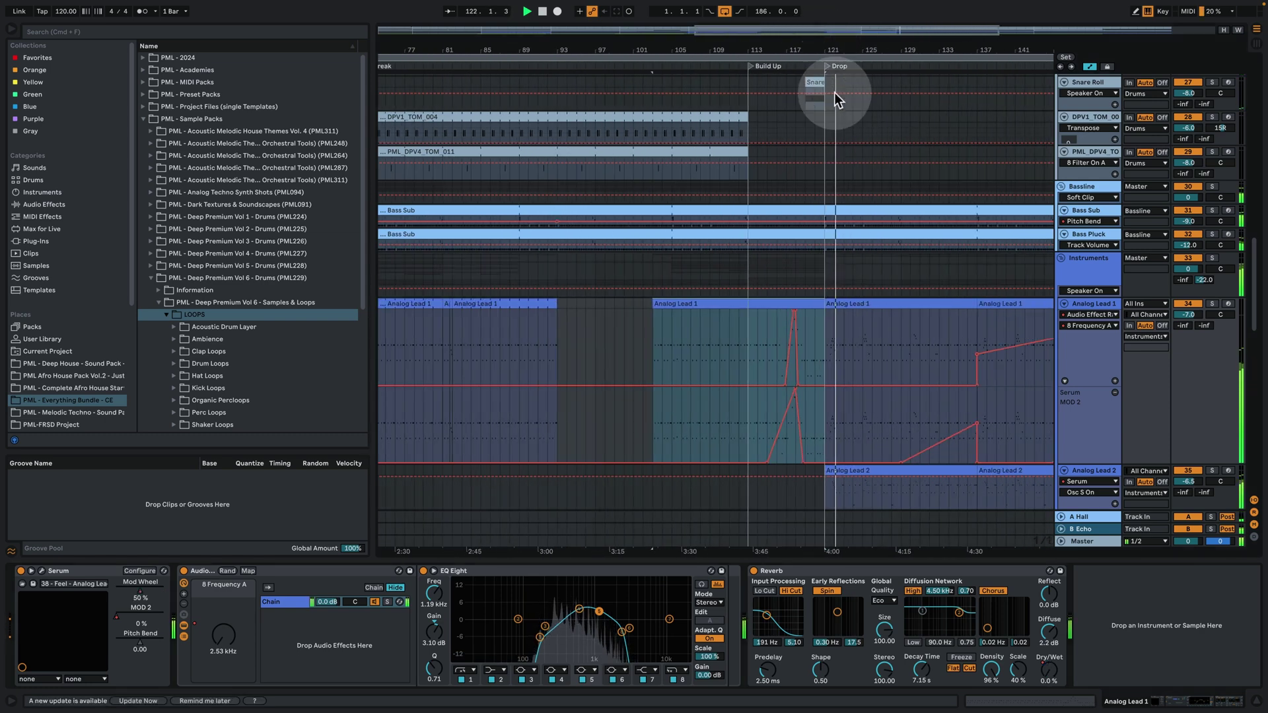
pyautogui.click(1255, 700)
pyautogui.press('space')
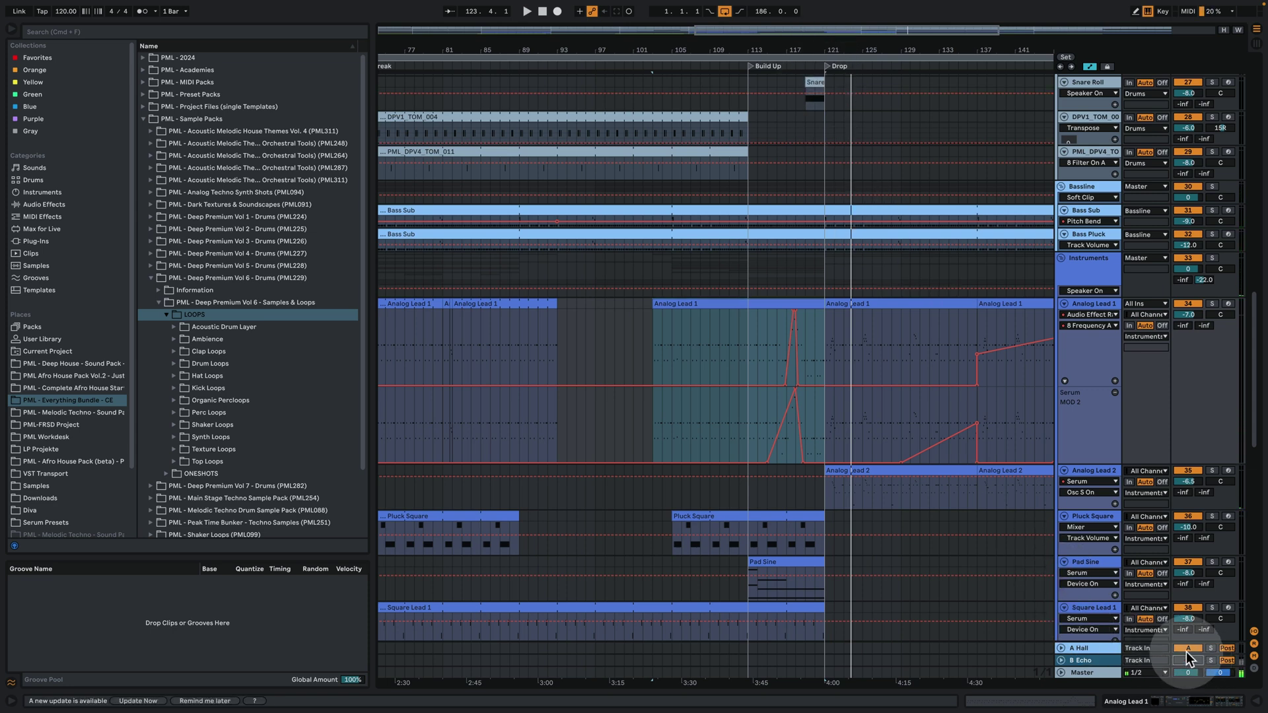
pyautogui.moveTo(827, 50); pyautogui.dragTo(545, 245)
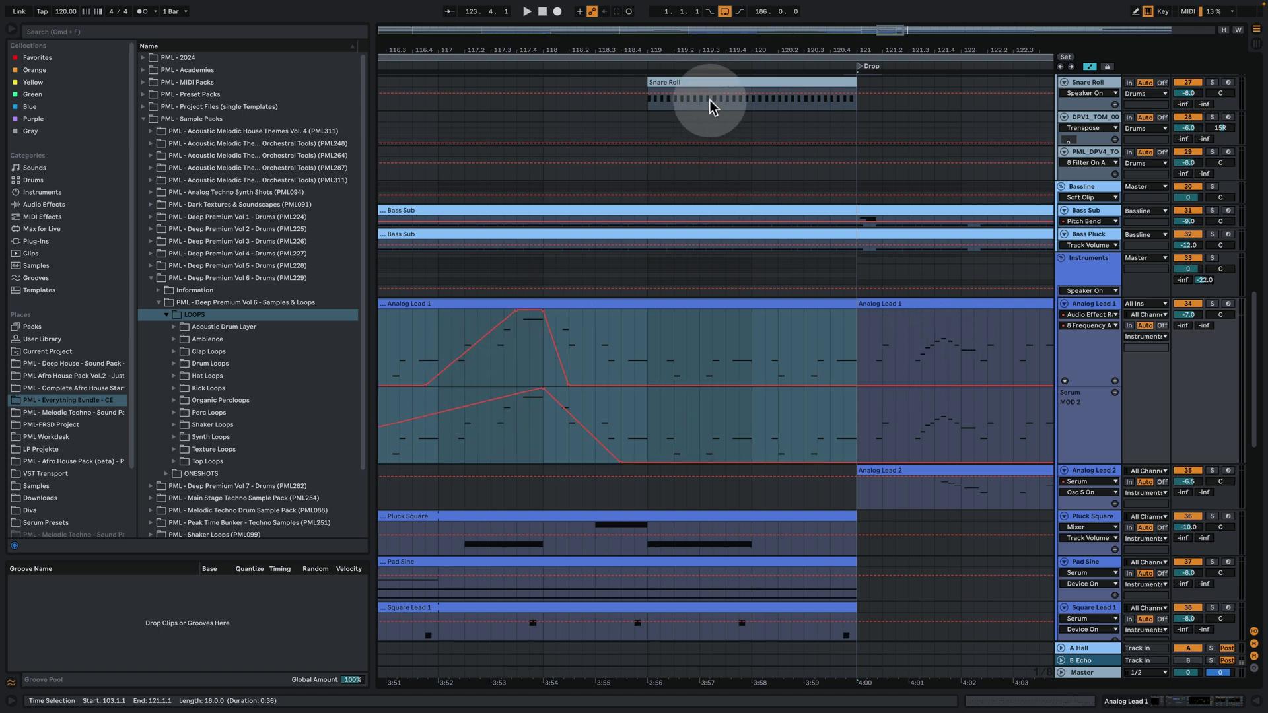
# Play the full mix from bar 116.4 through the Analog Lead 1 automation peaks into the Drop, and stop playback
pyautogui.moveTo(716, 46); pyautogui.dragTo(713, 17)
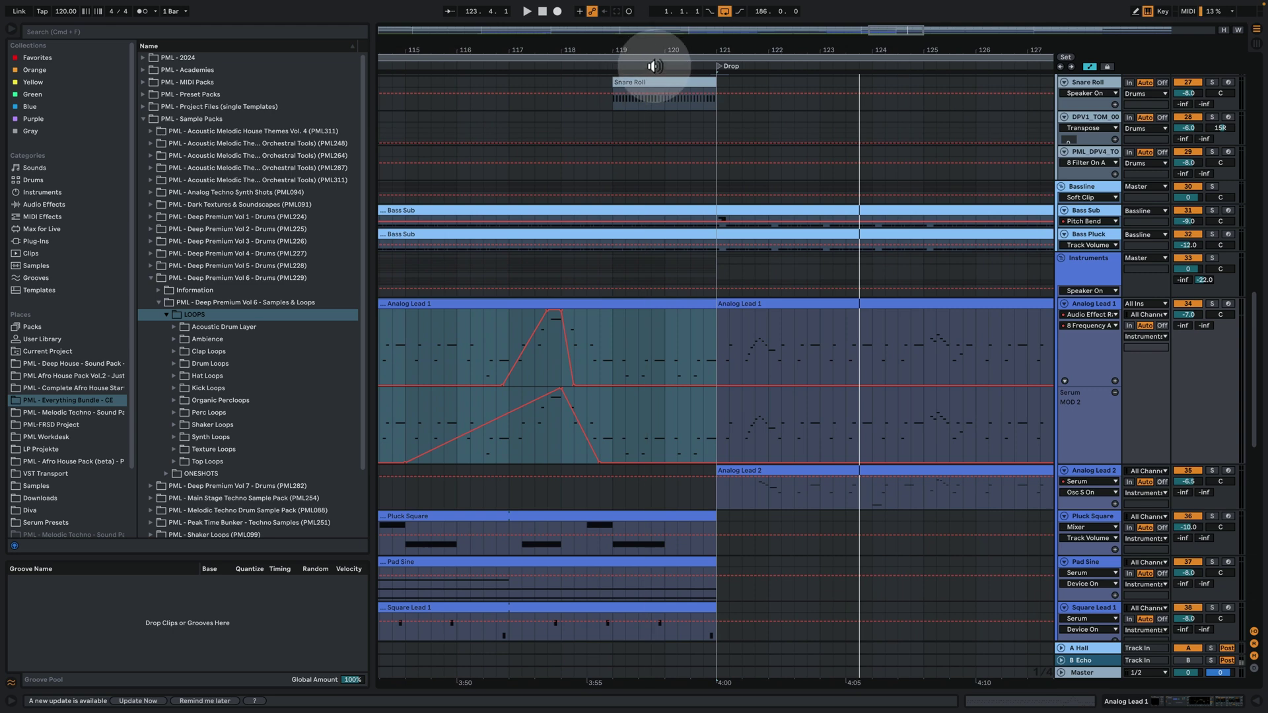
pyautogui.click(453, 460)
pyautogui.click(496, 337)
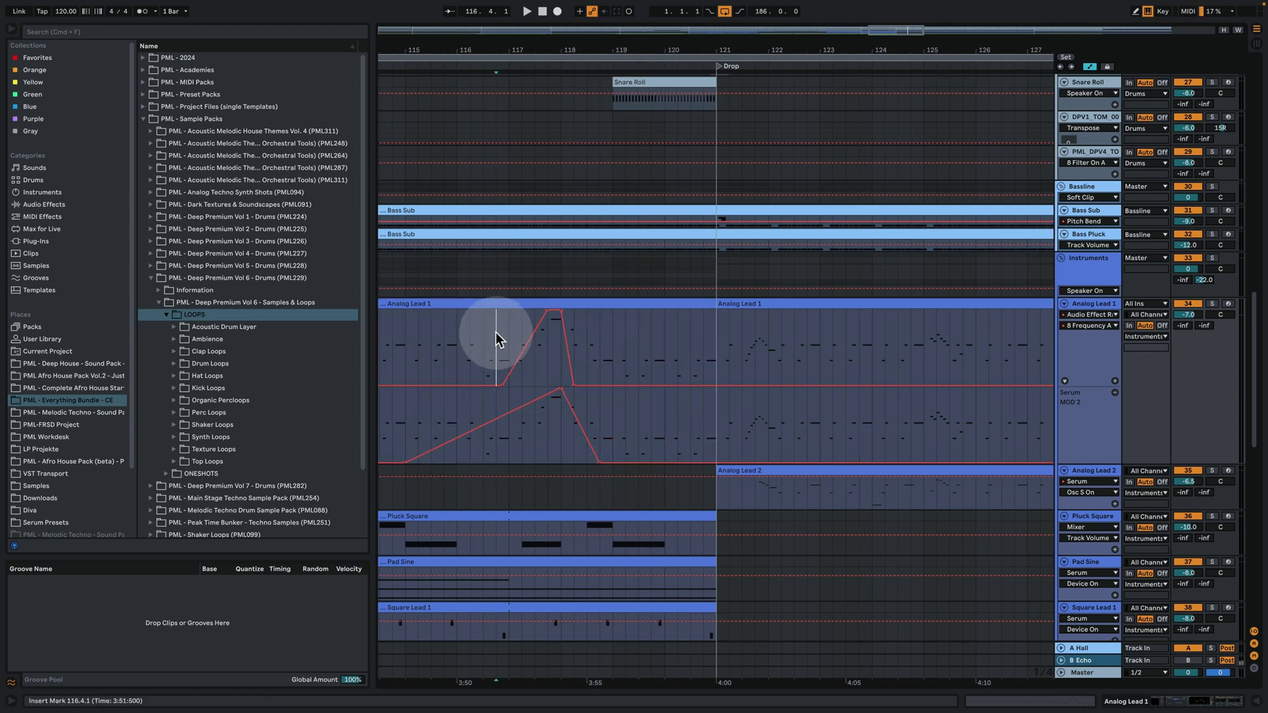
pyautogui.press('space')
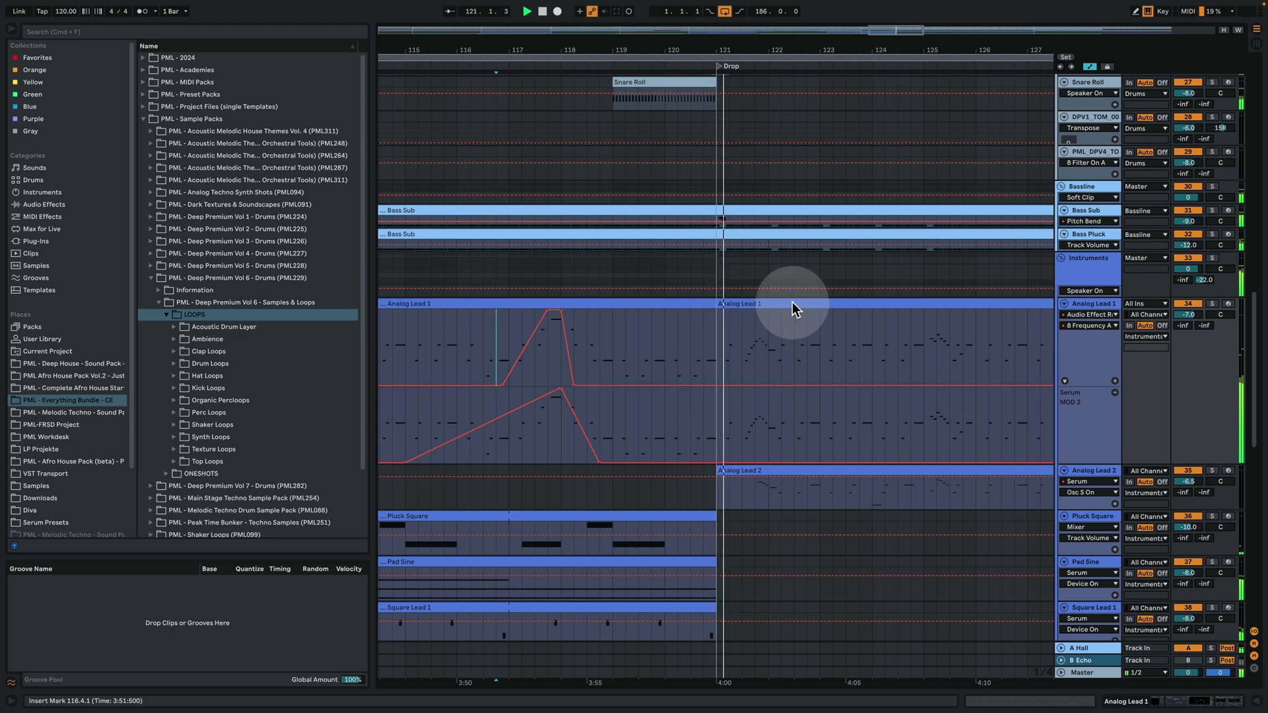
pyautogui.press('-')
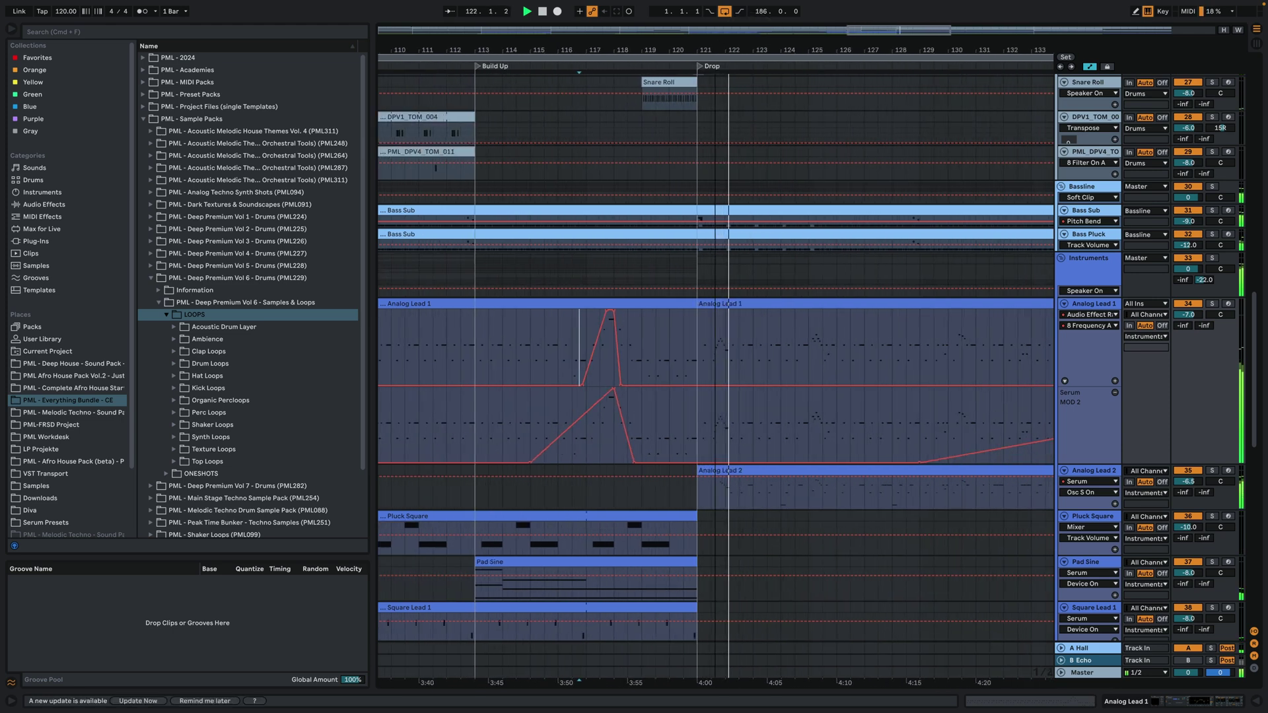
pyautogui.click(804, 333)
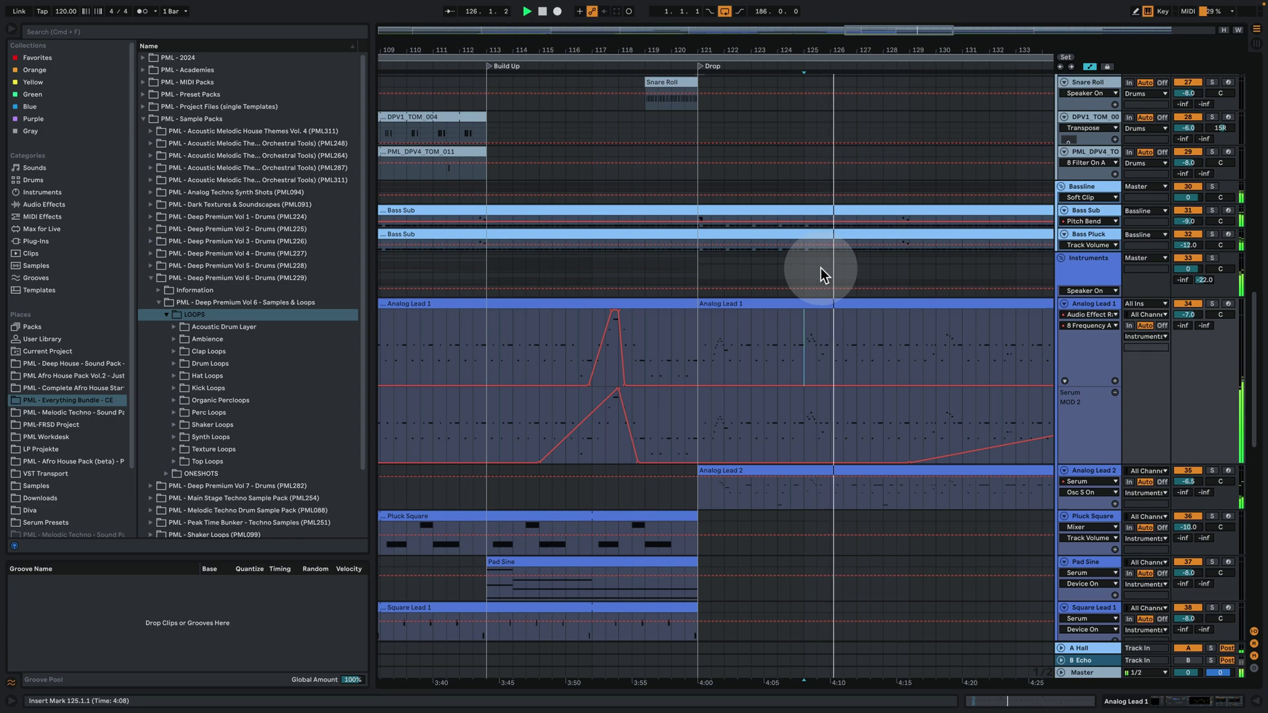
pyautogui.moveTo(759, 50); pyautogui.dragTo(759, 46)
pyautogui.press('-')
pyautogui.press('space')
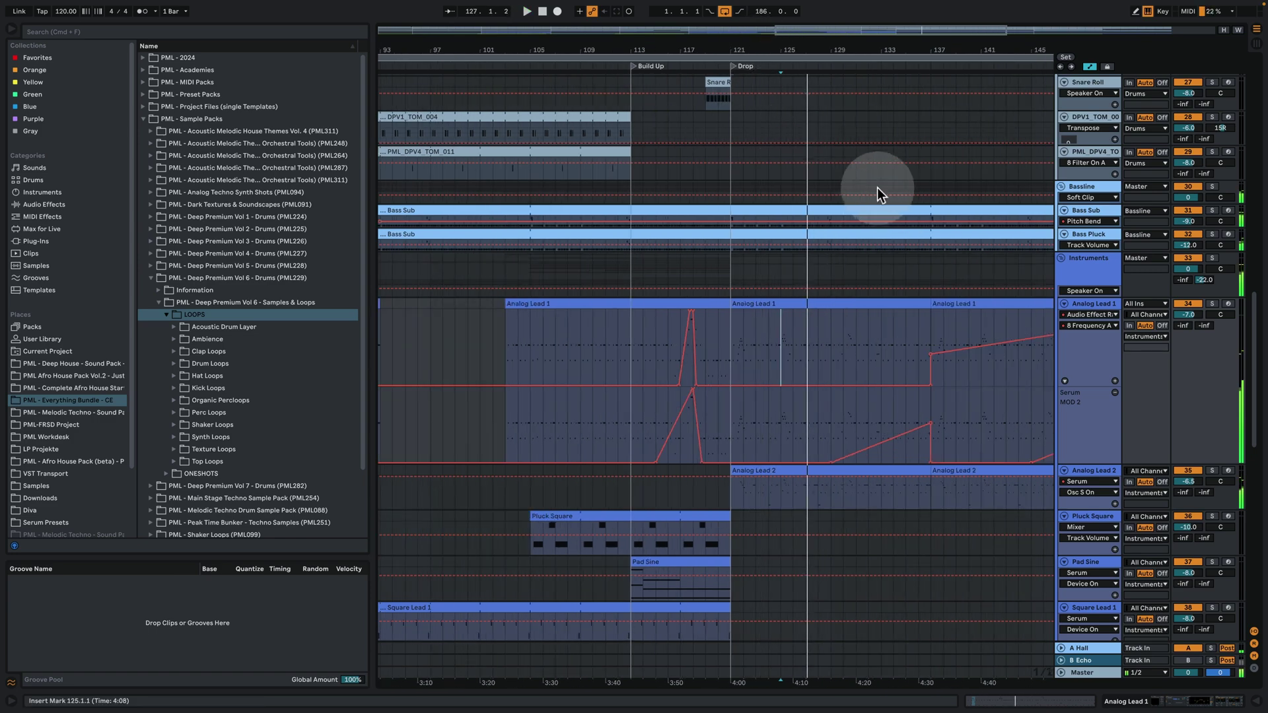
# Solo the PML_V2_Atmo track and play its clip from the Drop at bar 121
pyautogui.scroll(-15, 748, 403)
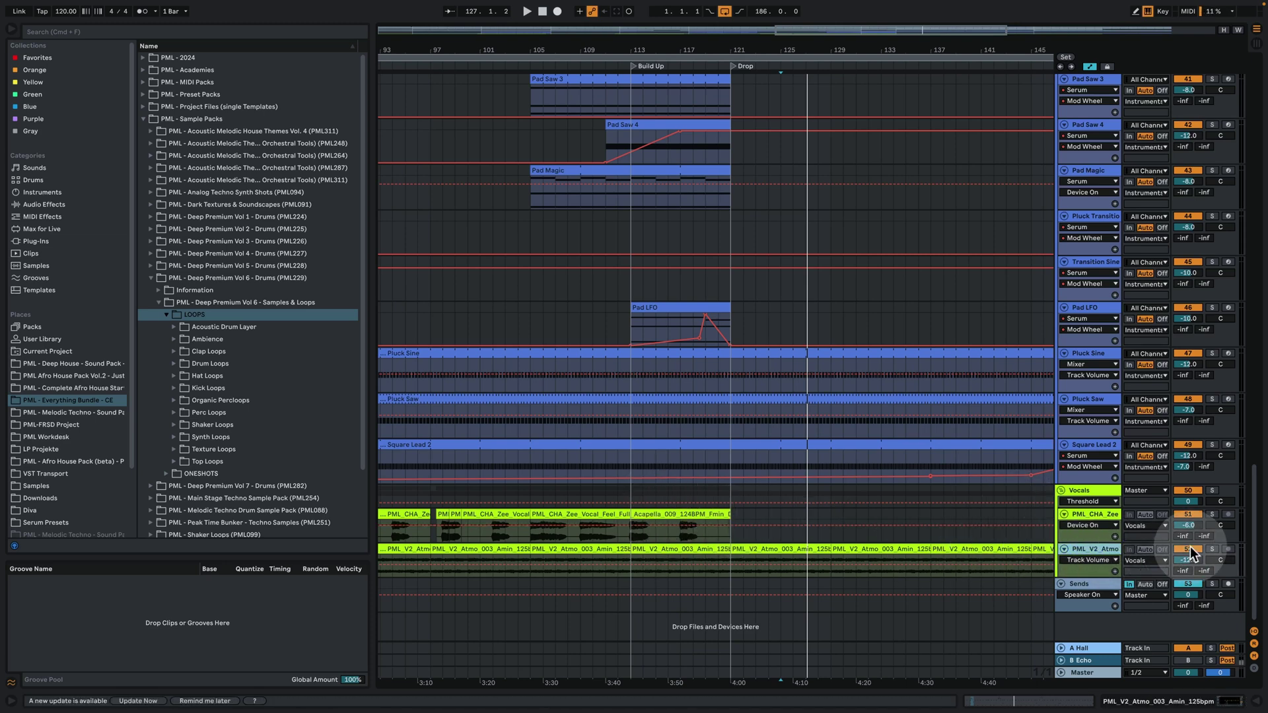
pyautogui.click(1212, 549)
pyautogui.click(766, 549)
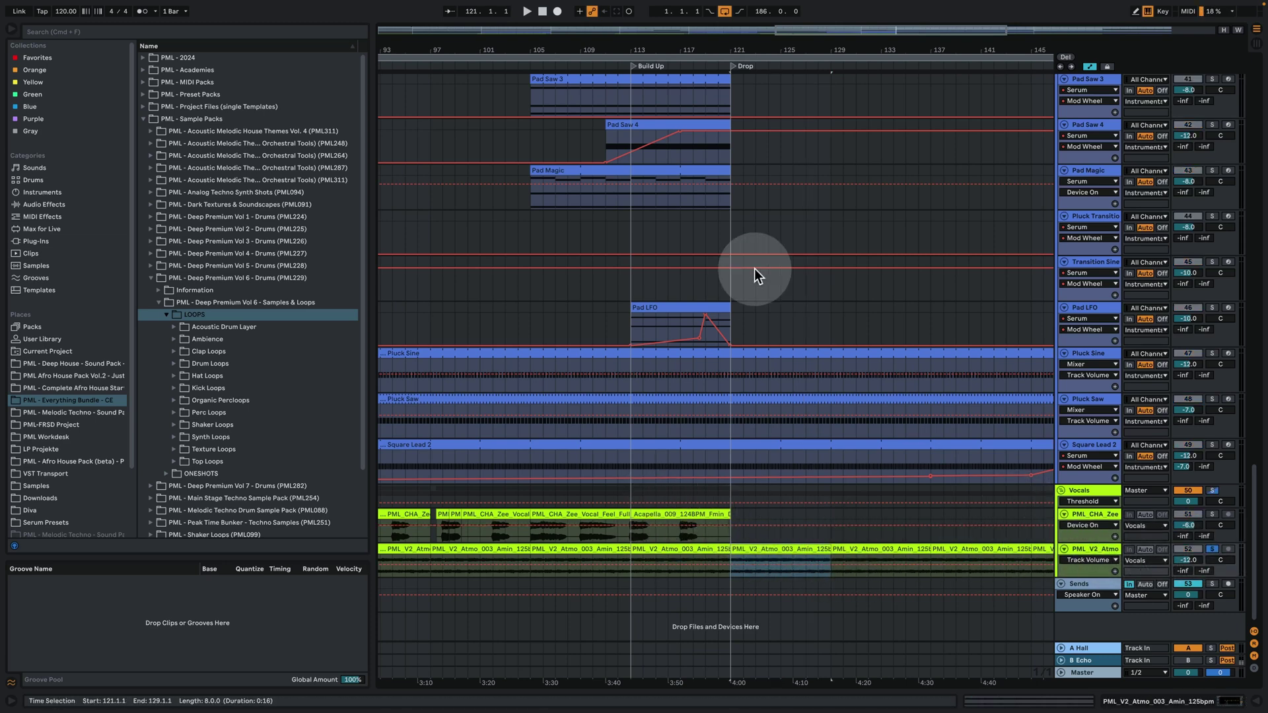
pyautogui.moveTo(753, 51); pyautogui.dragTo(735, 193)
pyautogui.press('space')
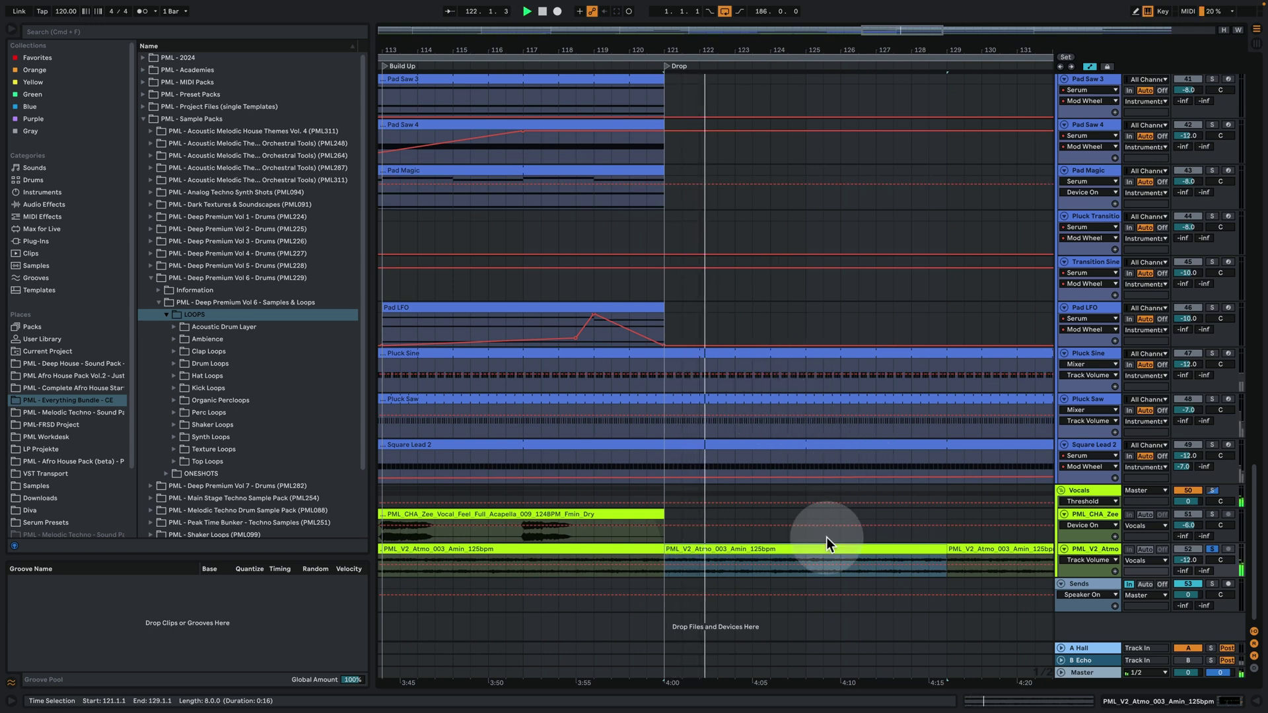
# View the Atmo clip's waveform and the track's EQ Eight, then hide the device view
pyautogui.doubleClick(813, 548)
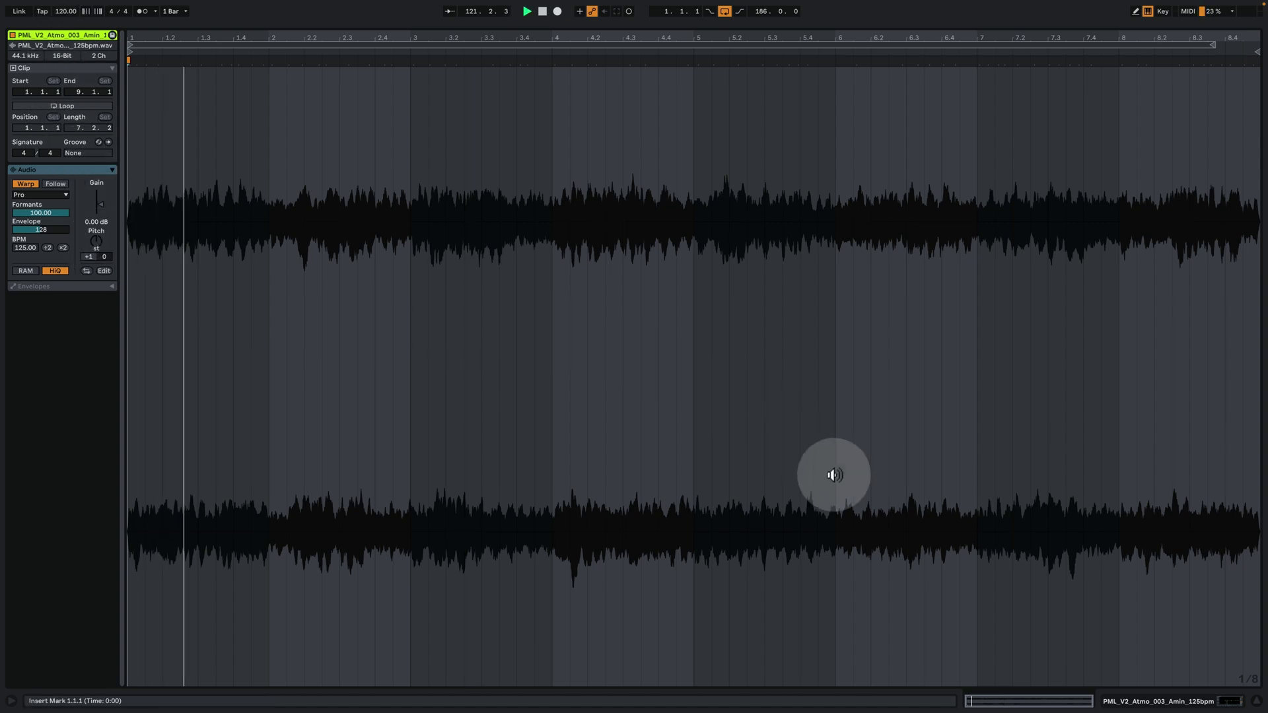
pyautogui.click(1152, 697)
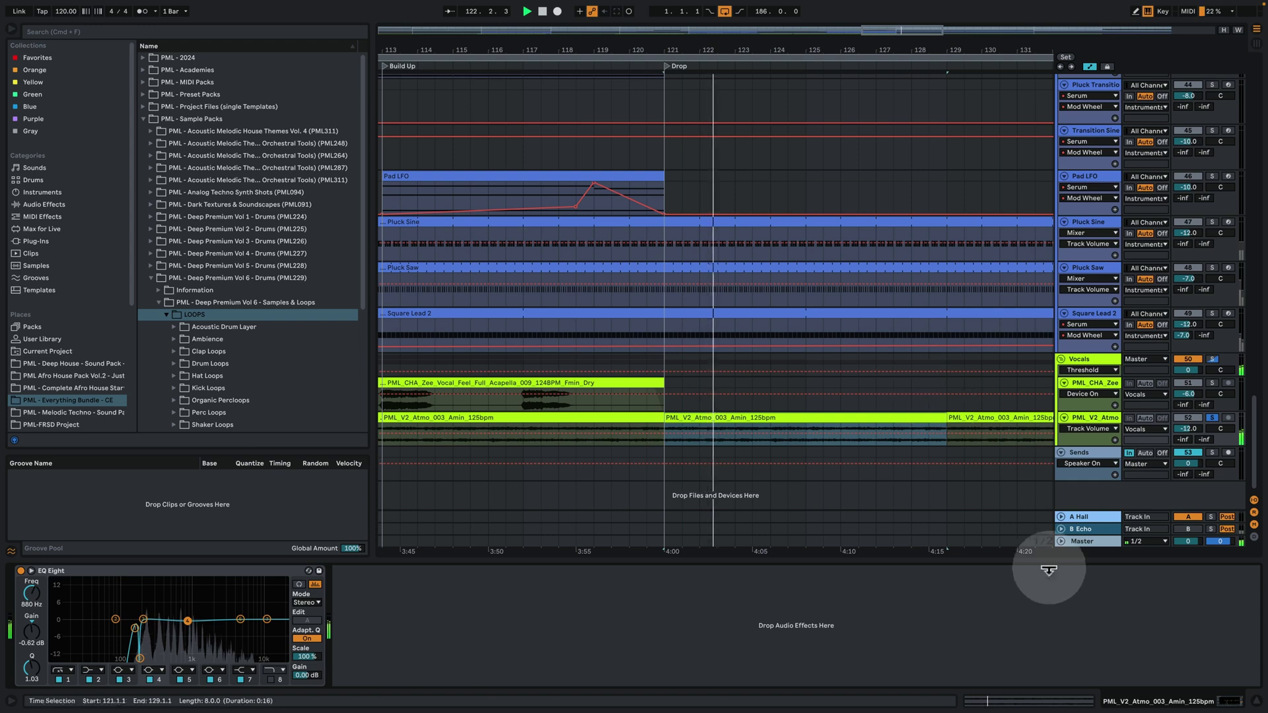
pyautogui.click(1257, 700)
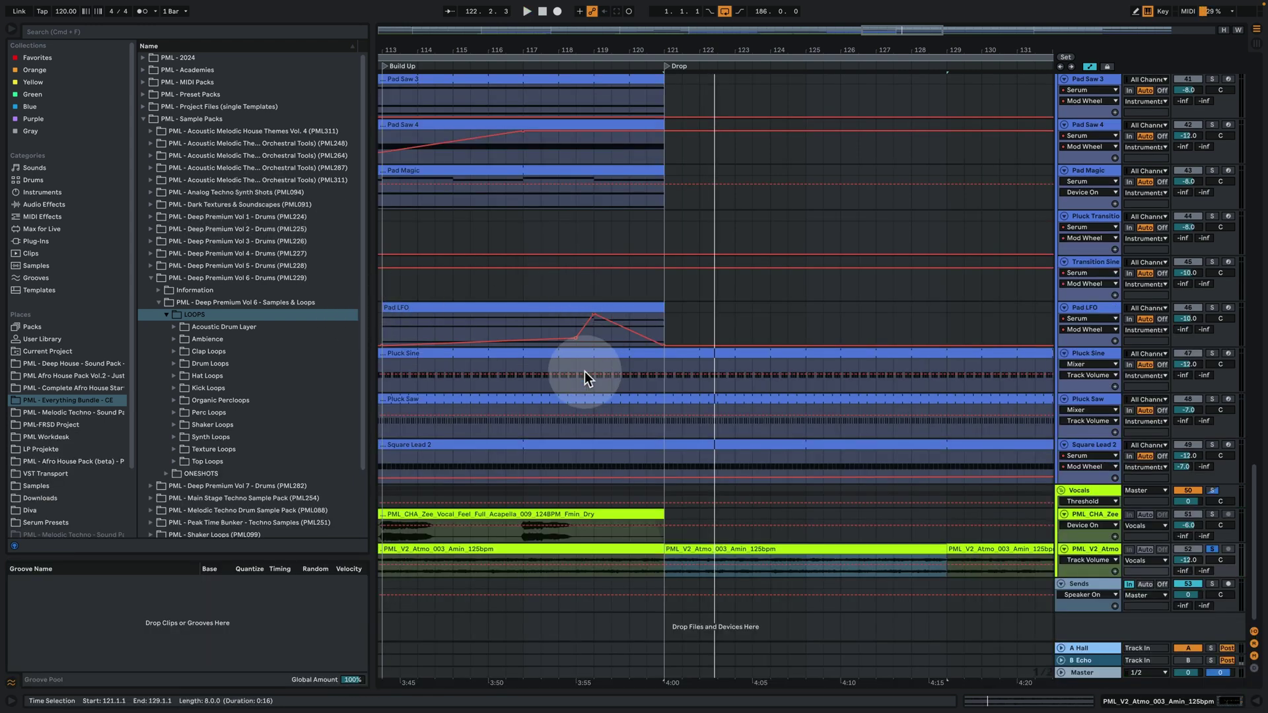
# Hide the automation lanes and look over the drum and percussion tracks around the Drop, returning to the vocal tracks
pyautogui.scroll(5, 941, 406)
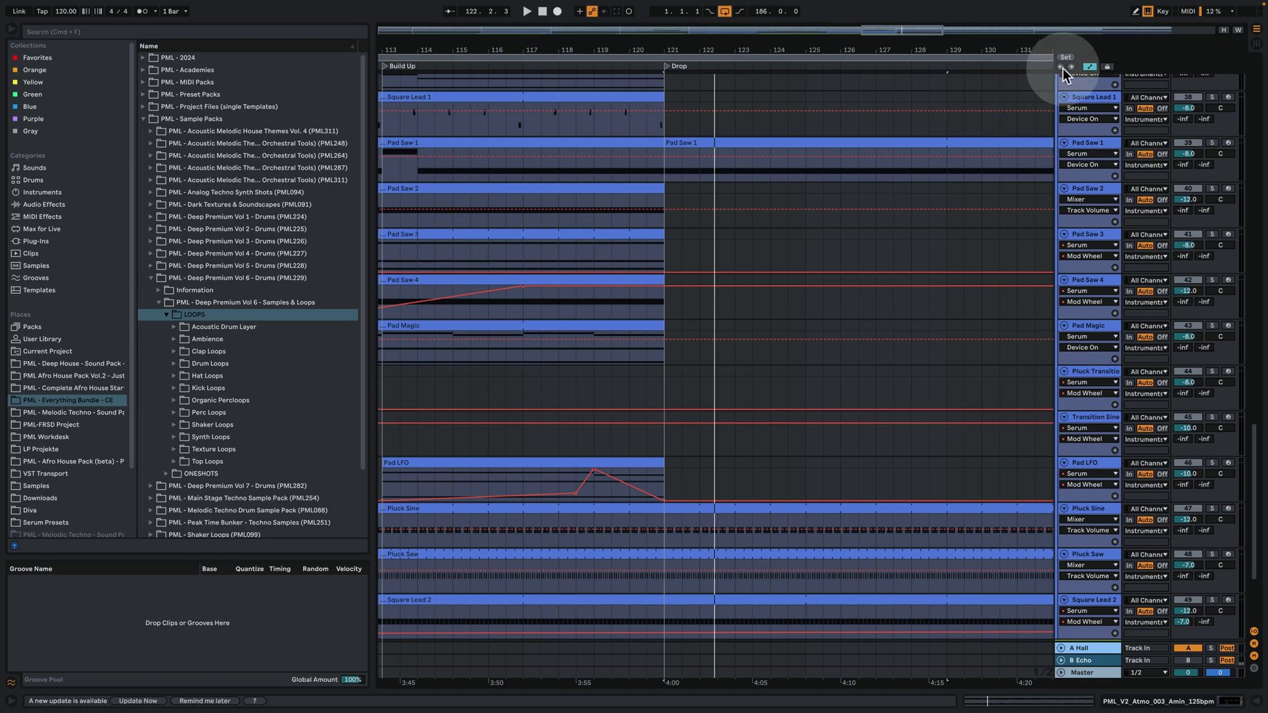
pyautogui.scroll(10, 982, 268)
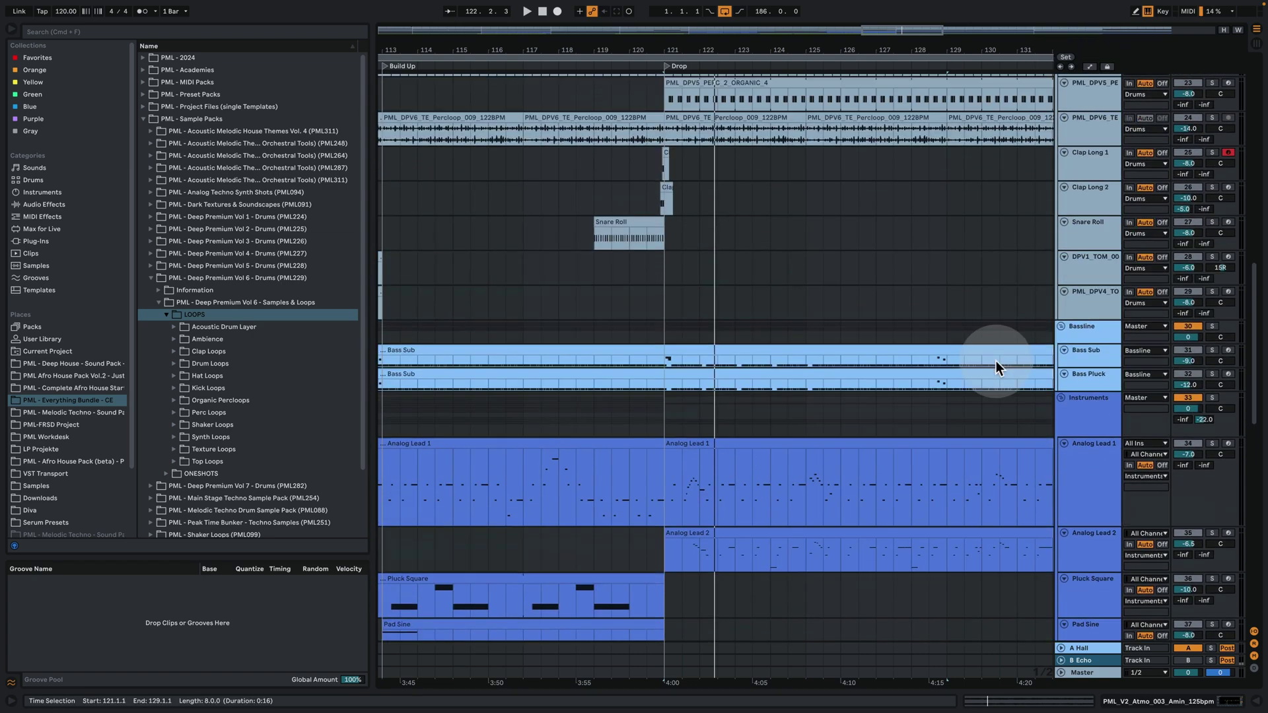
pyautogui.scroll(6, 989, 366)
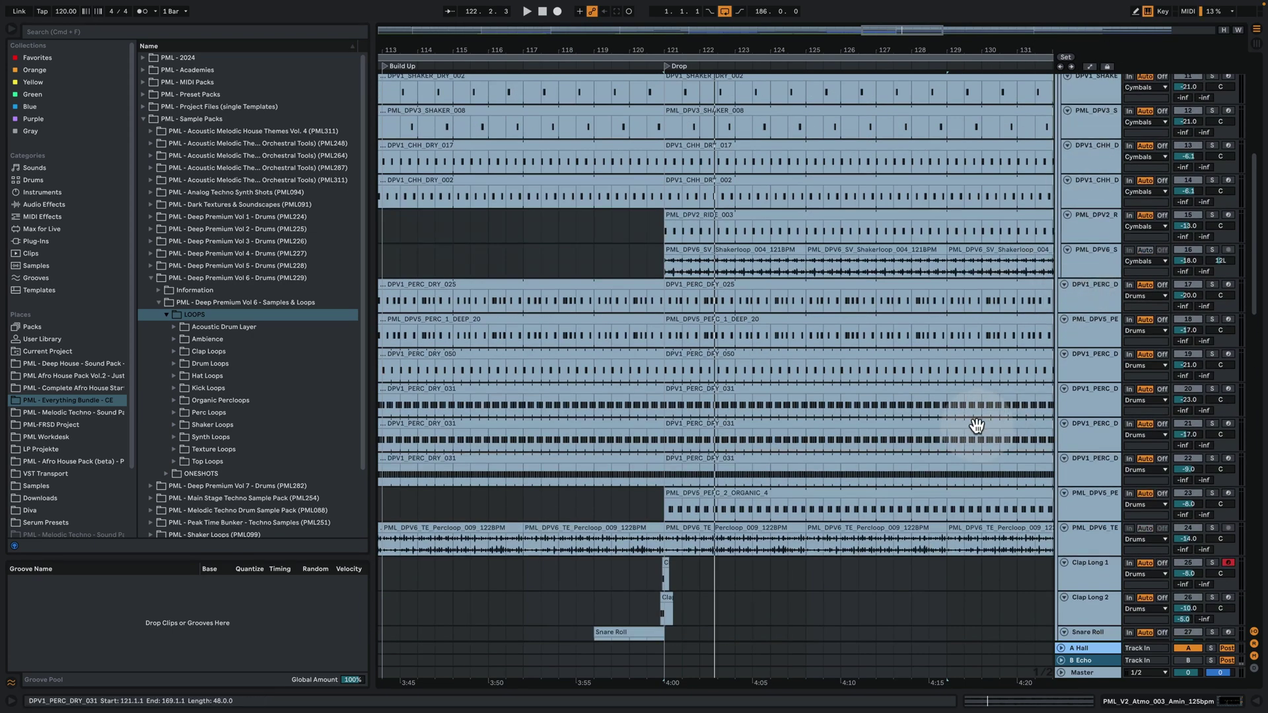
pyautogui.scroll(-20, 969, 423)
pyautogui.scroll(-5, 969, 425)
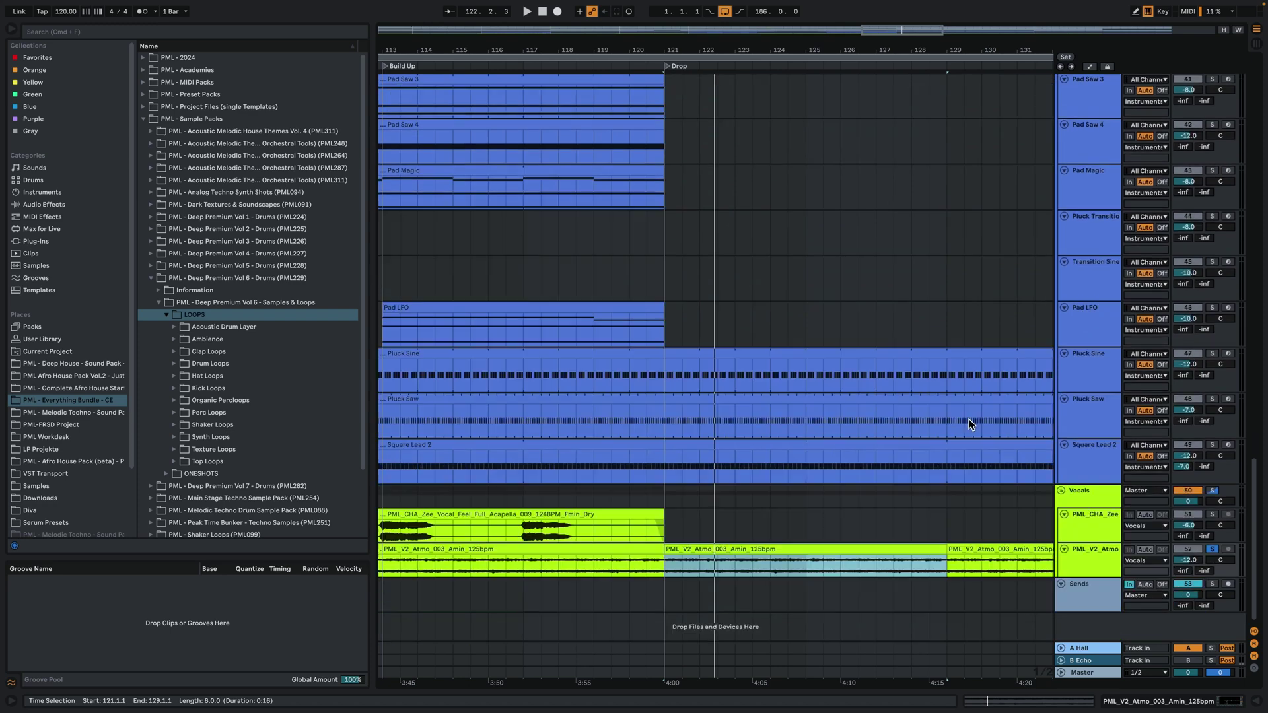
# Show the Atmo track's EQ Eight again and examine its low-cut bands
pyautogui.doubleClick(1095, 556)
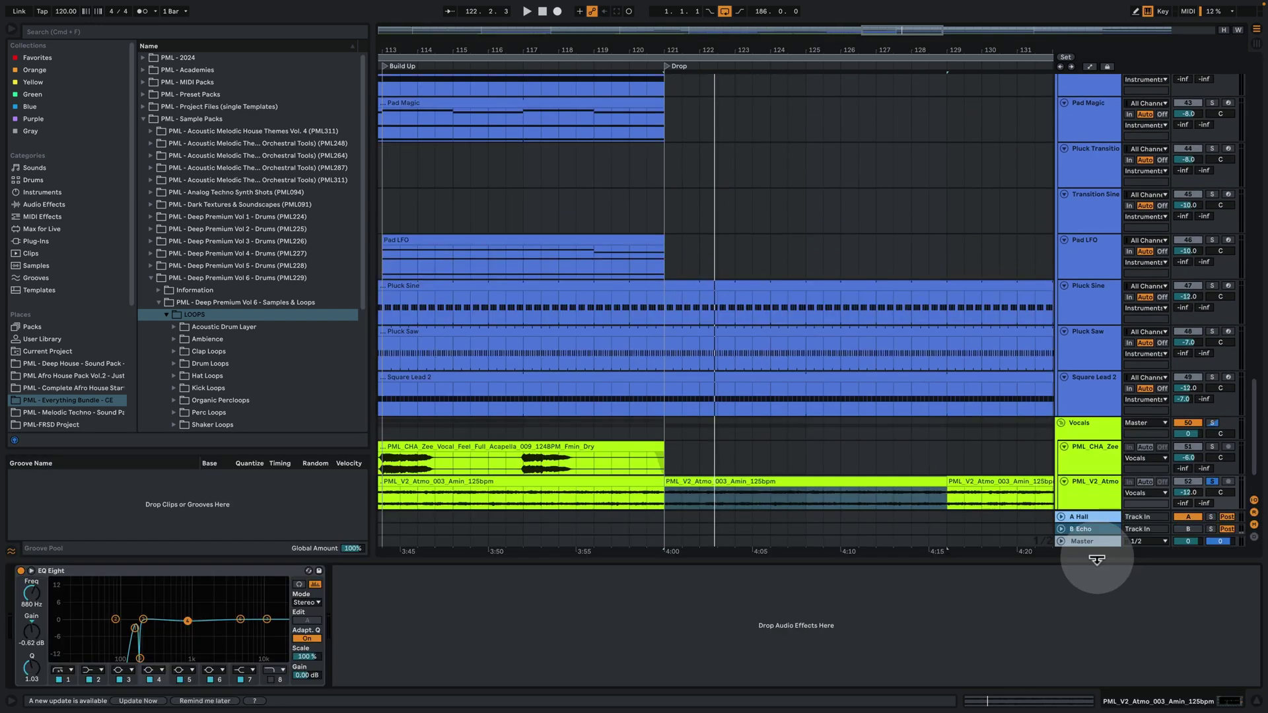
pyautogui.click(153, 679)
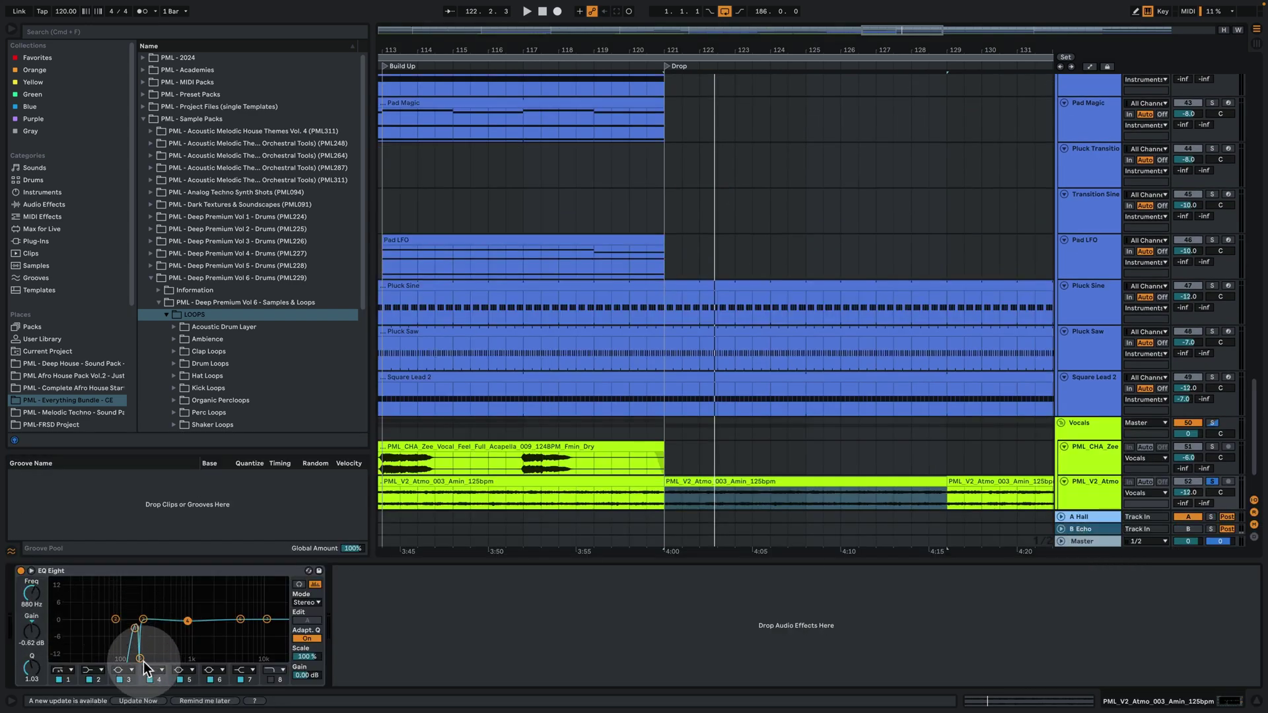
pyautogui.scroll(-2, 712, 313)
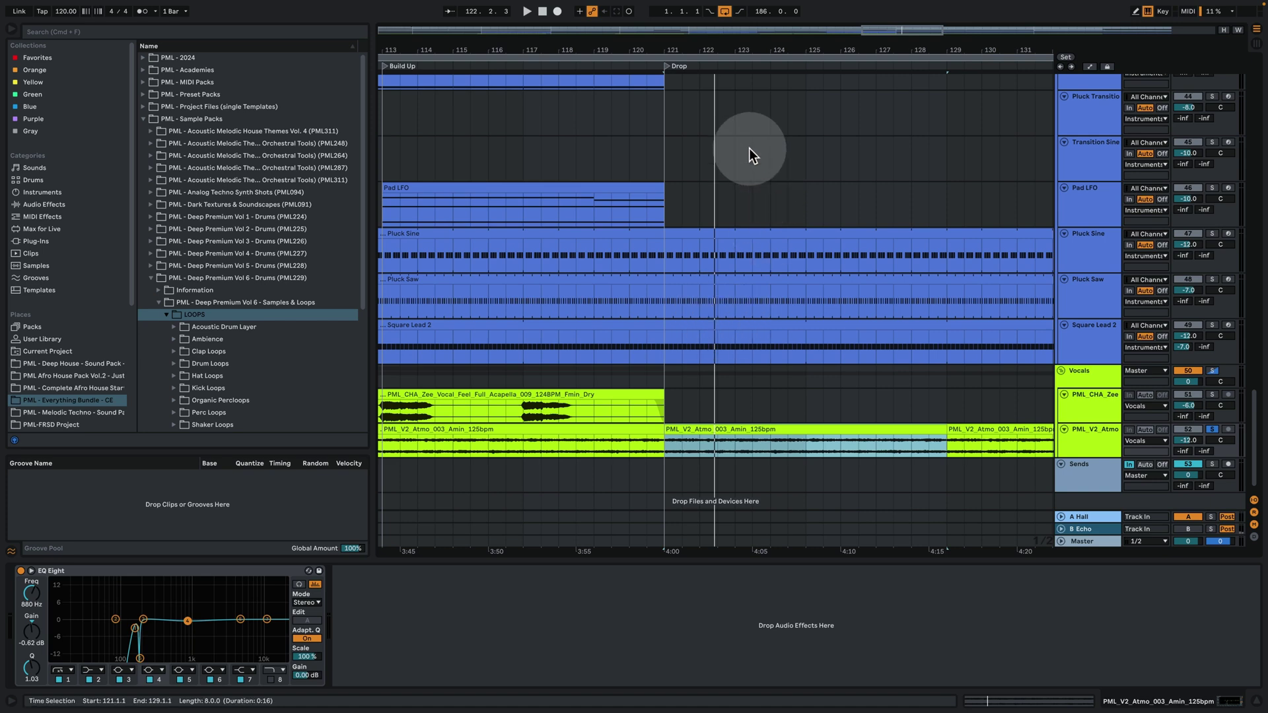
# Solo the PML_CHA_Zee vocal track and play its clip starting at bar 89.3 in the Break
pyautogui.moveTo(742, 46)
pyautogui.mouseDown()
pyautogui.moveTo(725, 78)
pyautogui.moveTo(667, 63)
pyautogui.mouseUp()
pyautogui.scroll(-5, 837, 197)
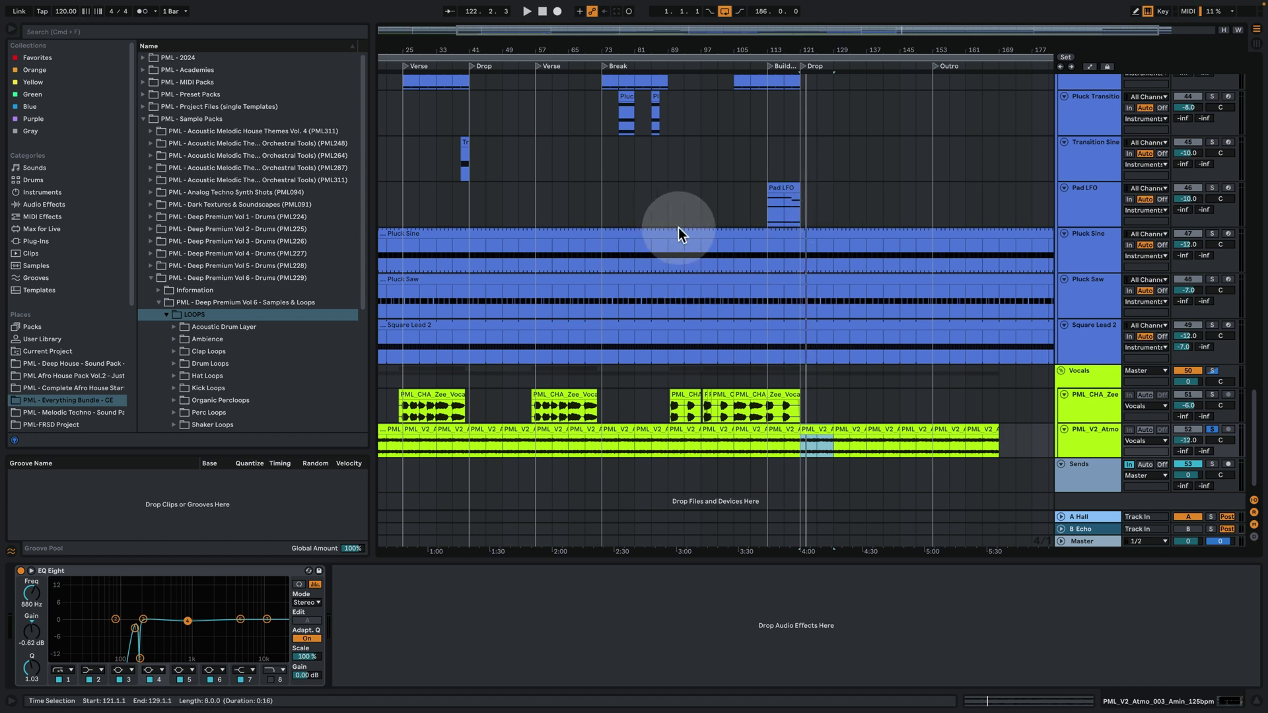
pyautogui.moveTo(680, 54); pyautogui.dragTo(719, 445)
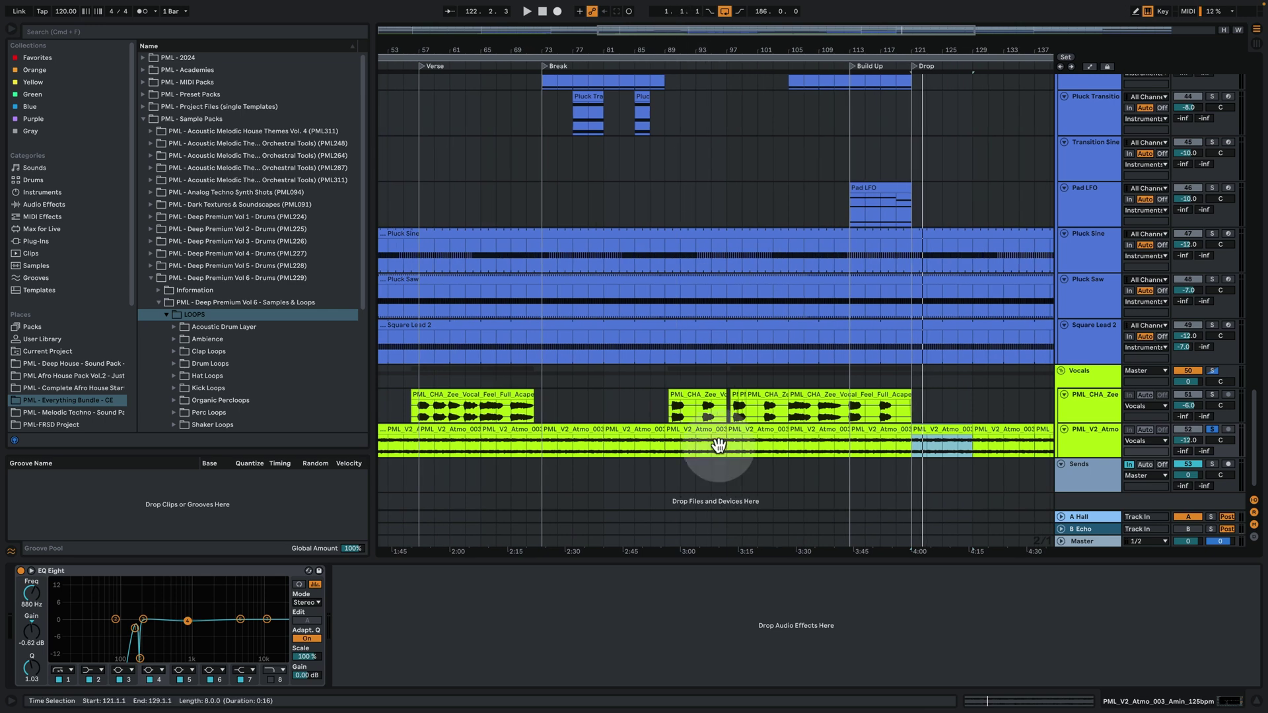
pyautogui.click(687, 405)
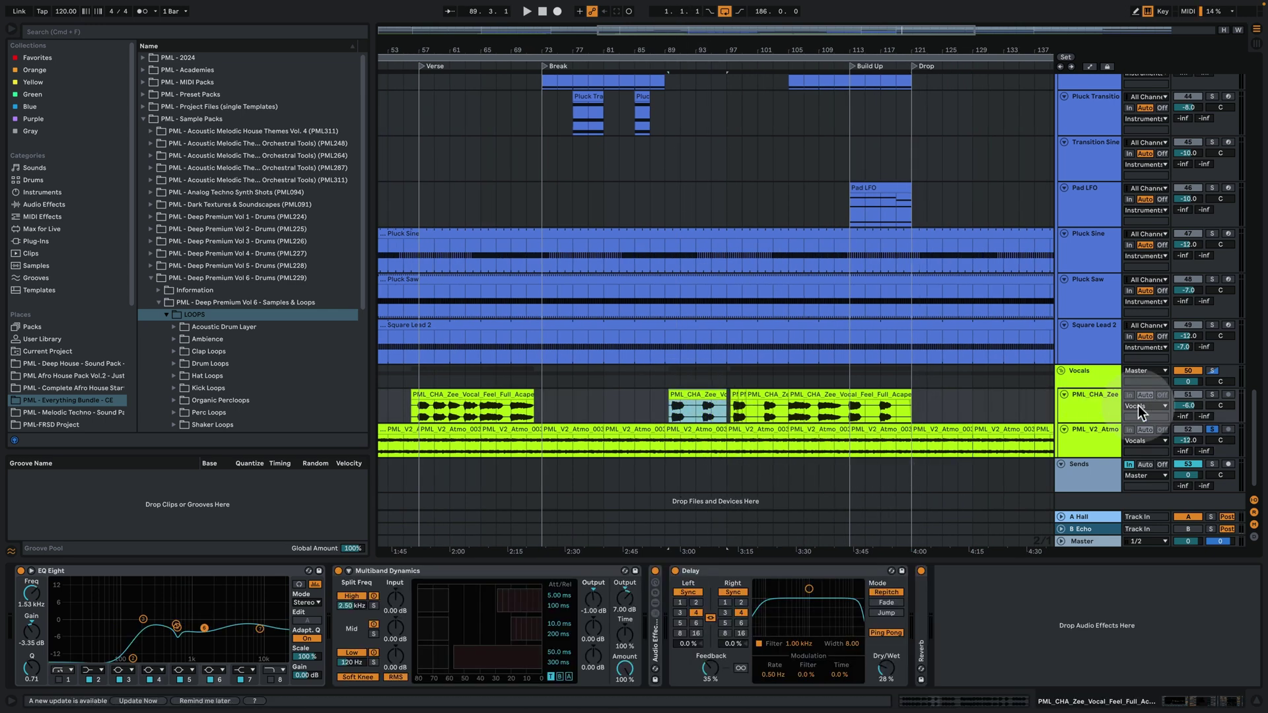
pyautogui.click(1214, 395)
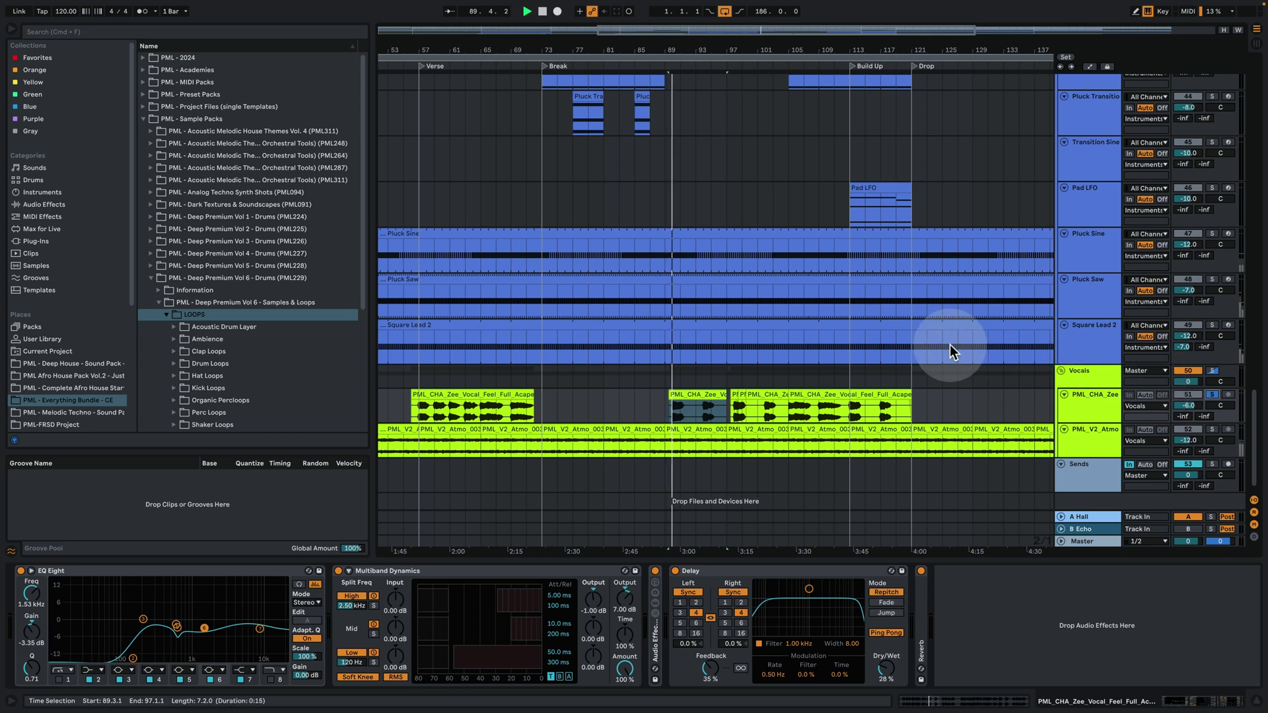
pyautogui.click(632, 38)
pyautogui.moveTo(698, 51); pyautogui.dragTo(696, 79)
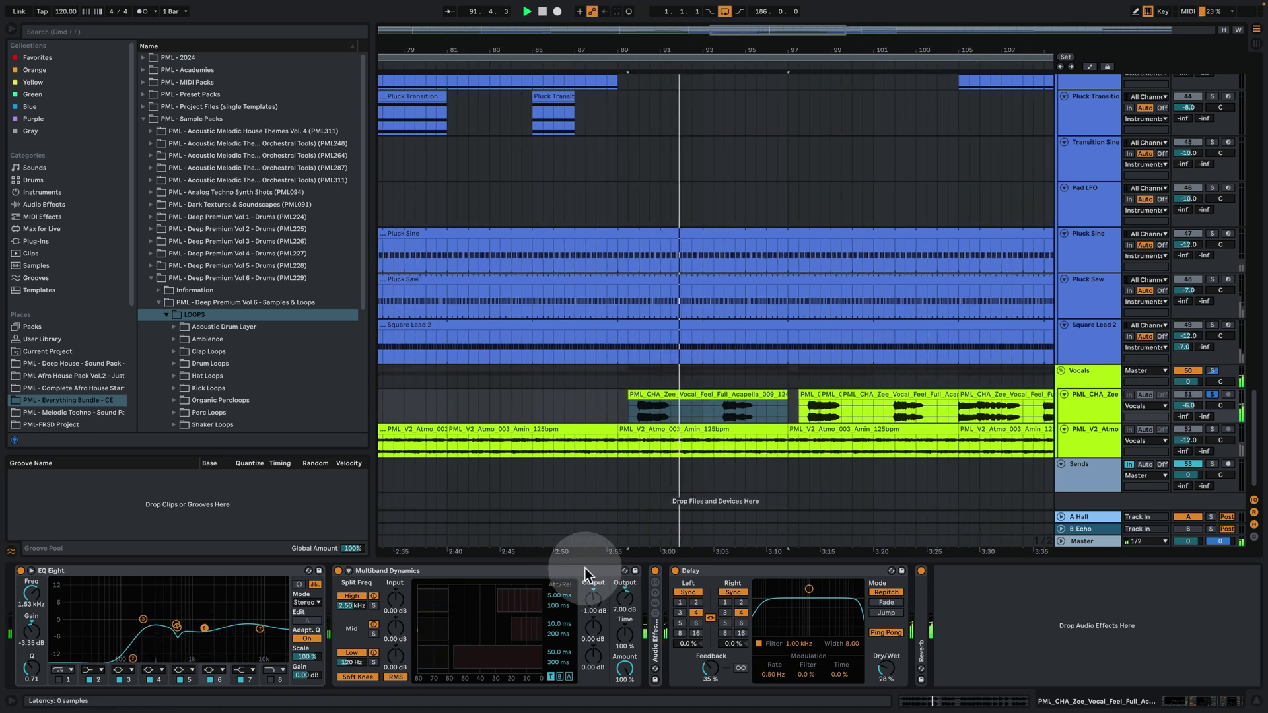
pyautogui.press('space')
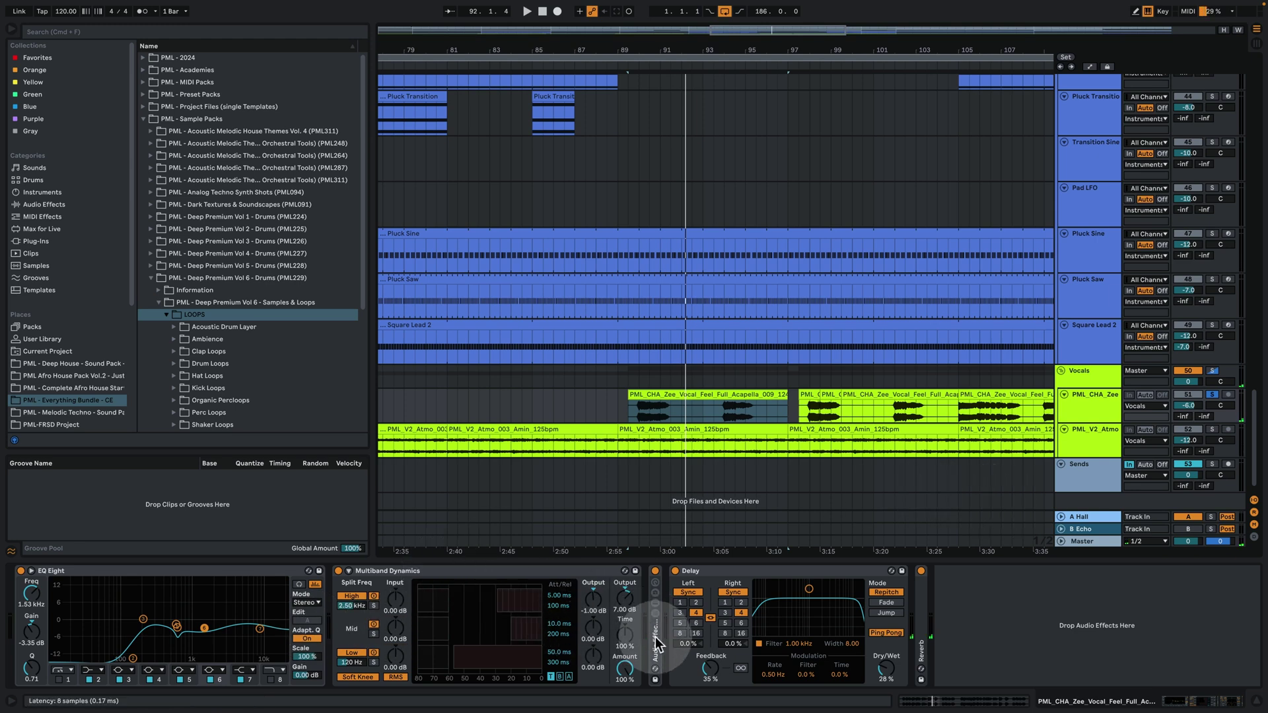
# Unfold the Reverb on the PML_CHA_Zee track and check the Vocals group's Sidechain compressor, returning to the vocal's effects
pyautogui.doubleClick(925, 644)
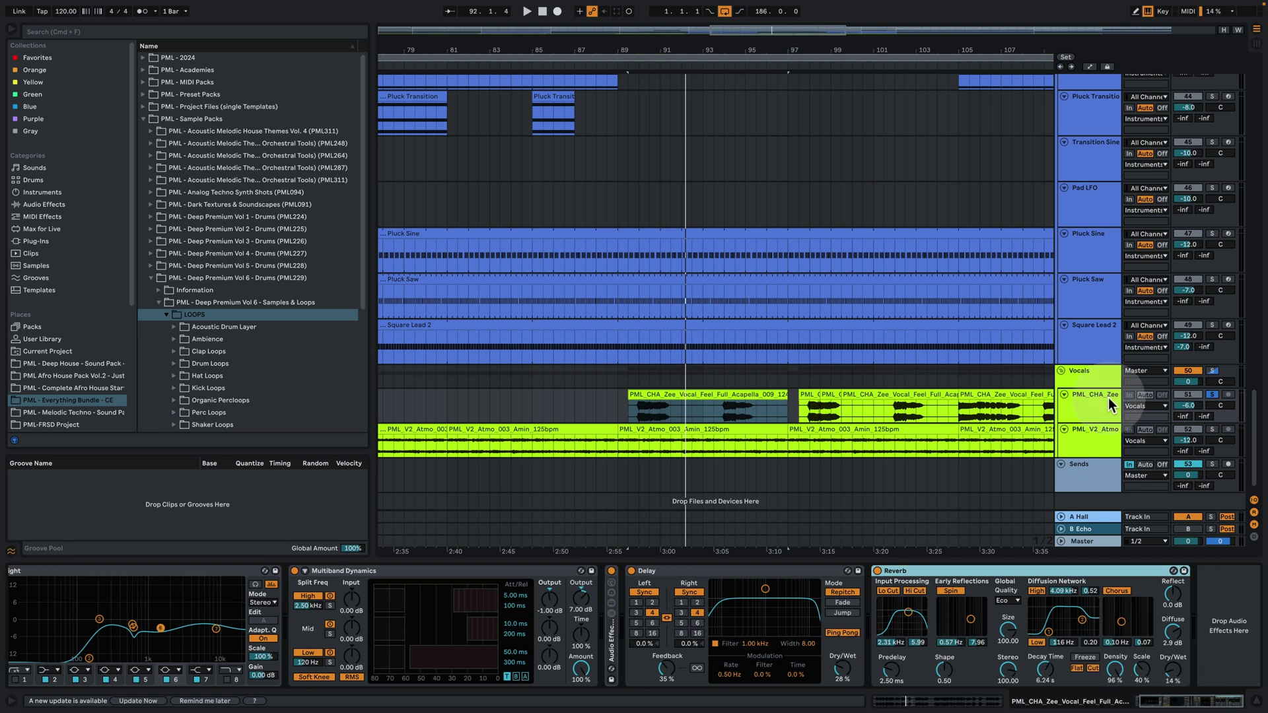
pyautogui.click(1108, 426)
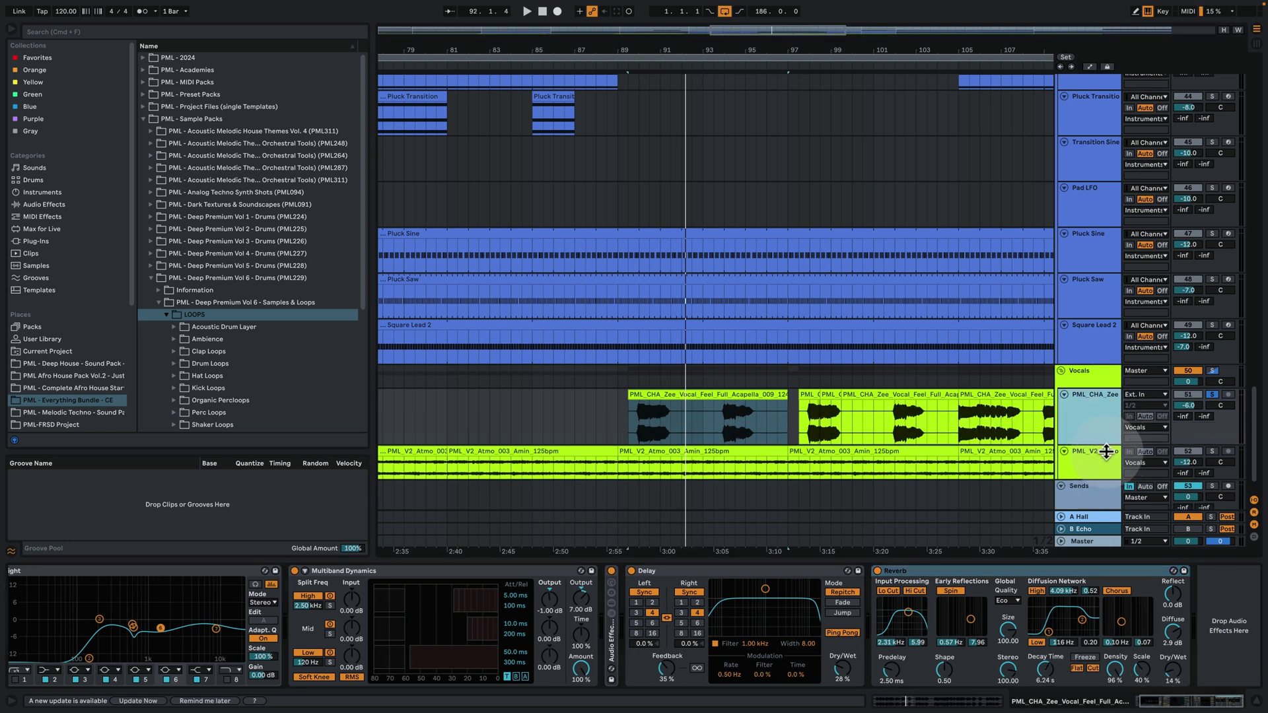
pyautogui.click(1094, 381)
pyautogui.moveTo(1094, 395); pyautogui.dragTo(1094, 384)
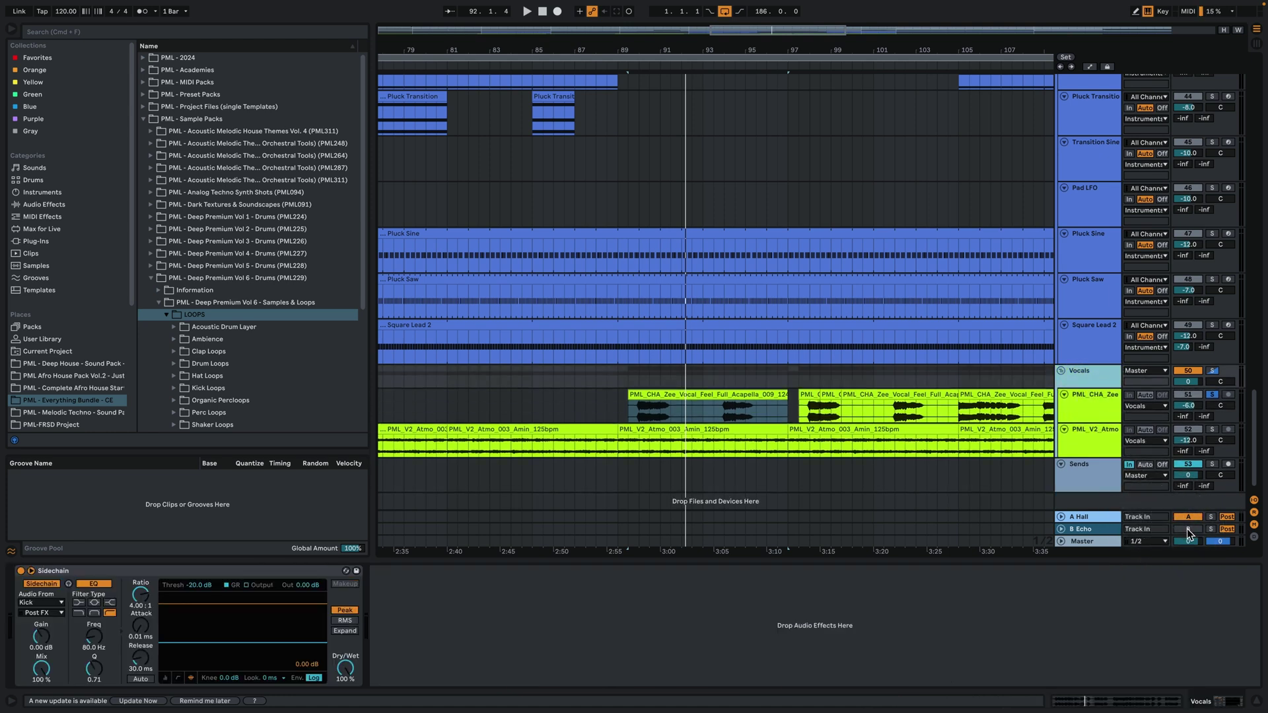
pyautogui.click(1076, 408)
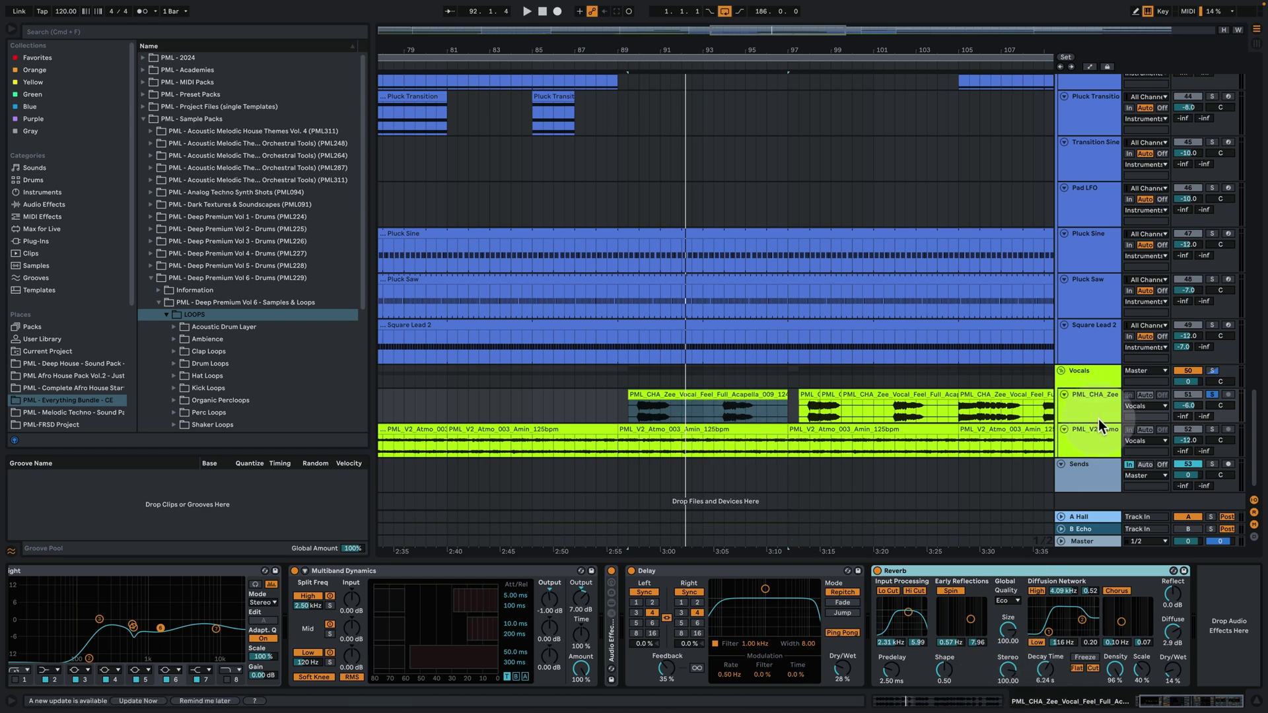
# Enlarge the PML_CHA_Zee track and play the soloed vocal from bar 105
pyautogui.moveTo(1099, 426); pyautogui.dragTo(1099, 460)
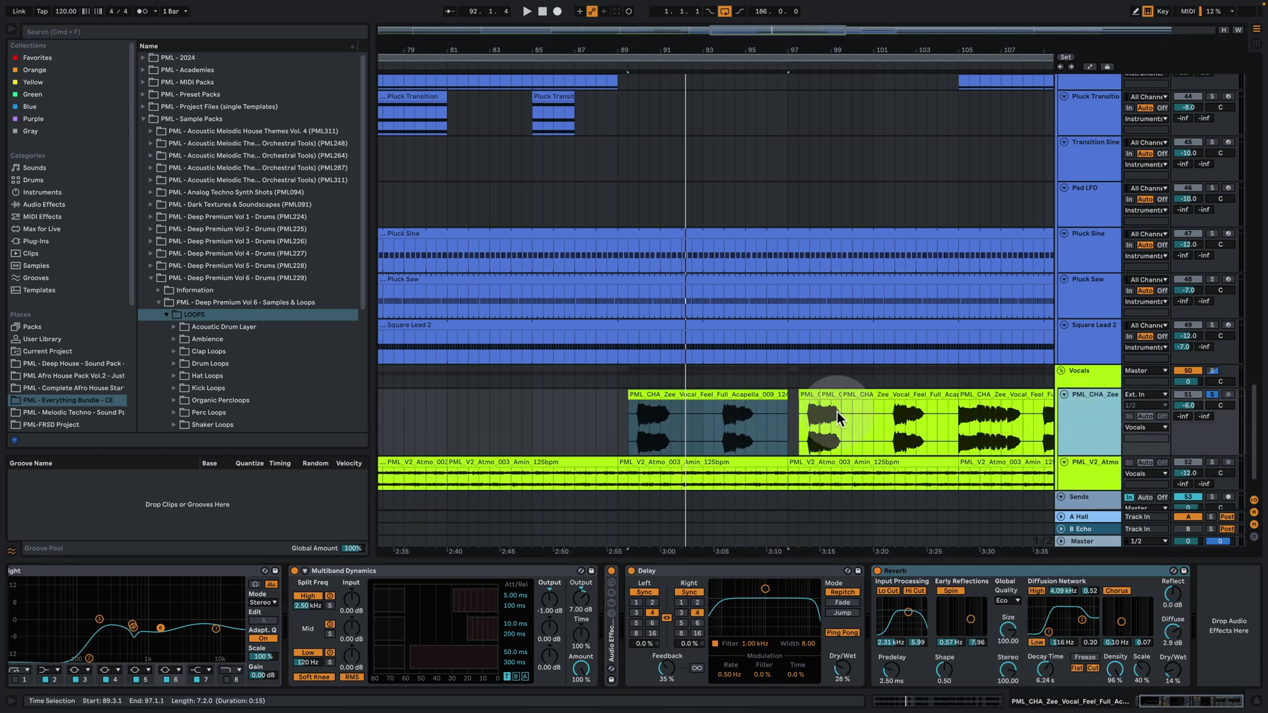
pyautogui.click(959, 441)
pyautogui.press('space')
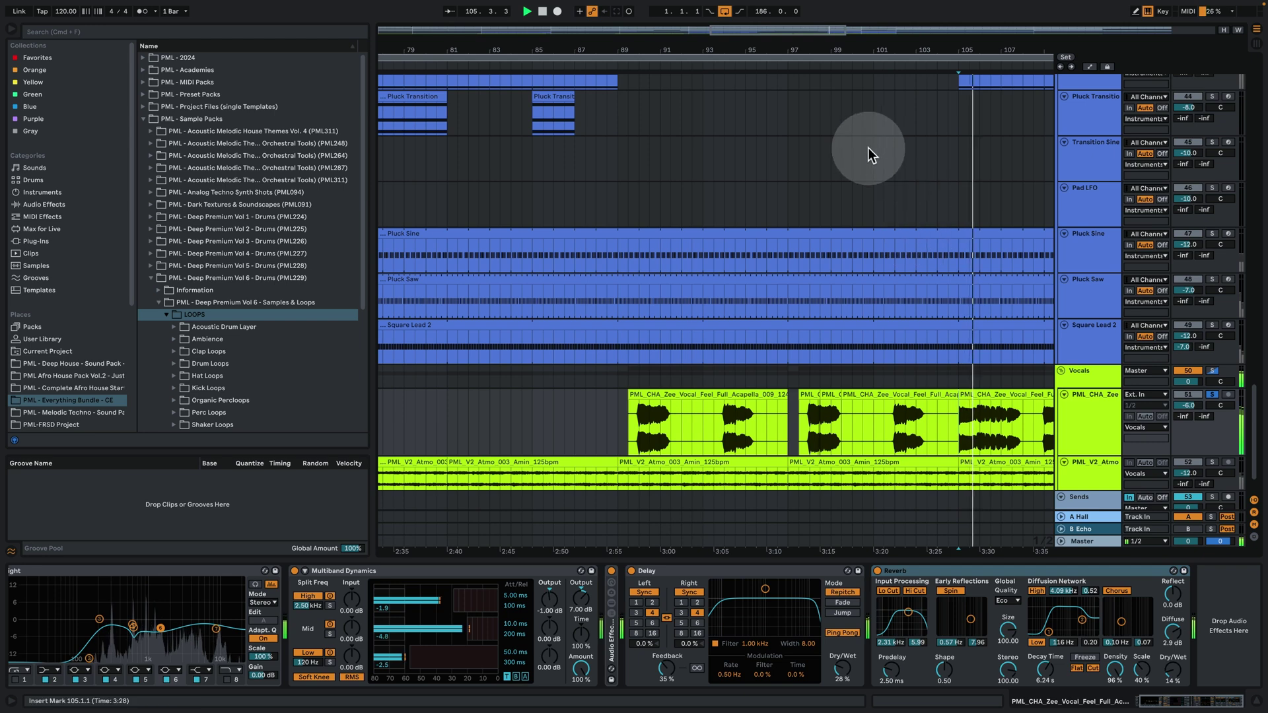
# Unfold the vocal's Audio Effect Rack and inspect the devices in both Side chains, including the Reverb and Utility
pyautogui.doubleClick(618, 657)
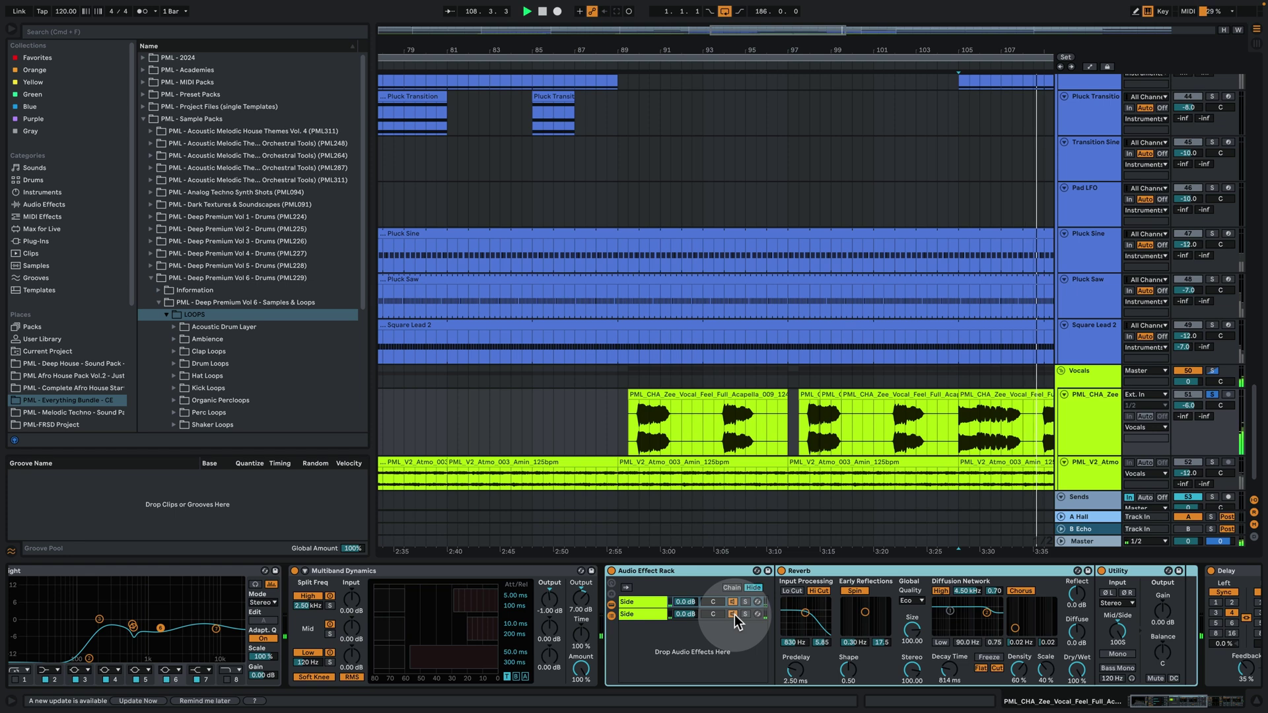
pyautogui.click(632, 615)
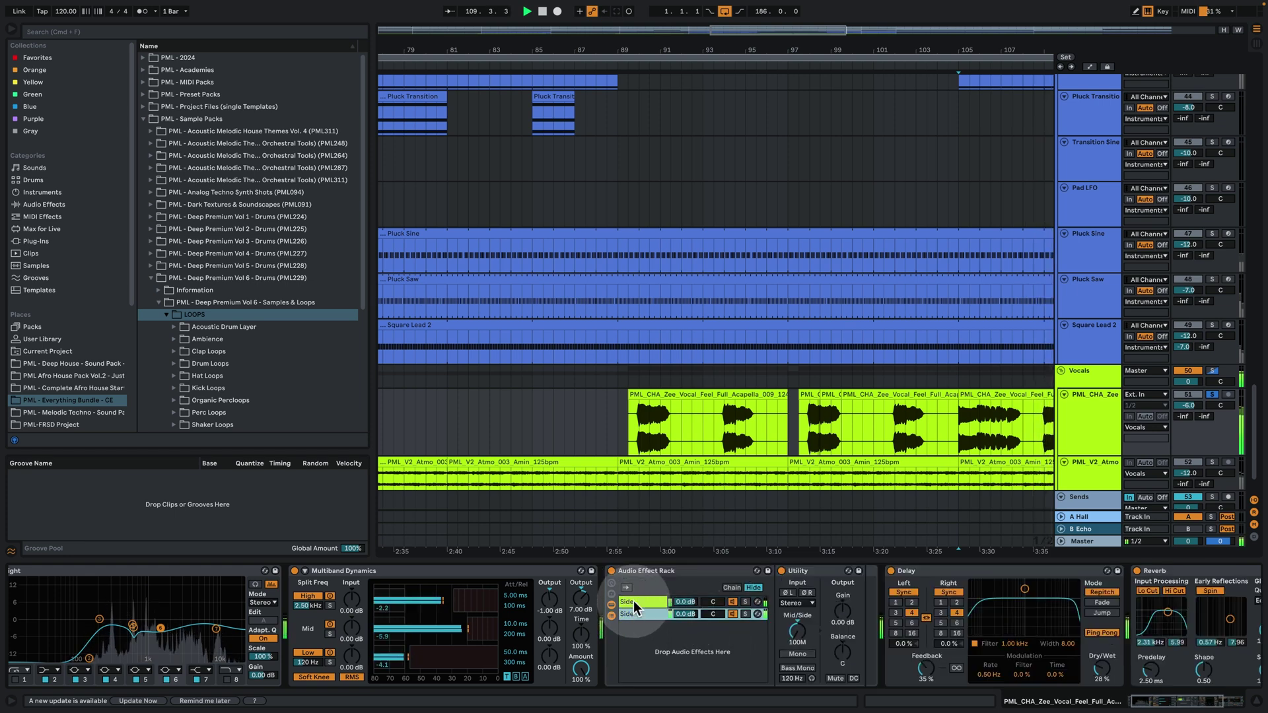
pyautogui.click(632, 603)
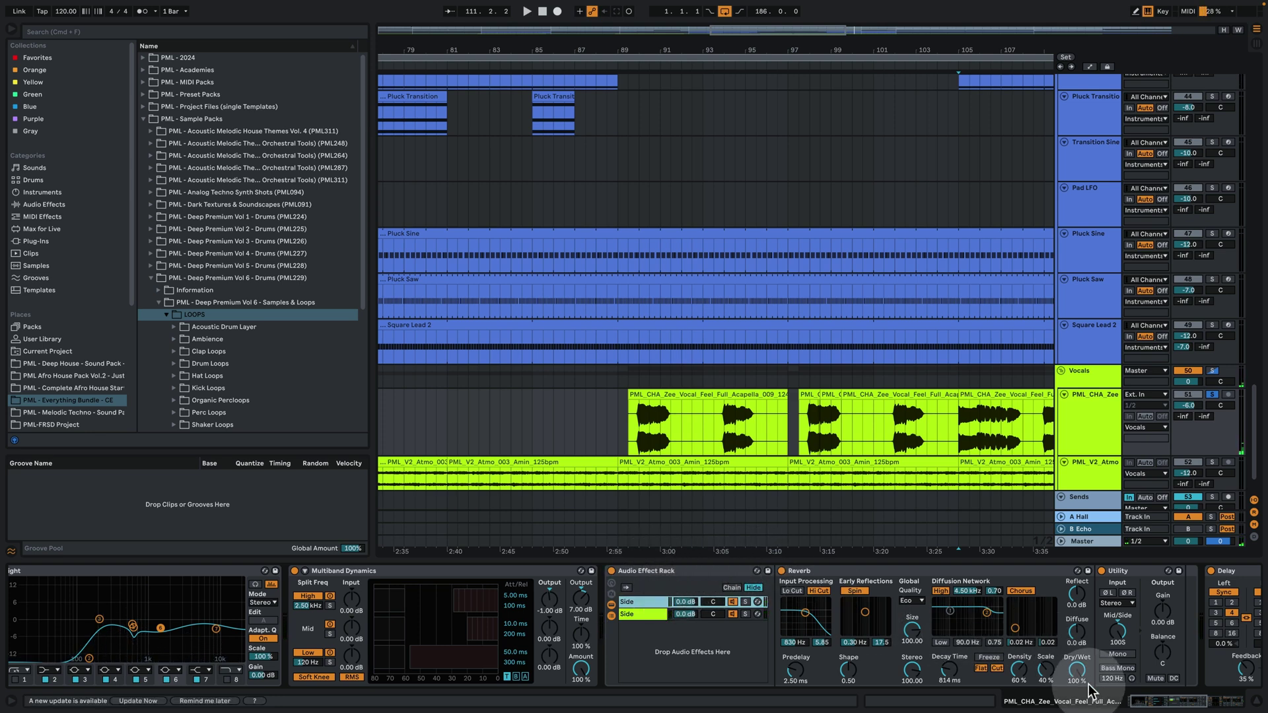
pyautogui.hscroll(5, 1088, 690)
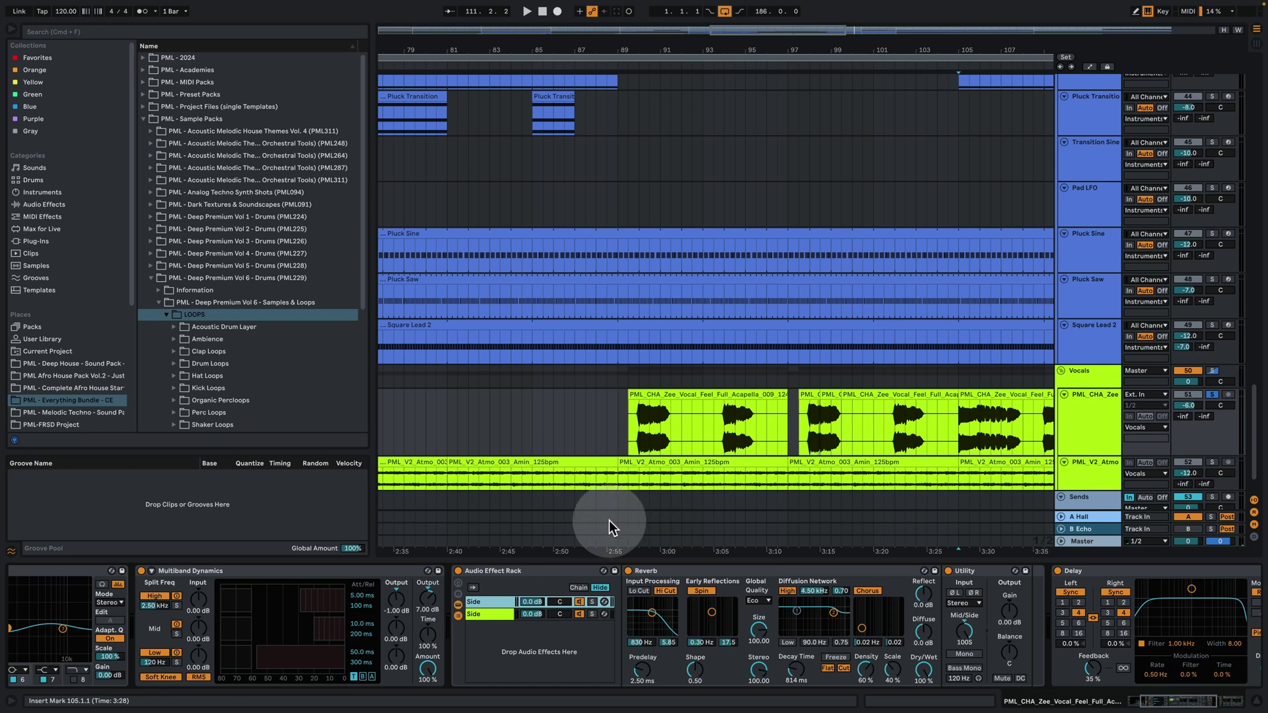
# Compare the devices in the rack's two Side chains and play the vocal with the Audio Effect Rack bypassed and re-enabled
pyautogui.click(491, 614)
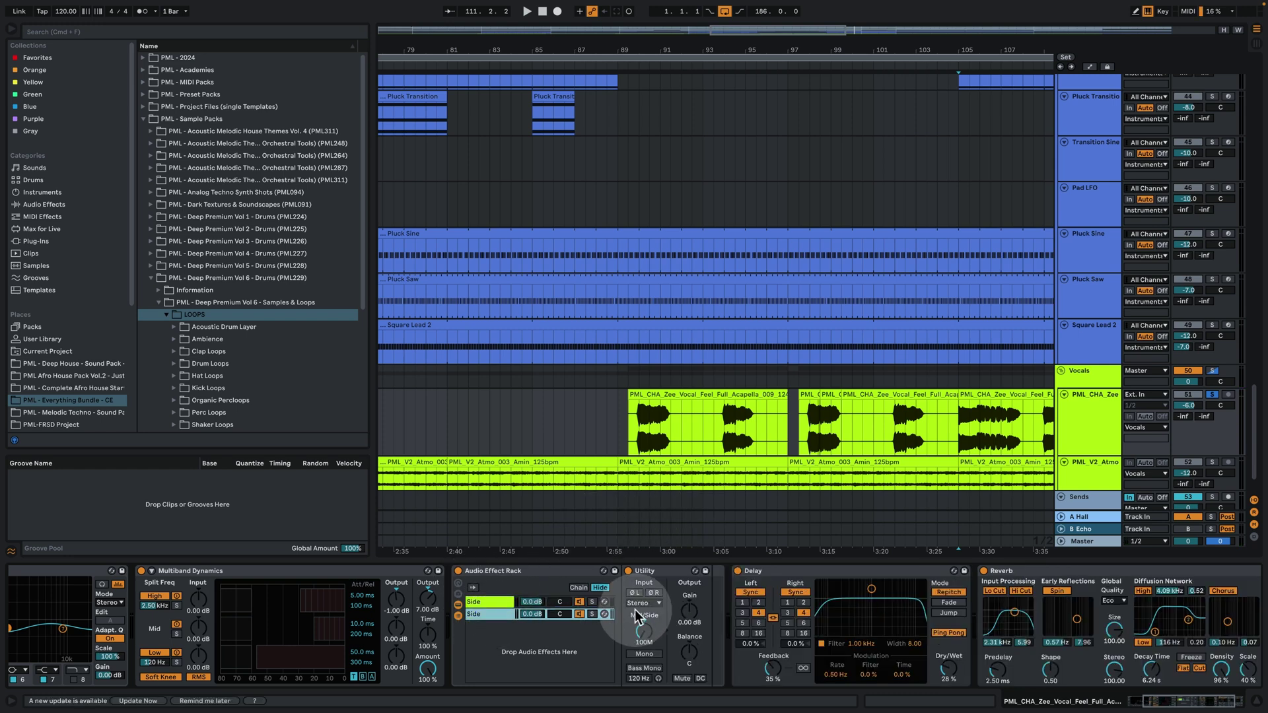
pyautogui.click(487, 603)
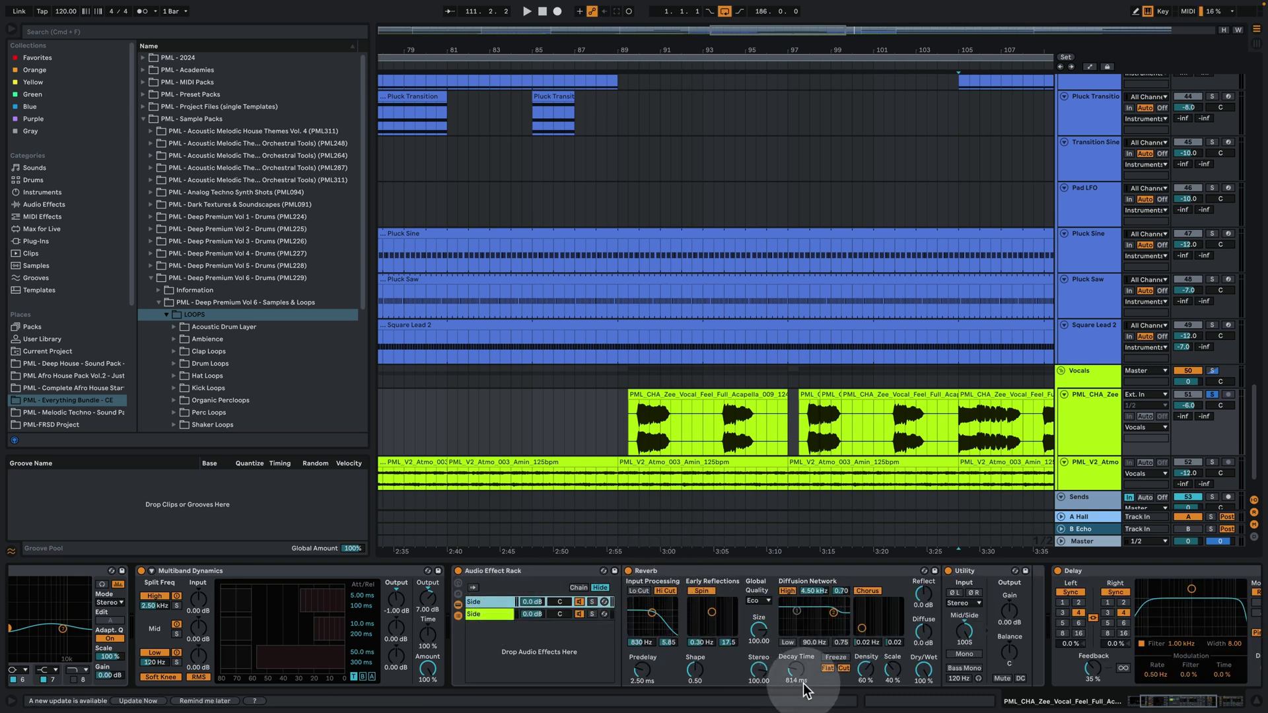
pyautogui.press('space')
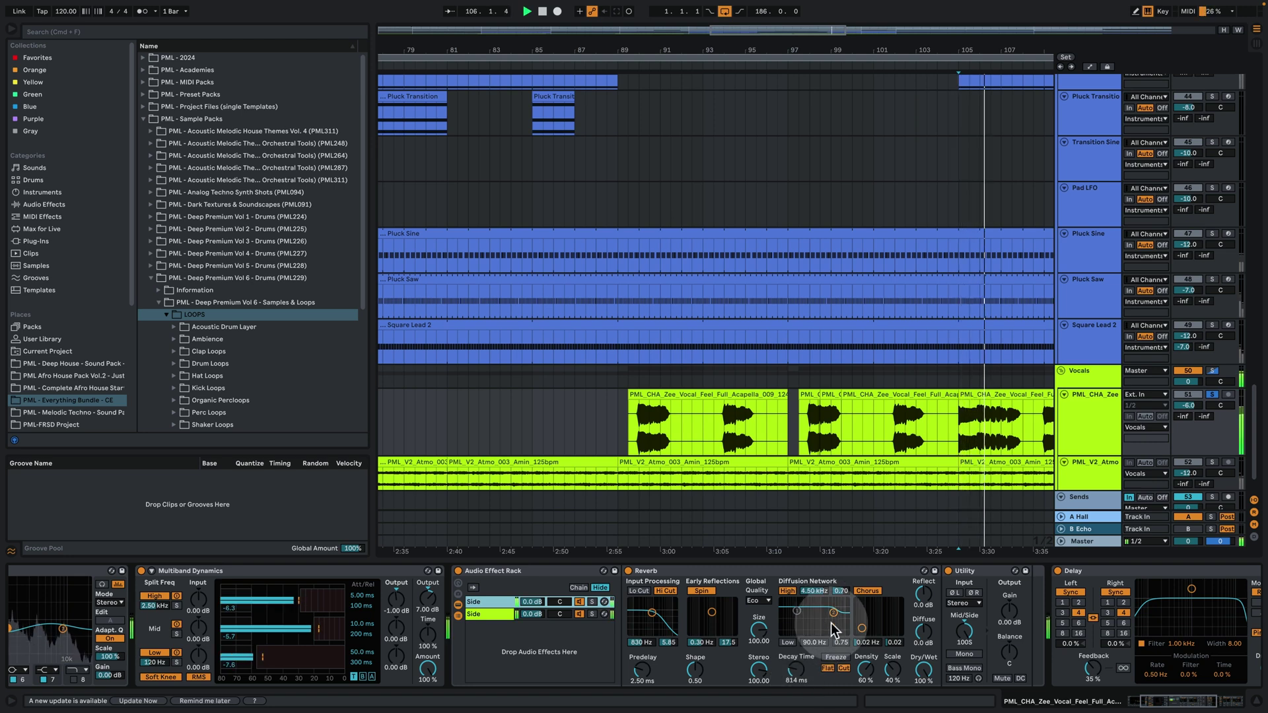
pyautogui.click(458, 571)
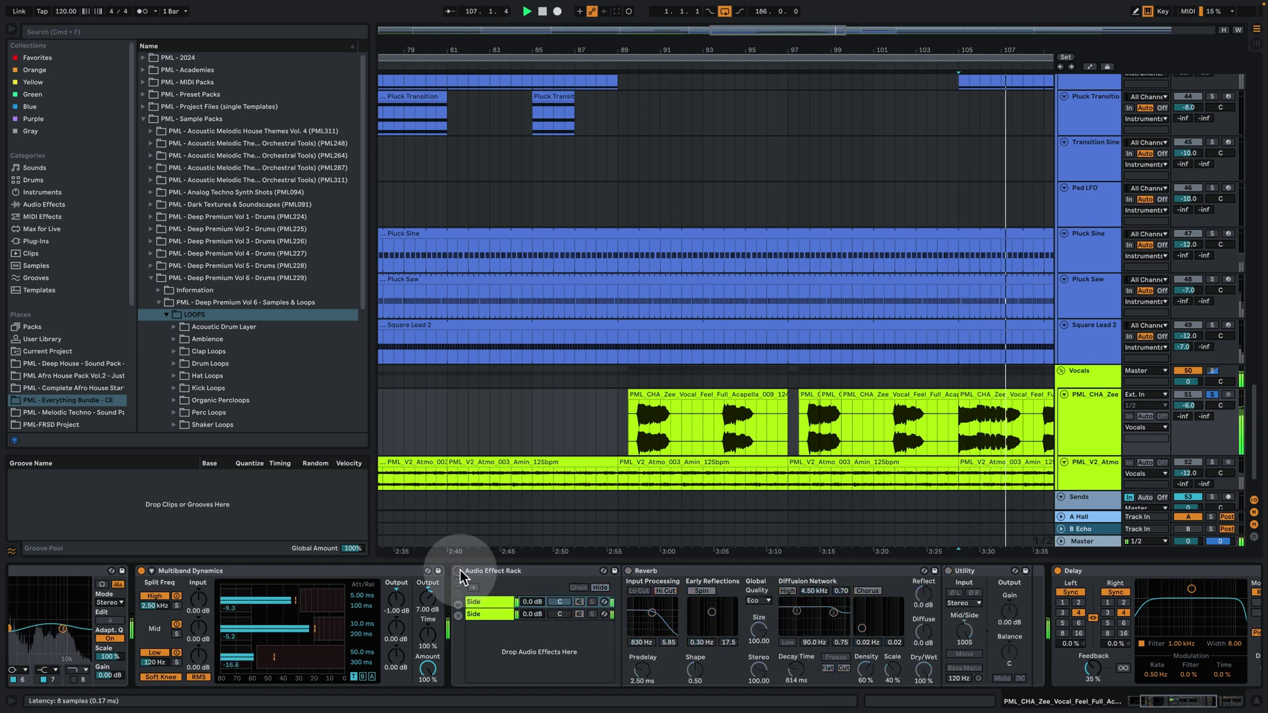
pyautogui.click(459, 571)
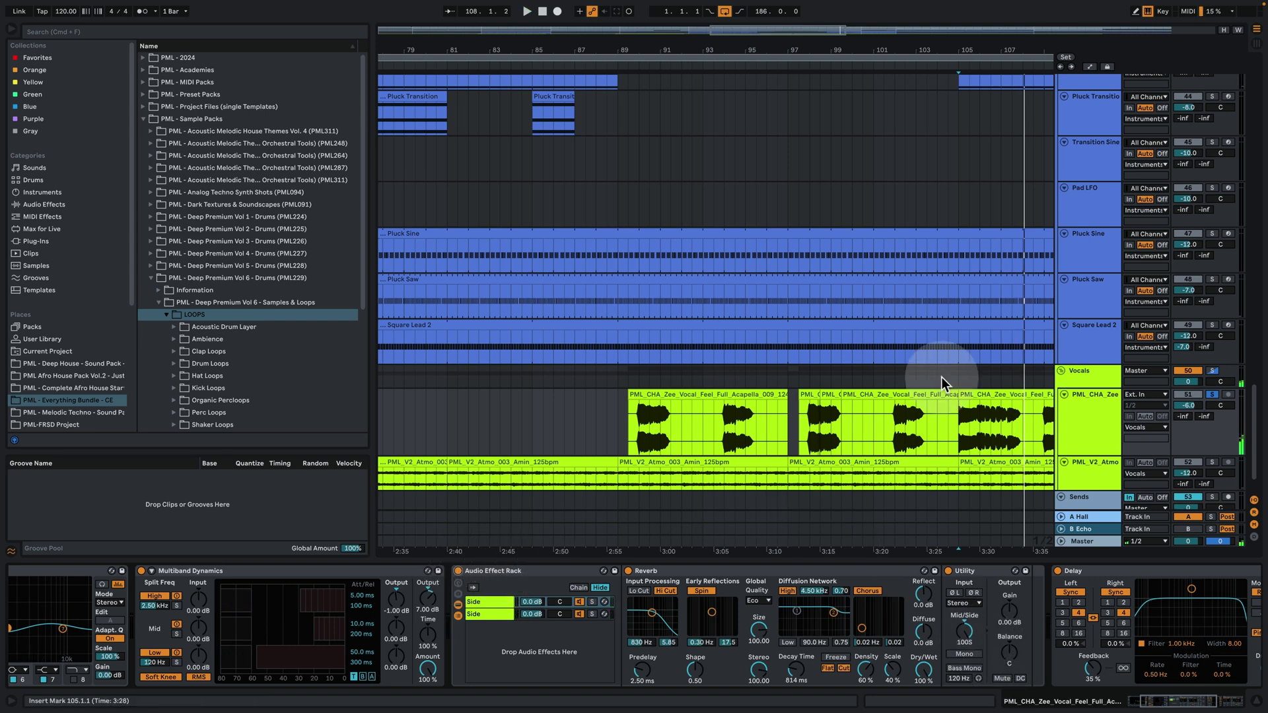
# Review the effects on the Vocals group, the B Echo and A Hall returns, the Sends track and the Master, and hide the device view
pyautogui.doubleClick(831, 61)
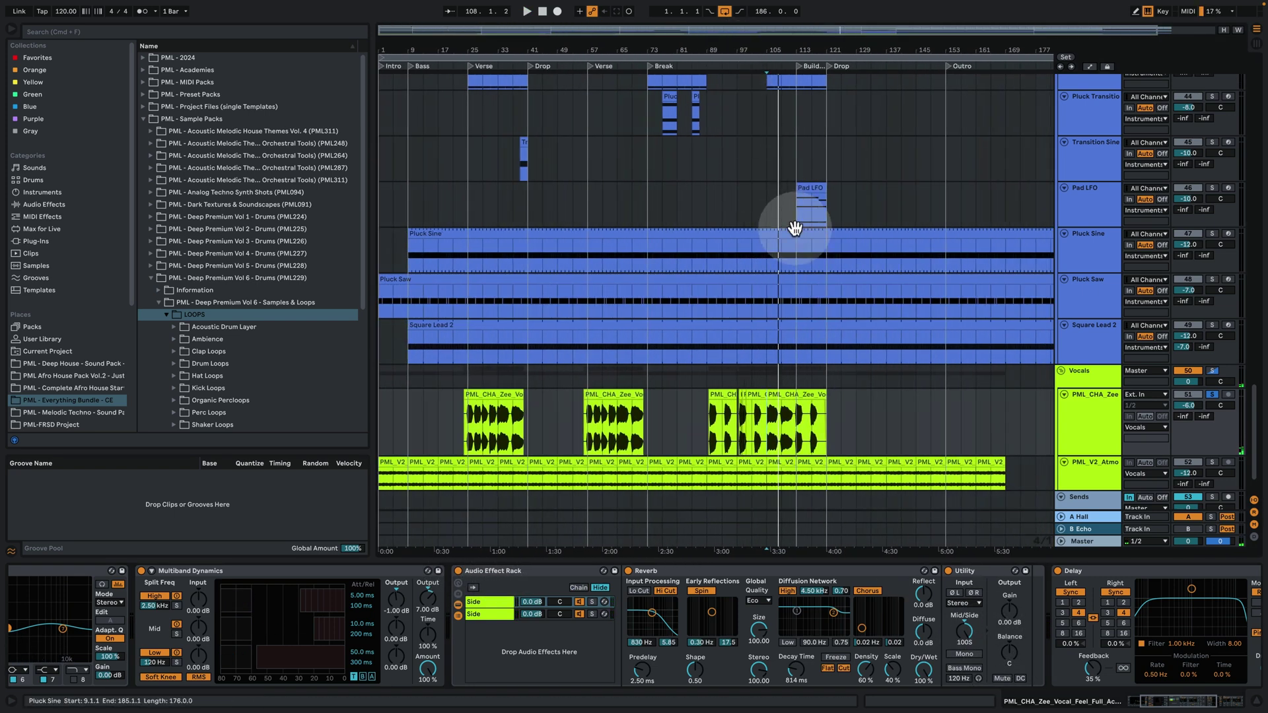
pyautogui.click(1075, 375)
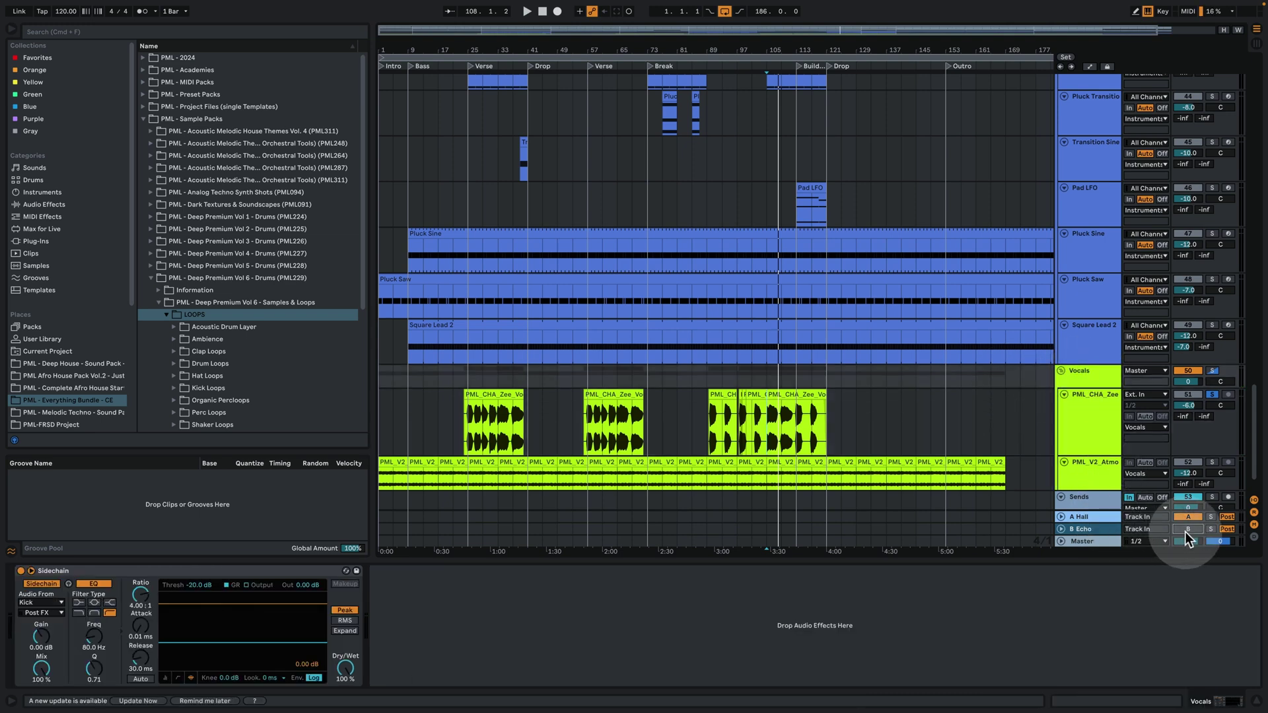
pyautogui.click(1093, 527)
pyautogui.click(1086, 516)
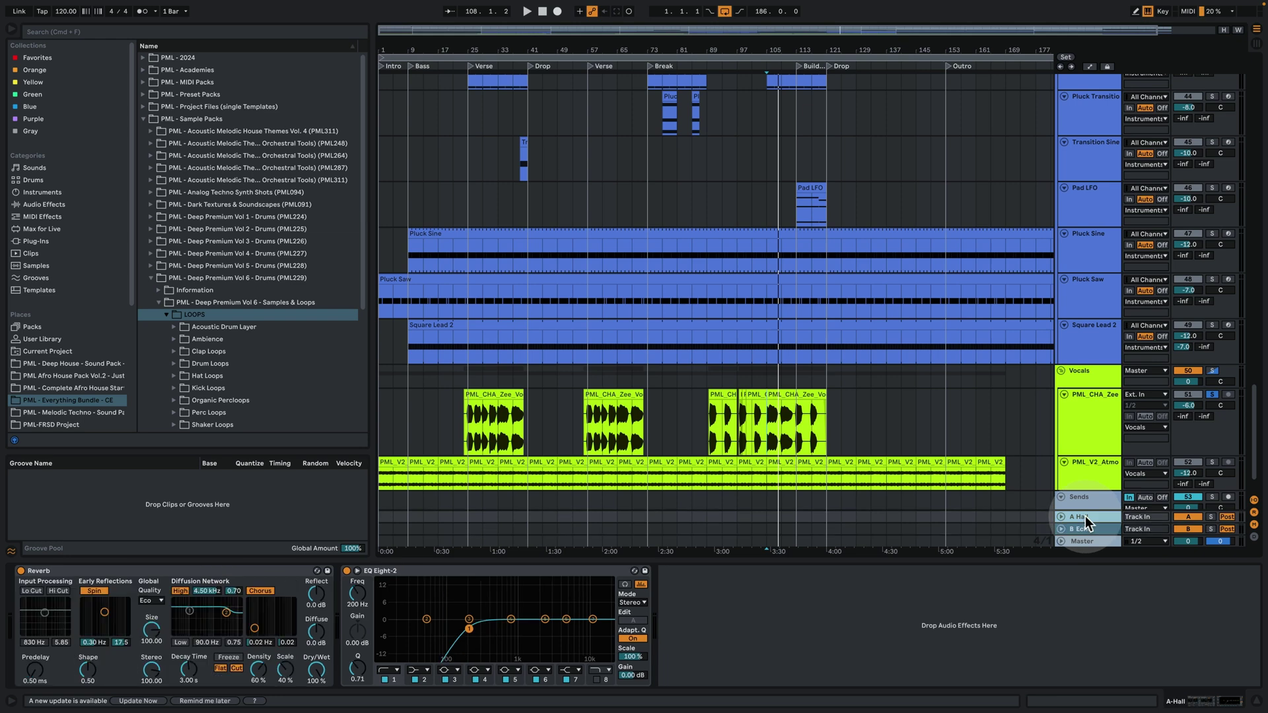
pyautogui.click(1090, 498)
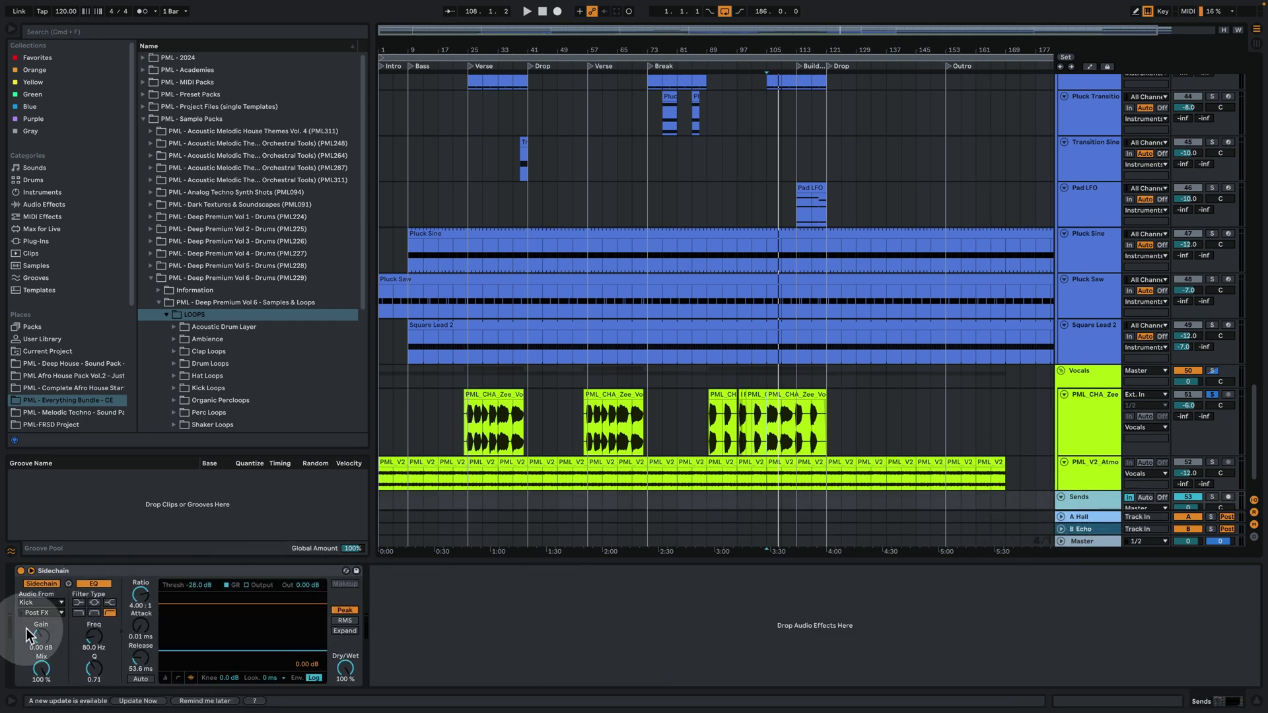
pyautogui.click(1099, 542)
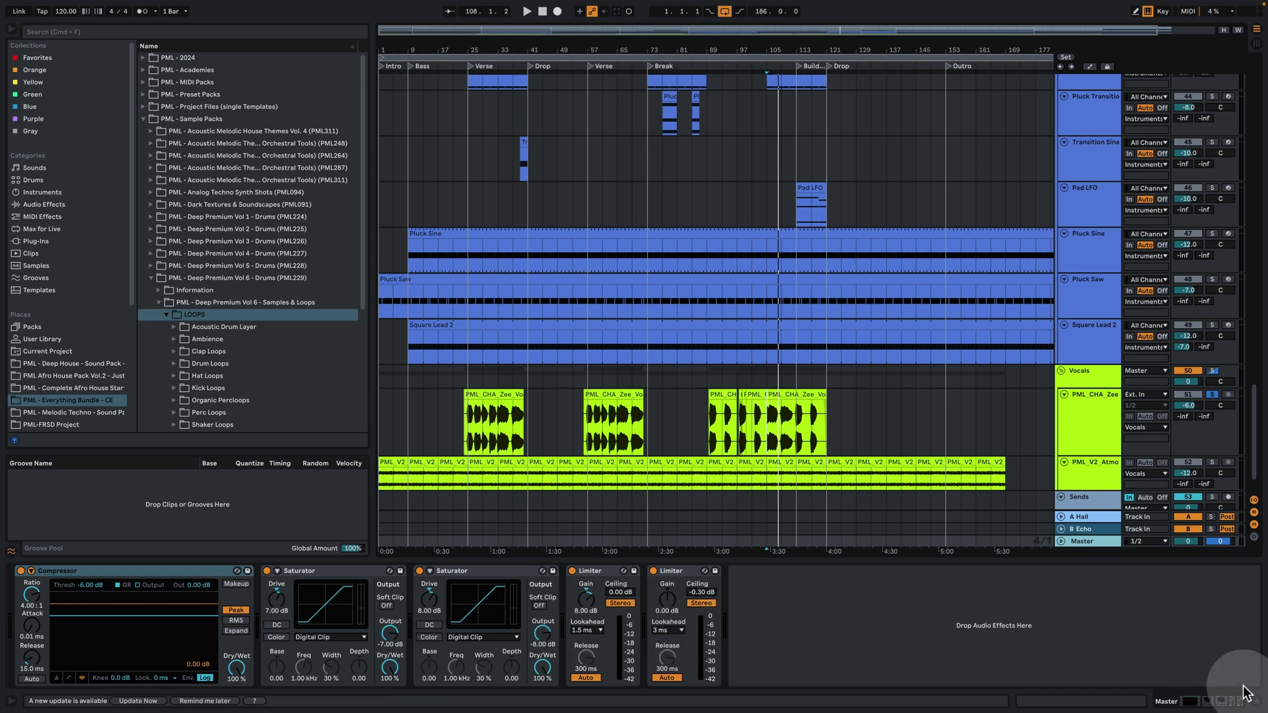
pyautogui.click(1253, 702)
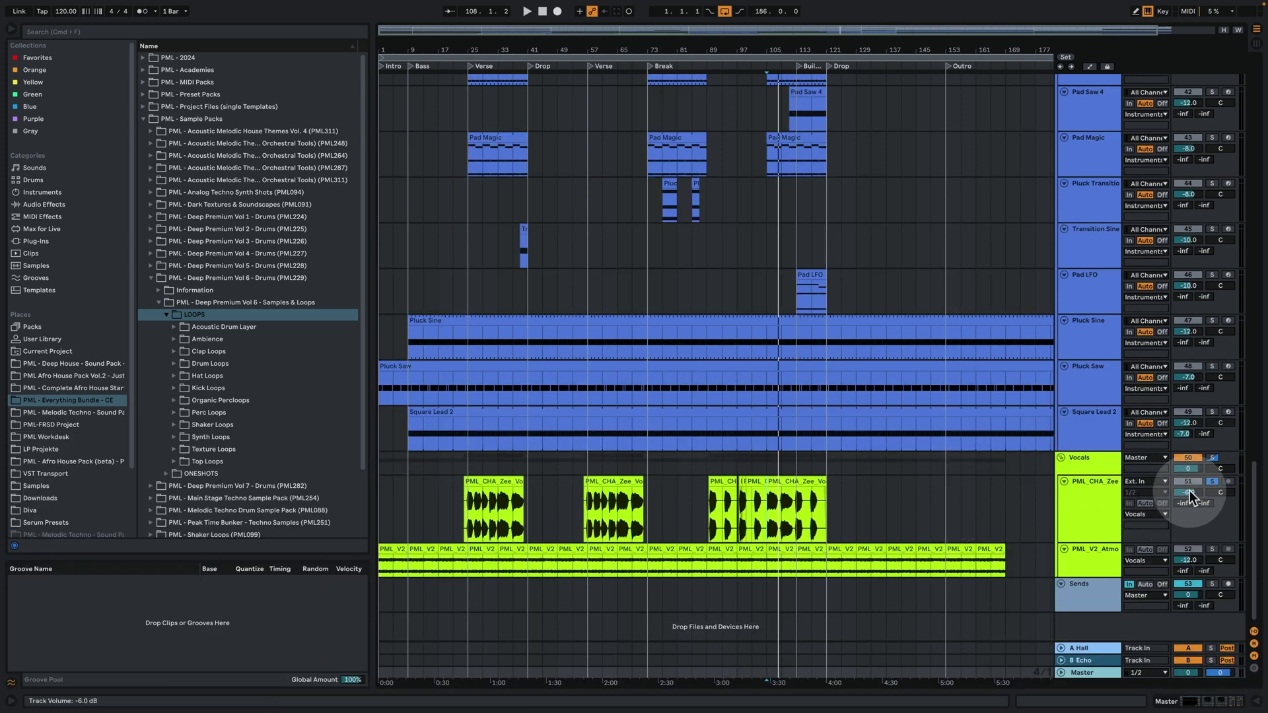
# Select the Drums group and play the soloed drums near the start of the Drop
pyautogui.moveTo(708, 51); pyautogui.dragTo(707, 39)
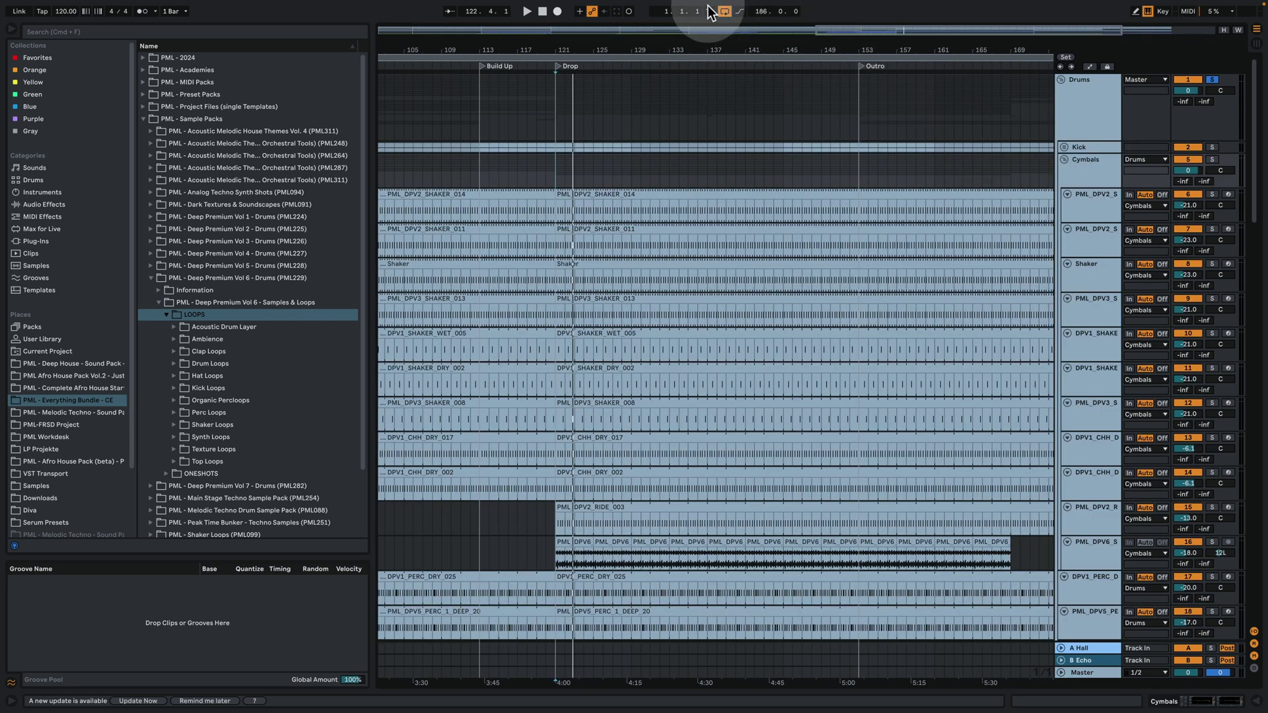
pyautogui.moveTo(691, 51); pyautogui.dragTo(648, 51)
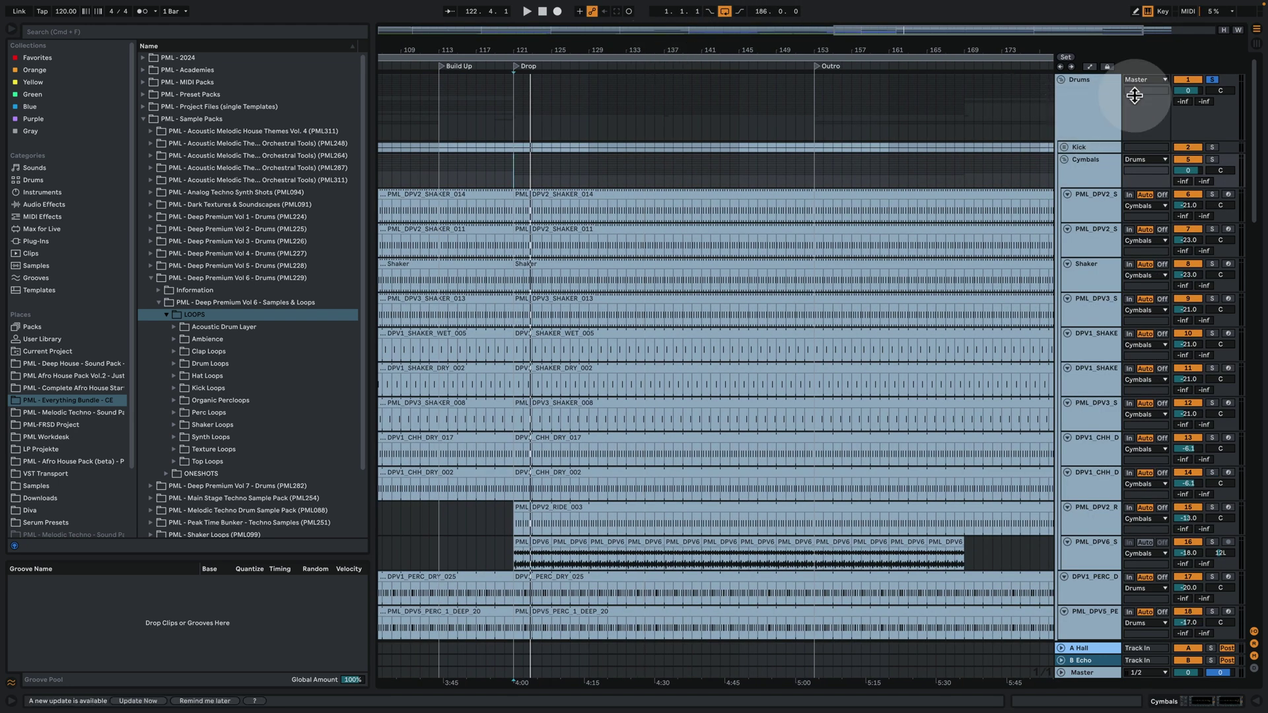
pyautogui.click(1096, 97)
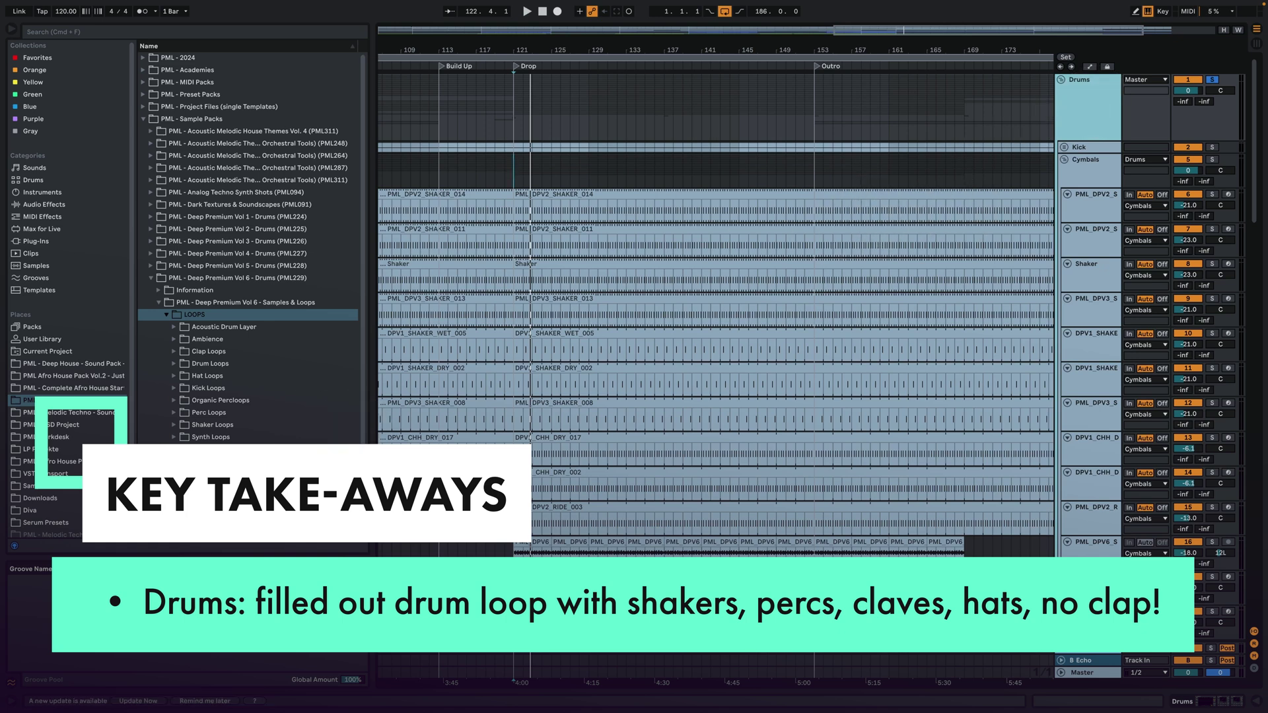
pyautogui.press('space')
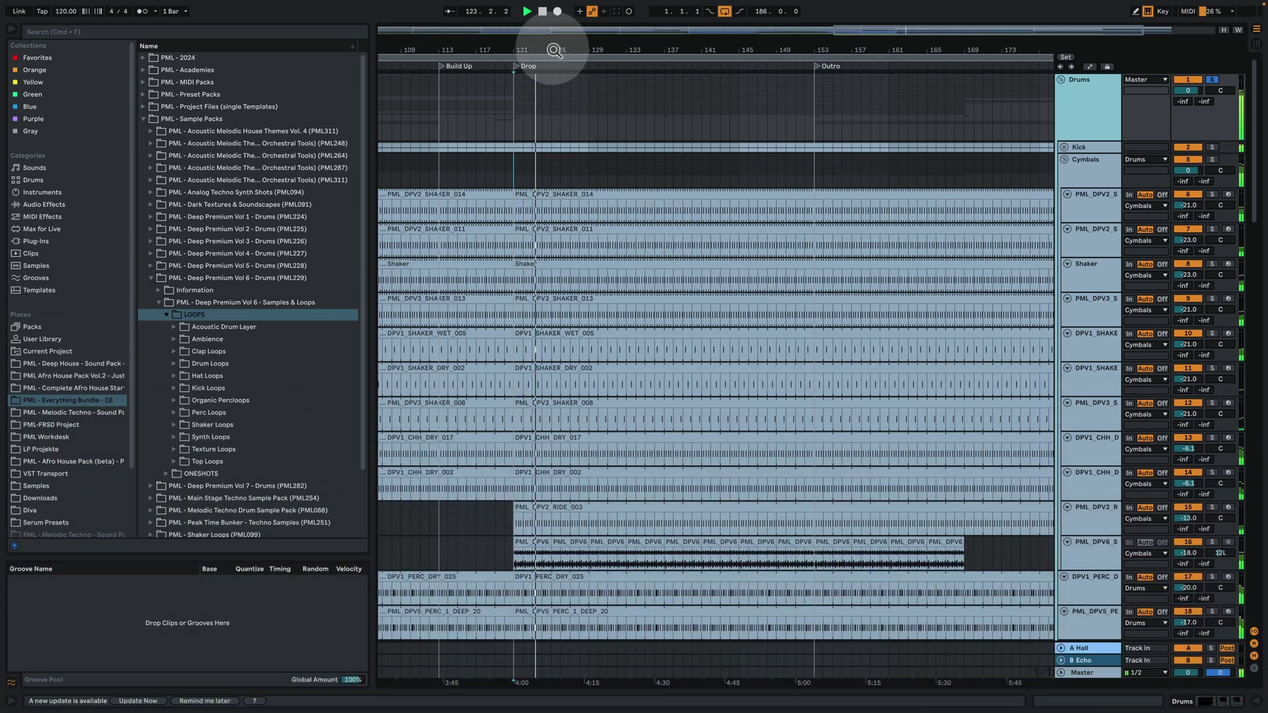
pyautogui.press('space')
# Narrow the browser slightly and look over the shaker, hat, ride and percussion clips at the start of the Drop
pyautogui.scroll(3, 478, 329)
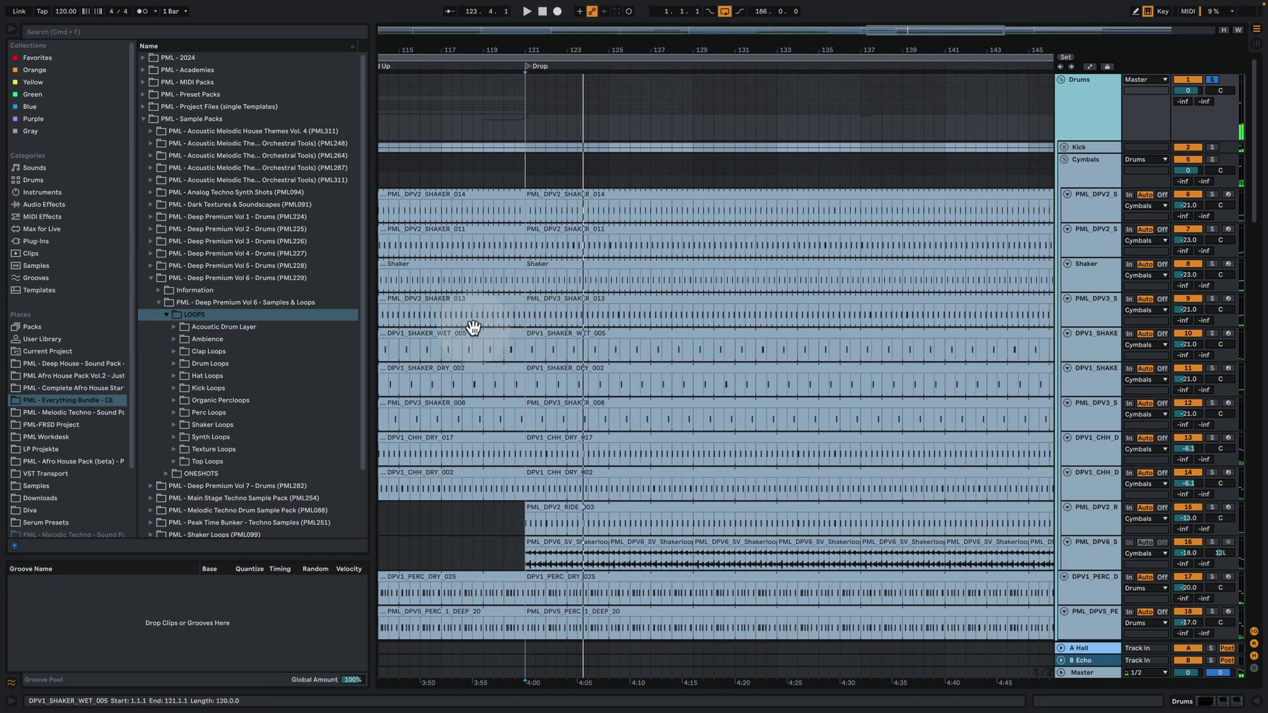
pyautogui.moveTo(373, 323); pyautogui.dragTo(355, 322)
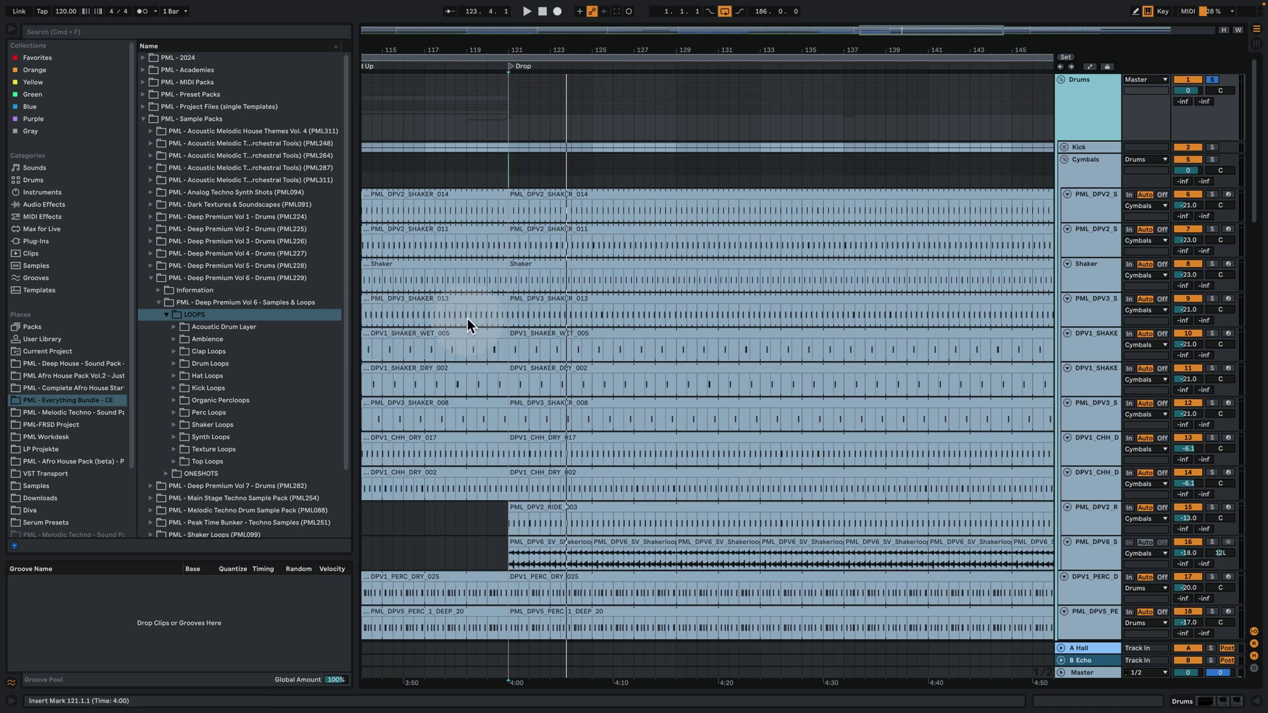
pyautogui.scroll(3, 566, 48)
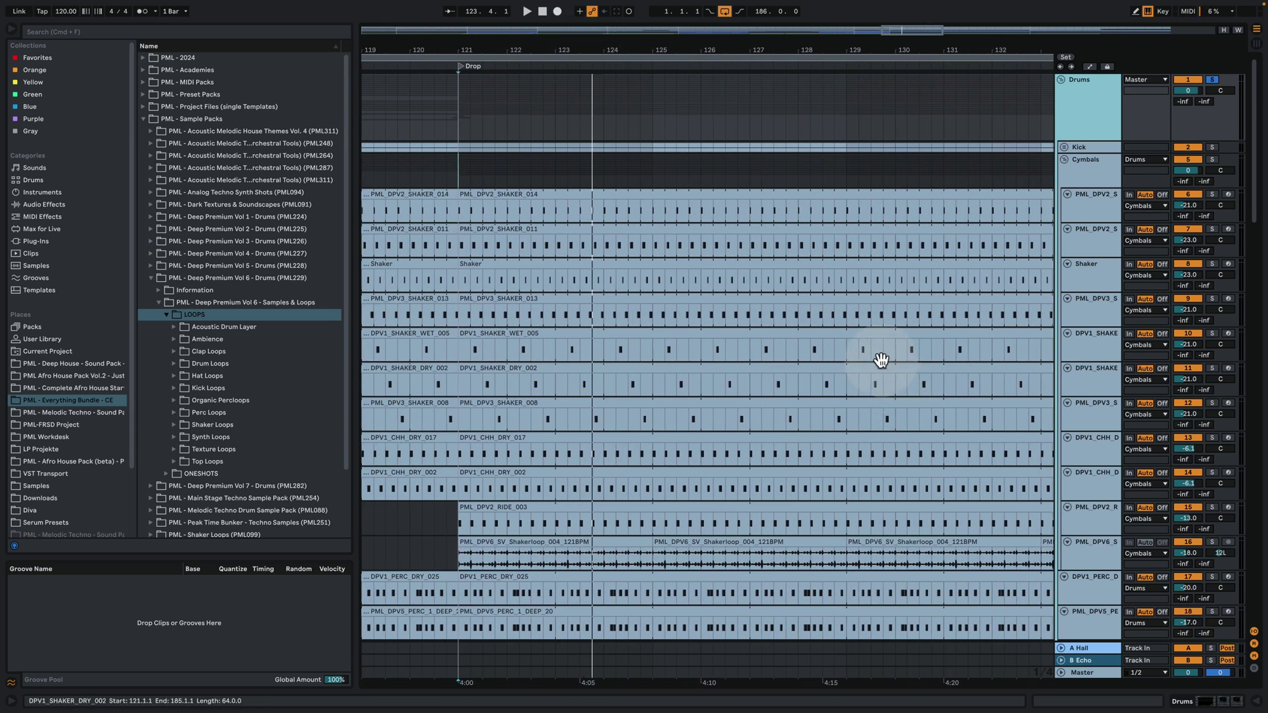
pyautogui.scroll(-10, 832, 361)
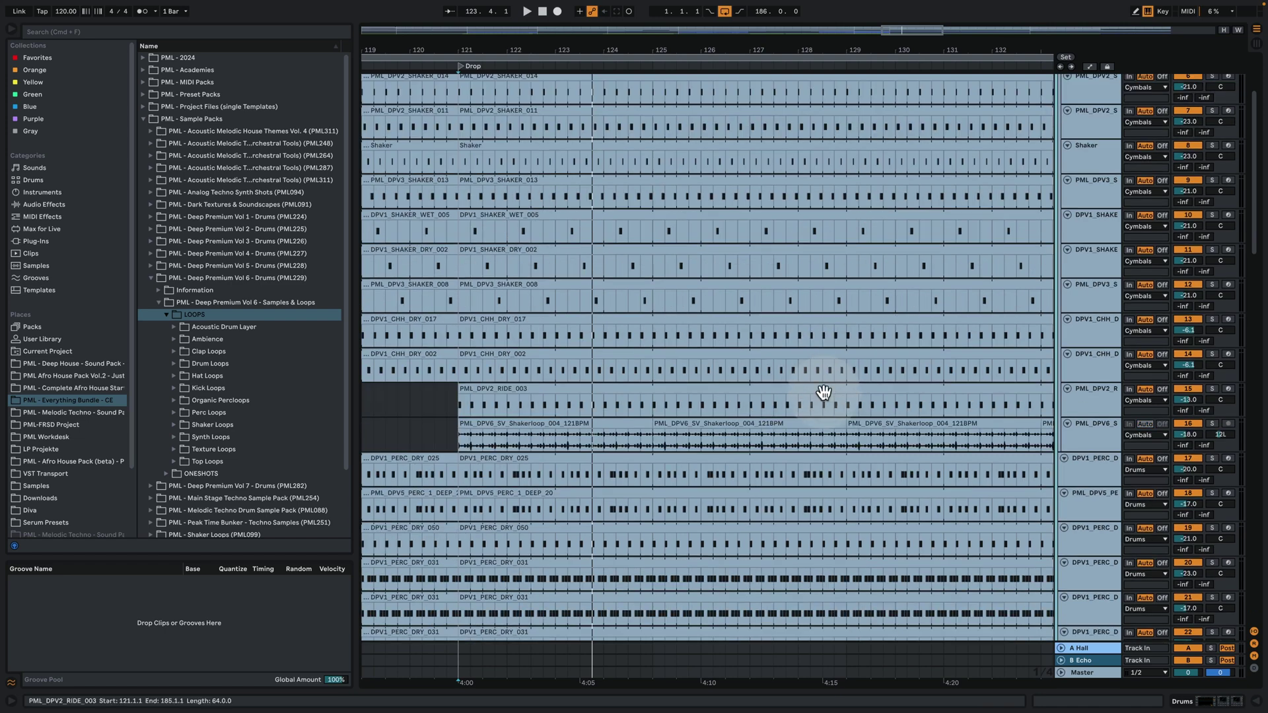
pyautogui.scroll(-15, 799, 465)
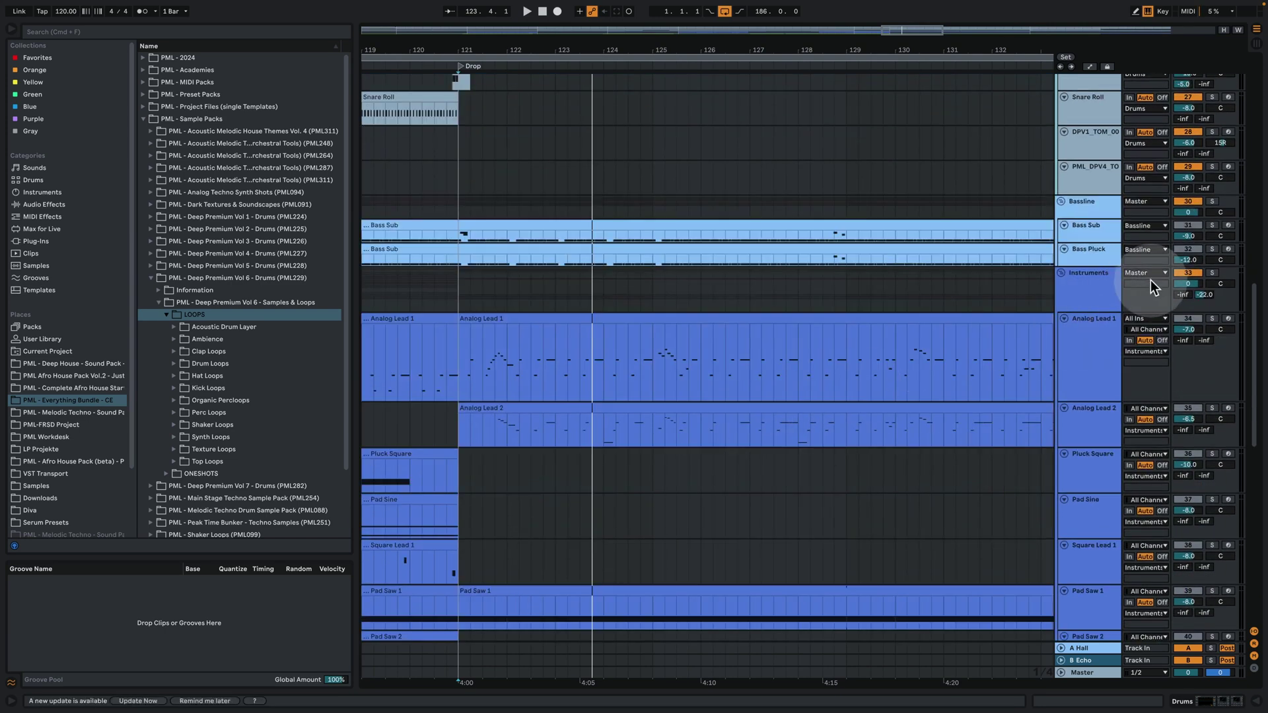
# Solo the Instruments group and play the analog leads from bar 121.3 in the Drop
pyautogui.click(1212, 273)
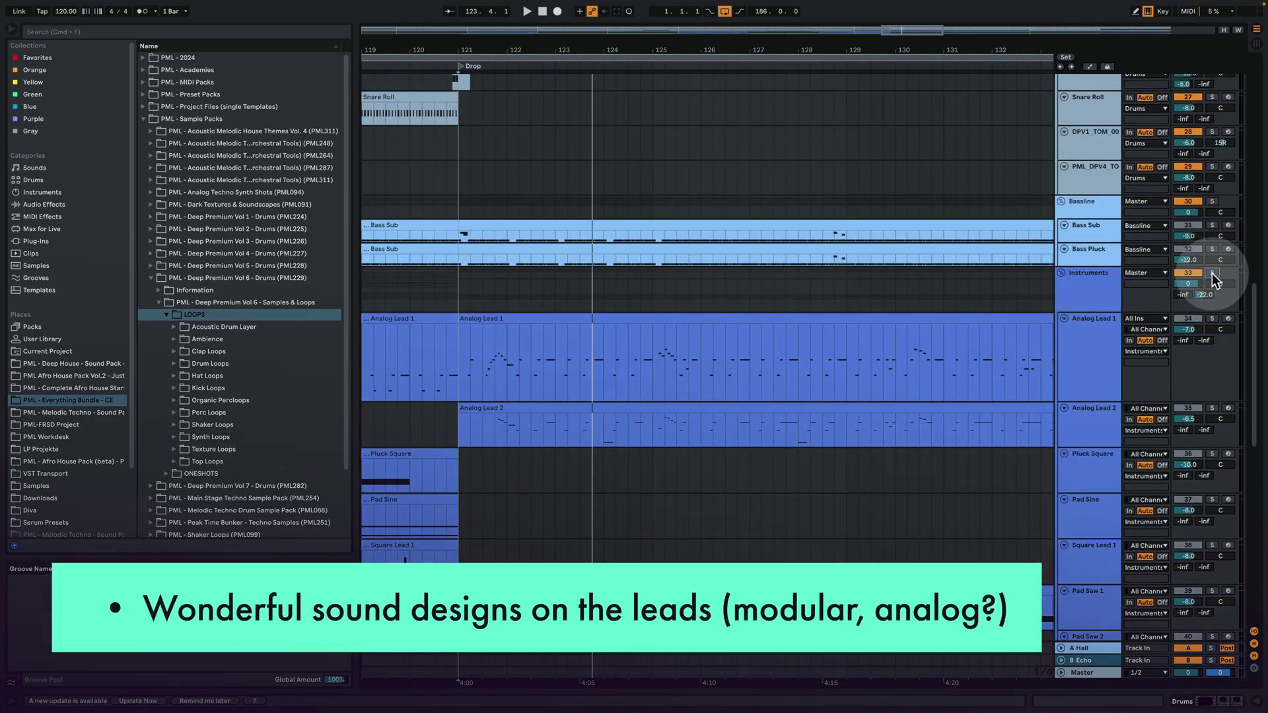
pyautogui.click(470, 357)
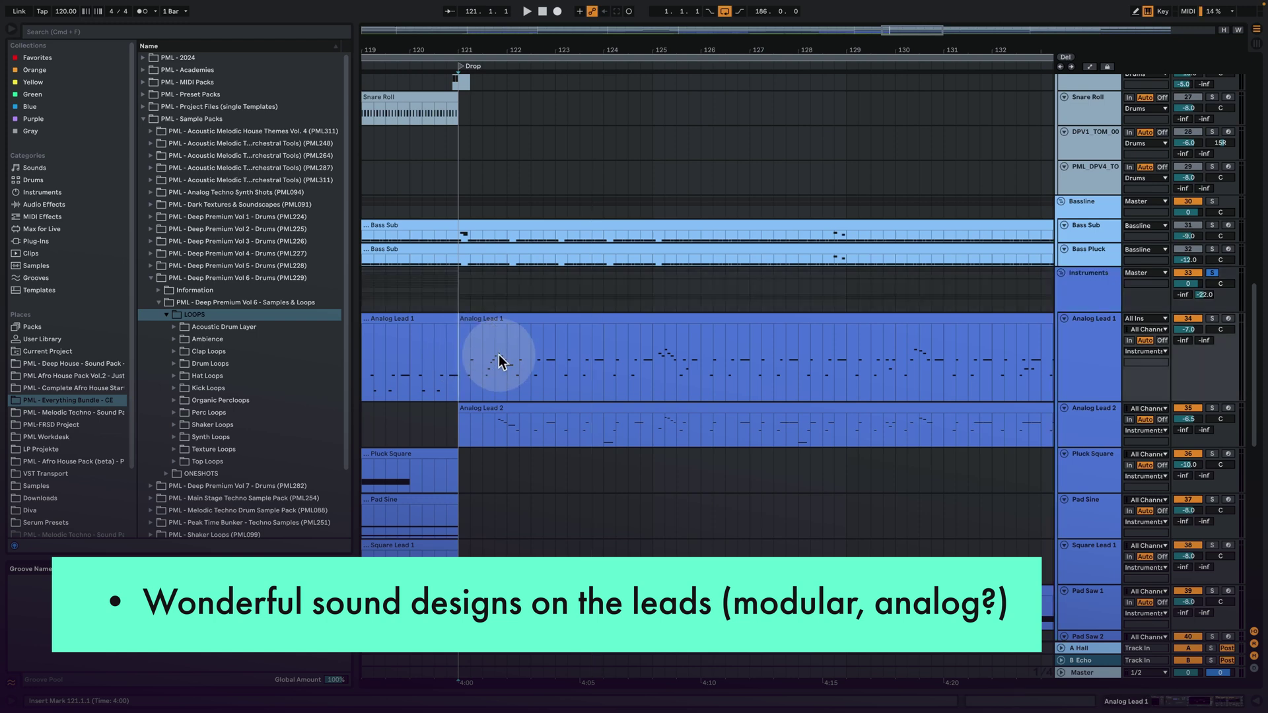
pyautogui.press('+')
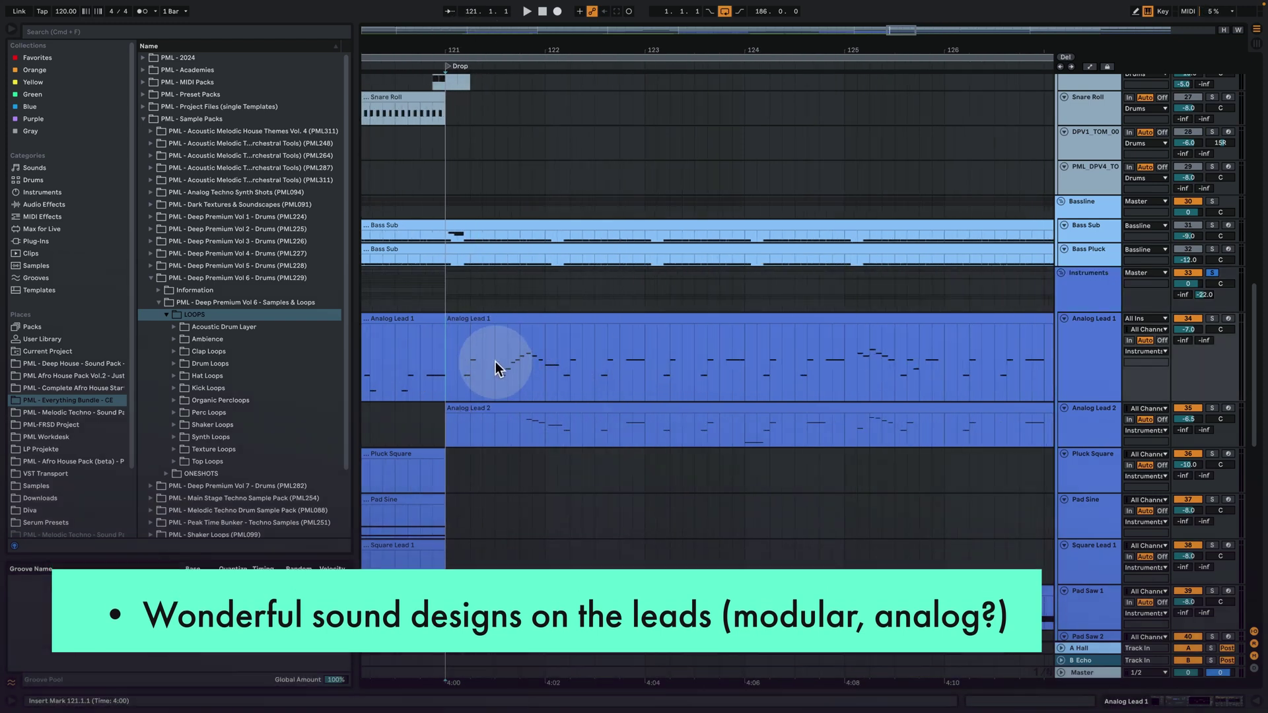
pyautogui.click(517, 371)
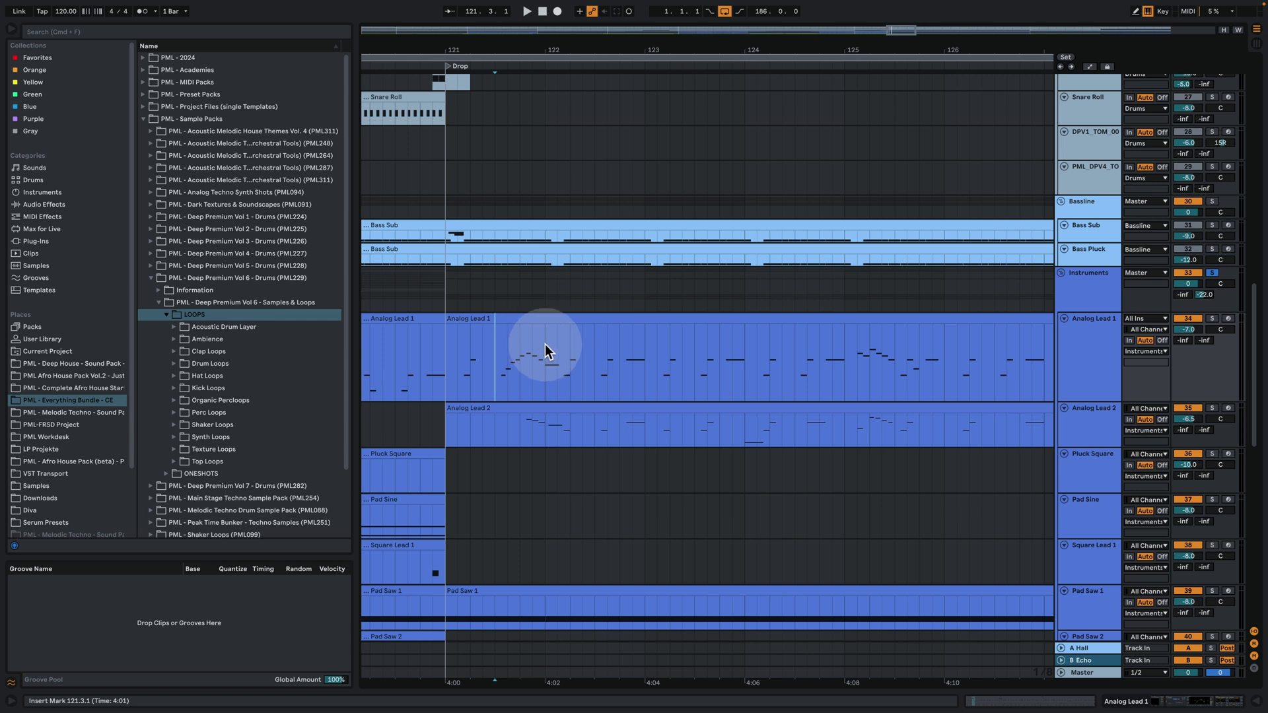
pyautogui.press('space')
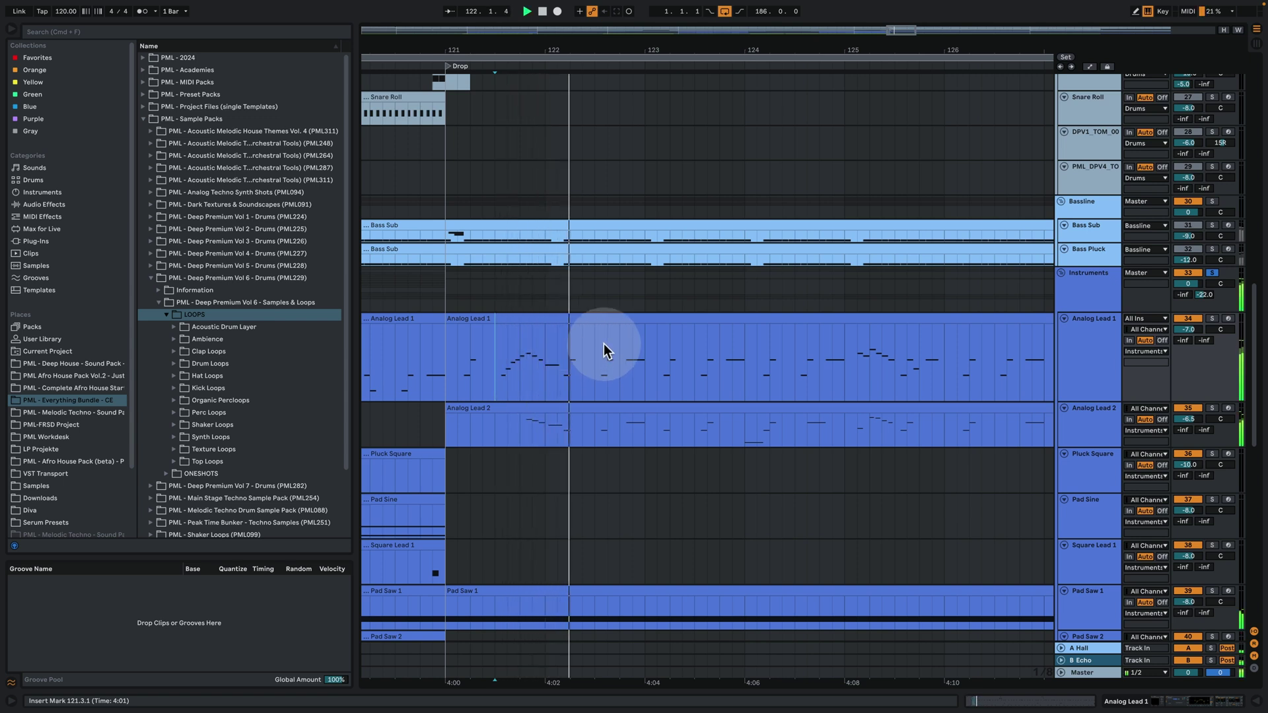
# Play the soloed Bassline and Instruments groups together from bar 120.4, just before the Drop
pyautogui.moveTo(524, 42); pyautogui.dragTo(548, 76)
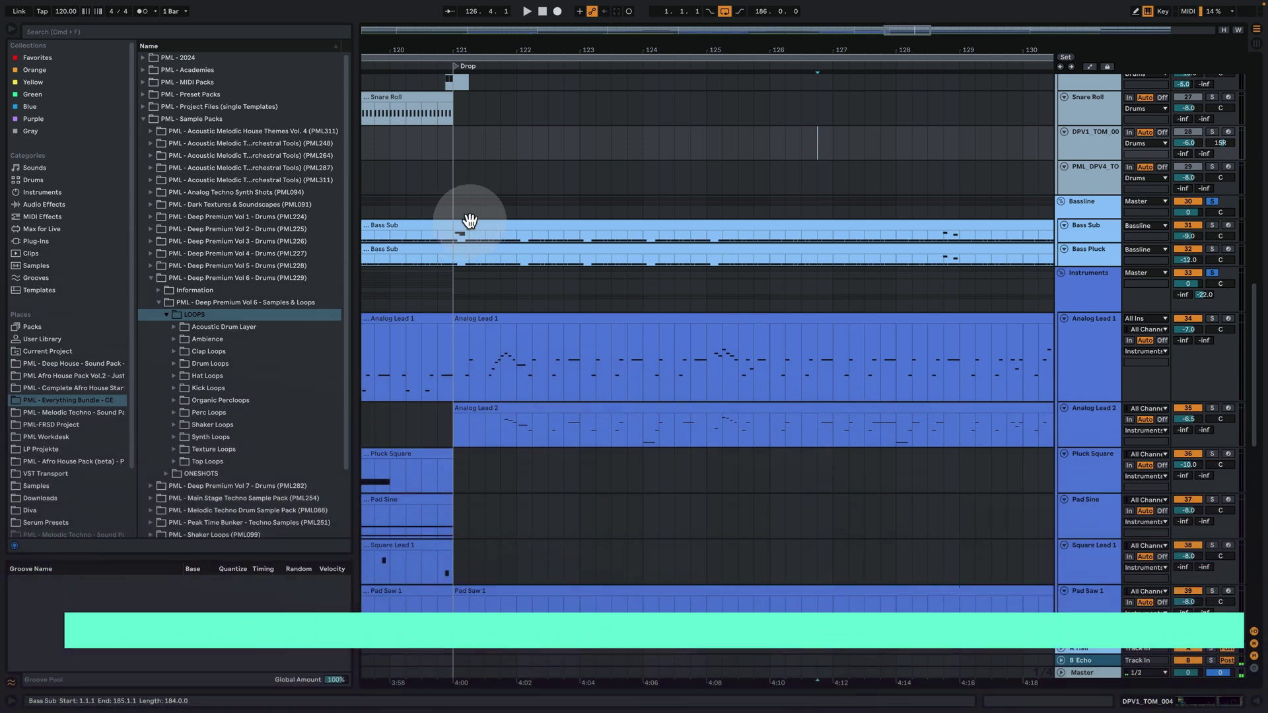
pyautogui.click(446, 234)
pyautogui.click(436, 234)
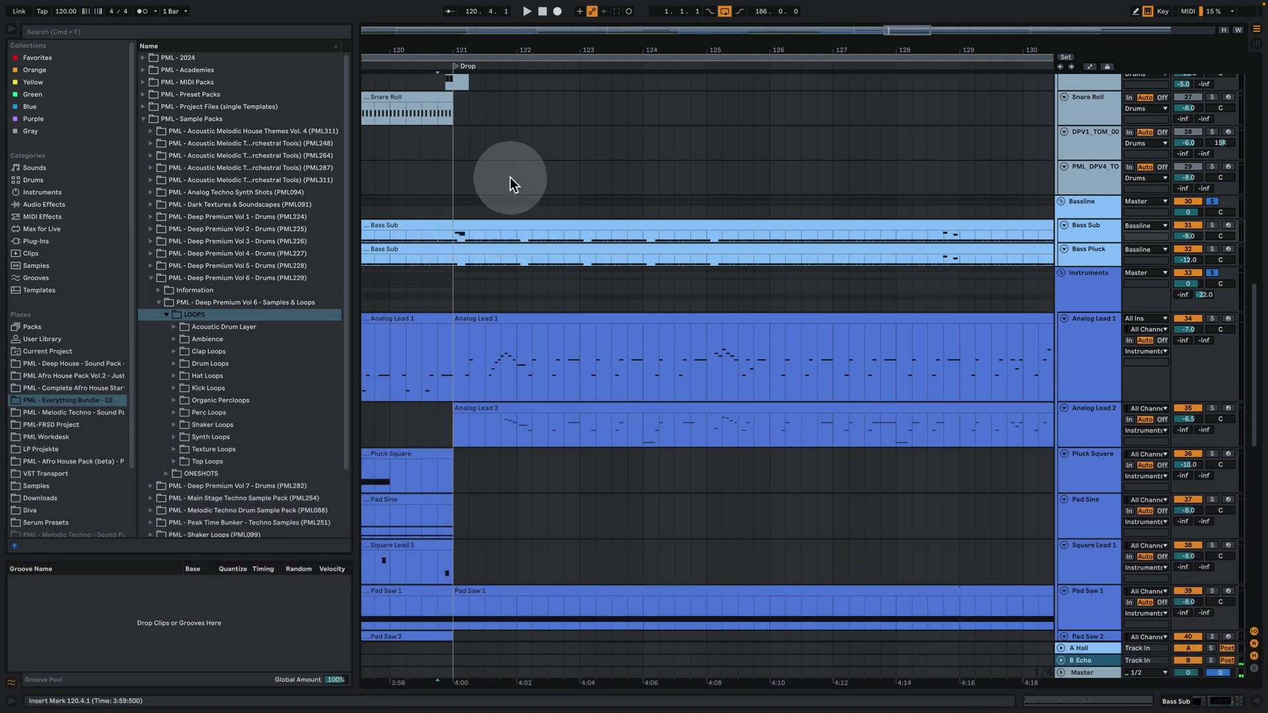
pyautogui.press('space')
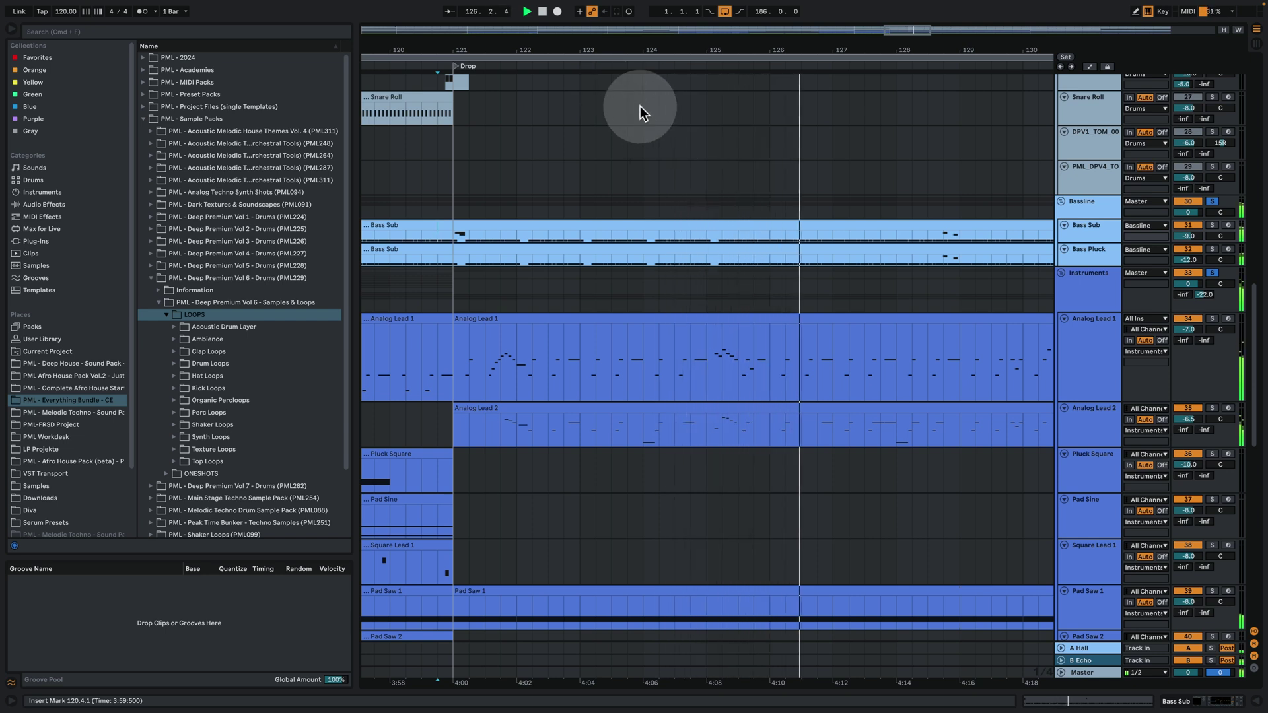
pyautogui.press('space')
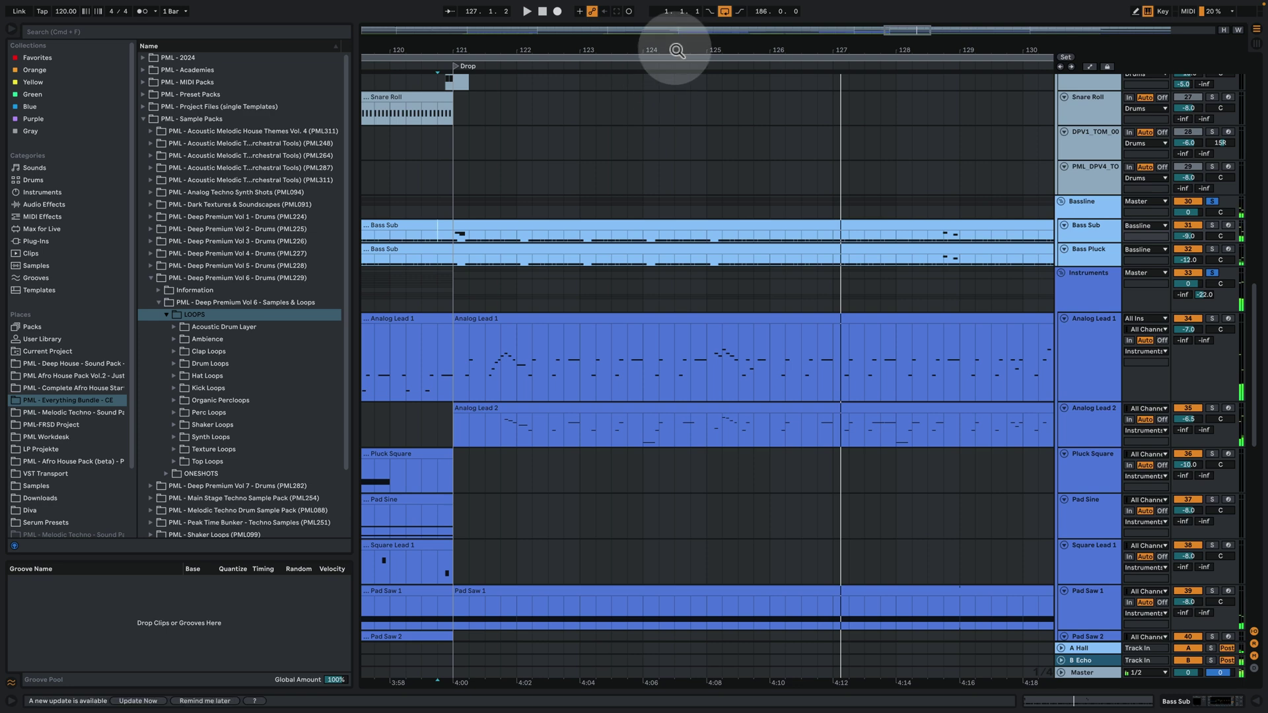
# Solo the Pad LFO track, play its Build Up clip from bar 118, and place the insert marker at bar 119
pyautogui.moveTo(677, 51); pyautogui.dragTo(630, 354)
pyautogui.scroll(-3, 630, 354)
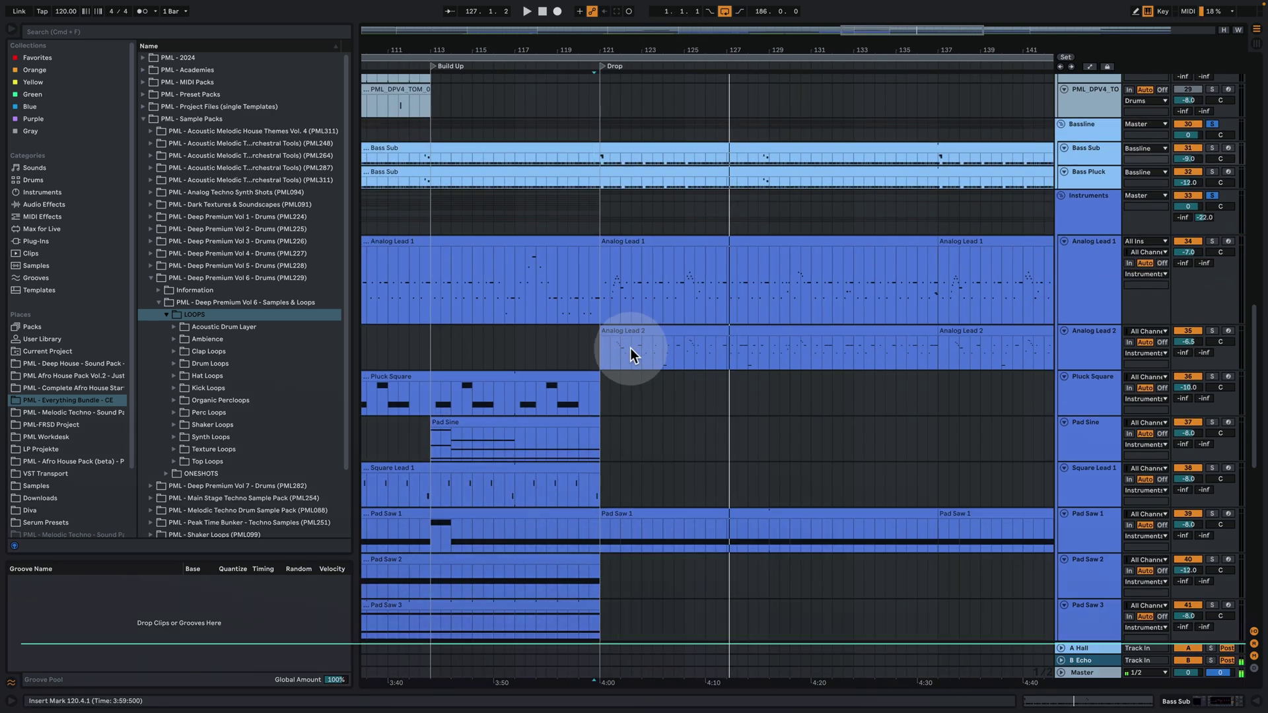
pyautogui.scroll(-10, 630, 347)
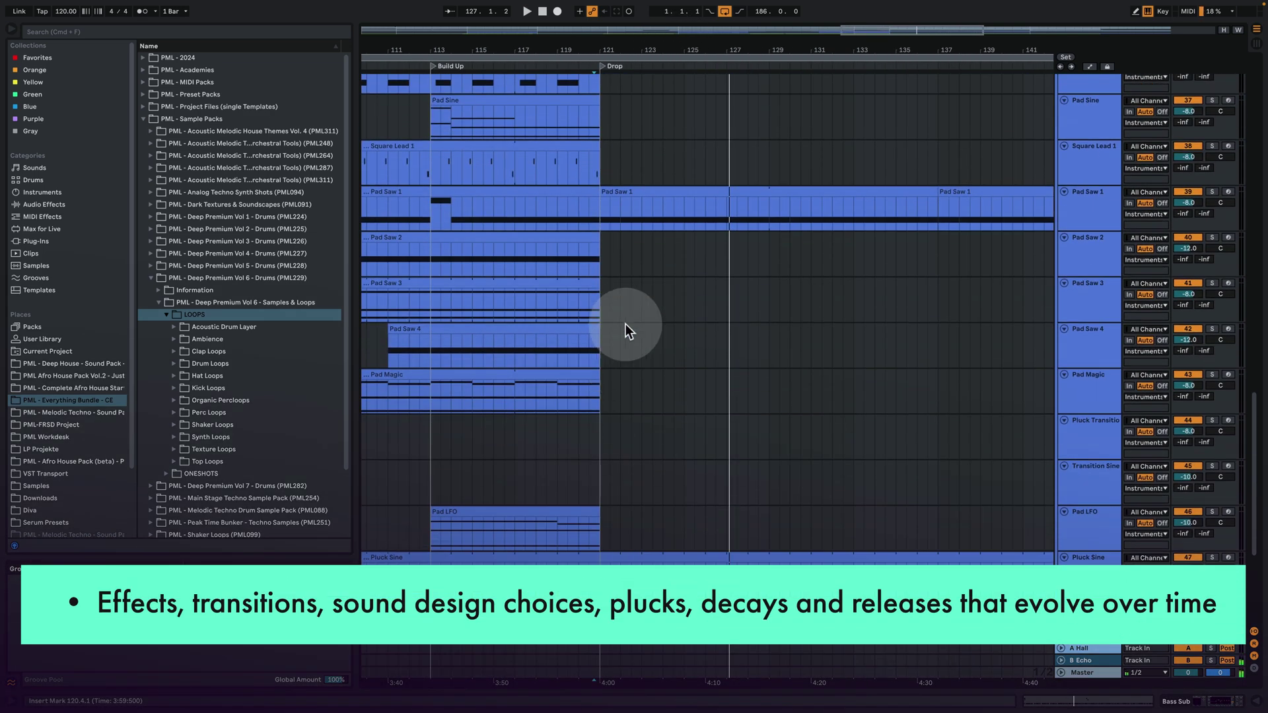
pyautogui.moveTo(597, 41); pyautogui.dragTo(565, 526)
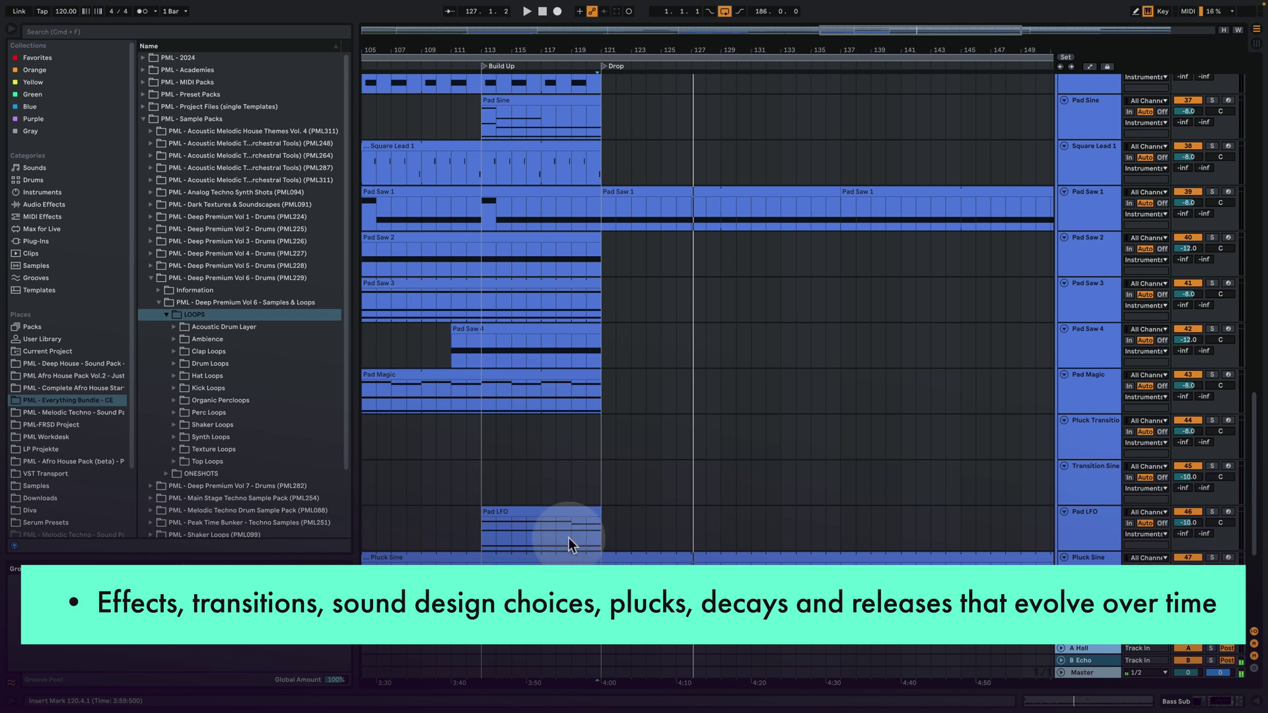
pyautogui.click(571, 532)
pyautogui.click(1212, 512)
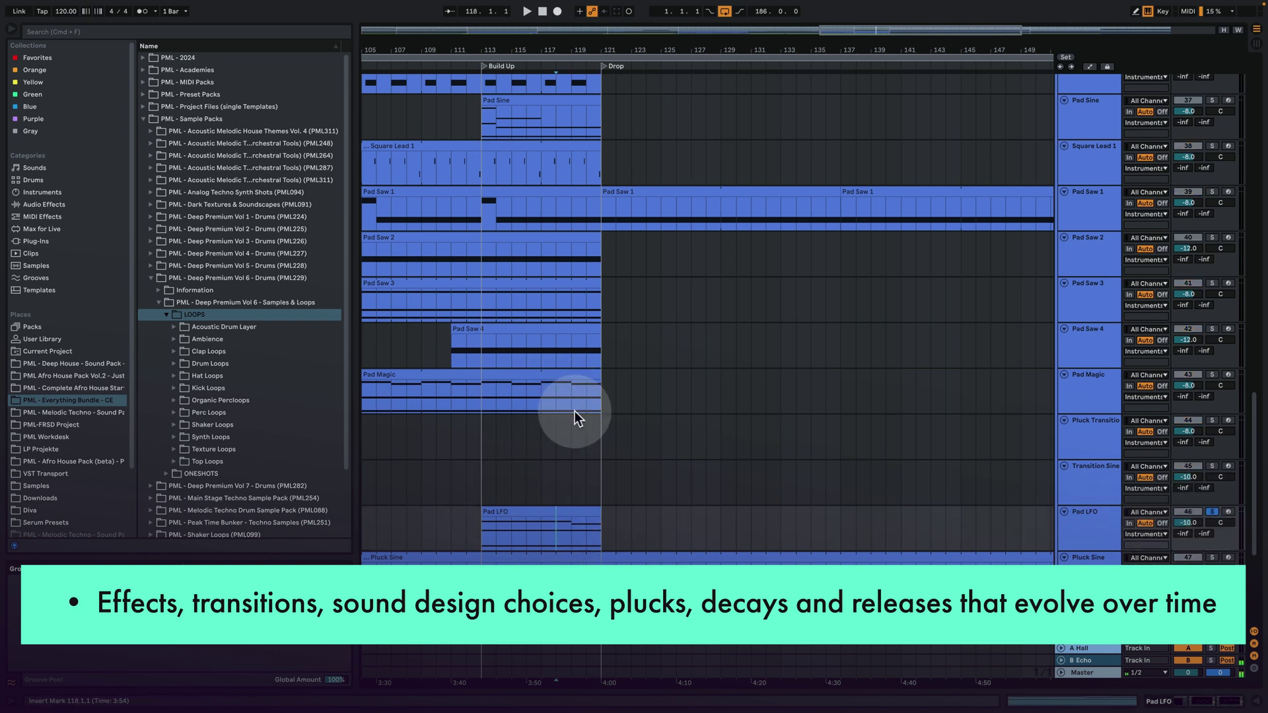
pyautogui.press('space')
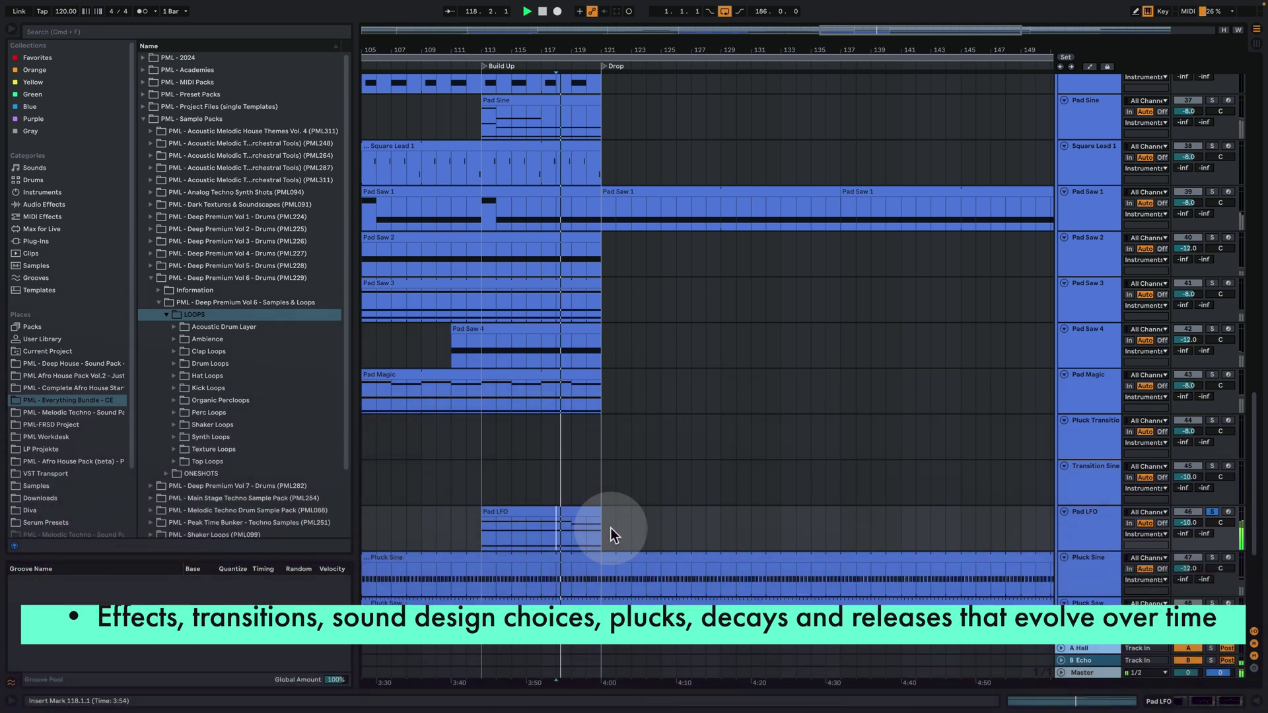
pyautogui.click(579, 527)
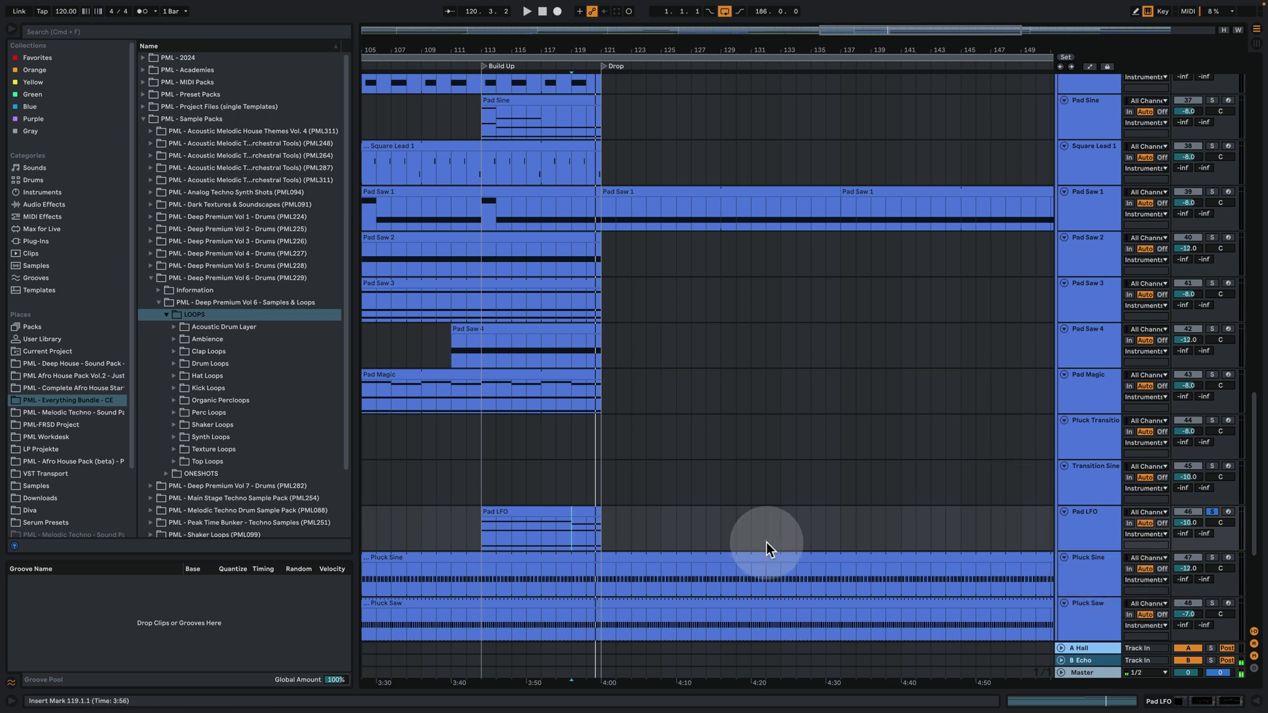
# Look over the pad, pluck, analog lead and vocal clips around the Break, Build Up and Drop sections
pyautogui.click(589, 539)
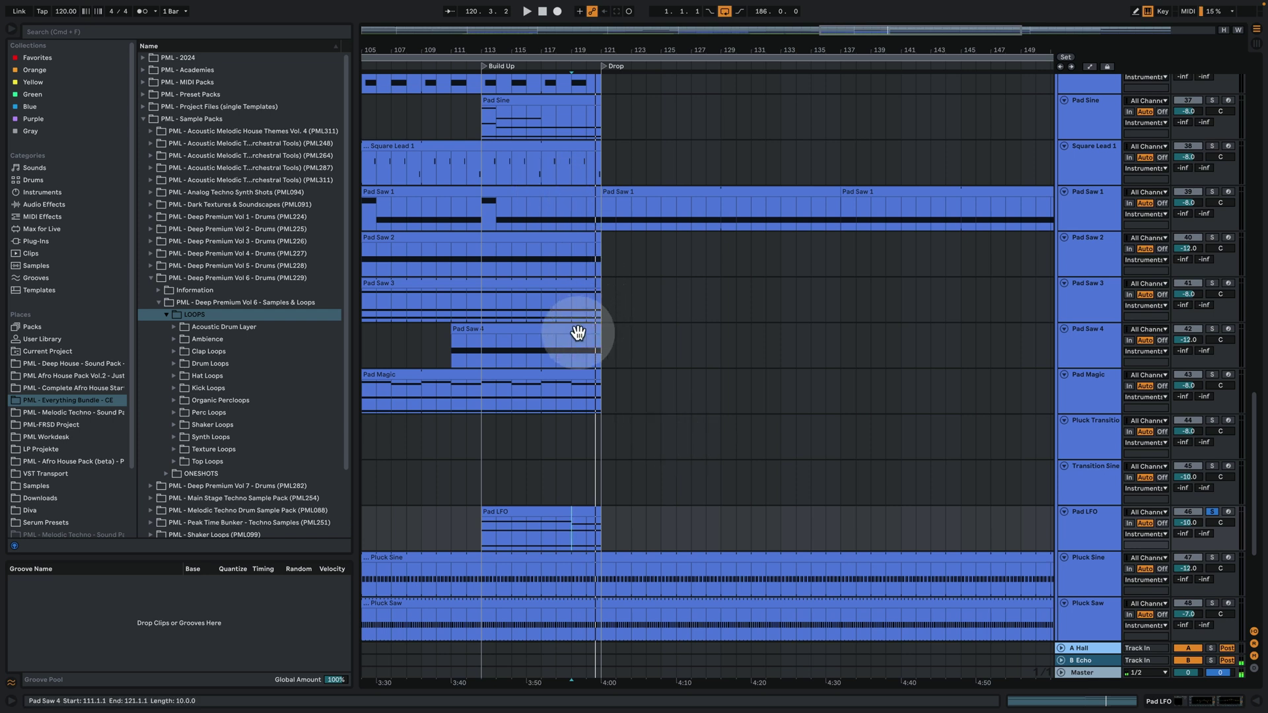
pyautogui.scroll(-1, 579, 334)
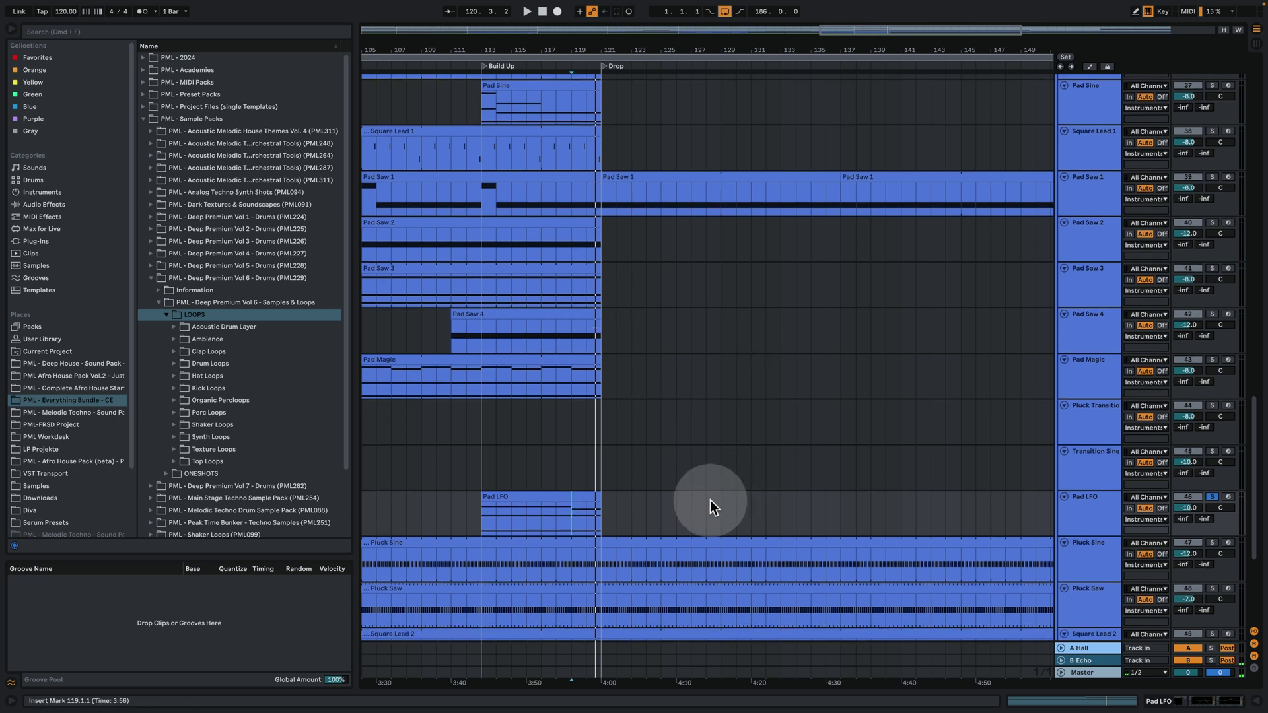
pyautogui.moveTo(640, 48); pyautogui.dragTo(735, 28)
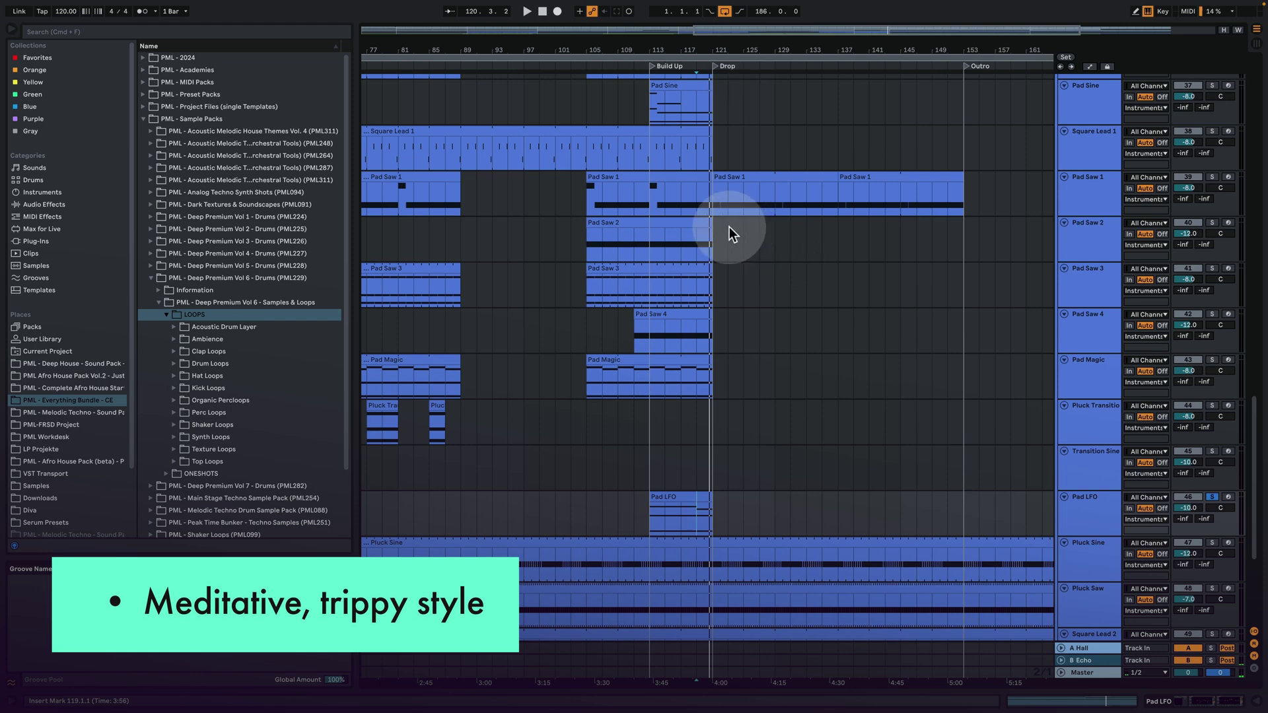
pyautogui.scroll(-8, 760, 288)
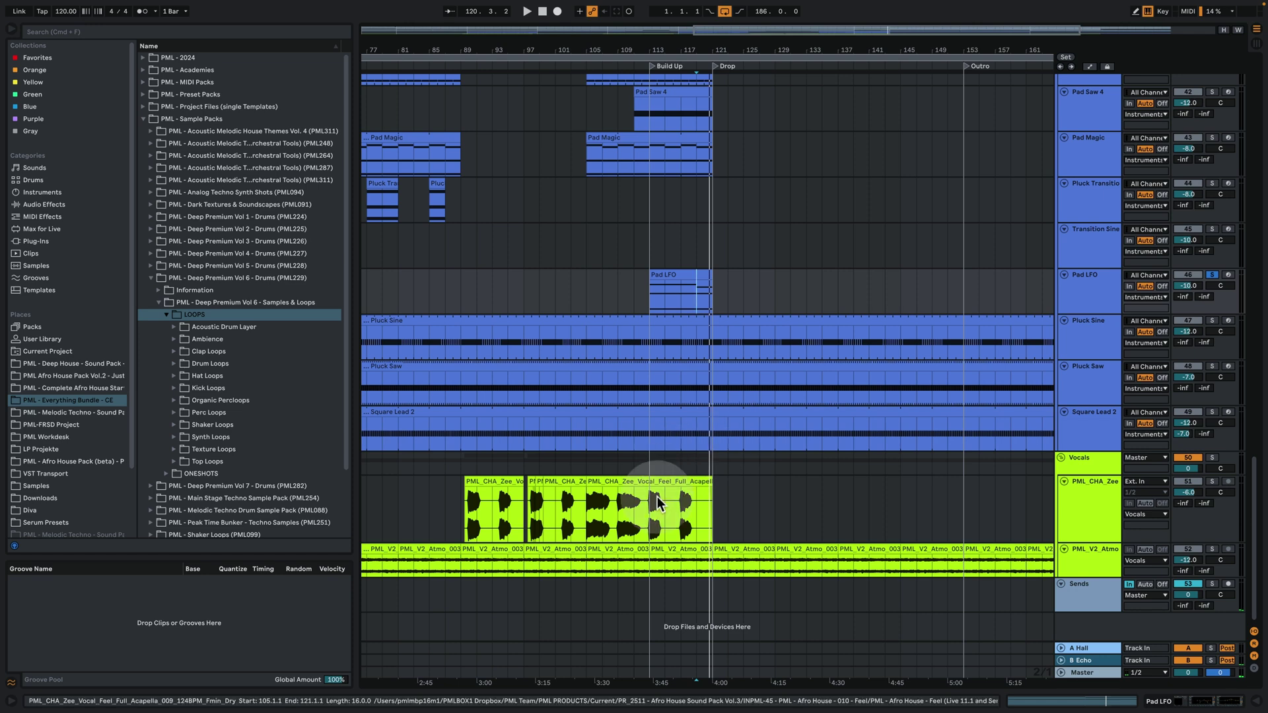
pyautogui.scroll(5, 719, 488)
pyautogui.scroll(10, 726, 471)
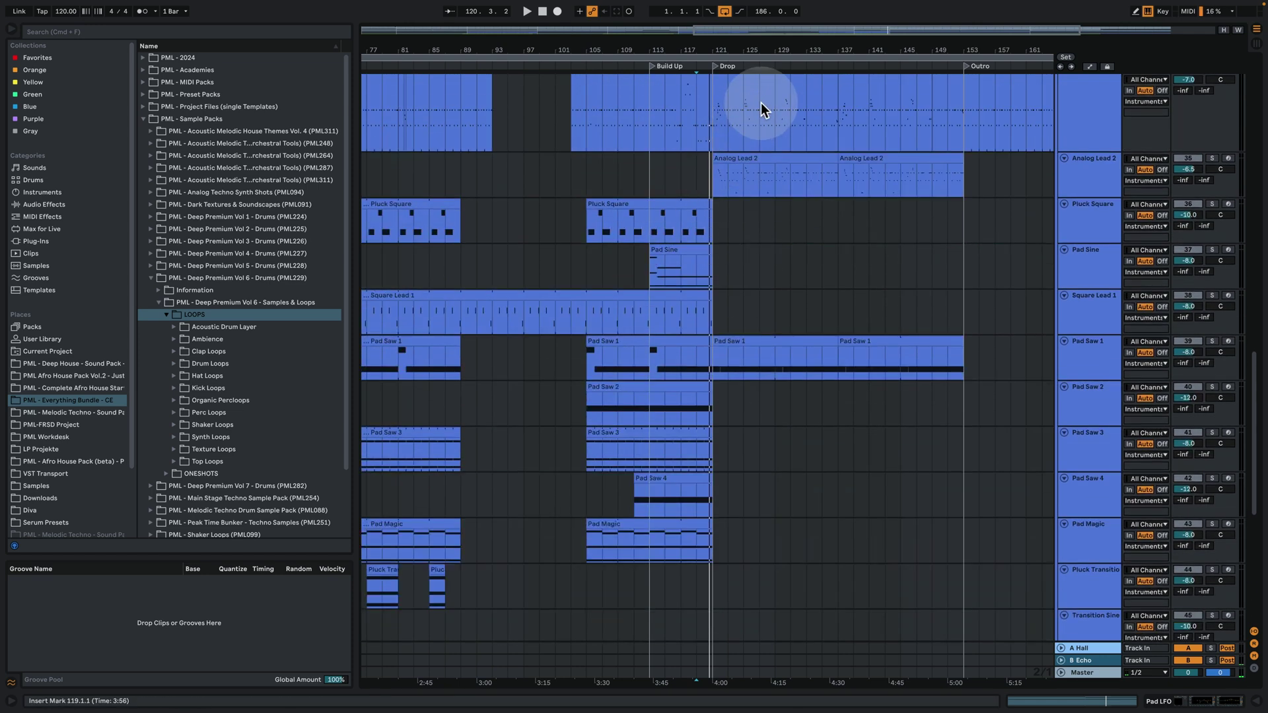
pyautogui.moveTo(778, 45); pyautogui.dragTo(776, 116)
pyautogui.scroll(3, 779, 158)
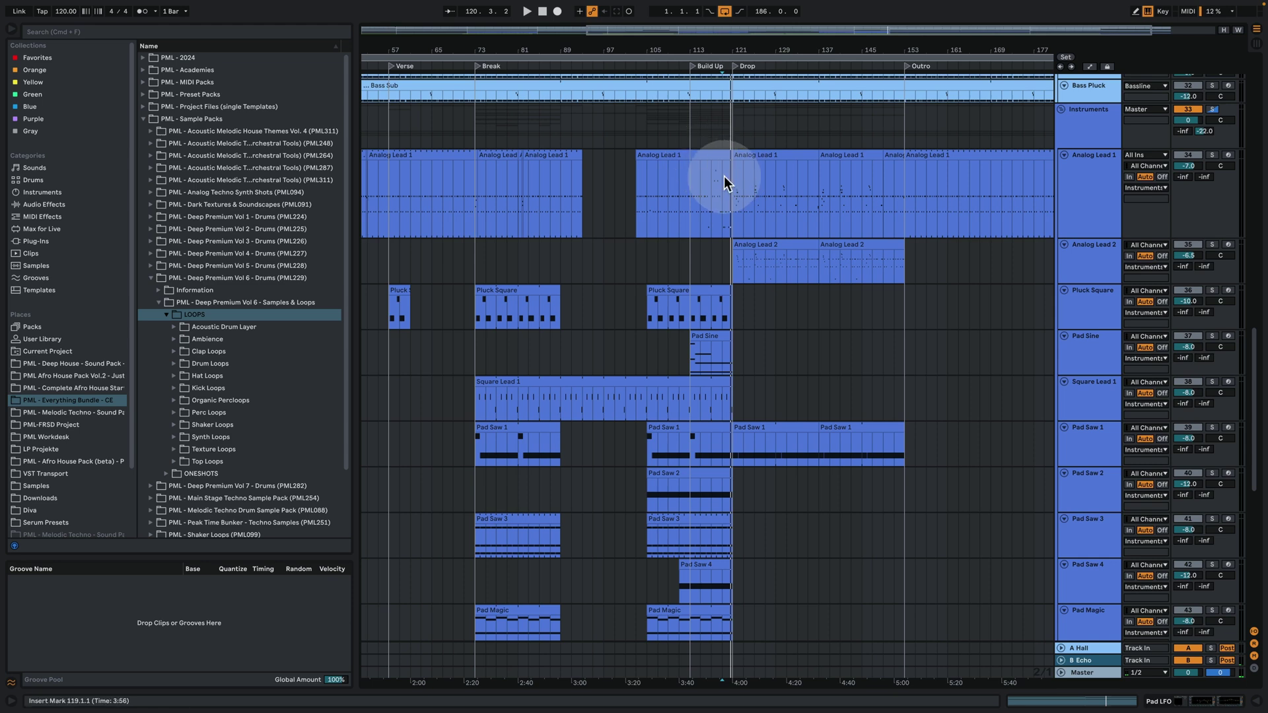
pyautogui.scroll(-8, 741, 190)
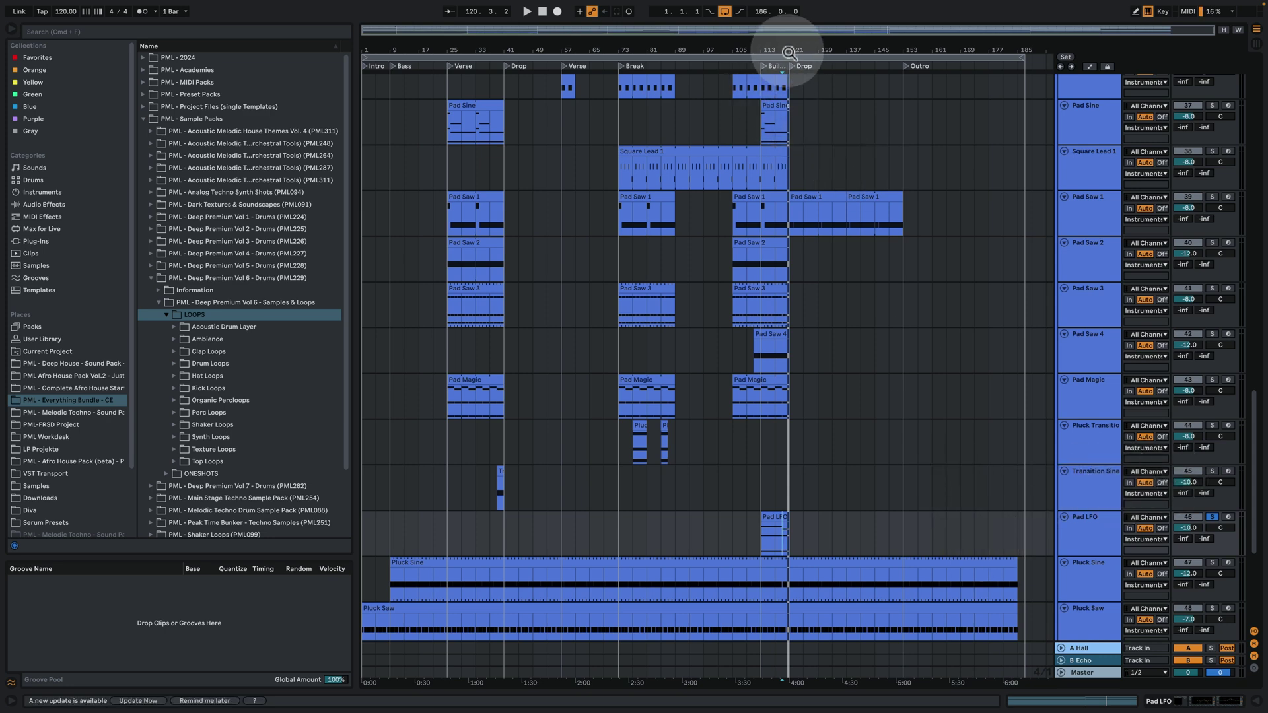
# Examine the pad clips and the pitched vocal clips leading from the Build Up into the Drop
pyautogui.moveTo(787, 51); pyautogui.dragTo(679, 51)
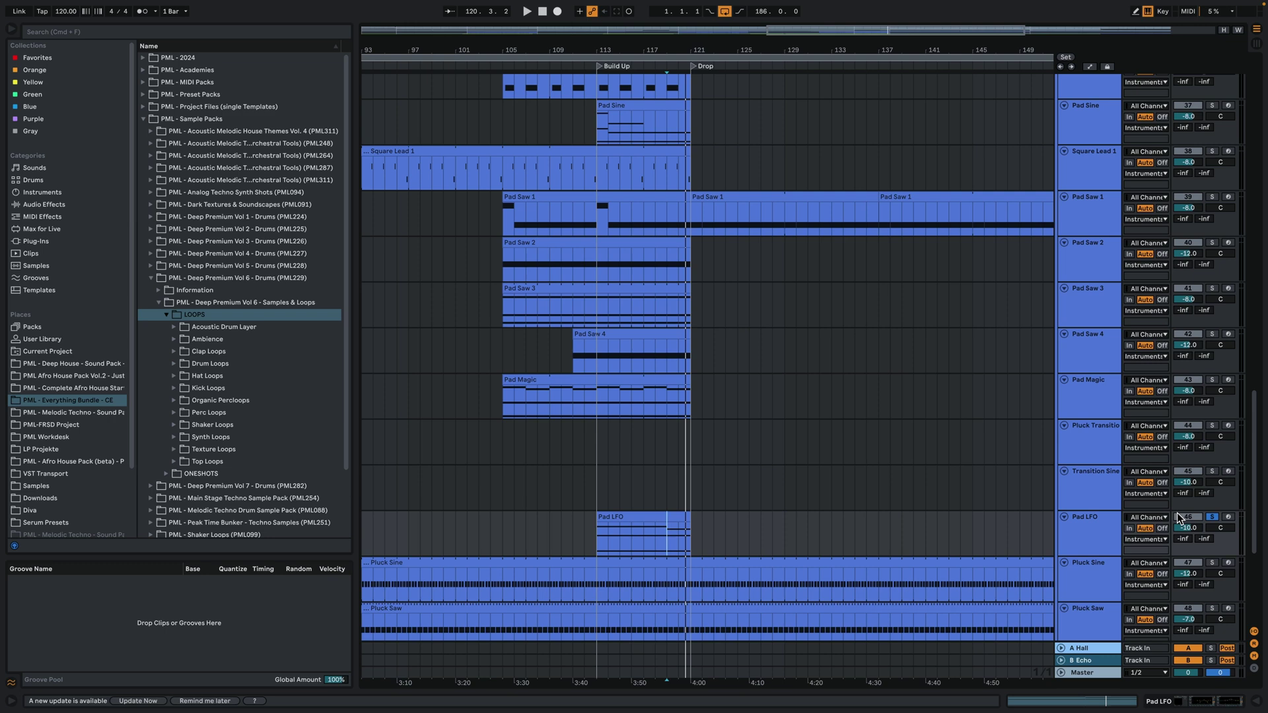
pyautogui.moveTo(671, 47); pyautogui.dragTo(671, 83)
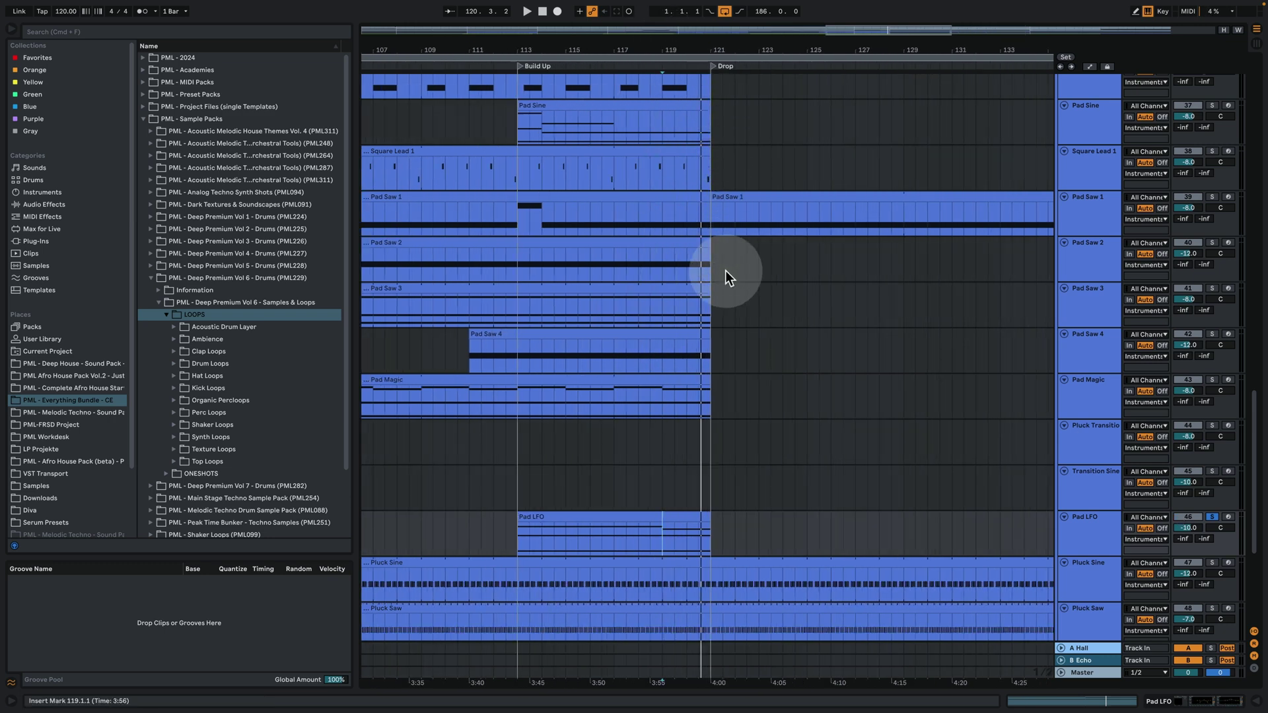
pyautogui.click(736, 347)
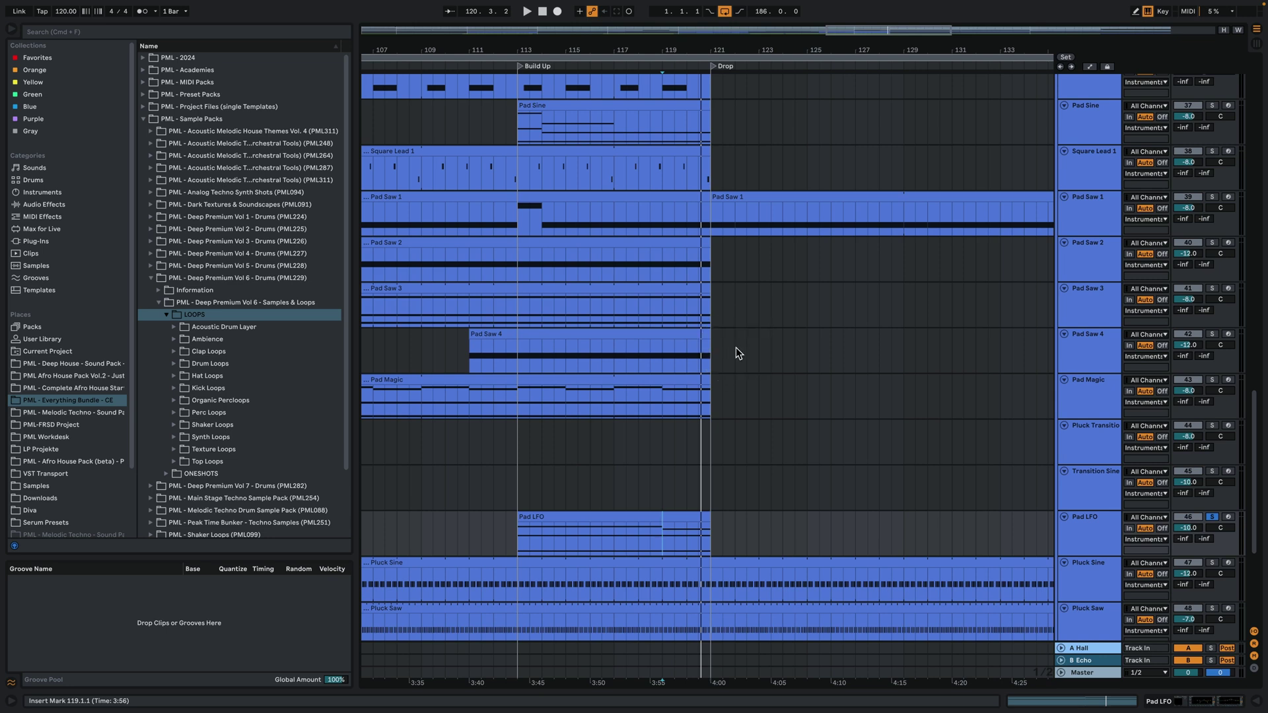
pyautogui.click(728, 348)
pyautogui.scroll(-5, 938, 389)
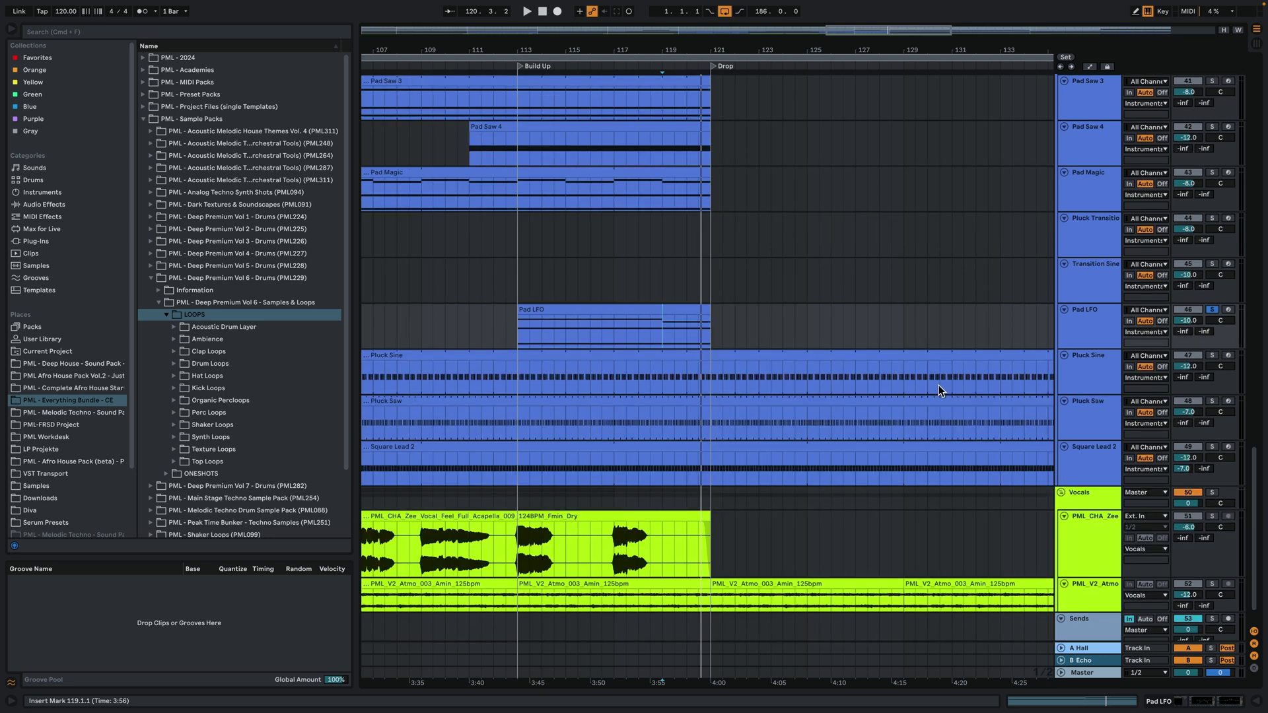
pyautogui.click(776, 545)
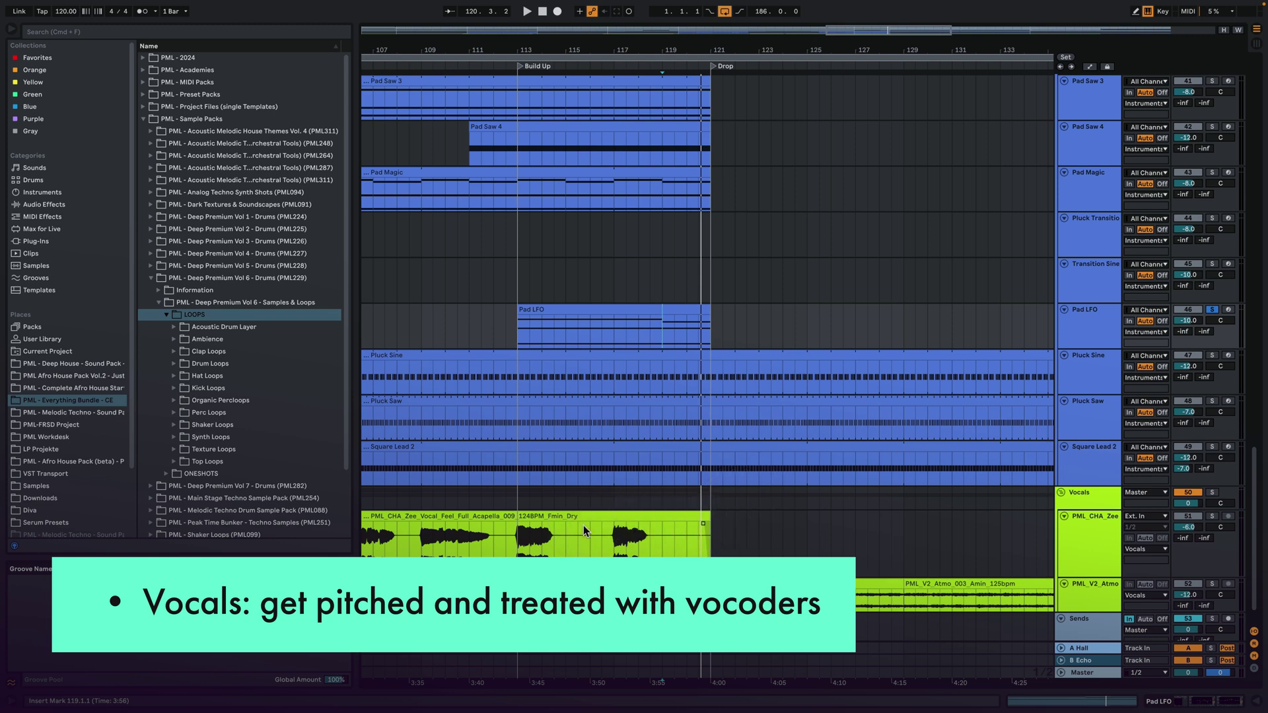
pyautogui.click(803, 444)
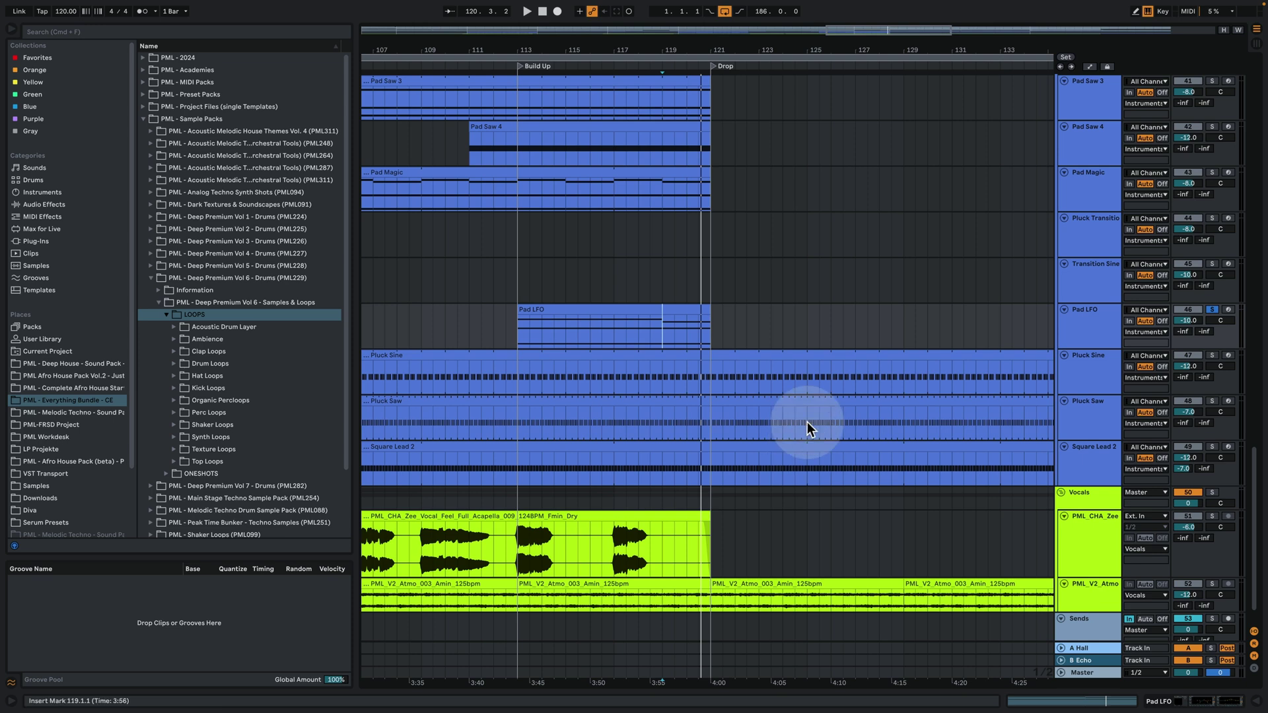
# Unsolo the Pad LFO track
pyautogui.click(1214, 309)
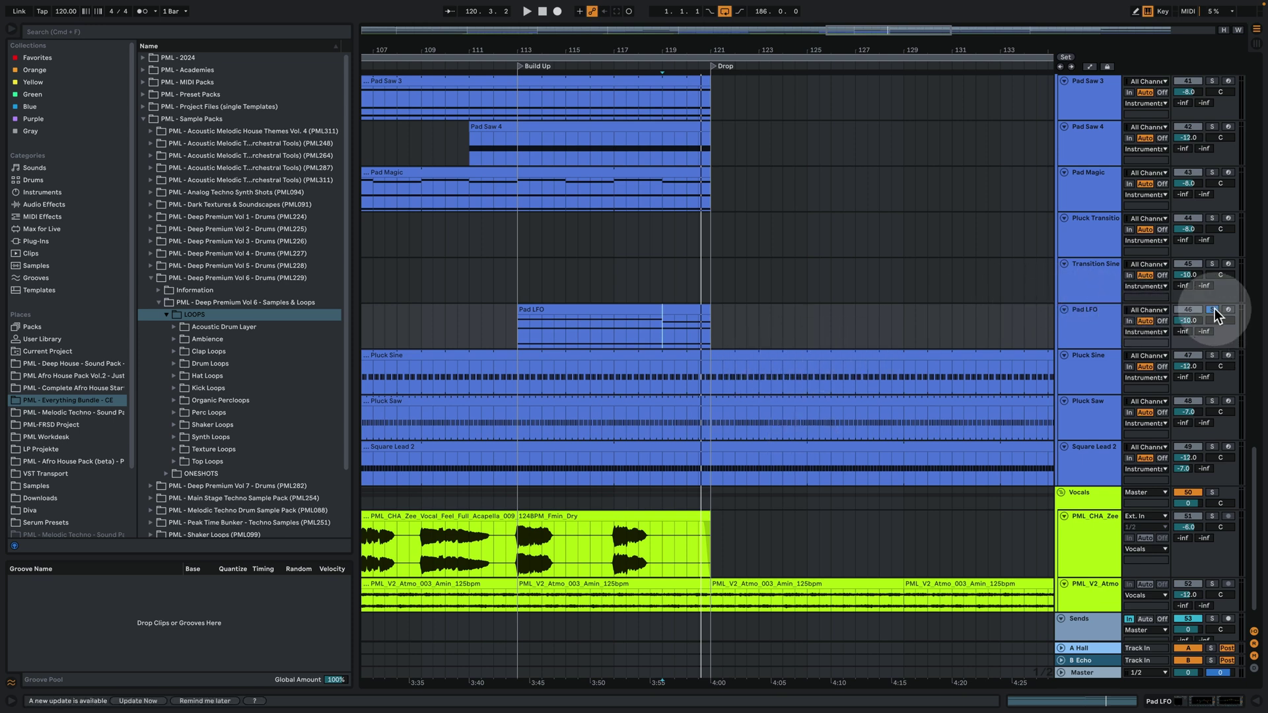
pyautogui.click(739, 42)
pyautogui.moveTo(739, 42); pyautogui.dragTo(736, 48)
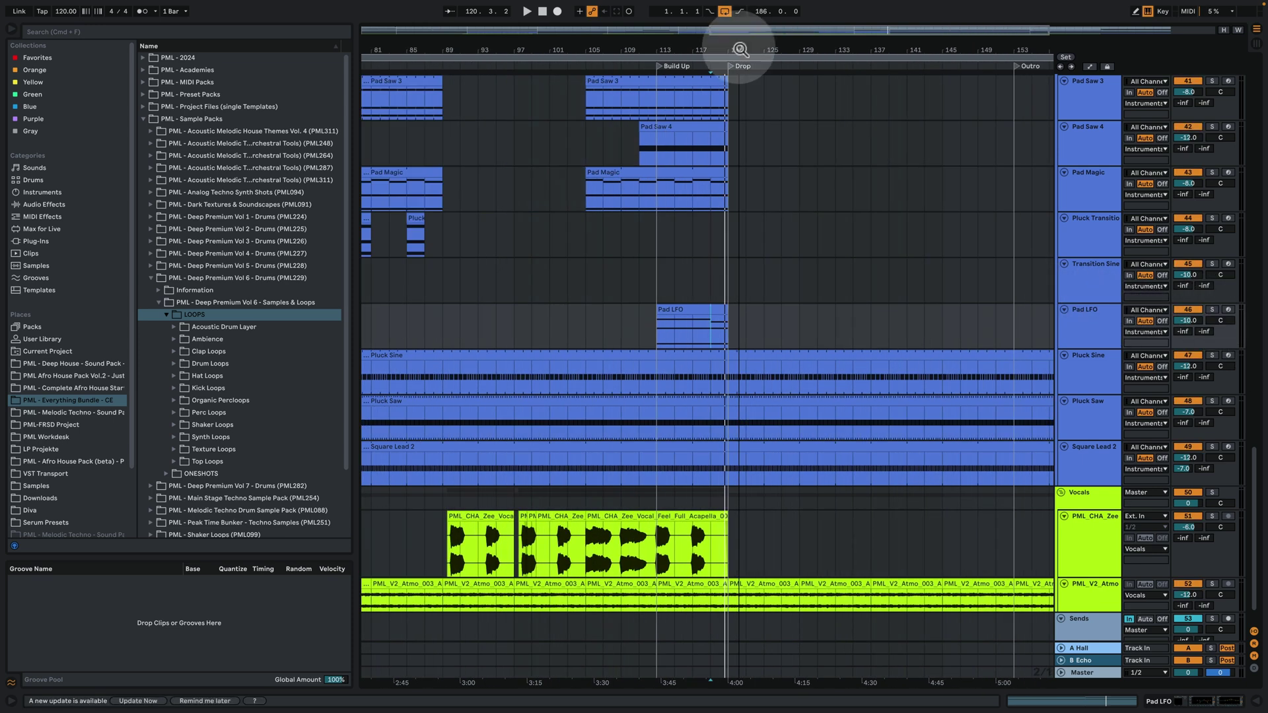
pyautogui.scroll(-1, 690, 387)
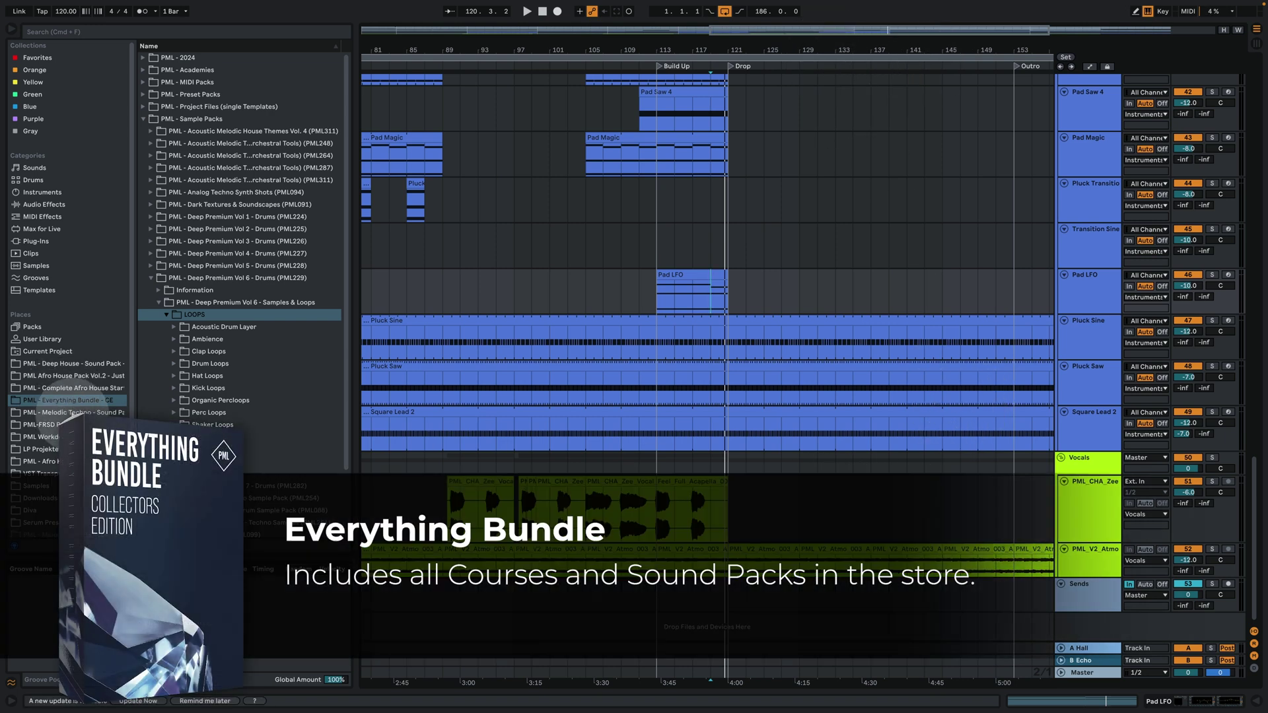
pyautogui.click(166, 380)
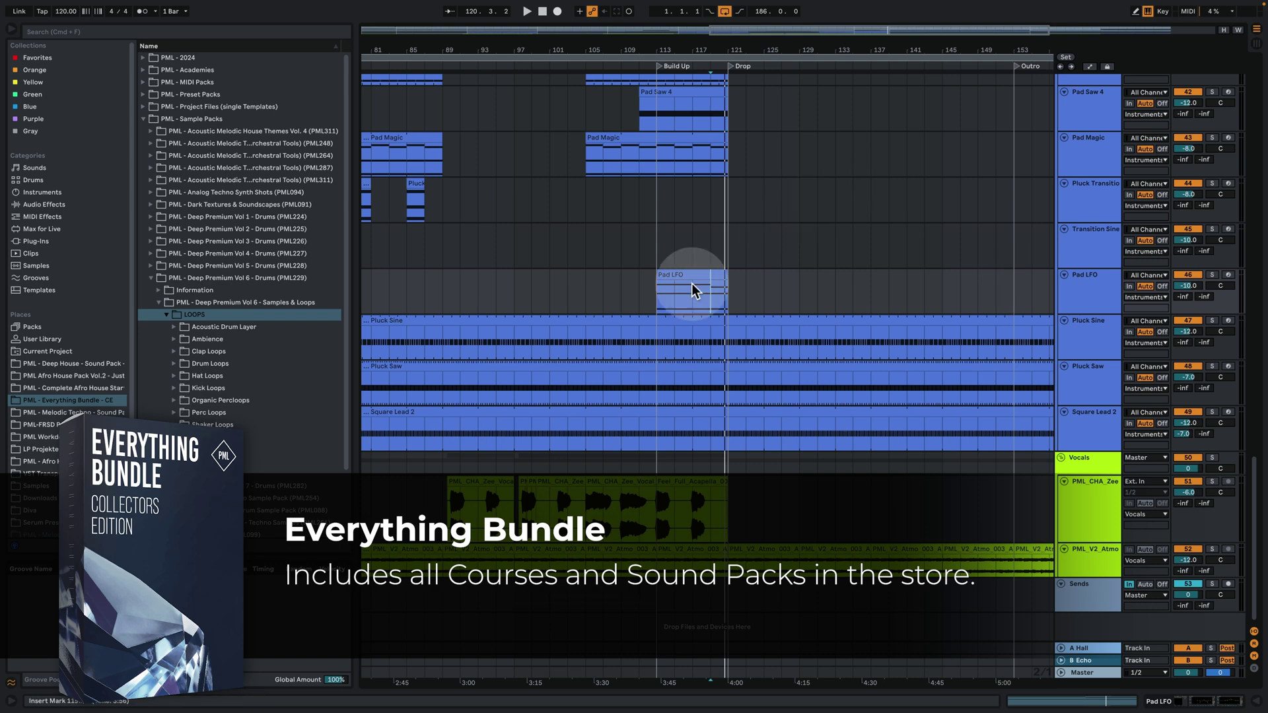
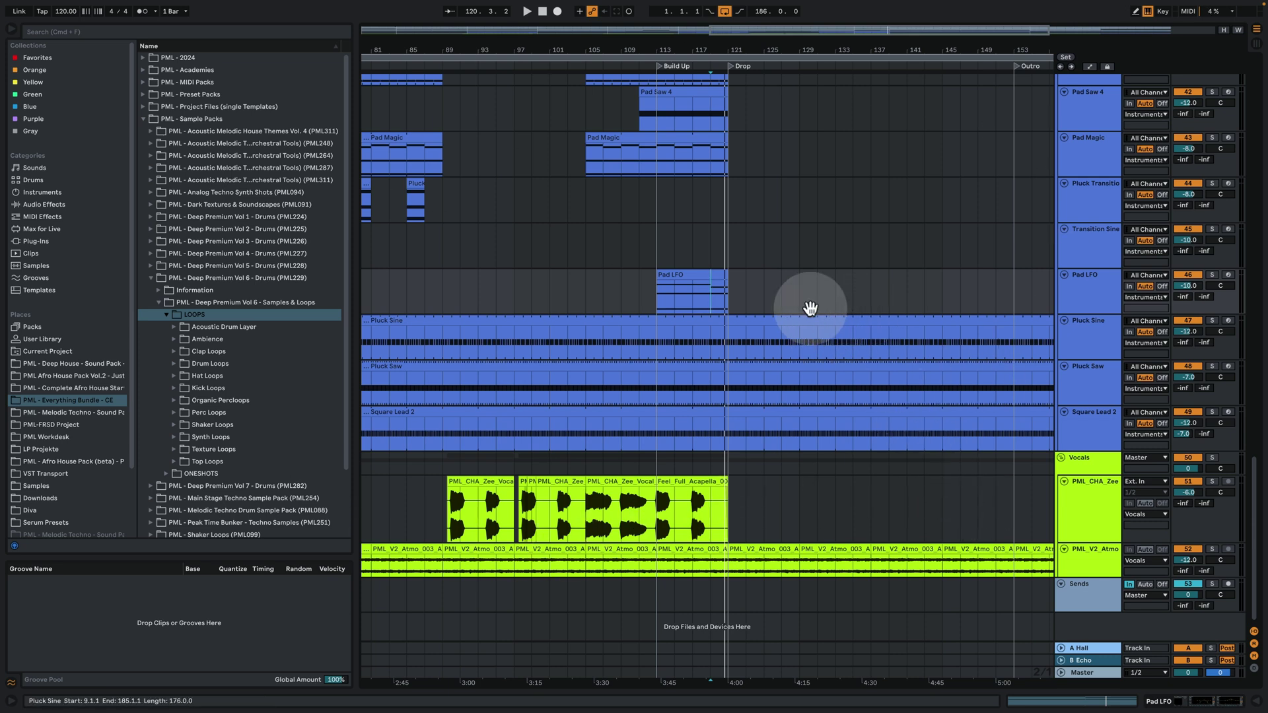
# Play the full arrangement from bar 1 and look over the instrument, percussion and shaker tracks
pyautogui.doubleClick(771, 48)
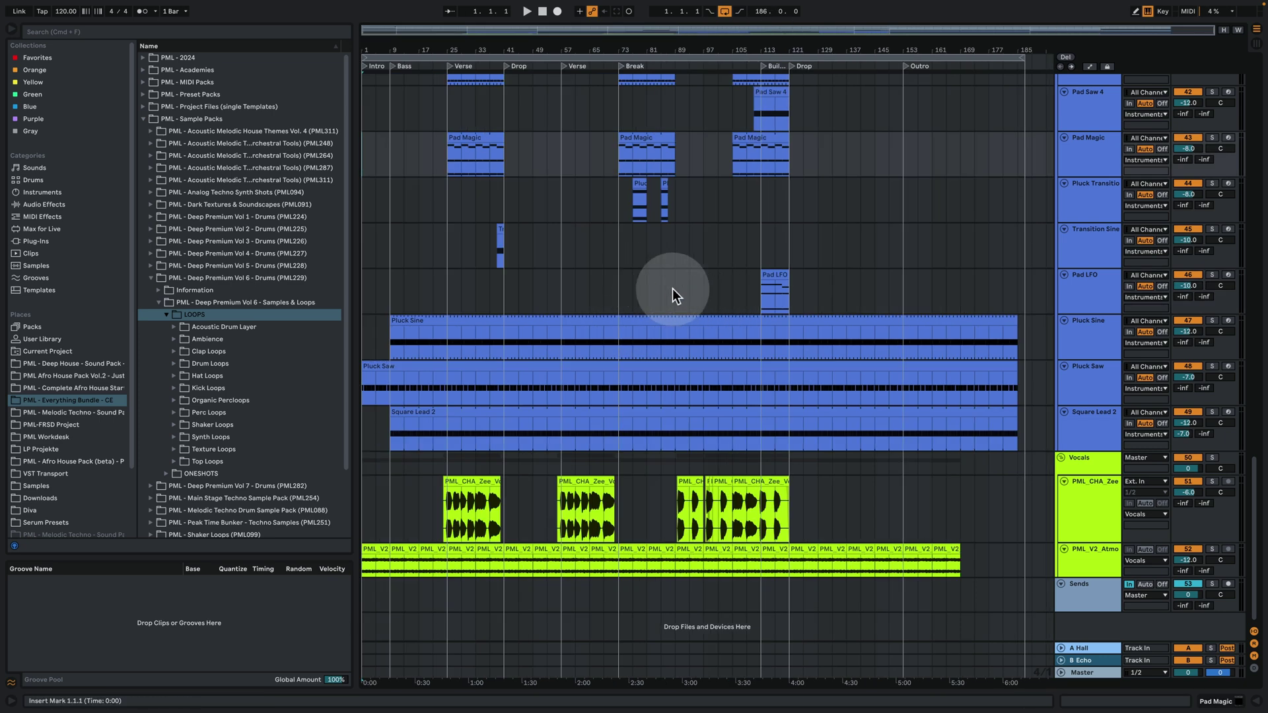
pyautogui.press('space')
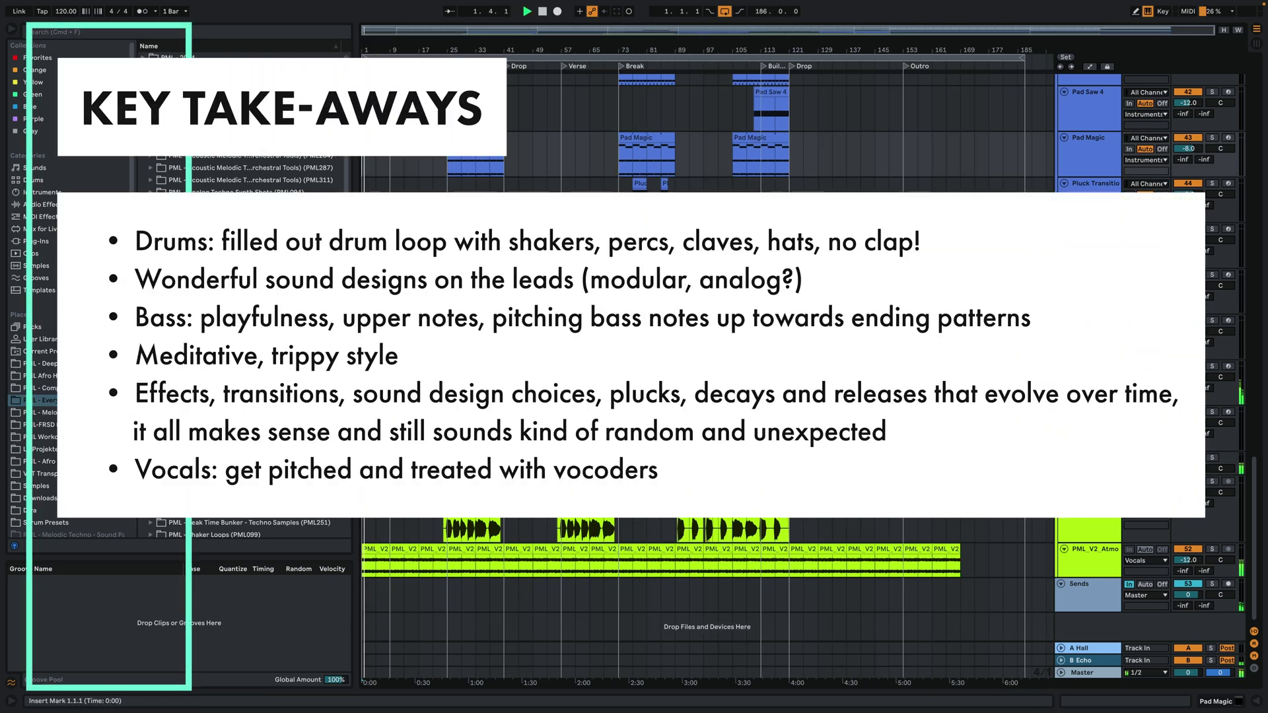
pyautogui.scroll(10, 707, 594)
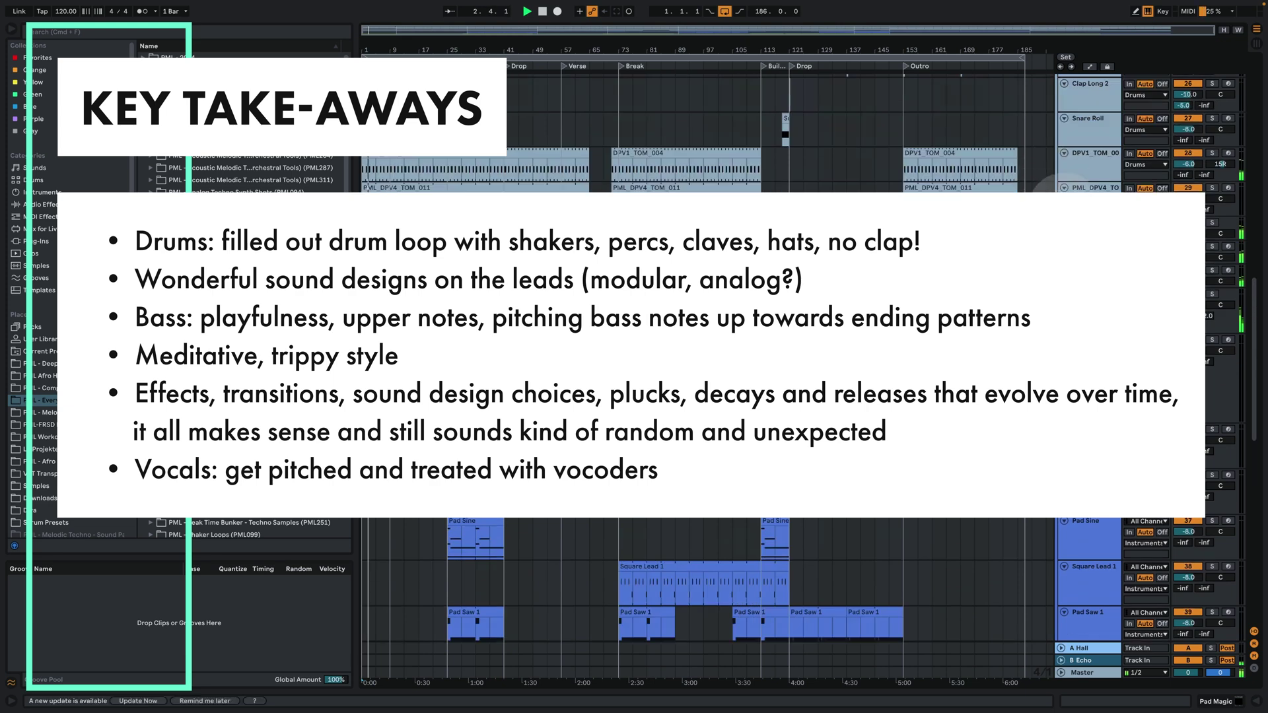
pyautogui.scroll(-5, 707, 594)
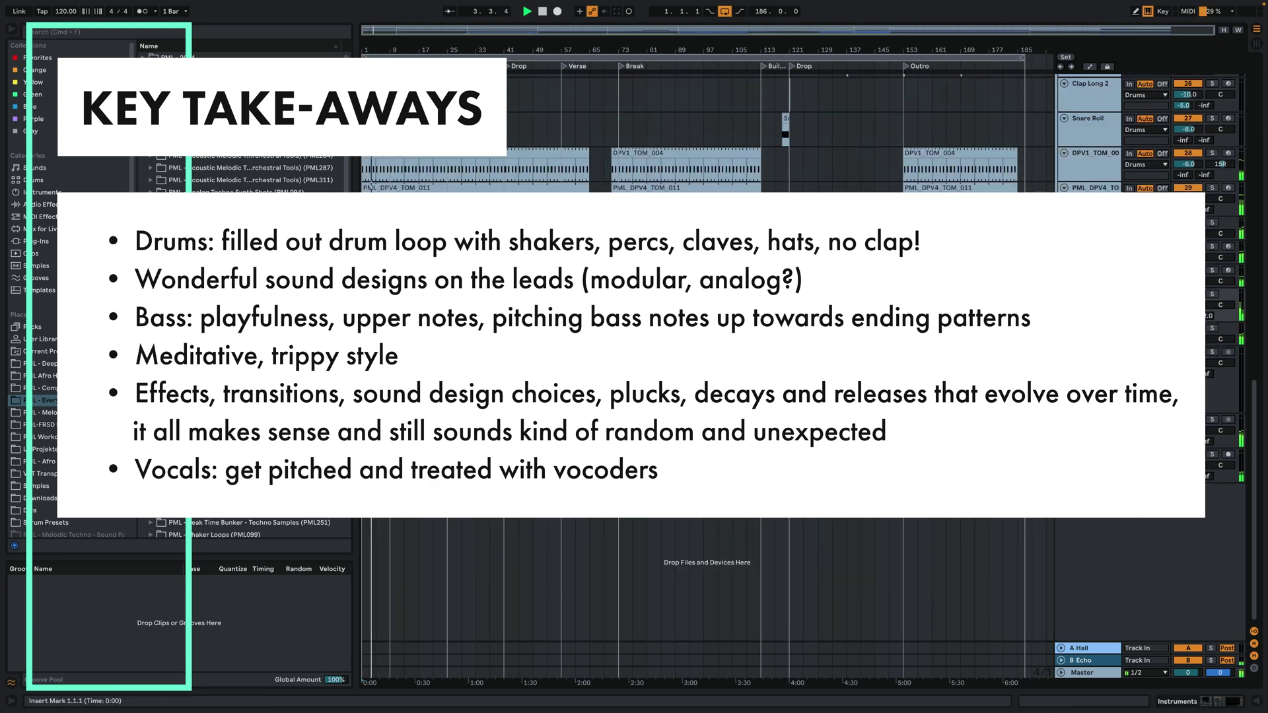
pyautogui.scroll(10, 706, 595)
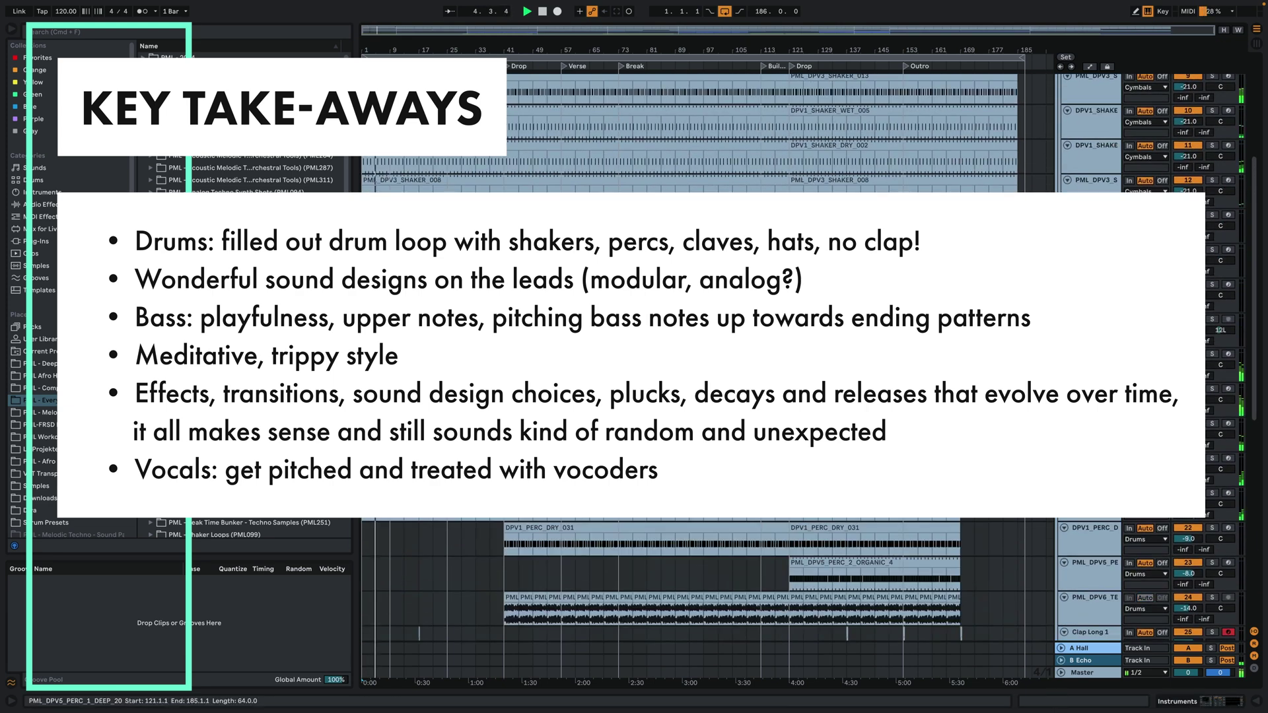
pyautogui.scroll(8, 707, 595)
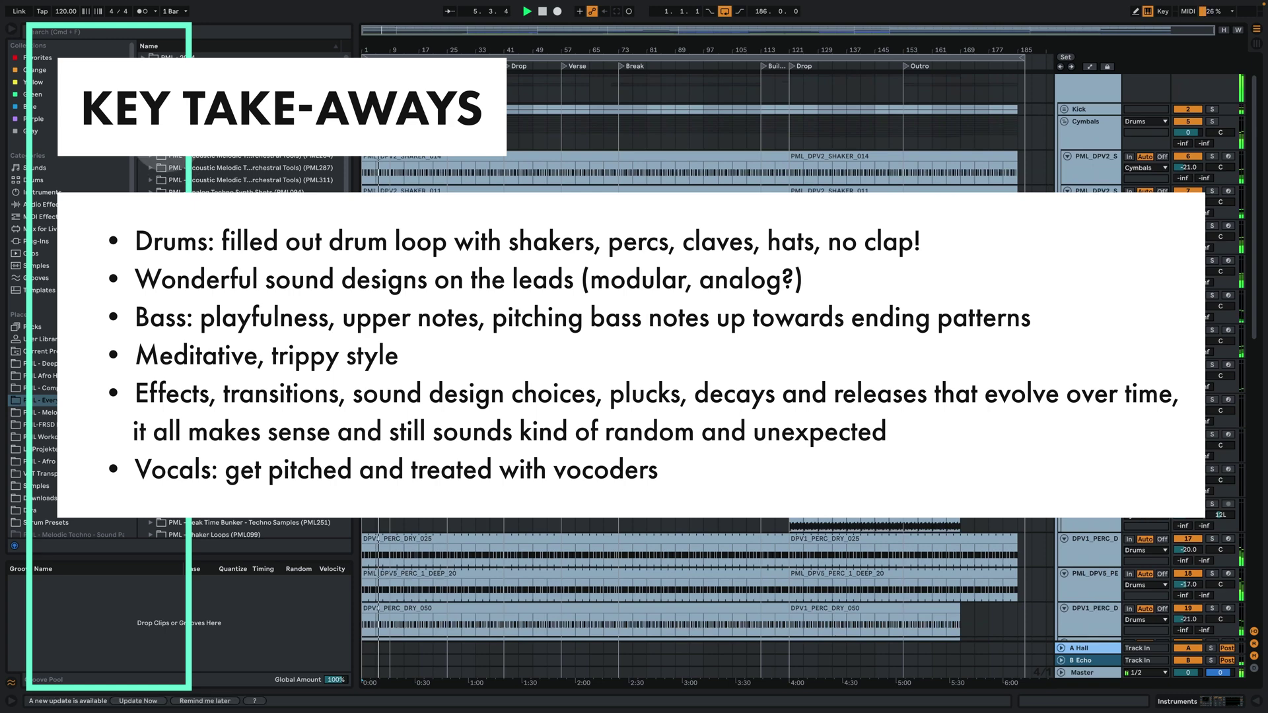
# Hide the browser and fit the whole arrangement from Intro to Outro across the wider timeline
pyautogui.click(12, 29)
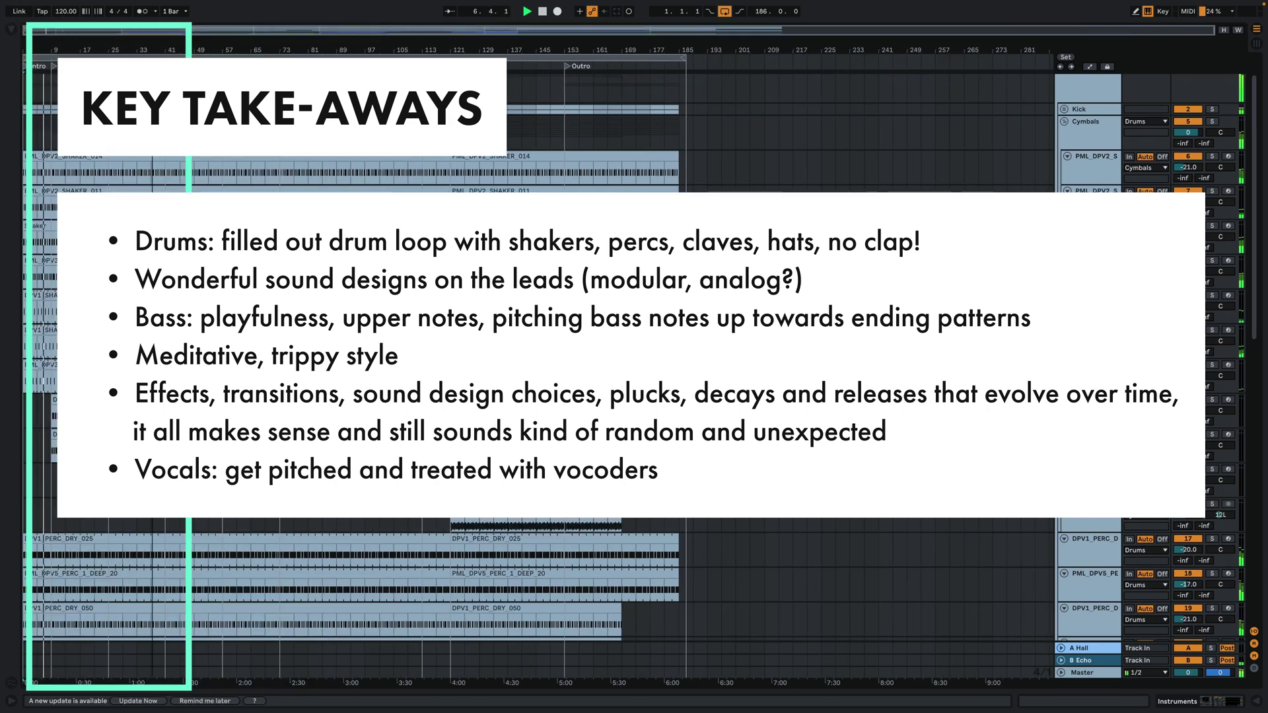
pyautogui.scroll(5, 607, 277)
pyautogui.scroll(-2, 607, 277)
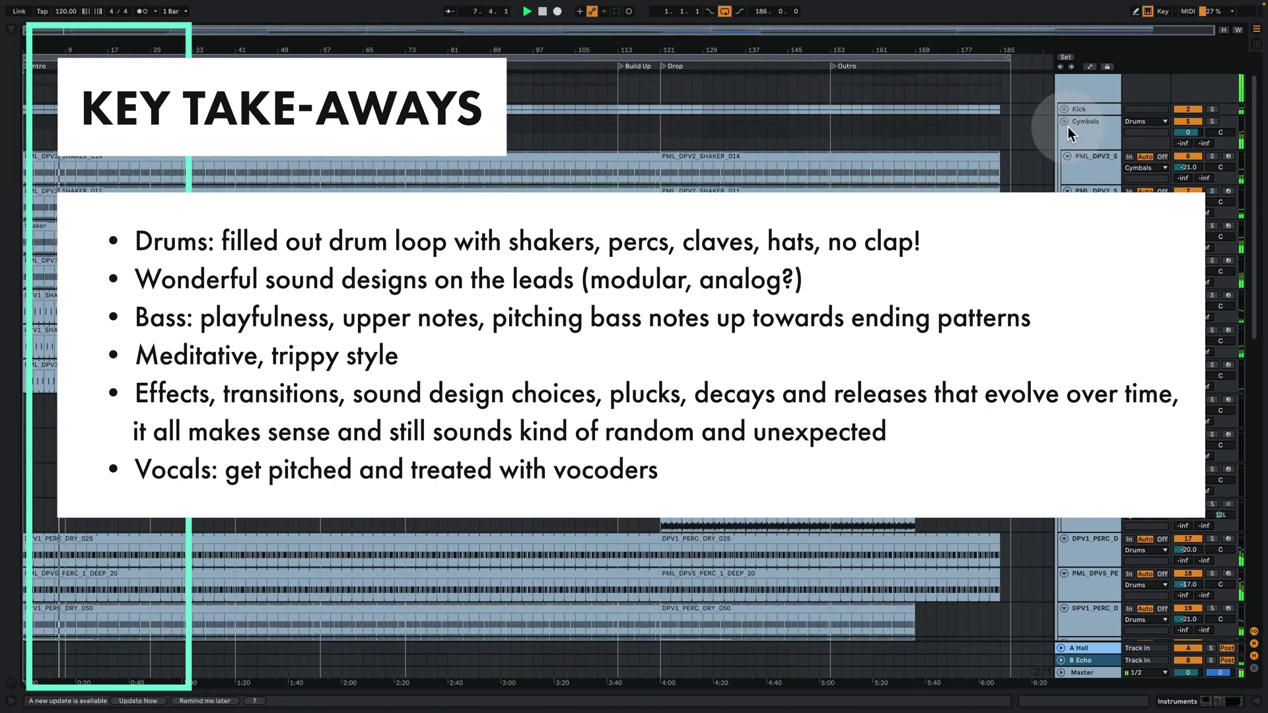
pyautogui.scroll(-6, 1070, 132)
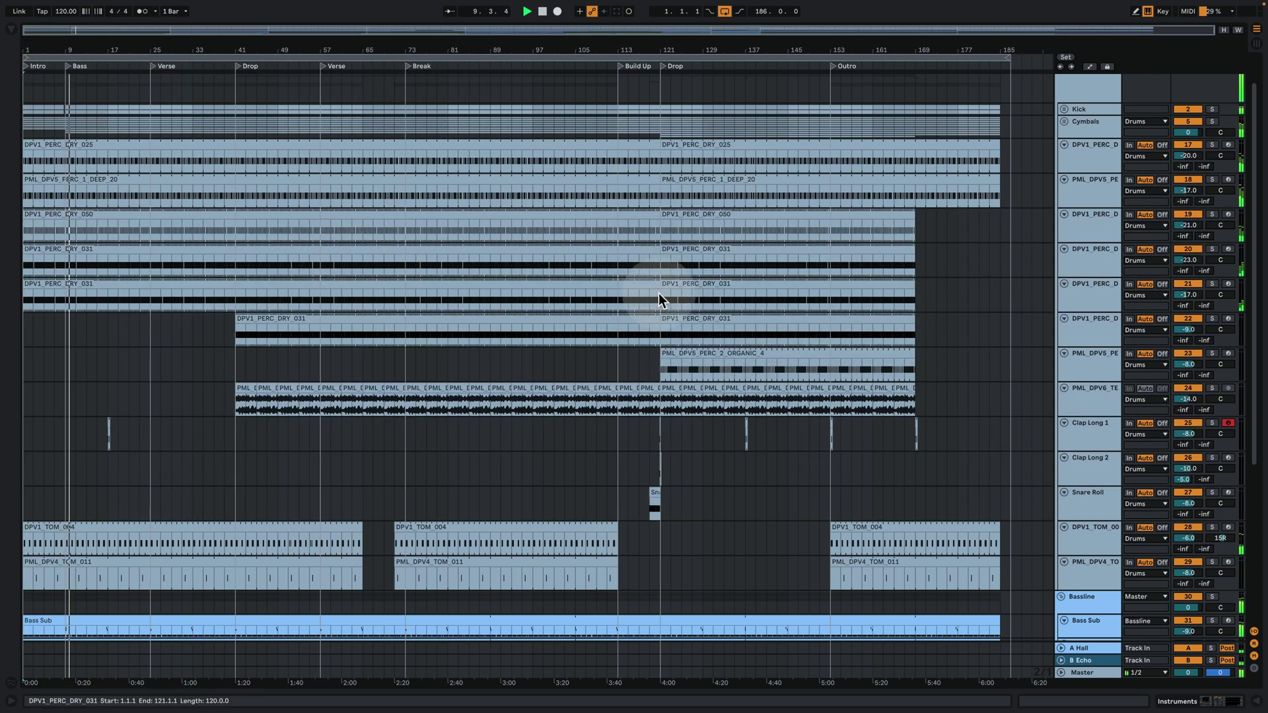
# Collapse all percussion, clap, snare and tom tracks in the Drums group to minimum height
pyautogui.keyDown('shift'); pyautogui.click(1092, 132); pyautogui.keyUp('shift')
pyautogui.hotkey('alt', 'u')
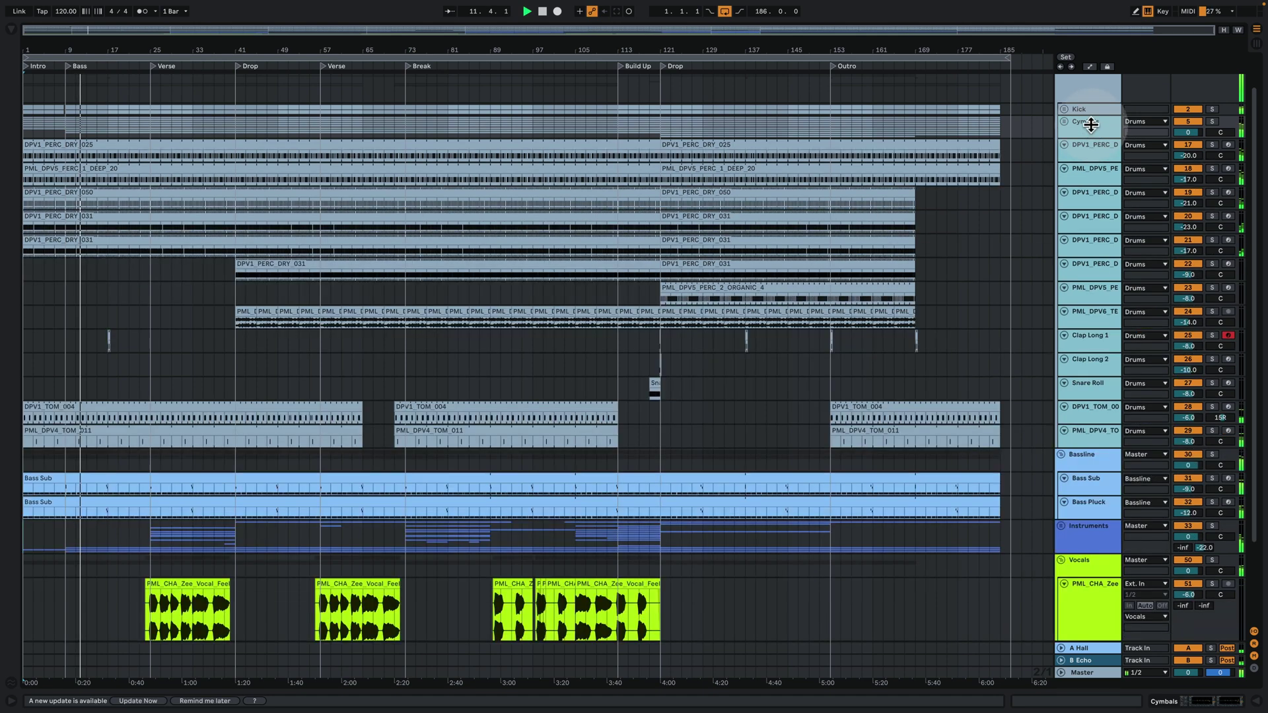
pyautogui.press('u')
pyautogui.press('u')
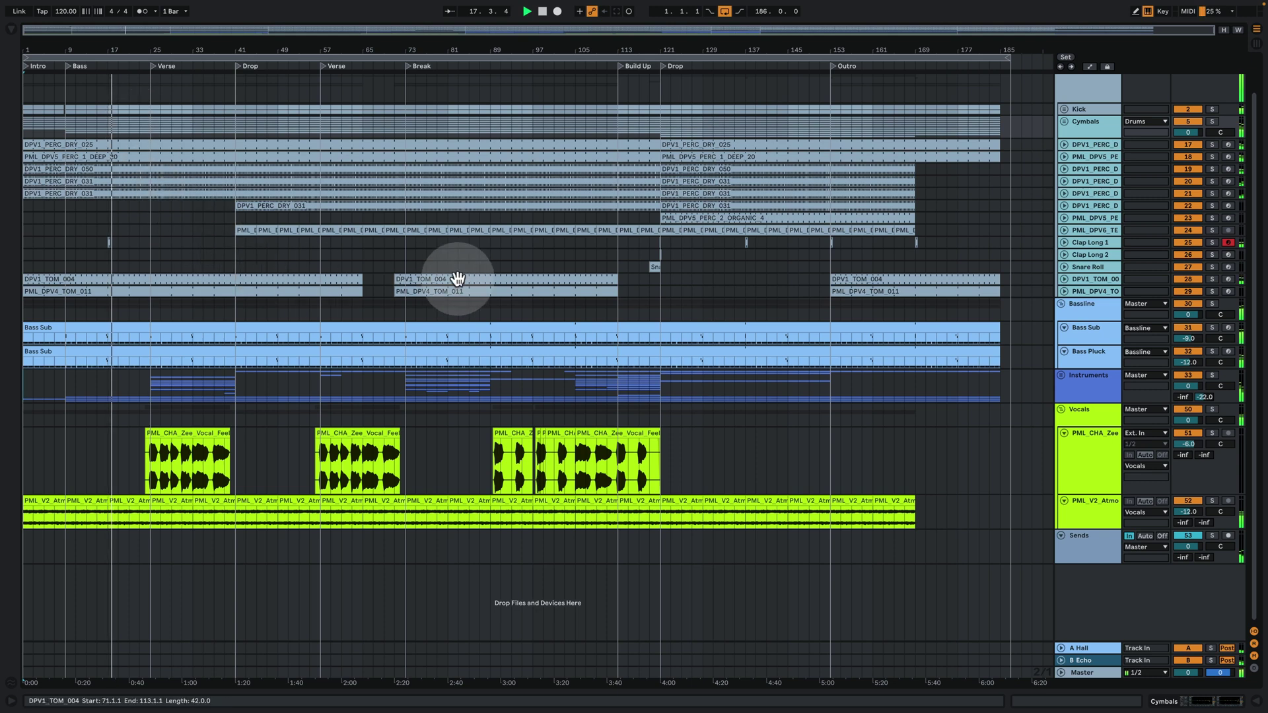
# Inspect the MIDI notes of the DPV1_TOM_004 clip and the track's device chain
pyautogui.doubleClick(165, 278)
pyautogui.click(367, 311)
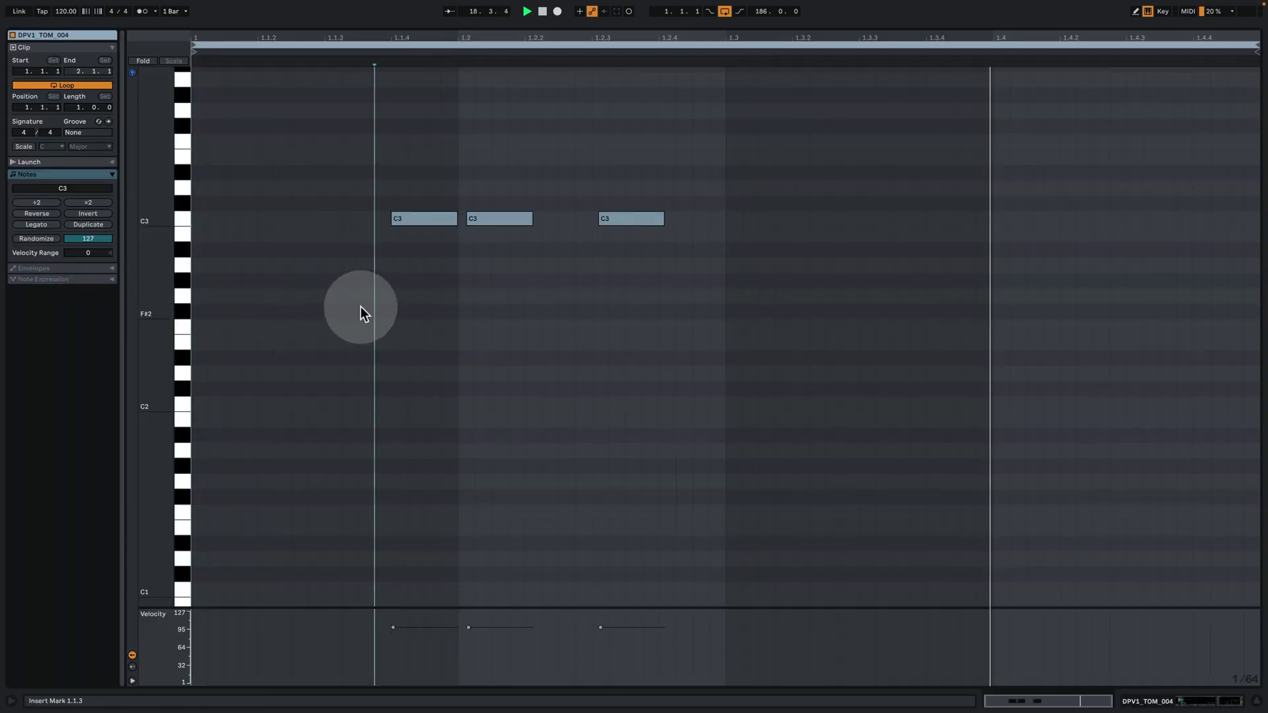
pyautogui.click(1161, 702)
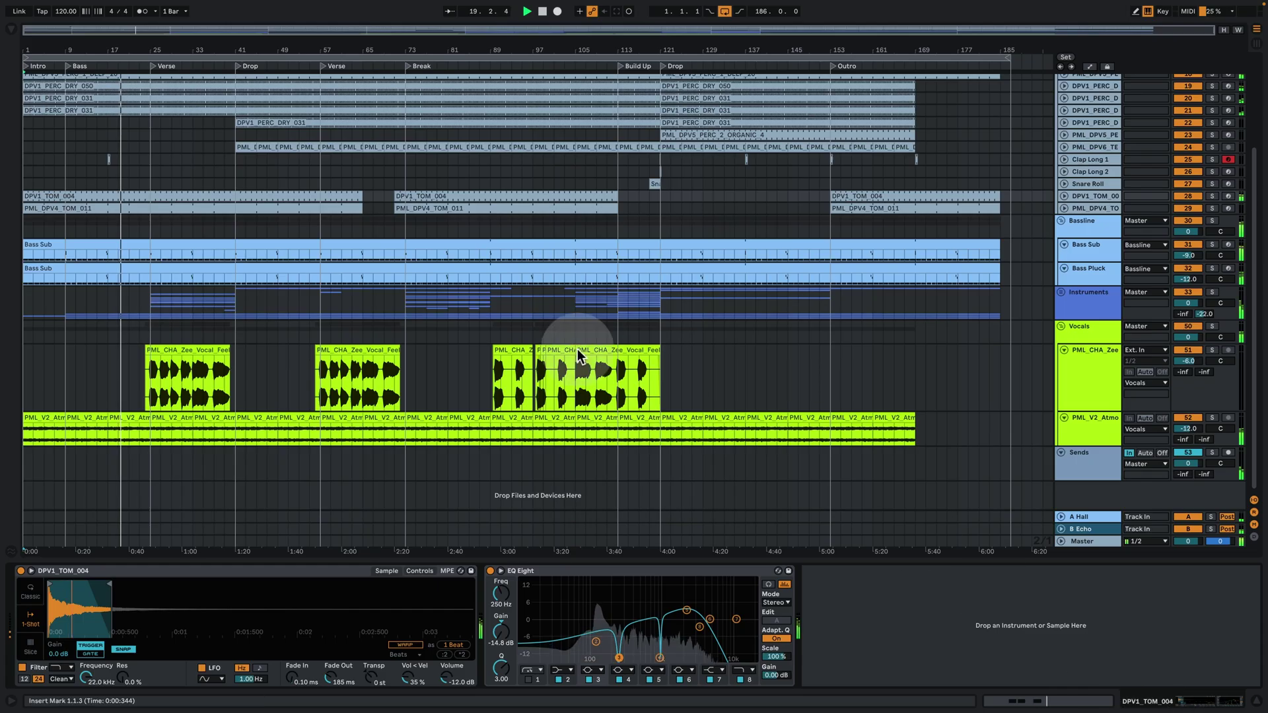
# Inspect the MIDI notes of the PML_DPV4_TOM_011 clip and the track's sampler and EQ Eight
pyautogui.doubleClick(106, 209)
pyautogui.click(700, 251)
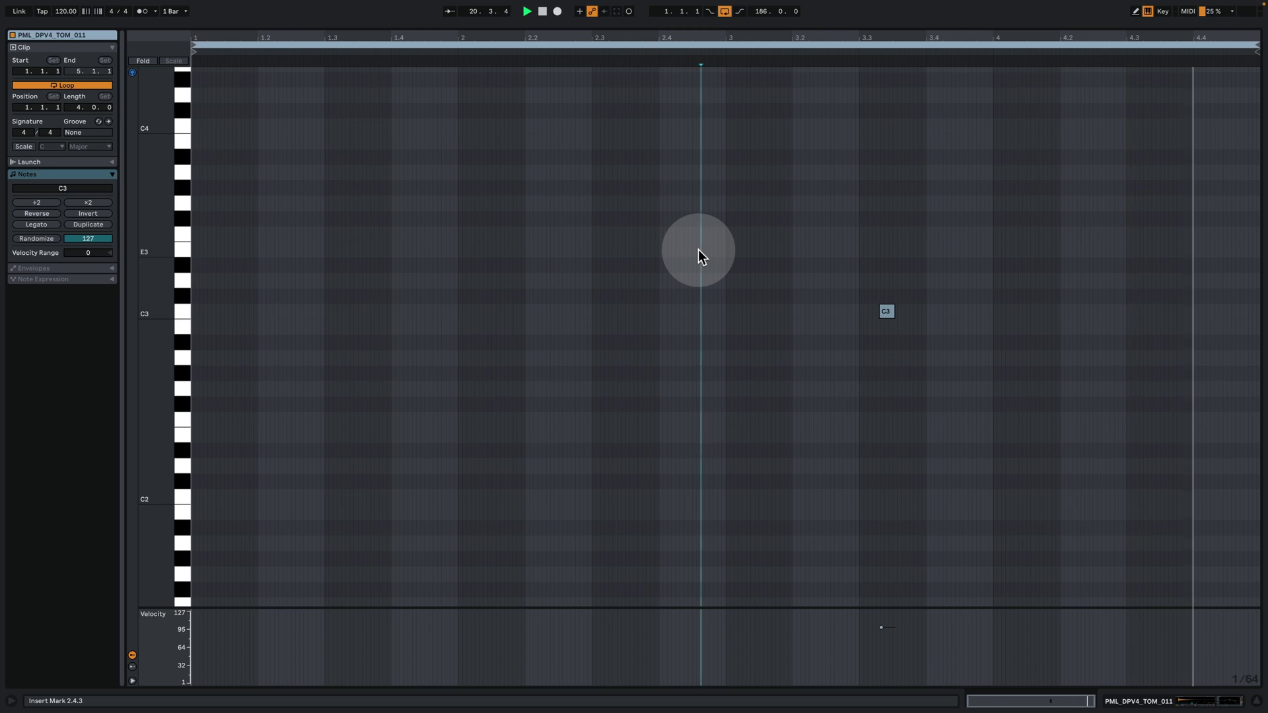
pyautogui.click(1127, 687)
pyautogui.click(416, 306)
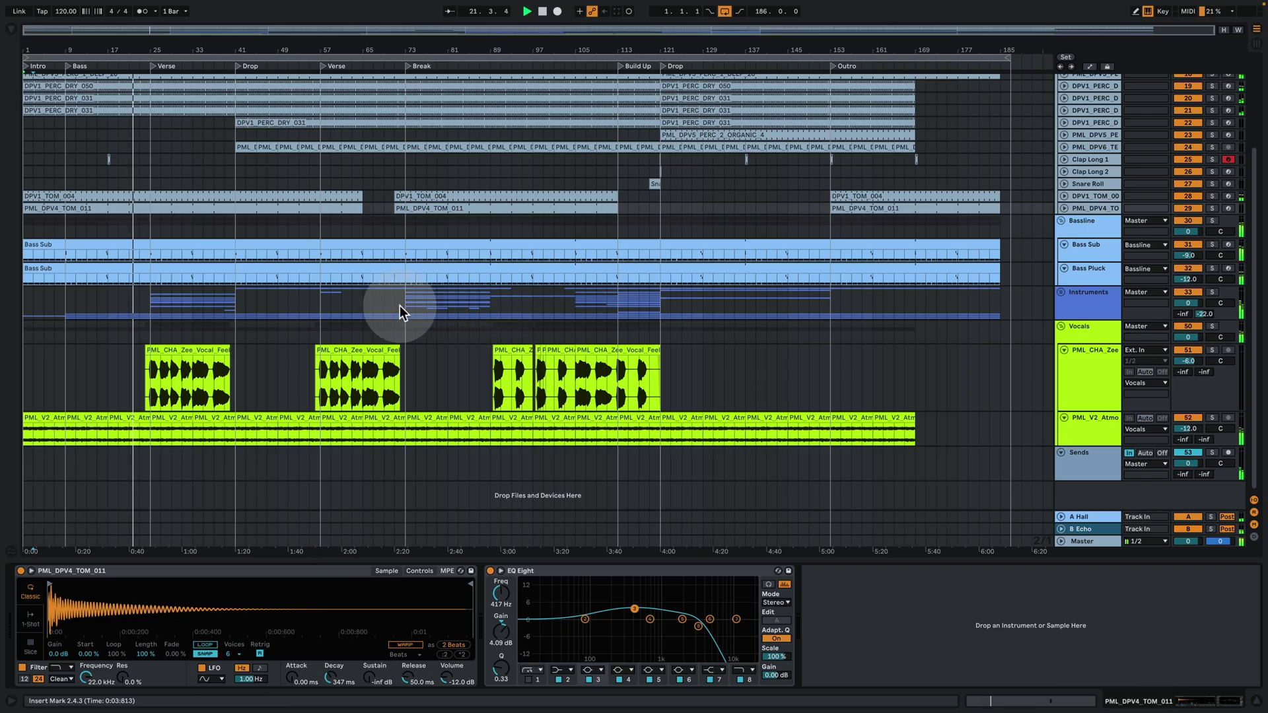
# Expand the Instruments group and select the Pluck Sine clip to show its Serum device
pyautogui.click(1061, 292)
pyautogui.scroll(-10, 507, 394)
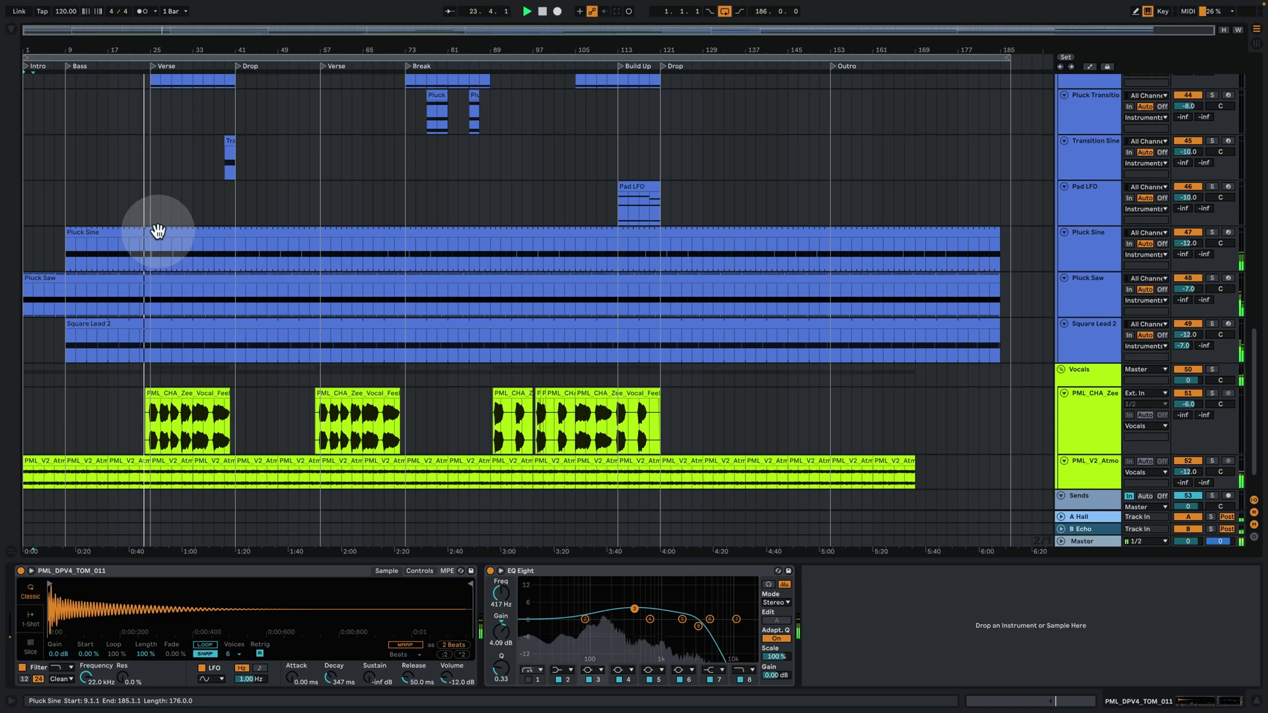
pyautogui.click(157, 232)
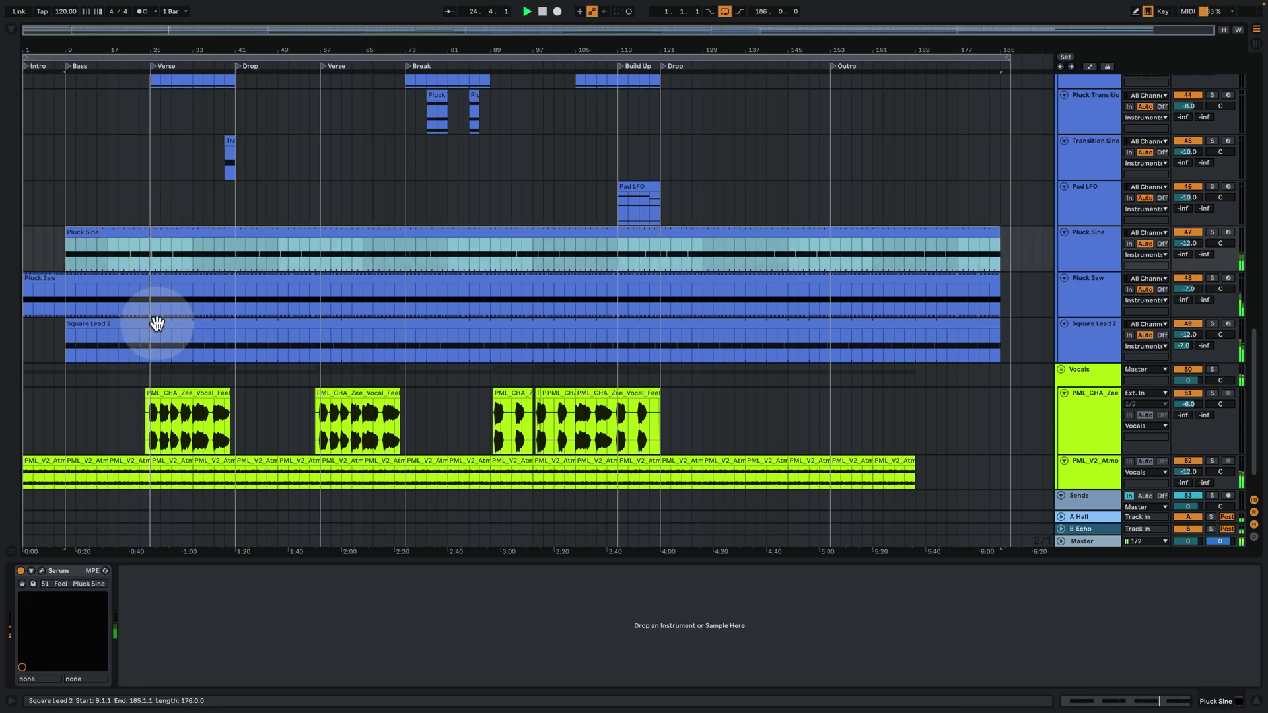
# Inspect the MIDI notes of the Square Lead 2 clip and the track's Serum device
pyautogui.doubleClick(156, 323)
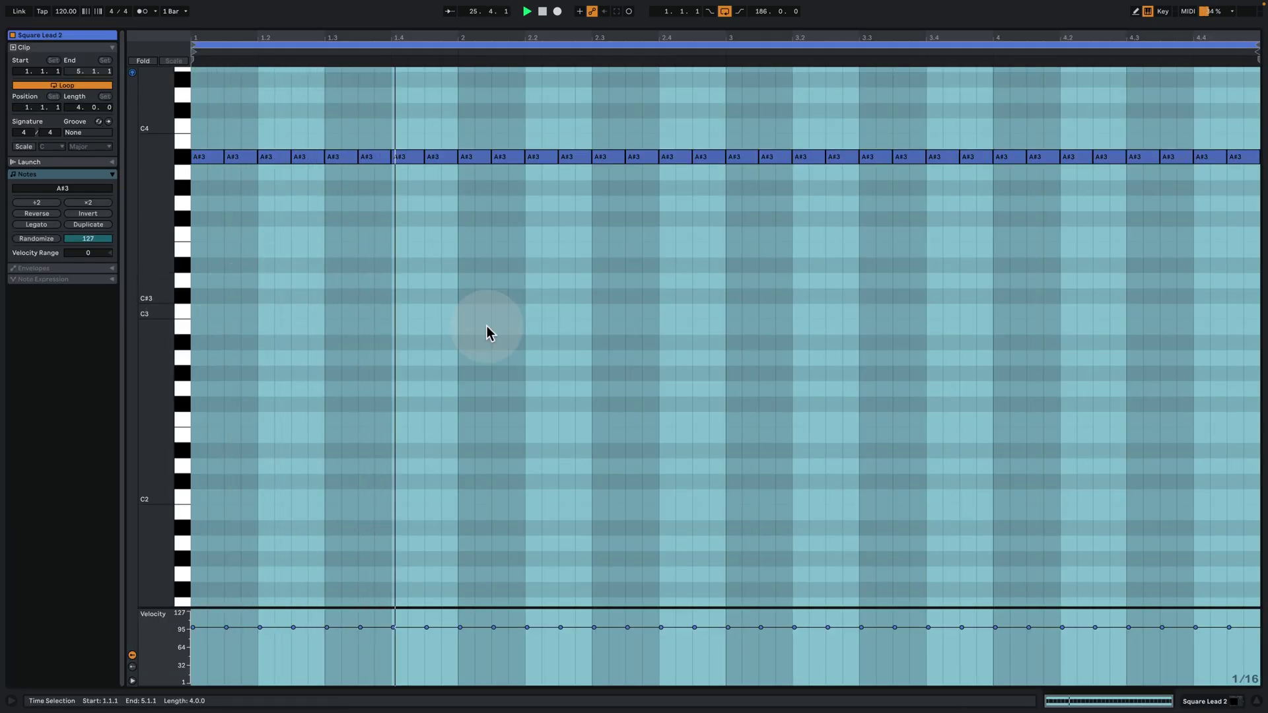
pyautogui.click(1203, 703)
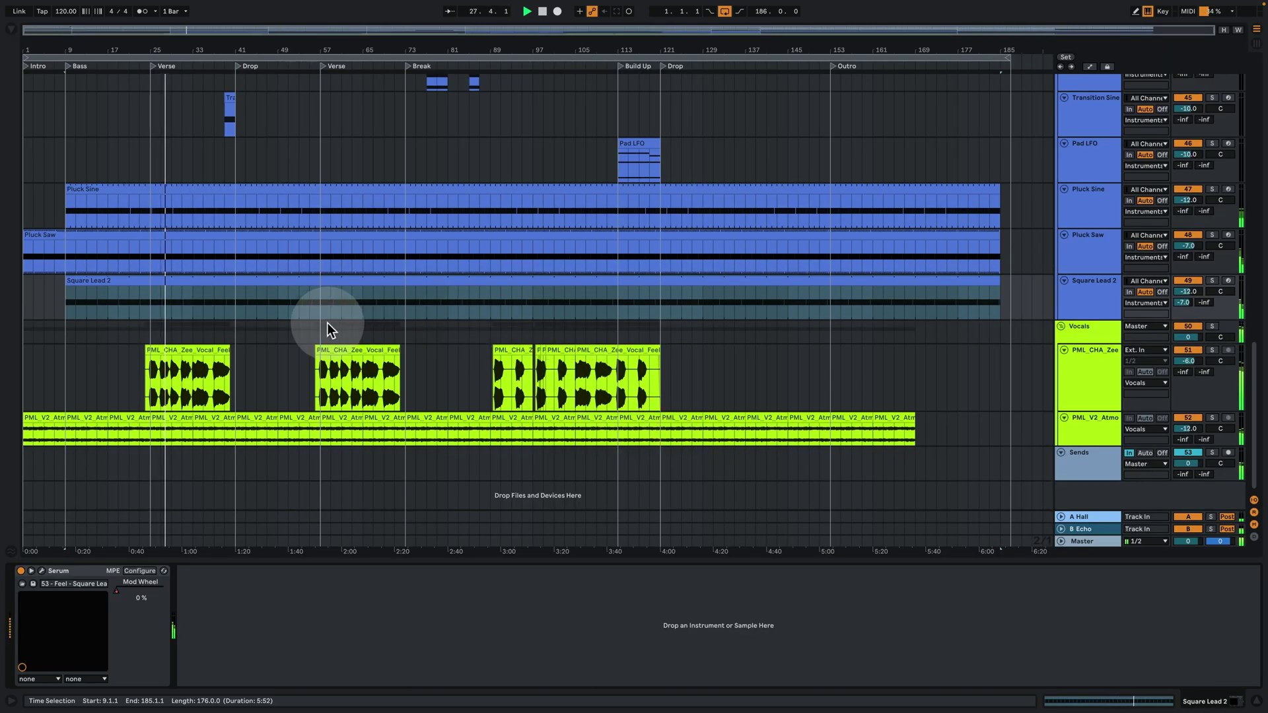
# Inspect the first PML_CHA_Zee_Vocal_Feel clip's waveform and the track's effect chain, folding its Audio Effect Rack
pyautogui.click(188, 348)
pyautogui.doubleClick(188, 347)
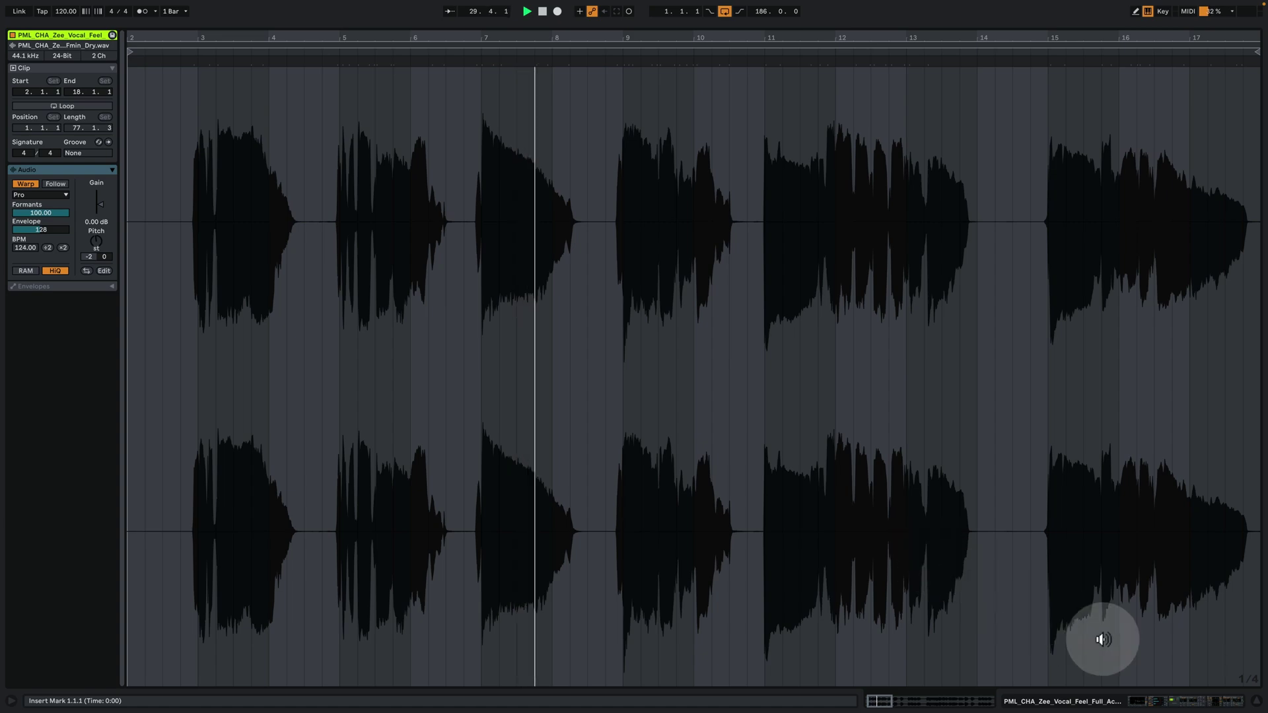
pyautogui.click(1203, 703)
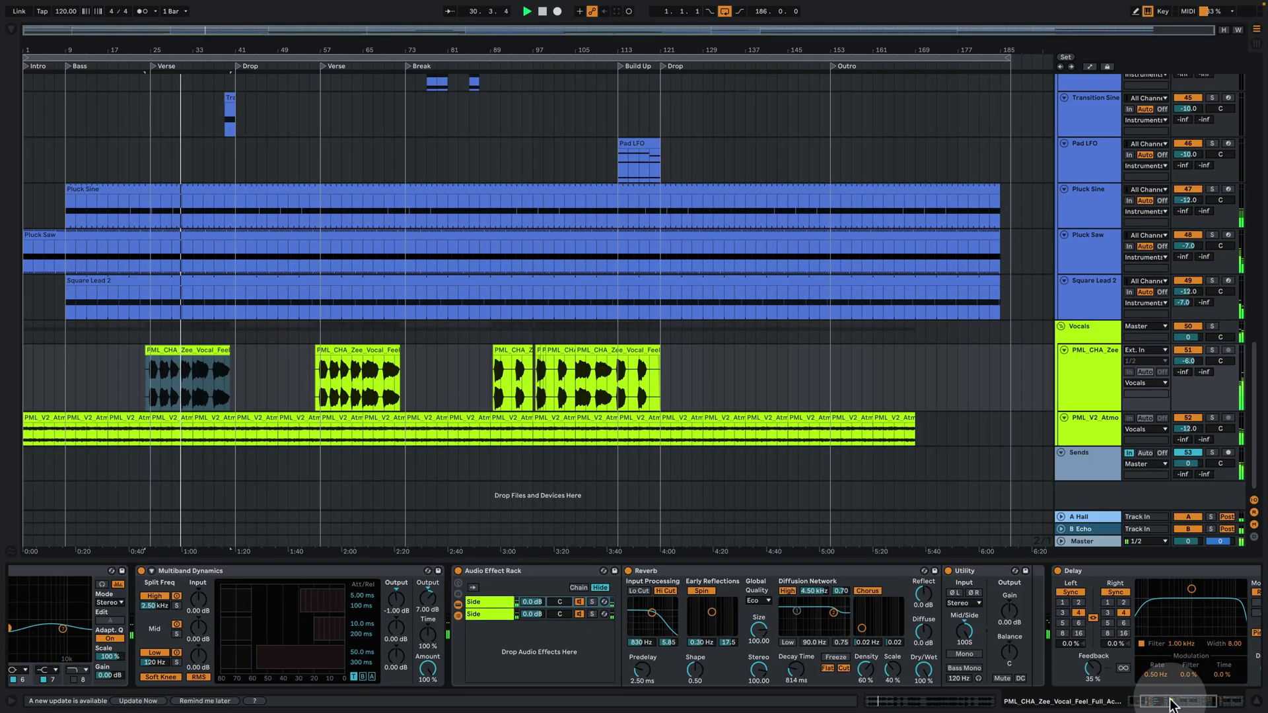
pyautogui.click(1230, 704)
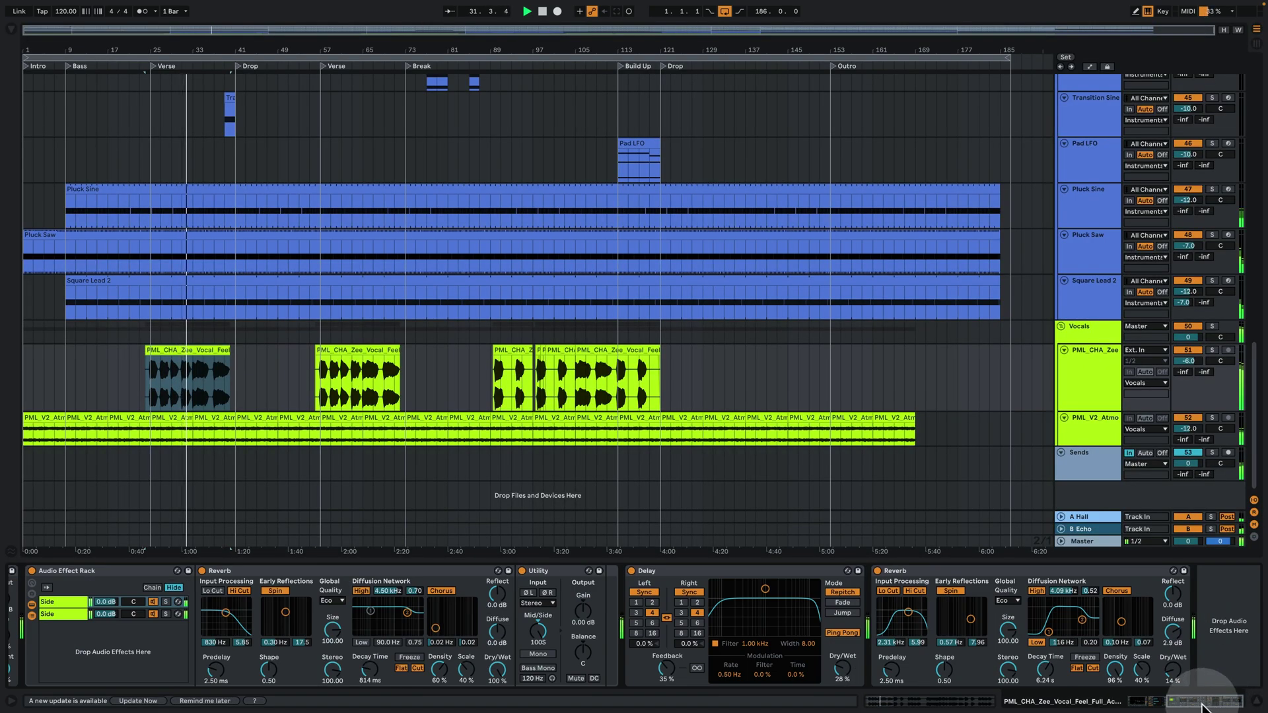
pyautogui.click(1153, 704)
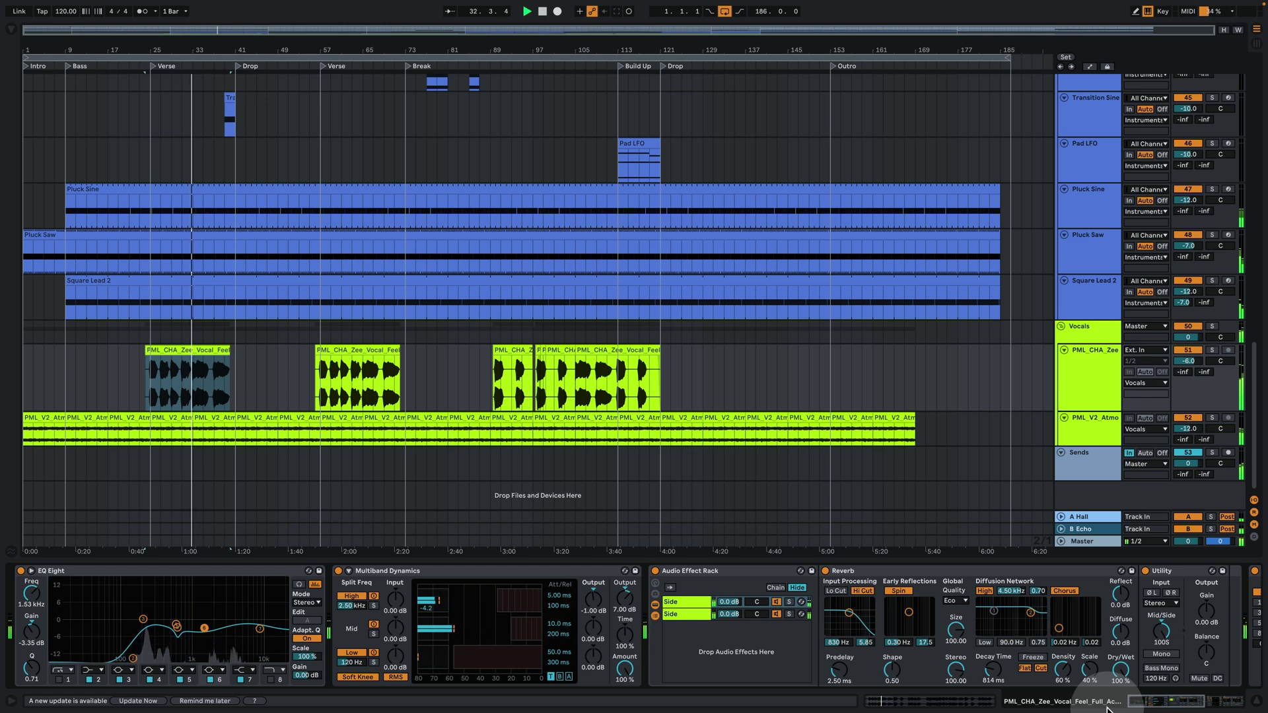
pyautogui.doubleClick(728, 571)
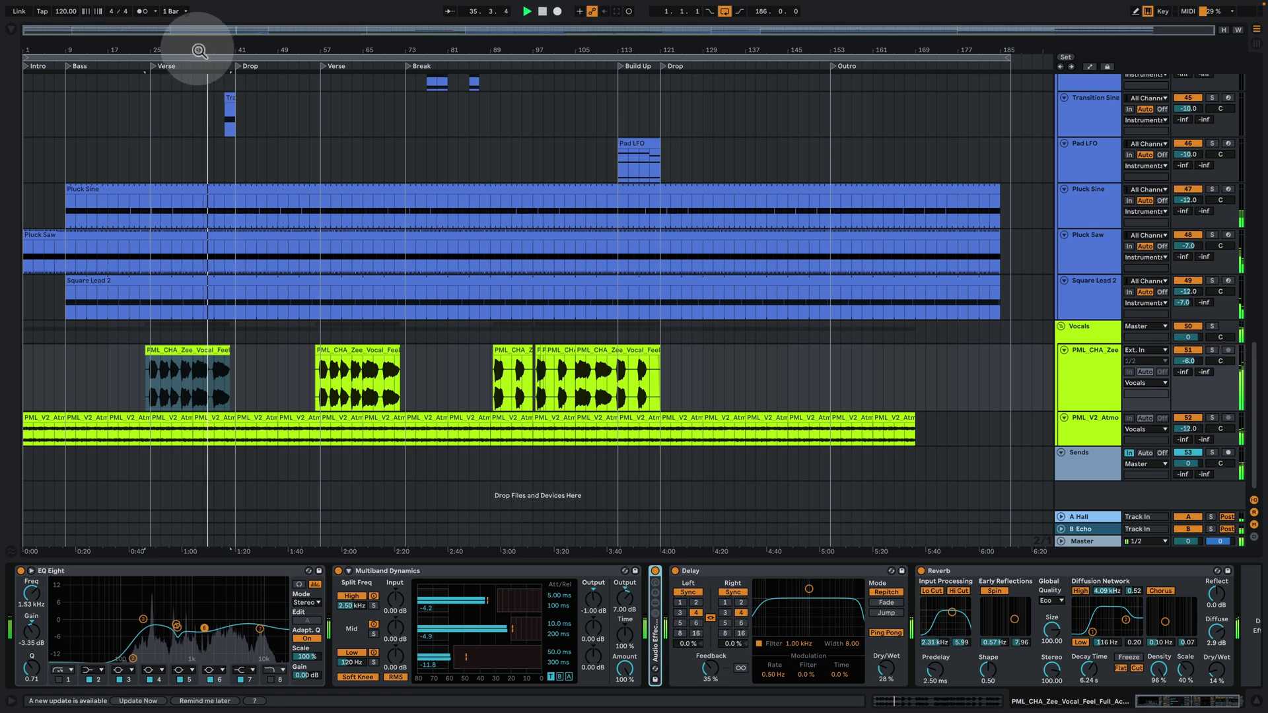
# Hide the device view and examine the pad and lead clips from the first Verse into the first Drop
pyautogui.moveTo(200, 51)
pyautogui.mouseDown()
pyautogui.moveTo(202, 73)
pyautogui.moveTo(204, 48)
pyautogui.mouseUp()
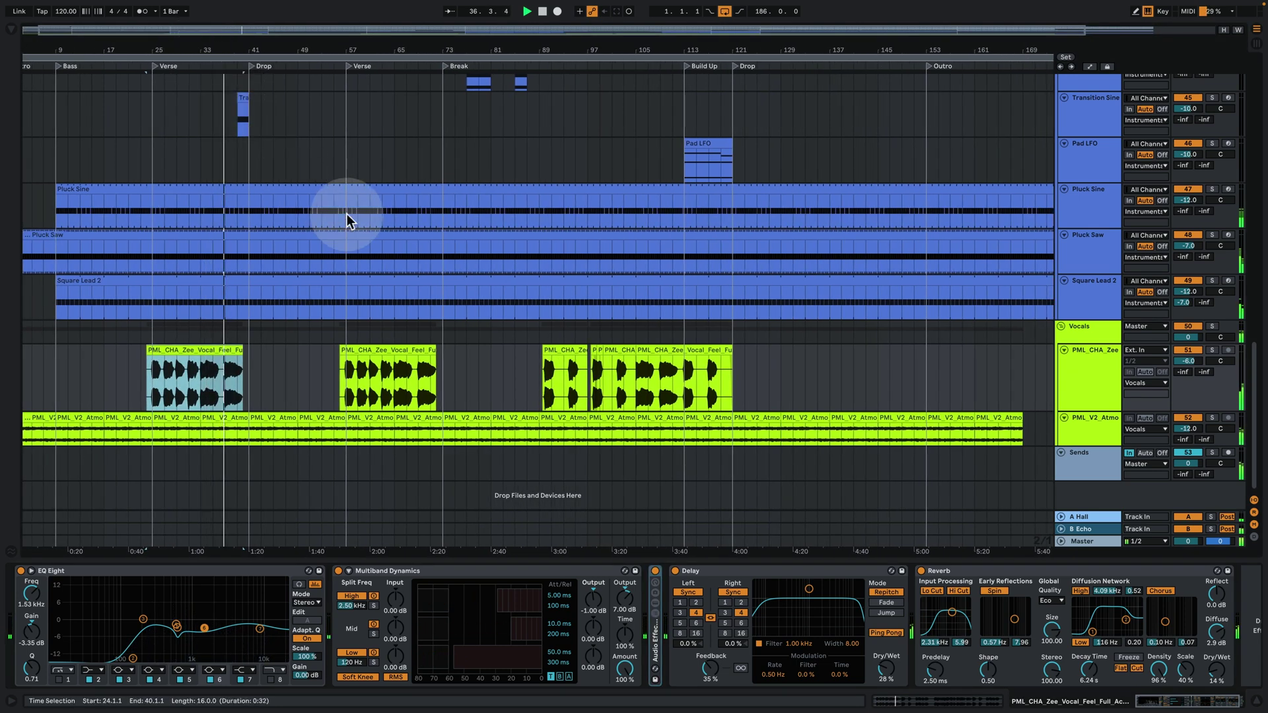
pyautogui.scroll(3, 405, 323)
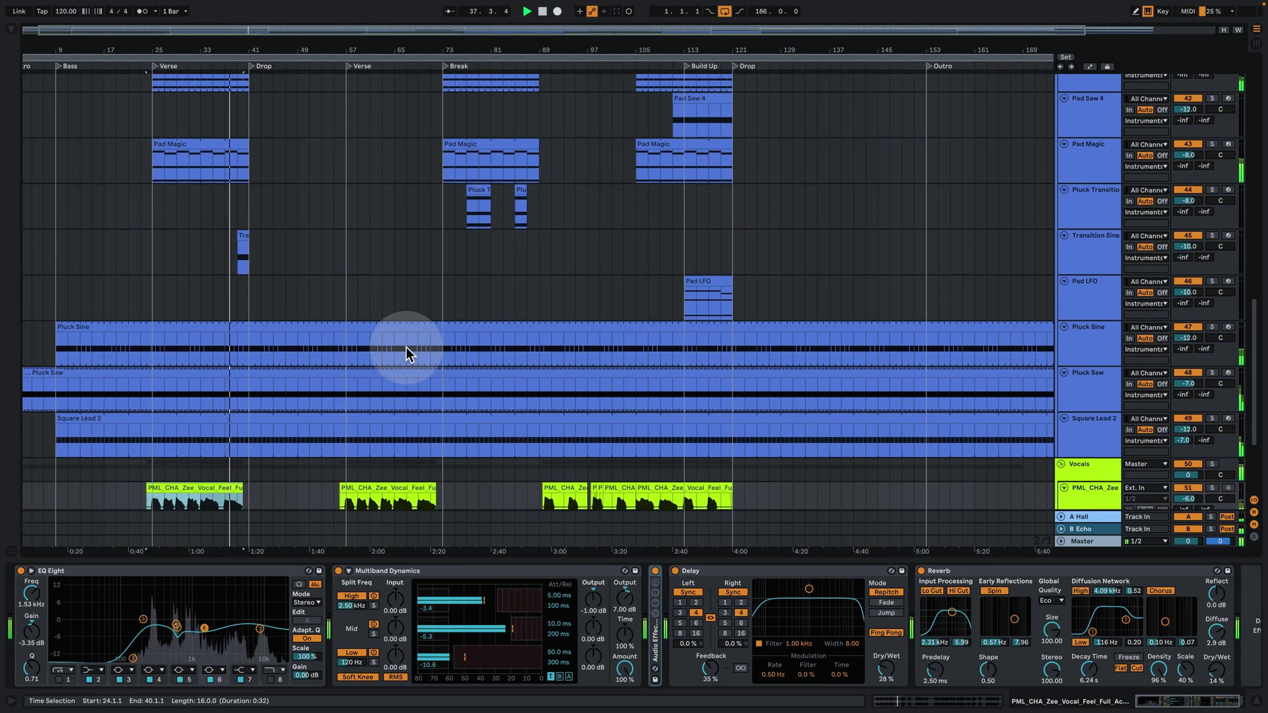
pyautogui.scroll(2, 406, 347)
pyautogui.scroll(2, 399, 352)
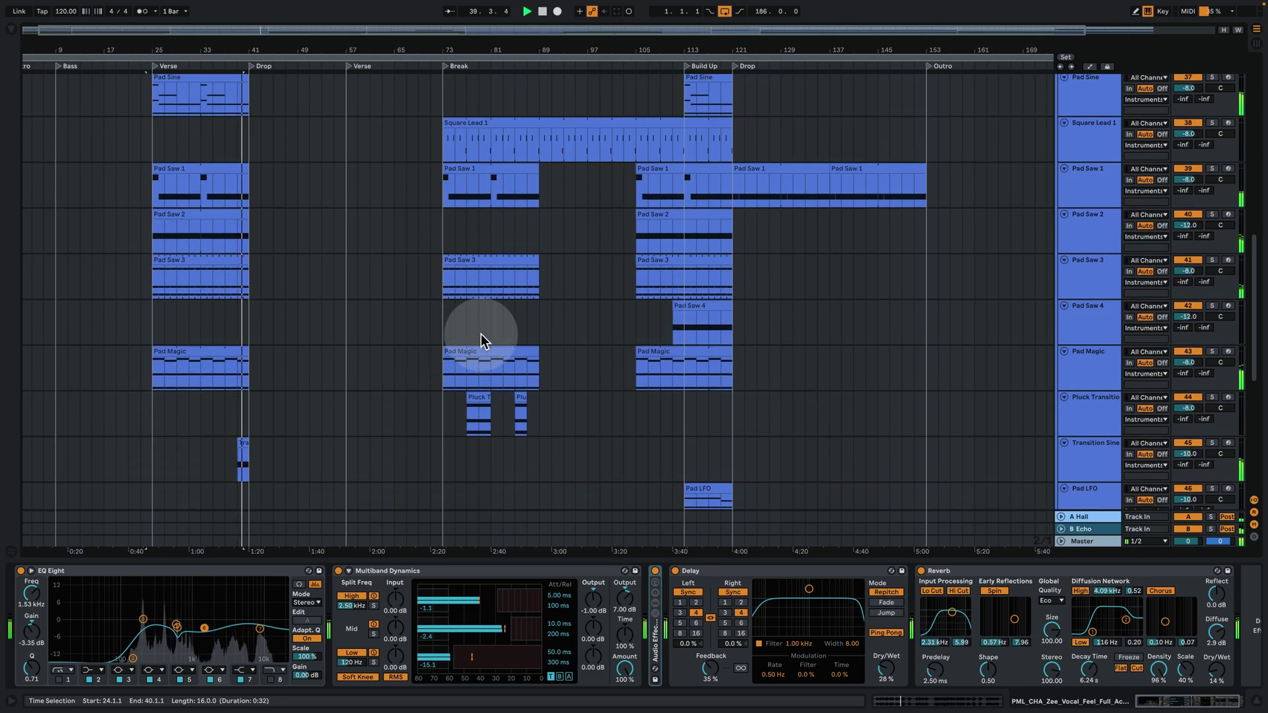
pyautogui.click(1257, 700)
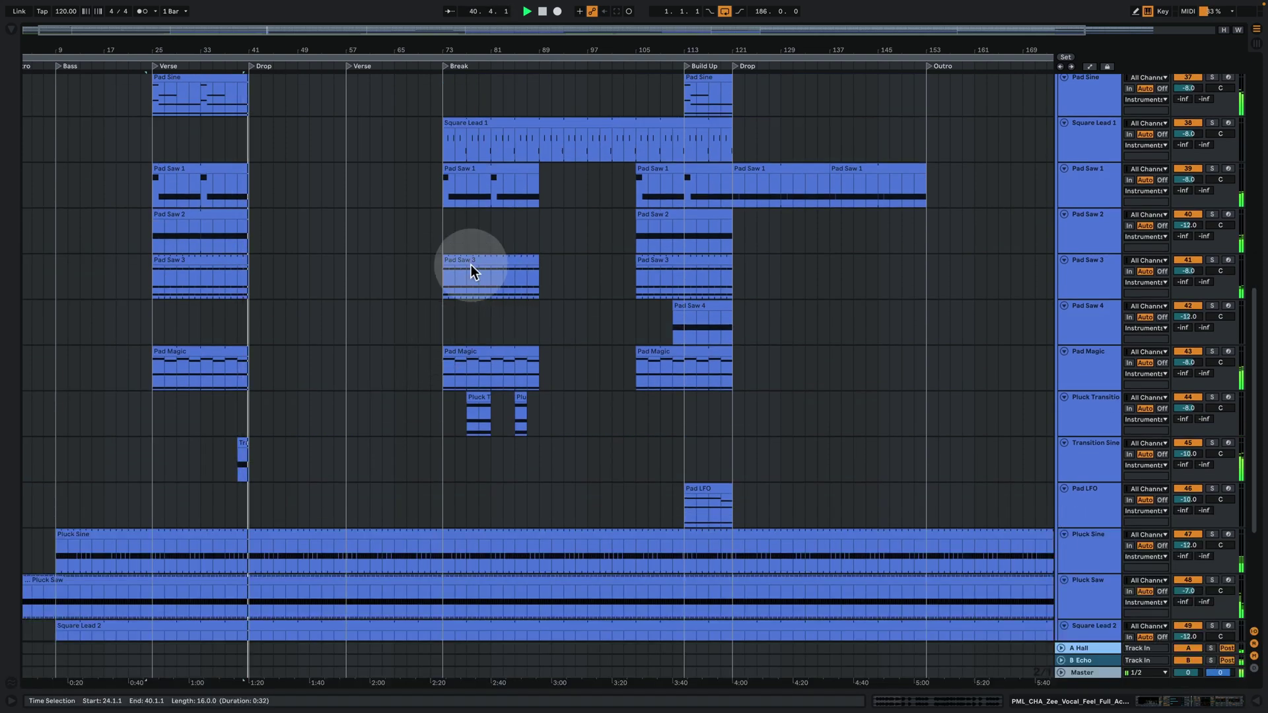
pyautogui.scroll(6, 371, 243)
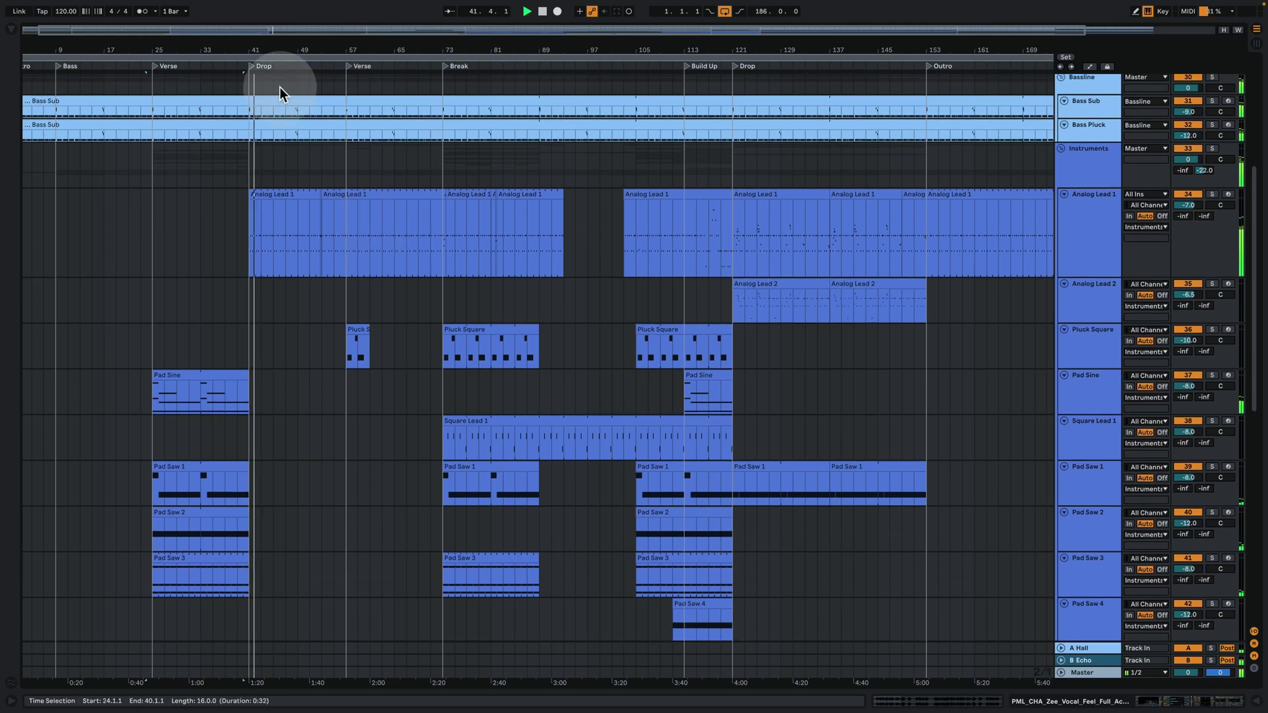
pyautogui.moveTo(269, 48); pyautogui.dragTo(272, 81)
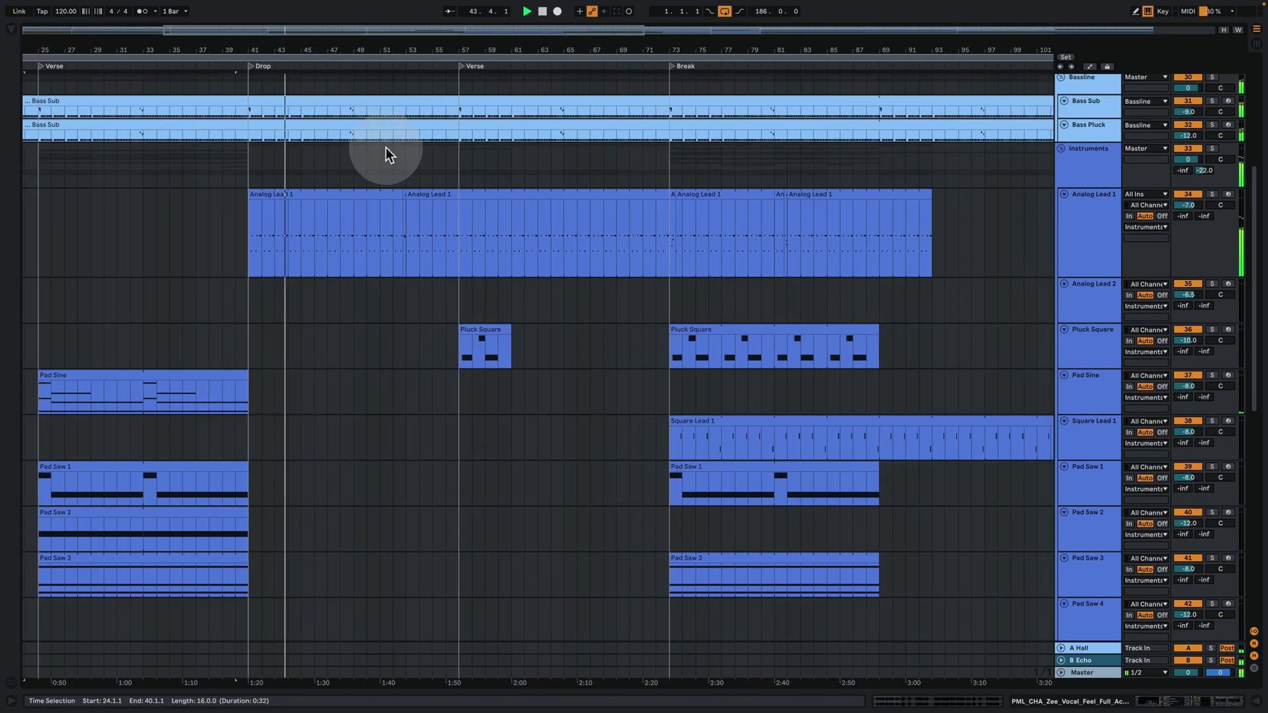
# Unfold the PML_DPV6_TE percussion loop track and percussion tracks 22 and 21 in the Drums group
pyautogui.scroll(4, 410, 192)
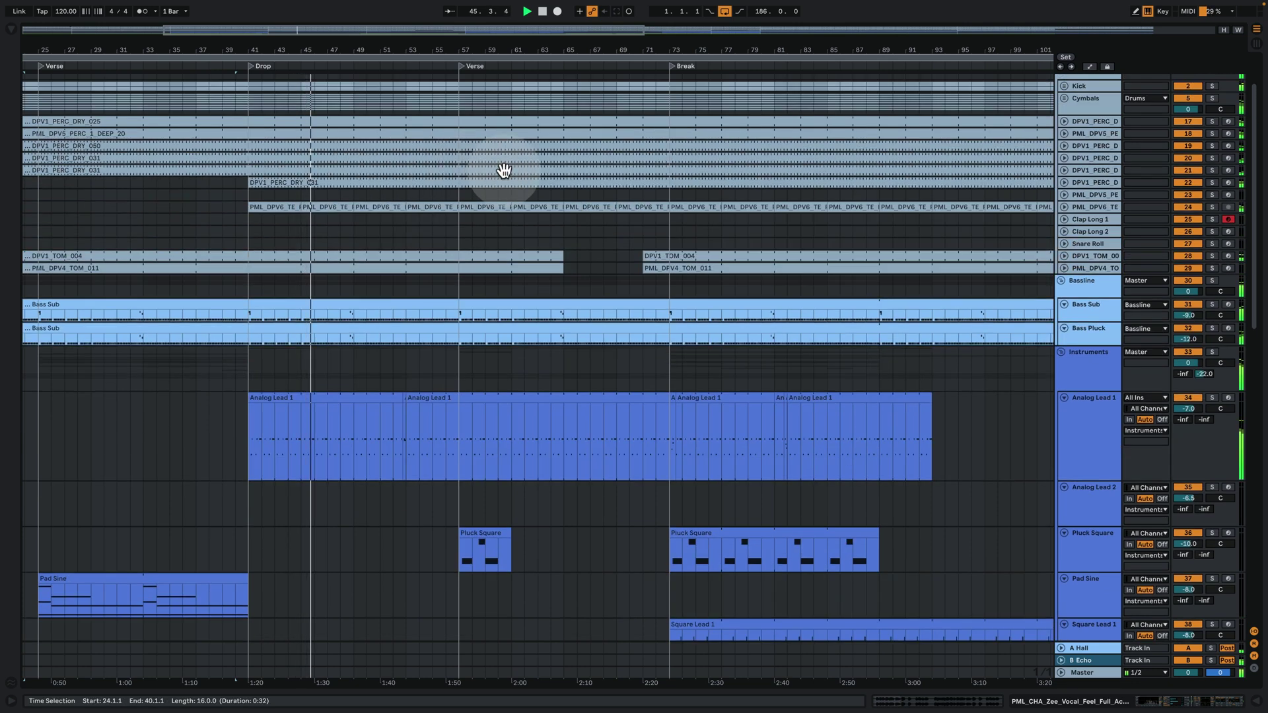
pyautogui.click(1064, 207)
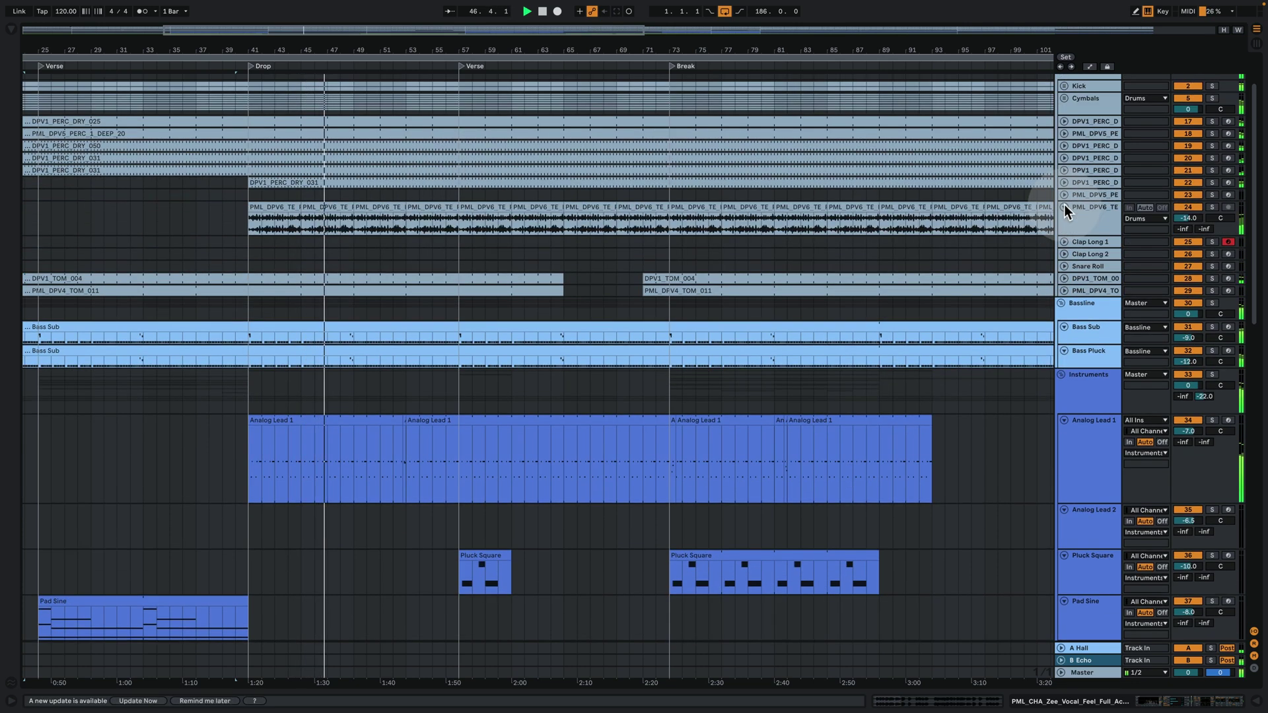
pyautogui.click(1064, 183)
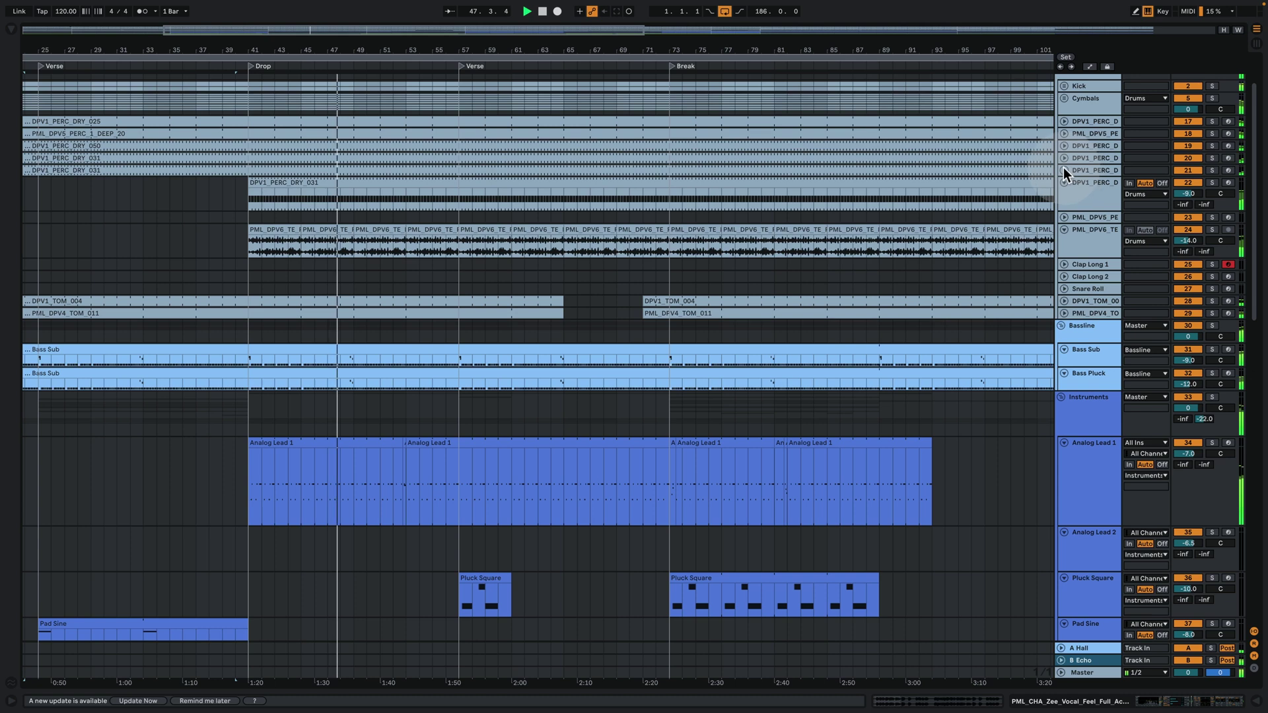
pyautogui.click(1063, 169)
# Inspect the MIDI notes of track 21's DPV1_PERC_DRY_031 clip and the track's sampler, EQ Eight and Utility
pyautogui.doubleClick(350, 171)
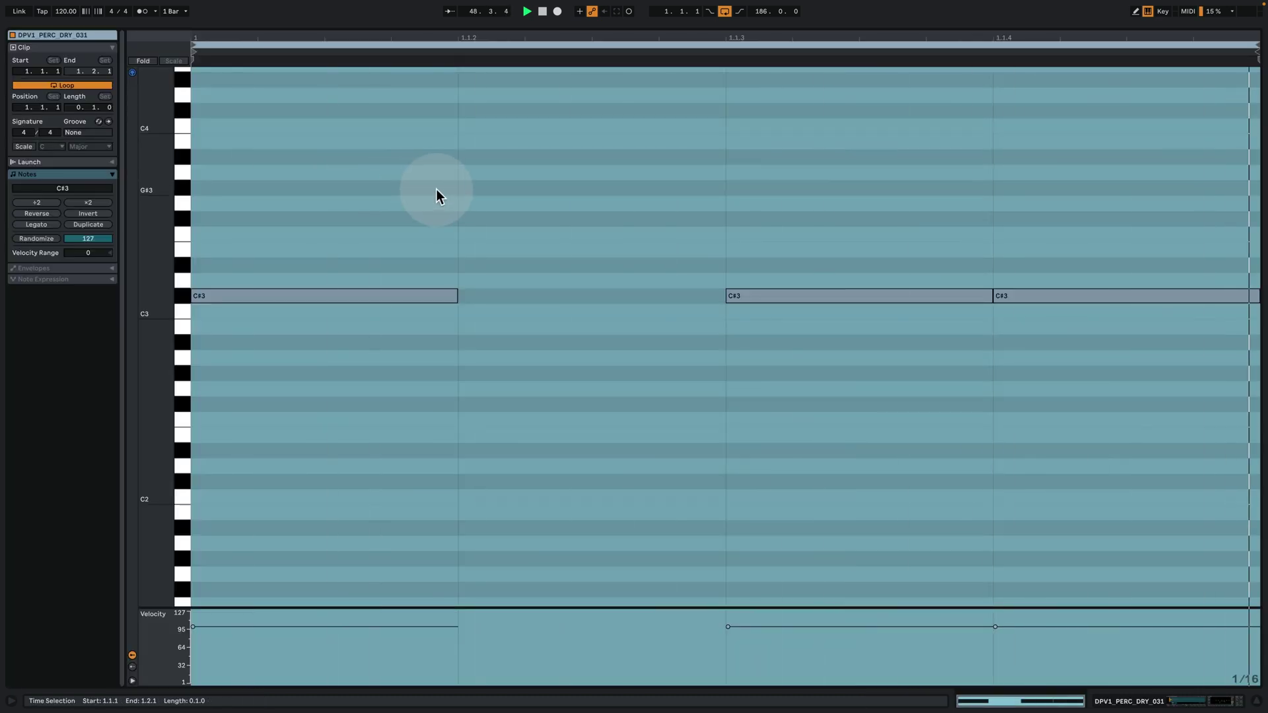
pyautogui.click(463, 198)
pyautogui.click(1132, 698)
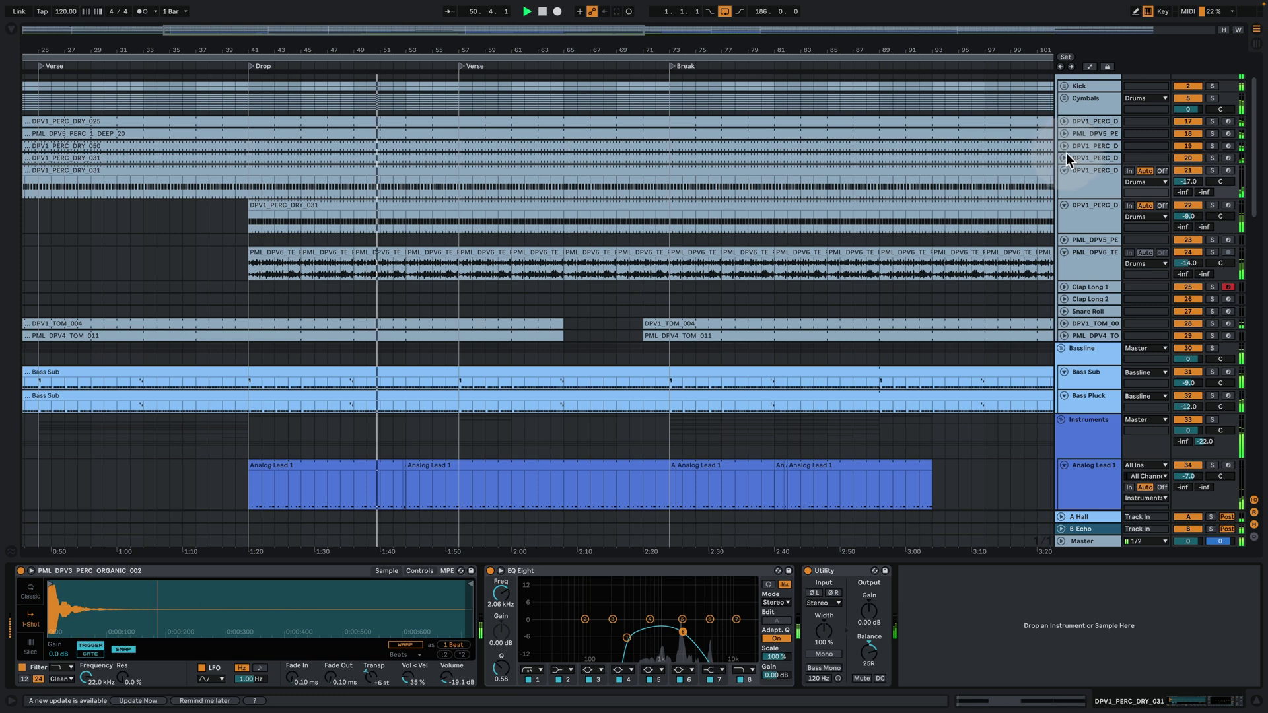
# Unfold percussion tracks 20, 19 and 18 in the Drums group and show the DPV1_PERC_DRY_050 device chain
pyautogui.click(1063, 158)
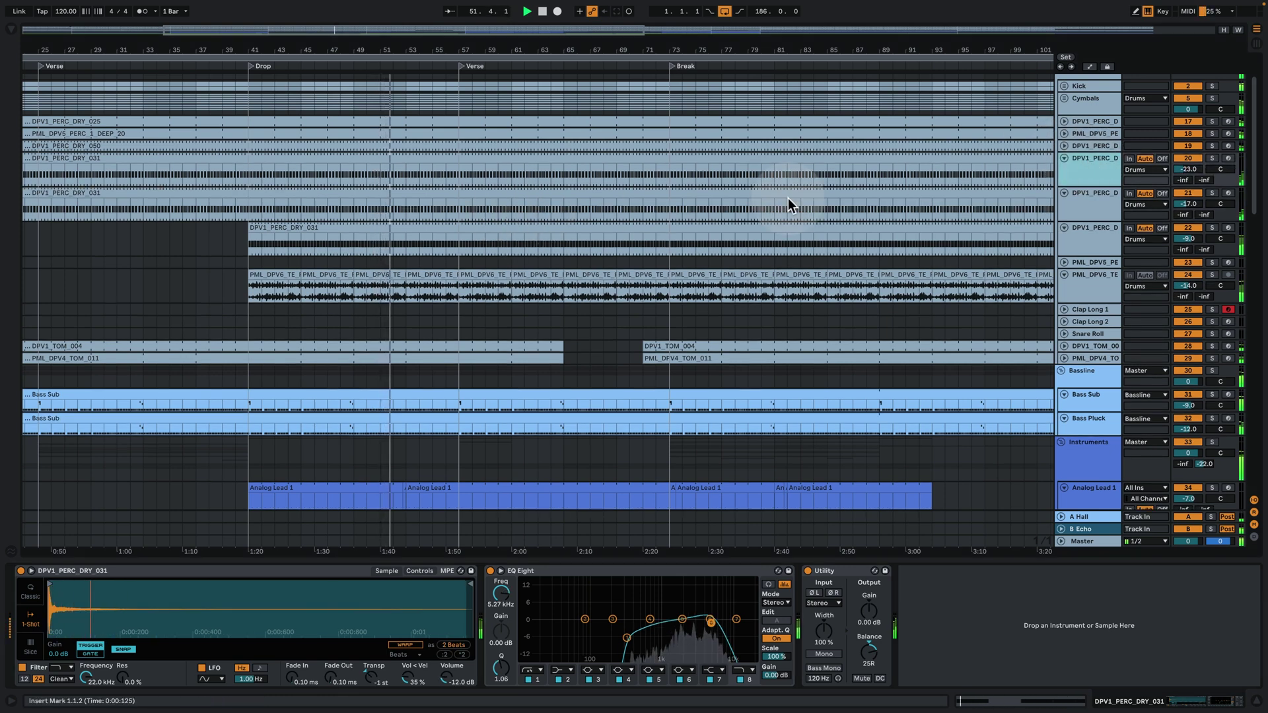
pyautogui.click(1083, 145)
pyautogui.click(1063, 145)
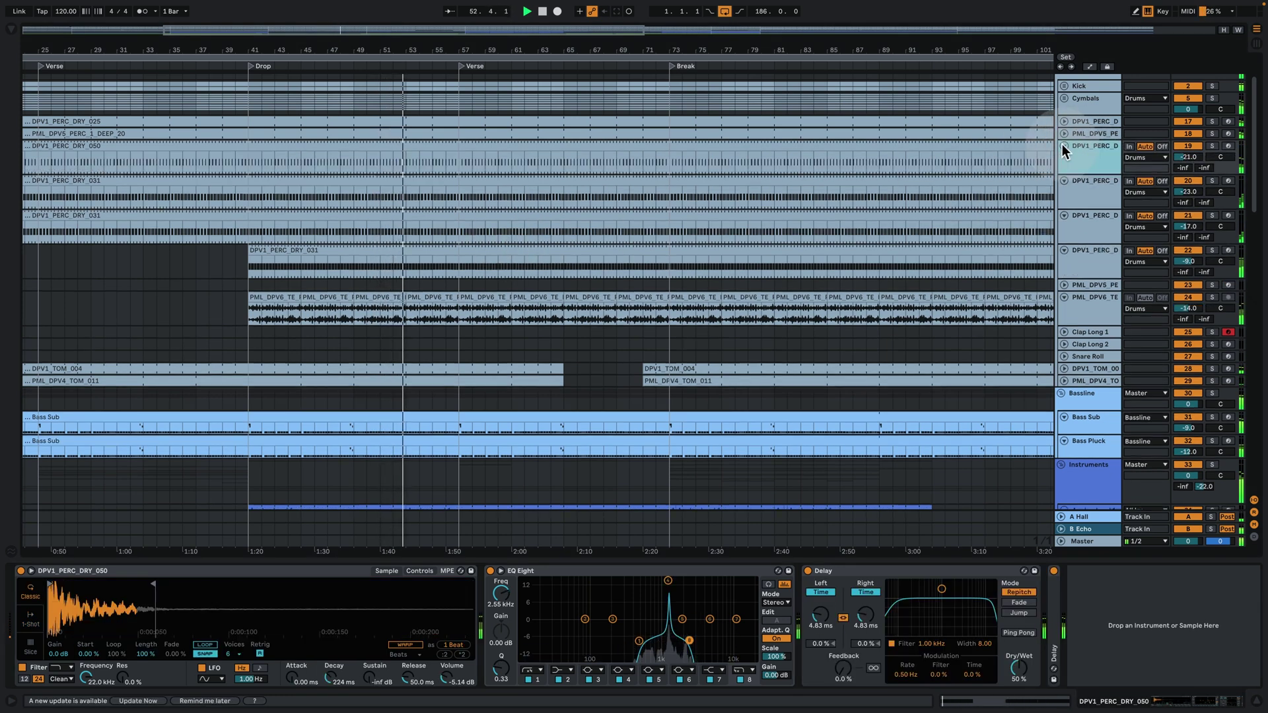
pyautogui.click(1063, 133)
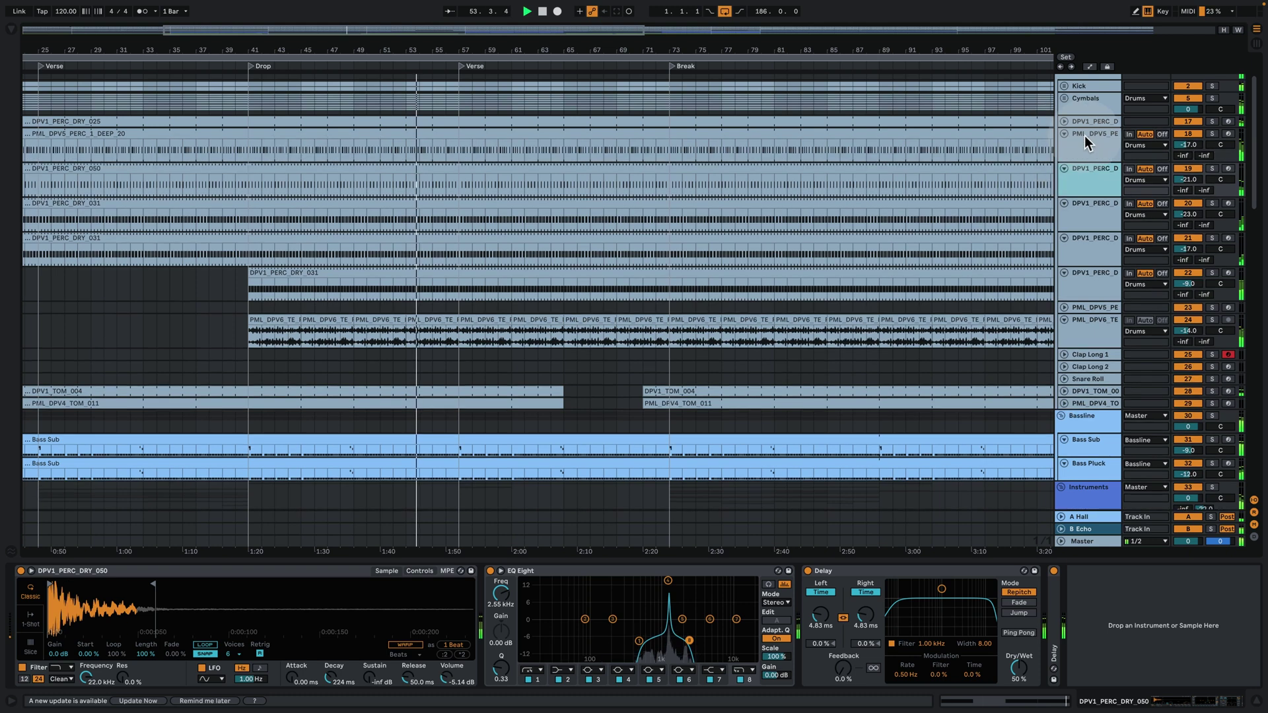
# Inspect the MIDI notes of the PML_DPV5_PERC_1_DEEP_20 clip and the track's sampler, EQ Eight and Utility
pyautogui.click(1084, 136)
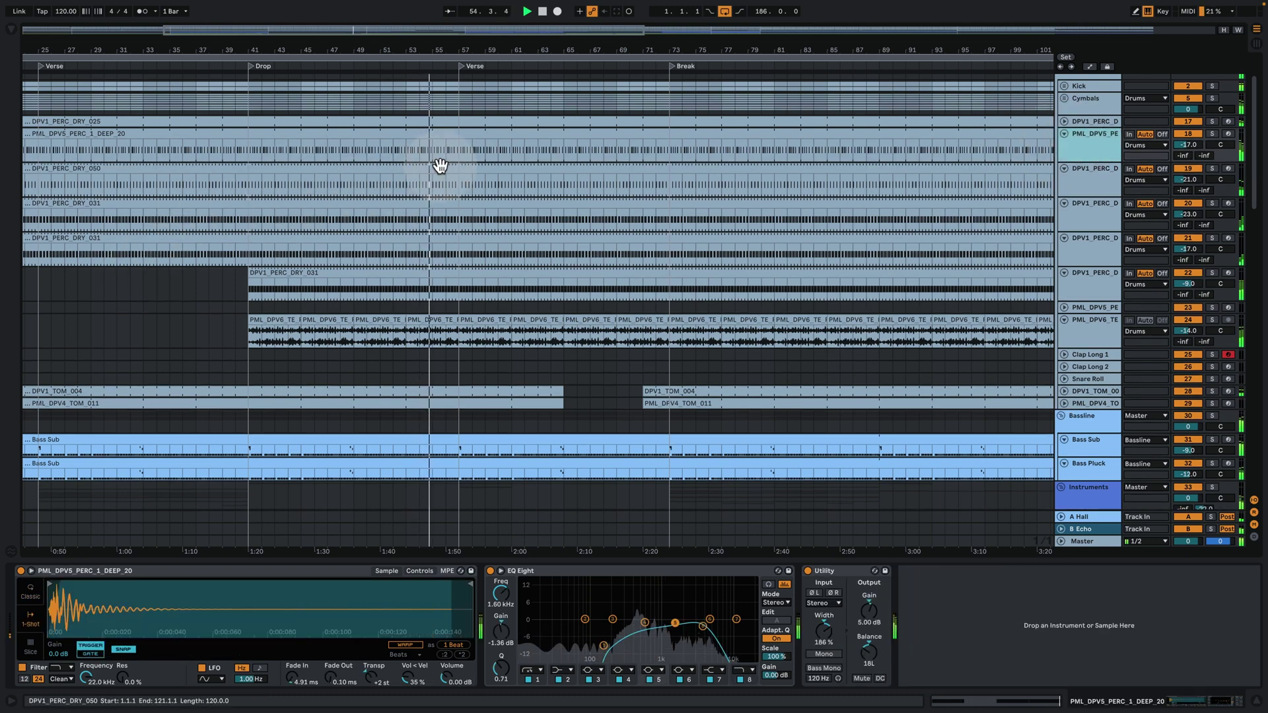
pyautogui.doubleClick(426, 140)
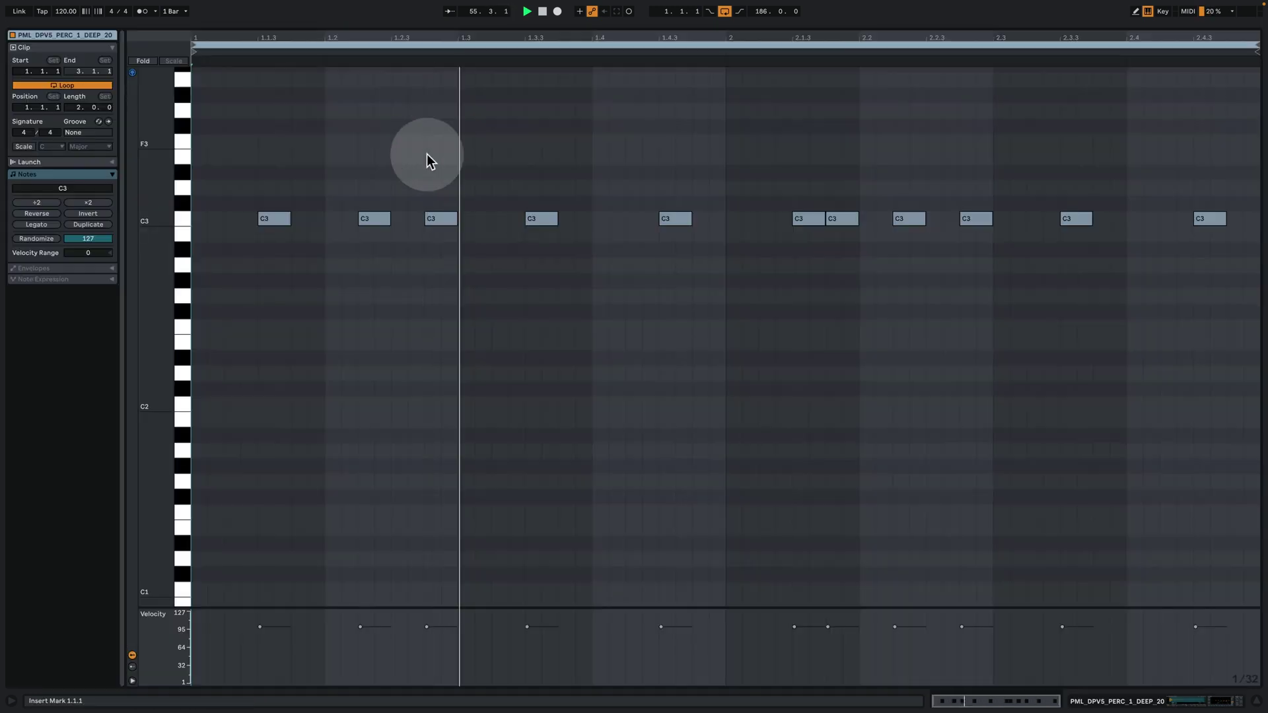
pyautogui.click(693, 173)
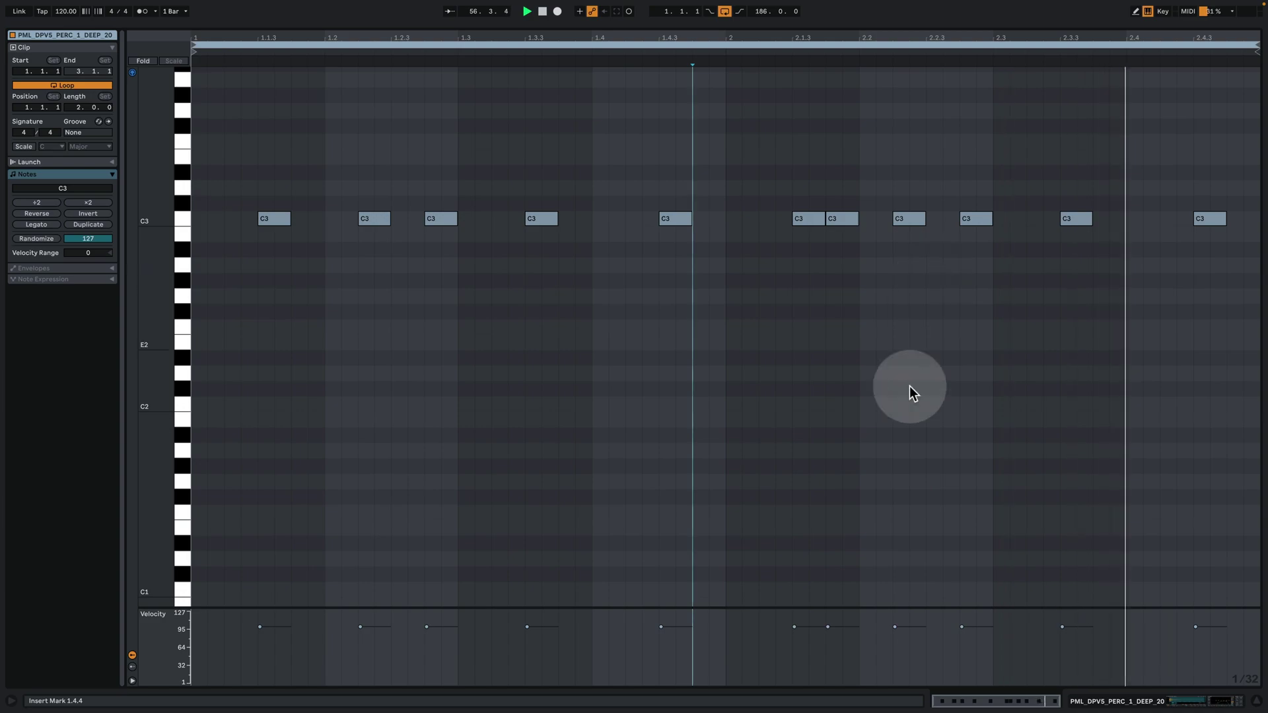
pyautogui.click(1138, 690)
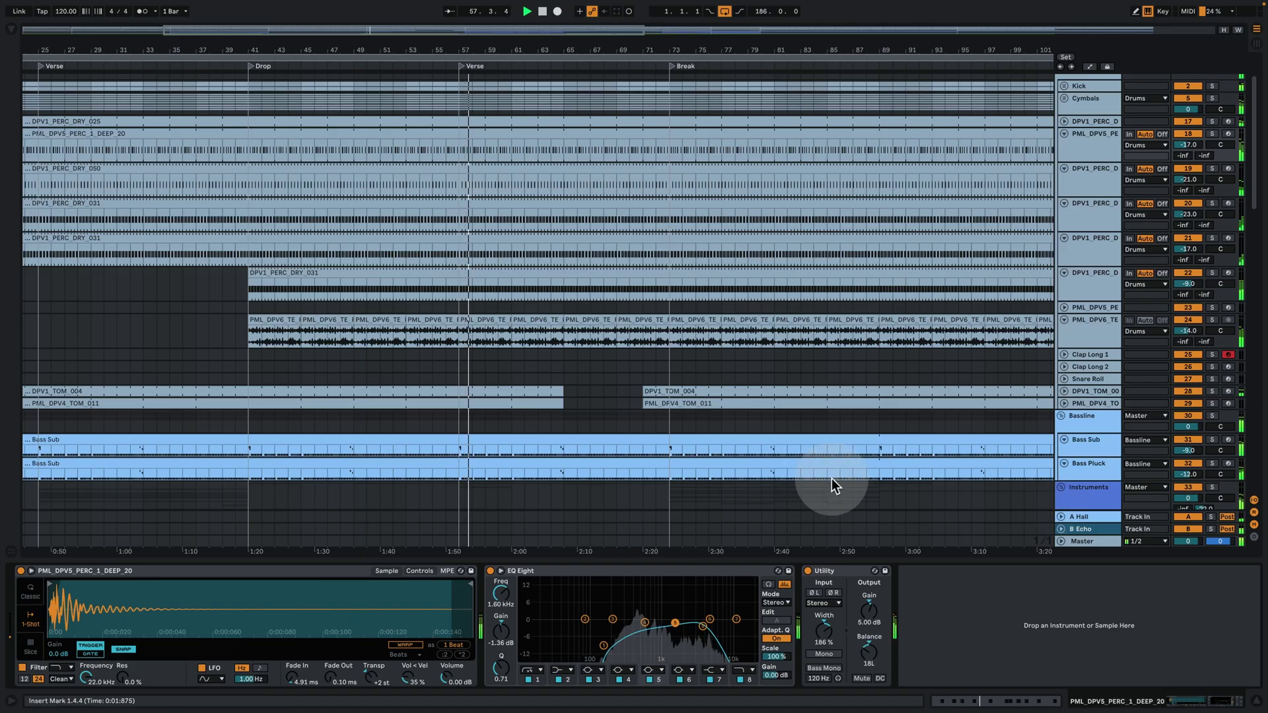
# Hide the device view and examine the instrument and vocal clips playing in the second Verse
pyautogui.click(1255, 703)
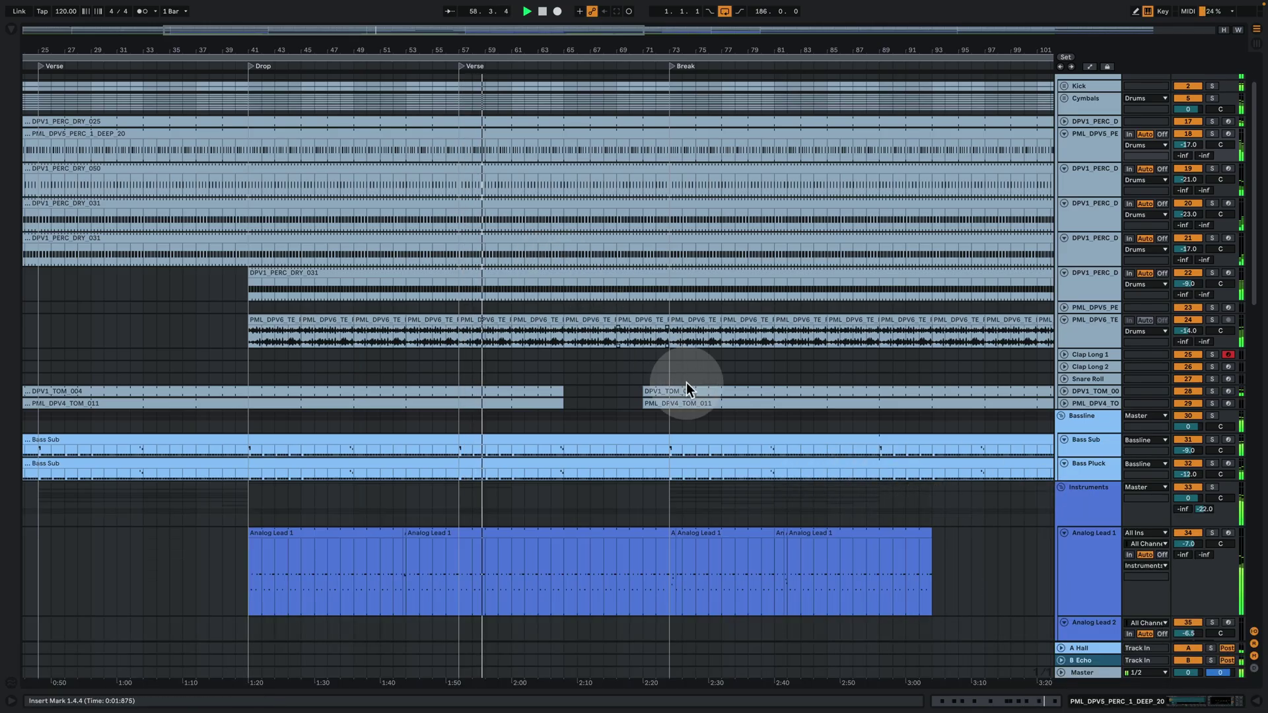
pyautogui.scroll(-6, 666, 405)
pyautogui.scroll(-3, 667, 407)
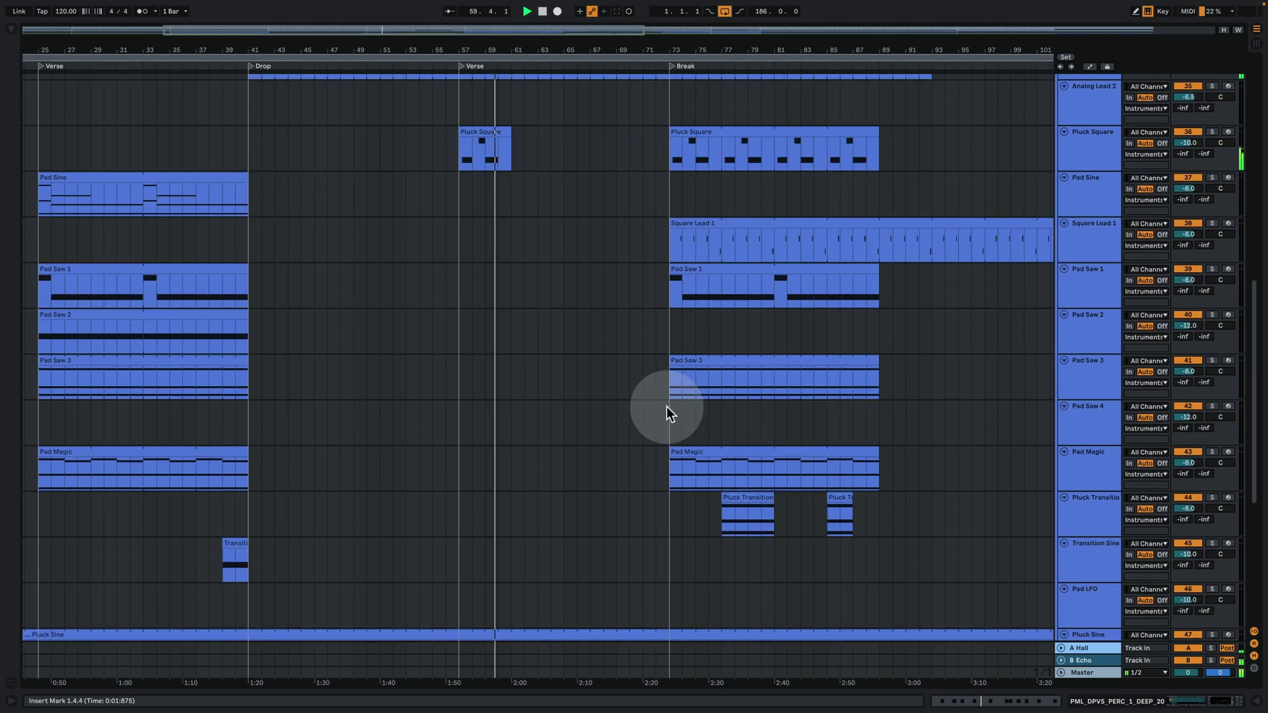
pyautogui.scroll(-6, 667, 406)
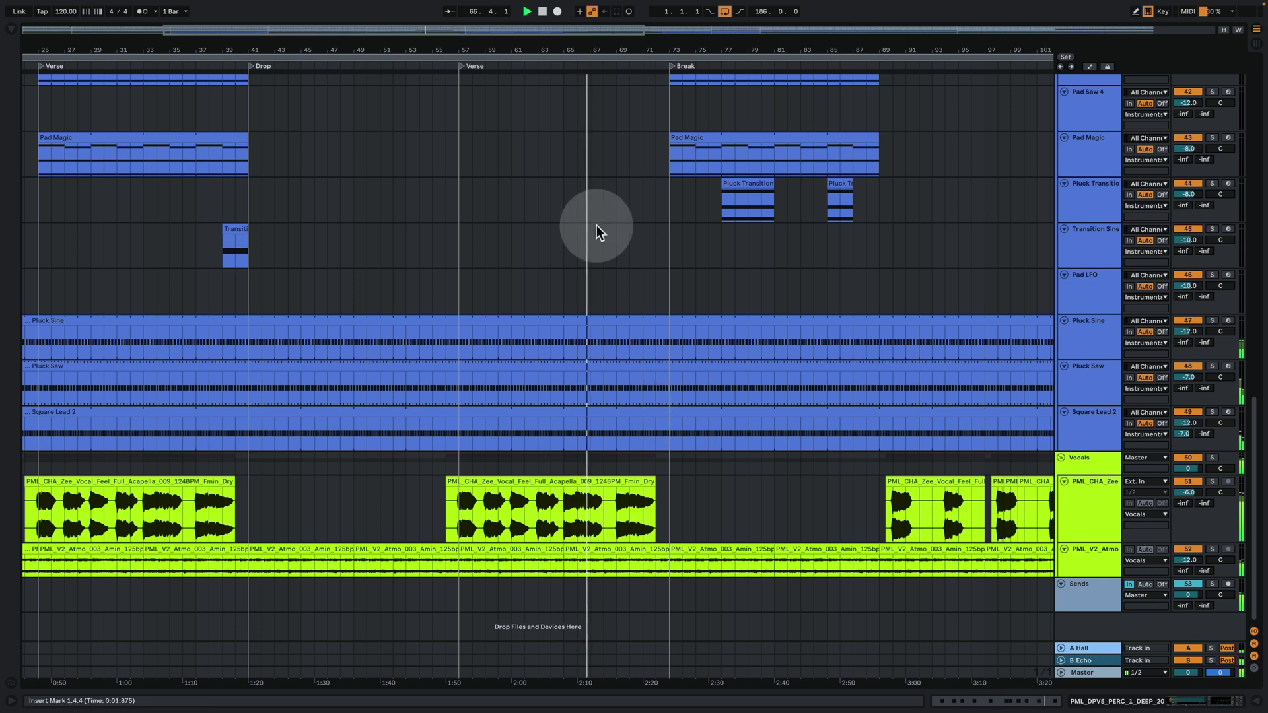
# Examine the pads, leads, plucks, bass and percussion layered in the Break from bar 73
pyautogui.moveTo(642, 51); pyautogui.dragTo(551, 51)
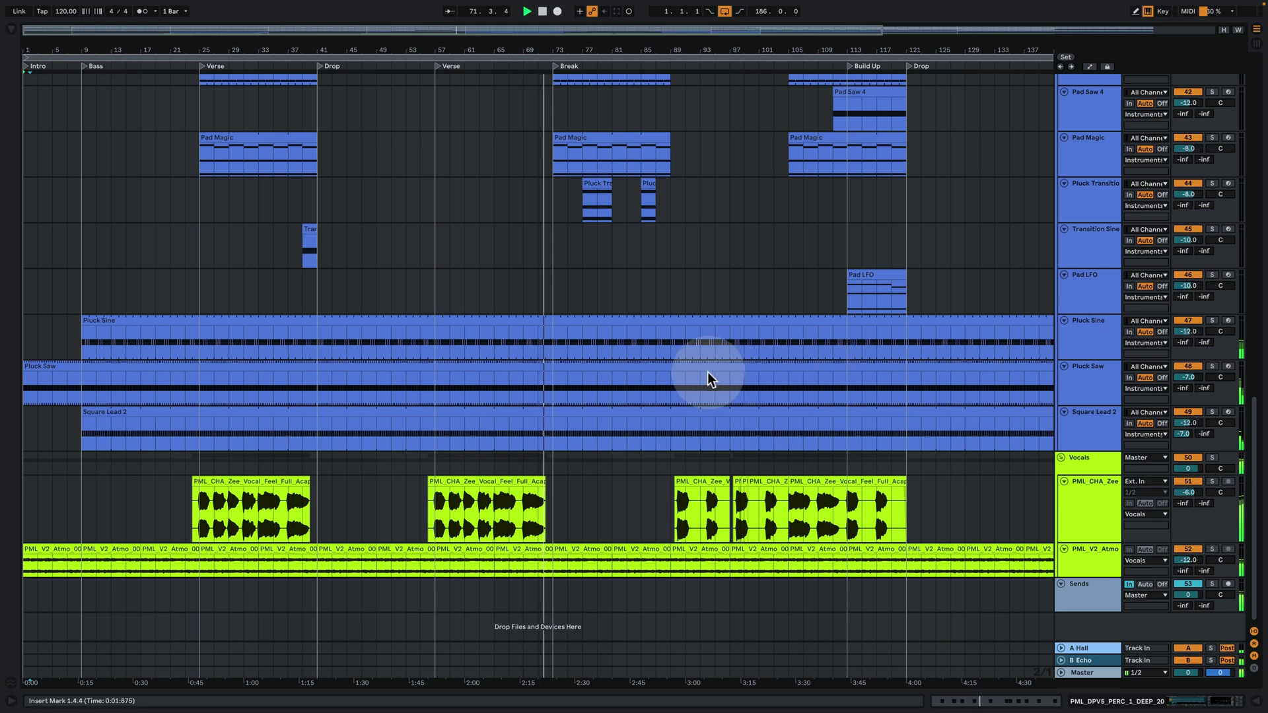
pyautogui.scroll(3, 703, 382)
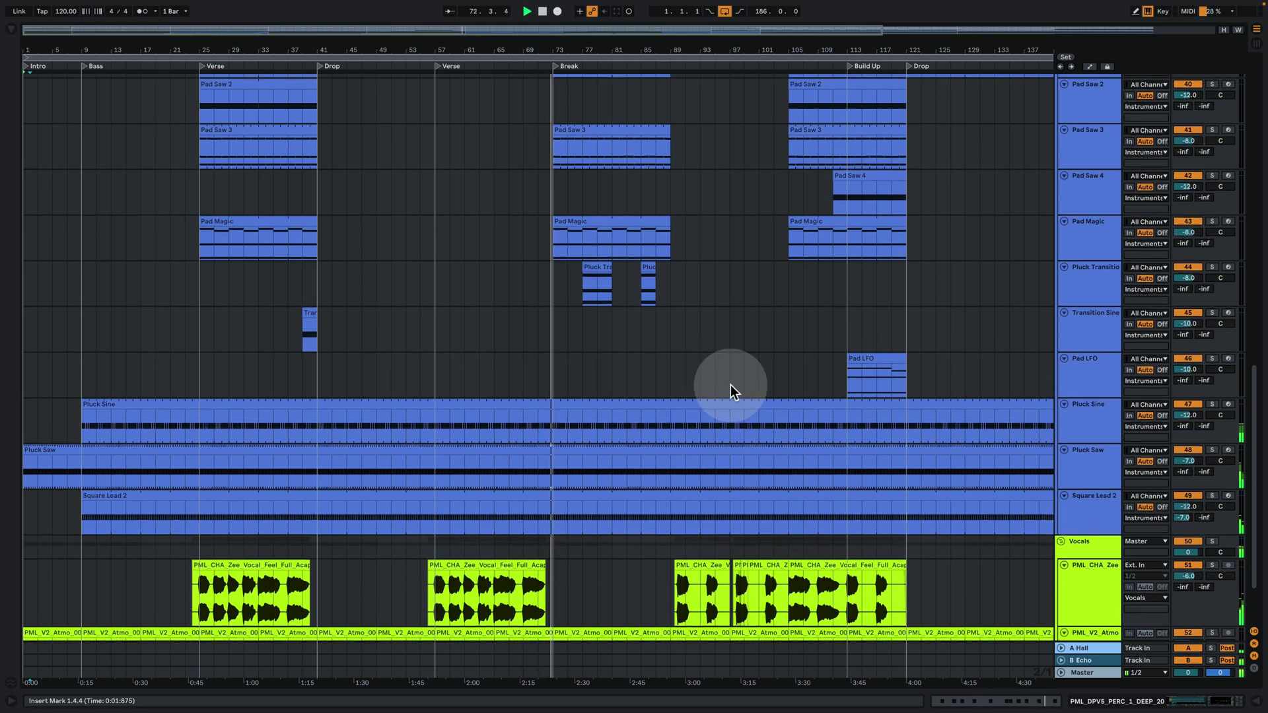
pyautogui.scroll(6, 619, 359)
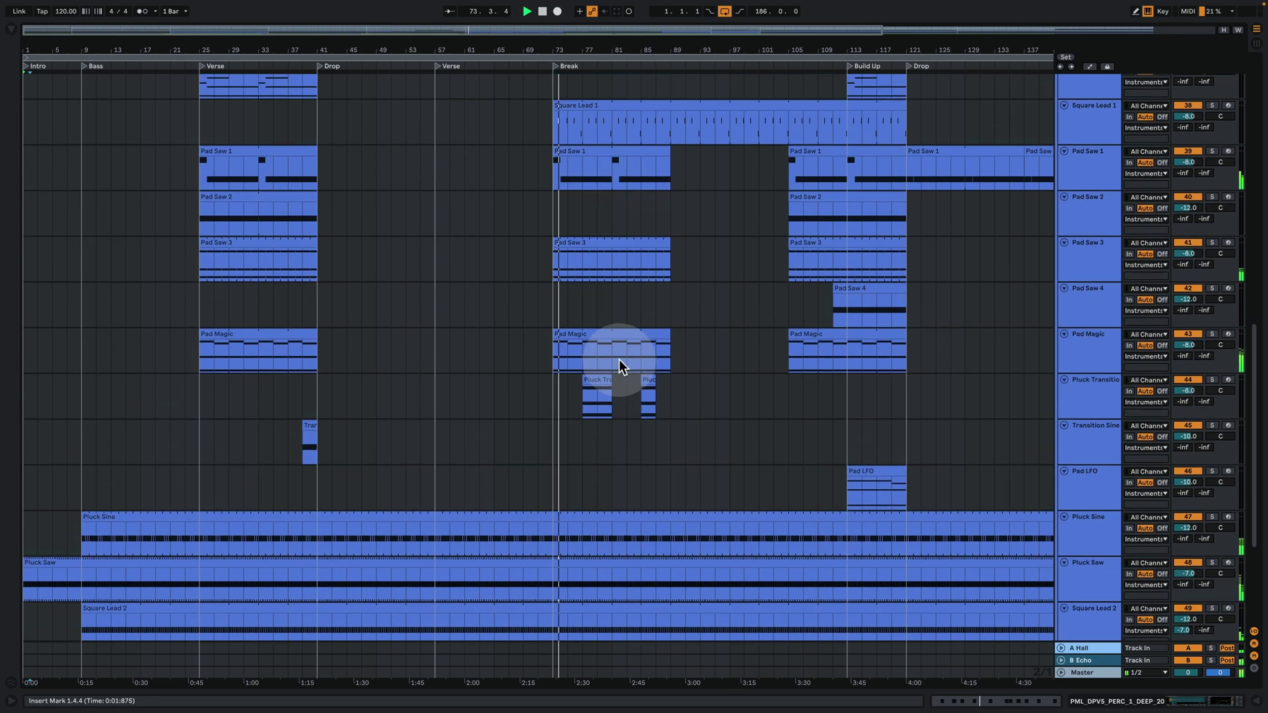
pyautogui.scroll(4, 617, 371)
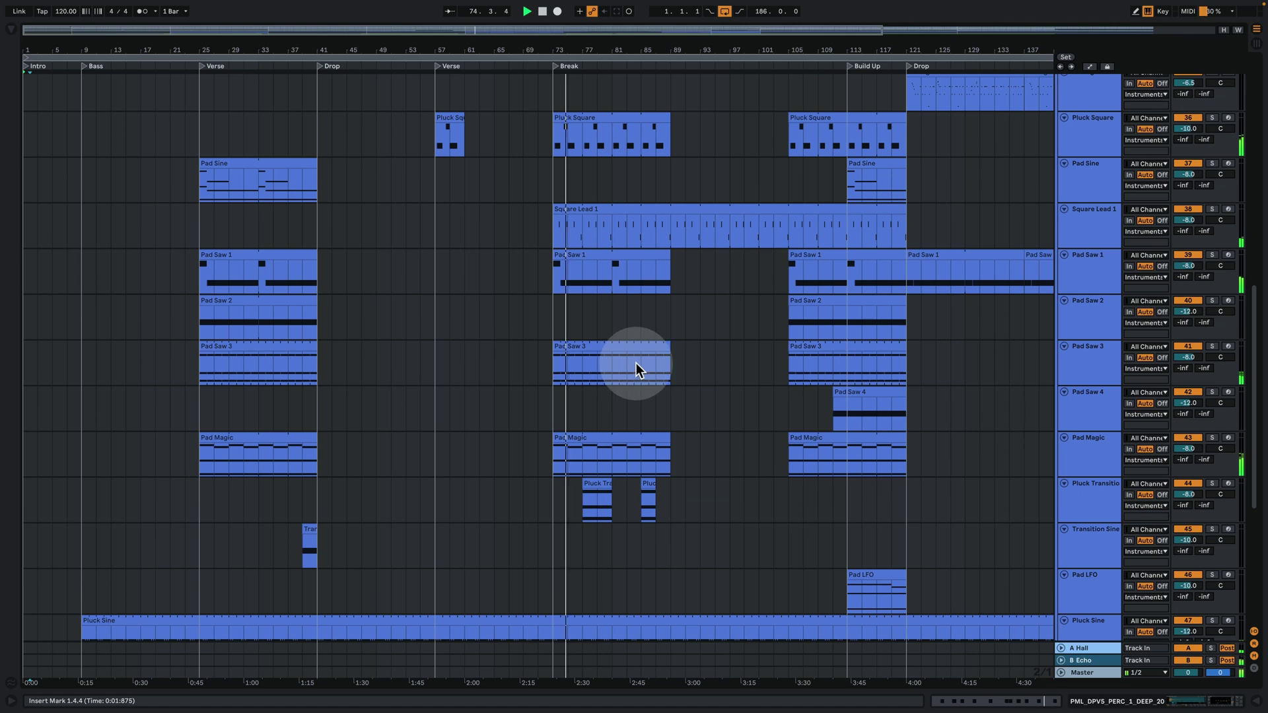
pyautogui.scroll(12, 632, 371)
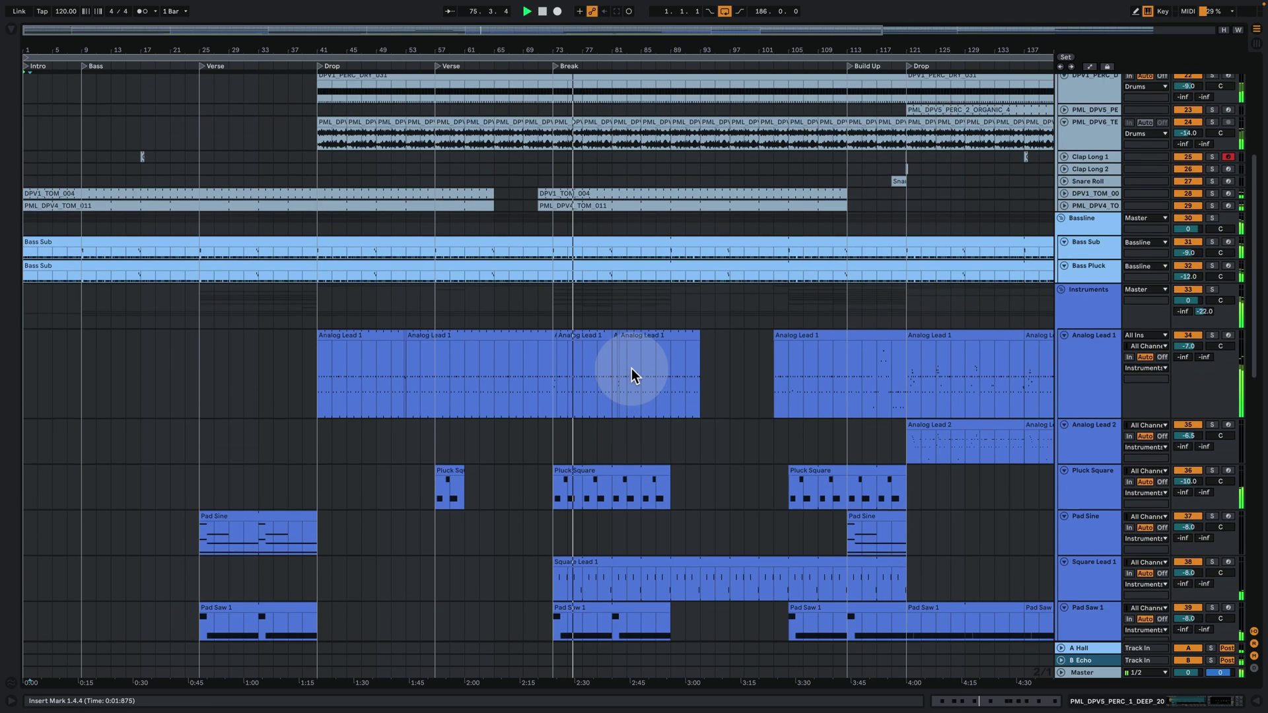
pyautogui.scroll(2, 631, 368)
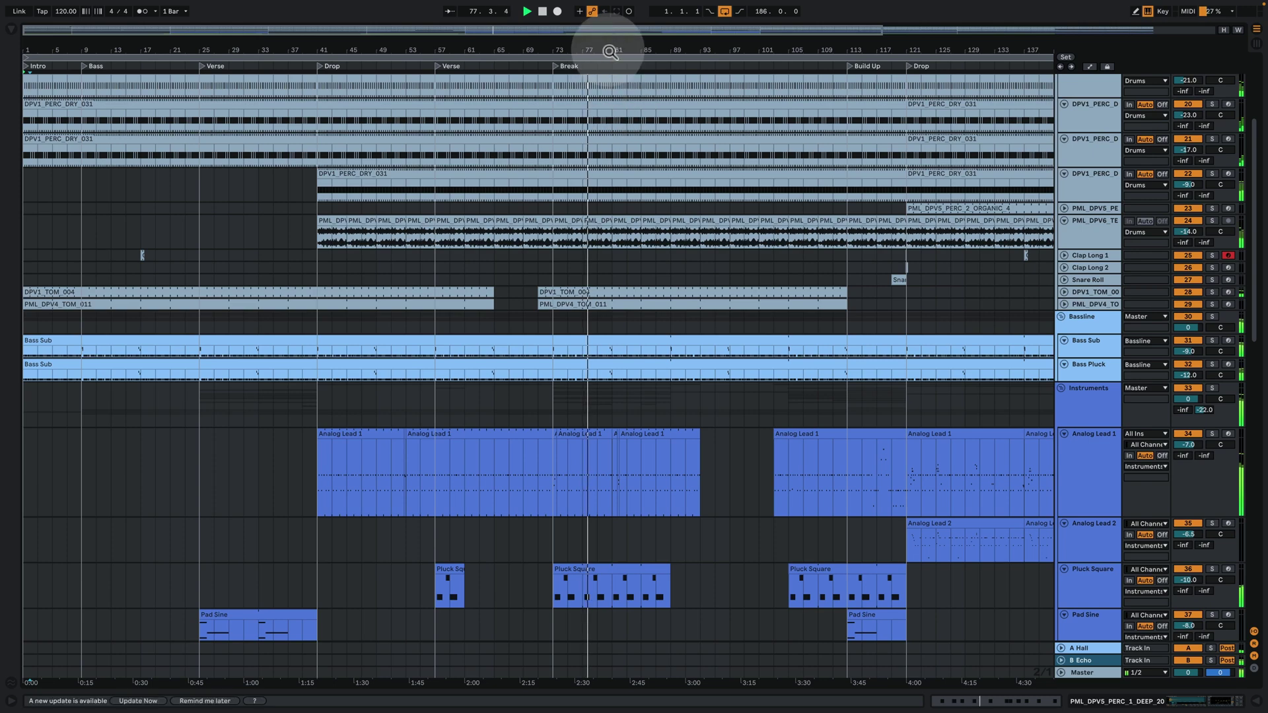
pyautogui.moveTo(603, 48); pyautogui.dragTo(599, 93)
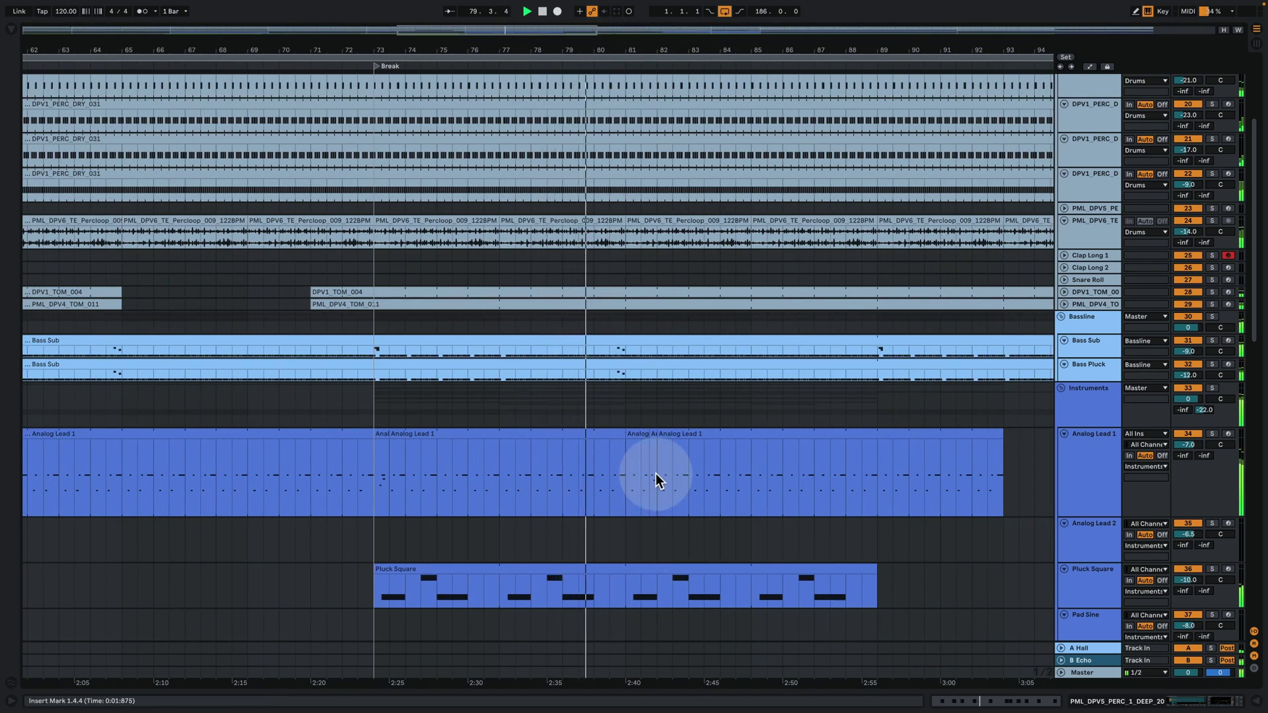
# Inspect the MIDI notes of the short Analog Lead 1 fill clip before bar 82 and the track's device chain
pyautogui.moveTo(654, 45); pyautogui.dragTo(638, 494)
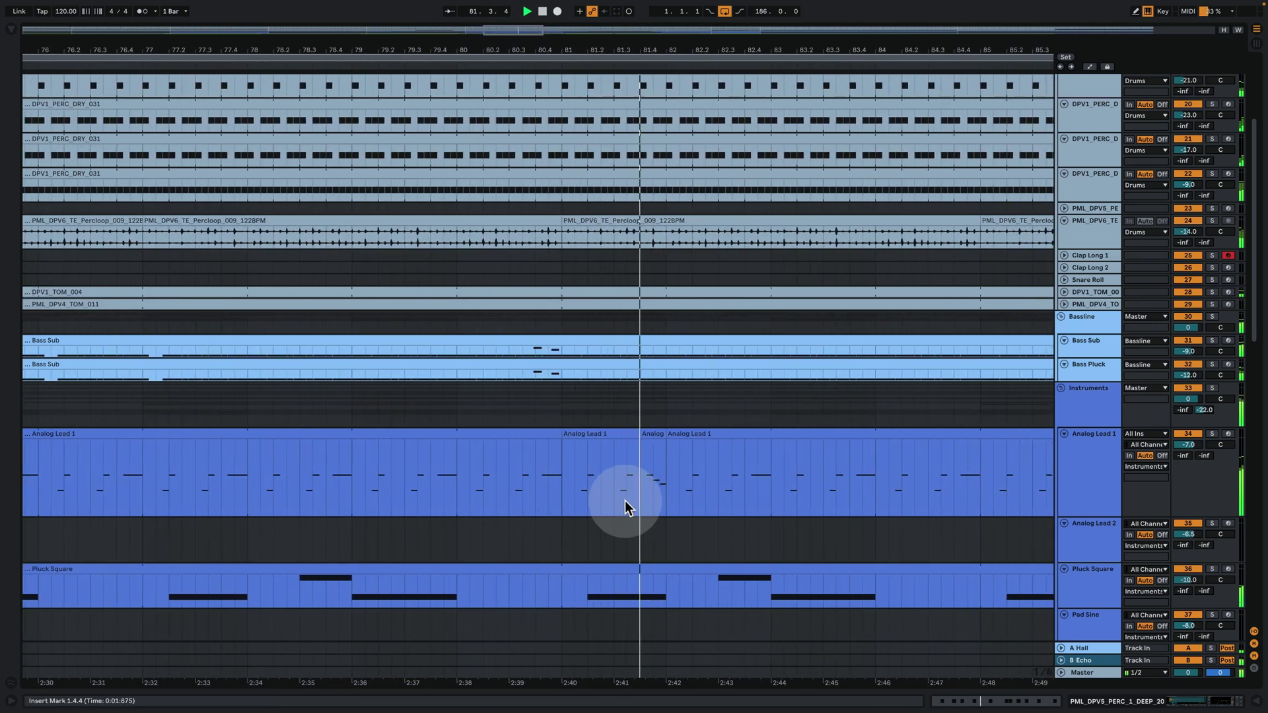
pyautogui.doubleClick(650, 439)
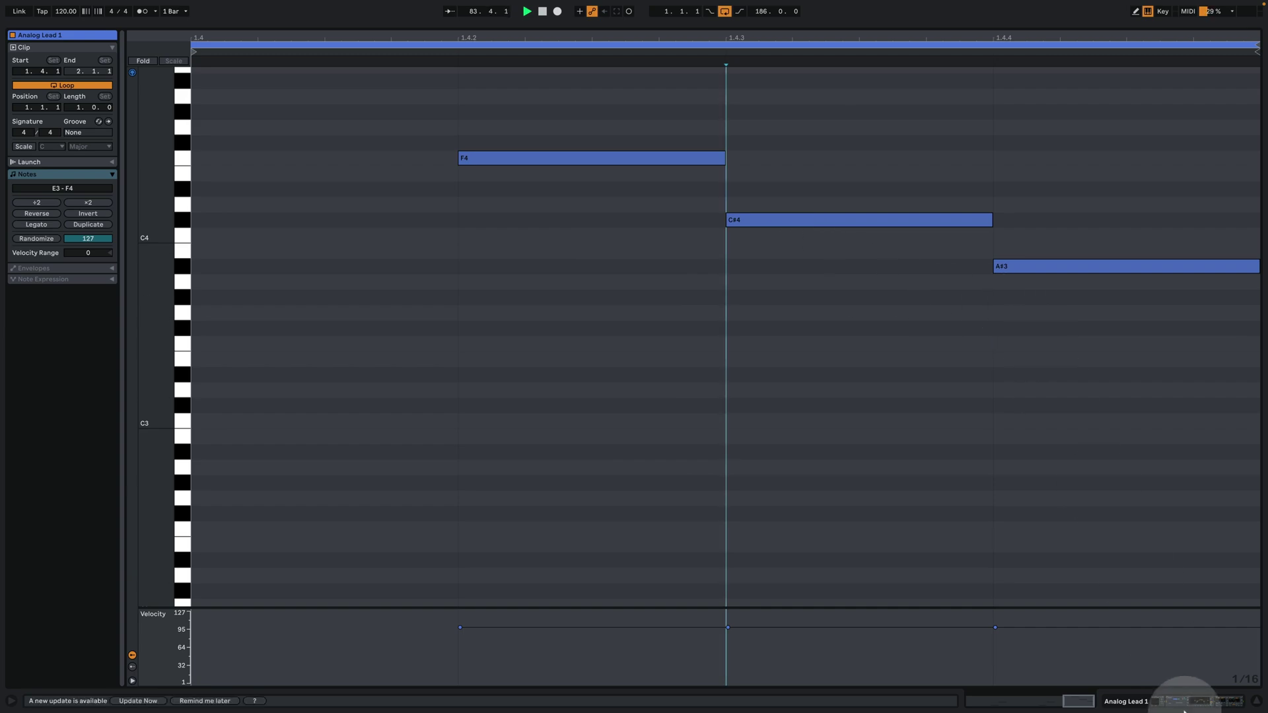
pyautogui.click(1174, 702)
pyautogui.moveTo(594, 30); pyautogui.dragTo(971, 57)
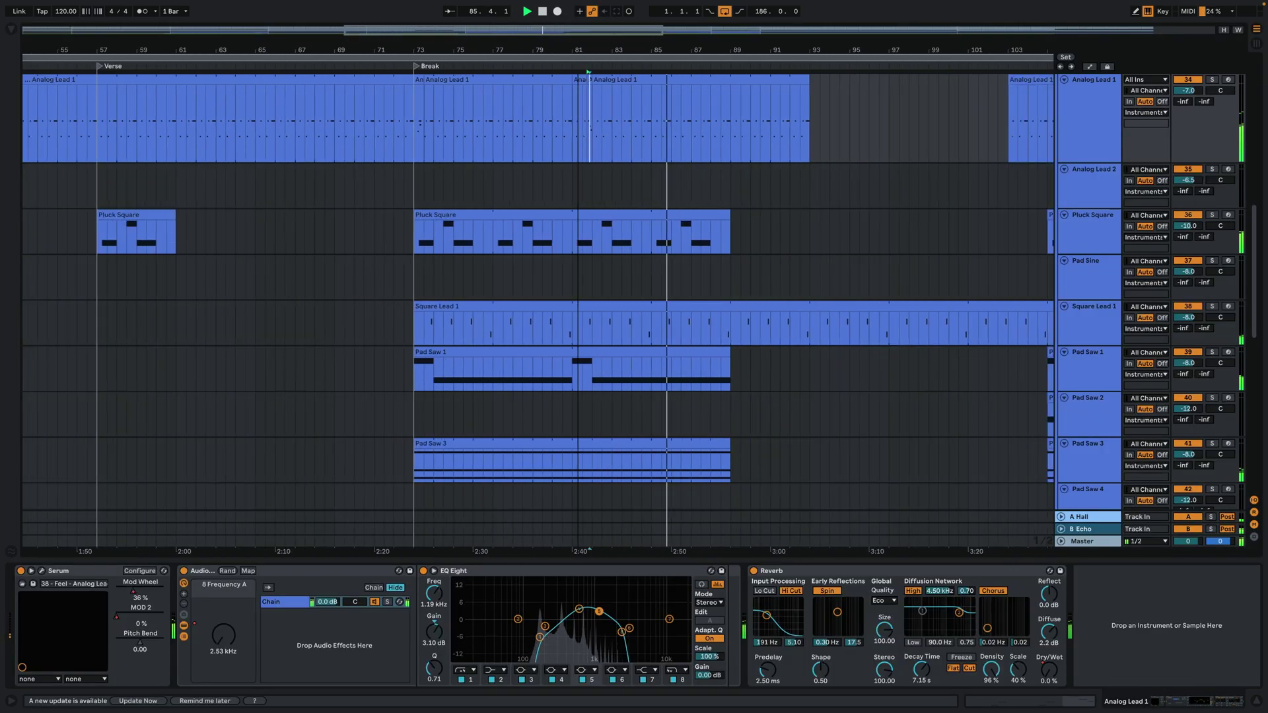
# Show the automation lanes and display the Serum Mod Wheel envelope on the Analog Lead 1 track
pyautogui.click(1089, 66)
pyautogui.click(1087, 105)
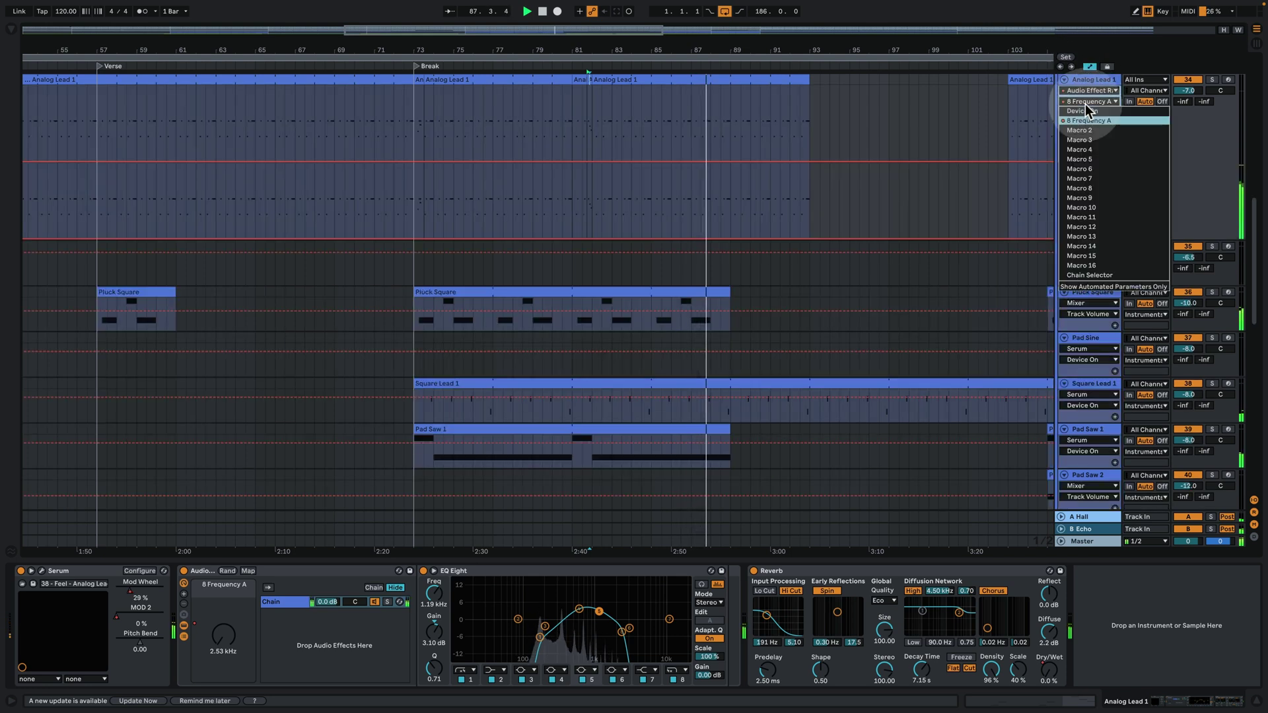
pyautogui.click(1091, 112)
pyautogui.click(1086, 89)
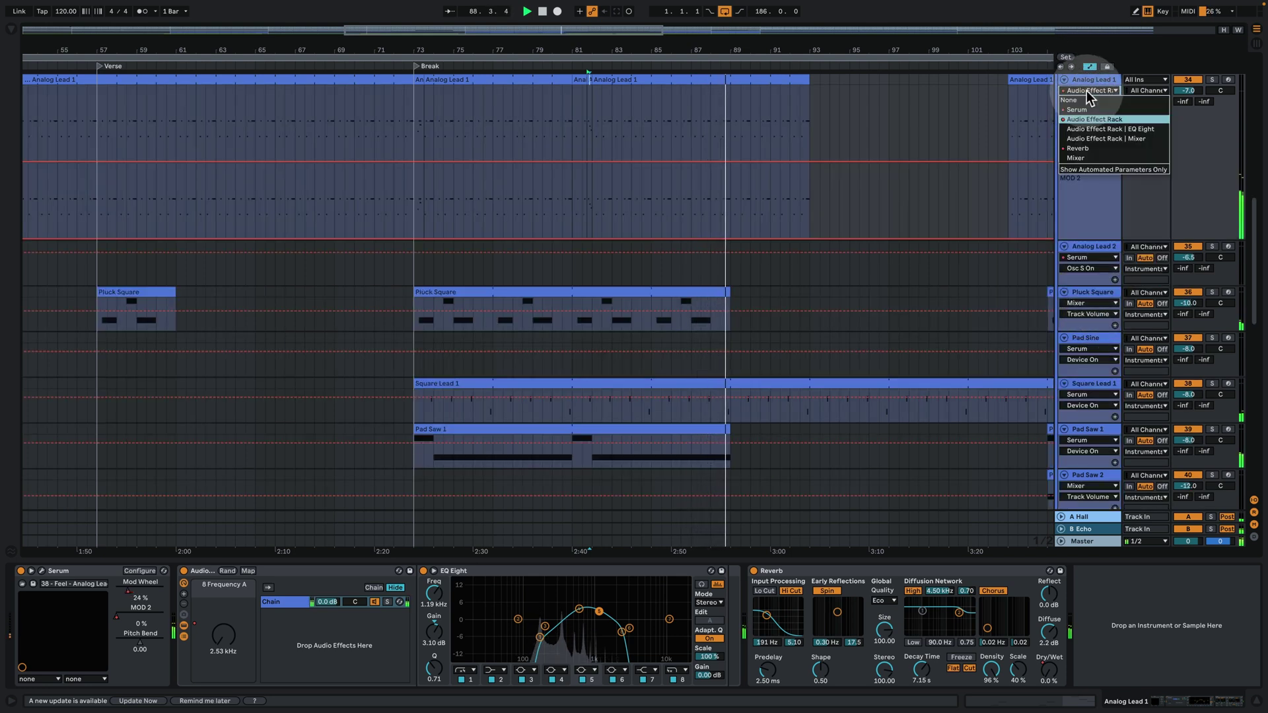
pyautogui.click(1093, 105)
pyautogui.click(1091, 104)
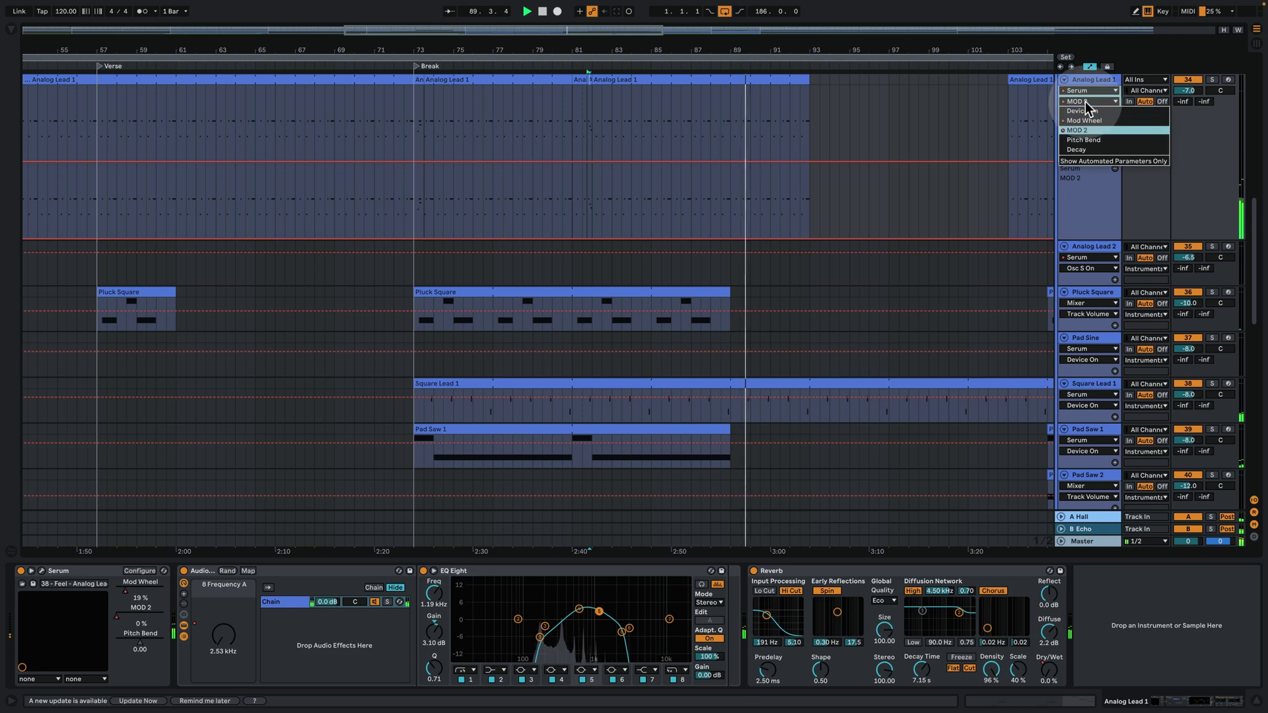
pyautogui.click(1096, 125)
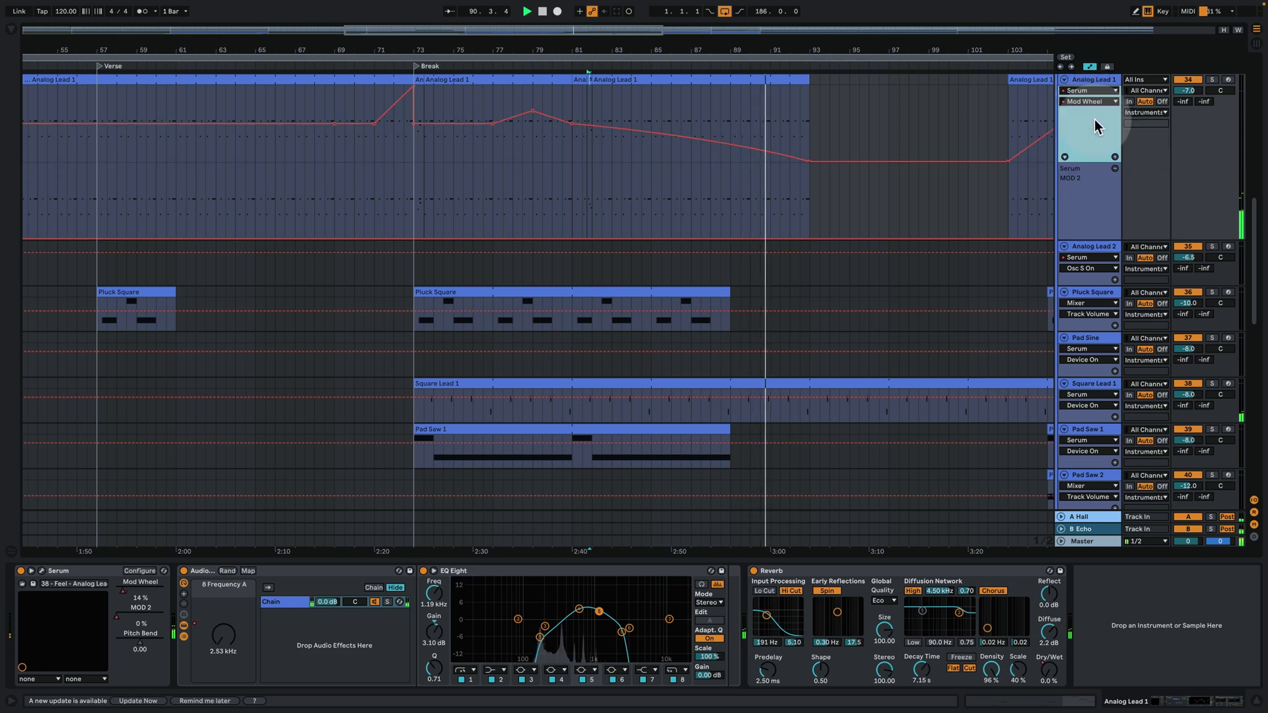
pyautogui.moveTo(722, 33); pyautogui.dragTo(722, 13)
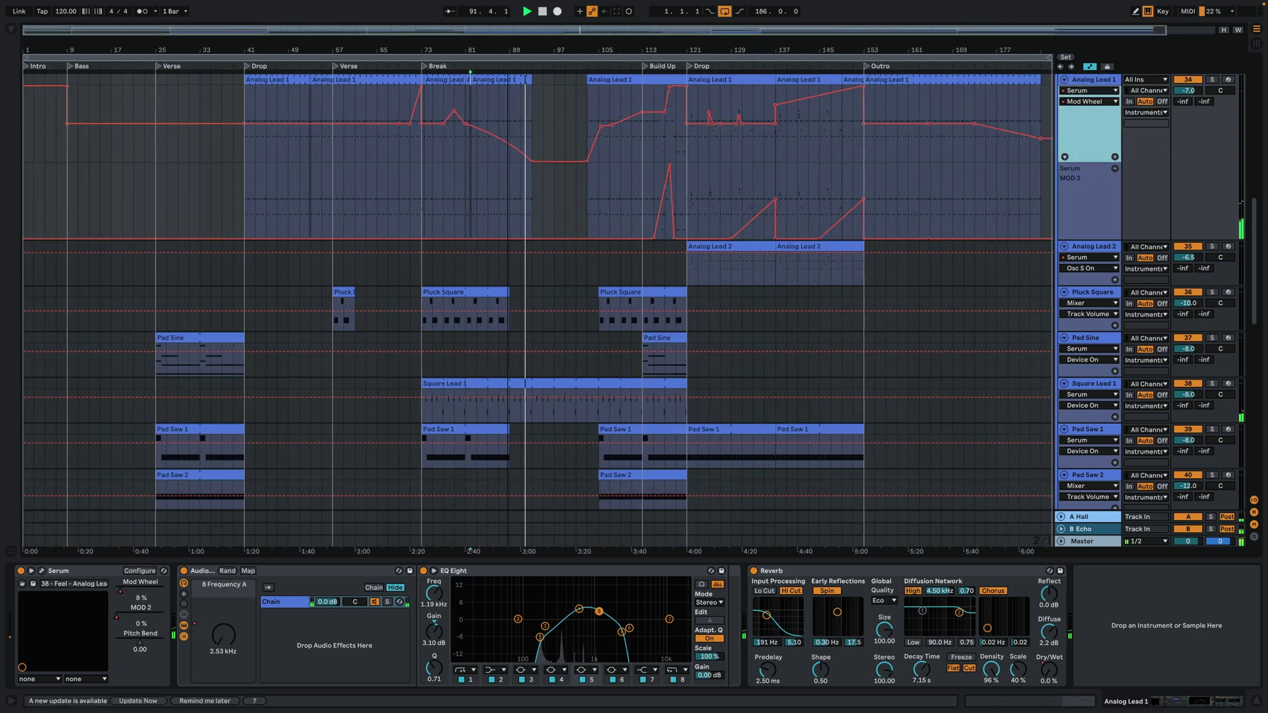
# Inspect the two short vocal slices around bar 98 as waveforms, along with the vocal track's device chain
pyautogui.moveTo(509, 46); pyautogui.dragTo(509, 52)
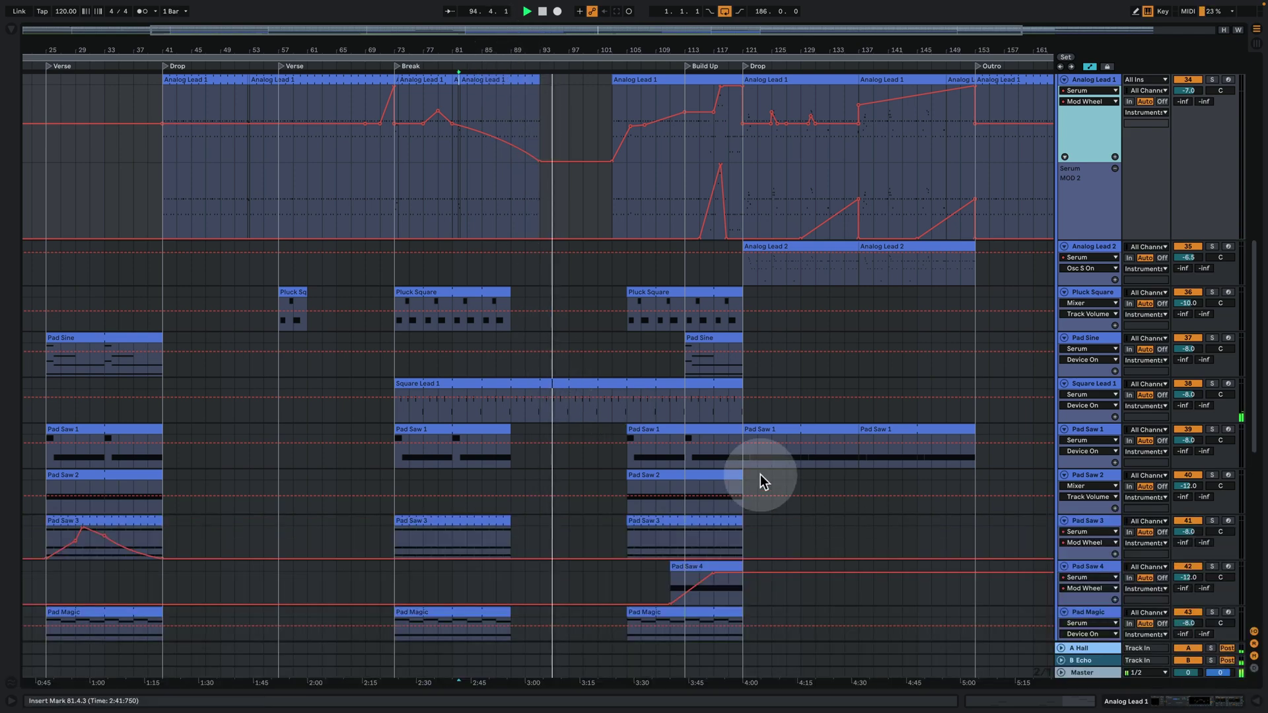
pyautogui.scroll(-10, 757, 475)
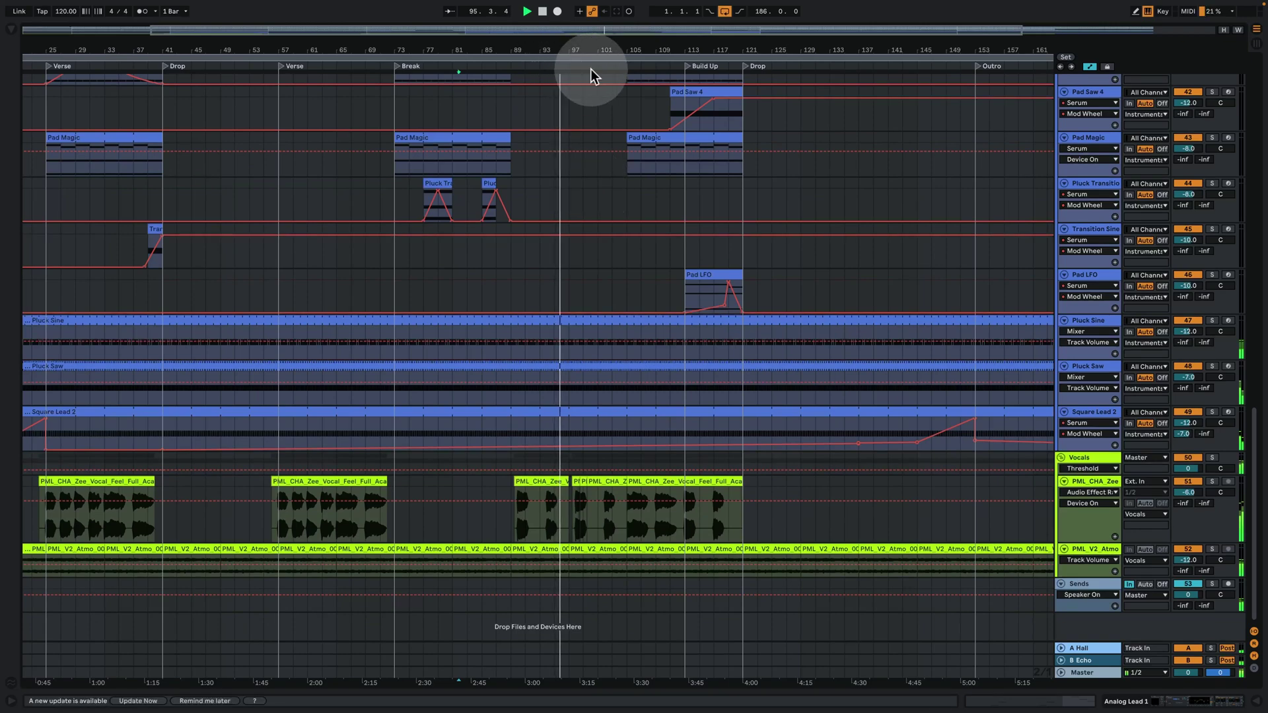
pyautogui.moveTo(583, 46); pyautogui.dragTo(583, 249)
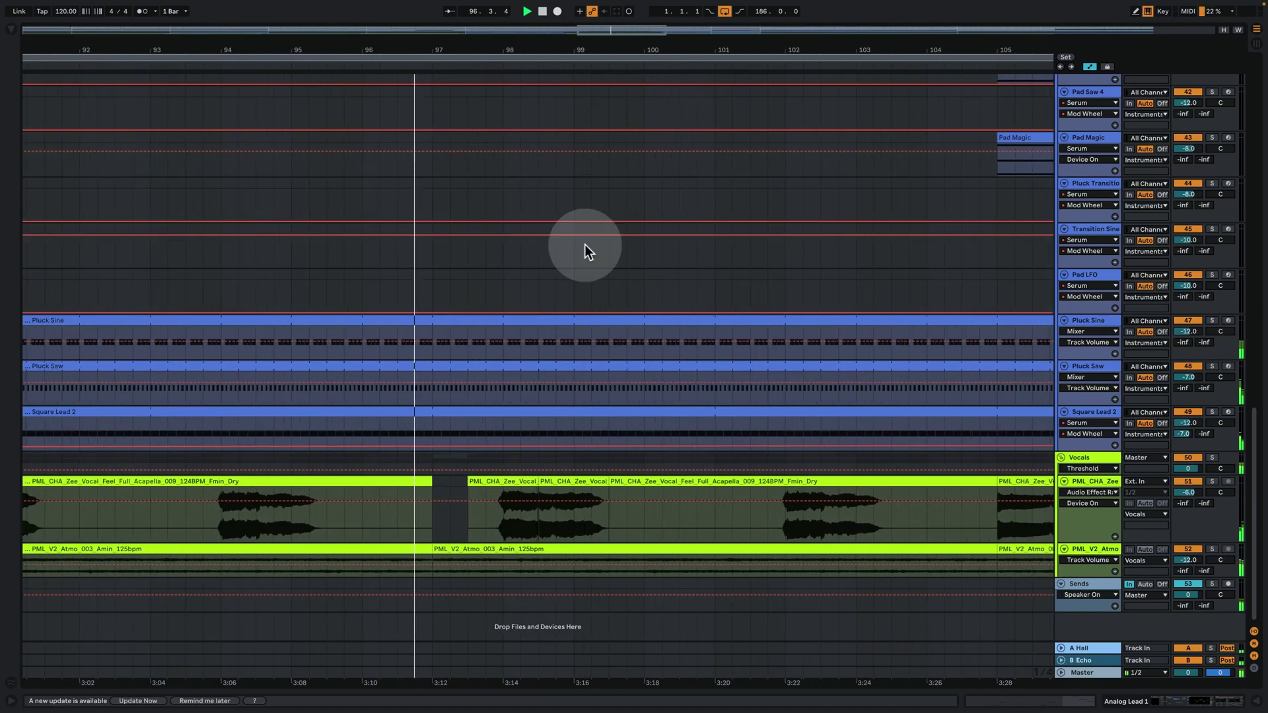
pyautogui.click(511, 477)
pyautogui.doubleClick(515, 478)
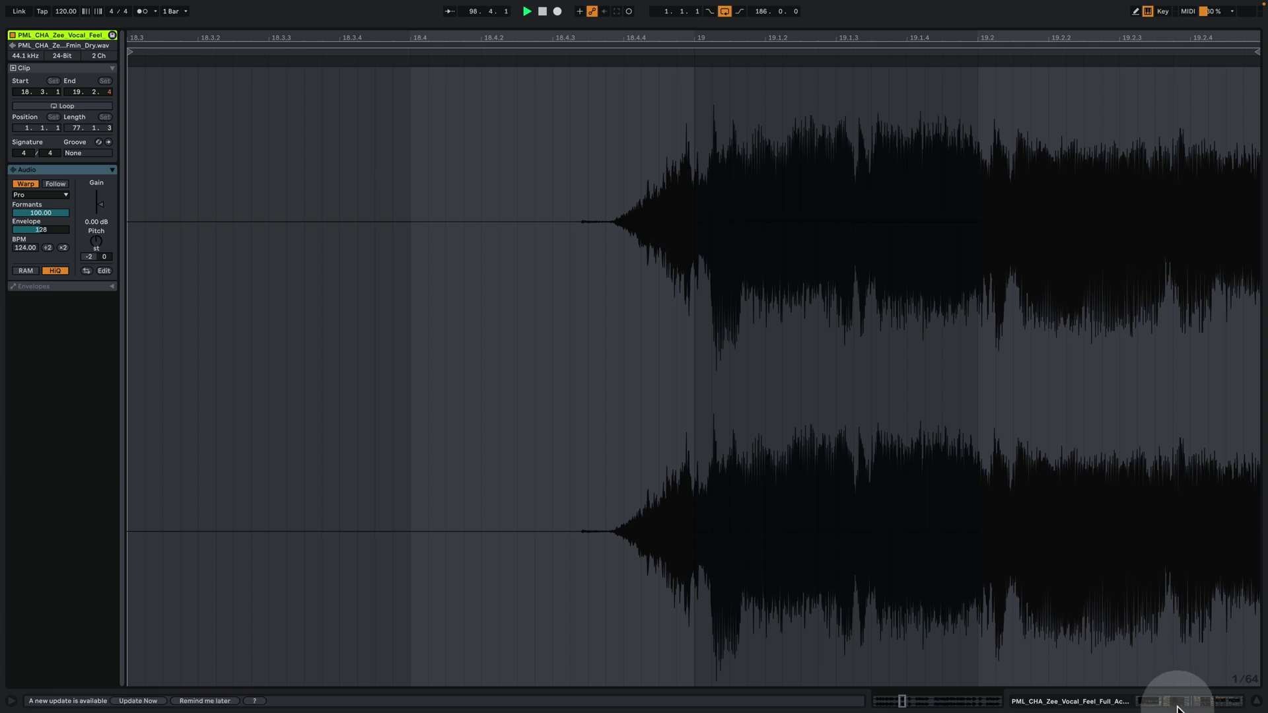
pyautogui.press('Tab')
pyautogui.doubleClick(573, 349)
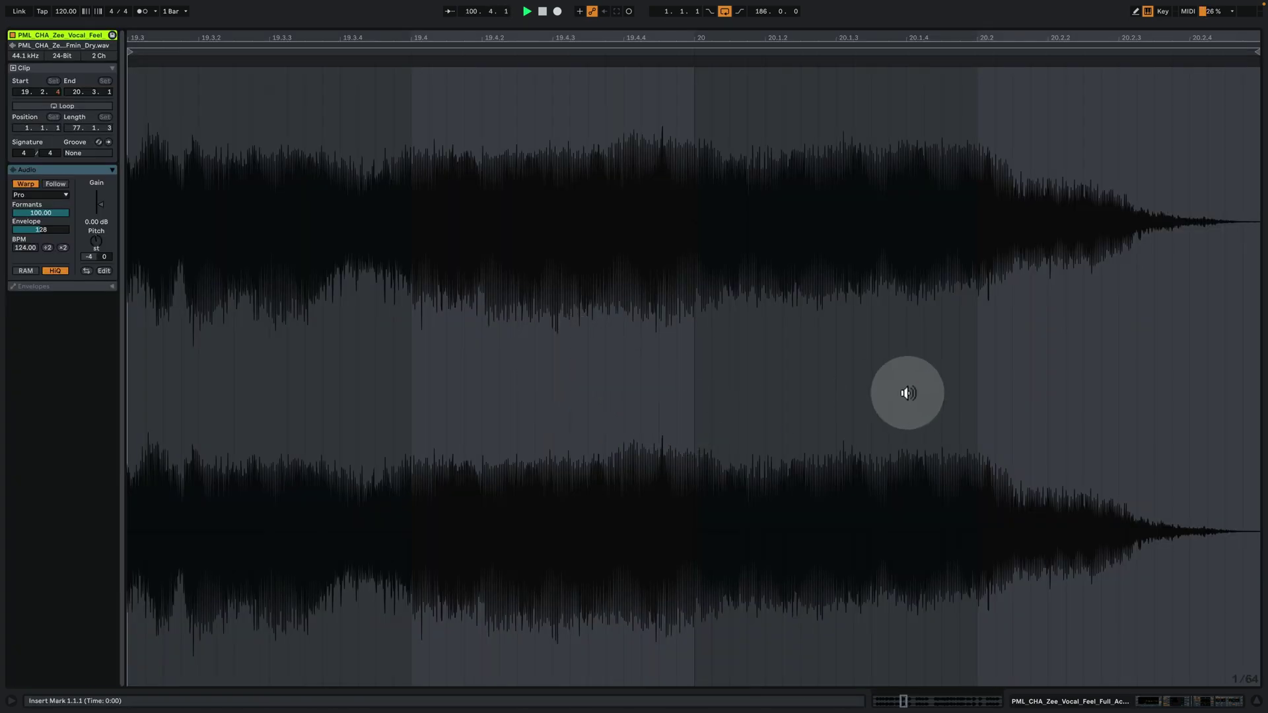
pyautogui.click(1201, 706)
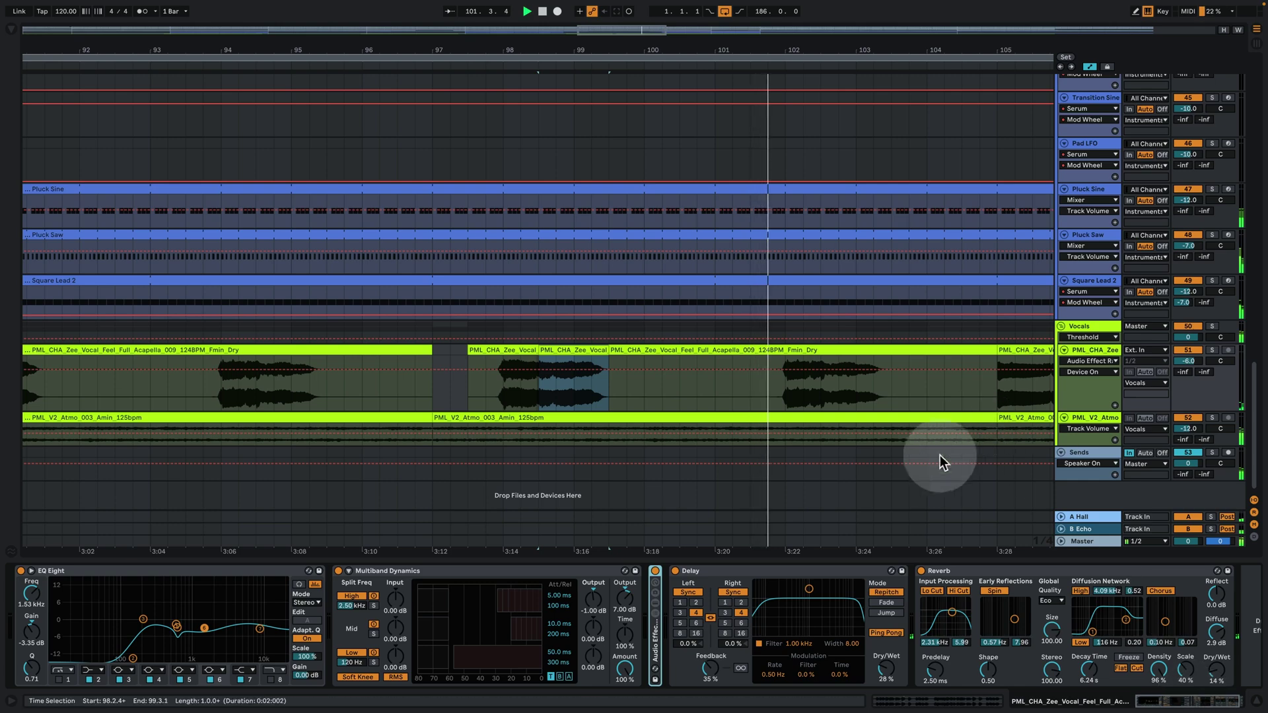
# Hide the device view and examine the vocals, plucks and pads with their automation around the Break and Build Up
pyautogui.press('-')
pyautogui.press('-')
pyautogui.press('-')
pyautogui.press('-')
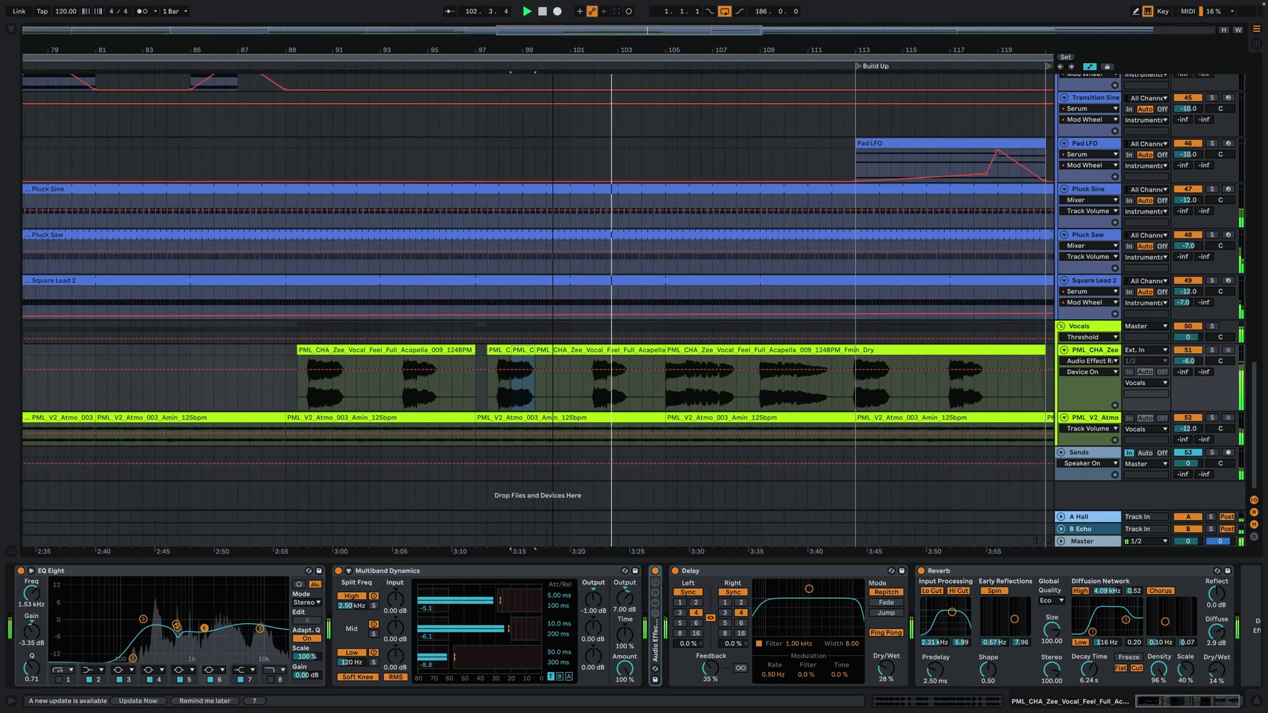
pyautogui.press('-')
pyautogui.press('-')
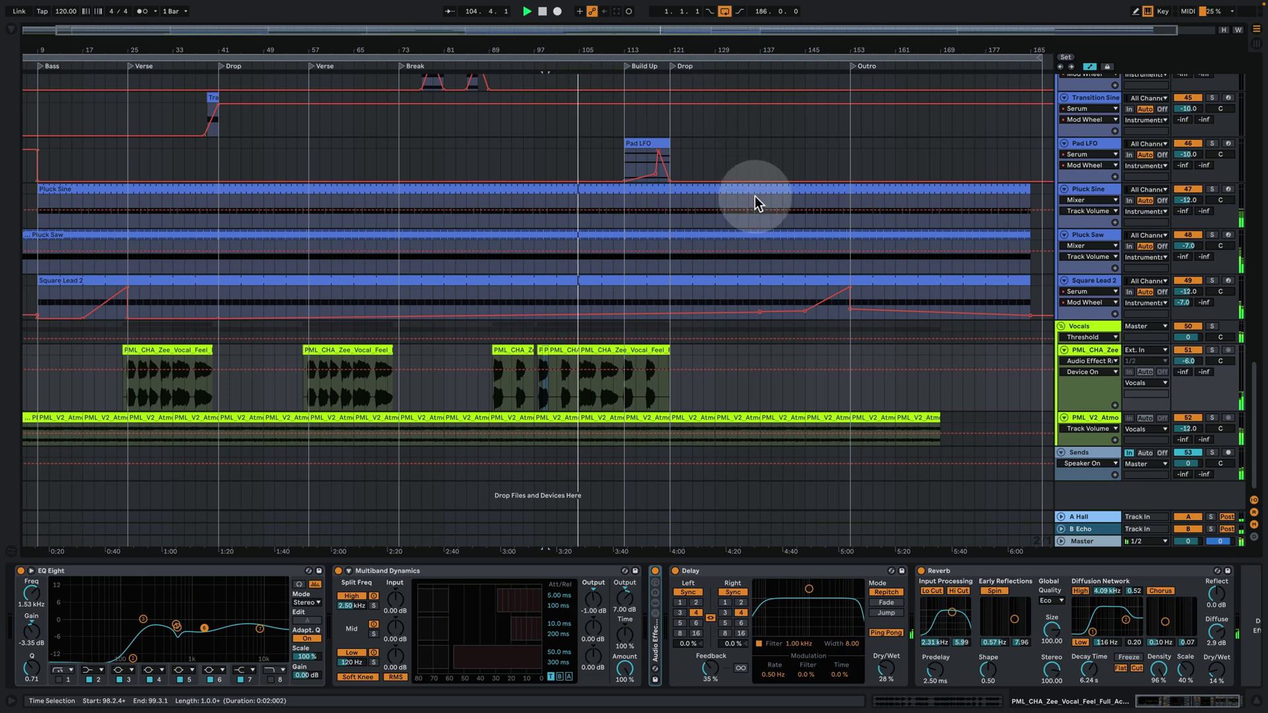
pyautogui.click(693, 278)
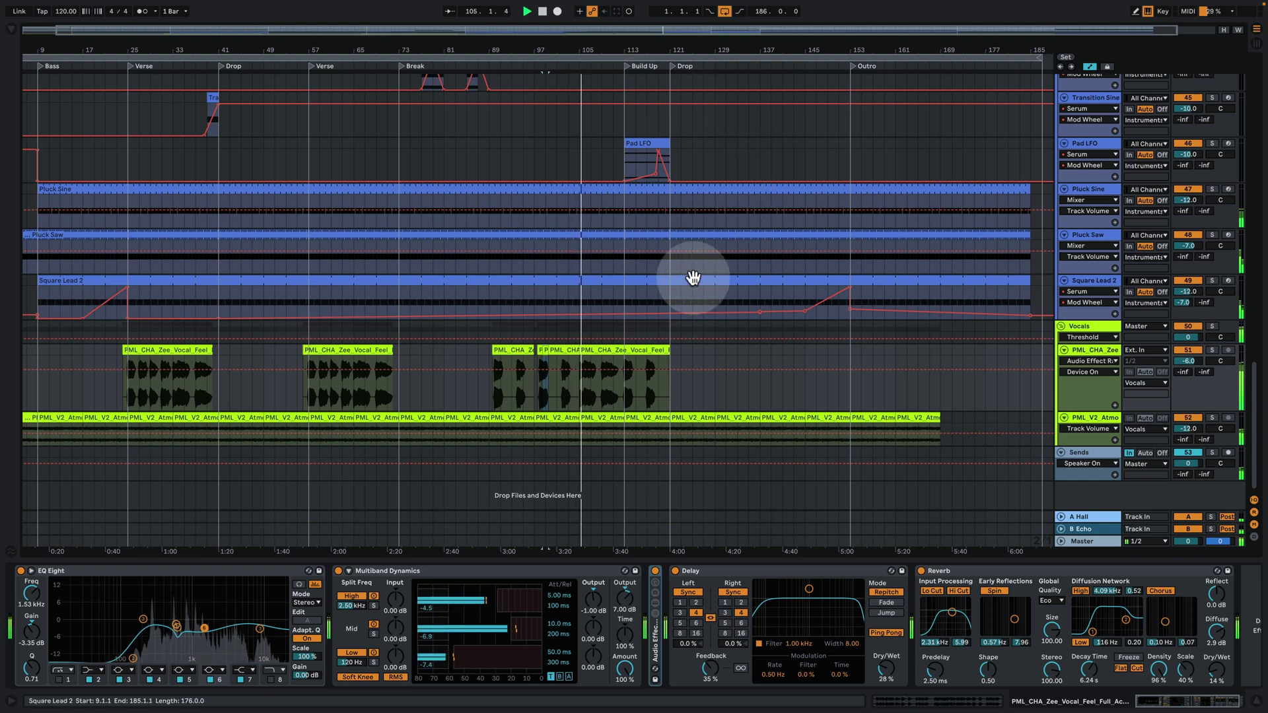
pyautogui.click(1257, 703)
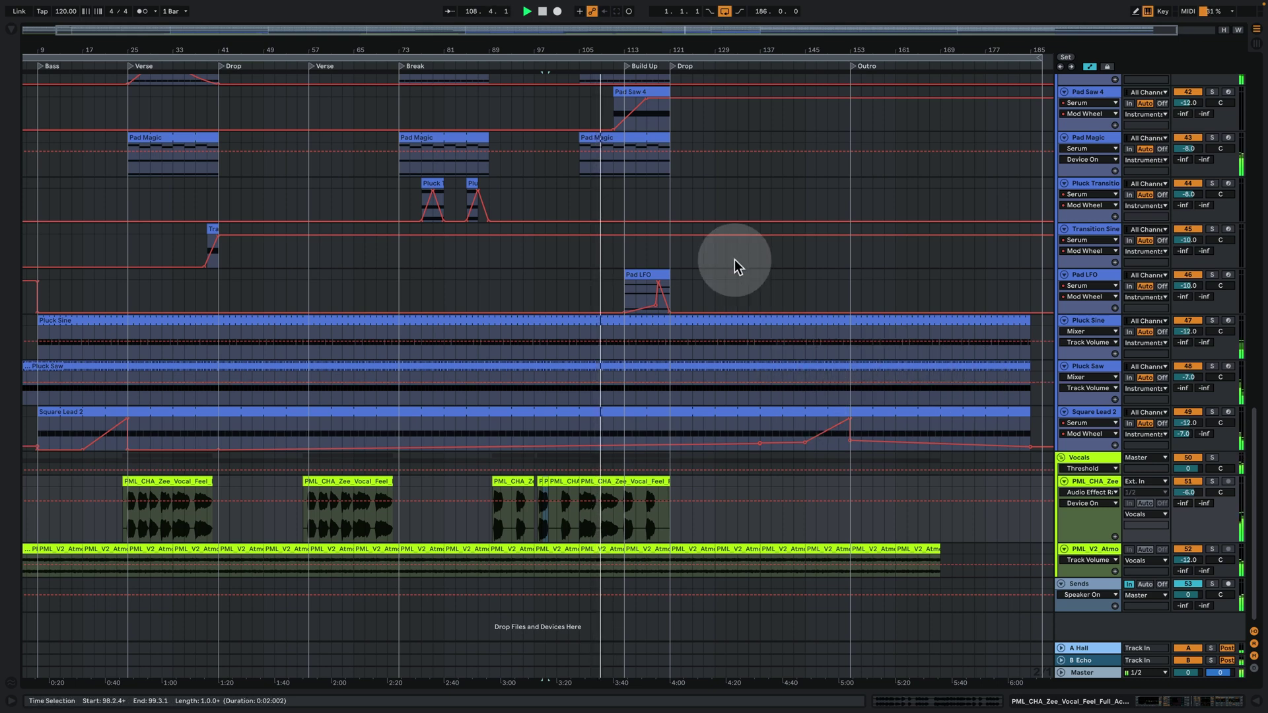
pyautogui.scroll(1, 695, 262)
pyautogui.scroll(2, 691, 288)
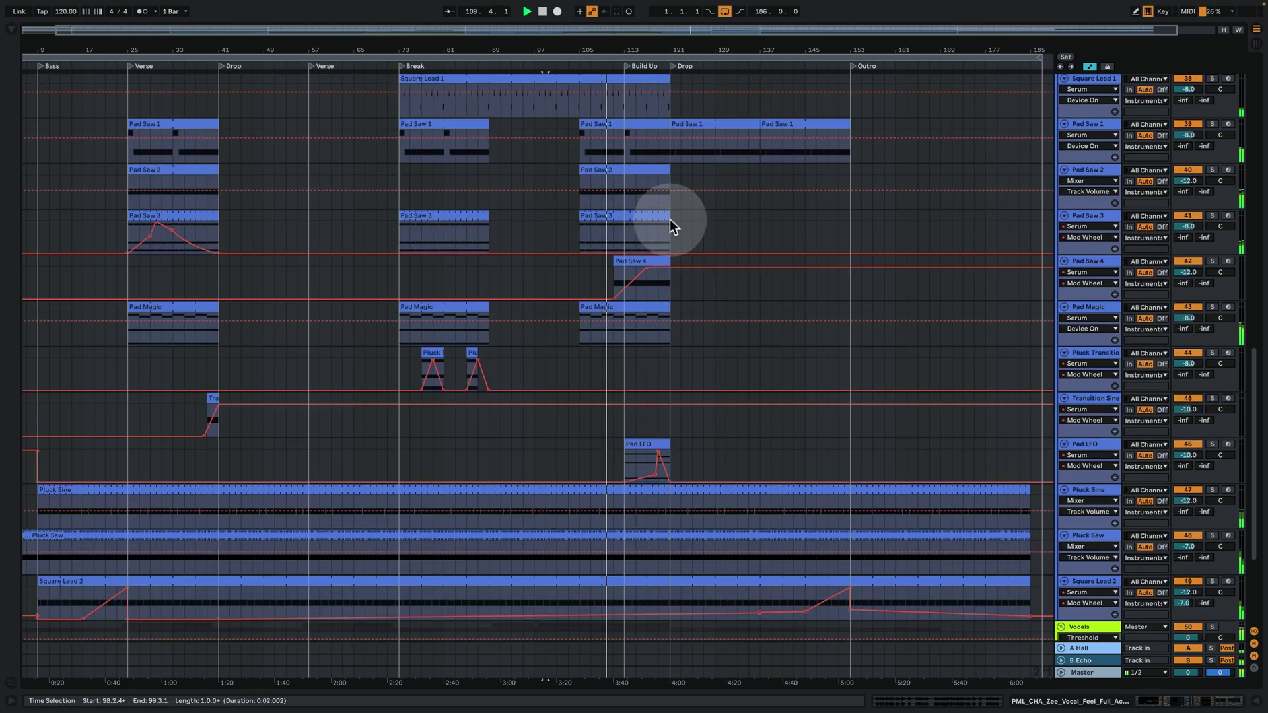
# Inspect the MIDI notes of the Pad Saw 3 clip at bar 105 and the track's Serum and EQ Eight
pyautogui.click(617, 169)
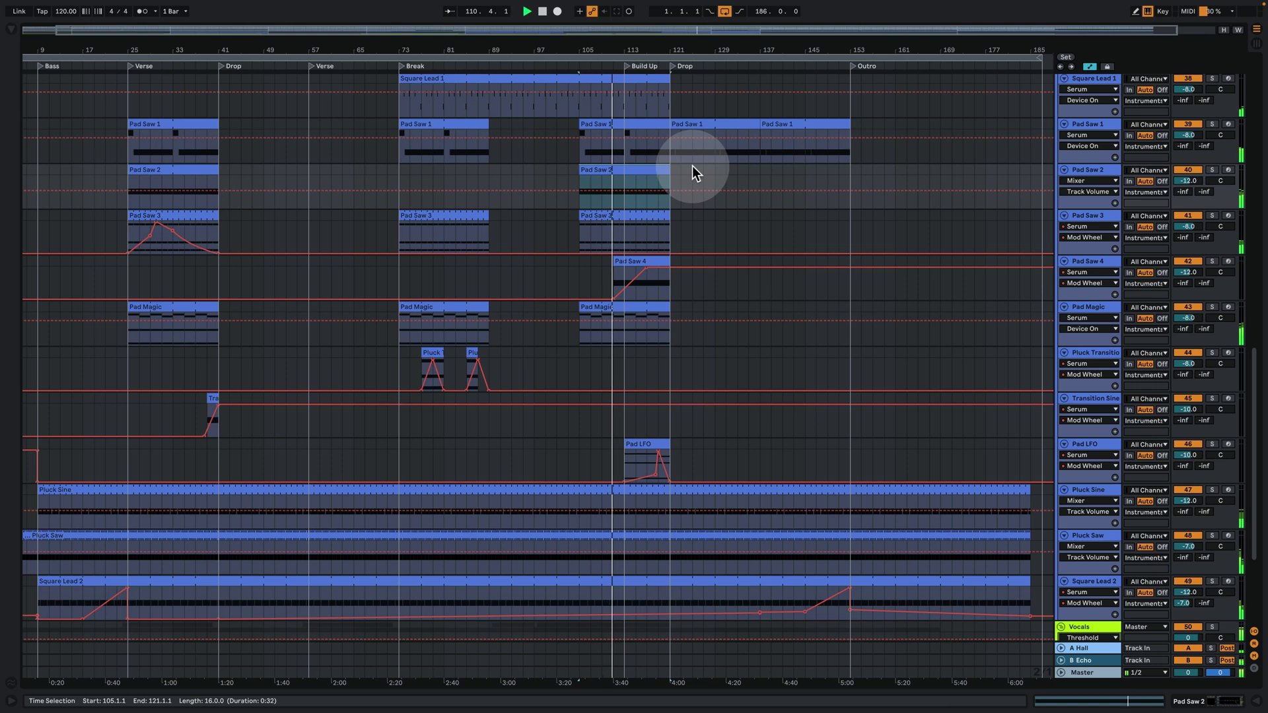
pyautogui.click(644, 210)
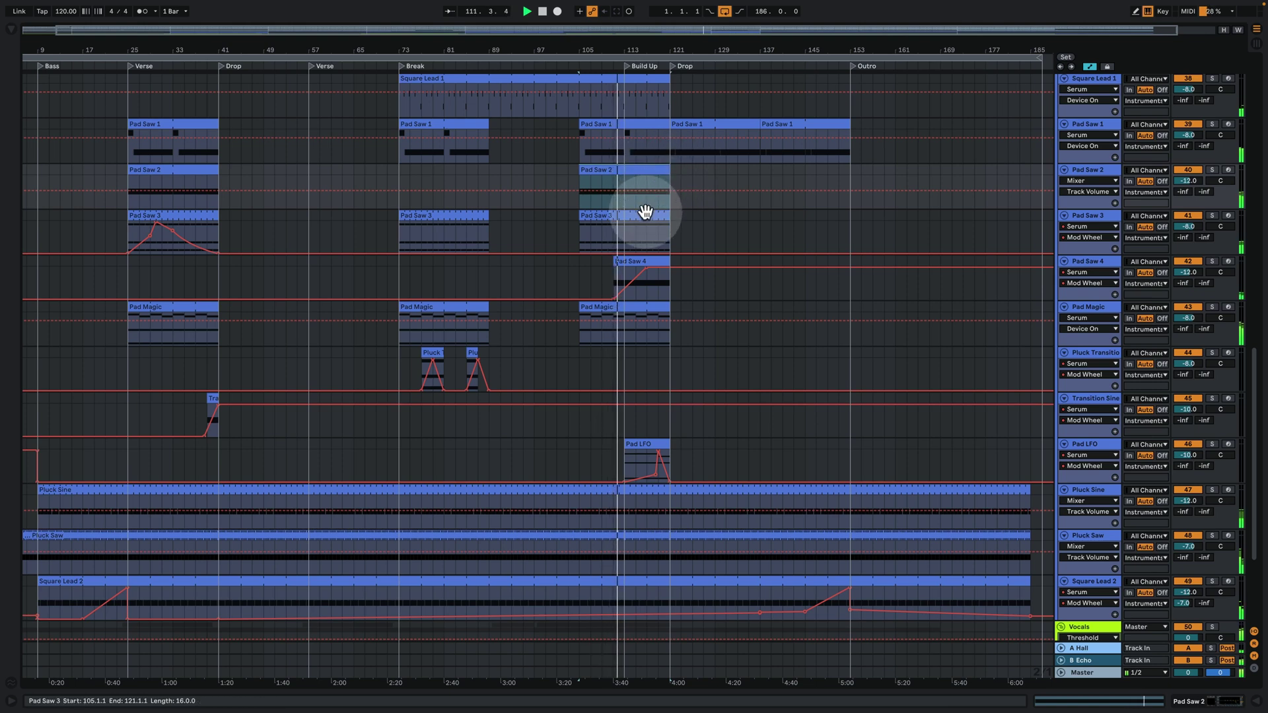
pyautogui.doubleClick(642, 213)
pyautogui.scroll(5, 647, 304)
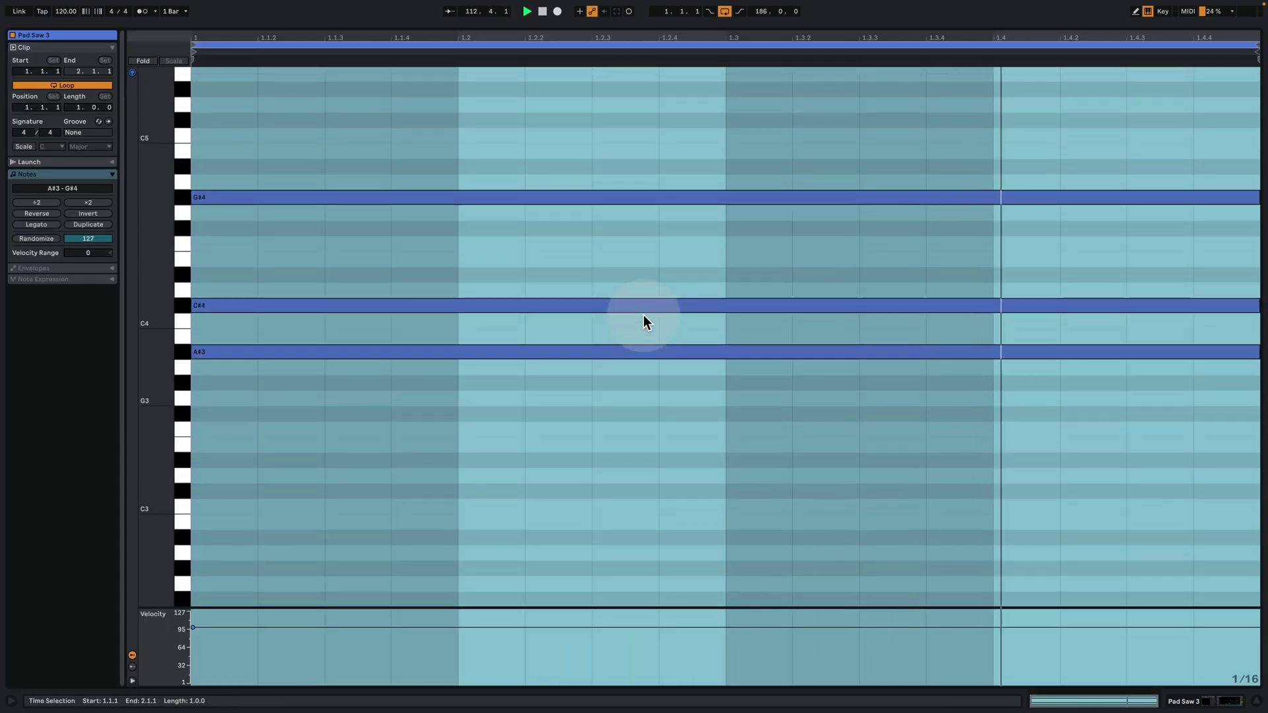
pyautogui.moveTo(156, 330); pyautogui.dragTo(173, 344)
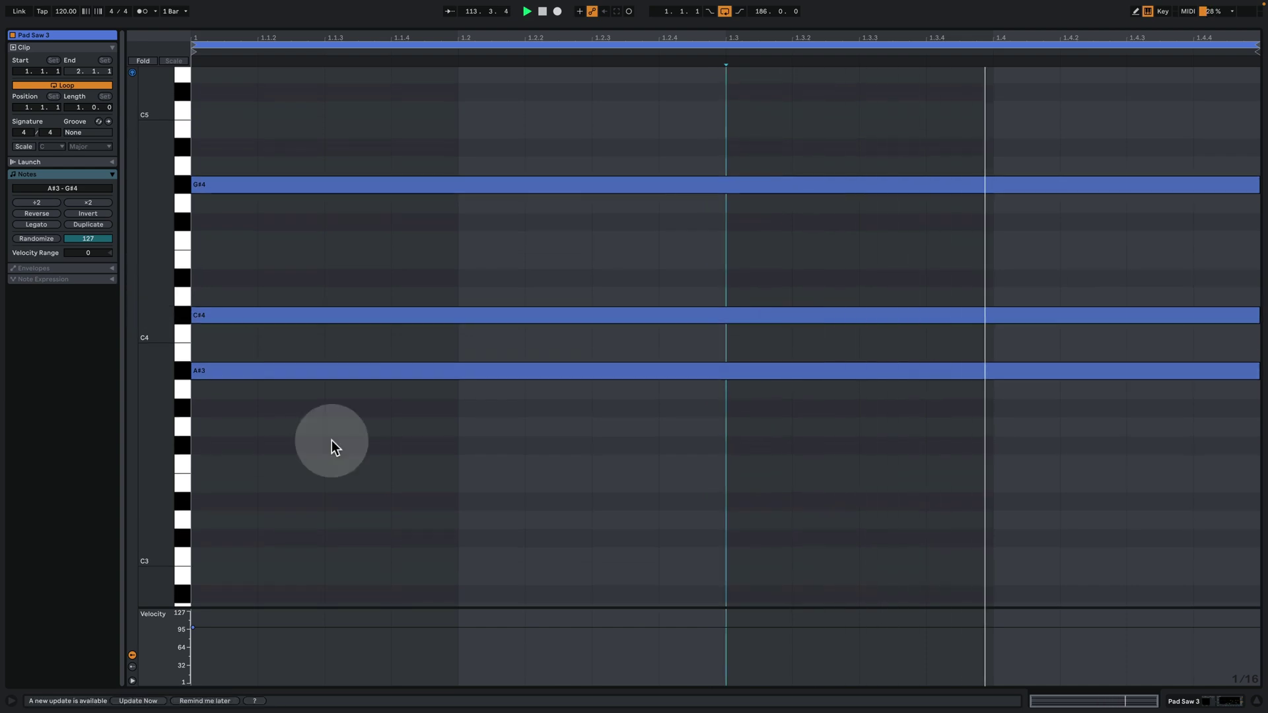
pyautogui.click(1202, 705)
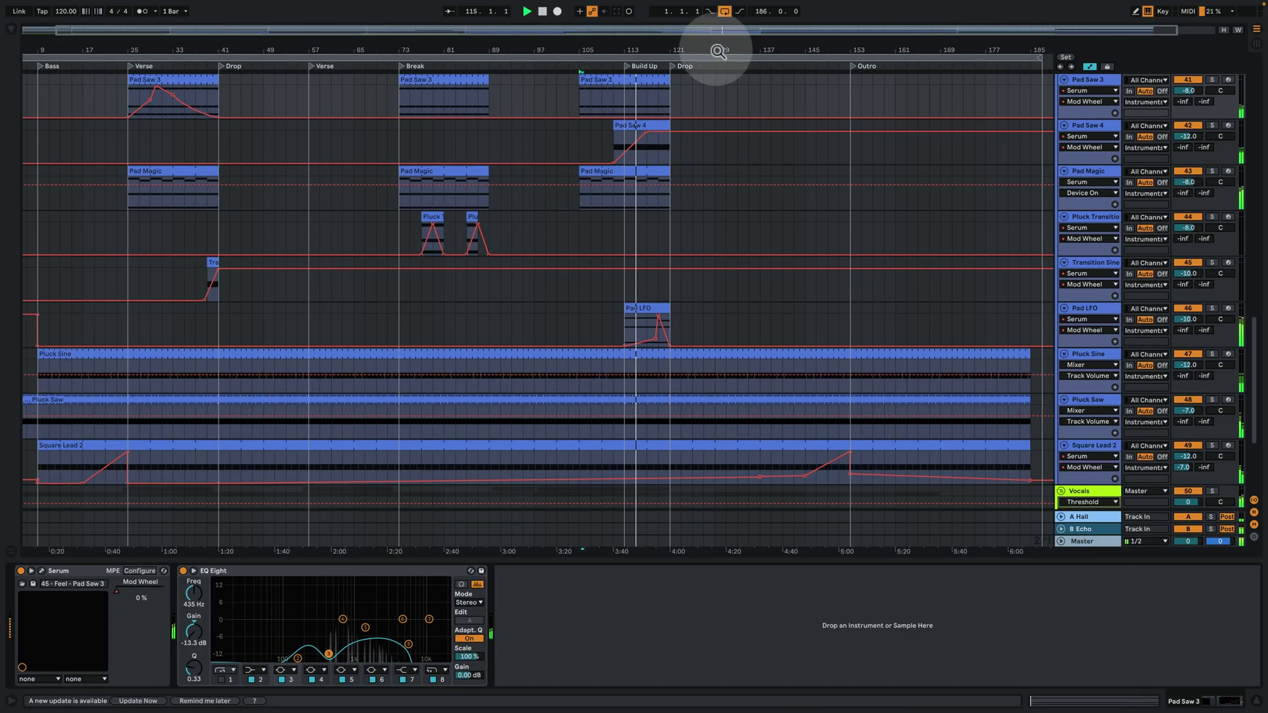
# Hide the device view and reduce the height of the PML_CHA_Zee track in the Vocals group
pyautogui.click(1258, 705)
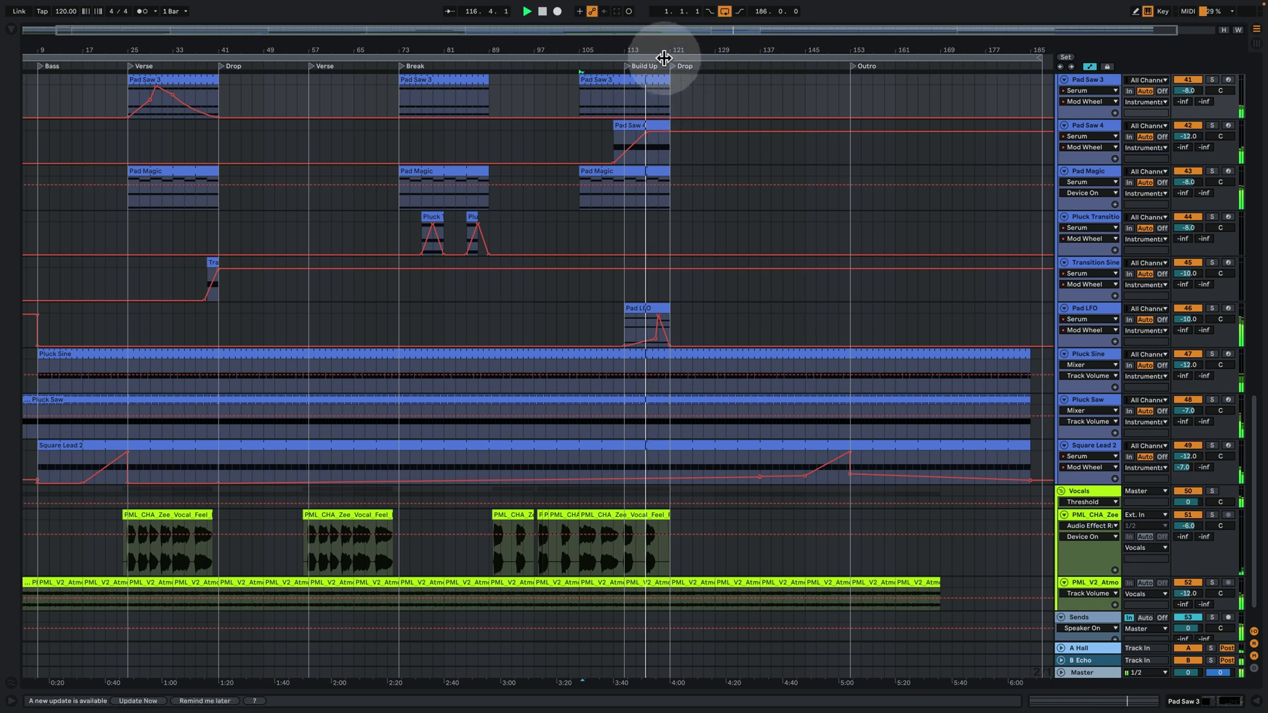
pyautogui.moveTo(659, 52); pyautogui.dragTo(650, 42)
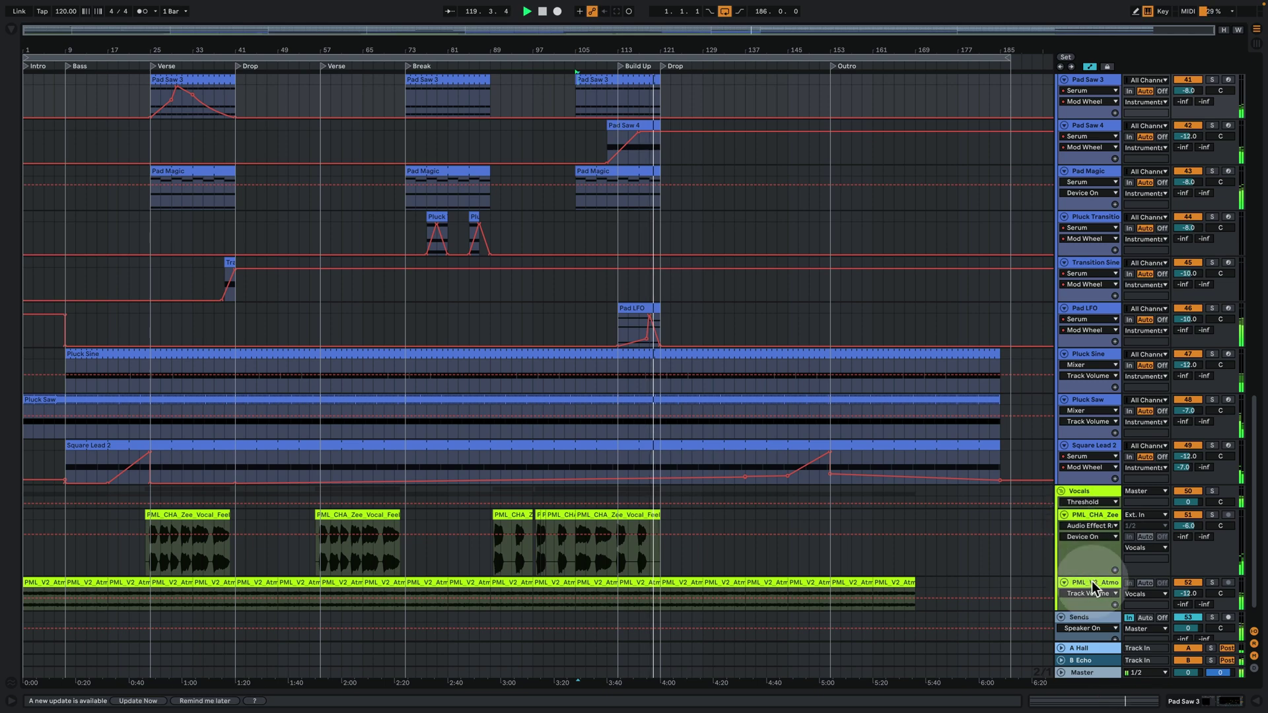
pyautogui.moveTo(1090, 577); pyautogui.dragTo(1097, 550)
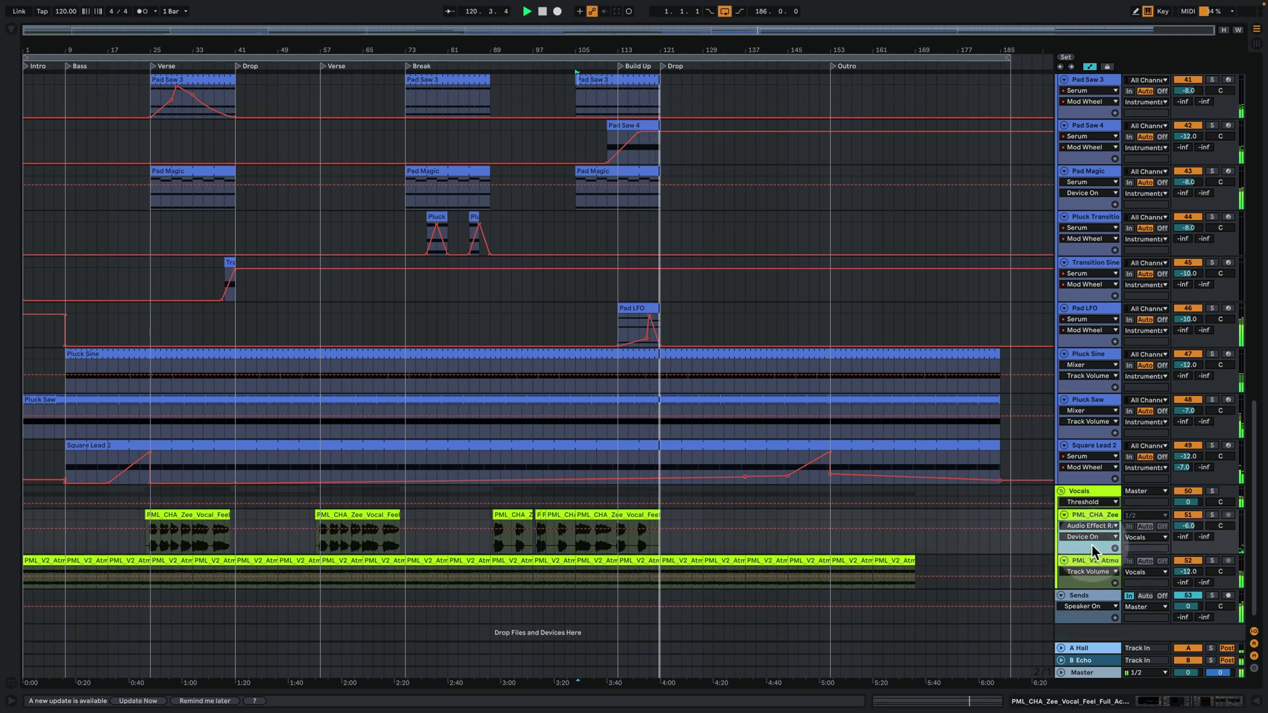
# Examine the melody variations in the MIDI notes of the Analog Lead 1 clip starting at bar 121 in the second Drop
pyautogui.scroll(10, 750, 388)
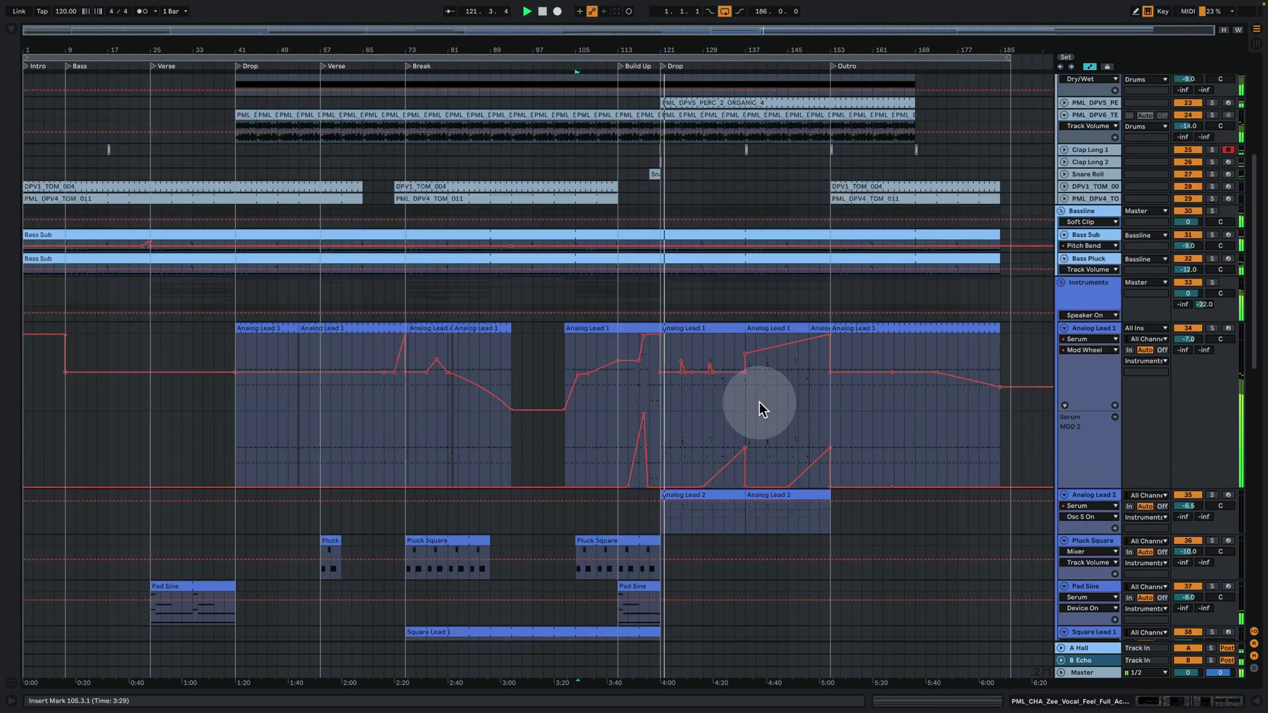
pyautogui.doubleClick(689, 328)
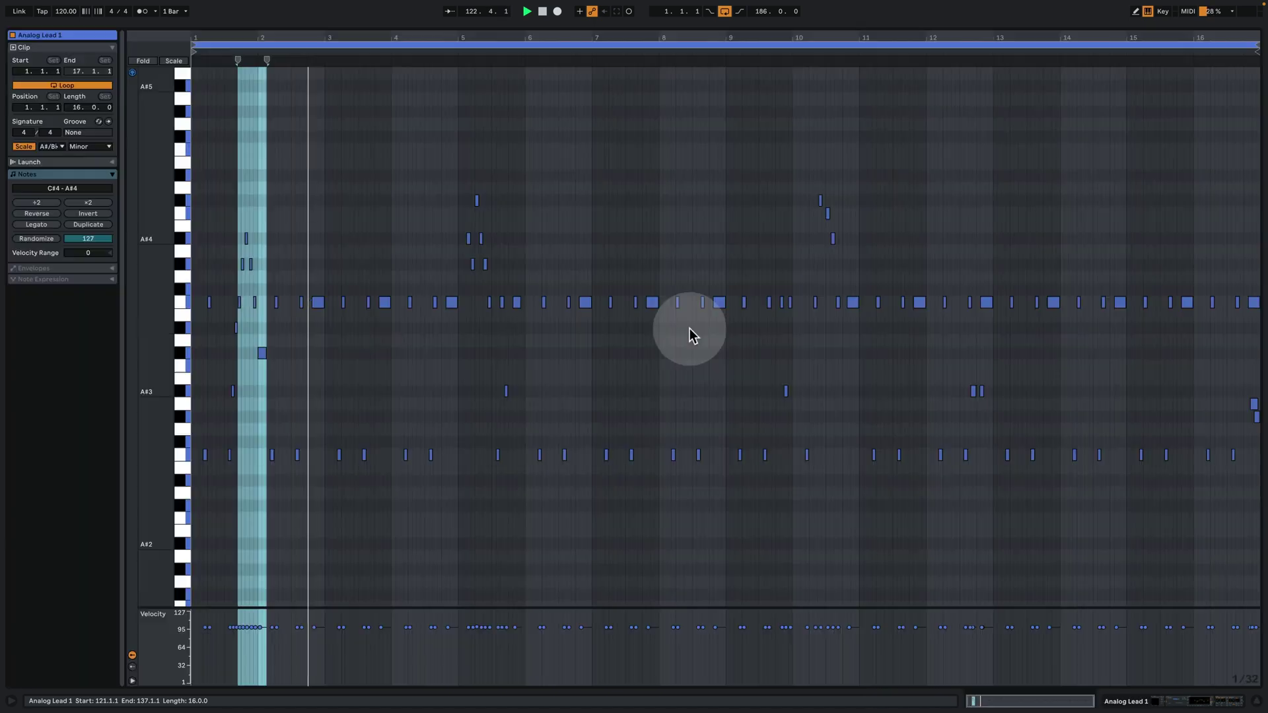
pyautogui.moveTo(434, 62)
pyautogui.mouseDown()
pyautogui.moveTo(455, 39)
pyautogui.moveTo(456, 228)
pyautogui.moveTo(455, 99)
pyautogui.mouseUp()
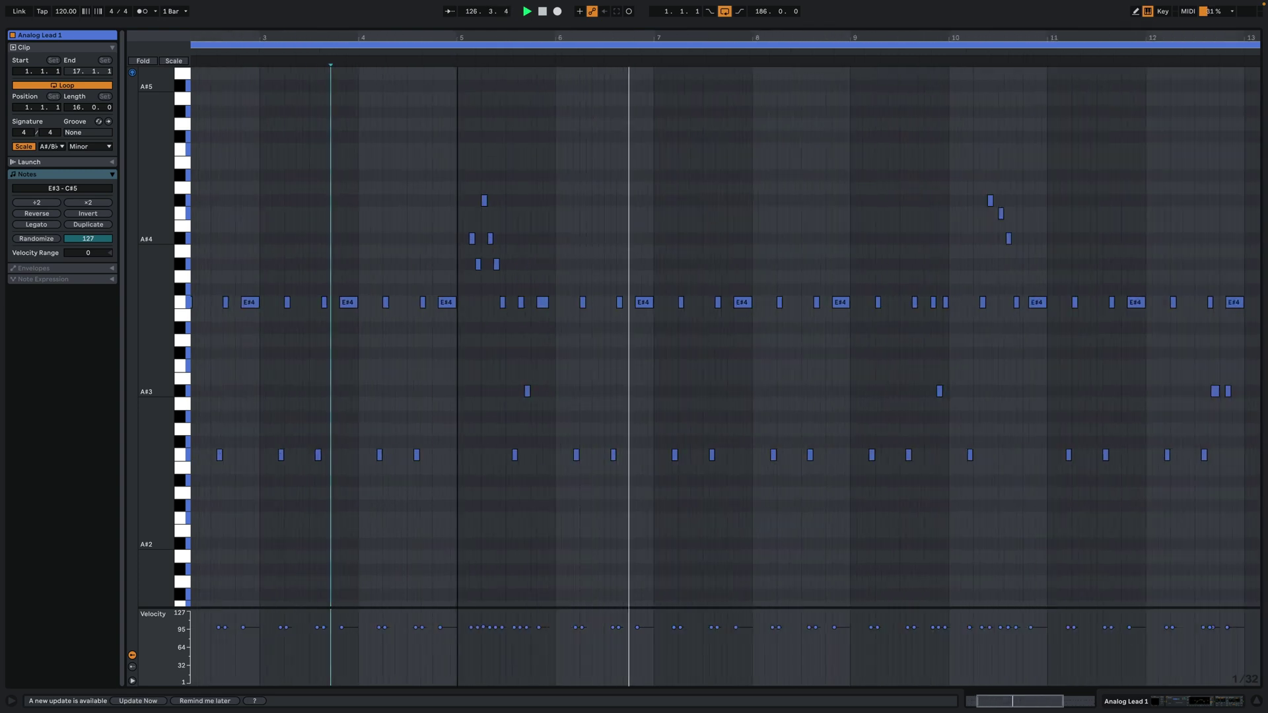
pyautogui.moveTo(456, 99); pyautogui.dragTo(456, 86)
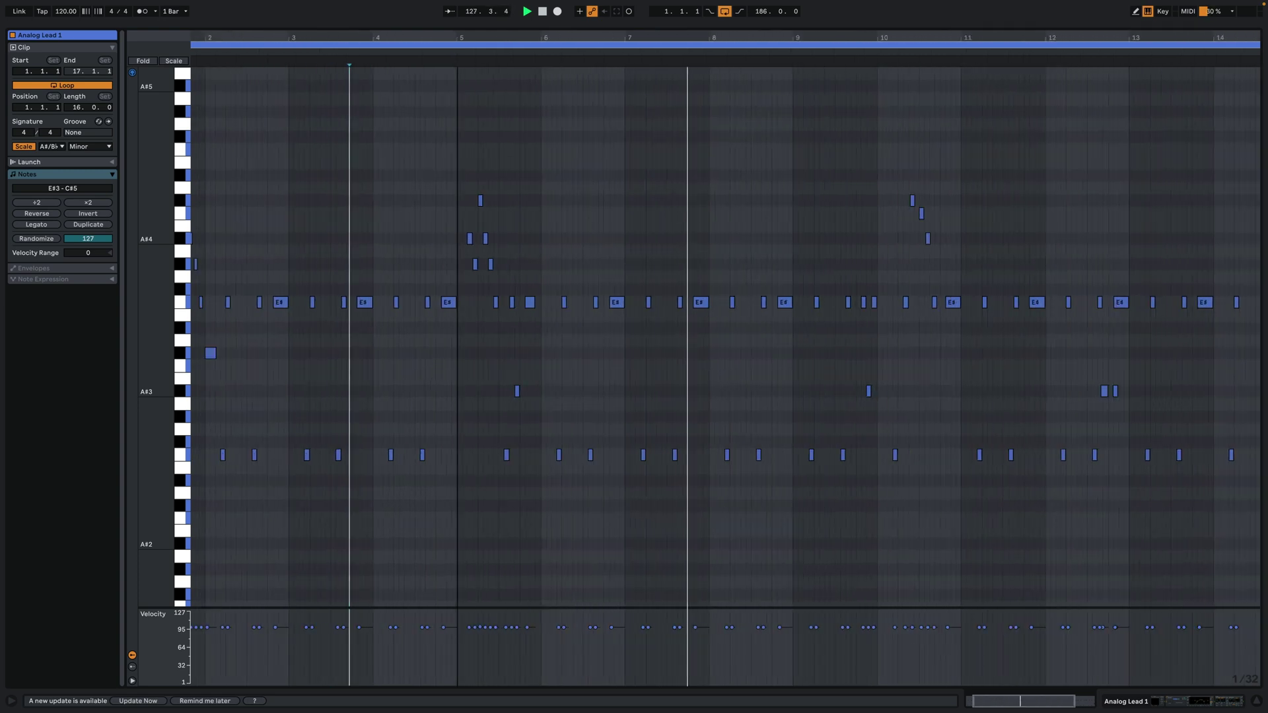
pyautogui.moveTo(920, 34); pyautogui.dragTo(945, 100)
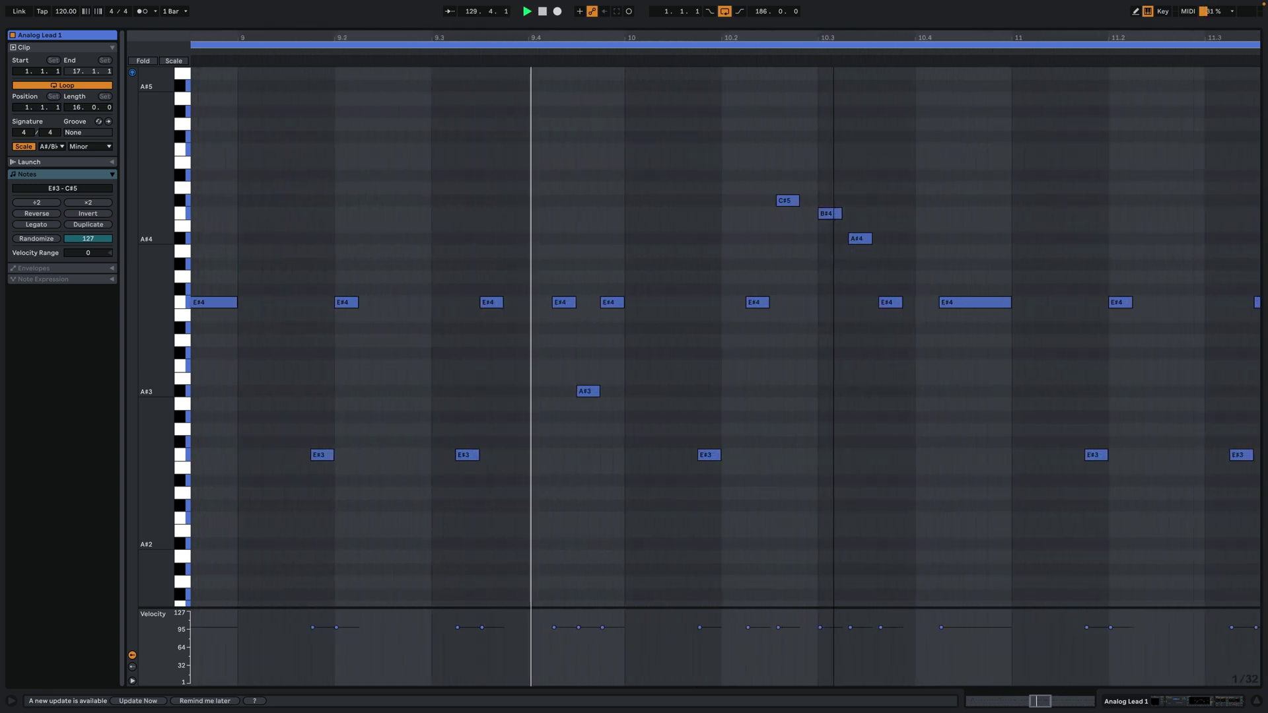
pyautogui.moveTo(849, 99); pyautogui.dragTo(821, 34)
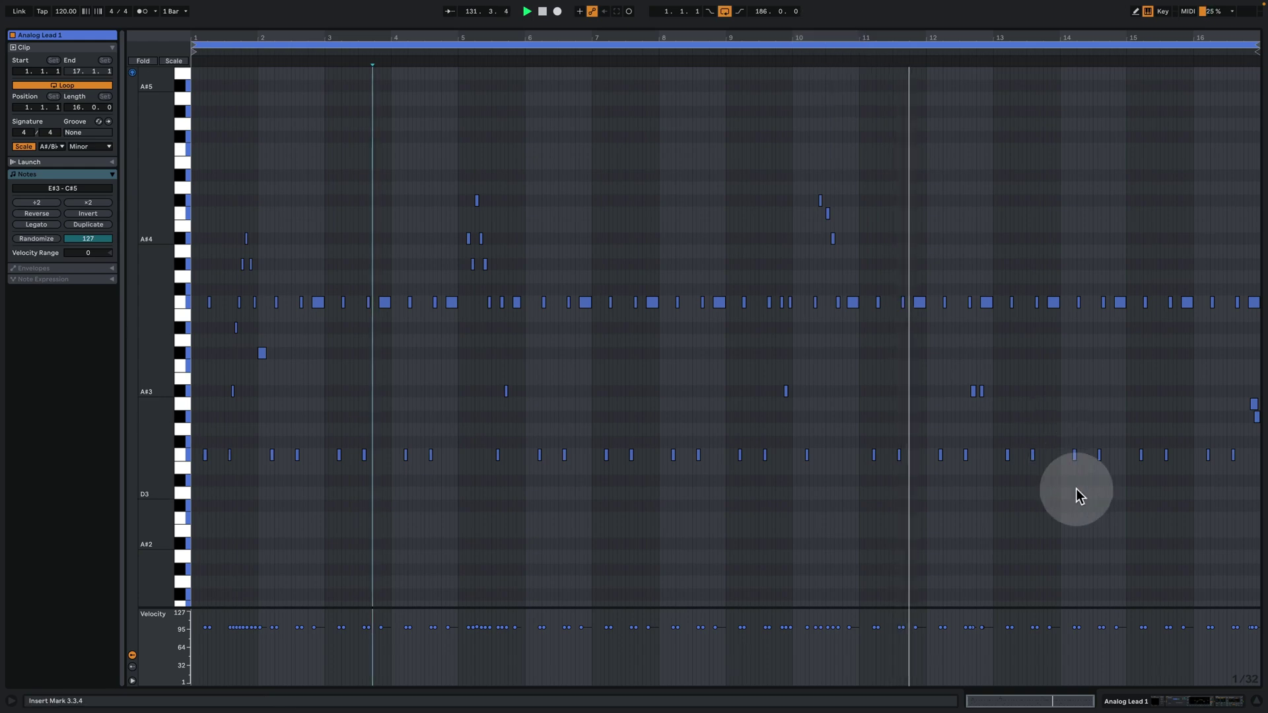
# Examine the Analog Lead 1 device chain and its Serum automation through the Build Up and second Drop
pyautogui.click(1198, 699)
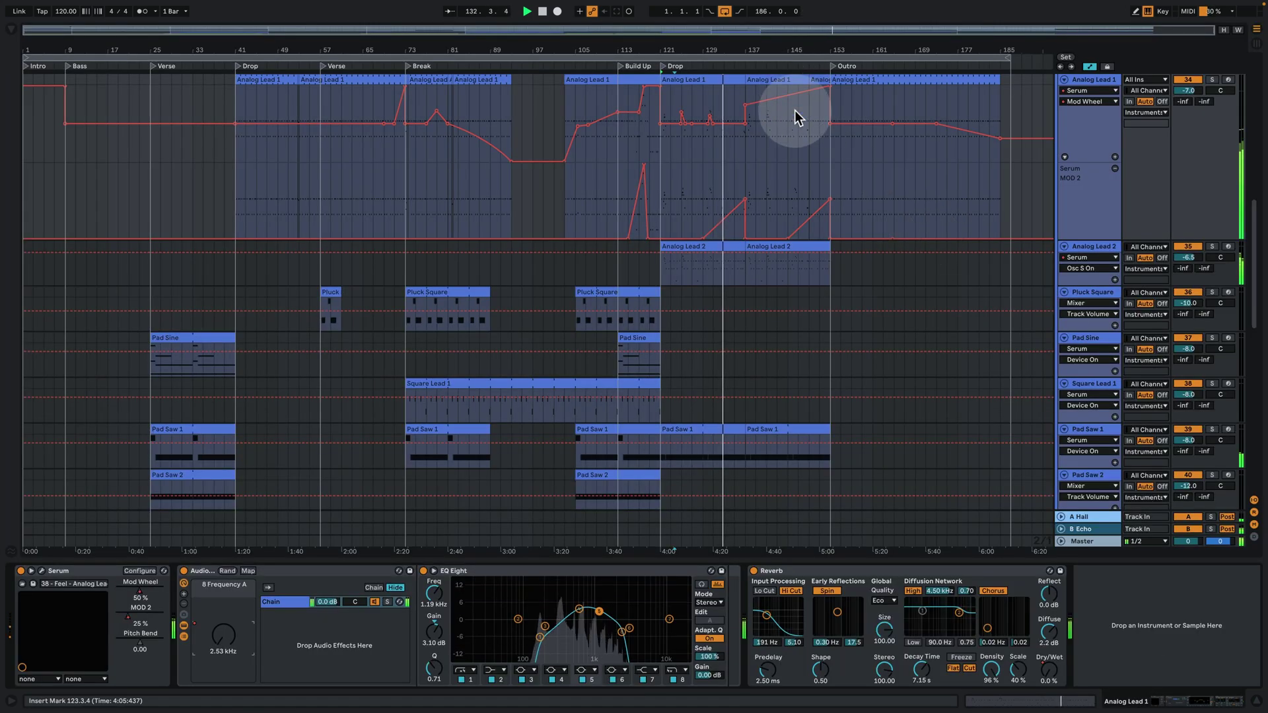
pyautogui.moveTo(742, 45); pyautogui.dragTo(740, 48)
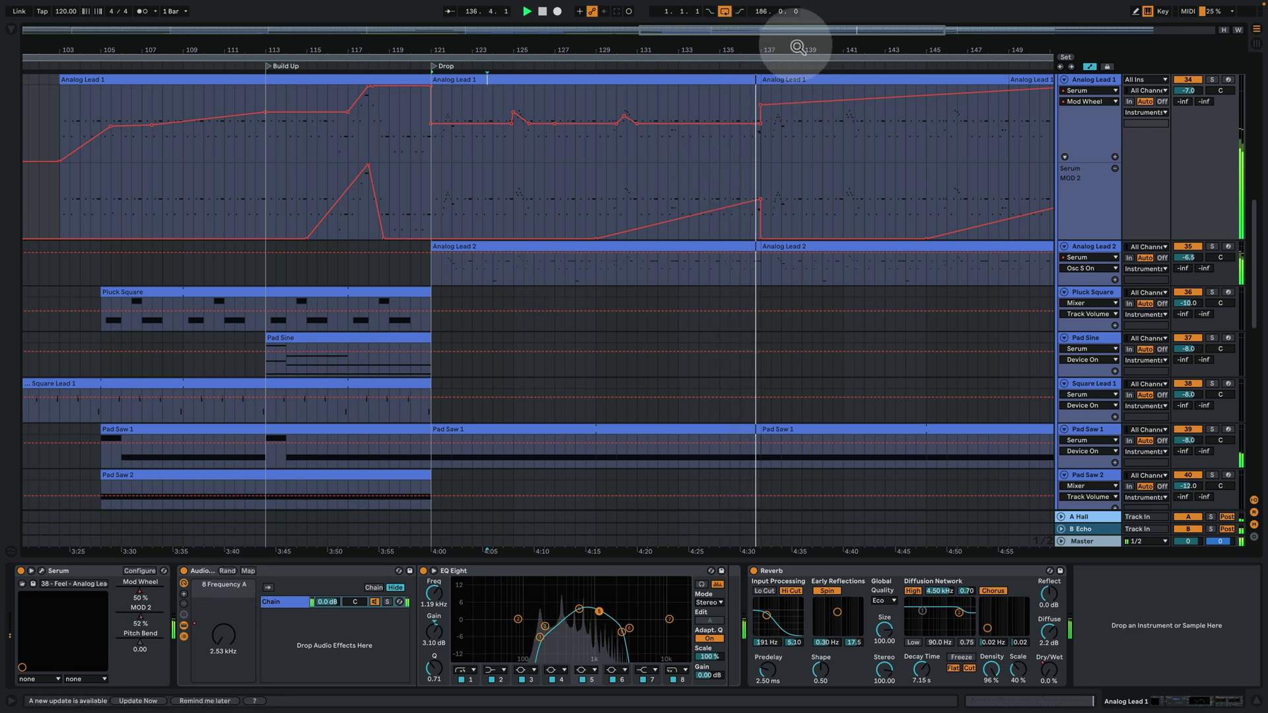
# Examine the oscillator and effects settings of the Analog Lead 1 Serum during the second Drop, then close the plugin window
pyautogui.moveTo(801, 42); pyautogui.dragTo(538, 105)
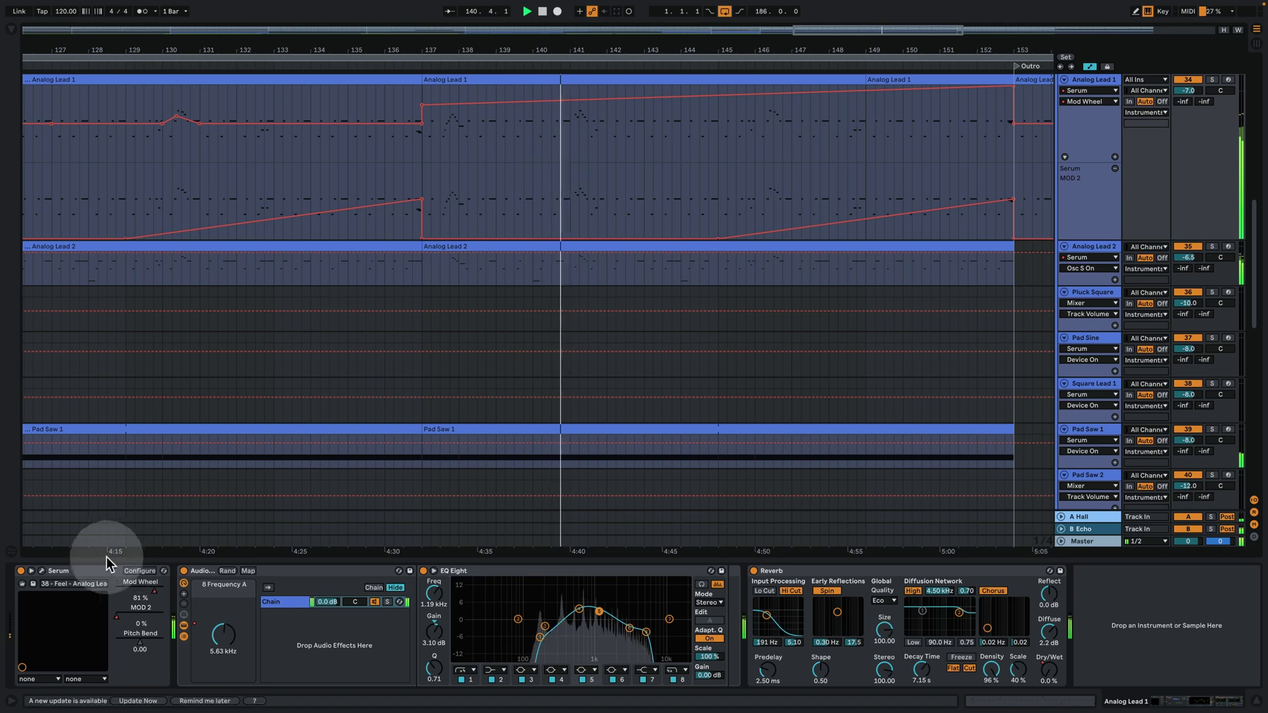
pyautogui.click(42, 571)
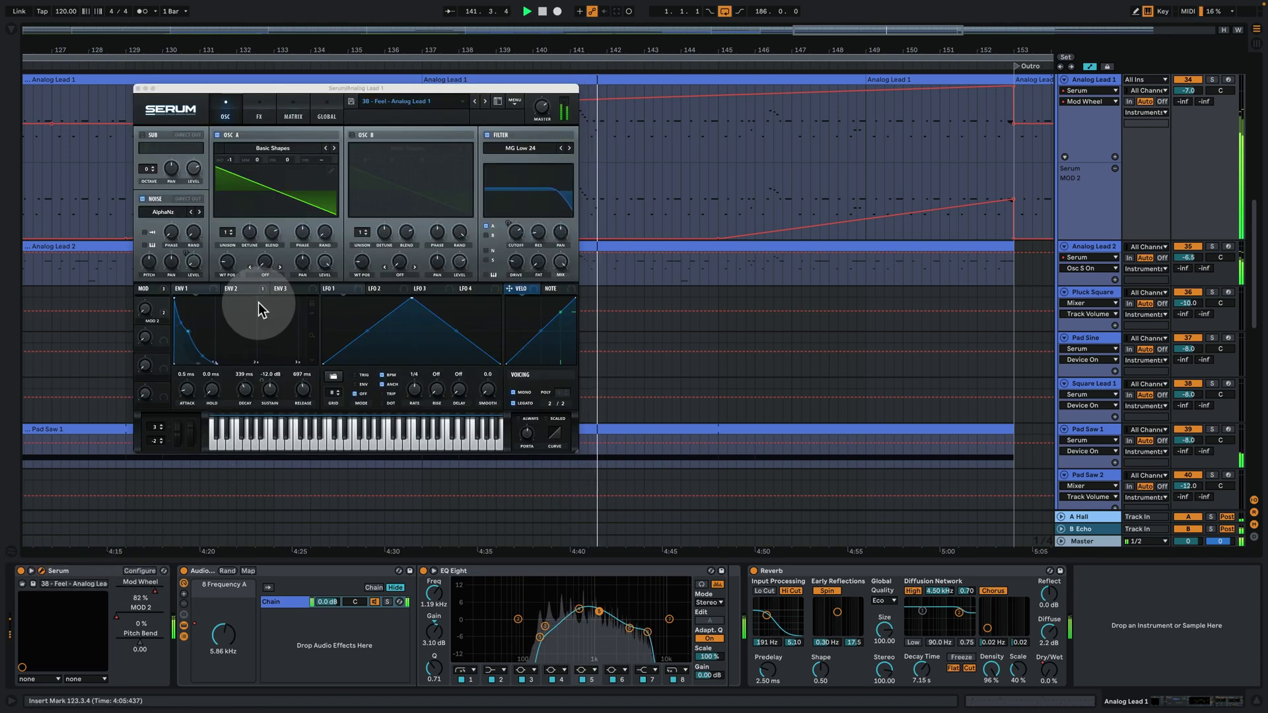
pyautogui.click(262, 105)
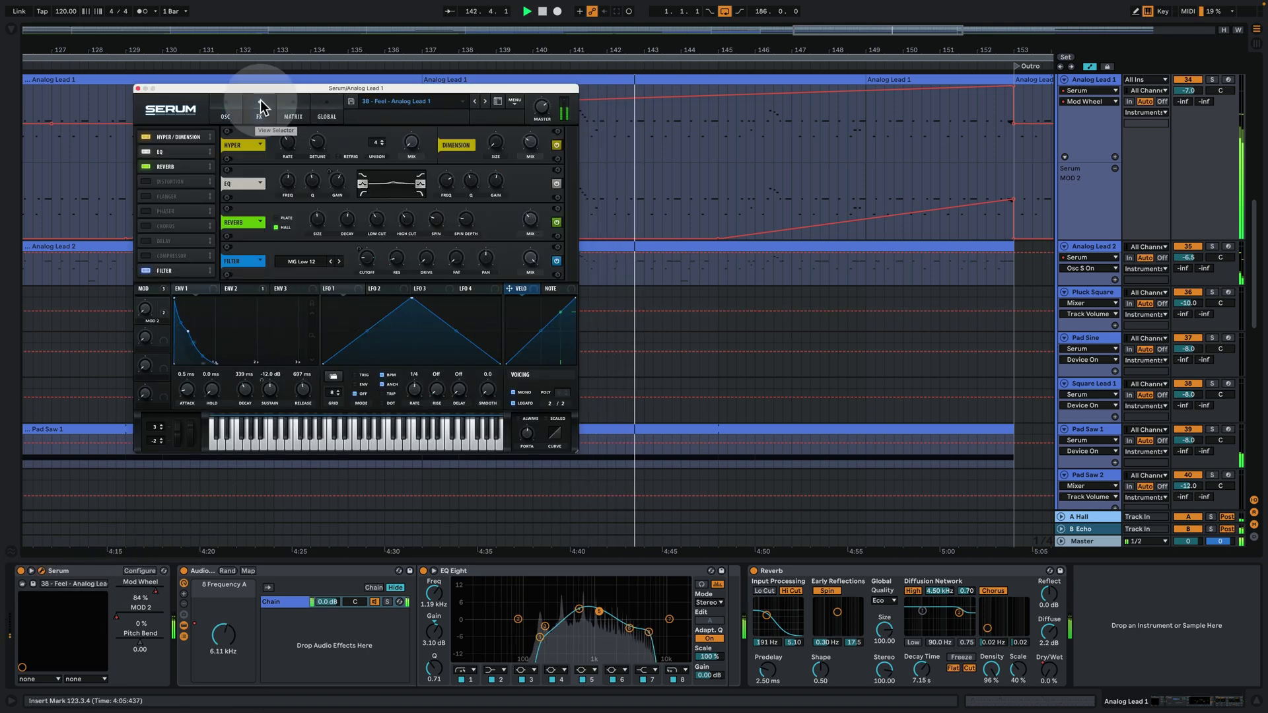
pyautogui.click(226, 111)
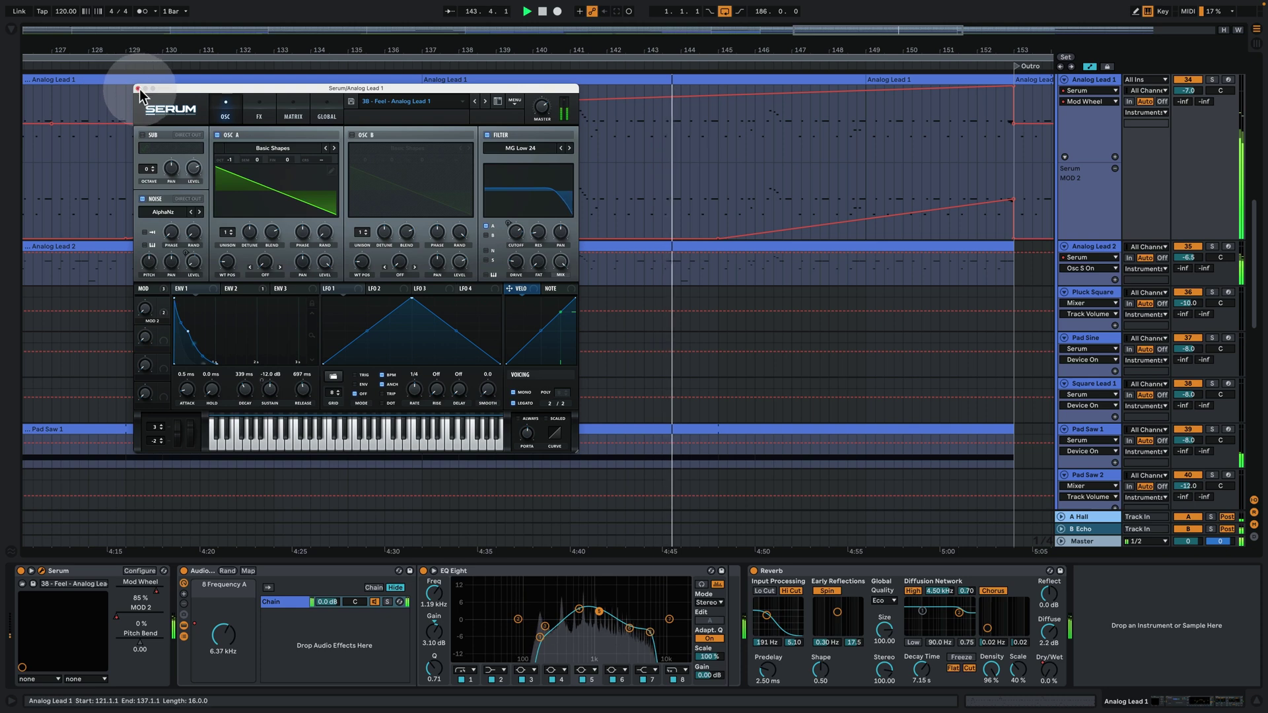
pyautogui.click(137, 88)
# Hide the device view and fold the Analog Lead 1 track in the Instruments group
pyautogui.moveTo(524, 48); pyautogui.dragTo(523, 23)
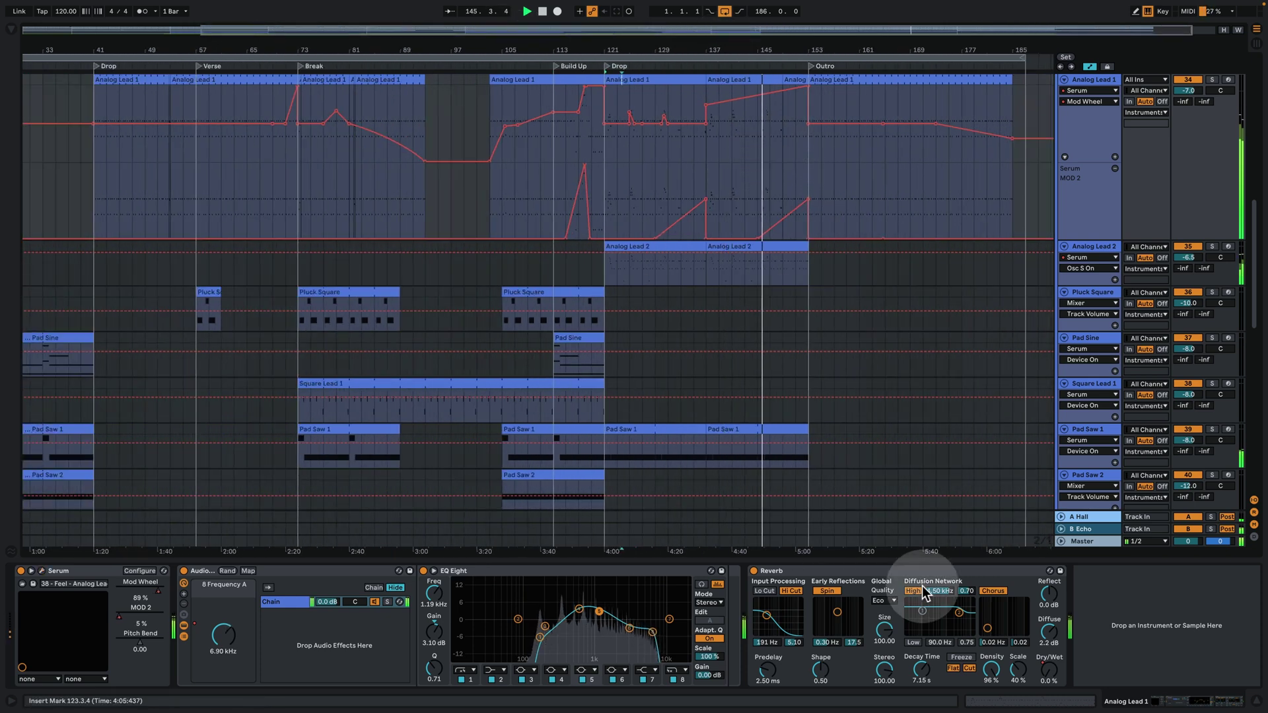
pyautogui.click(1256, 704)
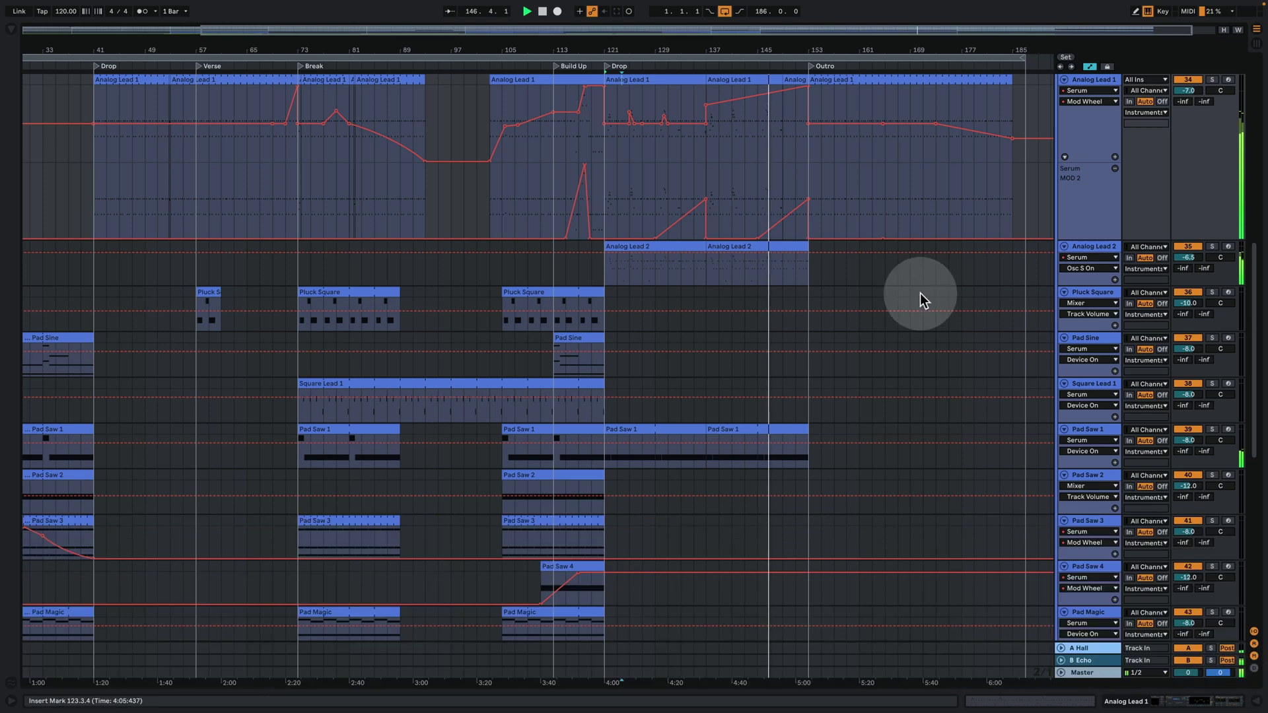
pyautogui.moveTo(831, 67); pyautogui.dragTo(830, 33)
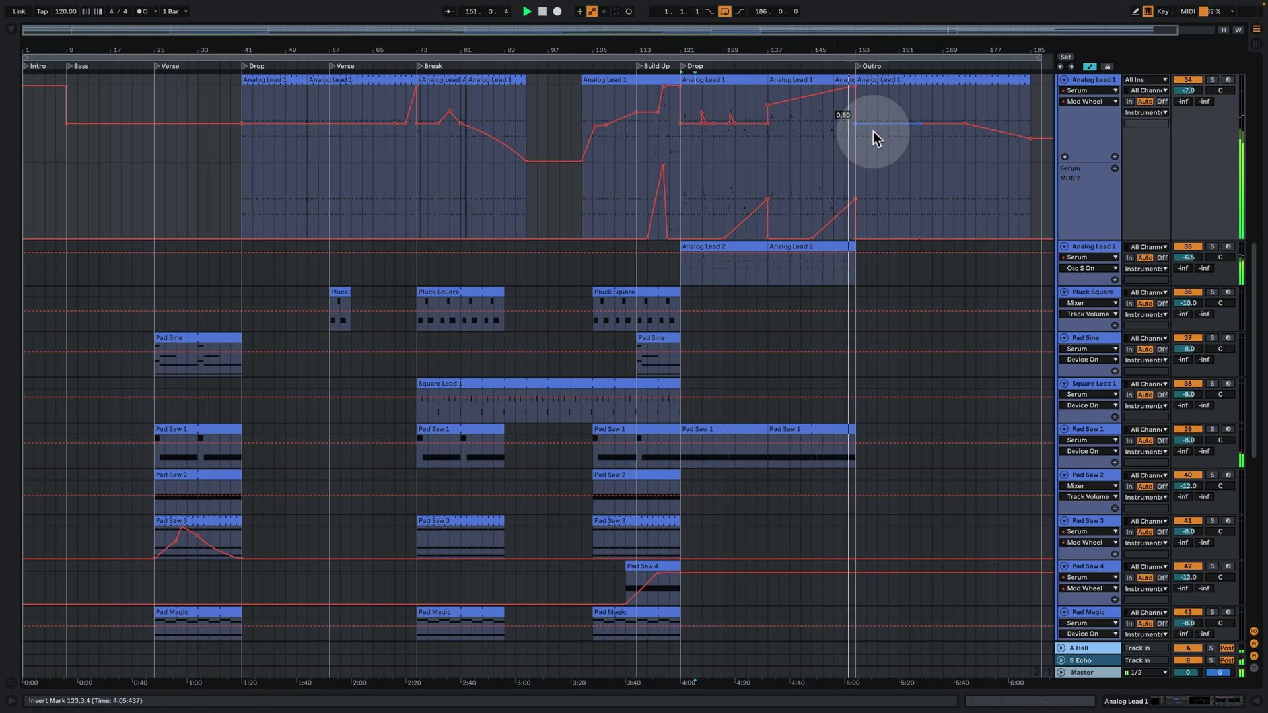
pyautogui.moveTo(871, 51)
pyautogui.mouseDown()
pyautogui.moveTo(871, 151)
pyautogui.moveTo(871, 50)
pyautogui.mouseUp()
pyautogui.click(1064, 80)
# Collapse the Instruments group and look over the drum, bass and vocal tracks through the Outro
pyautogui.scroll(10, 1014, 331)
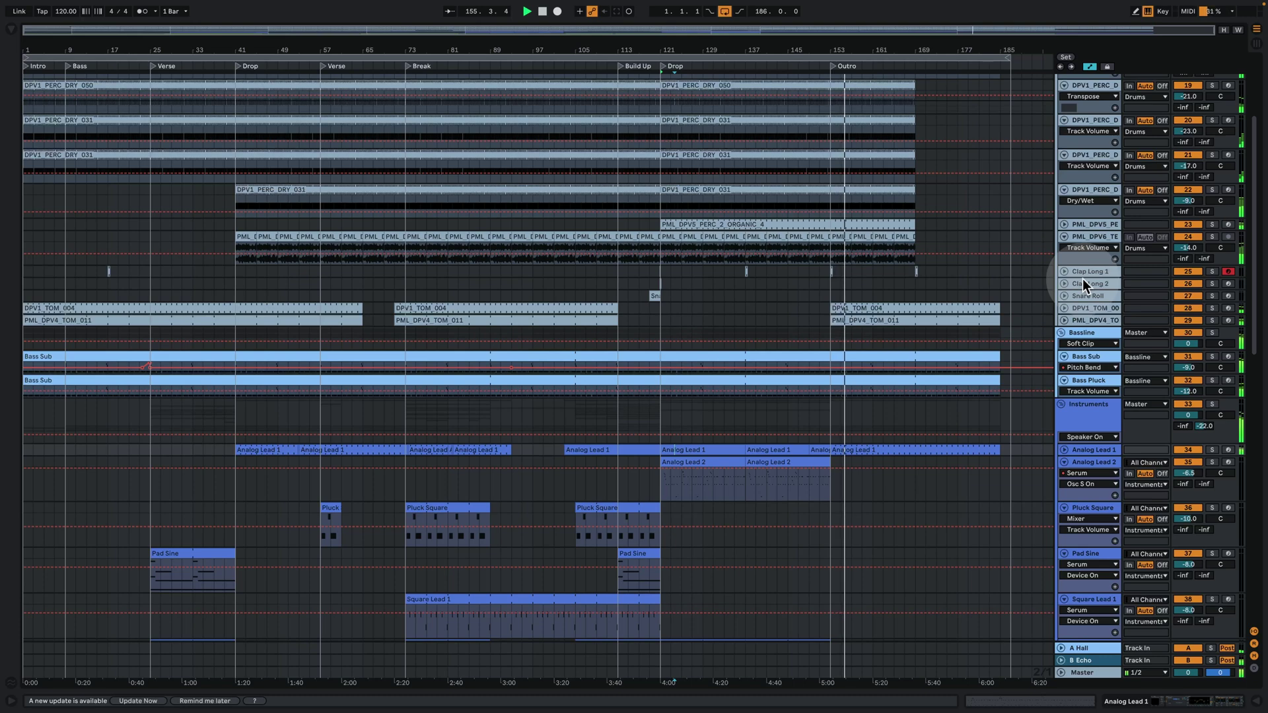
pyautogui.click(1085, 411)
pyautogui.click(1062, 406)
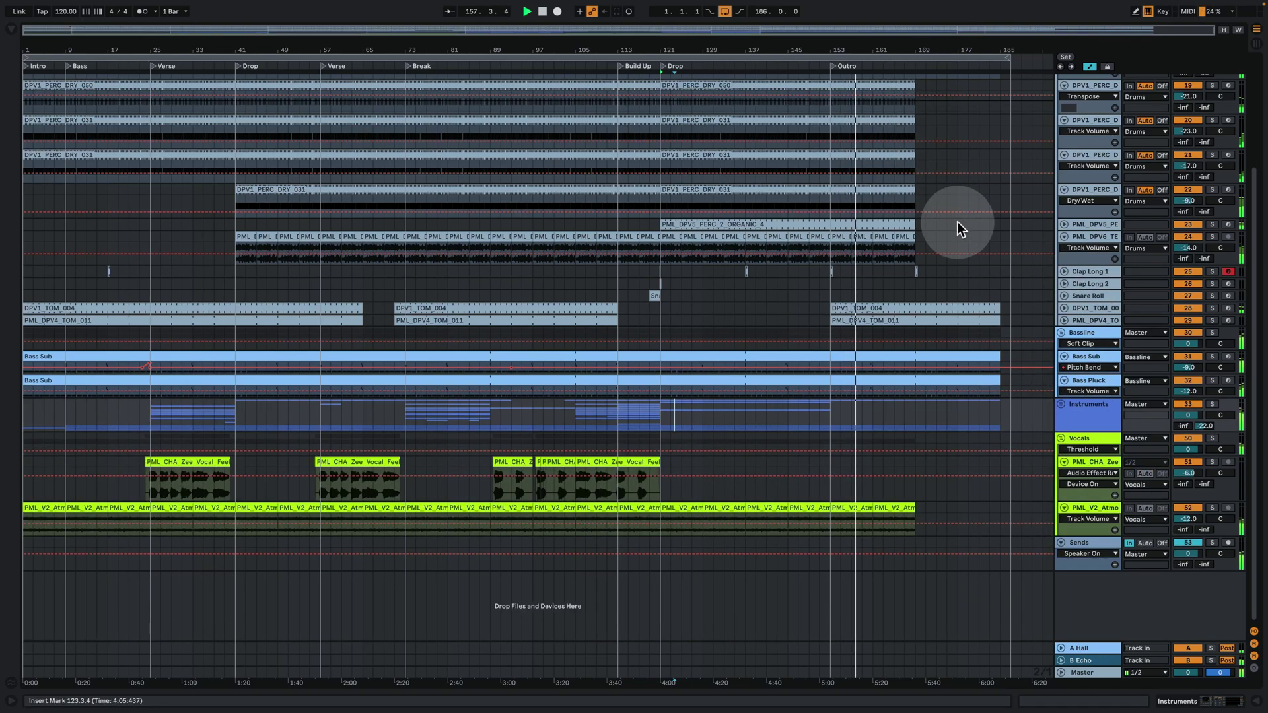
pyautogui.scroll(3, 803, 212)
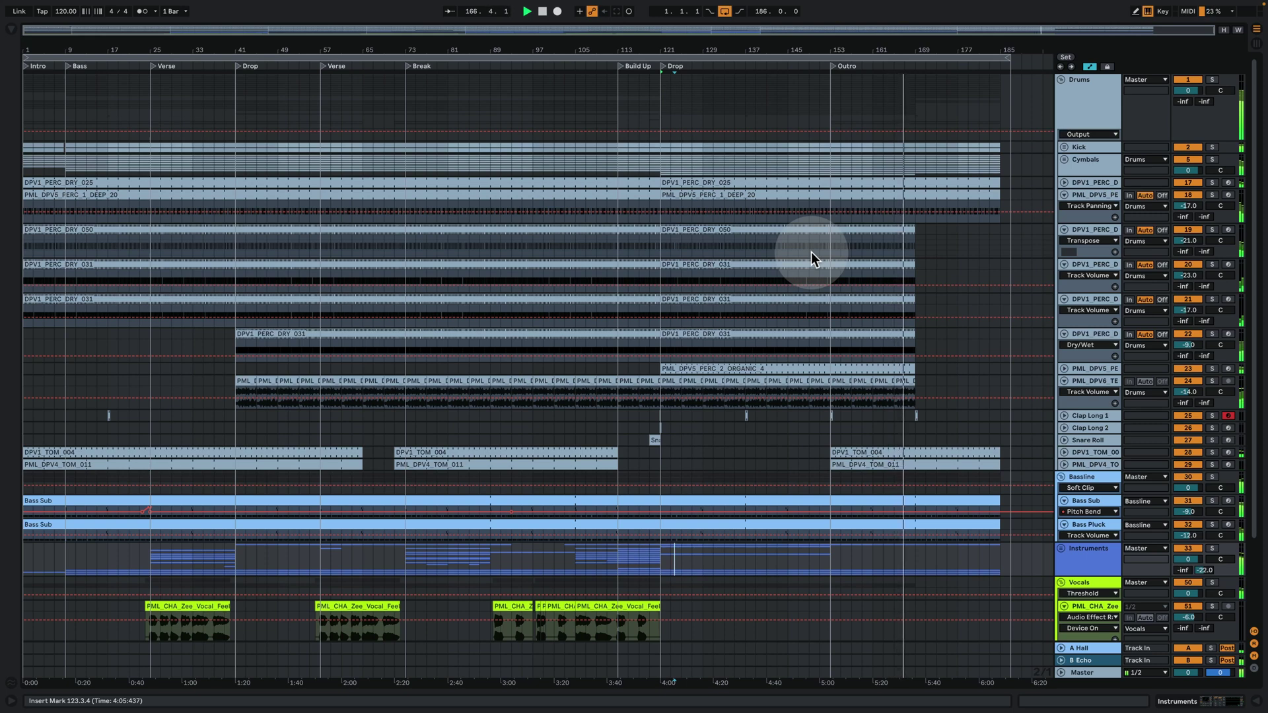
pyautogui.scroll(-3, 811, 251)
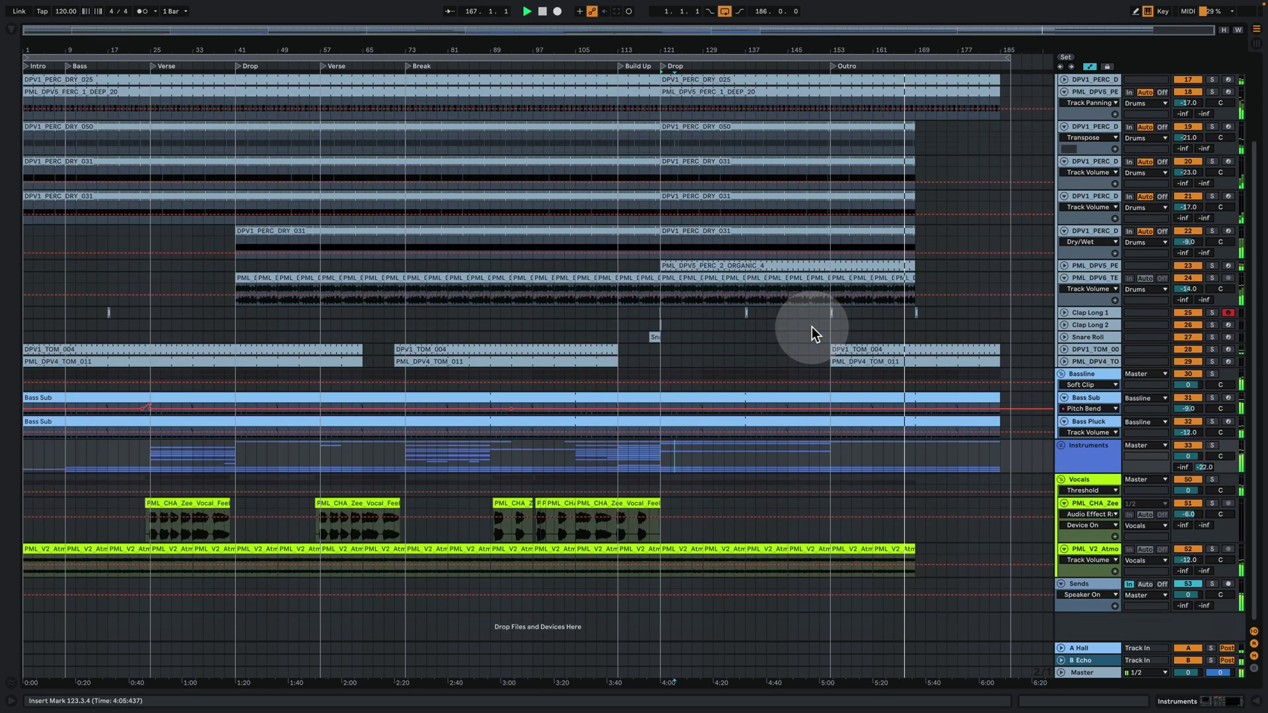
# Expand the Instruments group and unfold the PML_DPV4_TOM_011 track, inspecting its sampler and EQ Eight
pyautogui.click(1062, 446)
pyautogui.click(1063, 361)
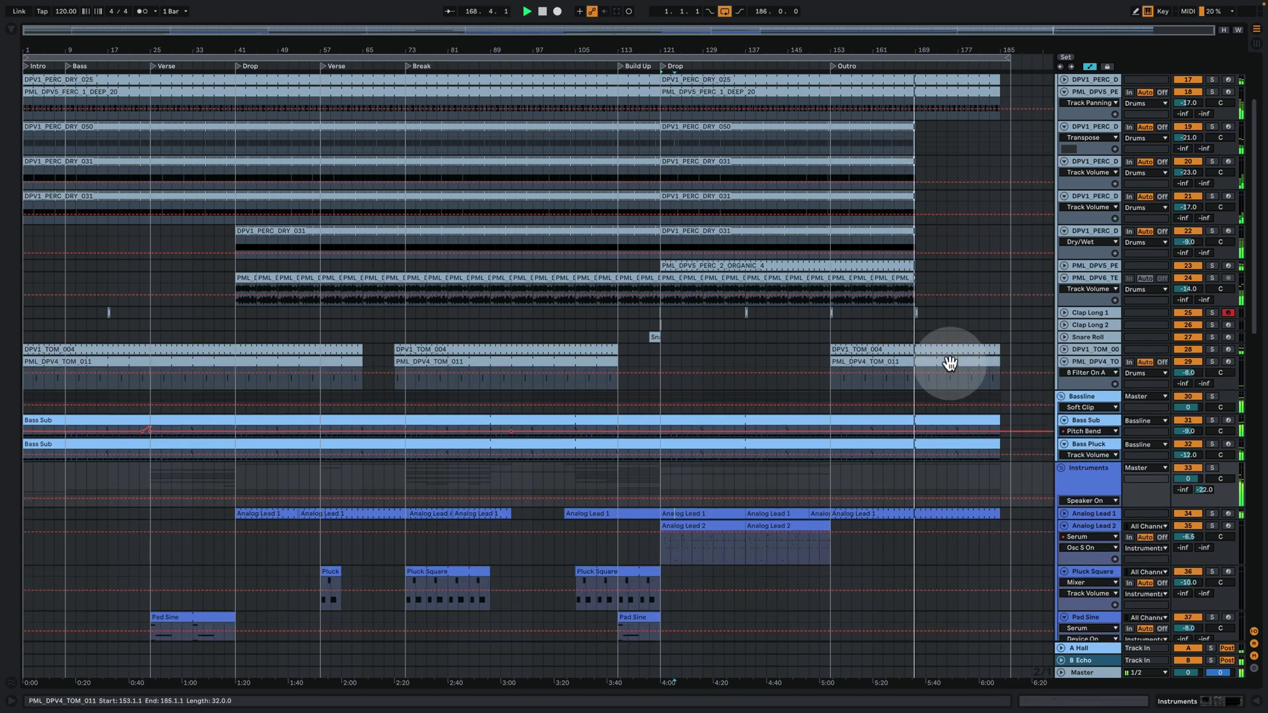
pyautogui.doubleClick(949, 363)
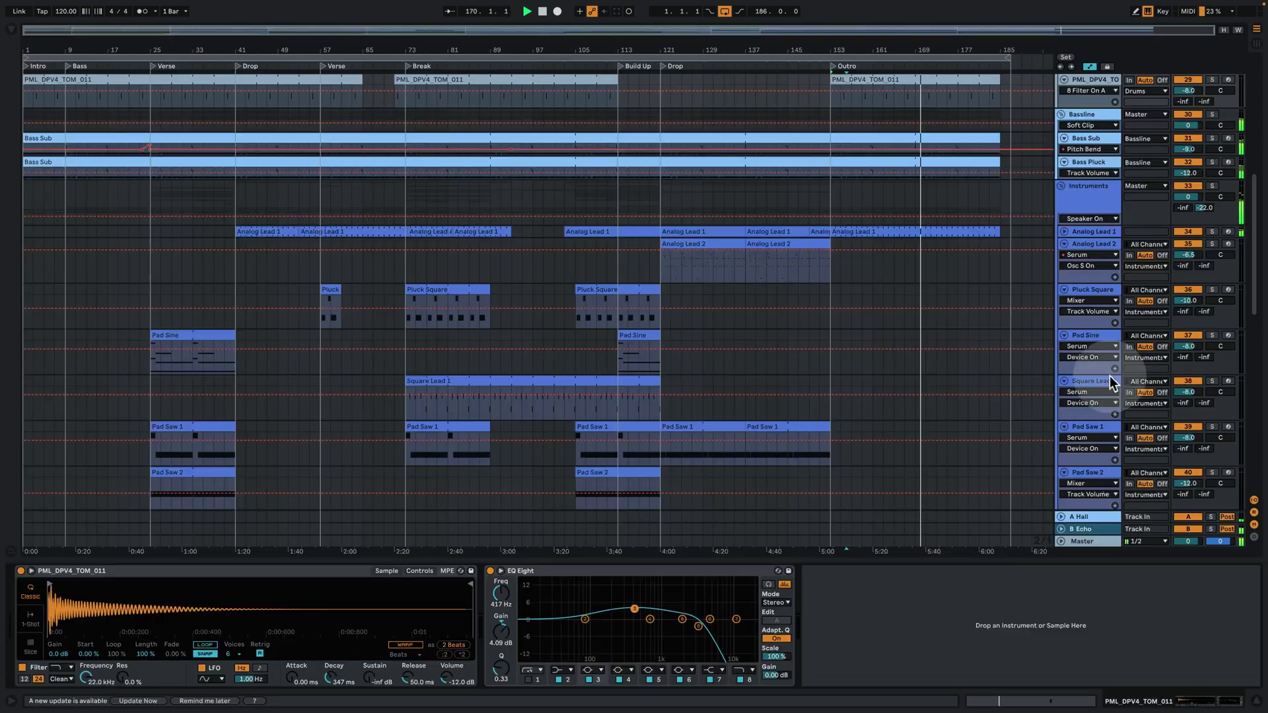
pyautogui.click(1179, 699)
# Inspect the sampler and EQ Eight of the DPV1_TOM_004 track in the Outro and hide the device view
pyautogui.scroll(3, 1010, 161)
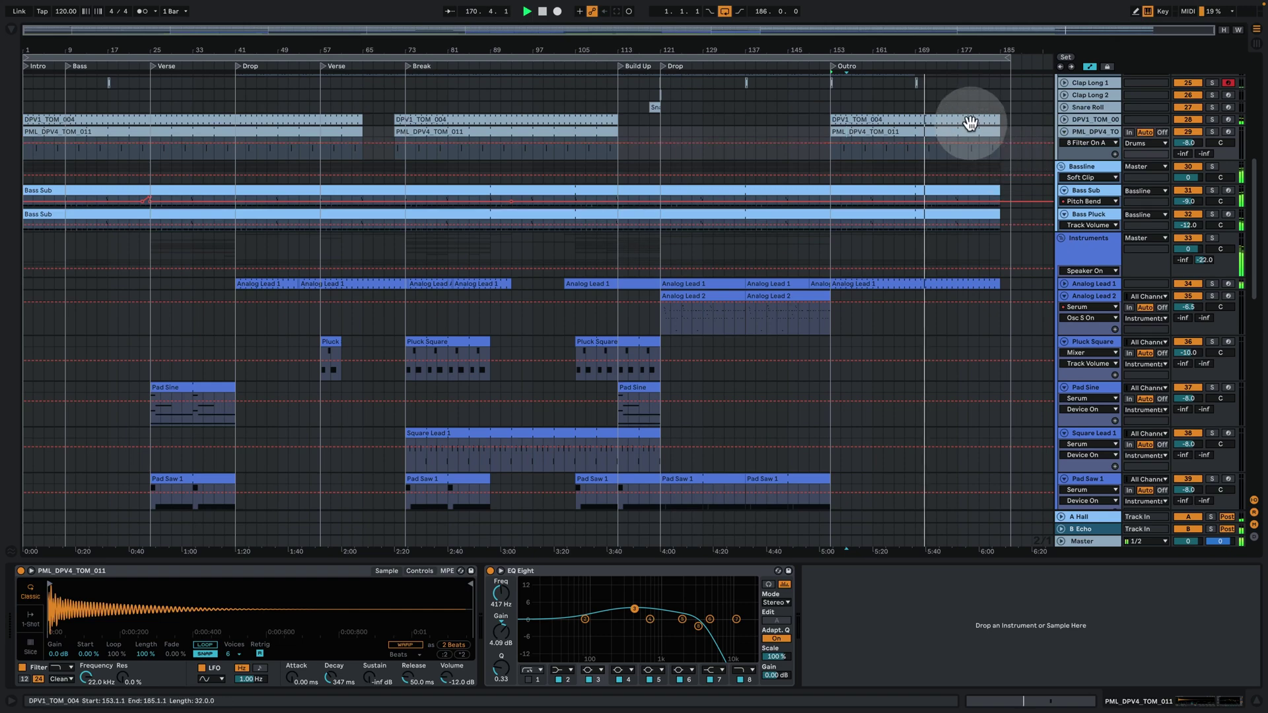
pyautogui.doubleClick(968, 122)
pyautogui.click(1205, 699)
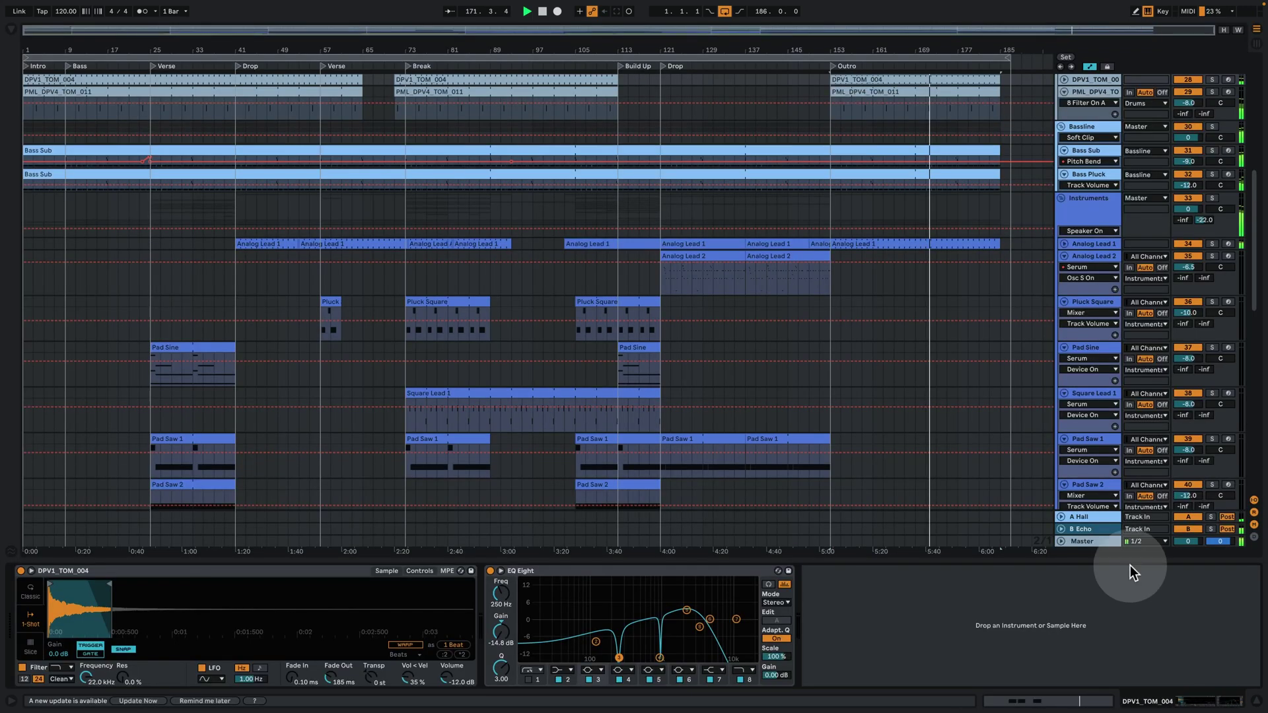
pyautogui.scroll(3, 1009, 379)
pyautogui.scroll(5, 985, 414)
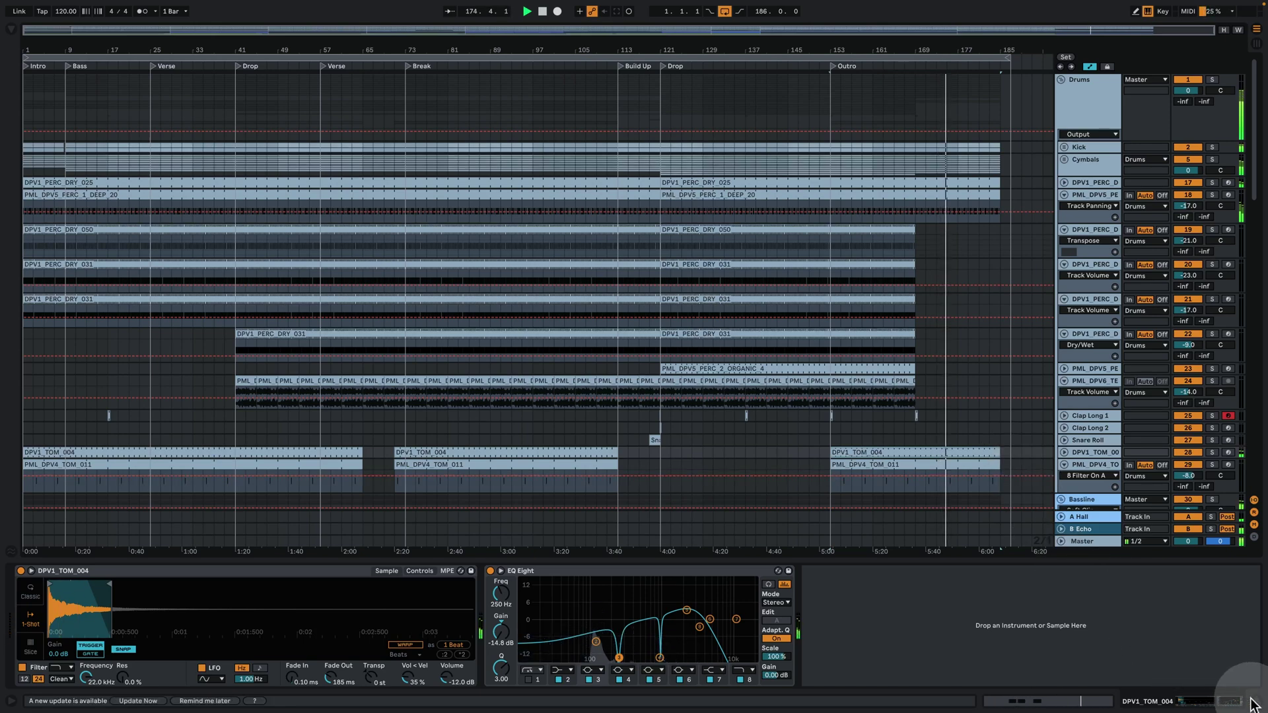
pyautogui.hotkey('ctrl', 'alt', 'l')
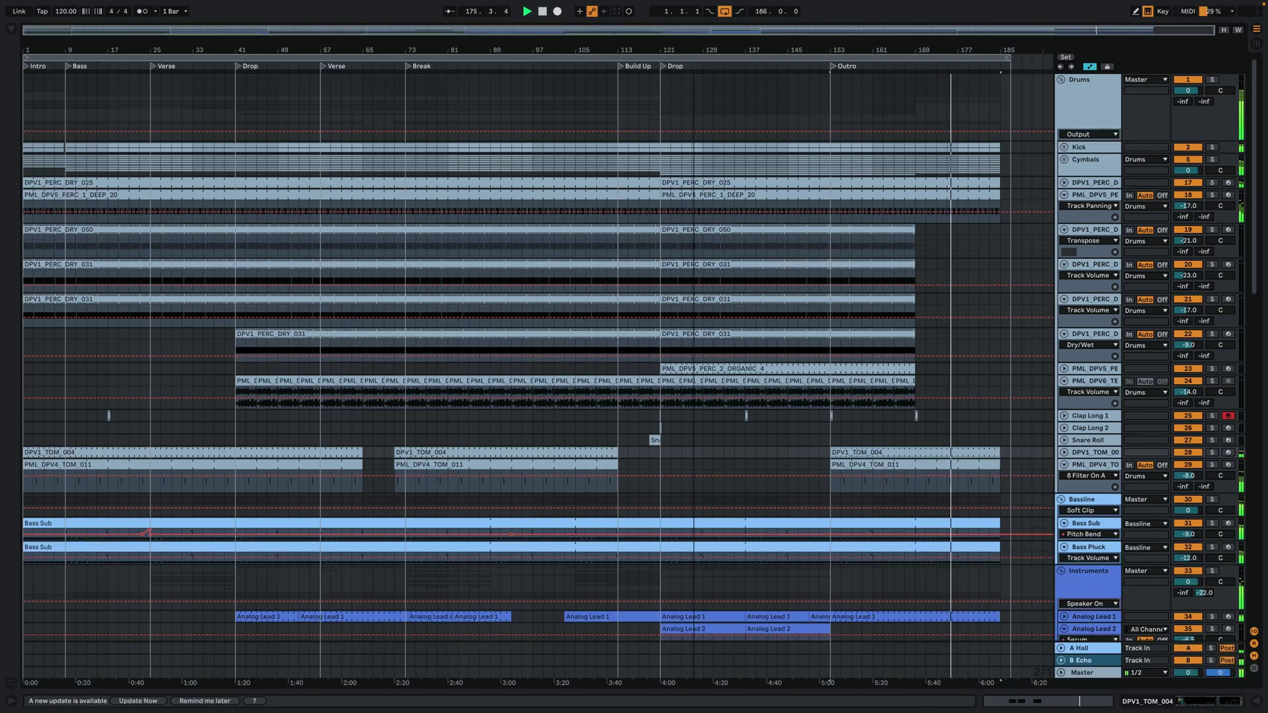
# Inspect the effect chains on the Drums, Bassline and Instruments groups
pyautogui.doubleClick(1085, 83)
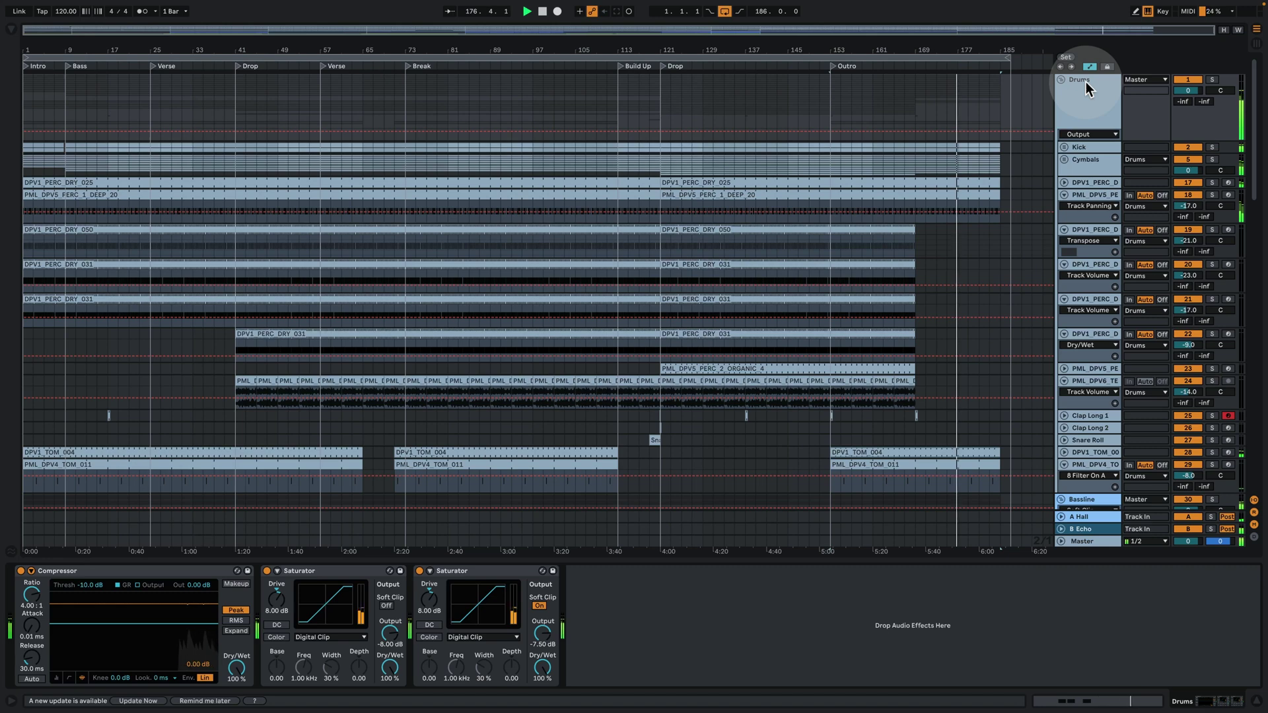
pyautogui.click(1082, 500)
pyautogui.scroll(-5, 1028, 413)
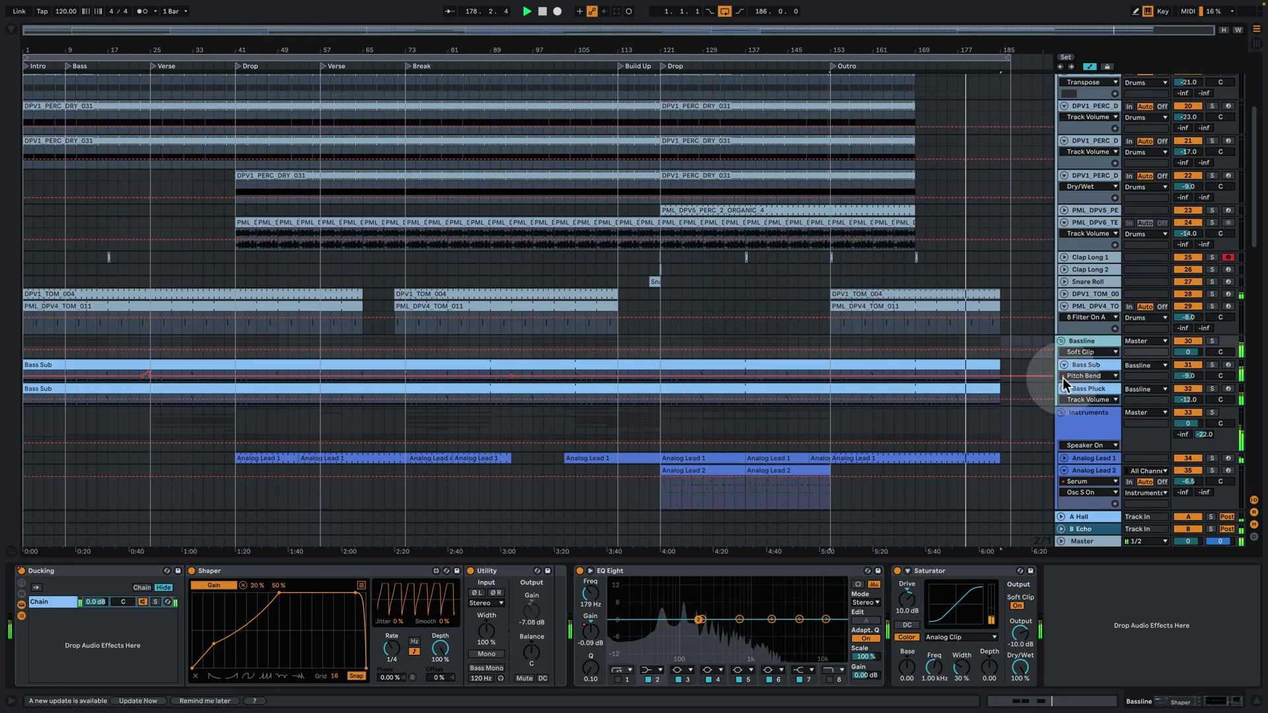
pyautogui.click(1088, 419)
# Inspect the effect chains of the A Hall and B Echo returns, the Master track and the Vocals group
pyautogui.click(1084, 517)
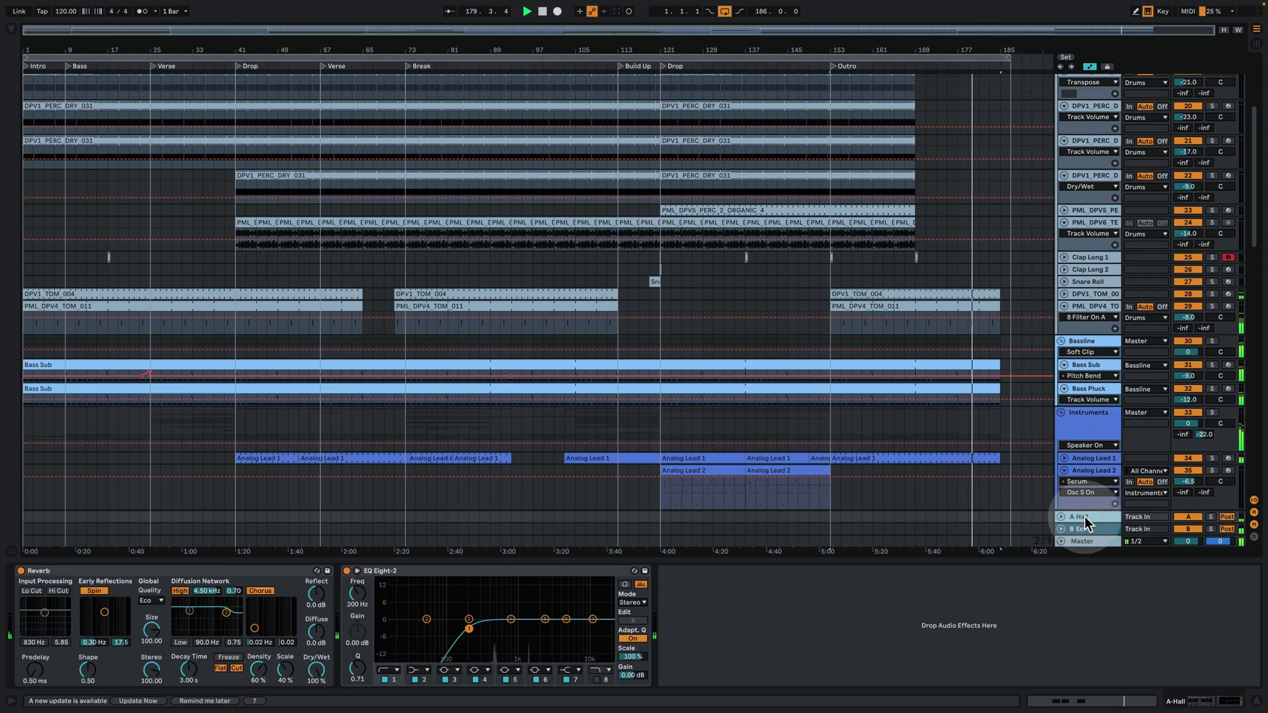
pyautogui.click(1086, 529)
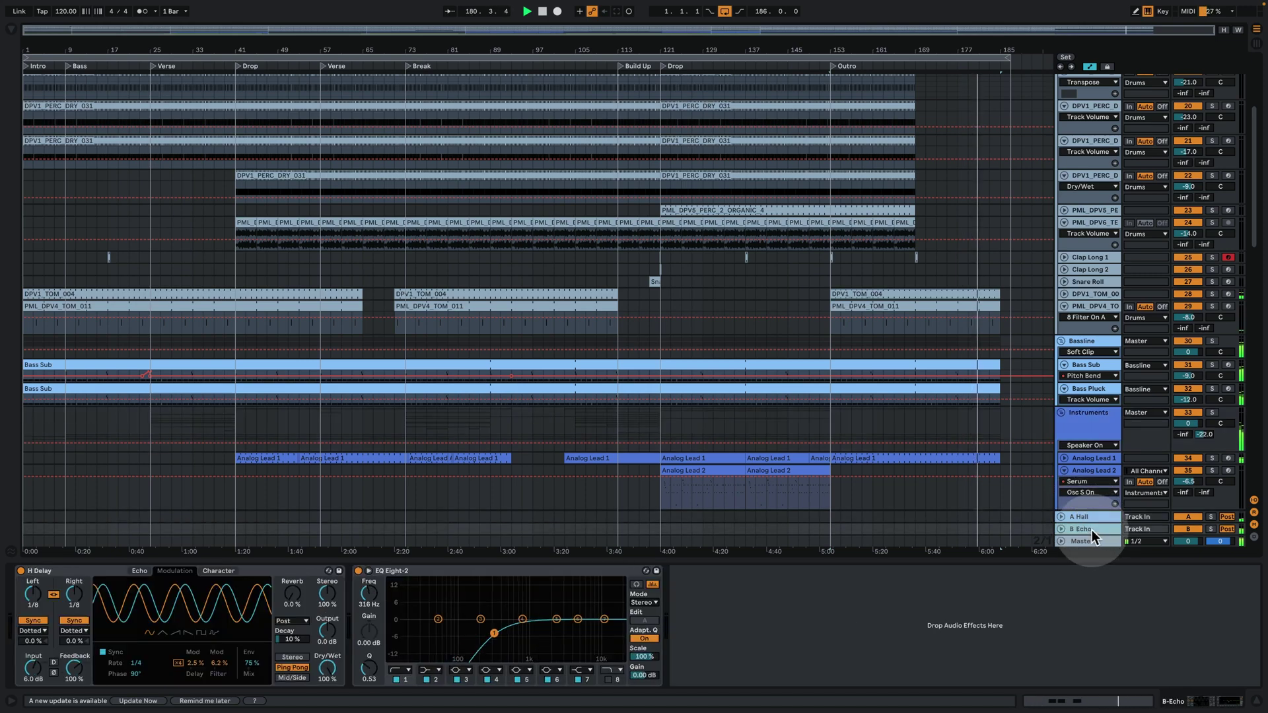
pyautogui.click(1091, 542)
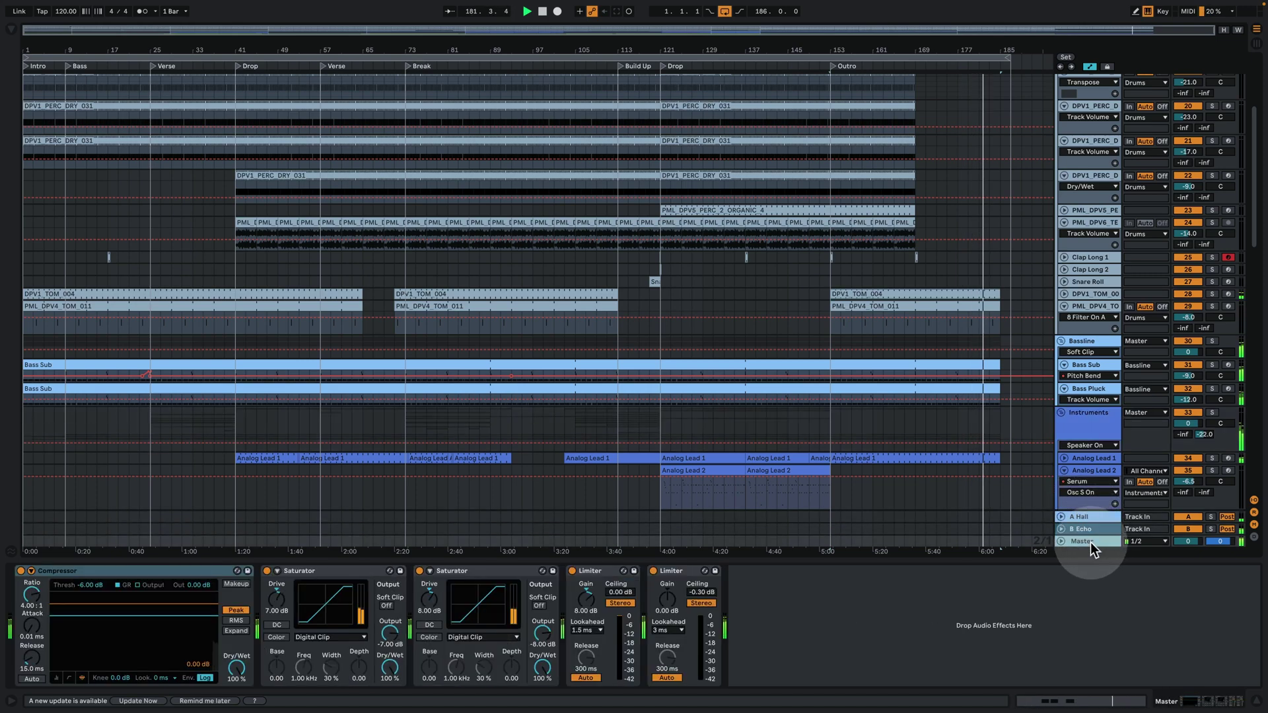
pyautogui.scroll(-15, 956, 359)
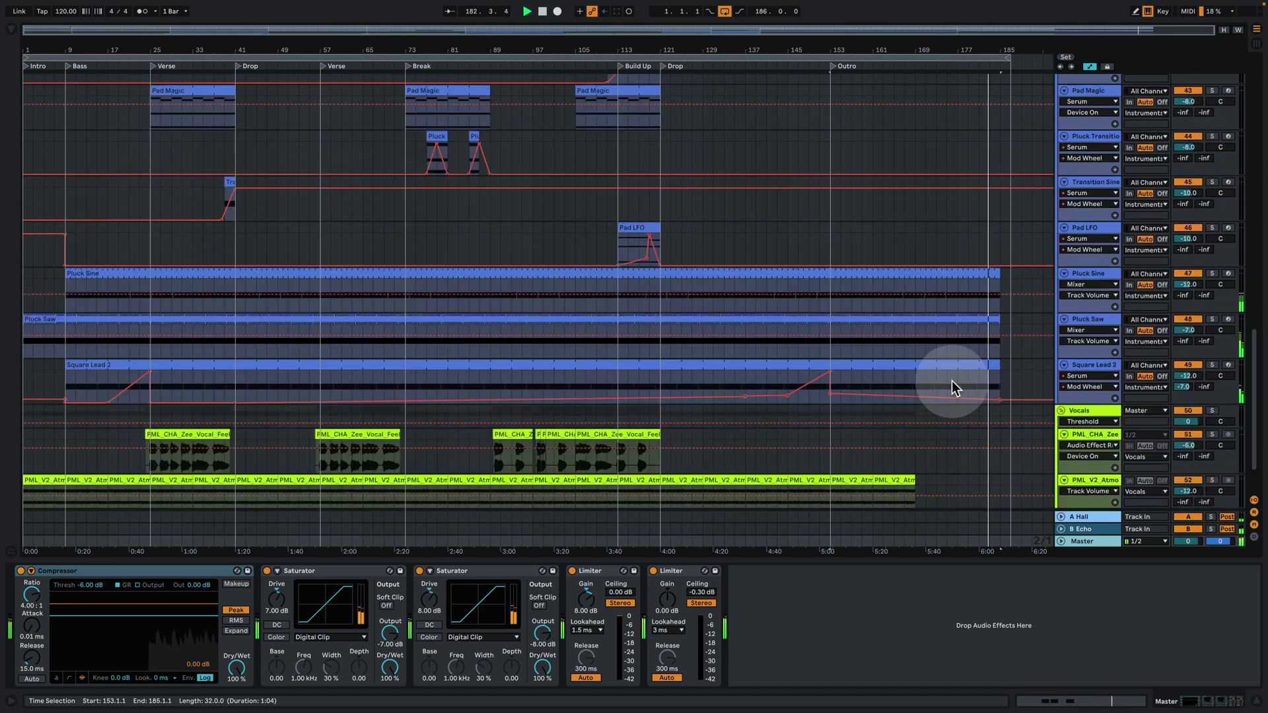
pyautogui.click(1097, 407)
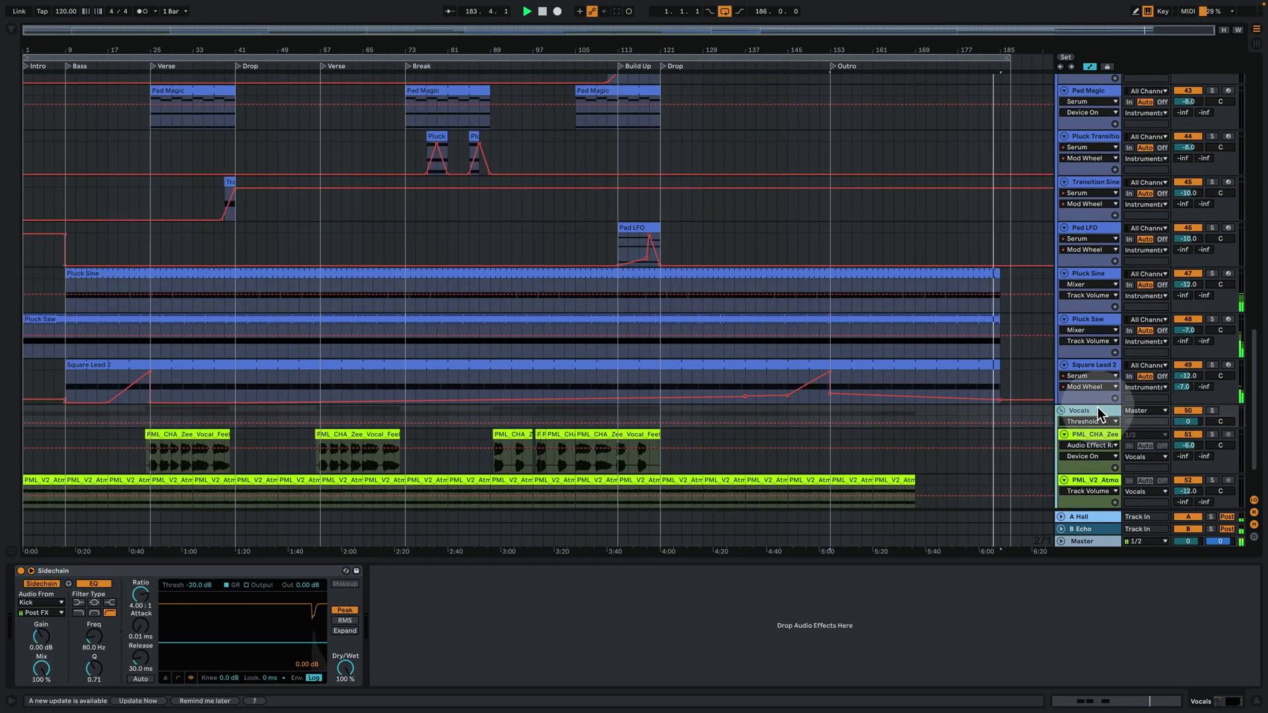